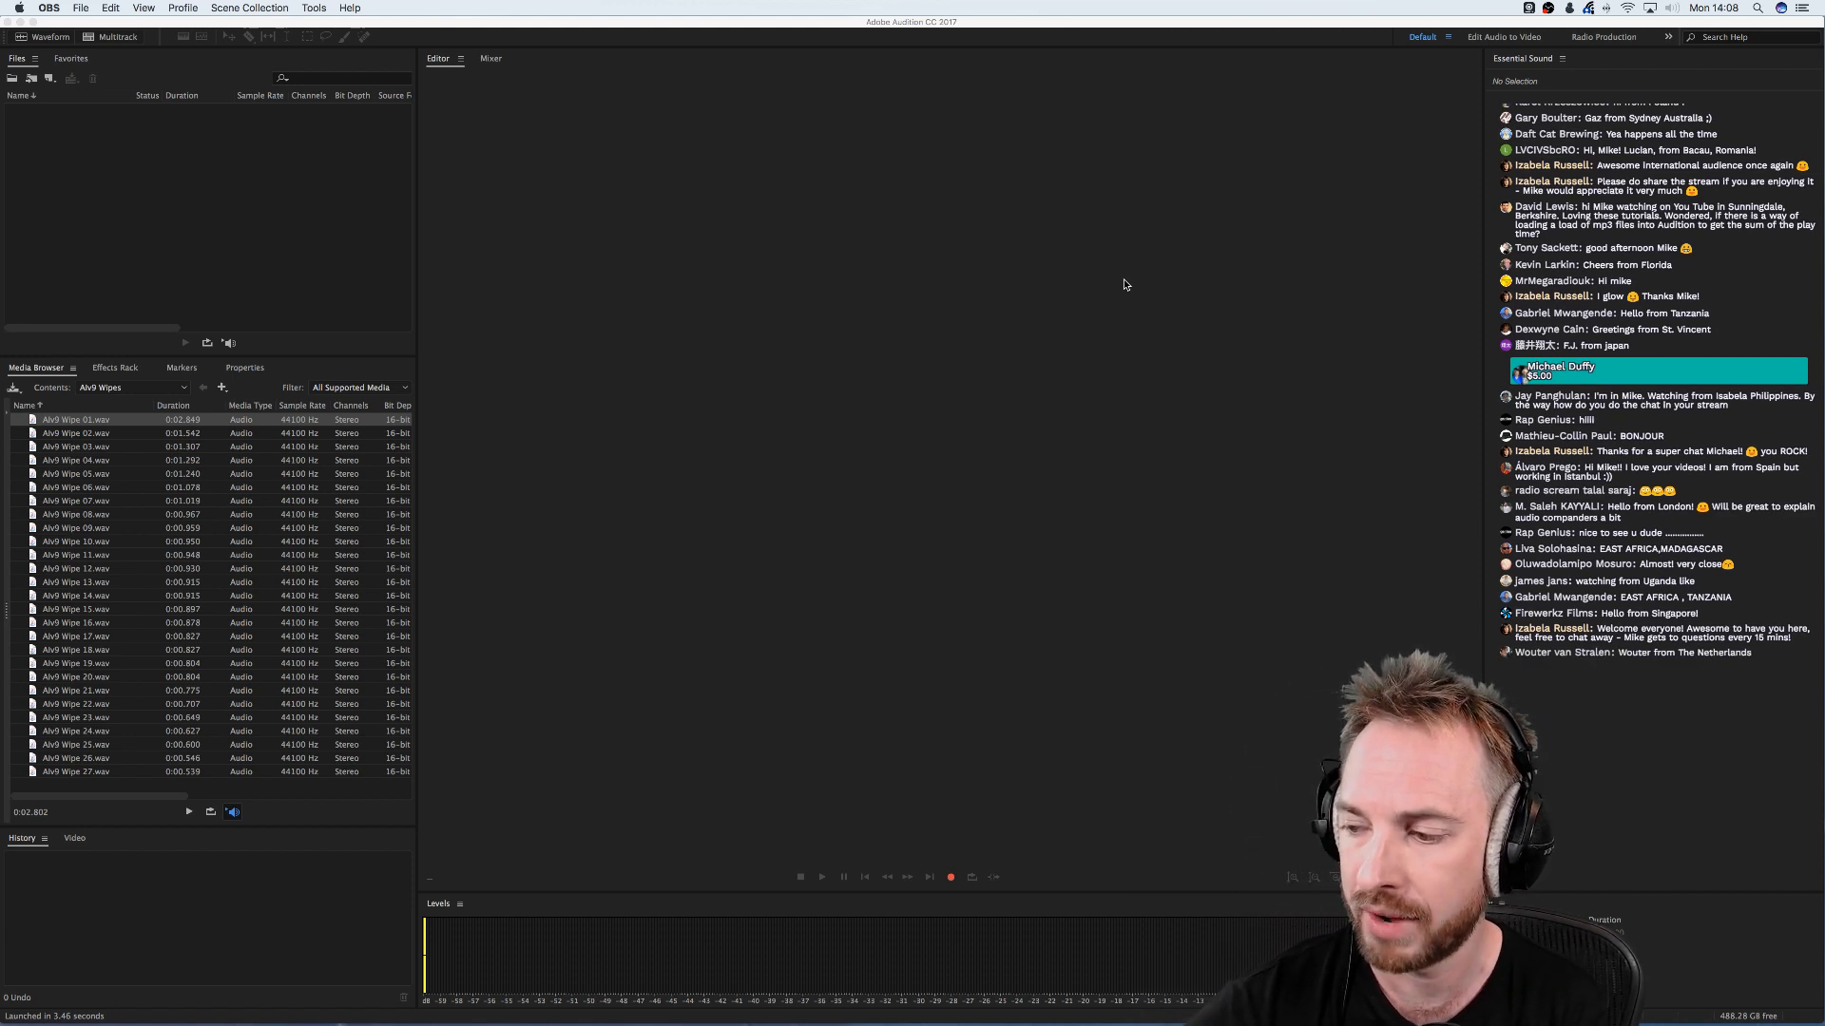
- Create a new empty stereo audio file at 44100 Hz and 32-bit float
click(767, 464)
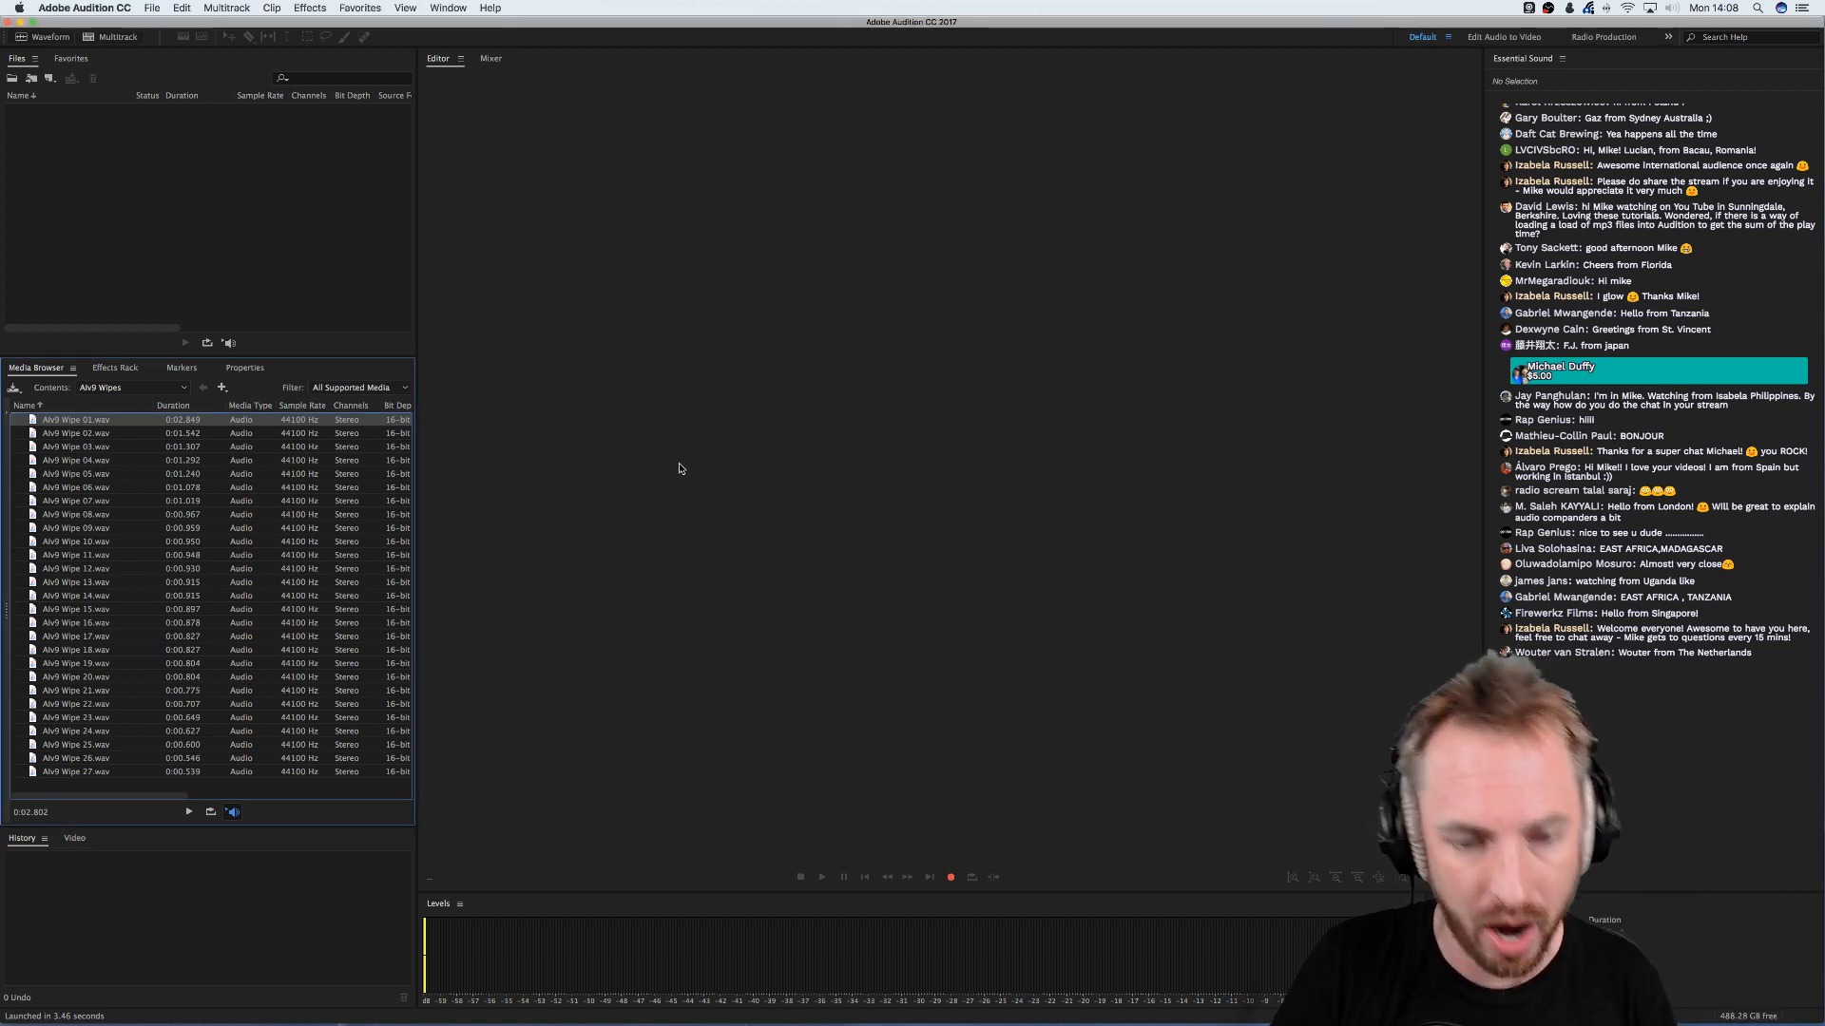
key(super+shift+n)
key(Return)
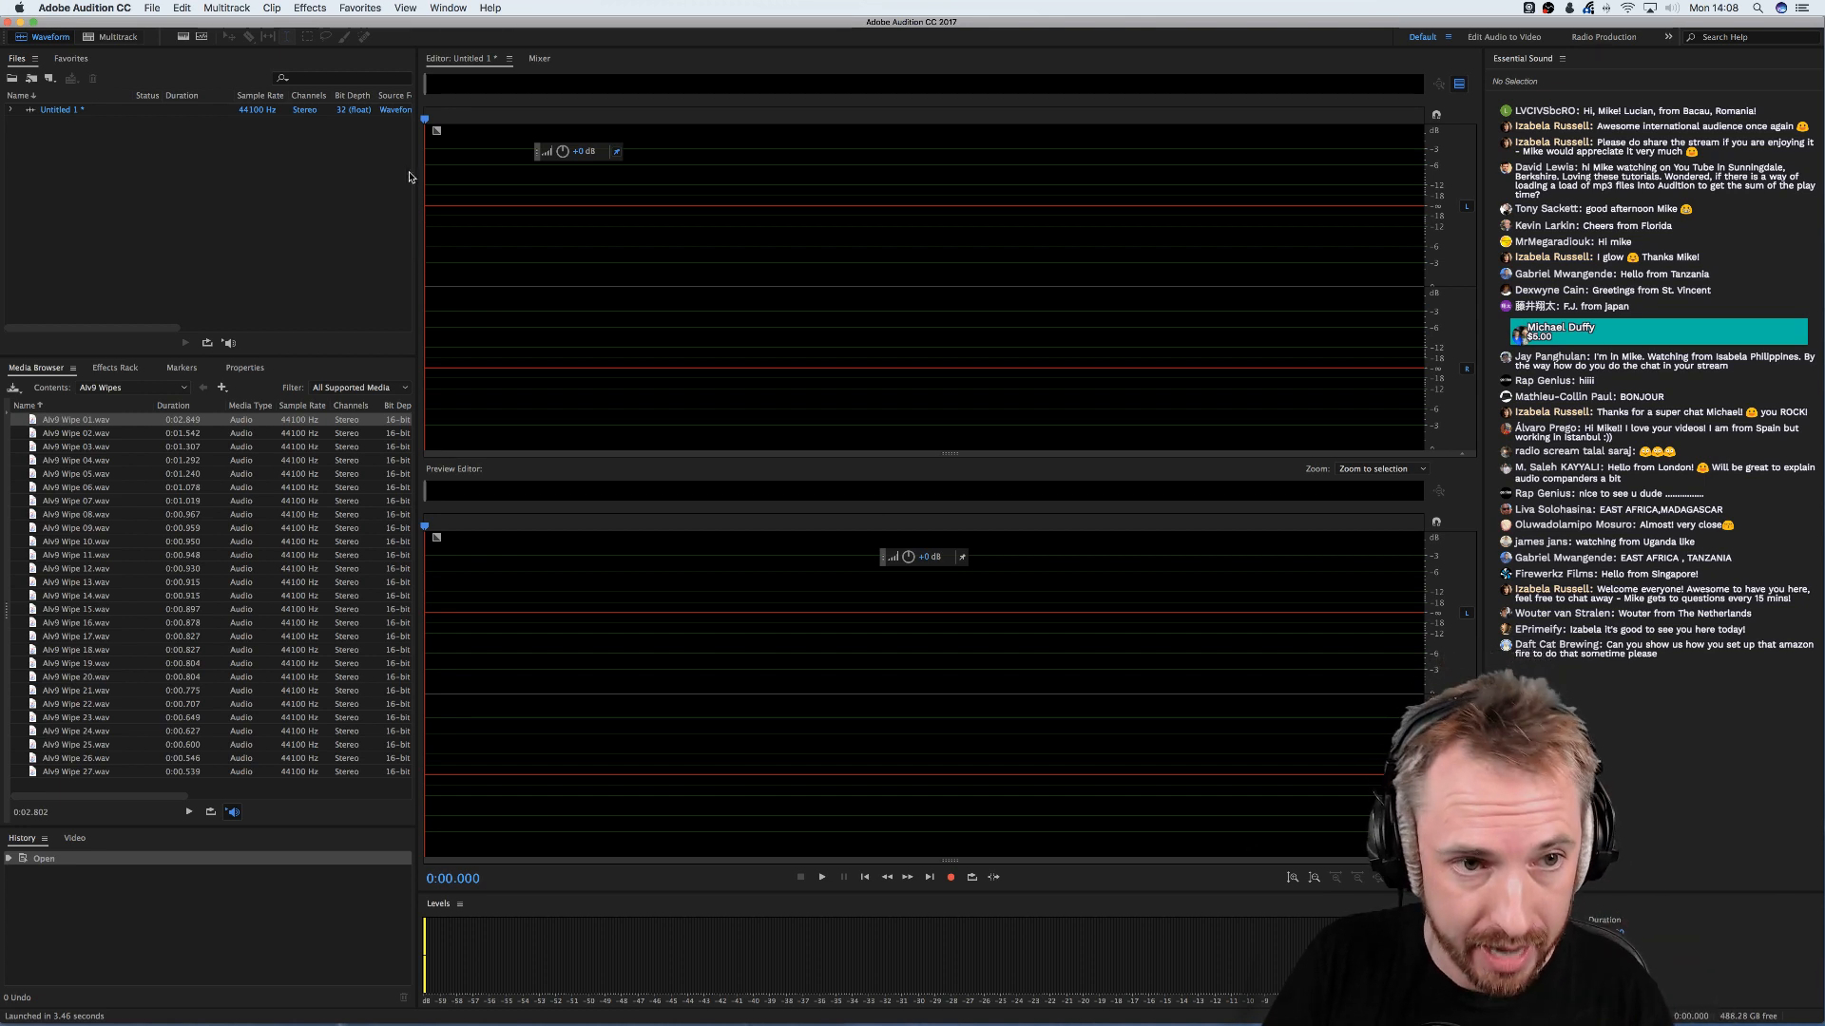
- Generate a 10-second, 440 Hz sine tone in the new file and hide the preview editor
click(309, 9)
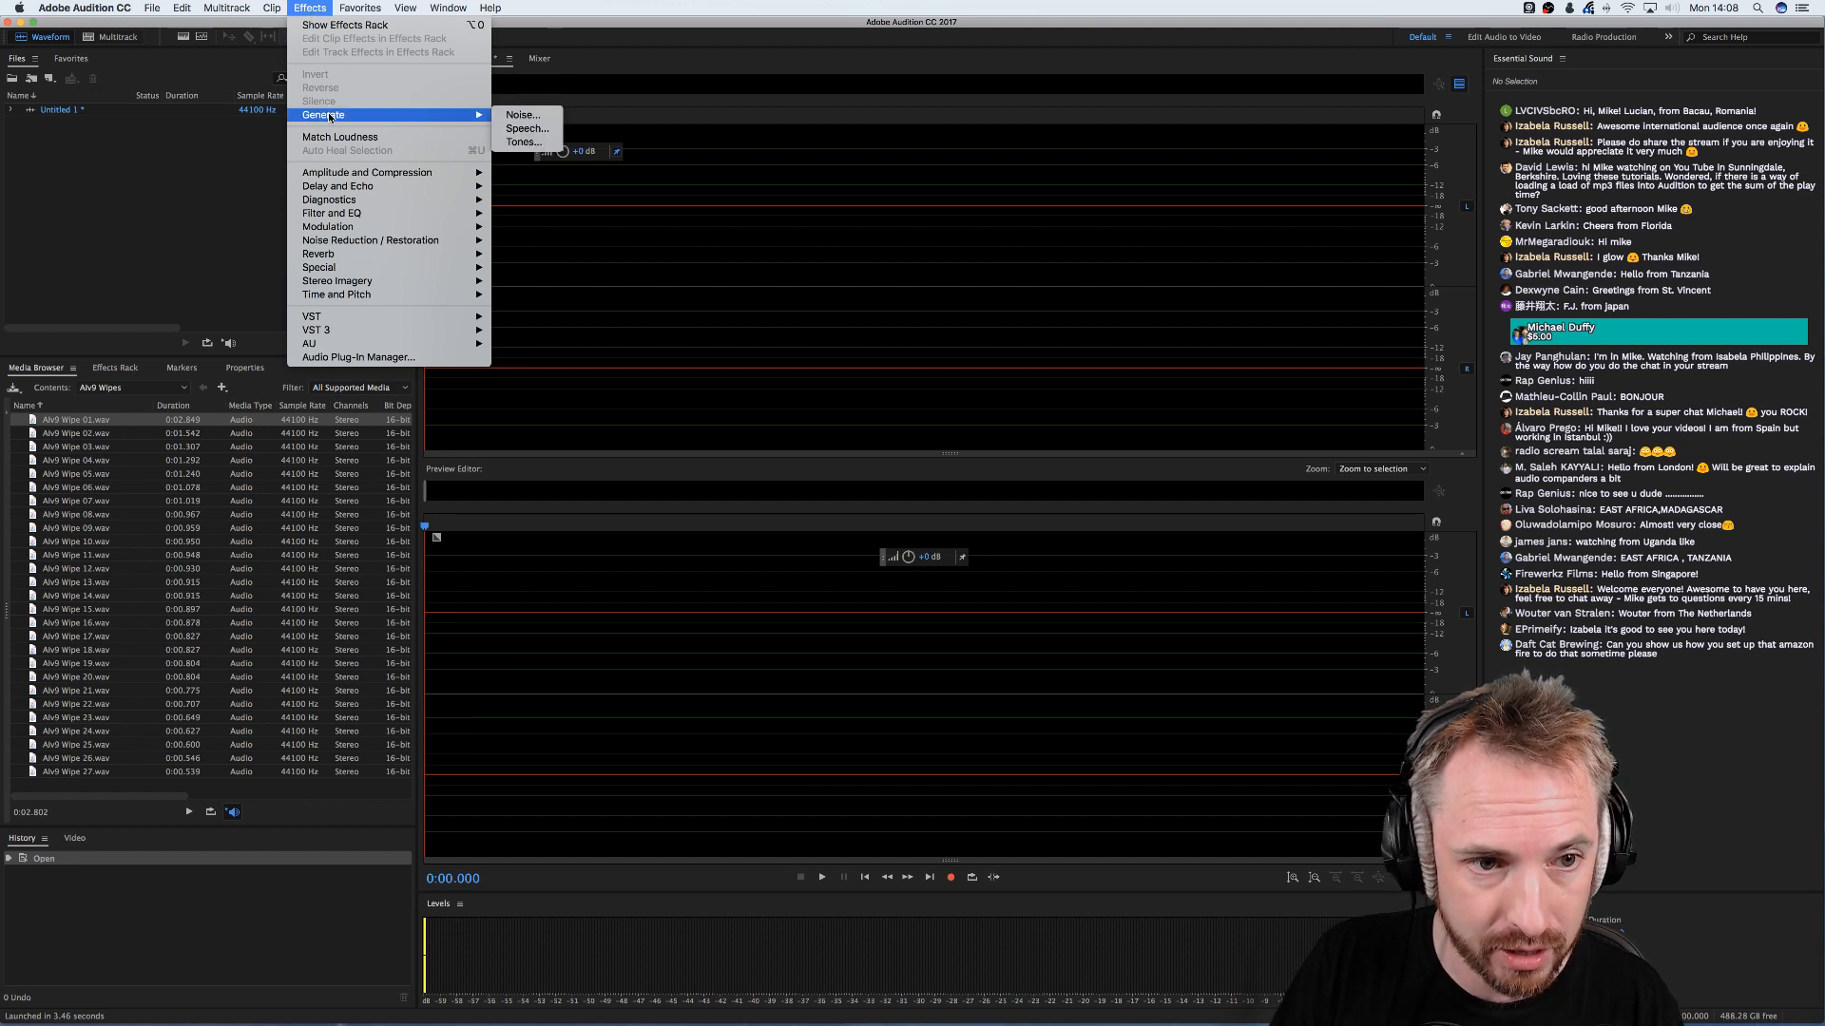
click(524, 143)
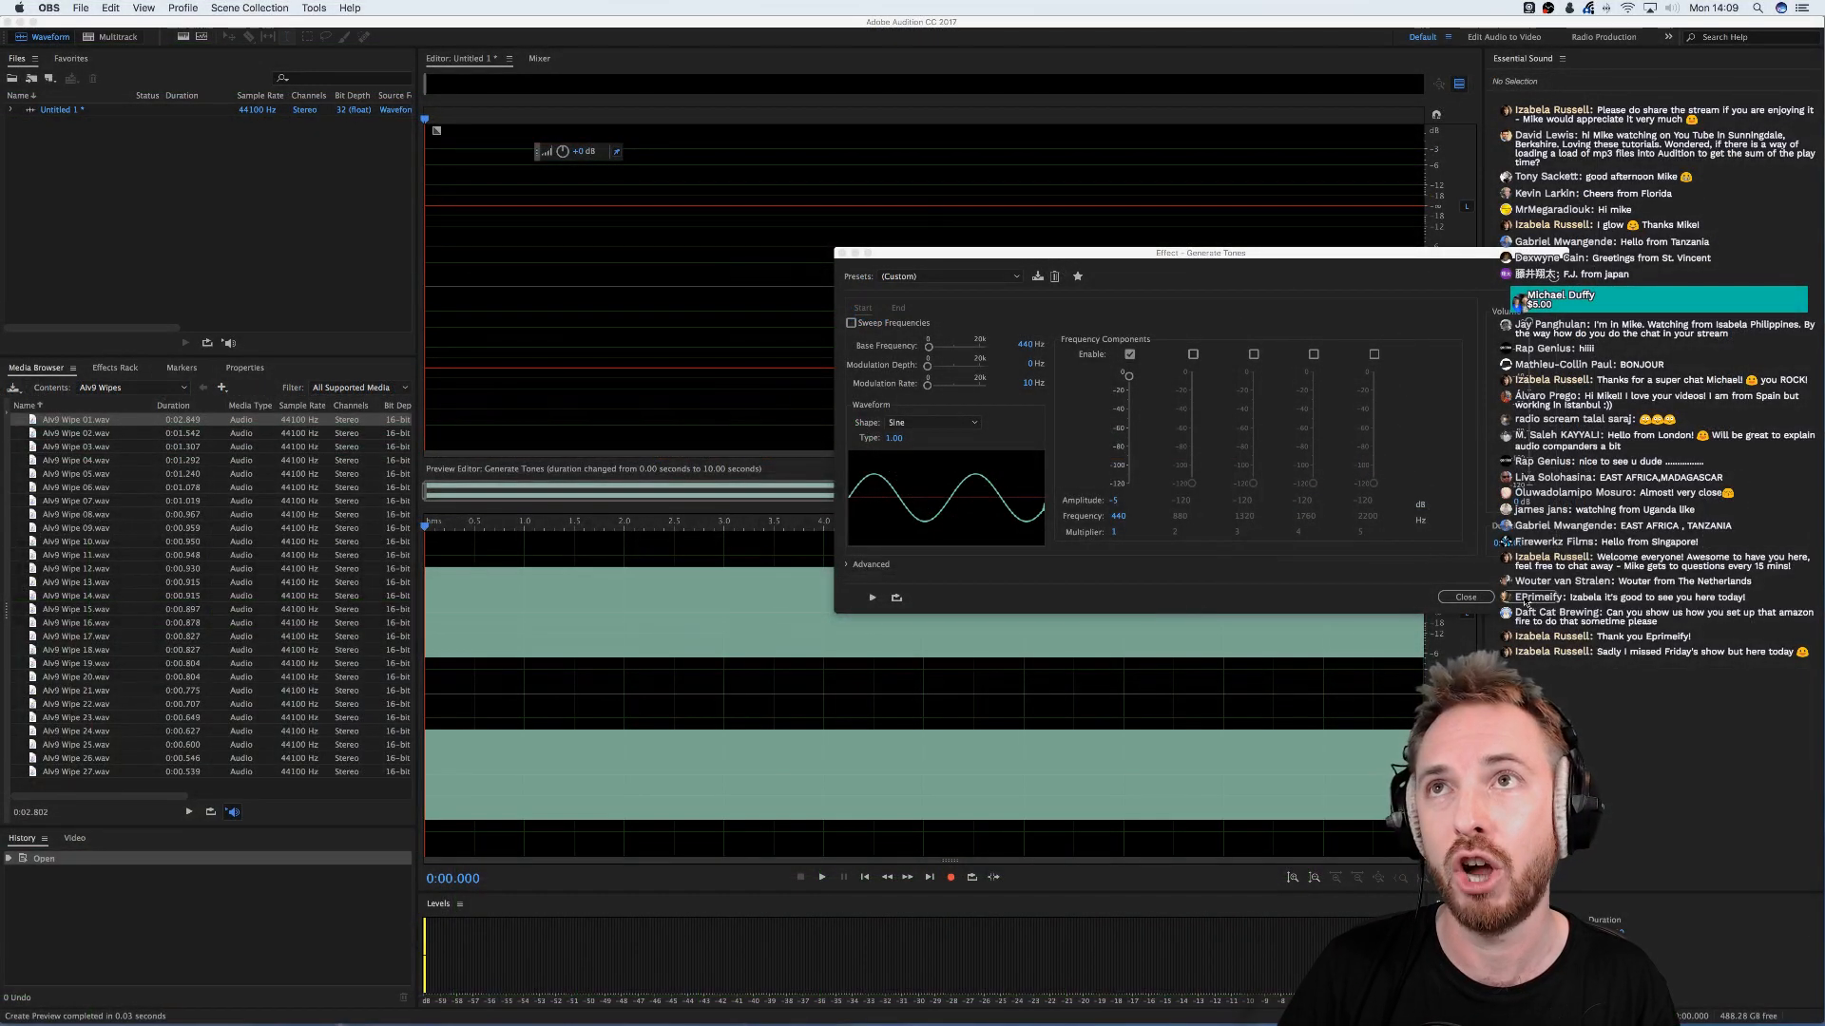
click(1518, 600)
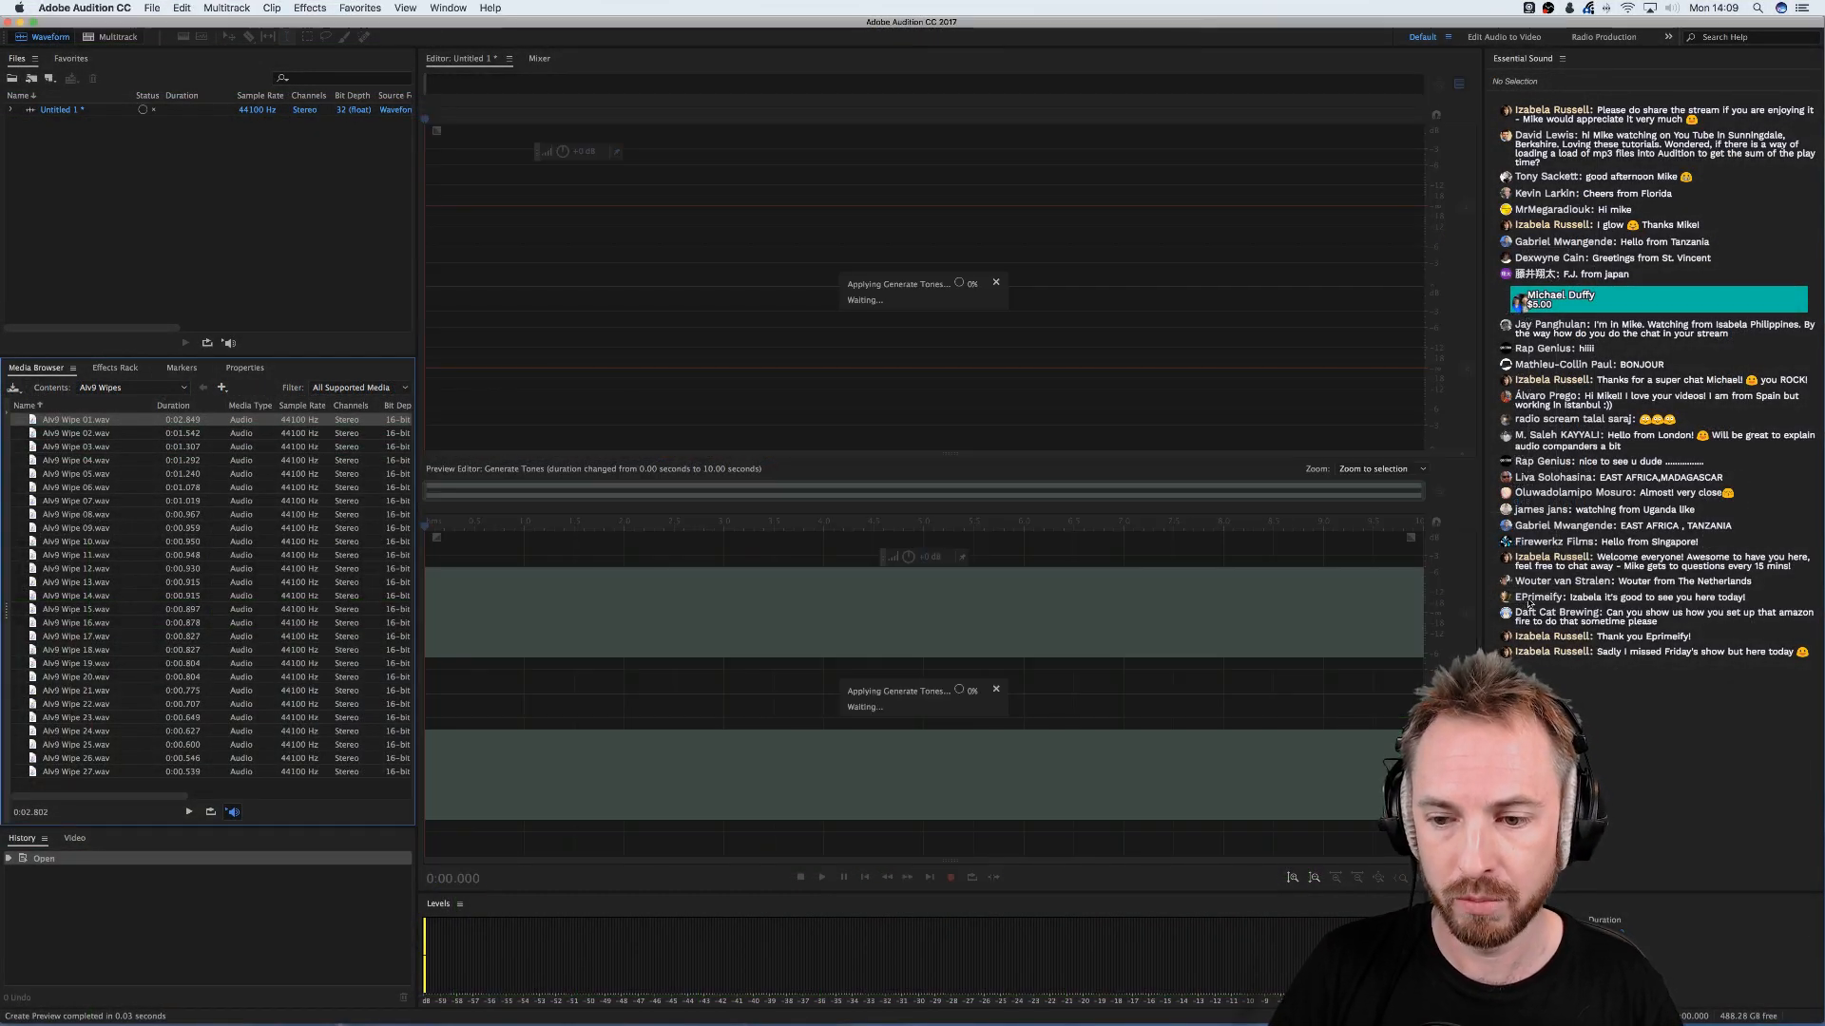
click(1463, 86)
- Select the whole generated tone and play it from the start to hear its constant level
double_click(815, 346)
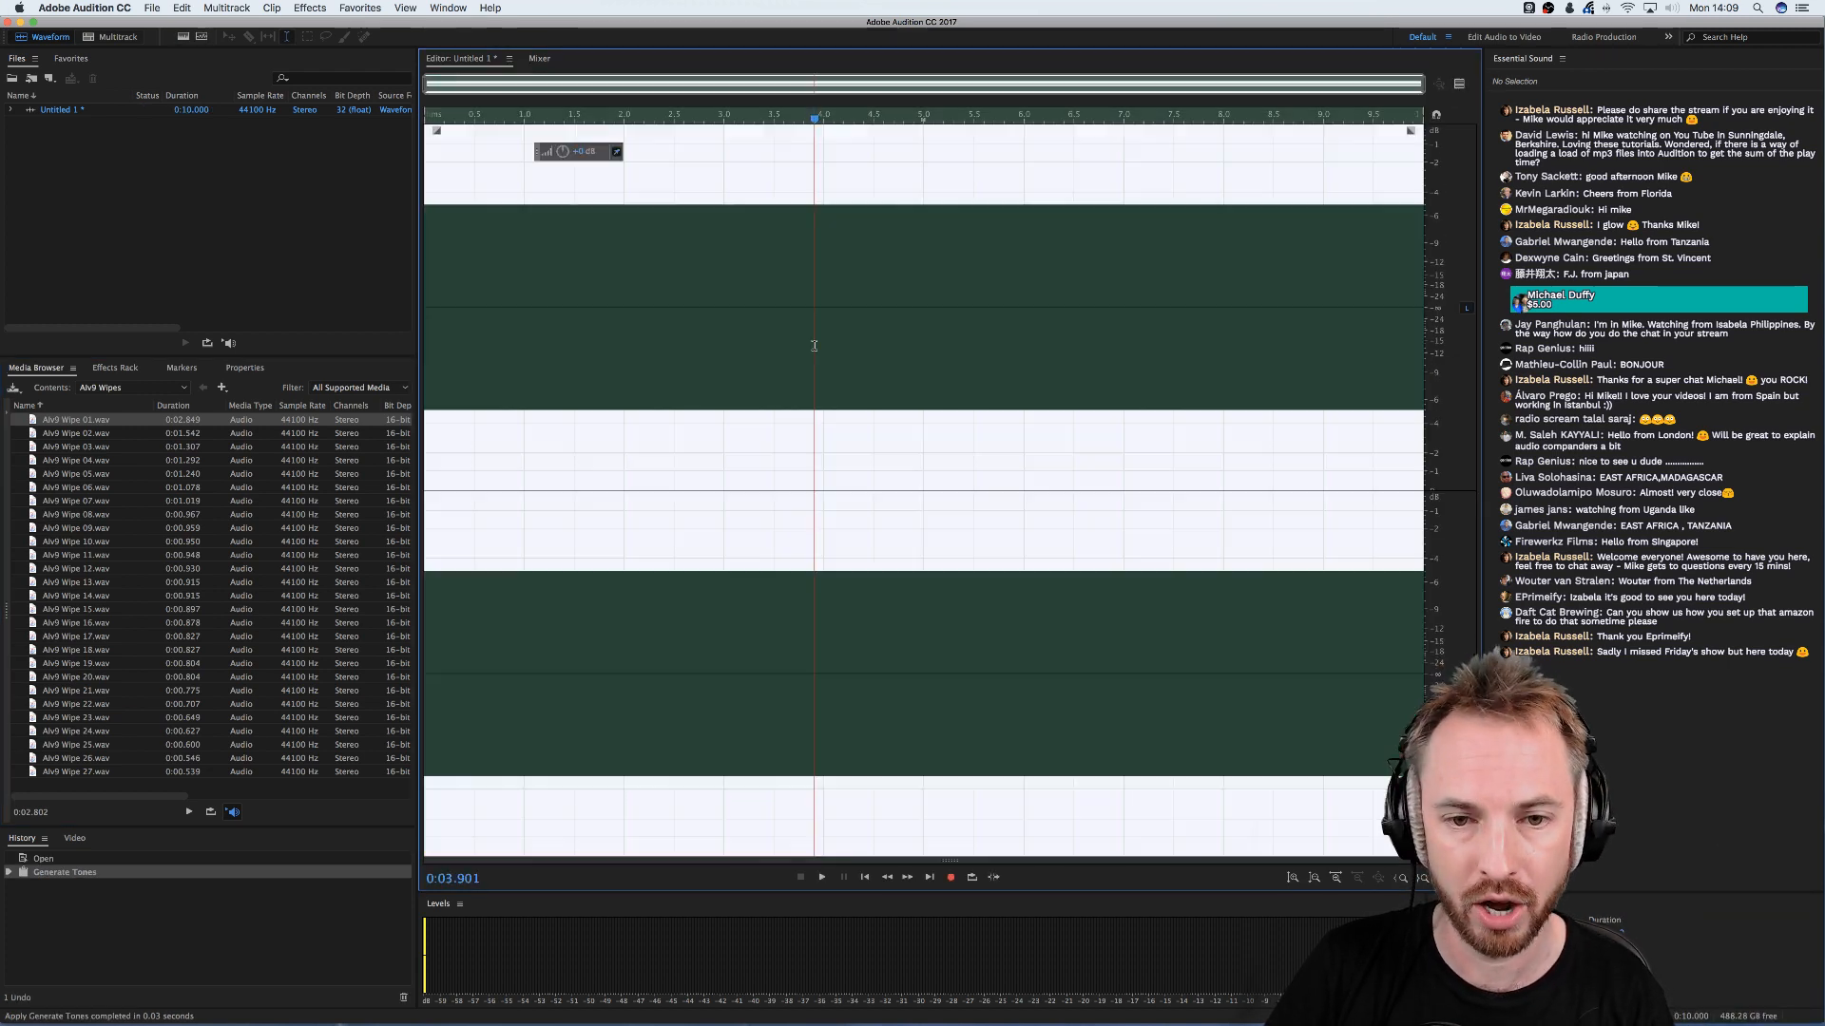
key(space)
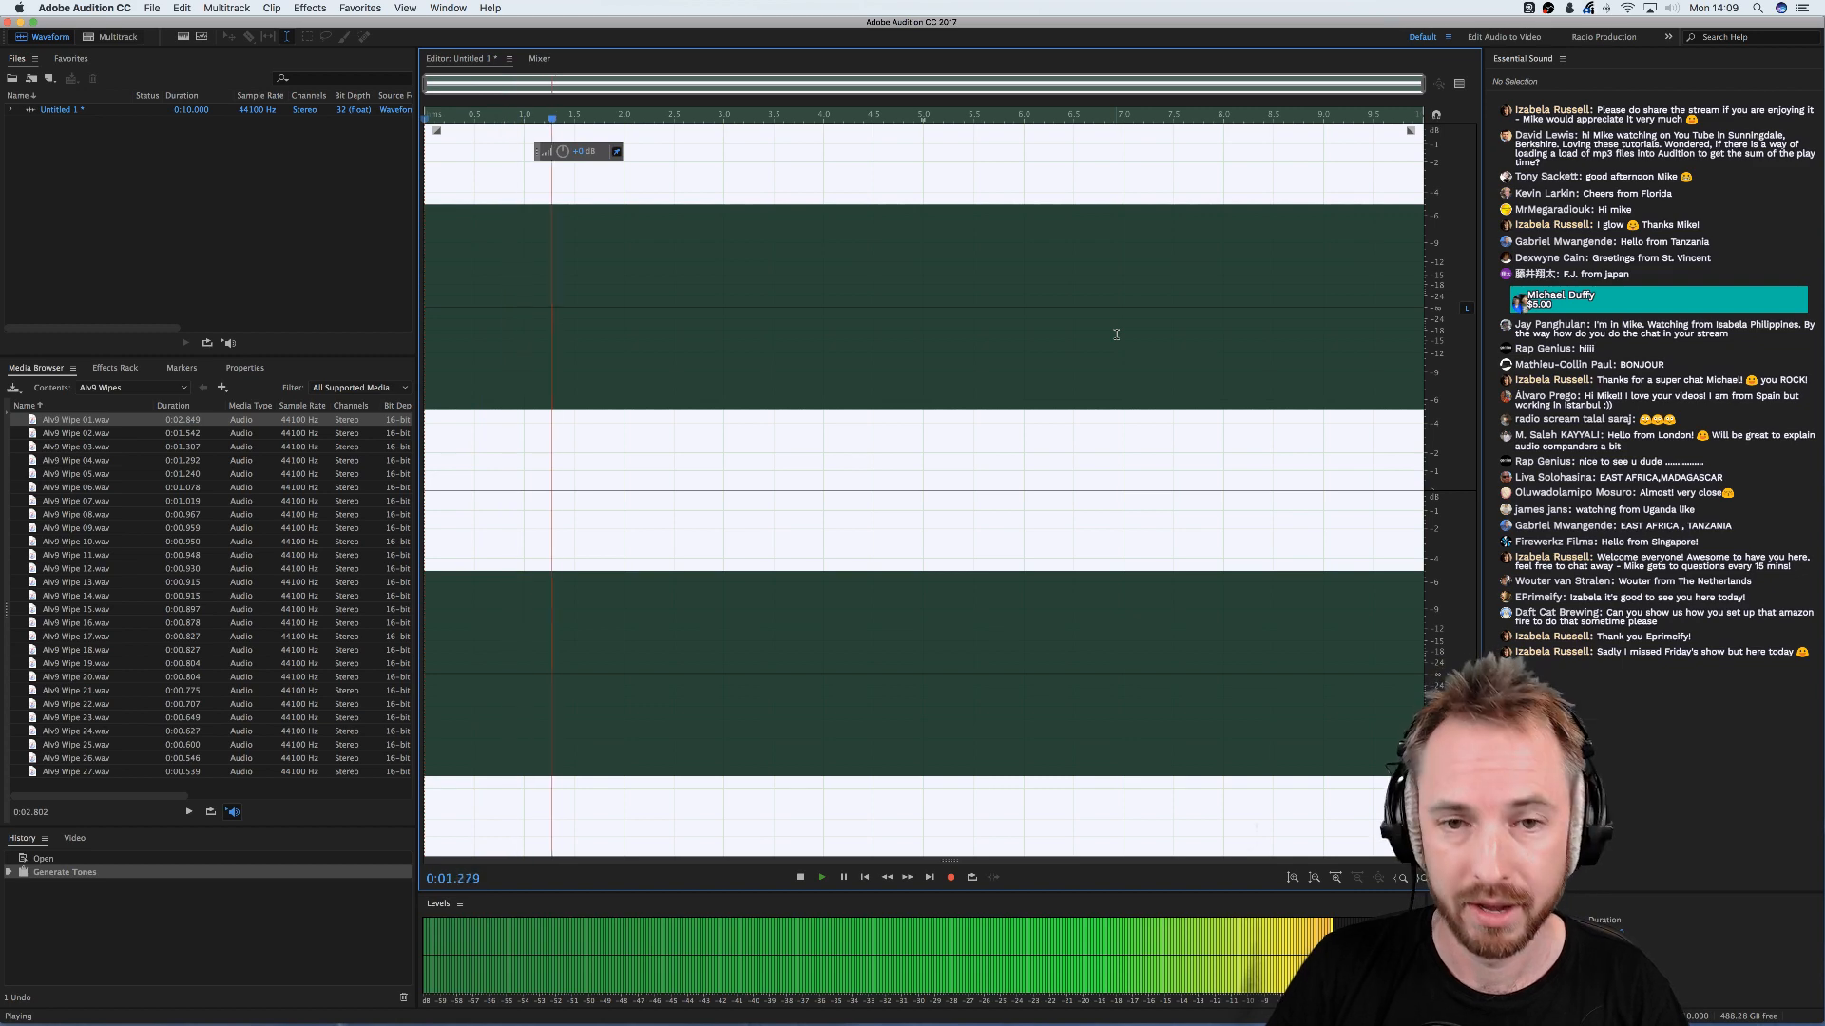
key(space)
key(space)
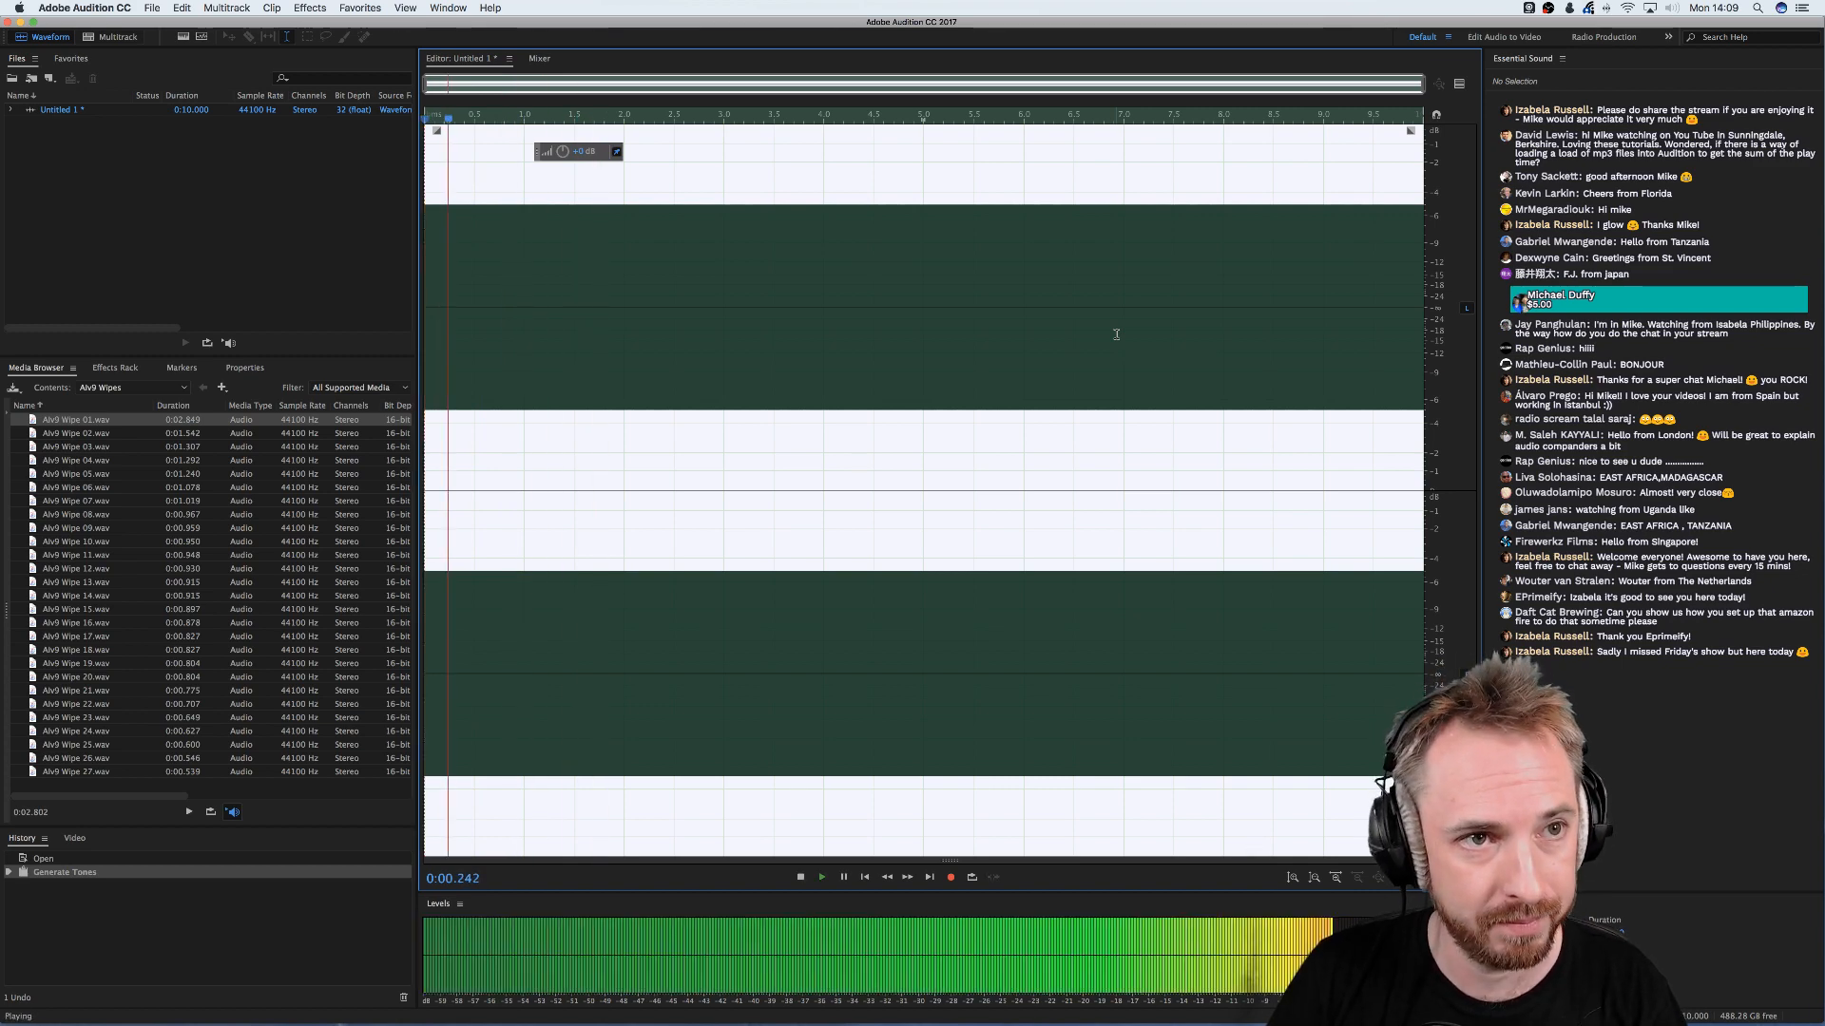
key(space)
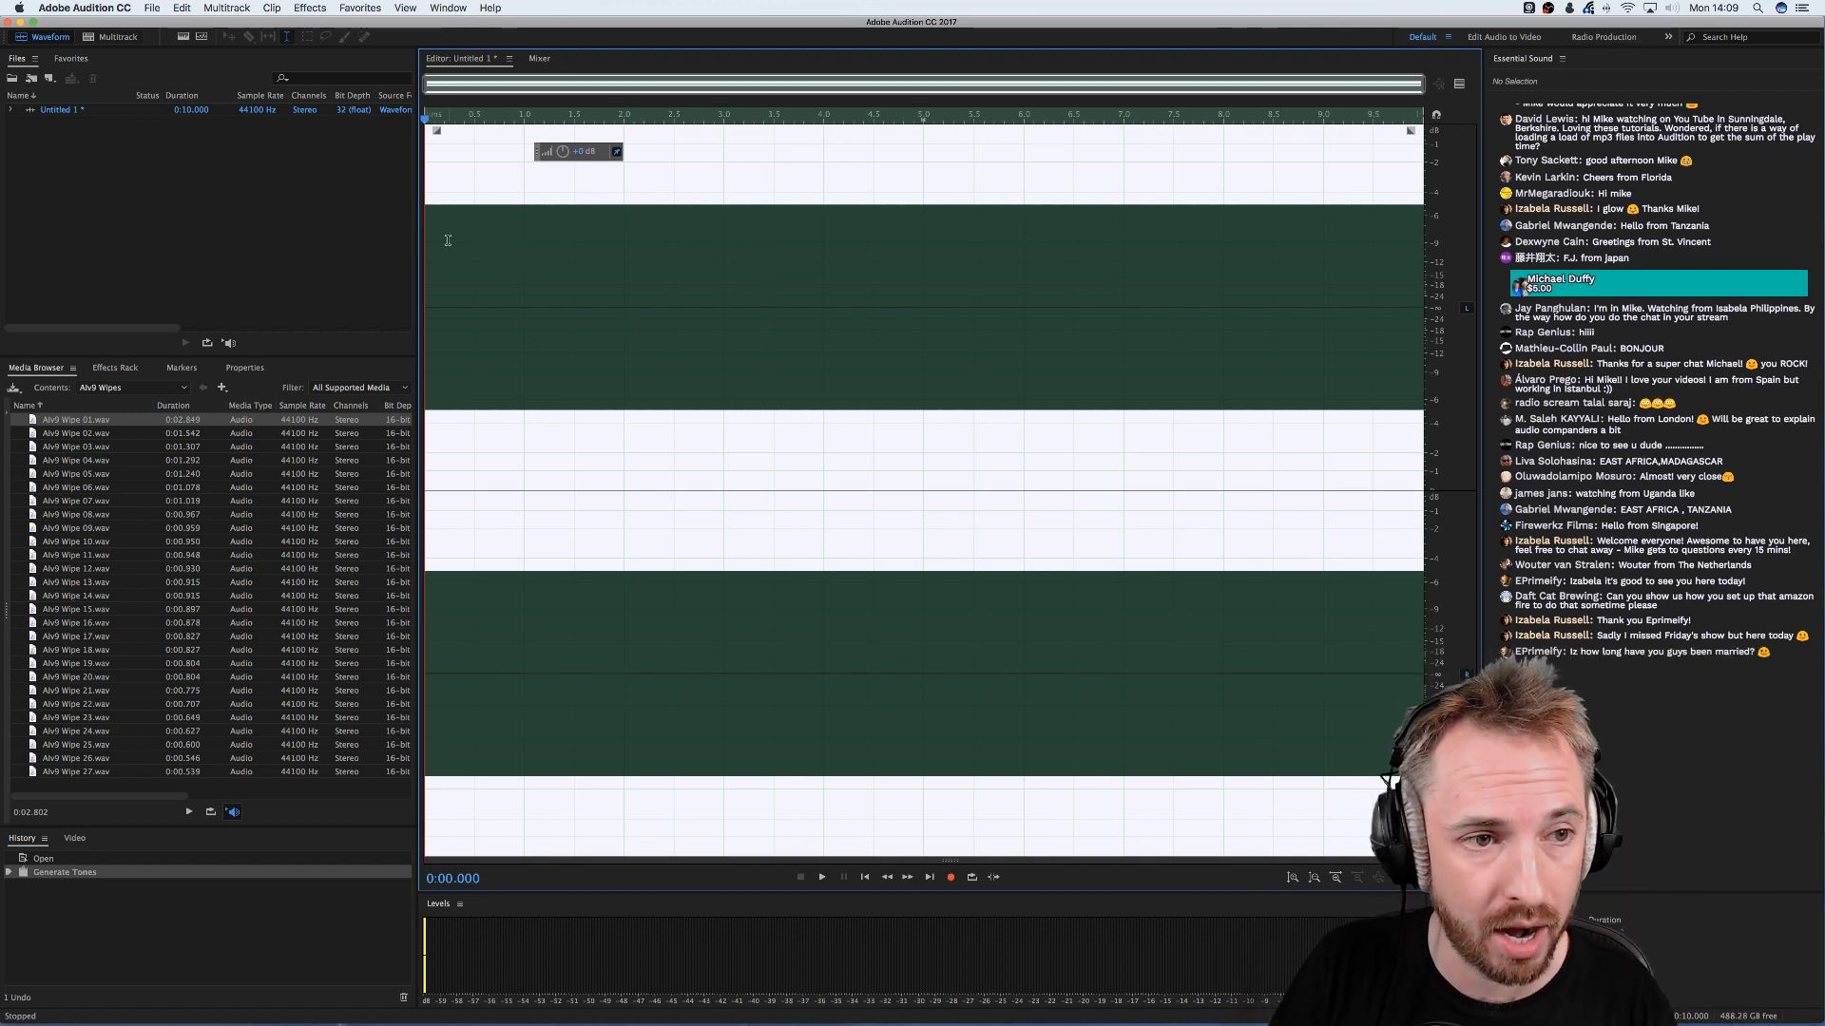
- Apply a Fade Envelope with the Zig Zag Cut preset to the whole tone
click(294, 11)
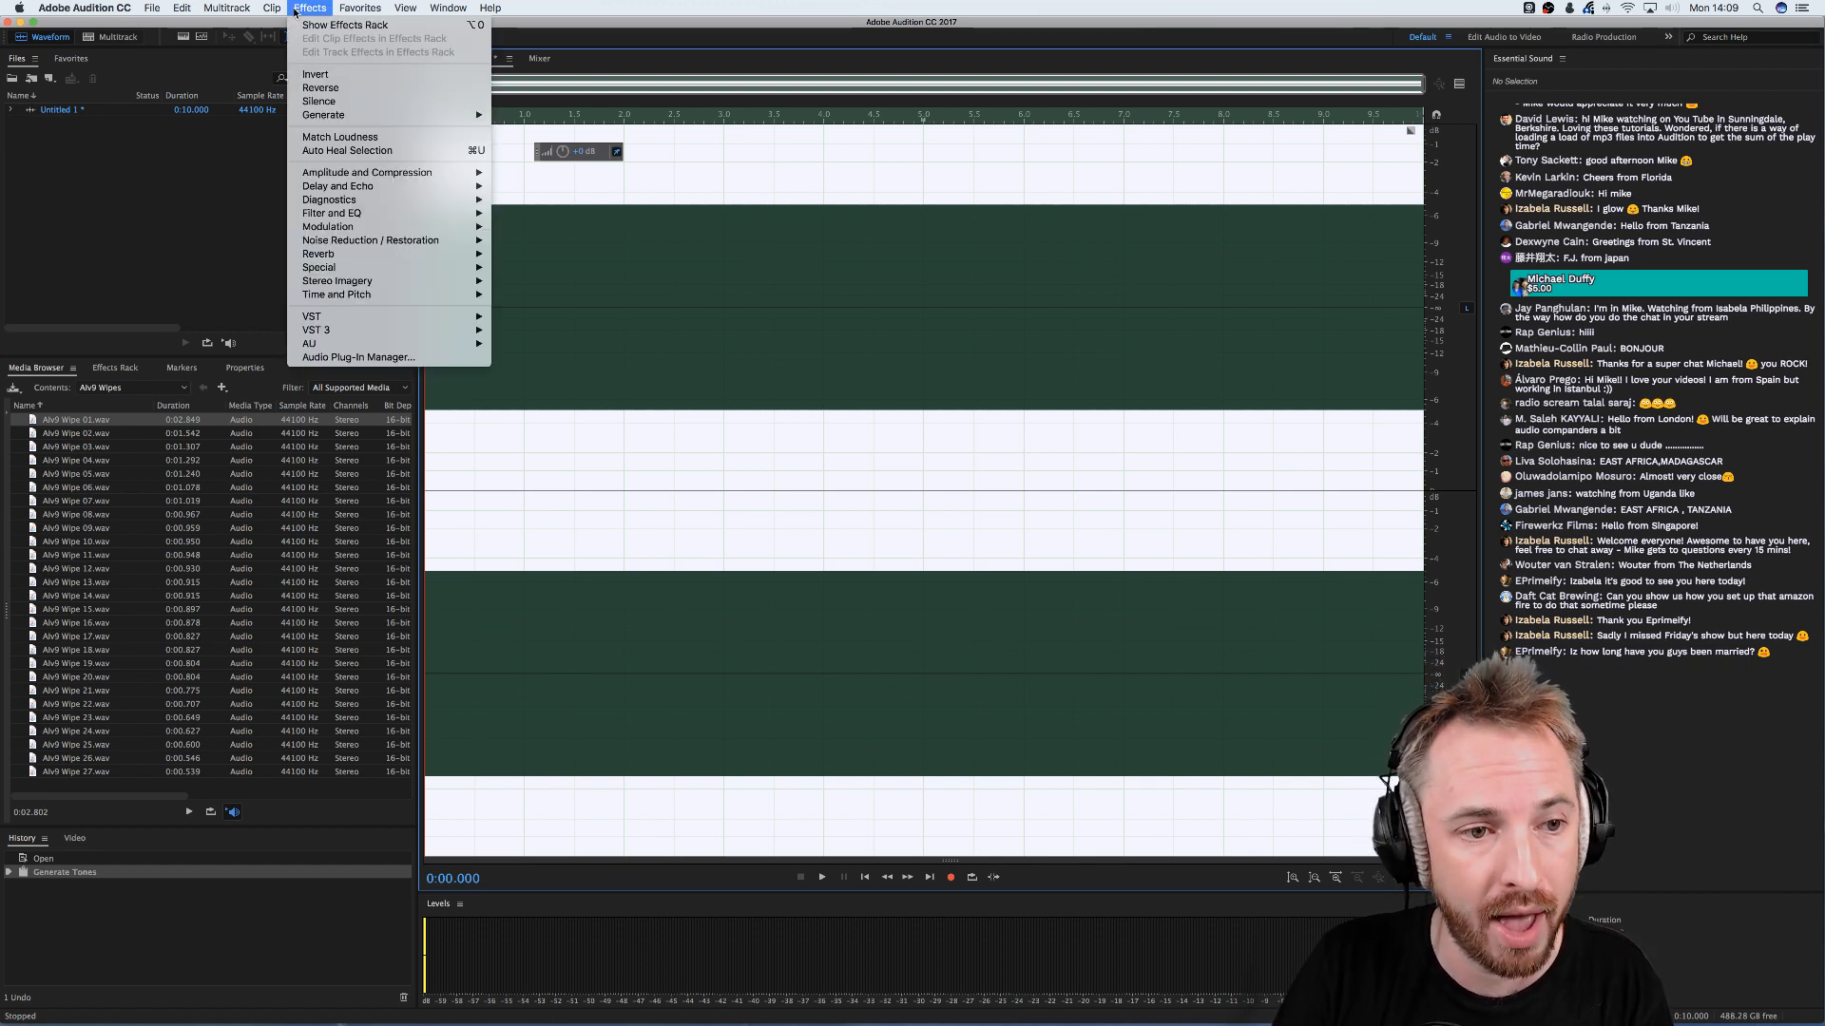
mouse_move(376, 175)
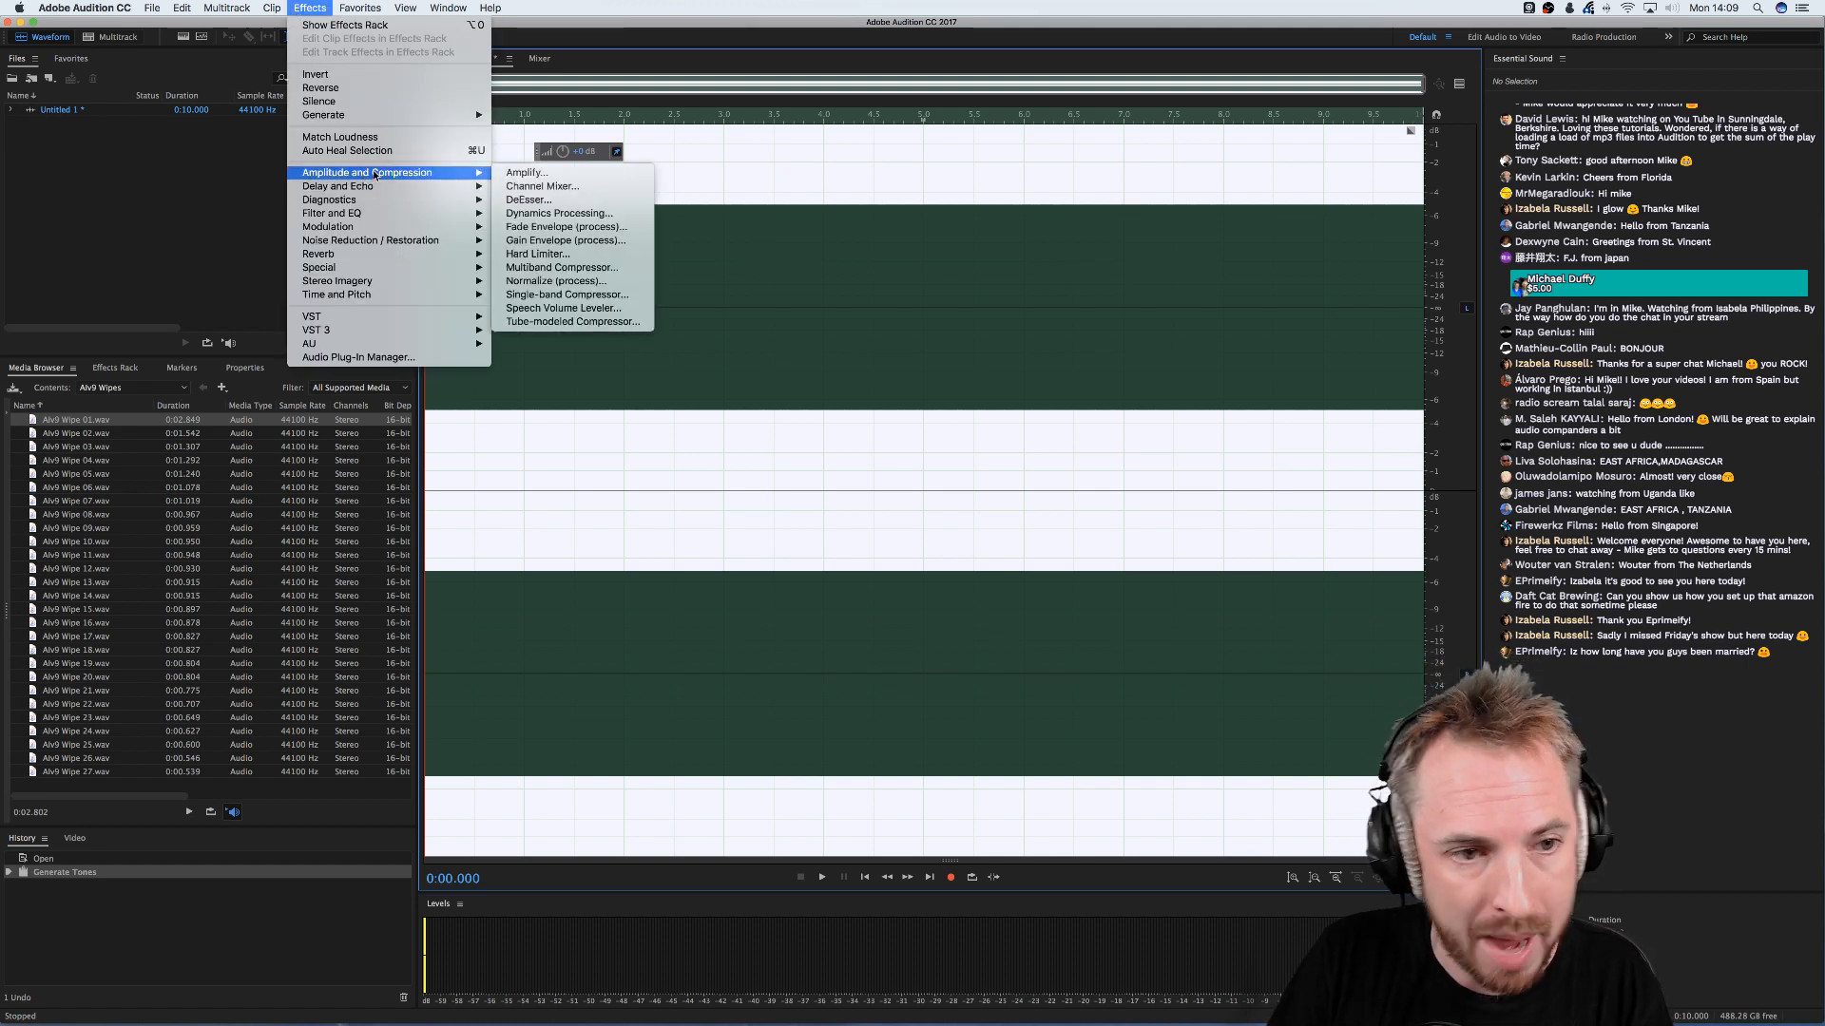
click(575, 225)
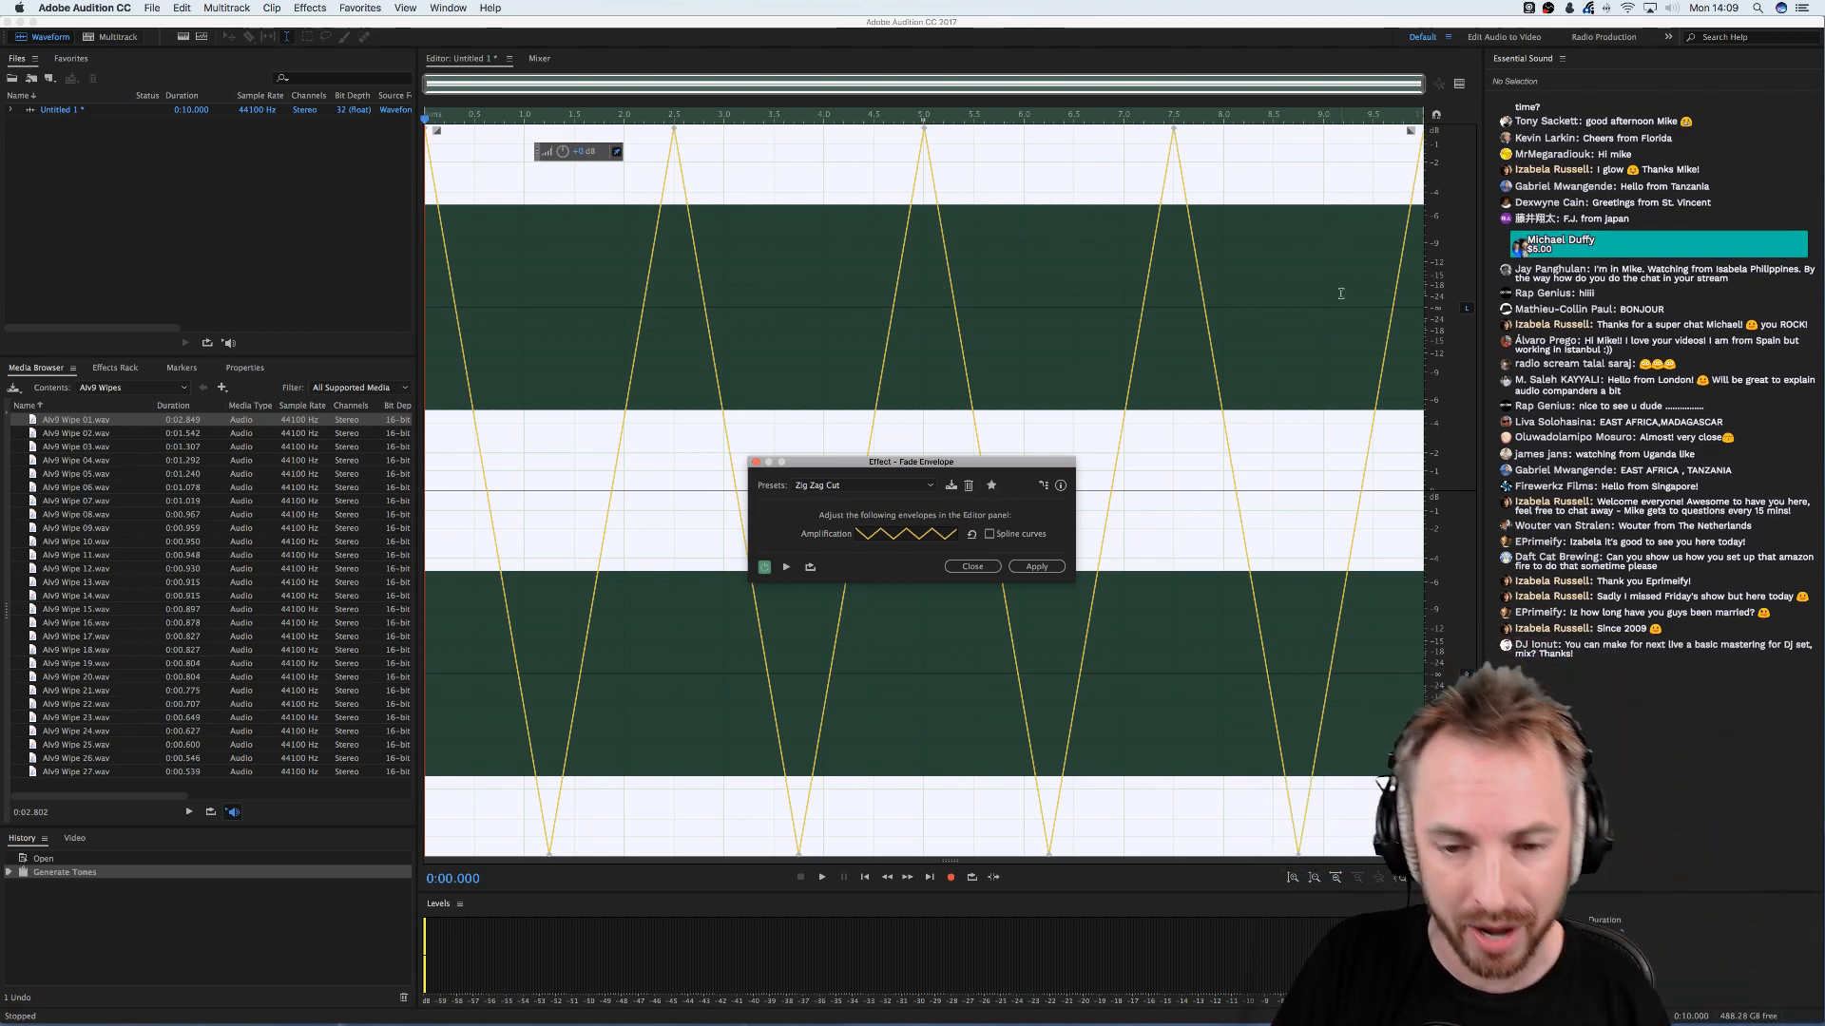
click(1034, 569)
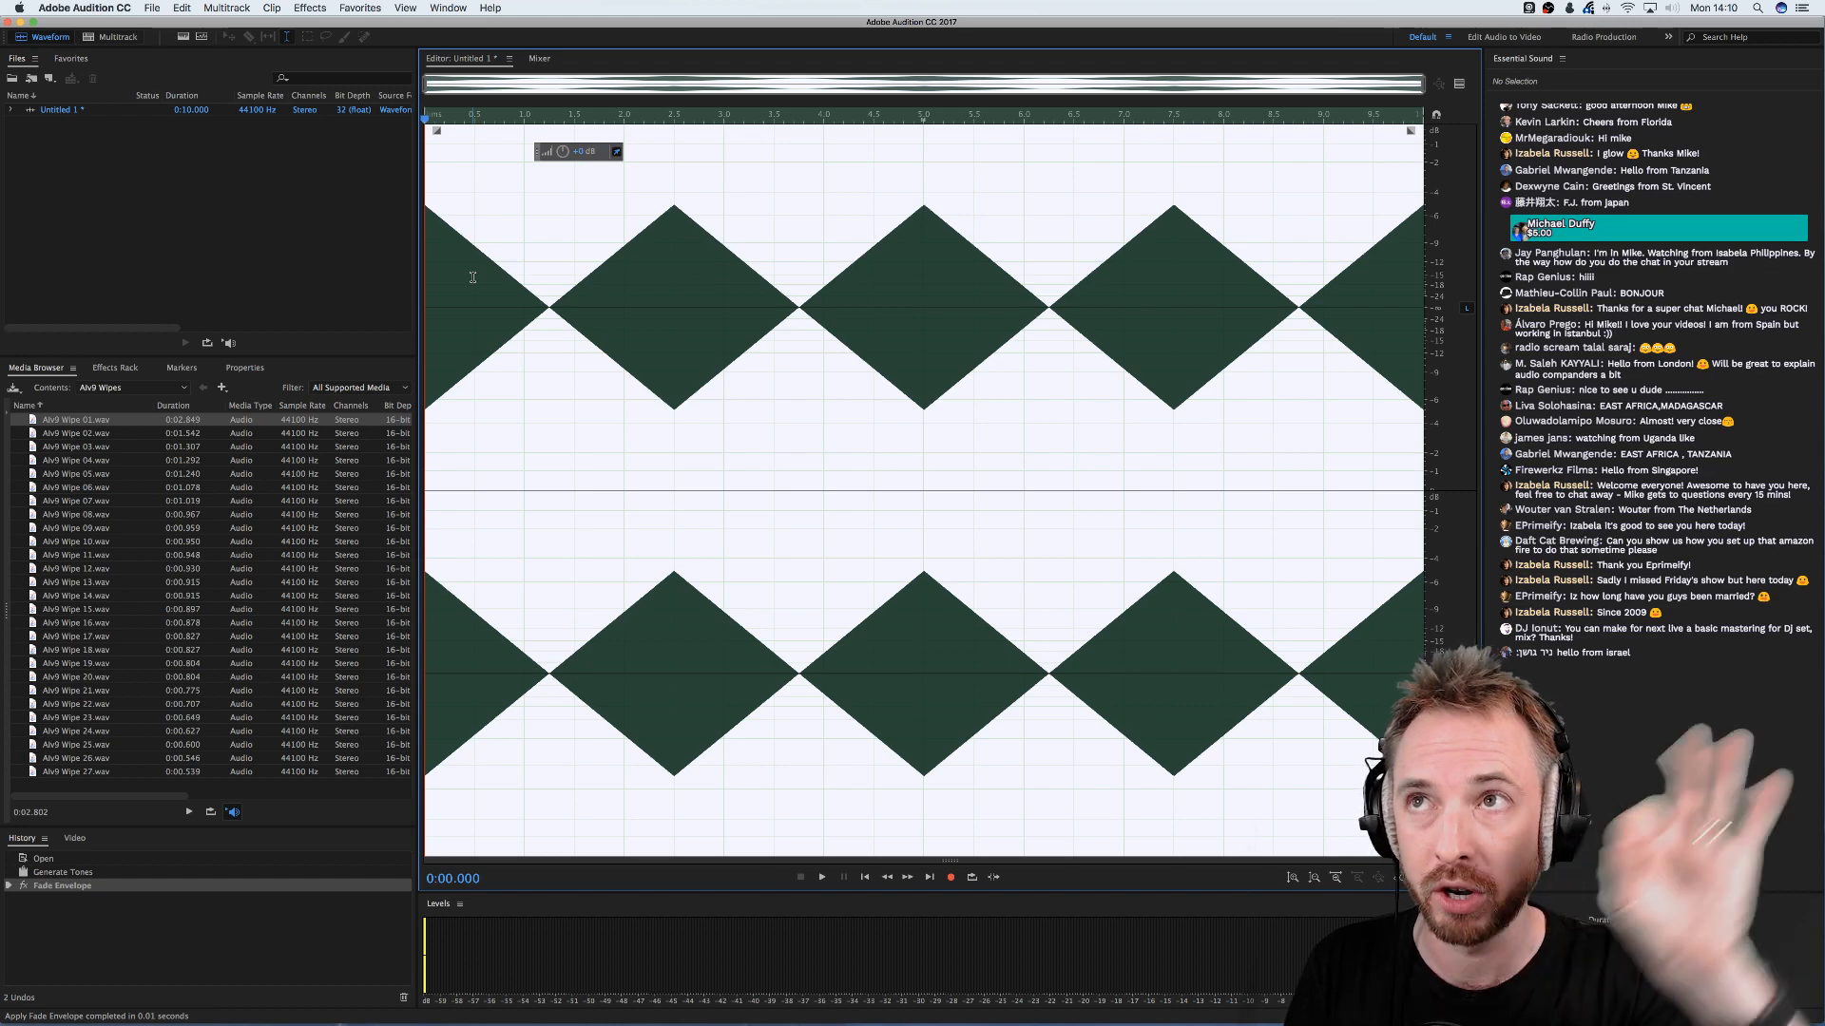
- Play the faded tone to hear its level rise and fall, and clear the selection
key(space)
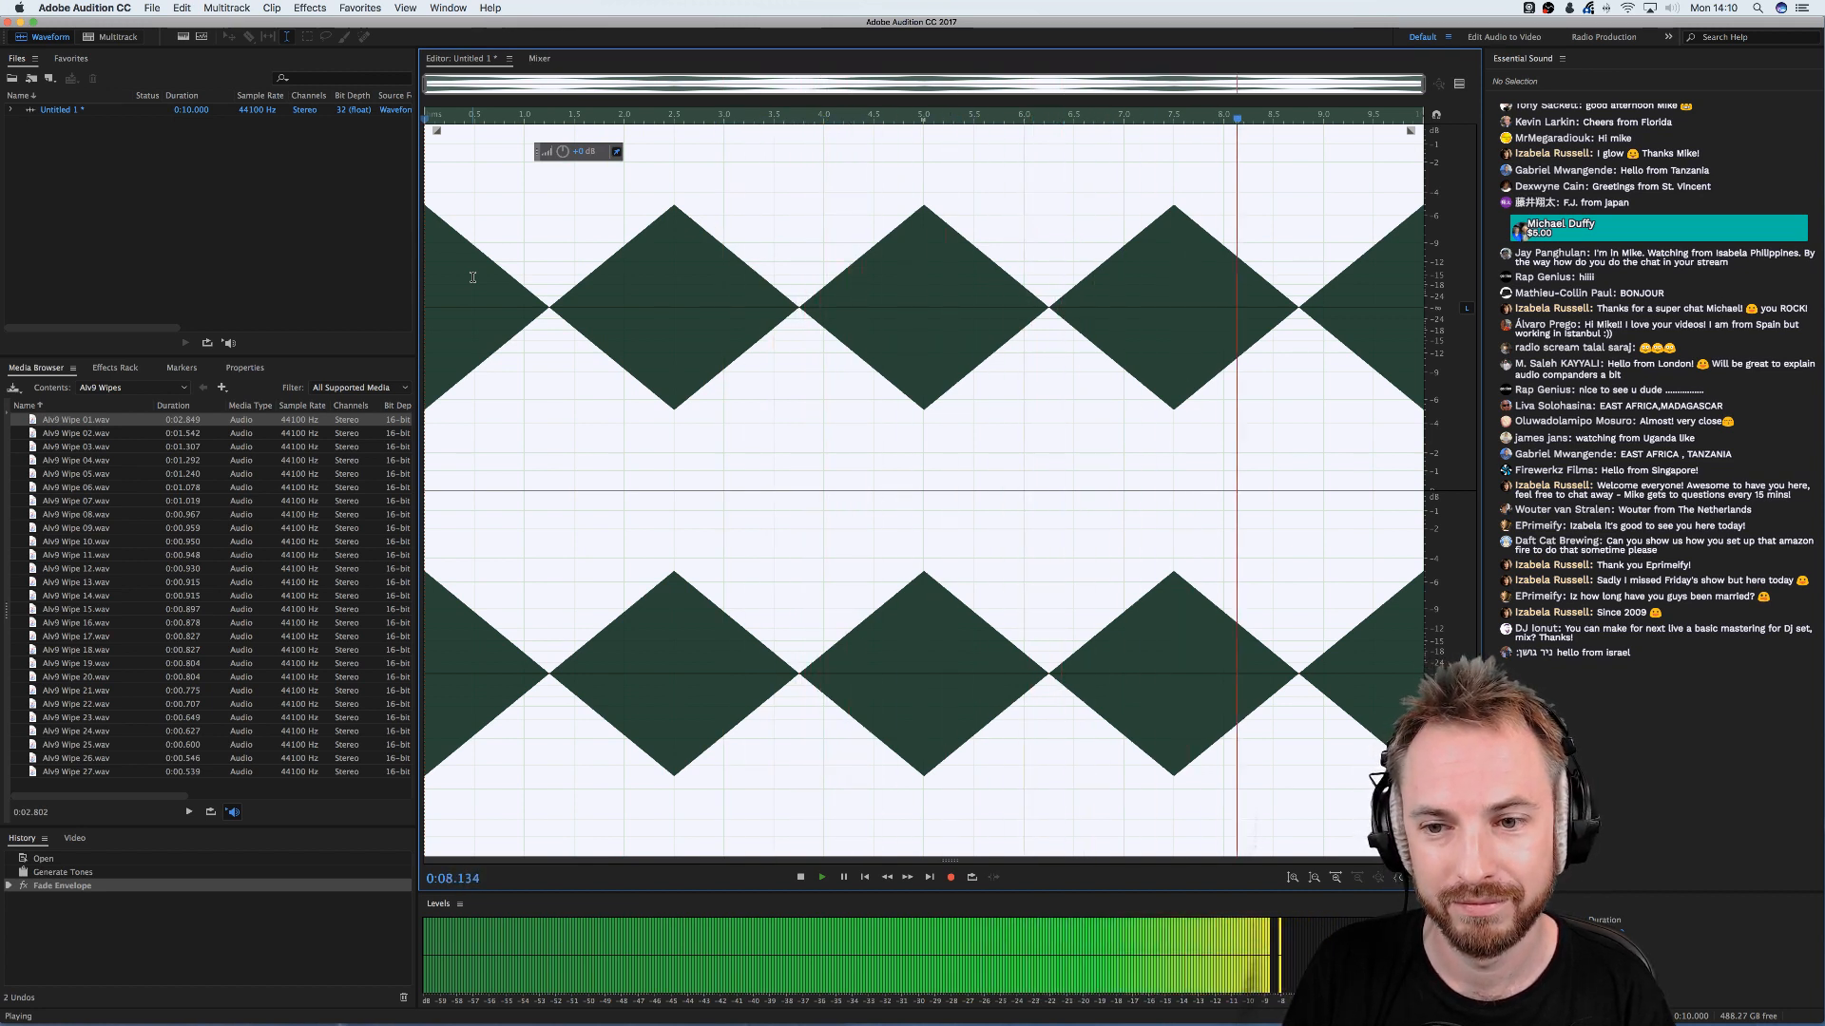
key(space)
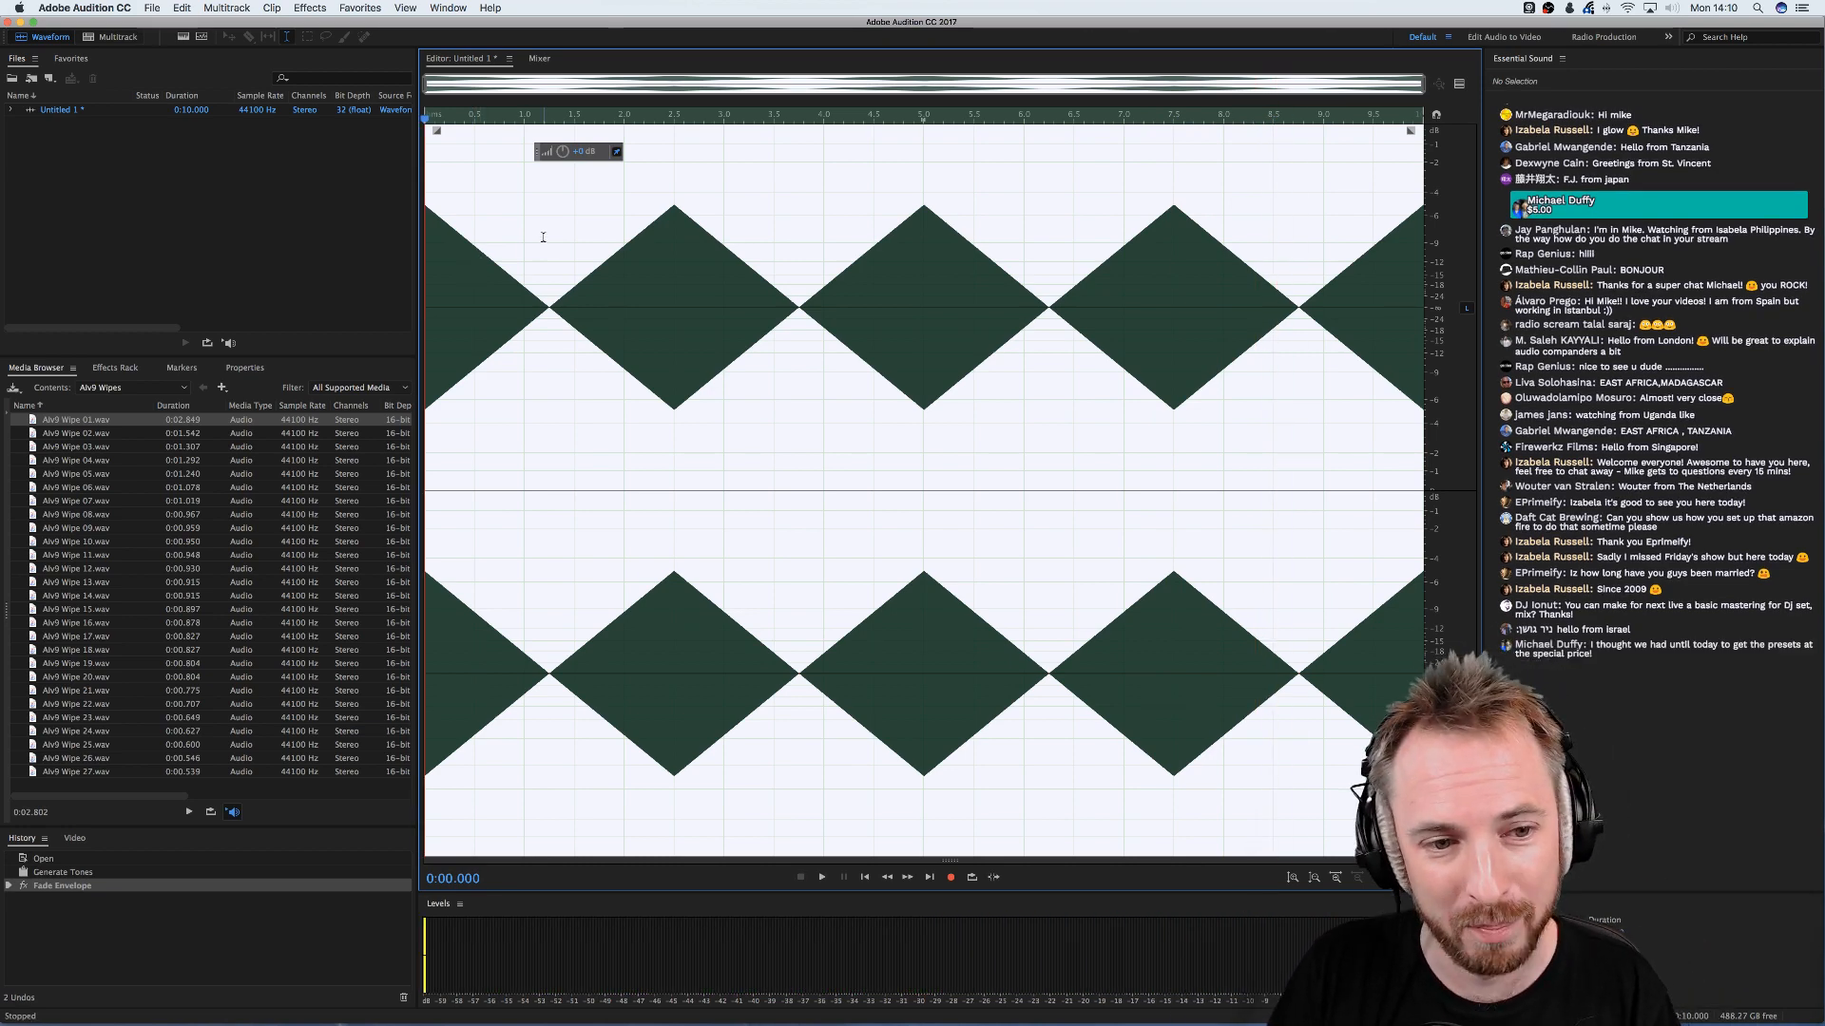
click(807, 250)
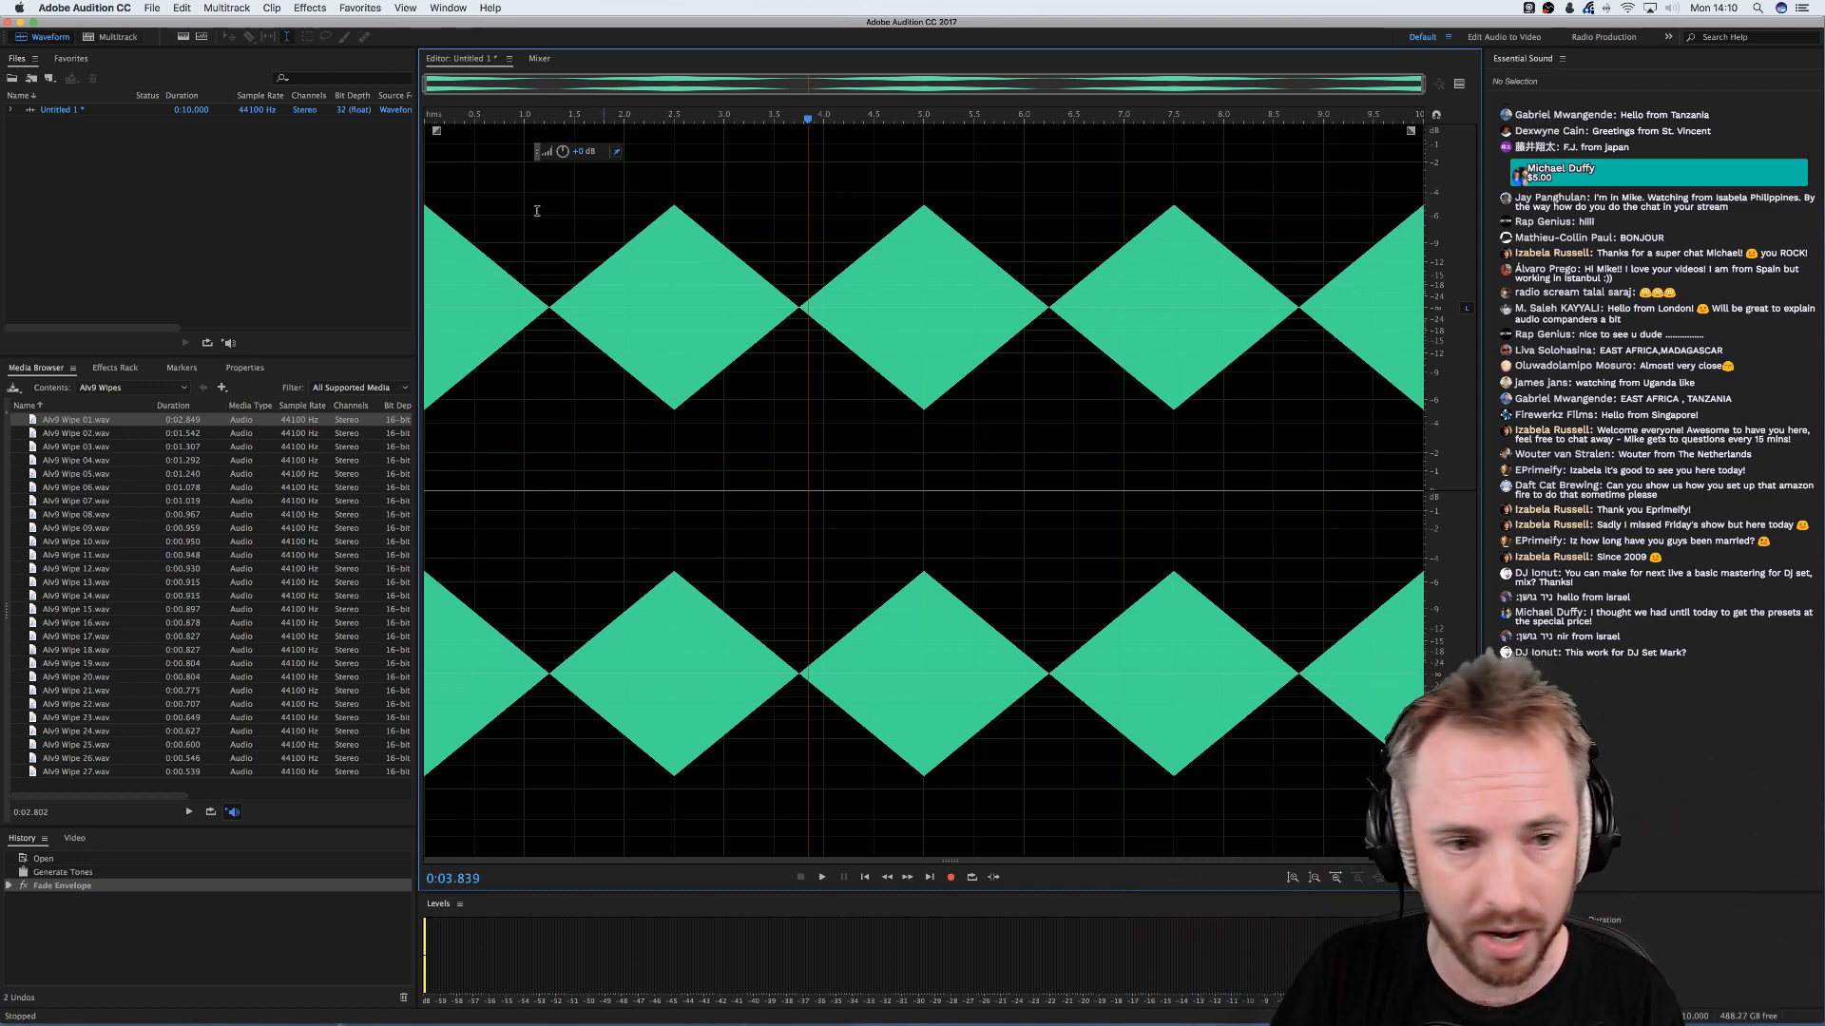
- Show the Amplitude Statistics and scan the whole tone to examine its levels
click(361, 8)
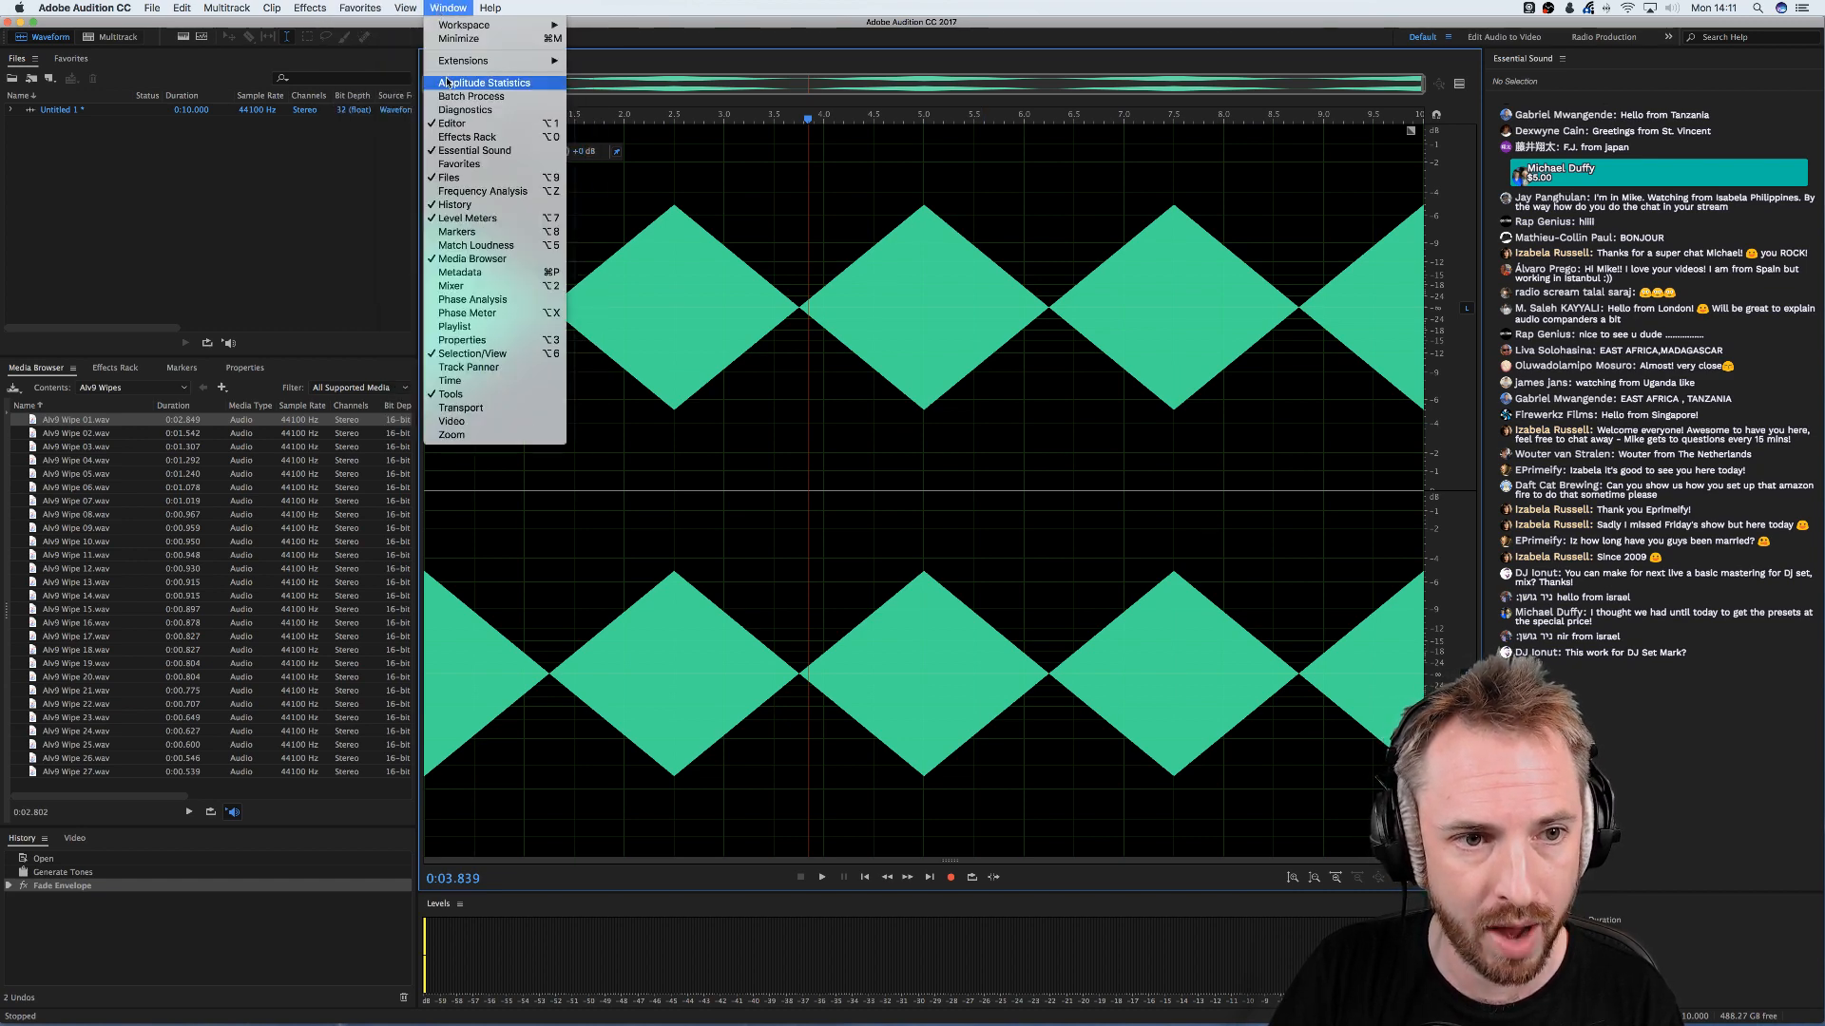
click(465, 83)
click(42, 339)
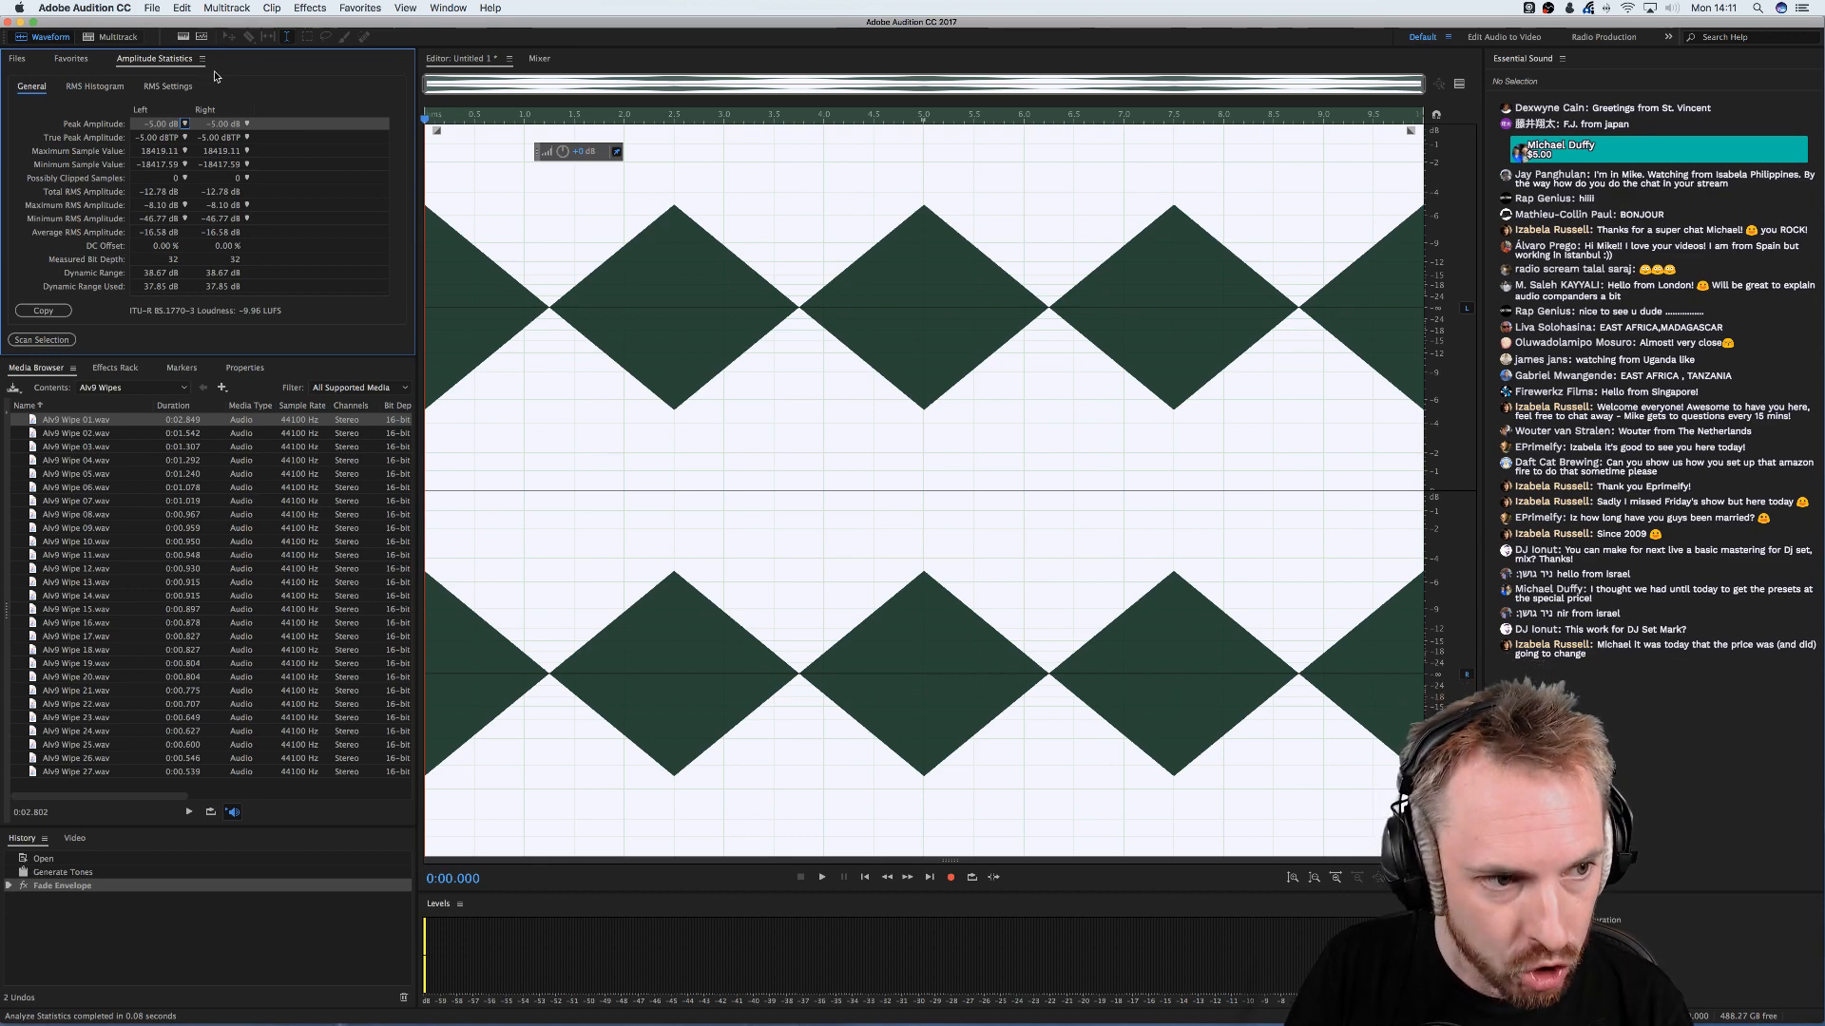
- Start Dynamics Processing on the tone with the (Default) preset and place its dialog clear of the waveform preview
click(307, 10)
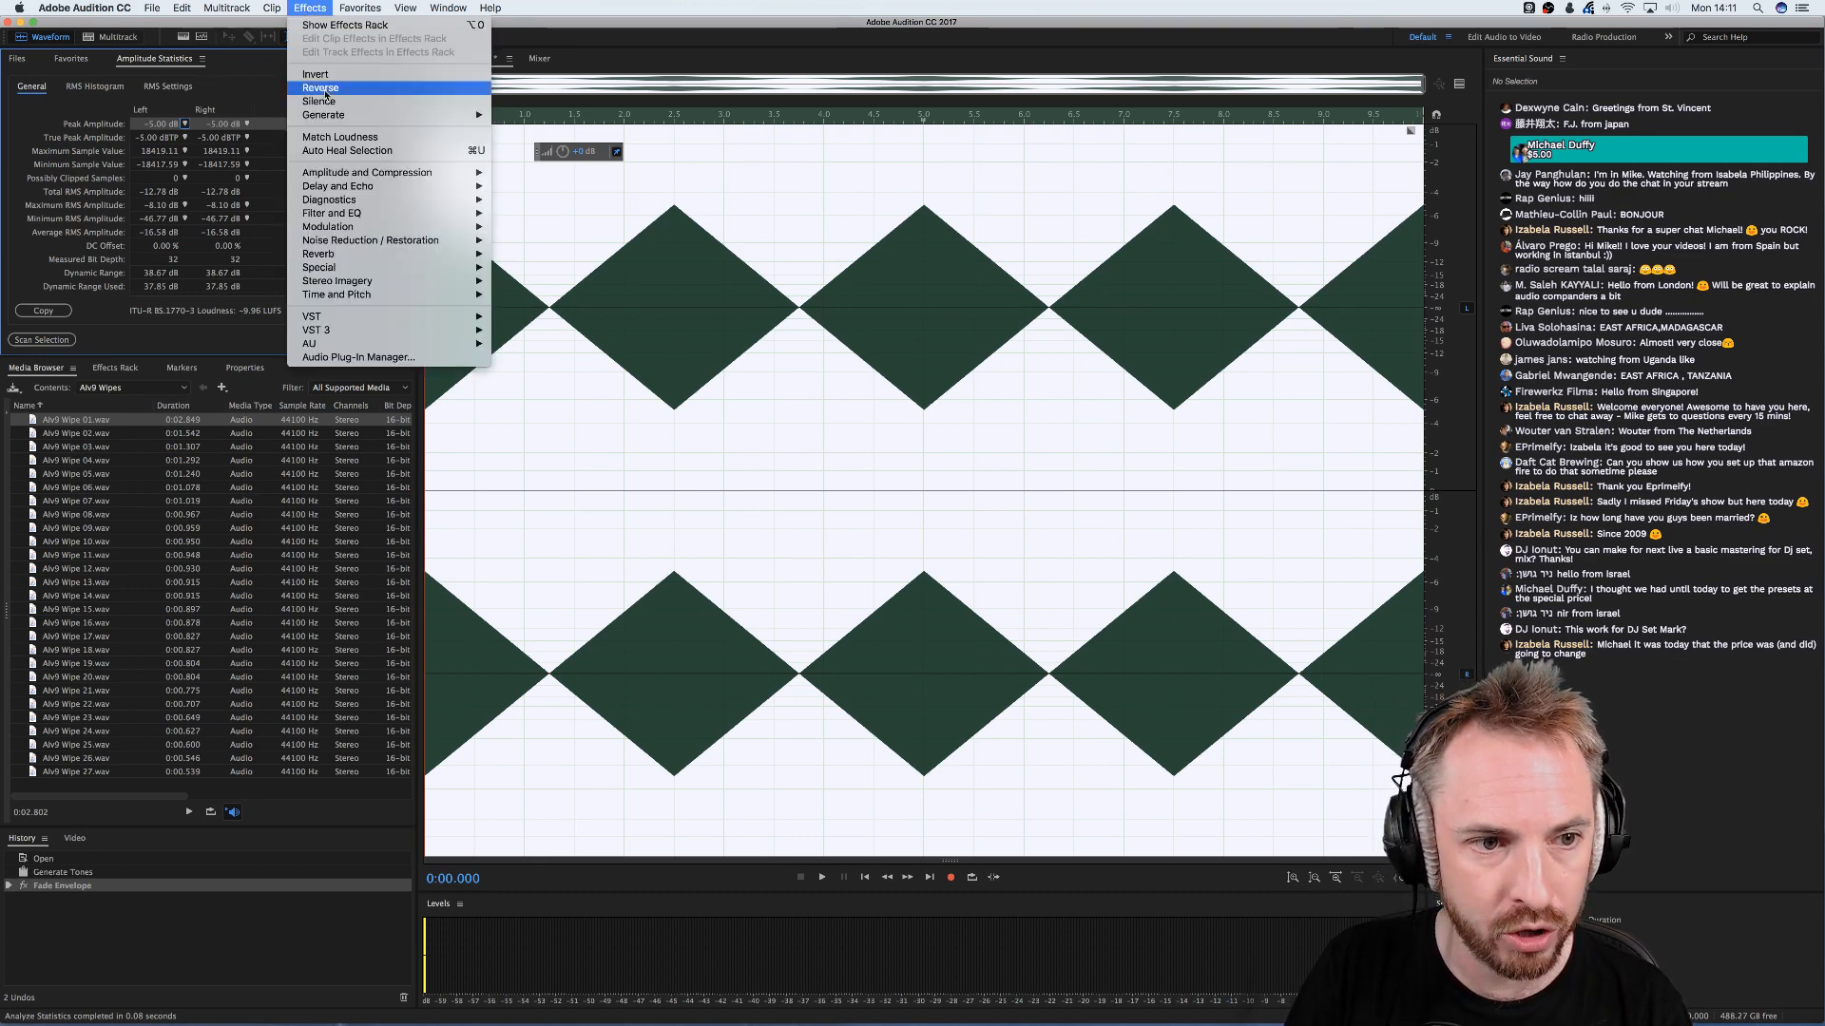
mouse_move(350, 175)
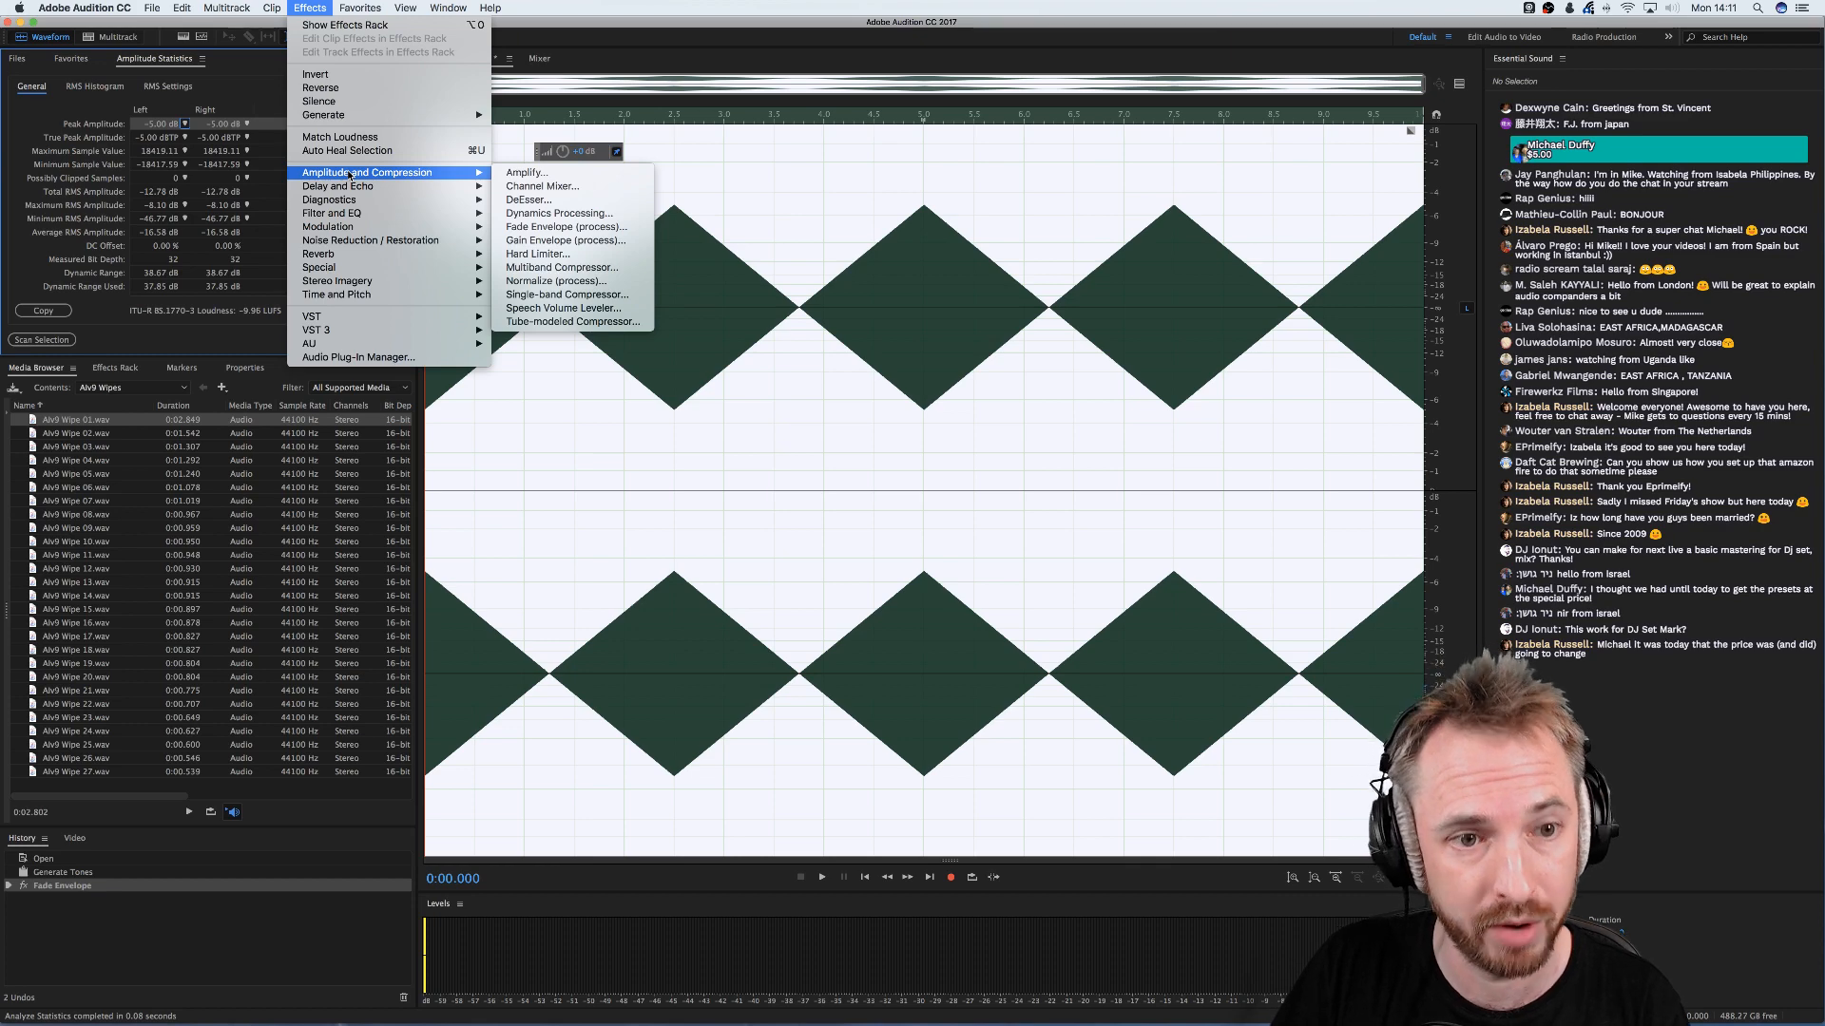
click(558, 214)
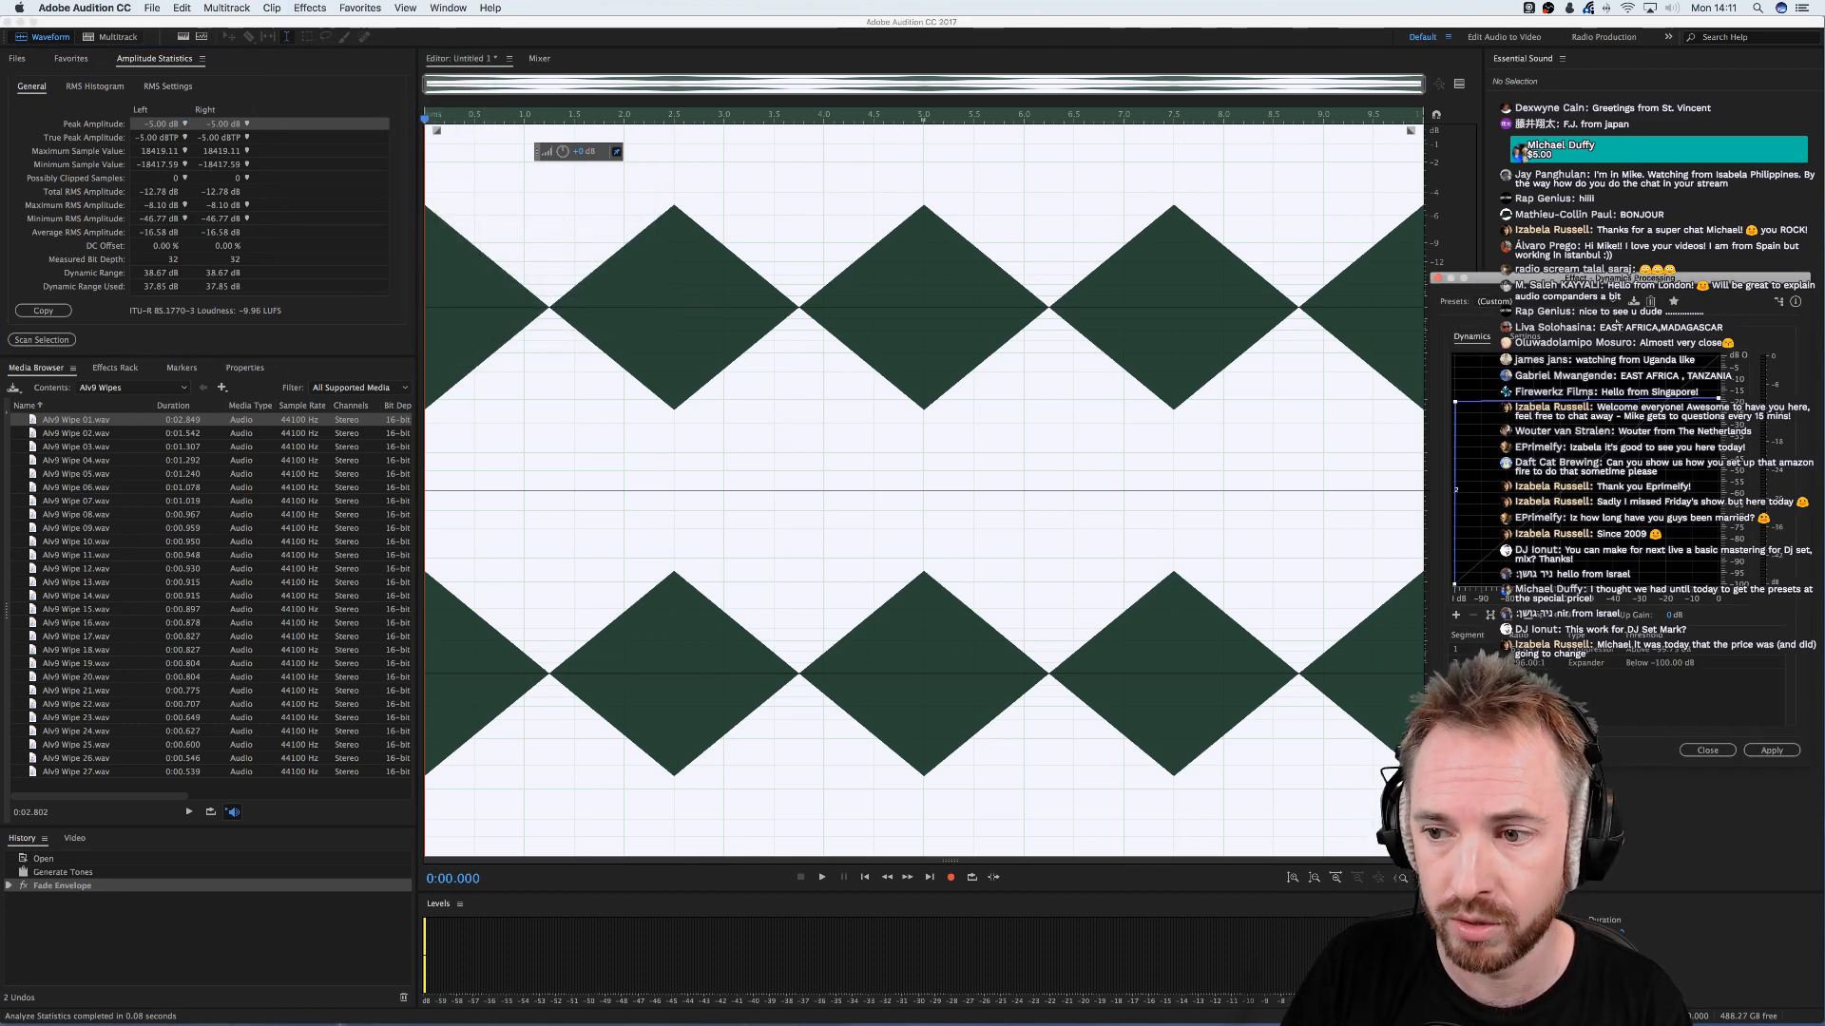
click(1501, 302)
click(1532, 320)
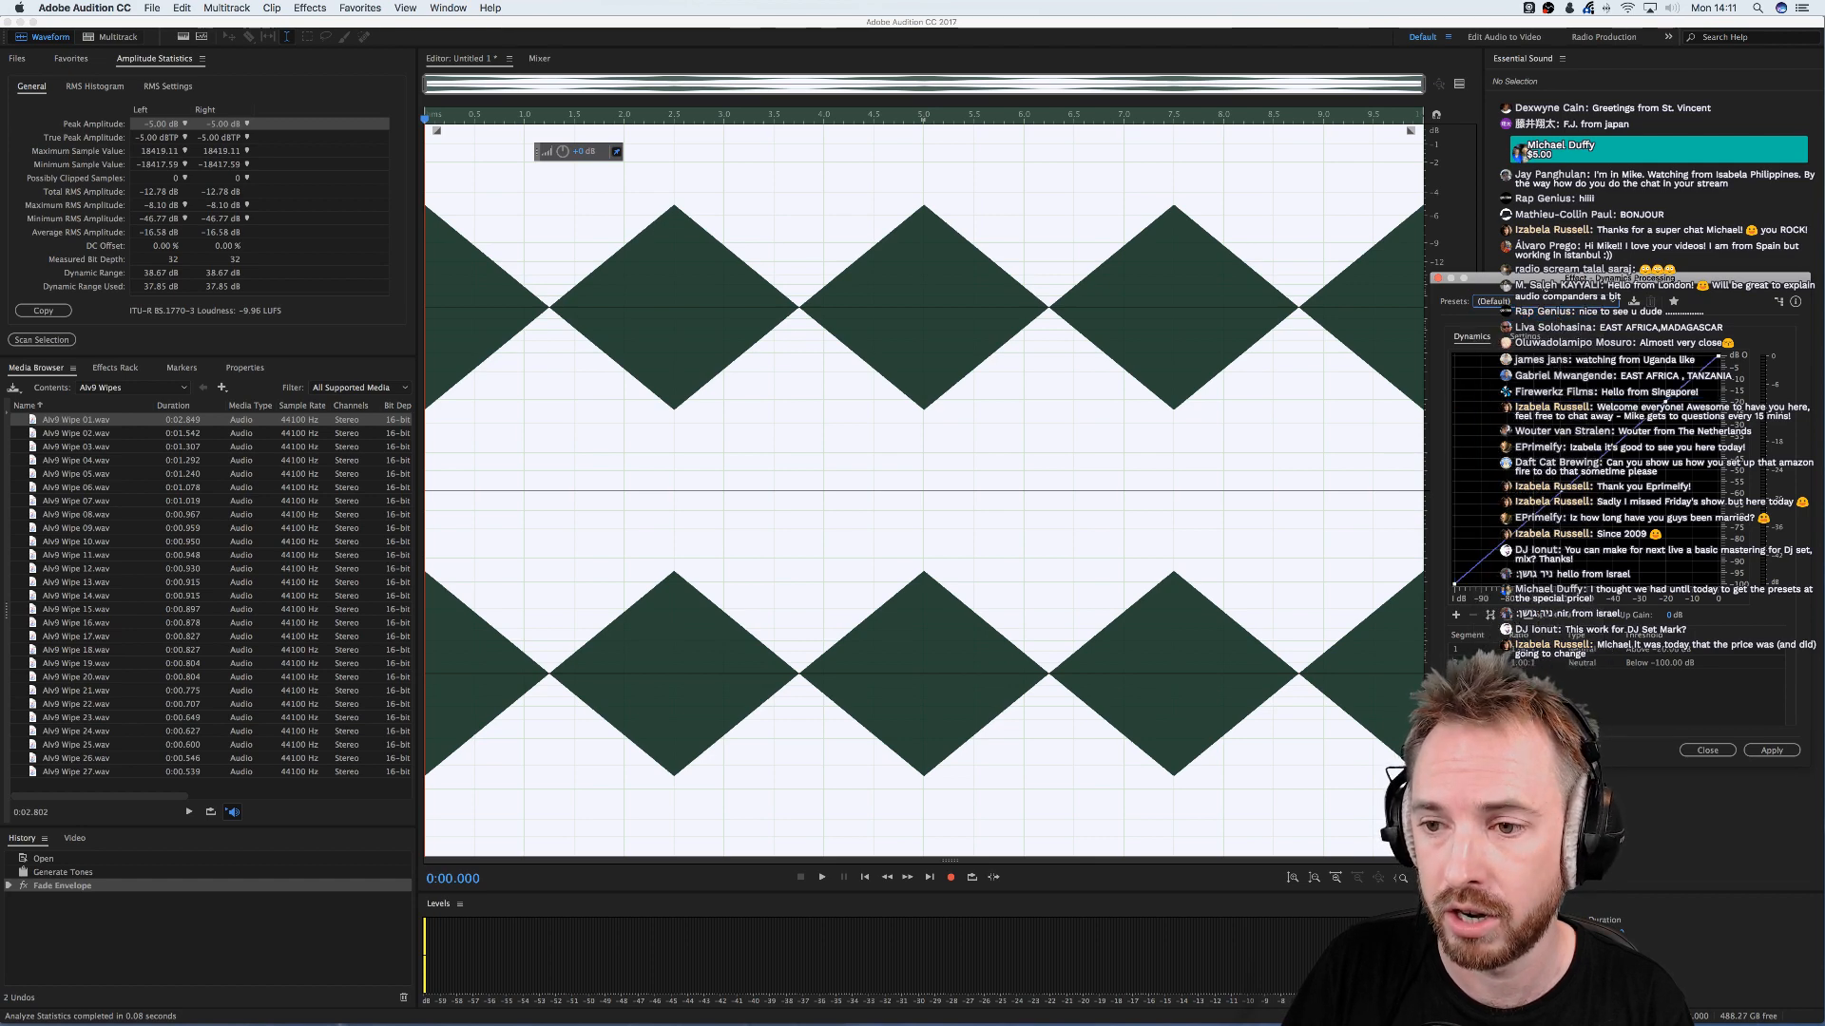
drag(1542, 278, 823, 261)
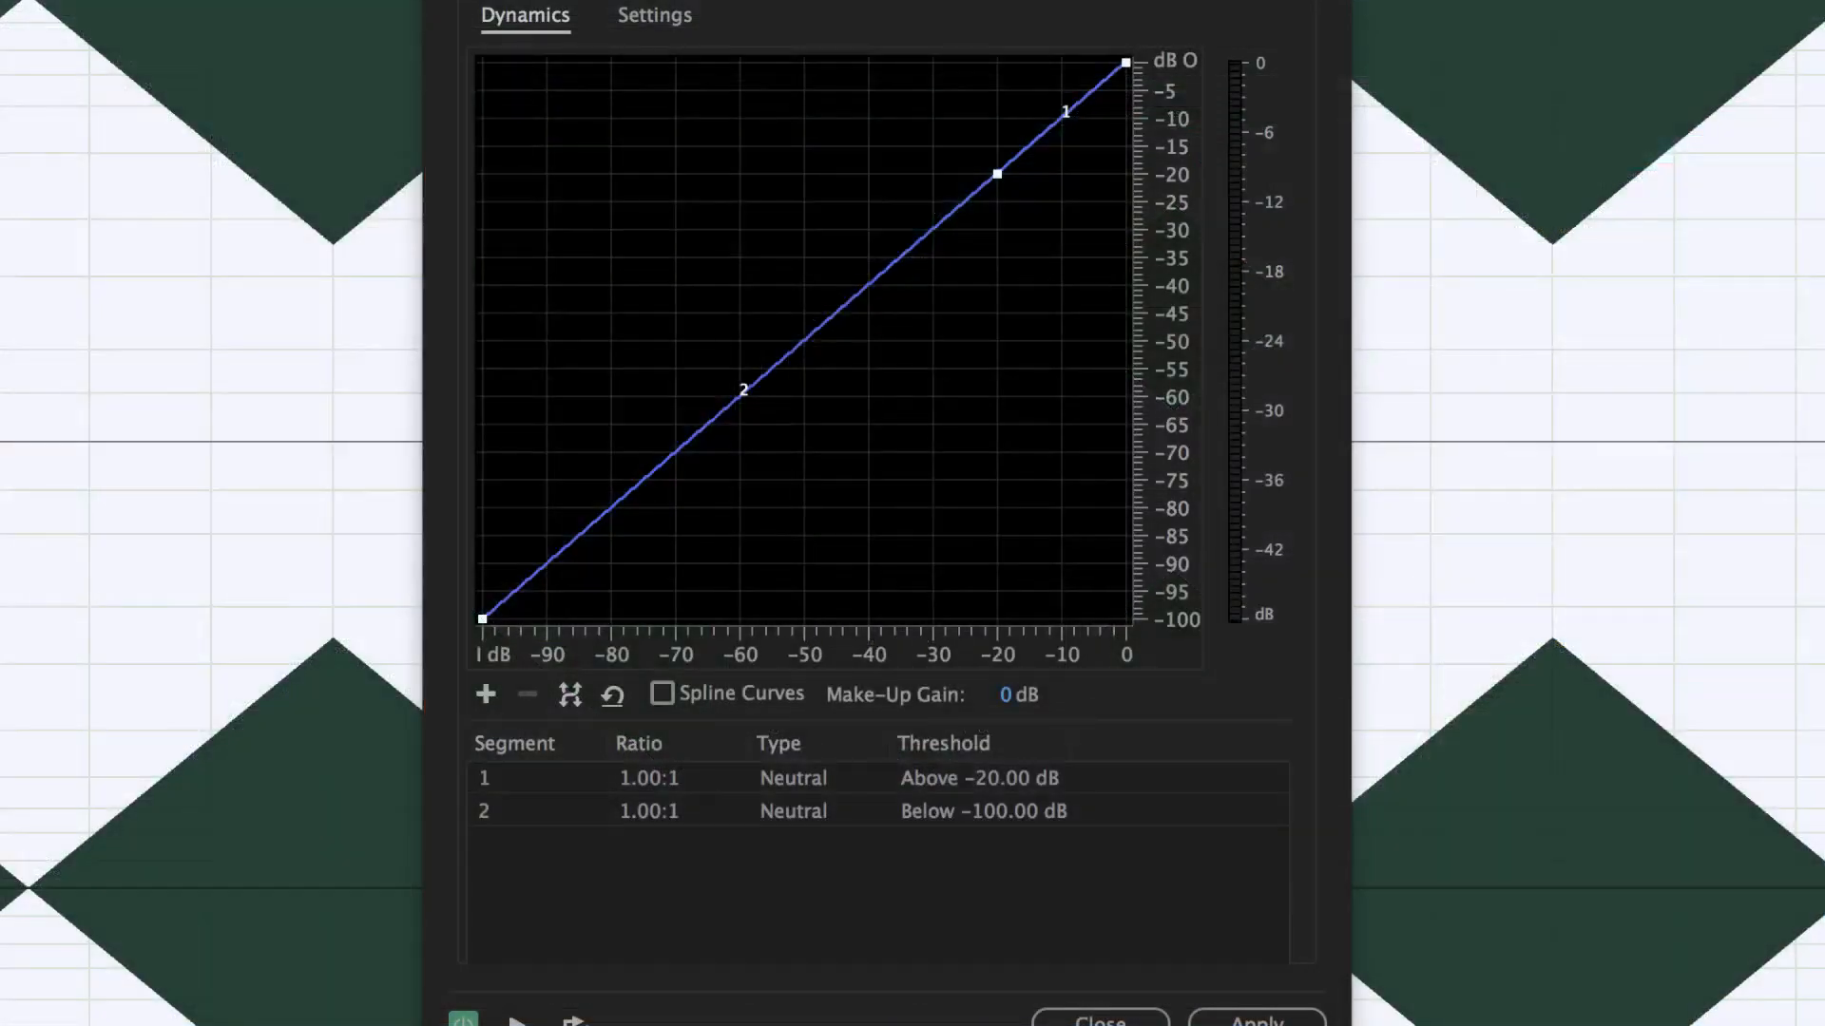
drag(625, 0, 618, 31)
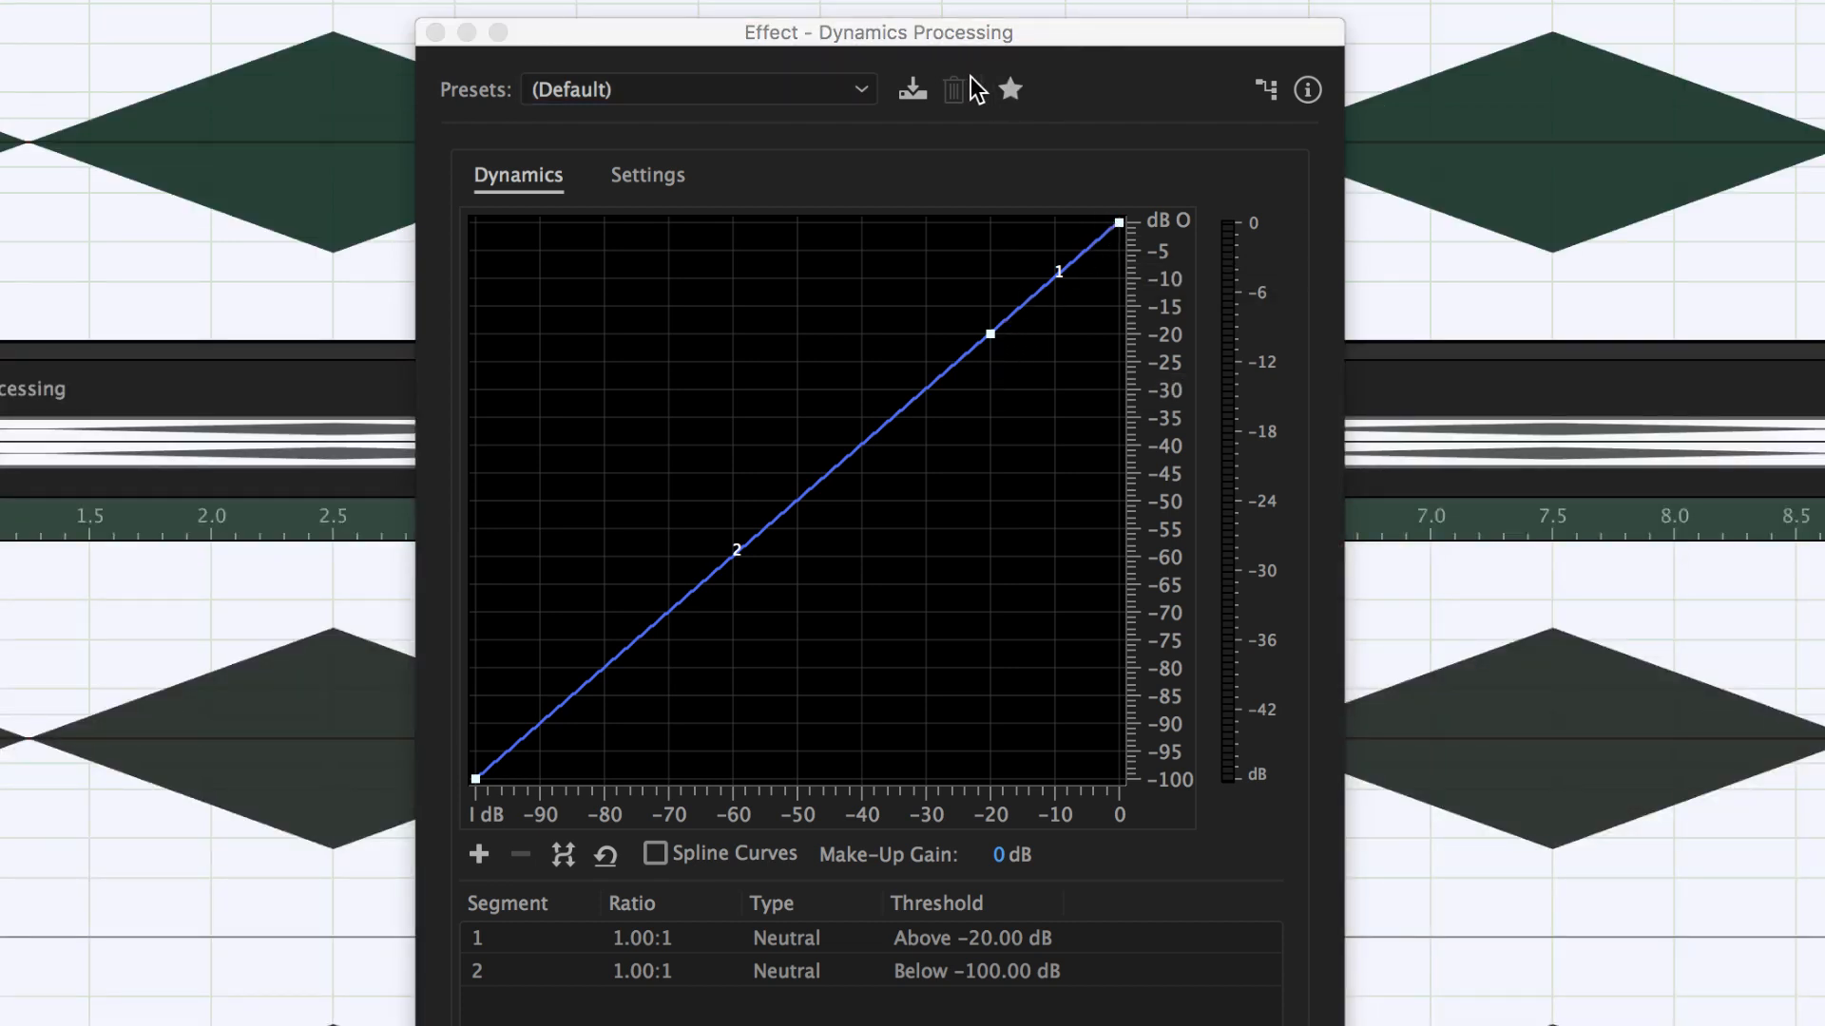
drag(922, 38, 1645, 19)
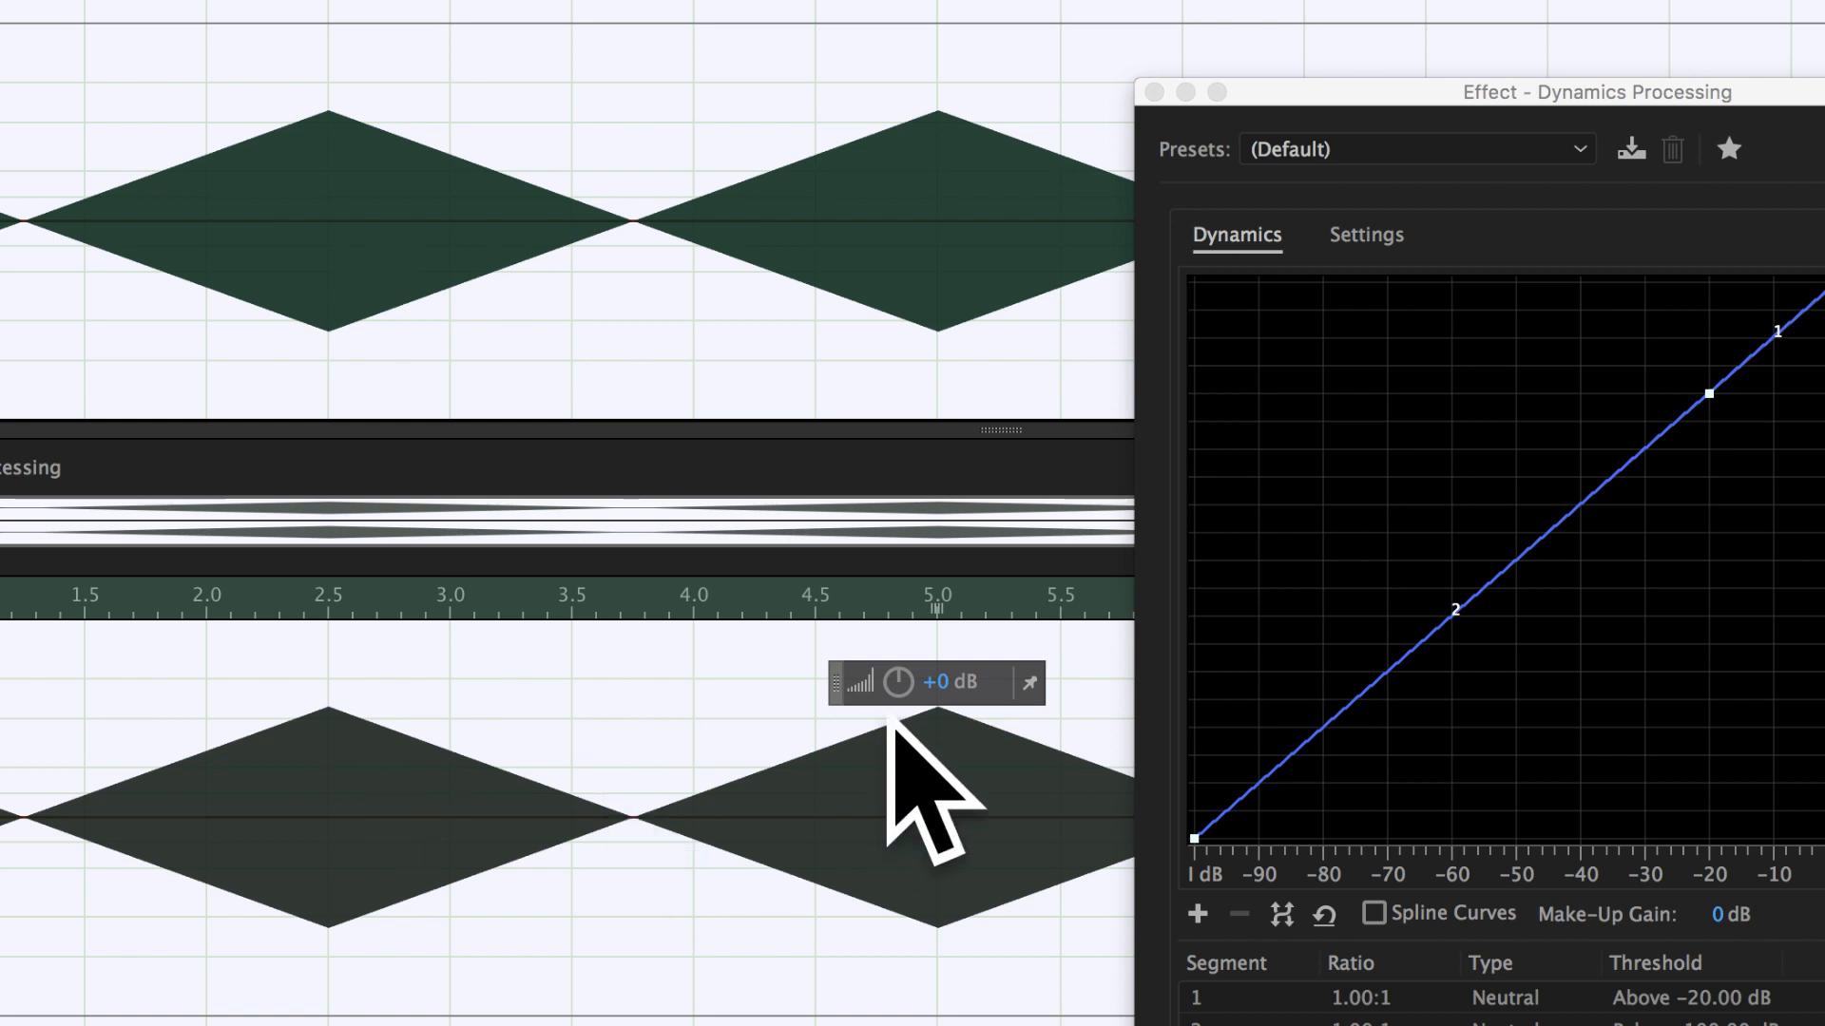
- Shift the dynamics curve's middle point to a -30 dB threshold above the diagonal, and lower the 0 dB end point to a 2:1 ratio
click(1707, 394)
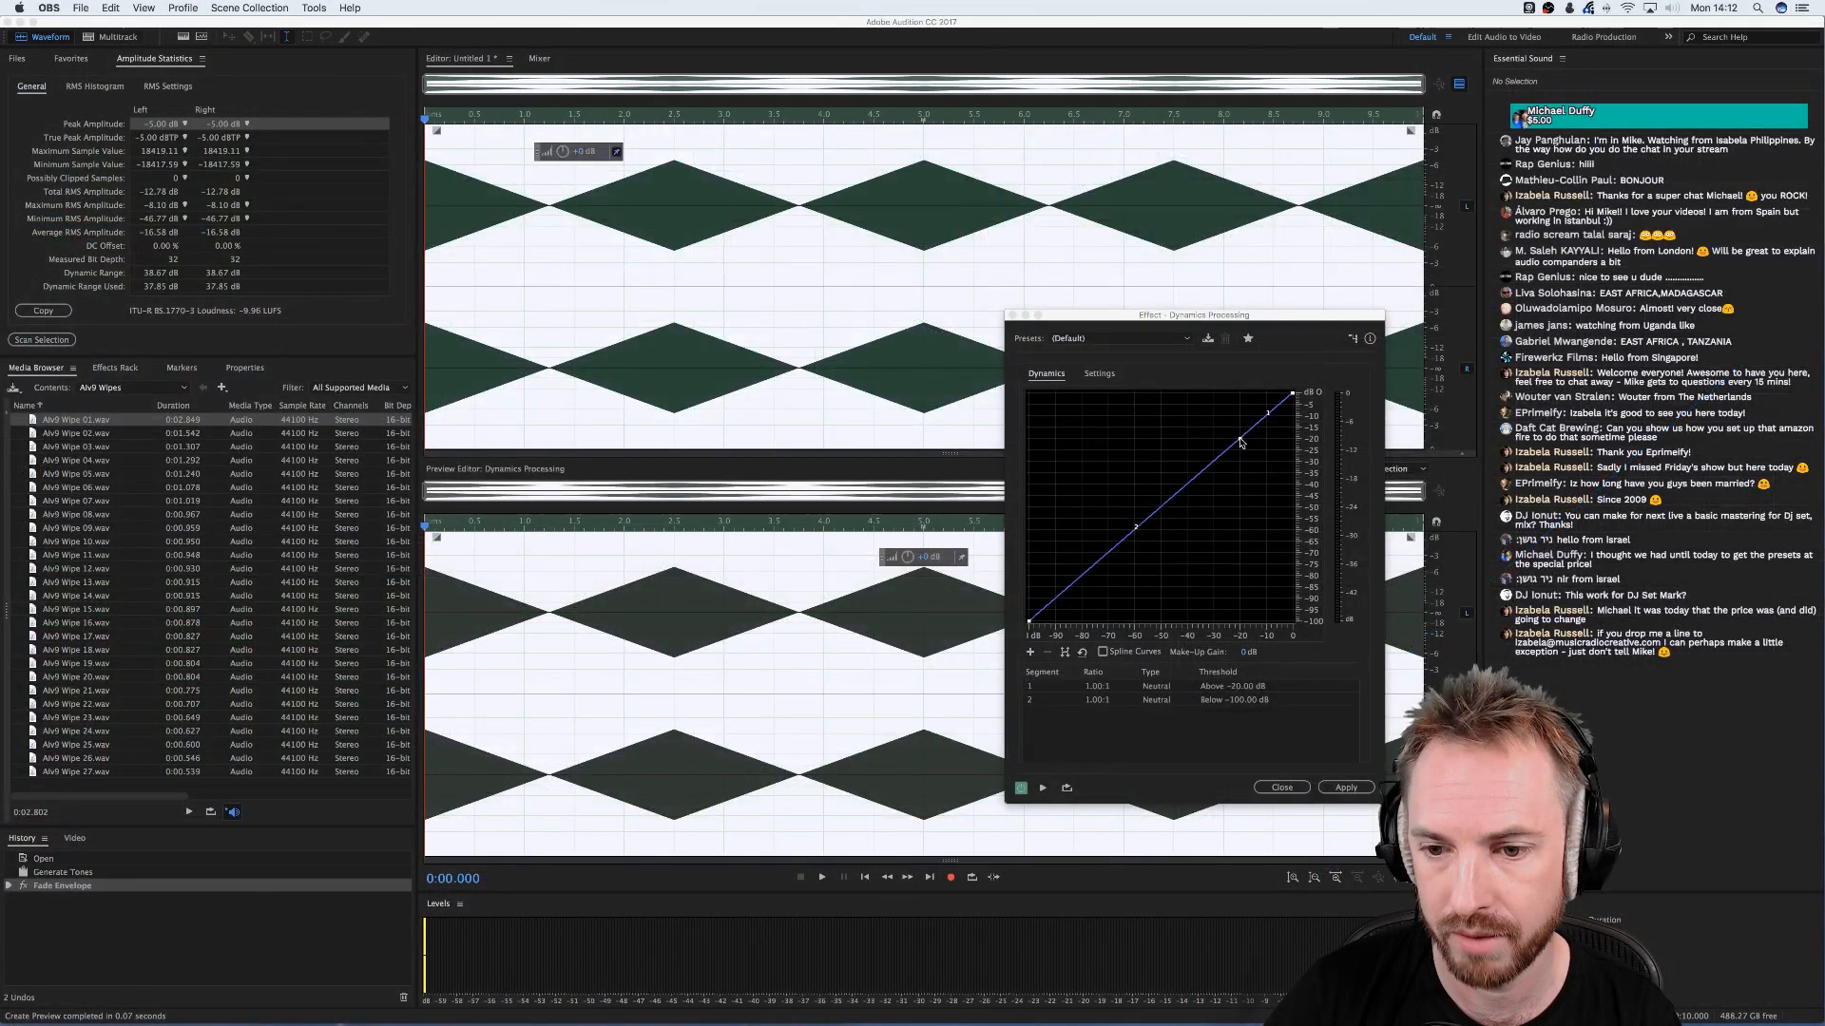
drag(1709, 392, 1710, 398)
drag(1240, 442, 1219, 440)
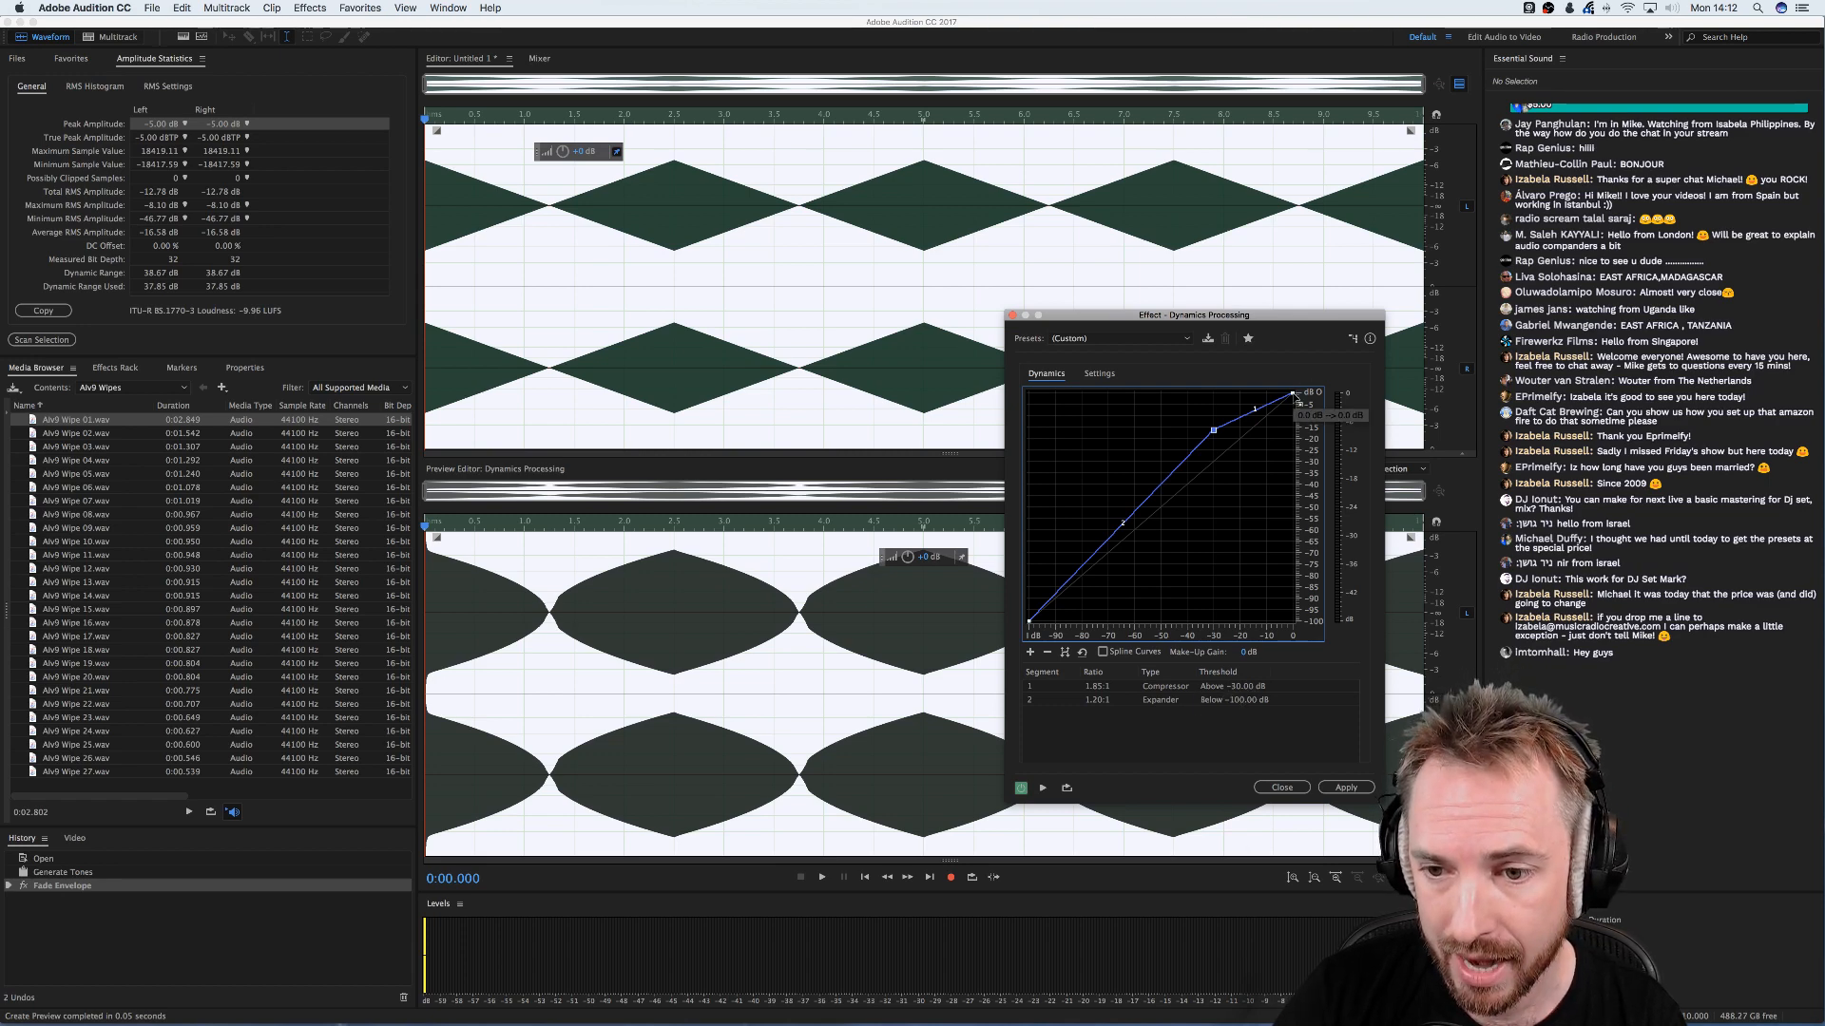
drag(1292, 393, 1295, 396)
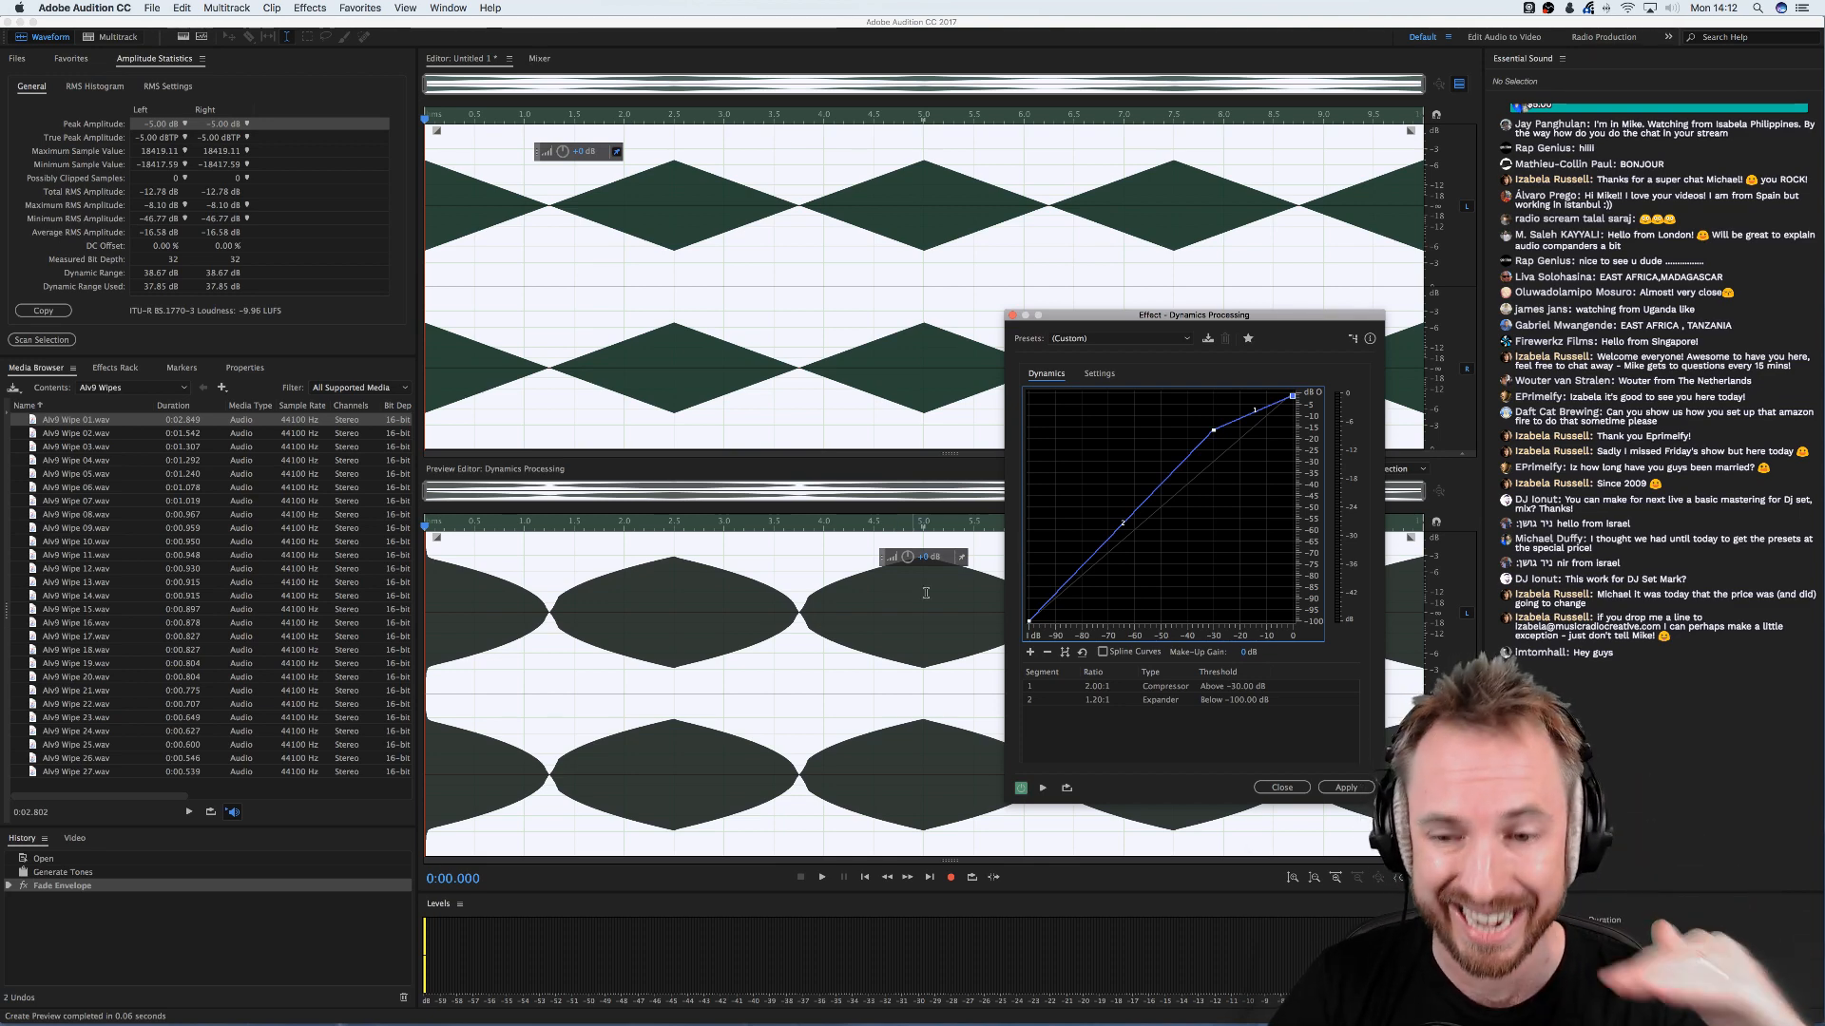
- Try compressor ratios of 4:1, about 2:1 and about 2.5:1 above -30 dB using the curve's end point
drag(1293, 395, 1293, 414)
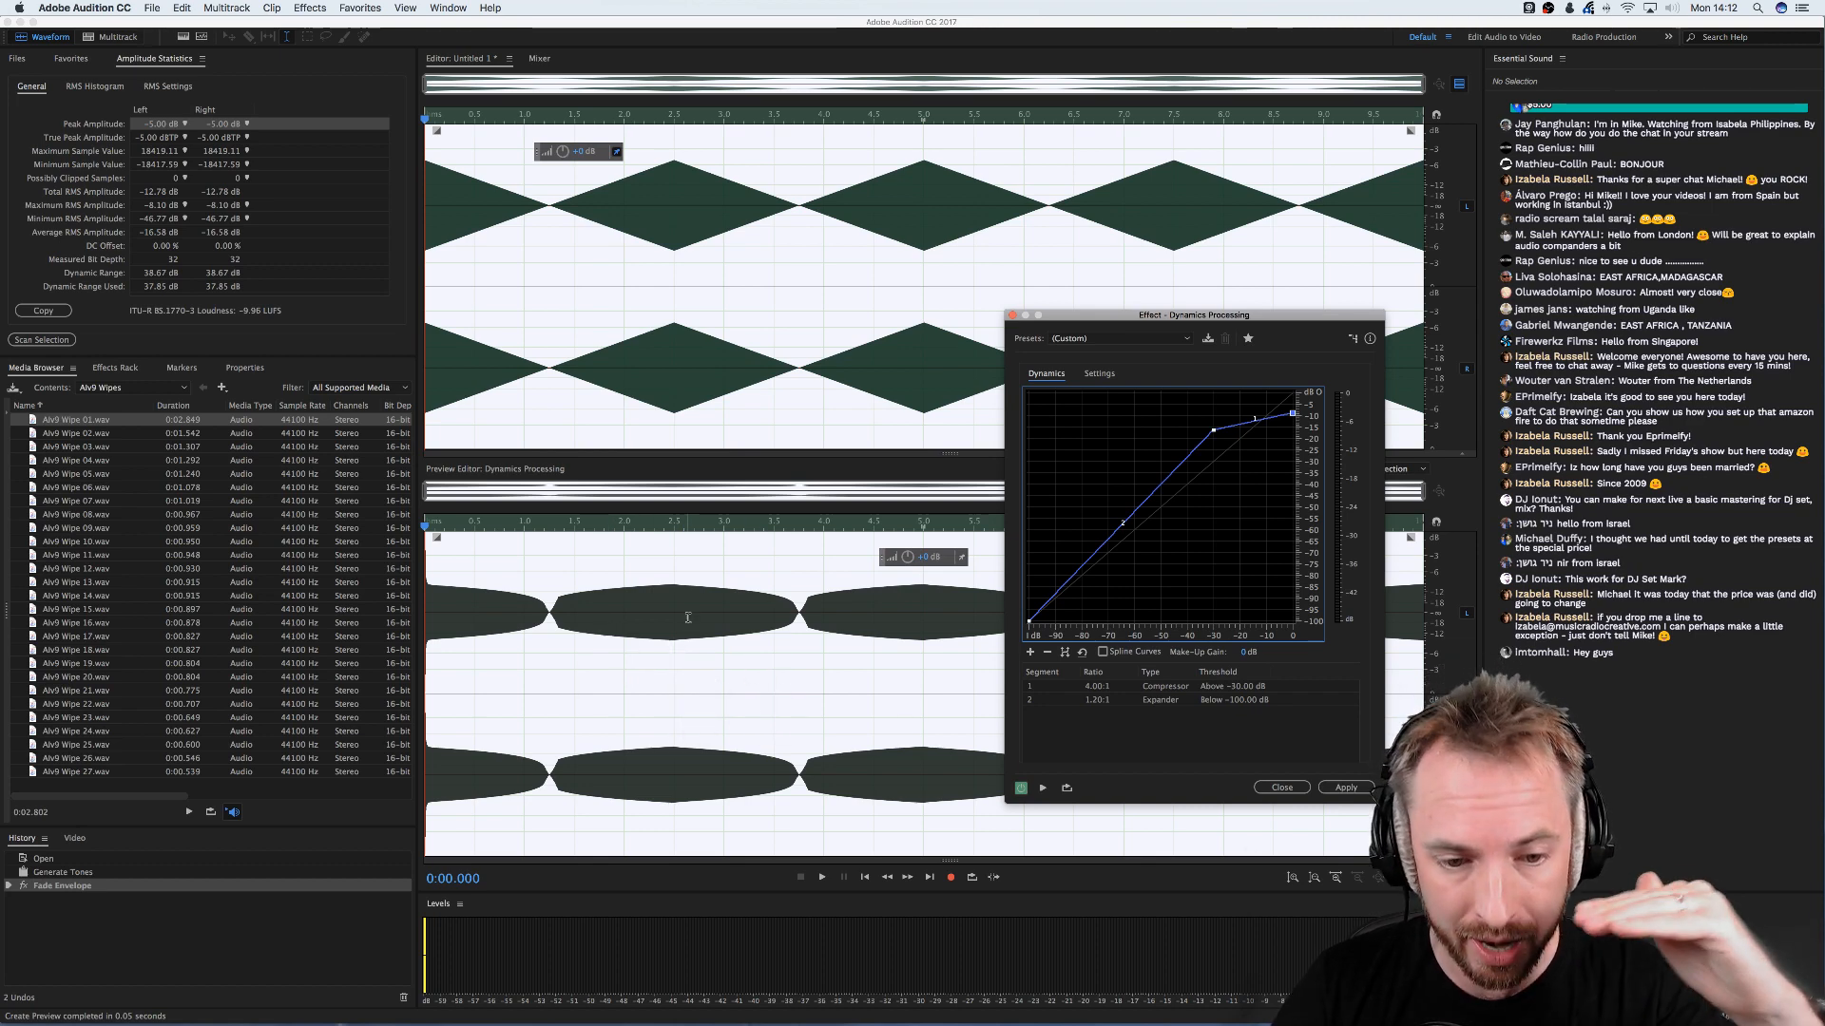
drag(1293, 414, 1297, 402)
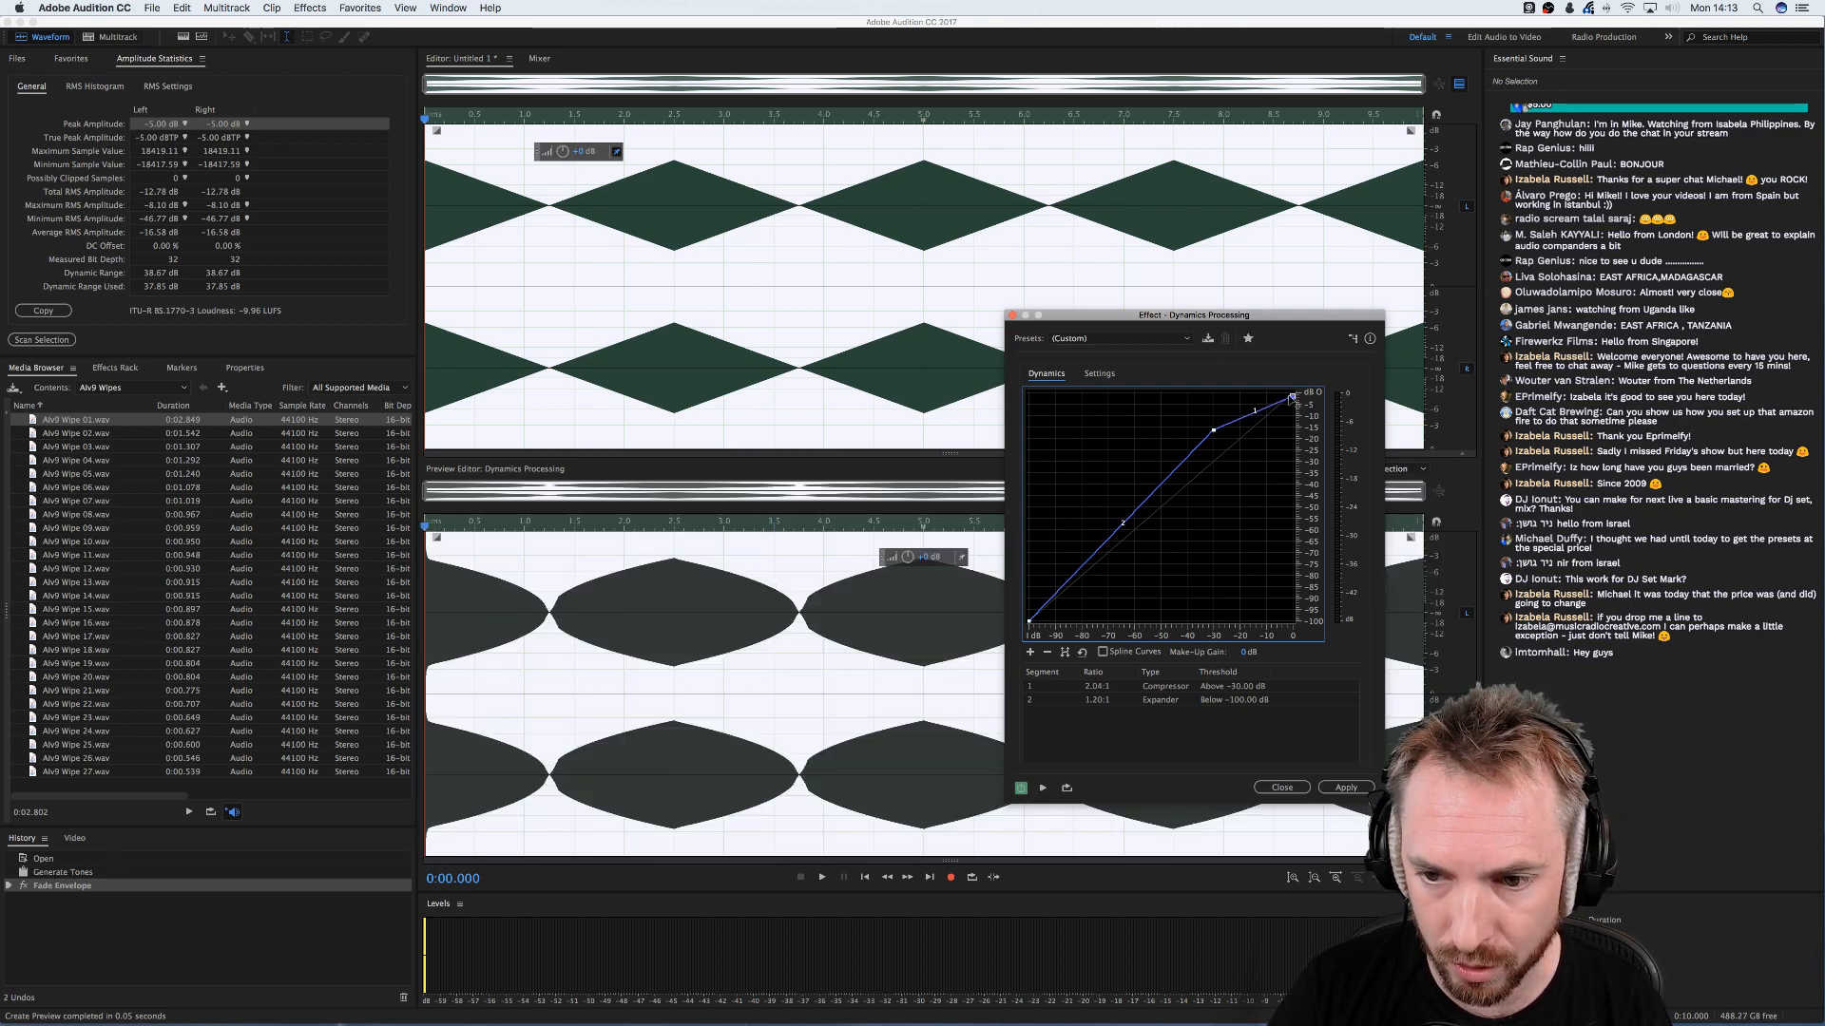
drag(1291, 400, 1298, 420)
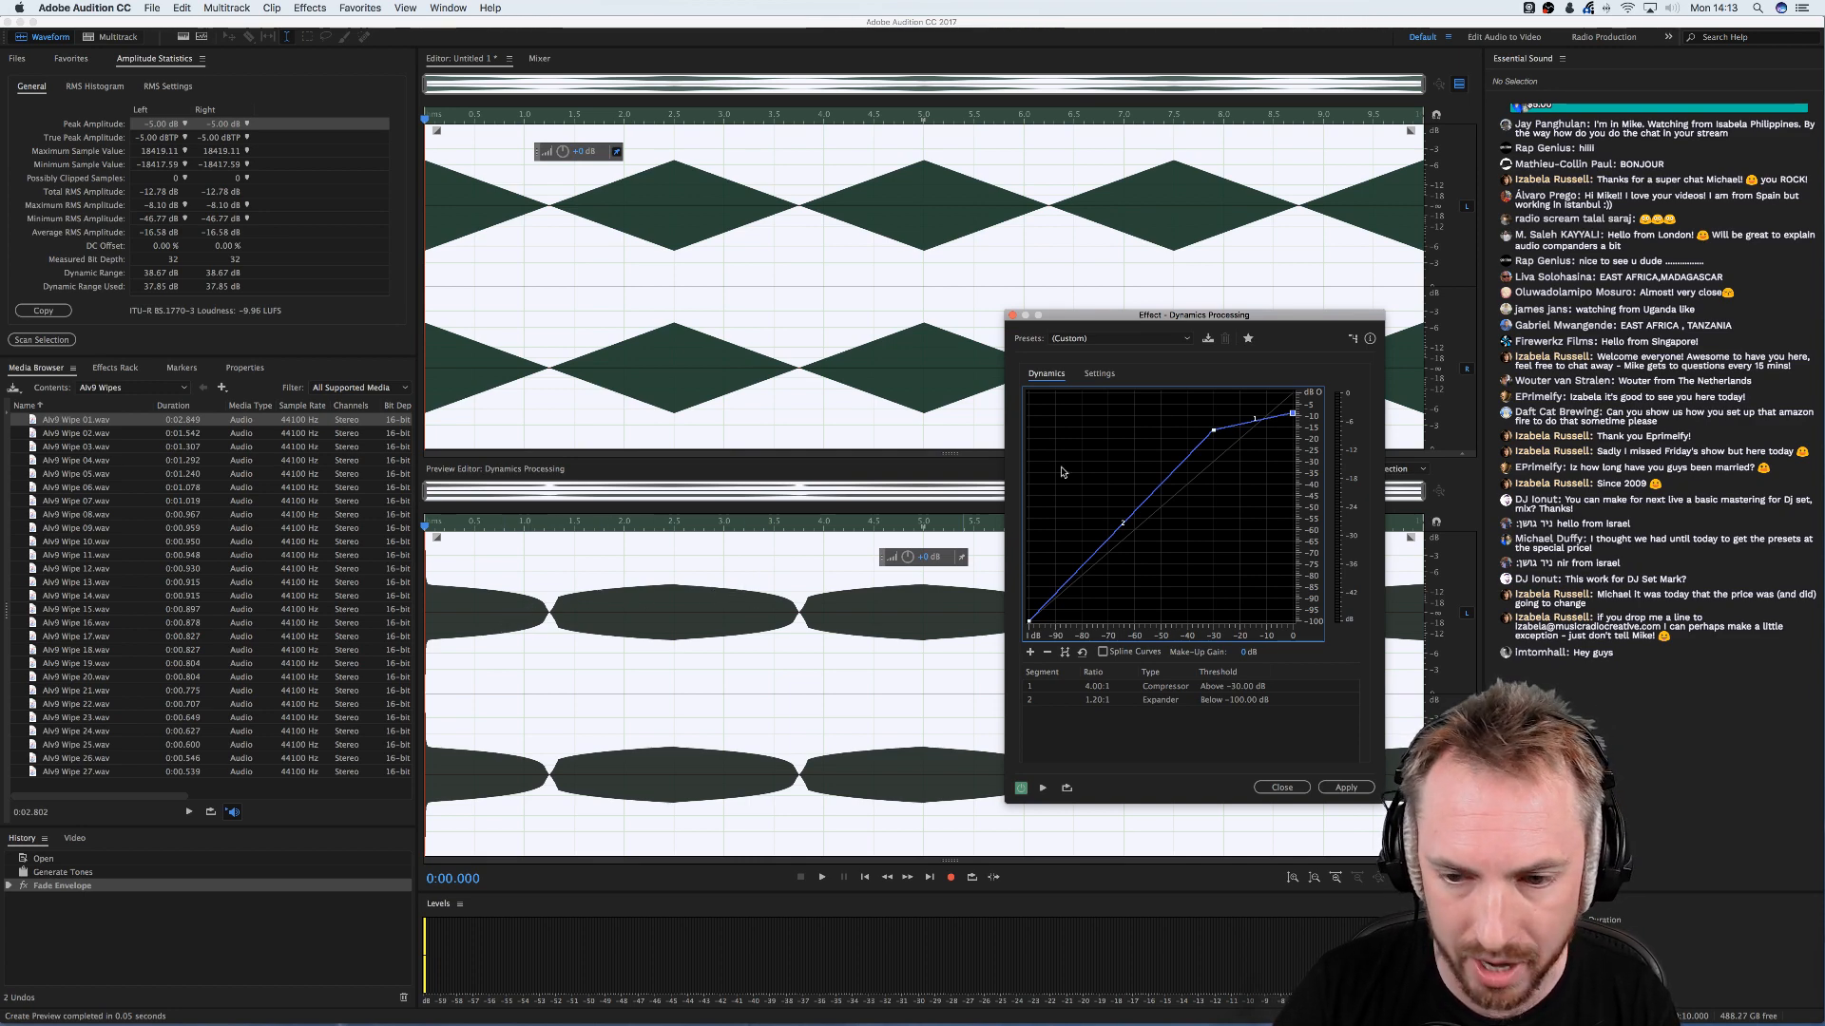
drag(1292, 413, 1293, 404)
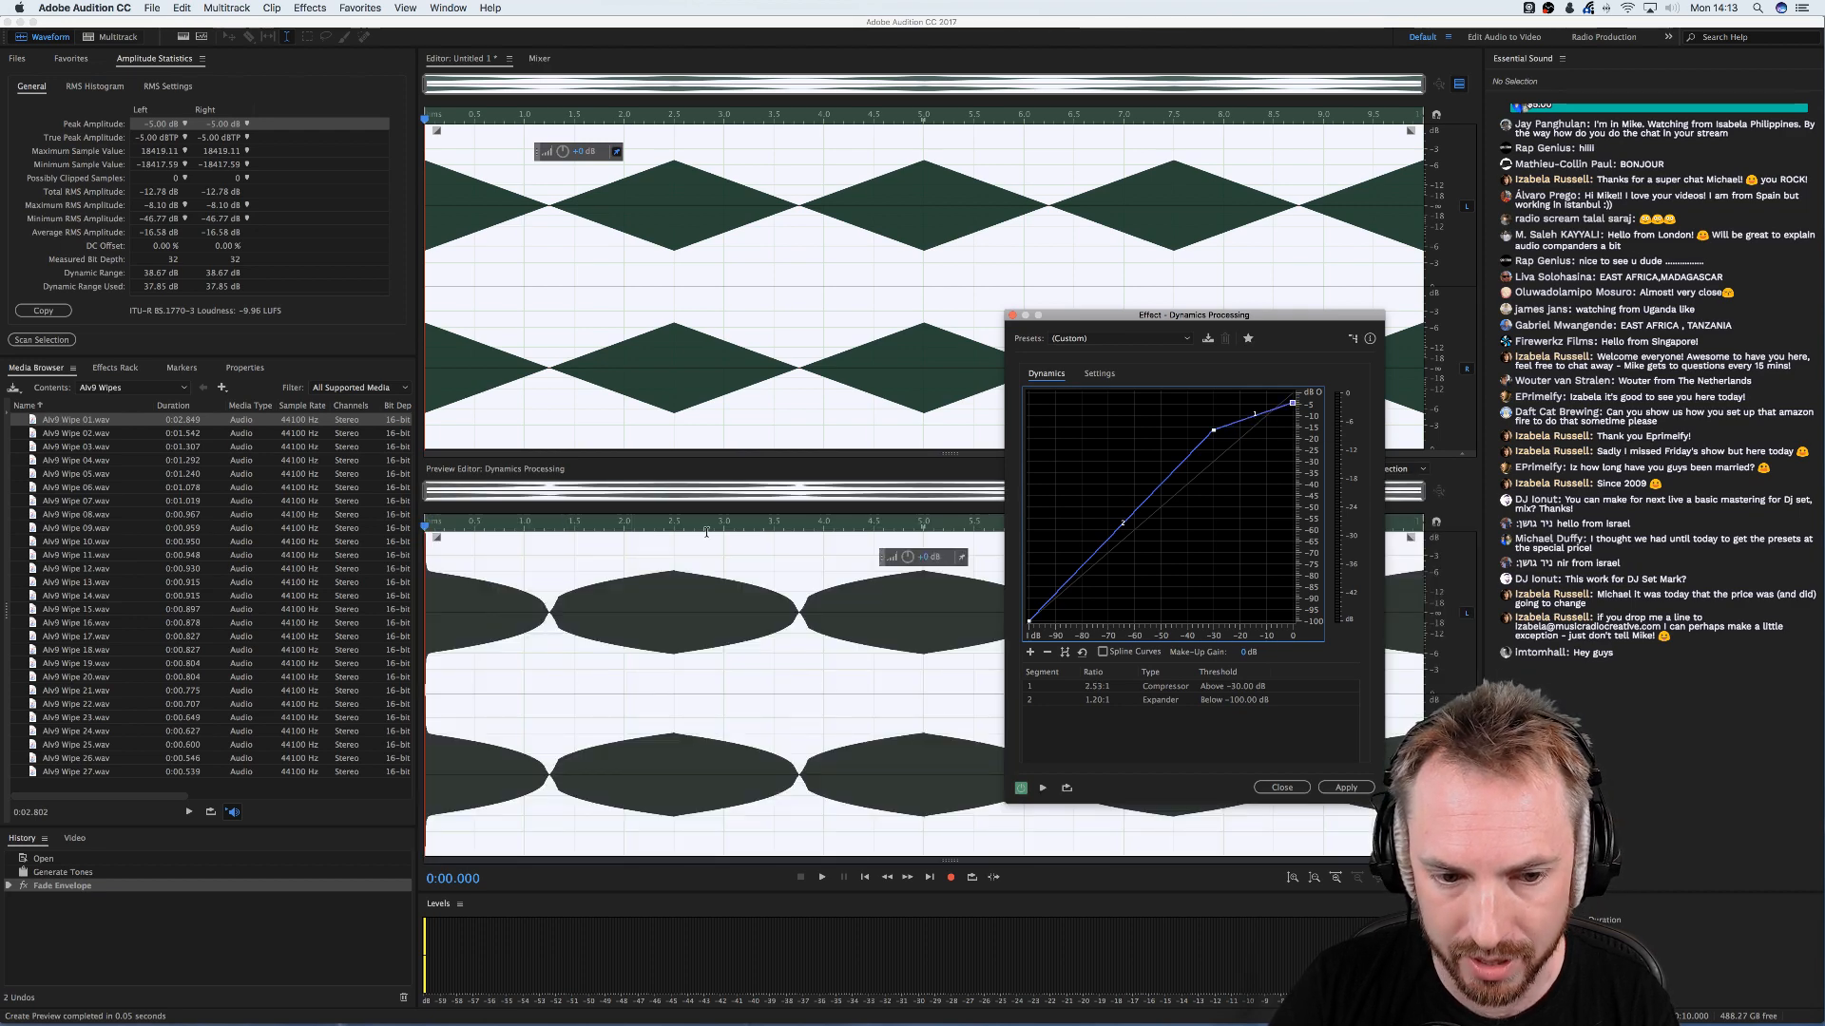
- Lower the curve's end point to about 5:1 and on to a 48:1 compressor ratio above -30 dB, and play the preview
drag(1294, 405, 1298, 421)
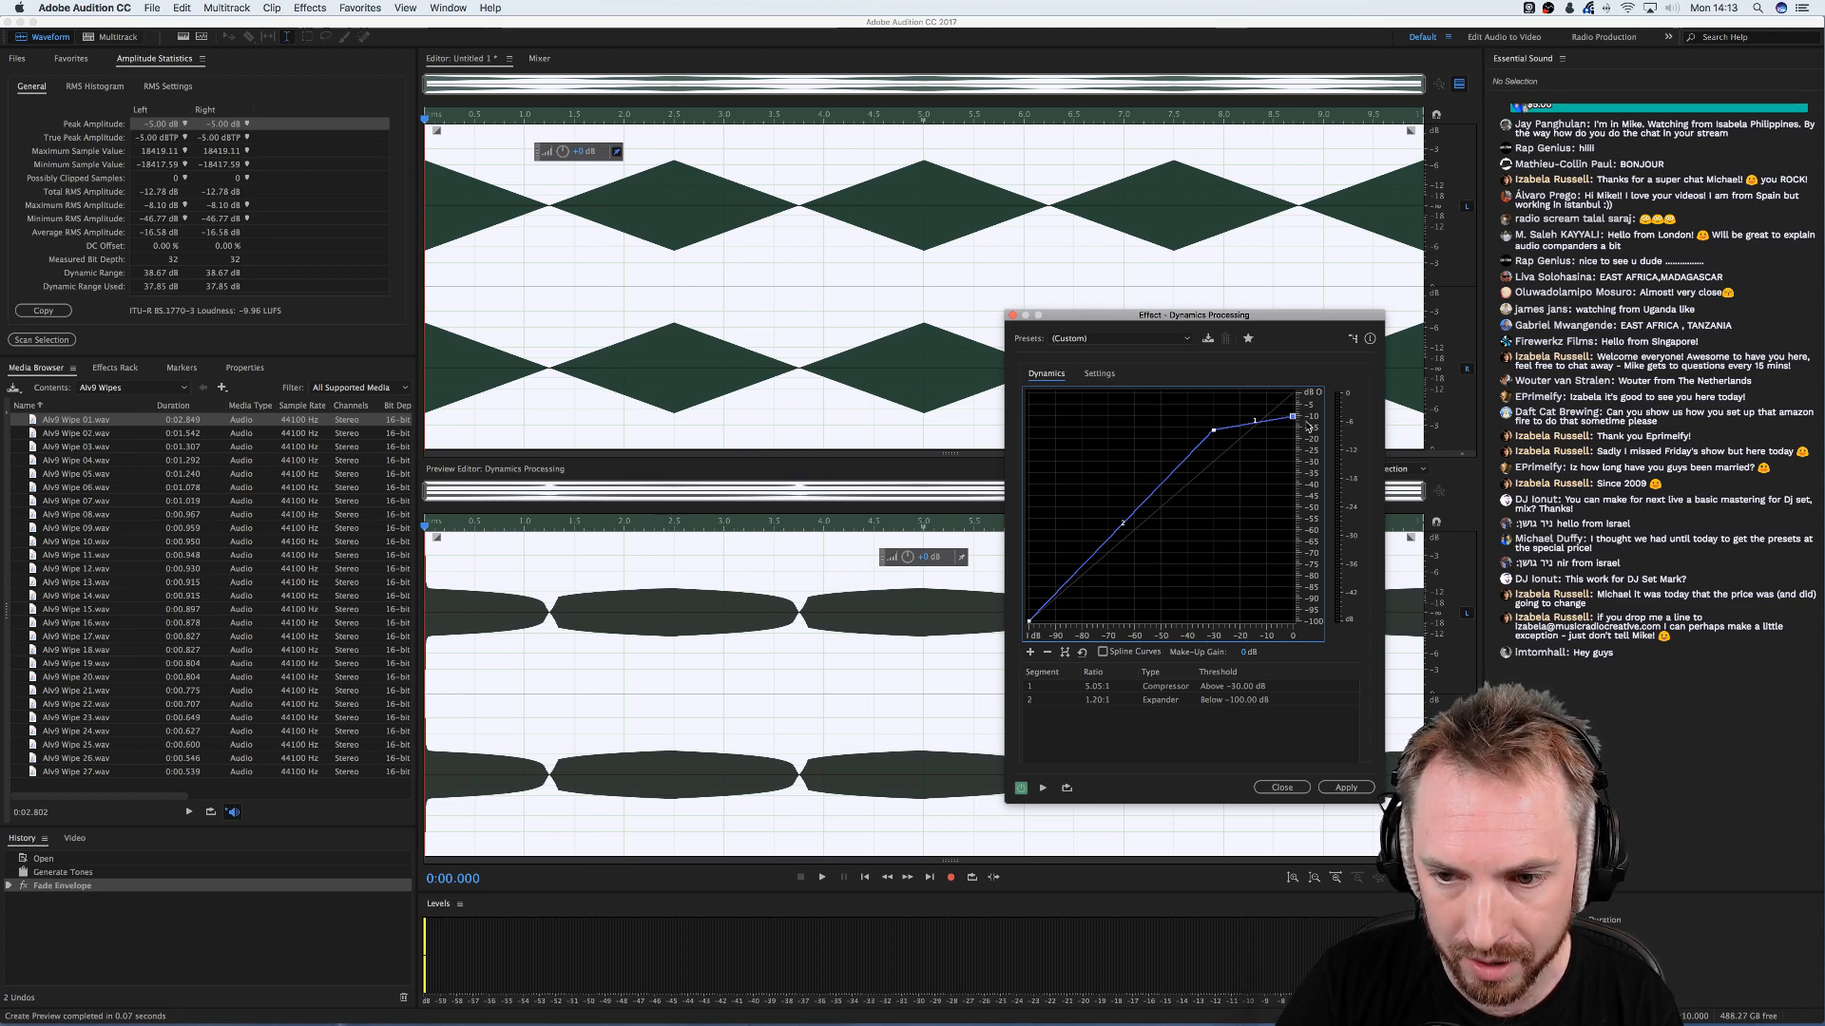
drag(1292, 418, 1296, 433)
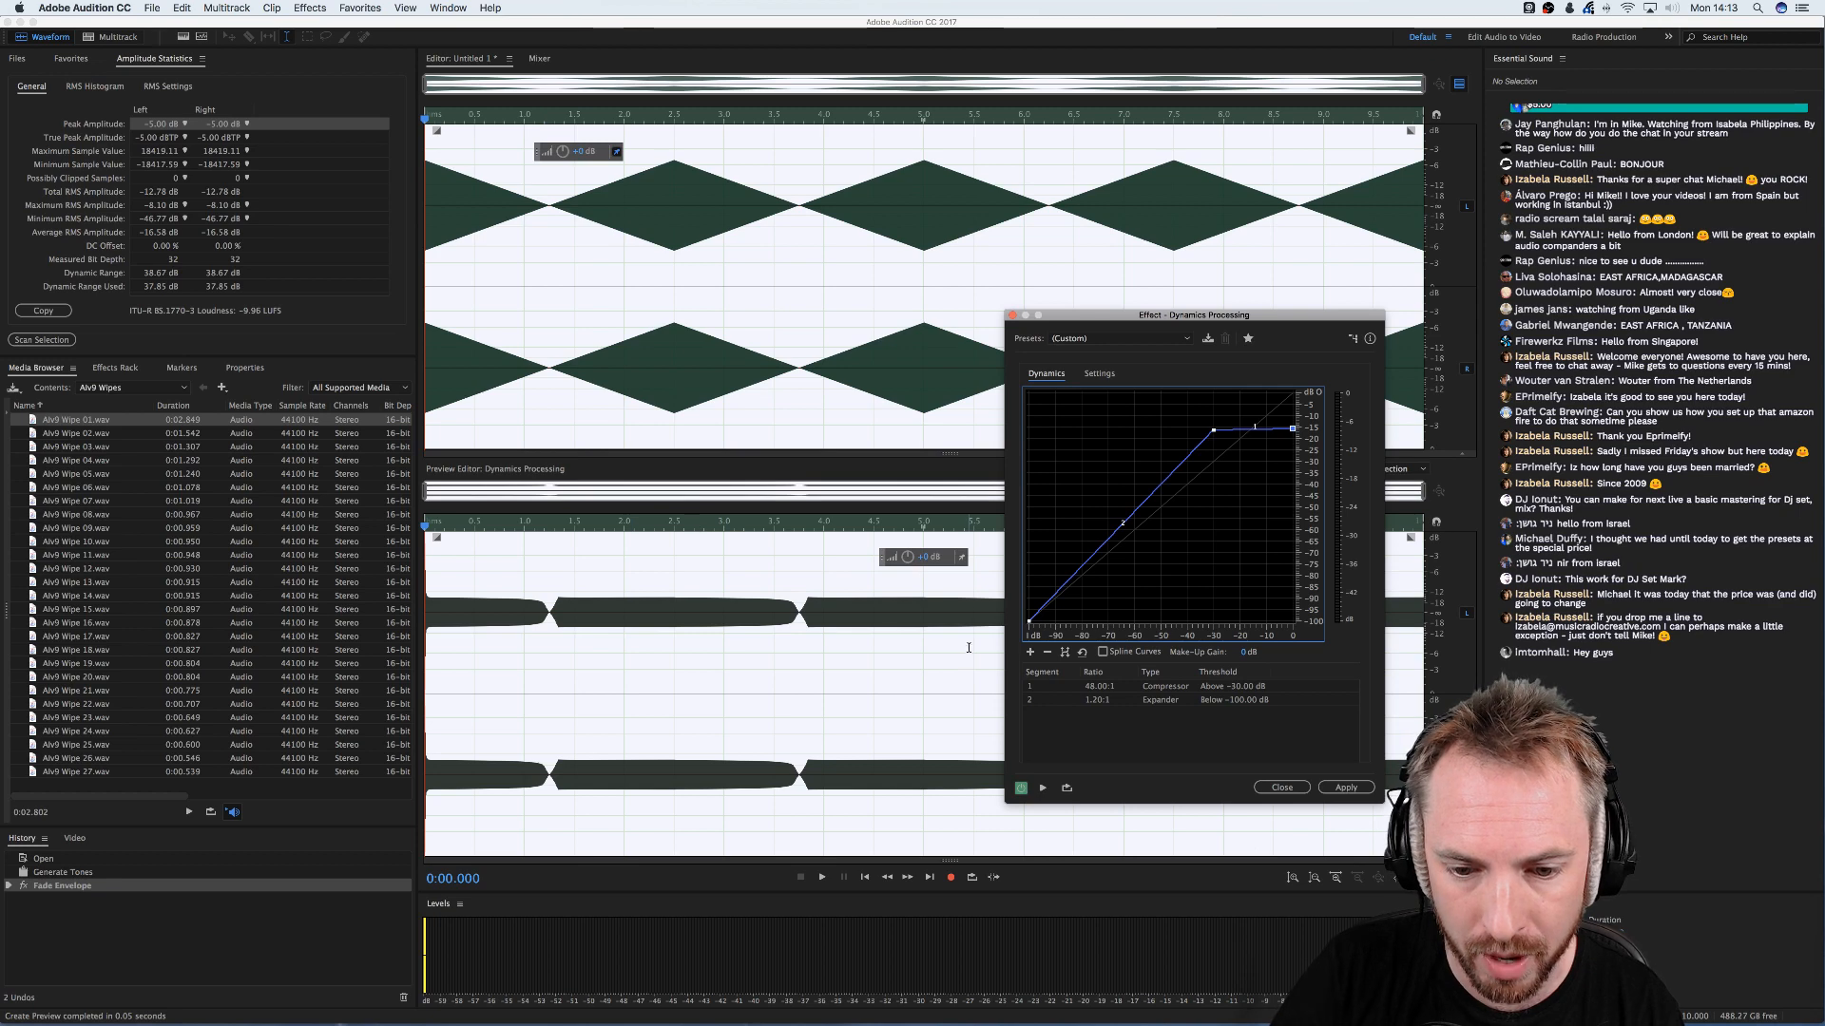
key(space)
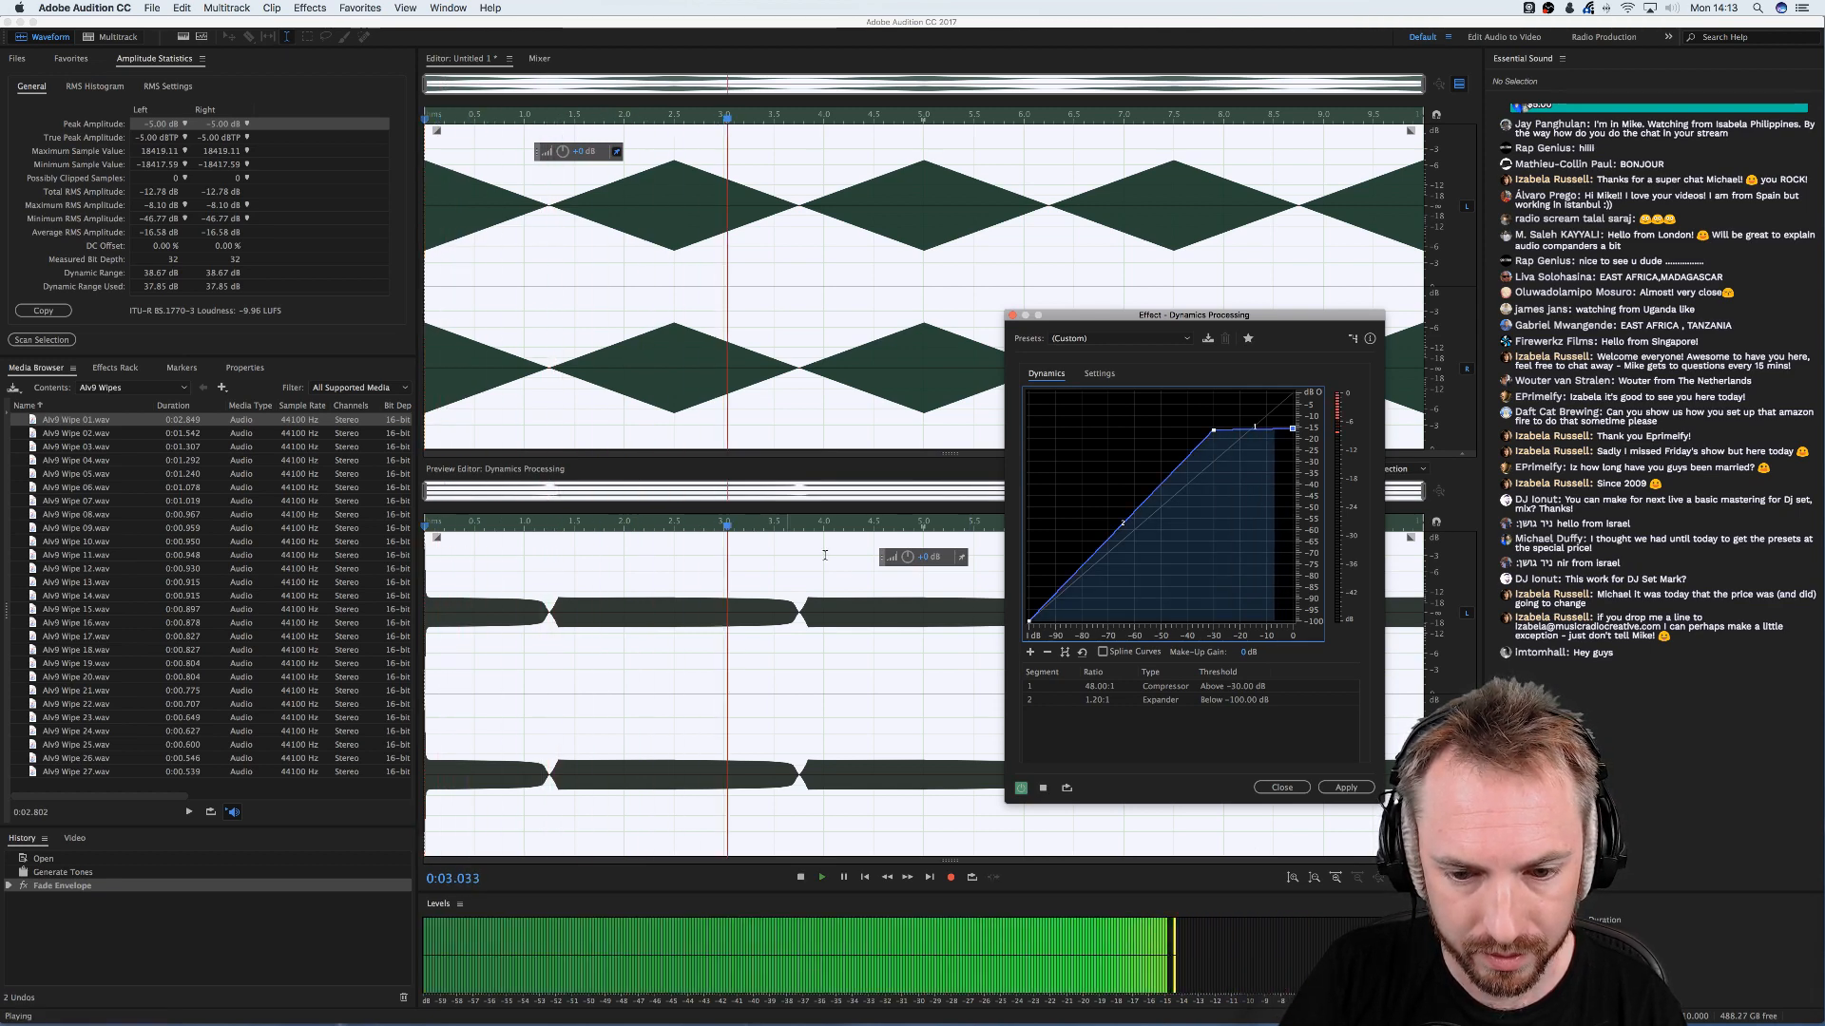
- Stop the compressed preview, bypass the Dynamics Processing effect, and play the unprocessed tone for comparison
key(space)
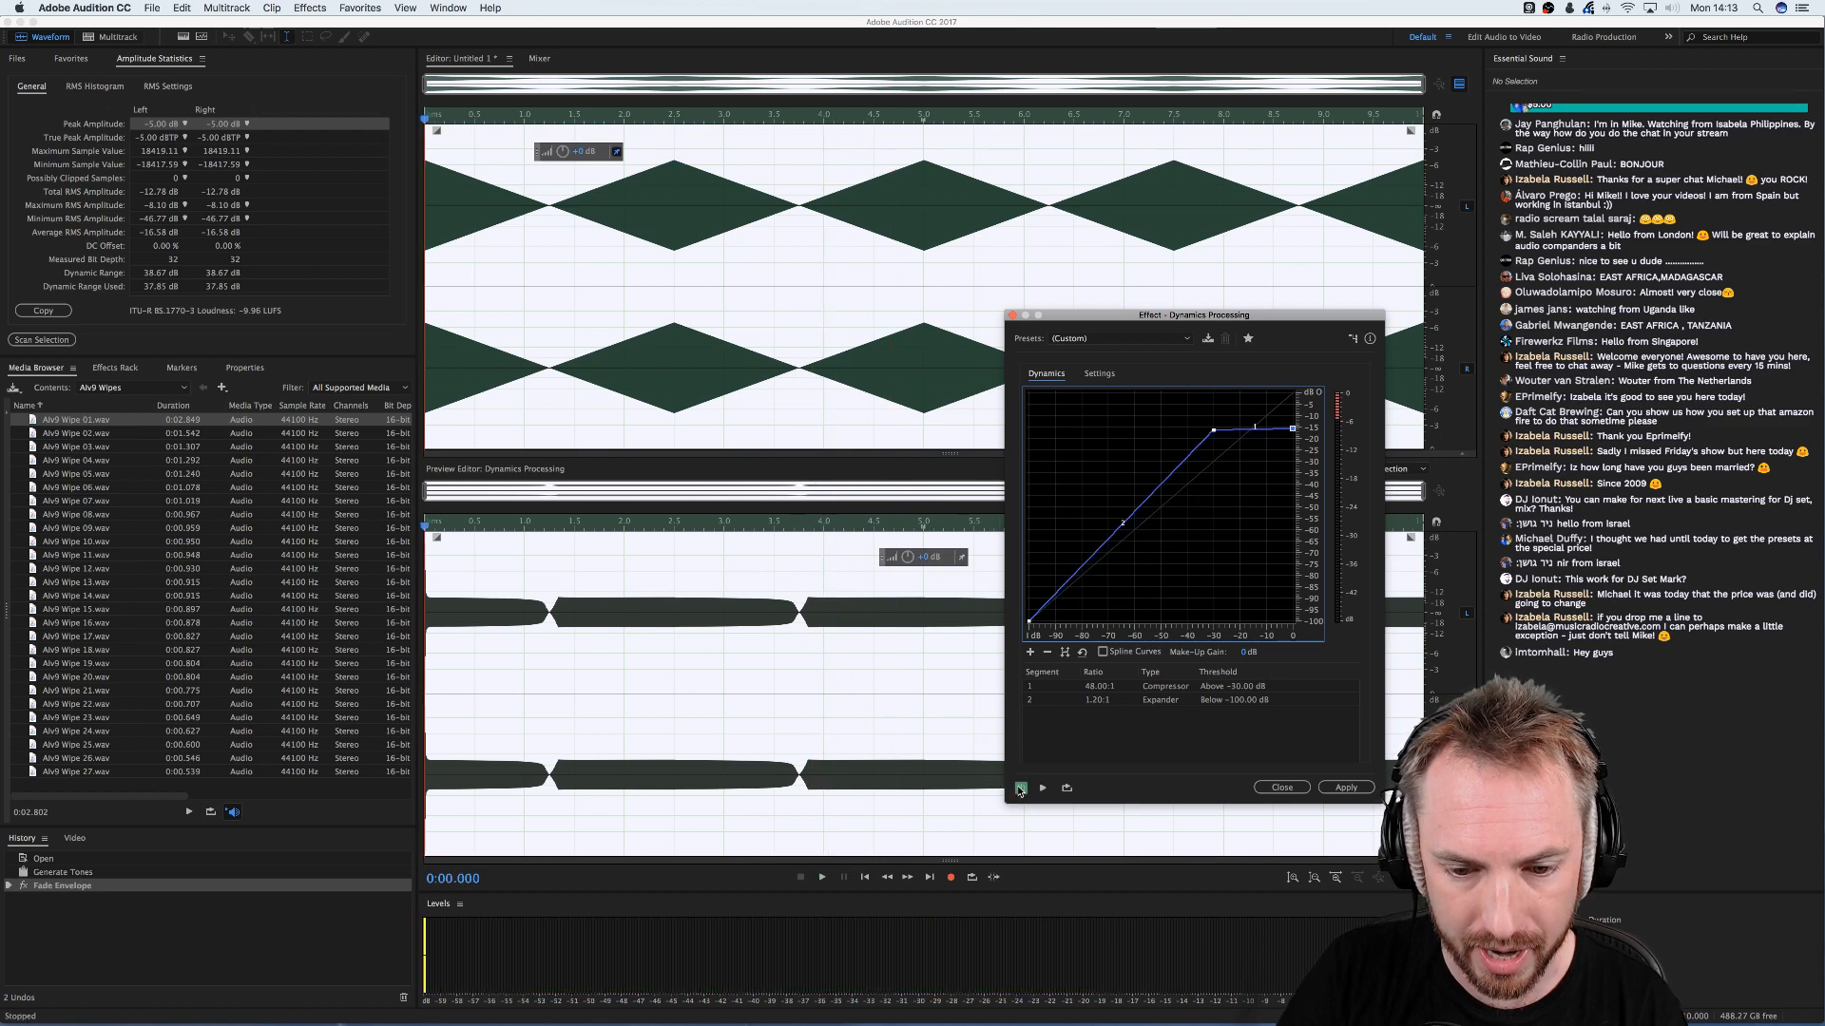
click(1021, 789)
key(space)
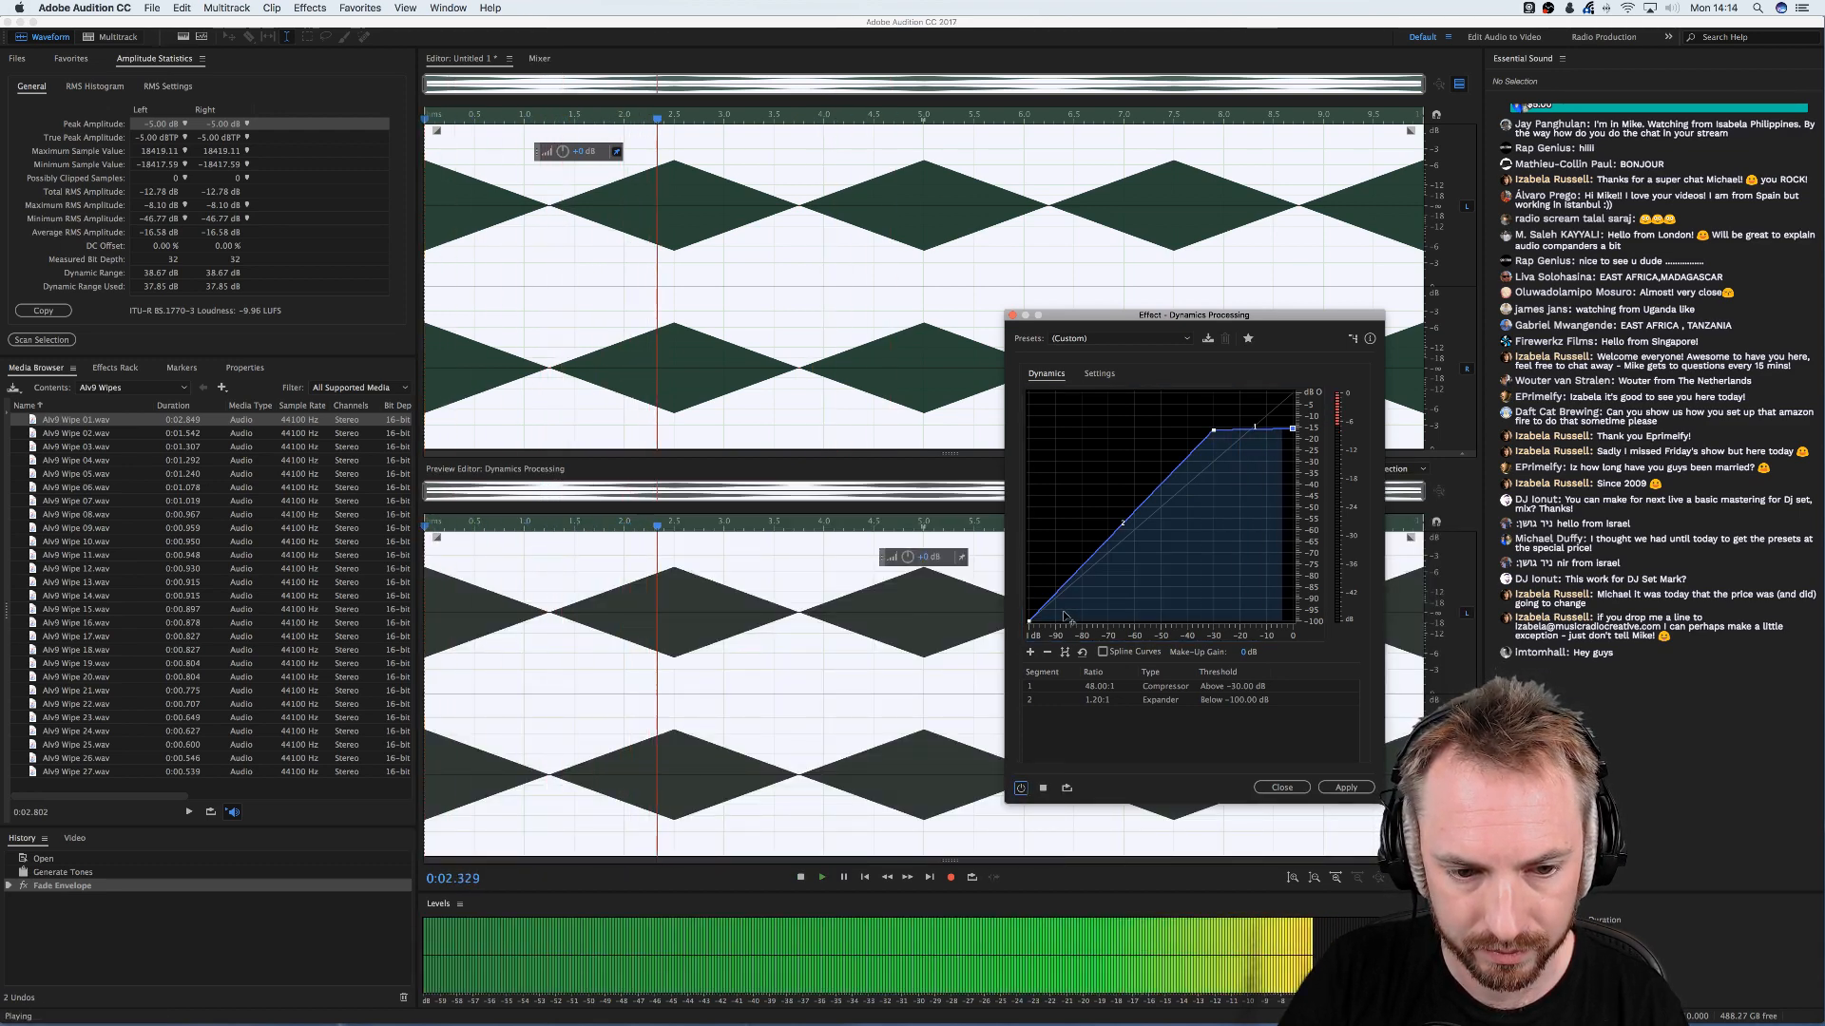
key(space)
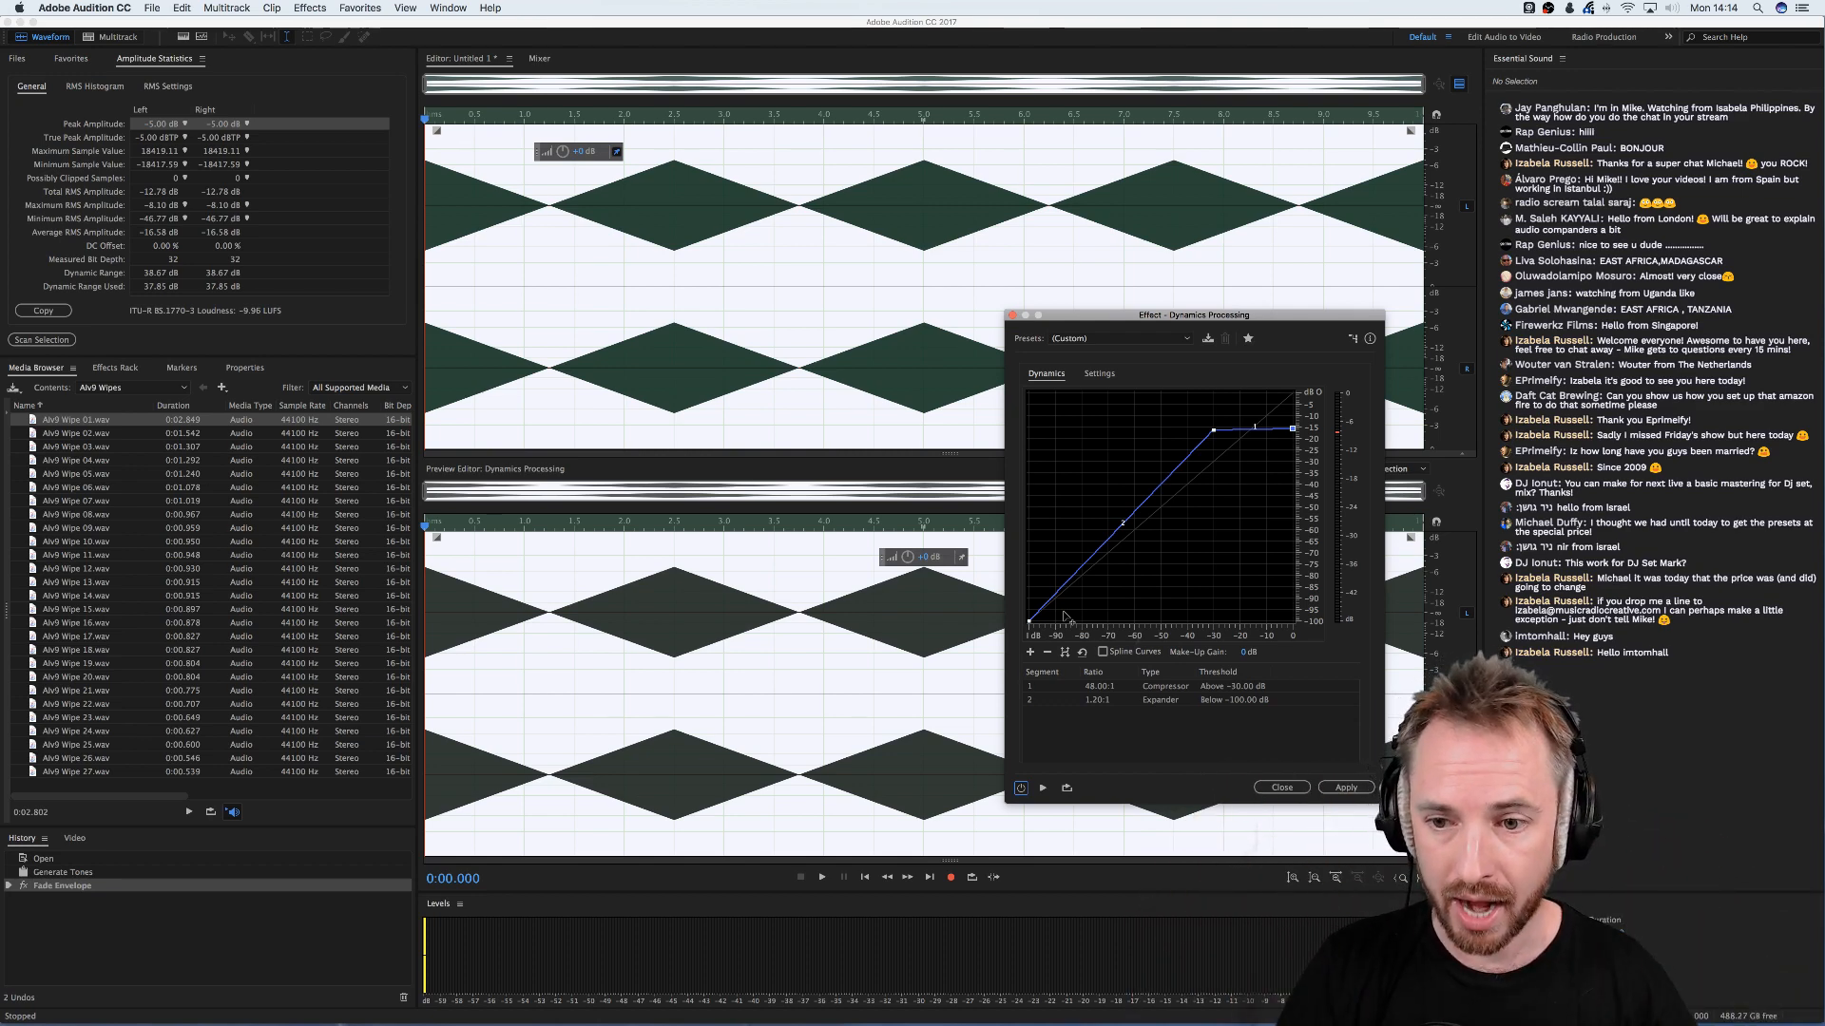
- Try a -80 dB threshold with a 4.13:1 ratio, and thresholds of -26.49 dB and -35.68 dB at -14.13:1 and 4.23:1
mouse_move(1216, 439)
drag(1217, 439, 1088, 526)
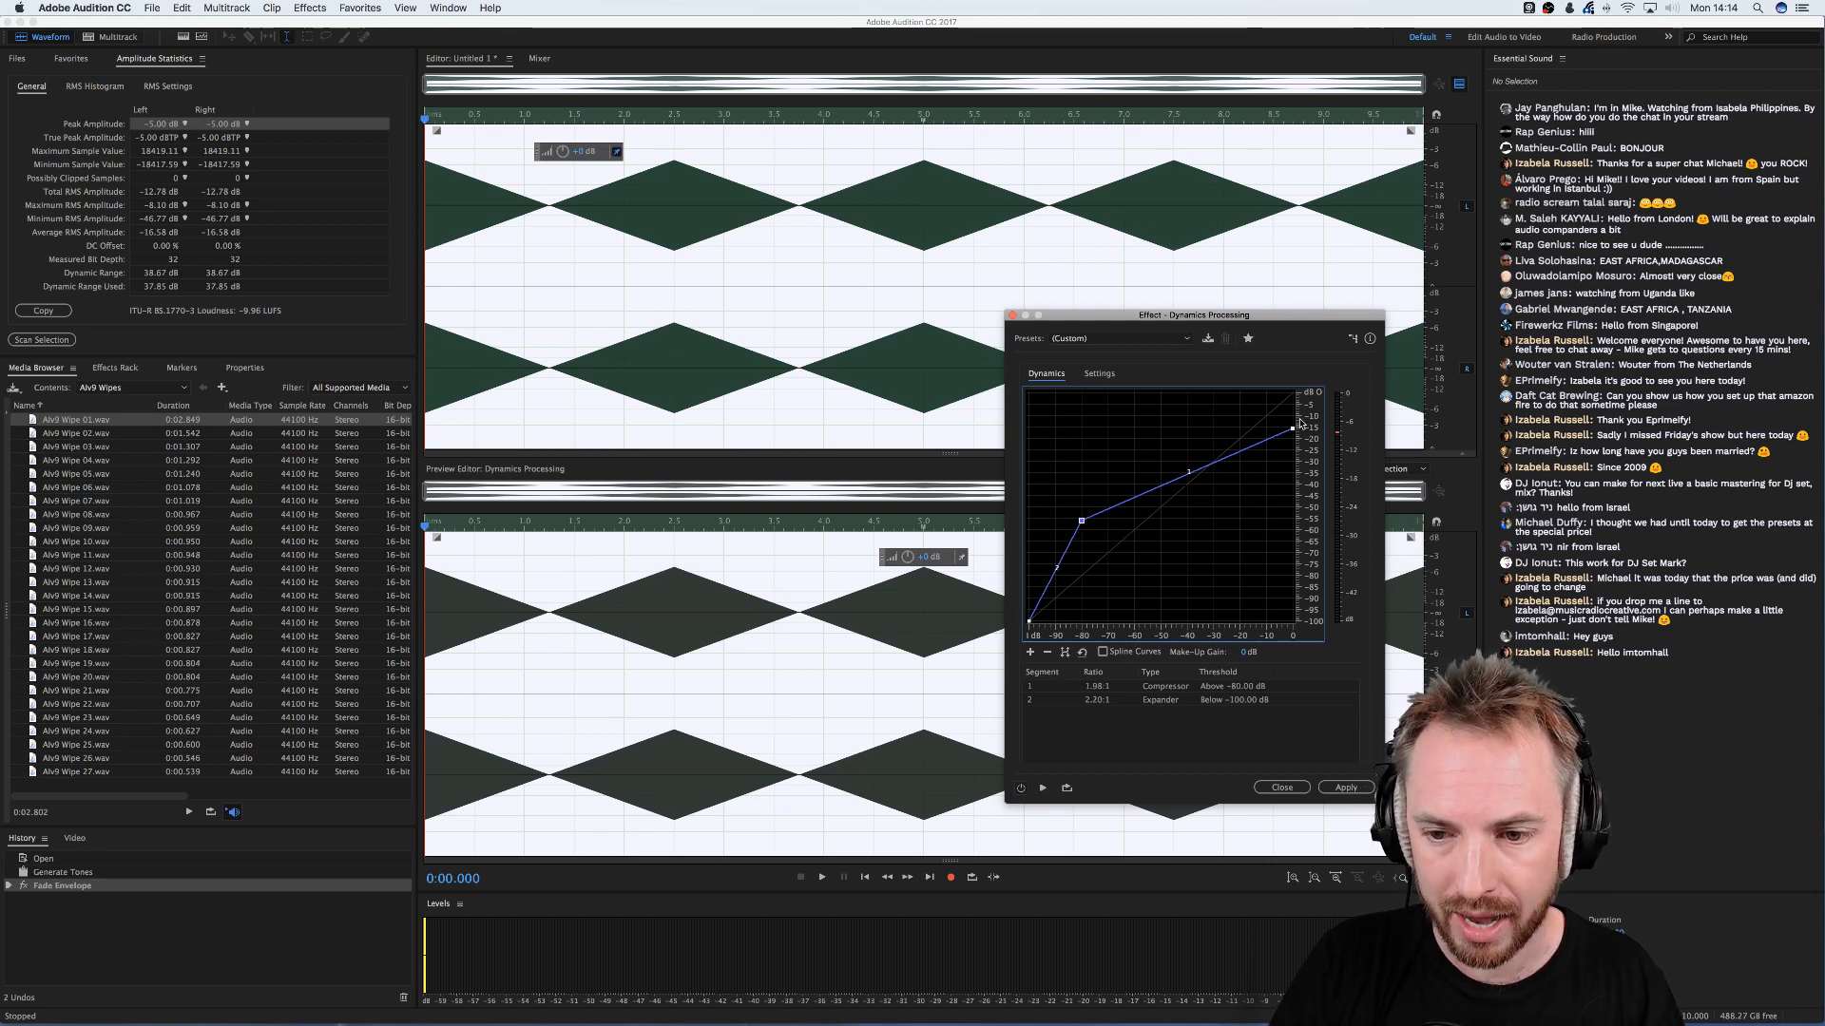
drag(1293, 429, 1293, 476)
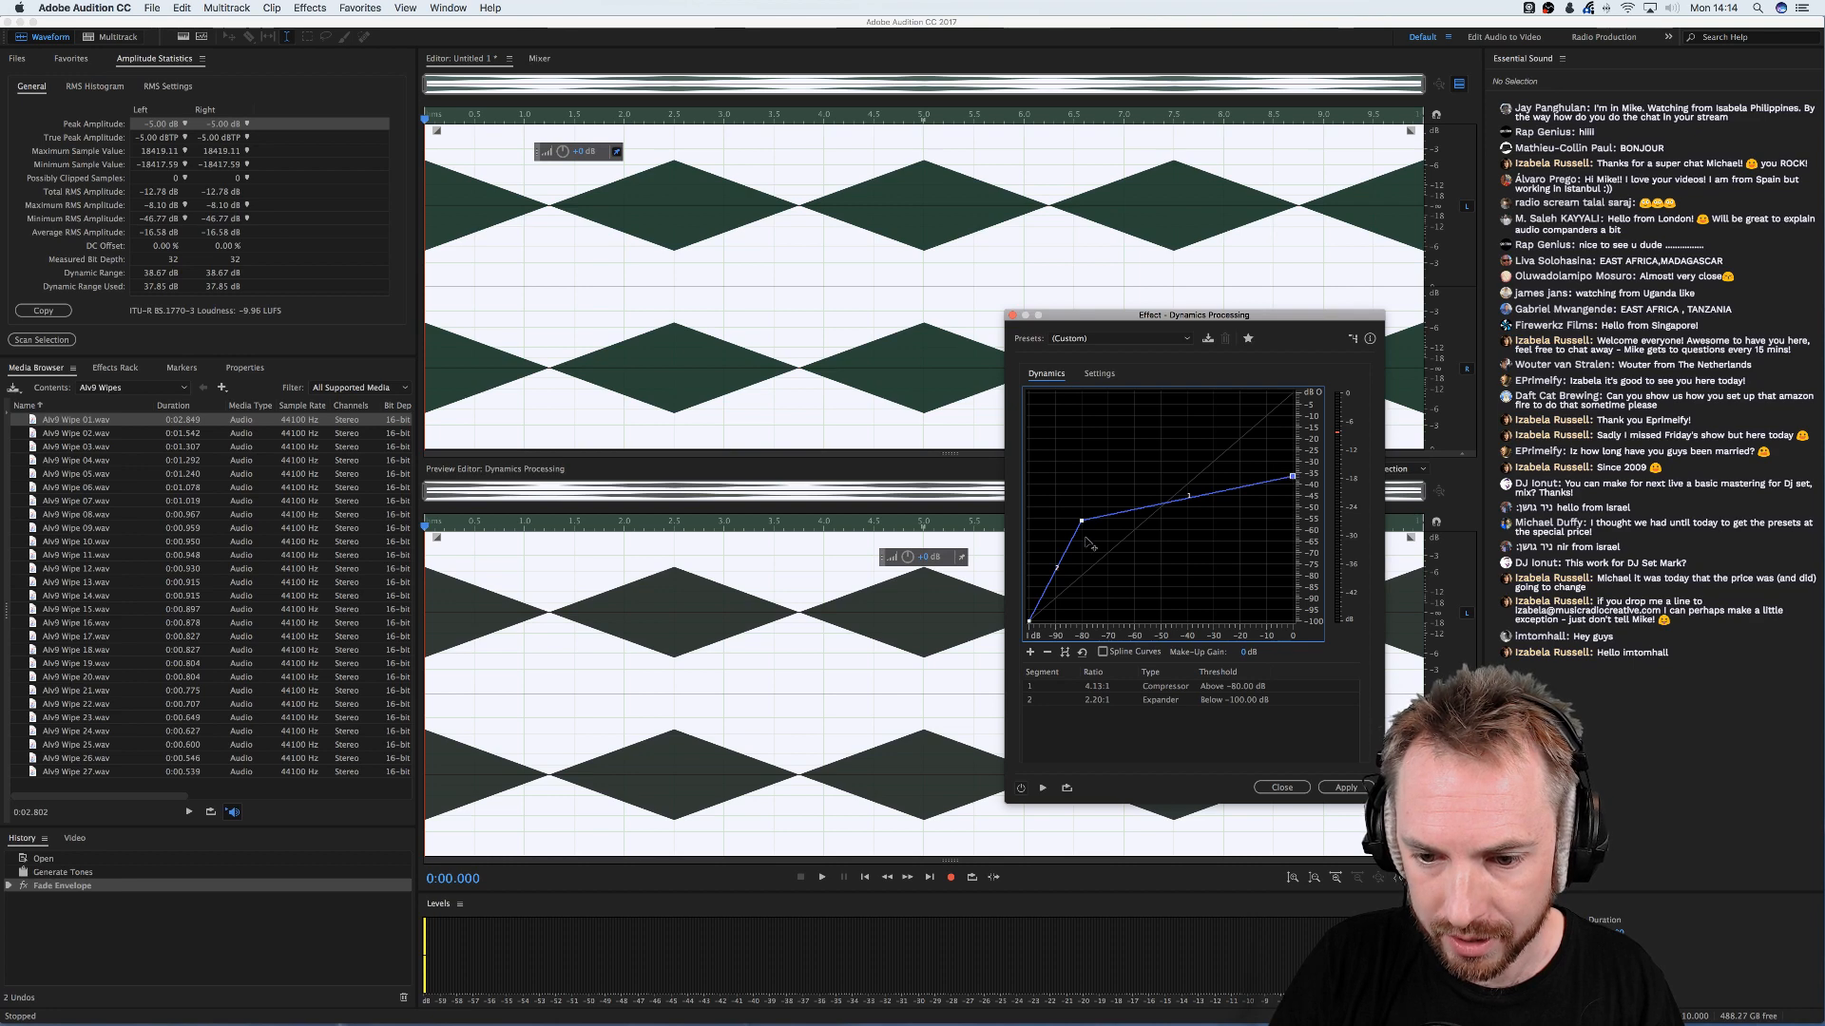
drag(1081, 521, 1296, 454)
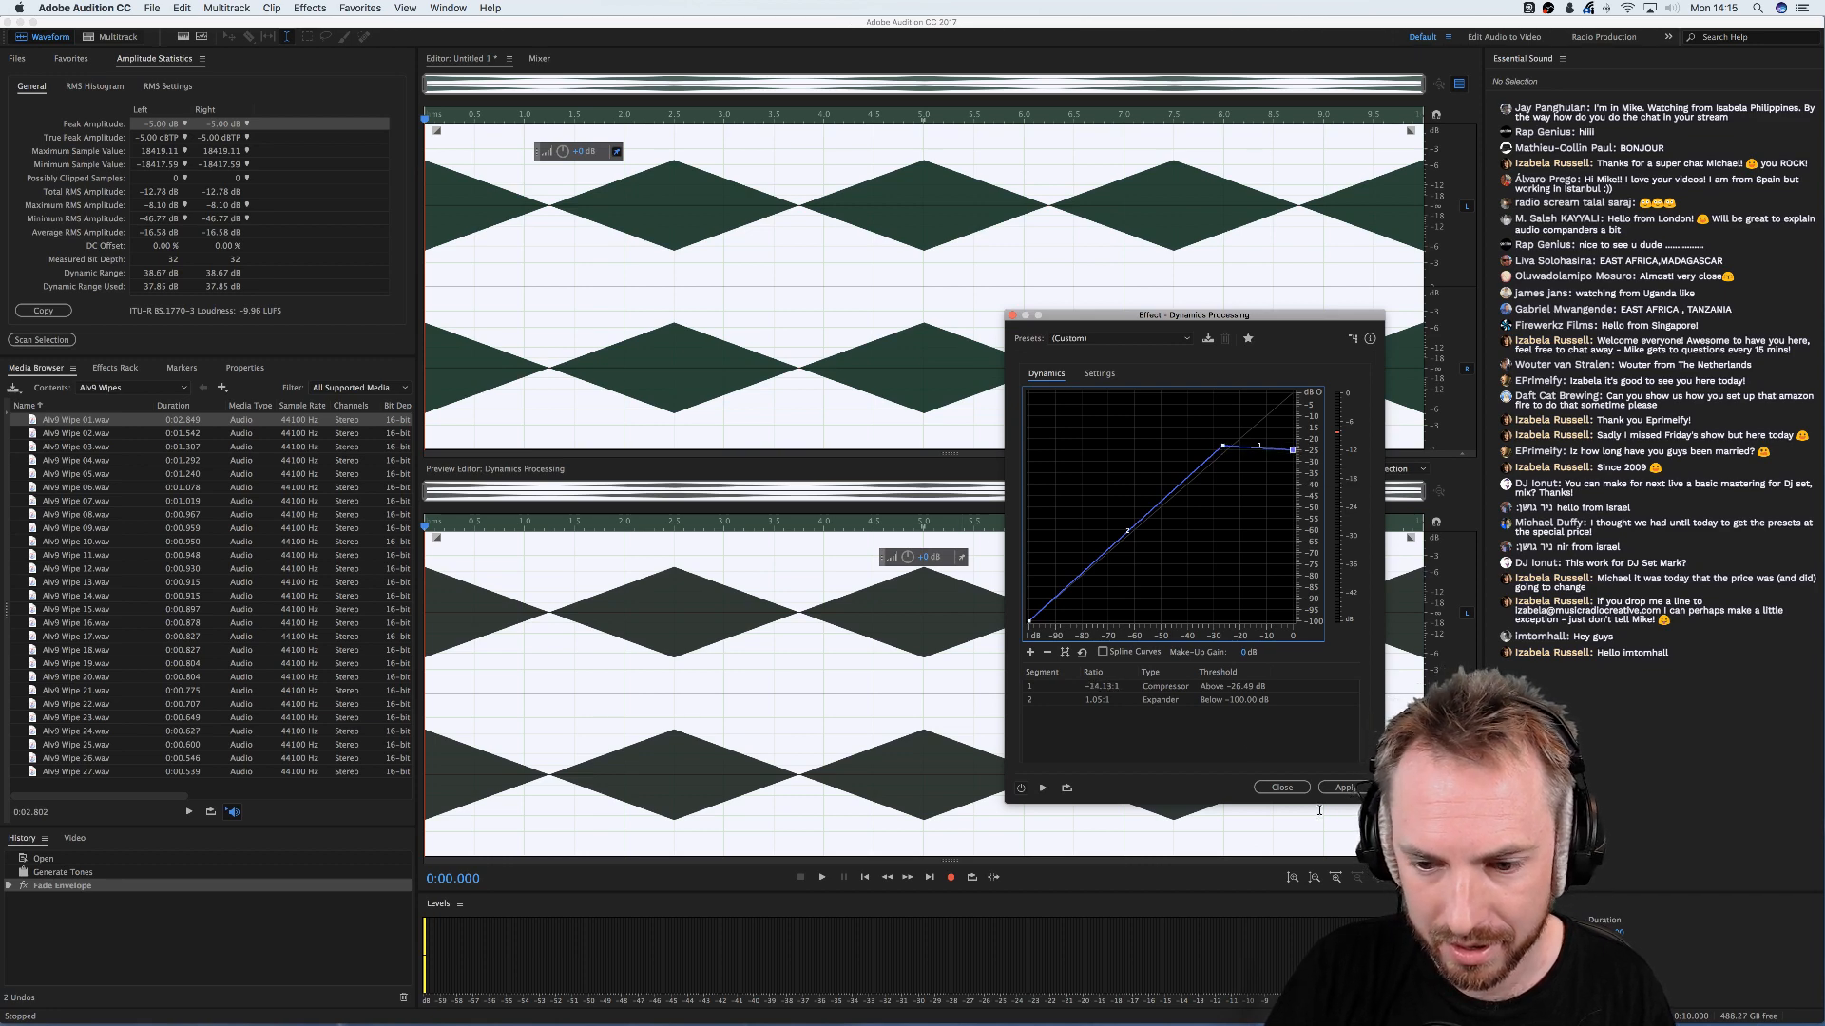
click(1459, 85)
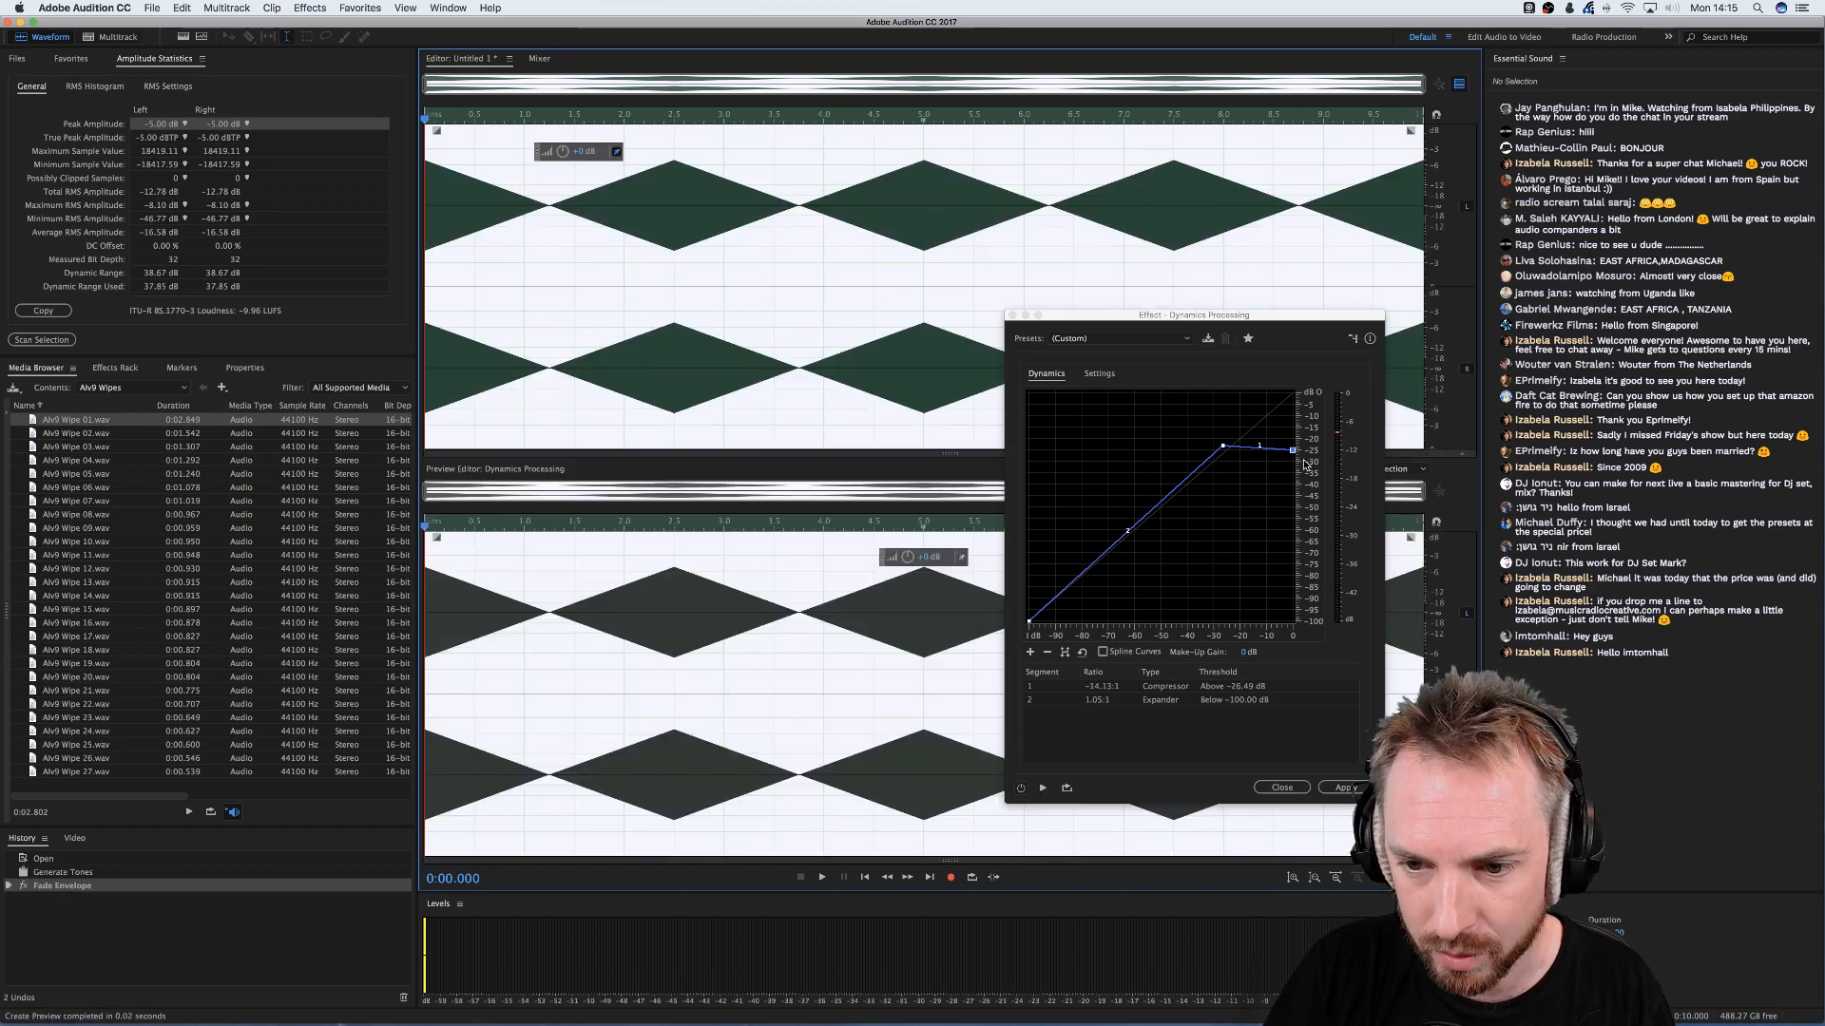
drag(1294, 450, 1199, 447)
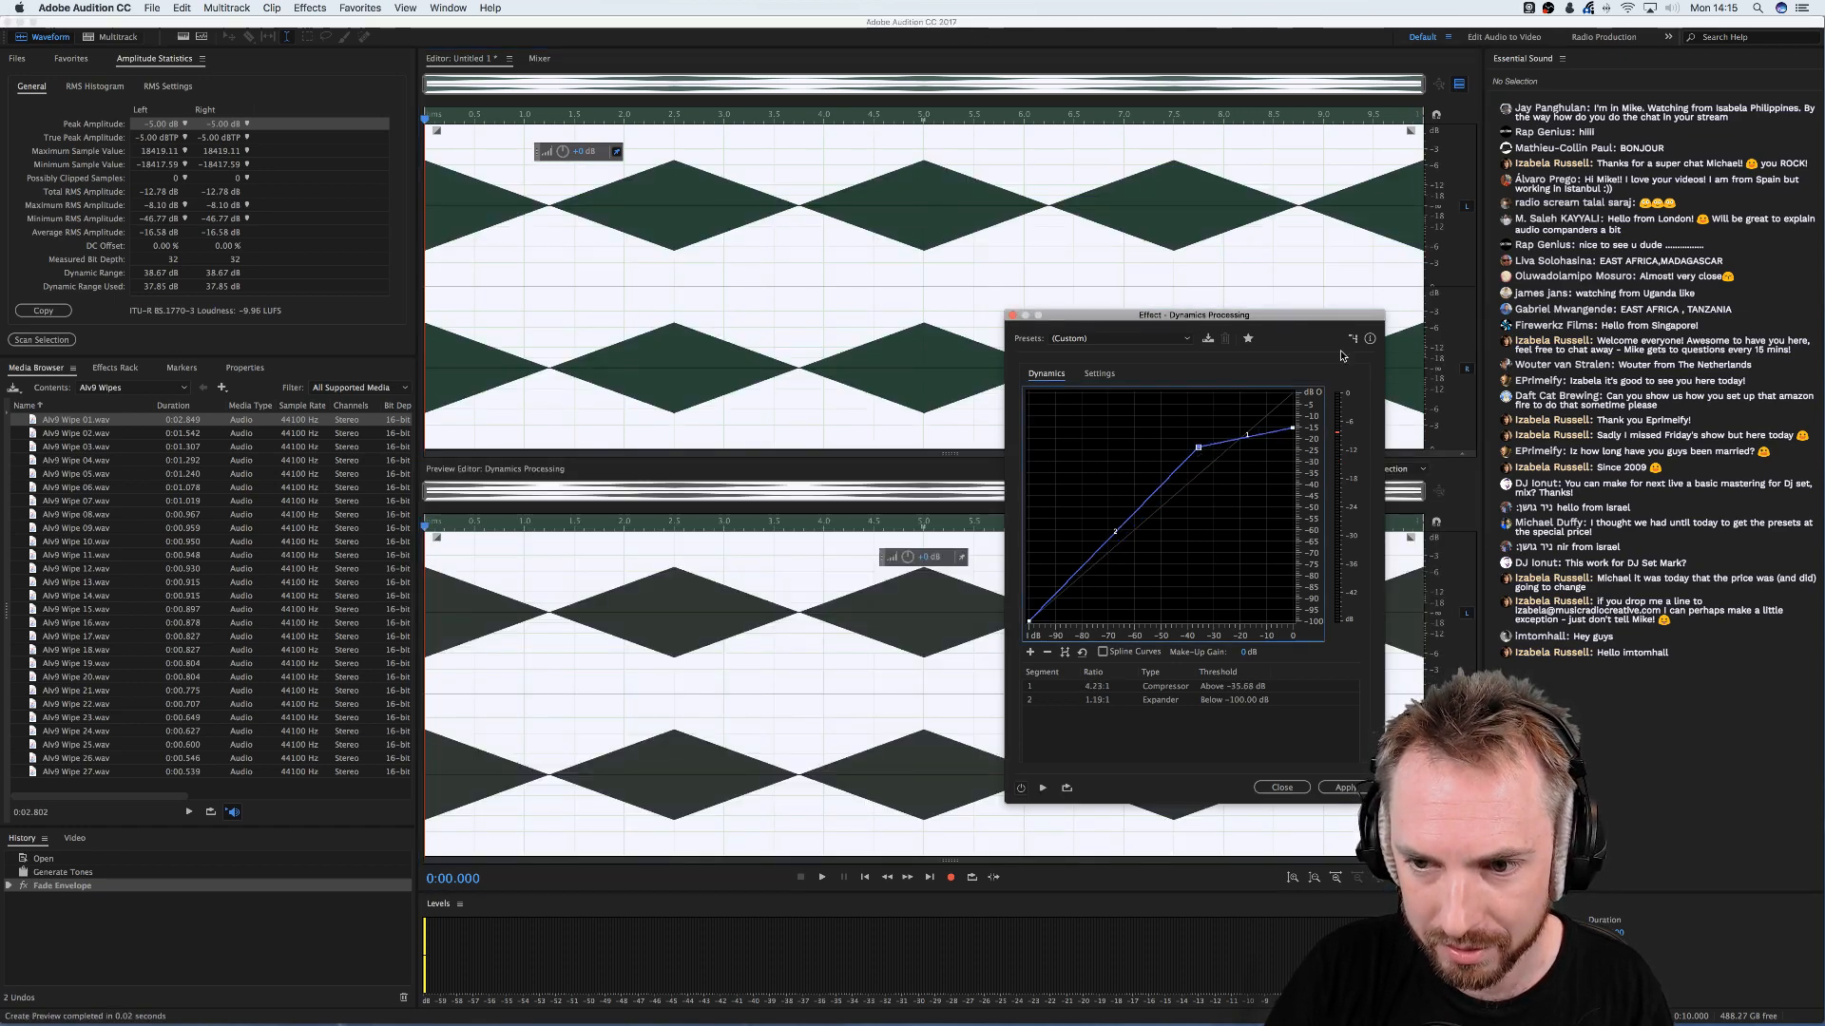
- Close the Dynamics Processing dialog and restart the effect on the tone so it is enabled again
click(1281, 787)
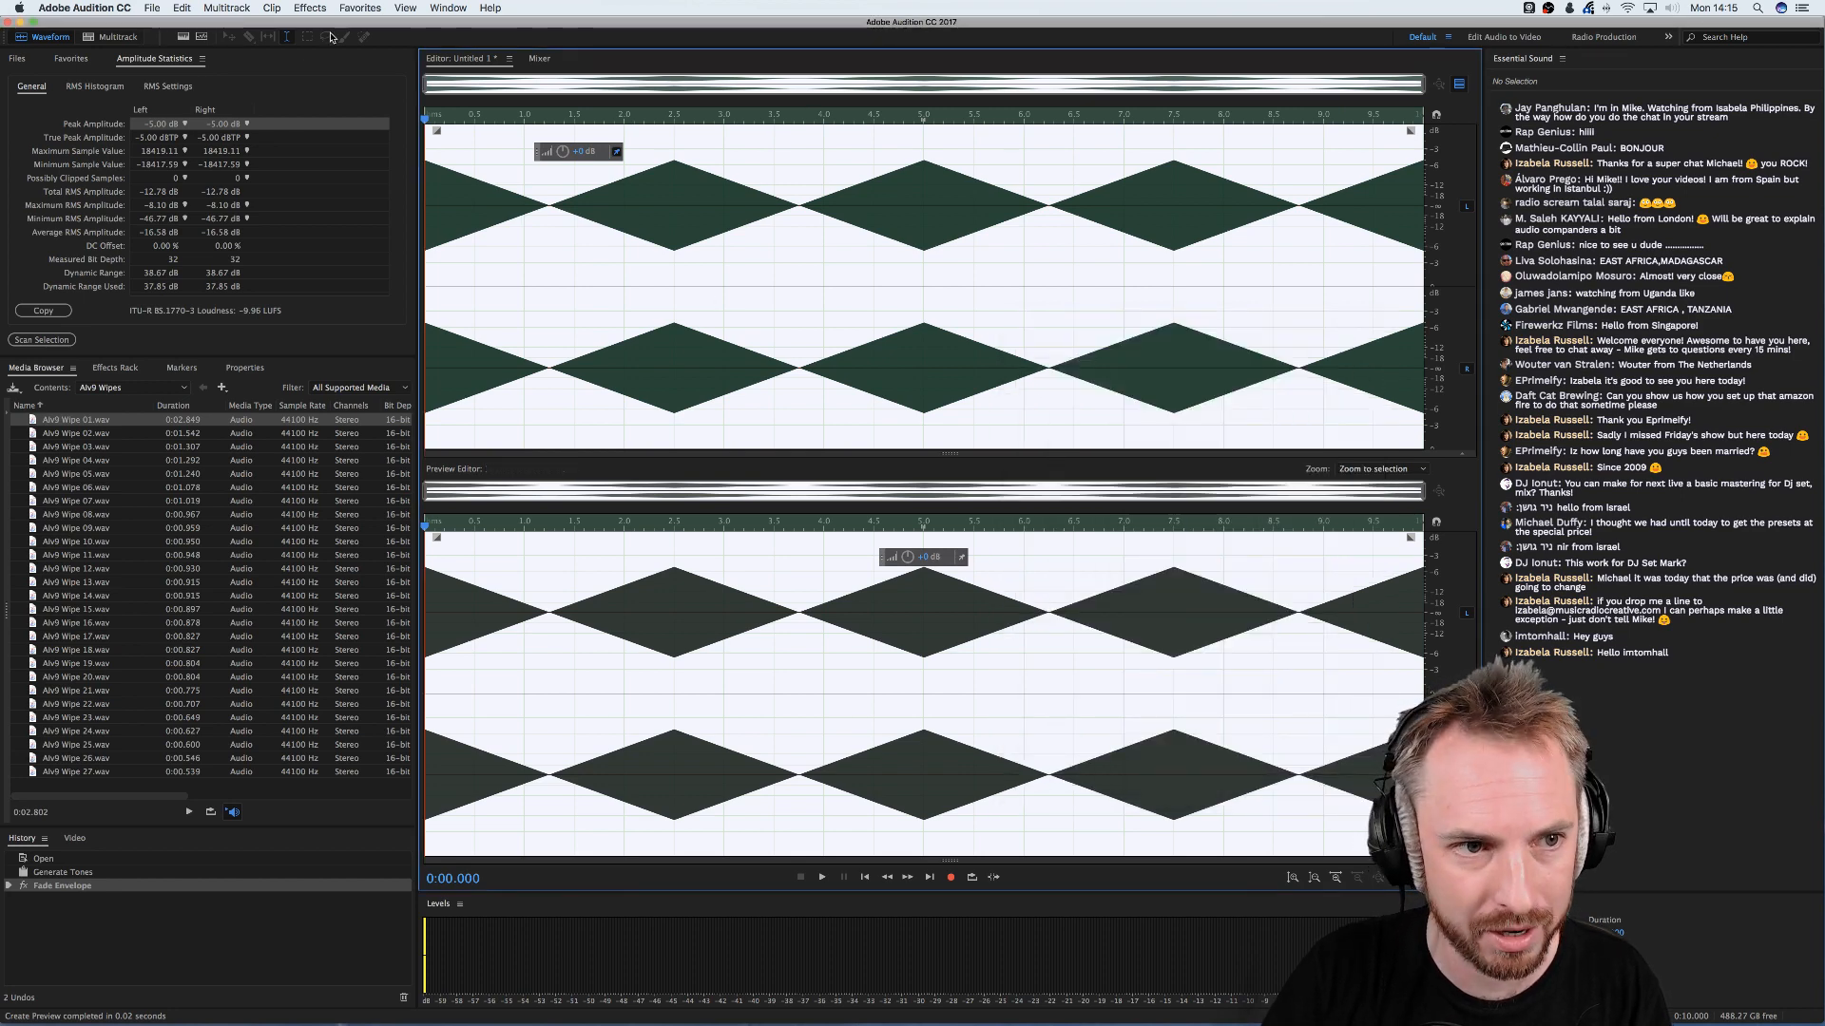
click(310, 8)
mouse_move(418, 172)
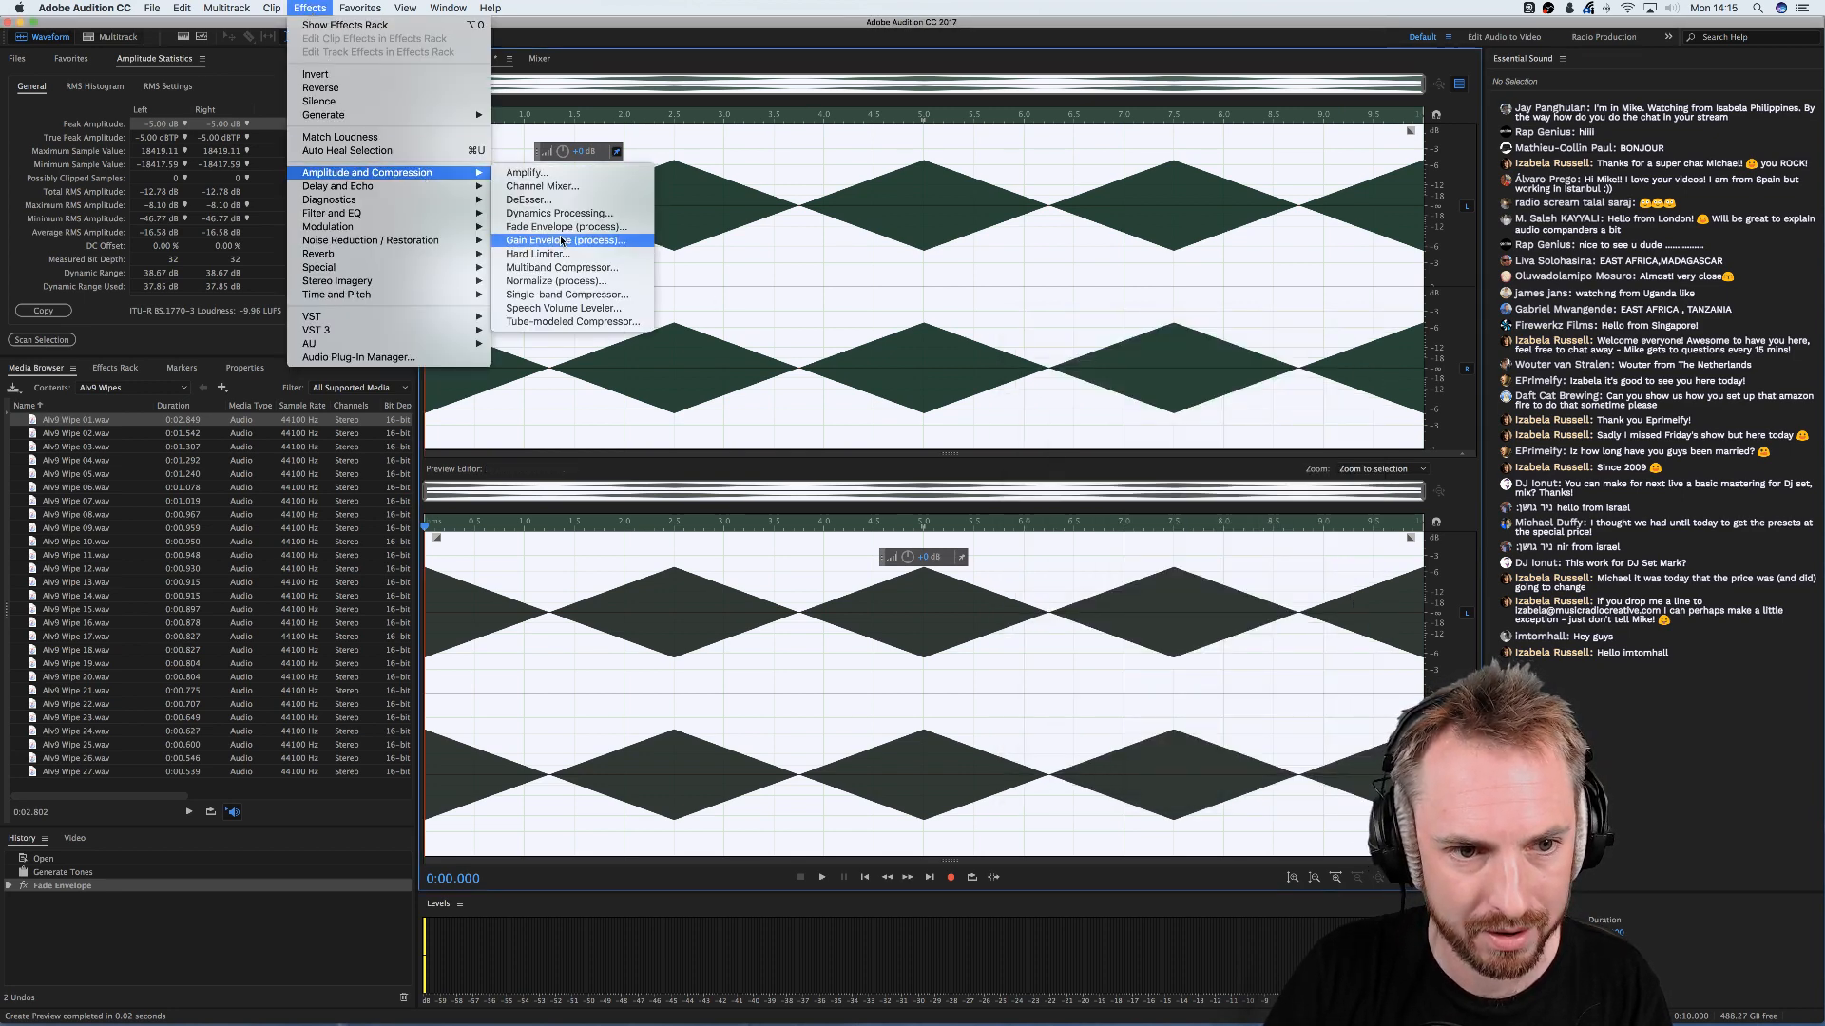
click(559, 213)
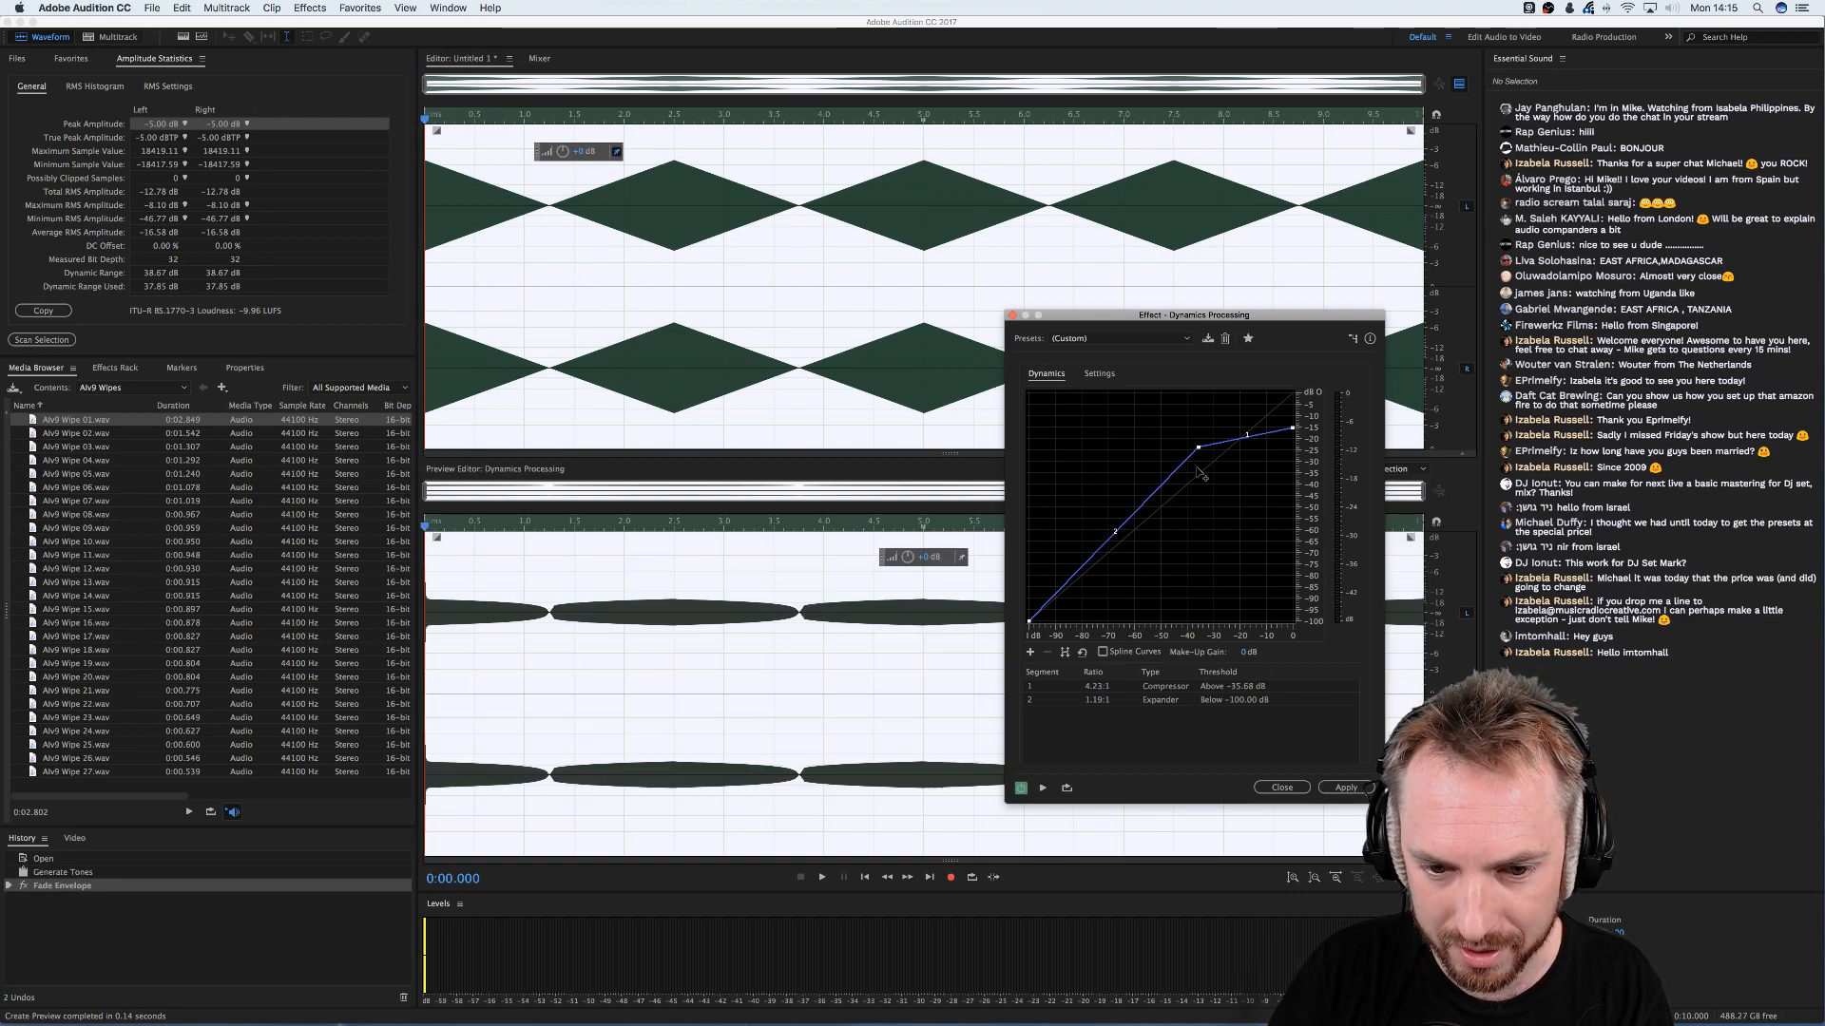
- Set the dynamics curve to a 6.12:1 compressor ratio above about -80 dB and raise the make-up gain to 40 dB
drag(1199, 446, 1083, 542)
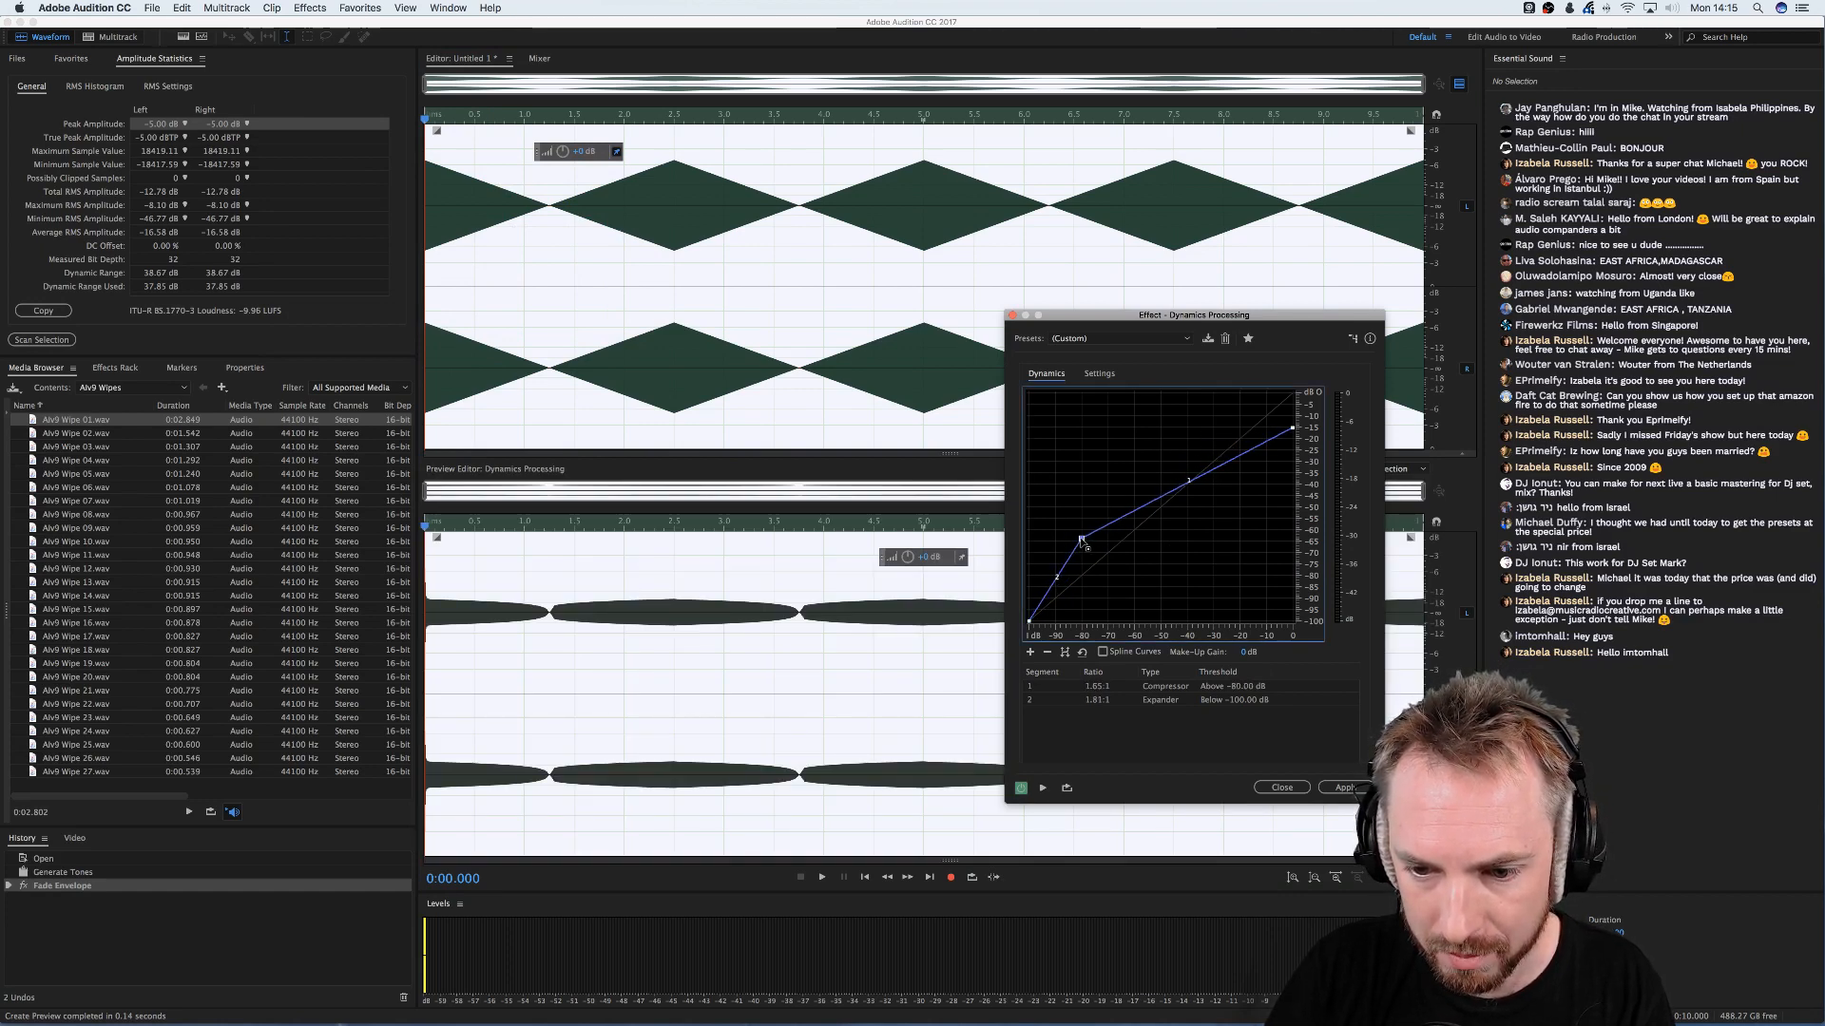
drag(1293, 428, 1297, 507)
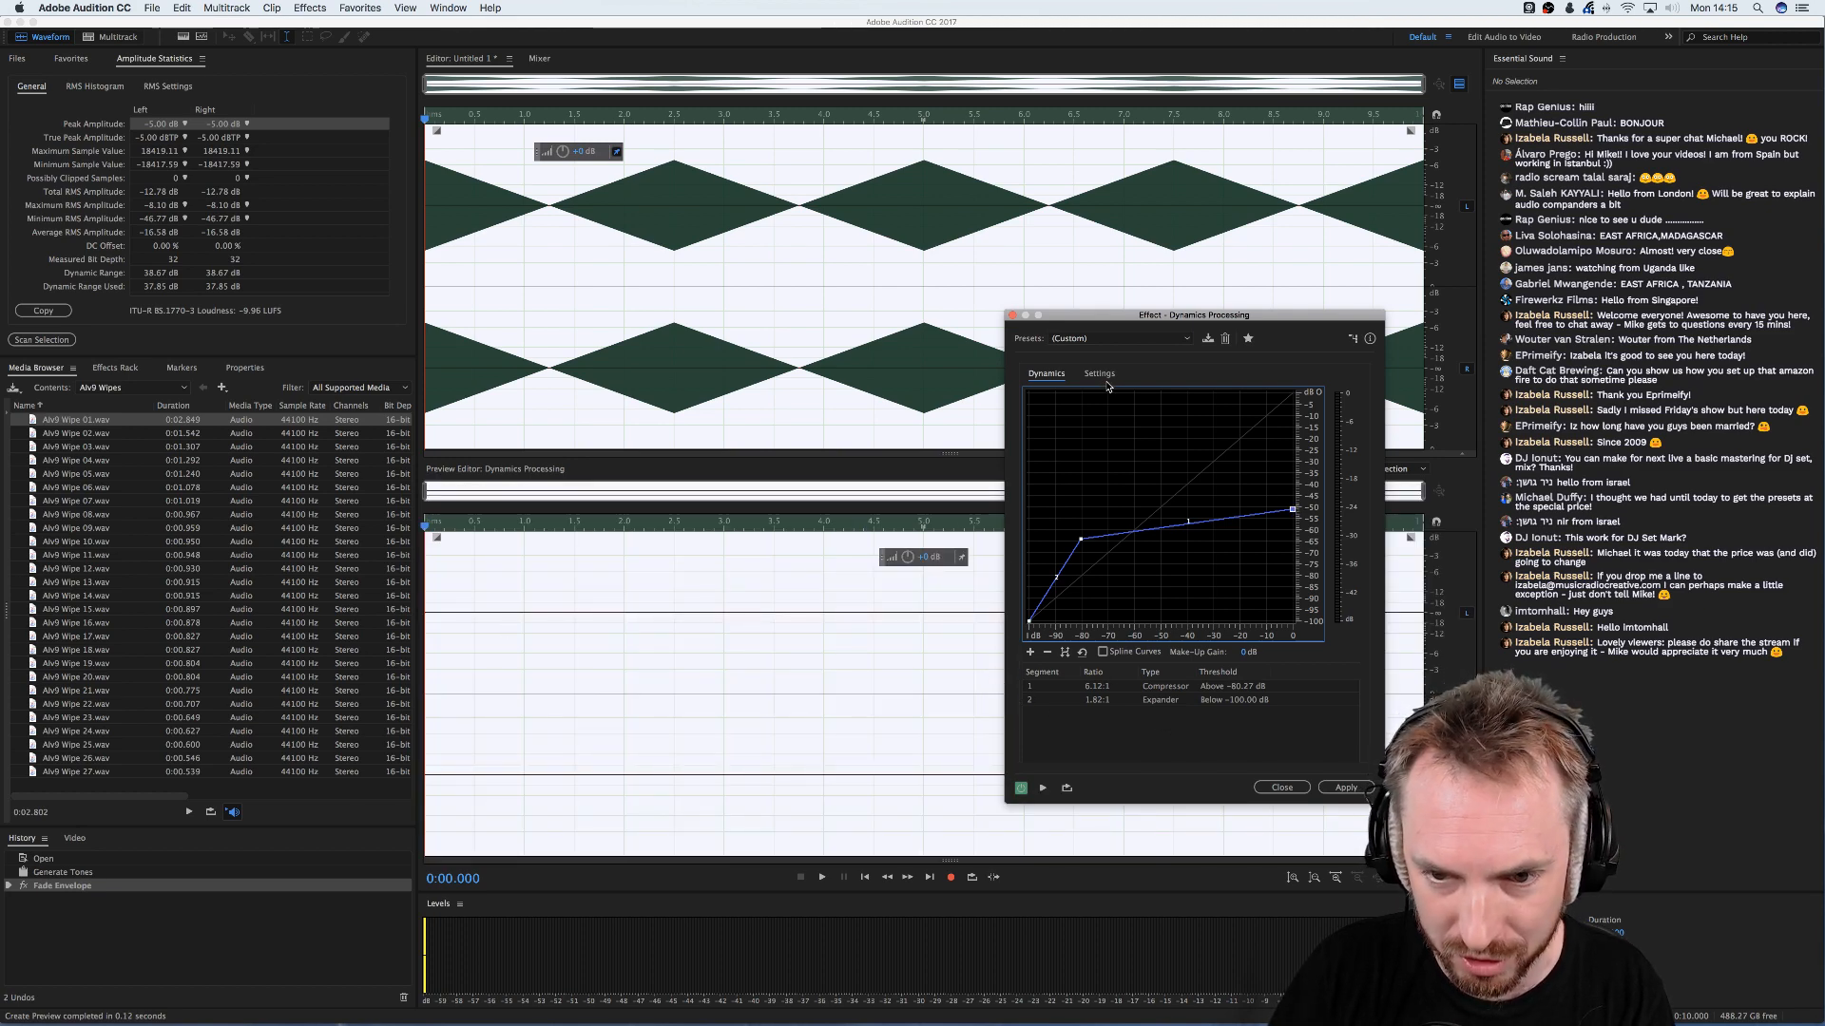
drag(1243, 653, 1241, 612)
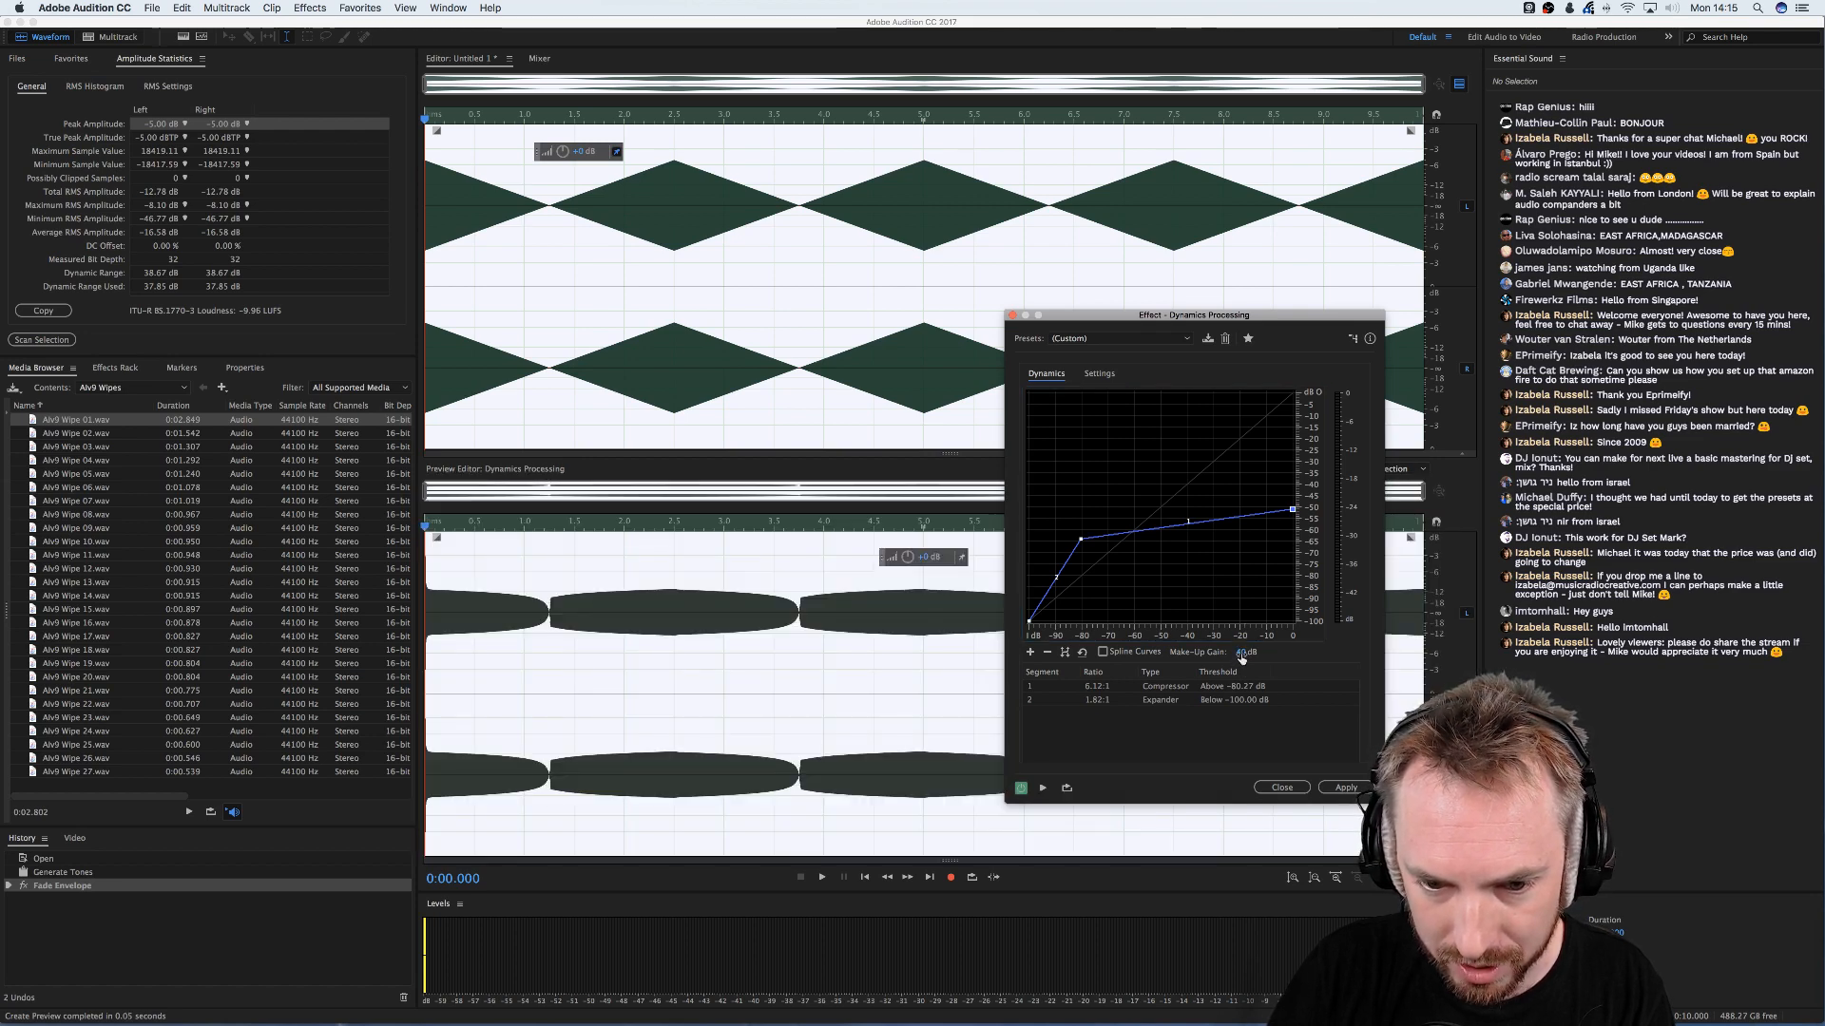
click(1241, 653)
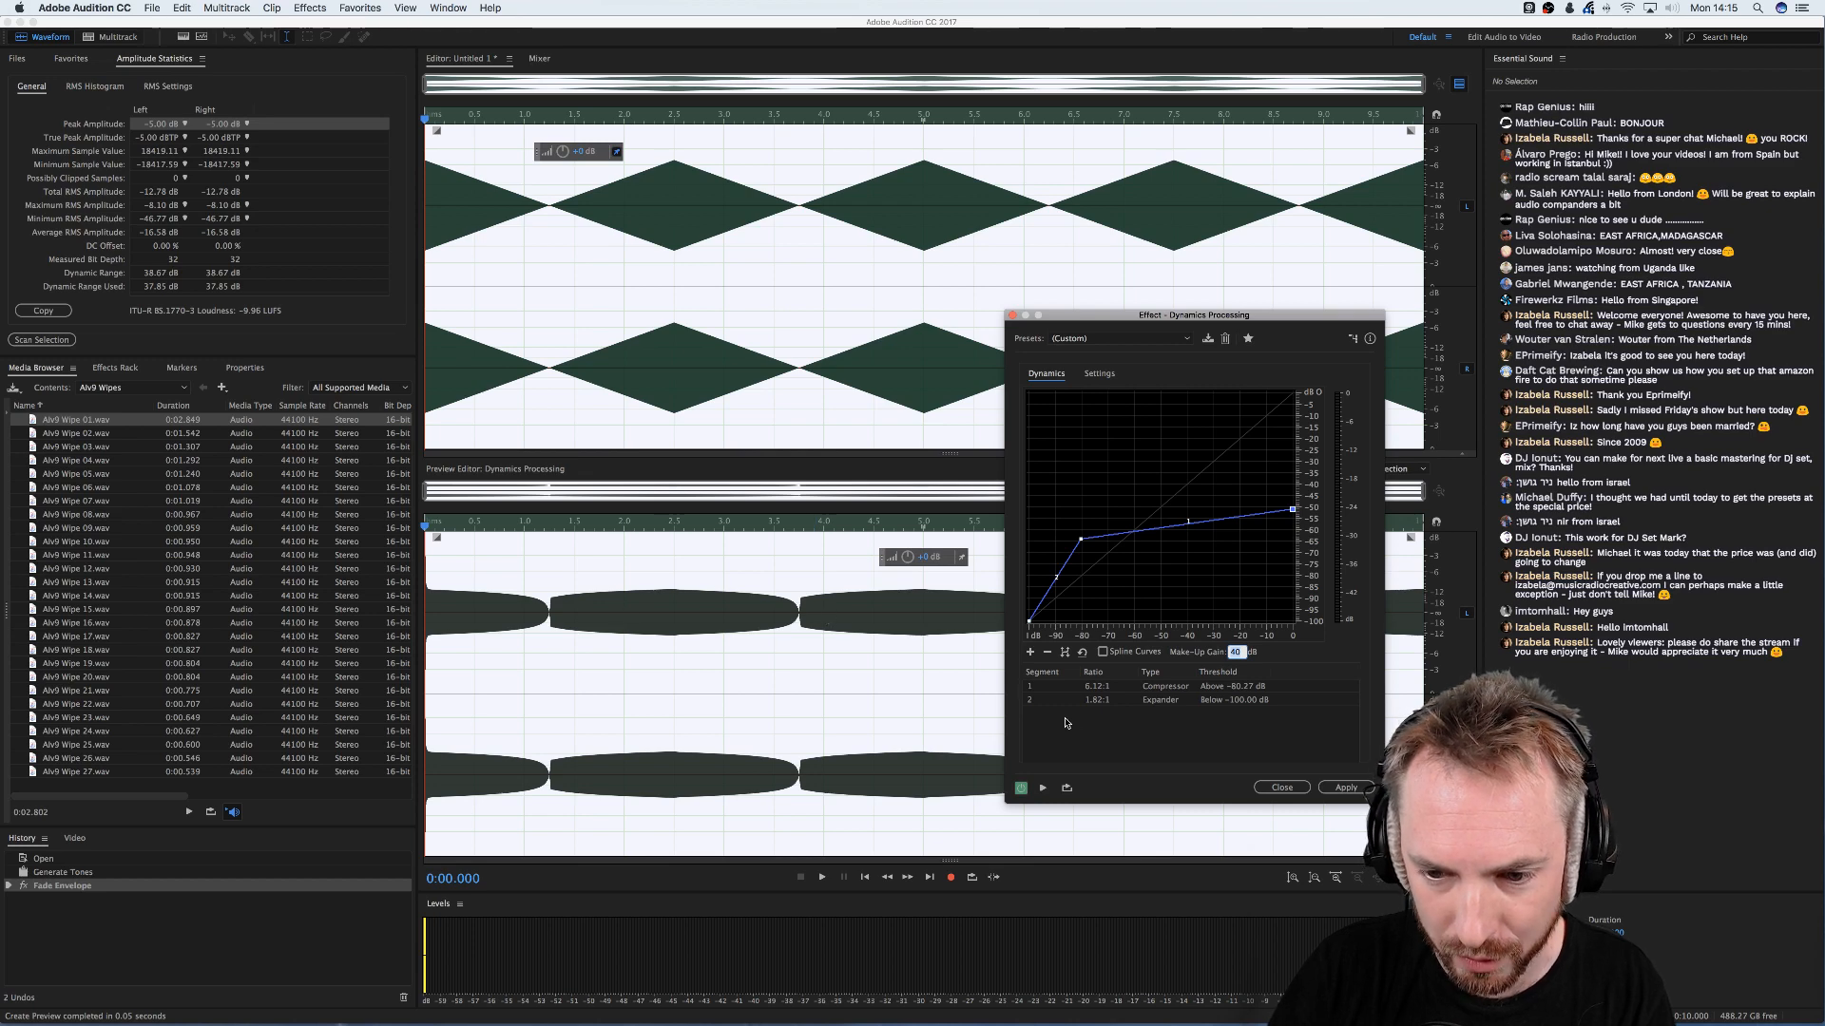
click(808, 664)
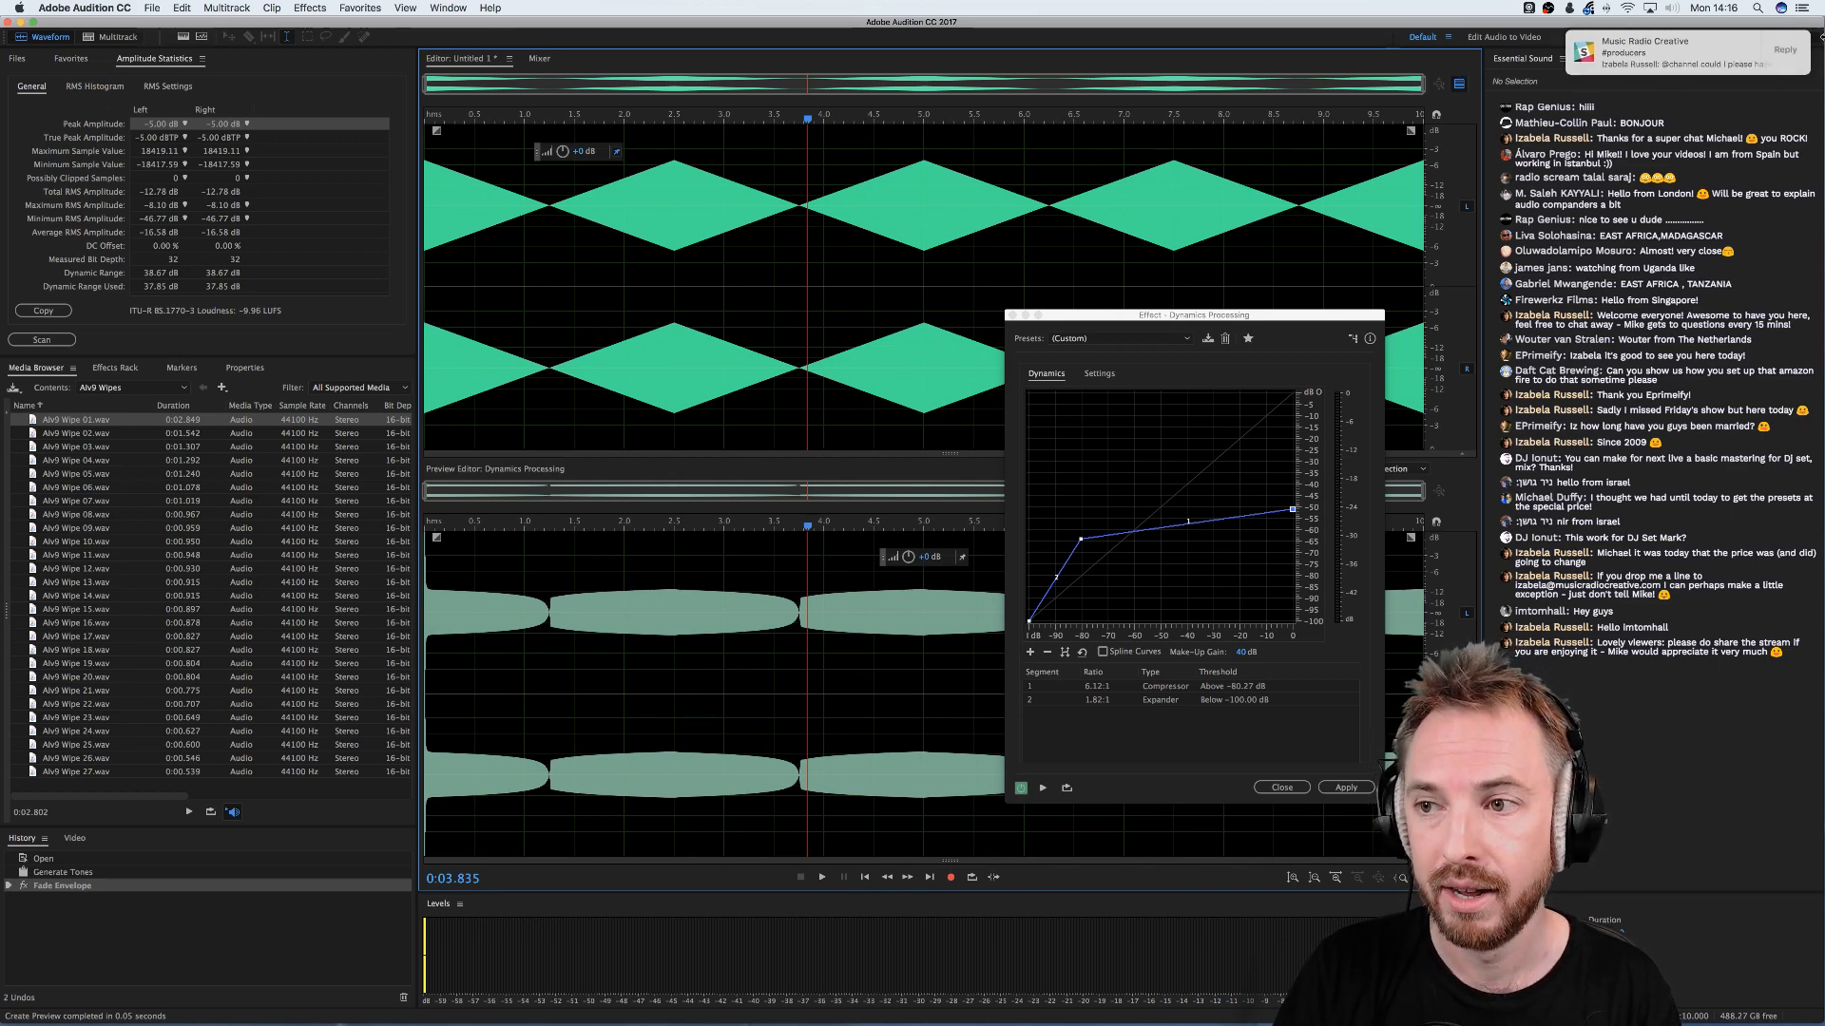
click(1801, 7)
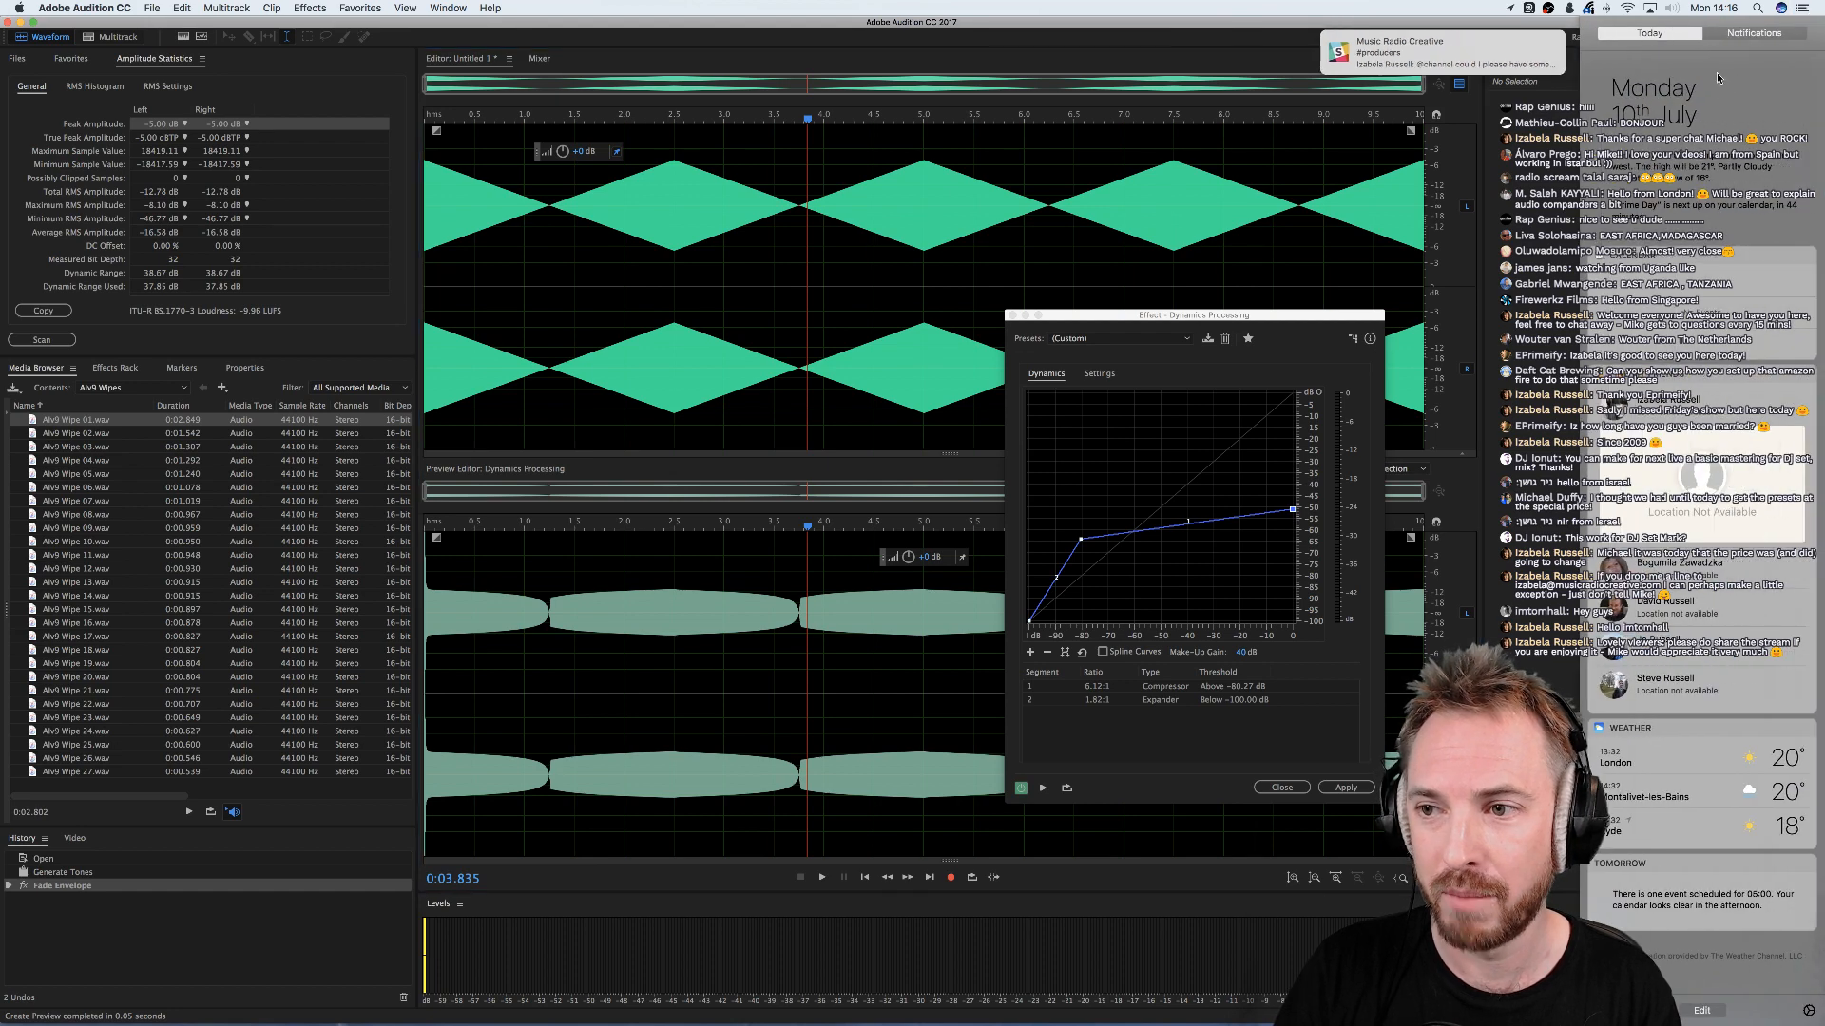
click(1163, 154)
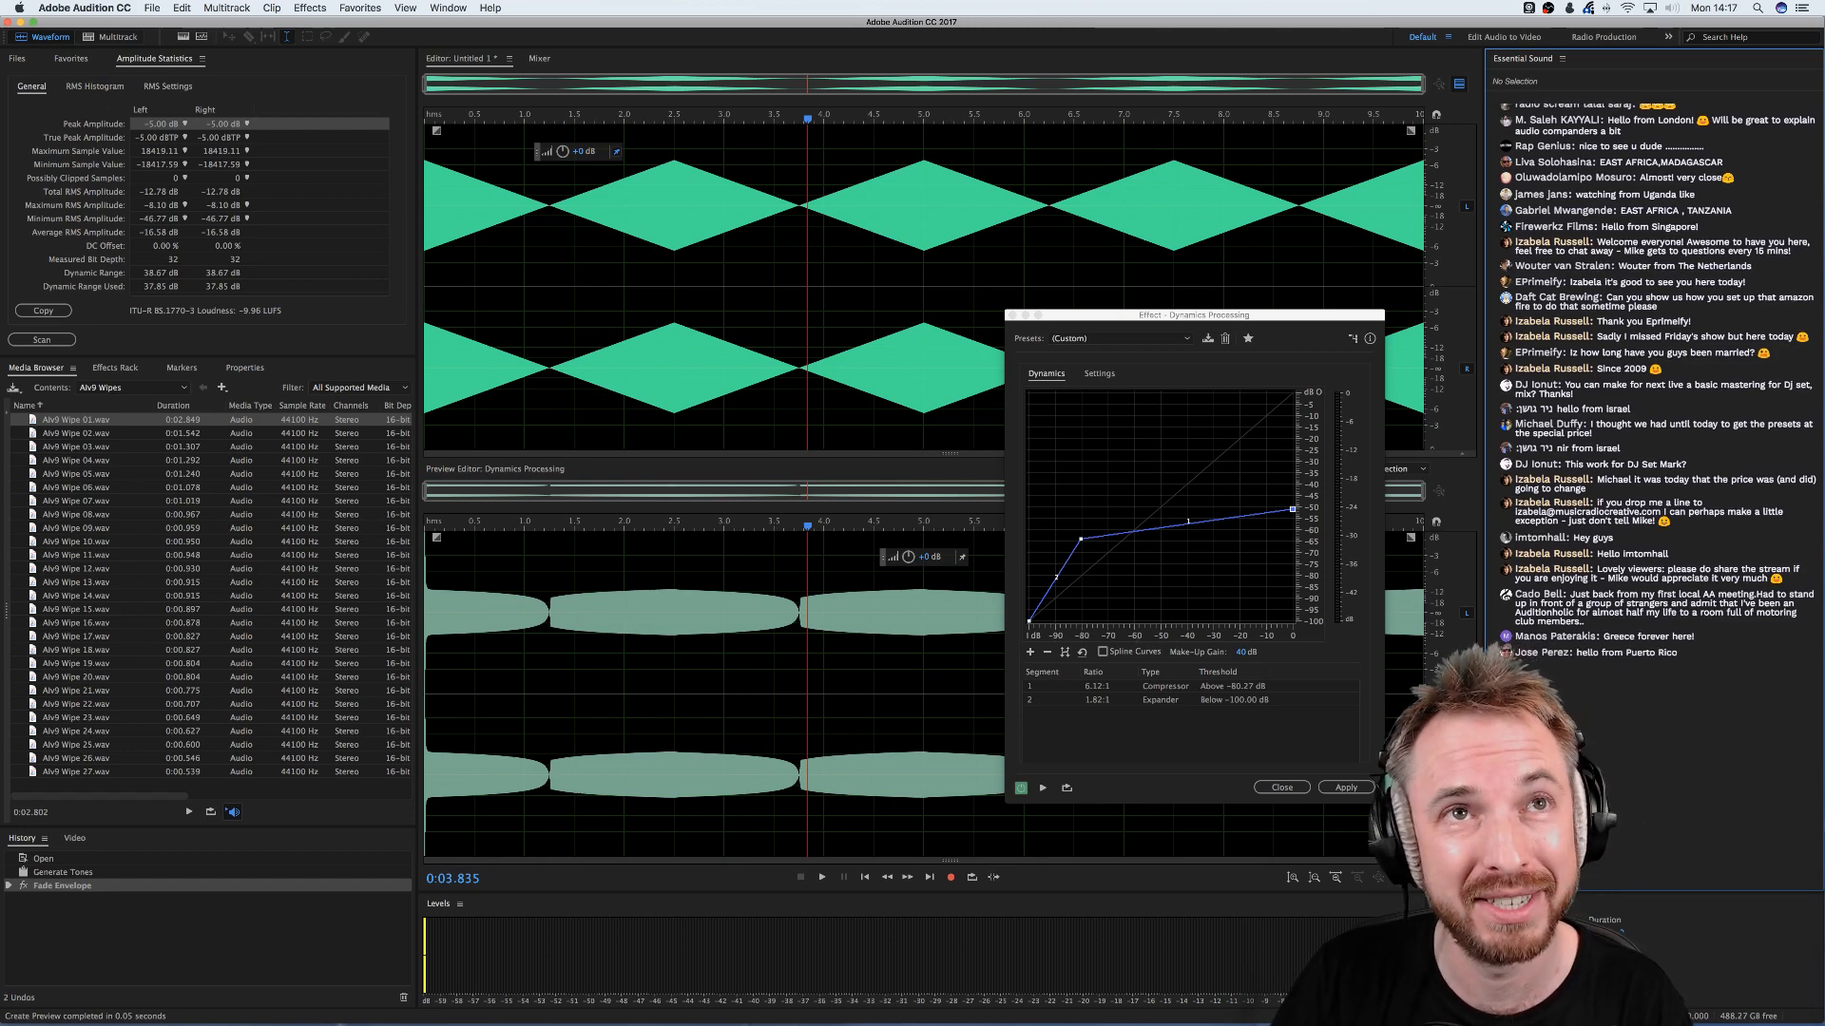
- Close Dynamics Processing without applying it and create a new 44100 Hz, stereo, 32 (float) audio file named Untitled 2
click(1012, 316)
click(820, 294)
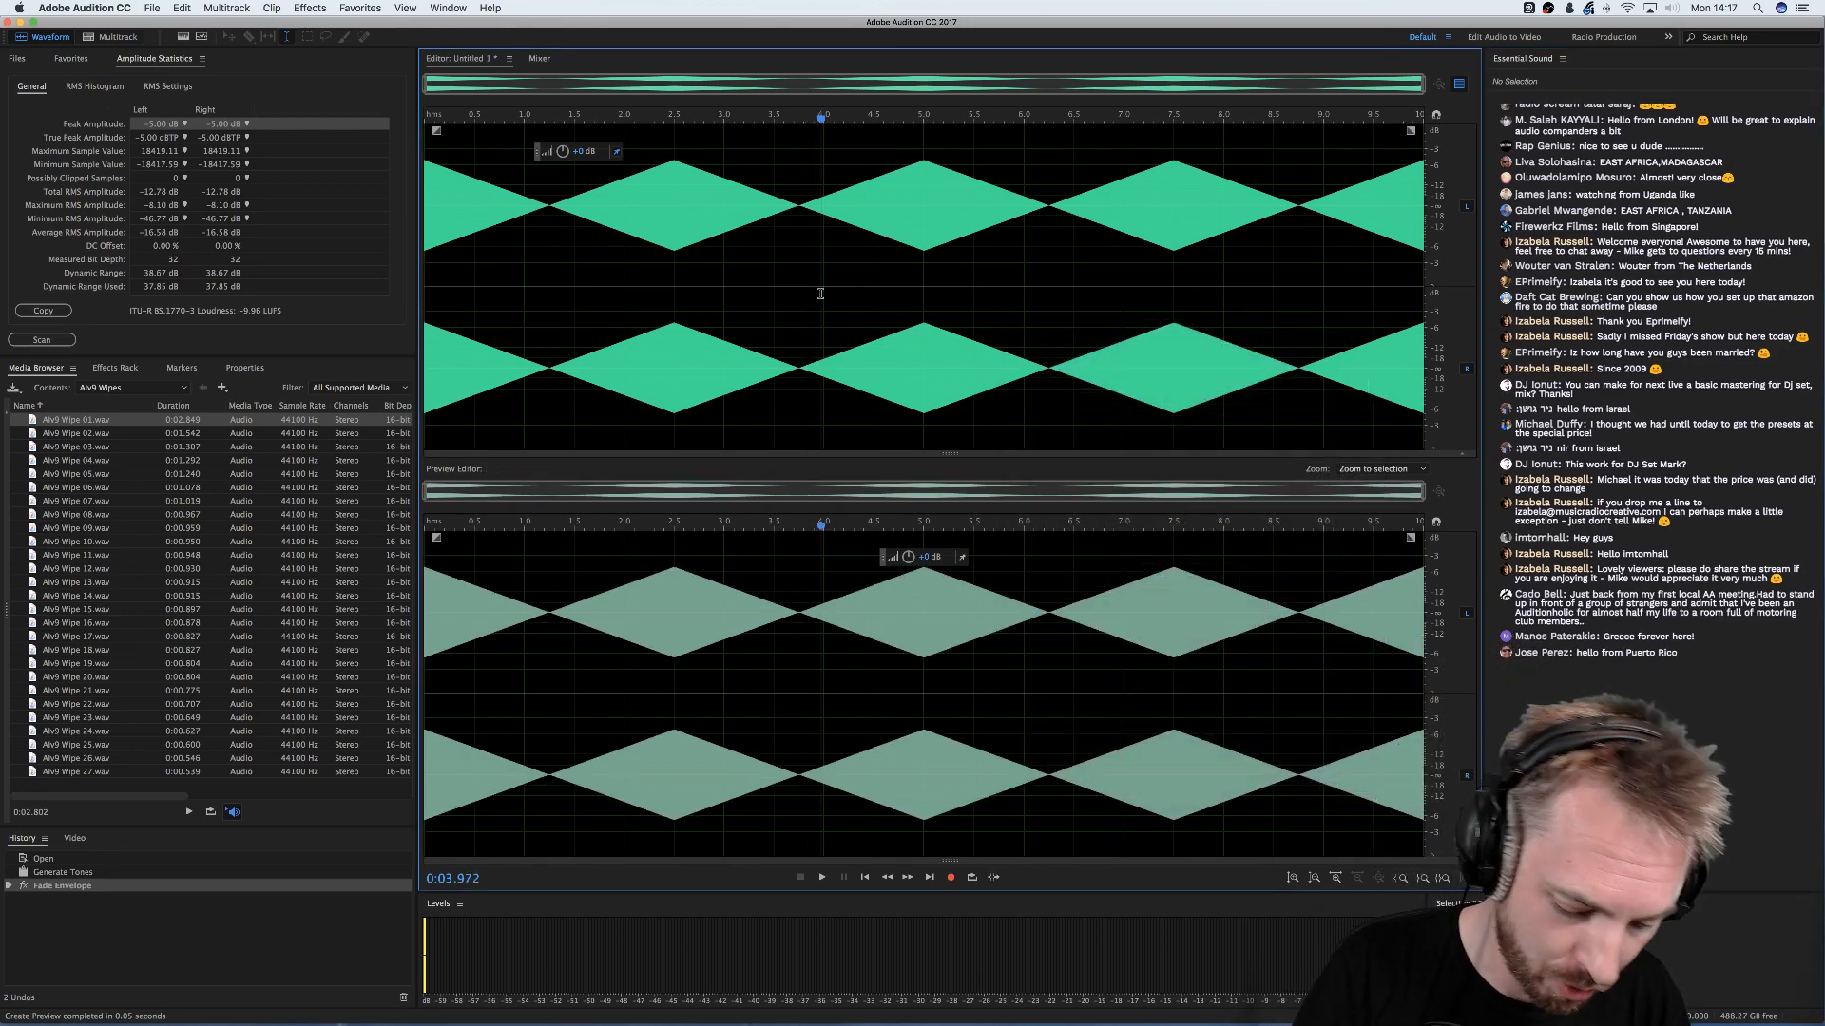
key(super+shift+n)
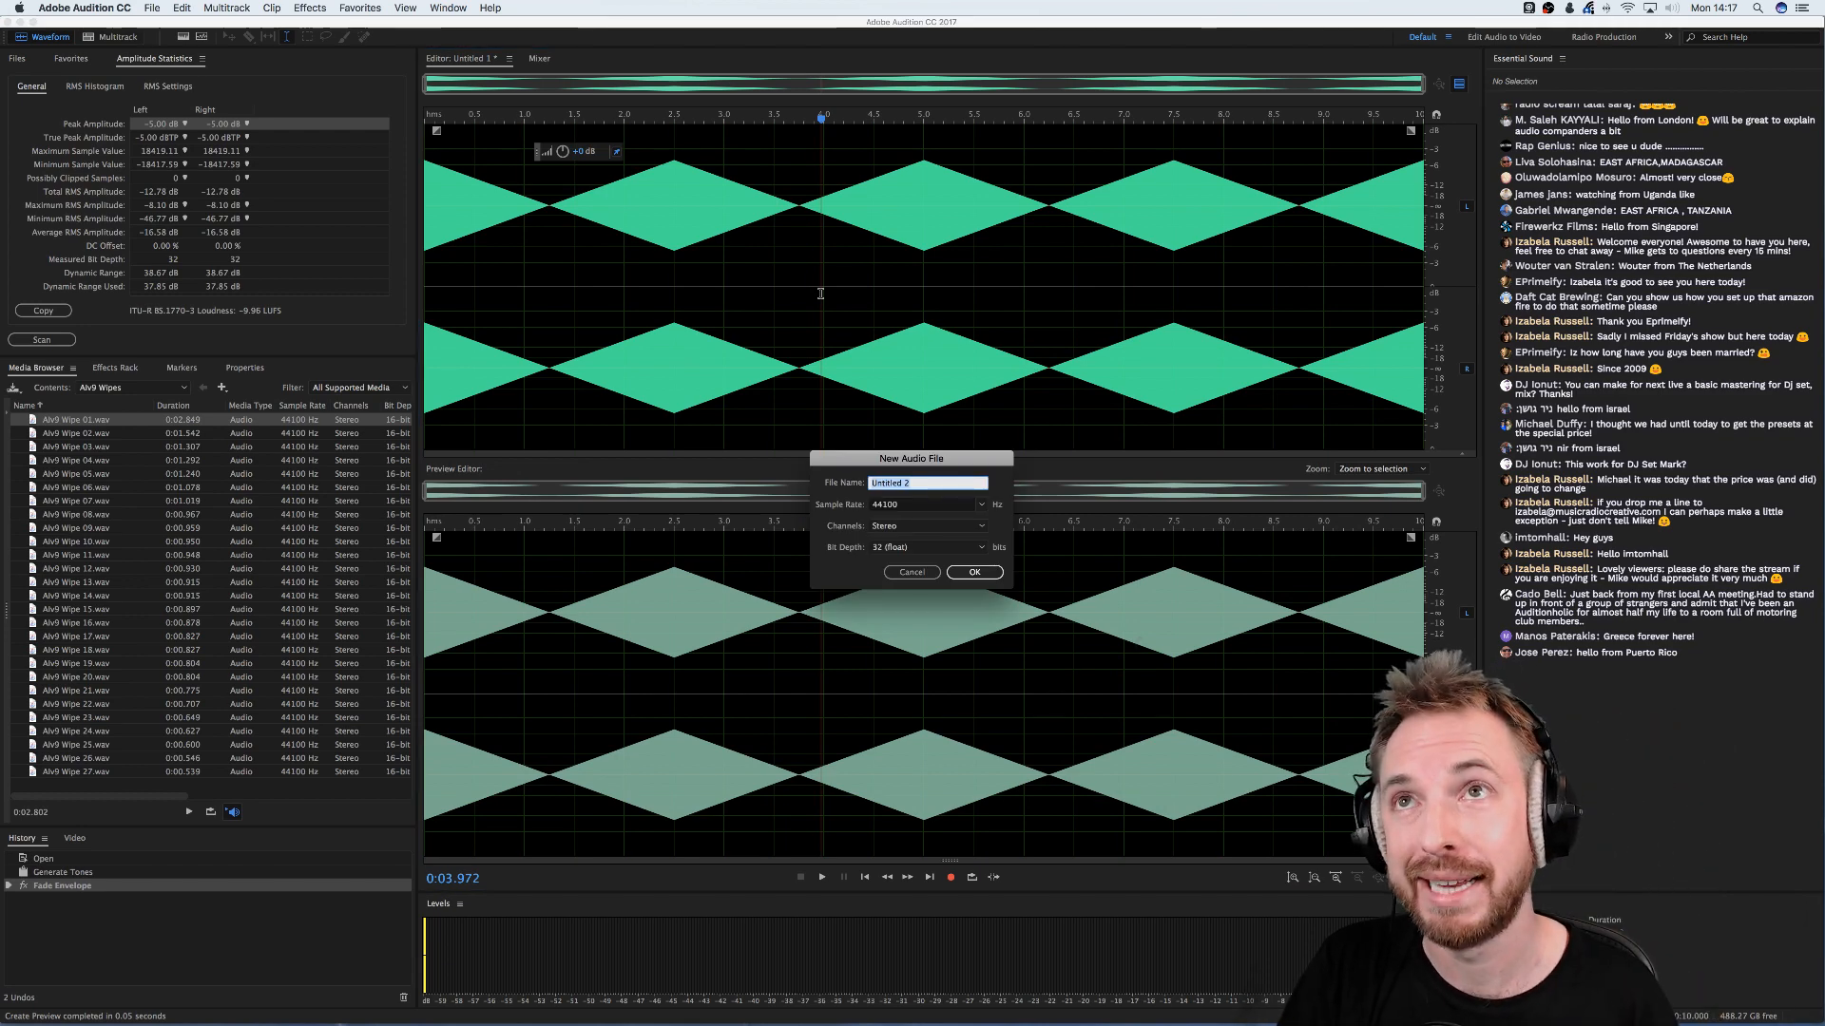
key(Return)
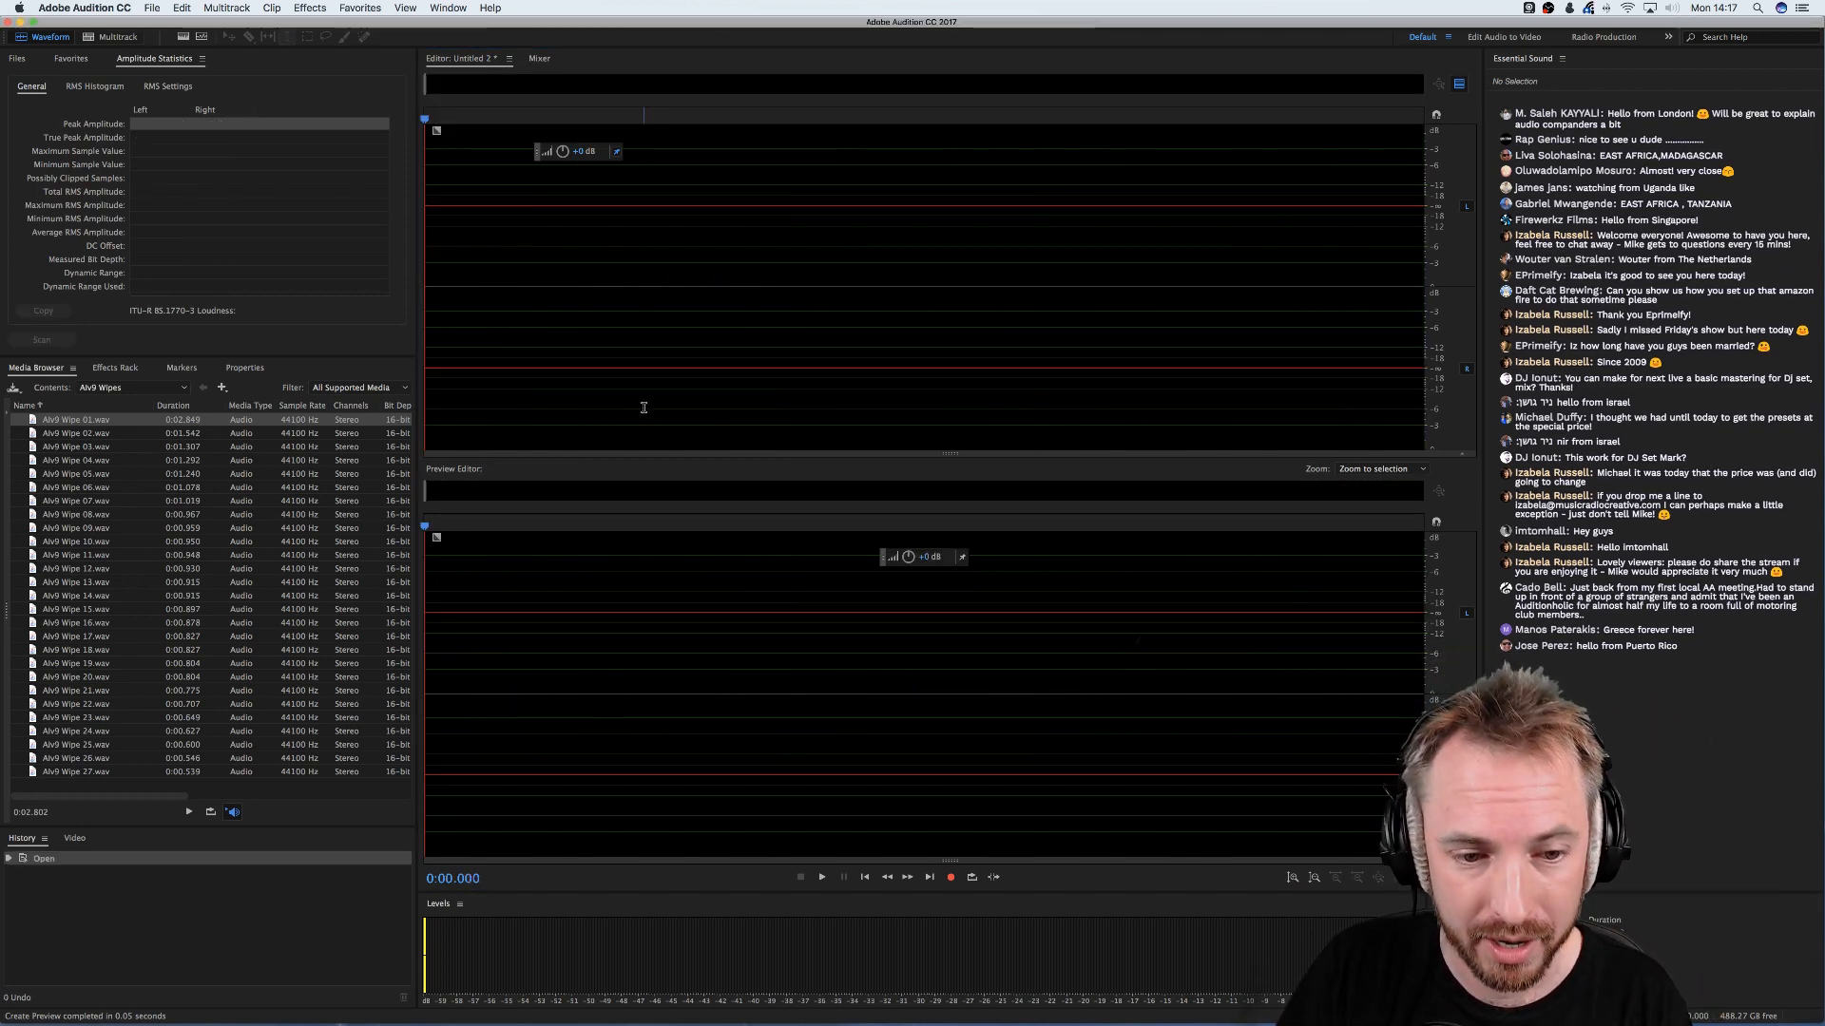
- Hide the preview editor and record a voice clip about 7.4 seconds long into the new file
click(1459, 84)
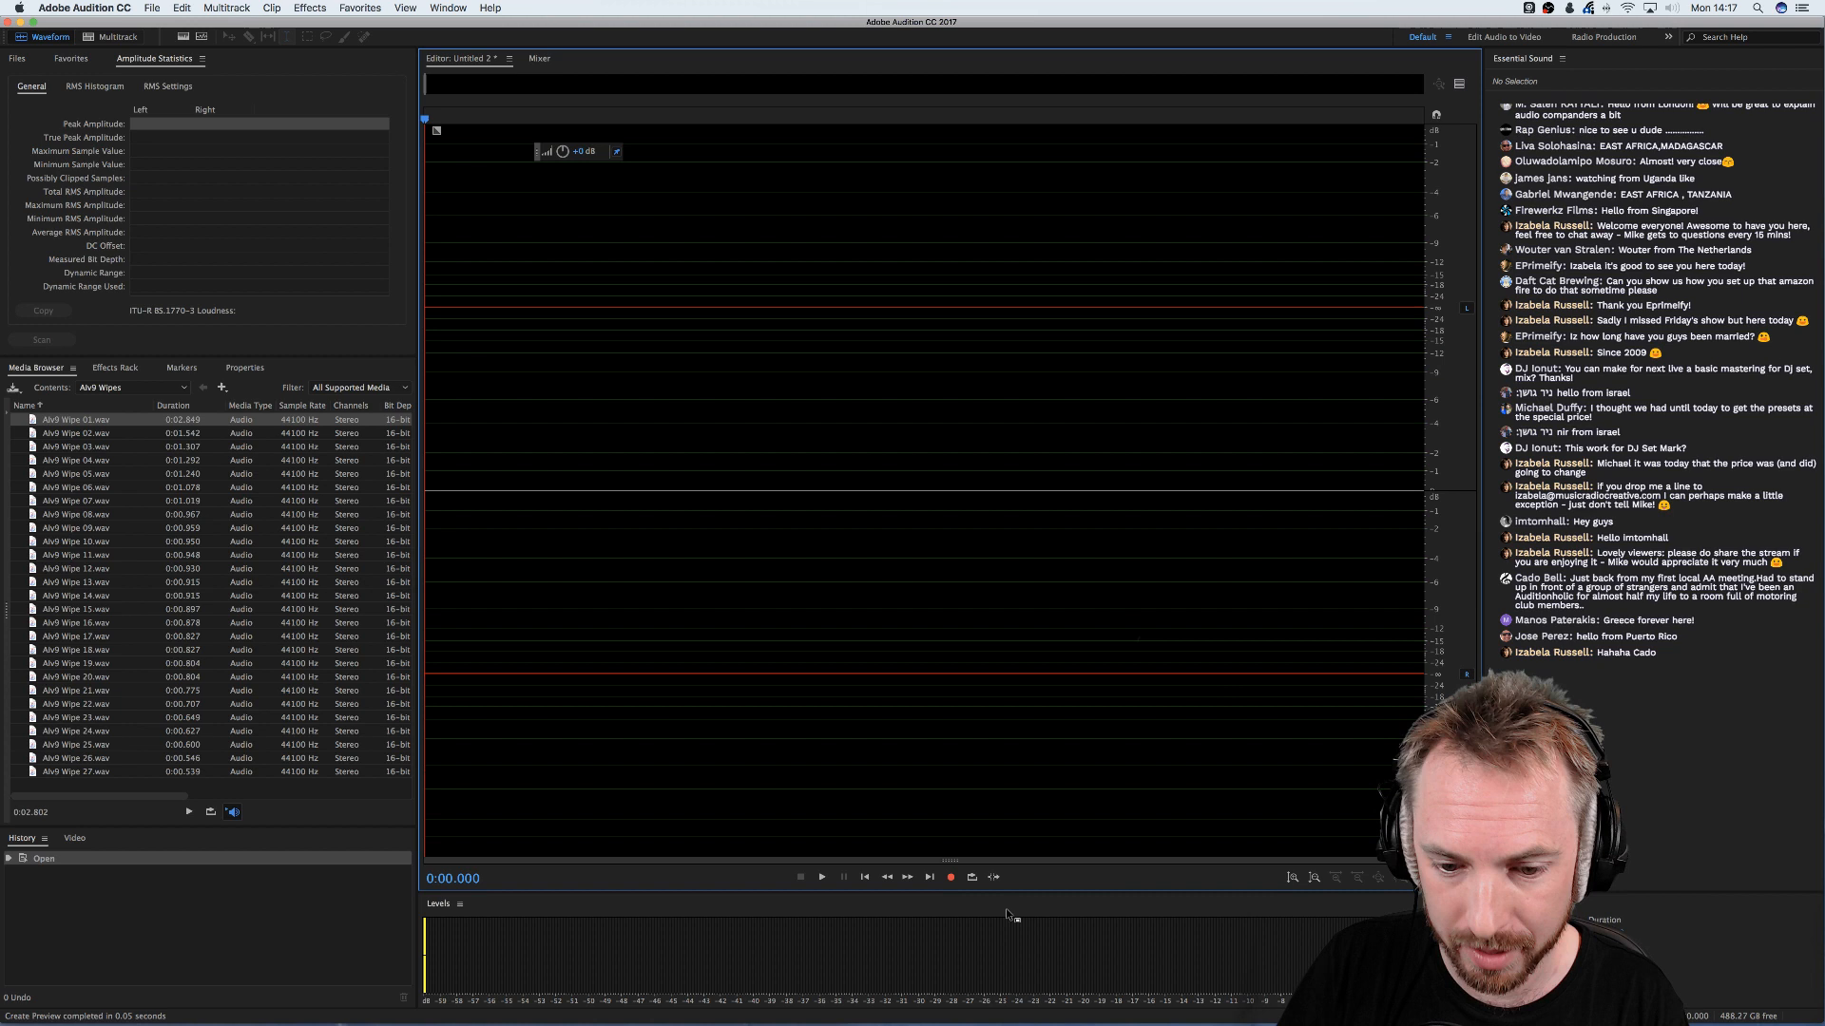
click(949, 879)
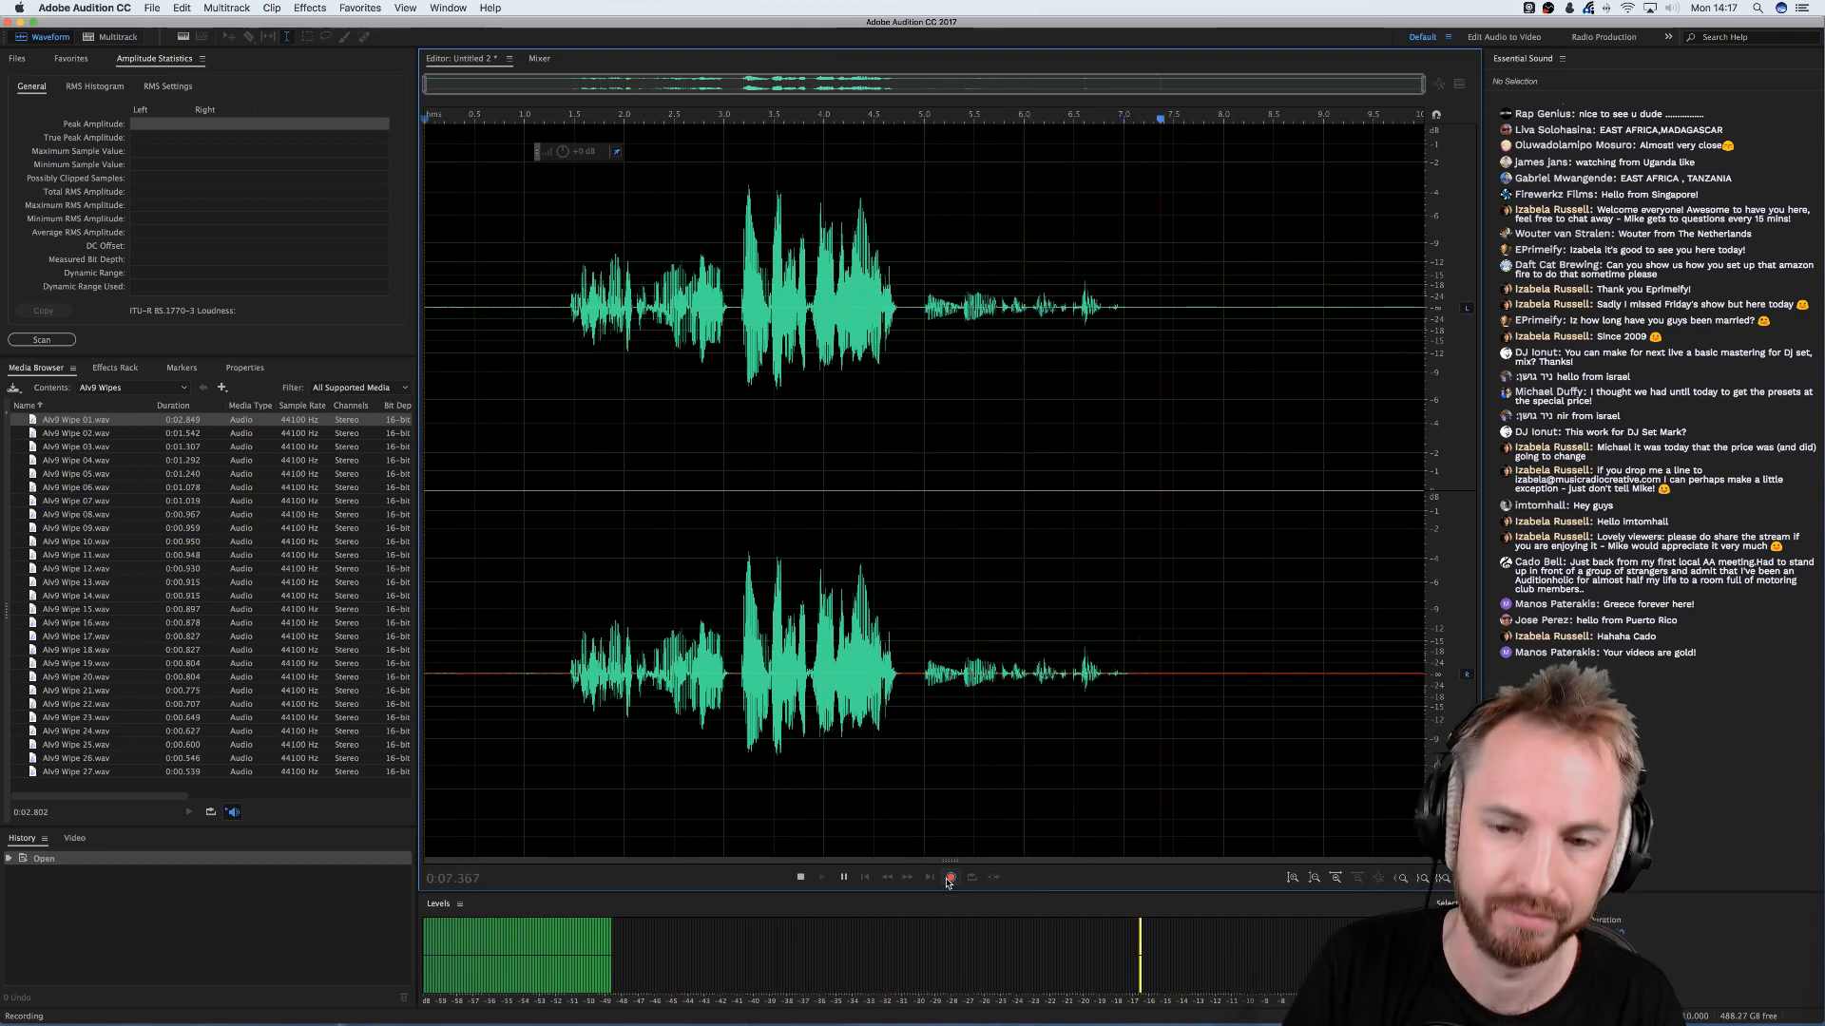
click(948, 879)
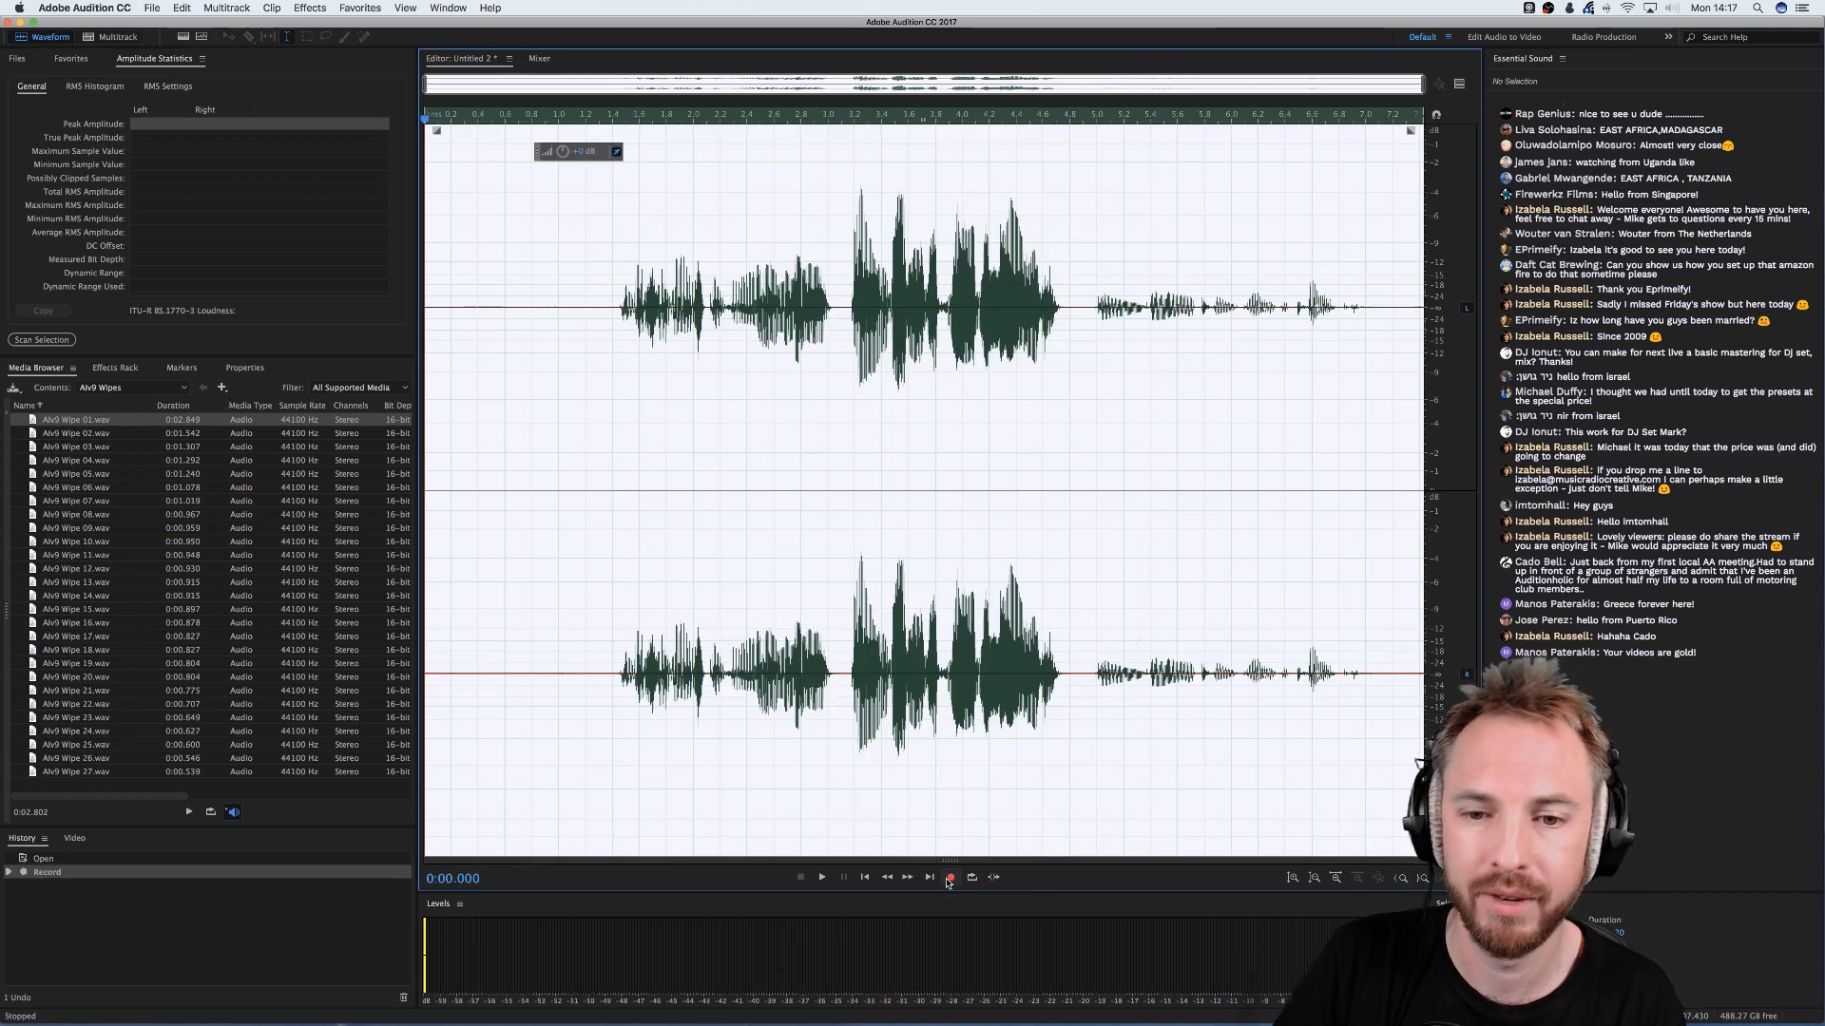
- Select the recorded speech from about 1.36 s to just past its last words and start Dynamics Processing on it
click(596, 331)
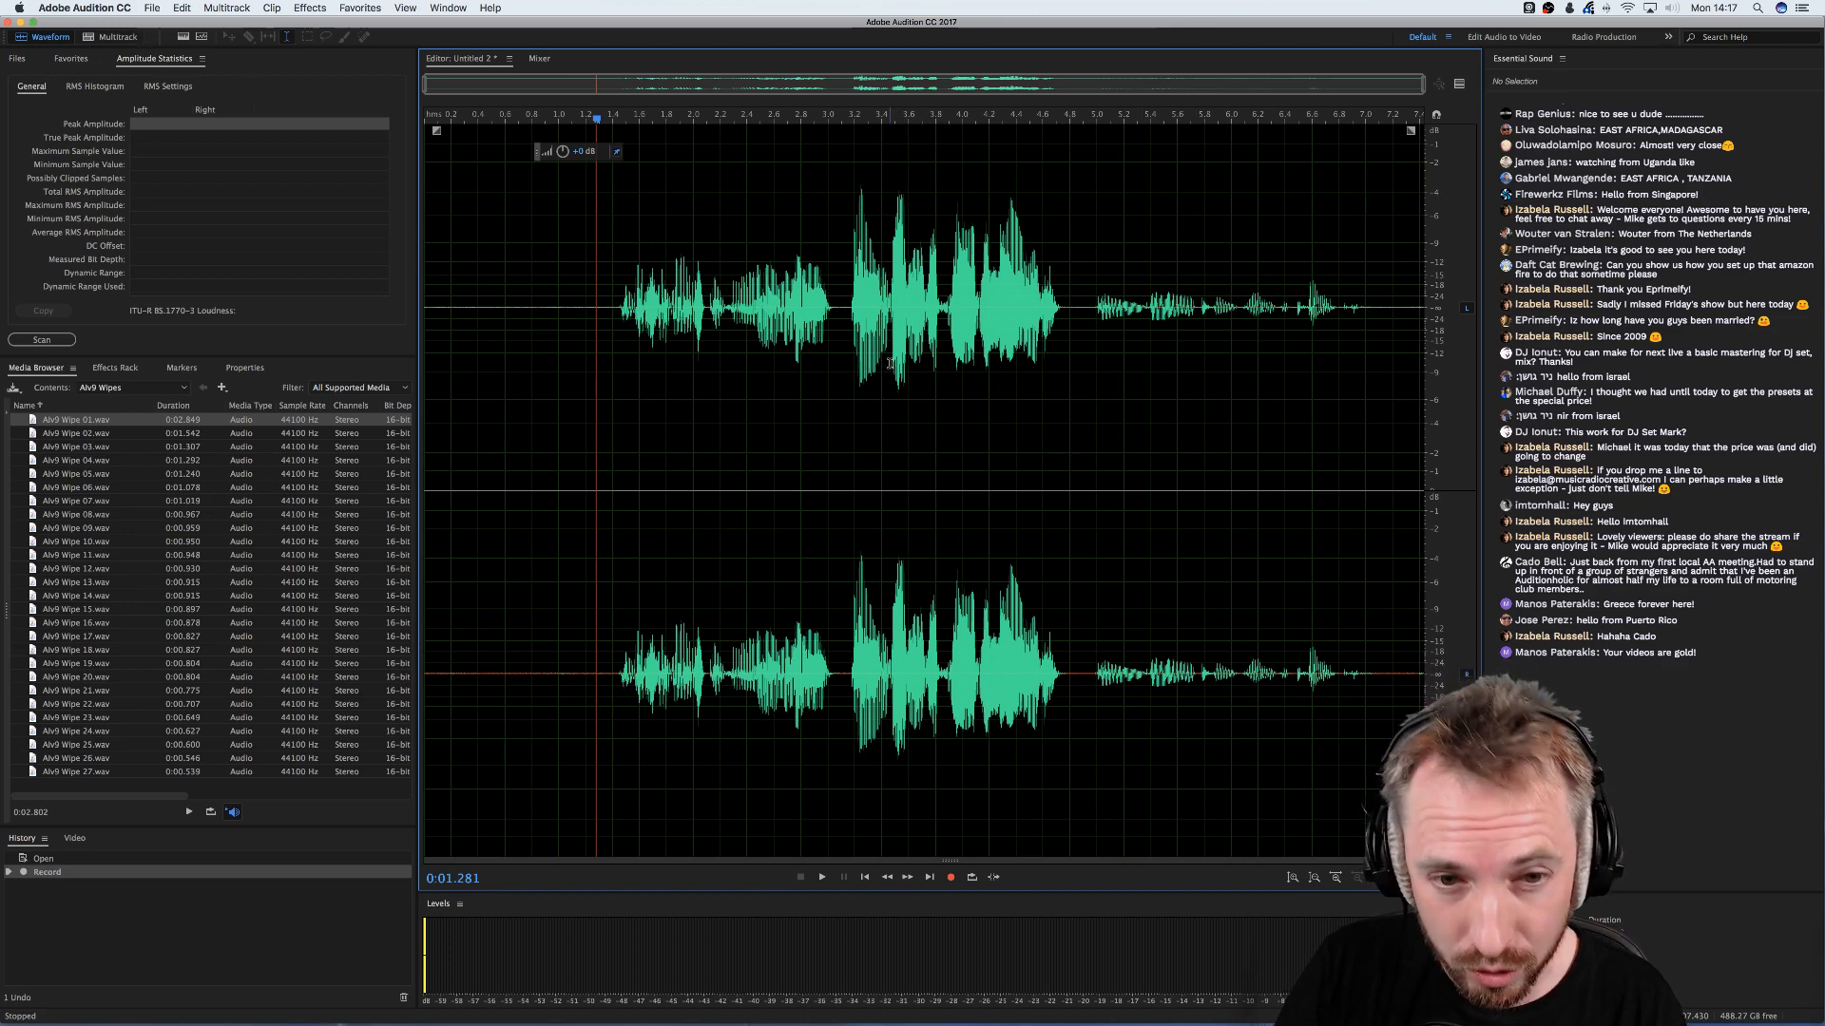
drag(607, 357, 1396, 354)
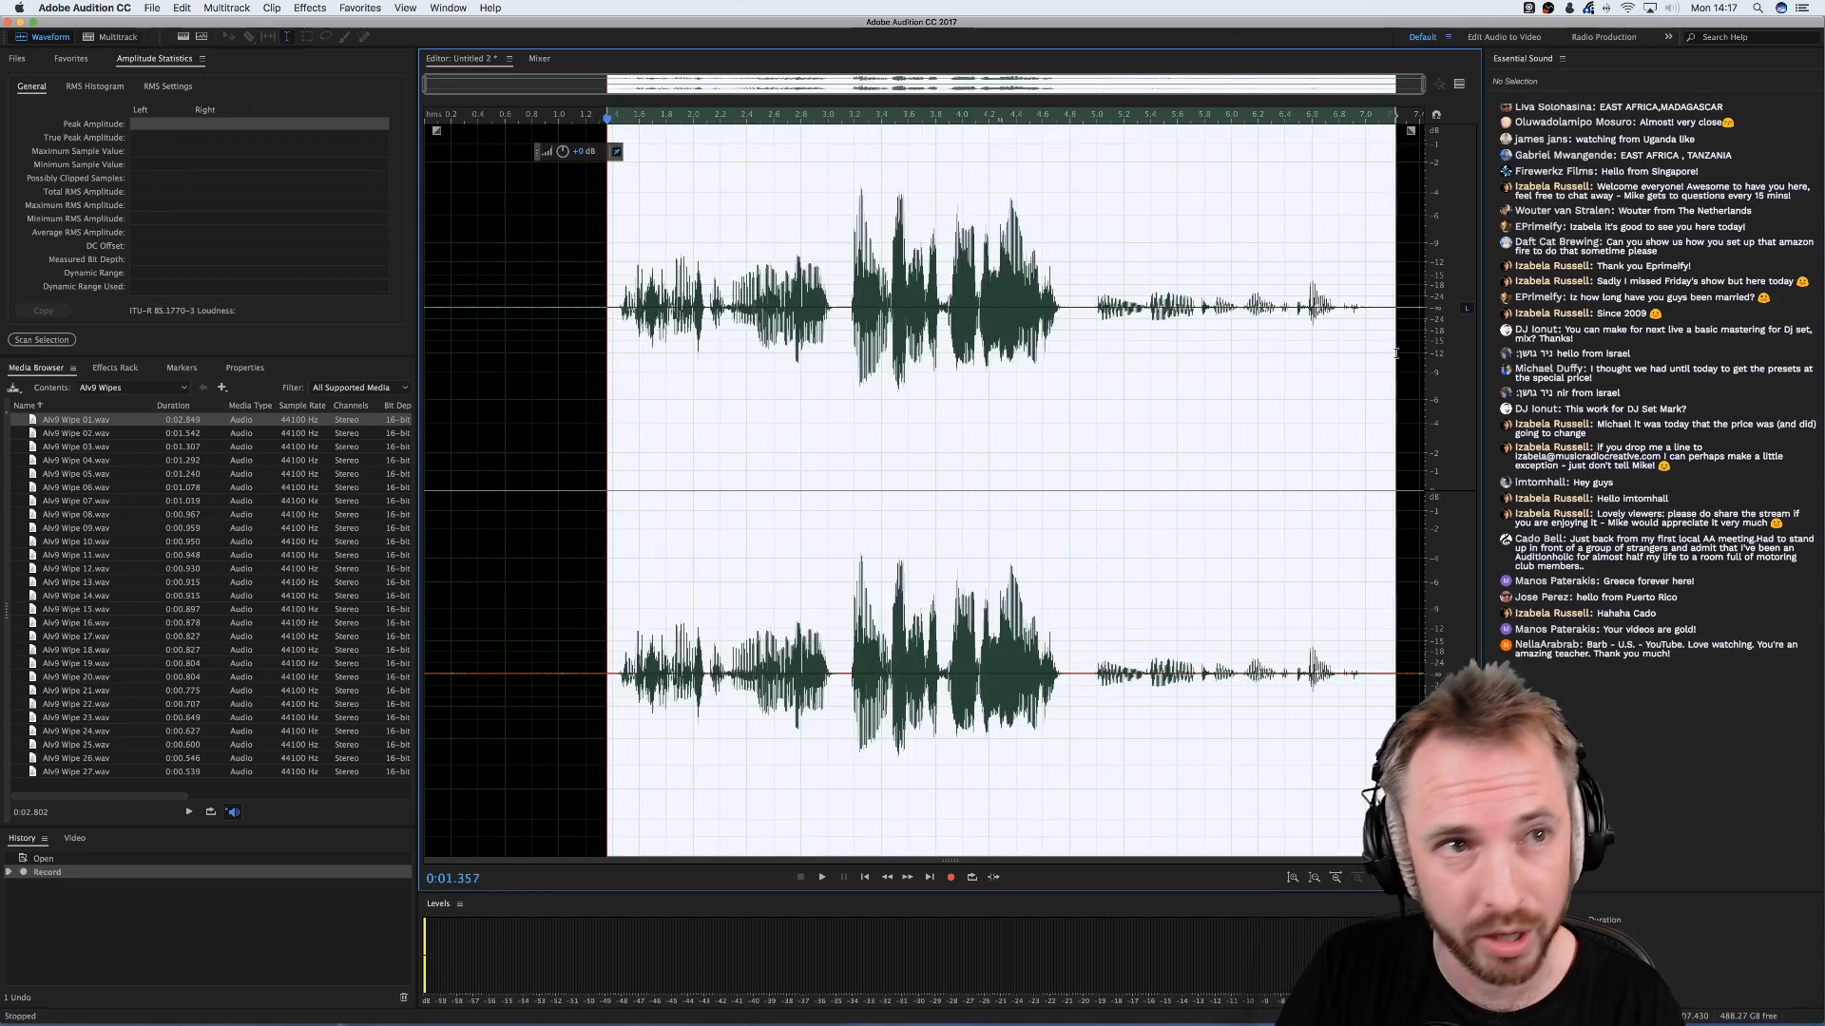
click(311, 8)
mouse_move(427, 172)
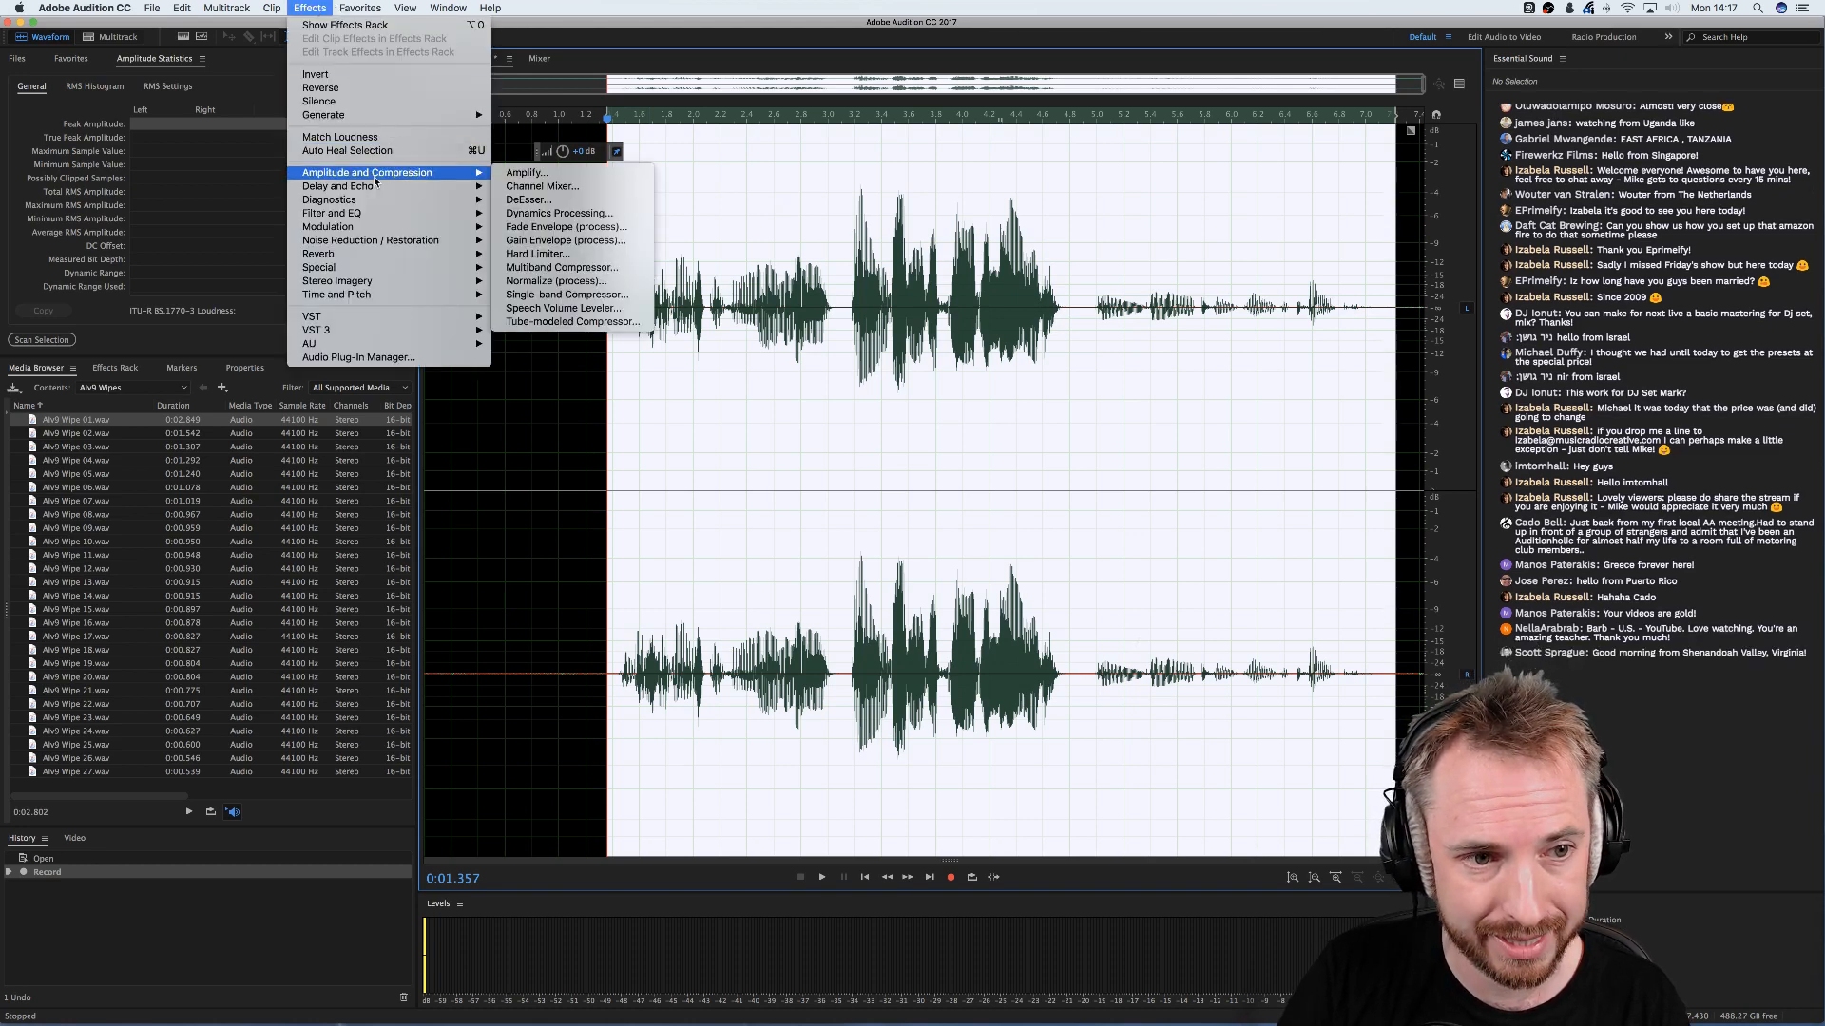
click(559, 213)
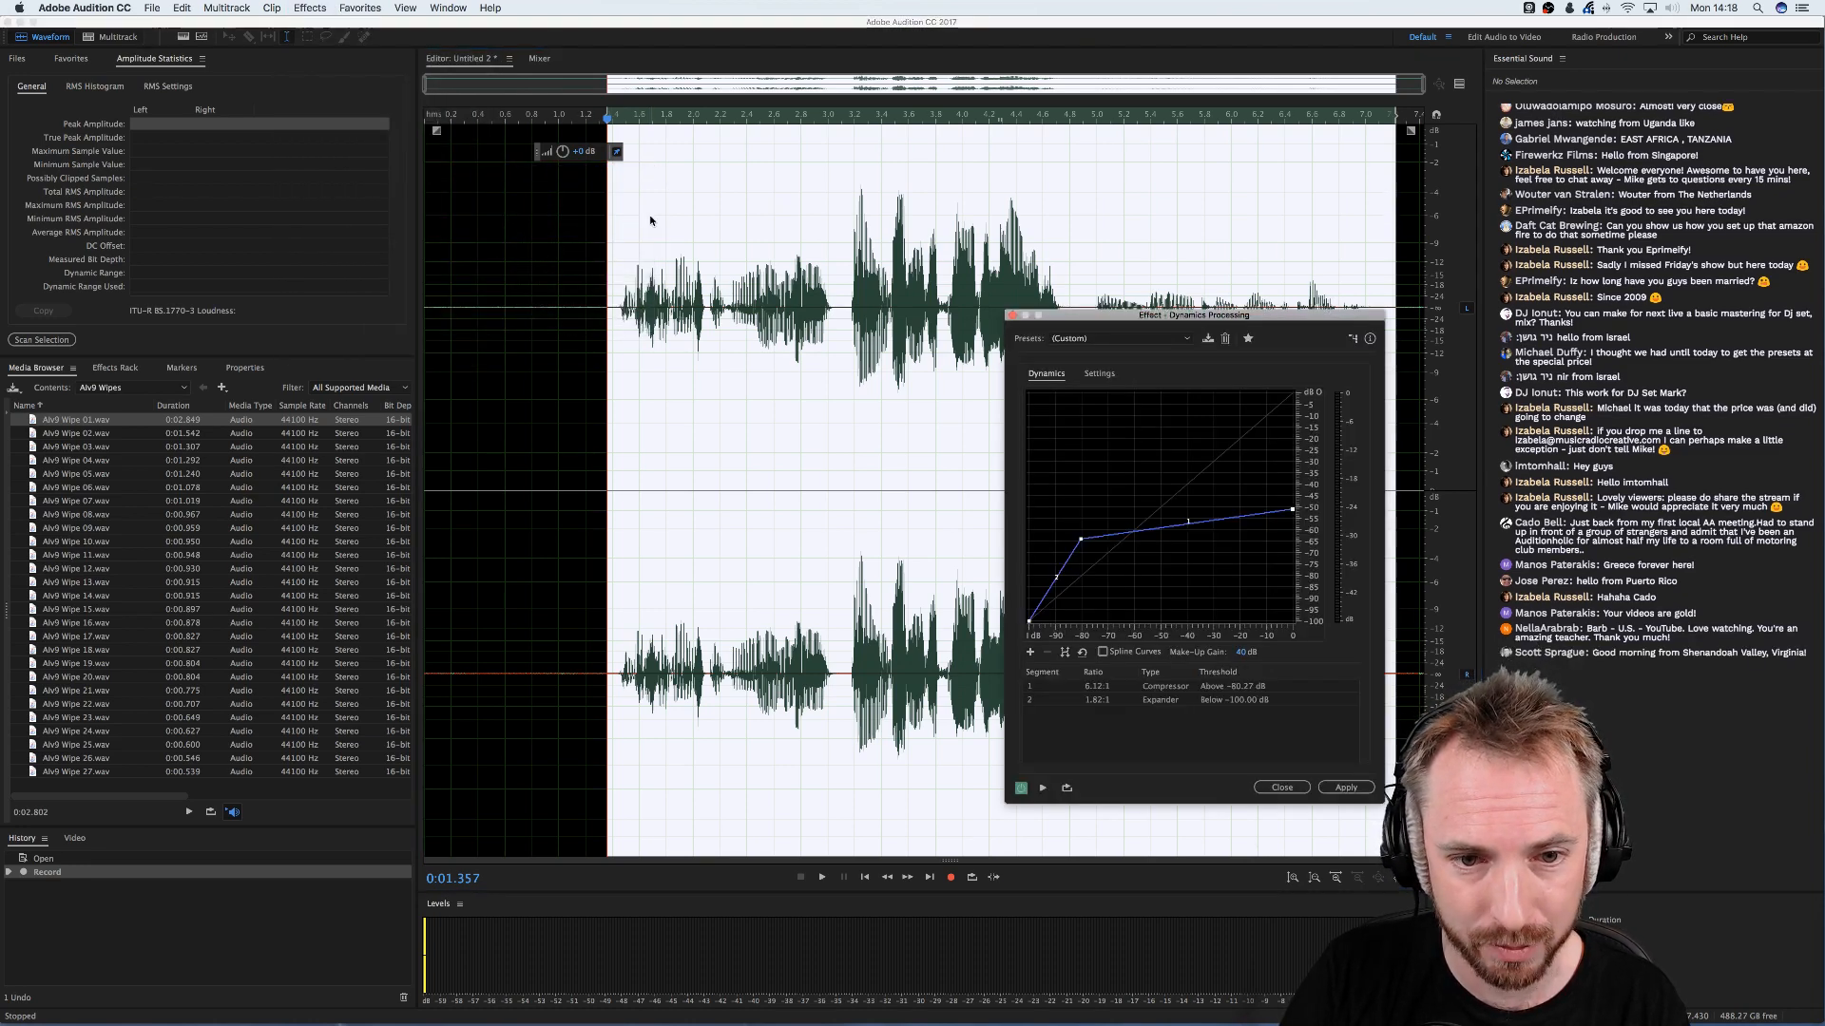
- Load the (Default) dynamics preset, move the dialog aside, and show the preview editor for the speech
click(1114, 339)
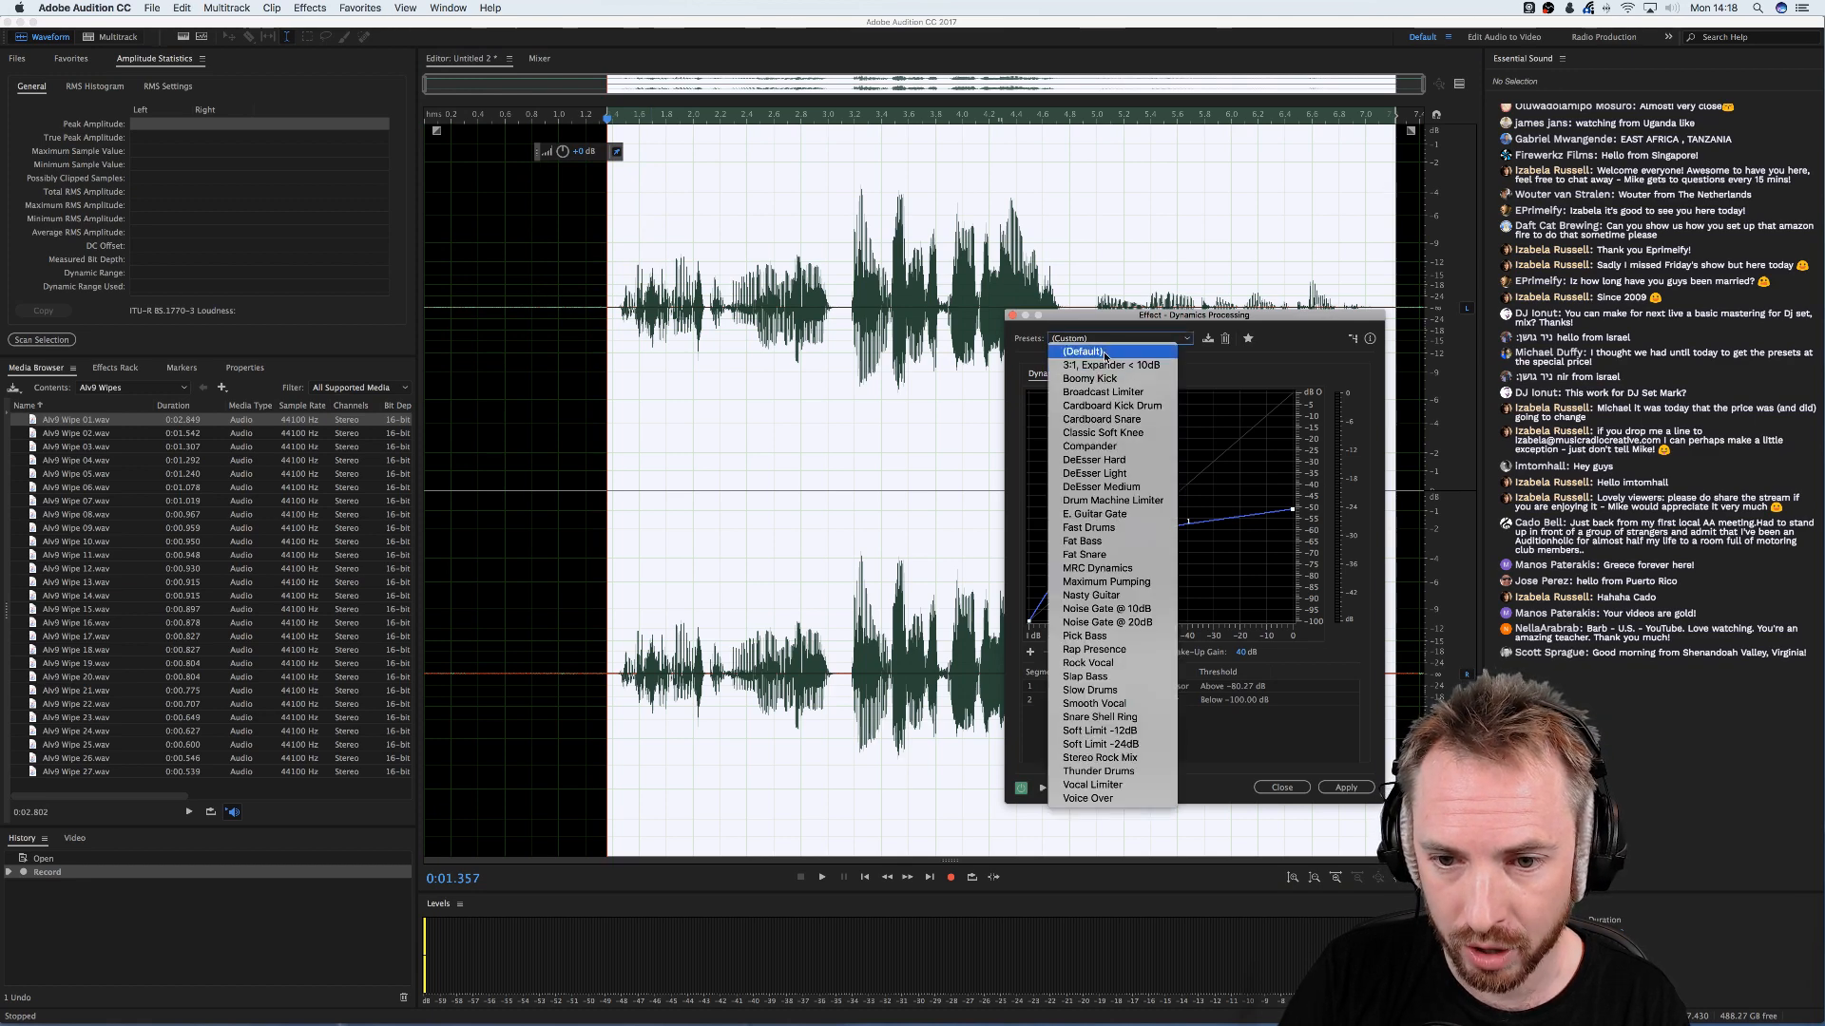
click(1103, 352)
drag(1180, 320, 1355, 213)
click(1458, 86)
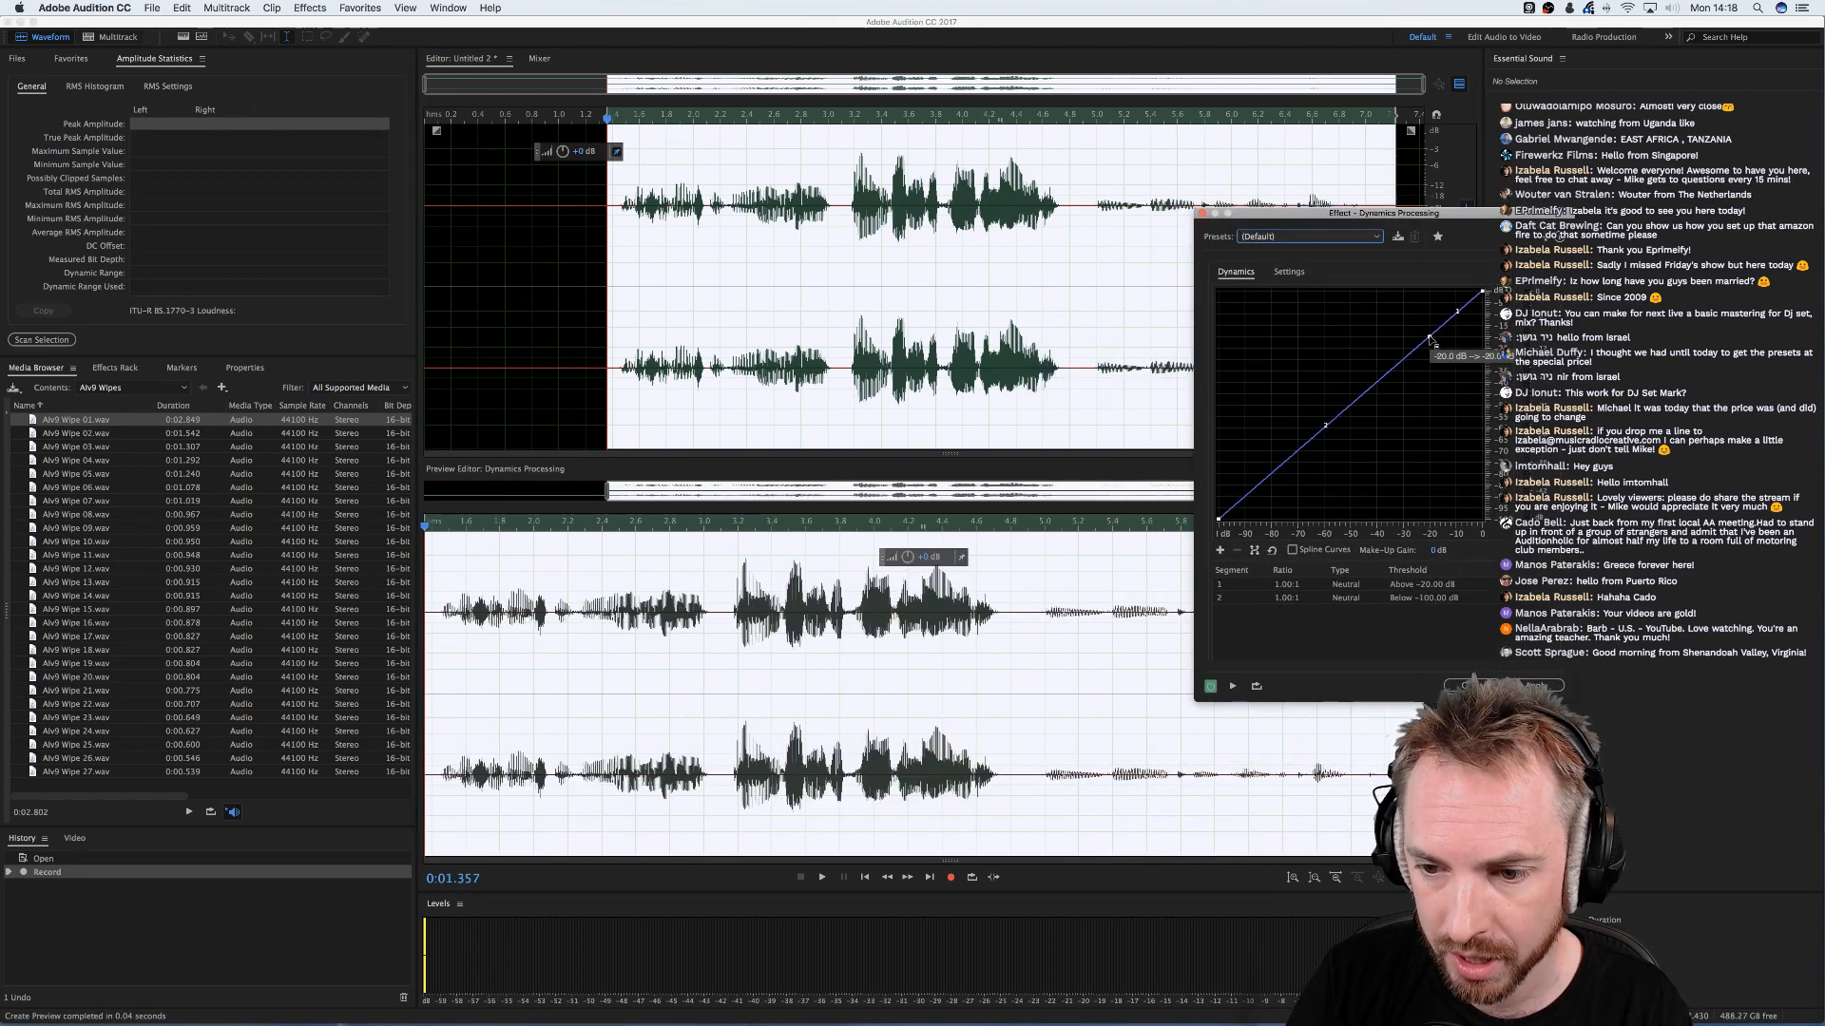
- Compress the speech at 1.97:1 and 4.86:1 above -19.73 dB, and lower the curve's threshold to -30.27 dB and on to -41.08 dB
drag(1430, 339, 1482, 309)
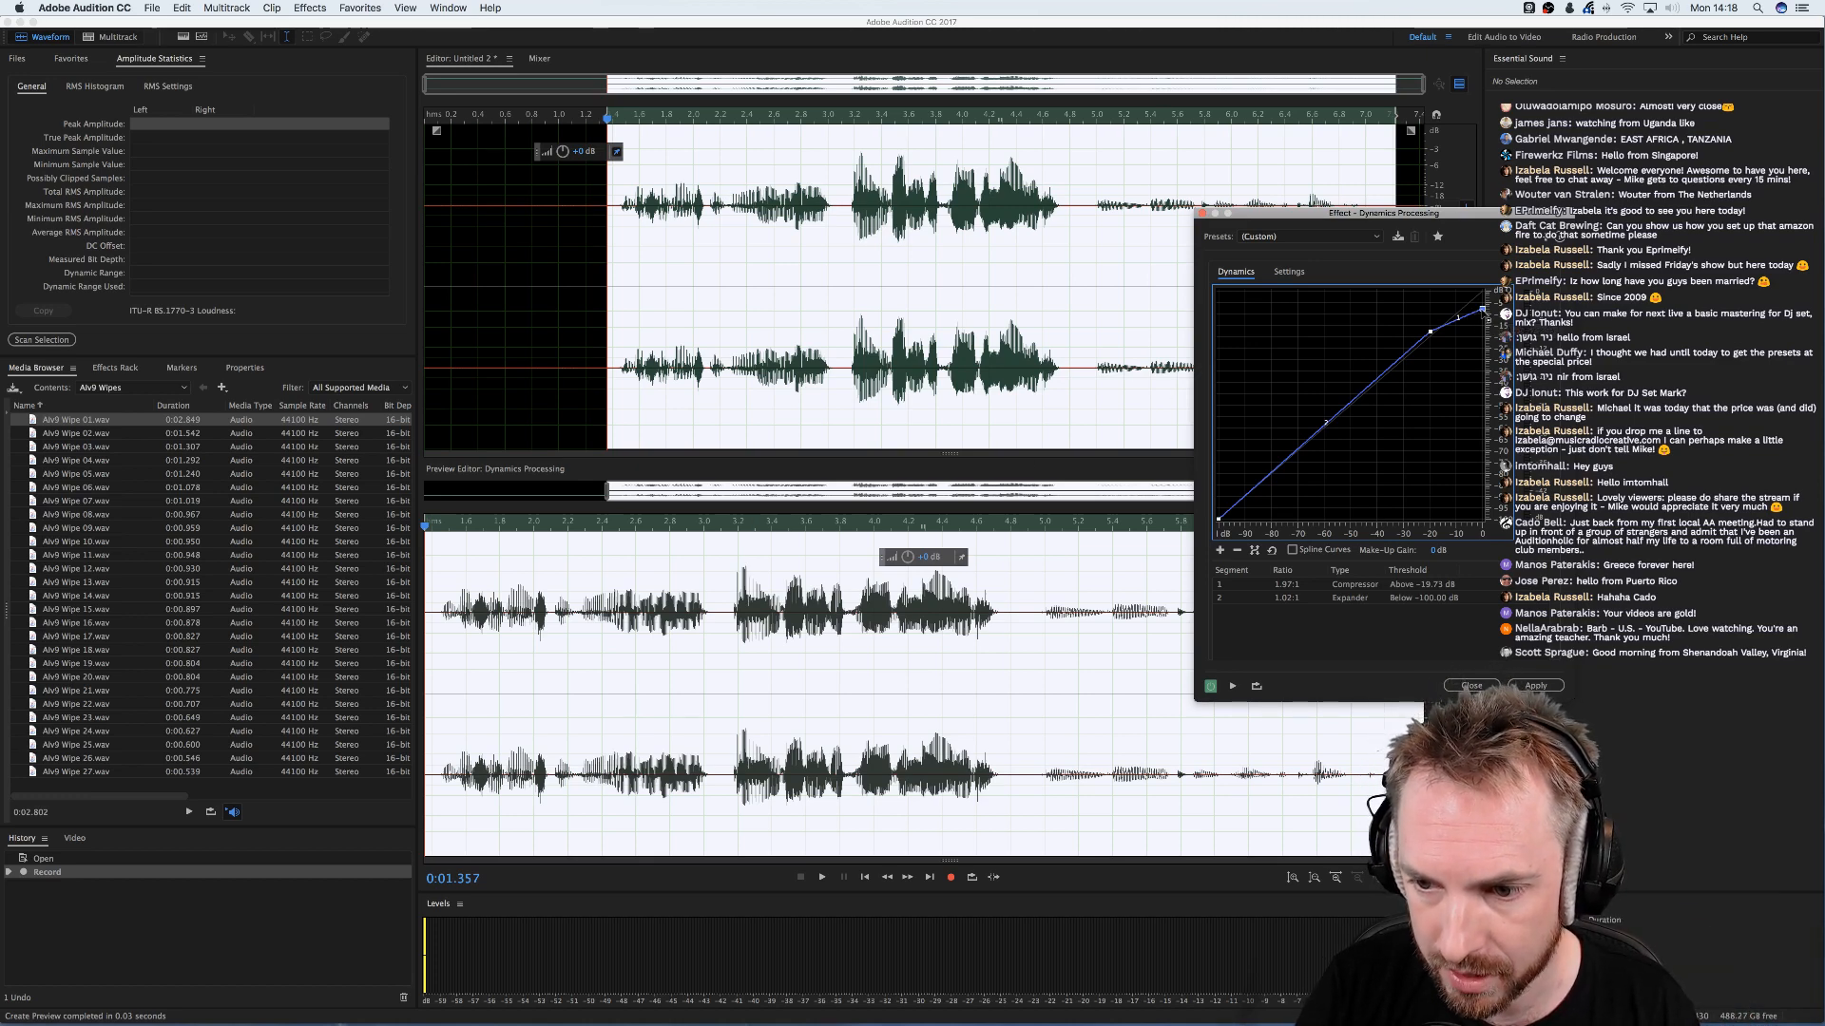
drag(1482, 313, 1482, 323)
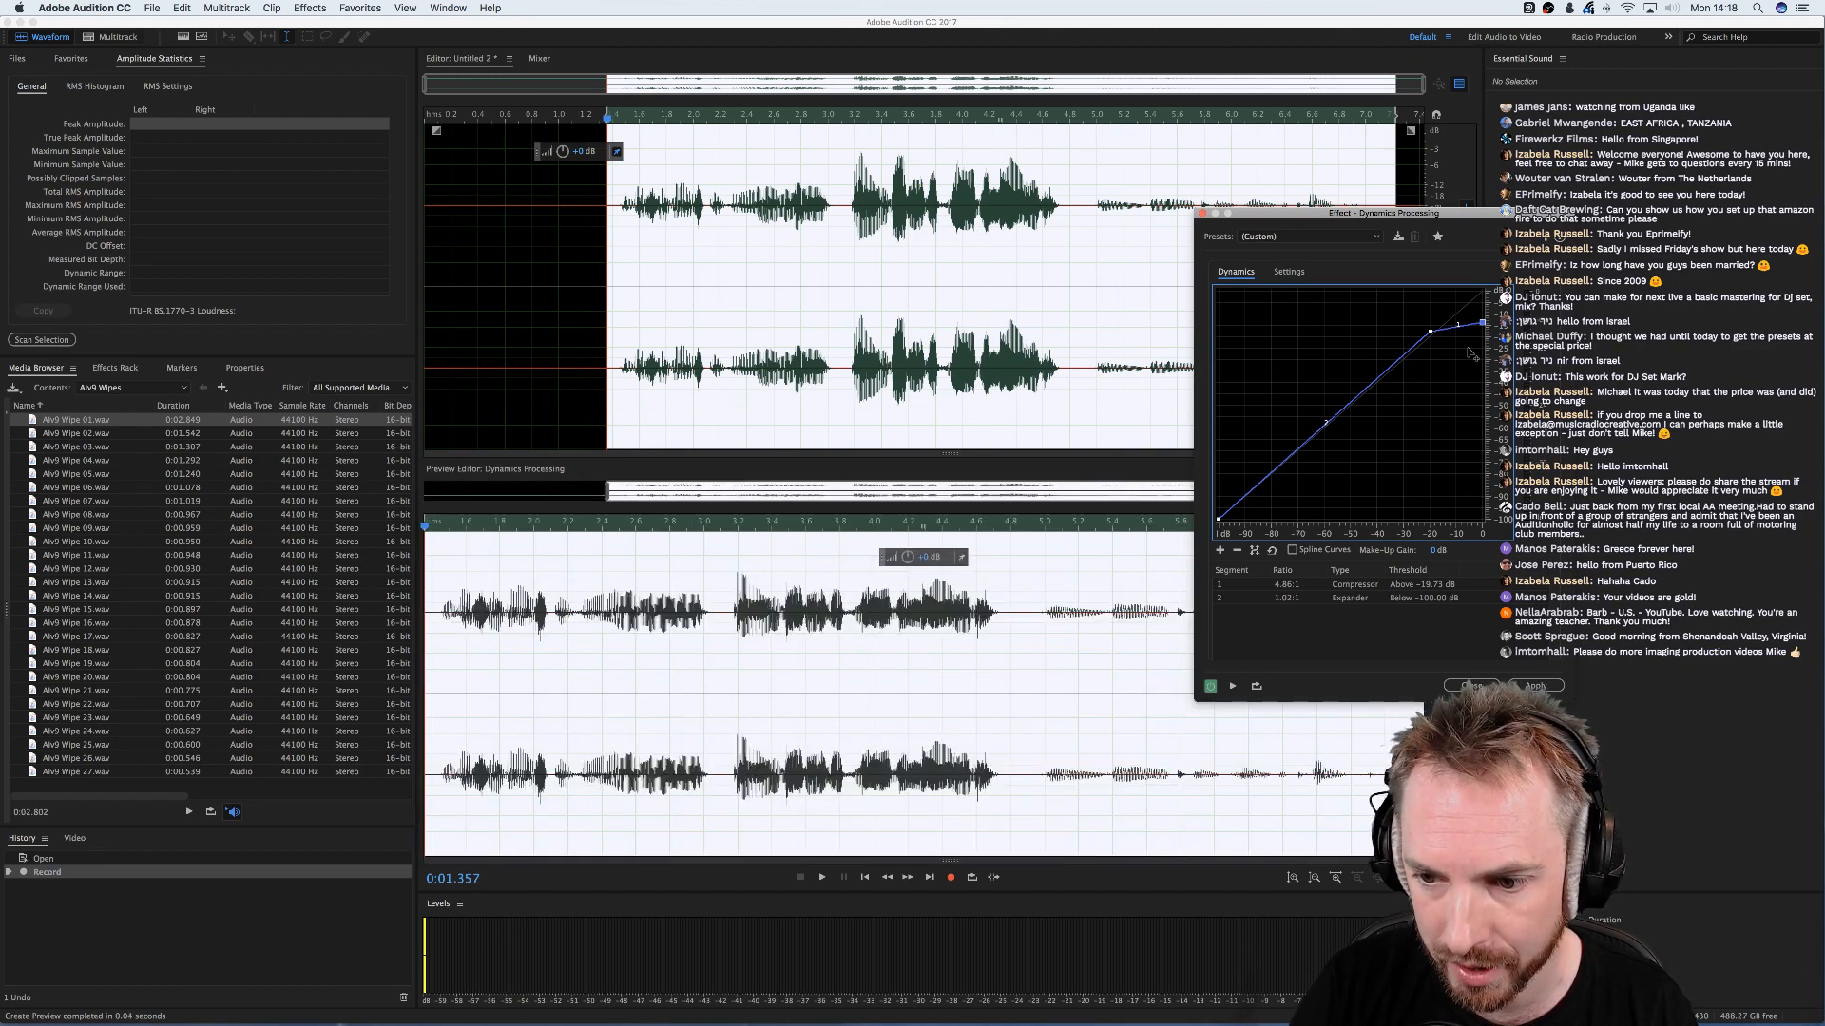
drag(1430, 336, 1408, 348)
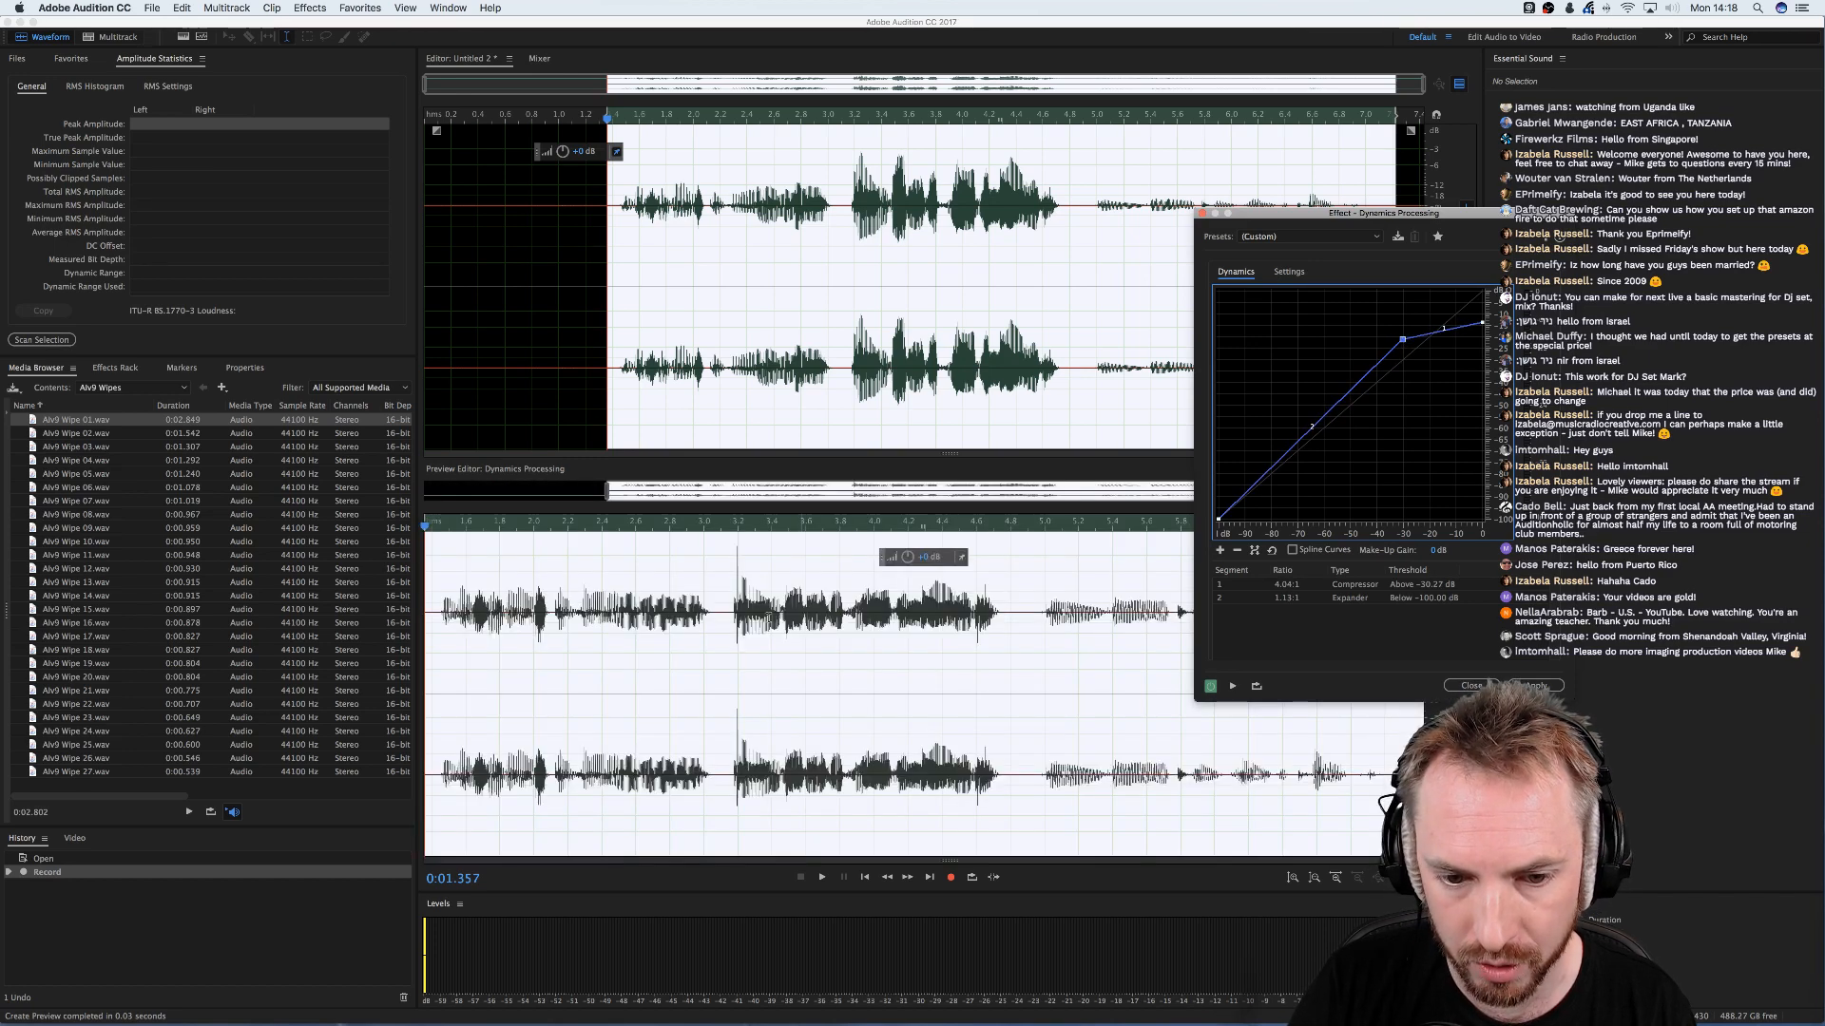
drag(1403, 346, 1379, 350)
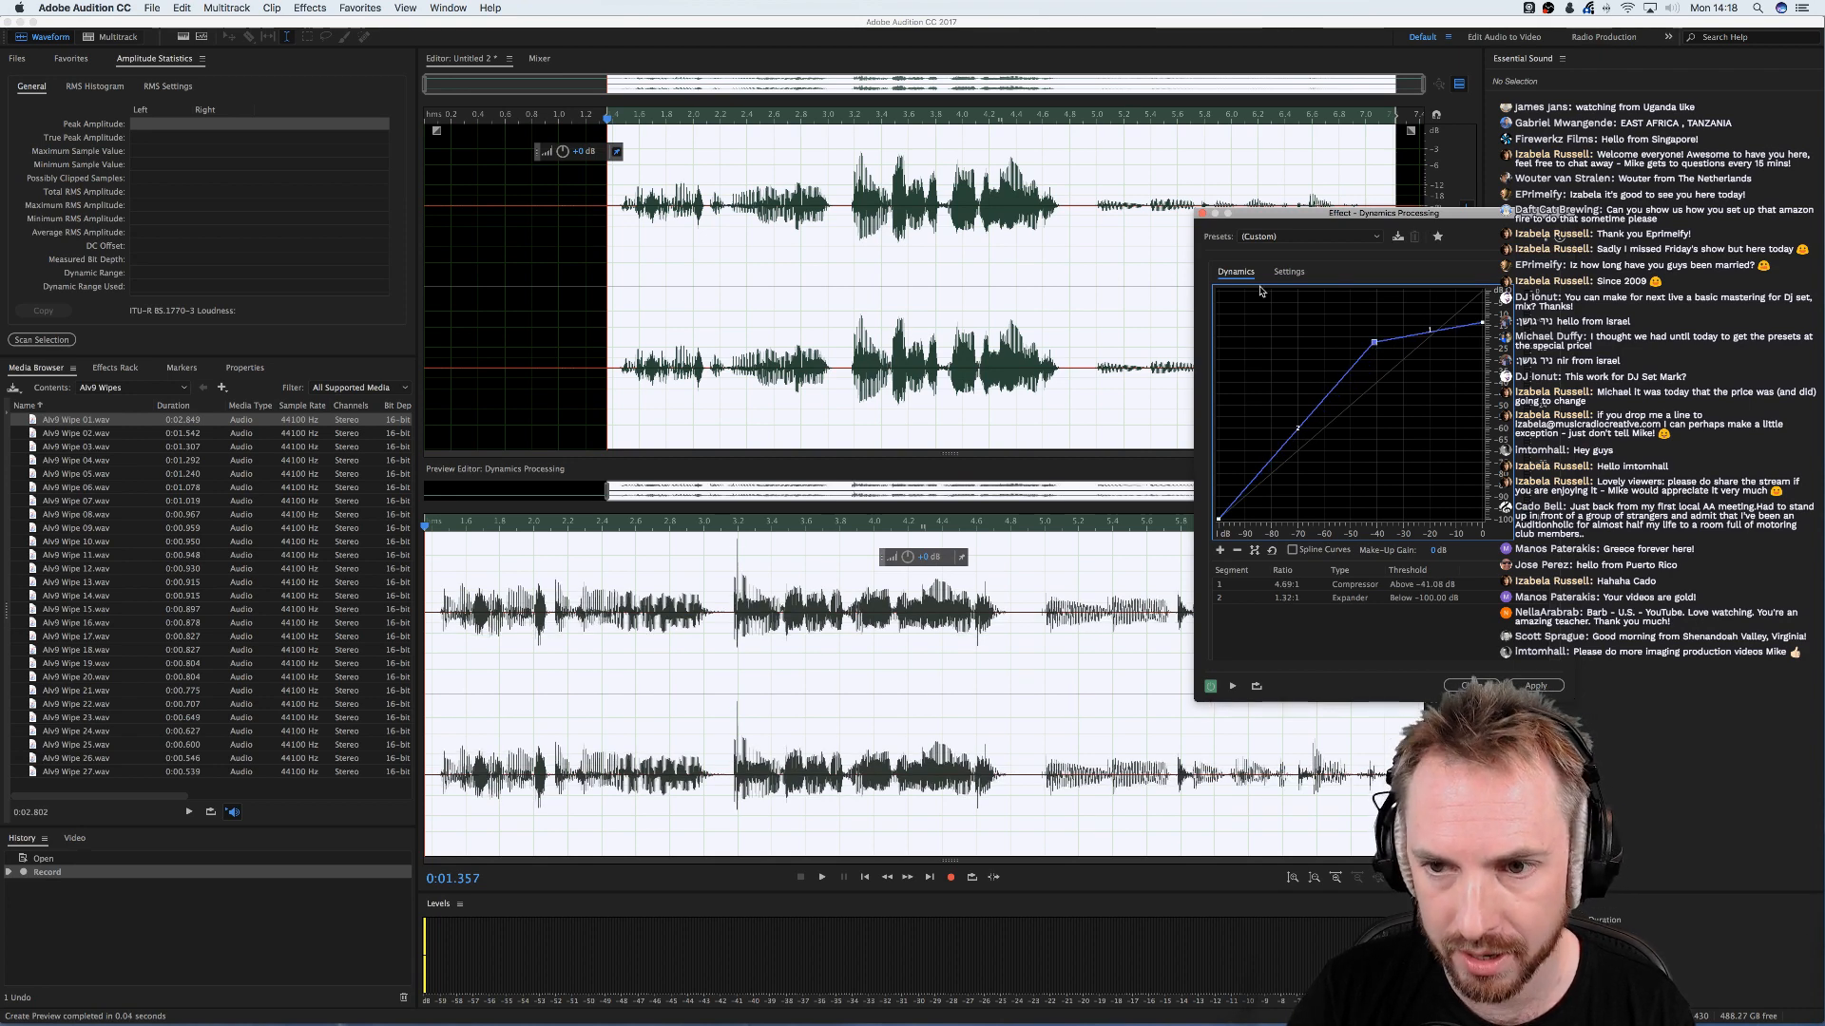
drag(1238, 214, 1419, 241)
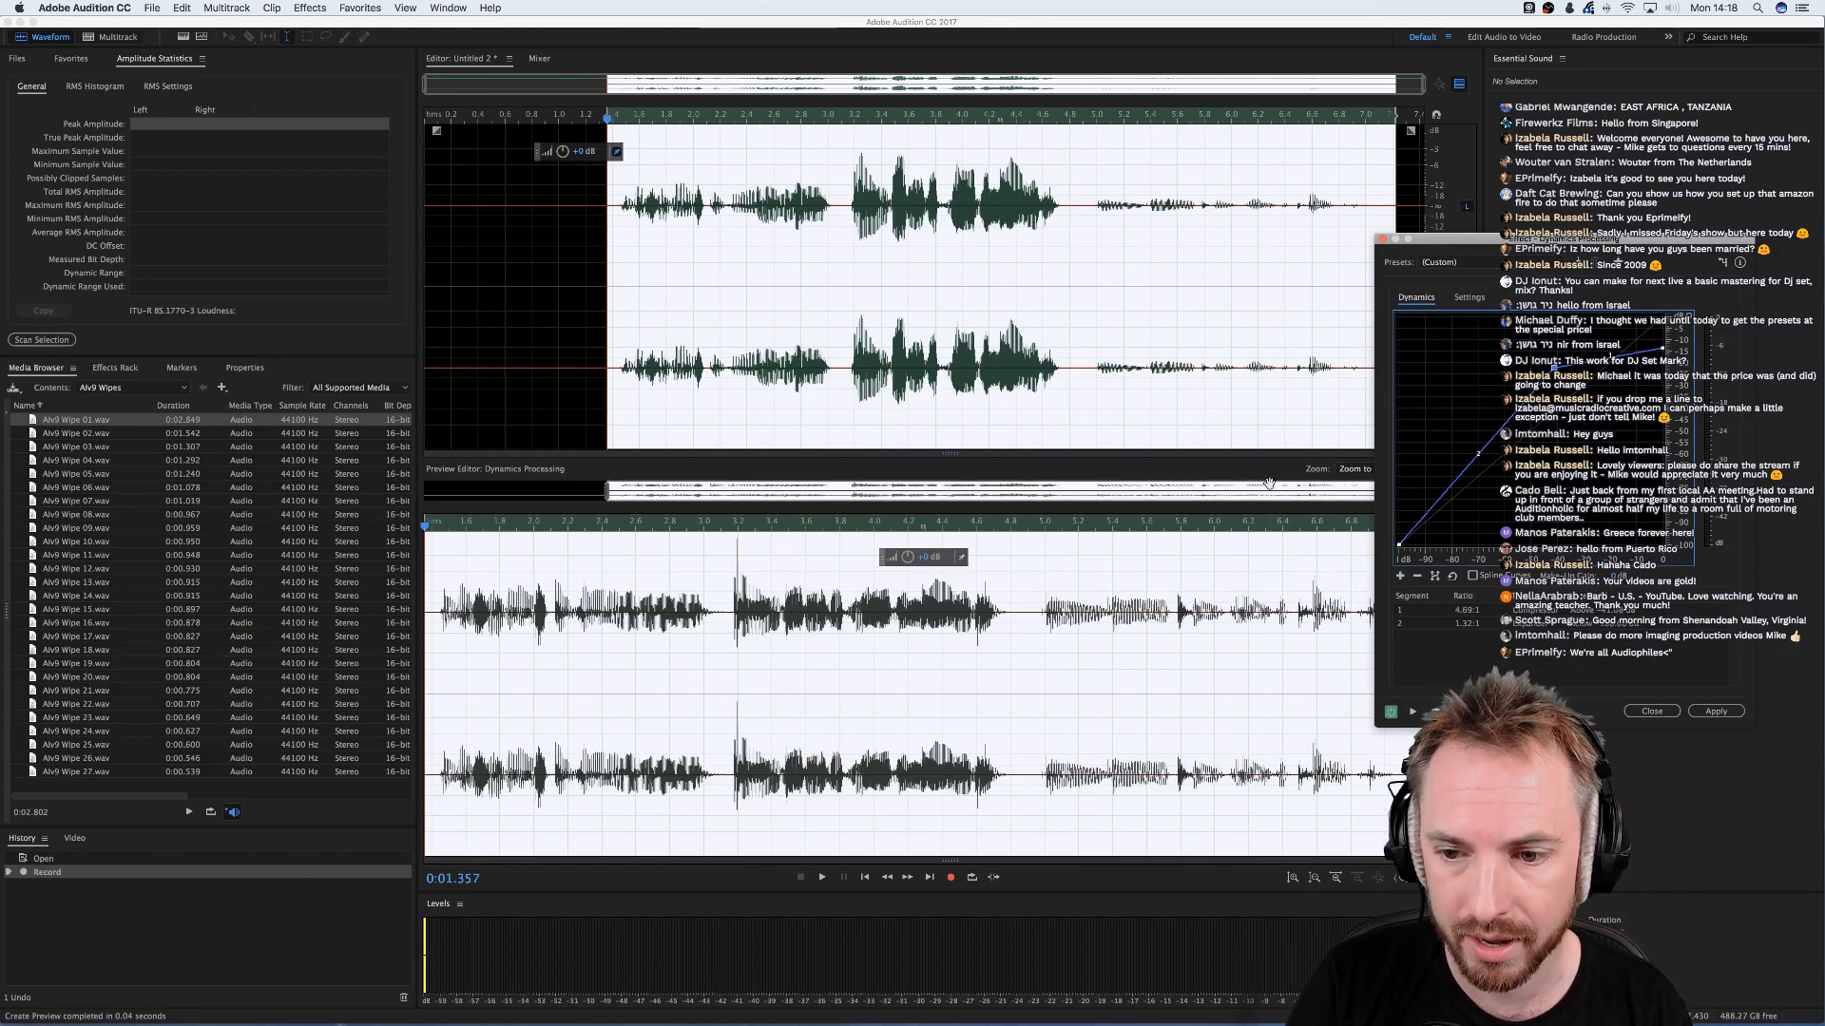
- Set the preview editor's zoom to Mirrored and play the speech with the compression on and bypassed
click(1353, 469)
click(1369, 495)
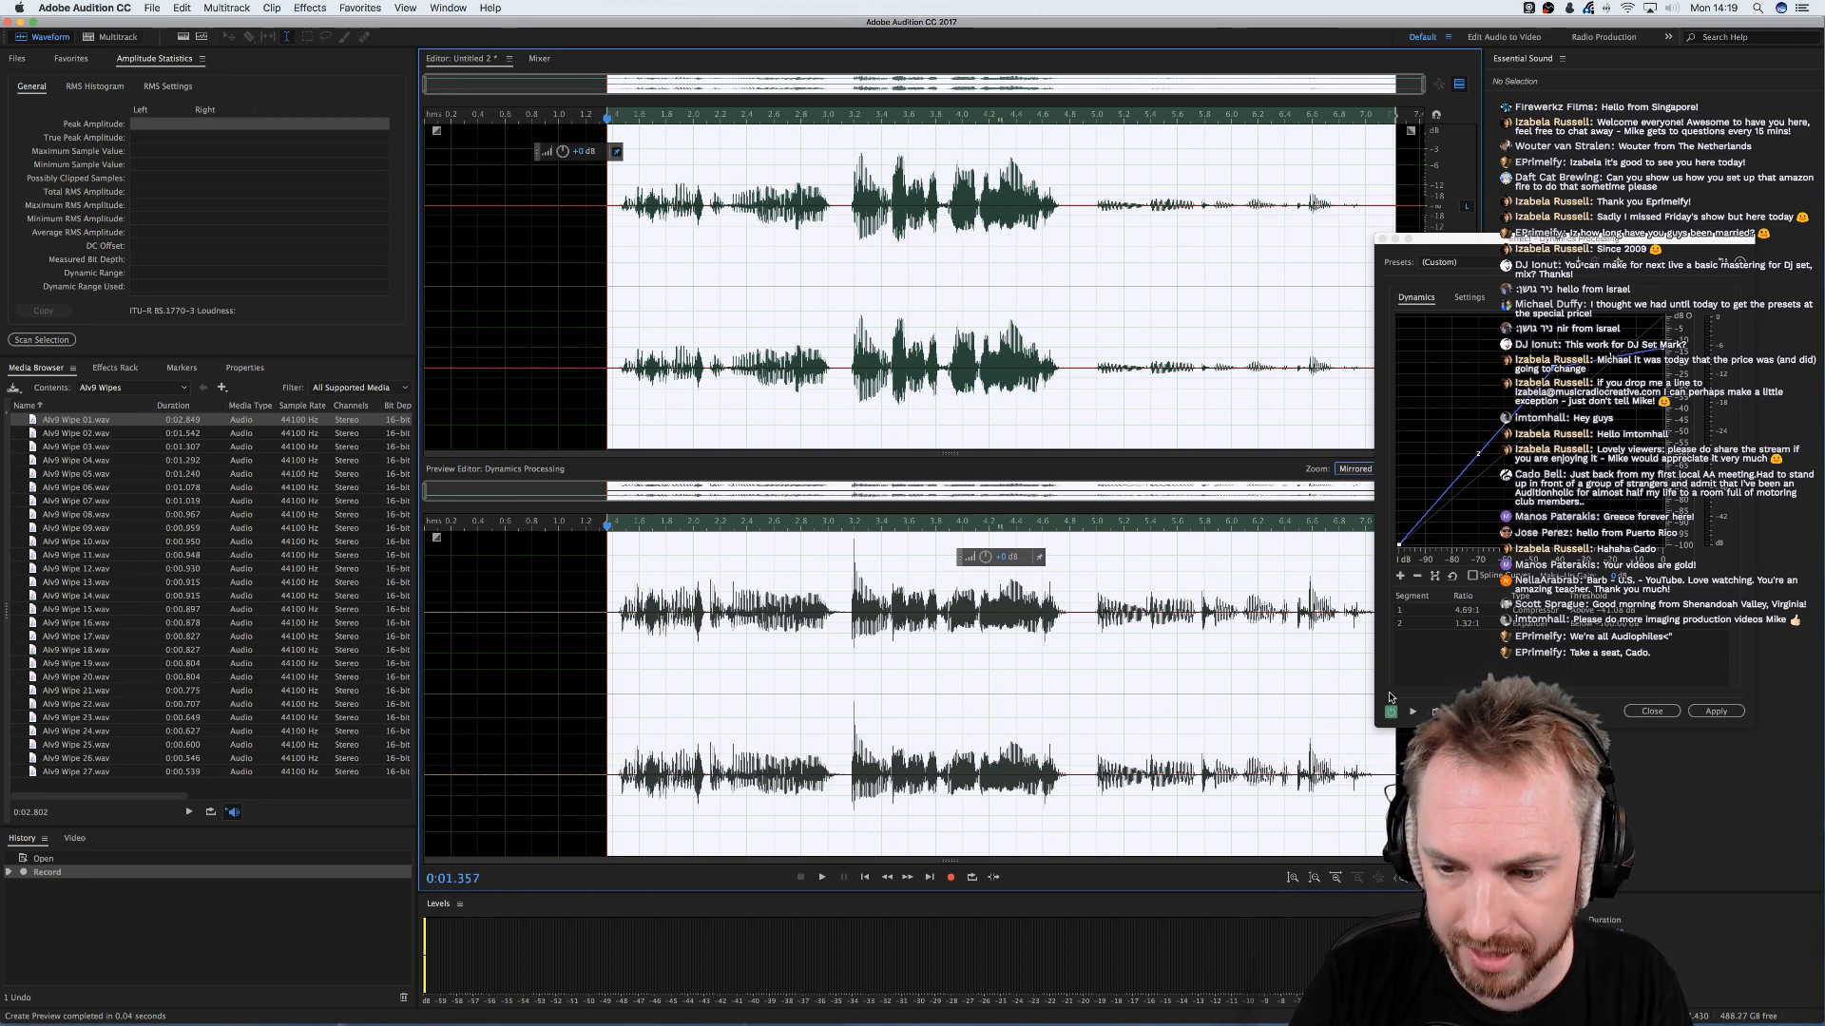
key(space)
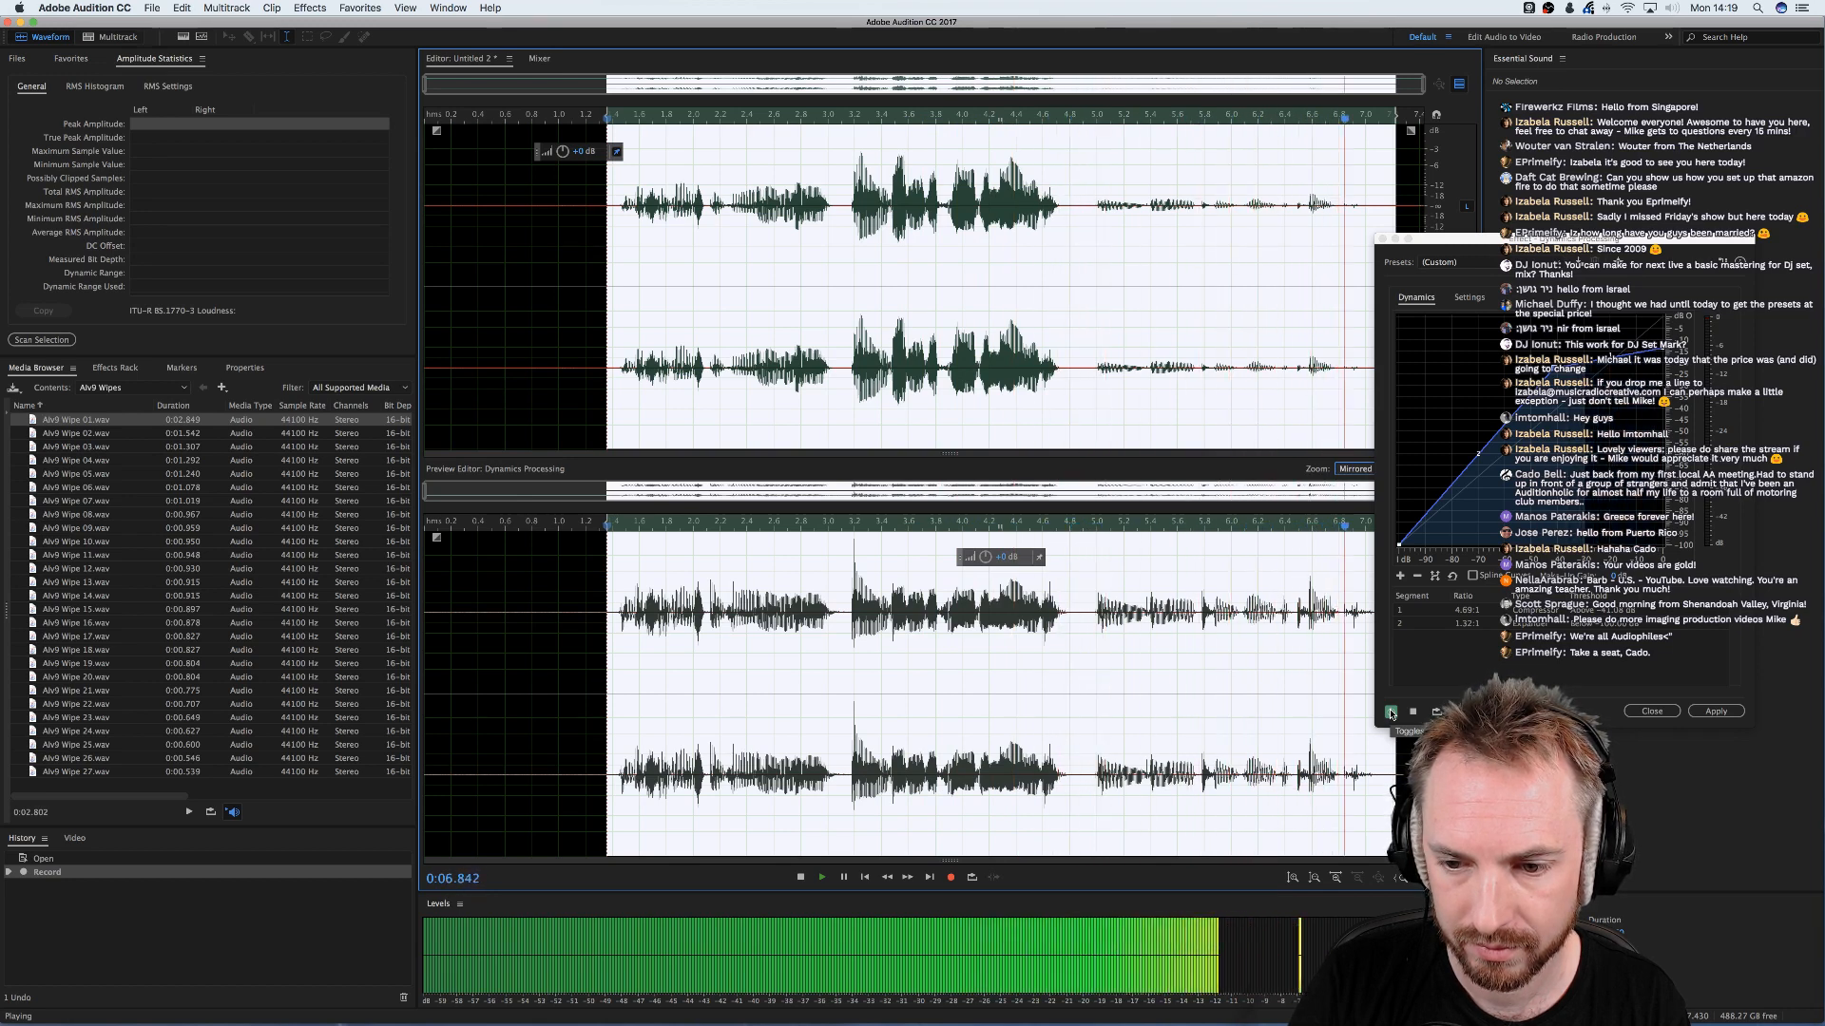
click(1390, 713)
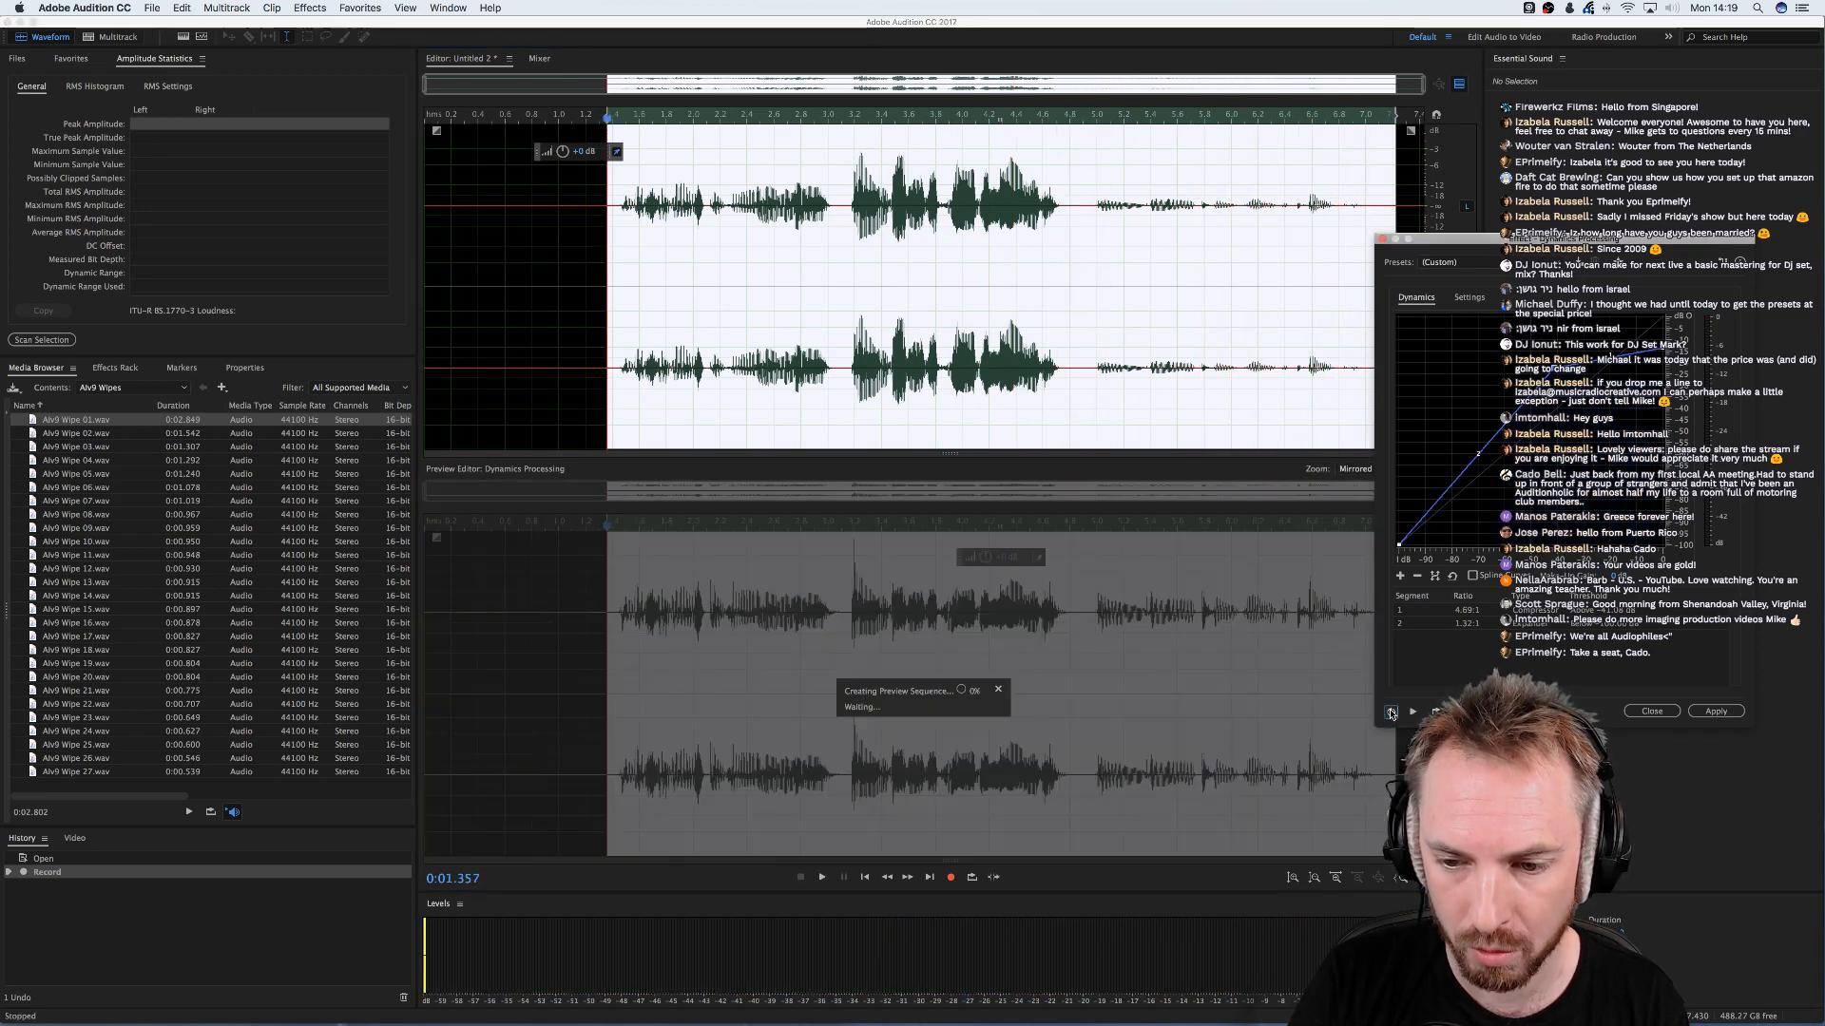
key(space)
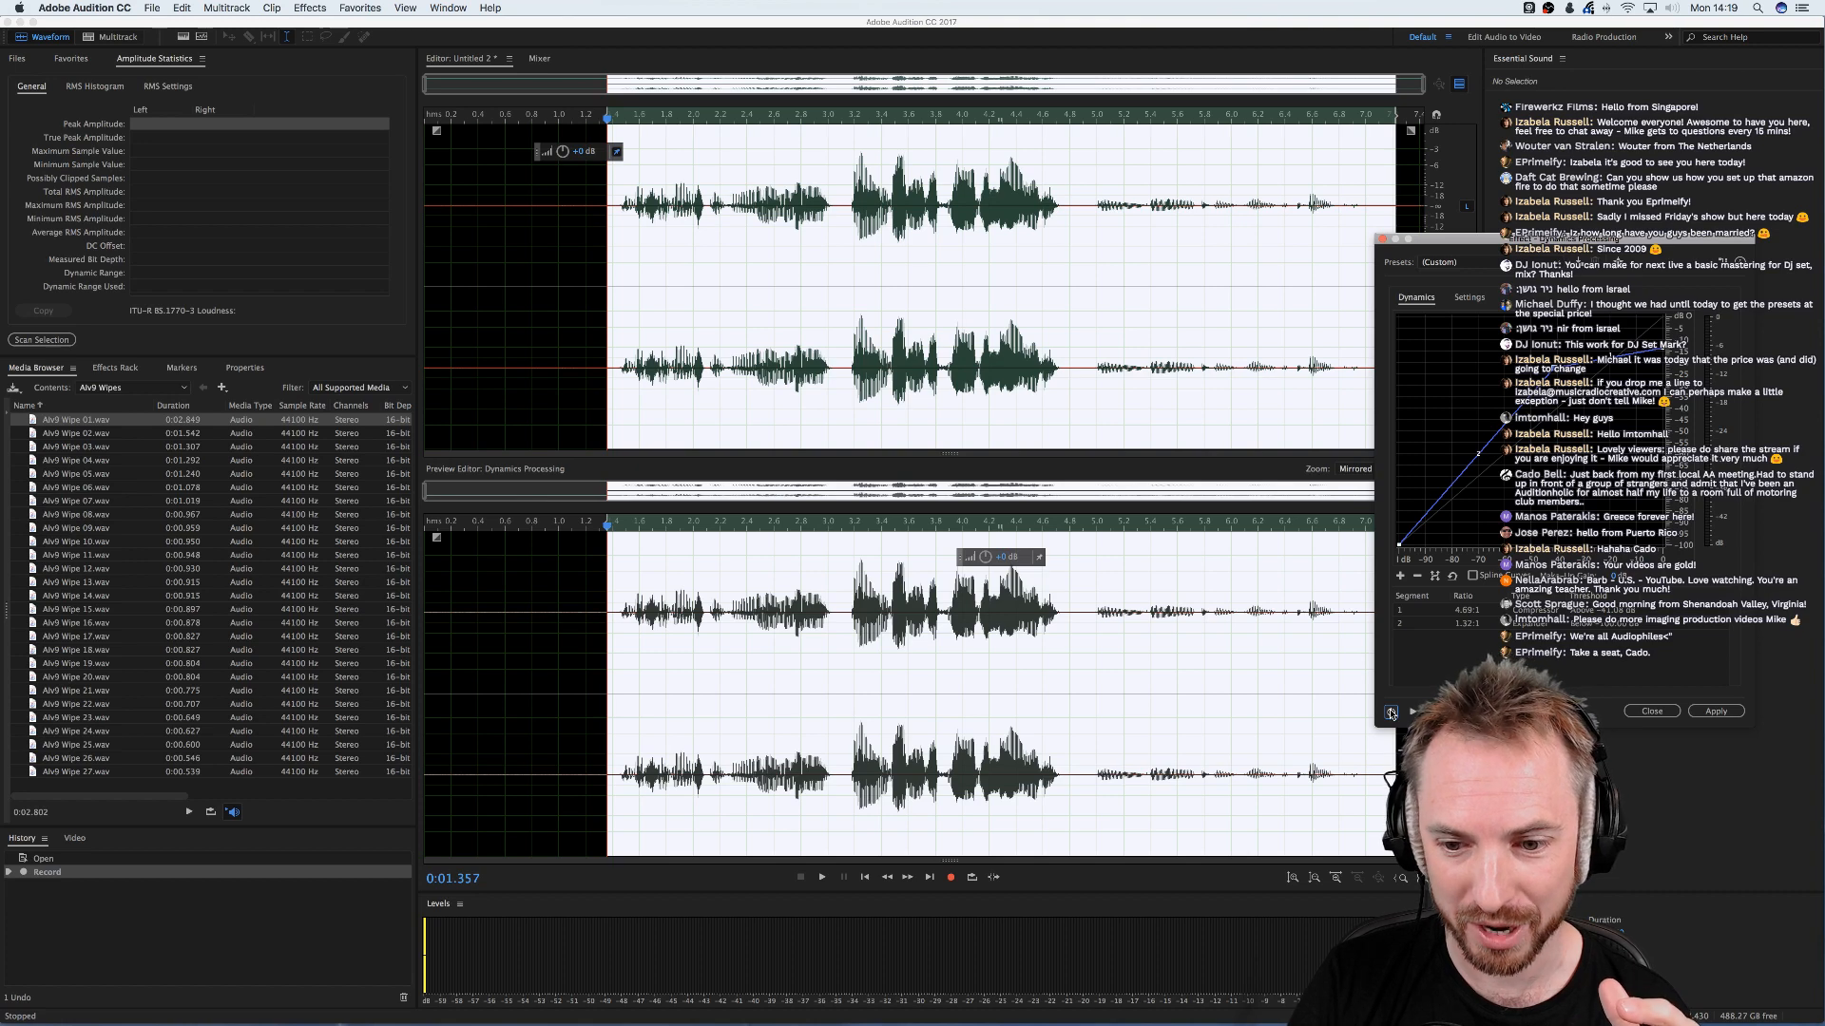
click(1391, 712)
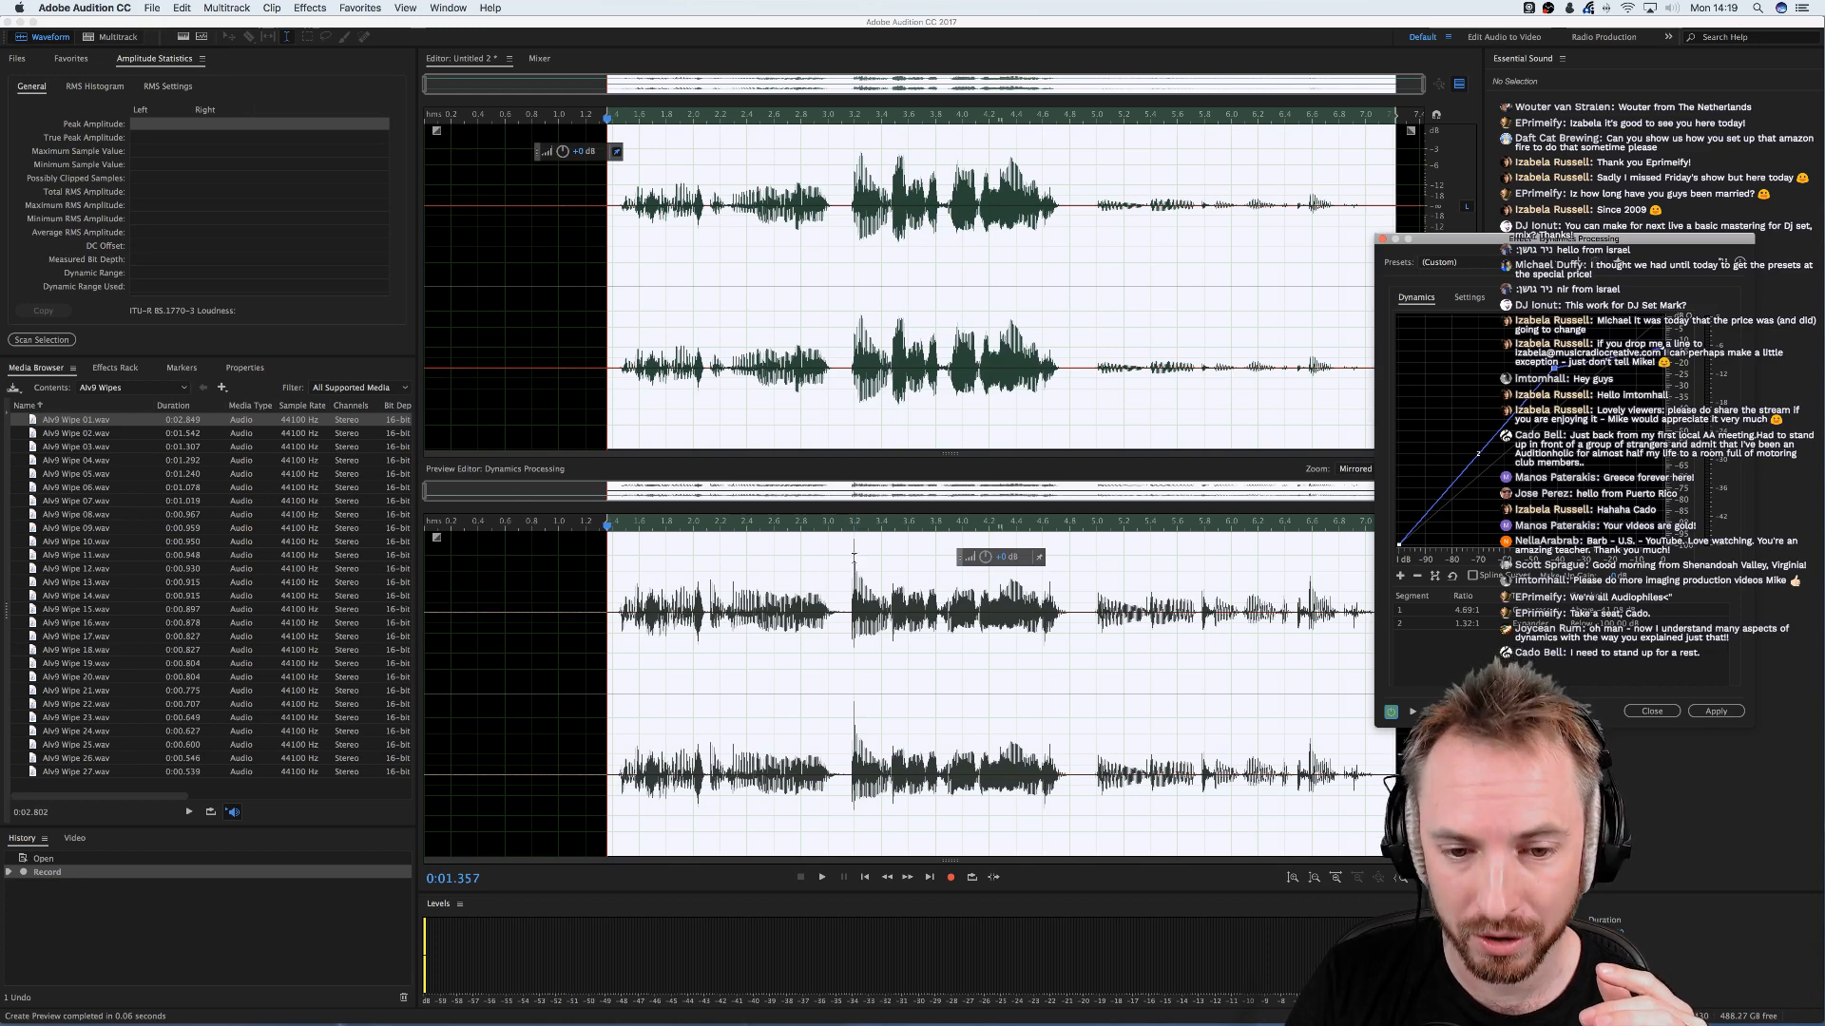
- Examine the sharp peak at about 3.2 s in the original and compressed waveforms, with the Dynamics Processing dialog placed beside it
click(1468, 298)
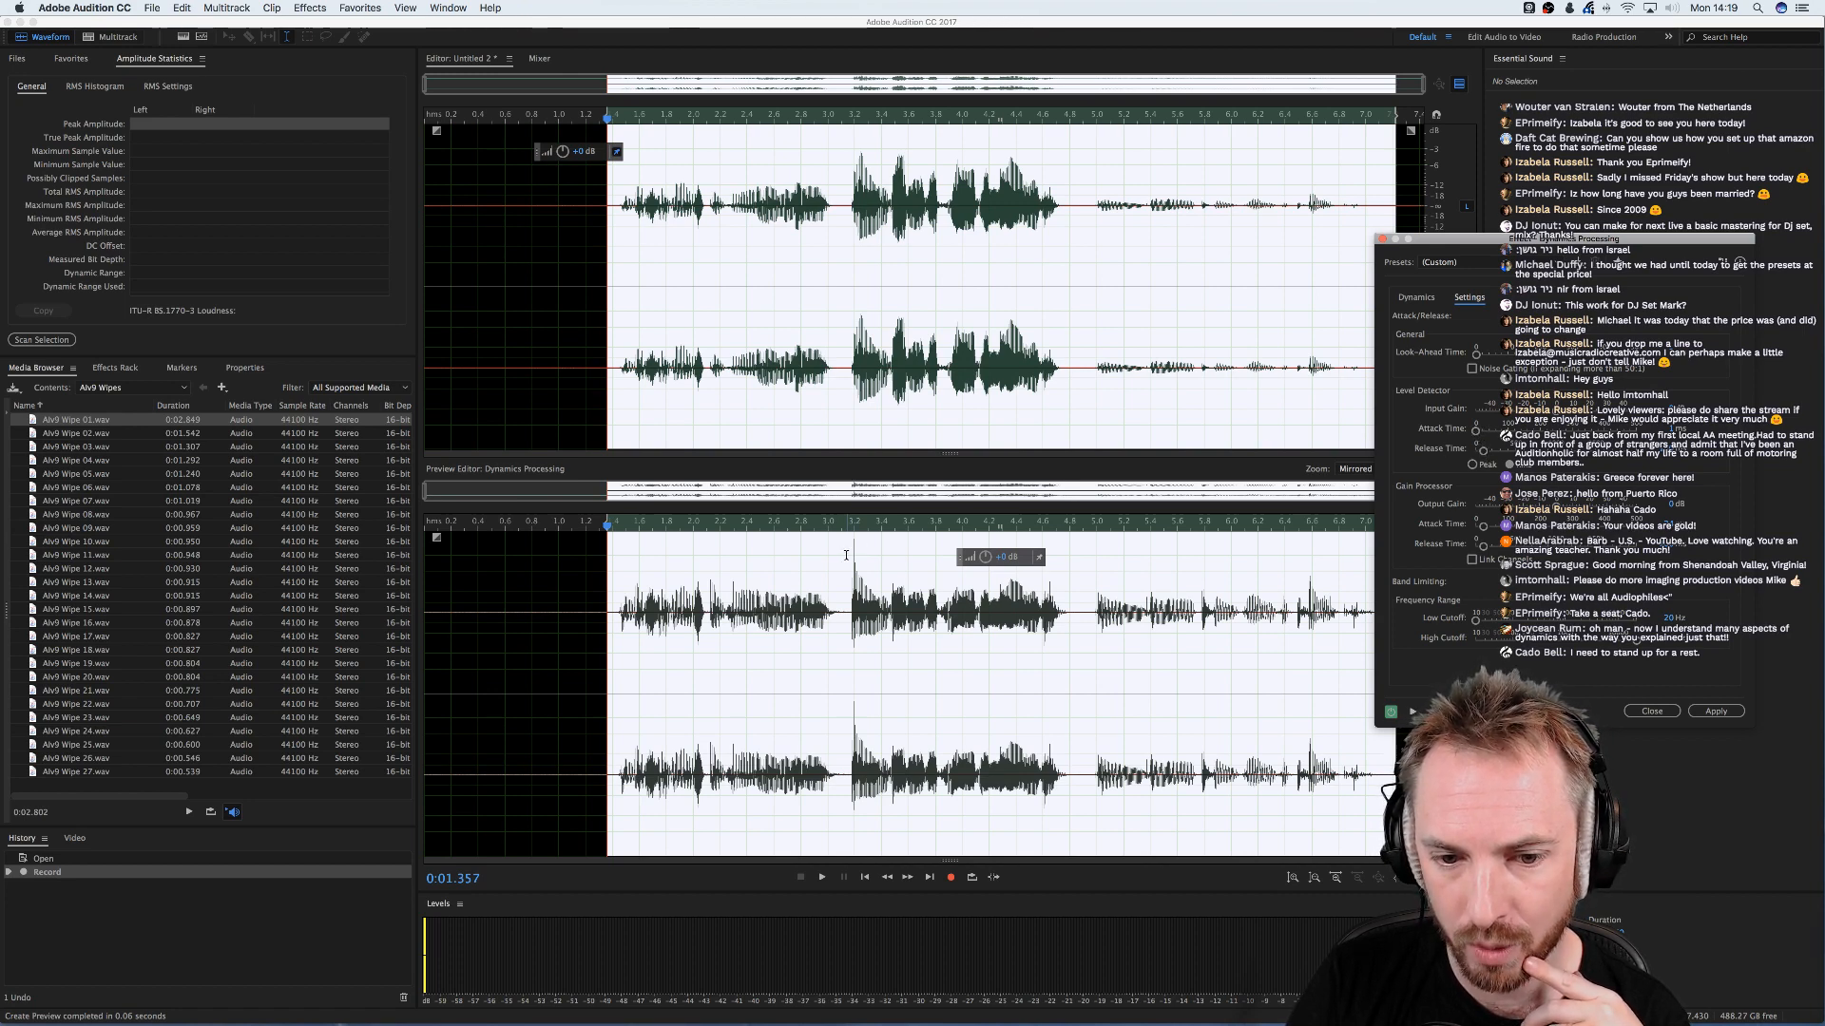
click(1425, 302)
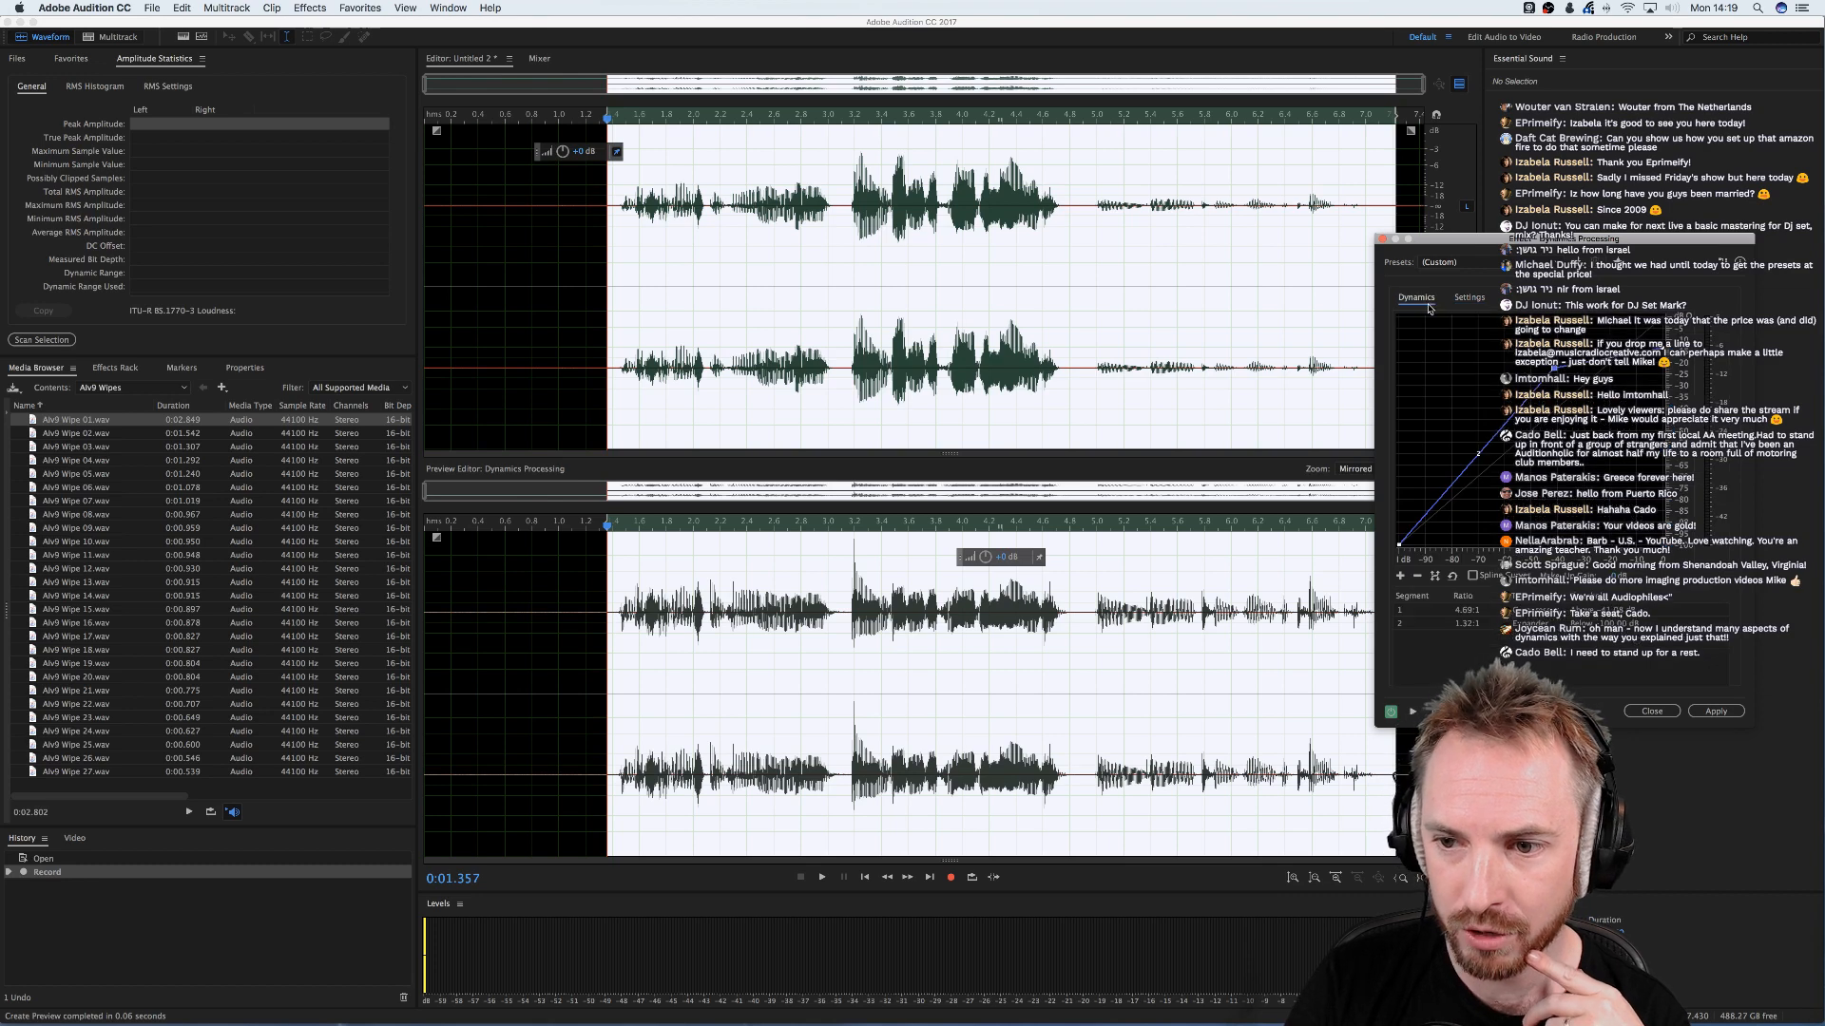
drag(1469, 231, 584, 263)
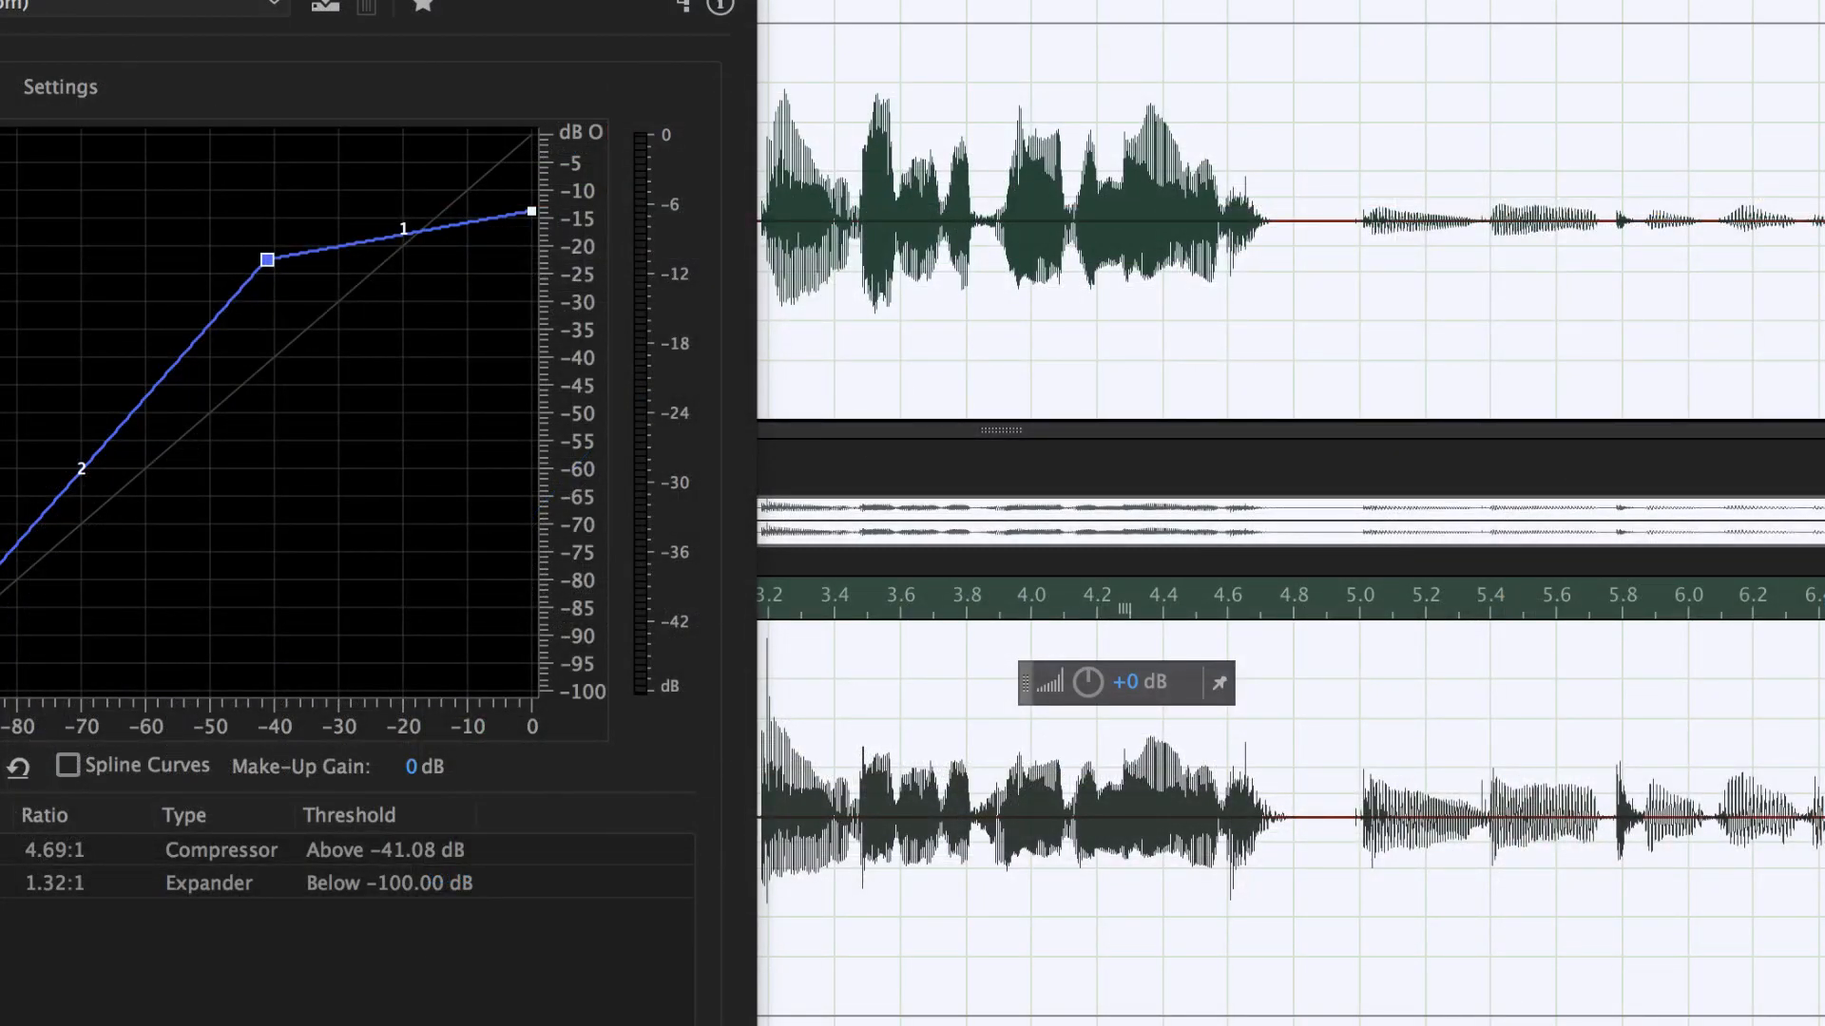
scroll(1290, 817, up, 5)
scroll(1291, 817, down, 1)
scroll(1290, 817, left, 3)
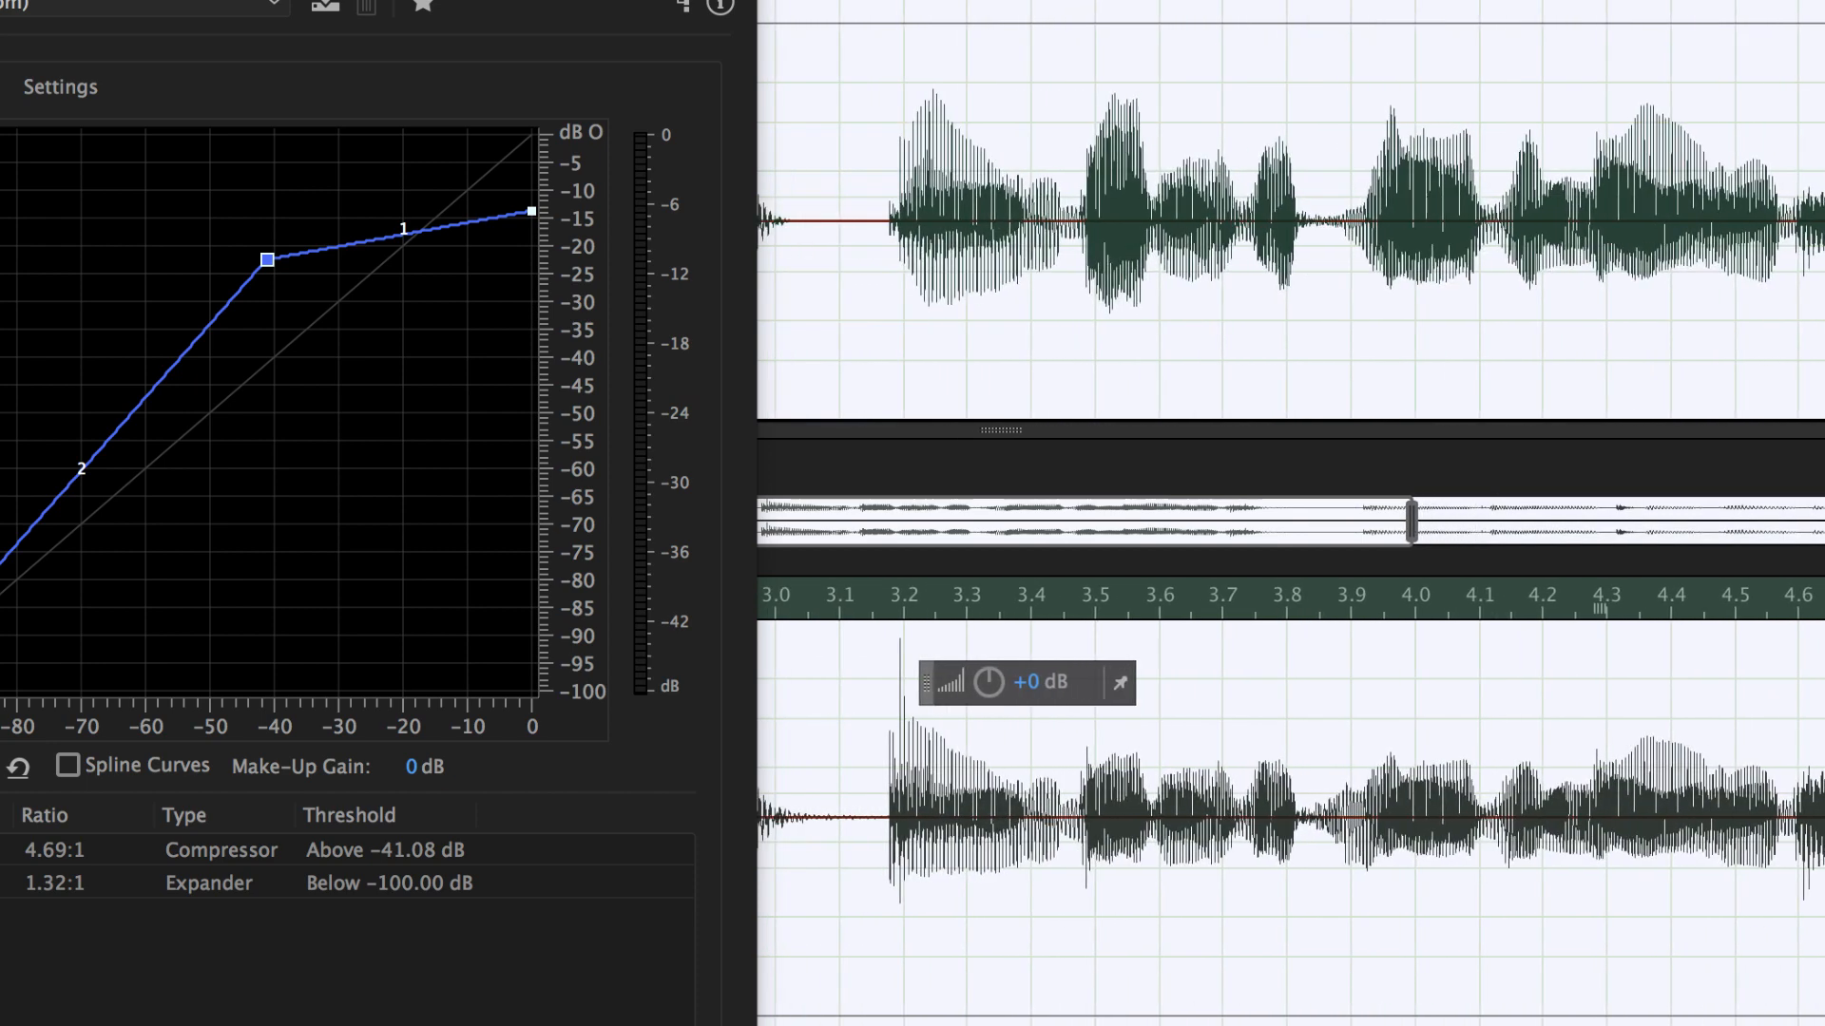
scroll(1291, 817, left, 3)
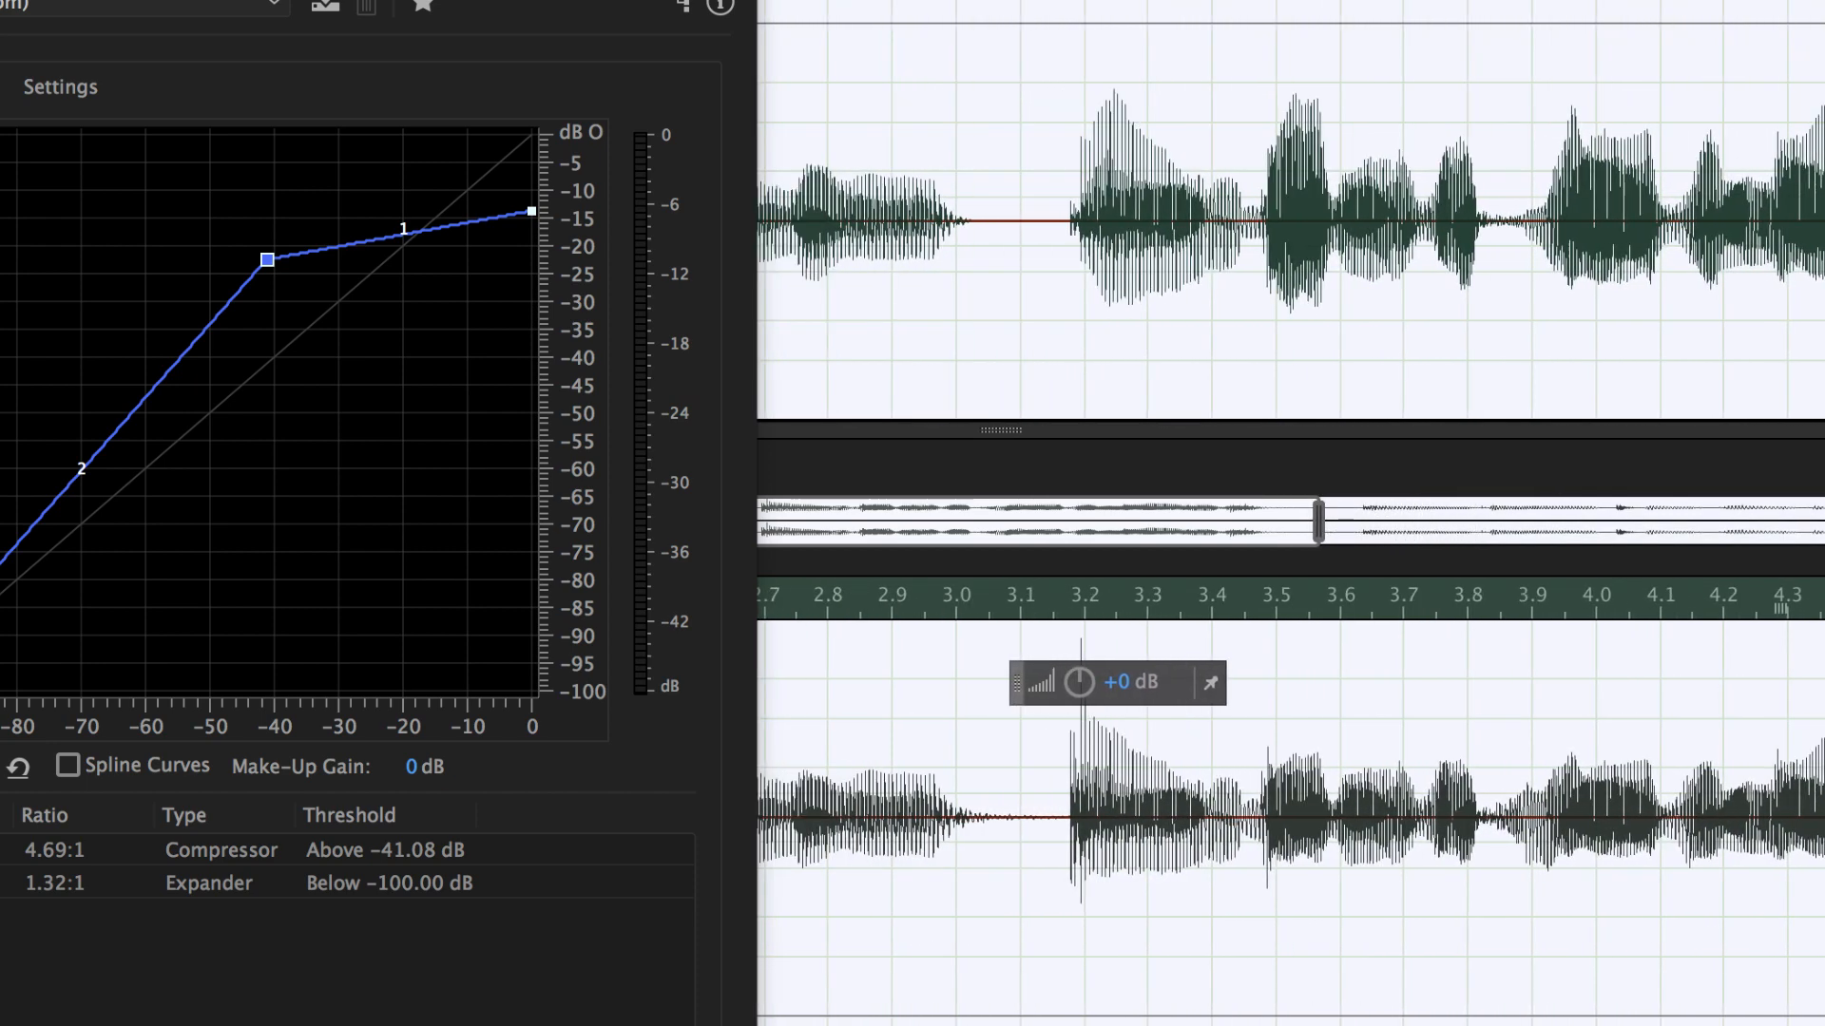
scroll(1290, 817, left, 1)
drag(381, 0, 577, 2)
drag(808, 0, 775, 32)
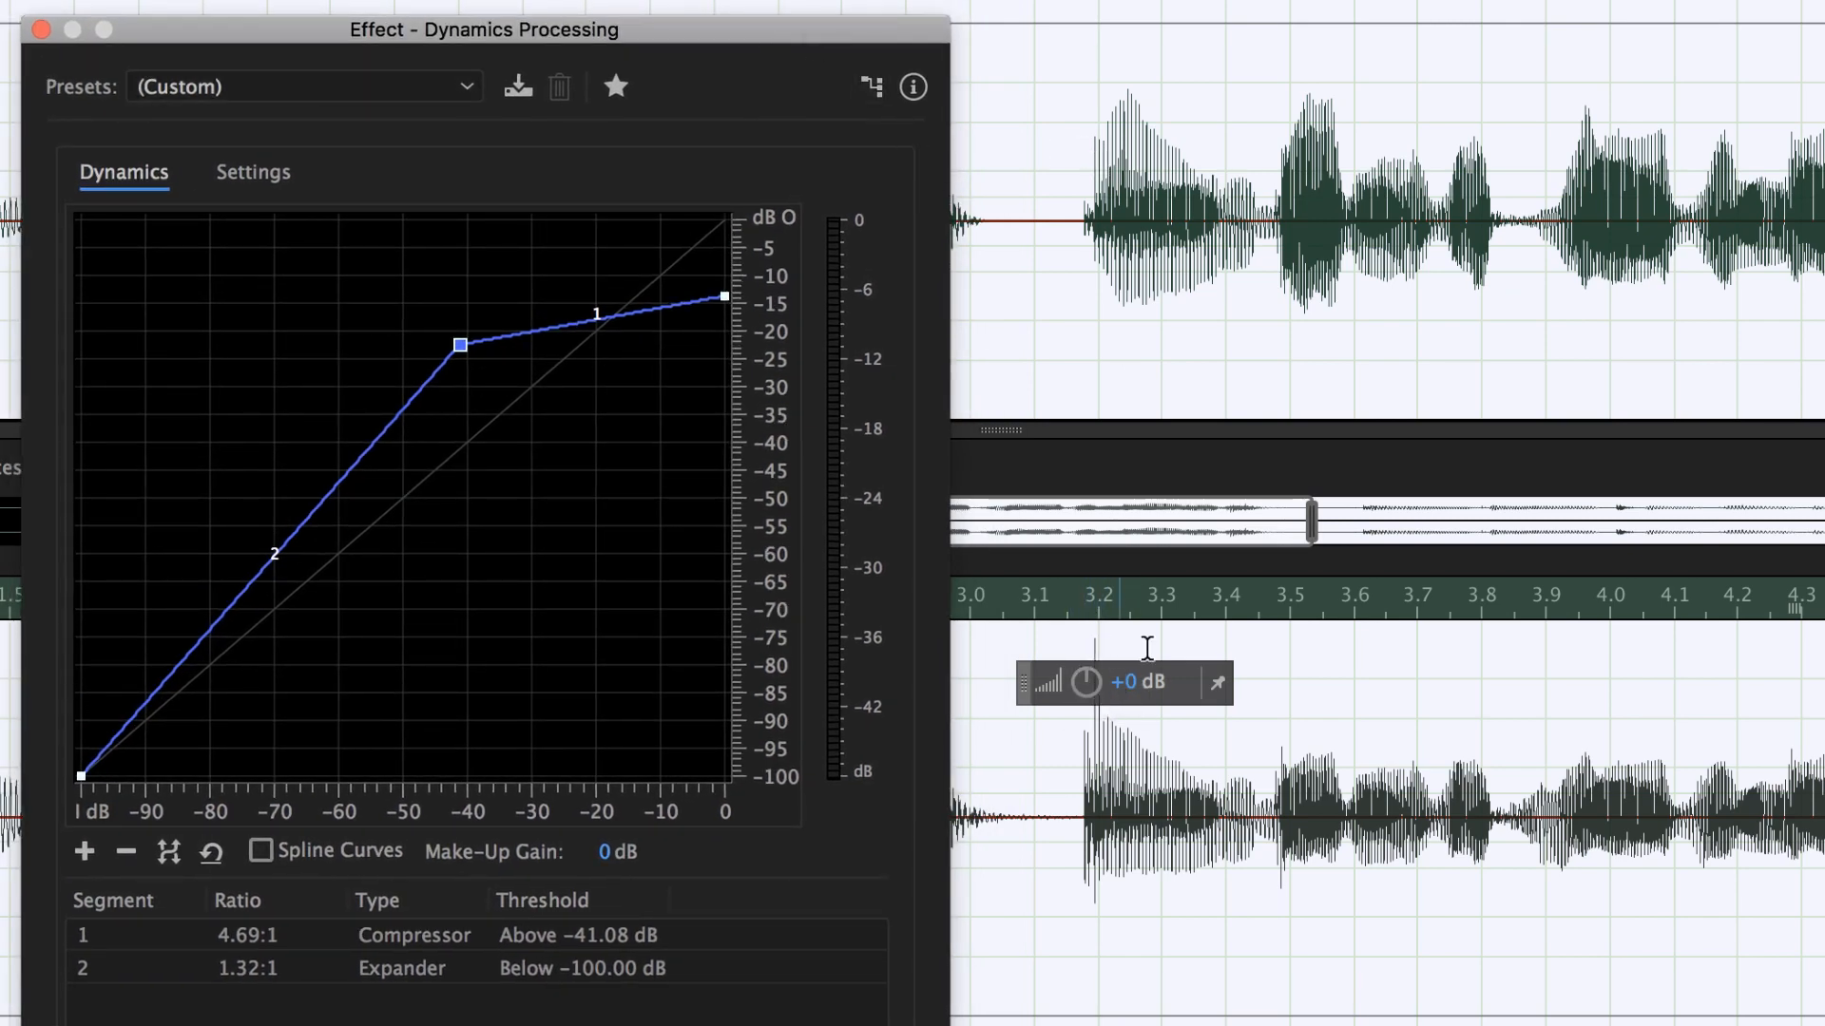
- Try a level detector attack time of 288 ms, bring it down to 0 ms, and set the detector's release time to 90 ms
click(253, 173)
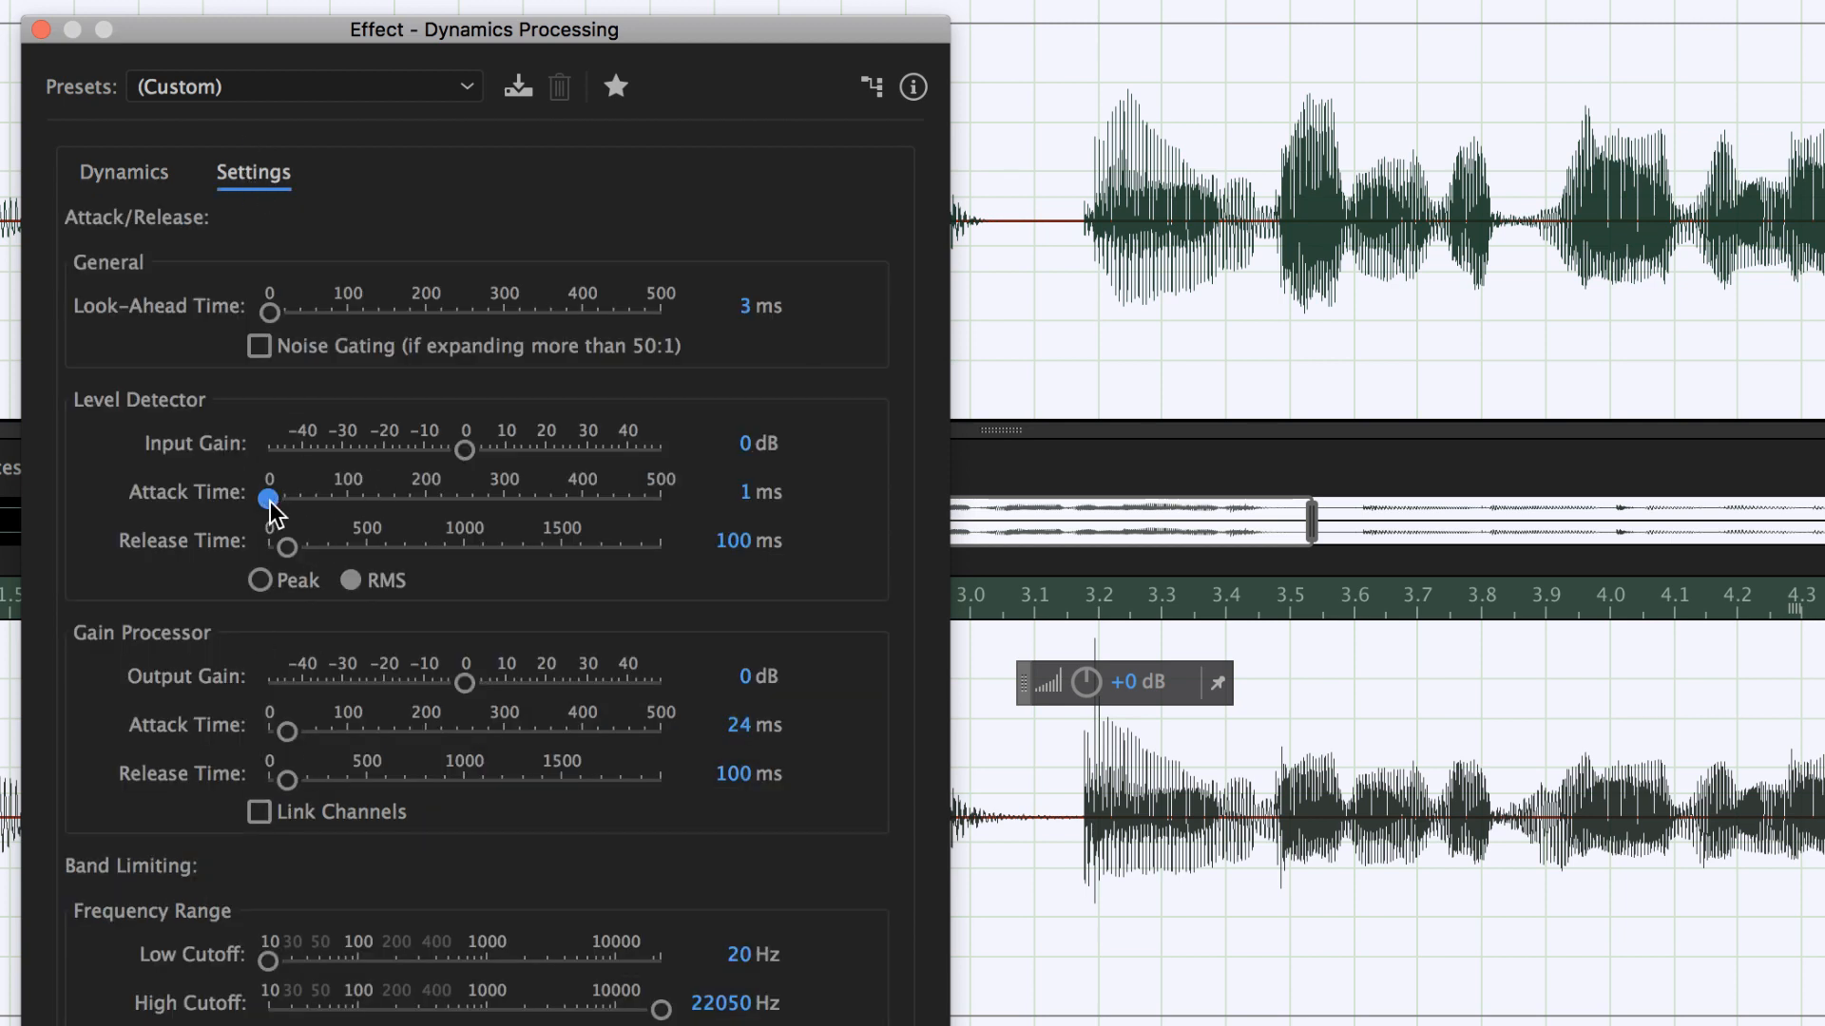
drag(271, 505, 495, 518)
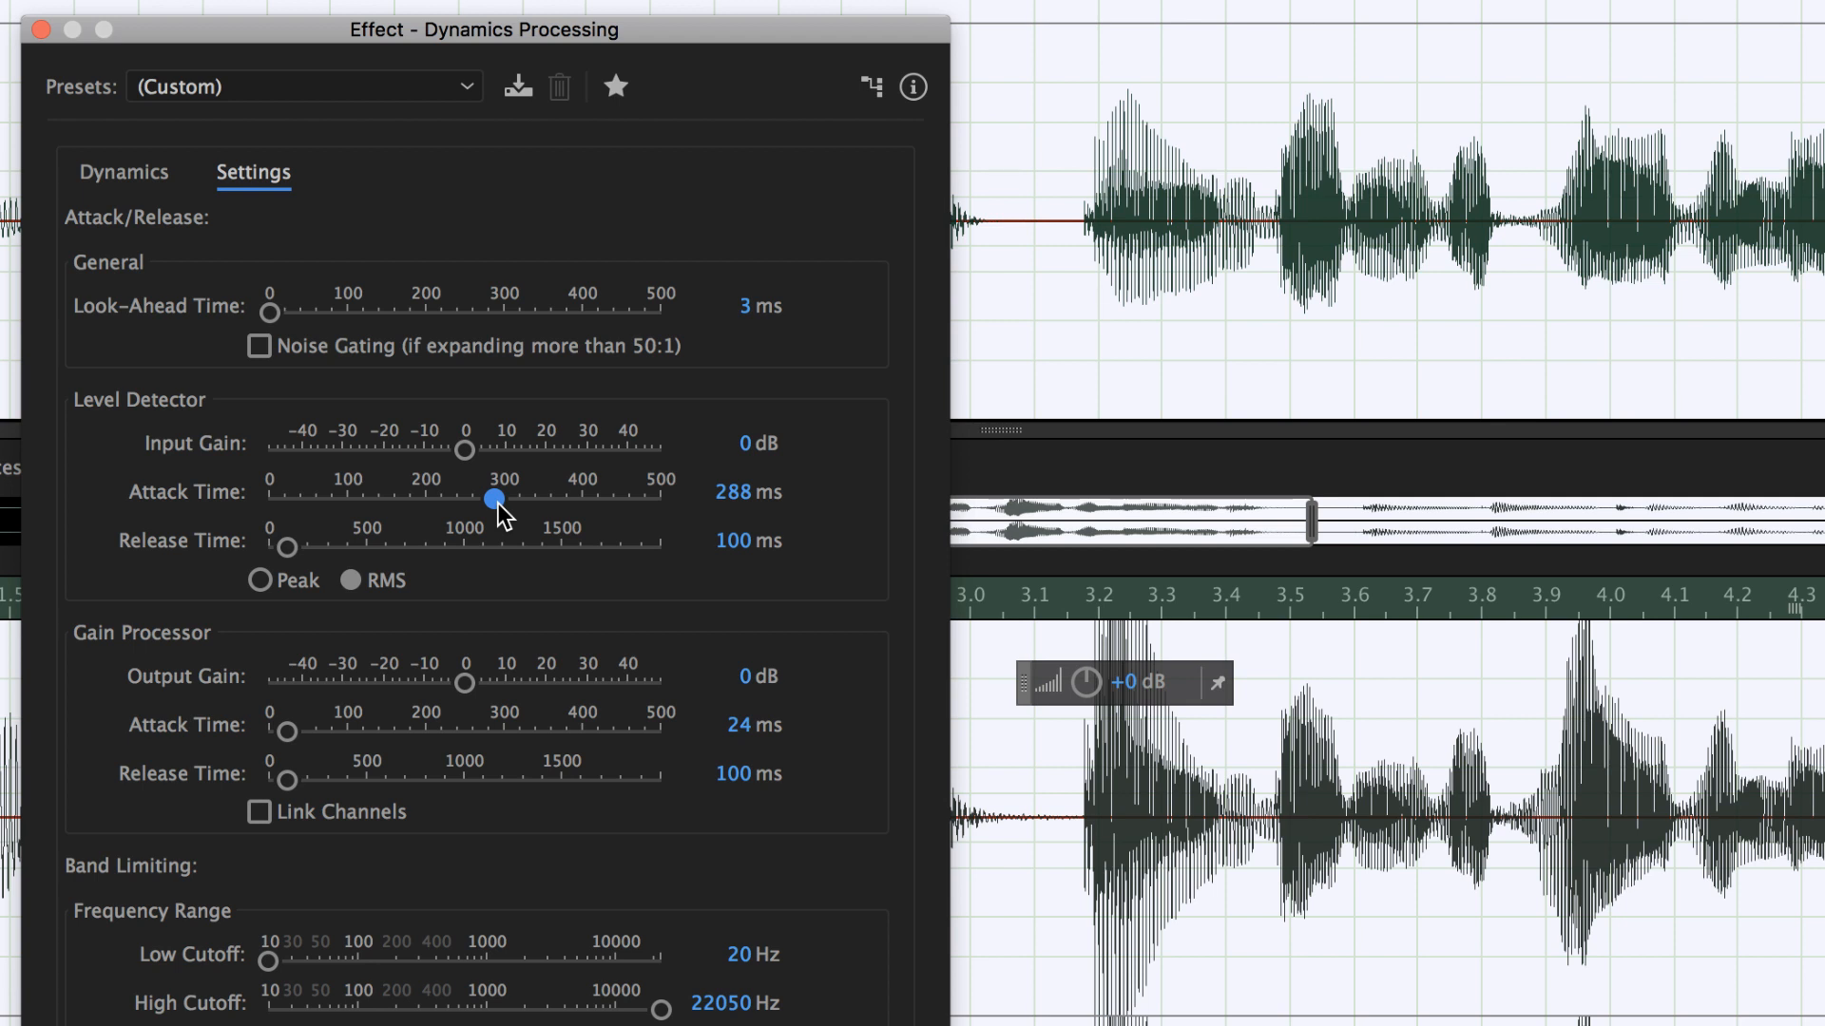
drag(500, 514, 62, 530)
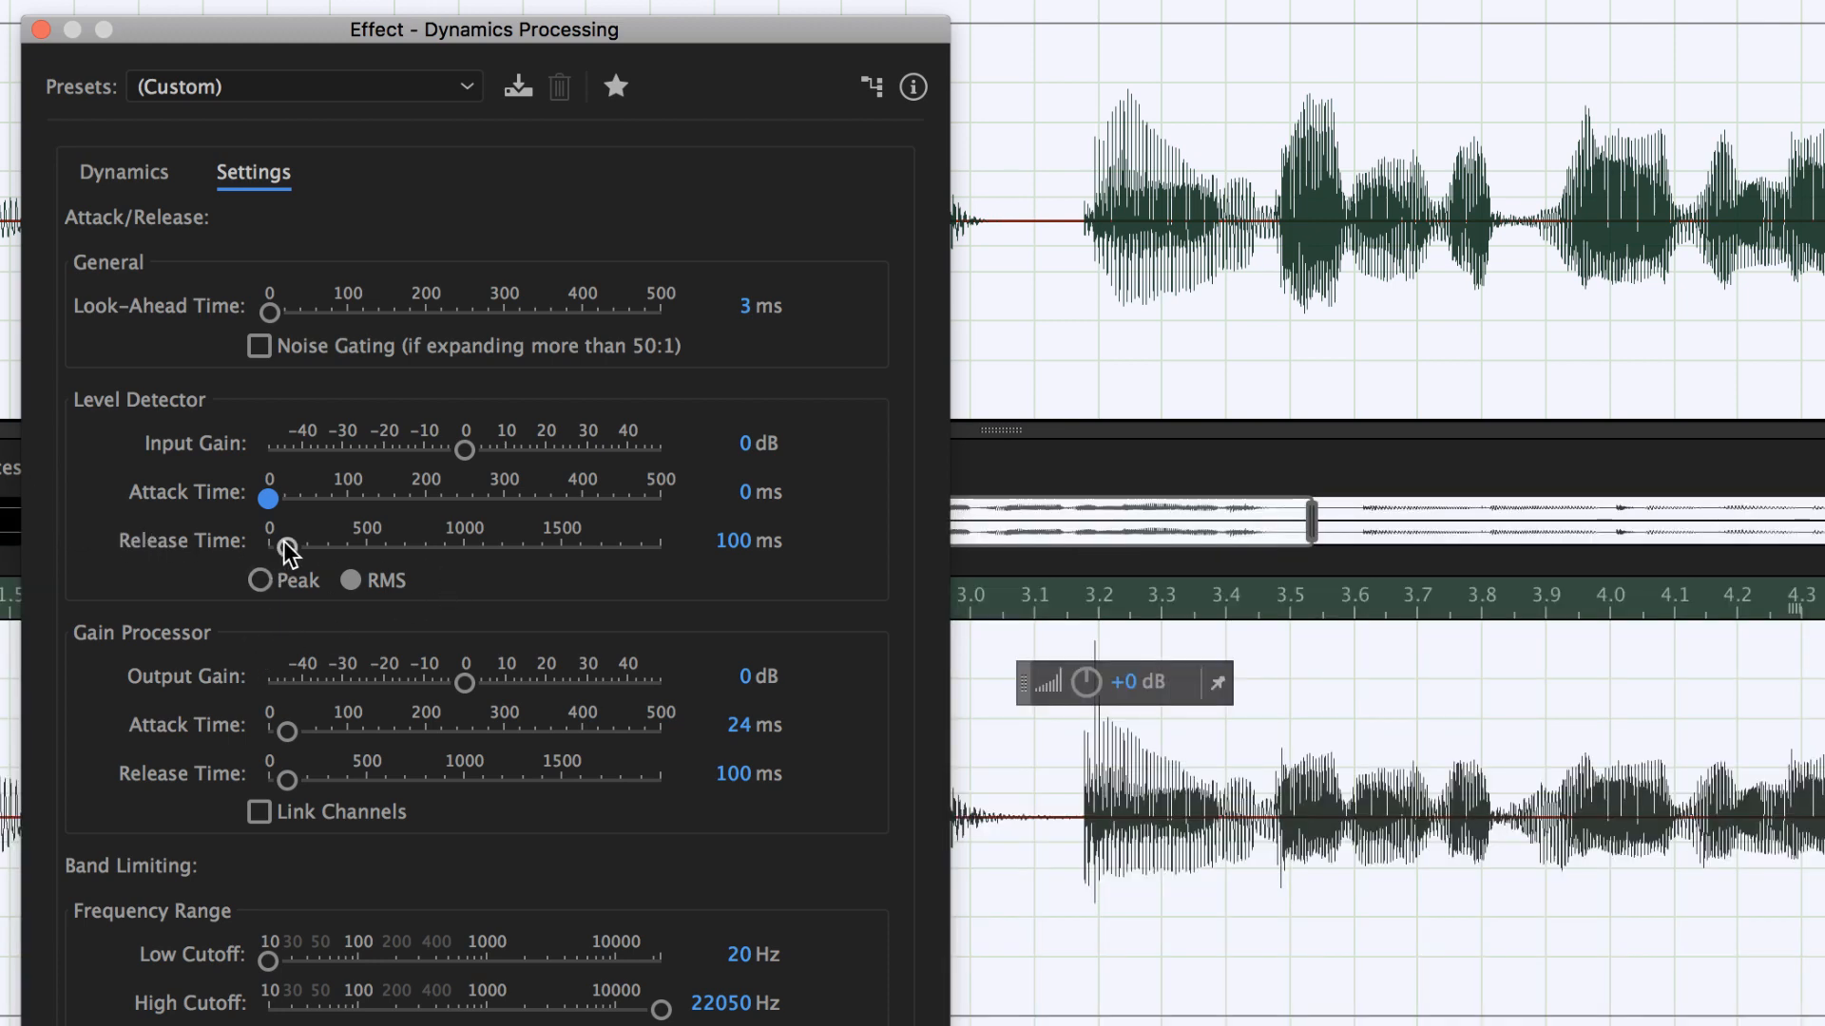
drag(287, 547, 196, 560)
- Try gain processor attack times of 16 and 44 ms, settle on 4 ms, and set its release time to 15 ms
mouse_move(304, 732)
mouse_down()
mouse_move(481, 732)
mouse_move(281, 733)
mouse_up()
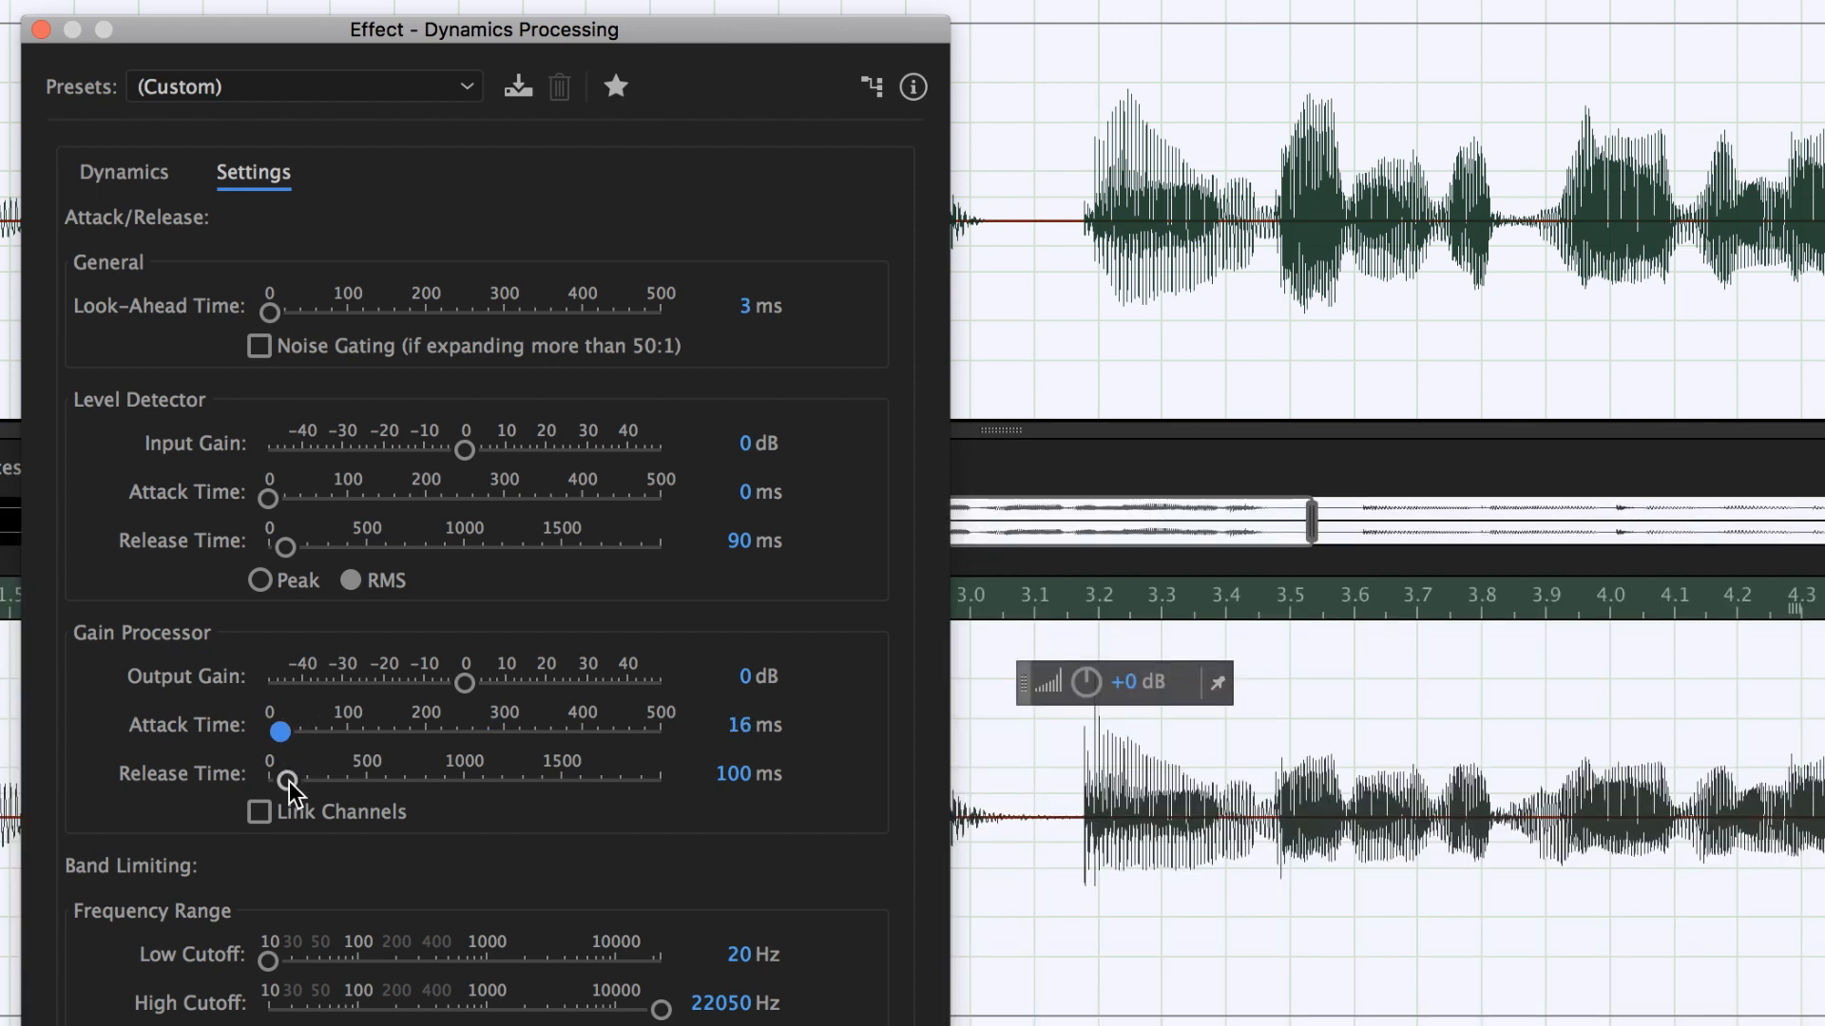
drag(282, 727, 268, 729)
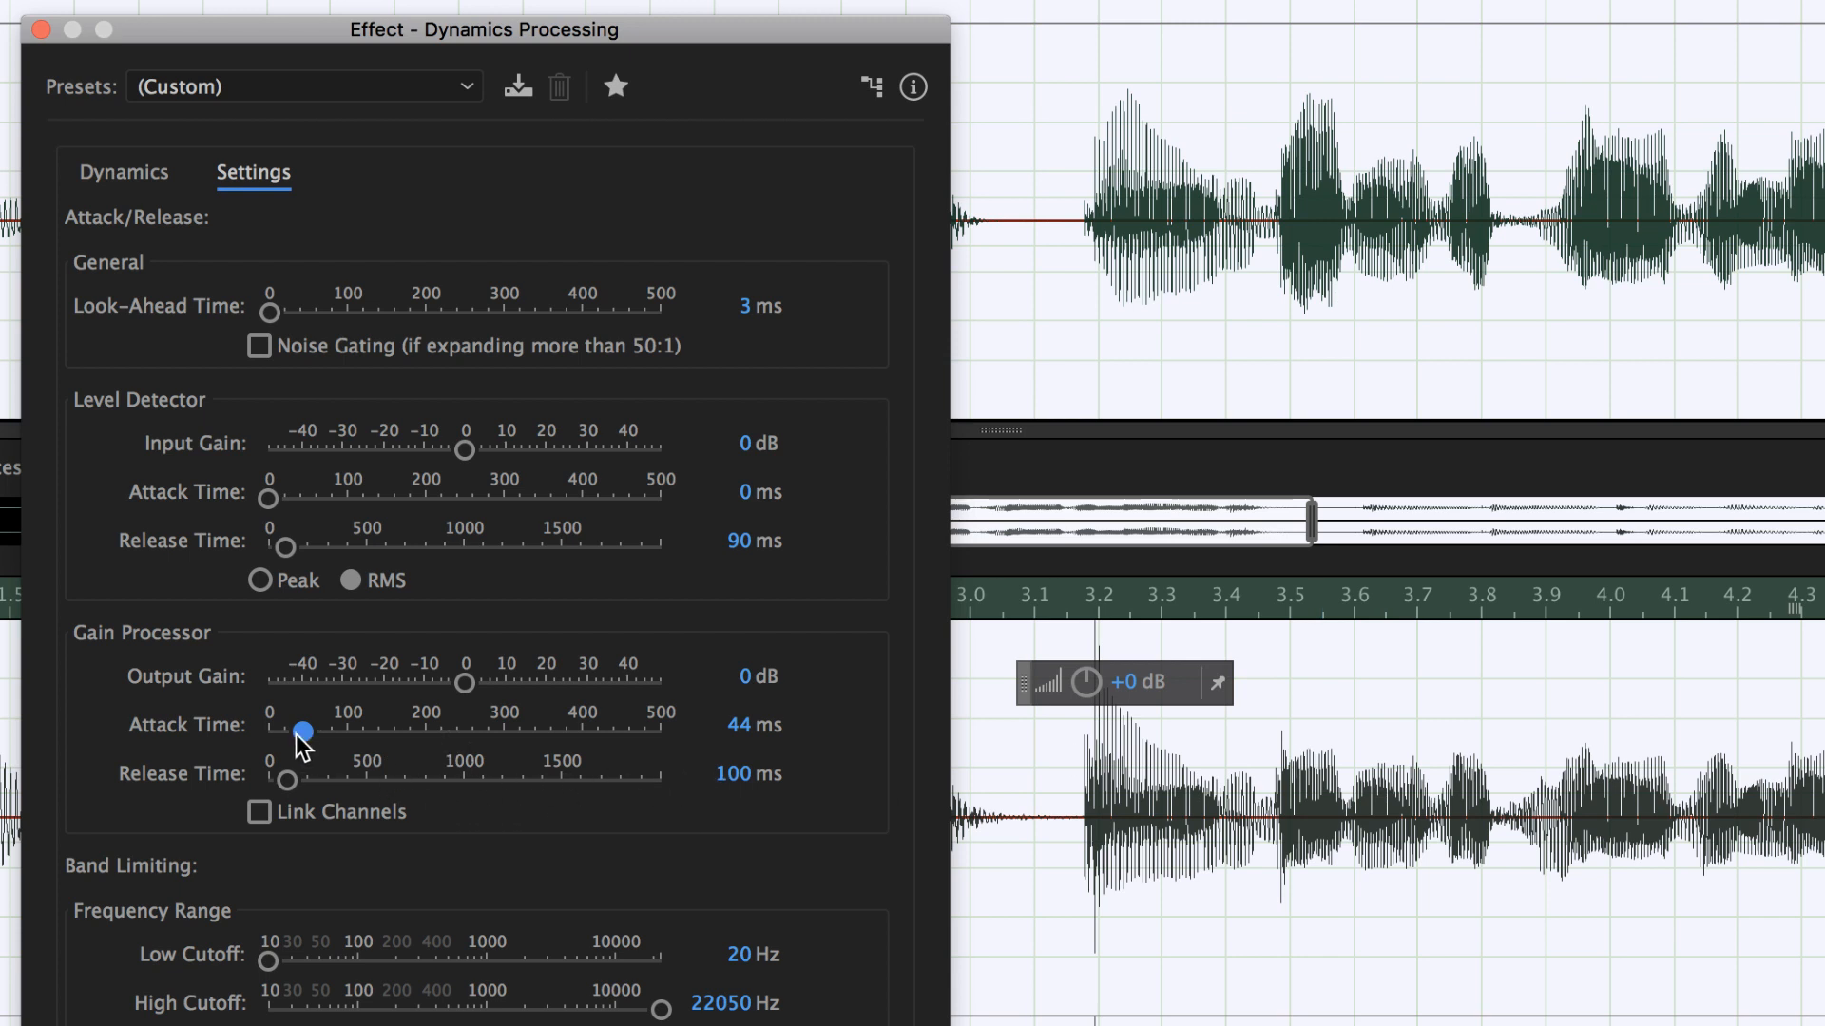
drag(298, 731, 292, 735)
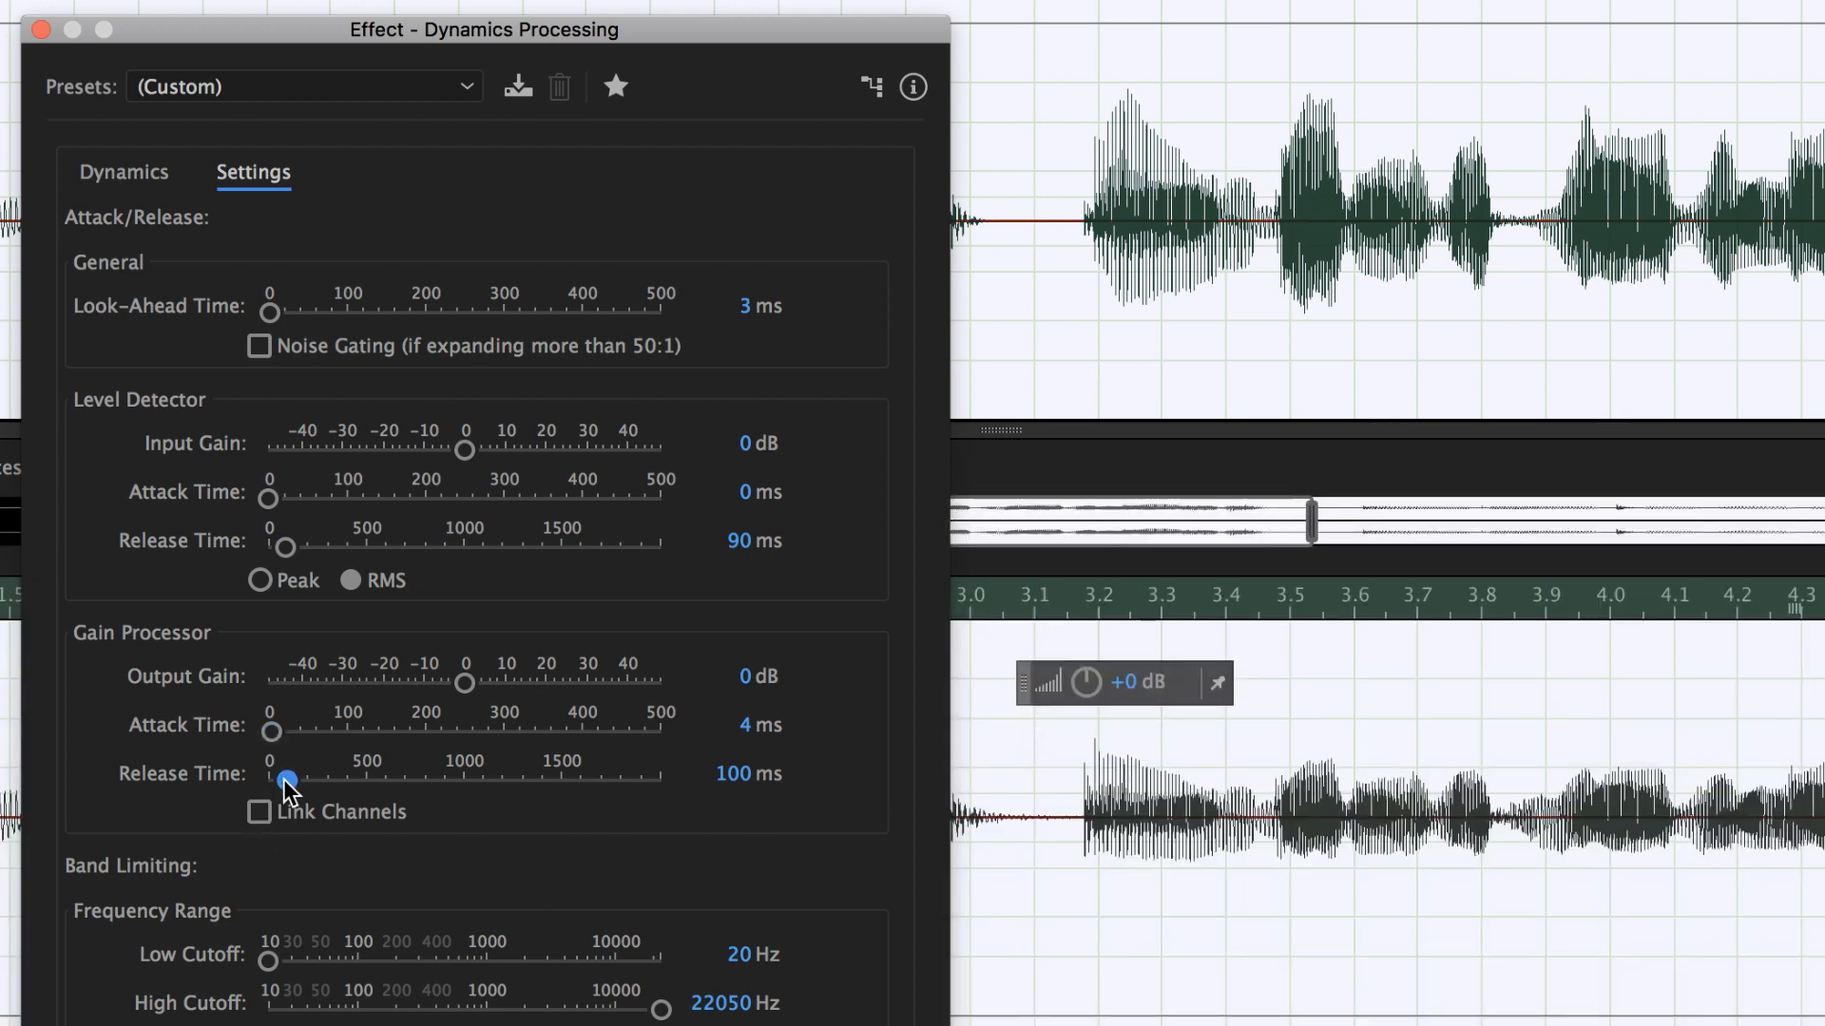
mouse_move(266, 781)
mouse_down()
mouse_move(627, 781)
mouse_move(241, 784)
mouse_move(268, 778)
mouse_up()
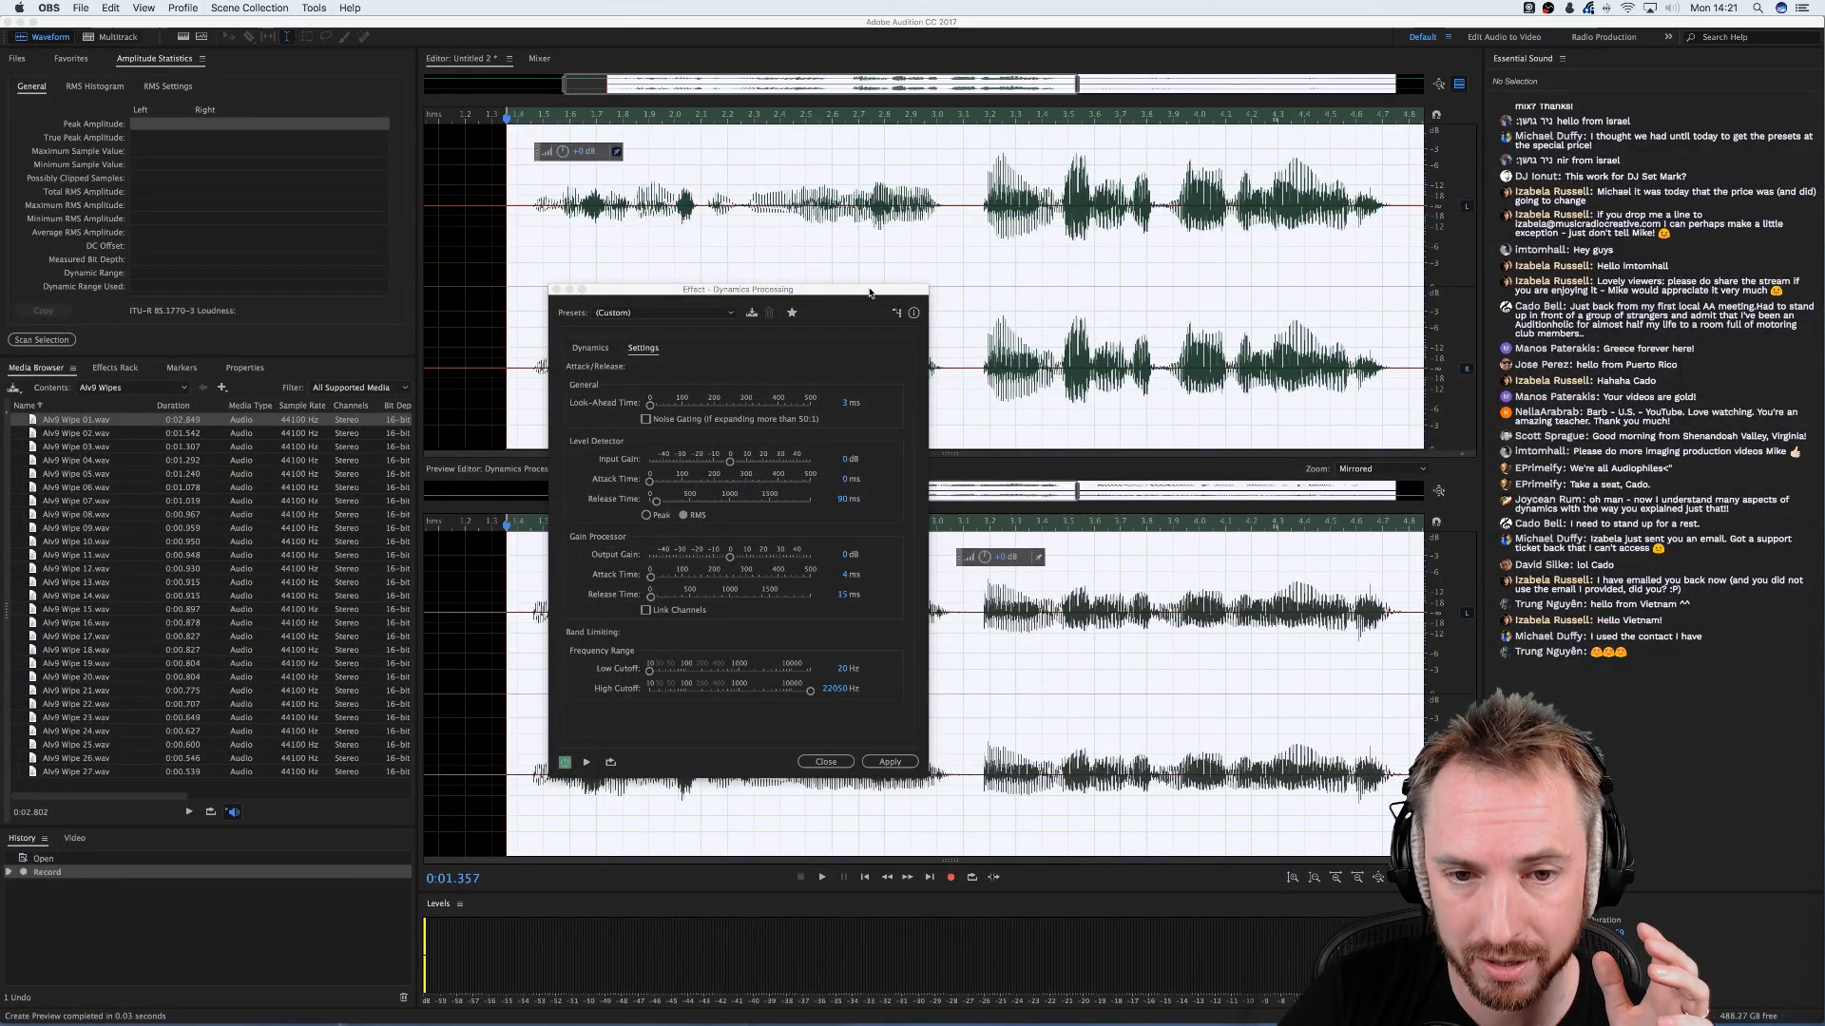
- Play the full speech selection with the adjusted attack and release times and apply Dynamics Processing to it
drag(873, 282, 1683, 316)
scroll(1000, 111, down, 5)
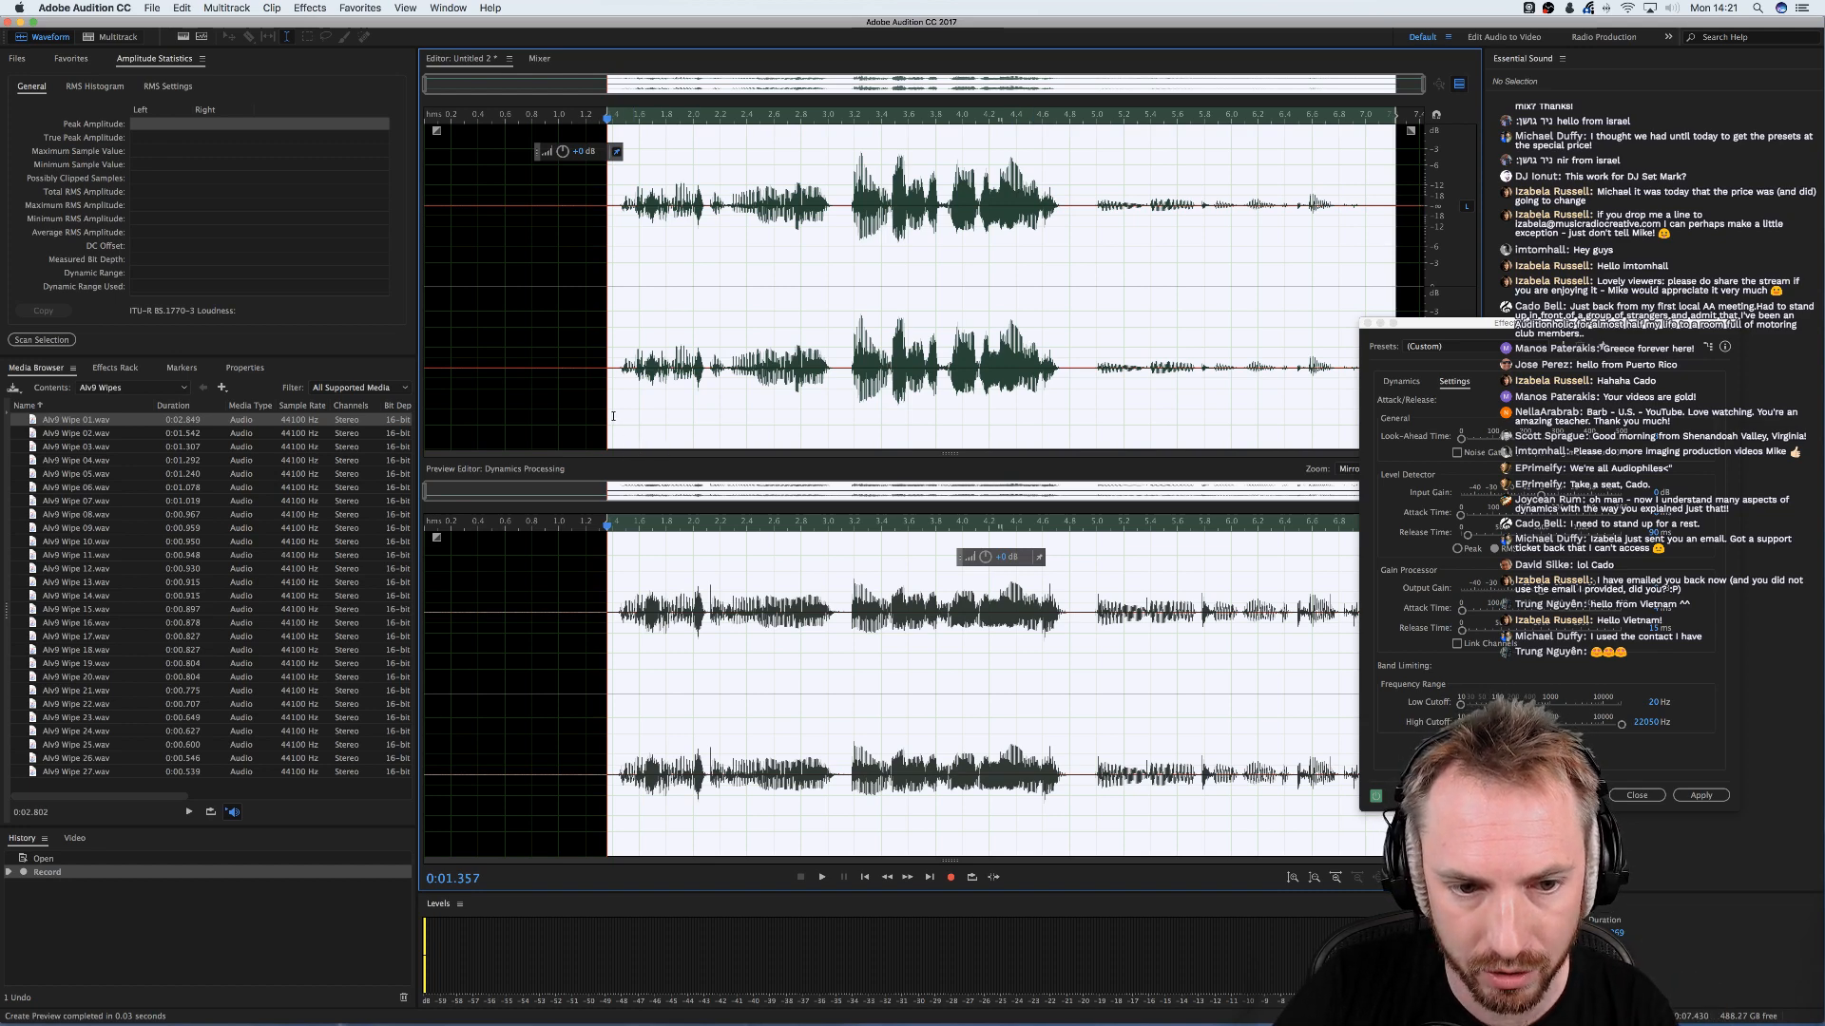
key(space)
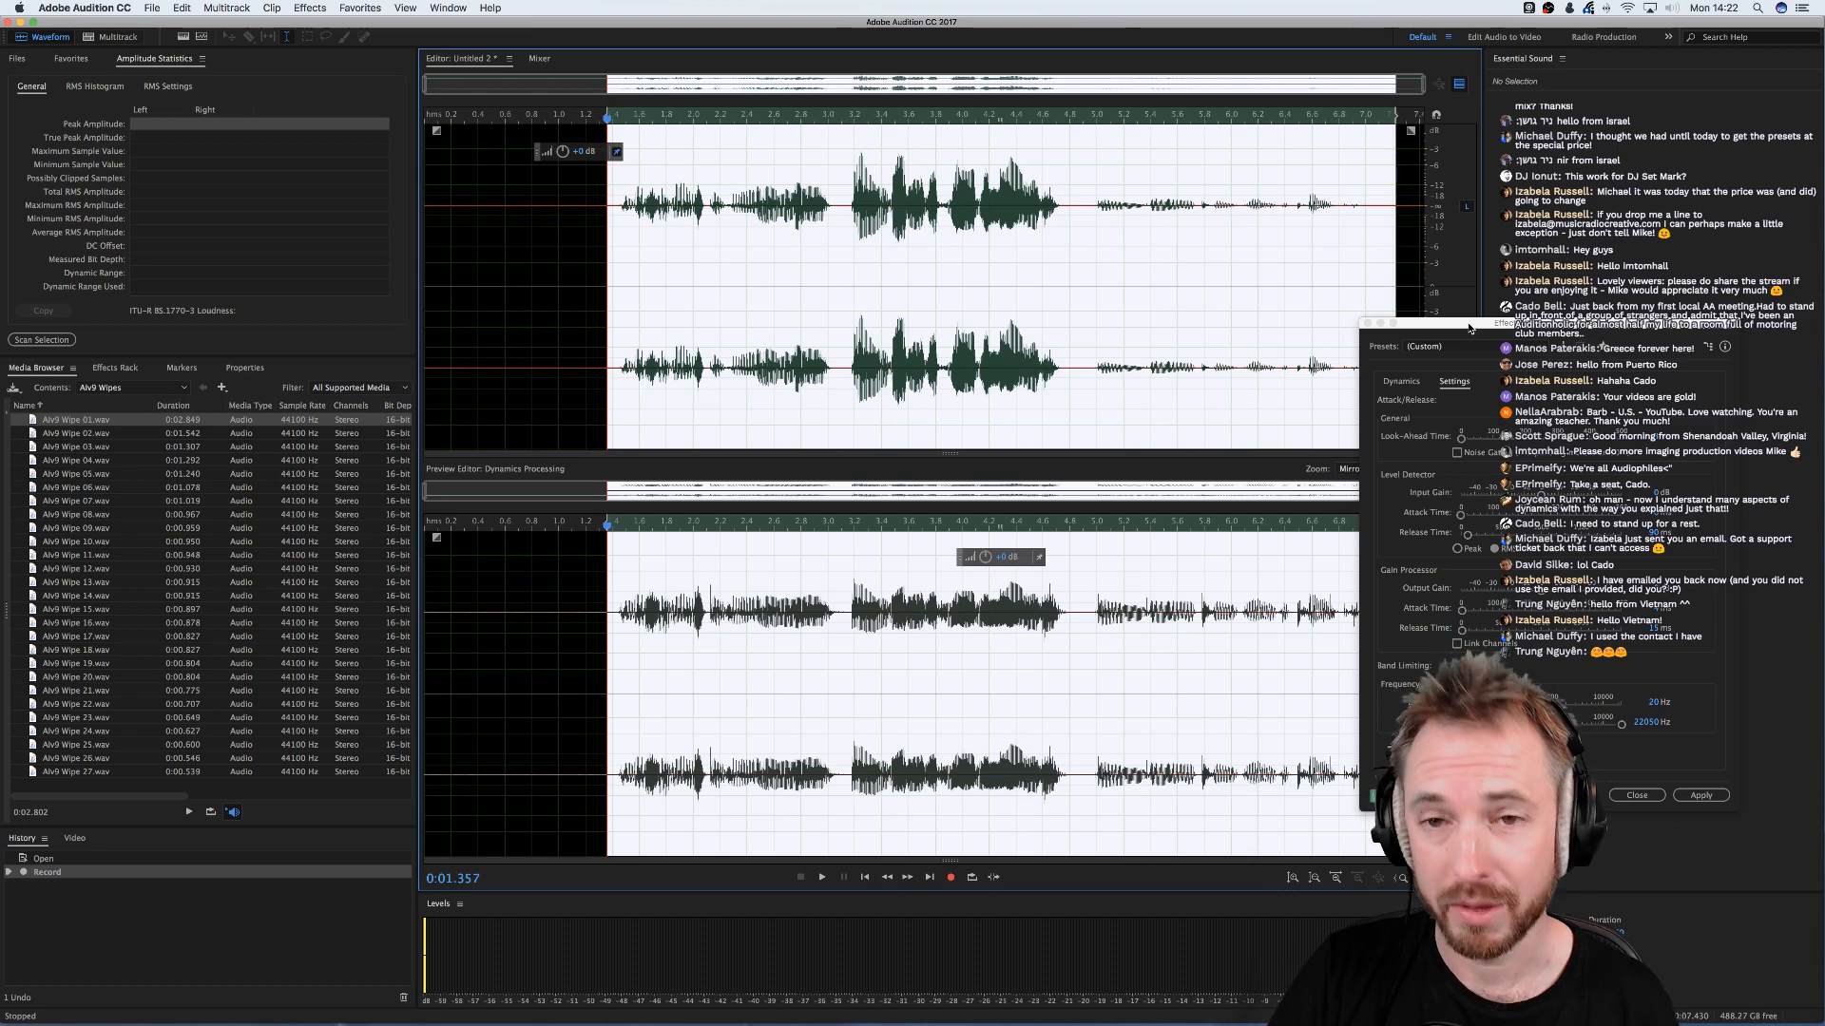
drag(1469, 329, 1317, 195)
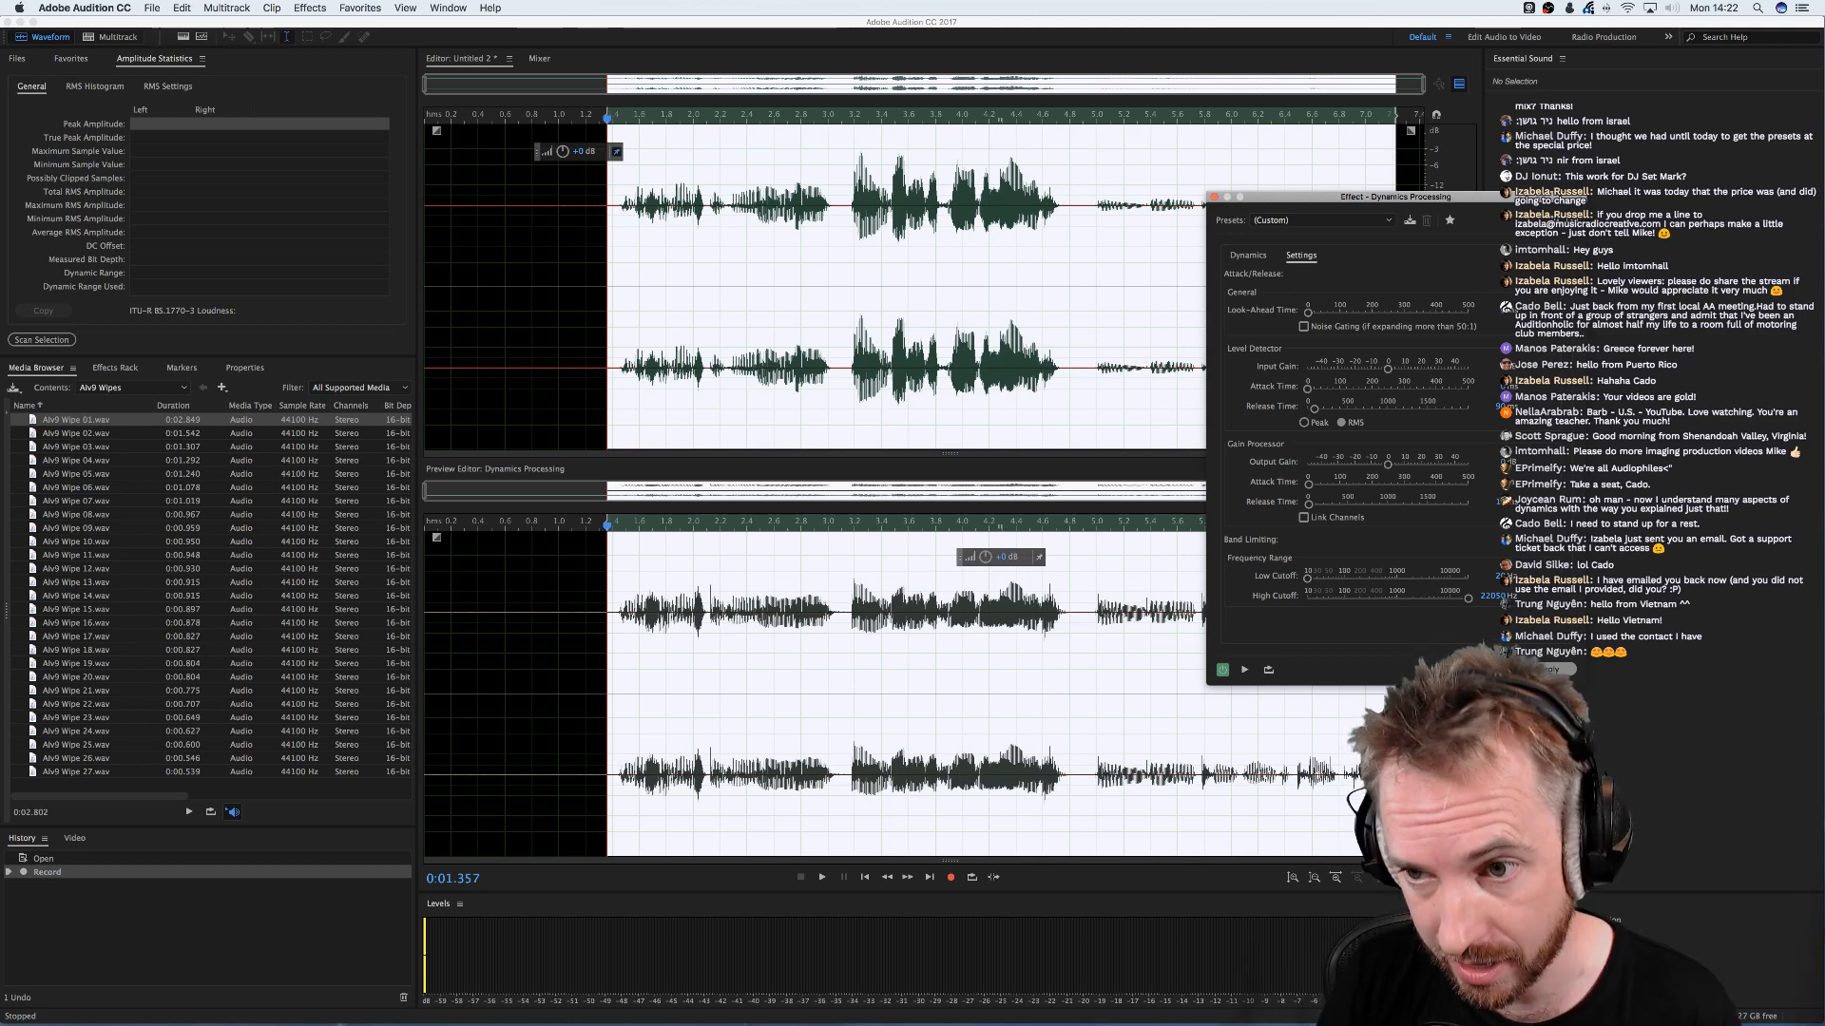
click(1541, 671)
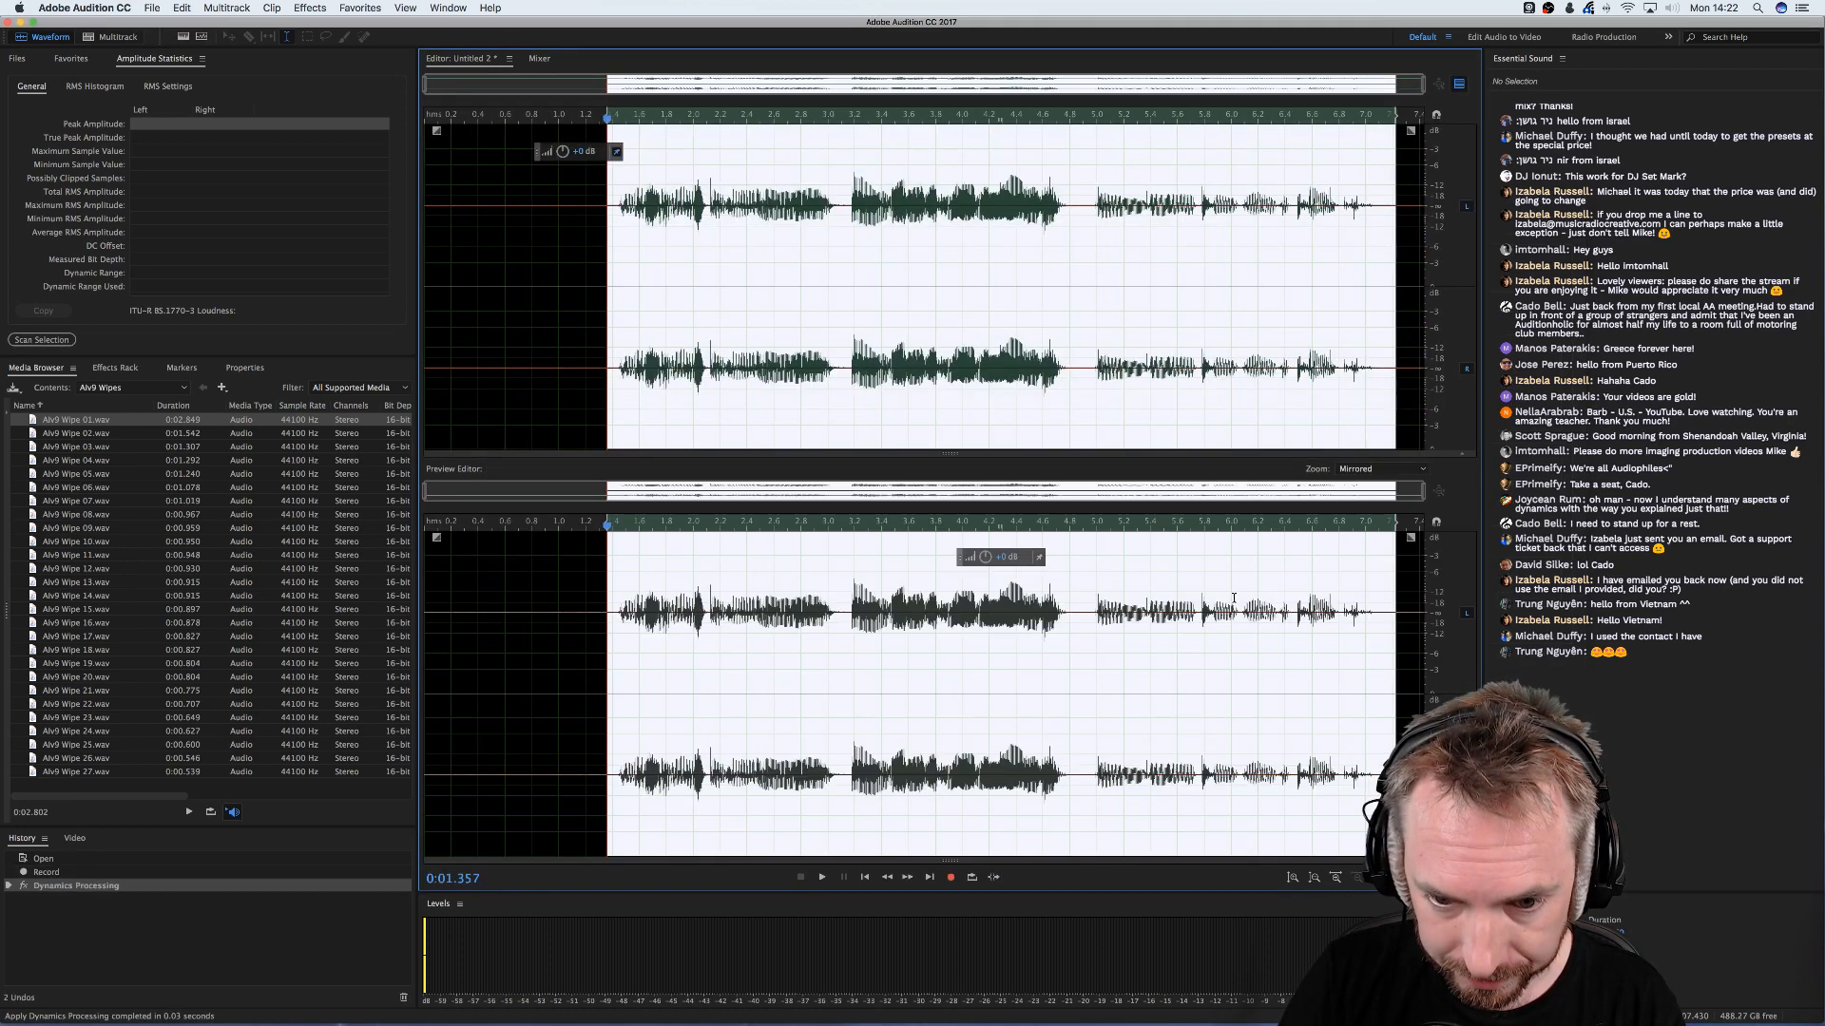
- Clear the selection, show the spectral frequency display, and normalize the whole clip to -0.1 dB
click(605, 318)
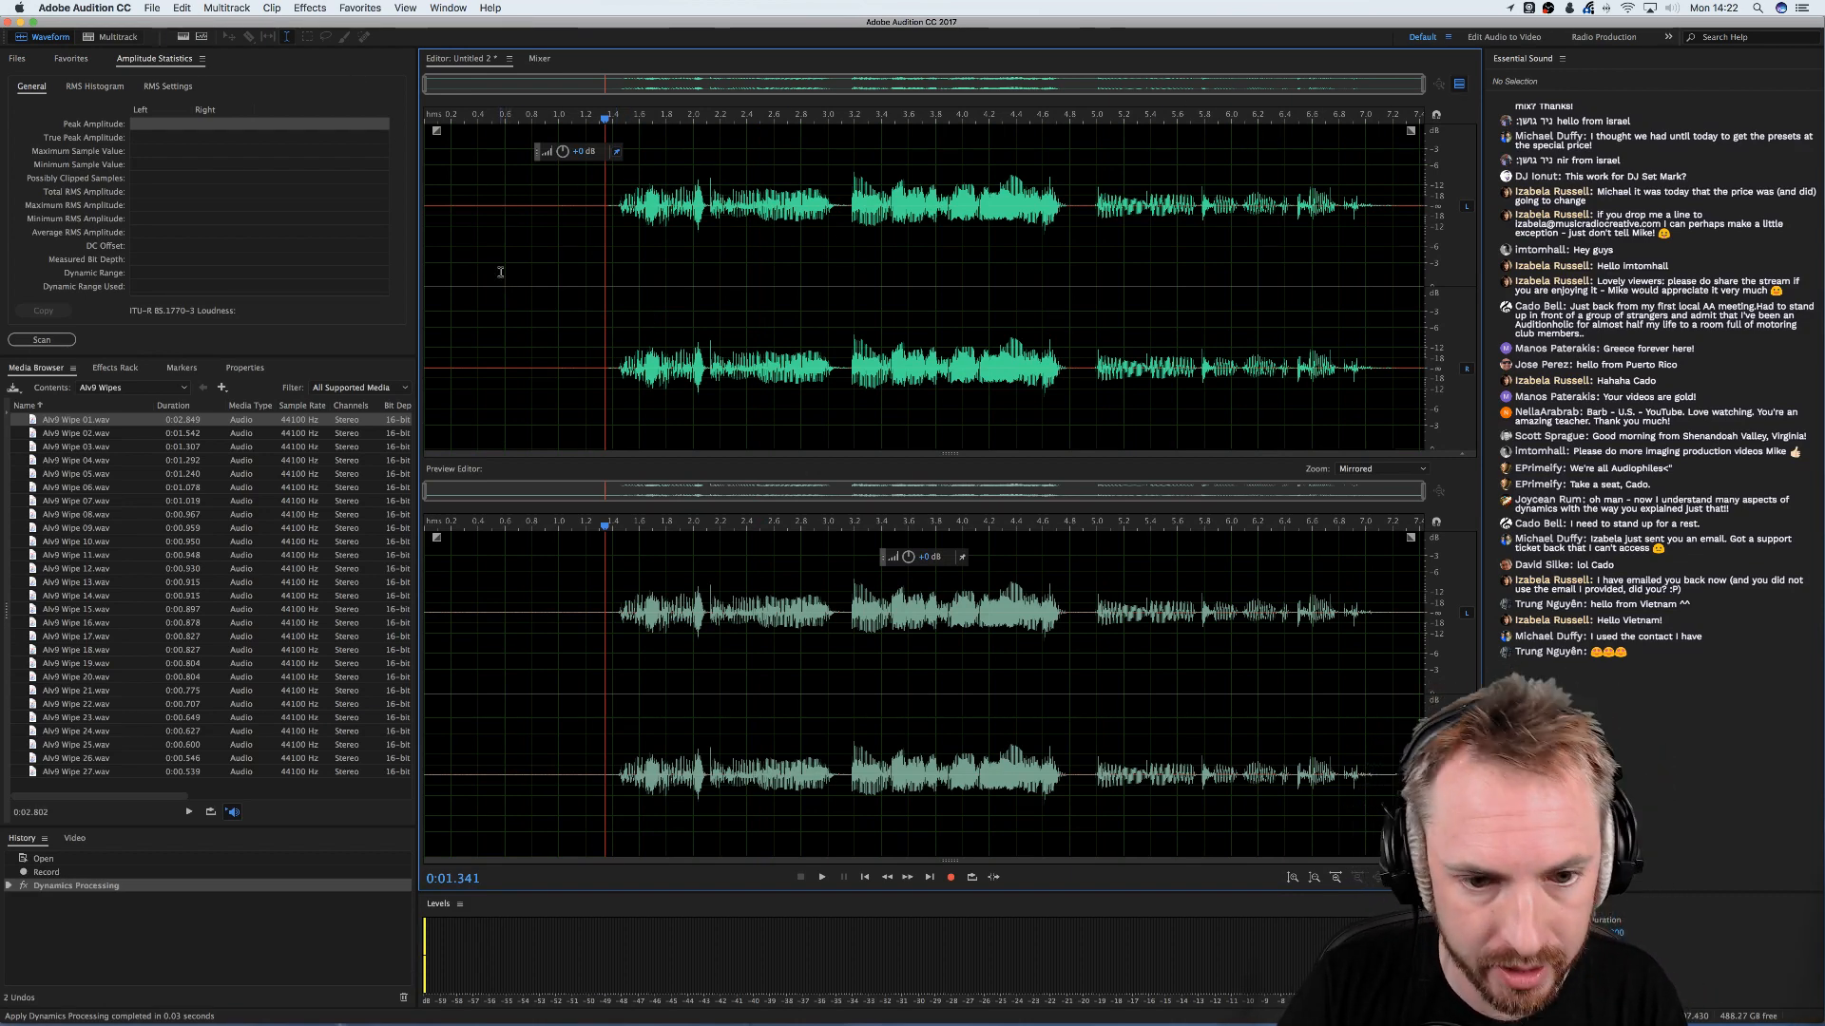
key(shift+d)
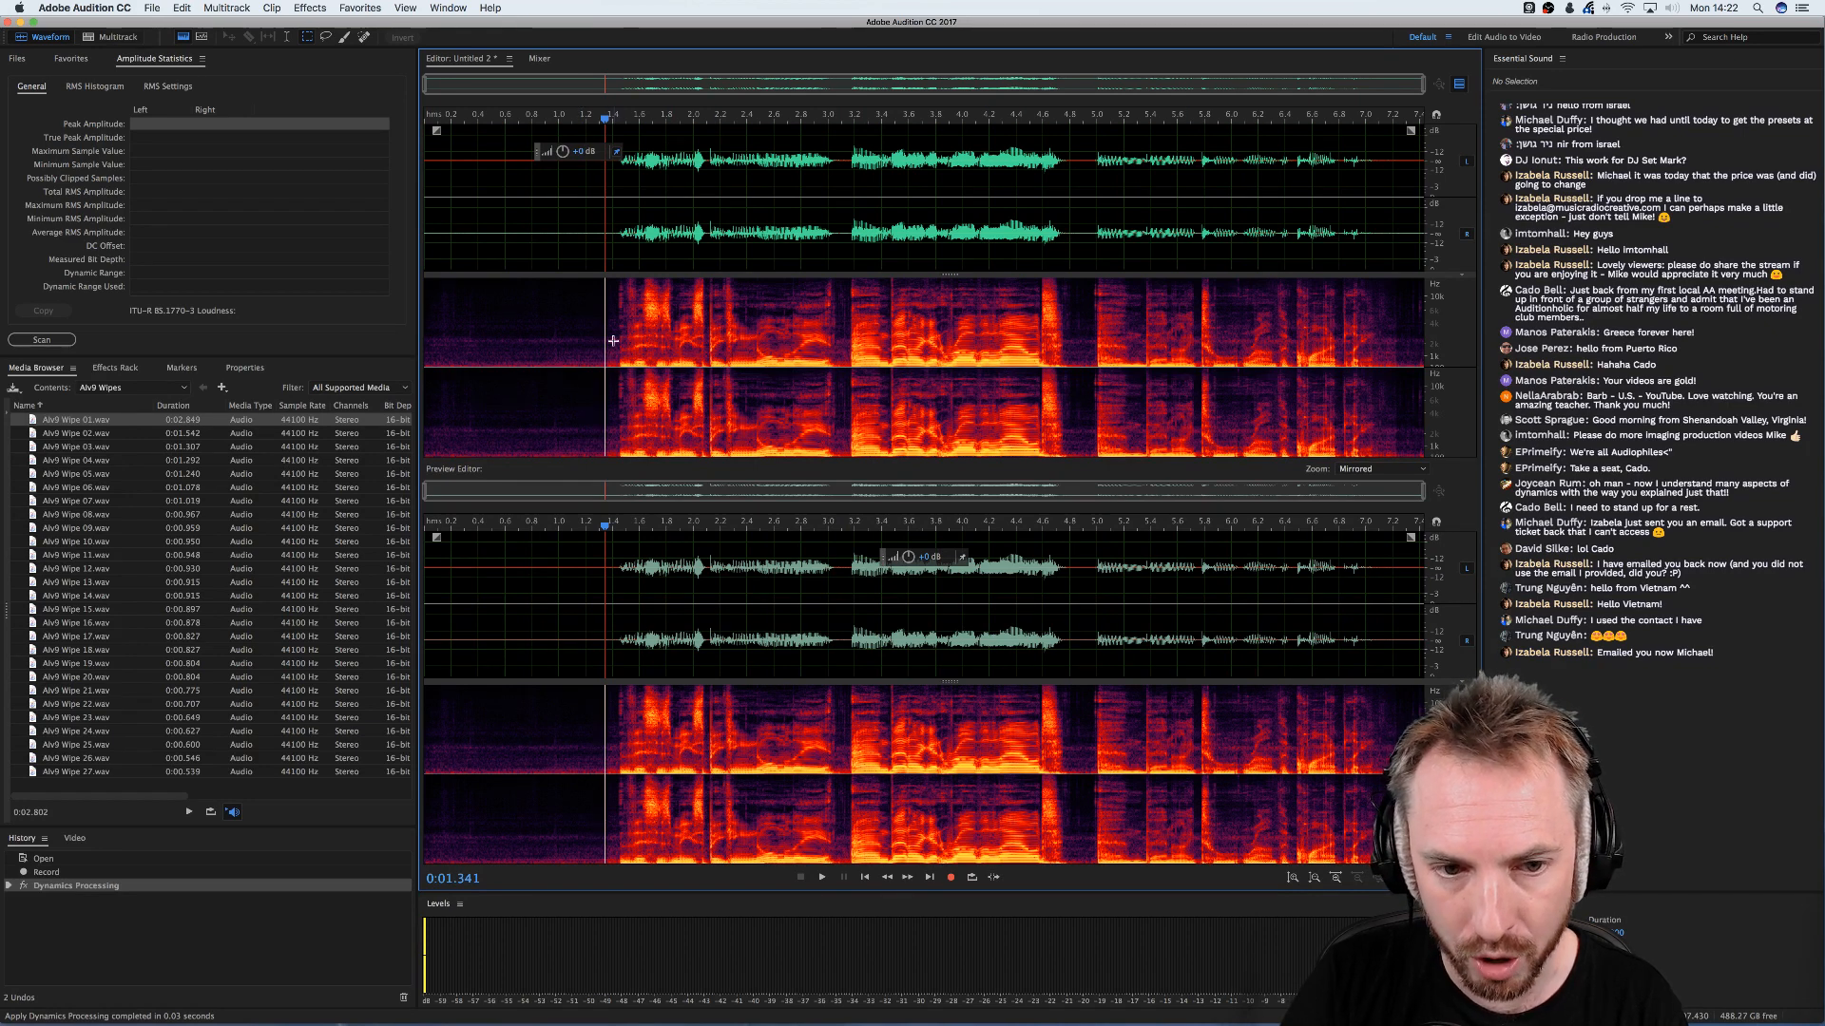
click(360, 10)
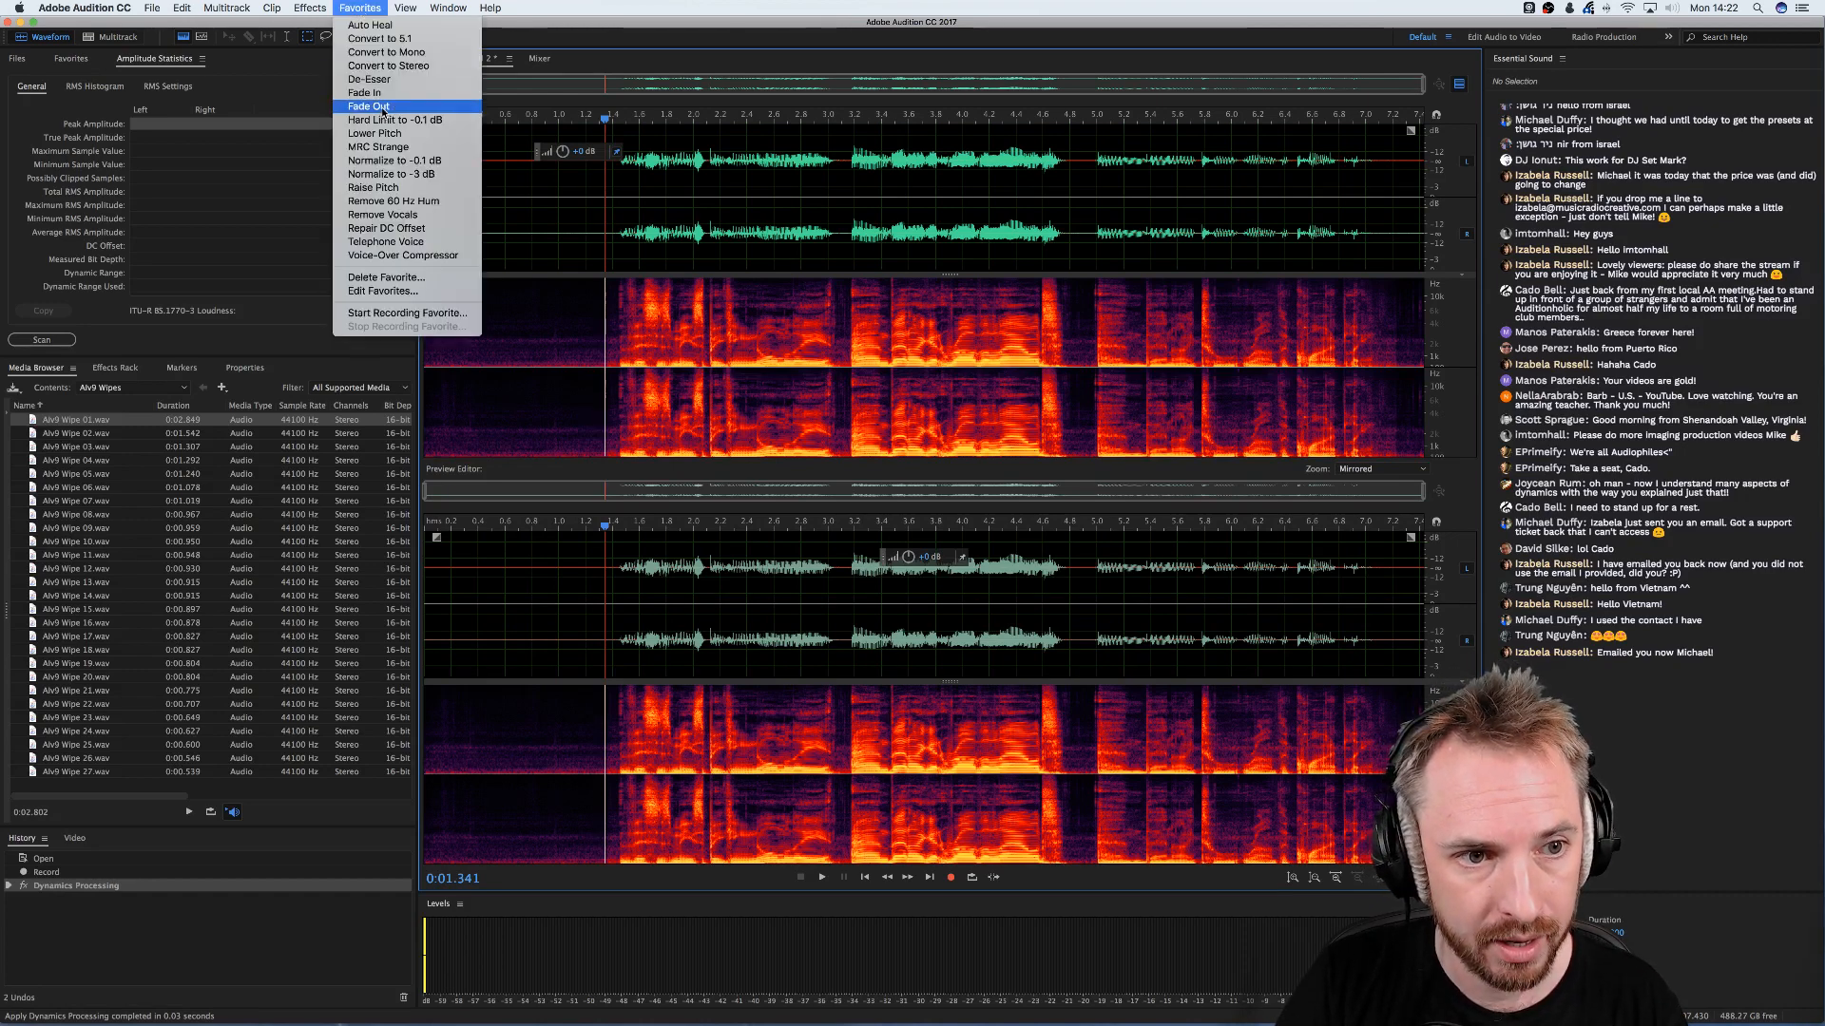
click(396, 162)
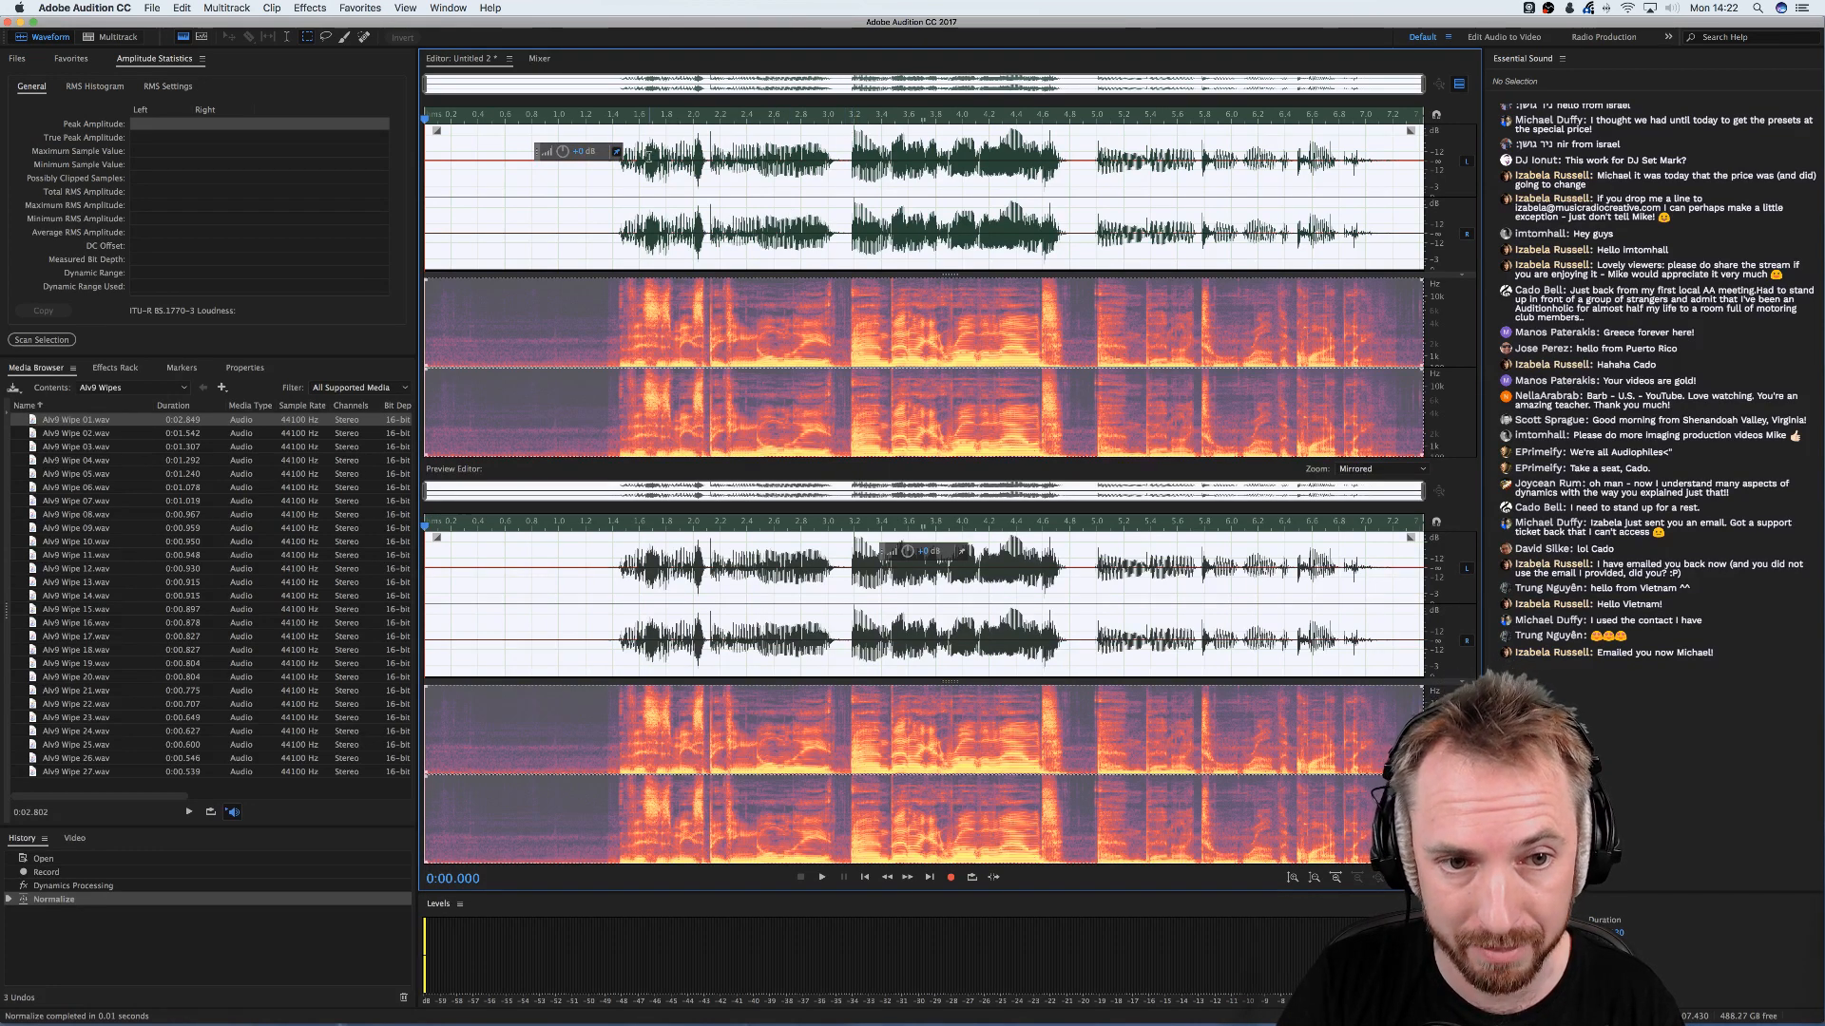
- Start Dynamics Processing on the normalized clip and load the Noise Gate @ 20dB preset
click(310, 8)
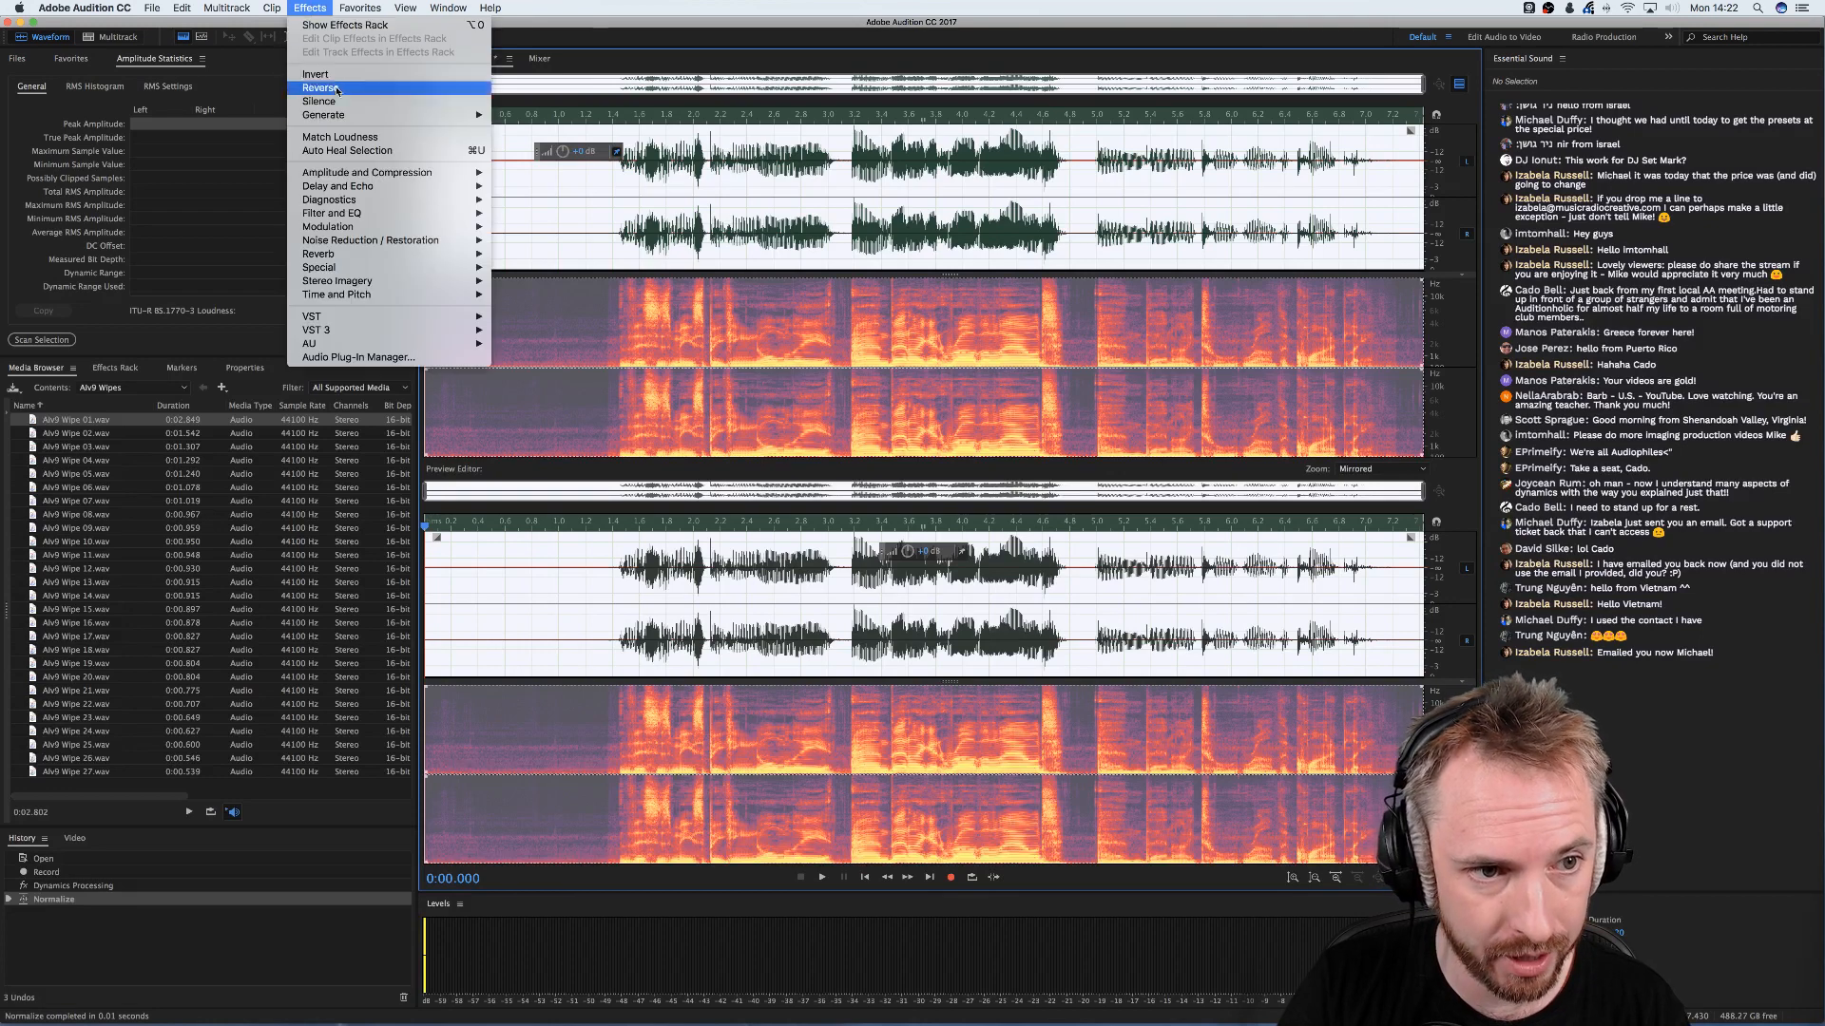
mouse_move(360, 177)
click(532, 226)
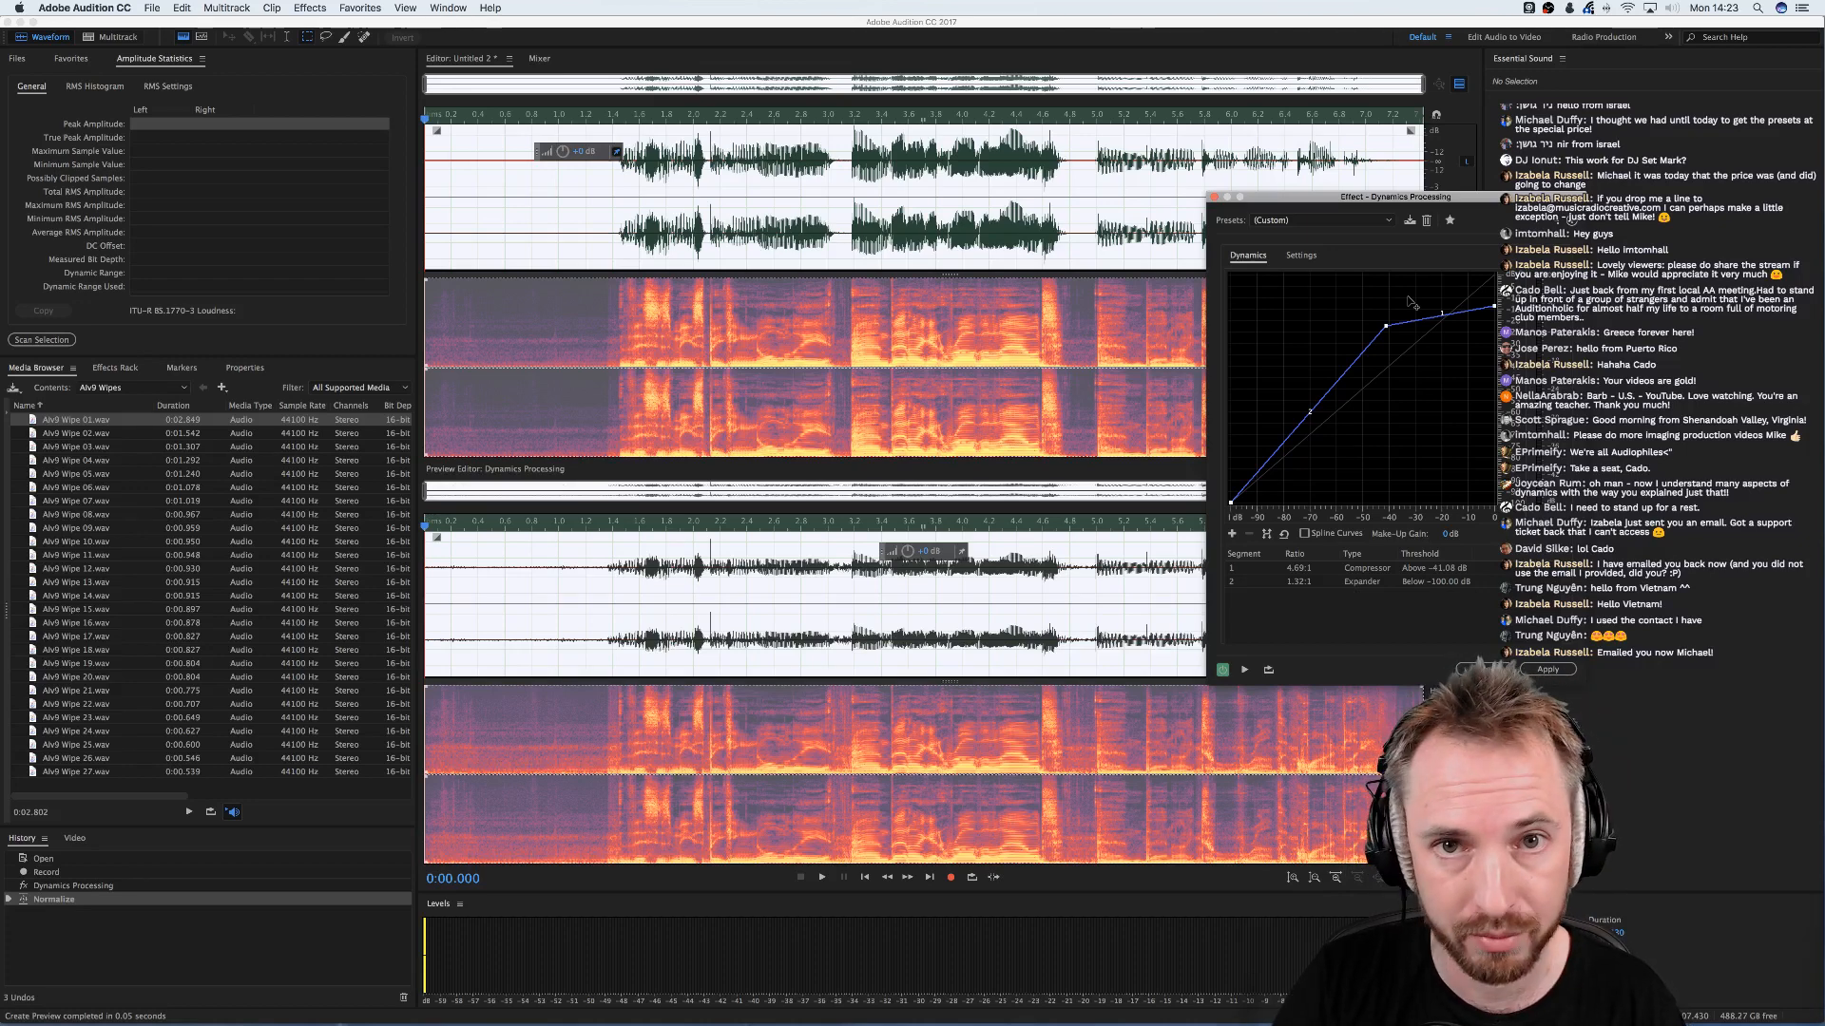
drag(1365, 201, 1324, 207)
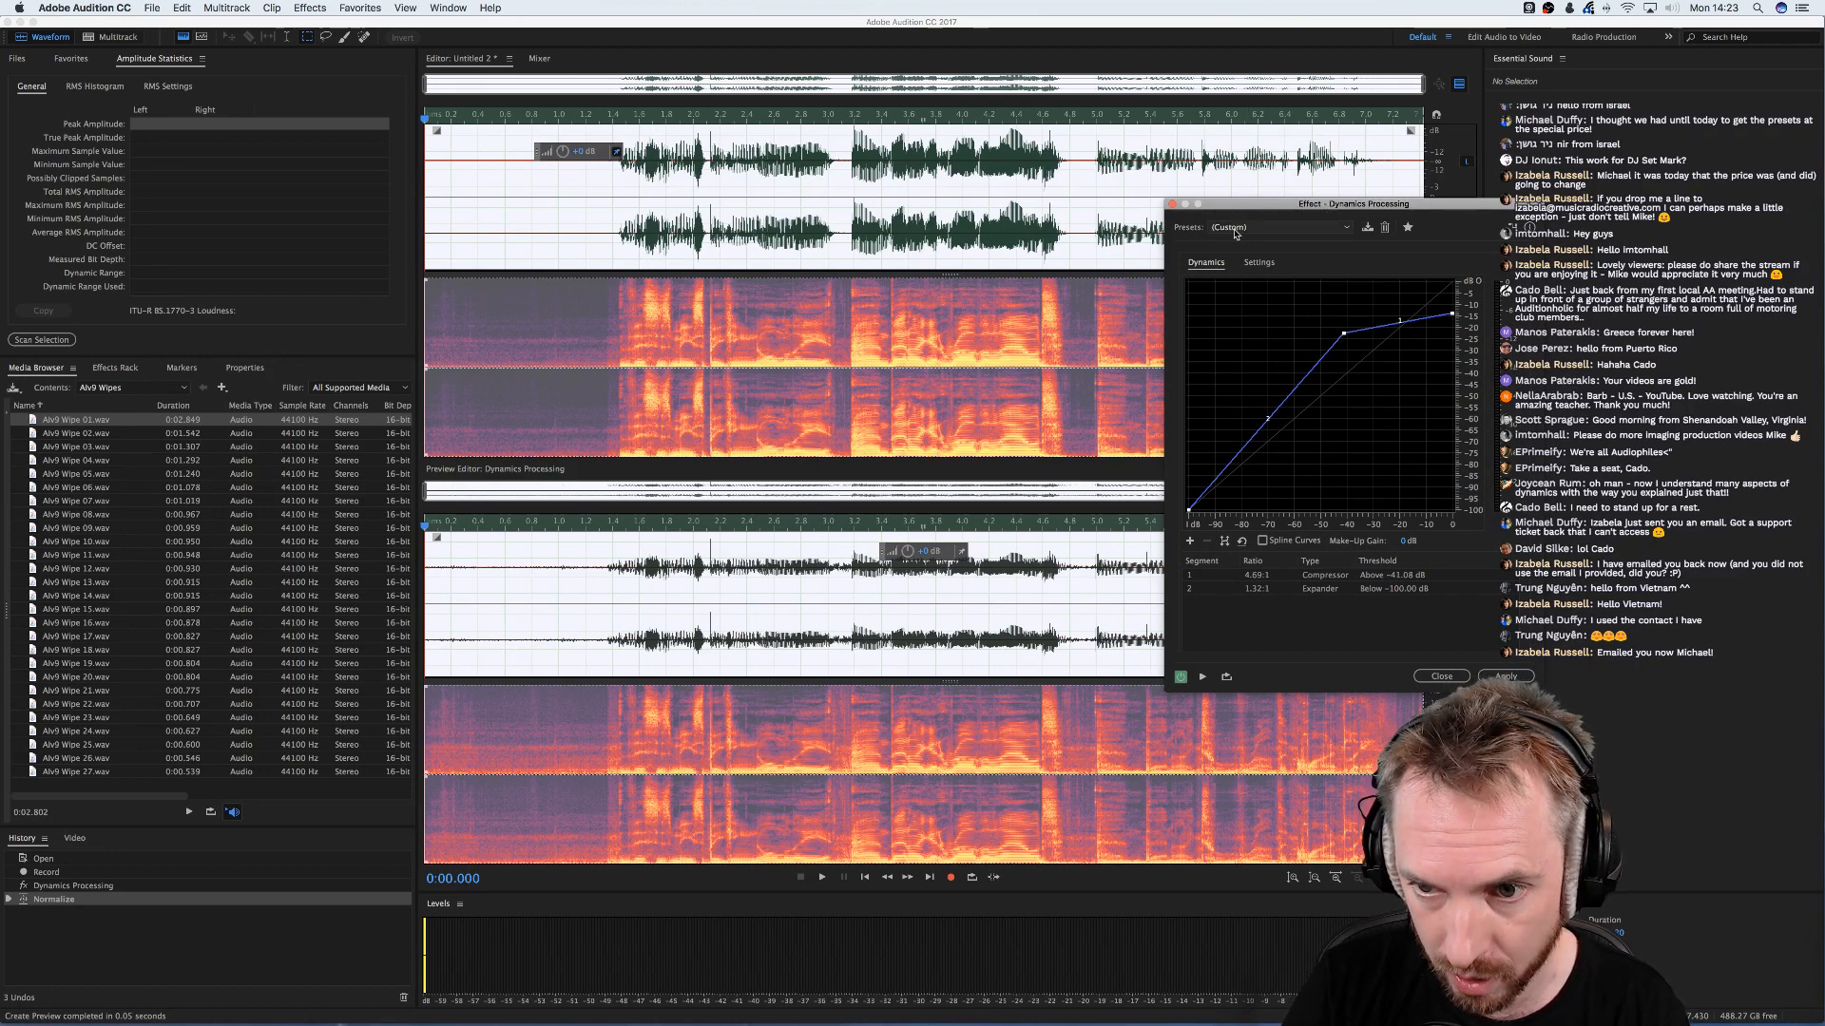
click(1273, 228)
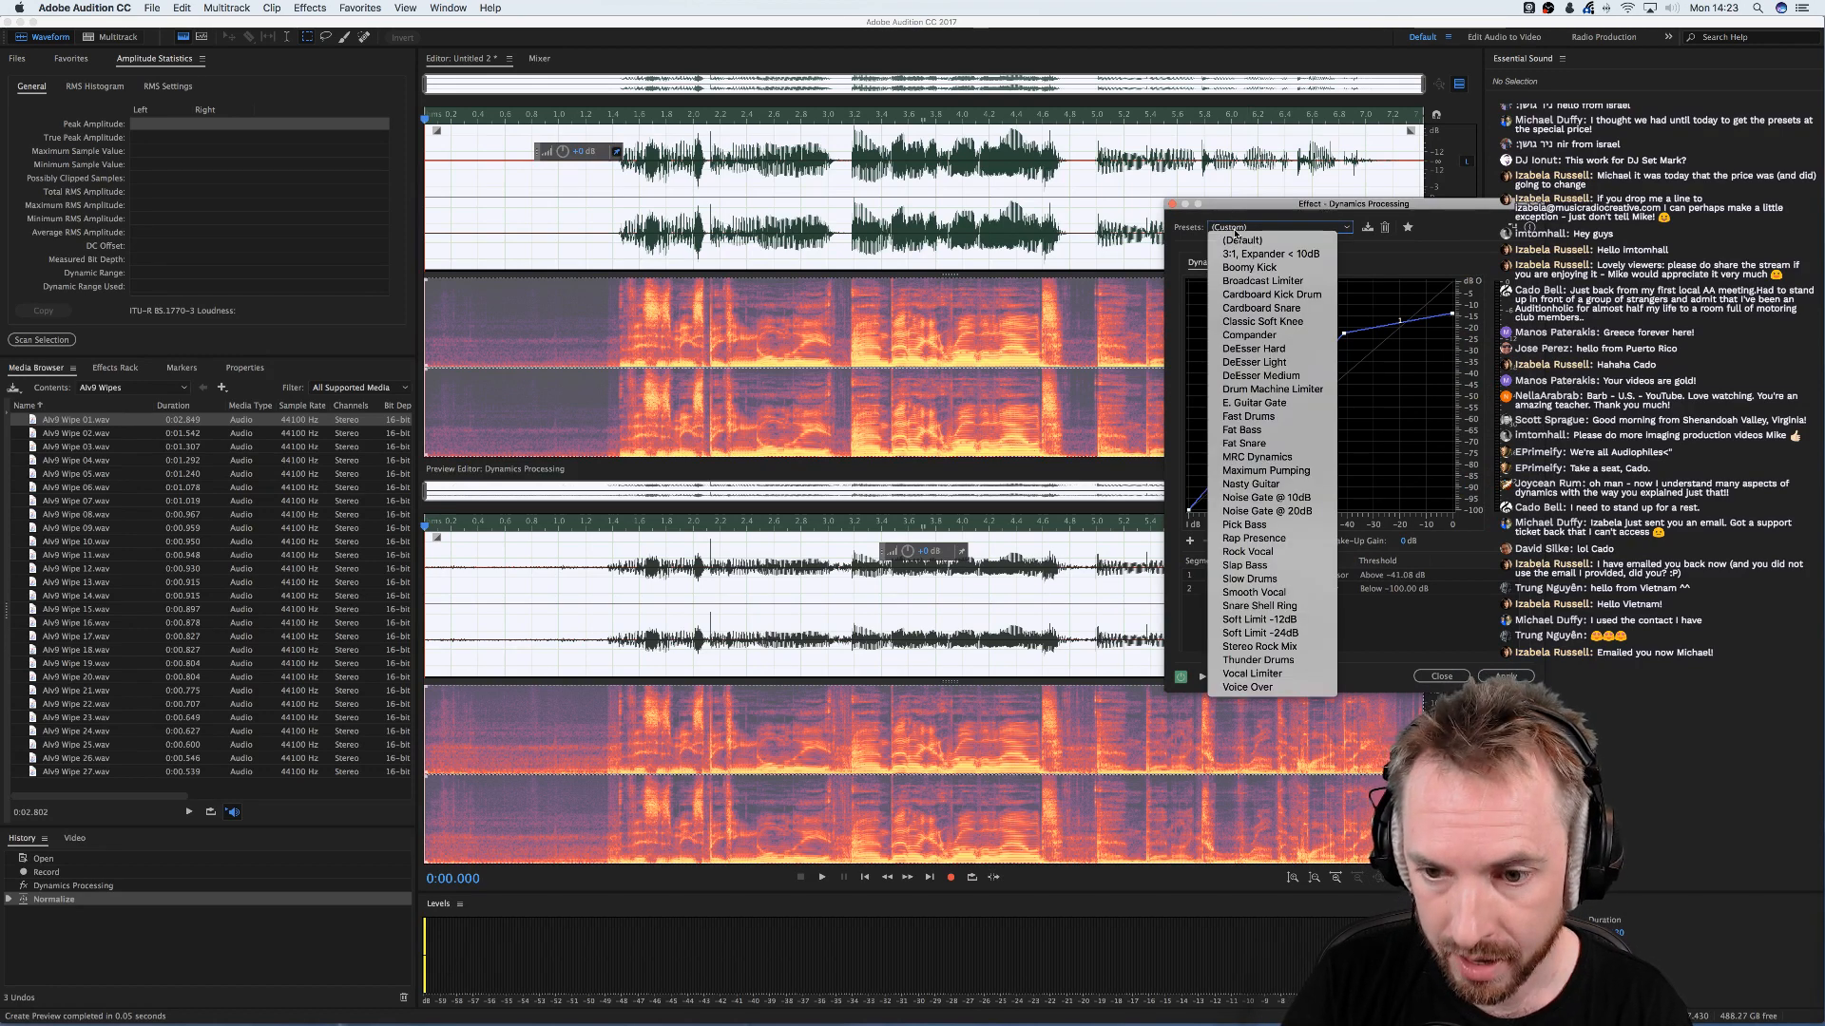
click(1288, 512)
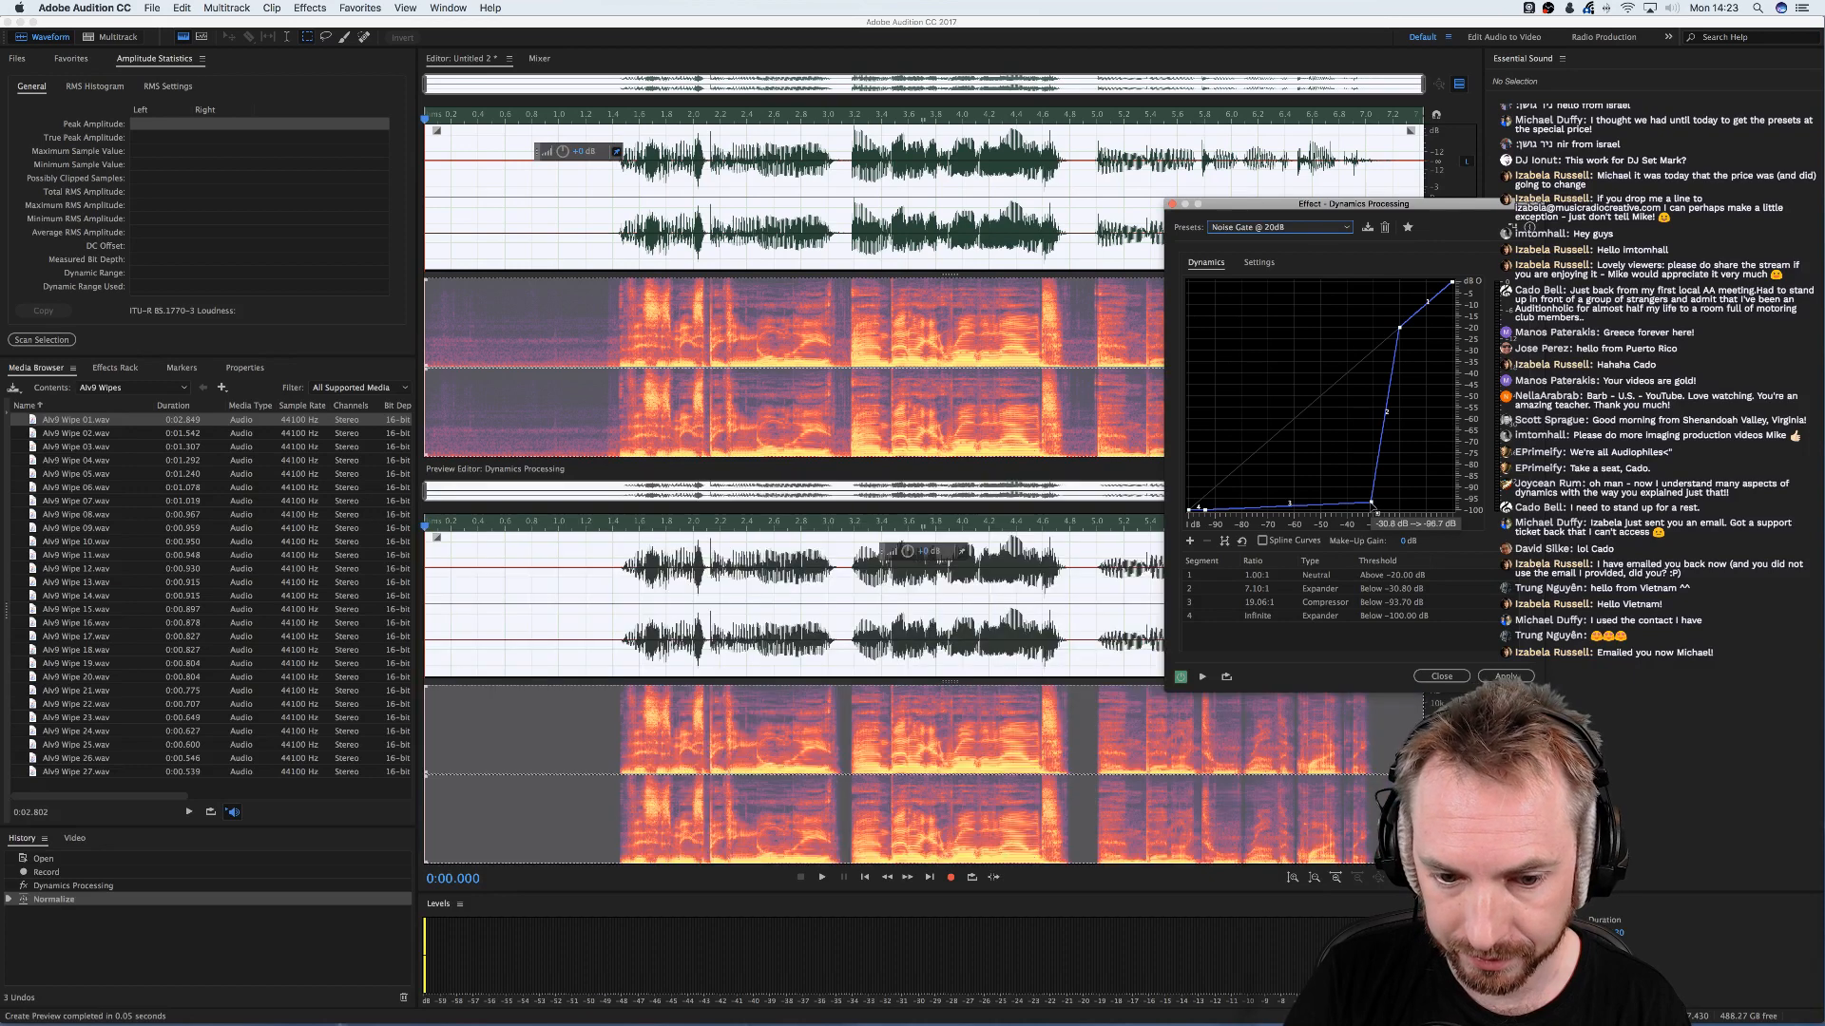
- Lower the gate's 30.80 dB expander threshold to -54.32 dB, bypass the effect, and play the clip's opening noise without it
drag(1369, 502, 1315, 510)
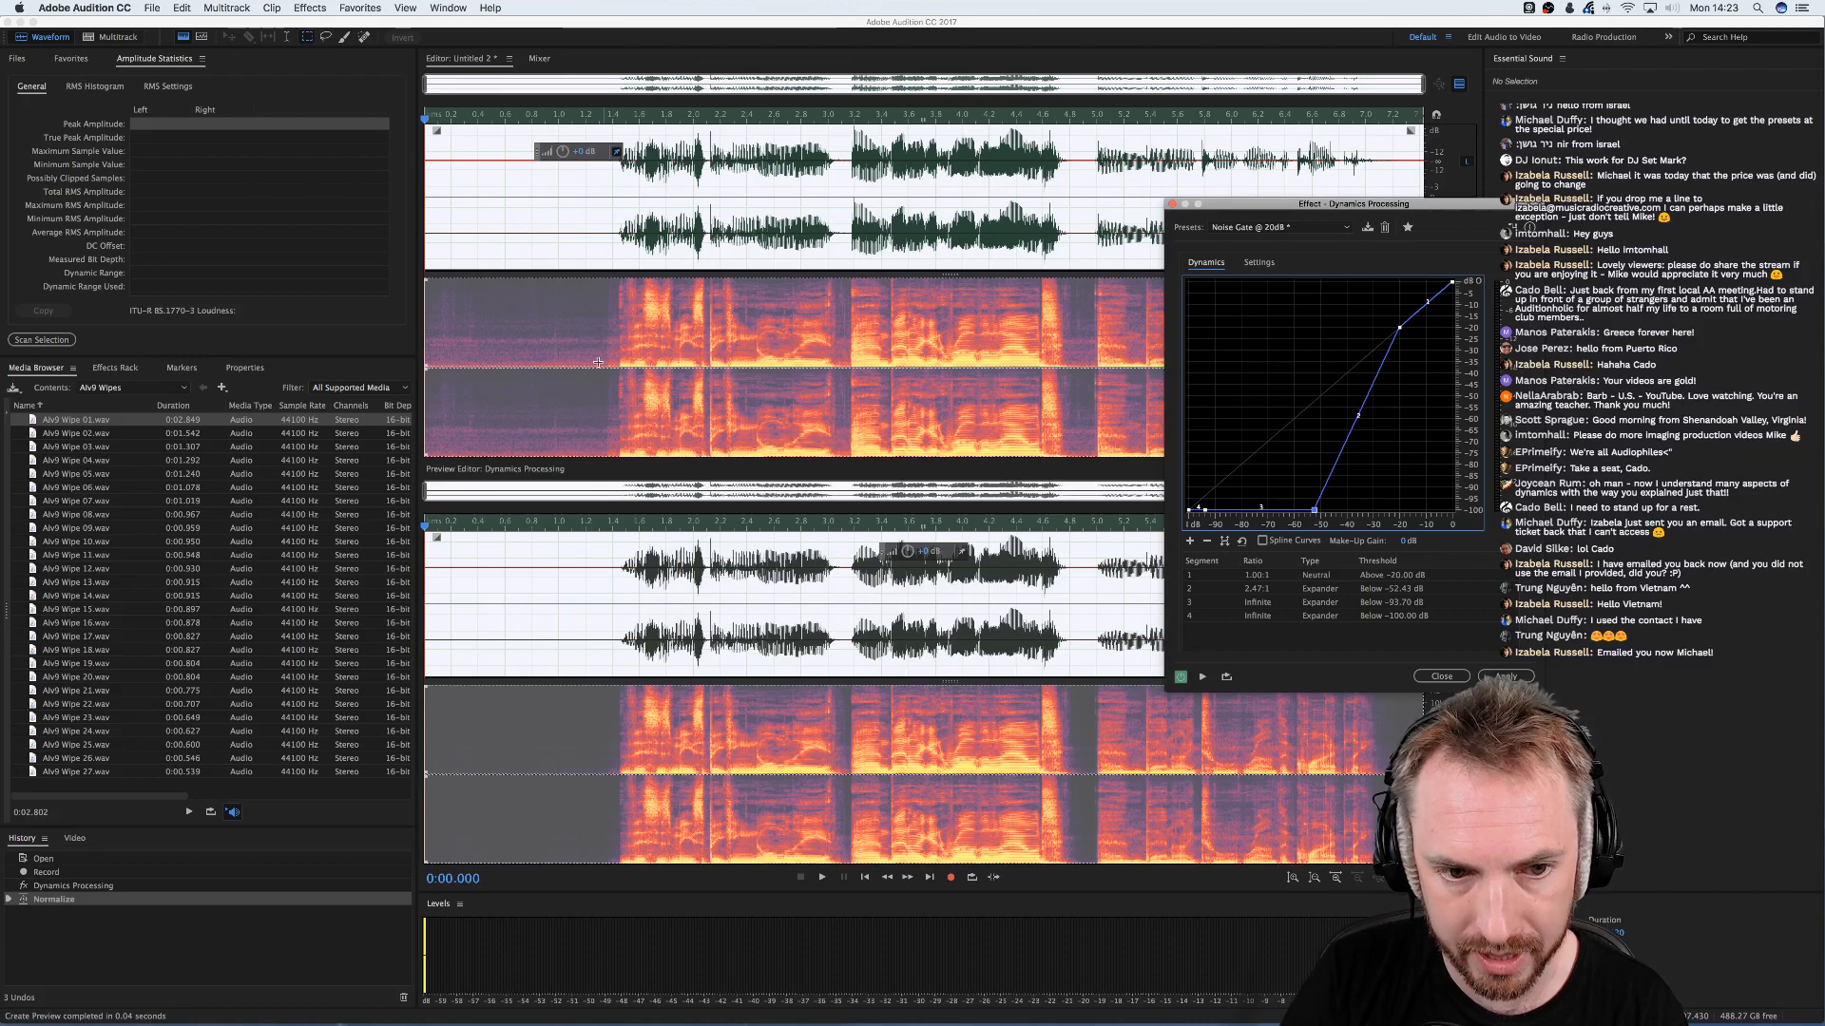
drag(1314, 510, 1311, 512)
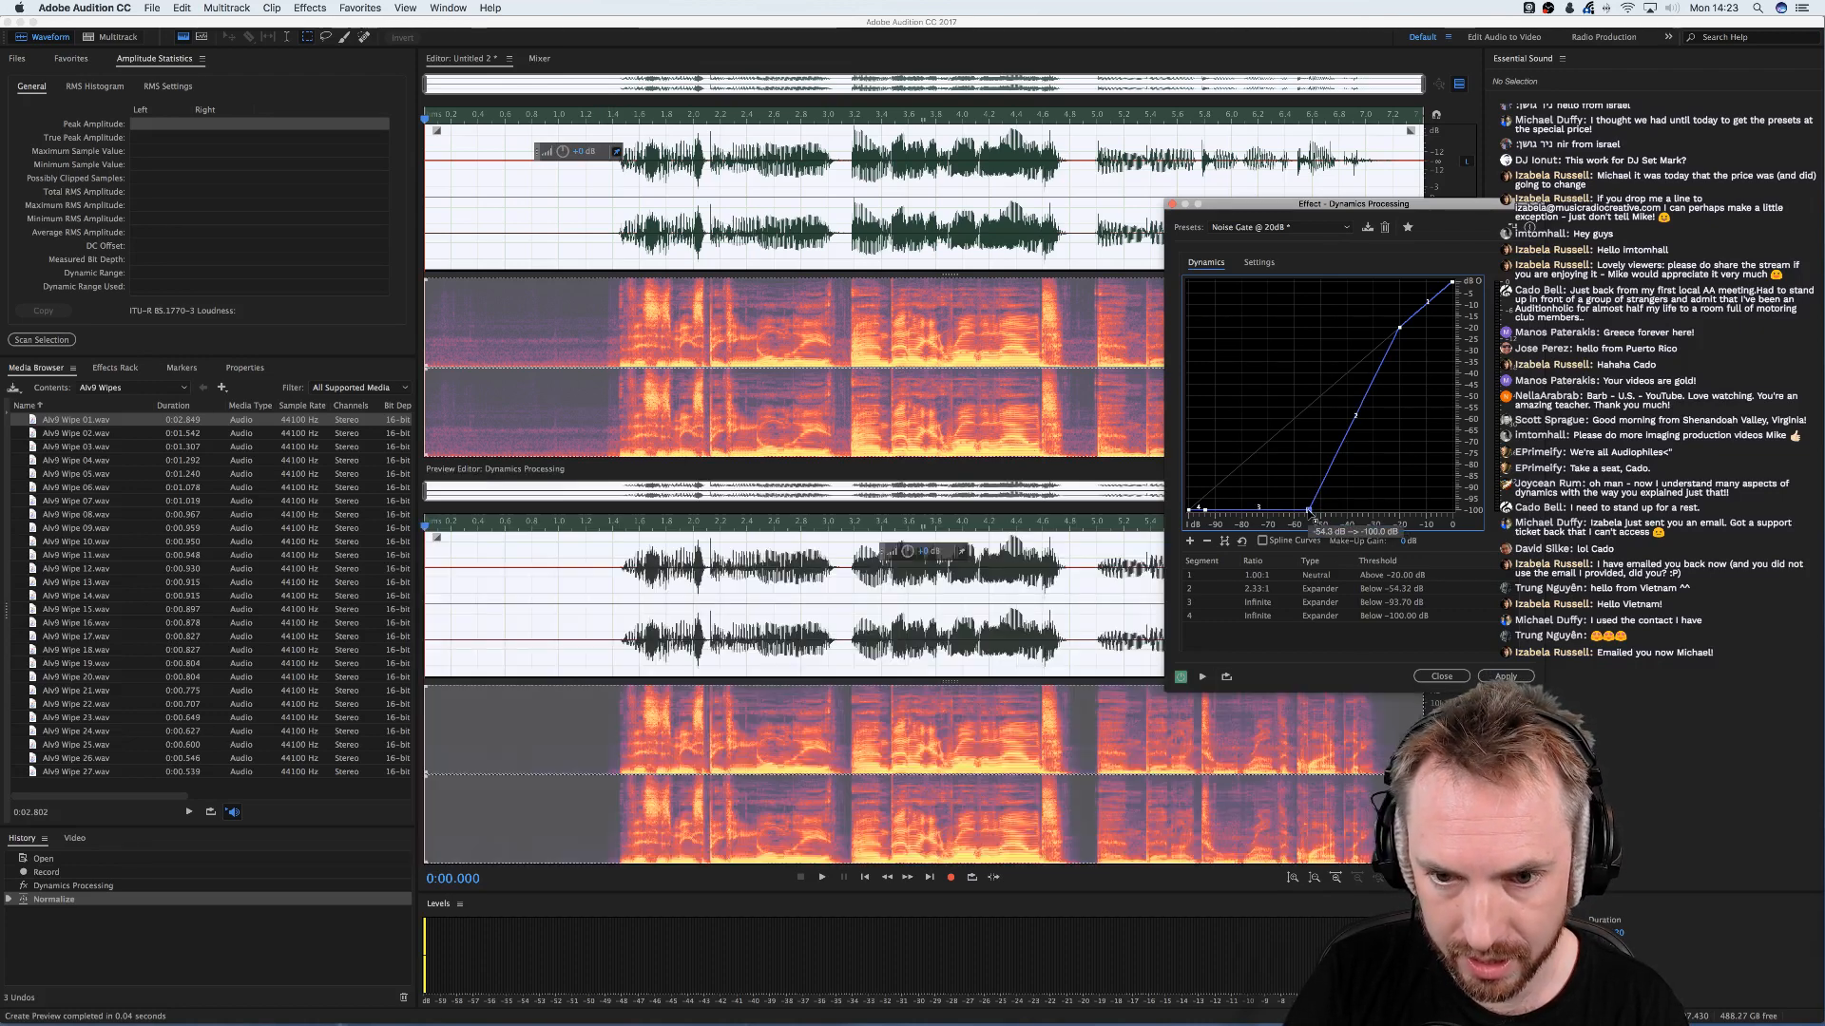
click(1180, 677)
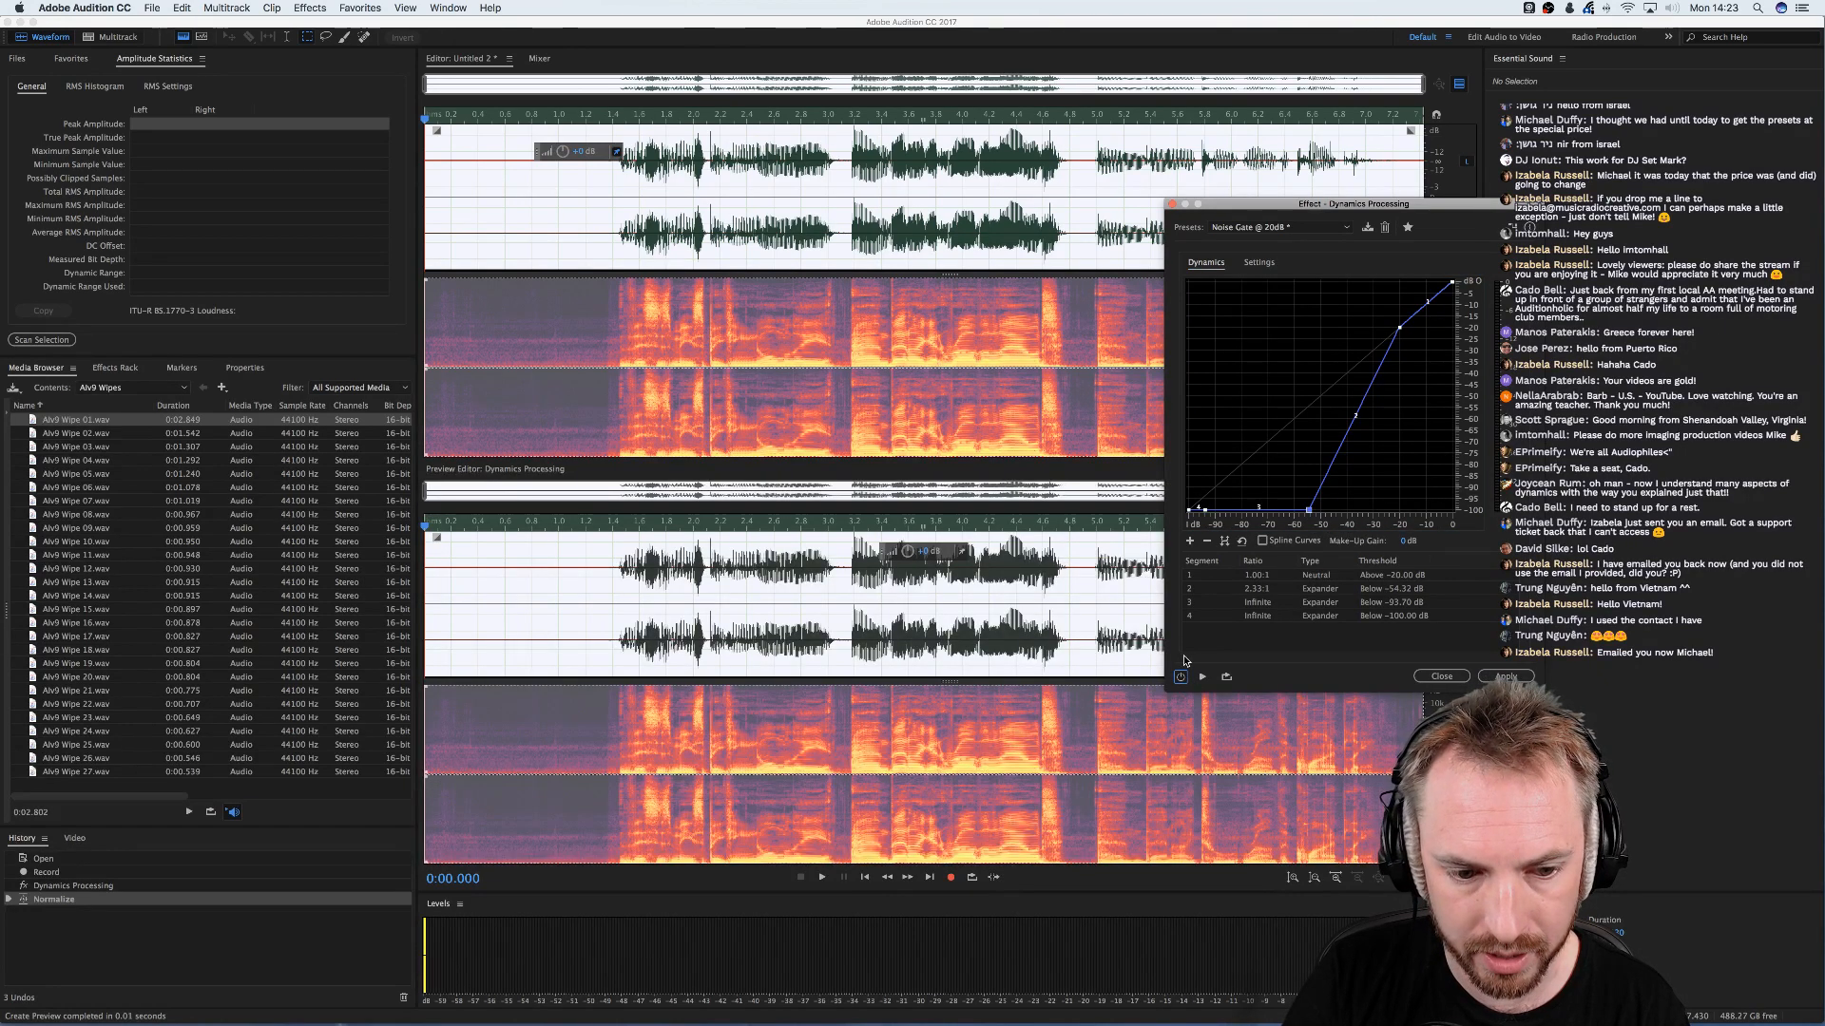
key(space)
key(space)
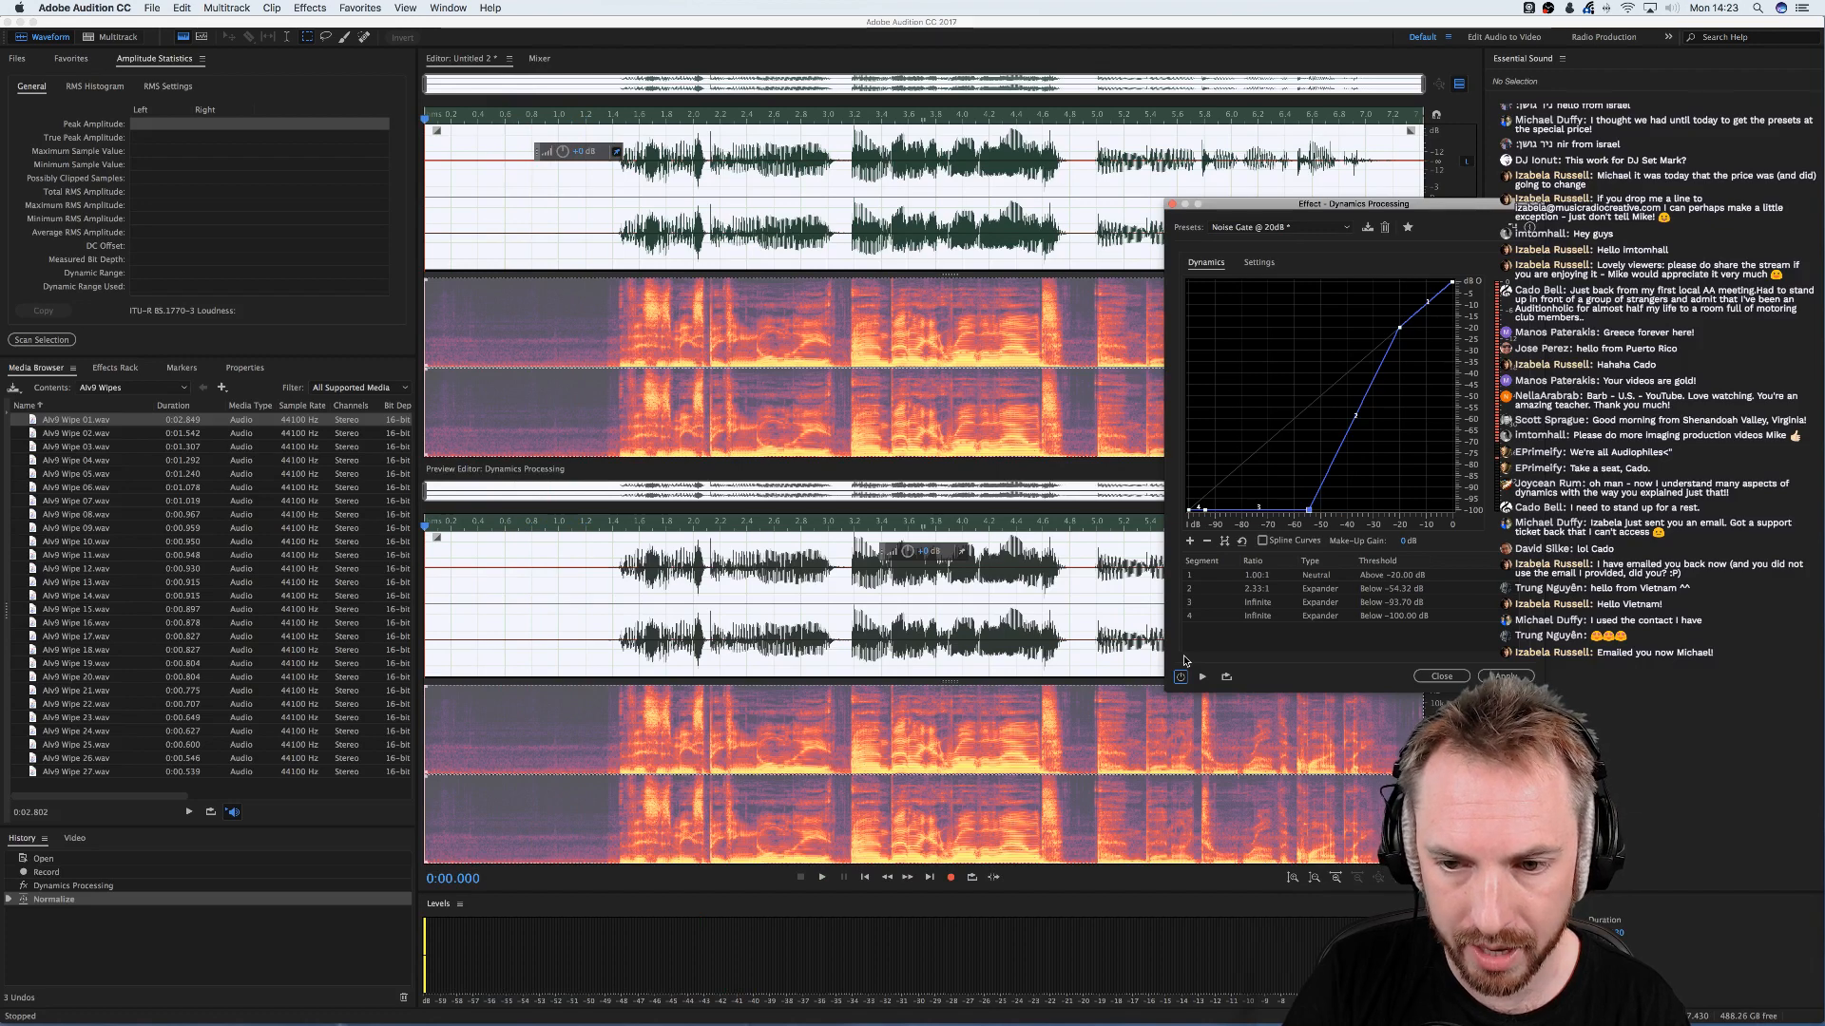
- Compare the clip's opening without the gate, re-enable the effect, play the gated clip, and apply Dynamics Processing to it
key(space)
key(space)
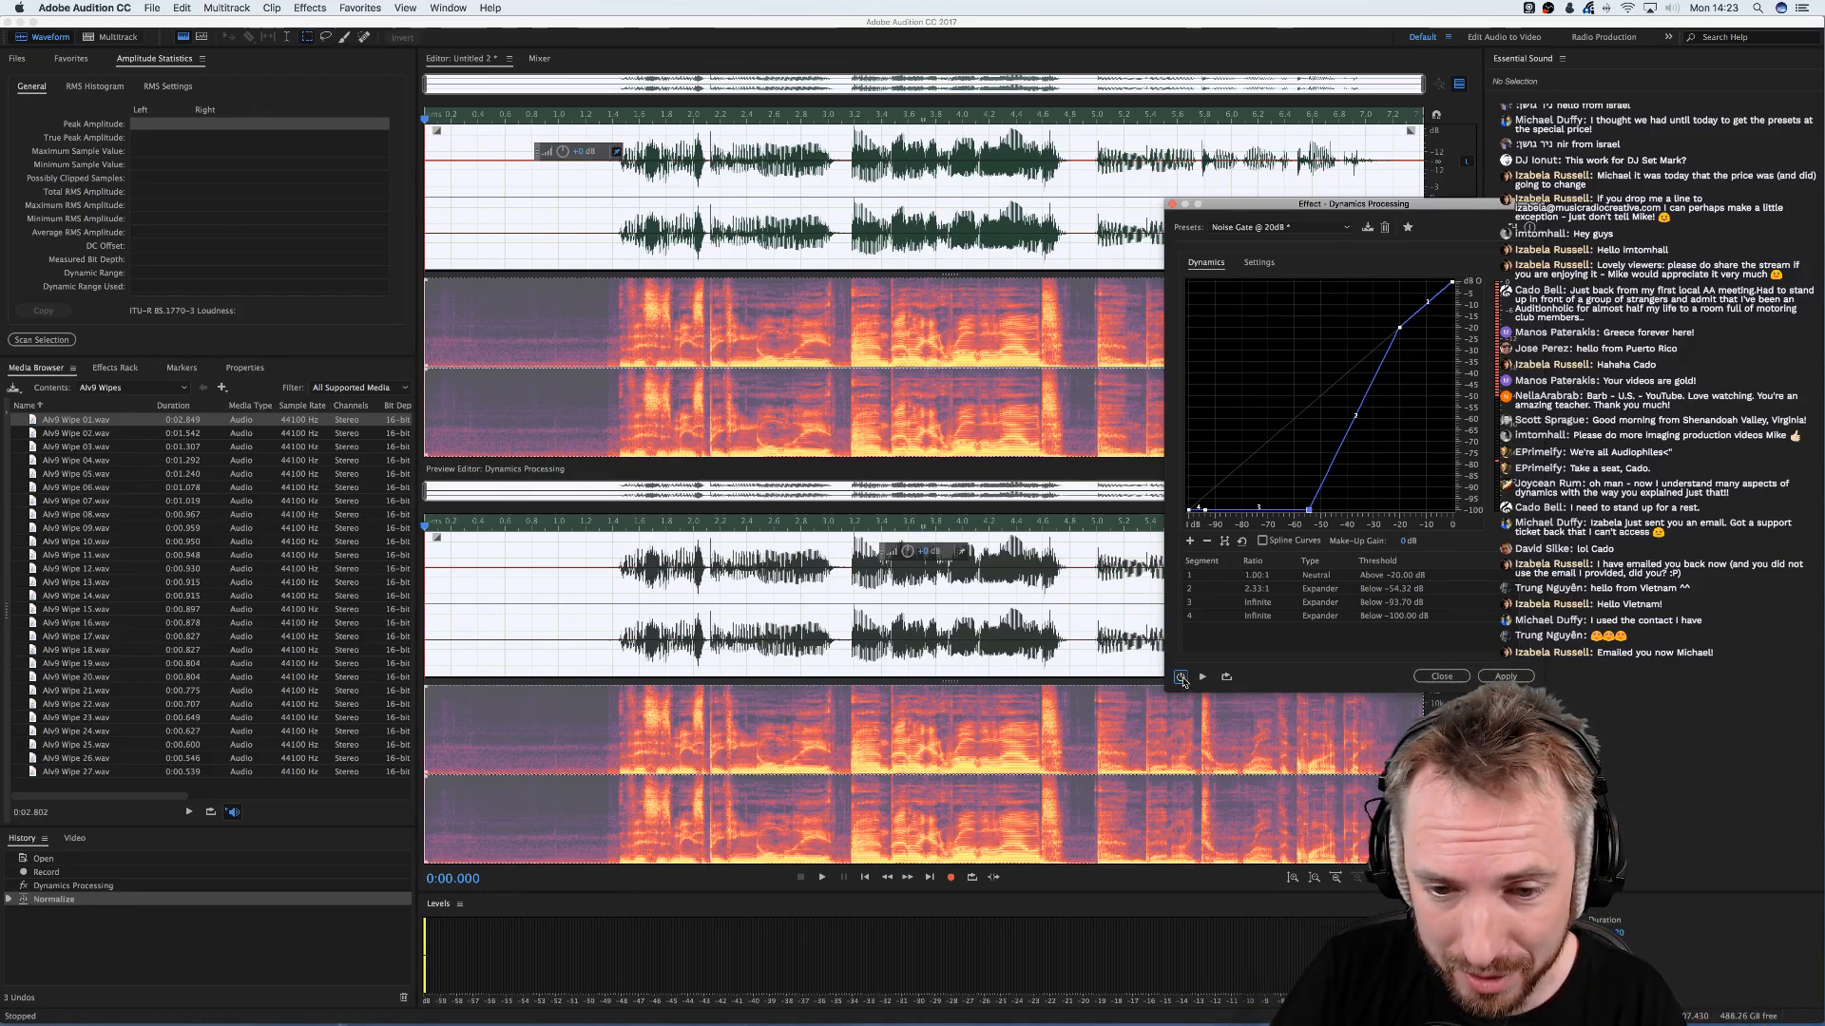
click(1181, 679)
key(space)
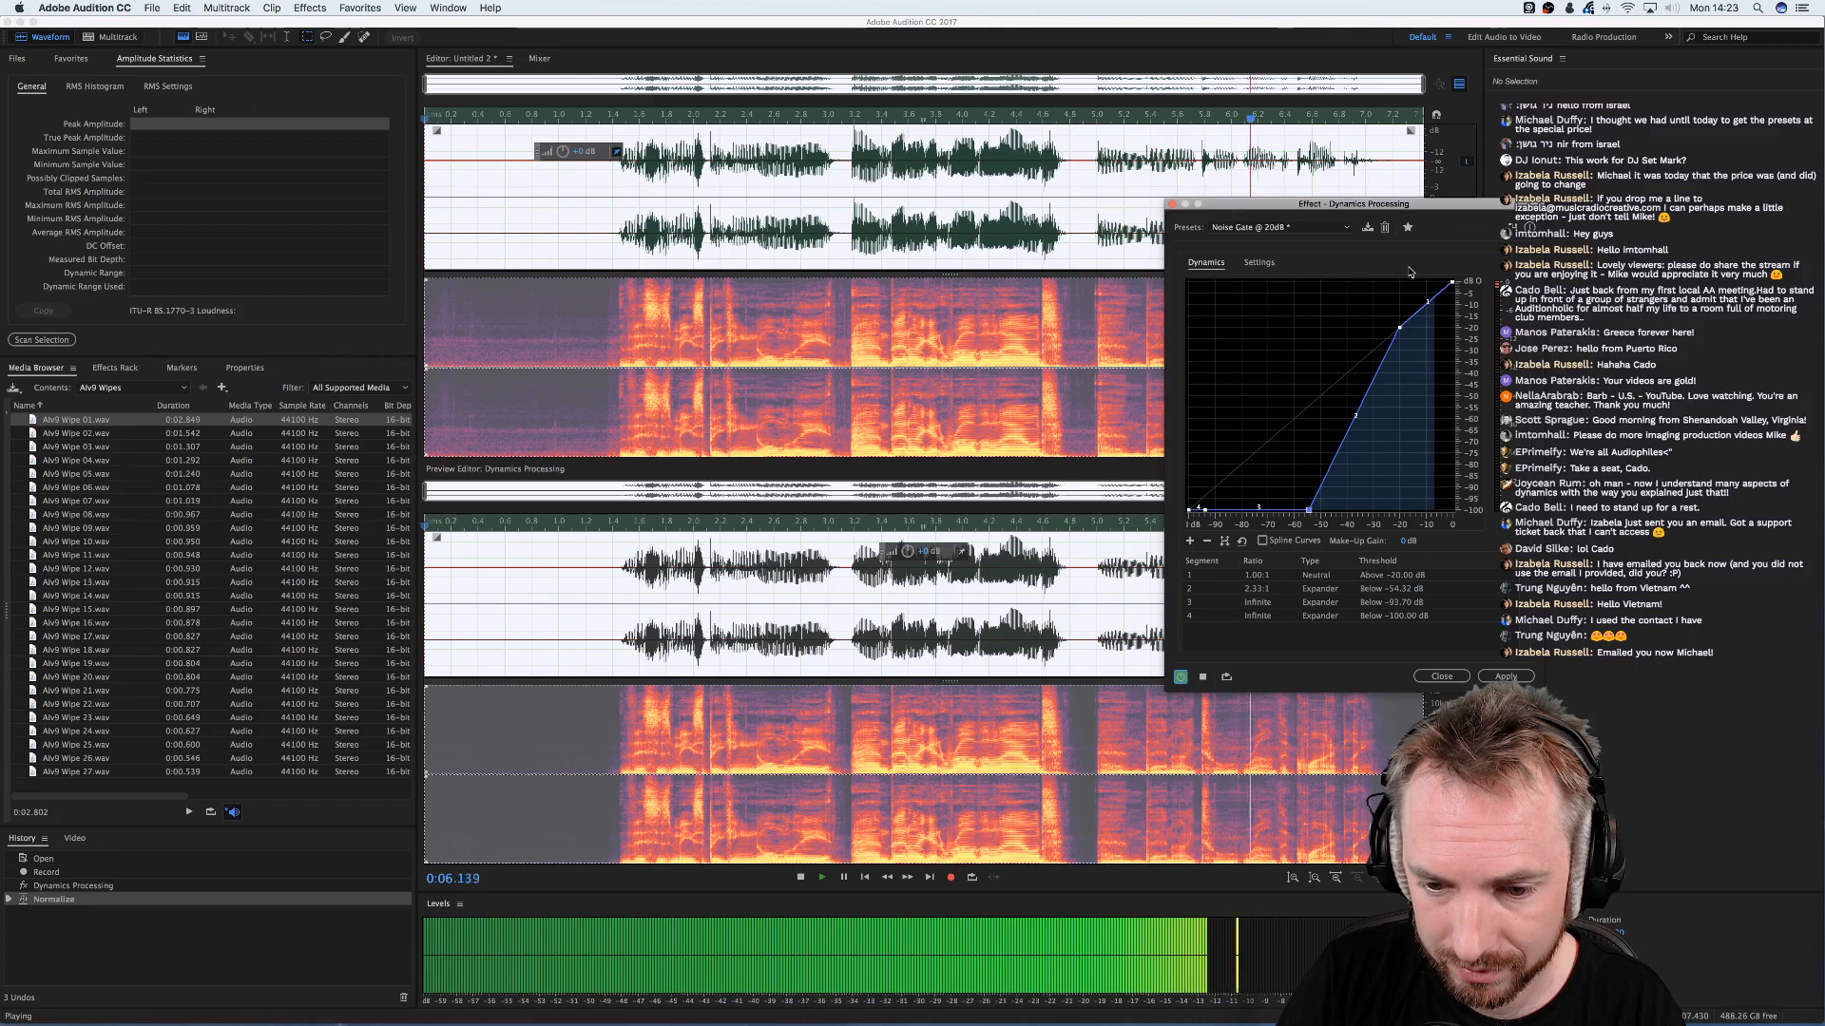
click(1509, 675)
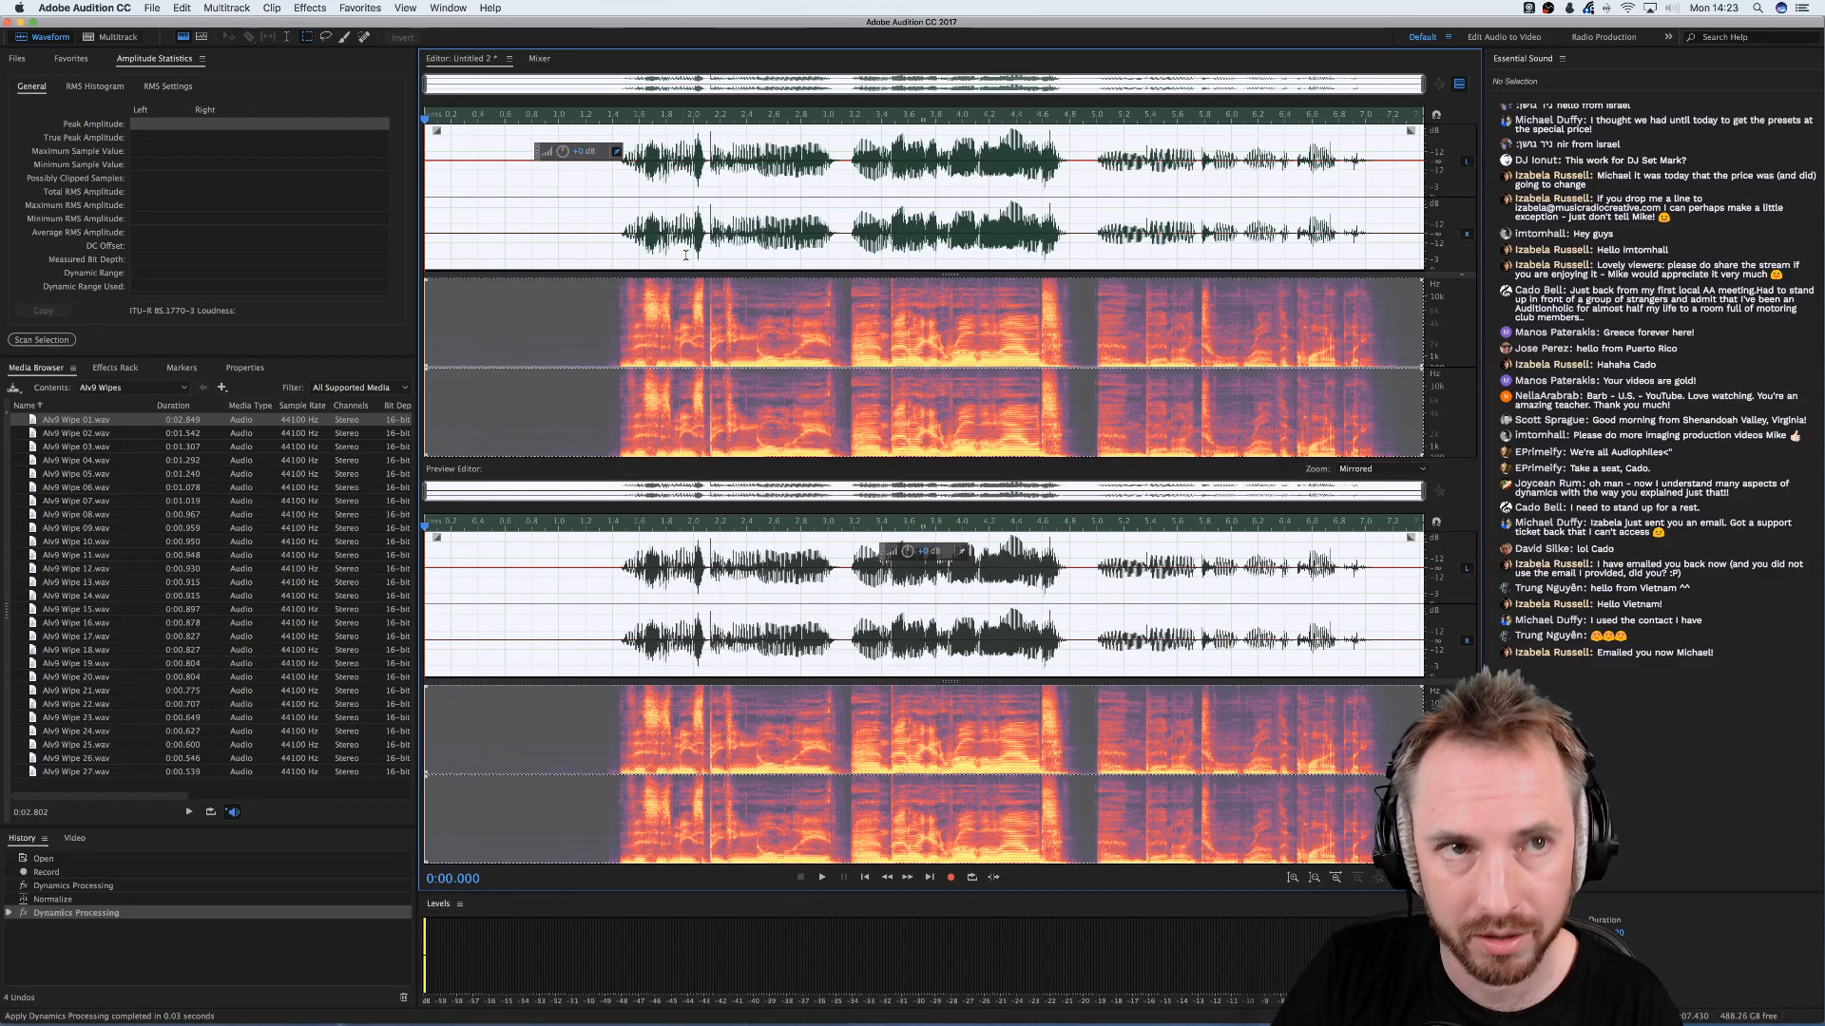
click(591, 209)
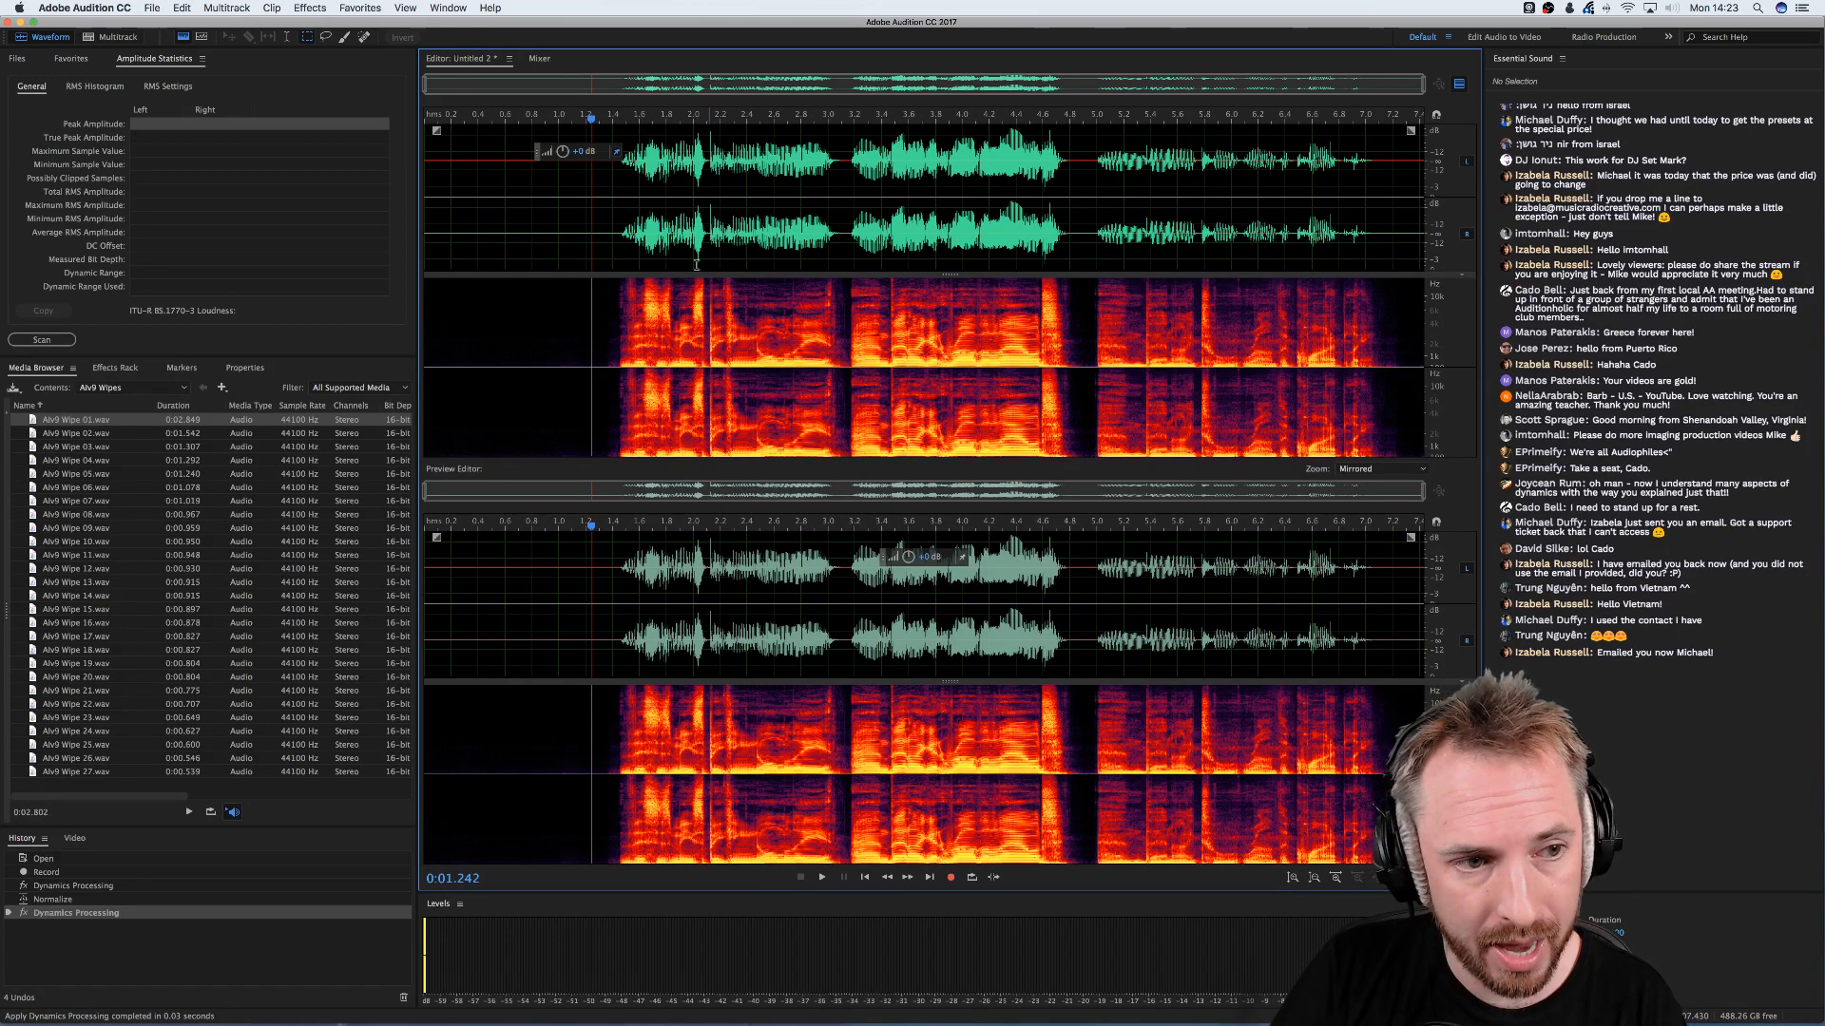
click(613, 204)
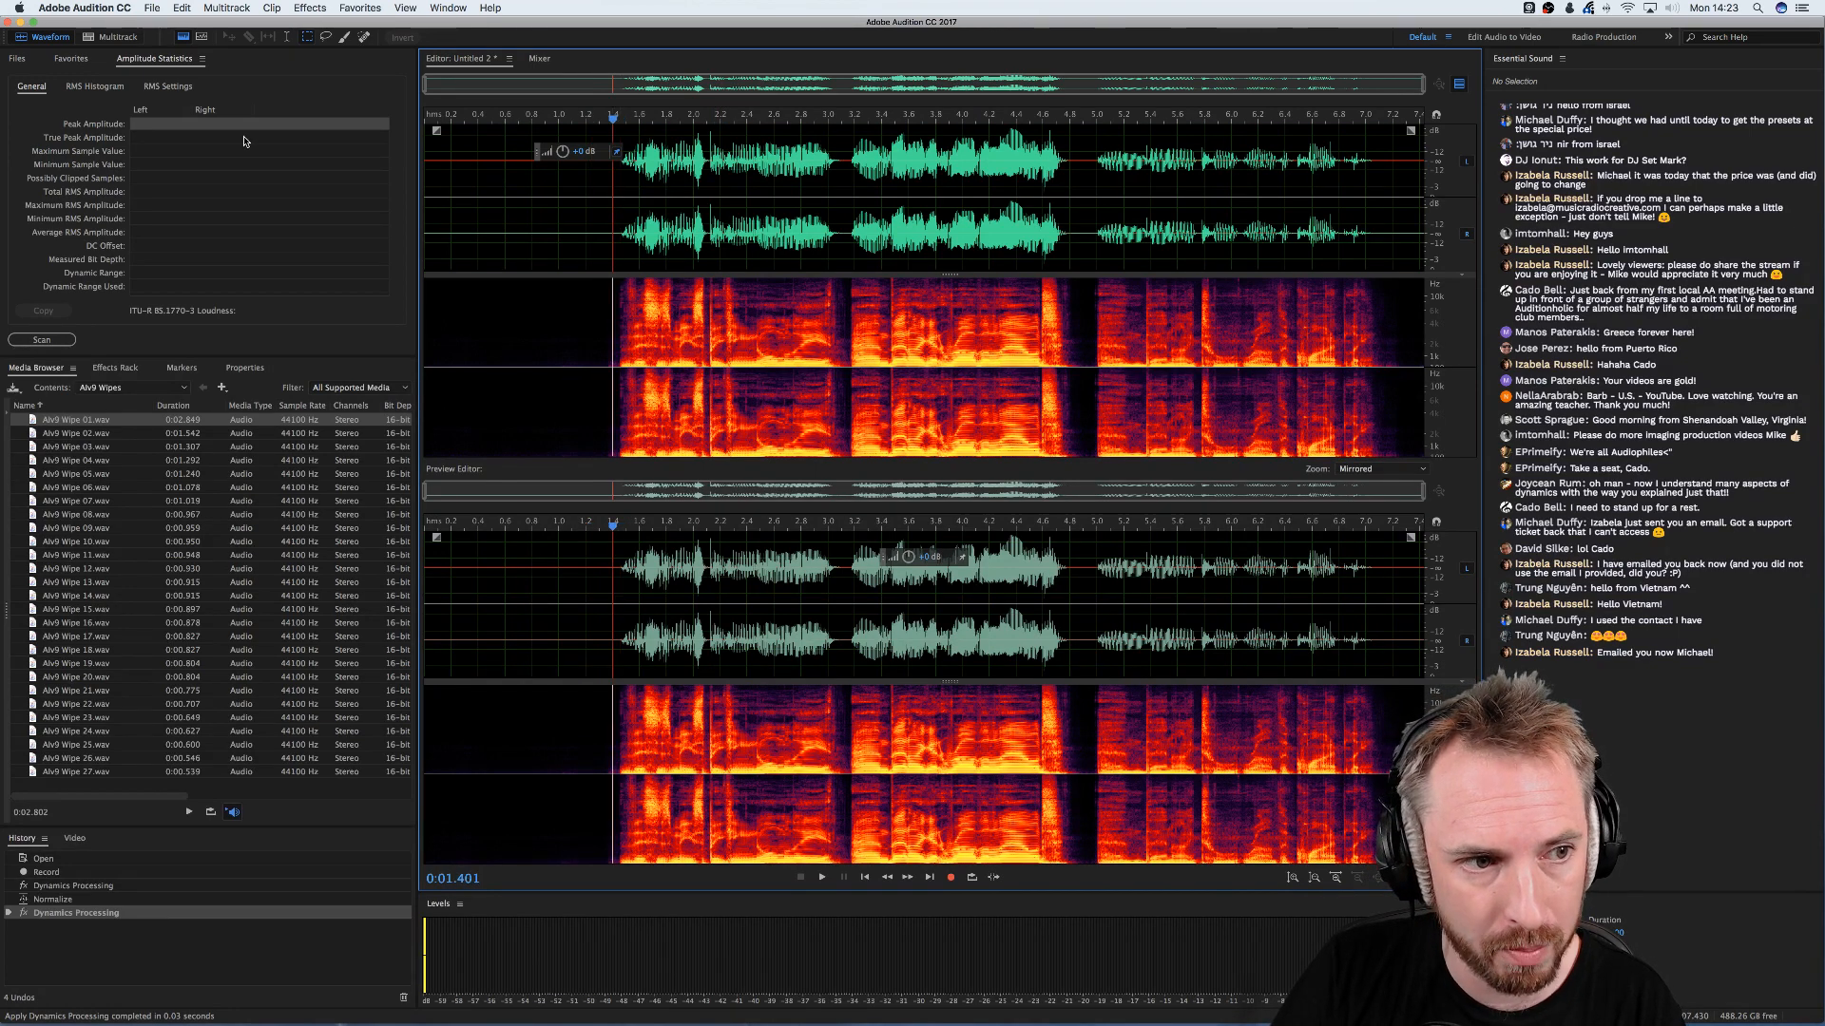
- Open the Untitled 1 tone file in the editor and hide its spectral frequency display
click(13, 59)
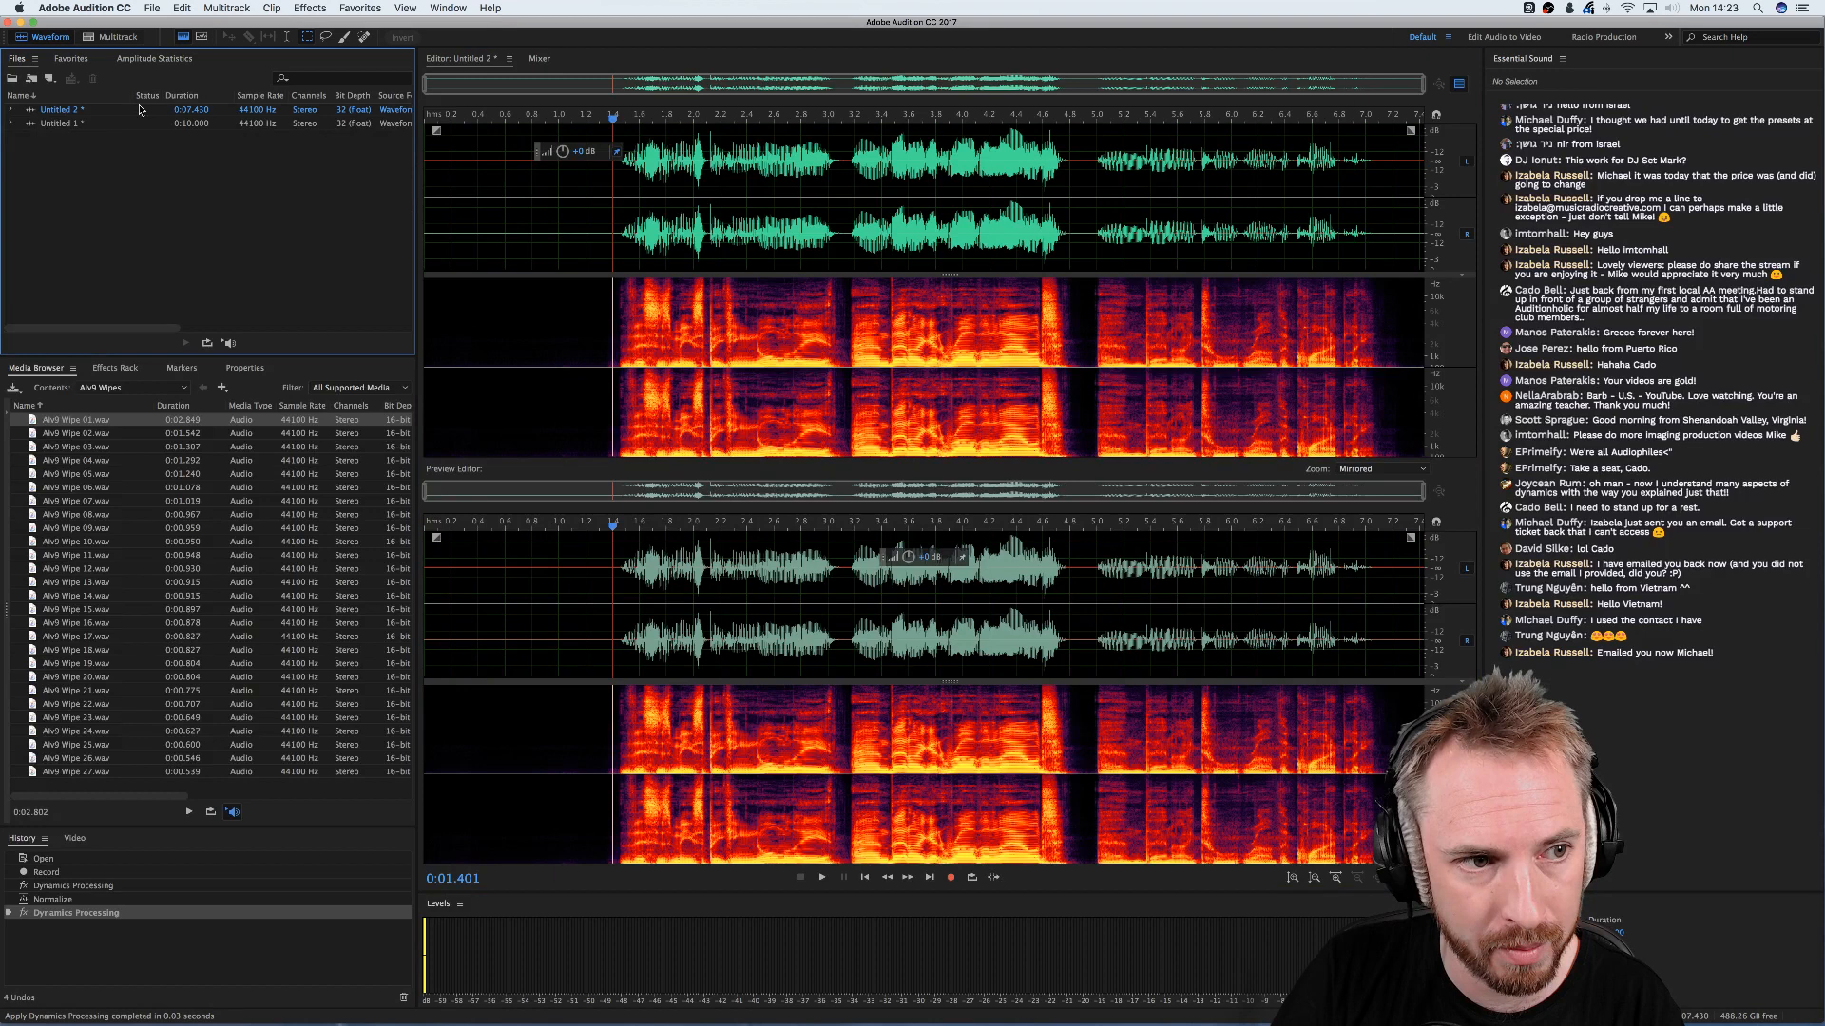
click(79, 123)
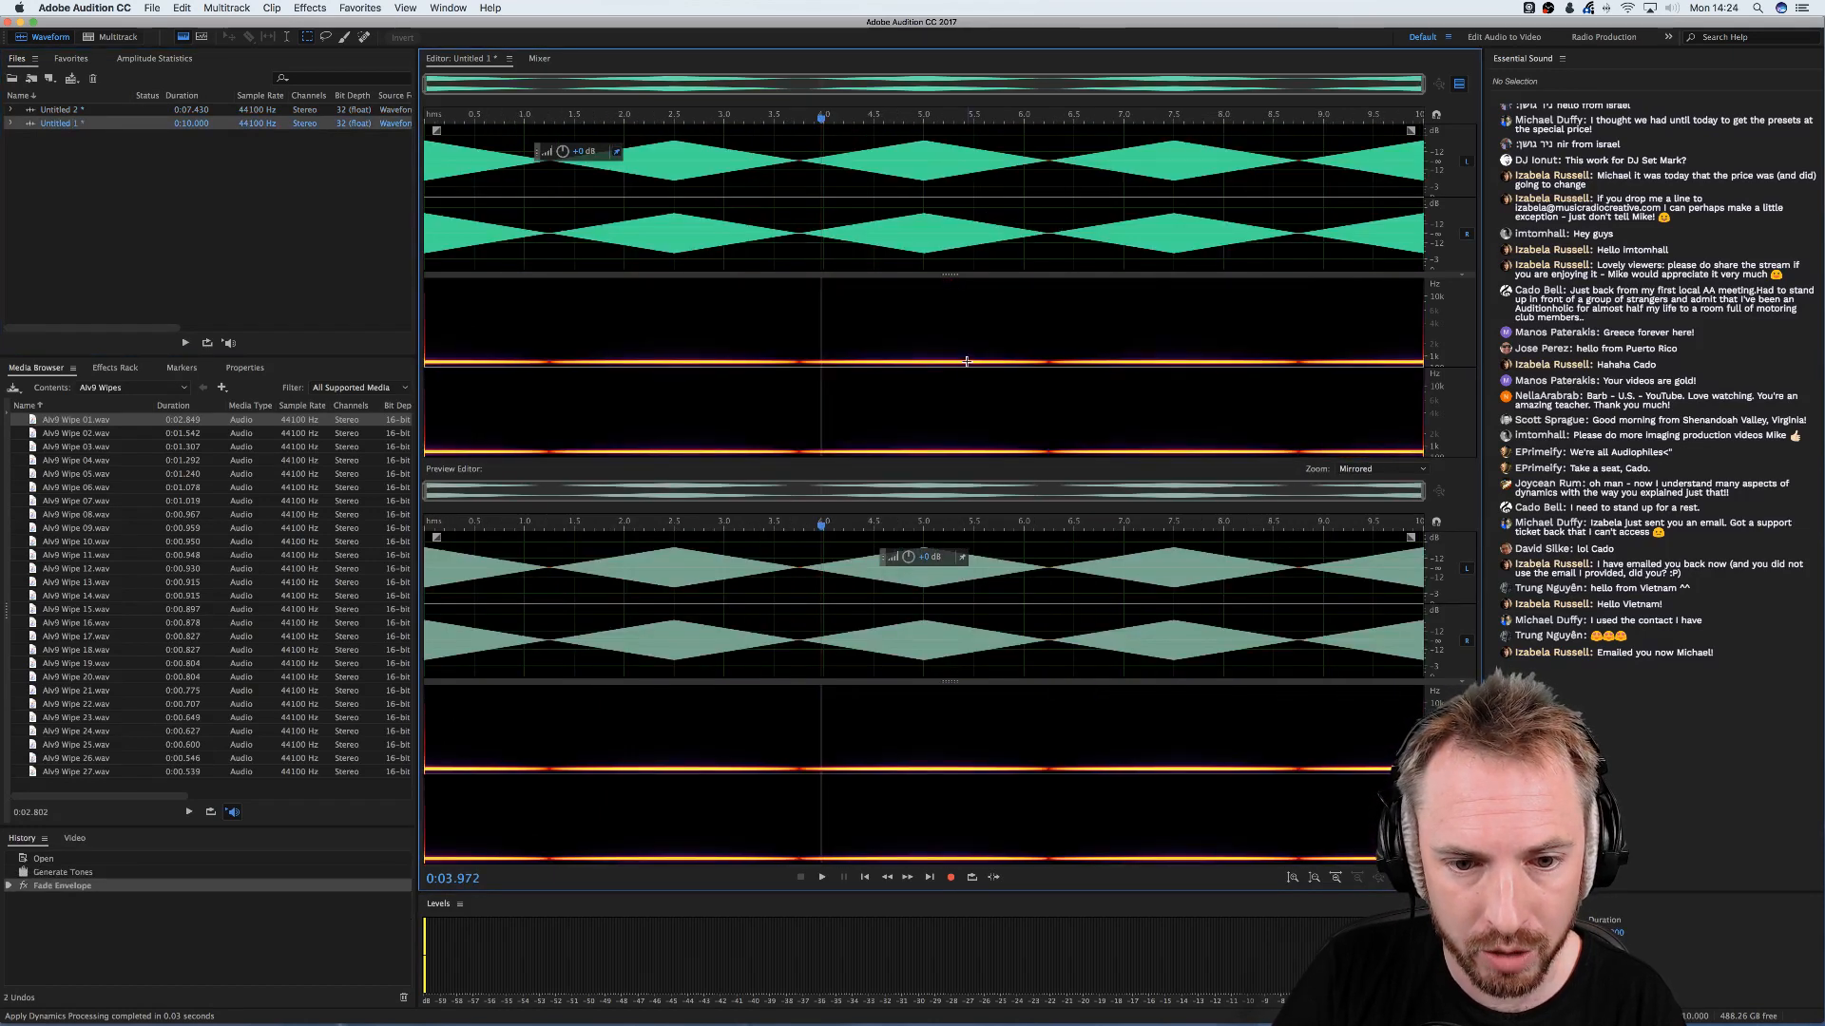
key(shift+d)
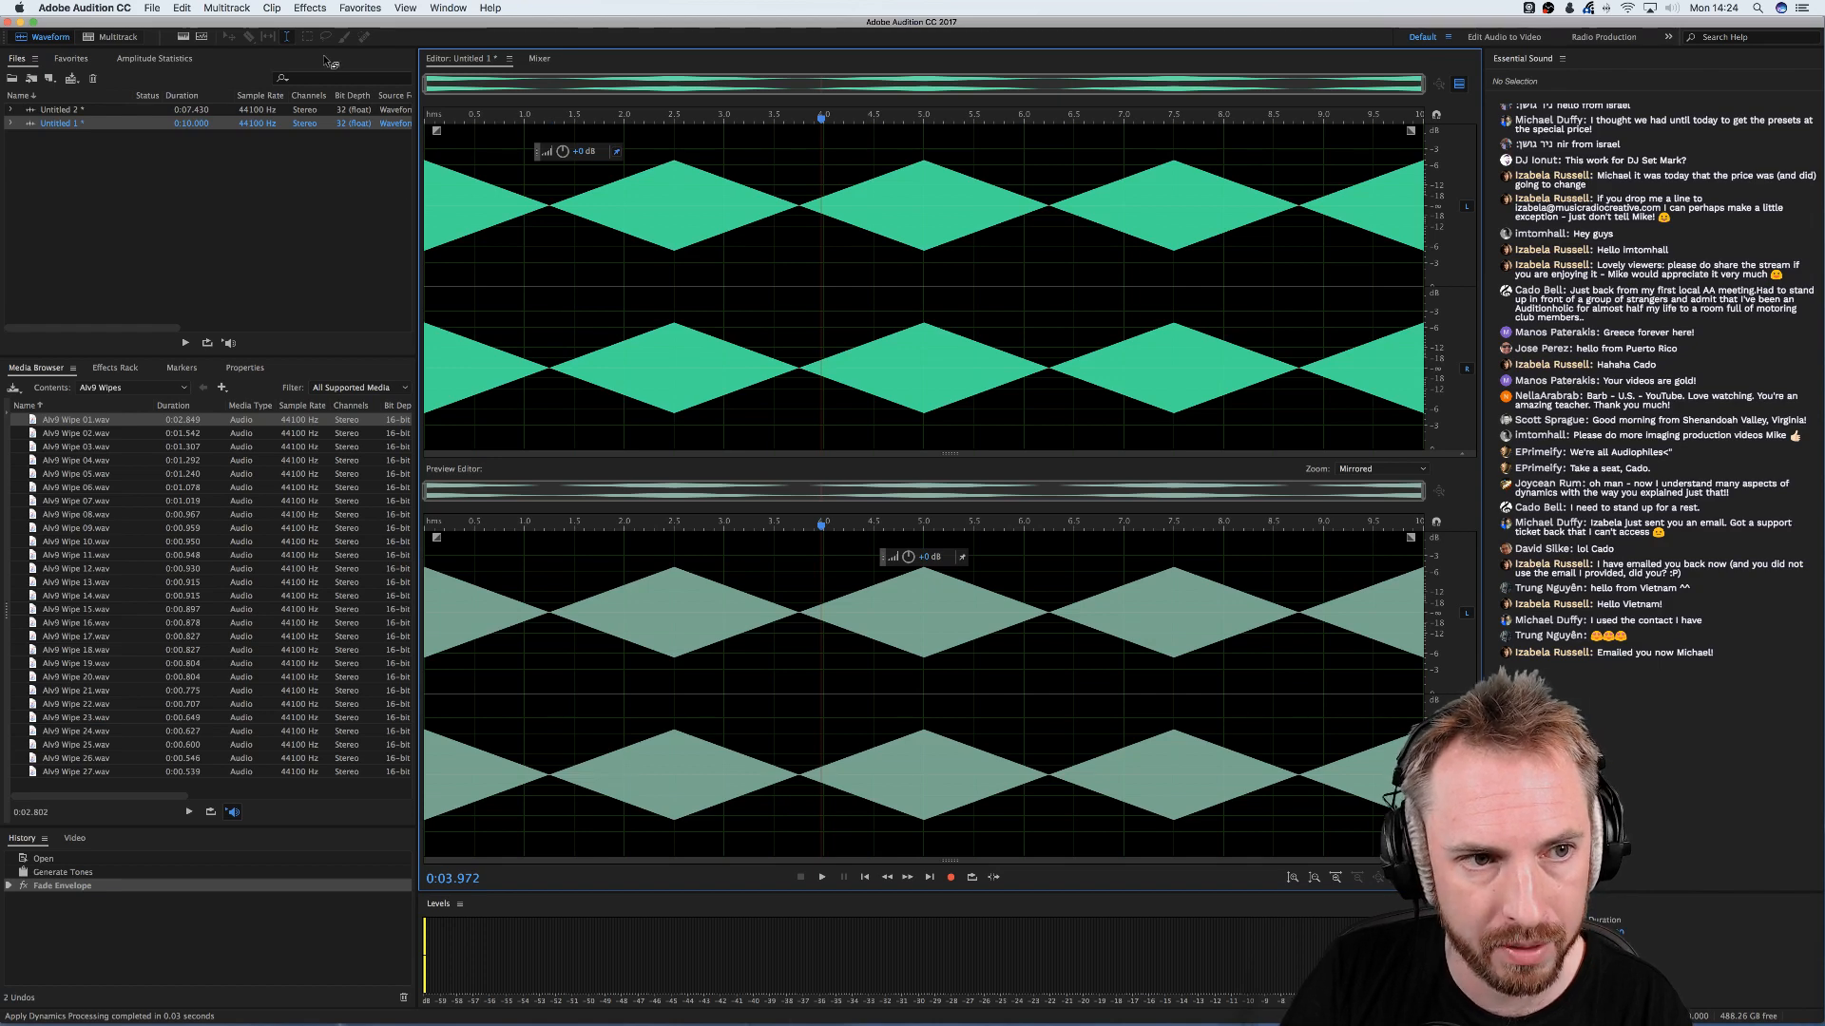
- Start Dynamics Processing on the tone and load the (Default) preset
click(310, 8)
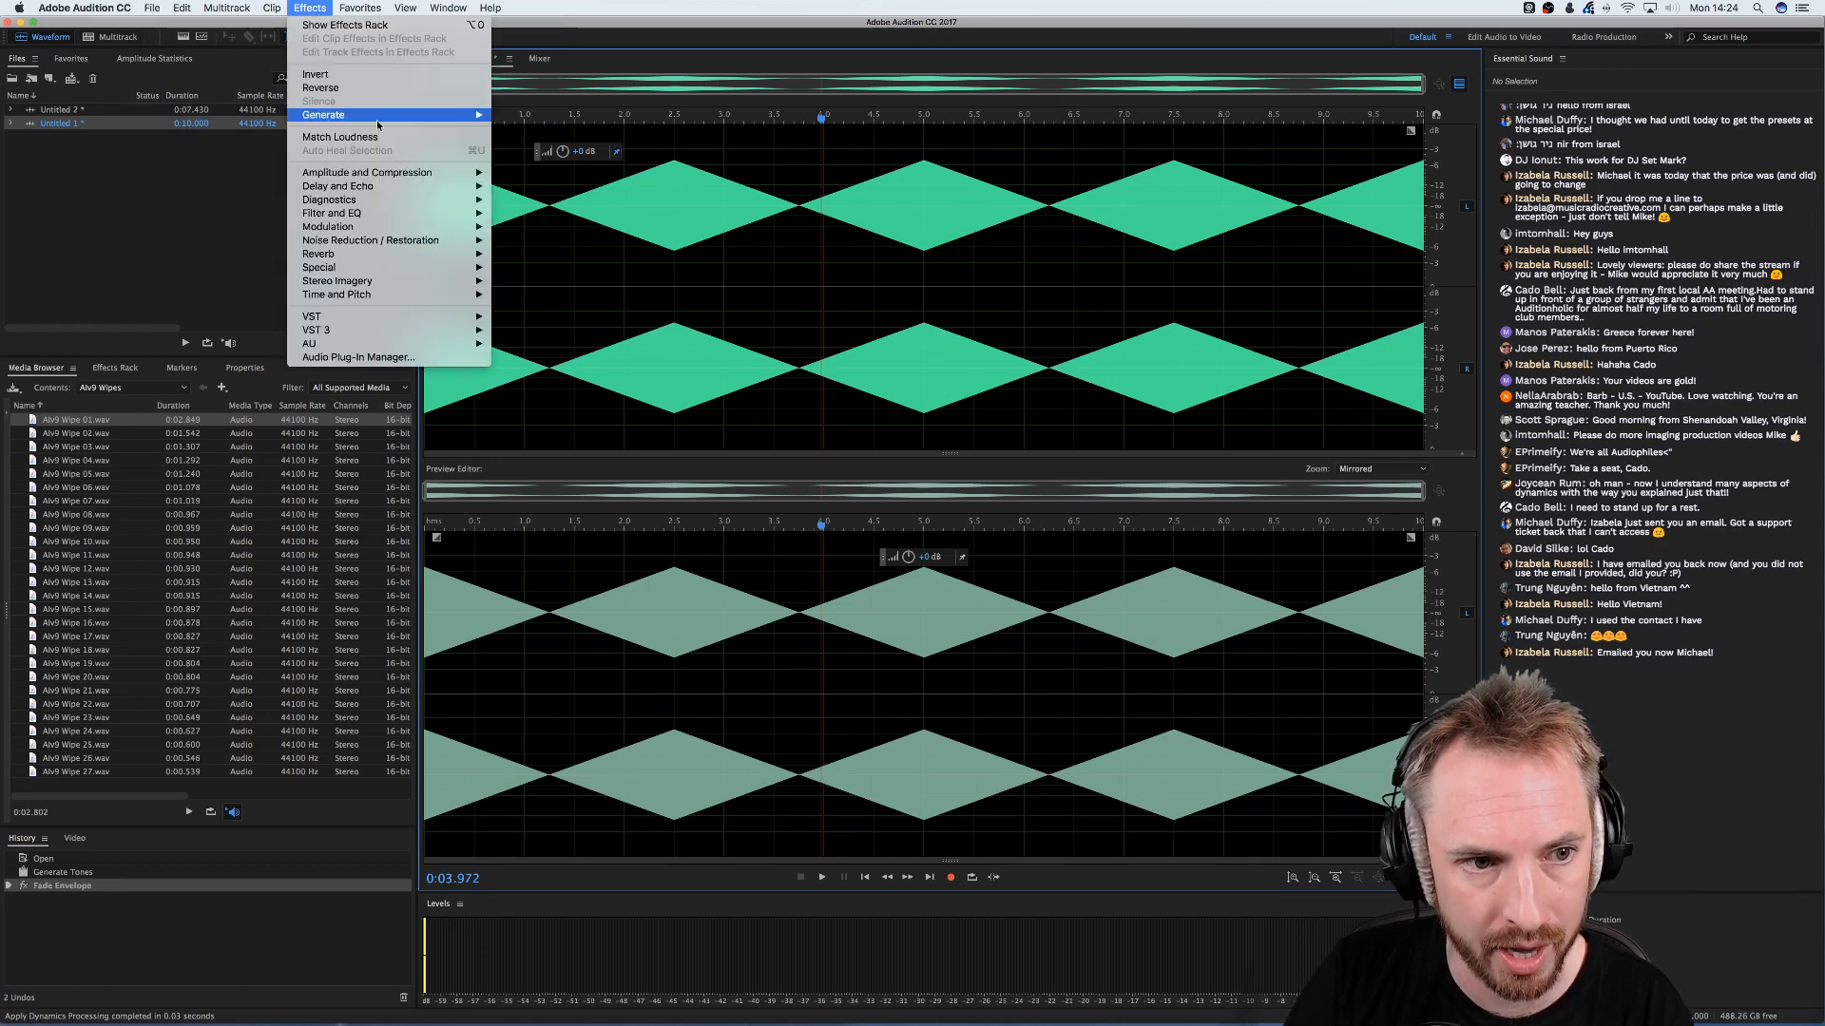
mouse_move(470, 173)
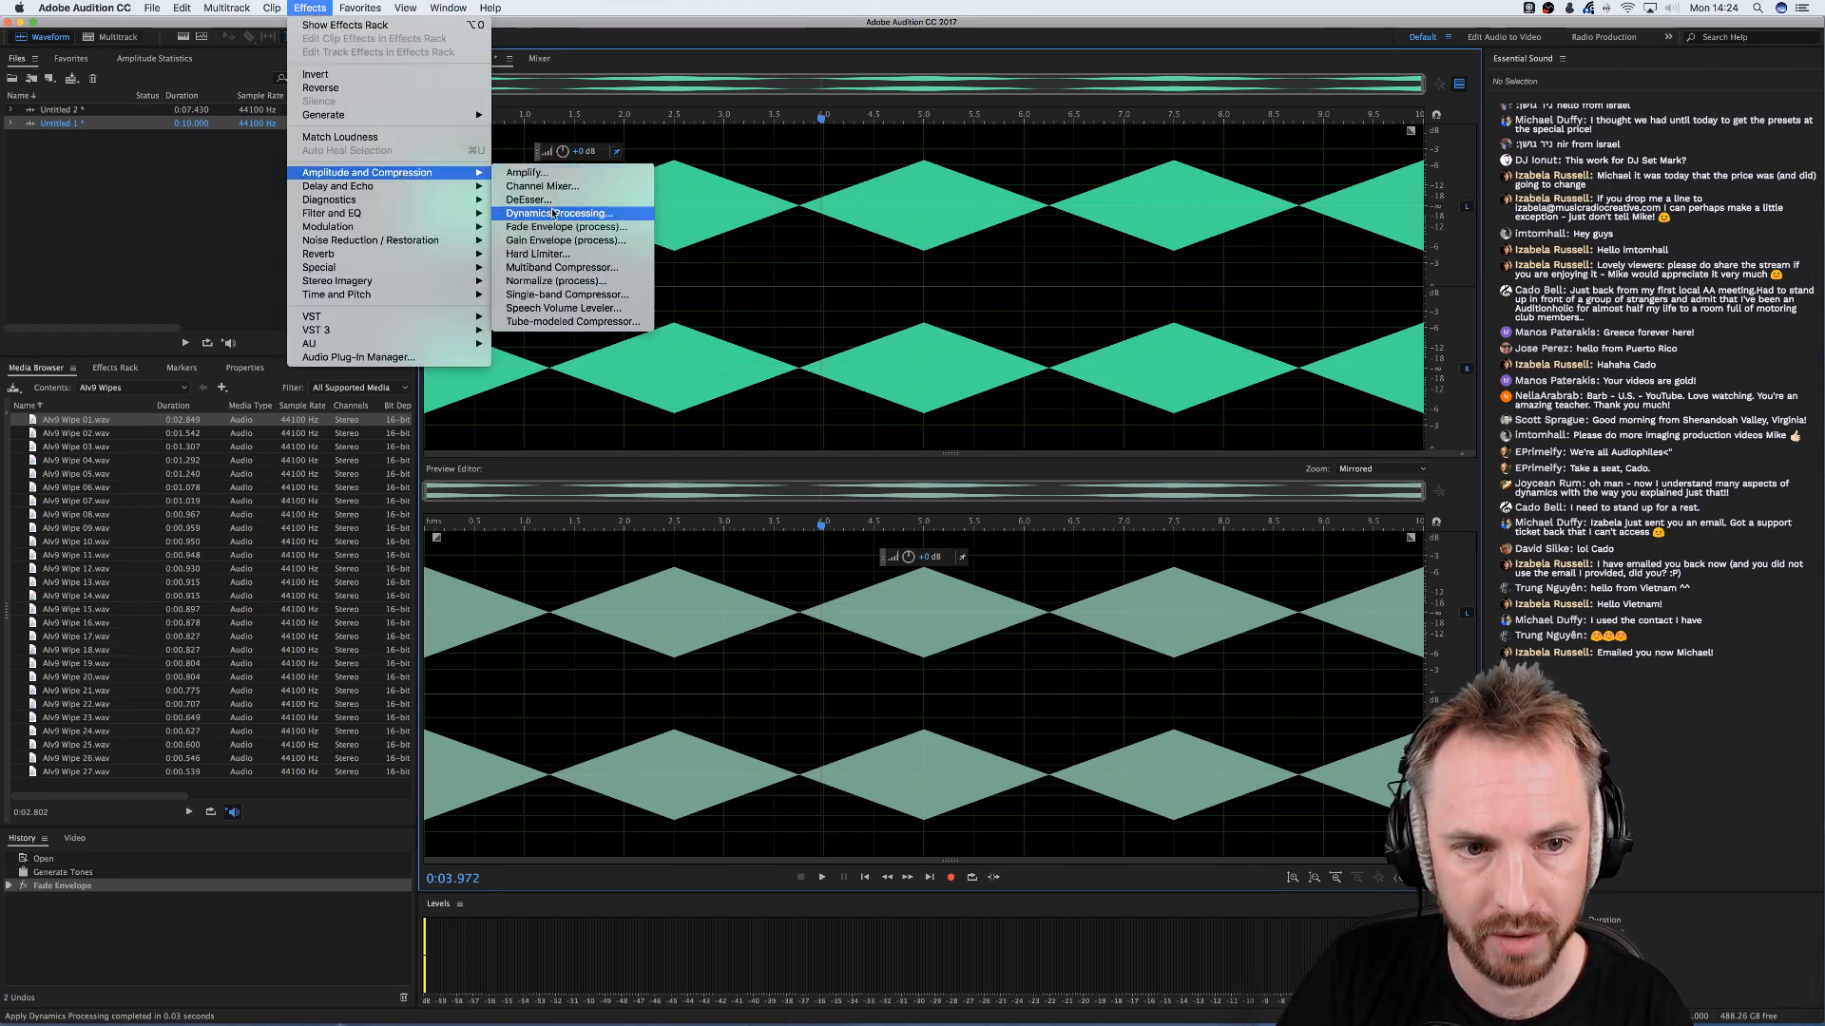
click(555, 213)
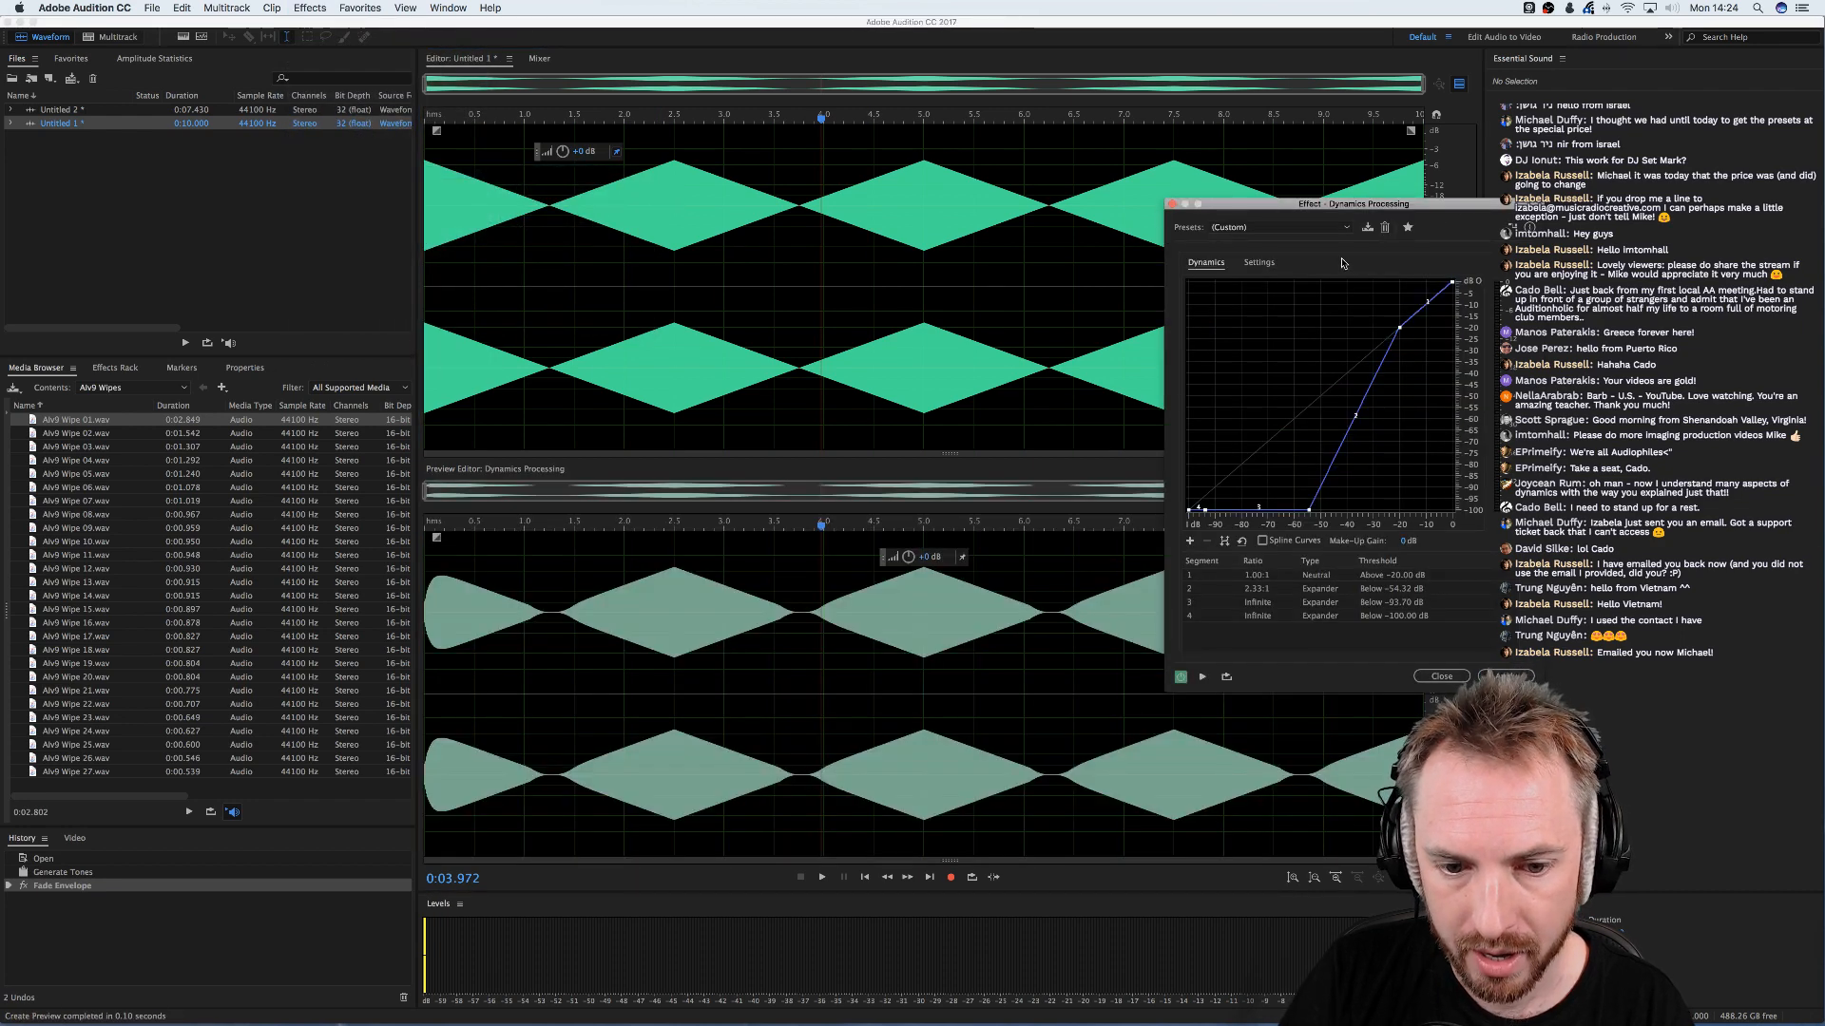
click(1278, 227)
click(1293, 246)
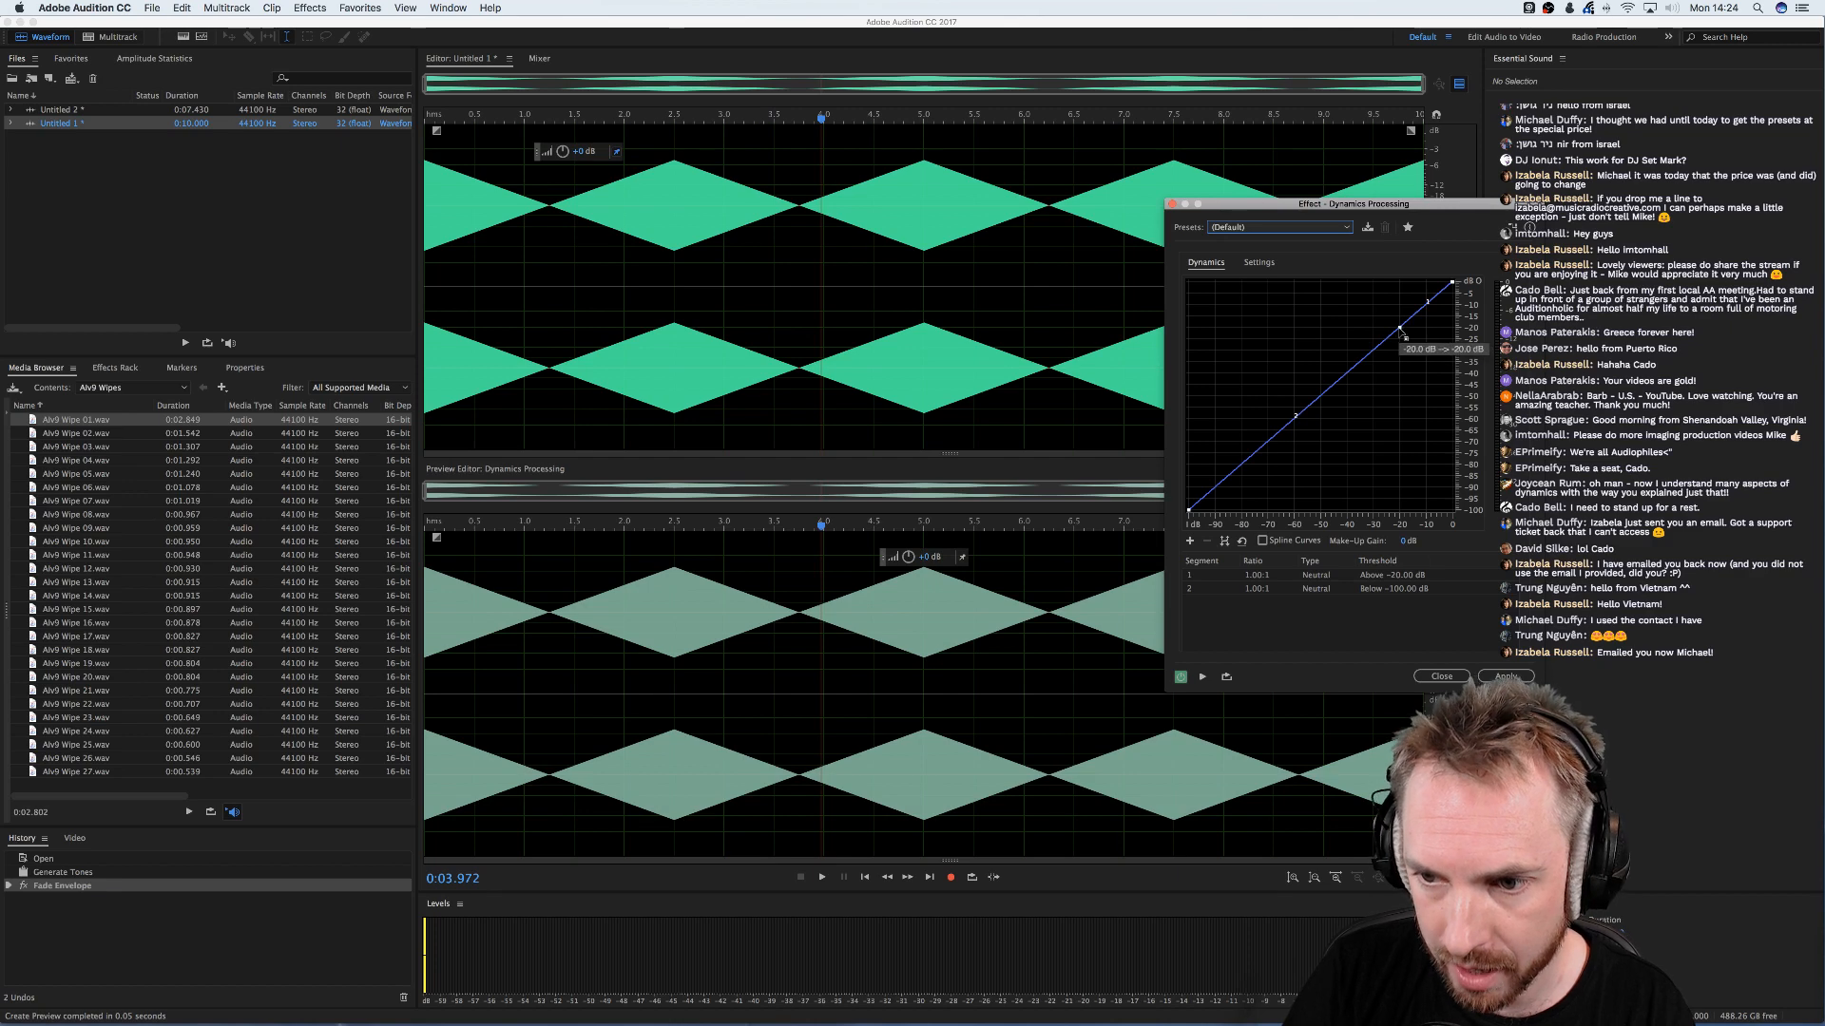
- Shape the dynamics curve into a 4.11:1 compressor above -30.81 dB and move the effect window to reveal the preview waveform
drag(1400, 330, 1371, 330)
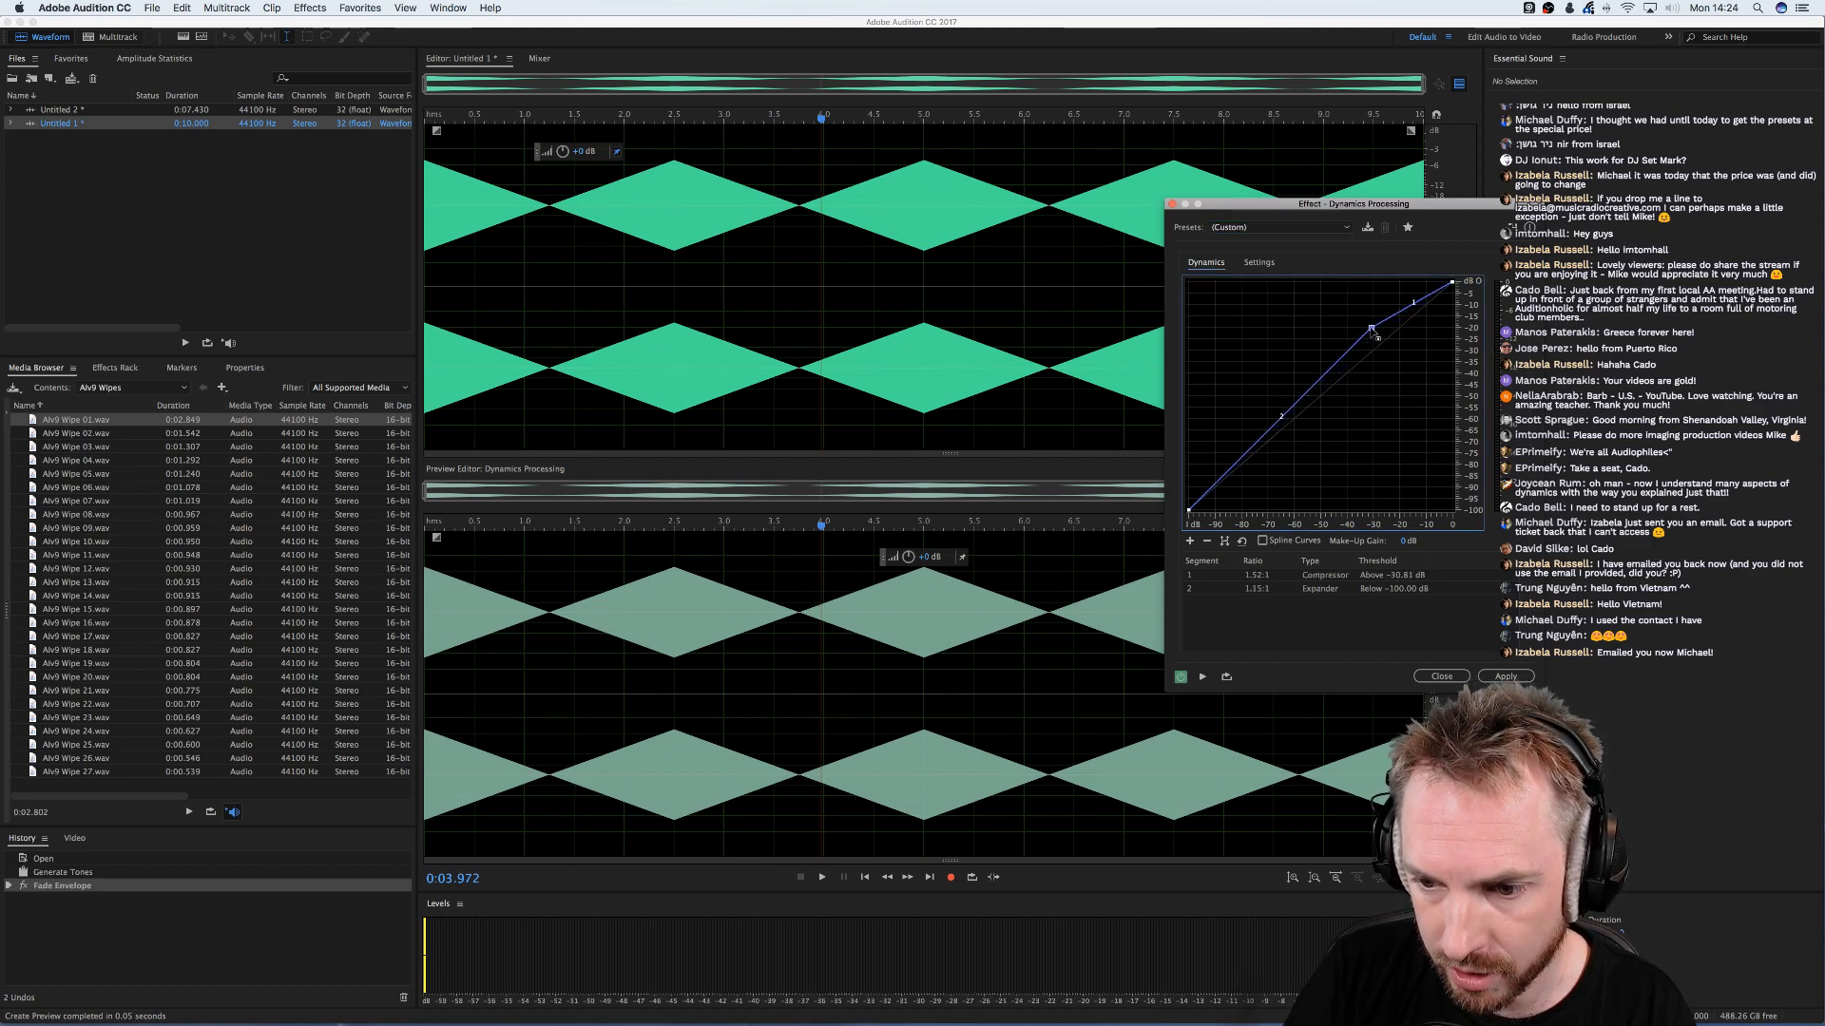
drag(1454, 289, 1459, 320)
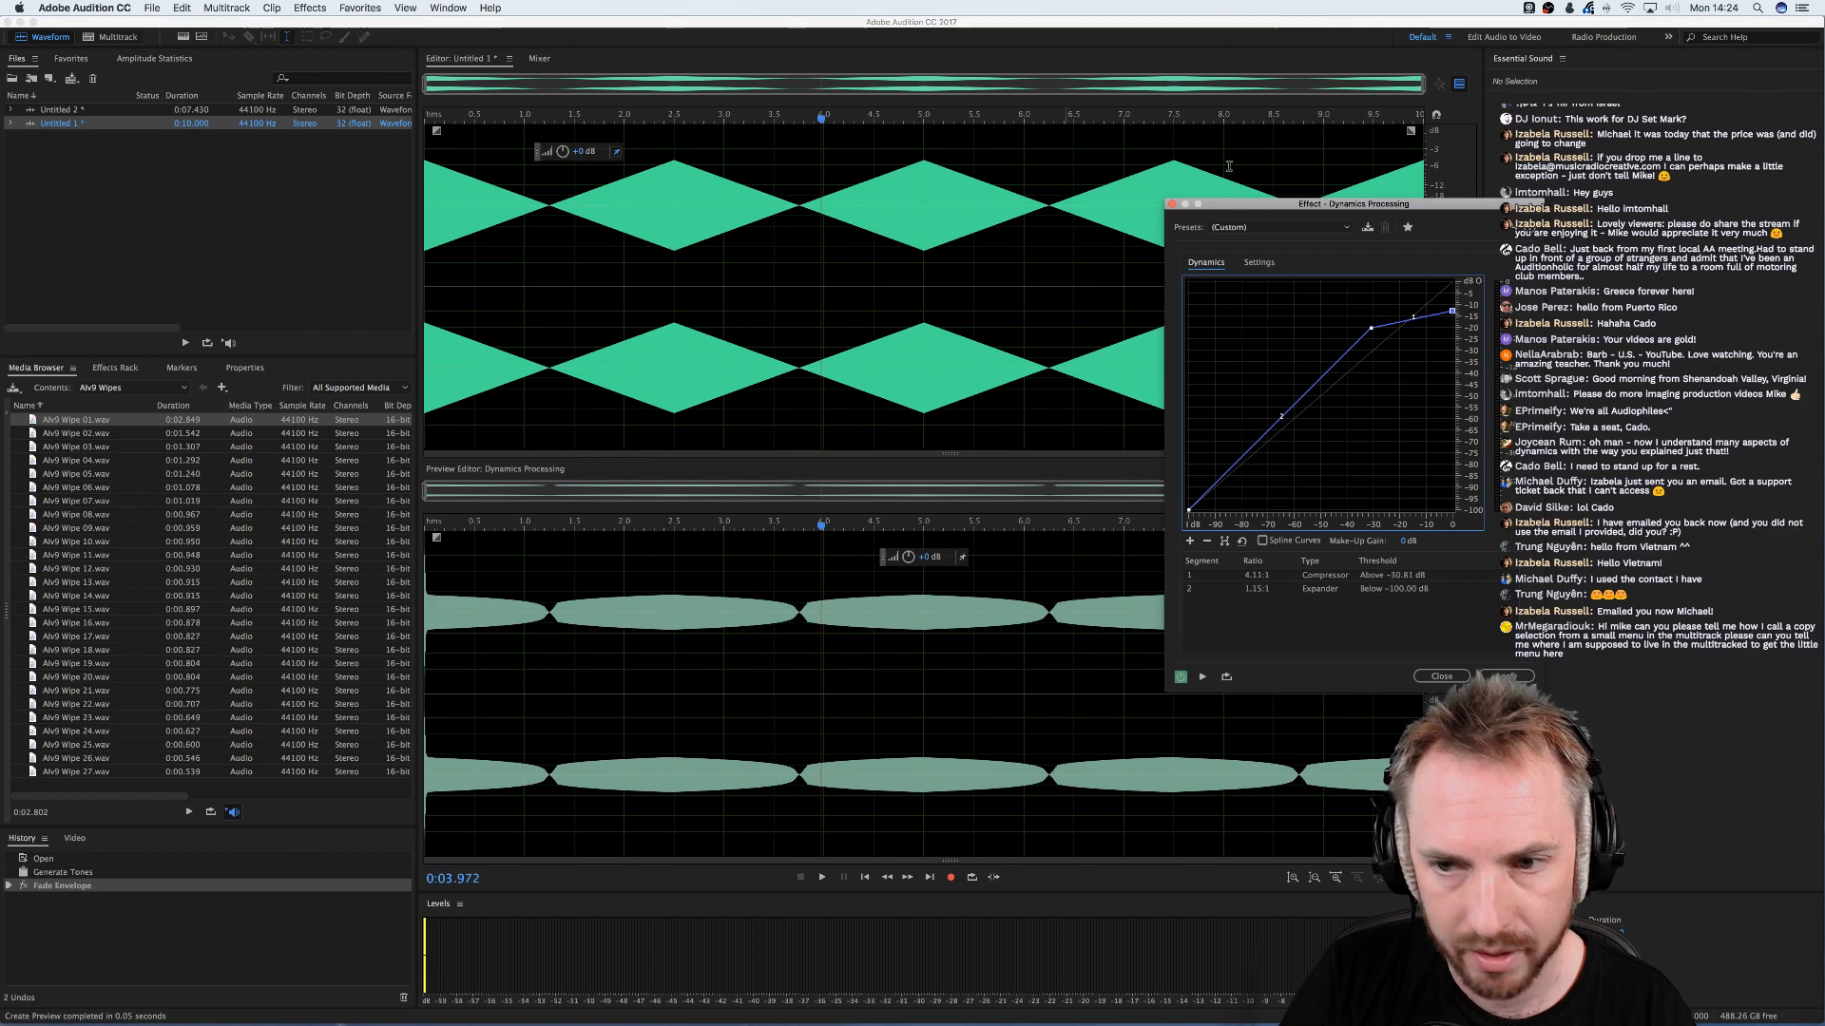
drag(1322, 204, 1476, 392)
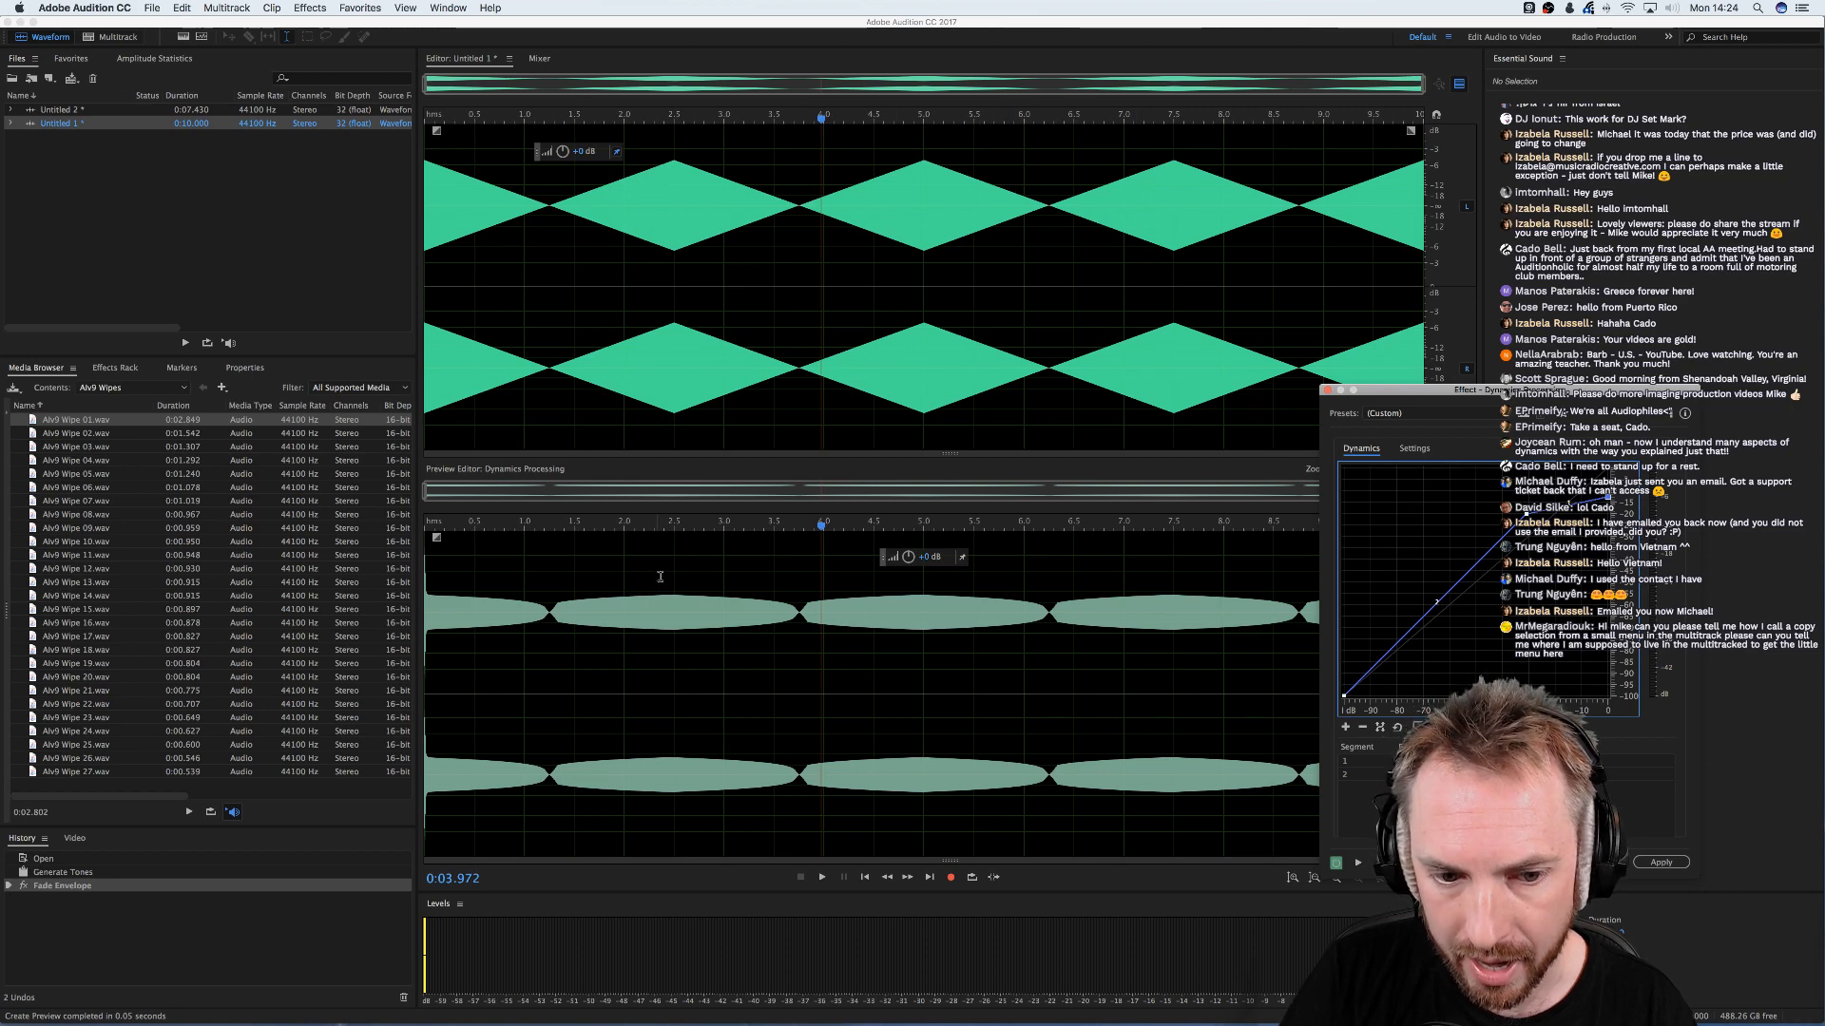
drag(1406, 391, 928, 261)
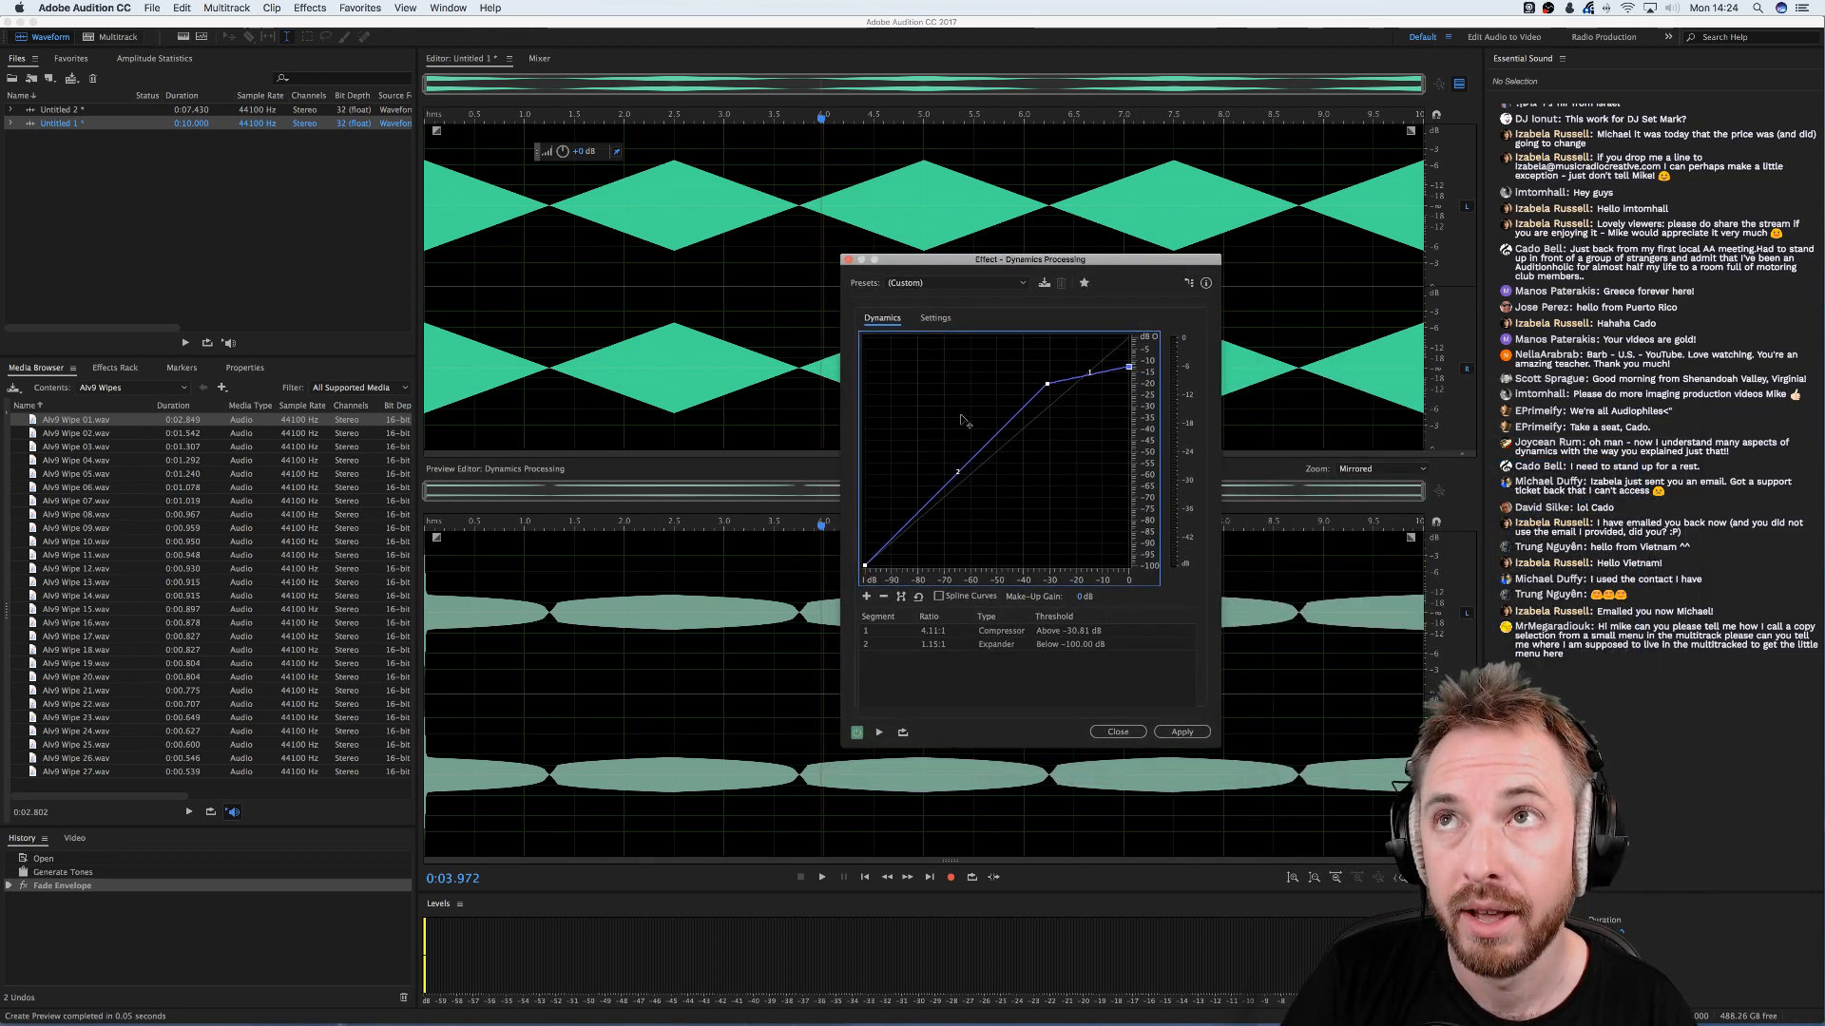
- Raise the level detector's attack time to 500 ms and move the effect window clear of the preview
click(935, 317)
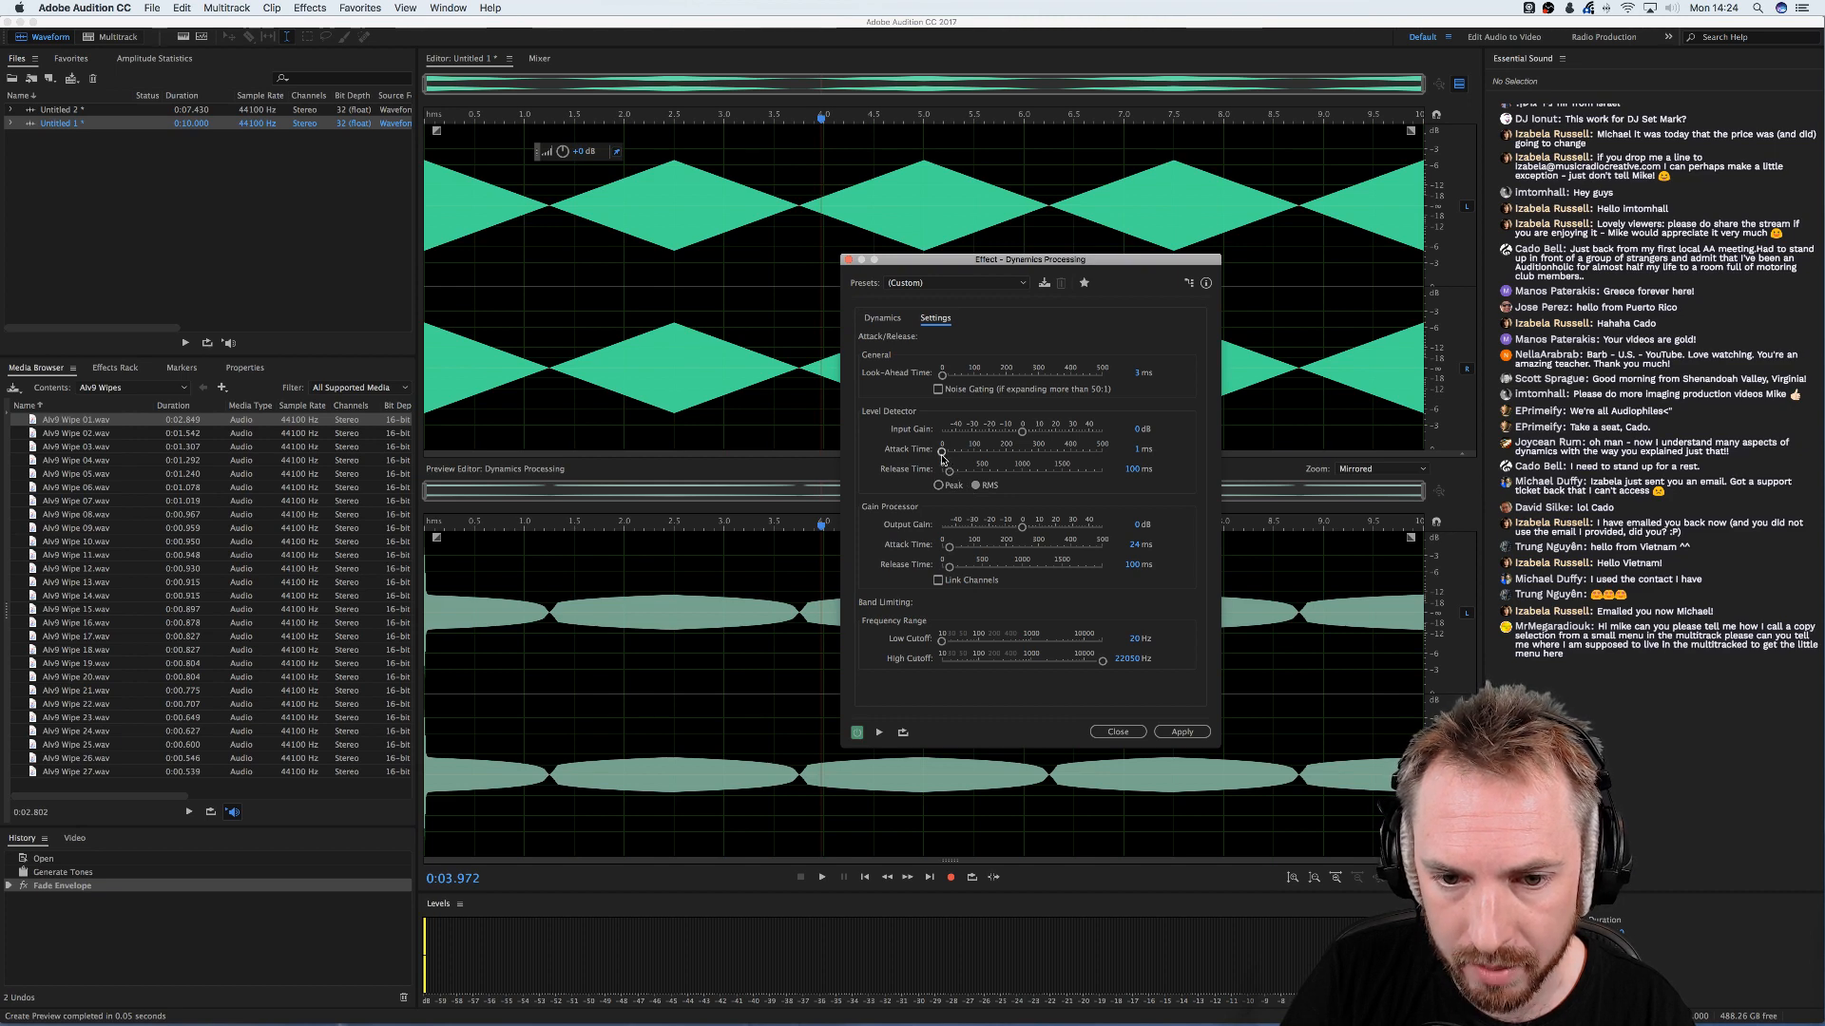
drag(941, 457, 1051, 462)
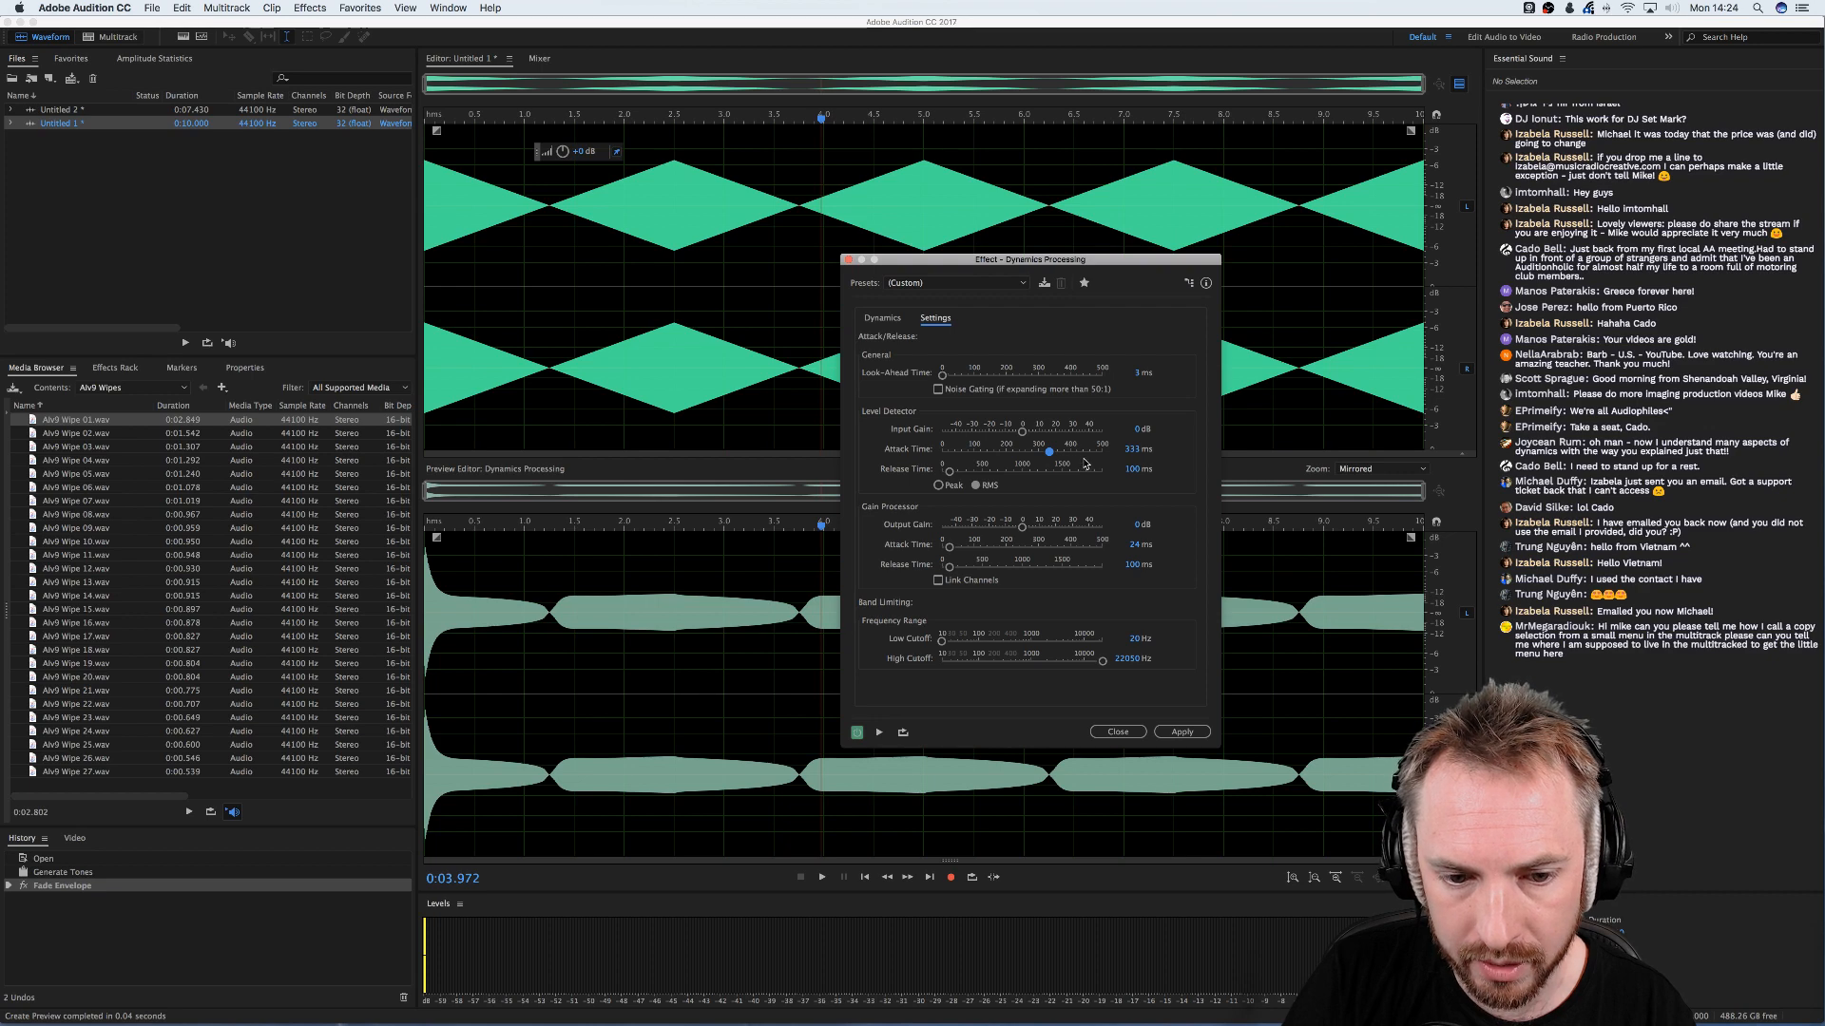
click(1064, 453)
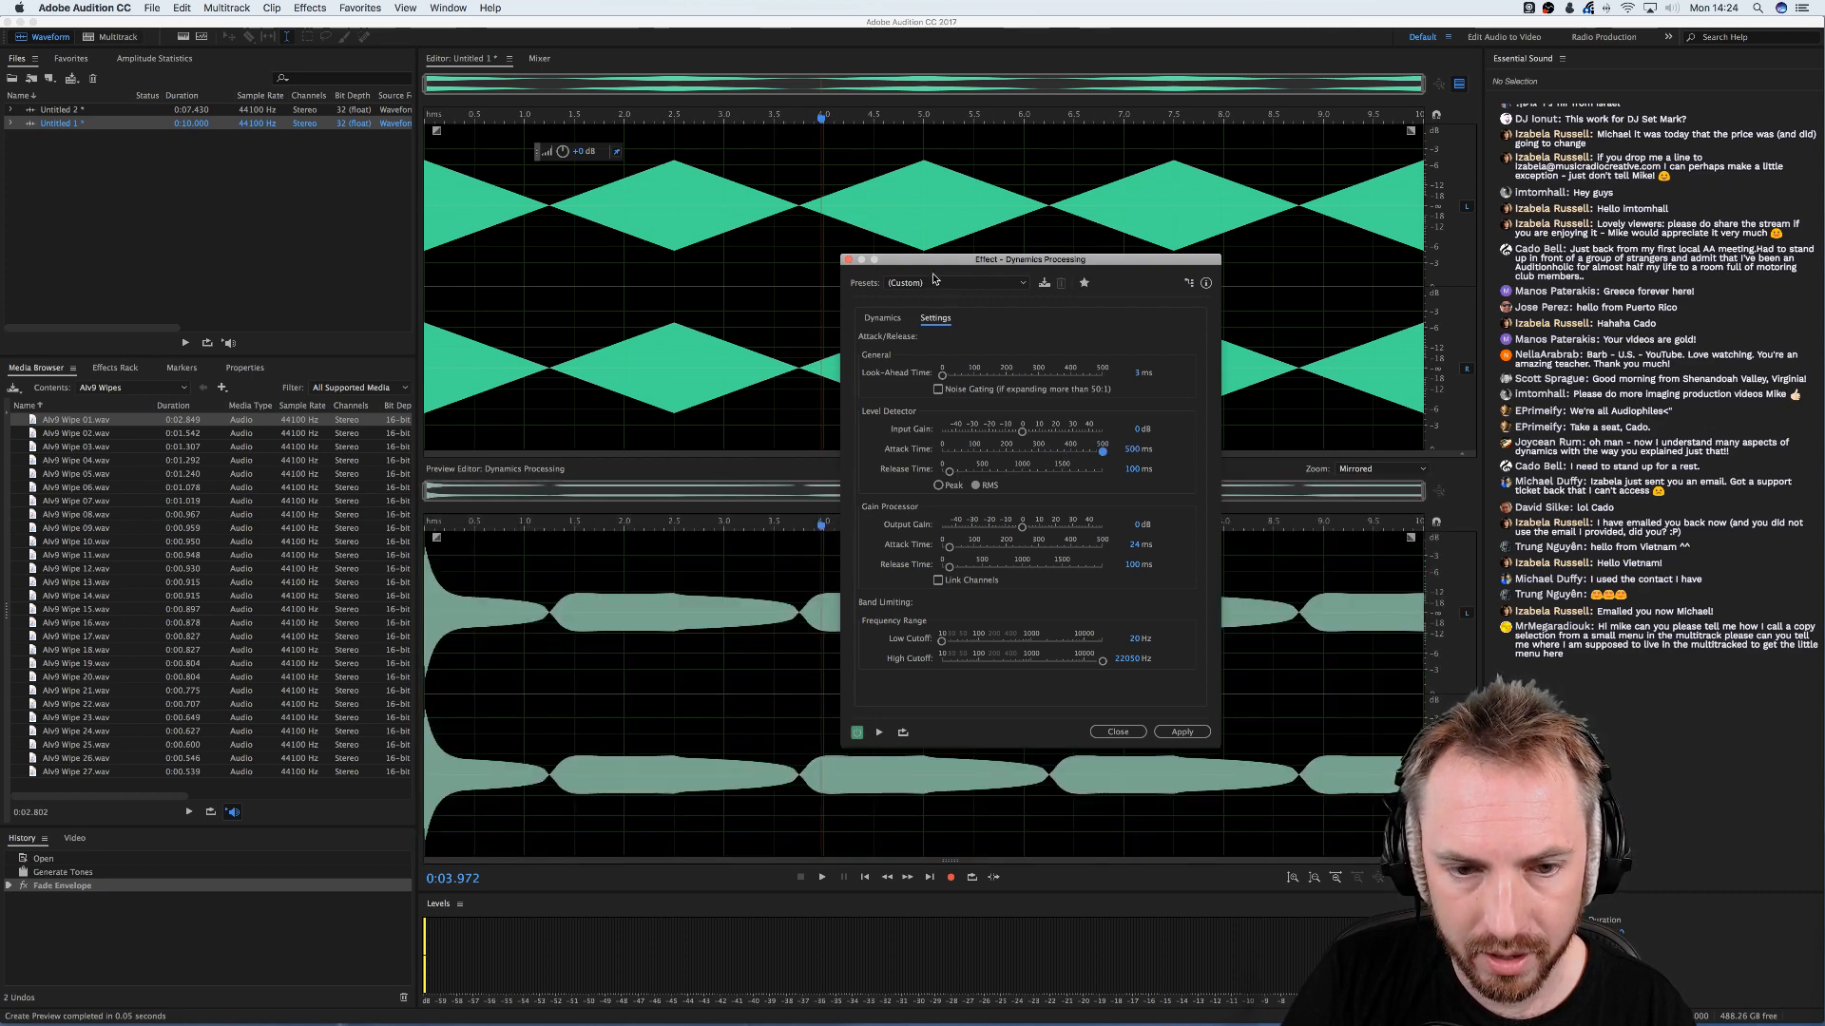
drag(941, 261, 1130, 255)
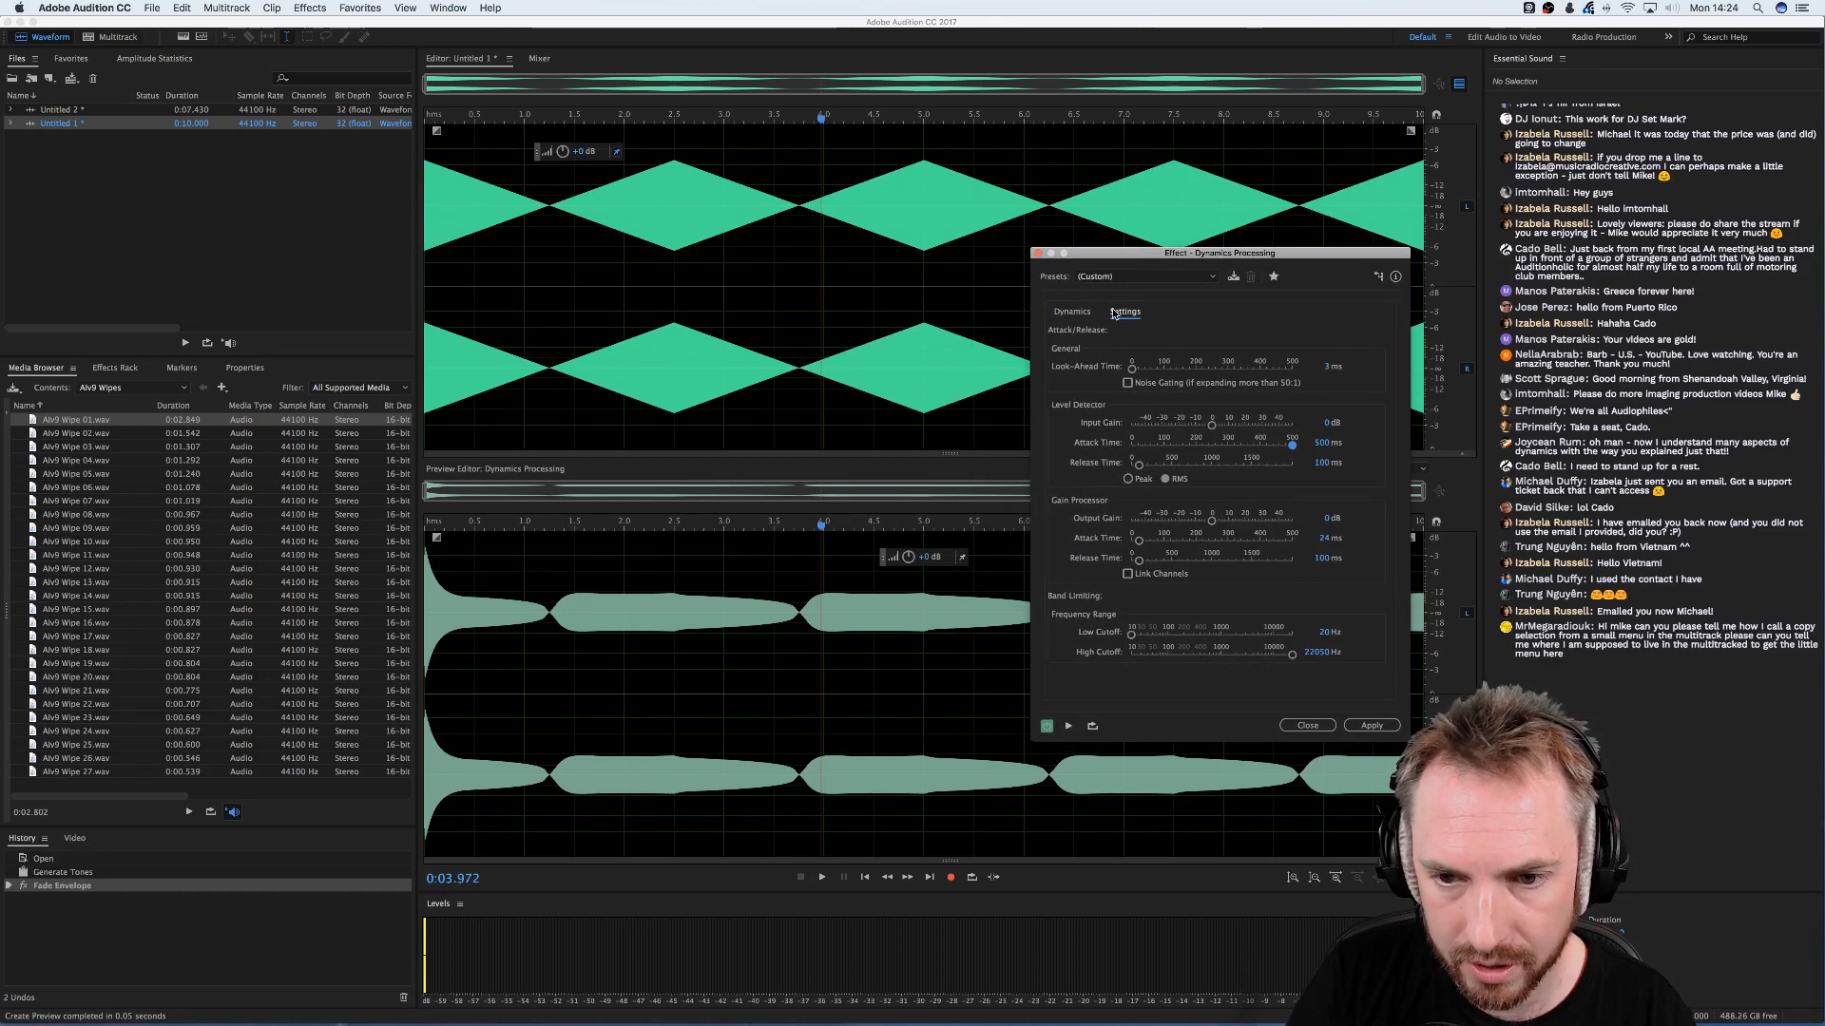
- Soften the compression by raising the curve's 0 dB endpoint and moving the compressor threshold to -26.22 dB
click(1074, 313)
drag(1319, 359, 1322, 344)
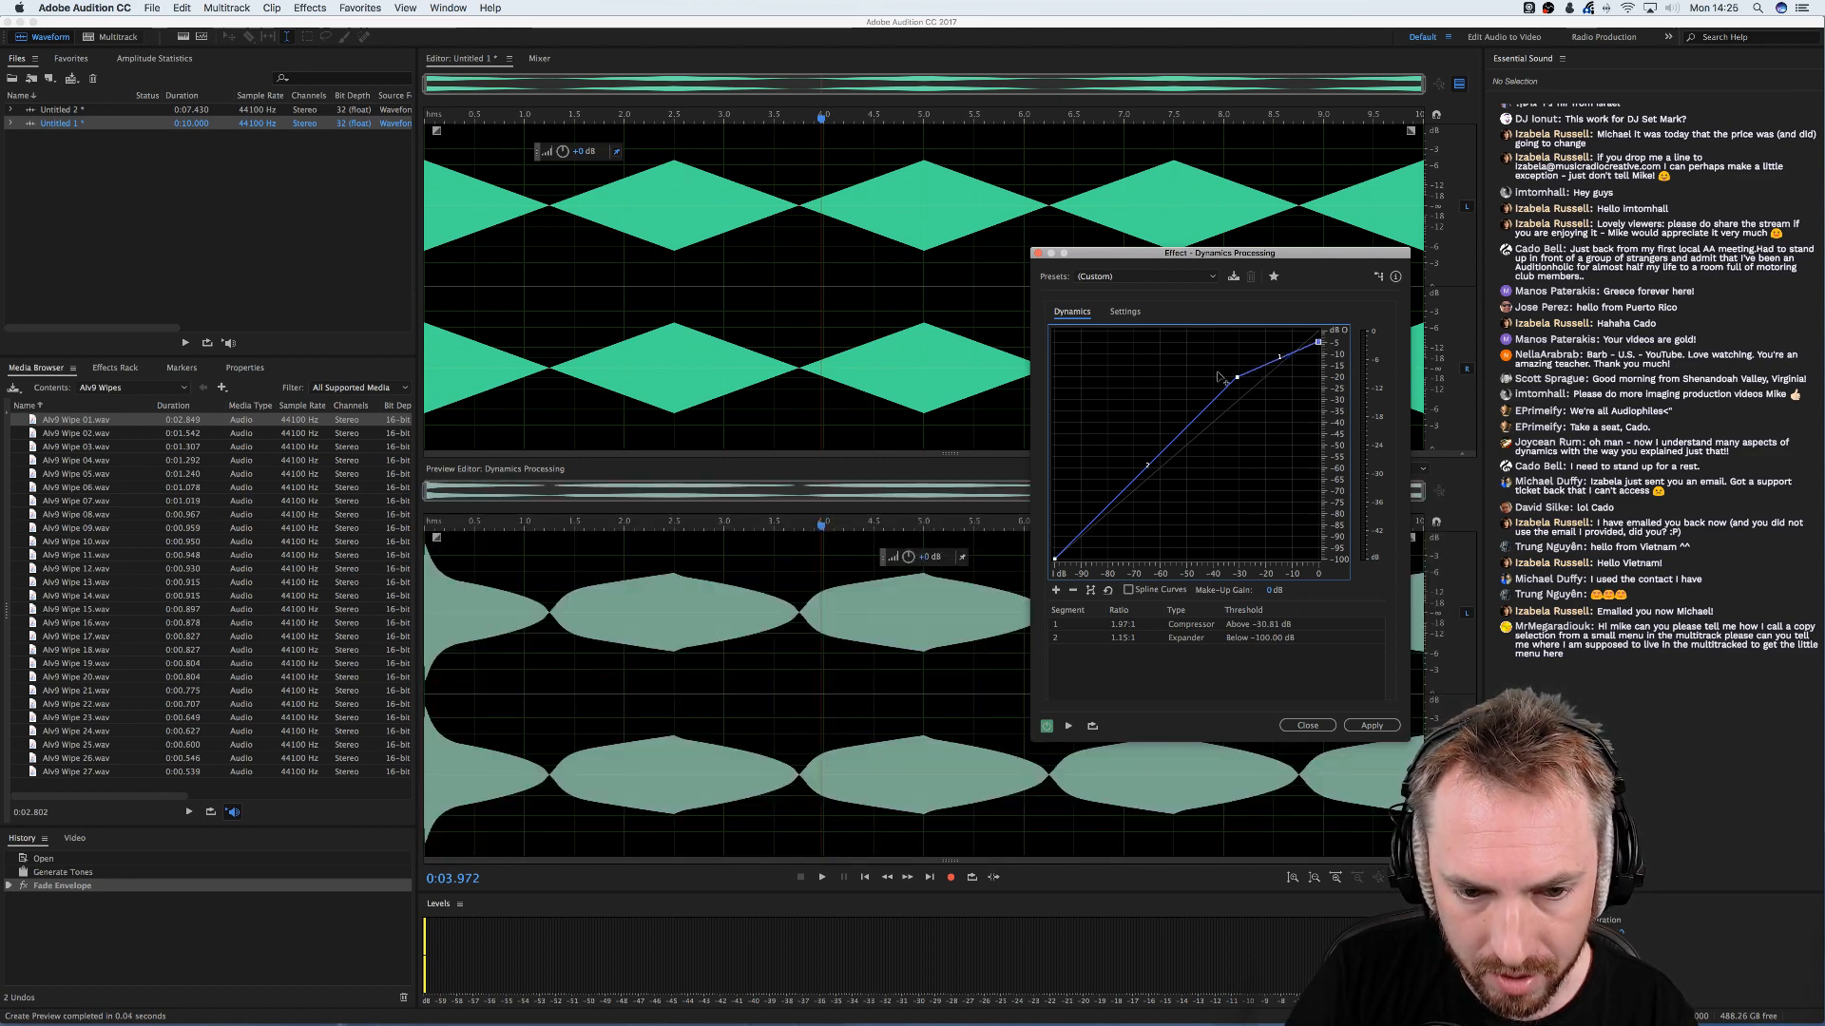
click(1238, 379)
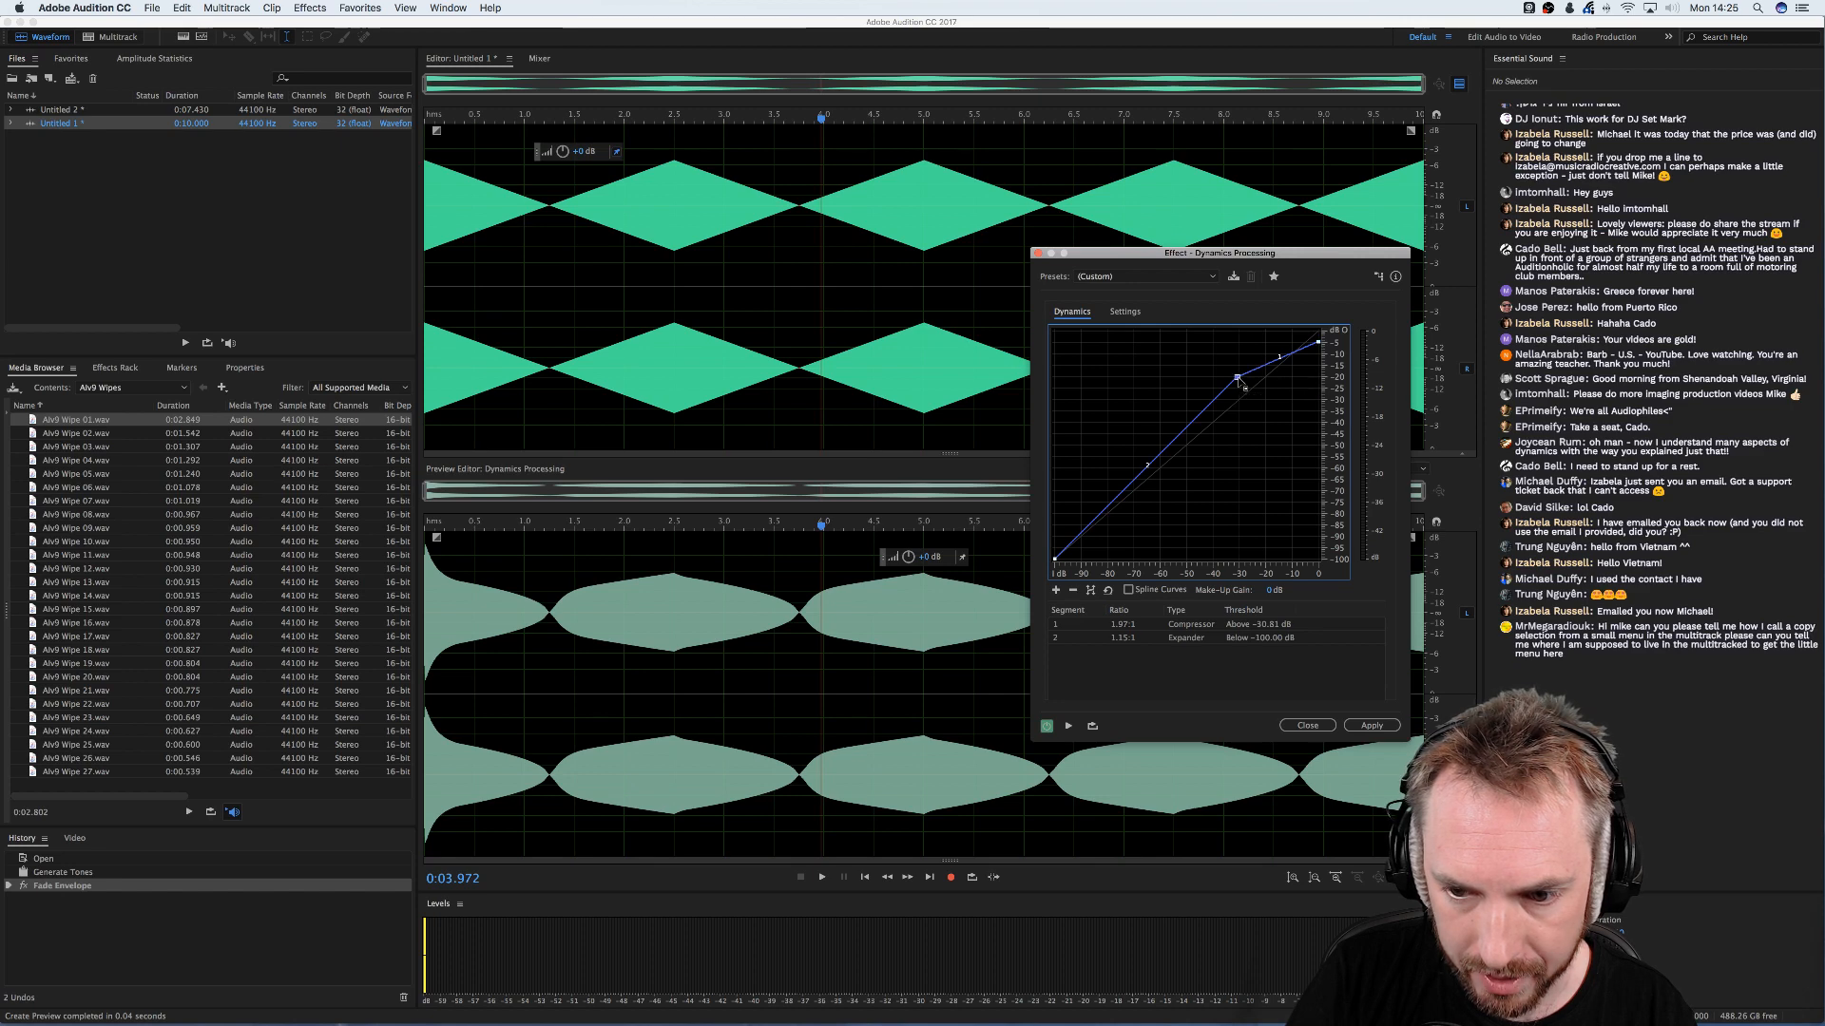
mouse_move(1238, 379)
mouse_down()
mouse_move(1222, 380)
mouse_move(1249, 379)
mouse_up()
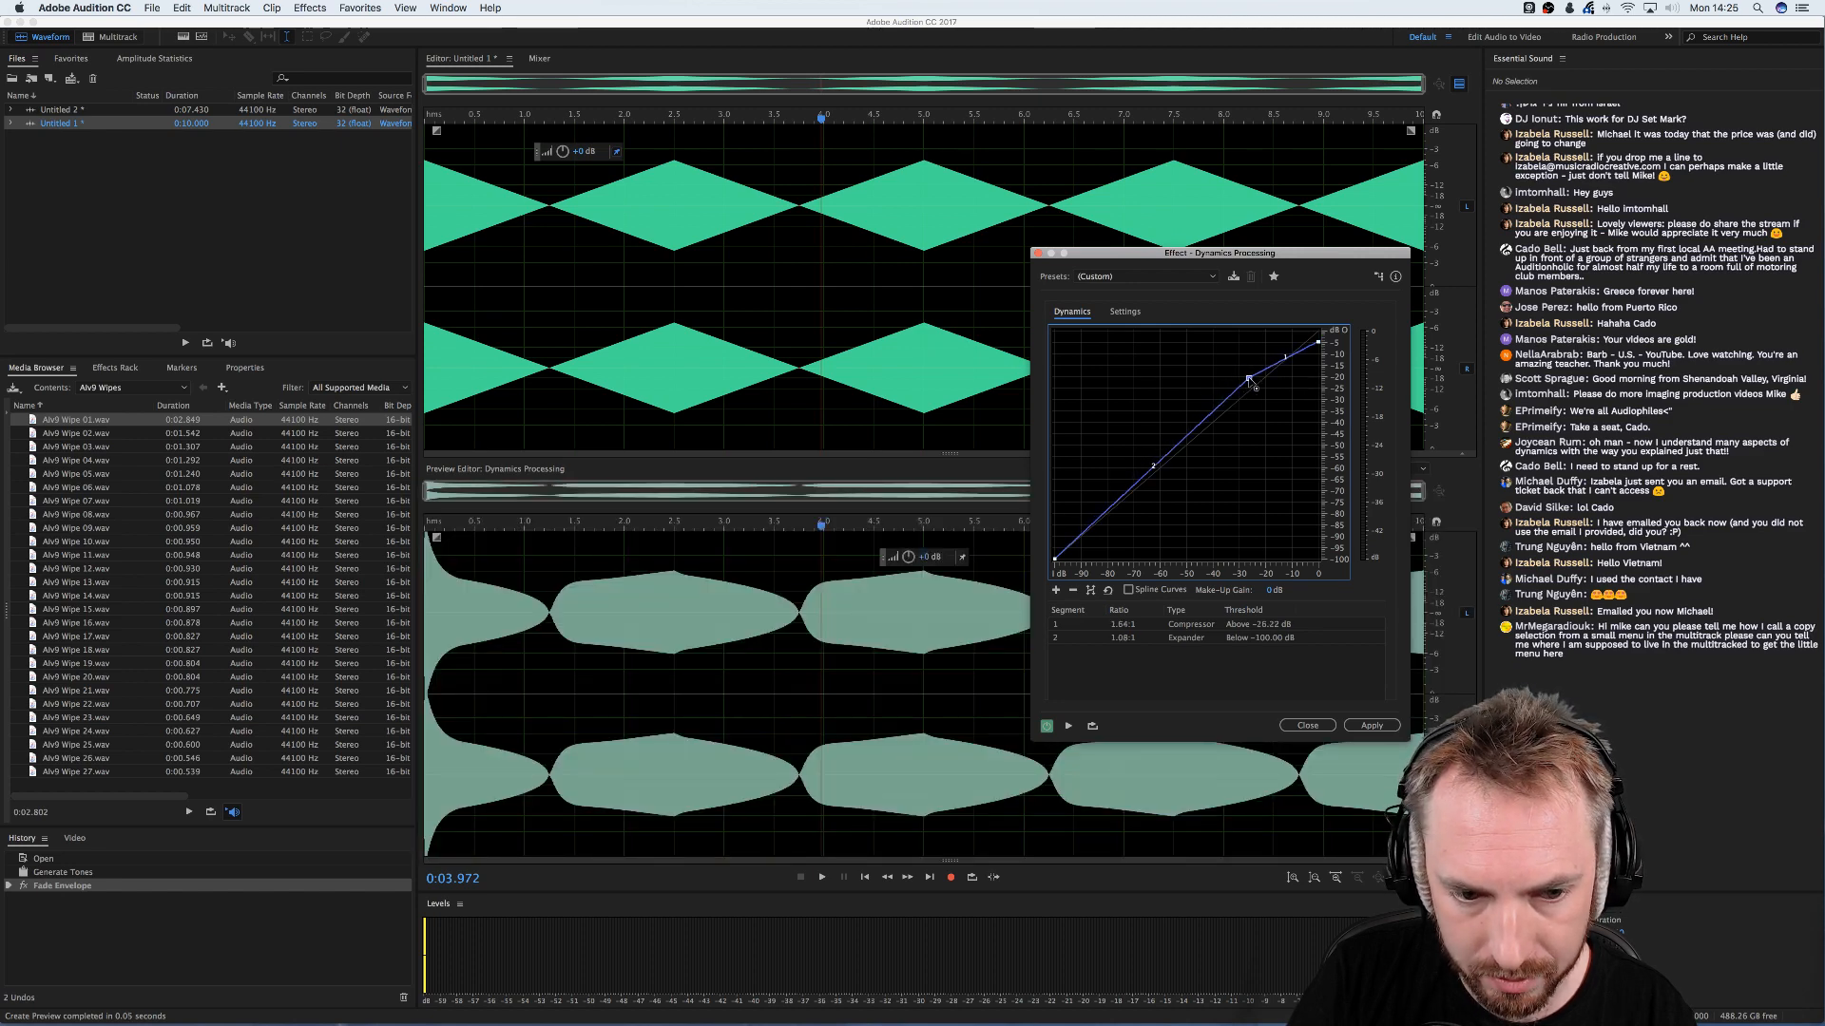
- Set the level detector's attack and release times and the gain processor's attack time to 0 ms
click(1119, 313)
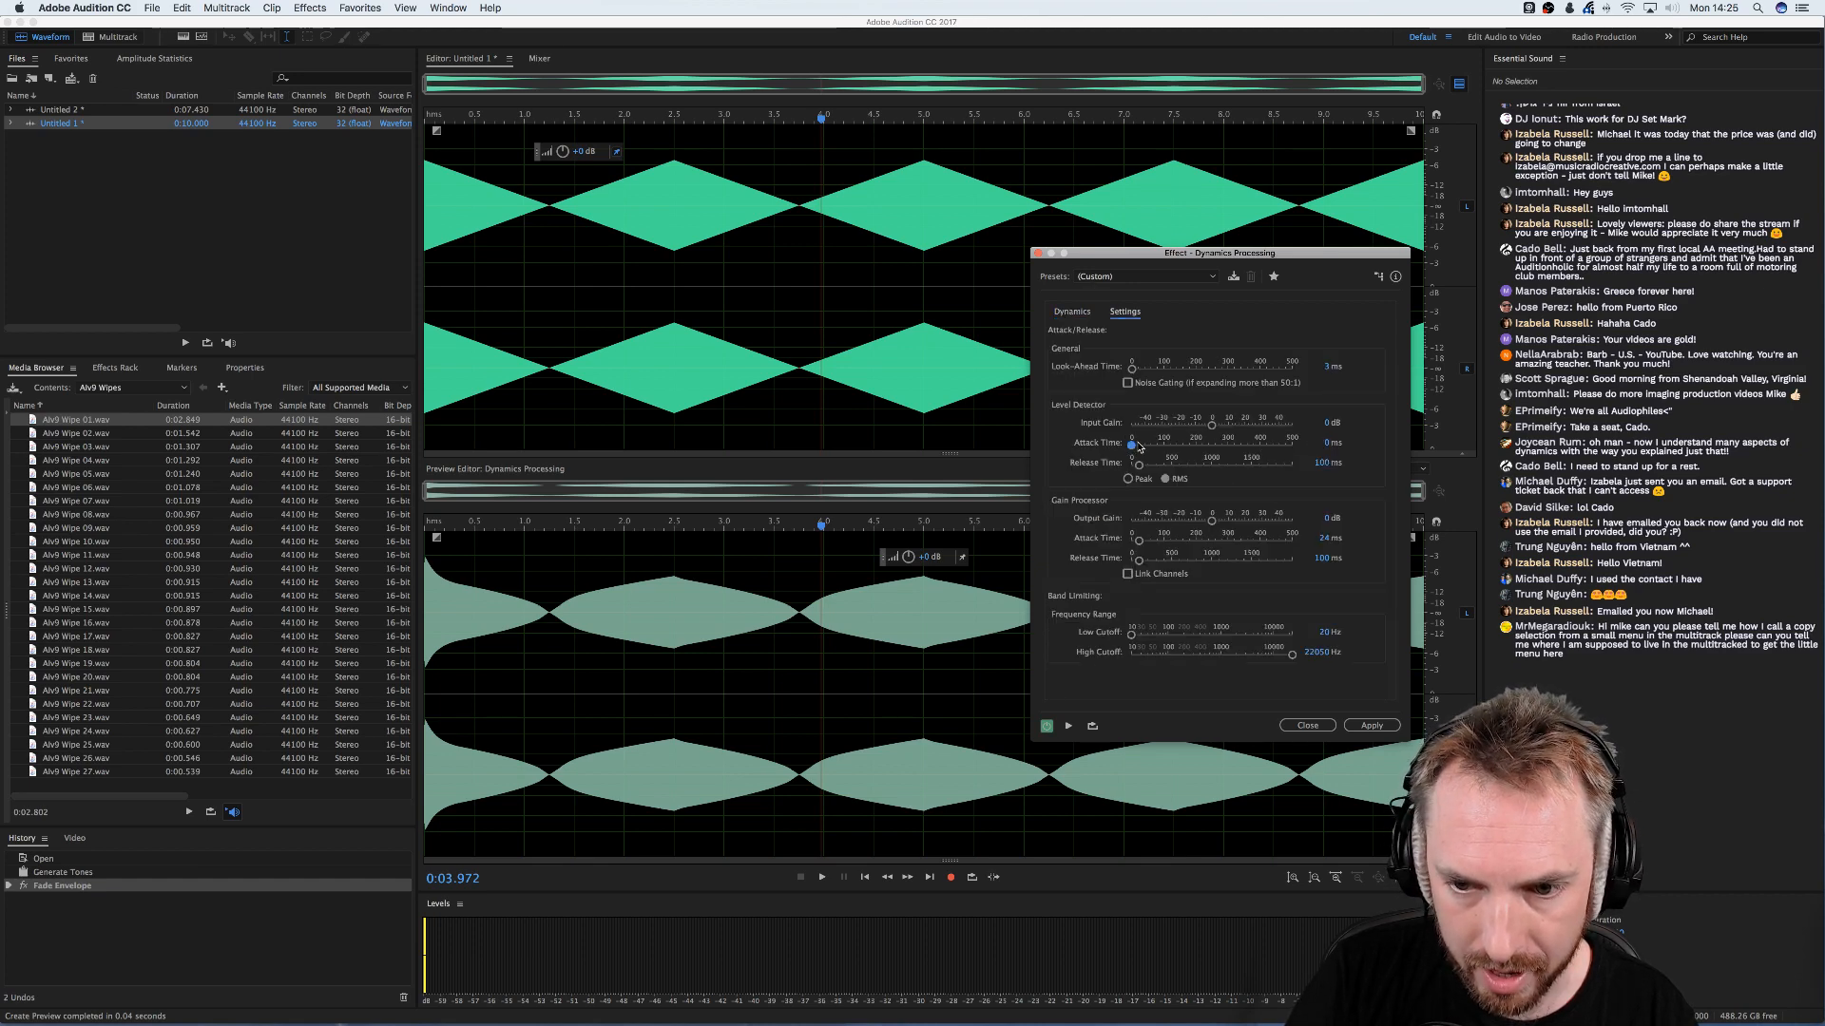
mouse_move(1133, 444)
mouse_down()
mouse_move(1255, 446)
mouse_move(1111, 468)
mouse_up()
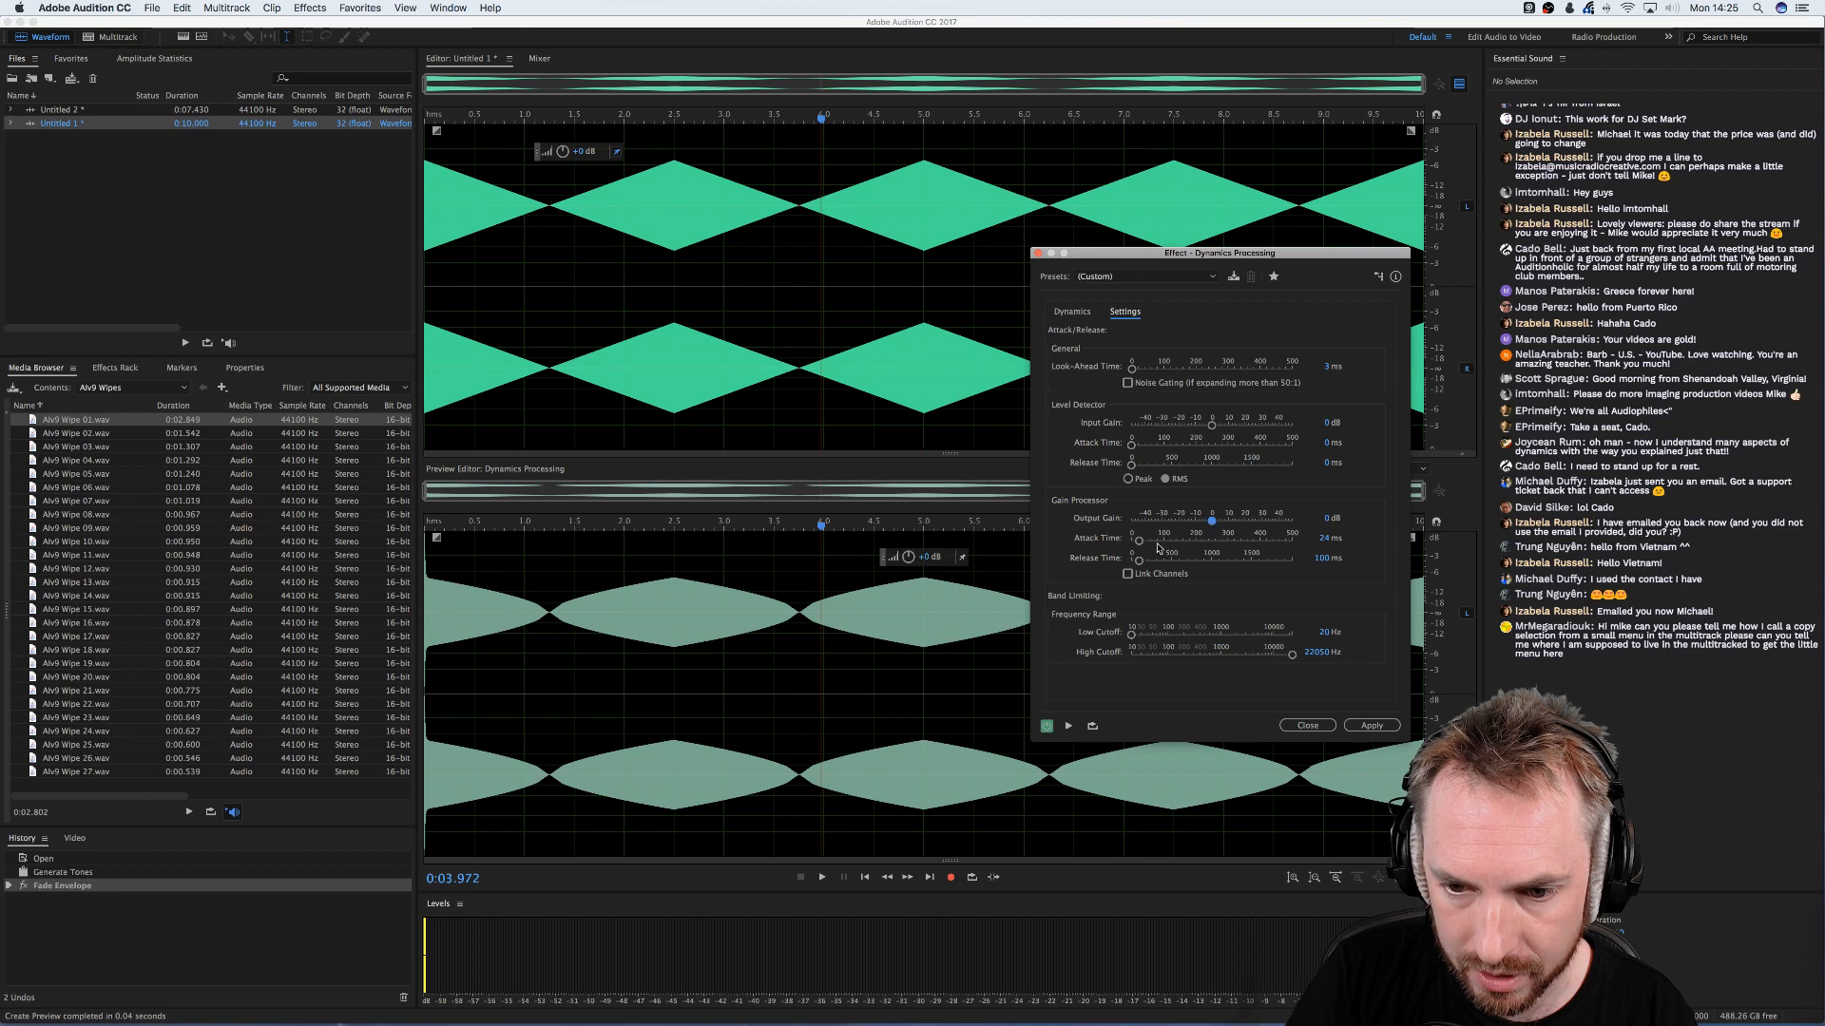
drag(1181, 545, 1296, 548)
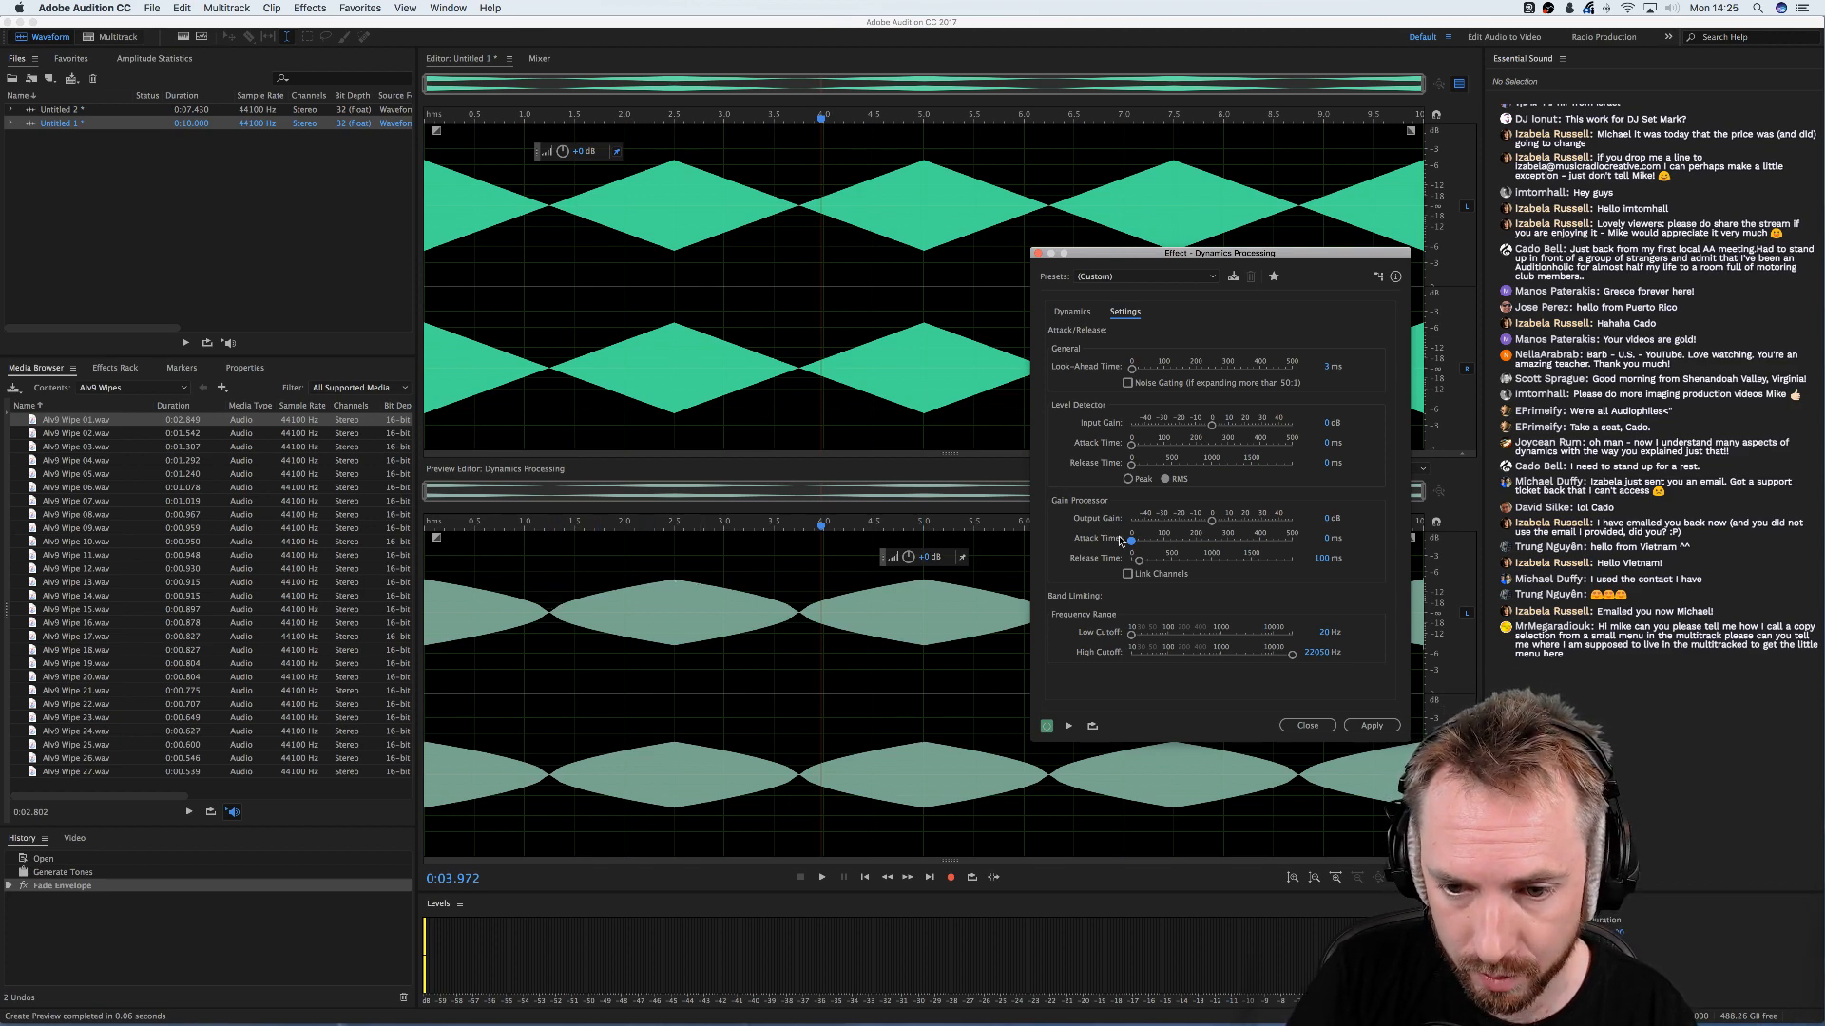
- Try a 500 ms gain processor attack and a 2000 ms release, return both to 0 ms, and close the effect without applying it
drag(1131, 541, 1292, 538)
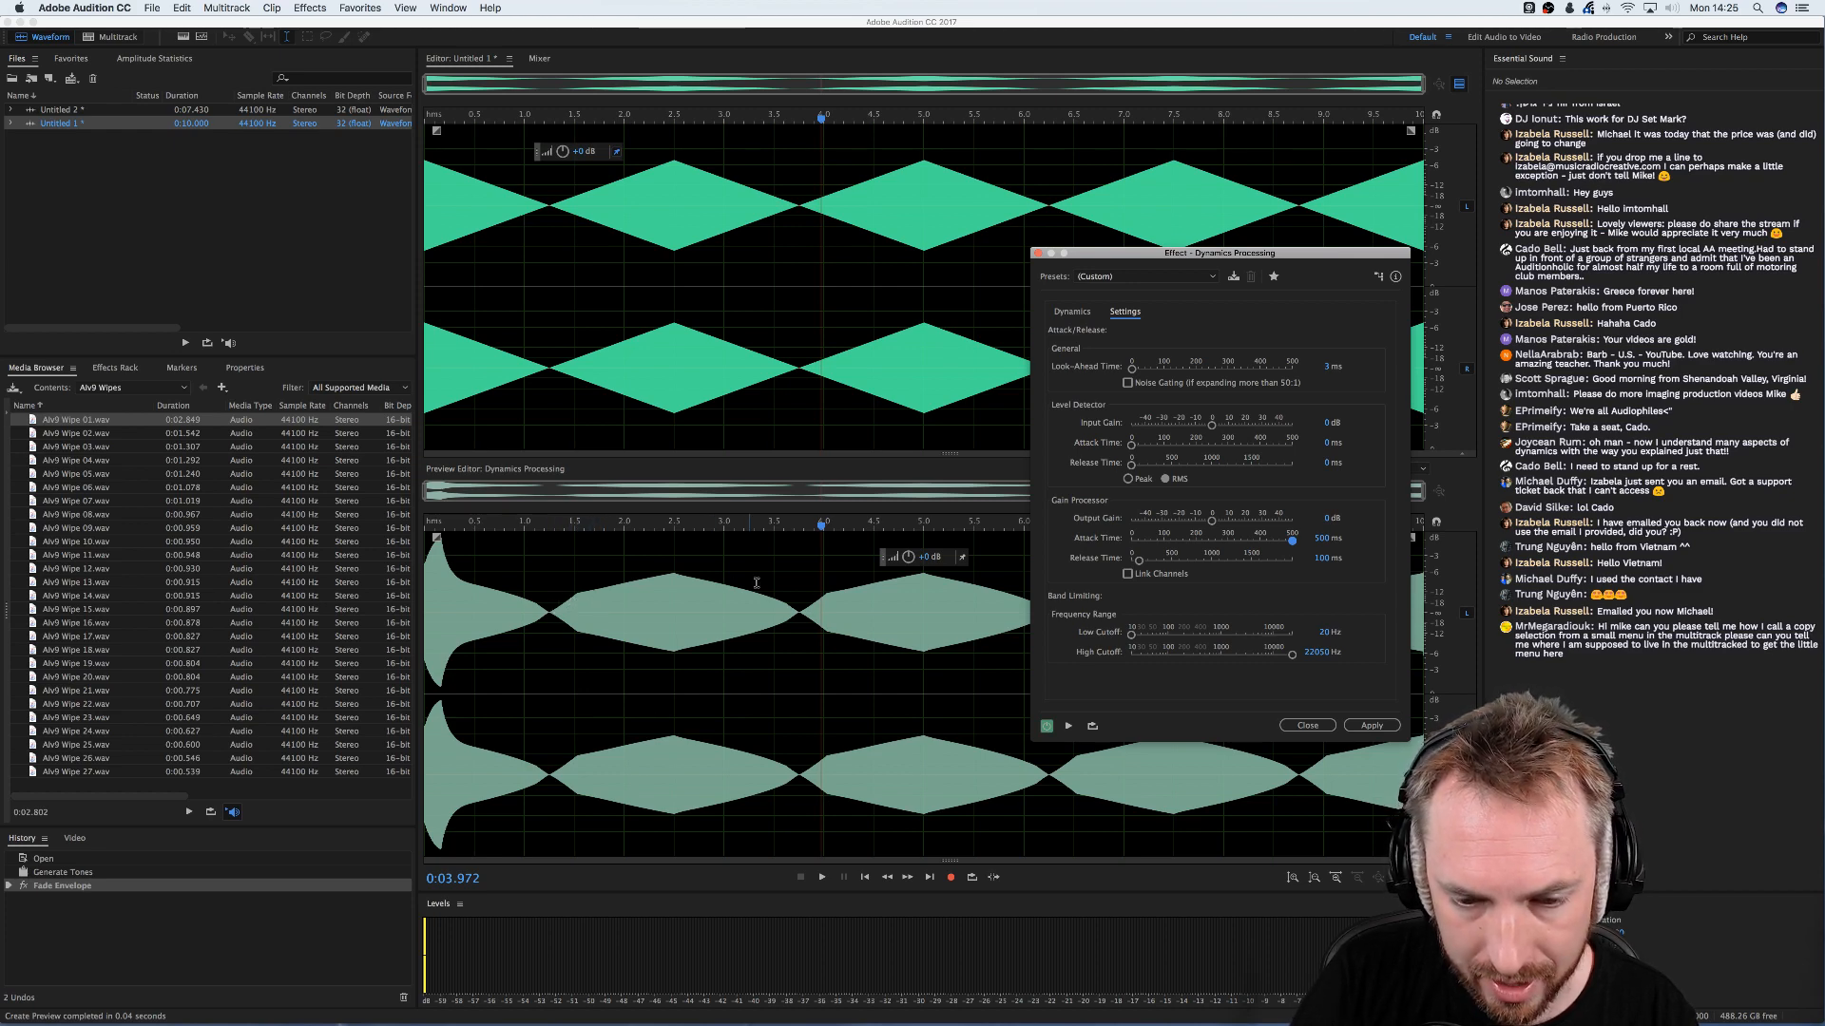
drag(1259, 538, 1125, 545)
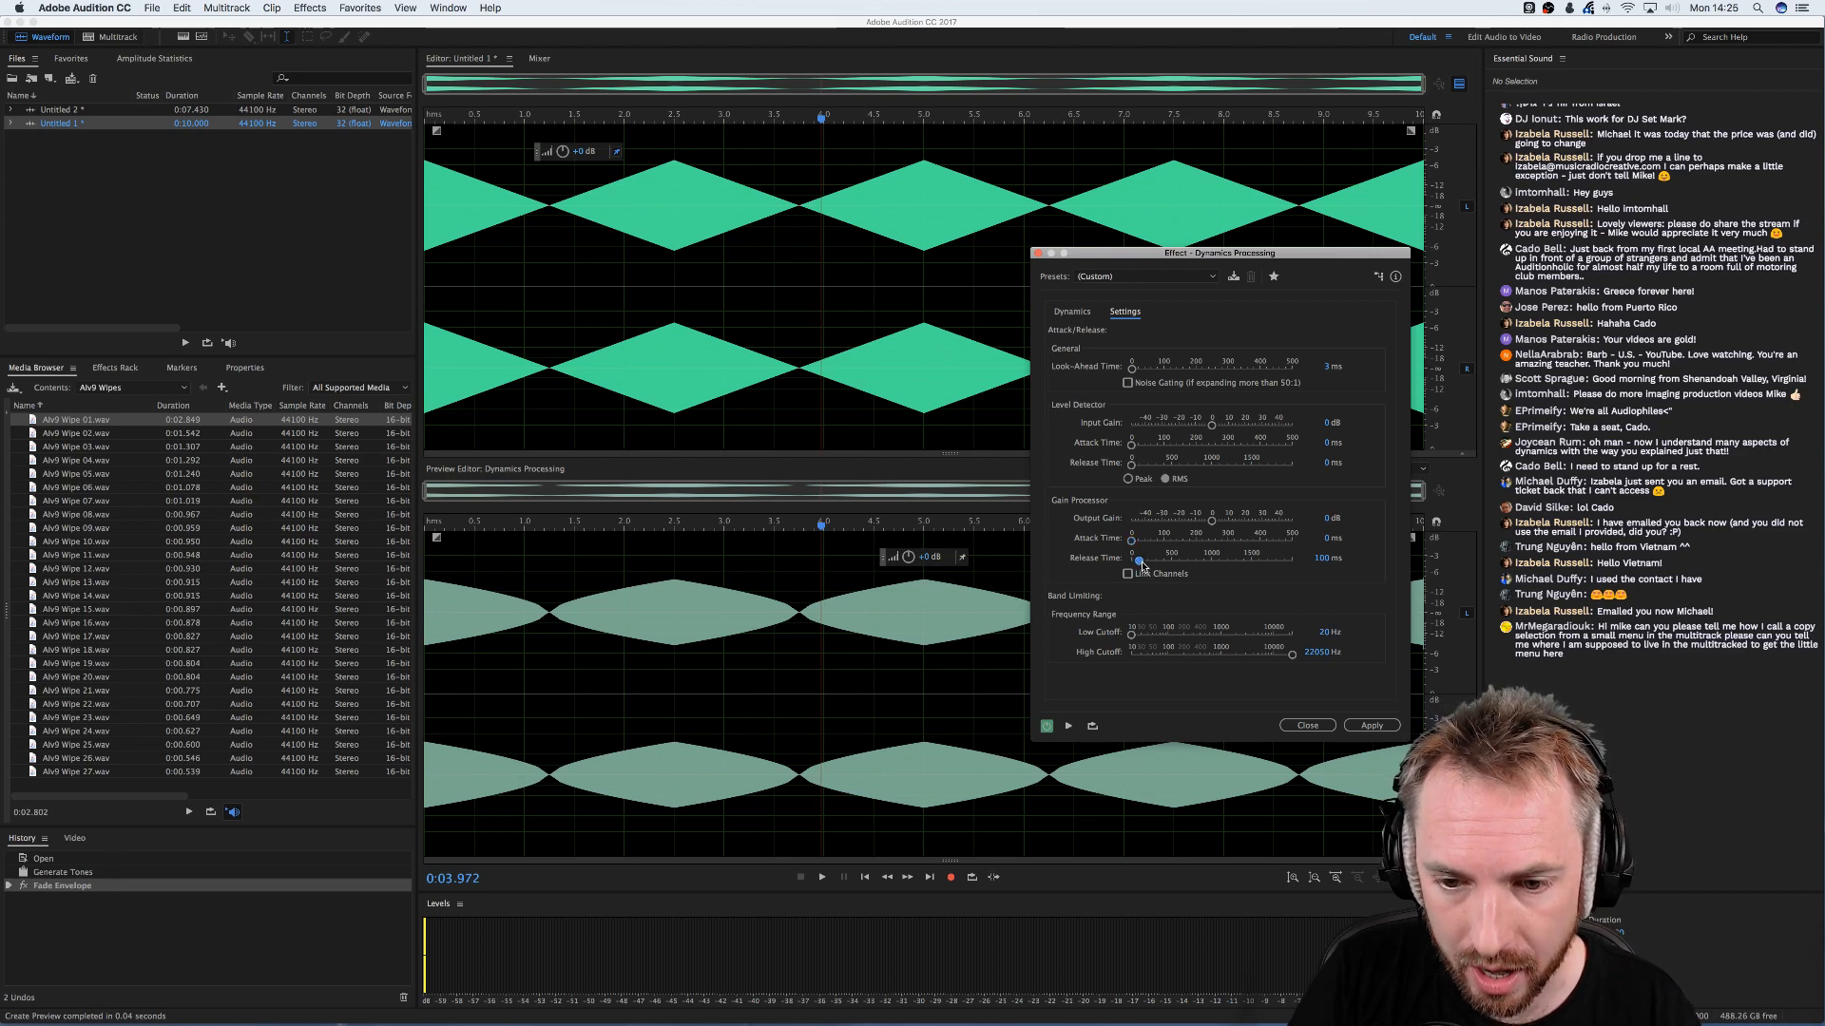
drag(1223, 567, 1163, 565)
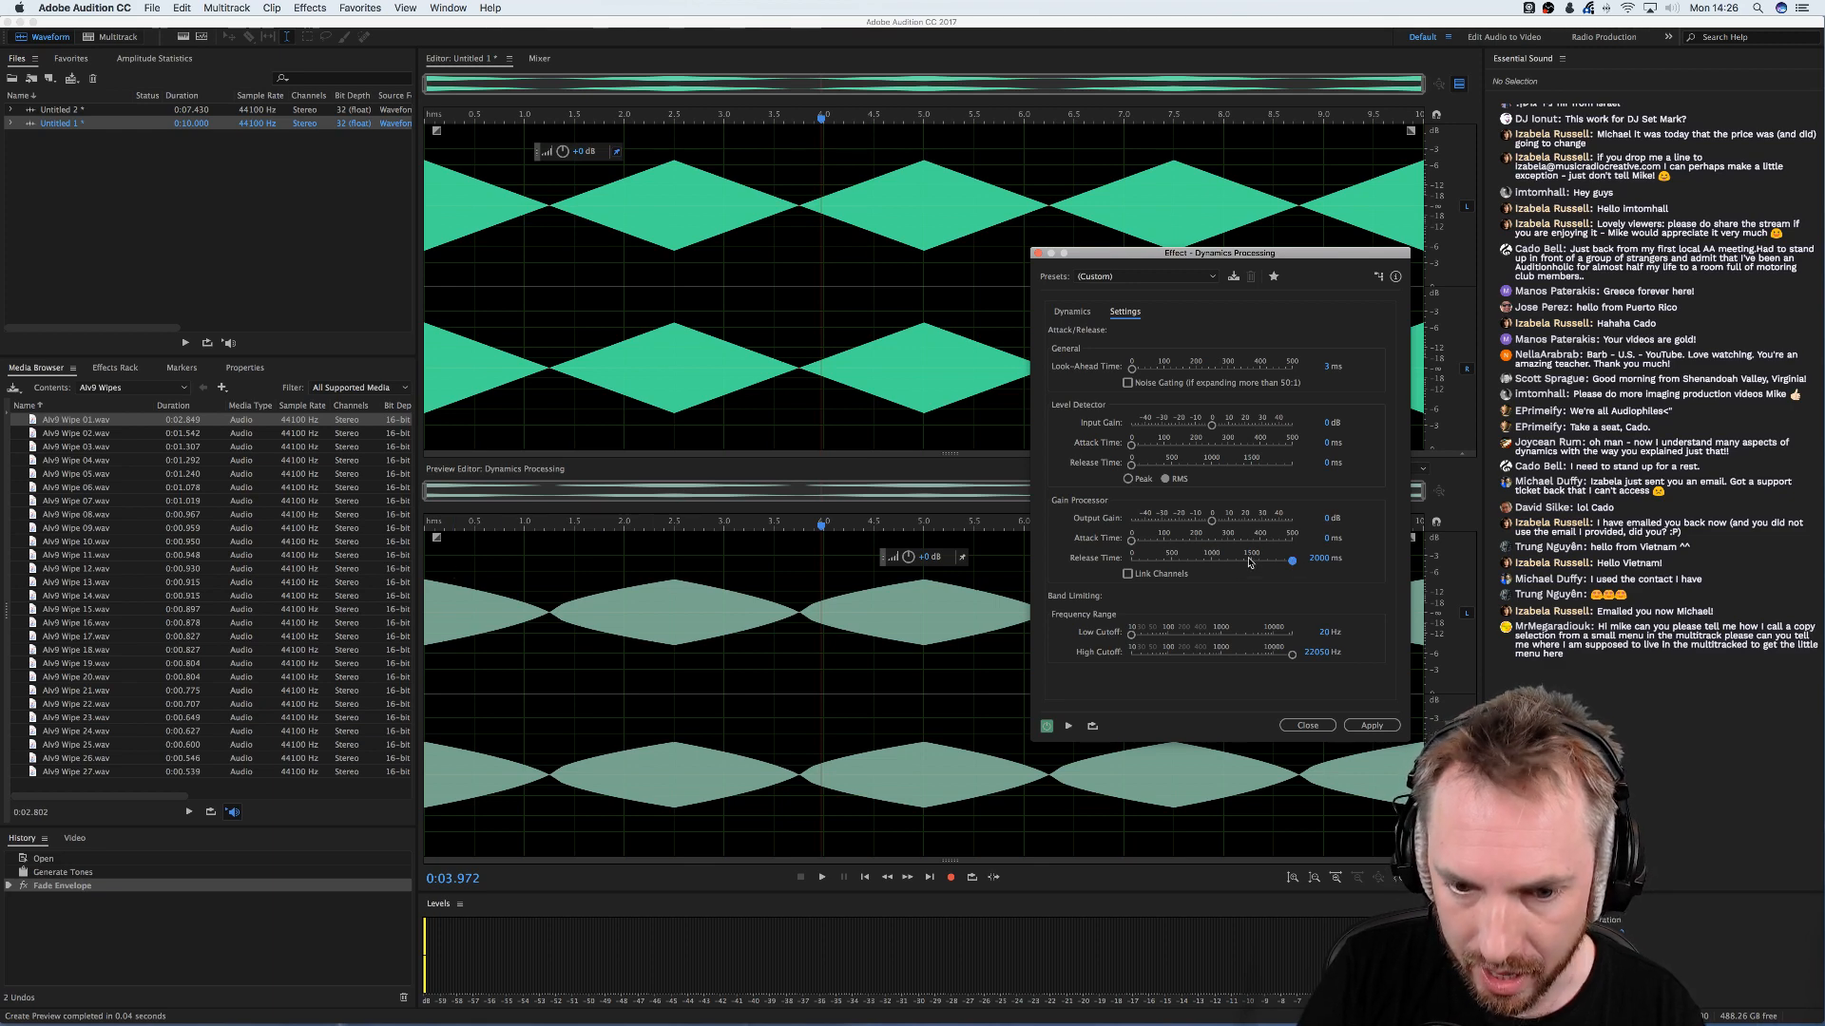
drag(1155, 563, 1116, 566)
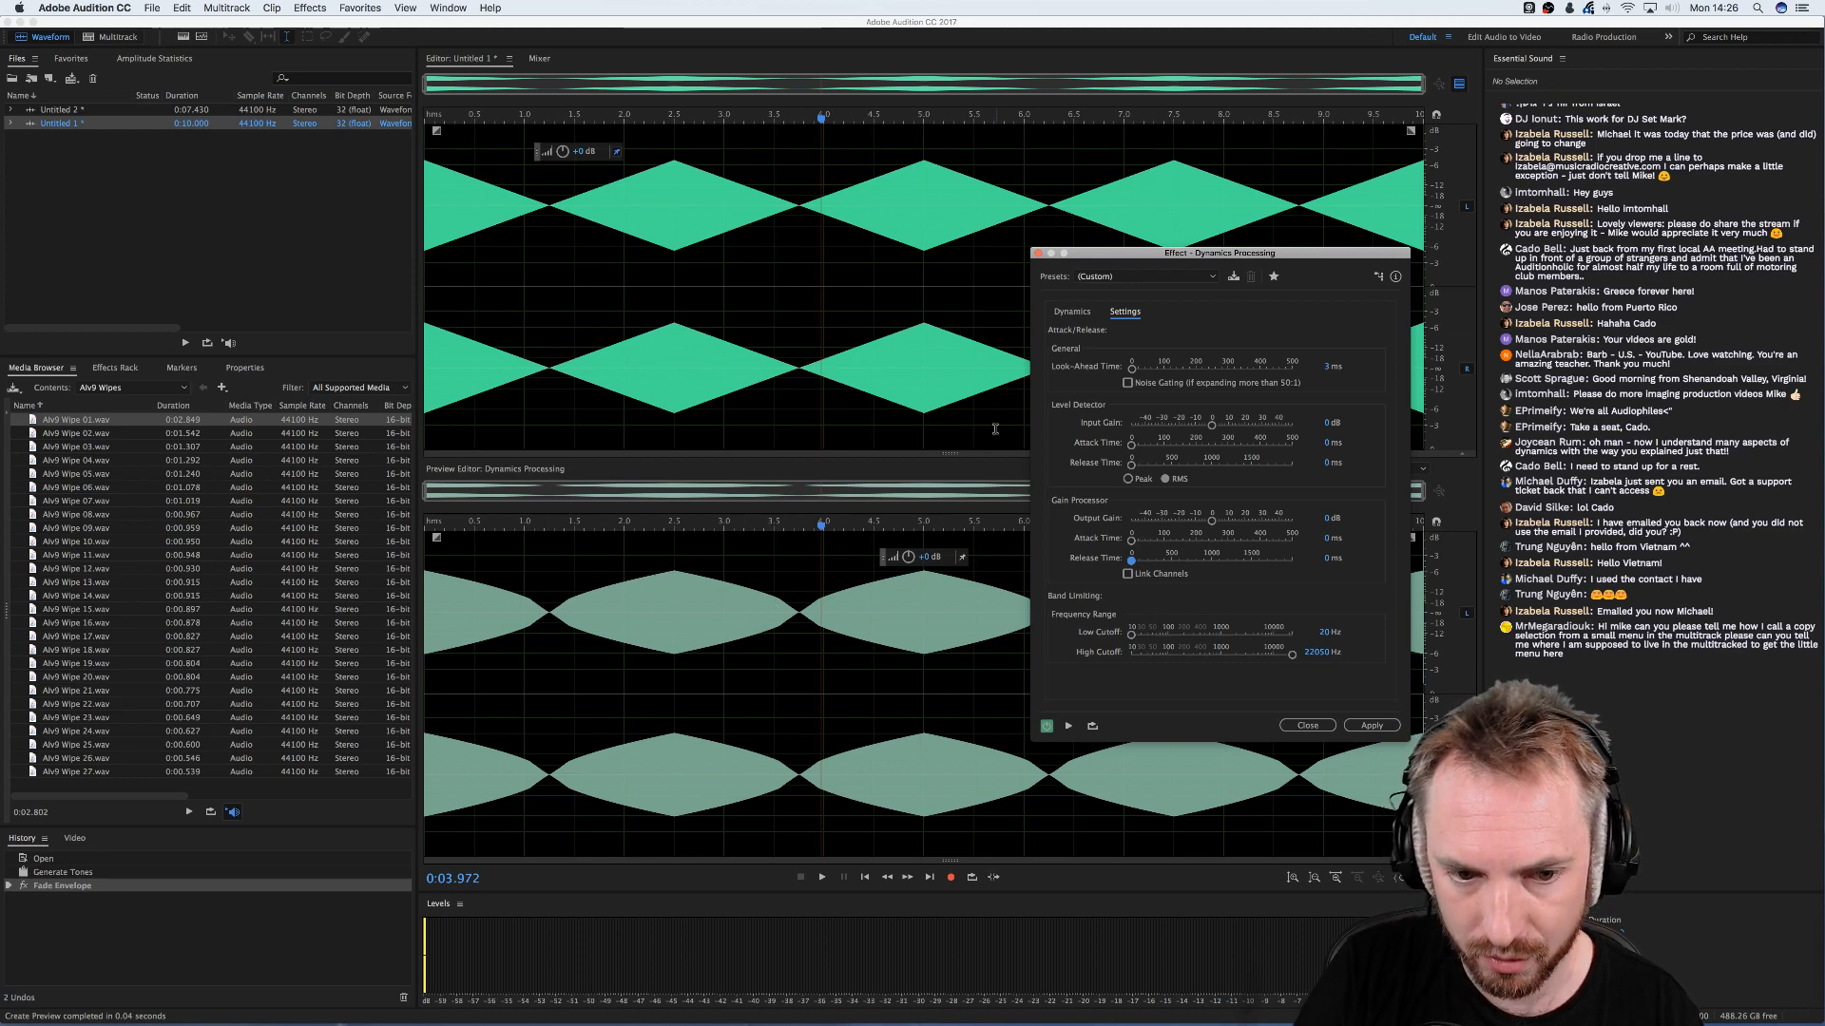
click(1038, 253)
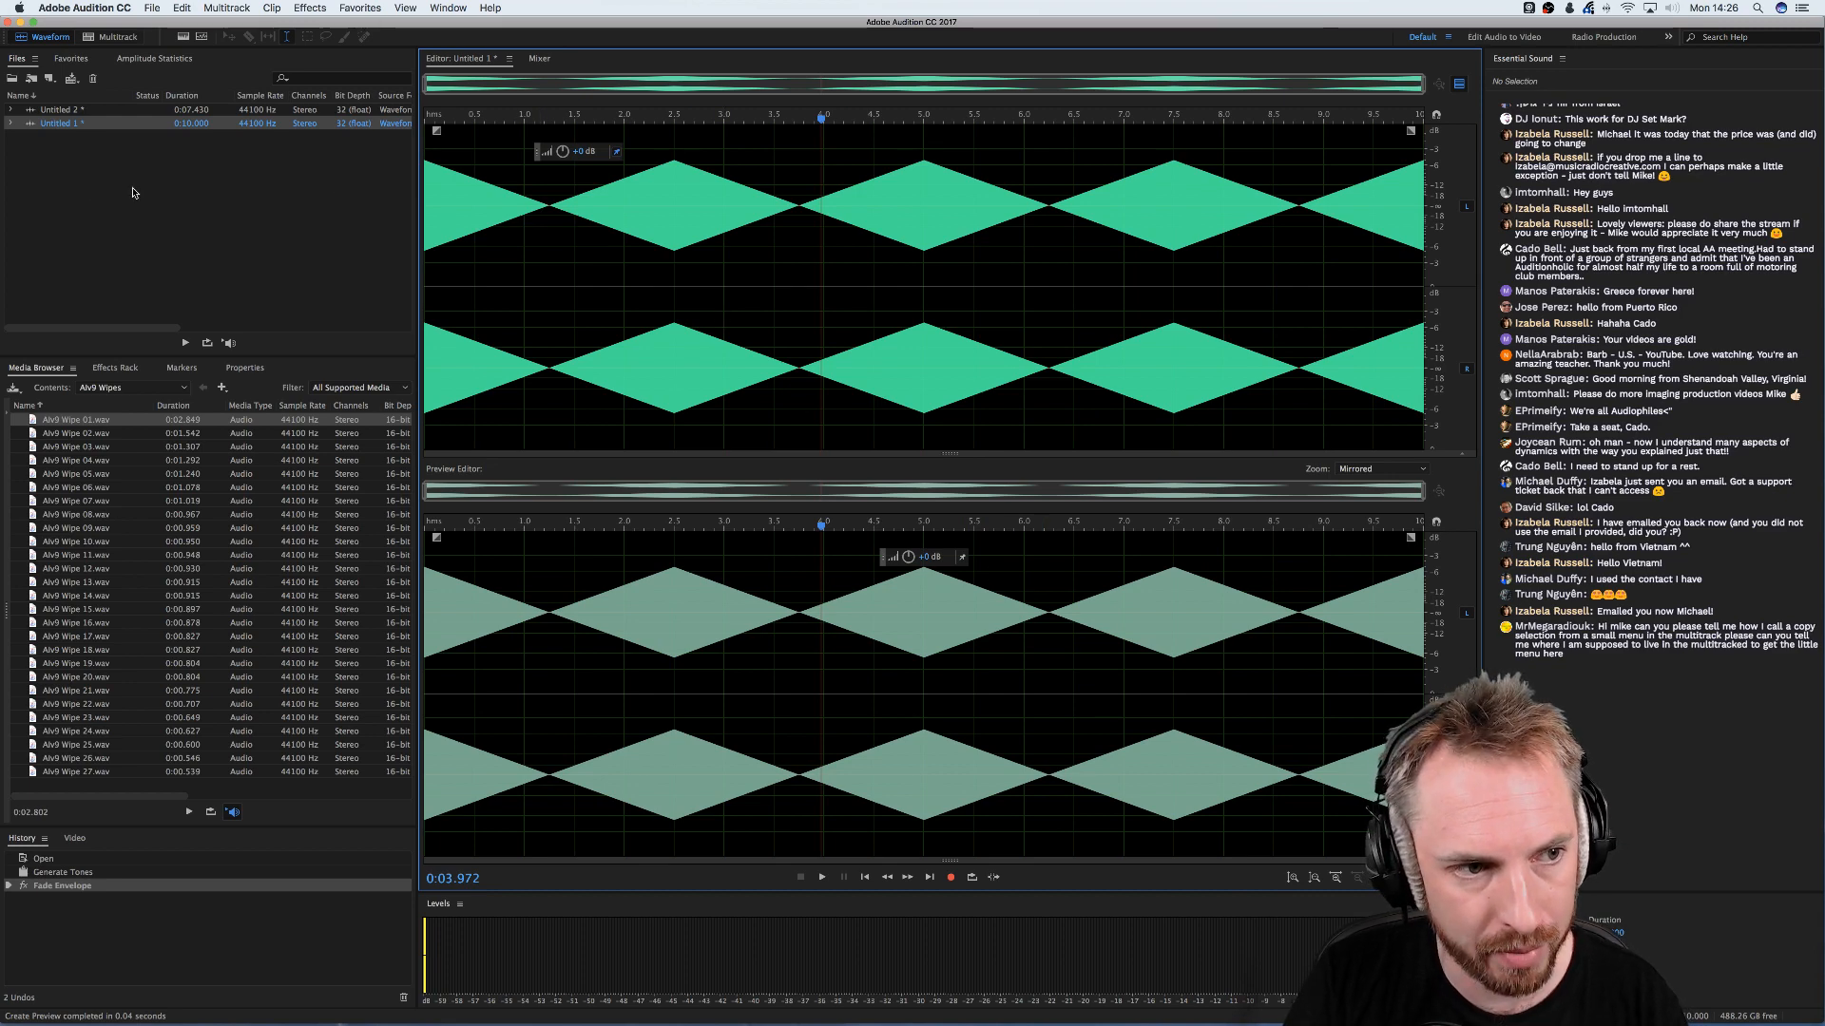
- Switch to Logic Pro X and create a Drummer track in the Electronic genre in the untitled project
click(62, 111)
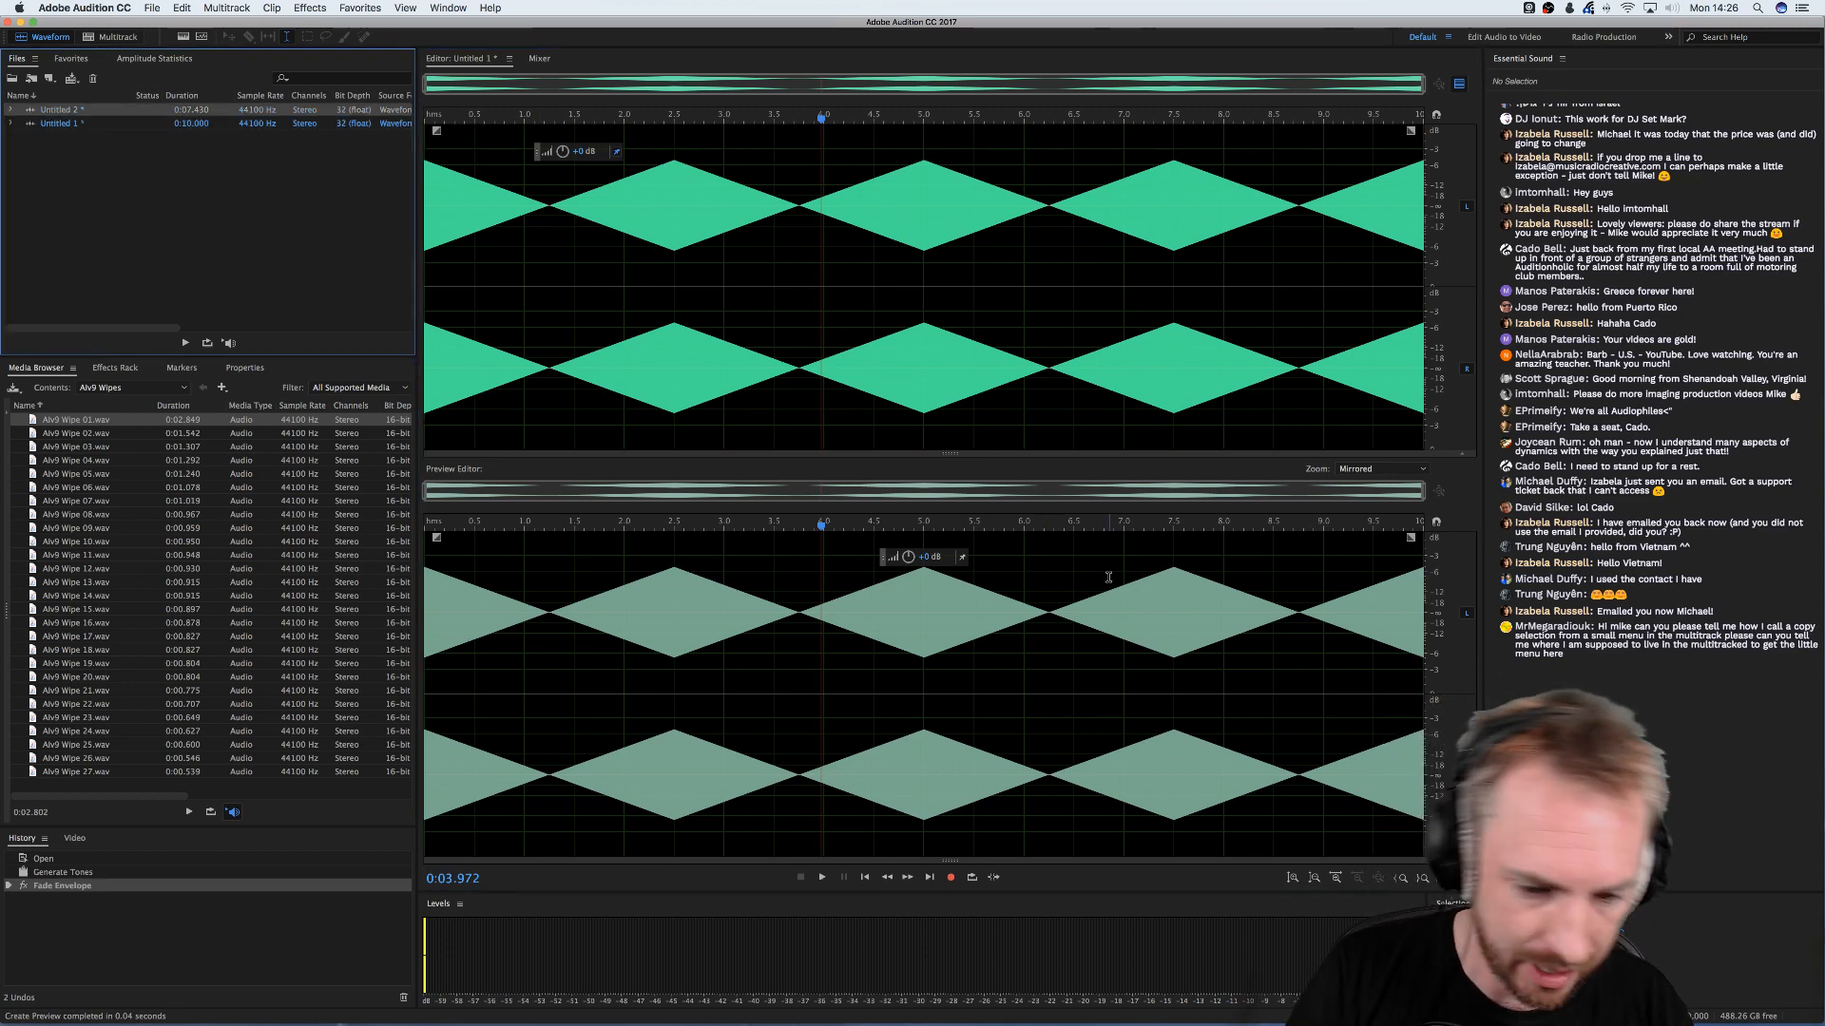
key(super+space)
text(logi)
key(Return)
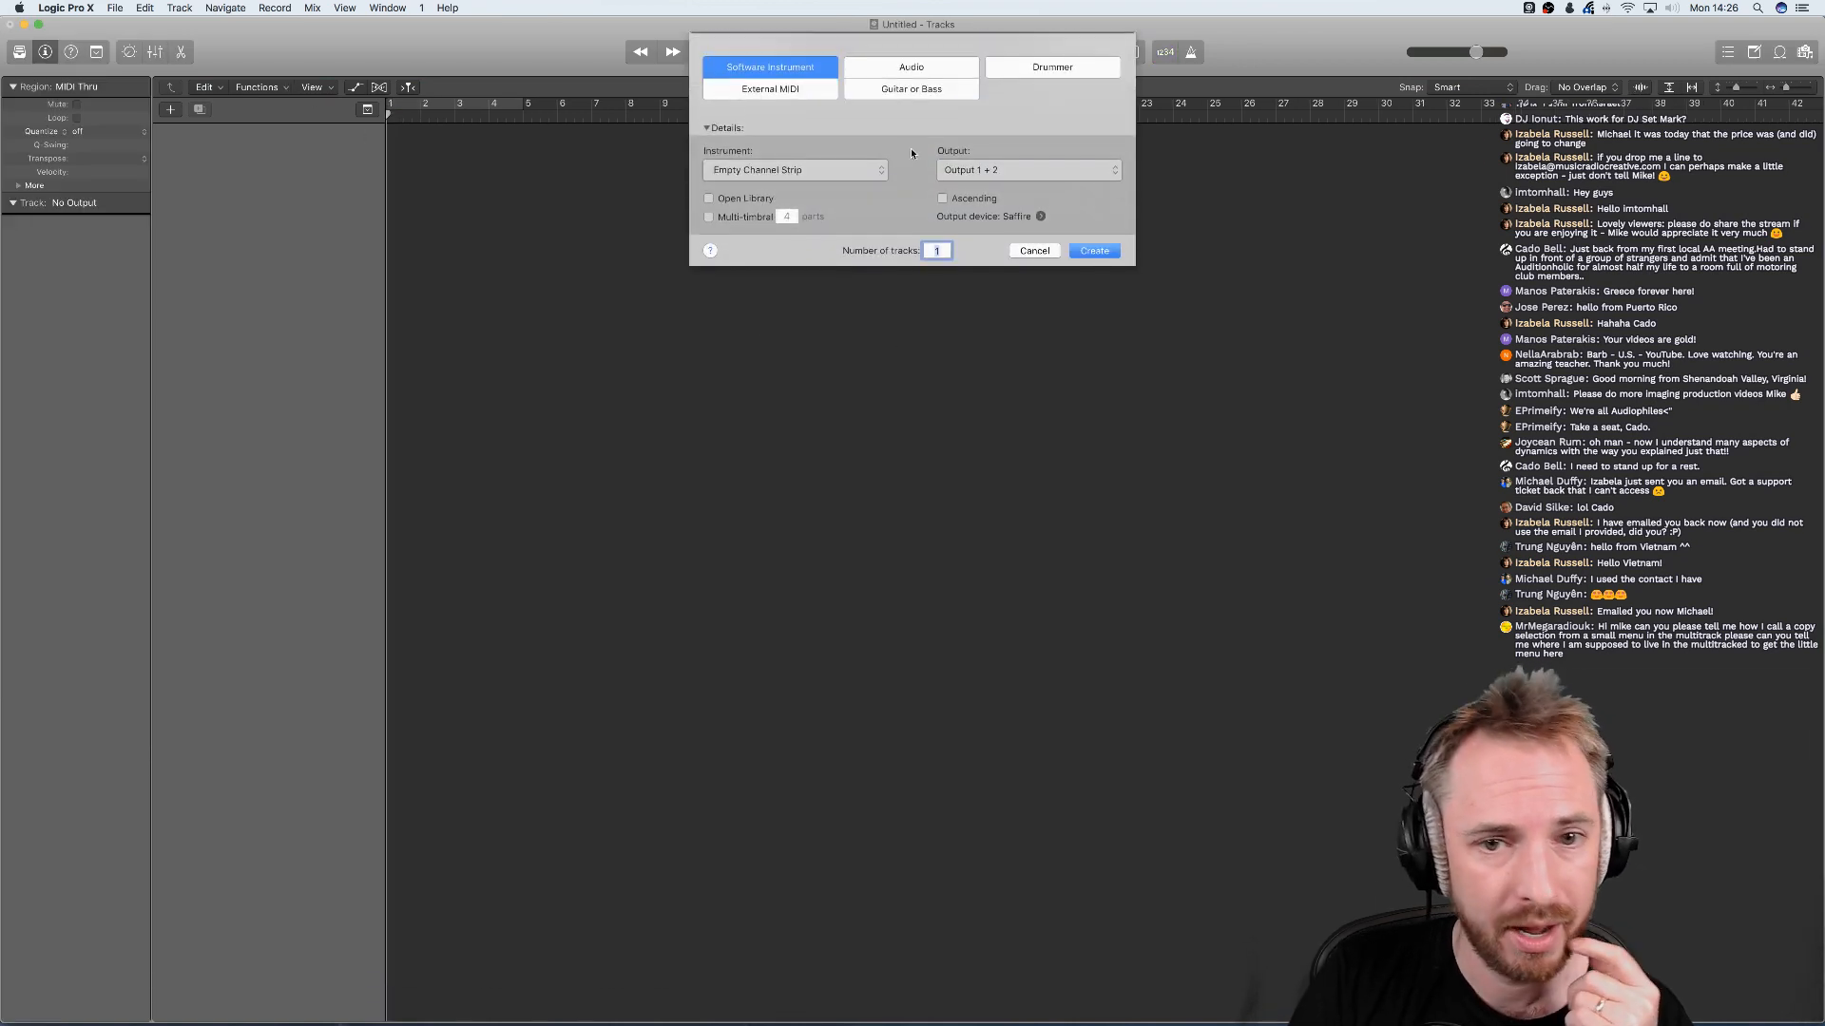
click(1105, 72)
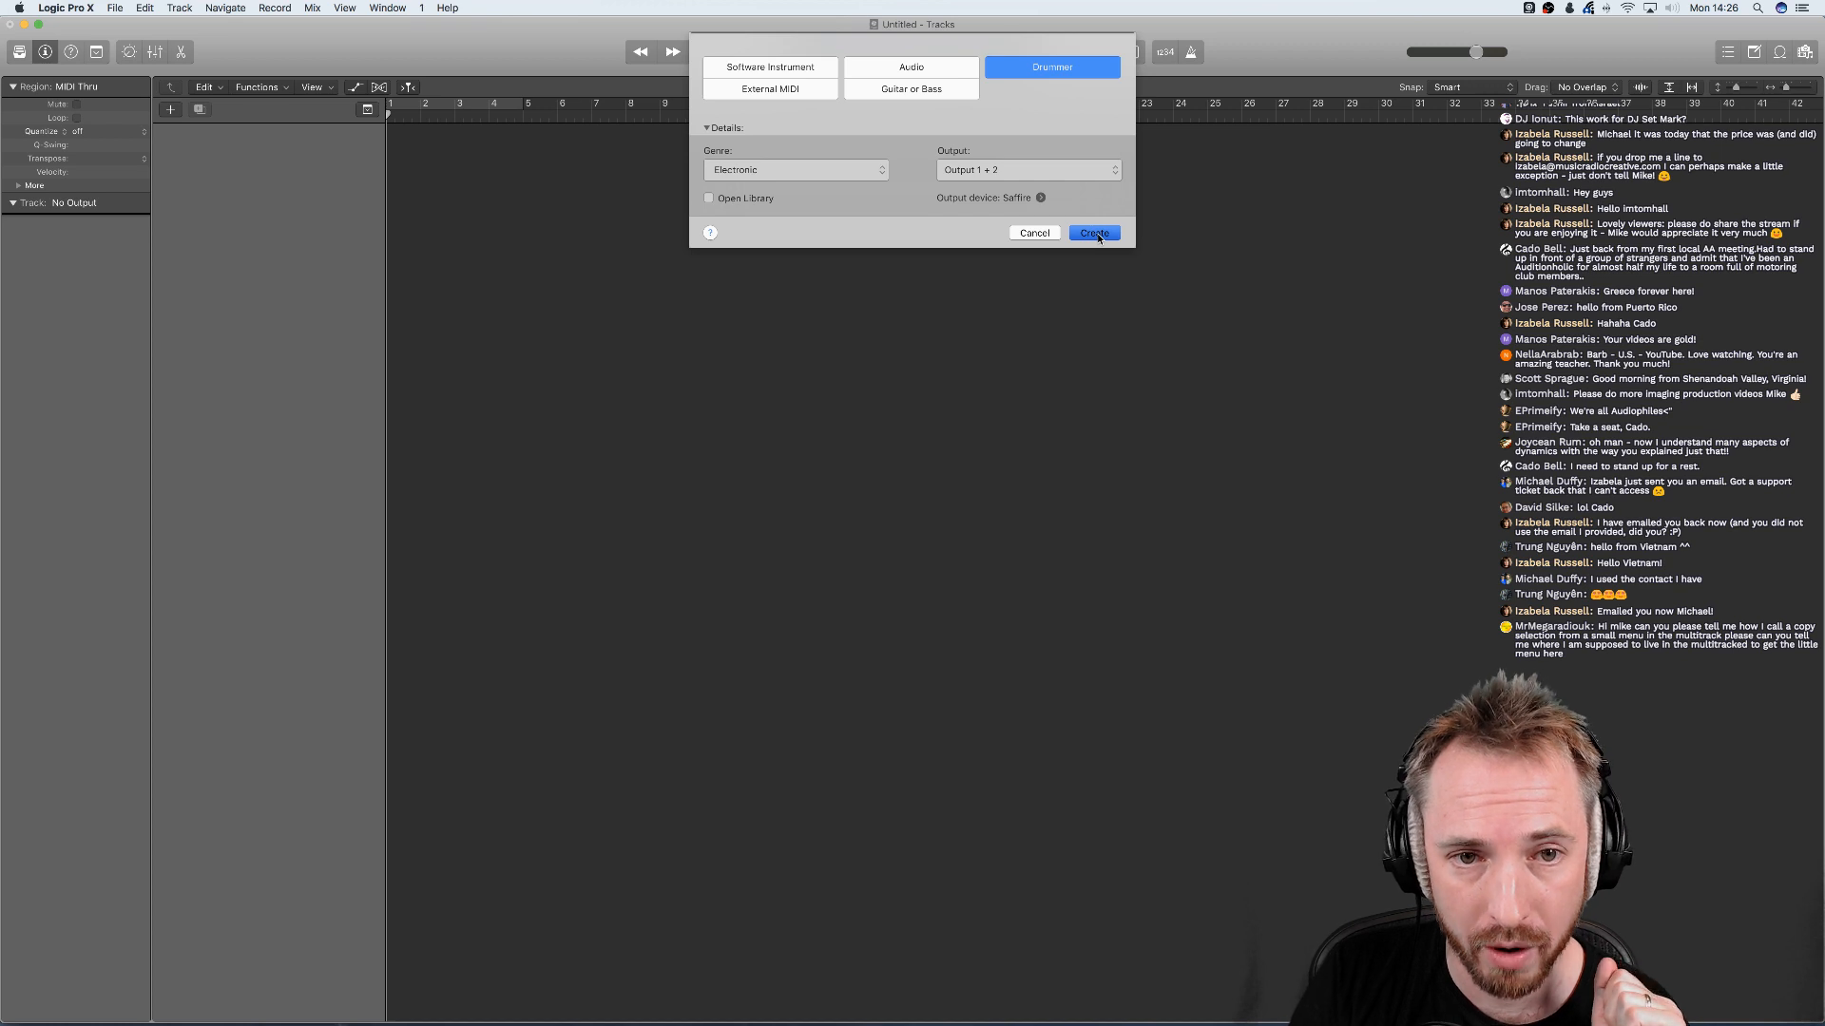
click(1095, 234)
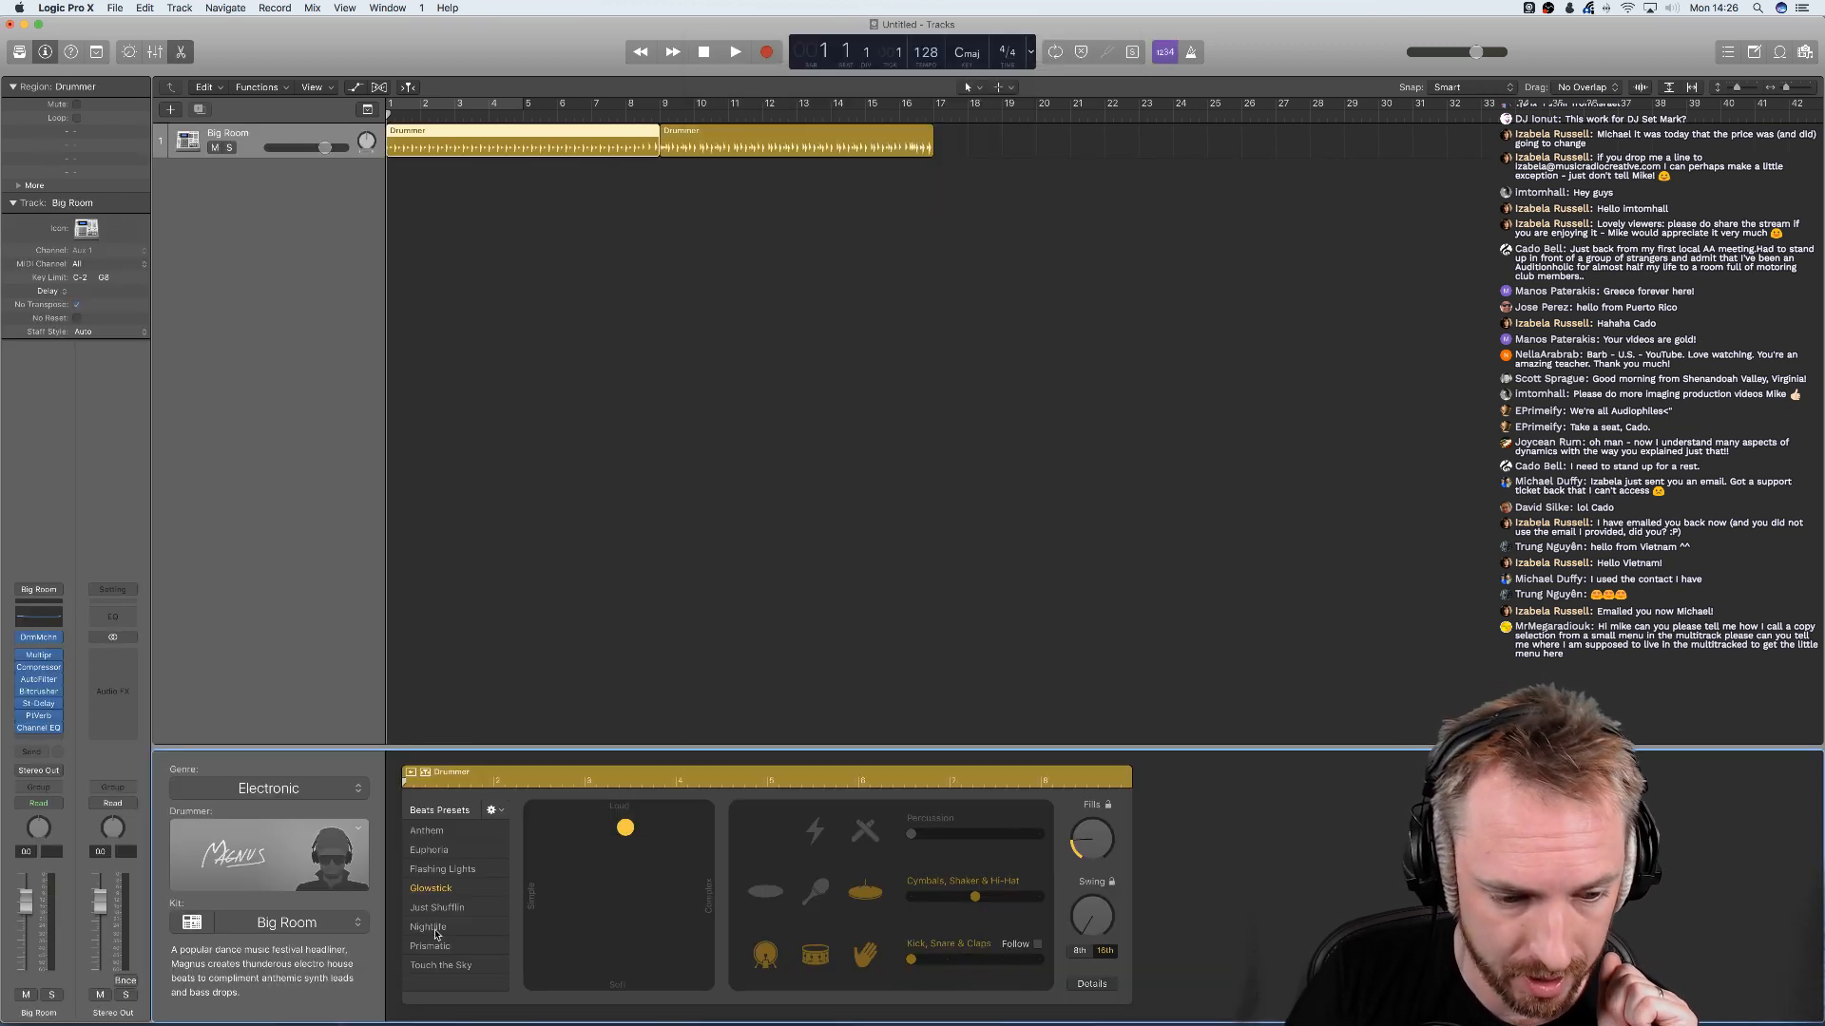
- Apply the Anthem beats preset, and export a cycle range covering both drummer regions as an AIFF audio file to Downloads
click(477, 834)
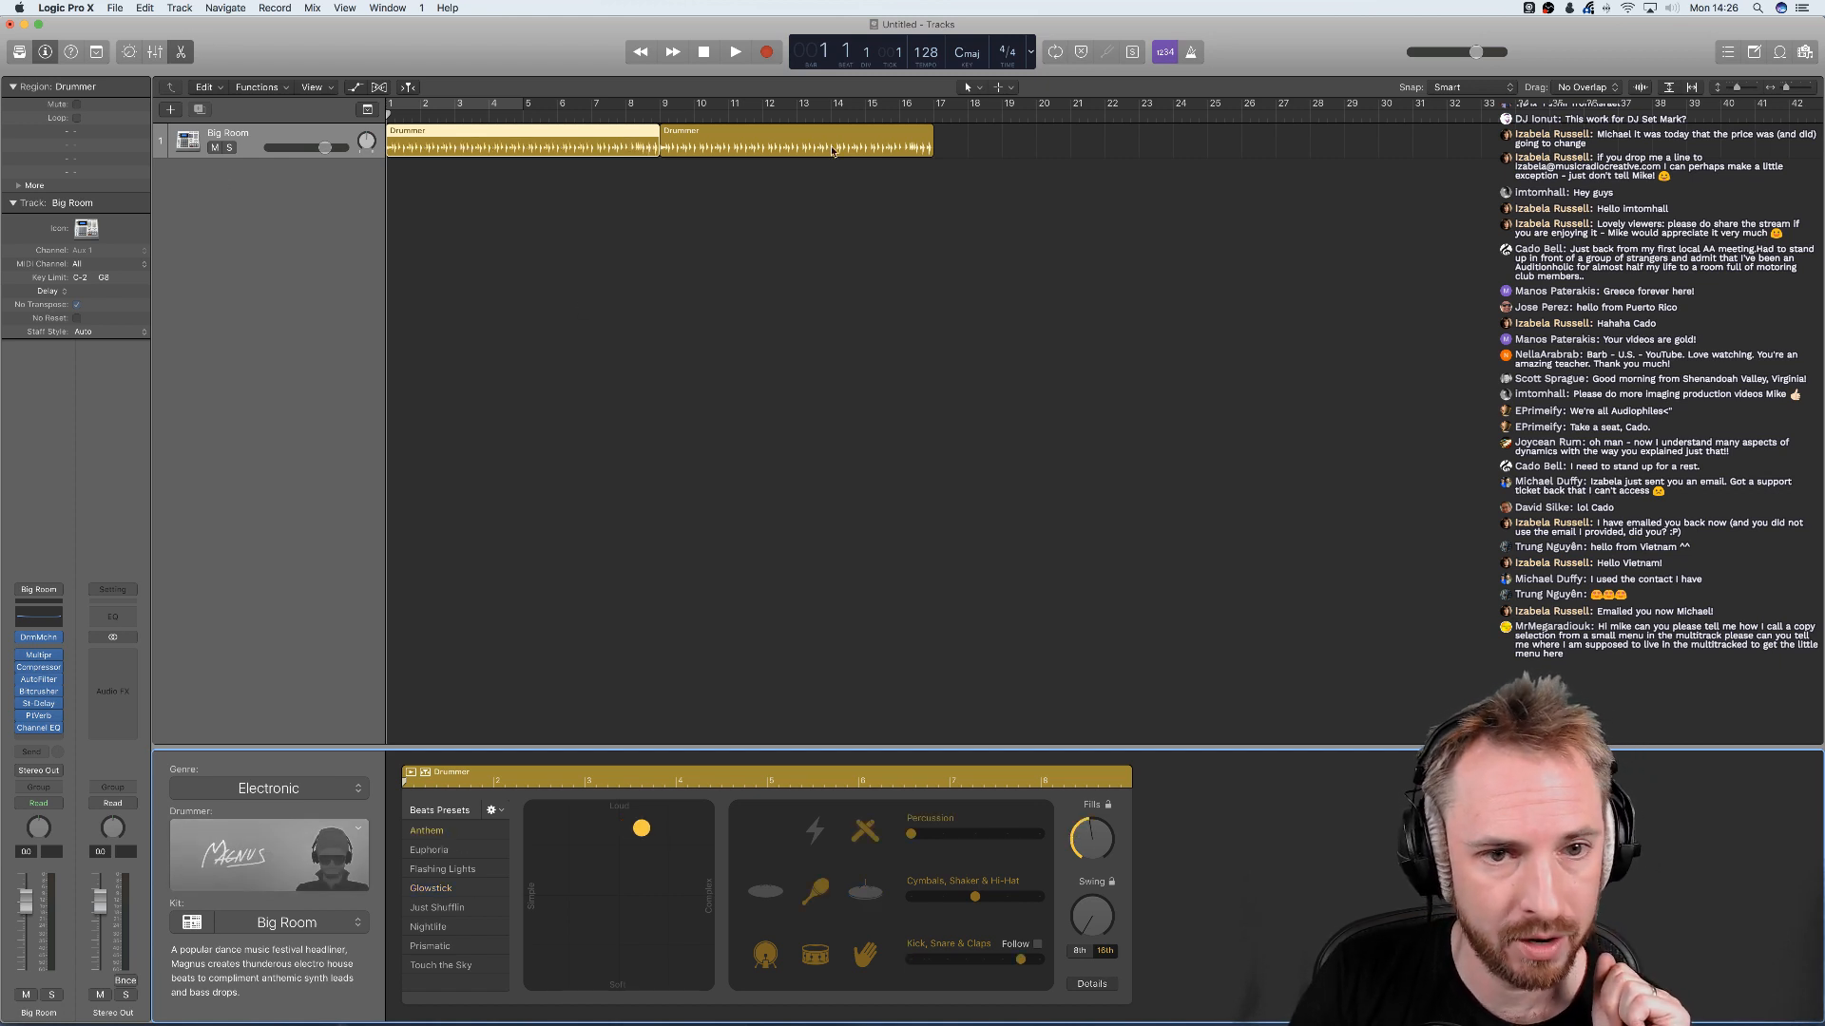
drag(508, 107, 1036, 107)
click(114, 7)
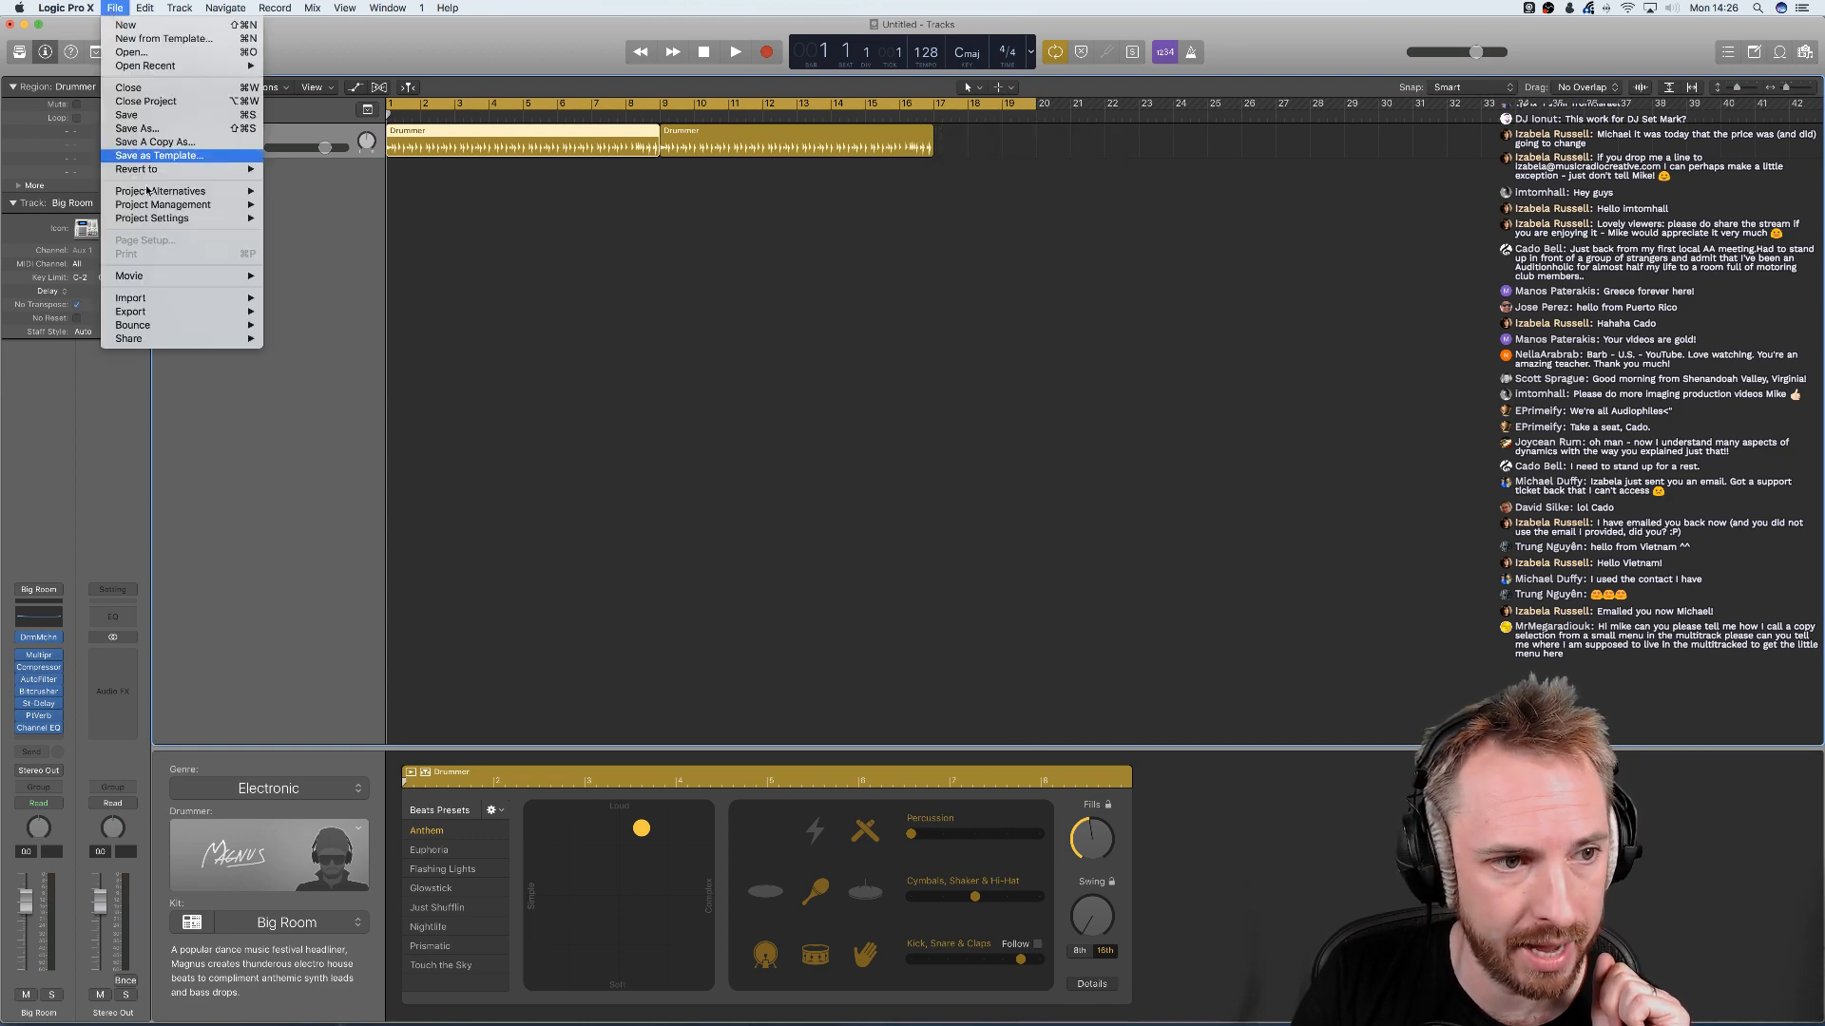
mouse_move(190, 311)
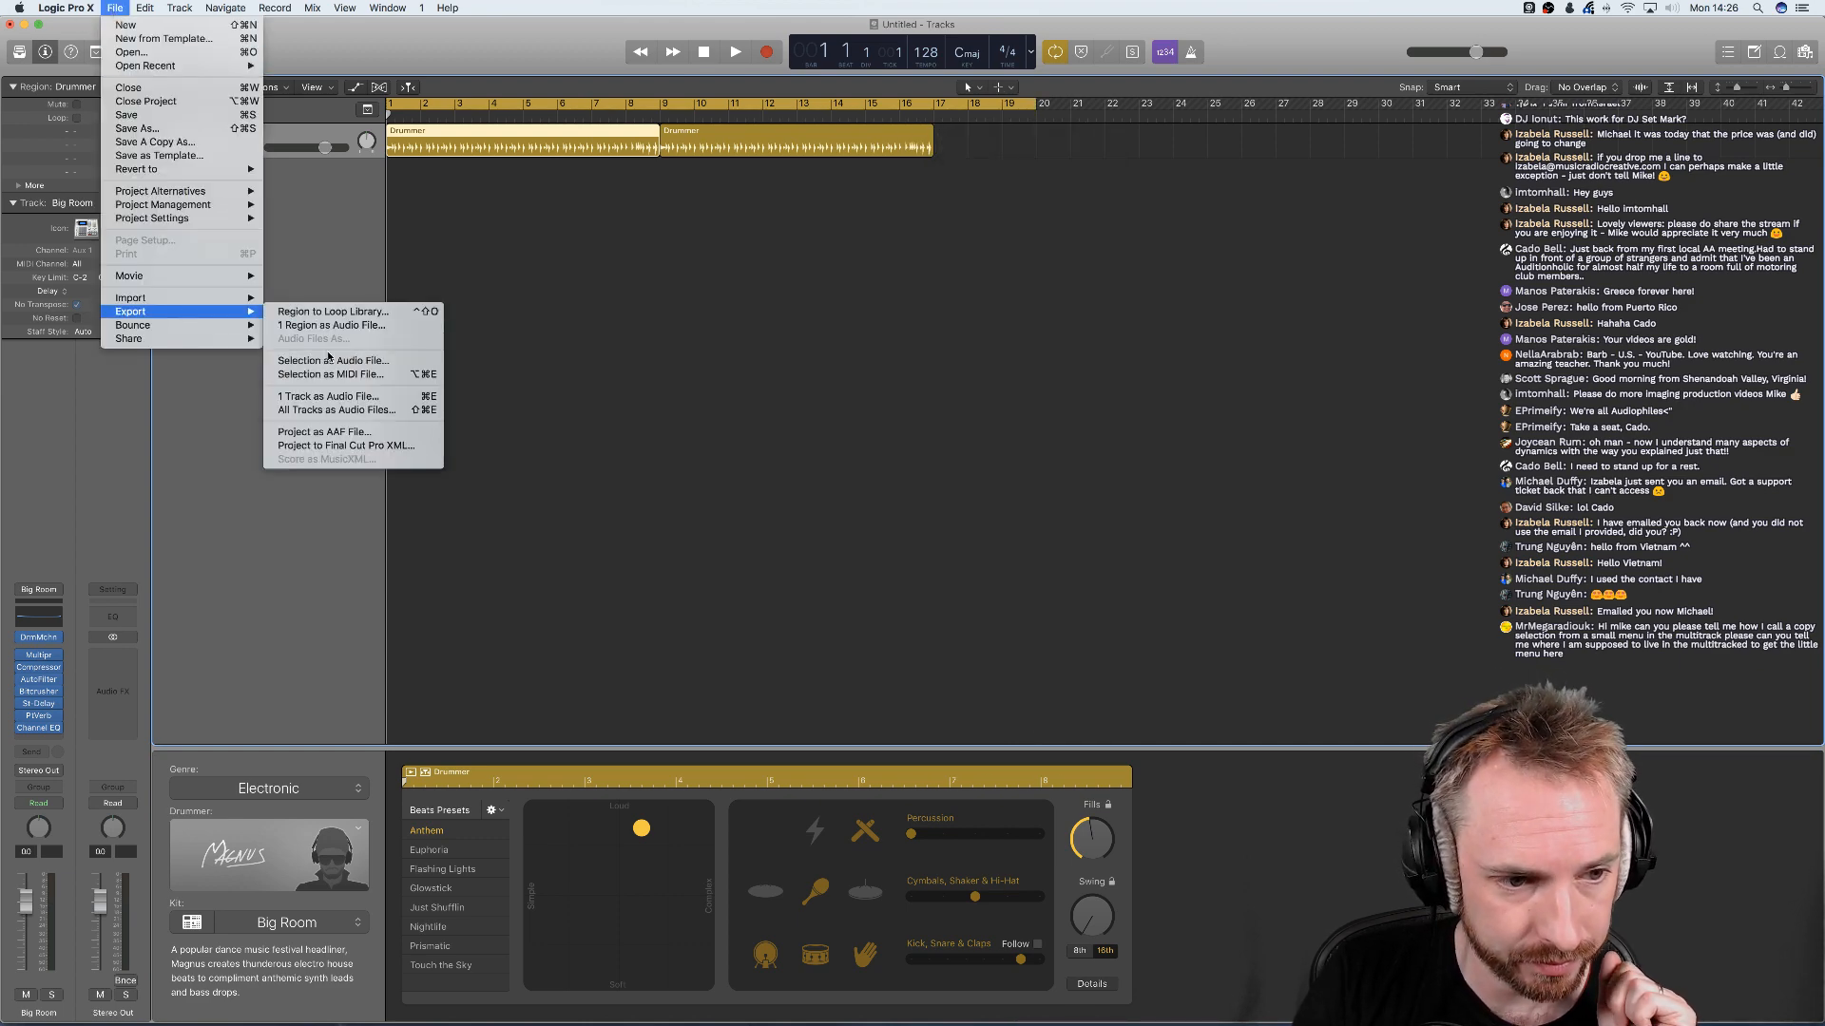
click(331, 361)
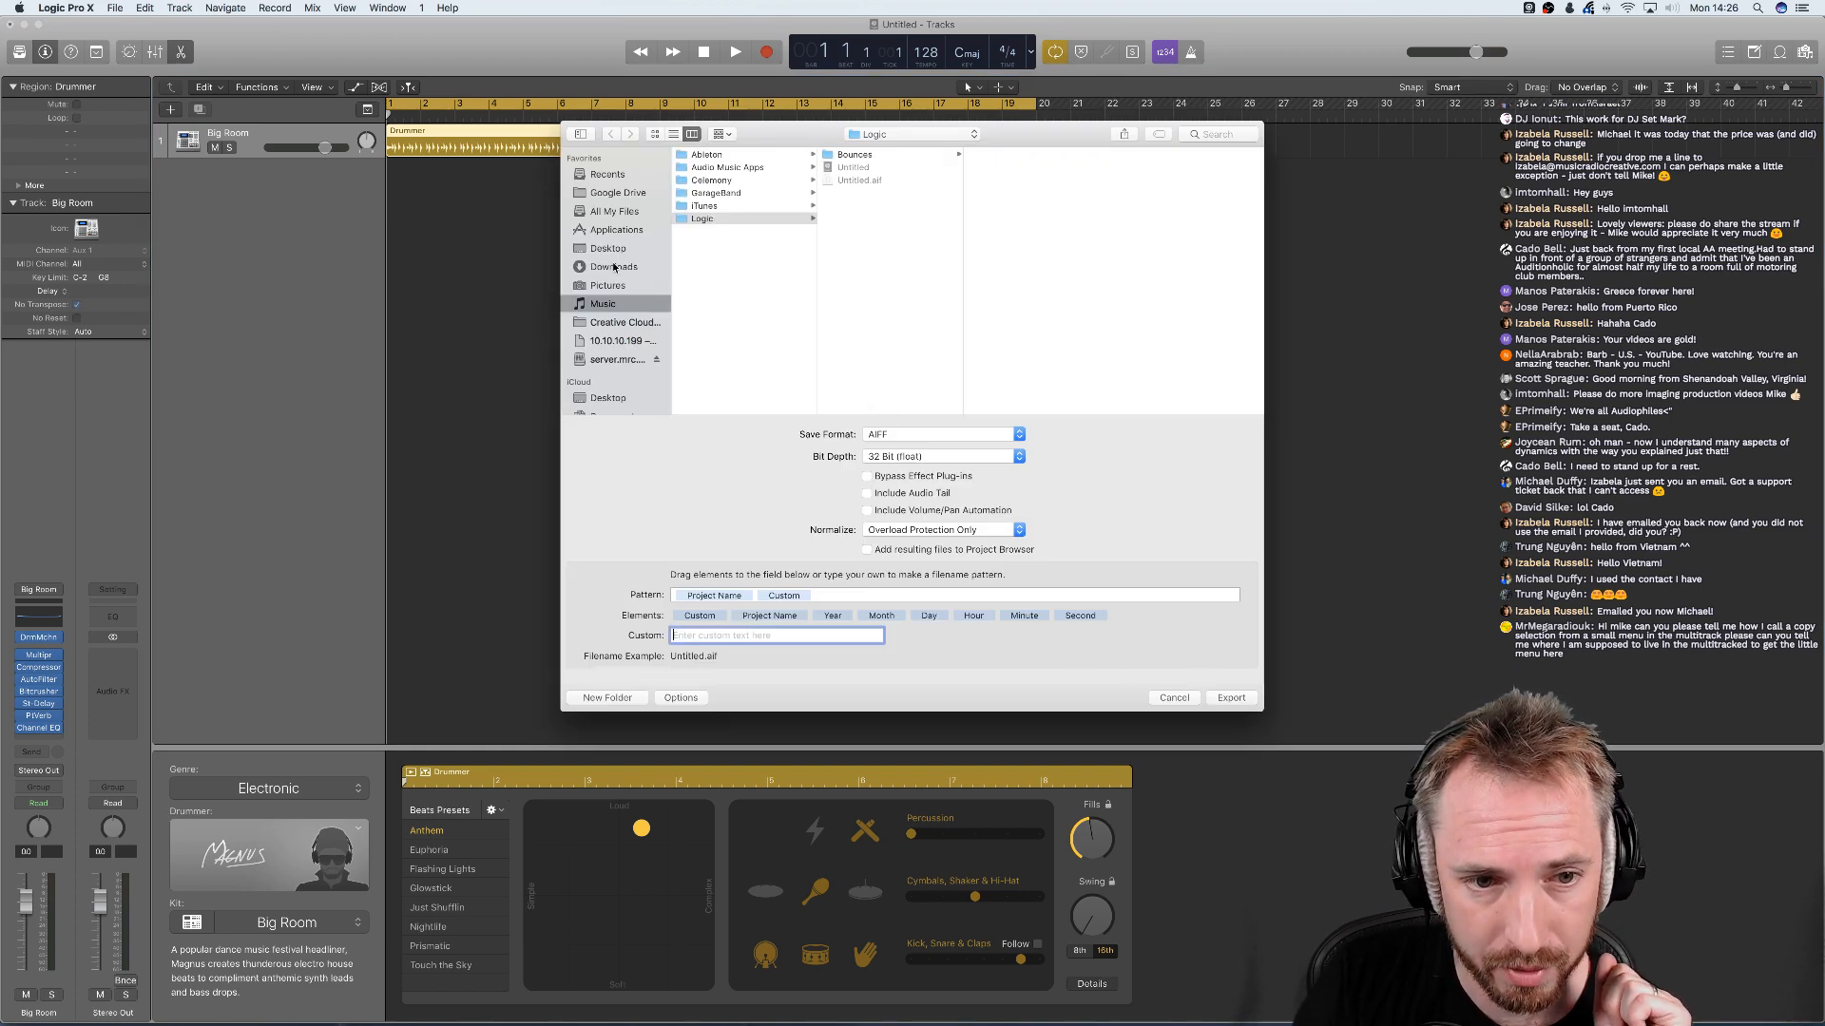
click(613, 267)
click(1236, 699)
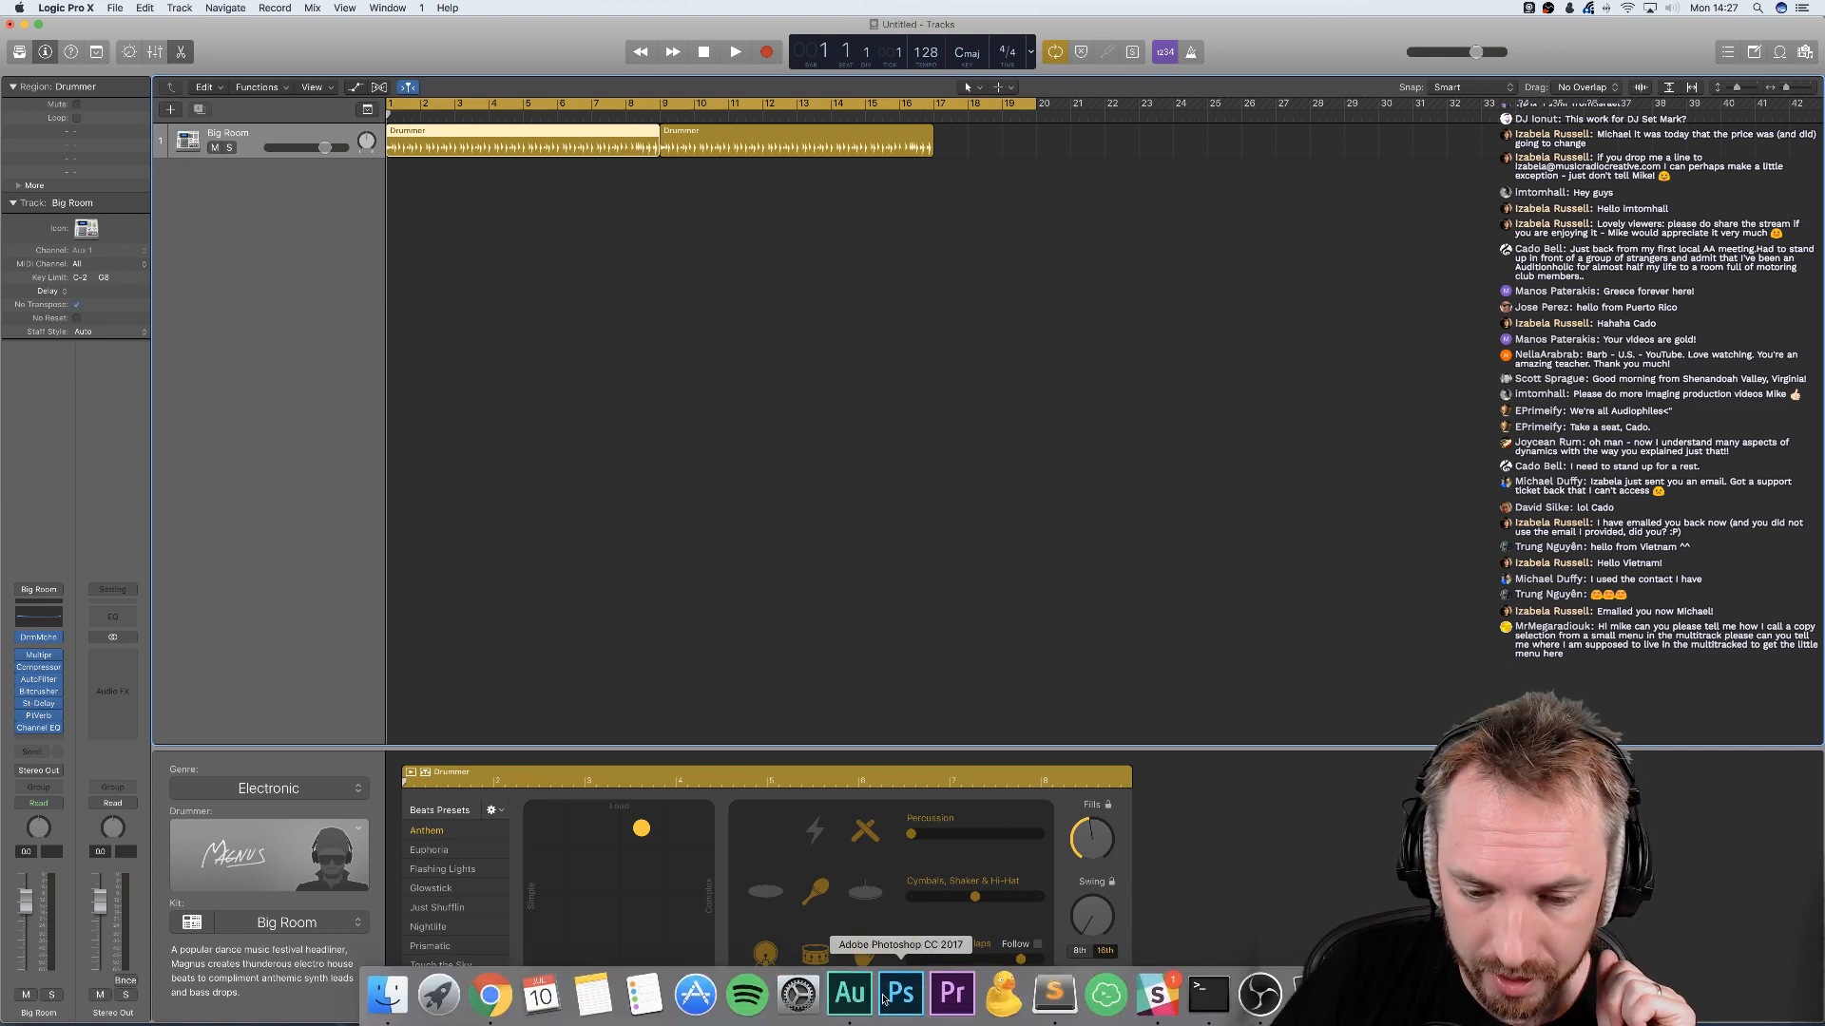
- Switch to Audition, import the exported Untitled.aif from the Downloads folder, and open it in the waveform editor for a short playback
click(849, 993)
click(1386, 994)
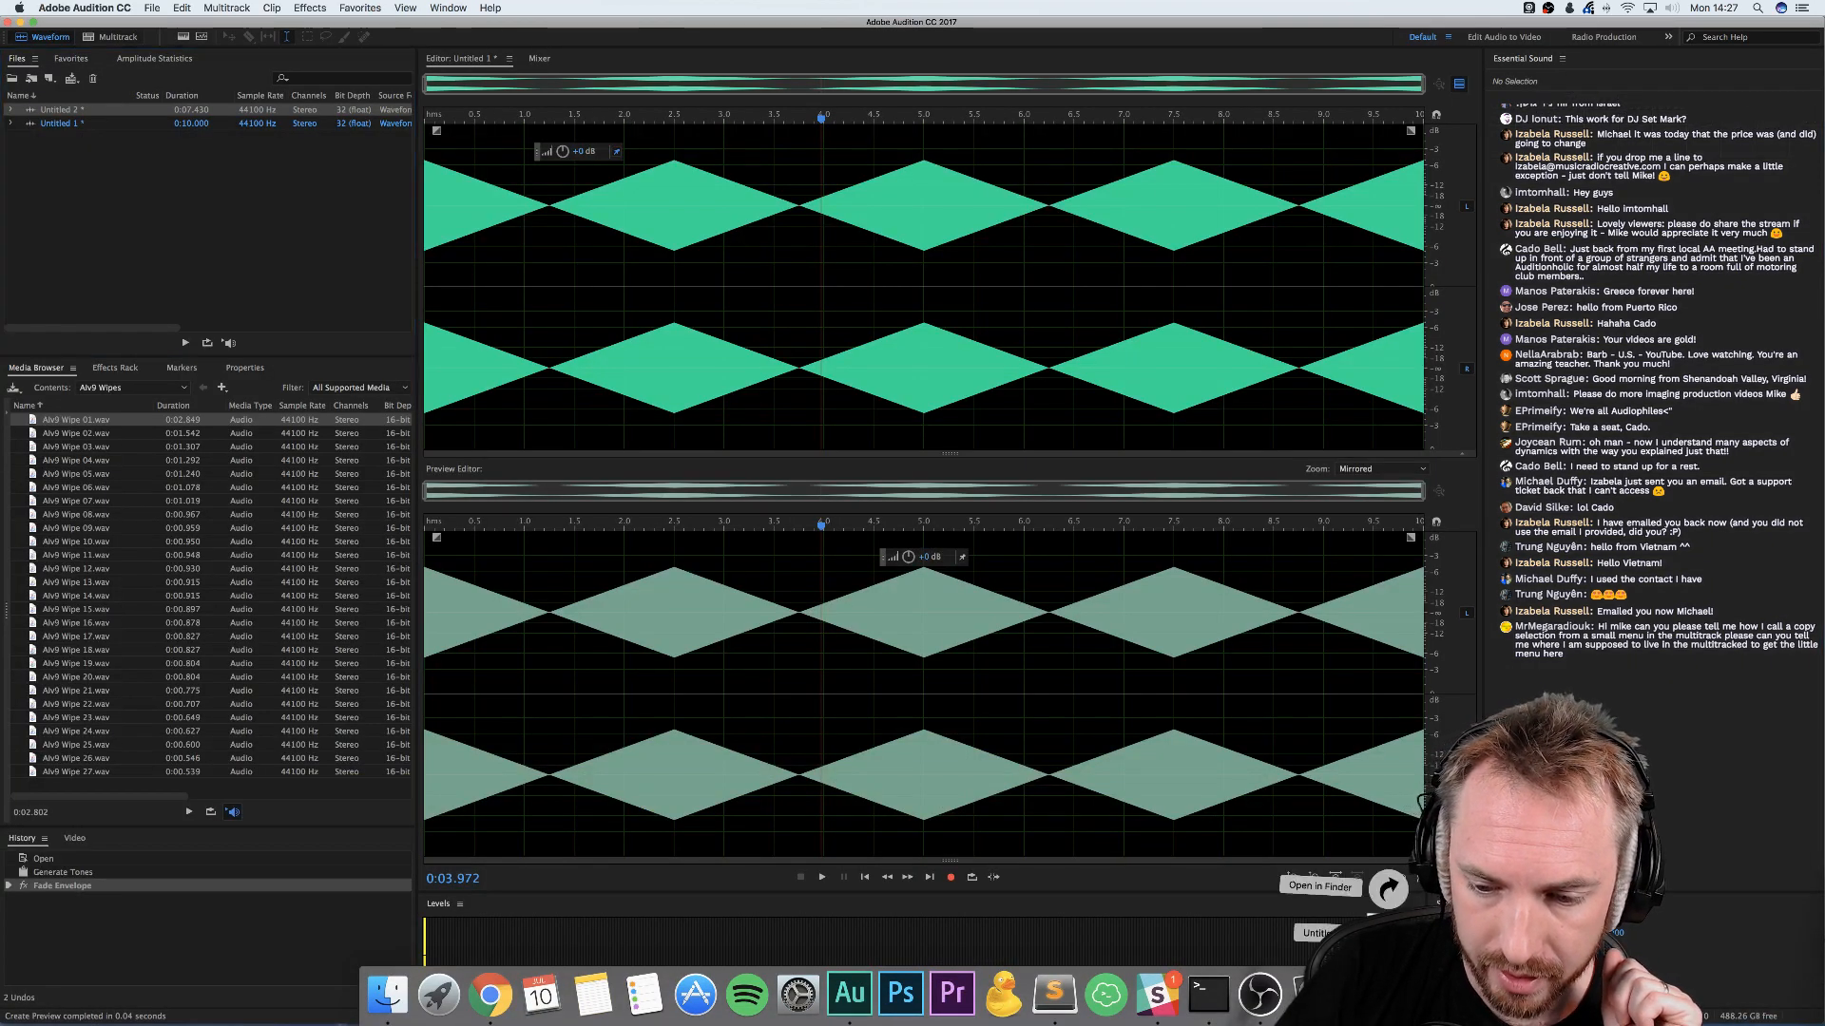
click(884, 428)
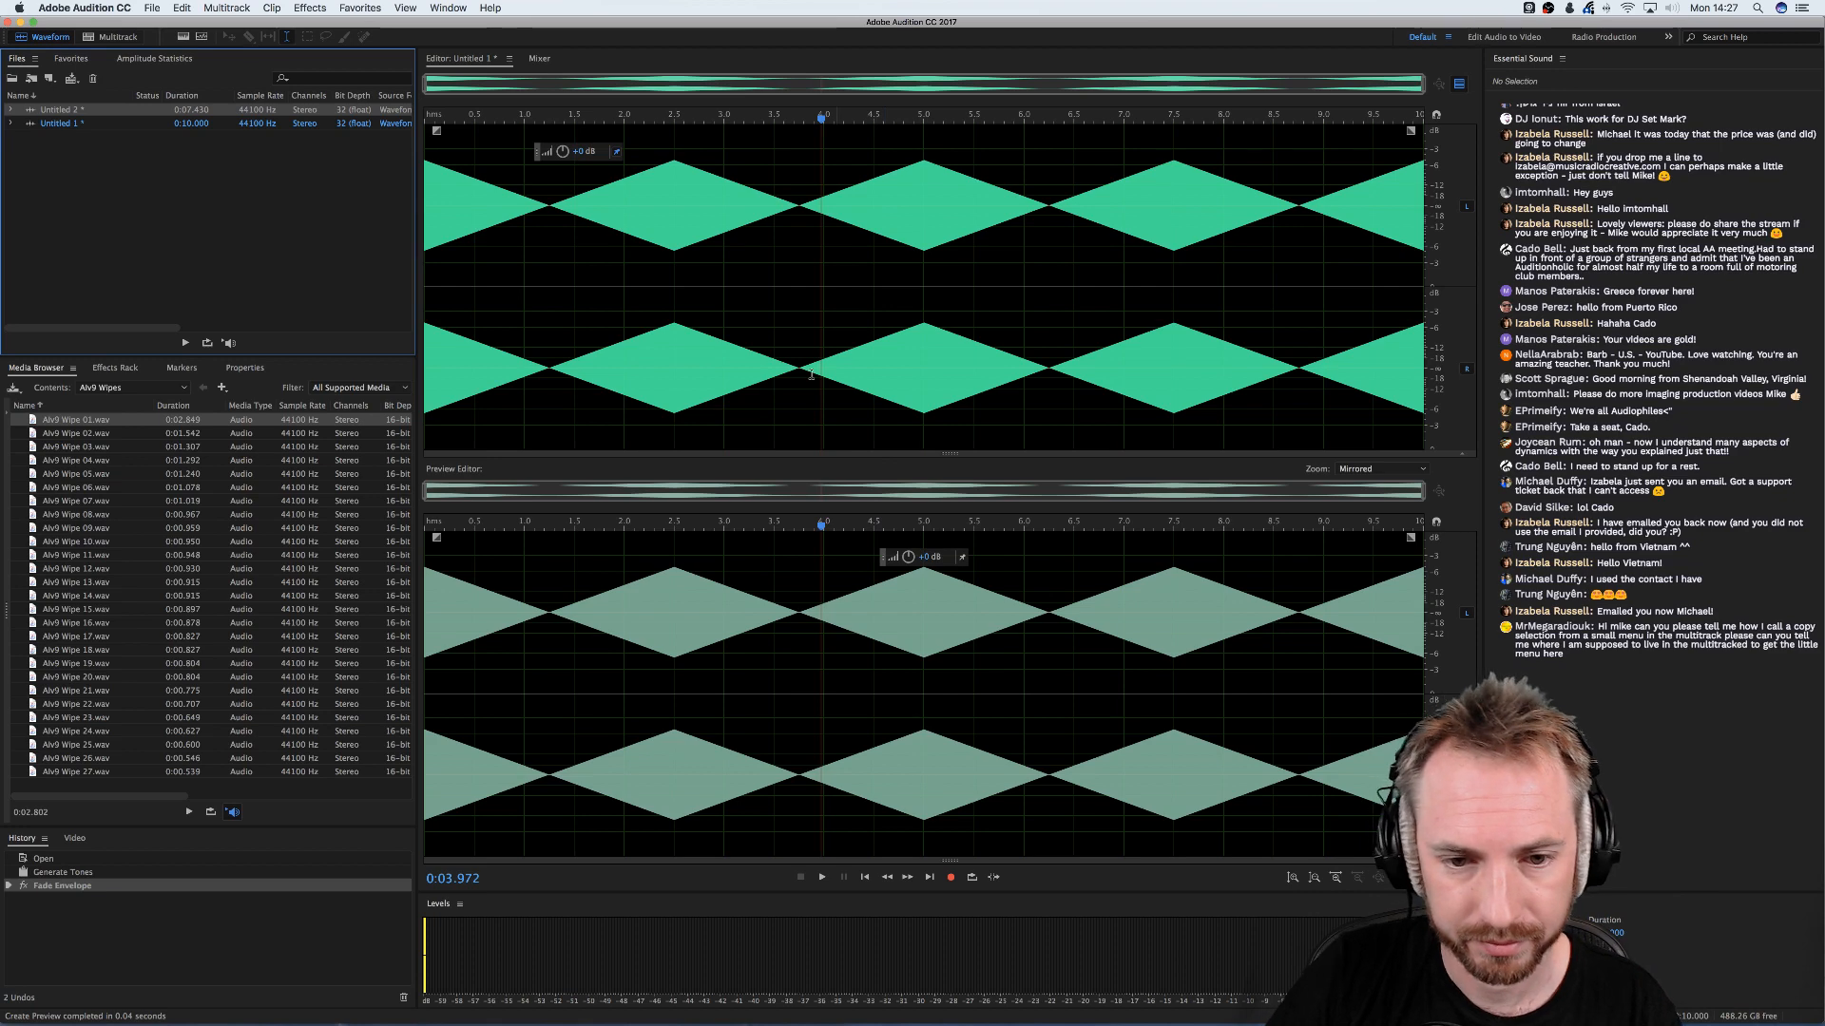
click(1386, 994)
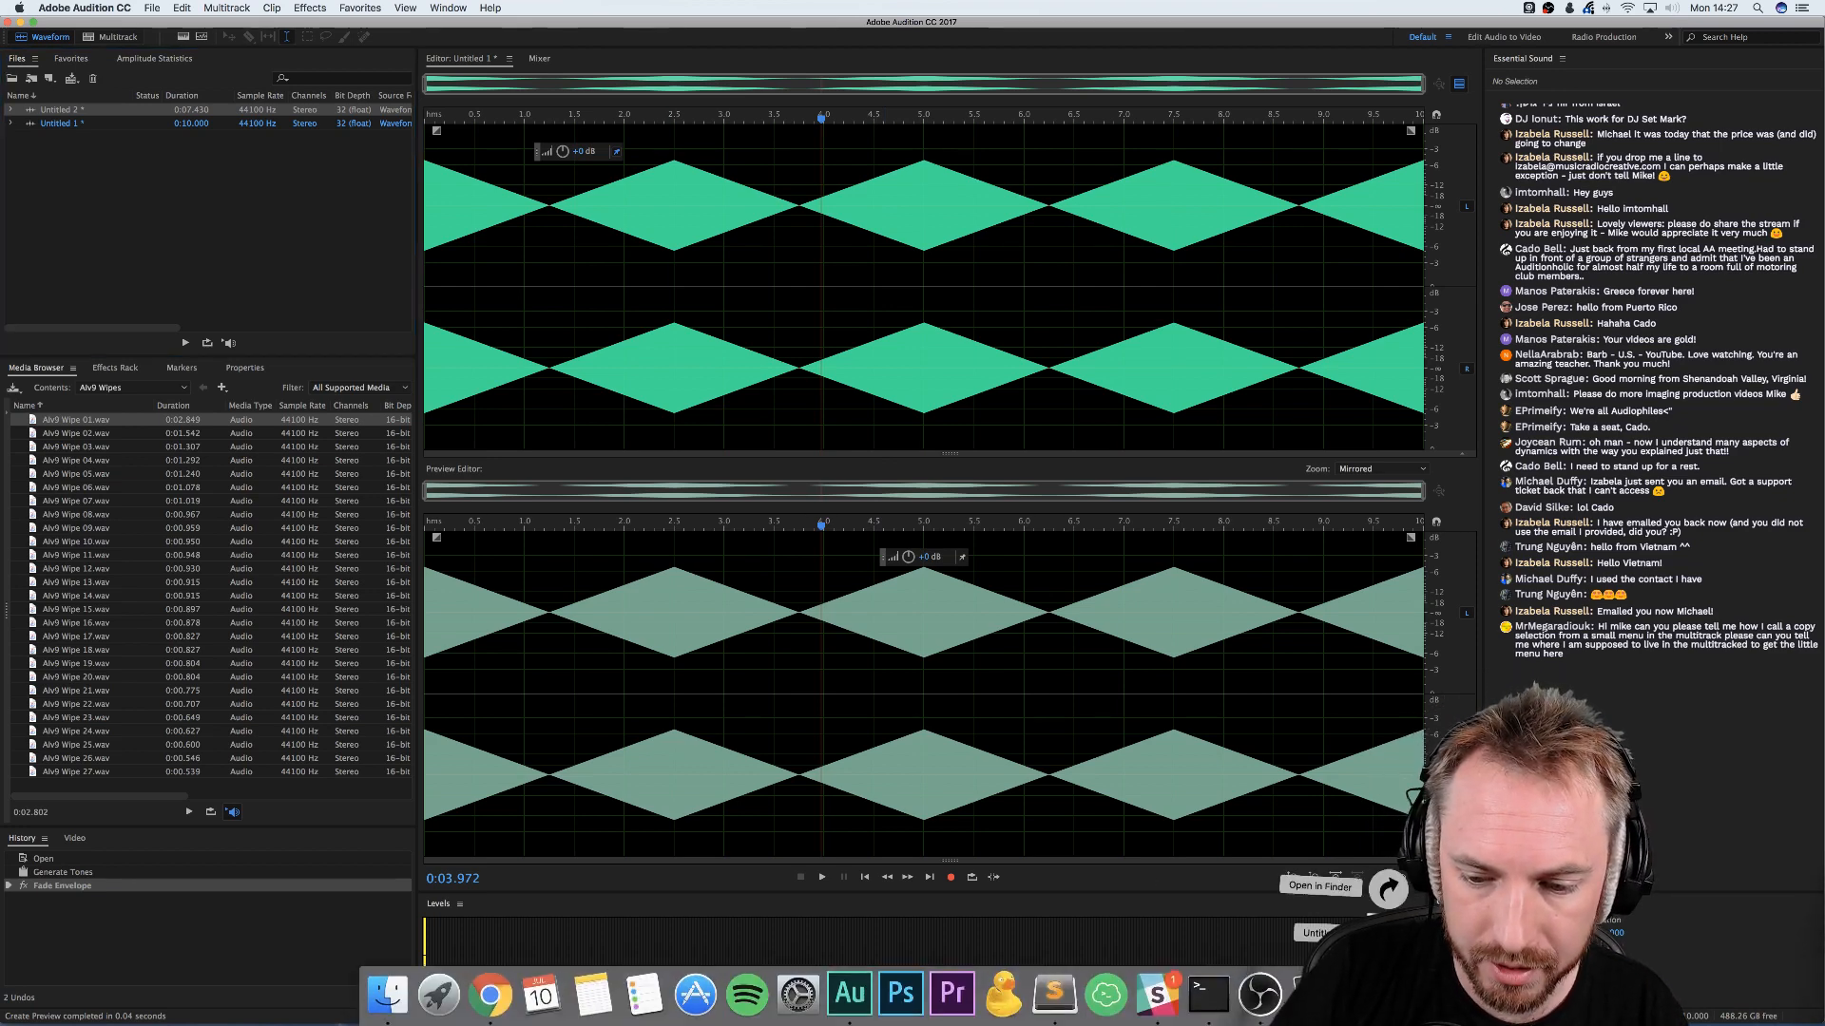
drag(1391, 934, 60, 114)
double_click(60, 114)
key(space)
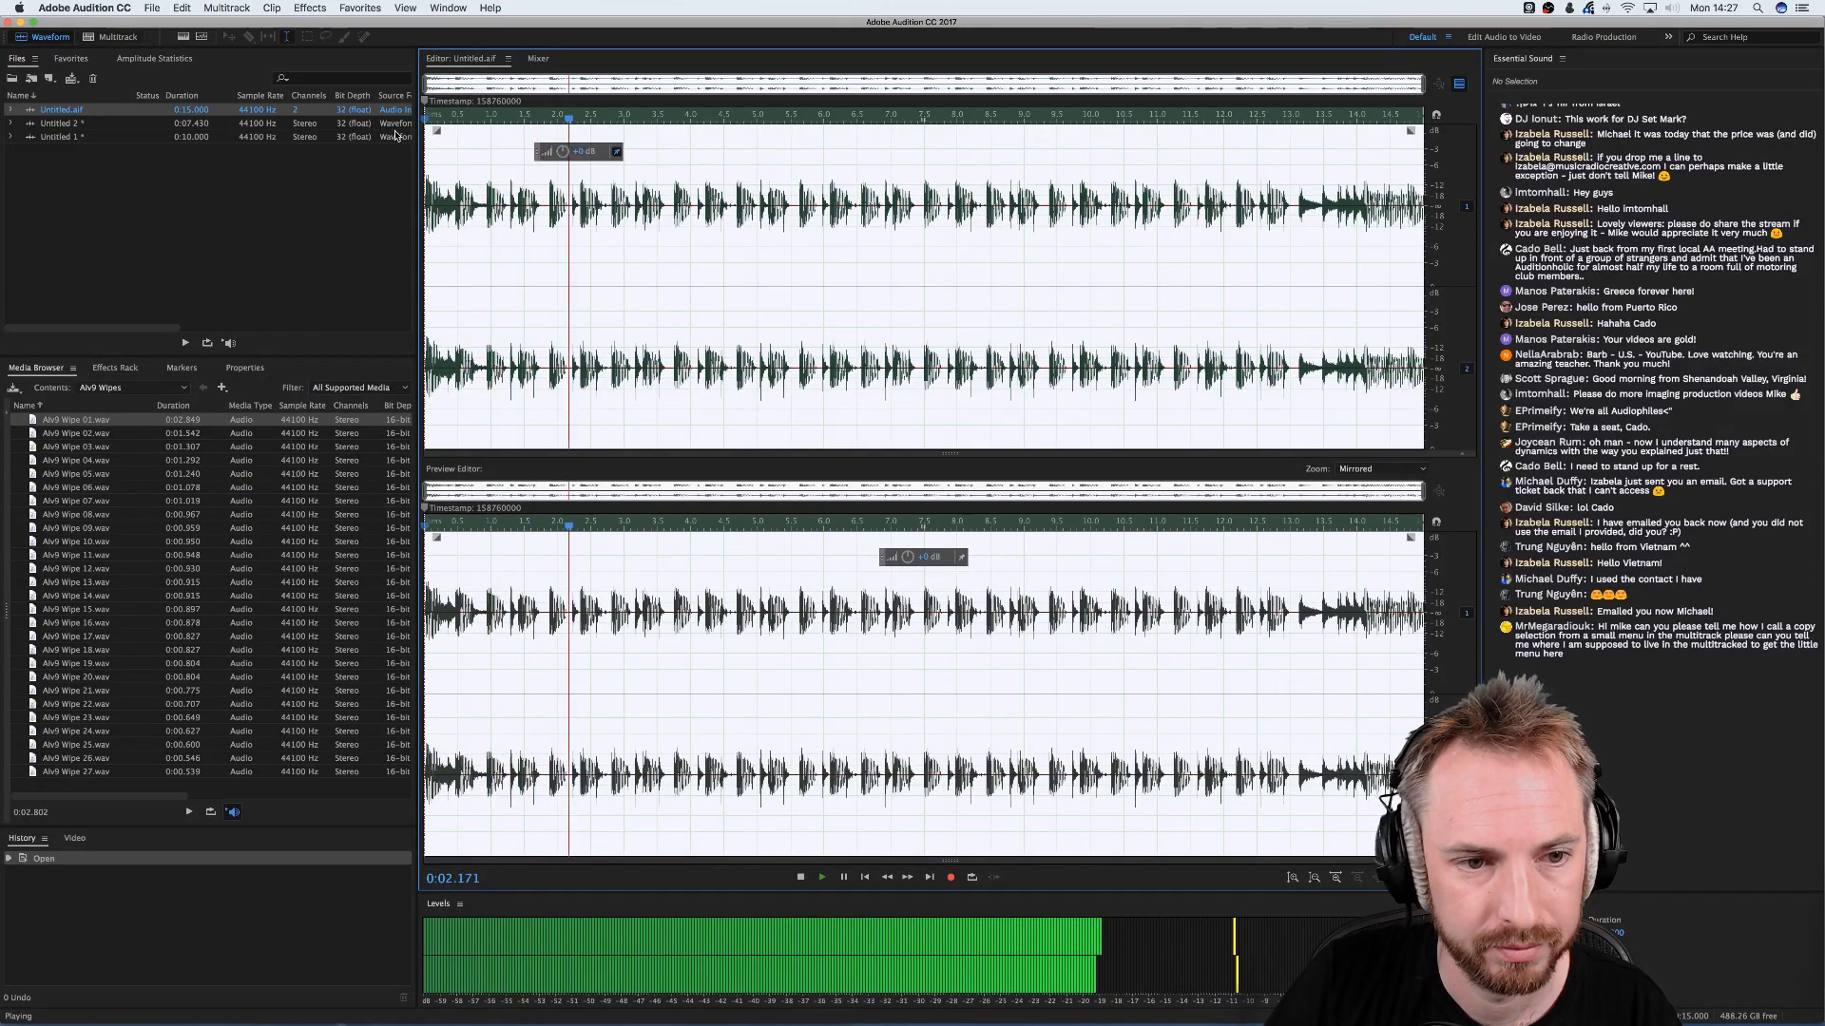
key(space)
- Normalize the drum file to -0.1 dB and play its opening
click(360, 8)
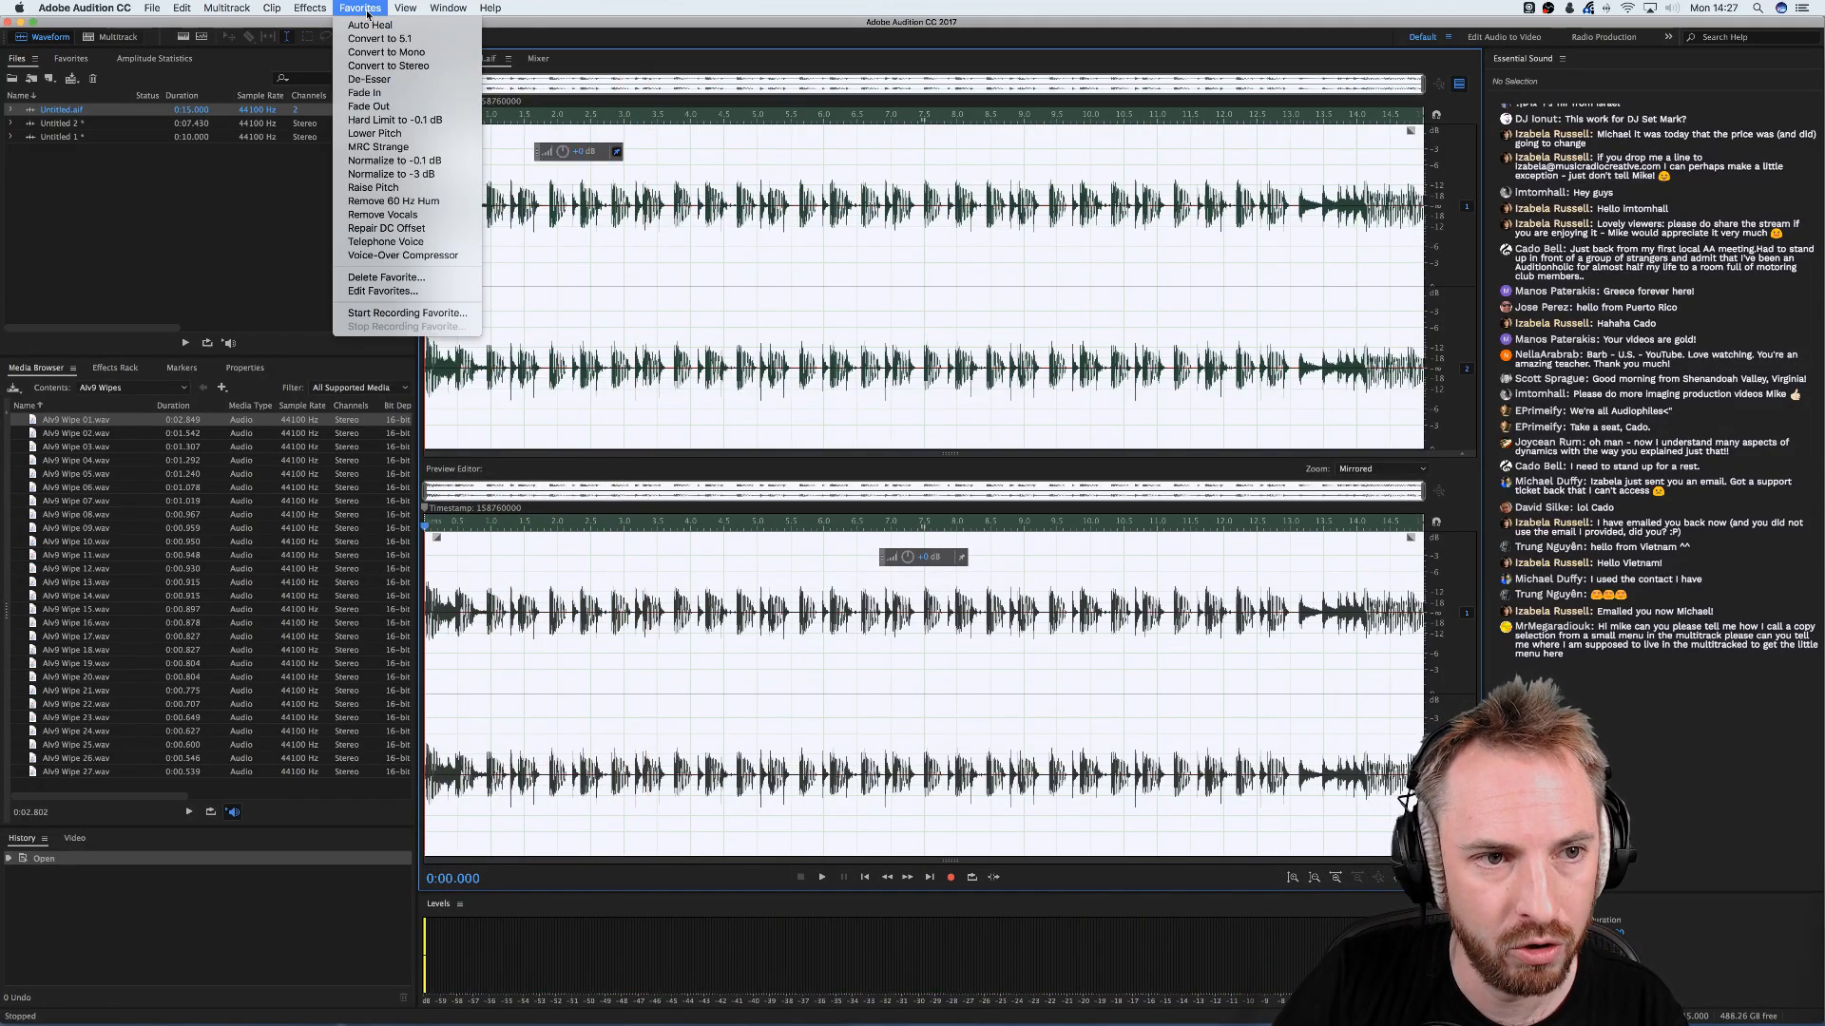
click(389, 160)
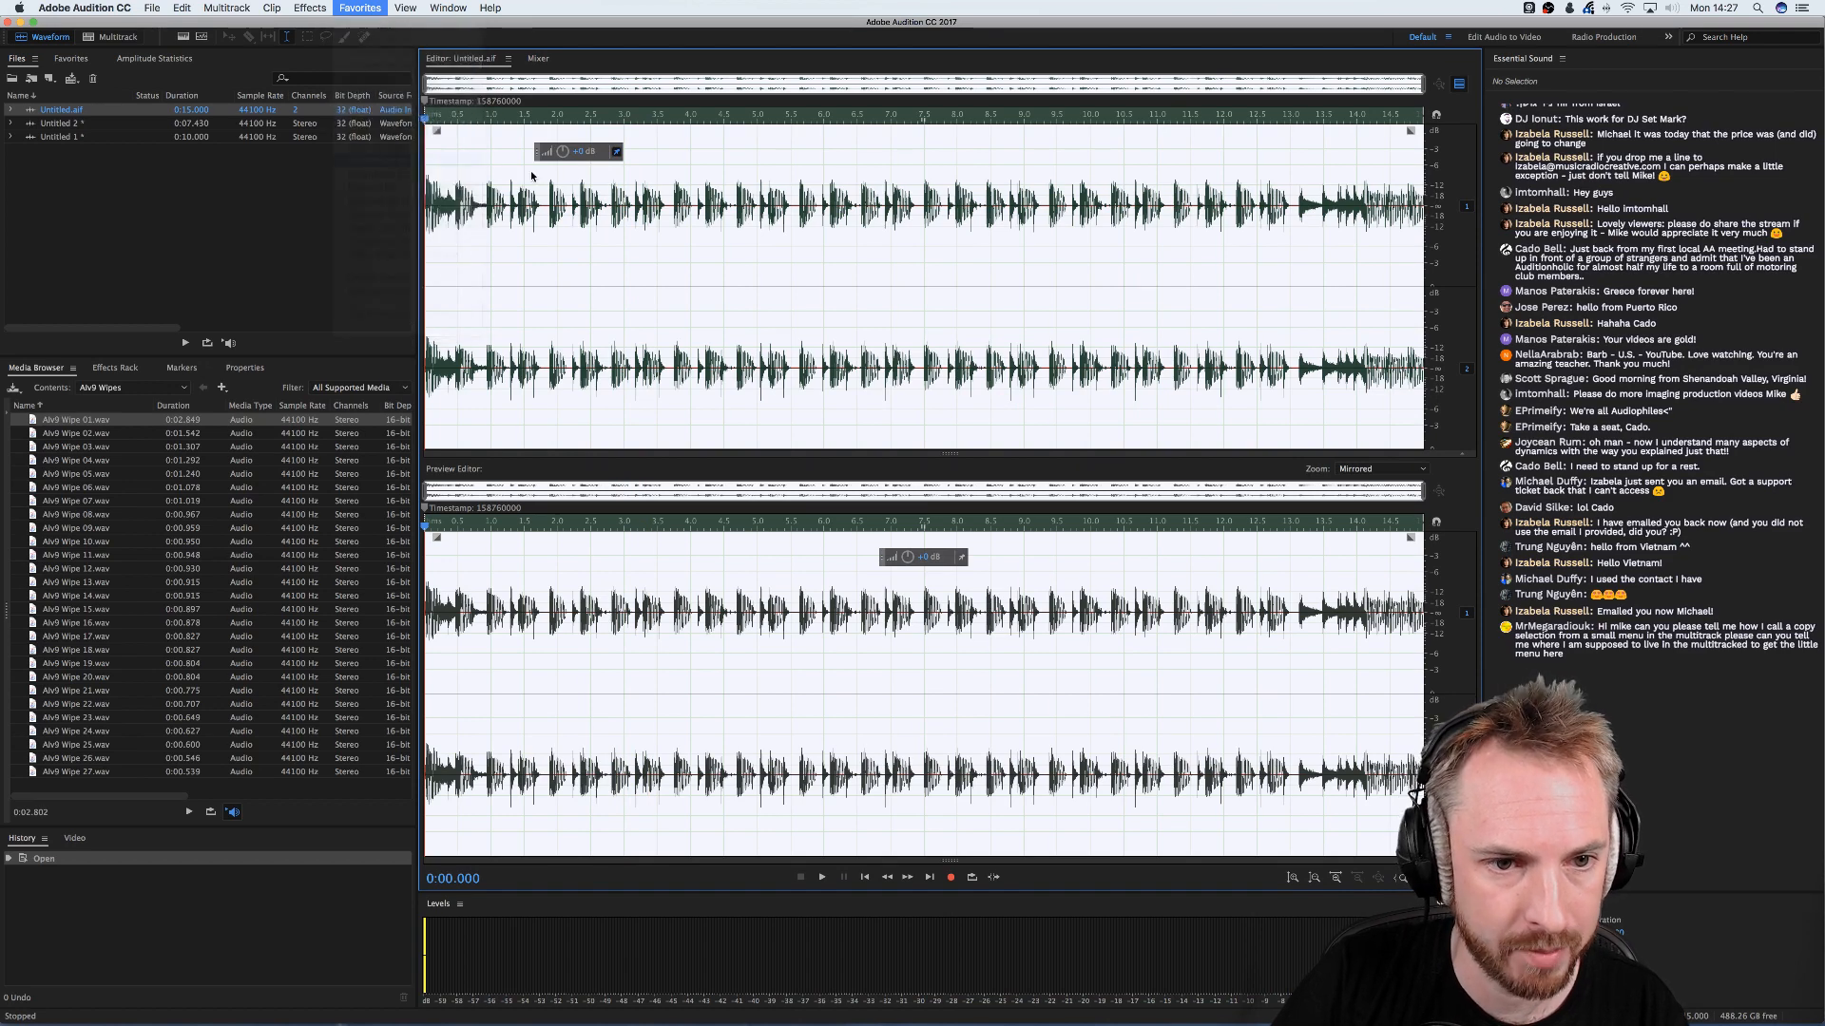
key(space)
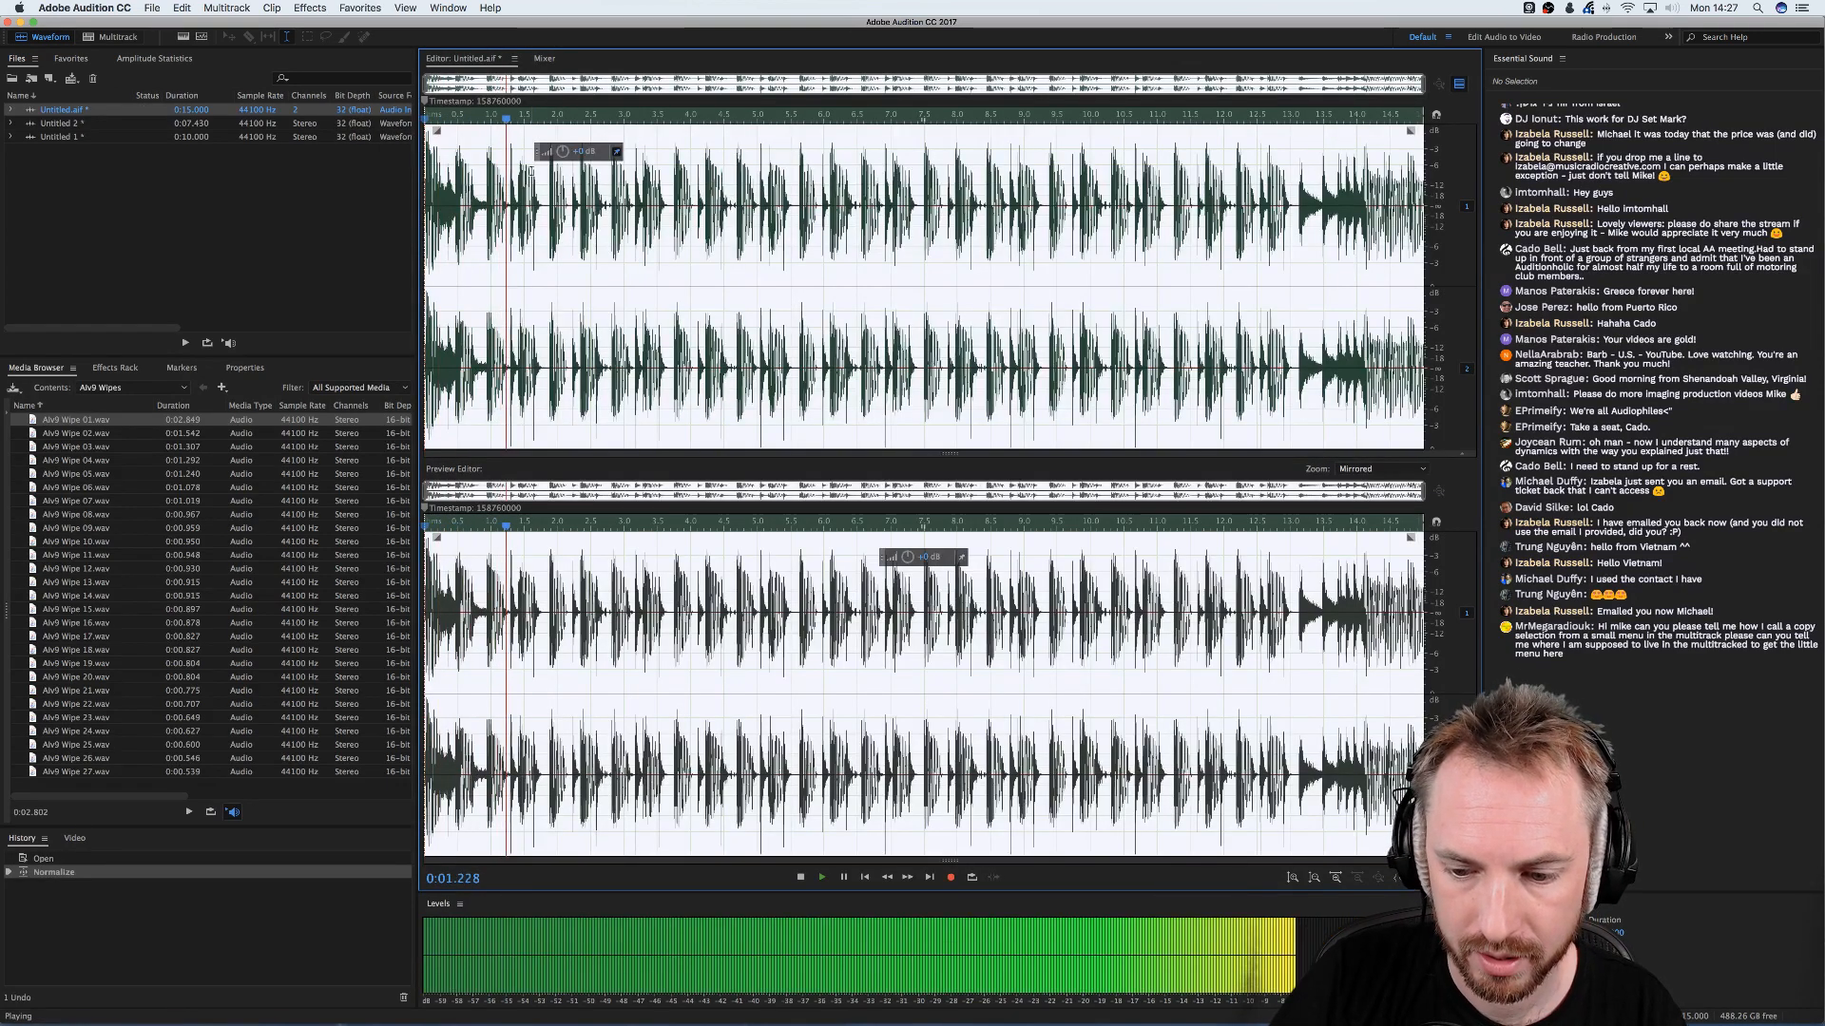
key(space)
- Open the Dynamics Processing effect on the drum file and load its (Default) preset
click(310, 8)
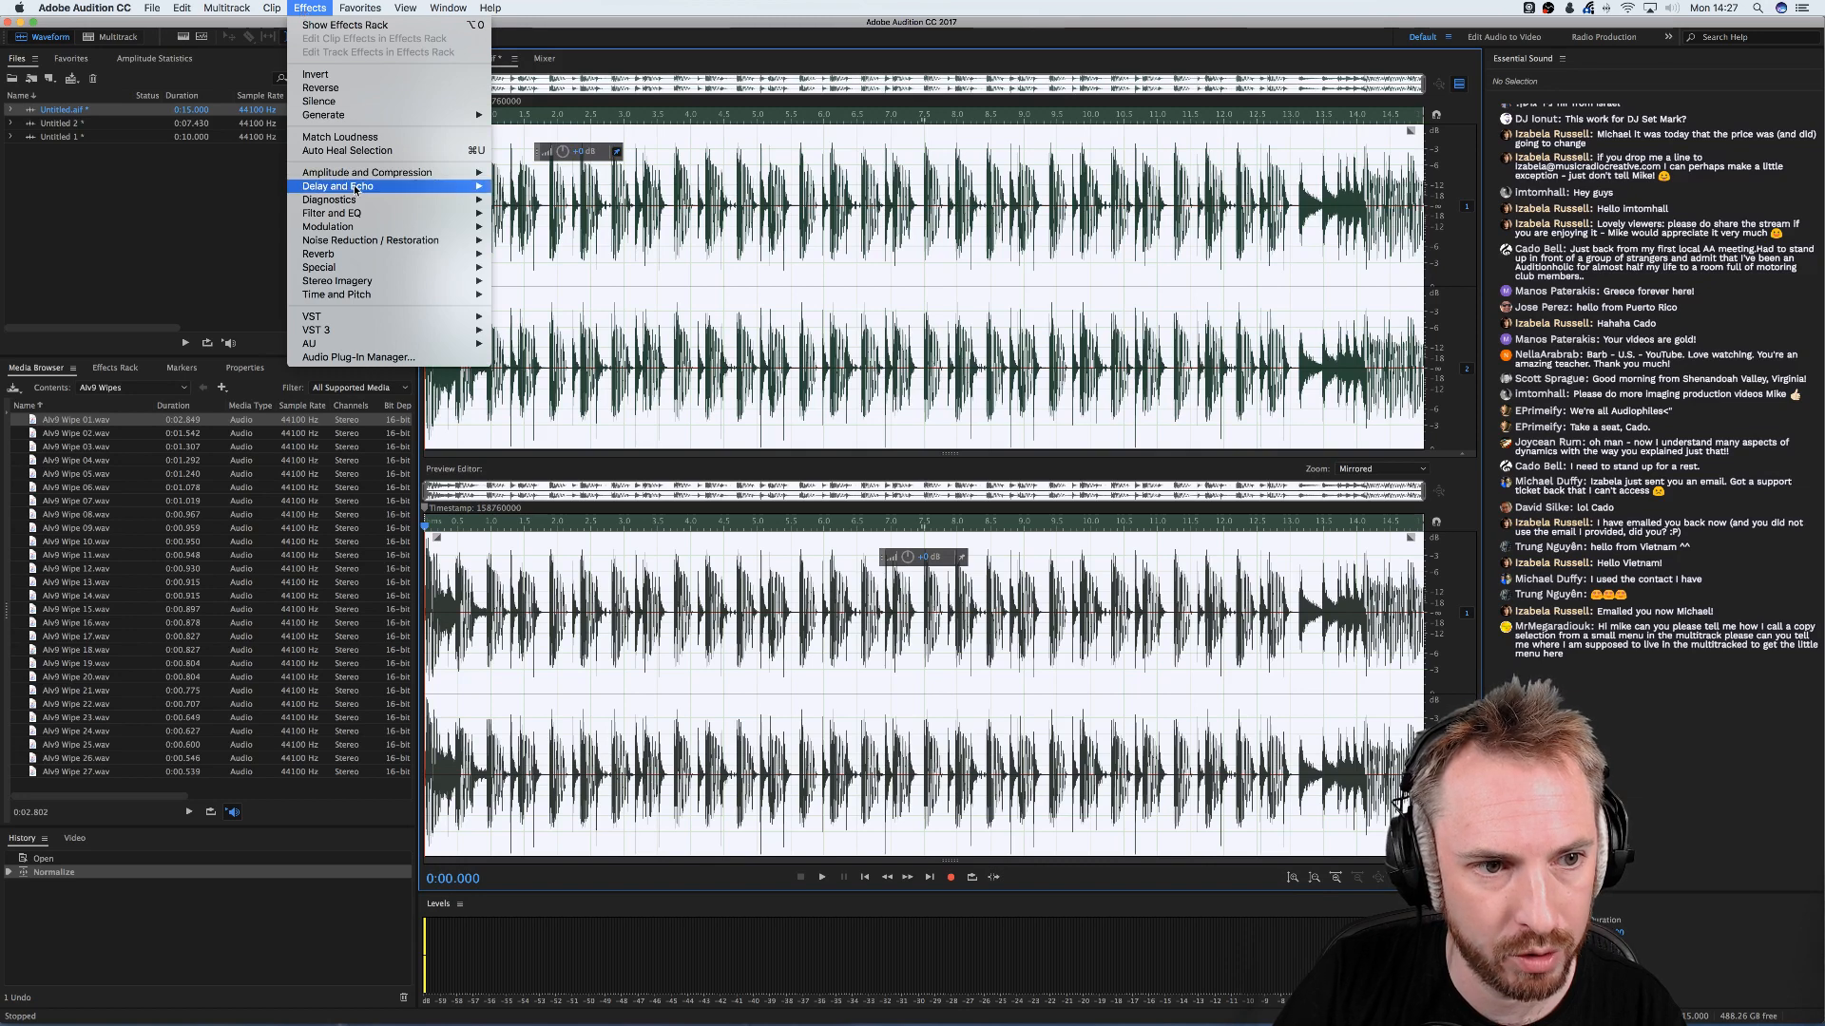
mouse_move(399, 172)
click(573, 213)
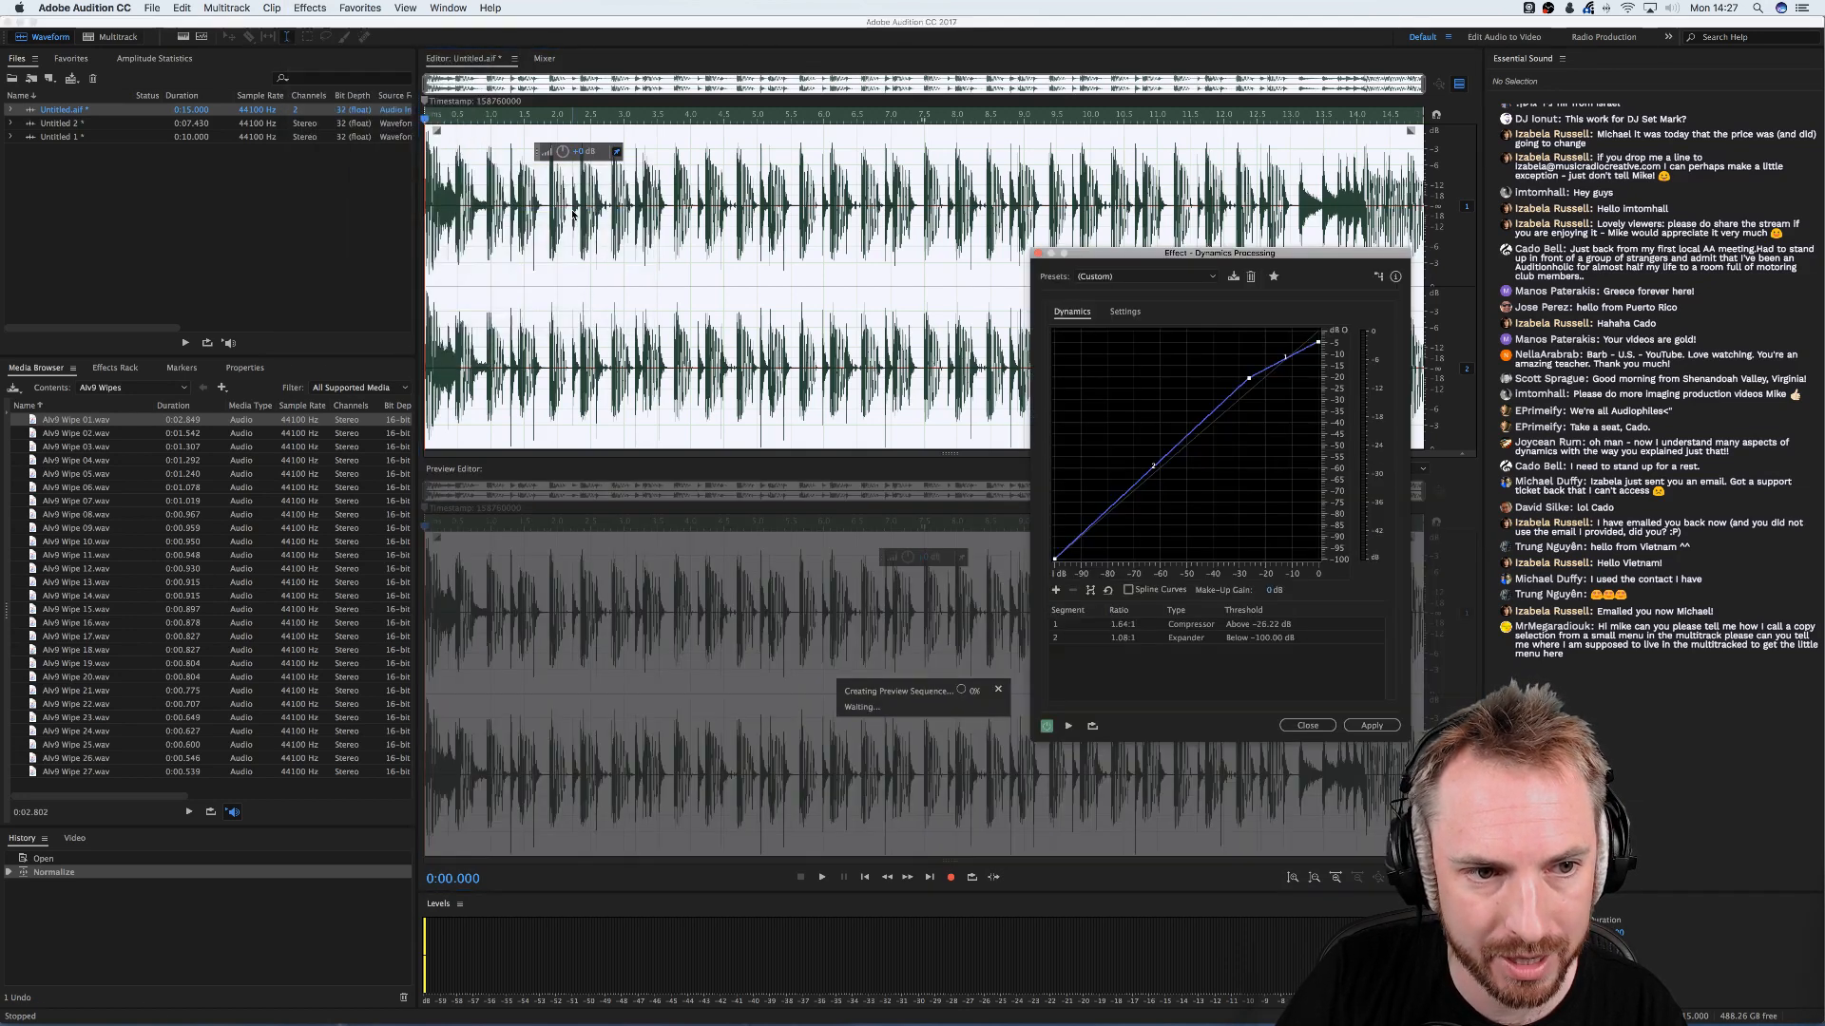
click(1169, 276)
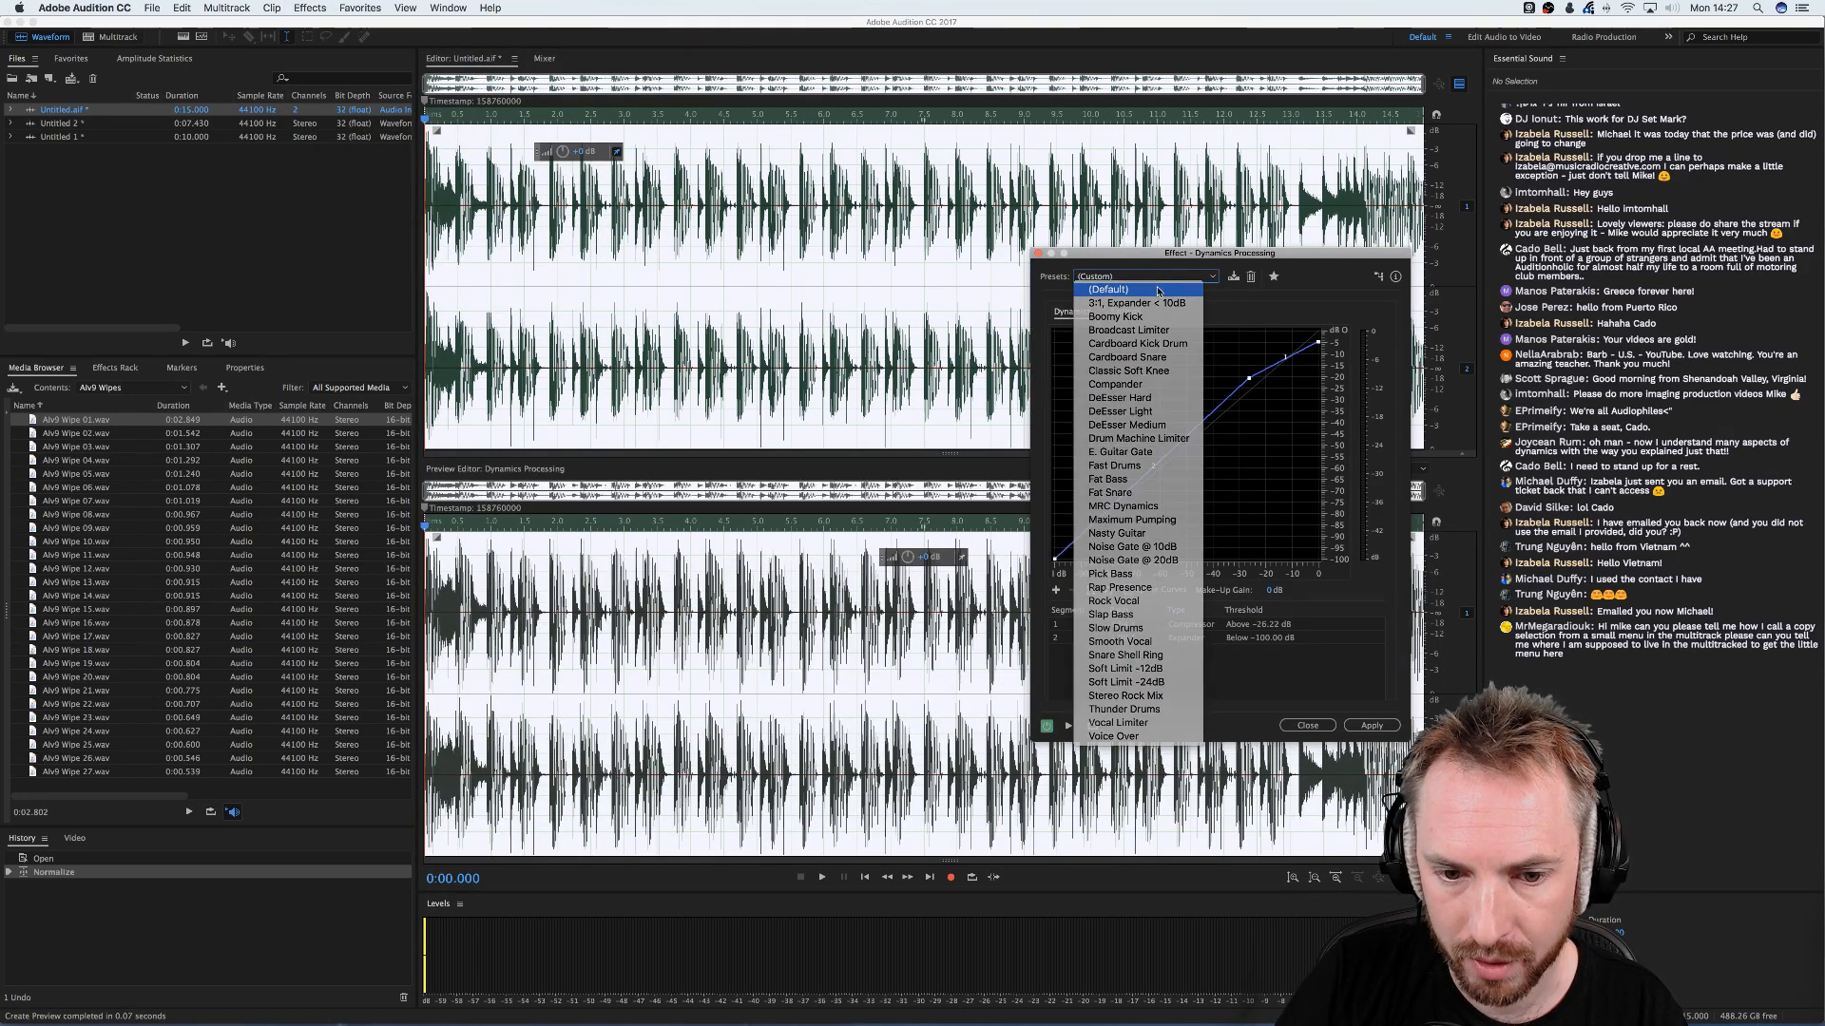
click(1150, 283)
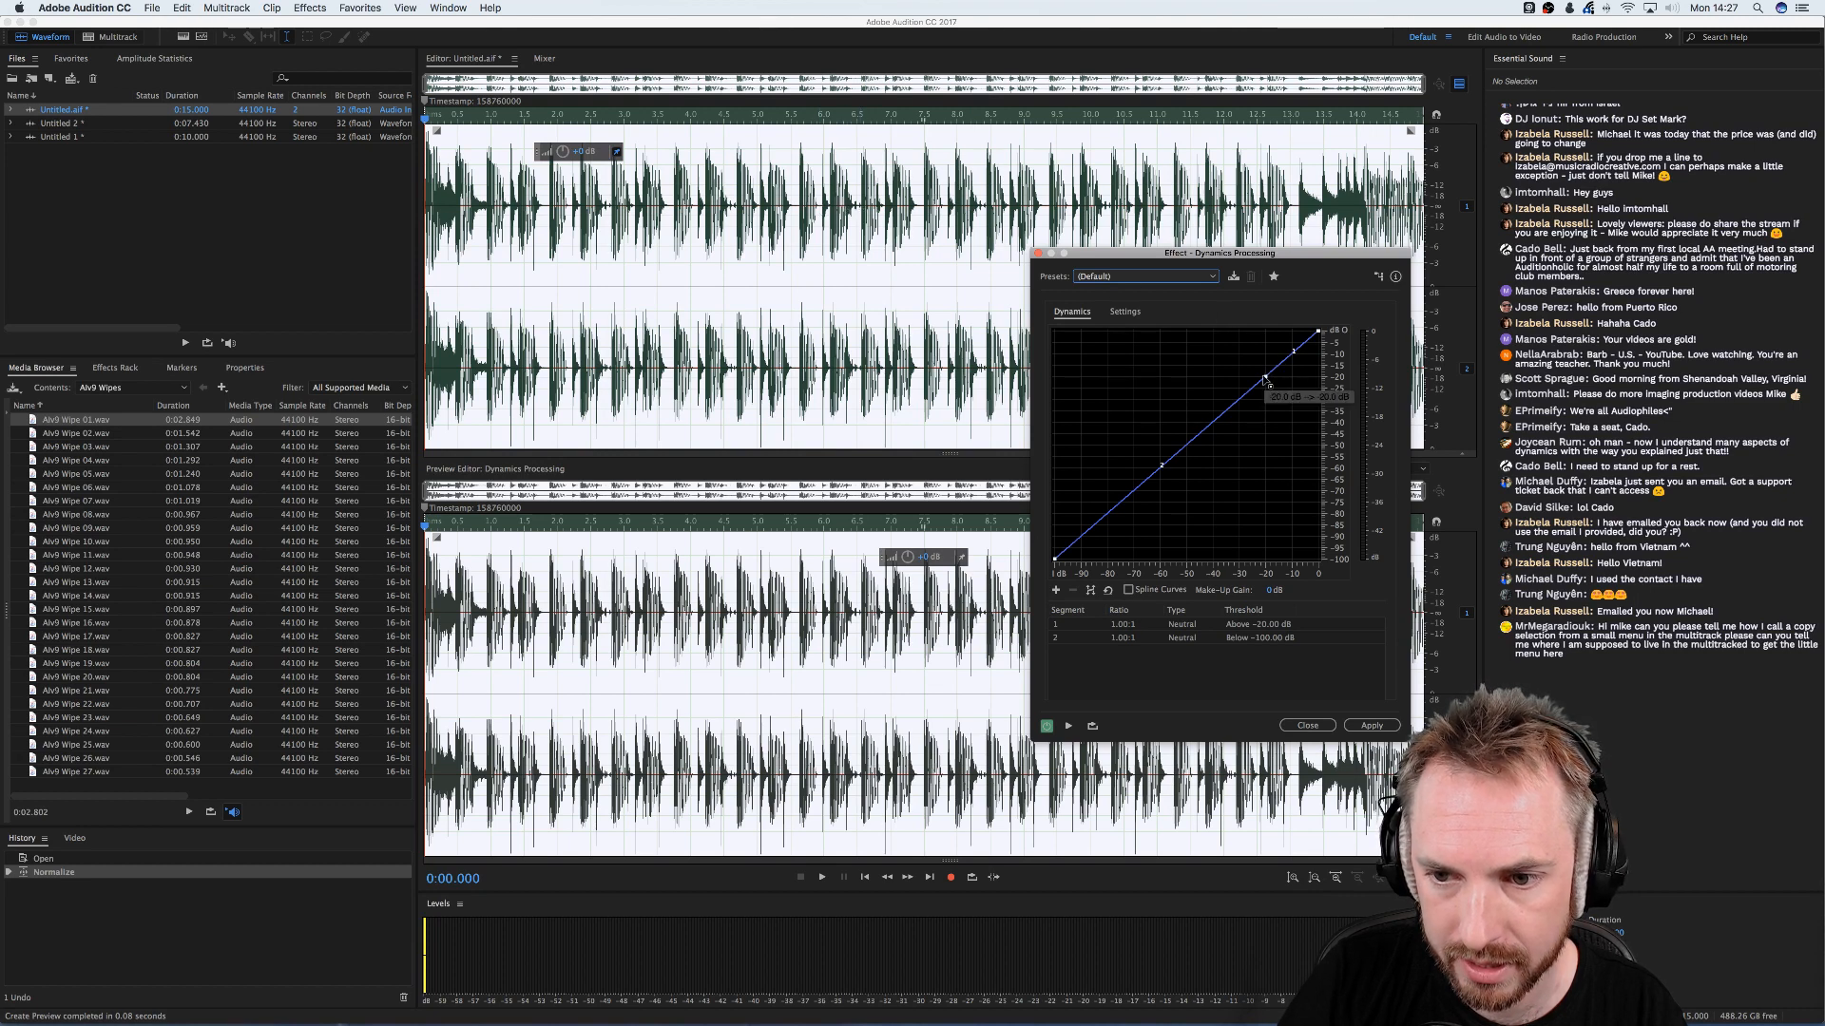
- Shape the dynamics curve into a 3.11:1 compressor above -31.08 dB, keeping the make-up gain at 0 dB
drag(1265, 377, 1237, 368)
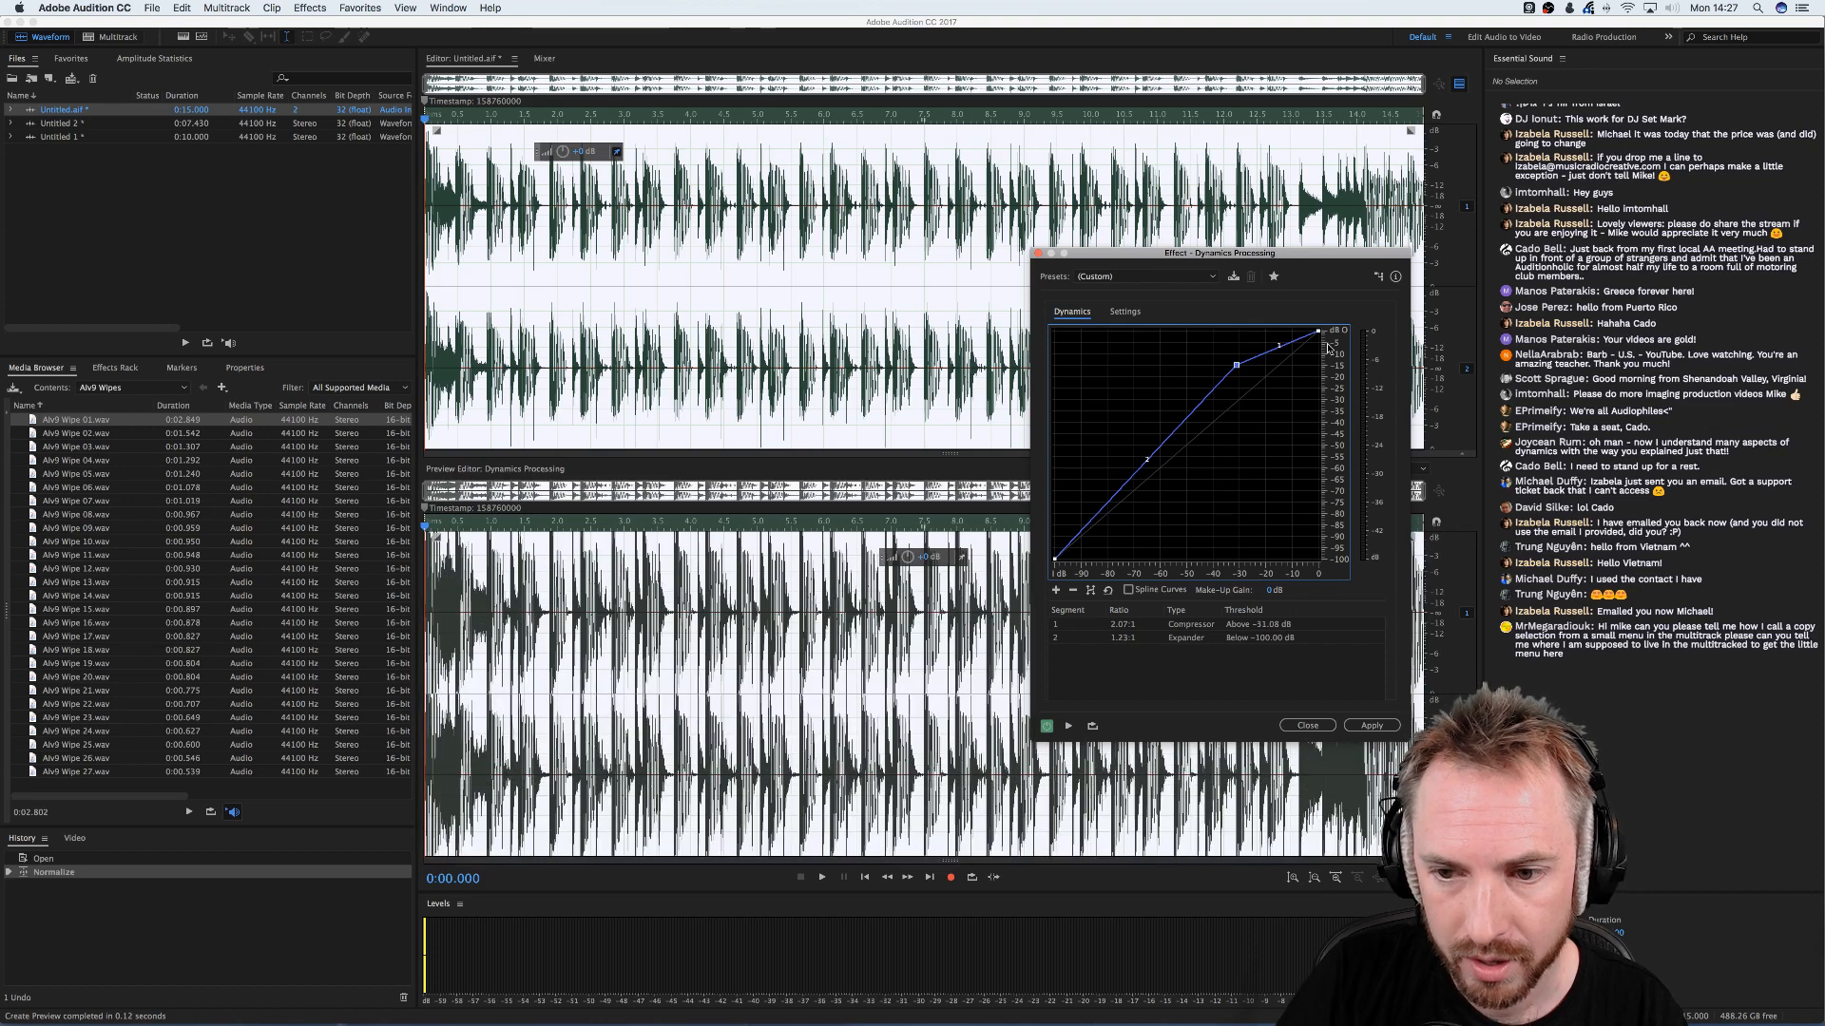
drag(1319, 332, 1325, 352)
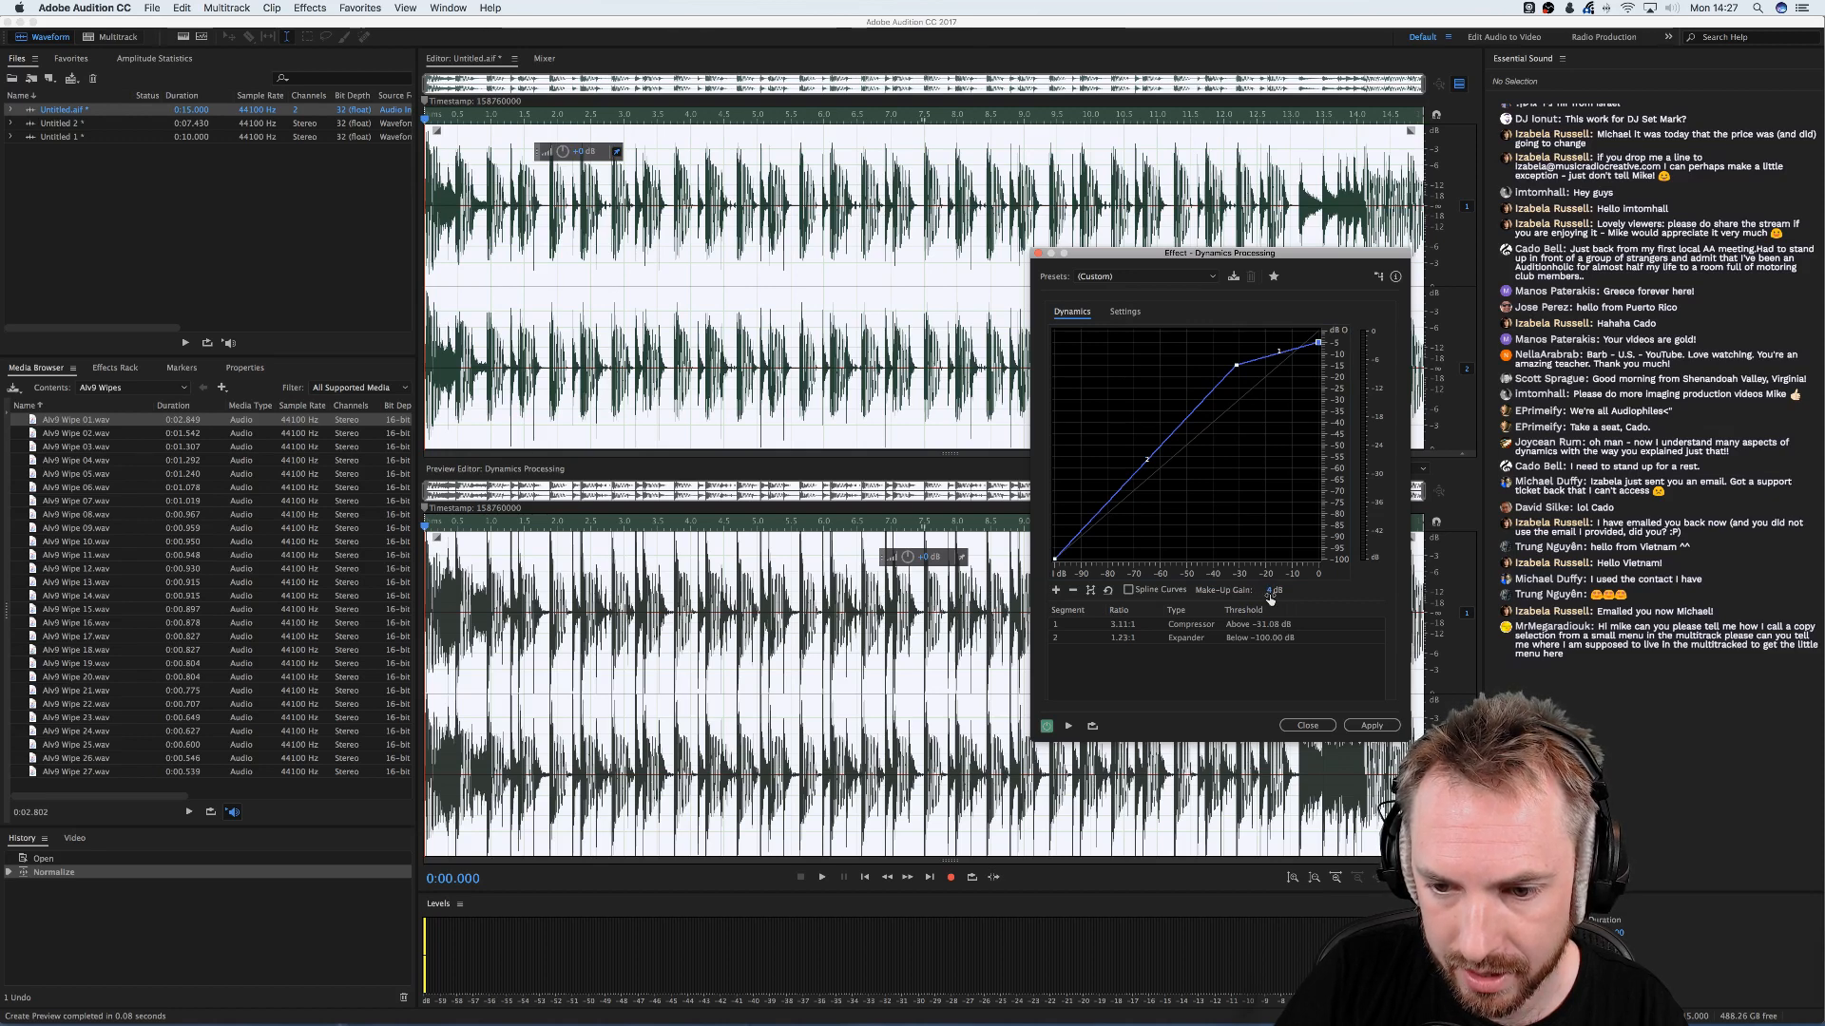
drag(1266, 592, 1269, 591)
click(1269, 591)
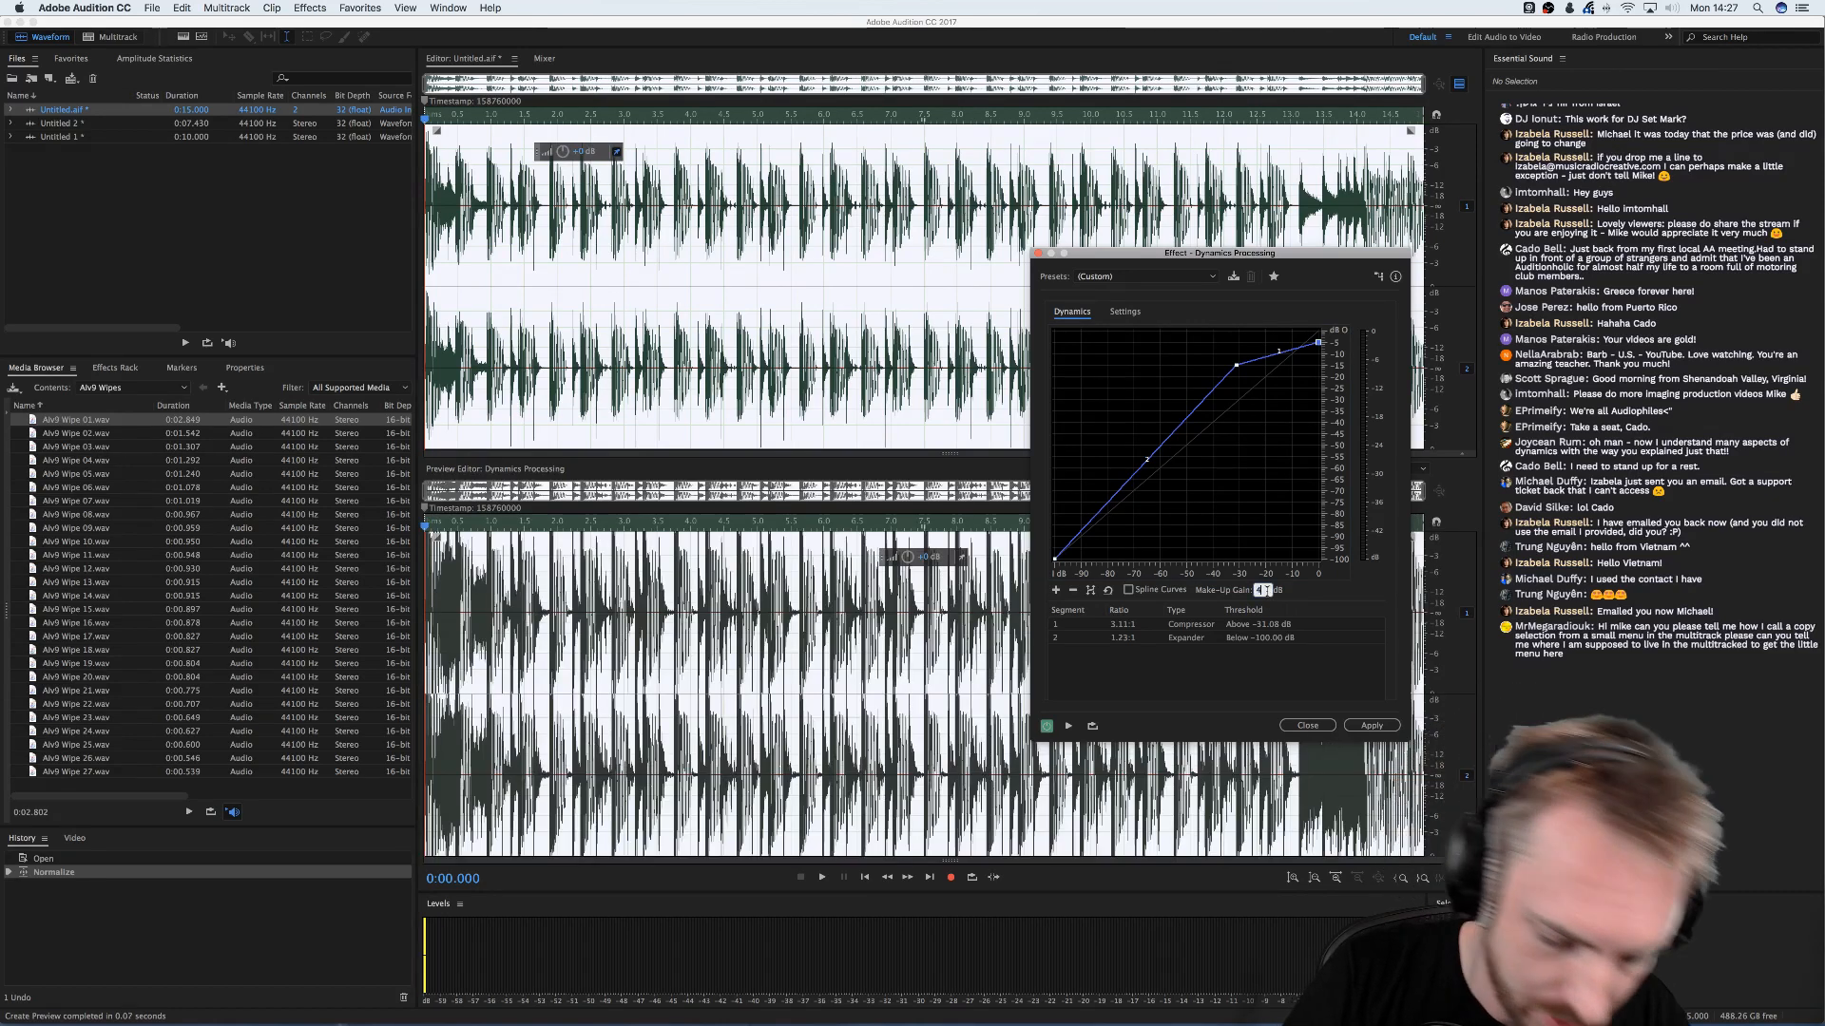
text(-)
key(Return)
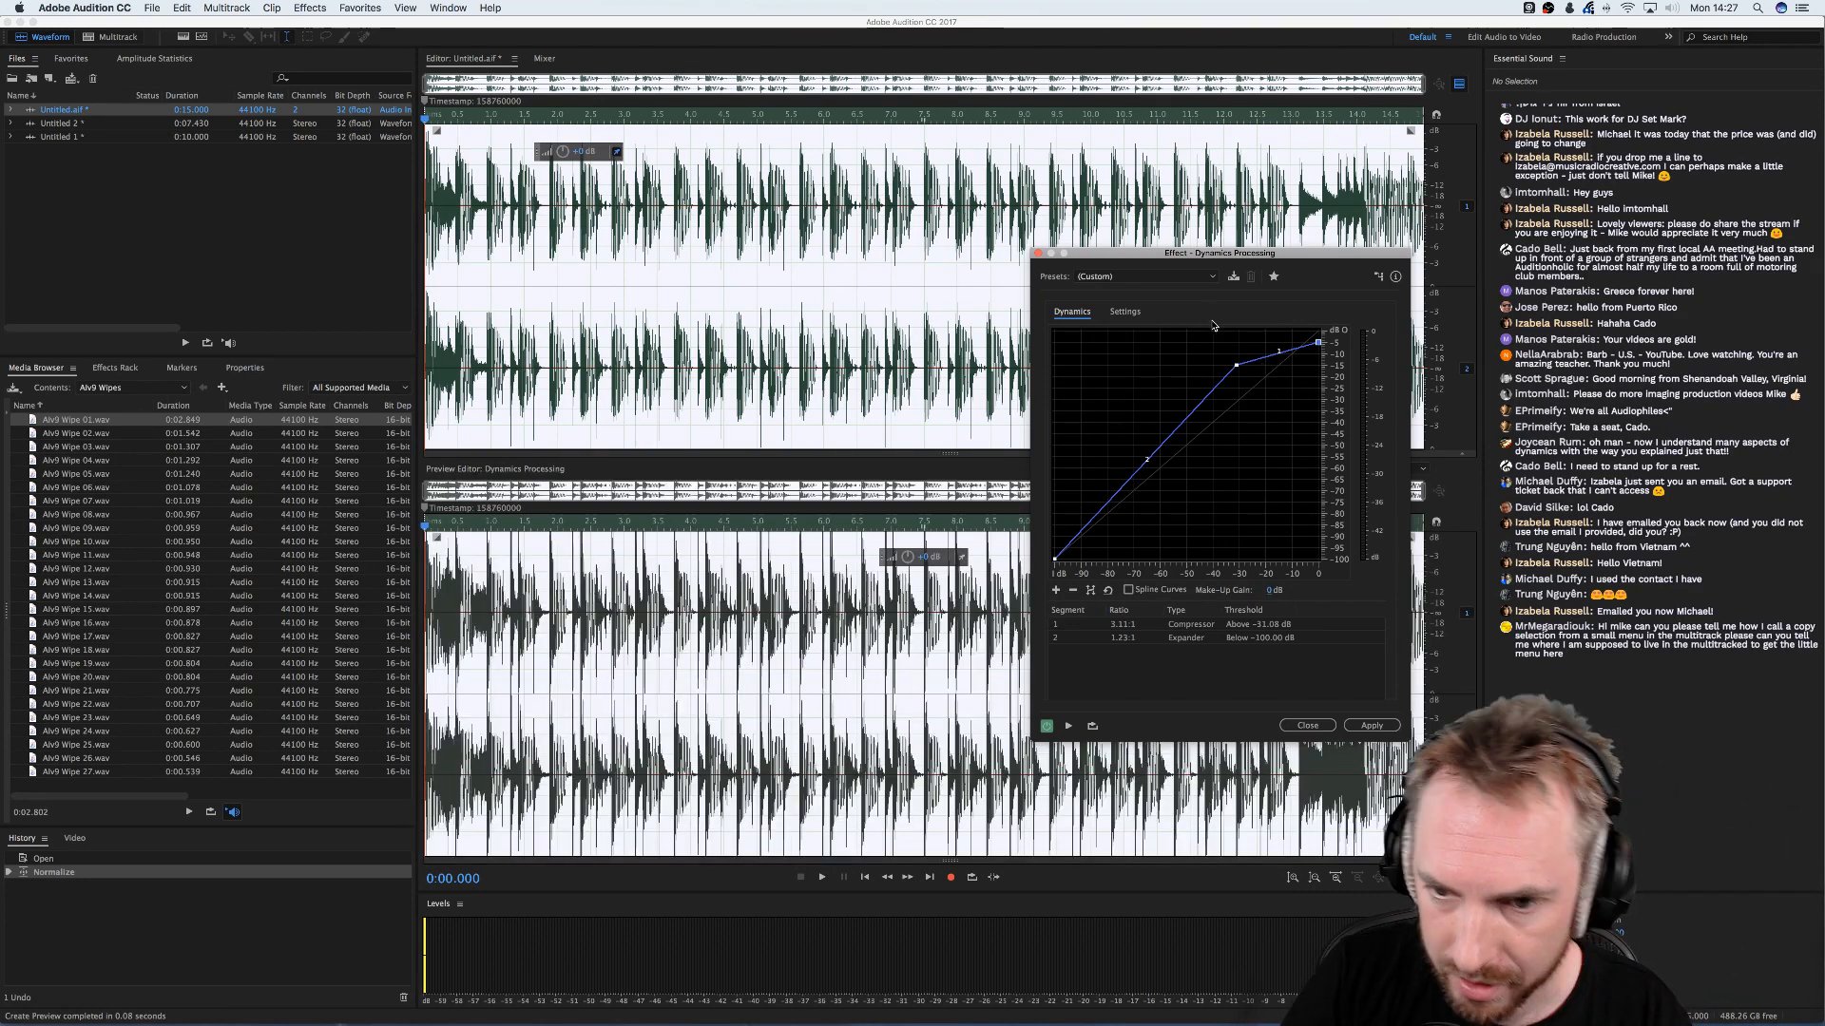
- Set the level detector's input gain to -3 dB and attack to 0 ms, and the gain processor's output gain to -5.6 dB
click(1125, 315)
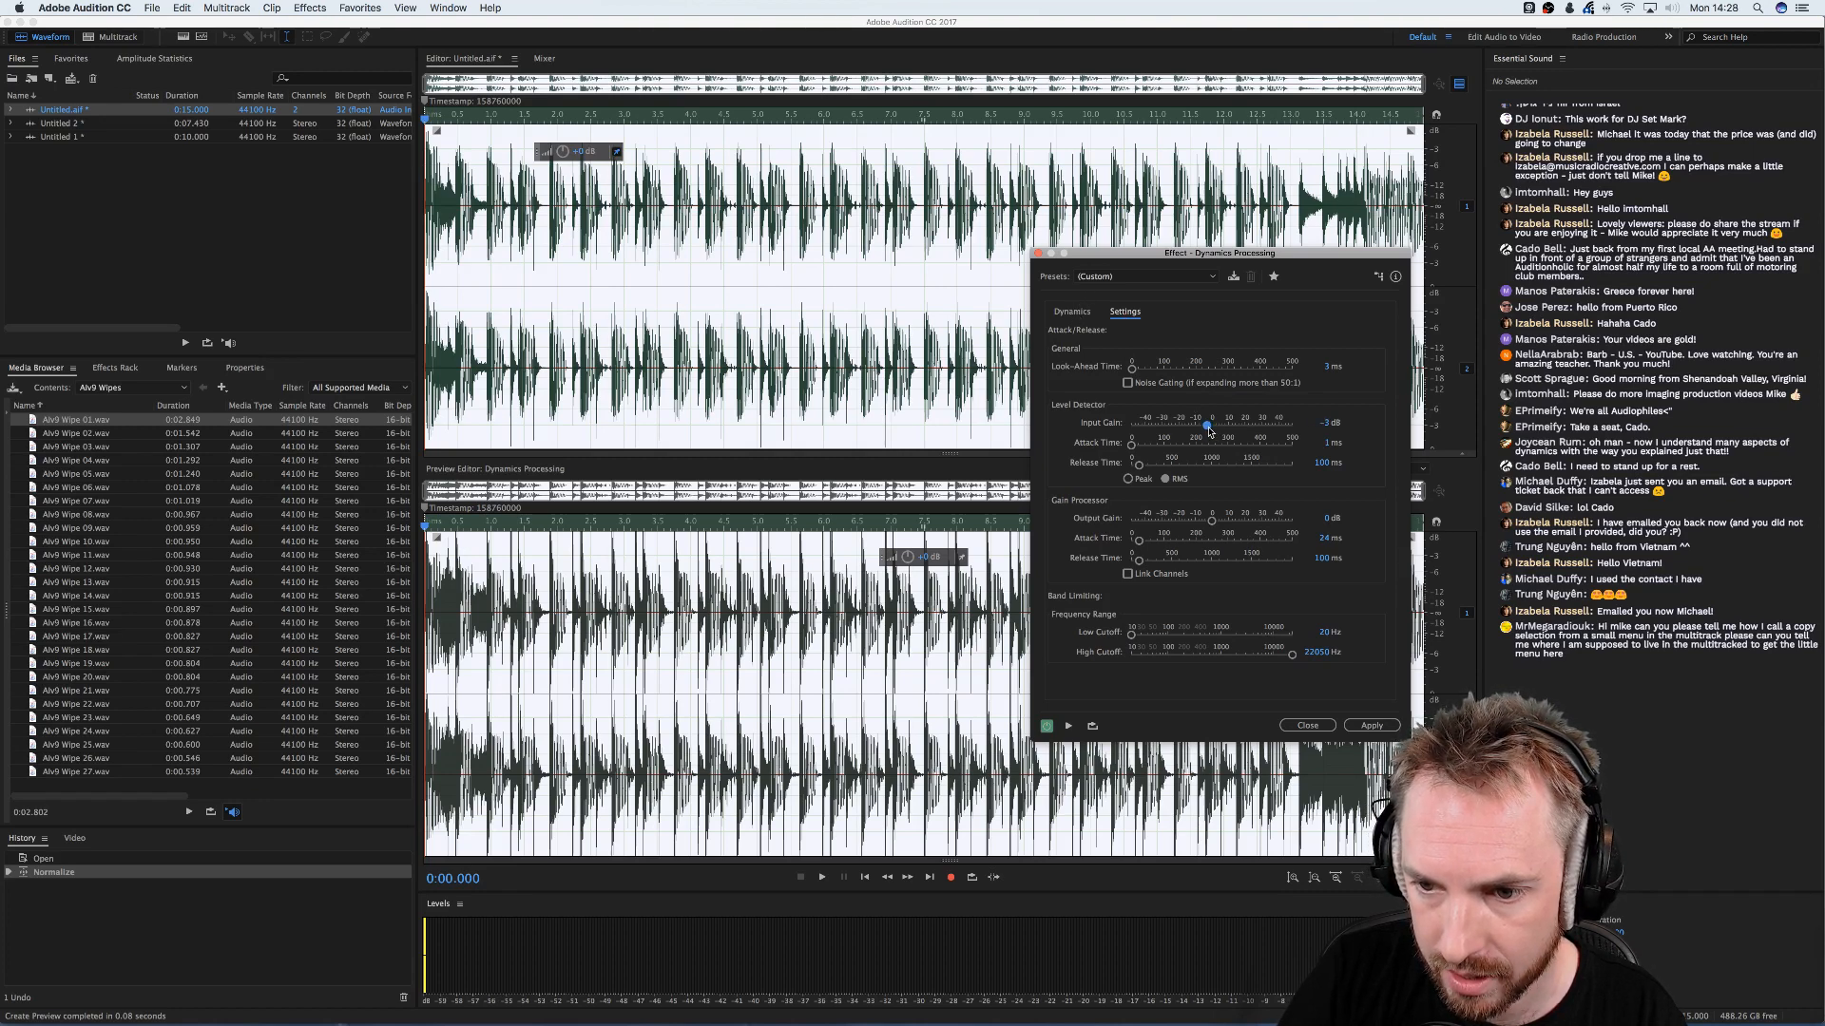
drag(1212, 521, 1202, 523)
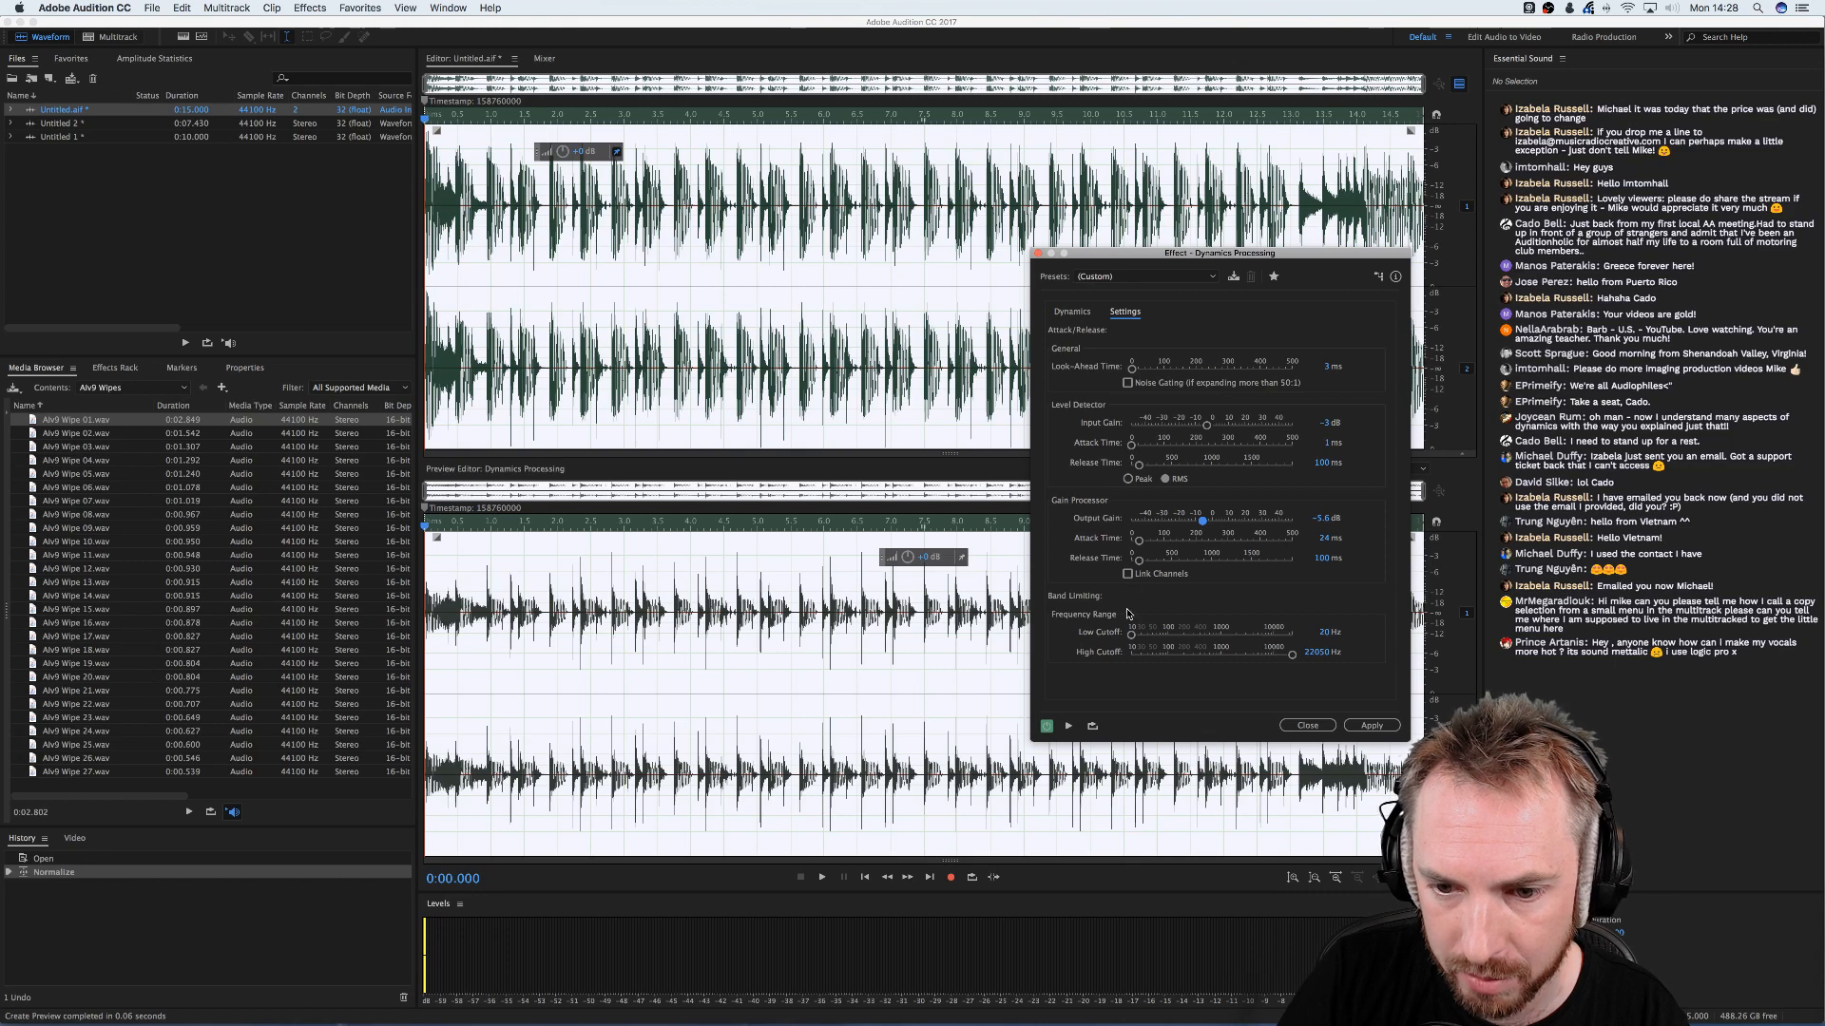
drag(1133, 446, 1197, 447)
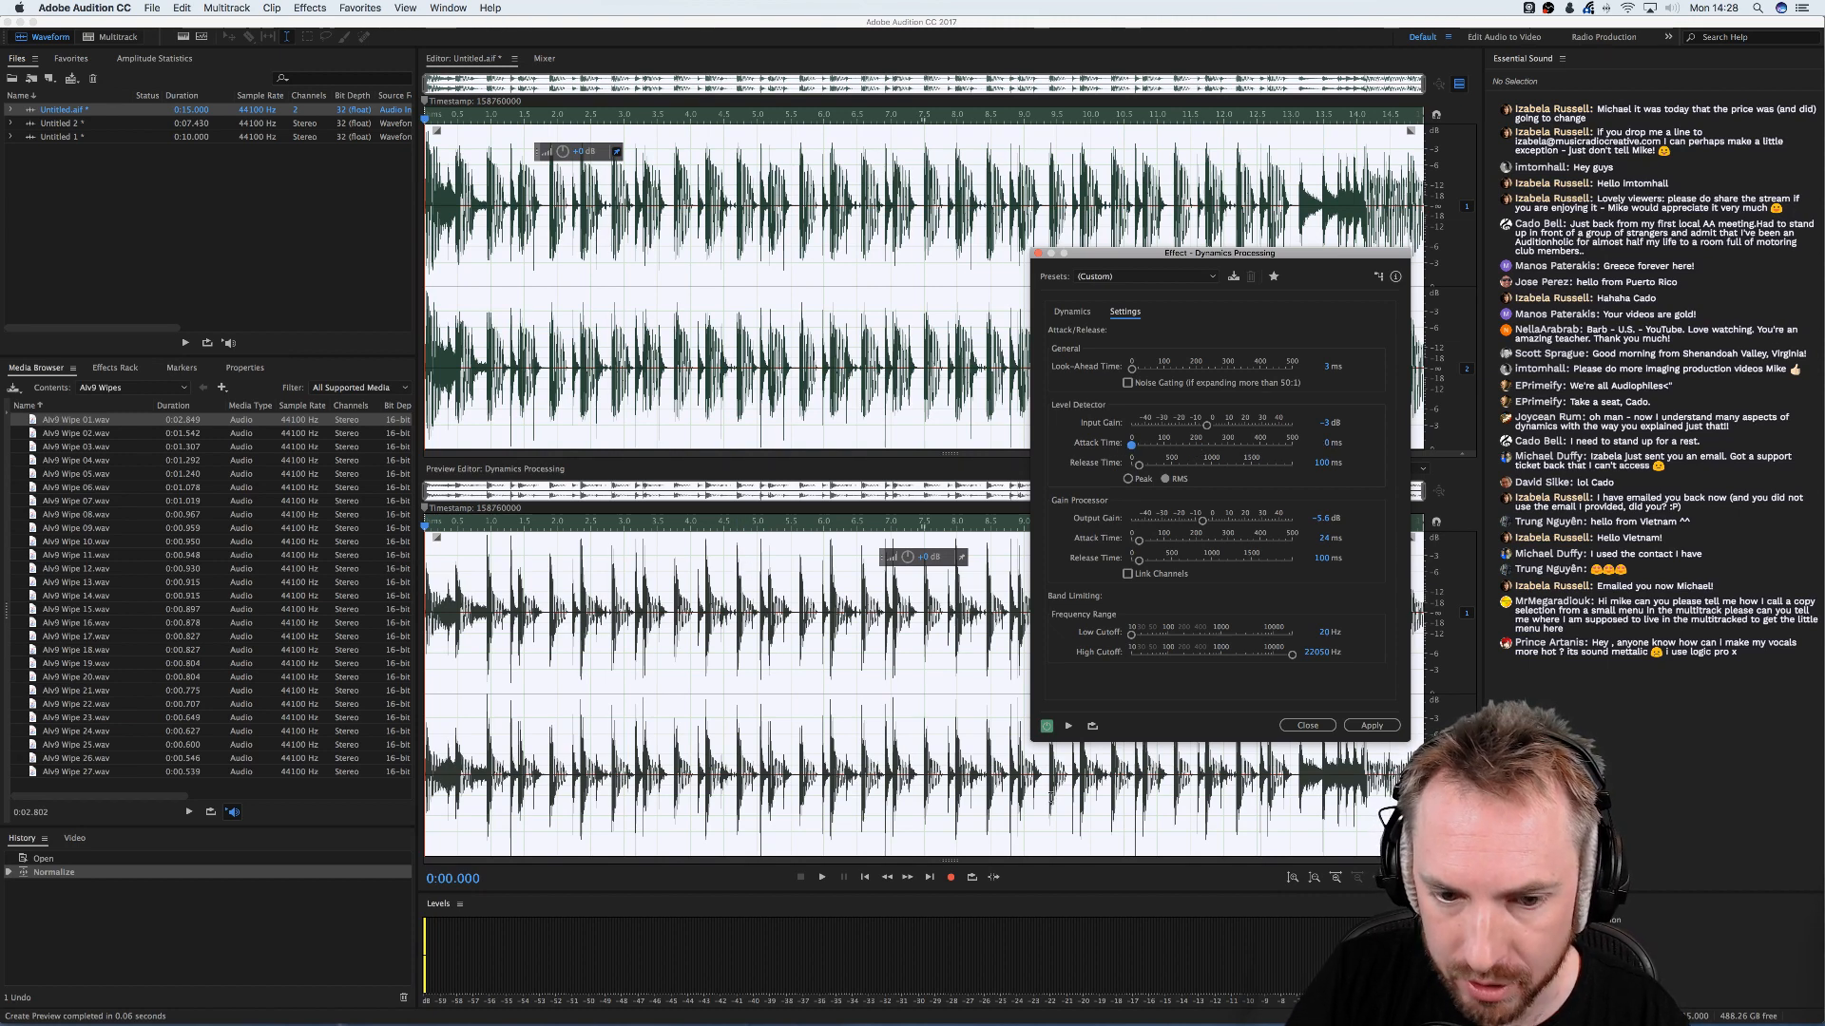
- Compare drum playback with the level detector's attack time at 0 ms and about 289 ms, returning it to 0 ms
key(space)
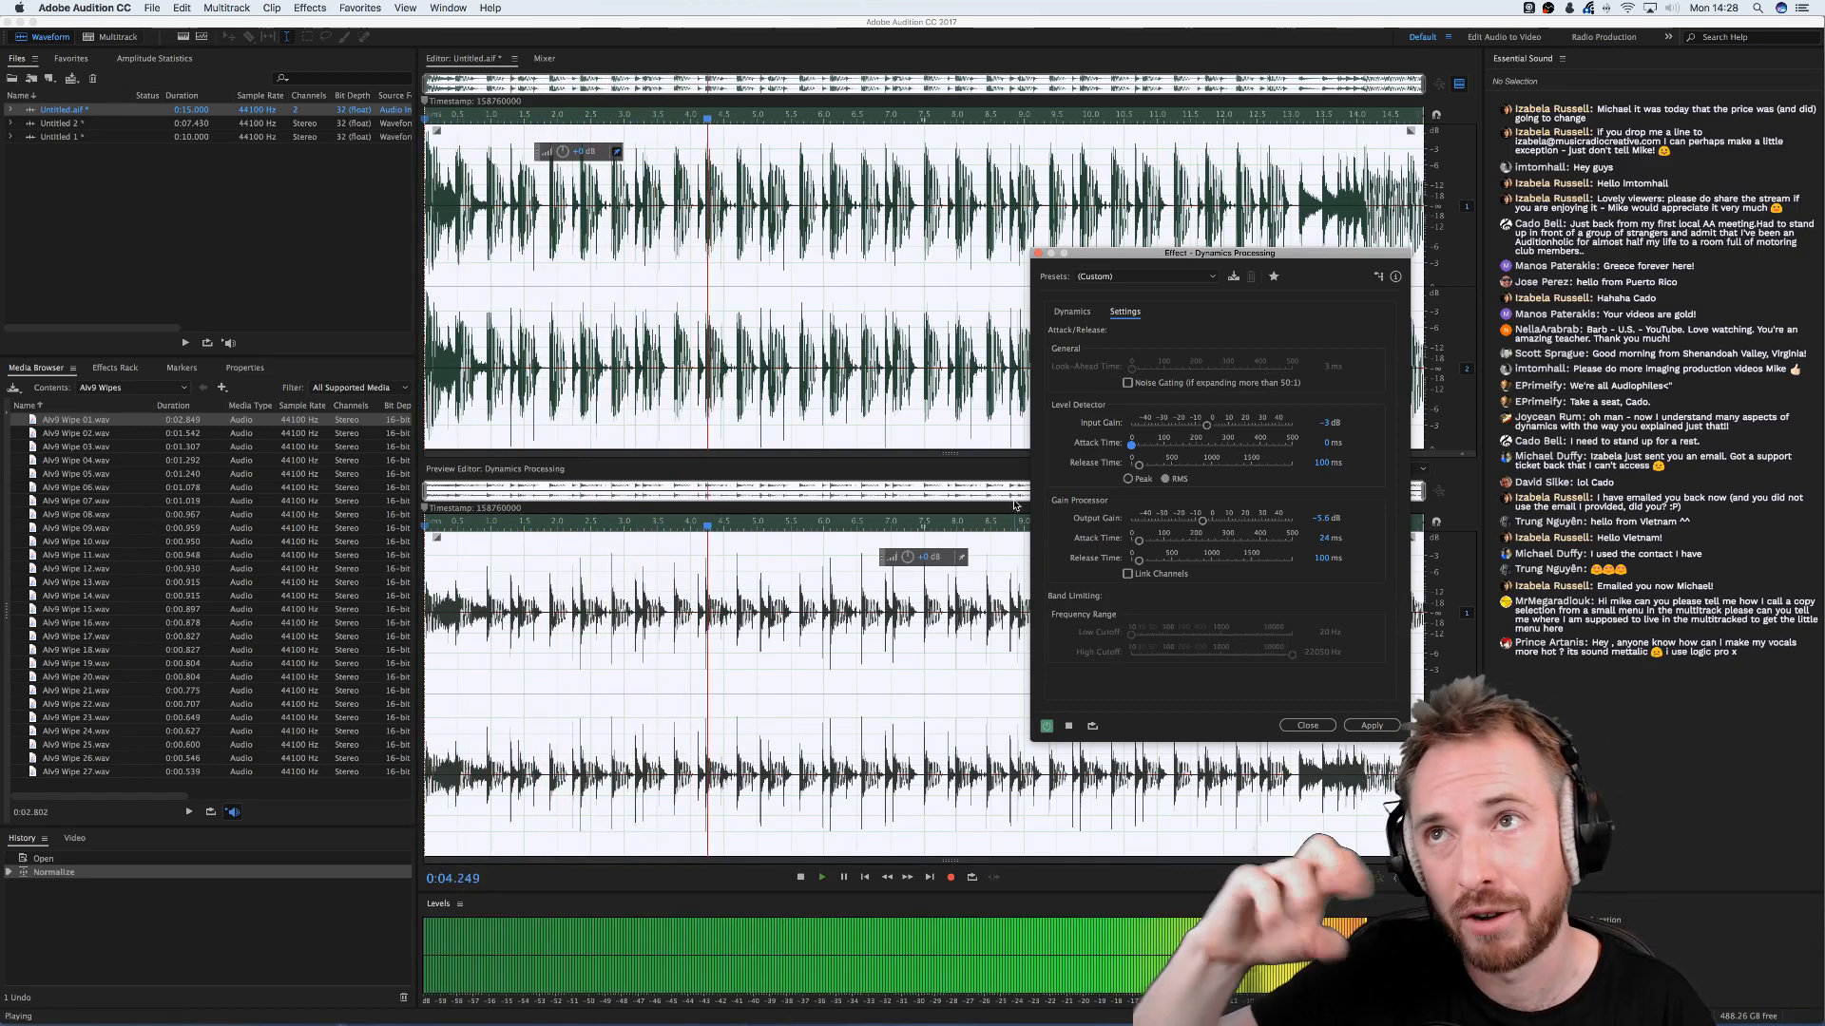
key(space)
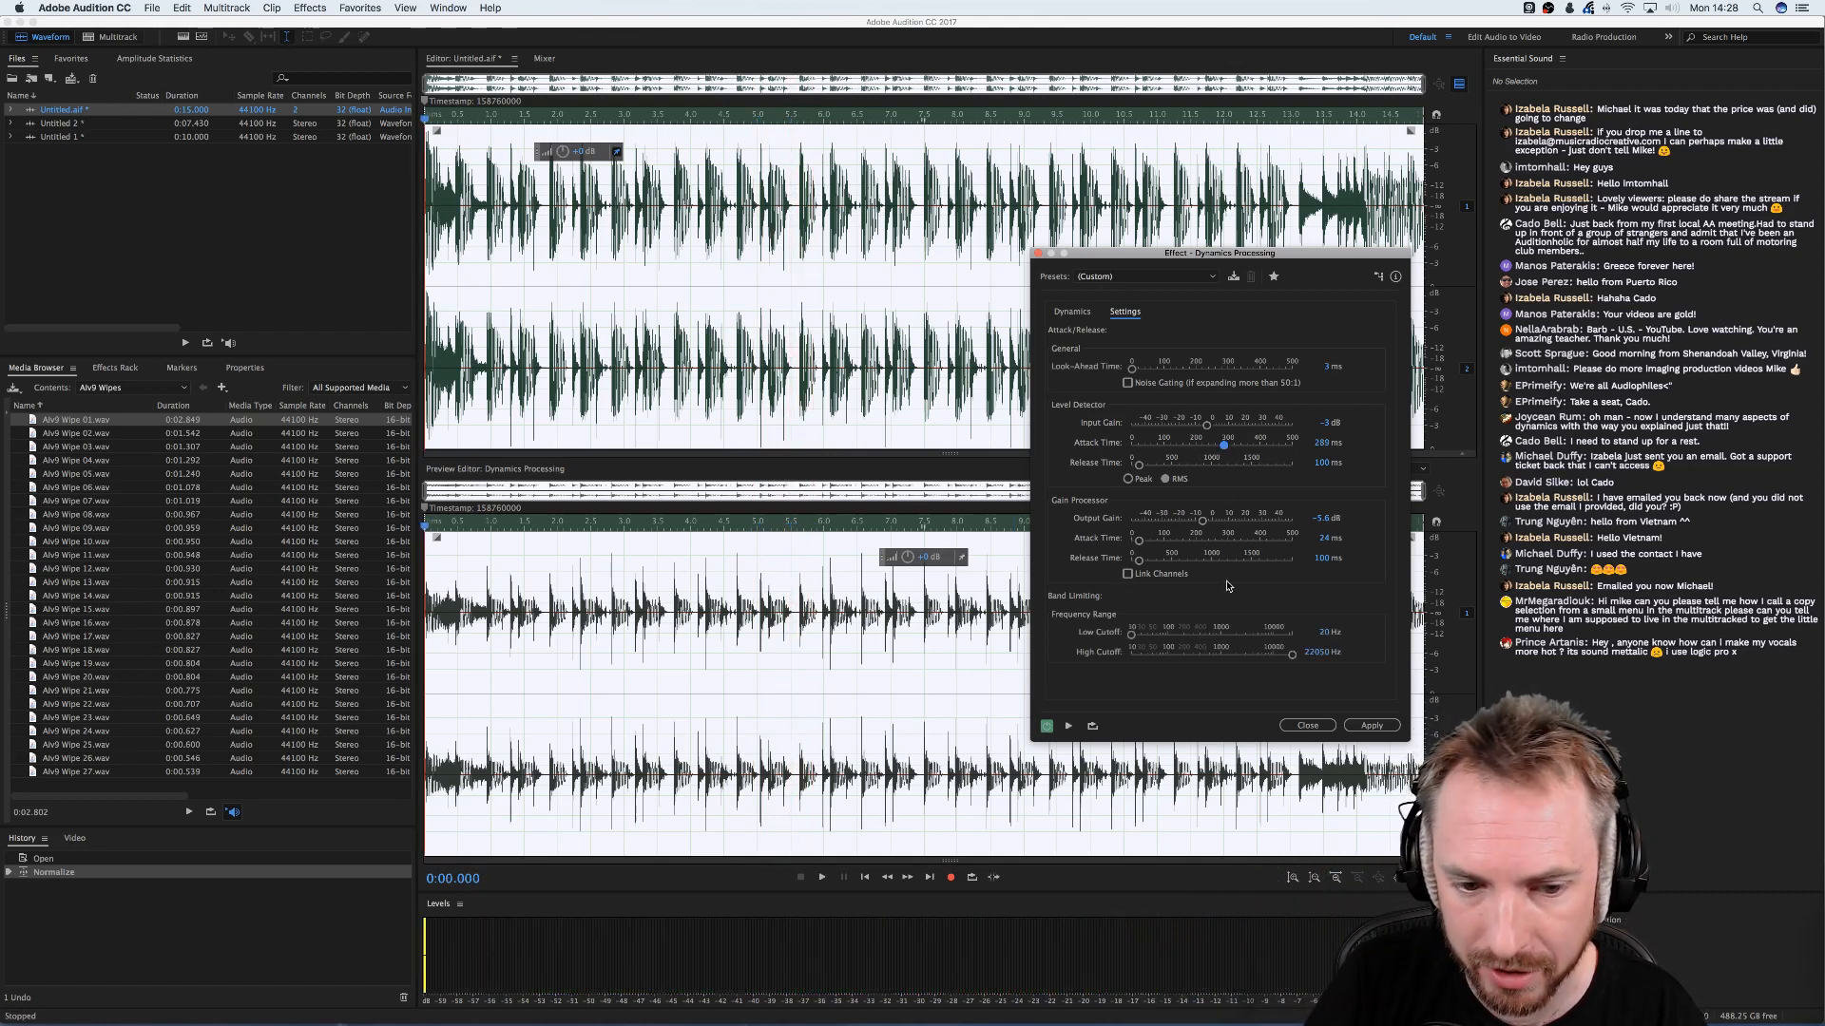
key(space)
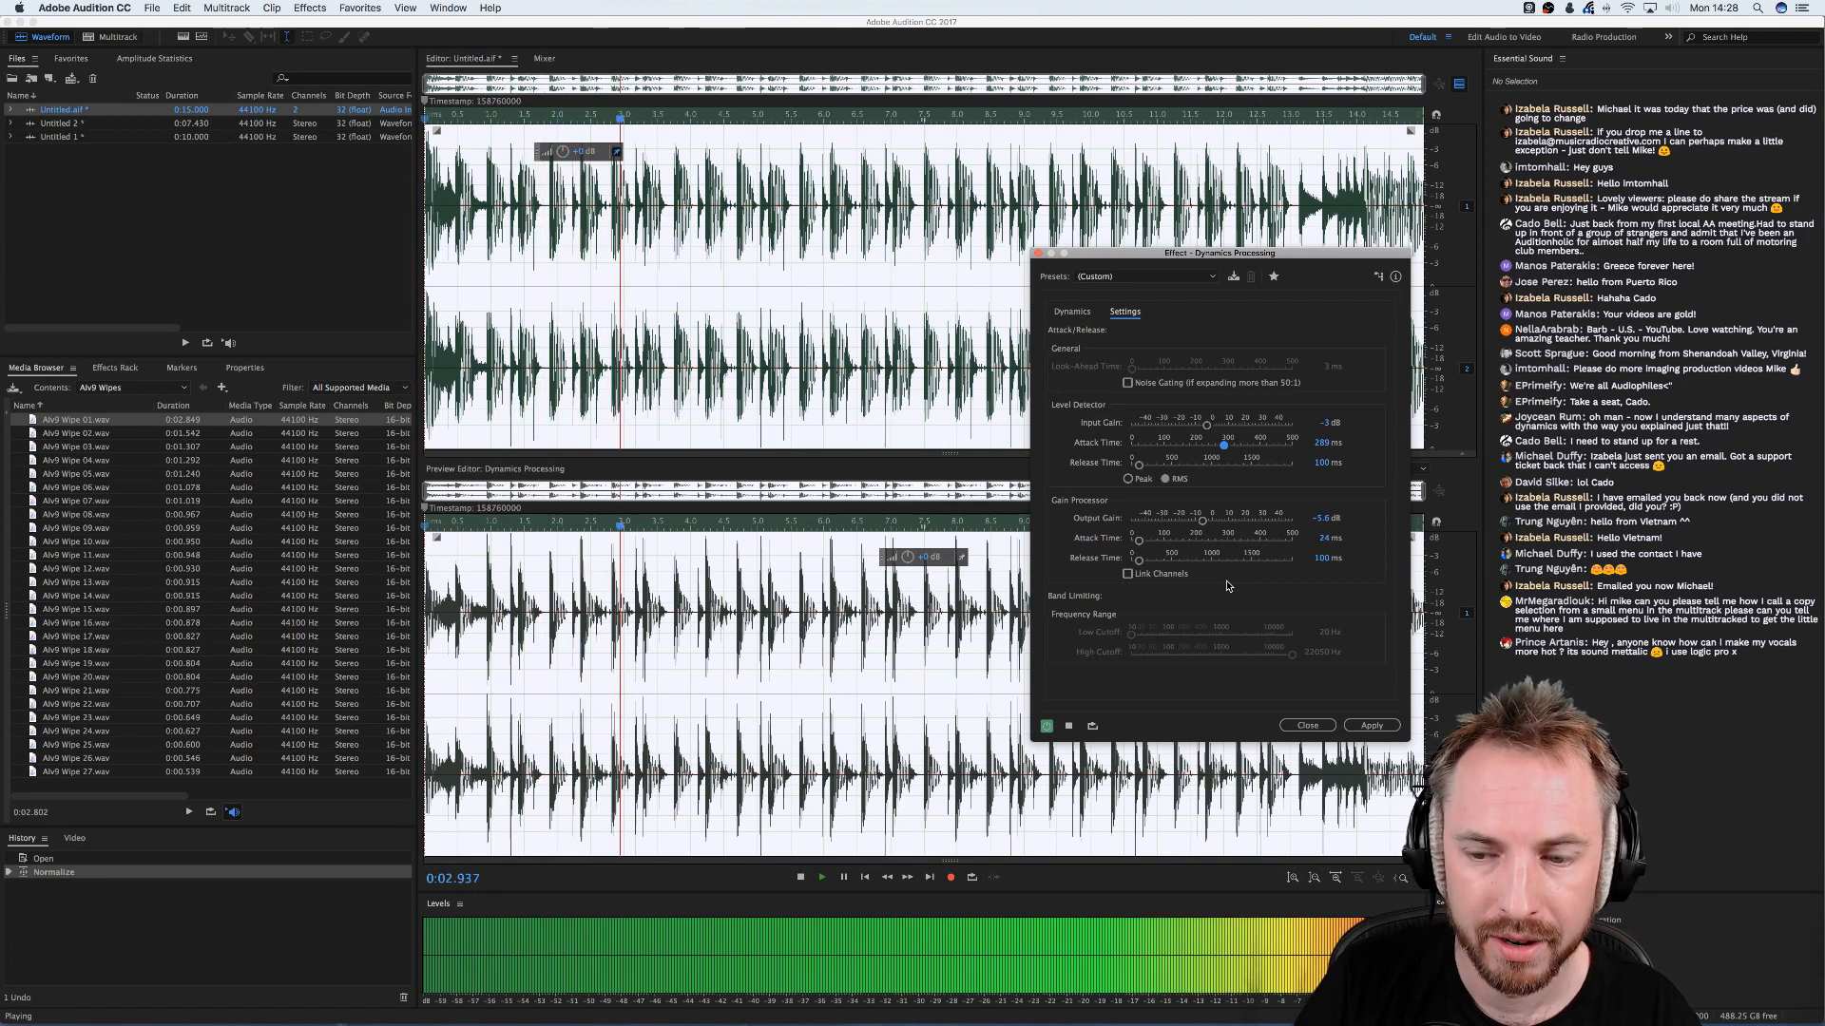
key(space)
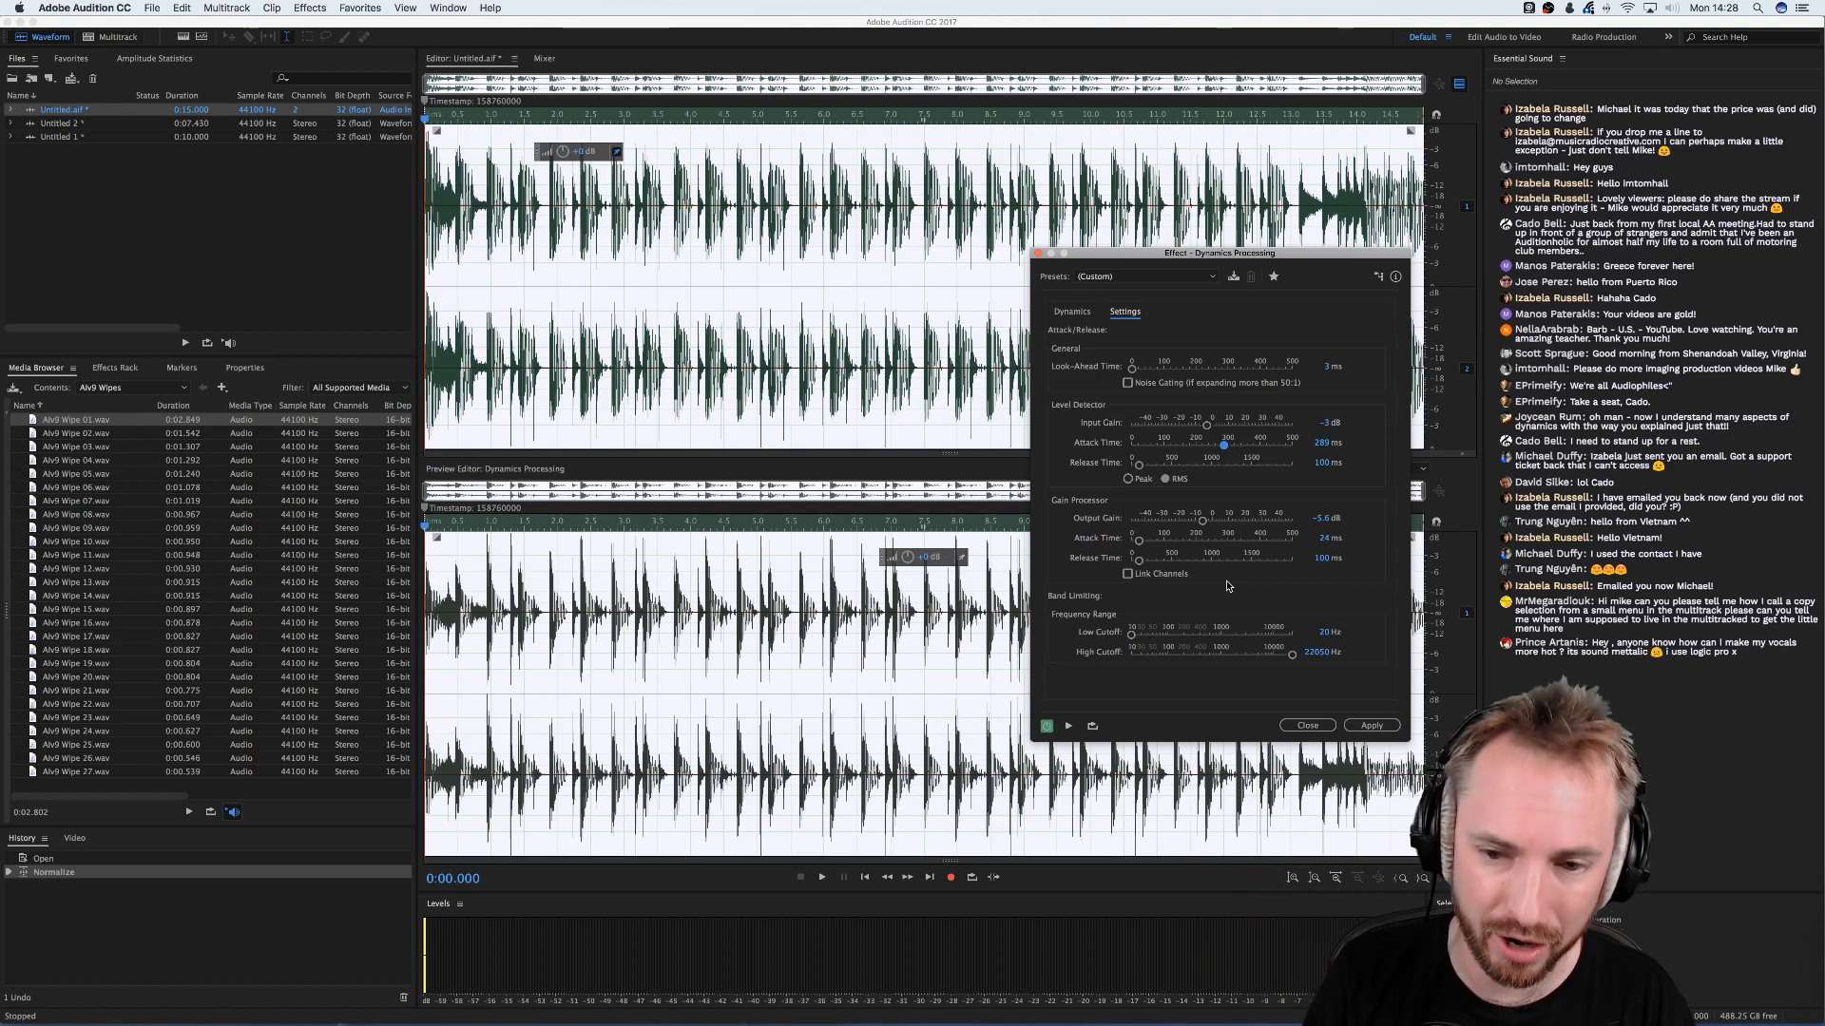
drag(1225, 447, 1131, 445)
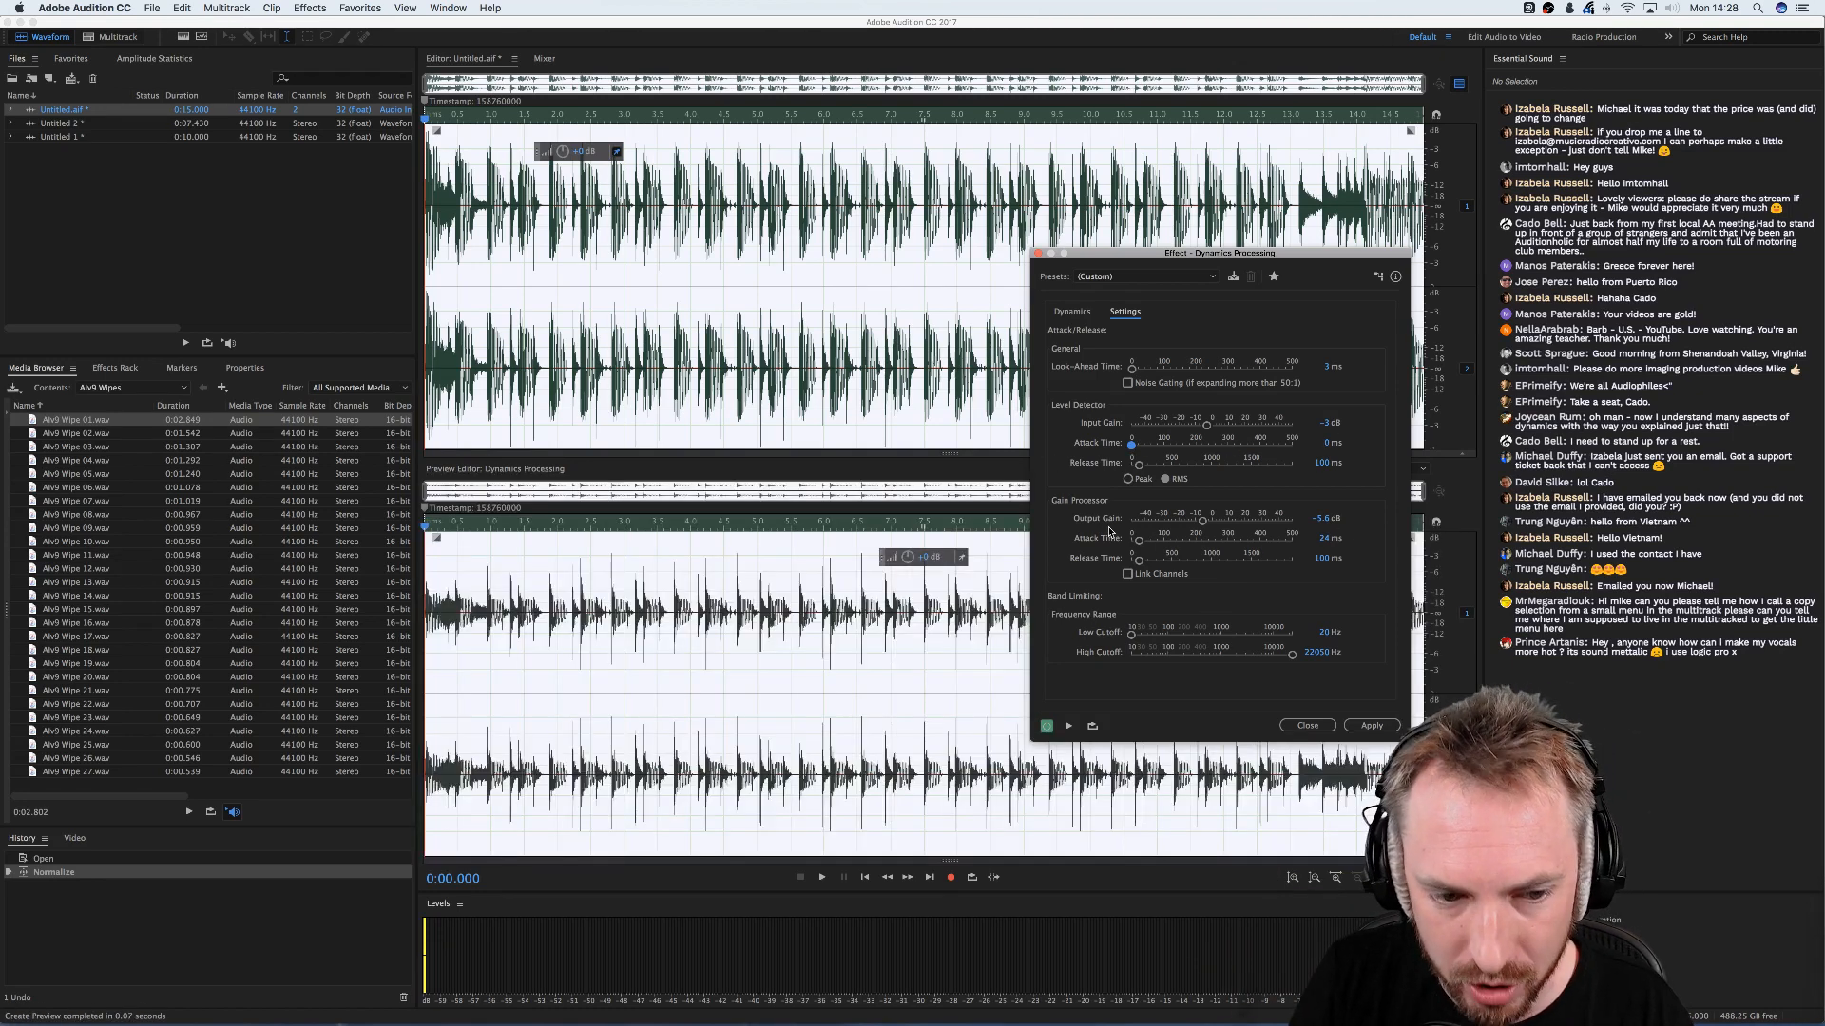
key(space)
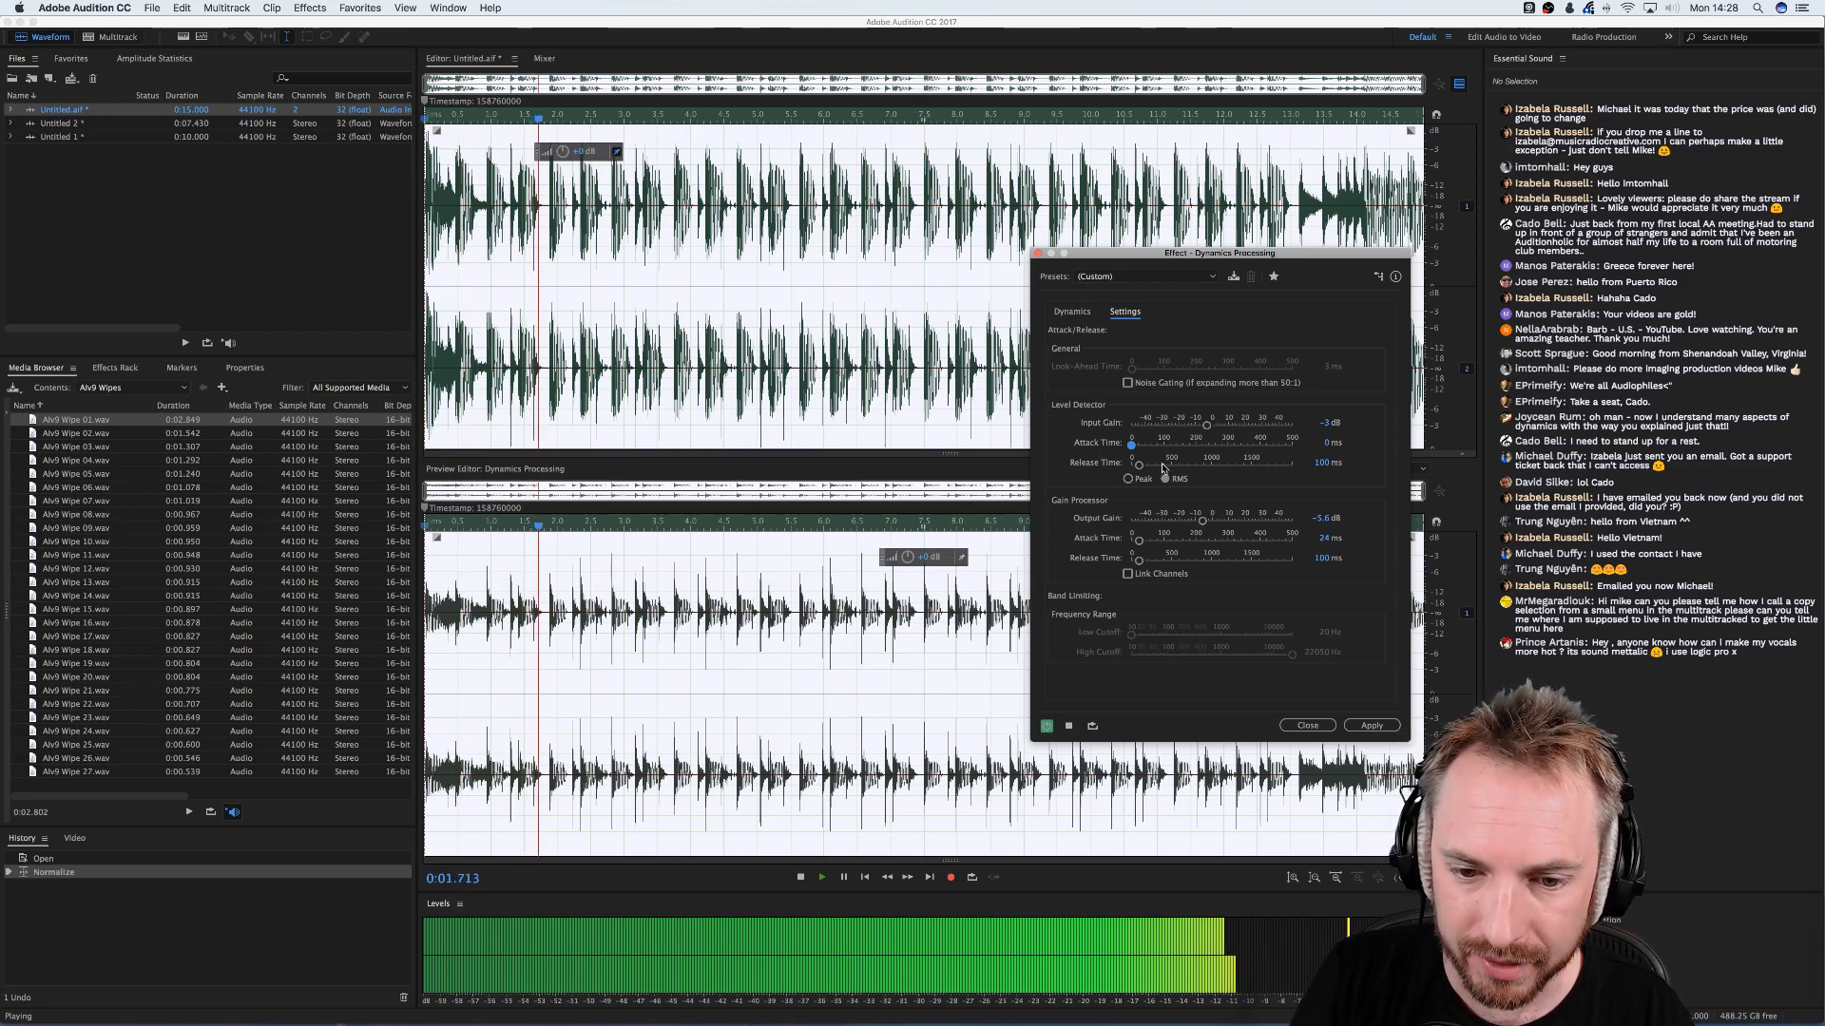
key(space)
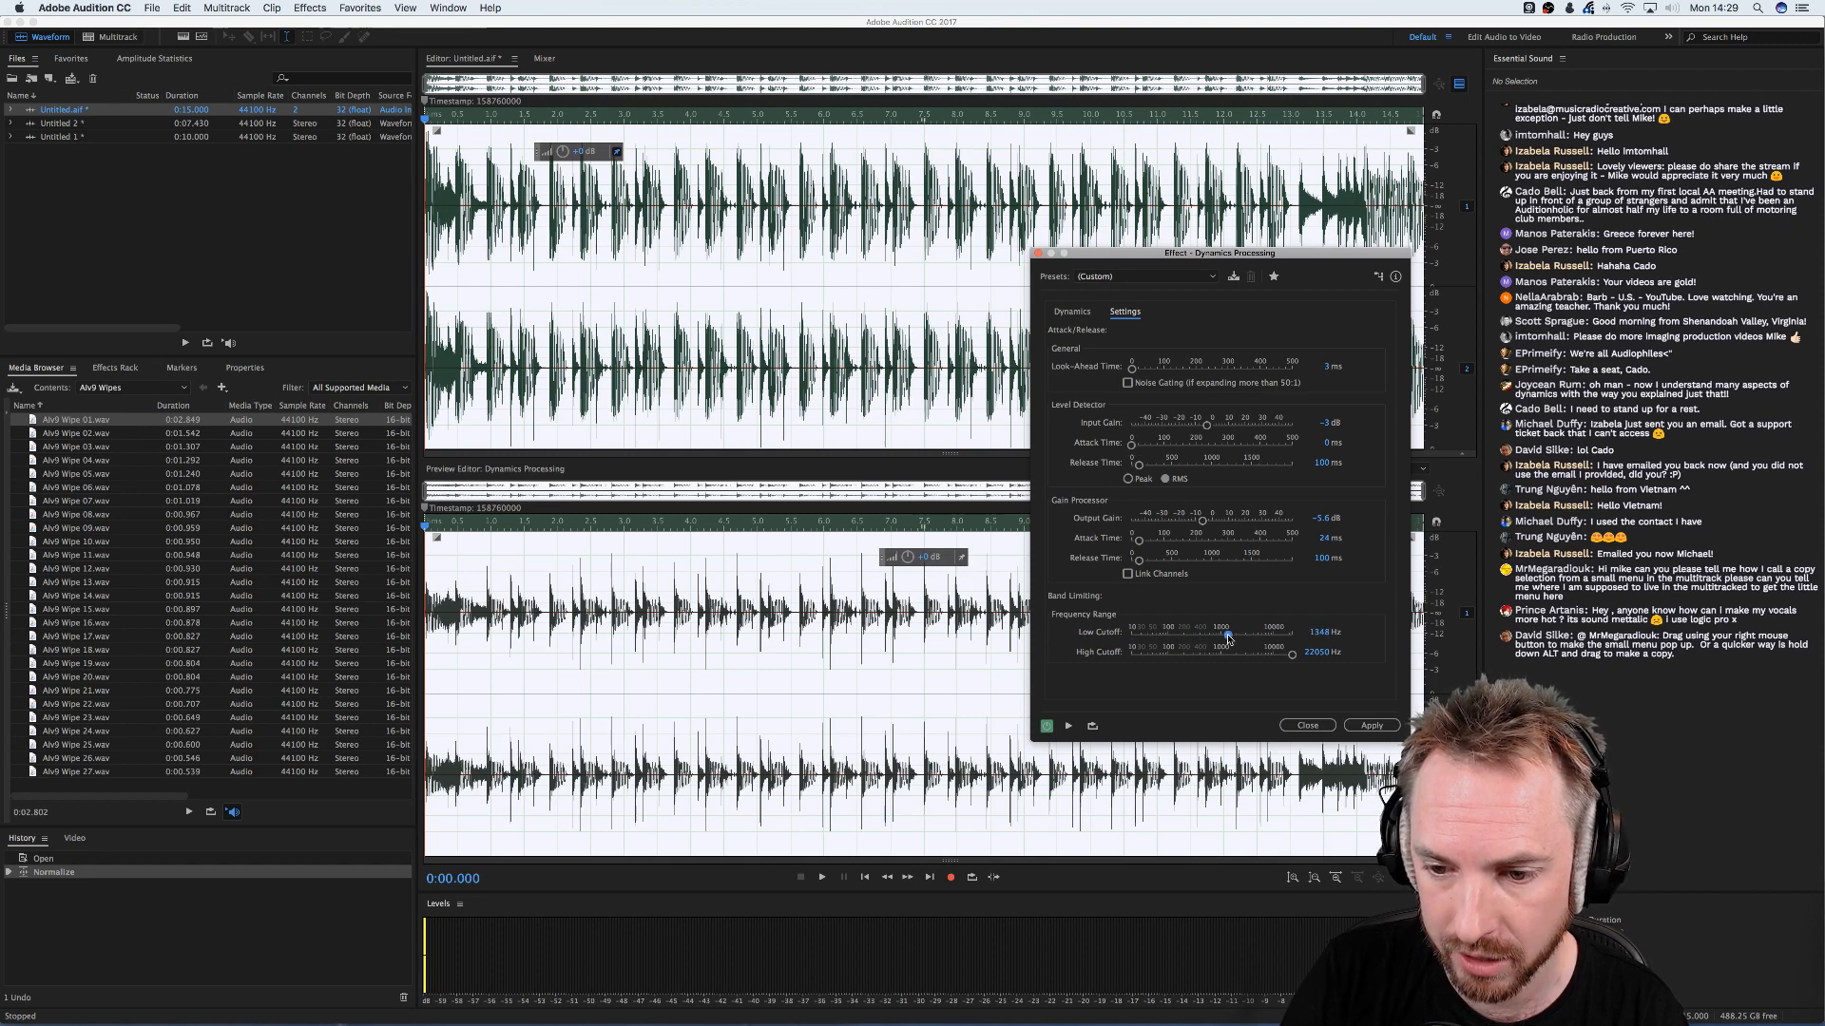
- Audition the drums with the low cutoff at 1348 Hz and at about 16.4 kHz, and return it to 20 Hz
key(space)
key(space)
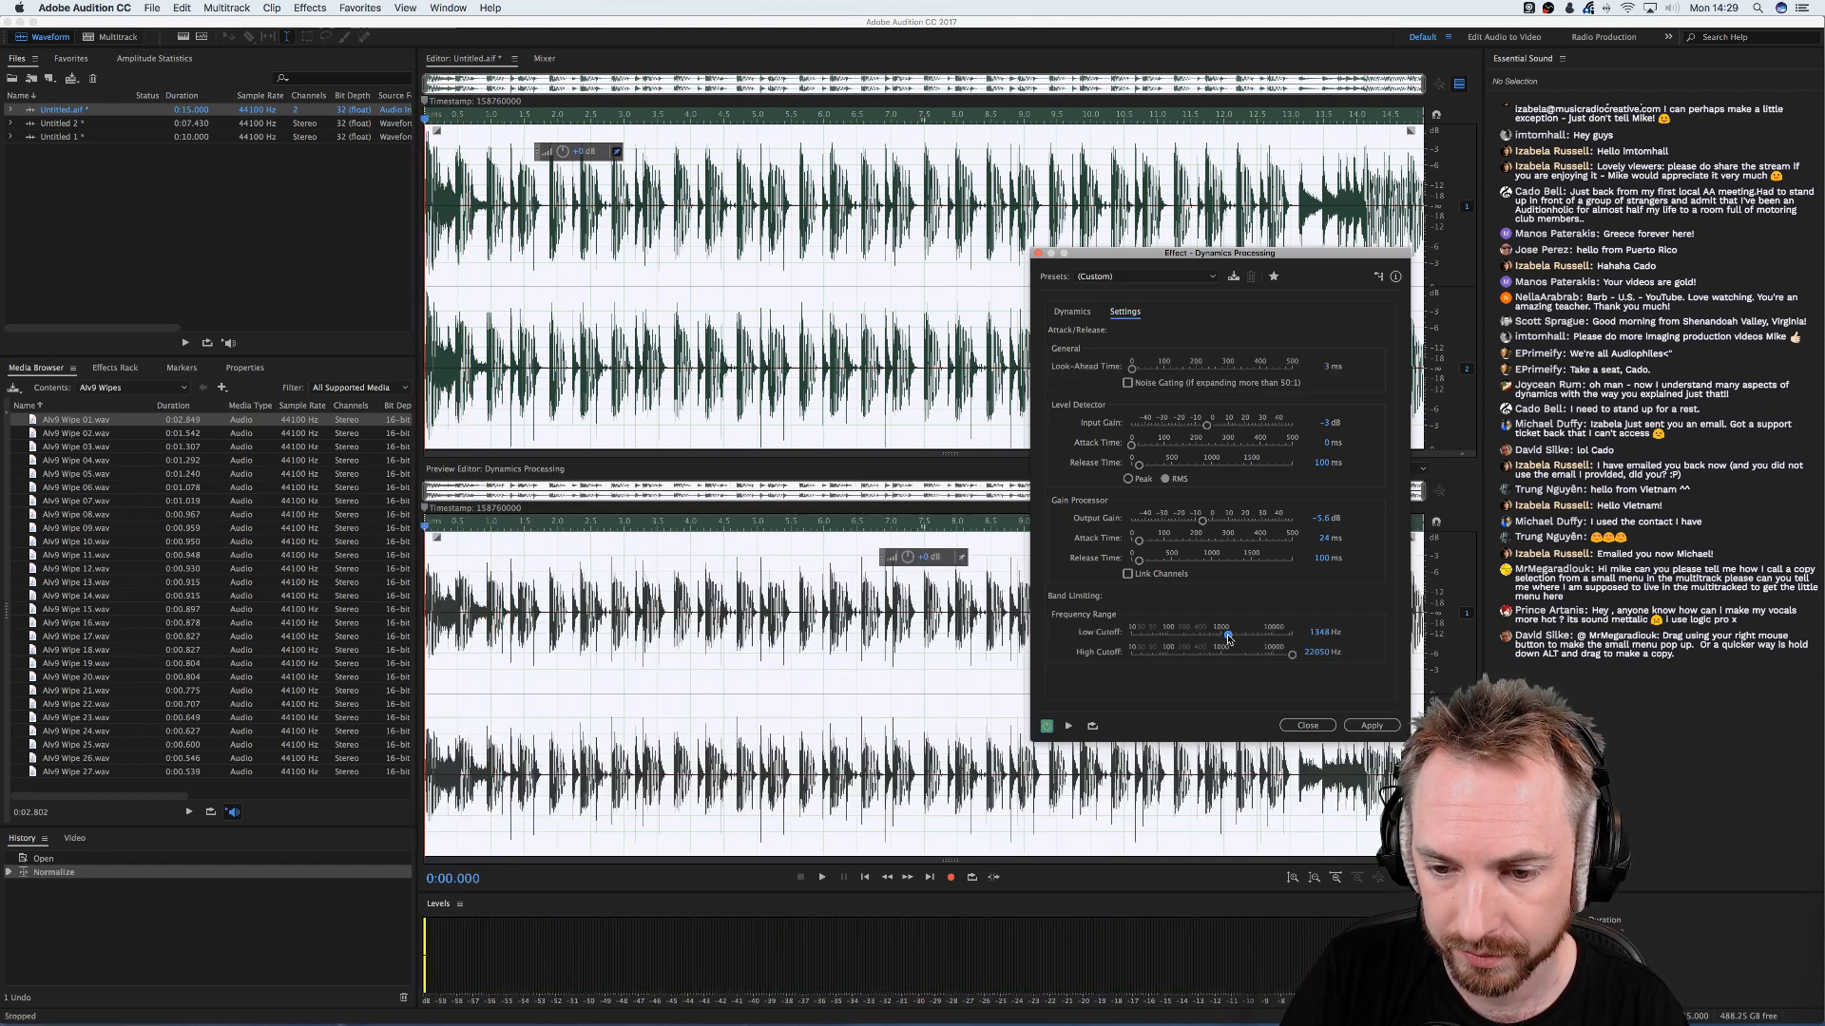
key(space)
key(space)
drag(1228, 635, 1286, 638)
key(space)
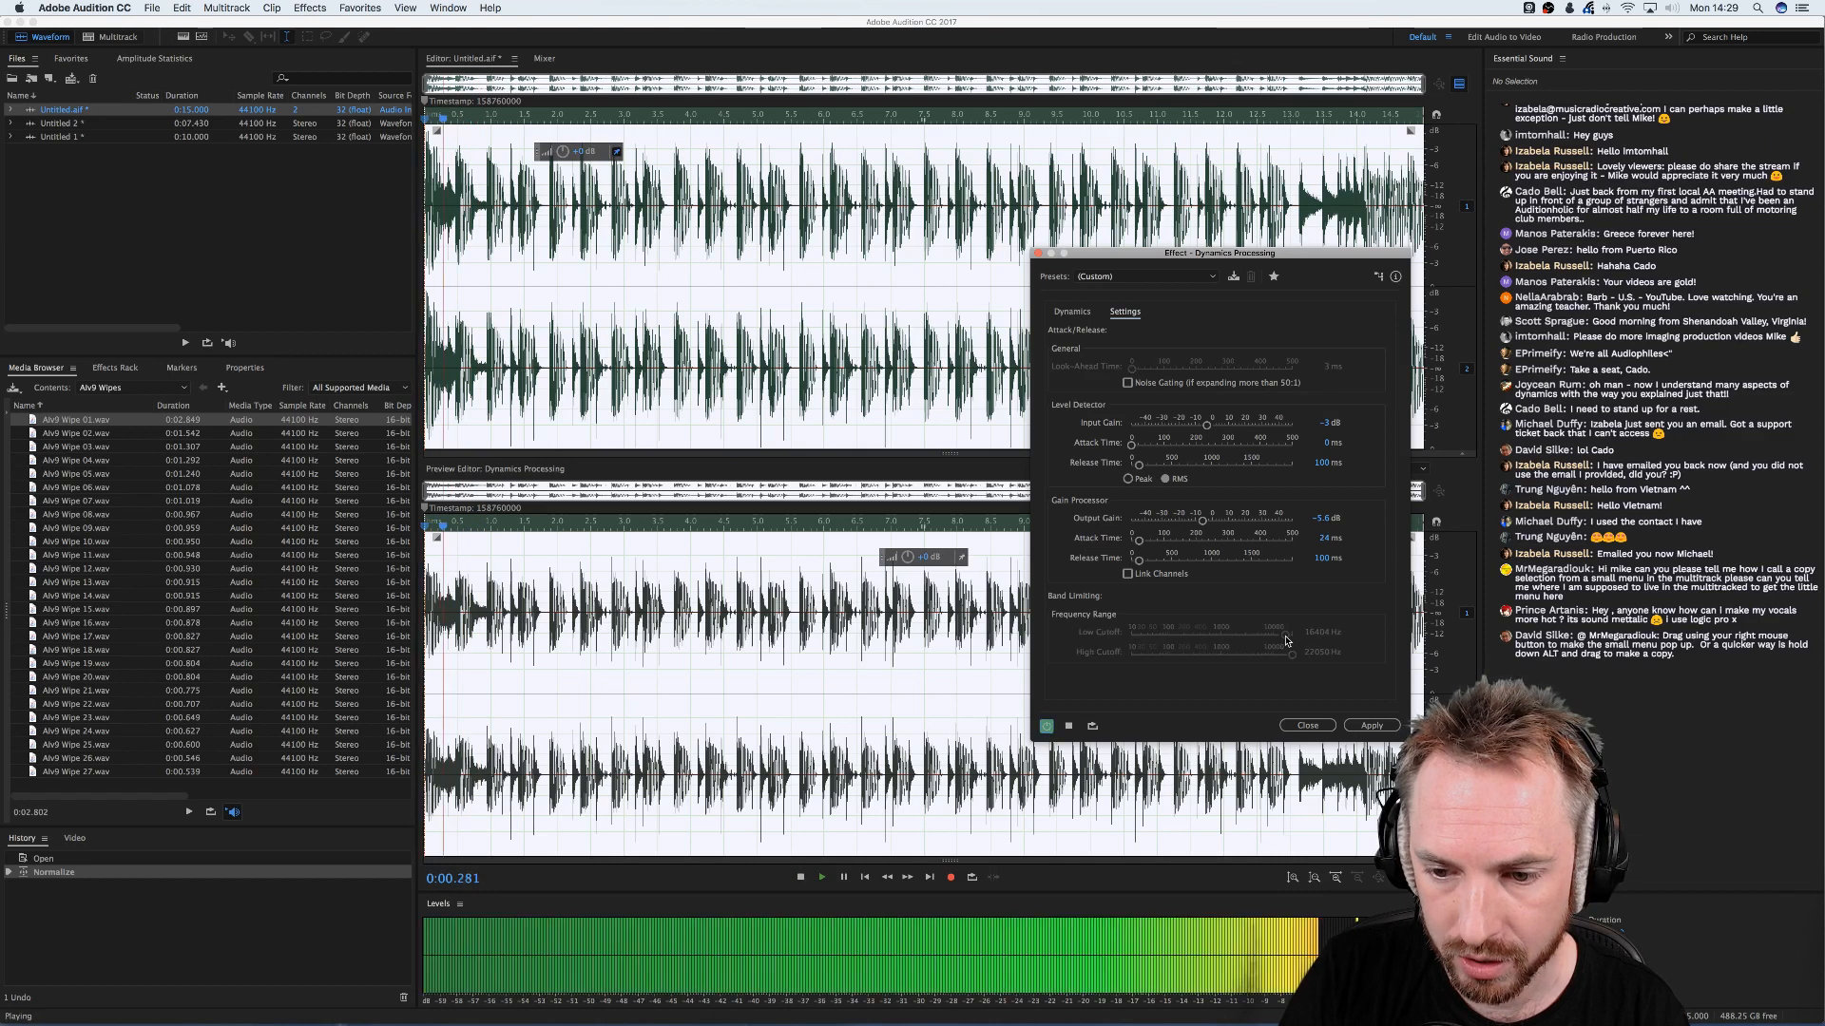
key(space)
key(space)
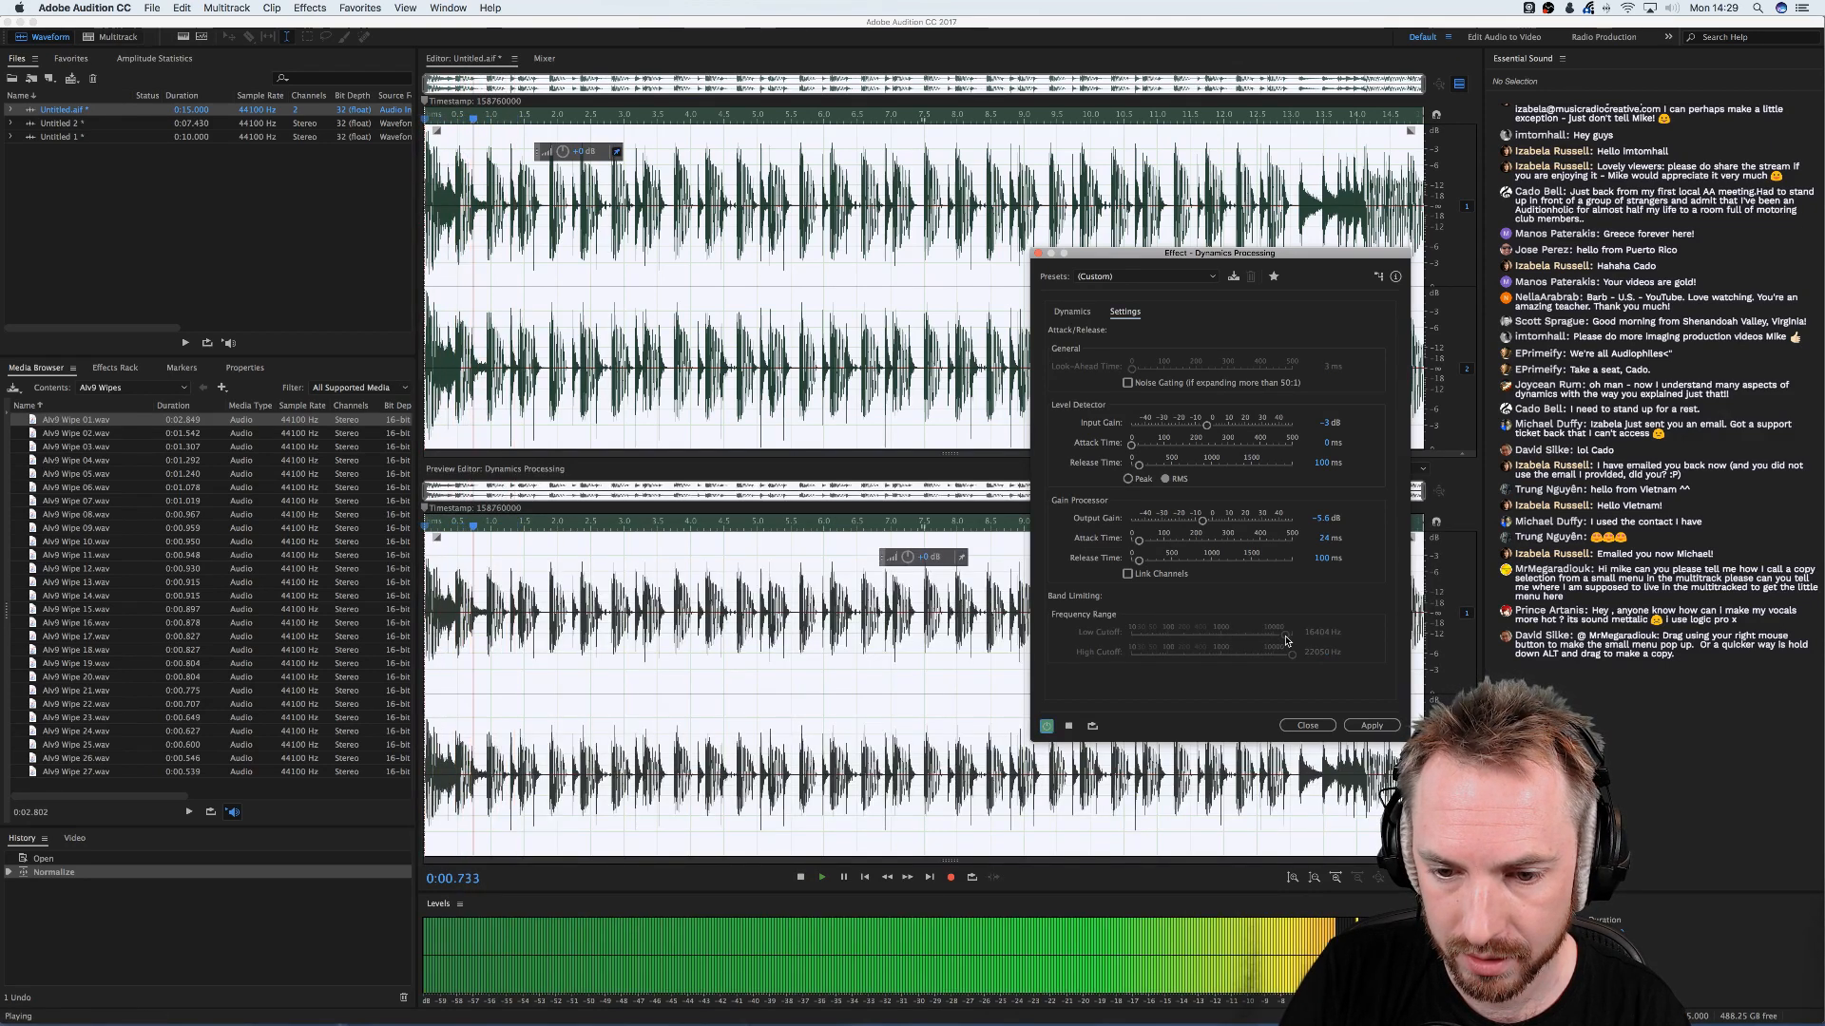
key(space)
drag(1286, 638, 1132, 636)
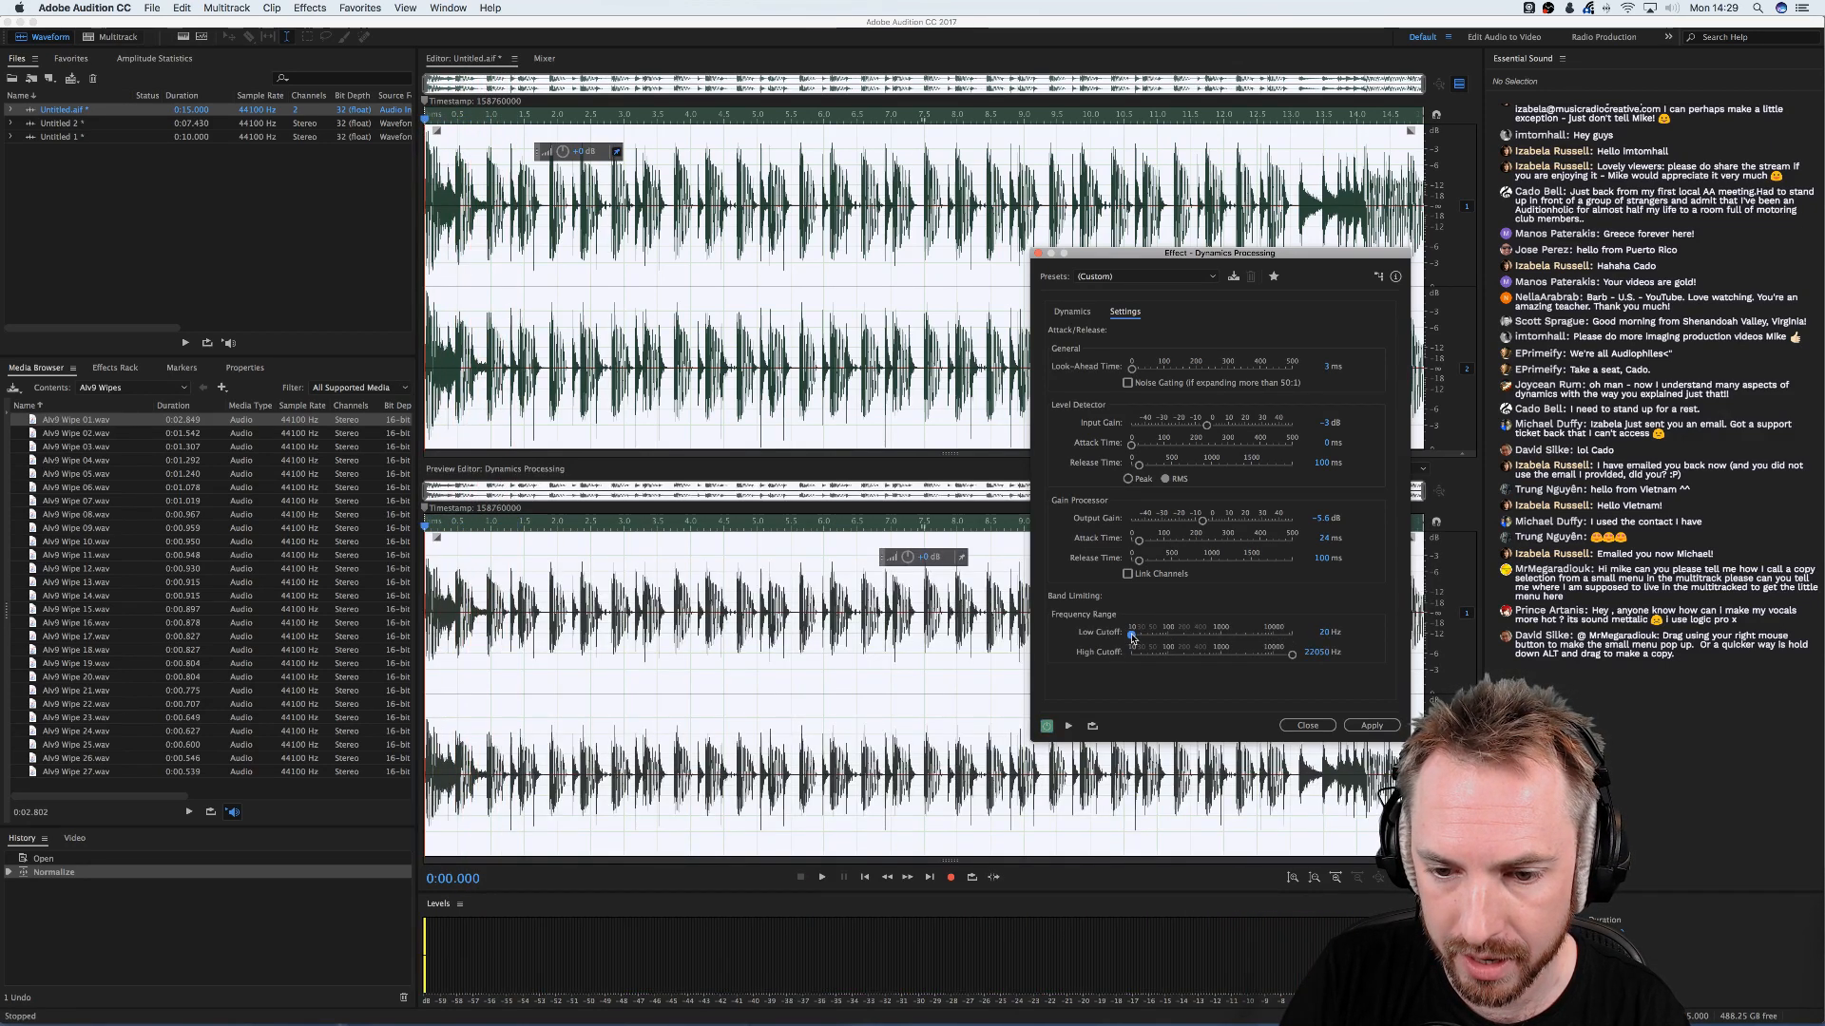
- Try a lower high cutoff while playing the drums, and return it to 22050 Hz
mouse_move(1291, 654)
mouse_down()
mouse_move(1182, 659)
mouse_move(1260, 657)
mouse_up()
key(space)
key(space)
key(space)
key(space)
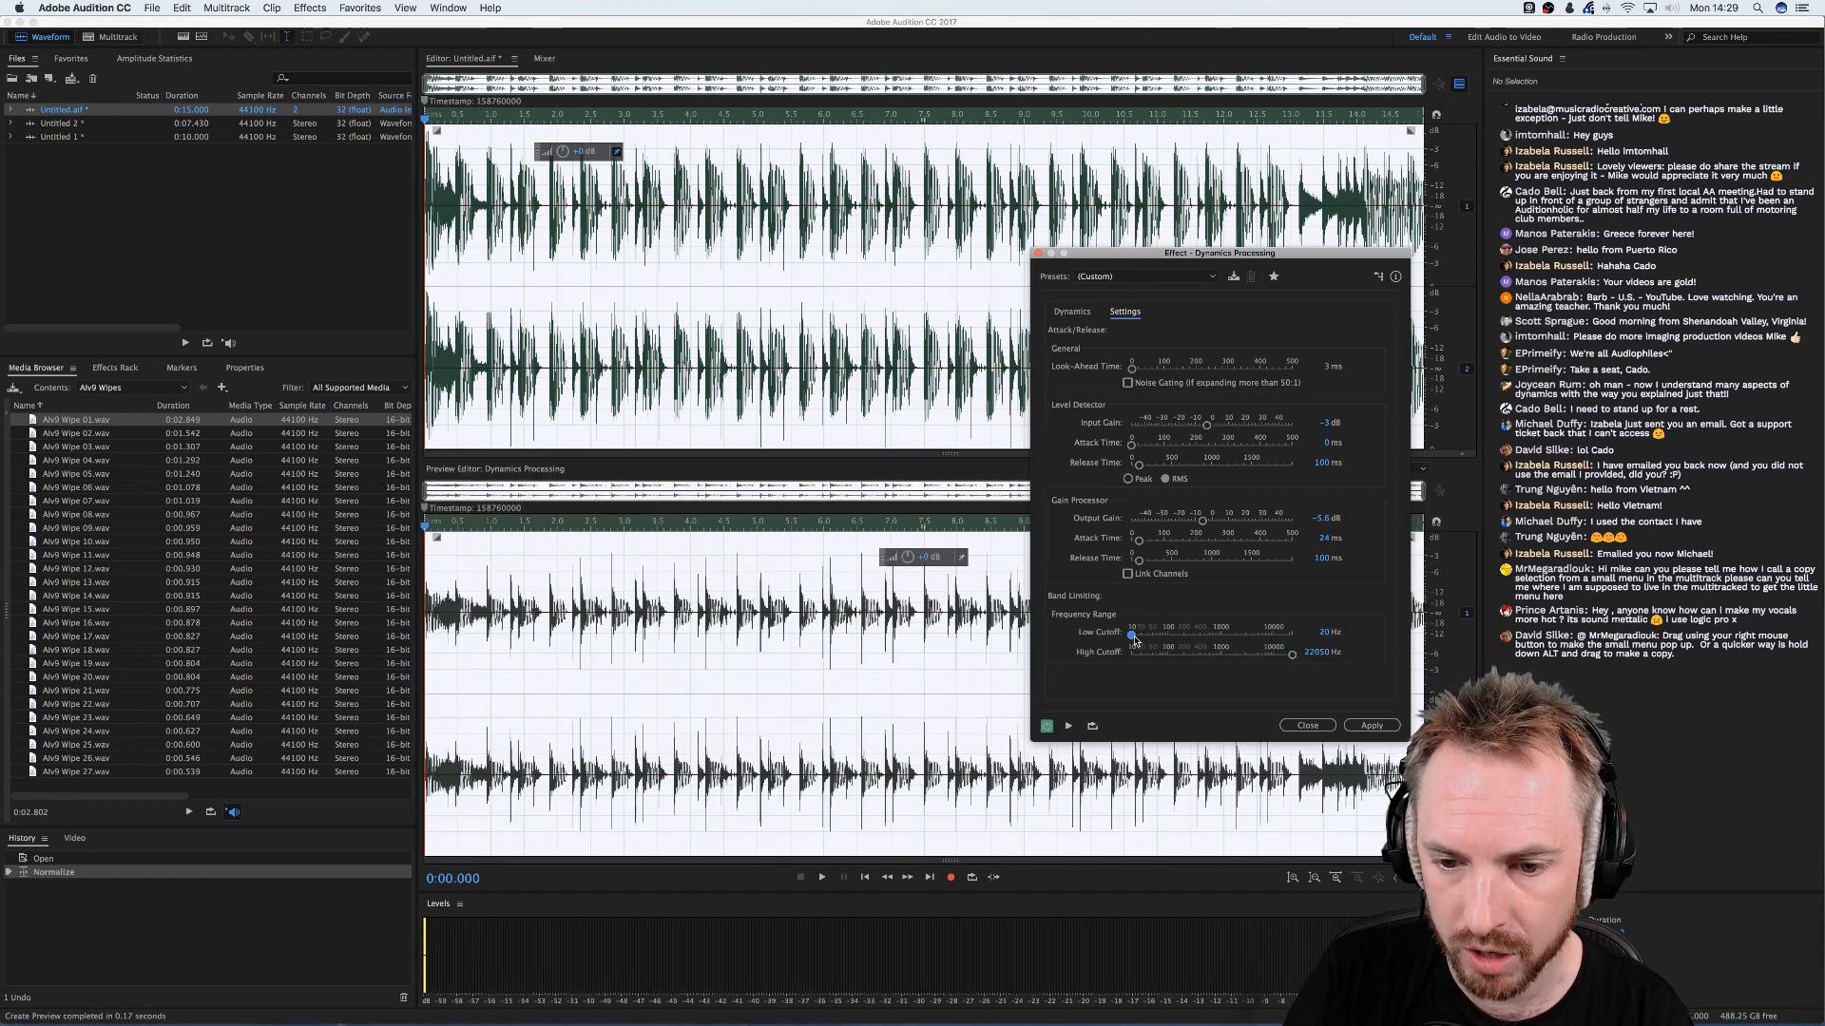
- Set the low cutoff to 381 Hz and the gain processor's attack time to 0 ms, and play the drums twice
drag(1131, 634, 1224, 644)
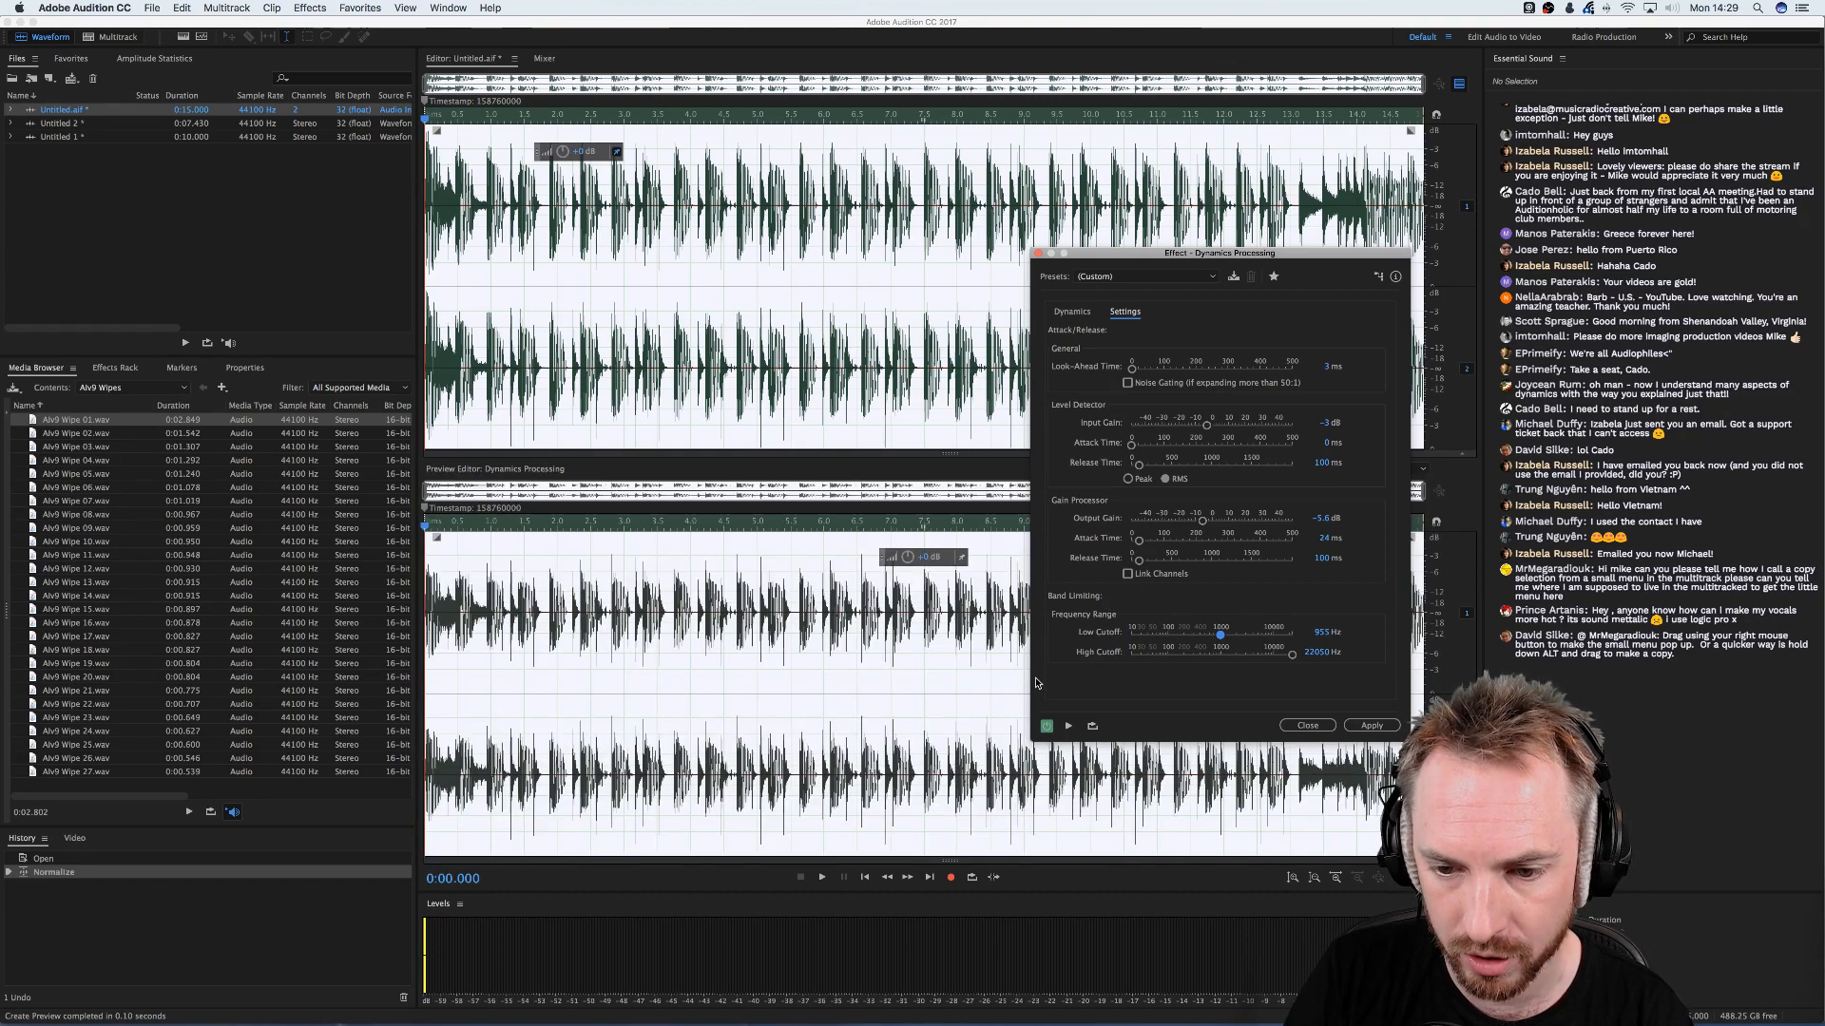
mouse_move(1220, 634)
mouse_down()
mouse_move(1180, 645)
mouse_move(1200, 641)
mouse_up()
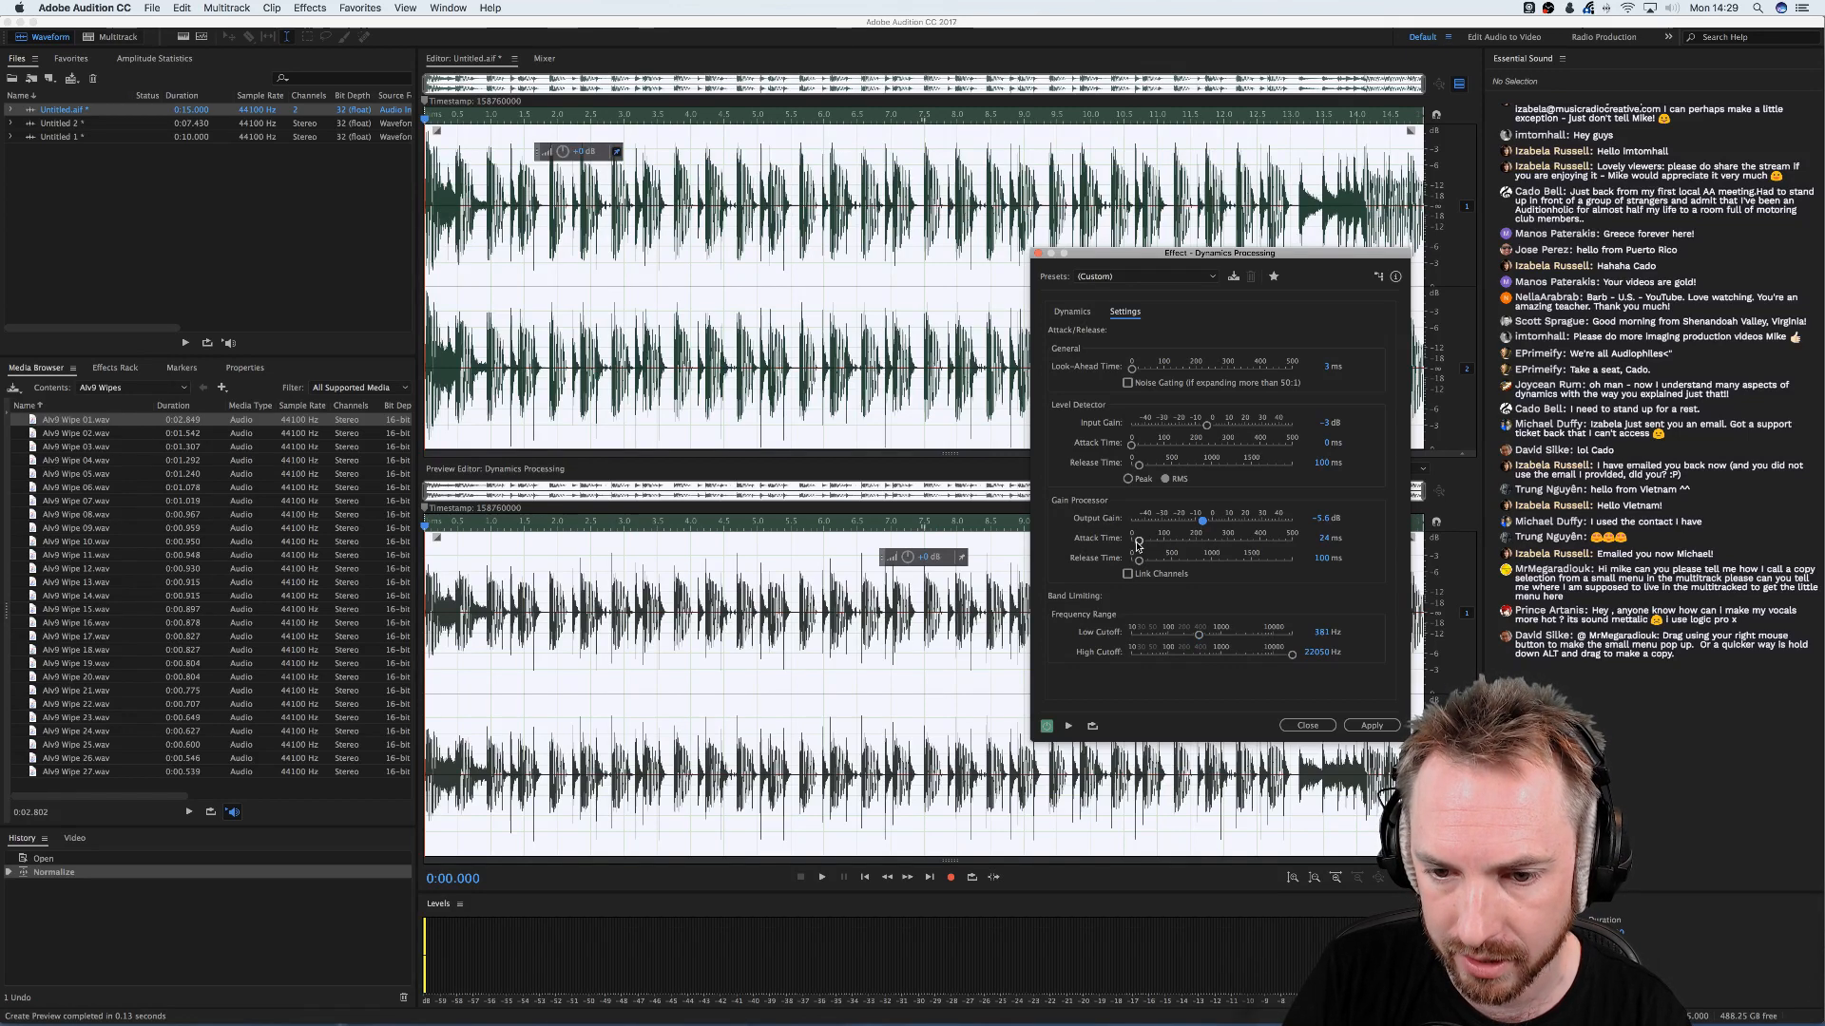
key(space)
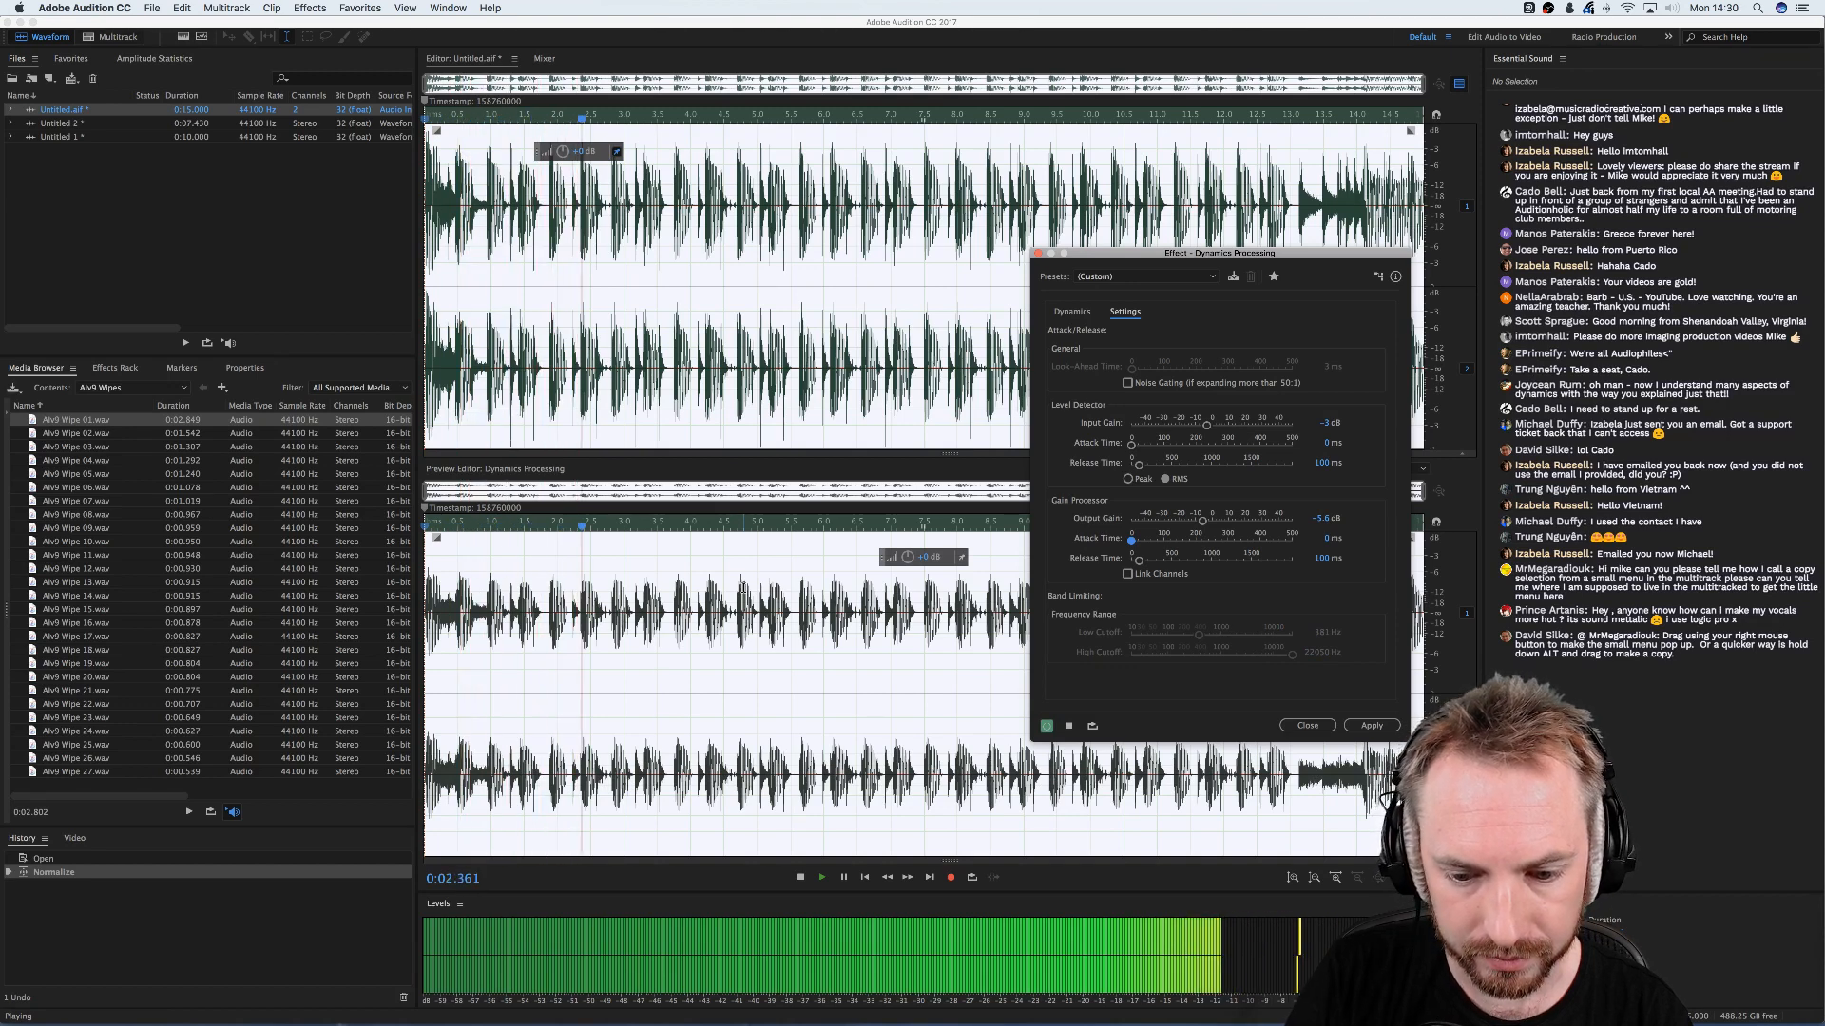
key(space)
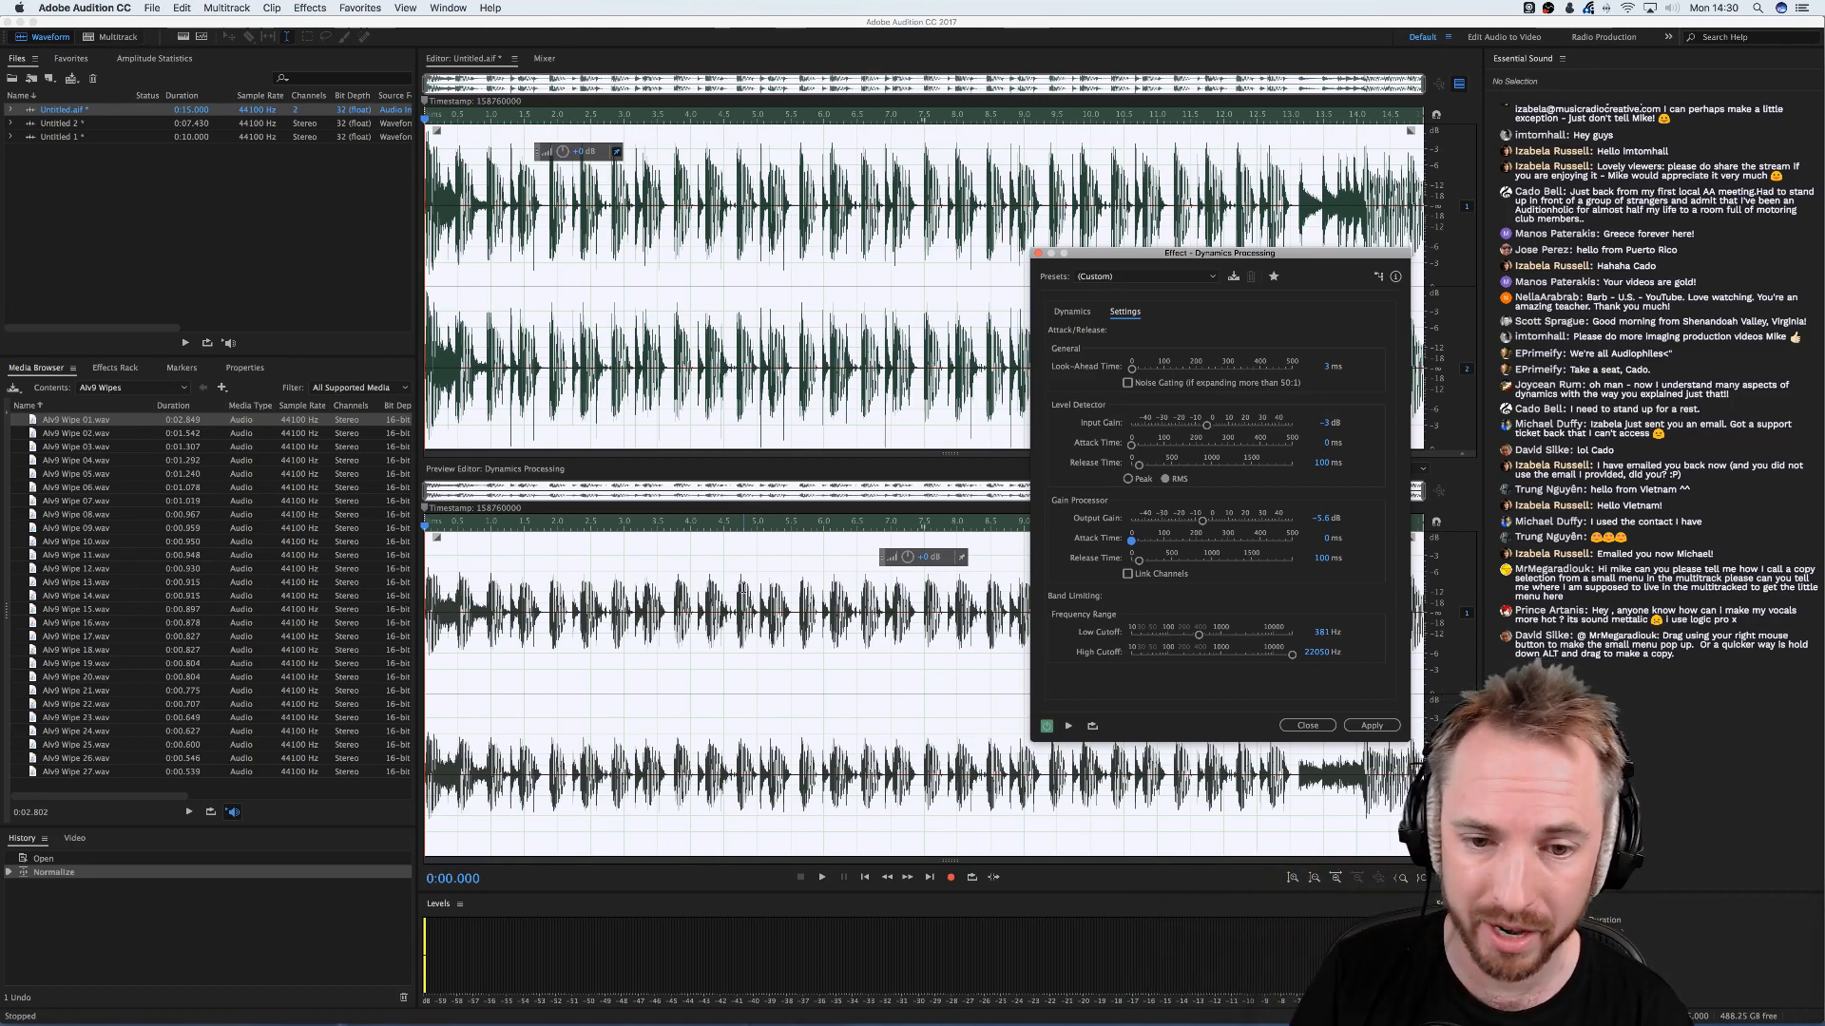
key(space)
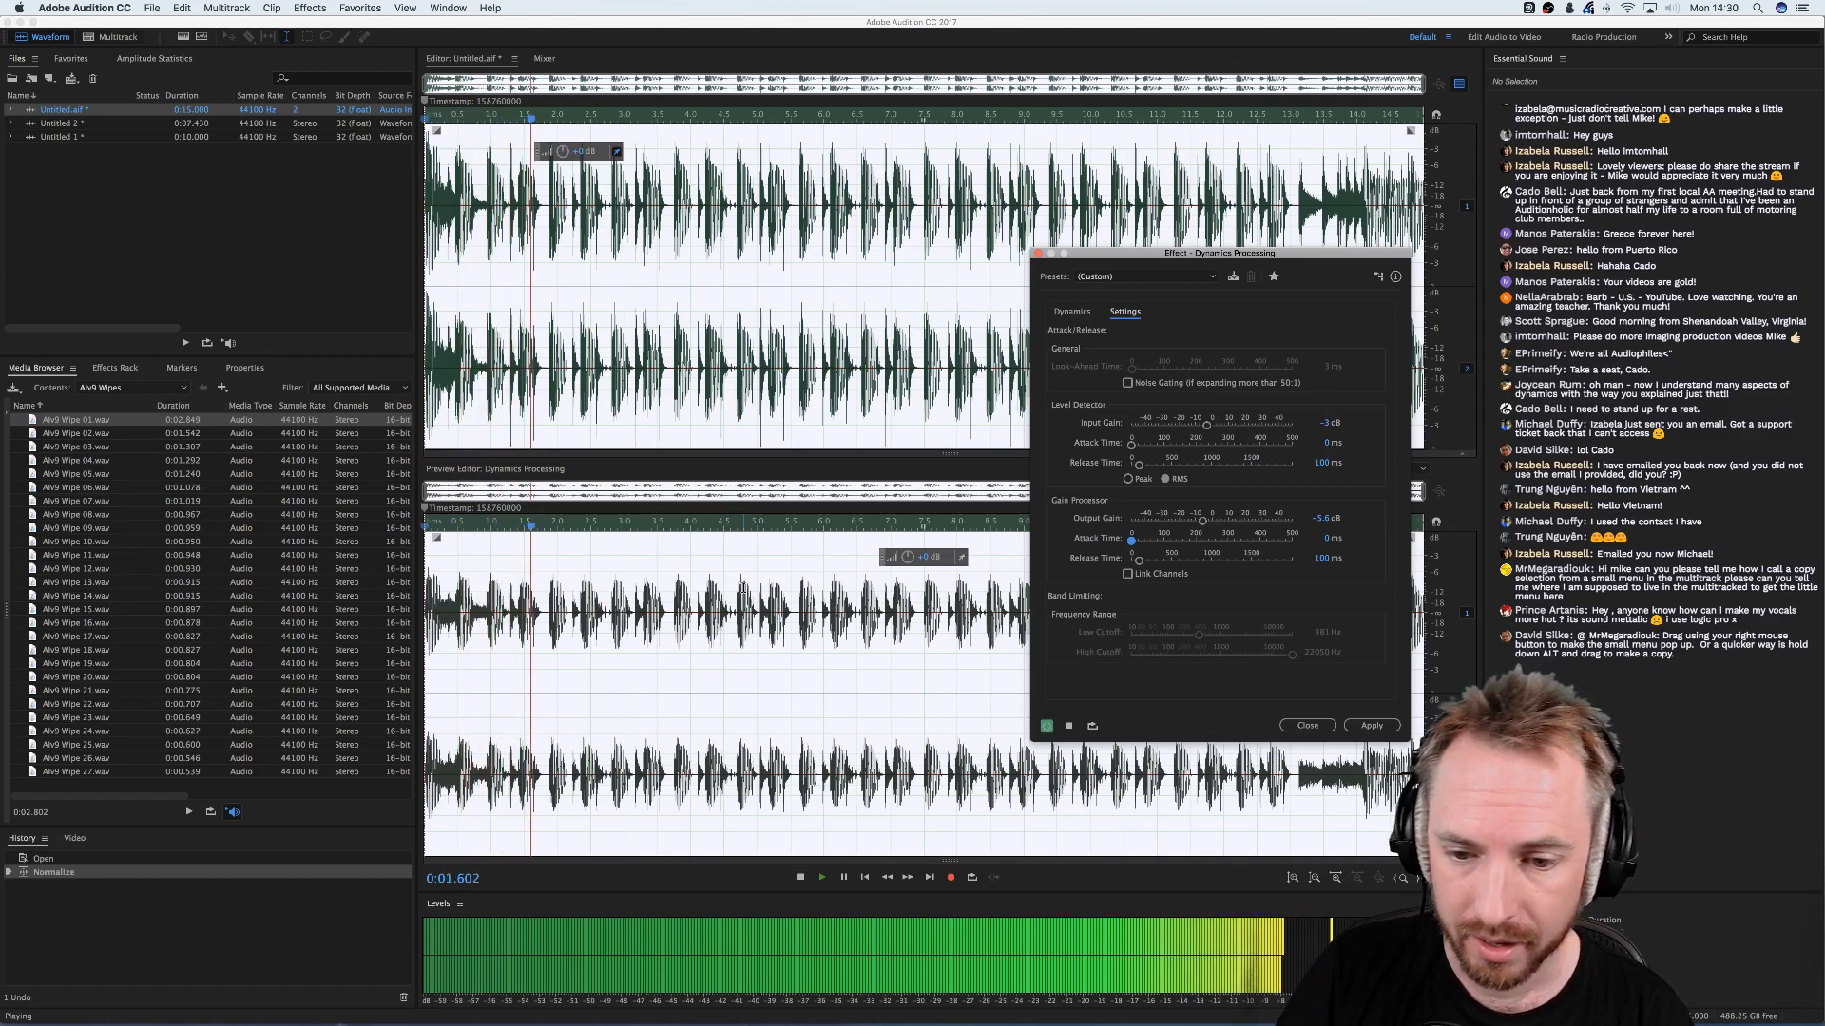
key(space)
- Return the low cutoff to 20 Hz and audition the drums with the high cutoff at 314 Hz and at 138 Hz
drag(1199, 637, 1178, 637)
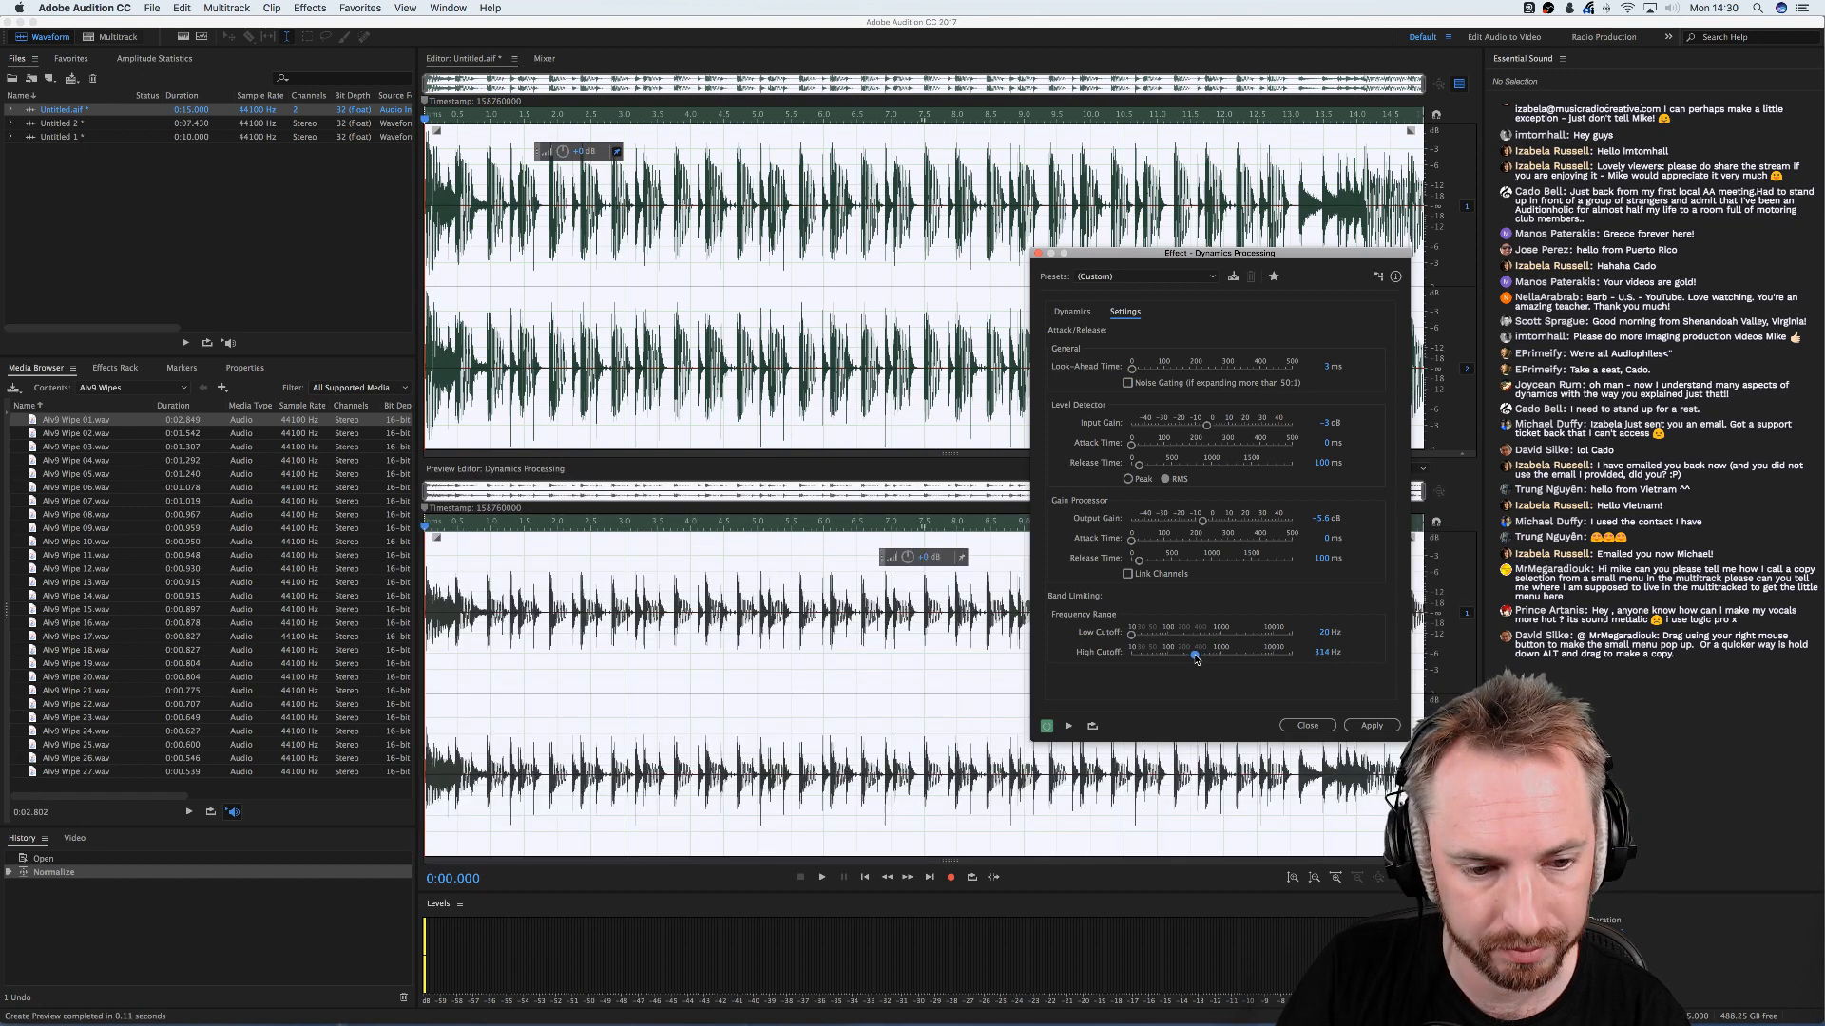
key(space)
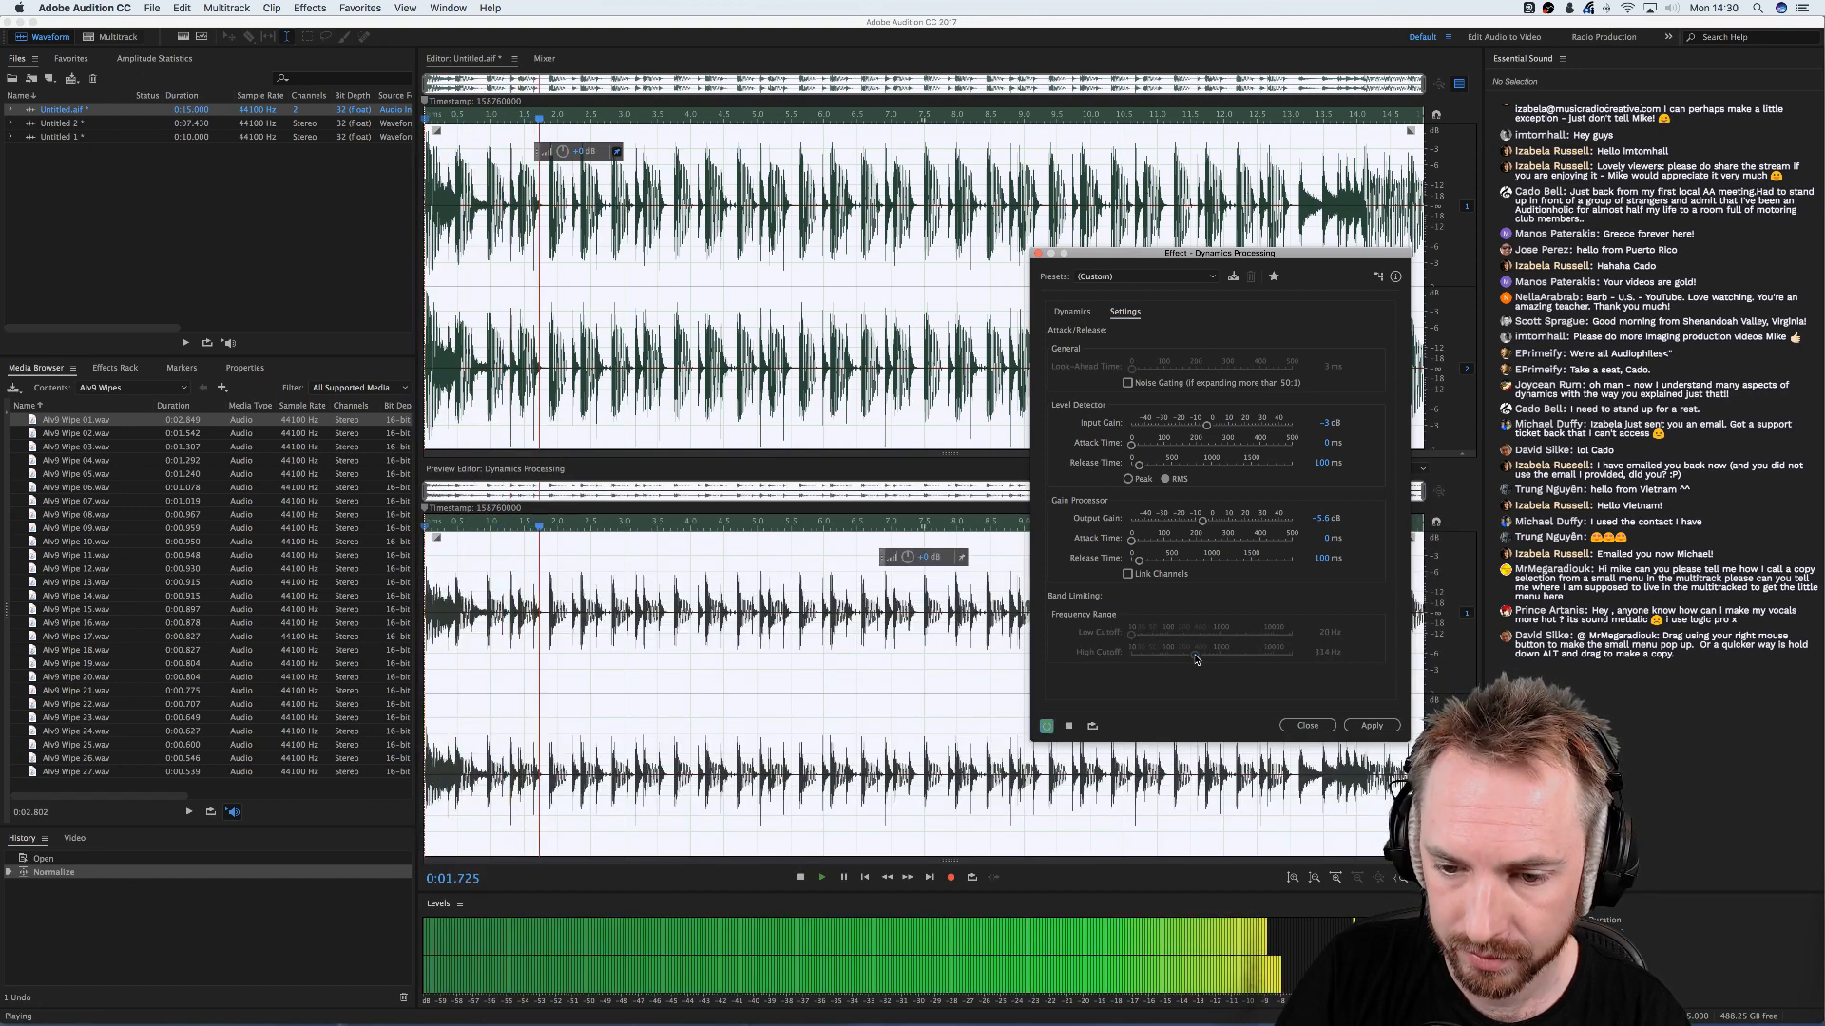
drag(1196, 659, 1175, 657)
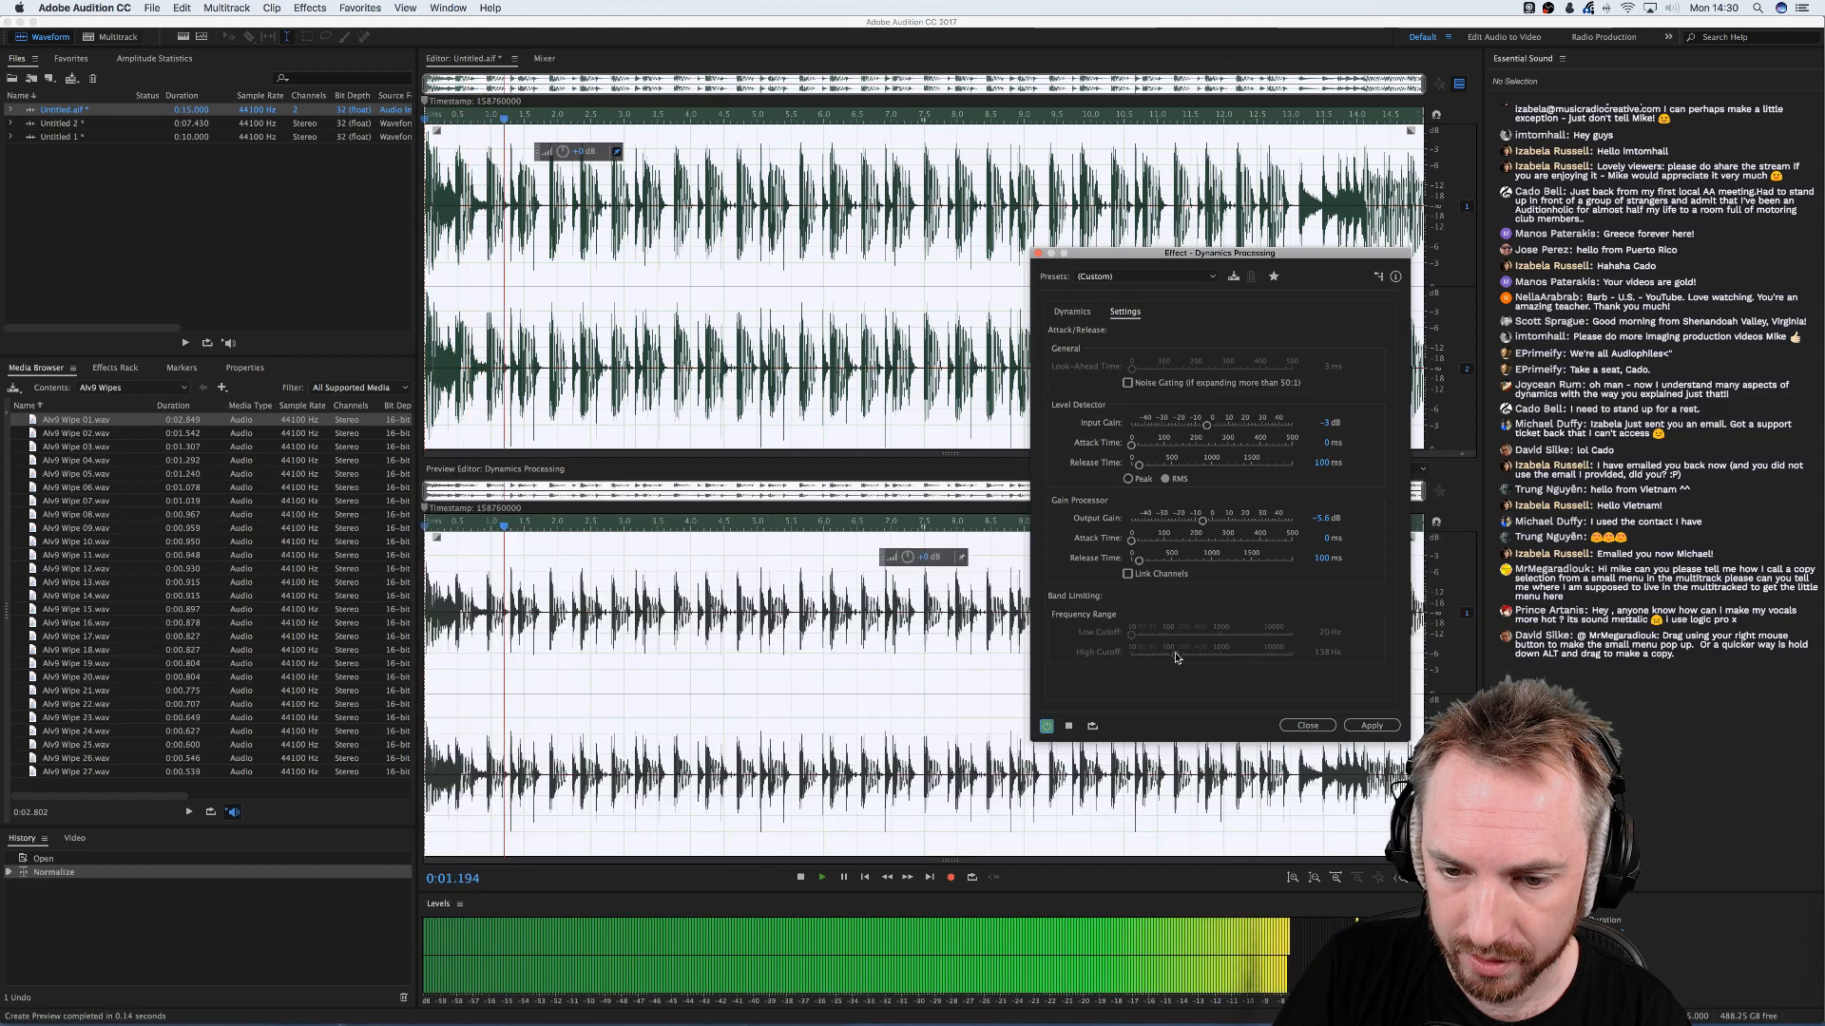
key(space)
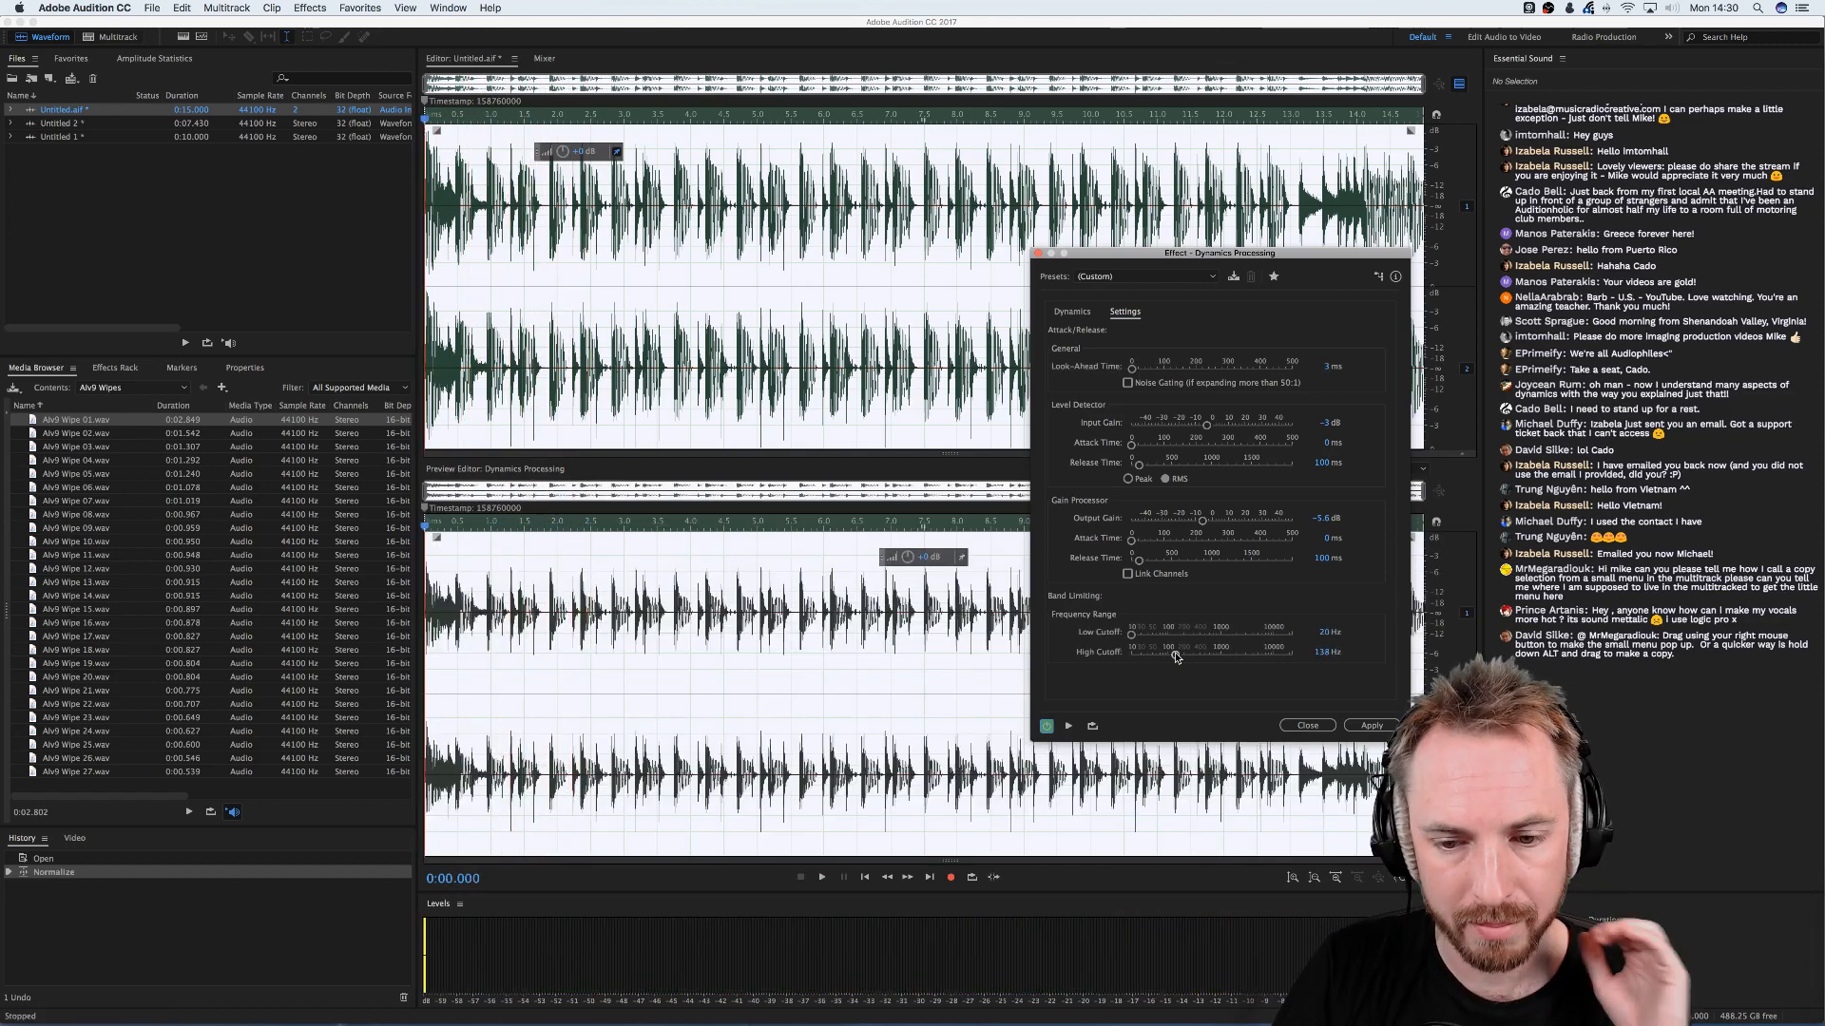
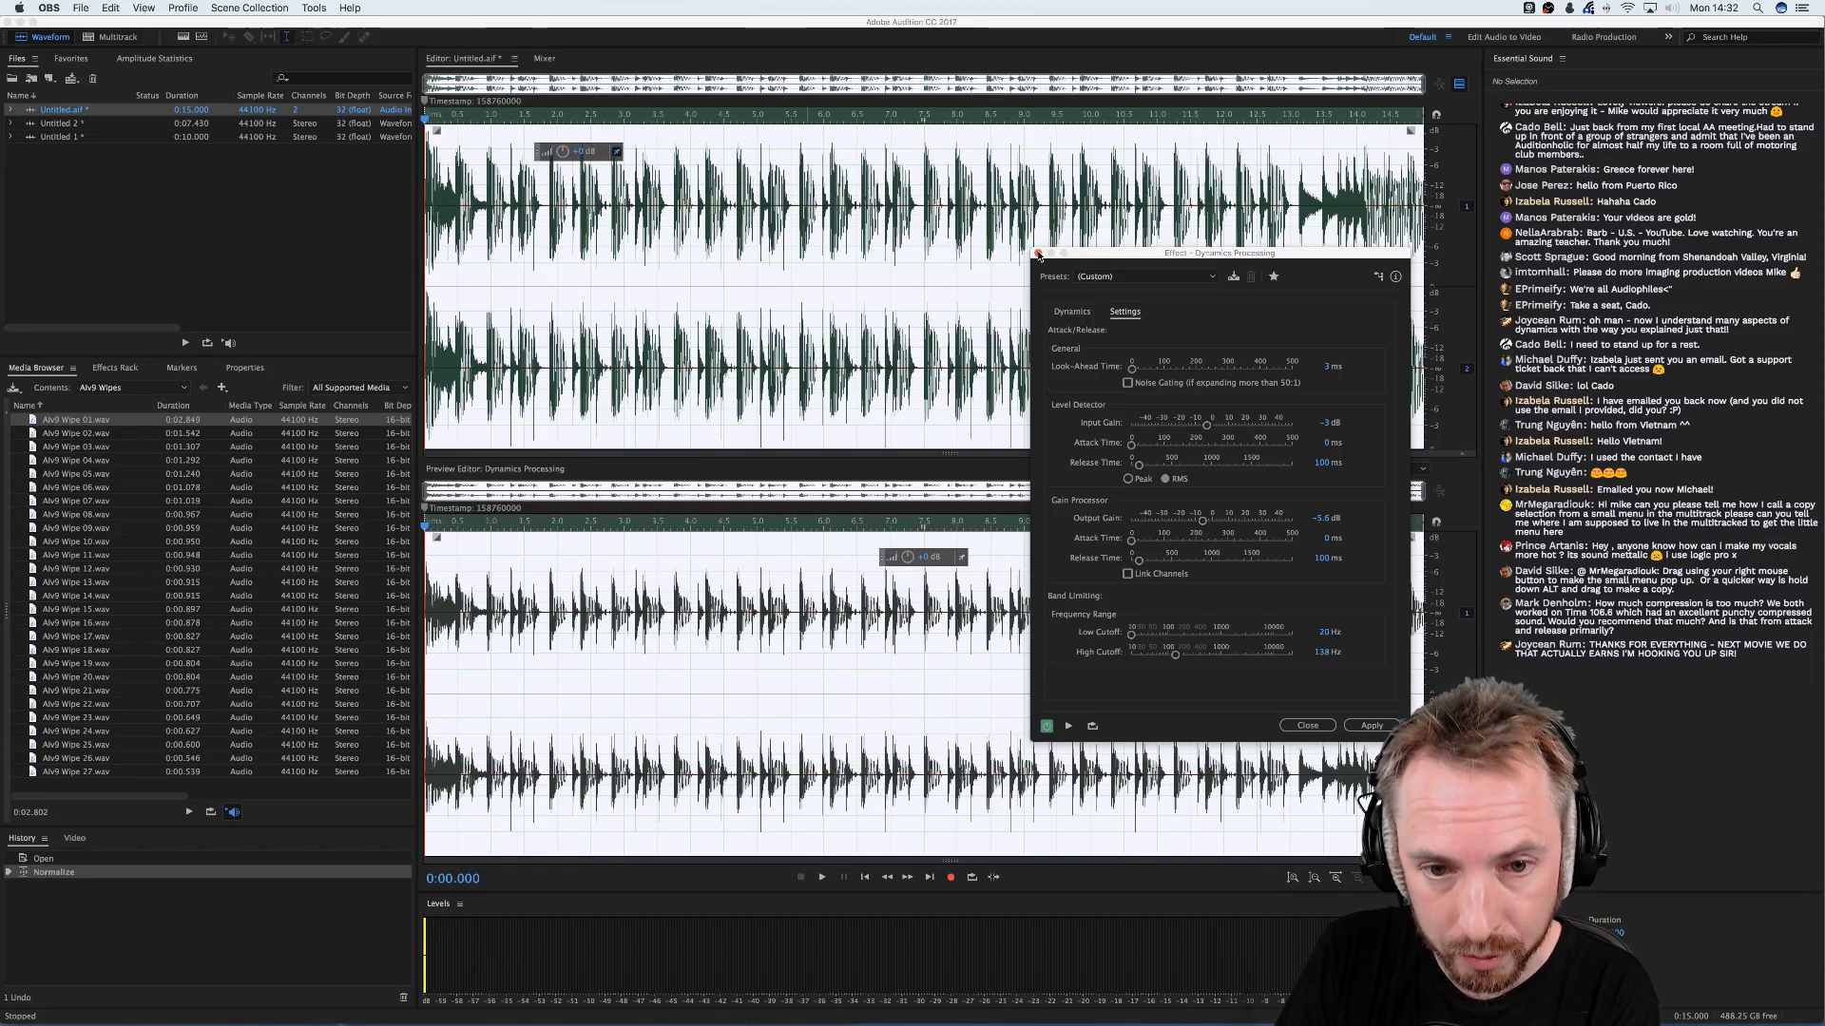
- Close the Dynamics Processing effect without applying it and place the playhead at the start of the drum loop
click(1037, 255)
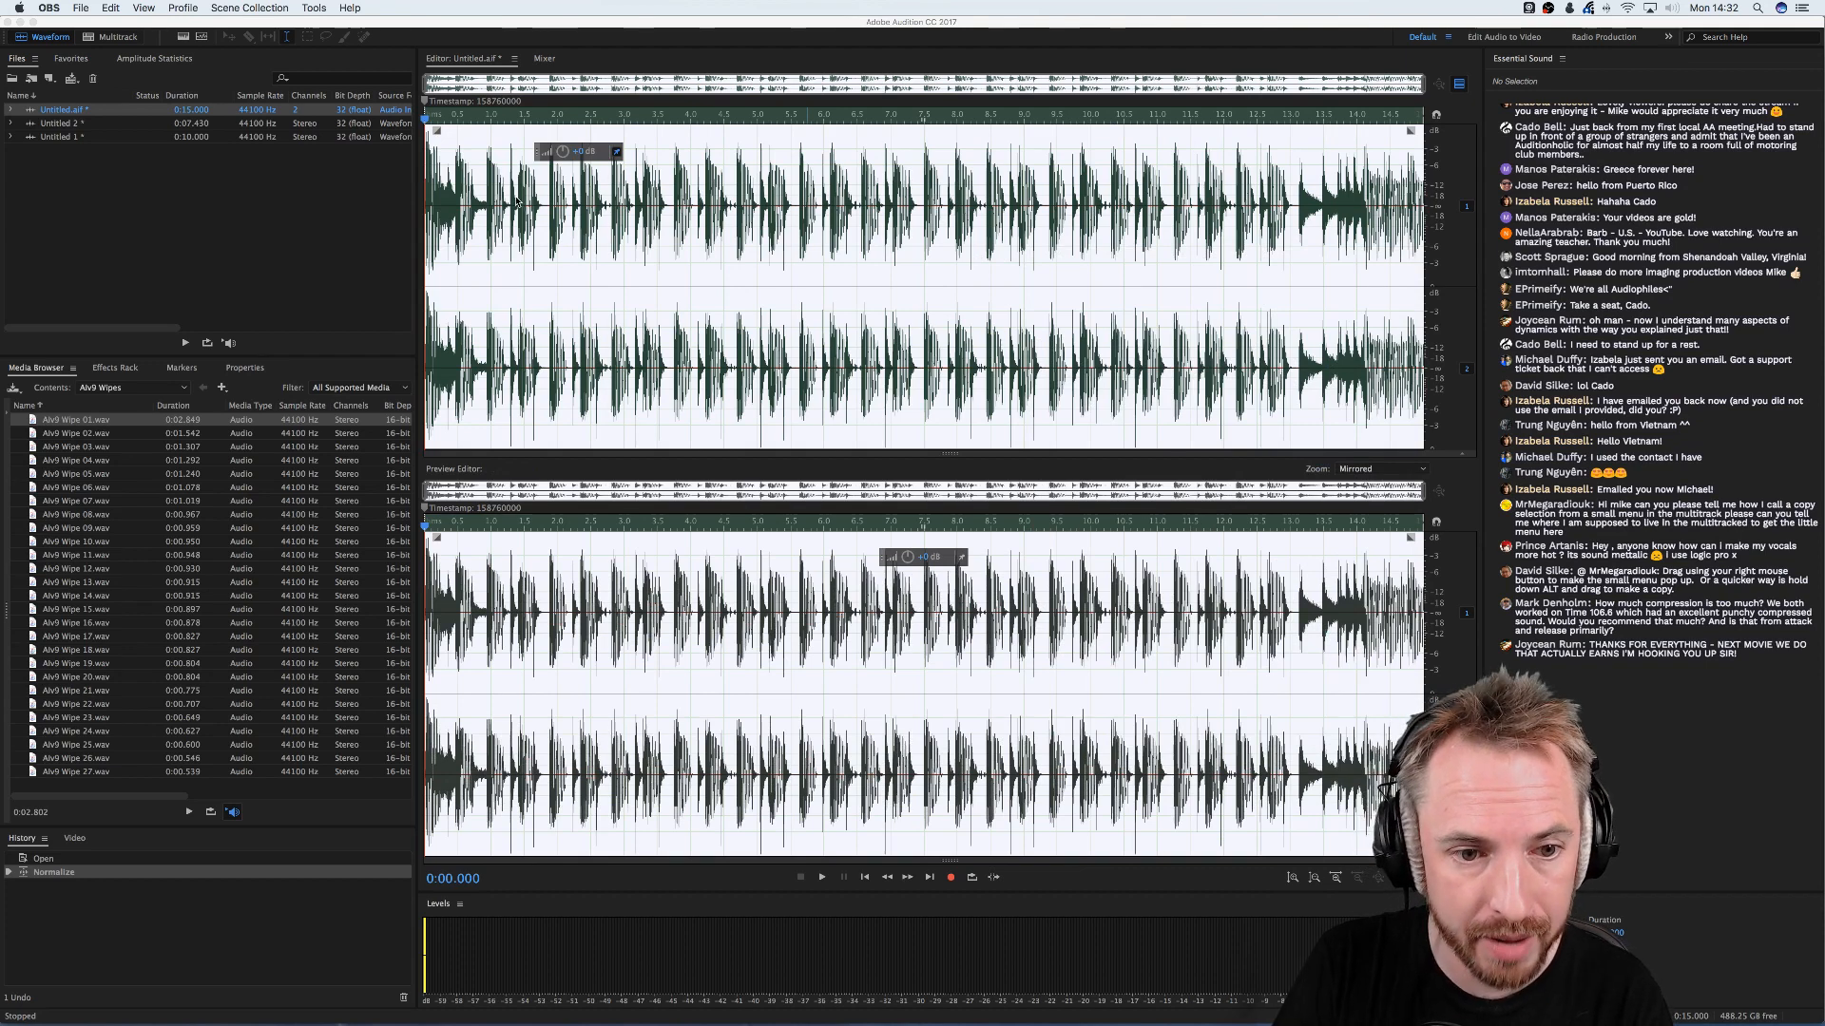
click(435, 211)
click(425, 200)
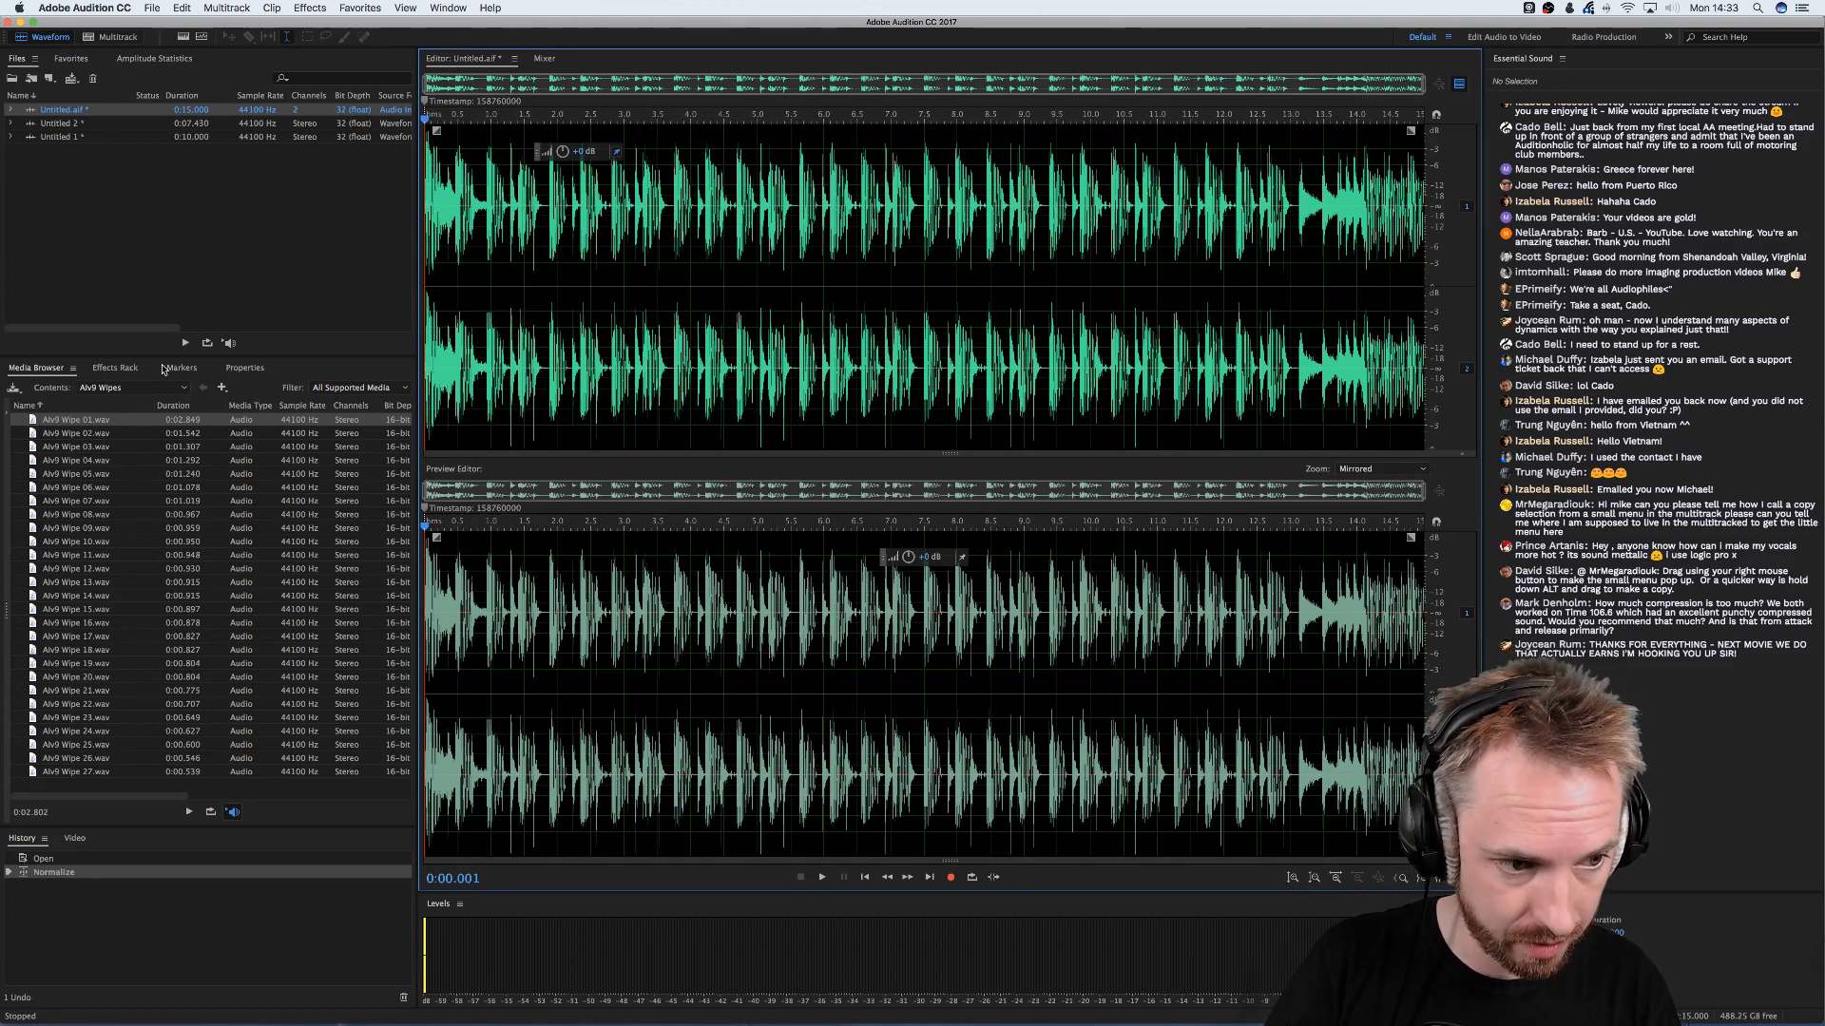
- Browse the Library's Music Beds to the Progressive House folder and find the full-length 128 BPM tracks
click(131, 388)
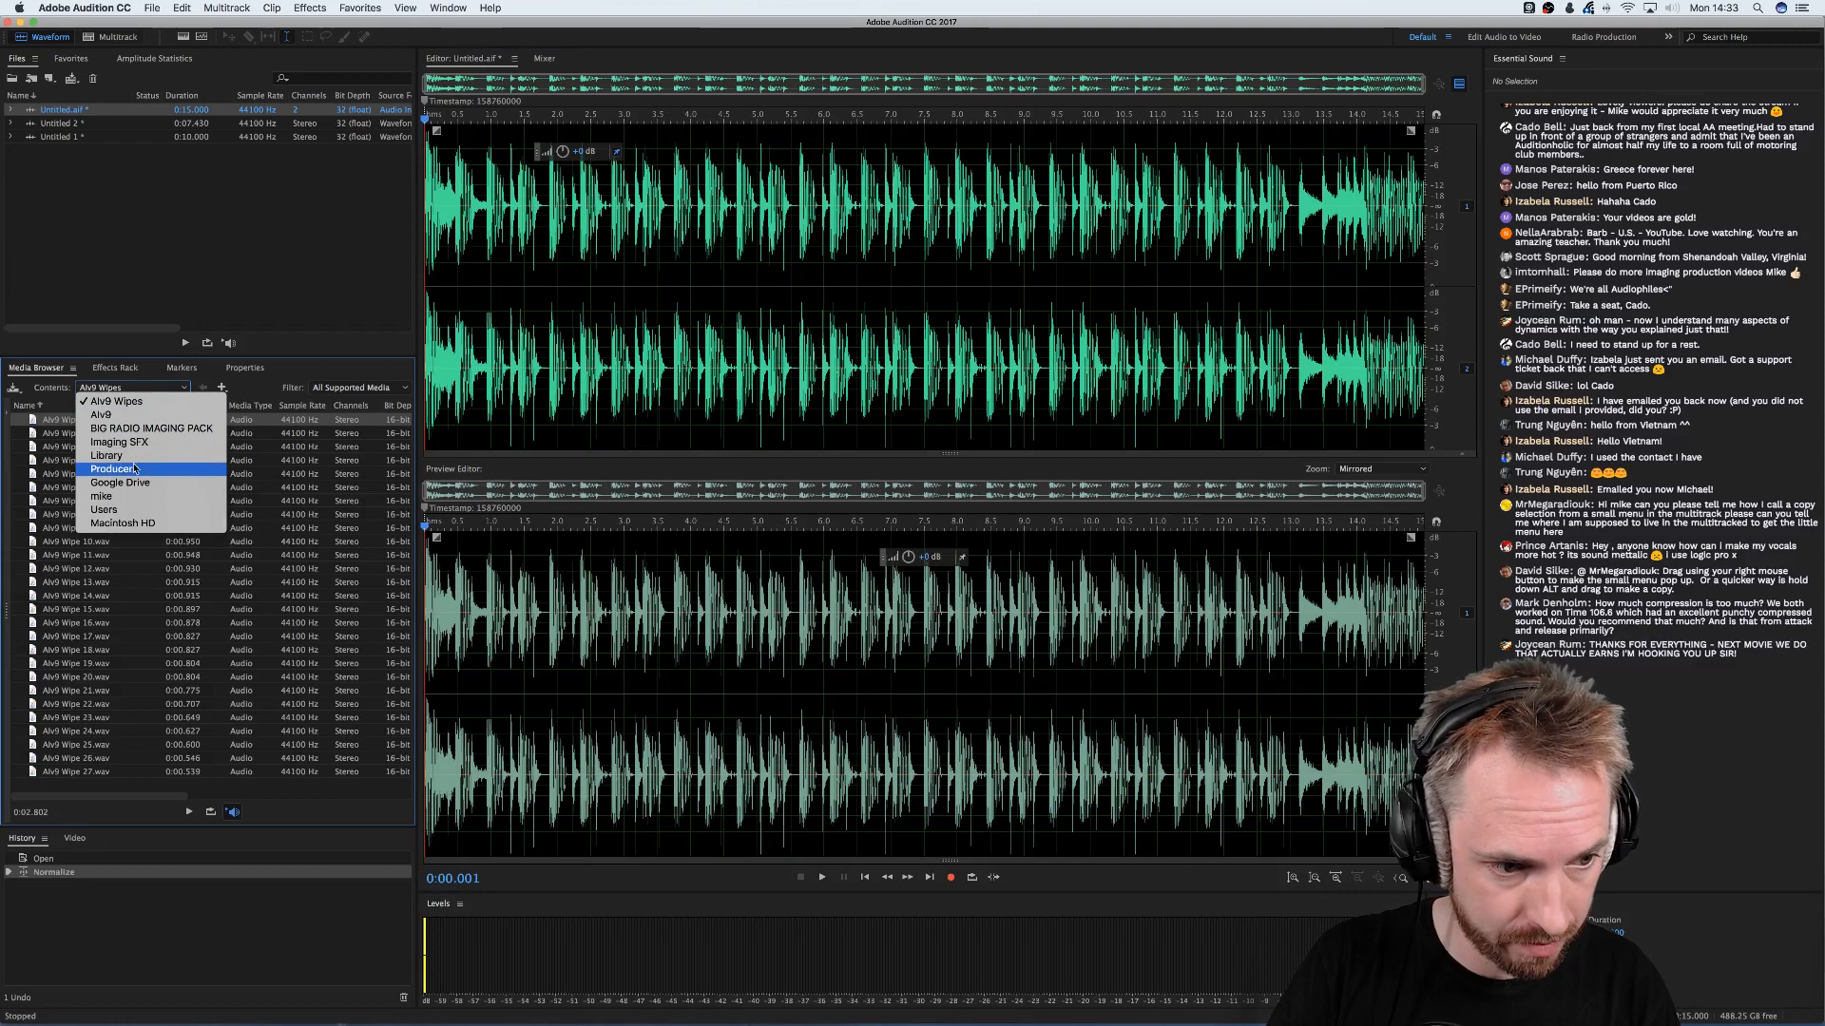
click(119, 455)
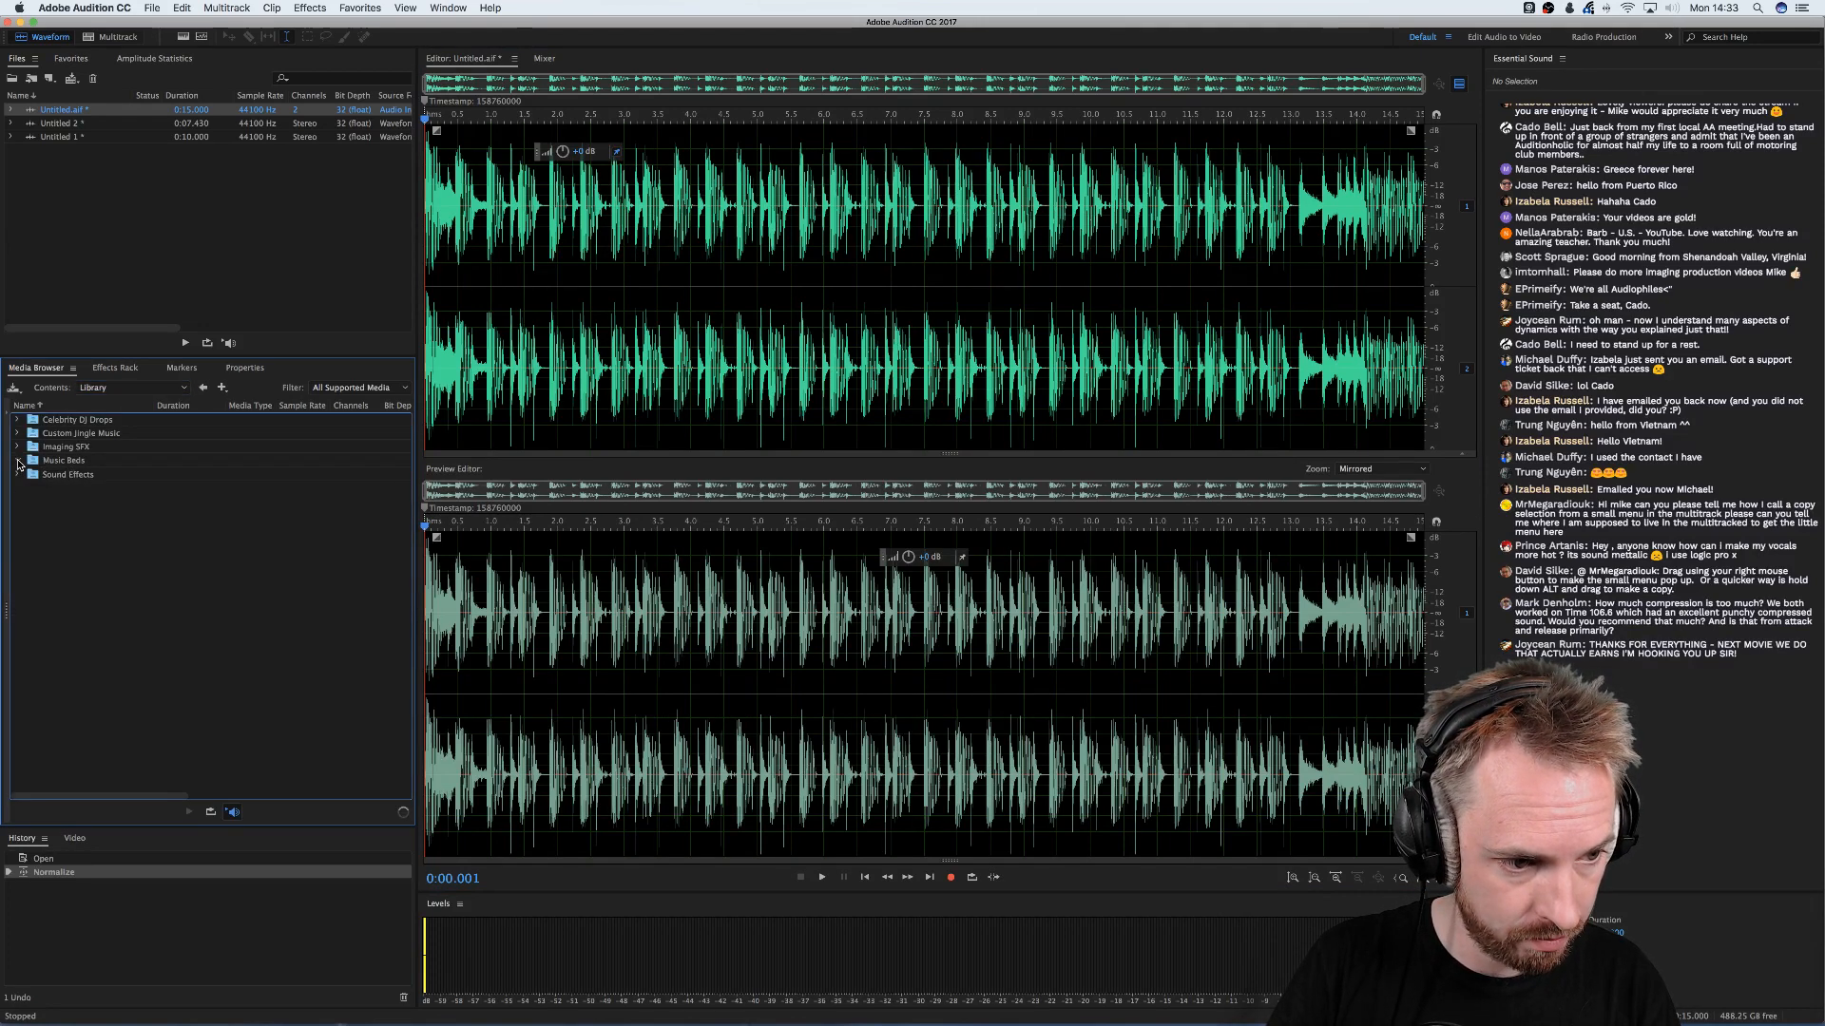
click(17, 460)
scroll(87, 577, down, 2)
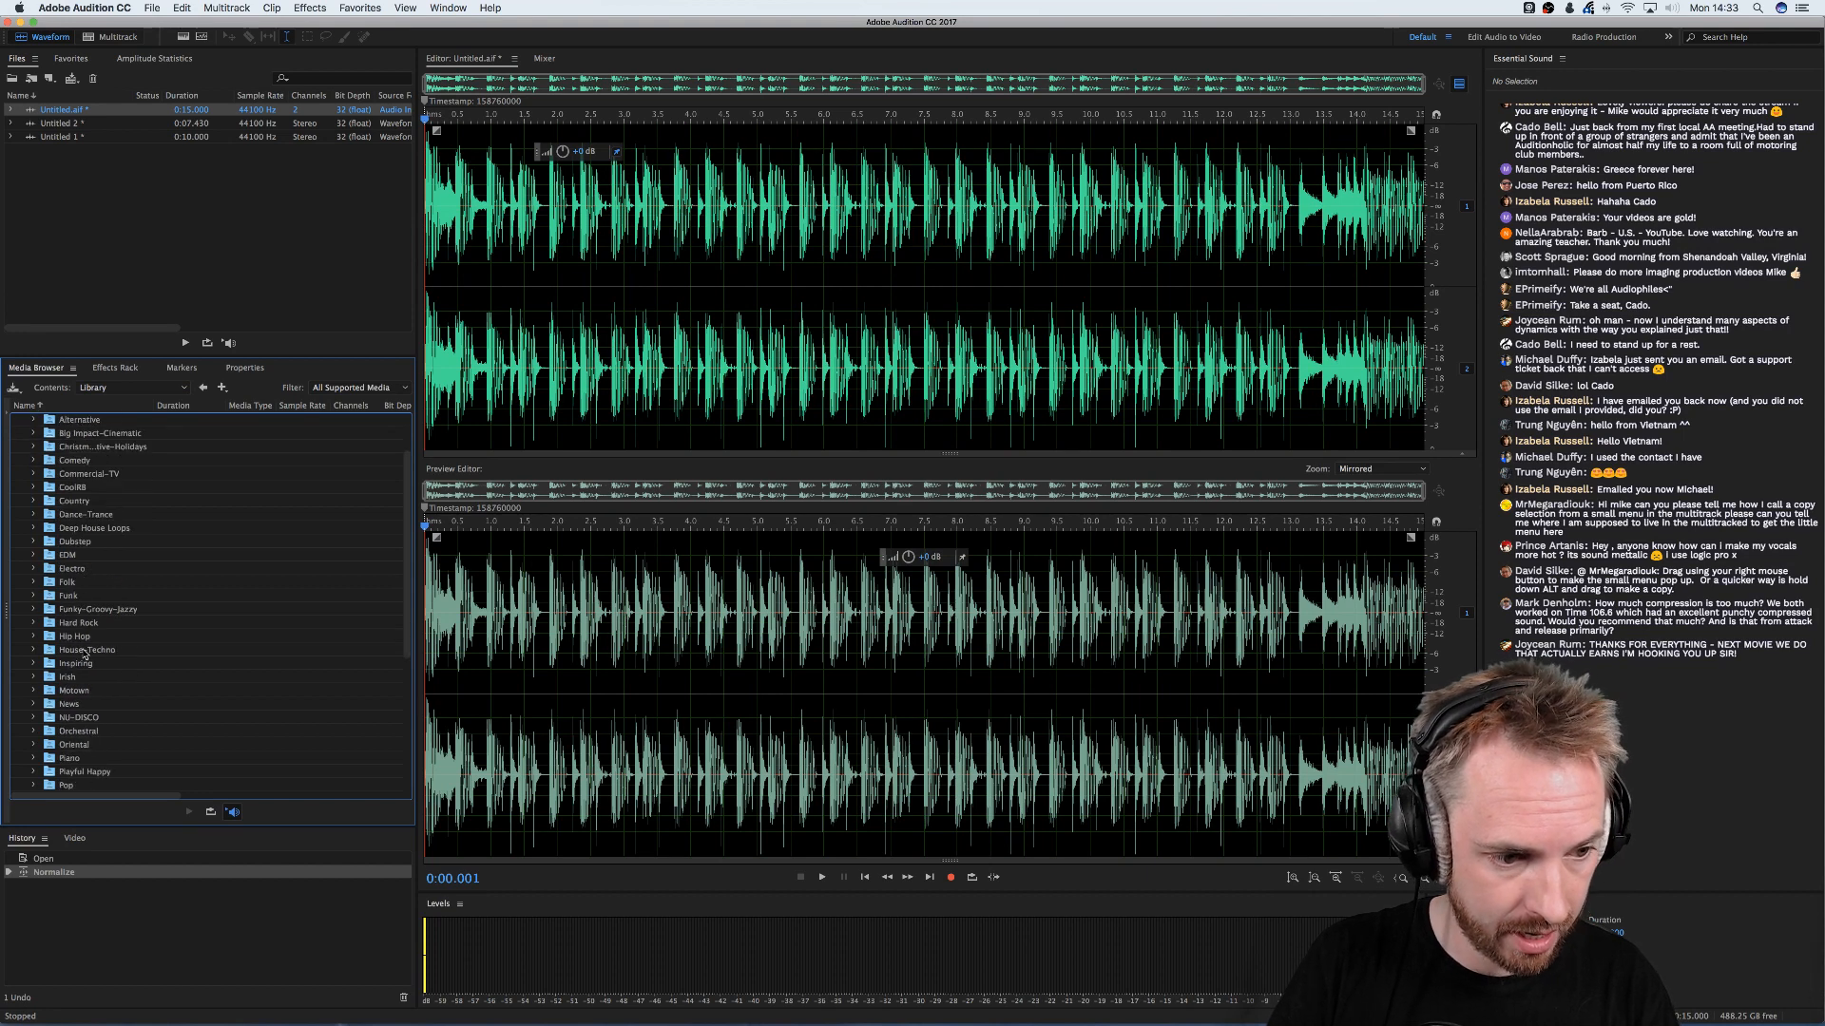
scroll(83, 590, down, 2)
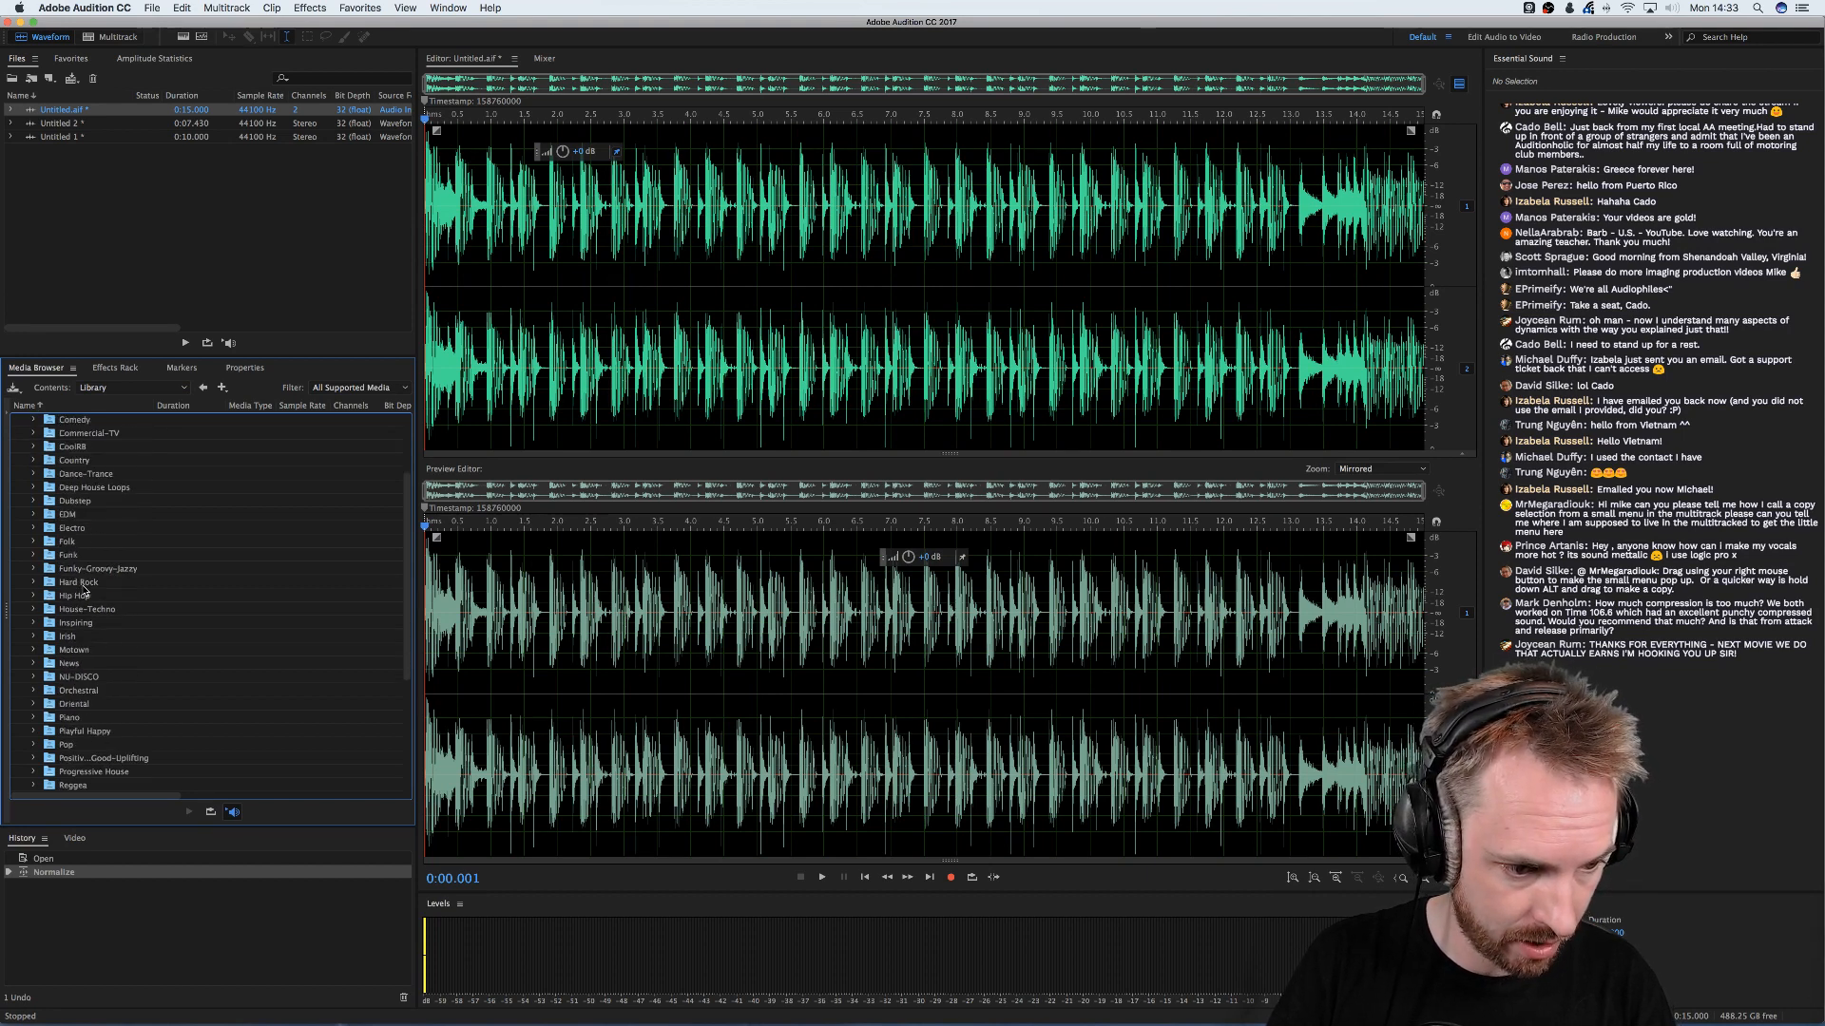
double_click(105, 771)
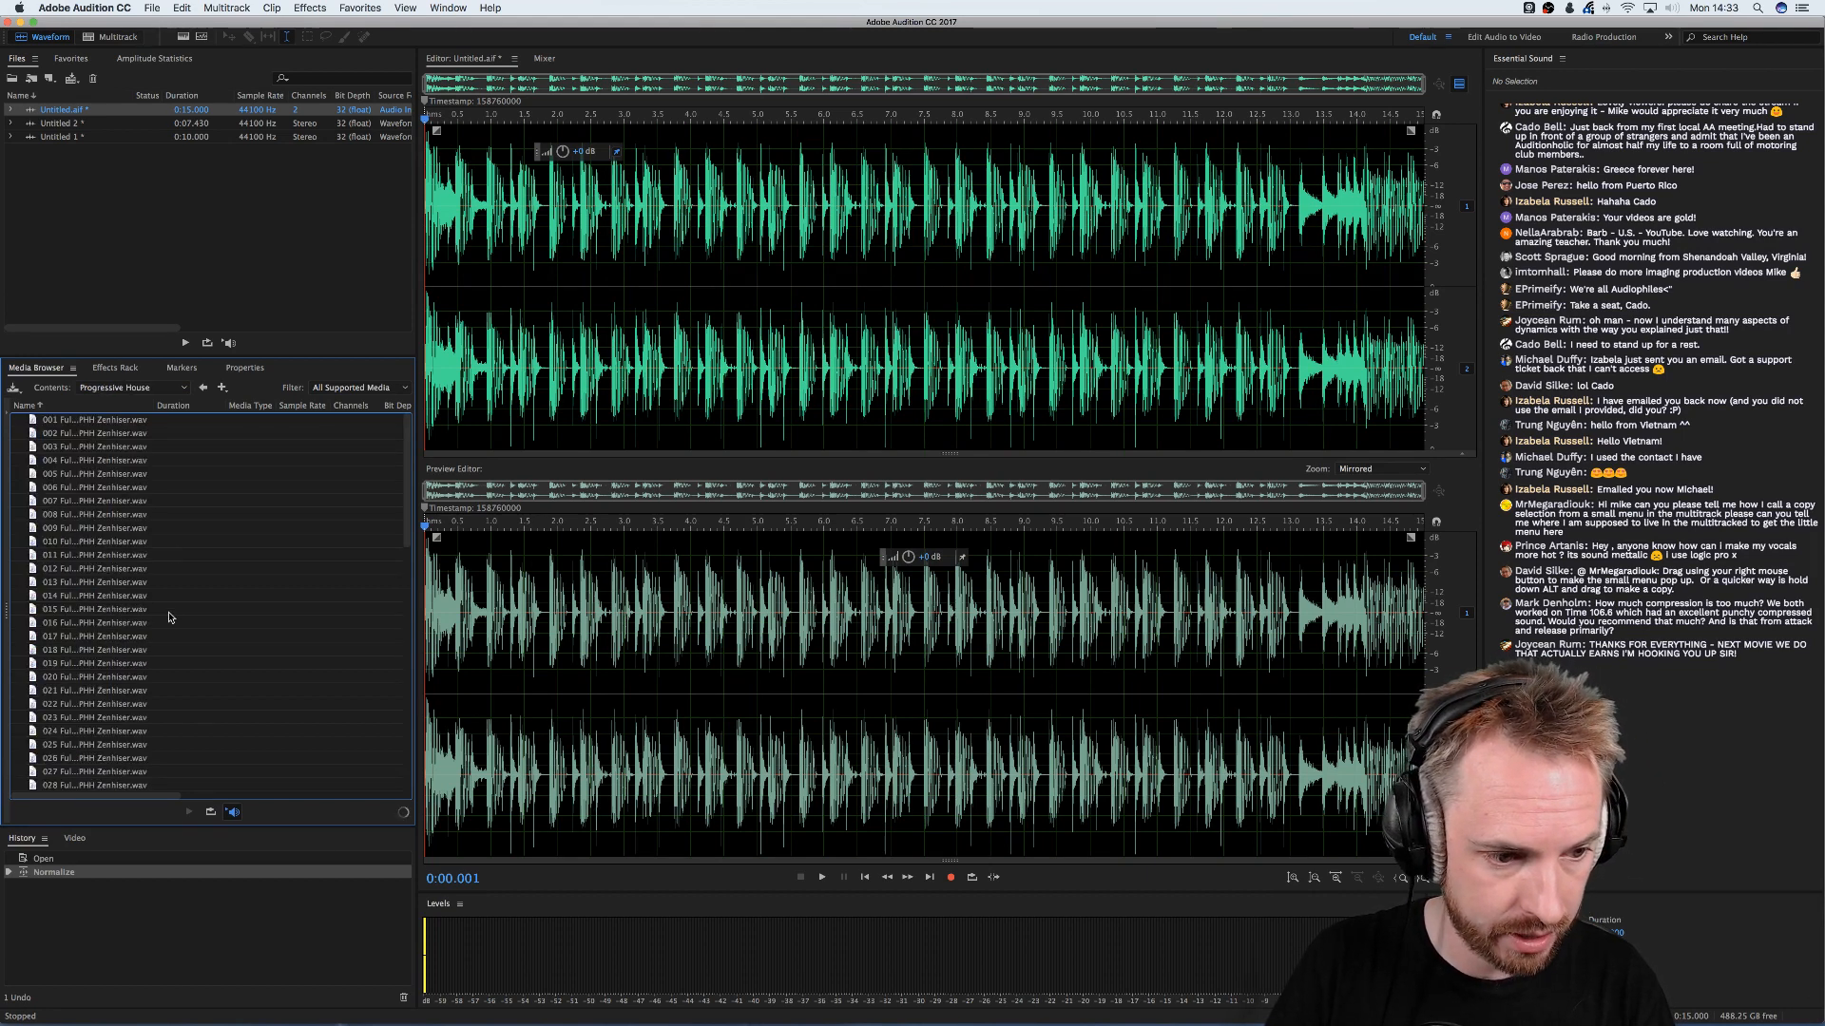
scroll(164, 619, down, 10)
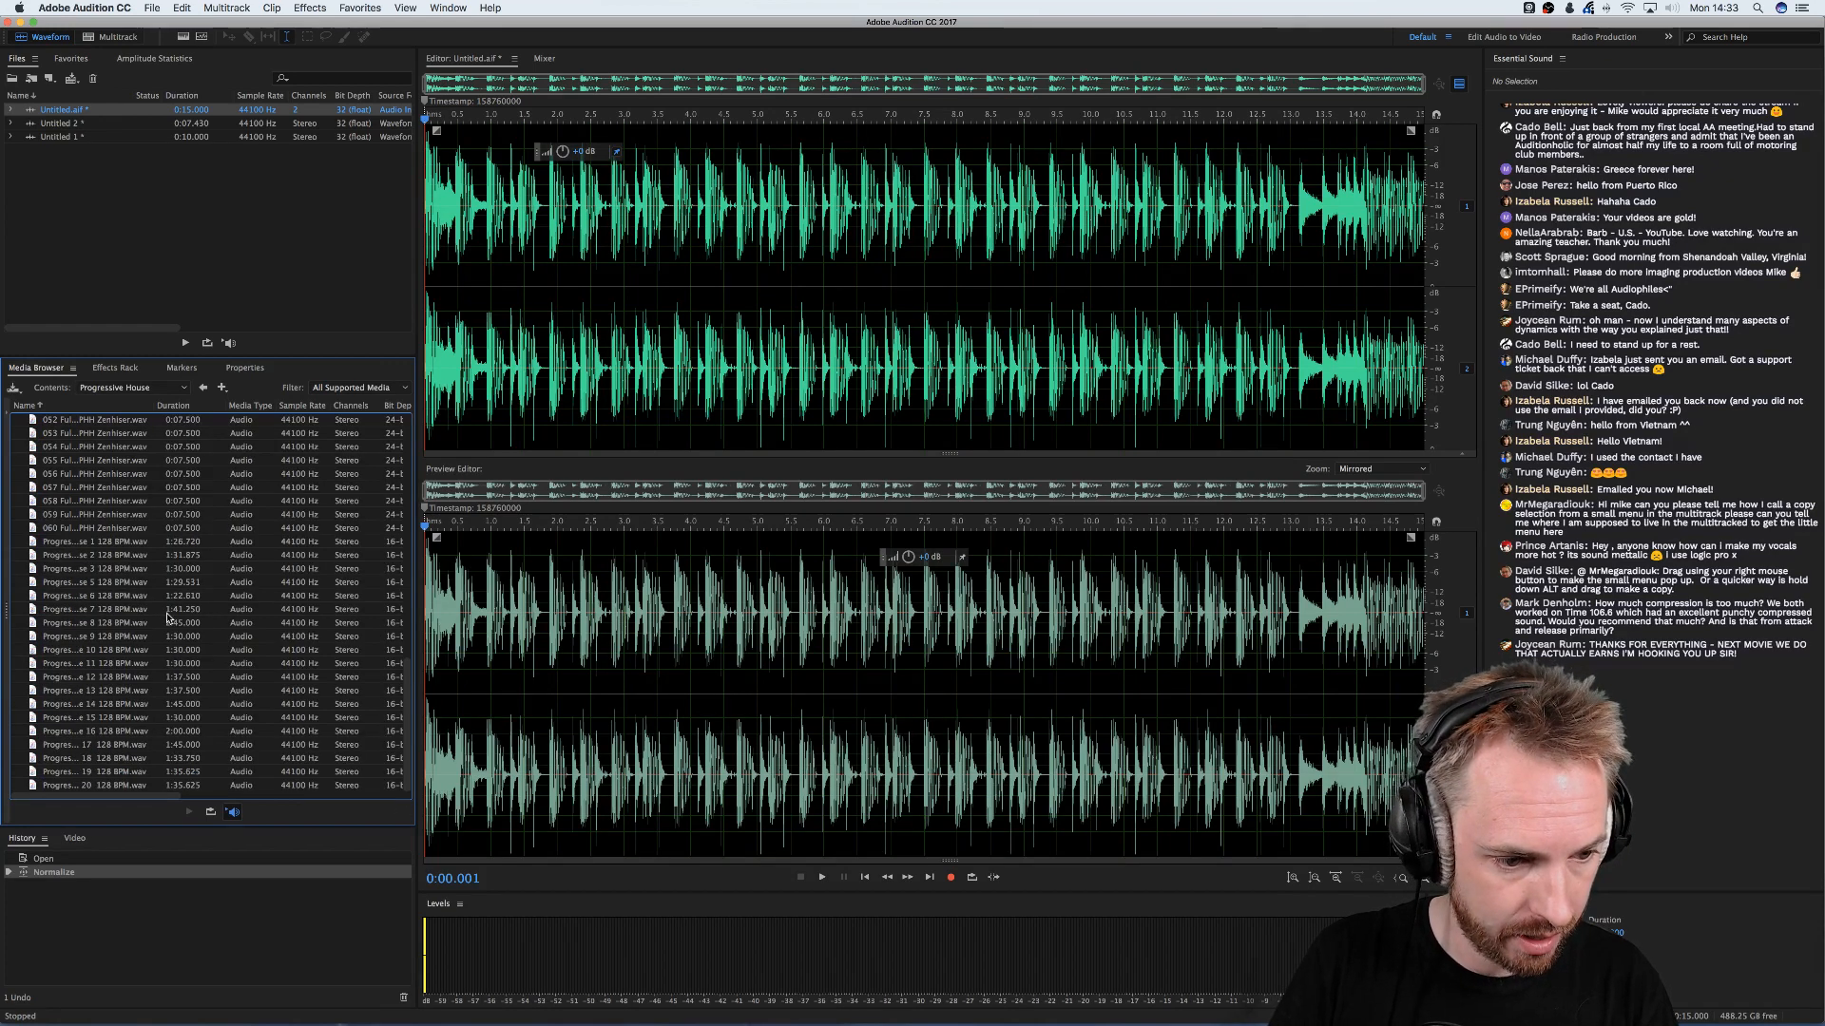
- Preview several of the 128 BPM Progressive House tracks, ending with number 19
click(76, 610)
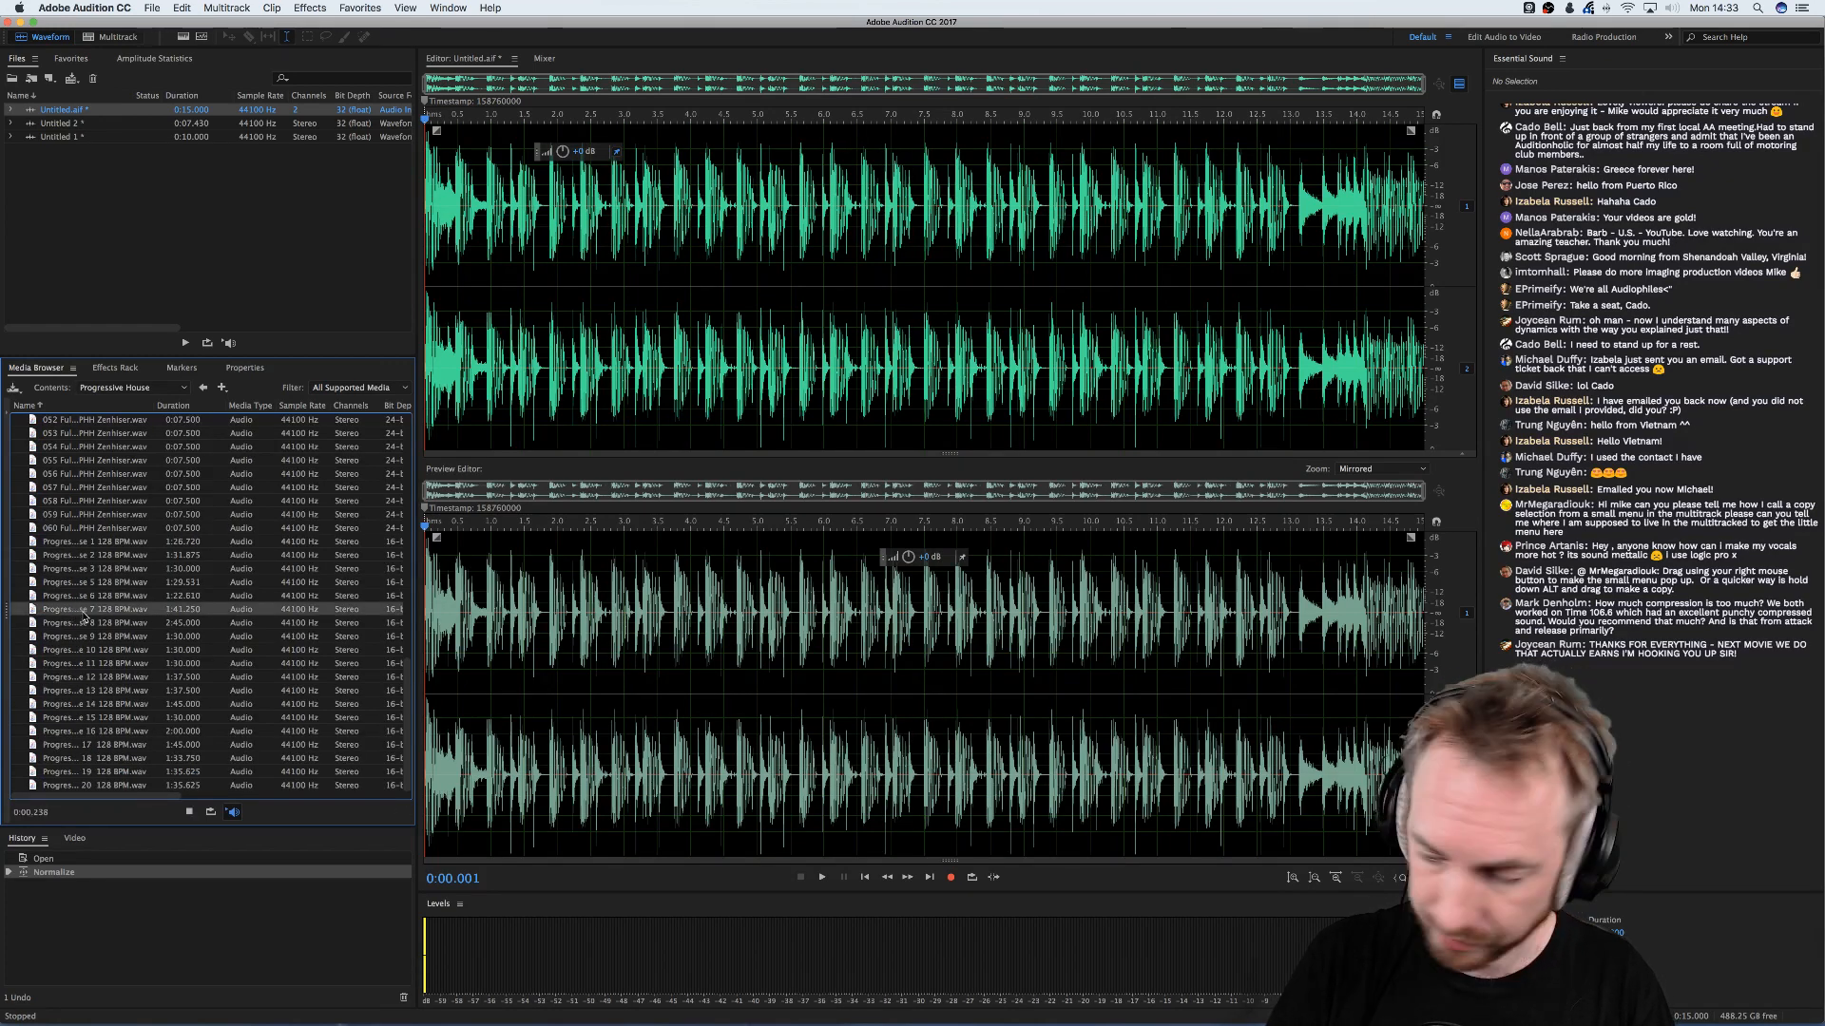
click(76, 639)
click(87, 664)
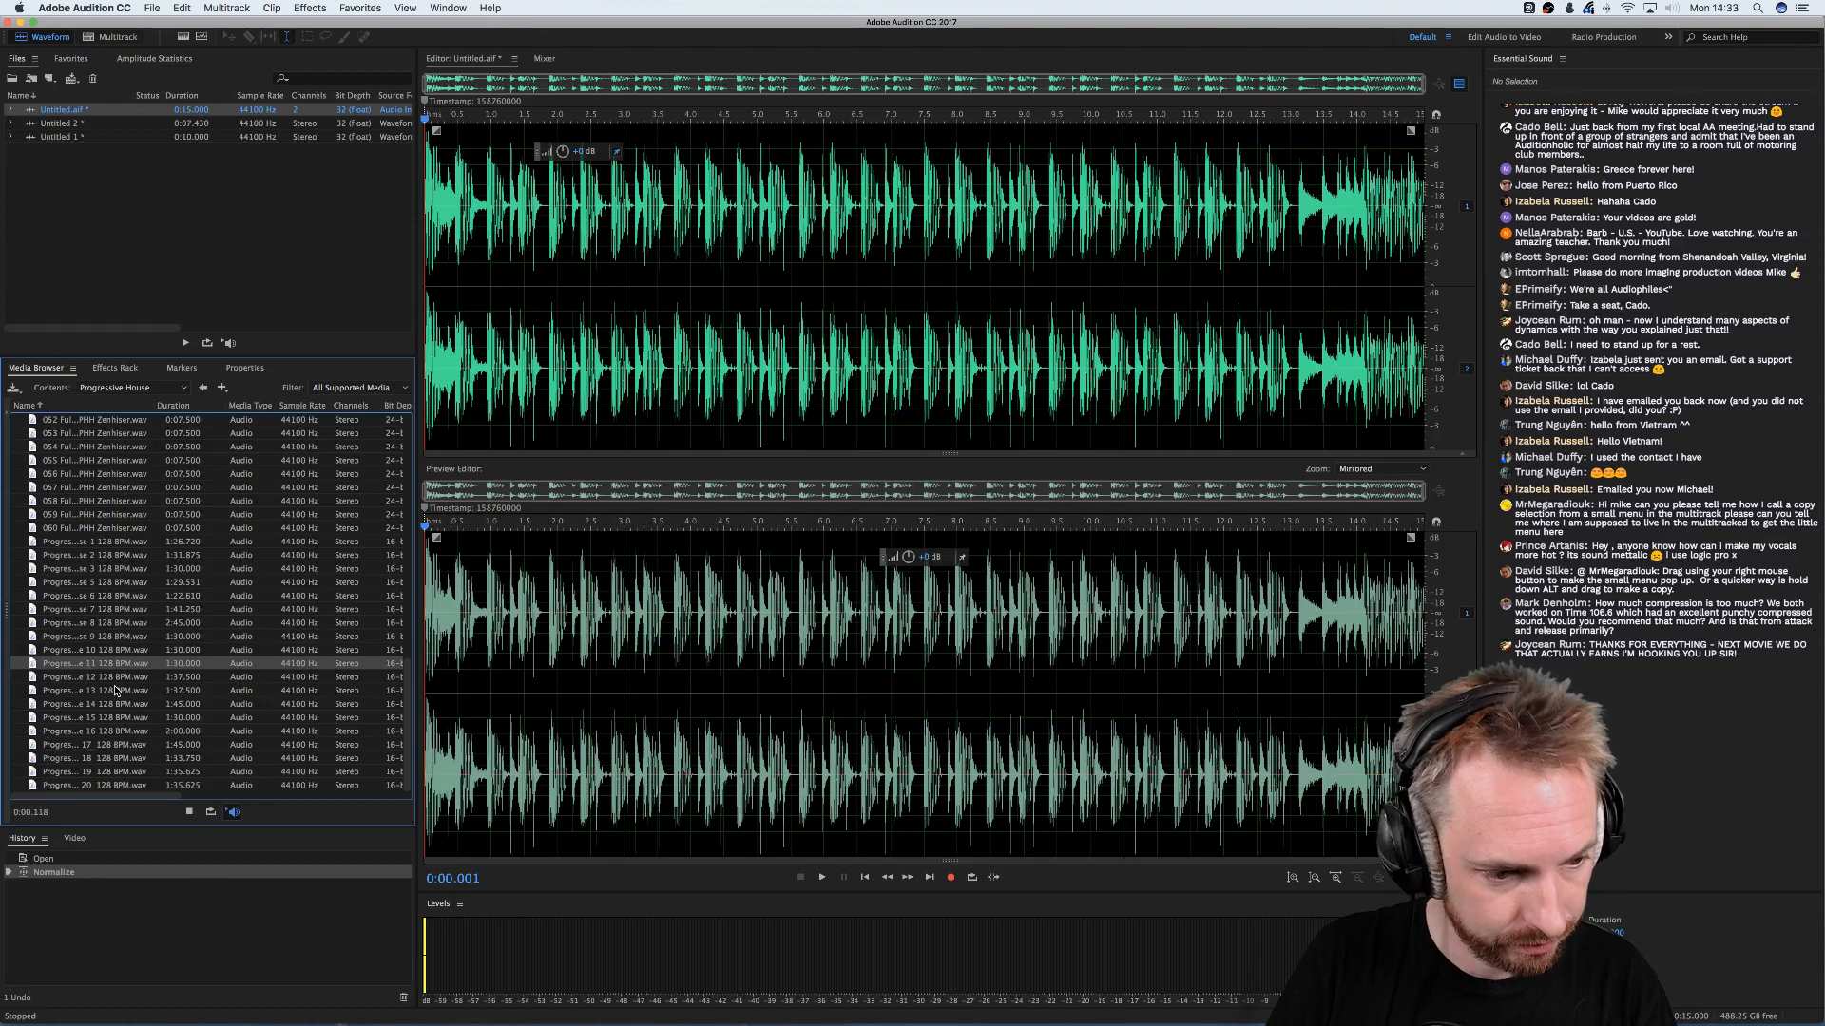
click(105, 707)
click(120, 758)
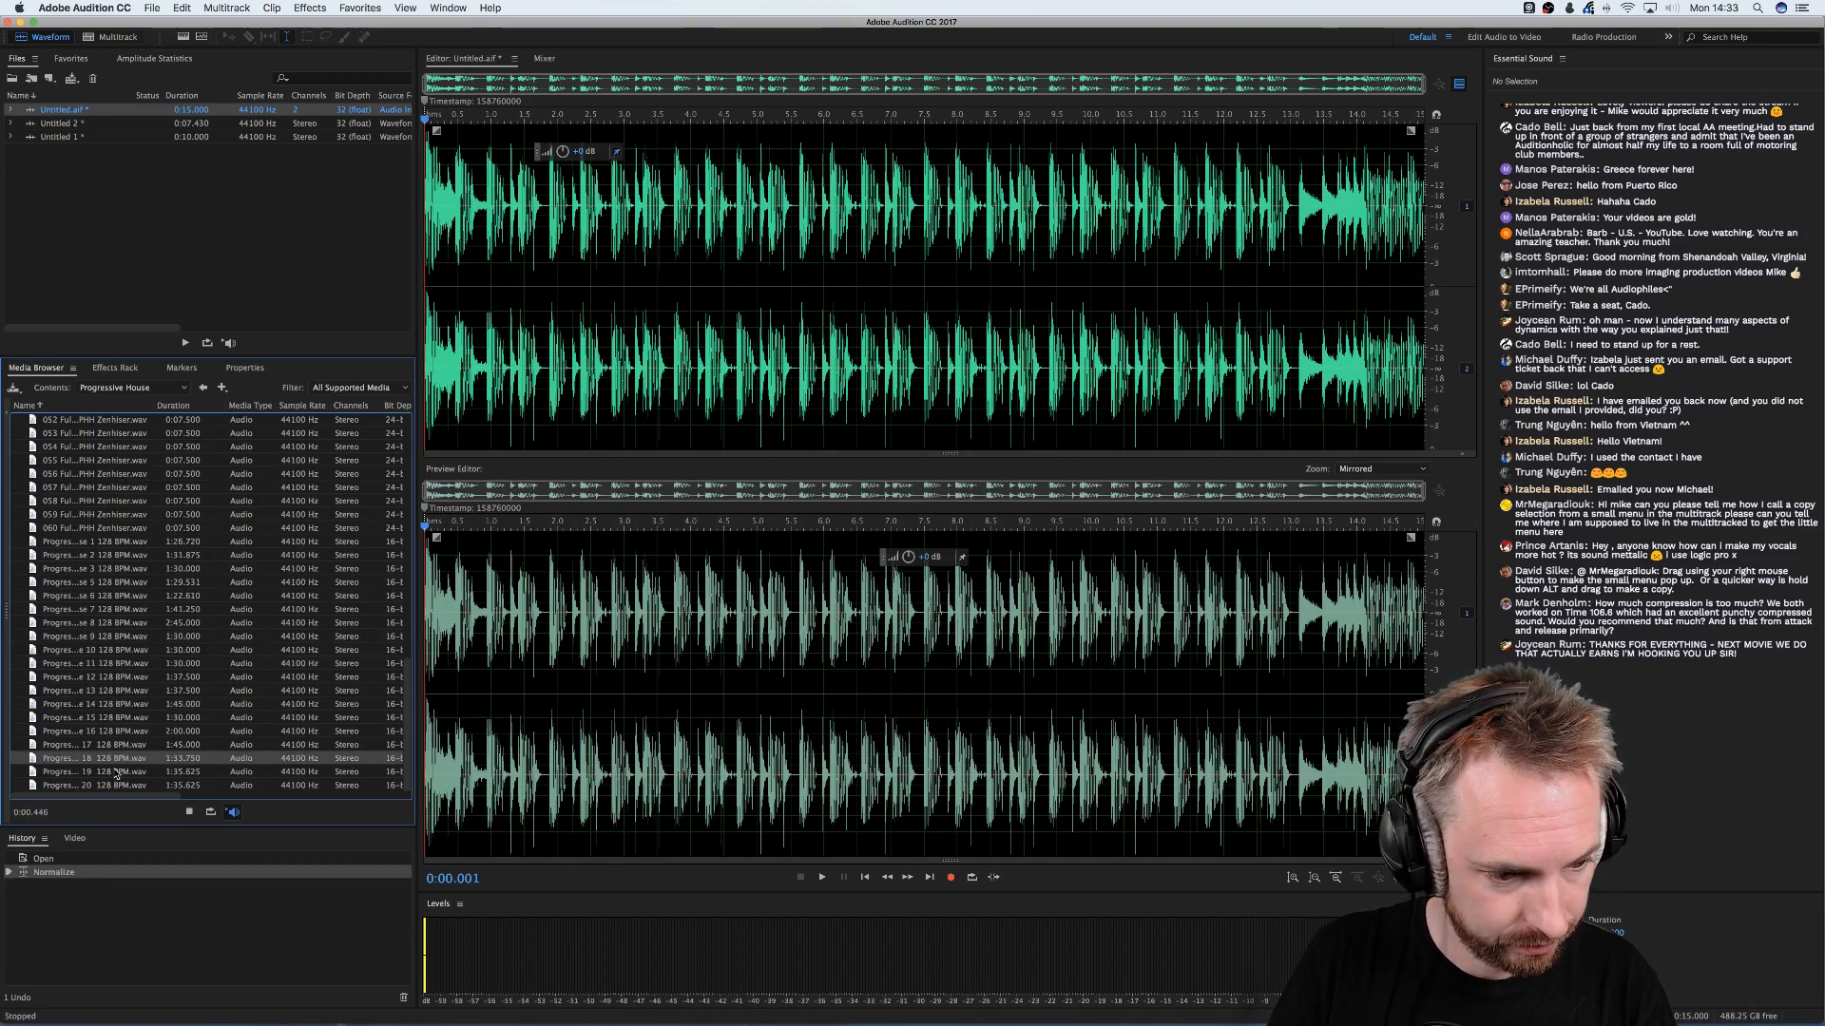
click(116, 774)
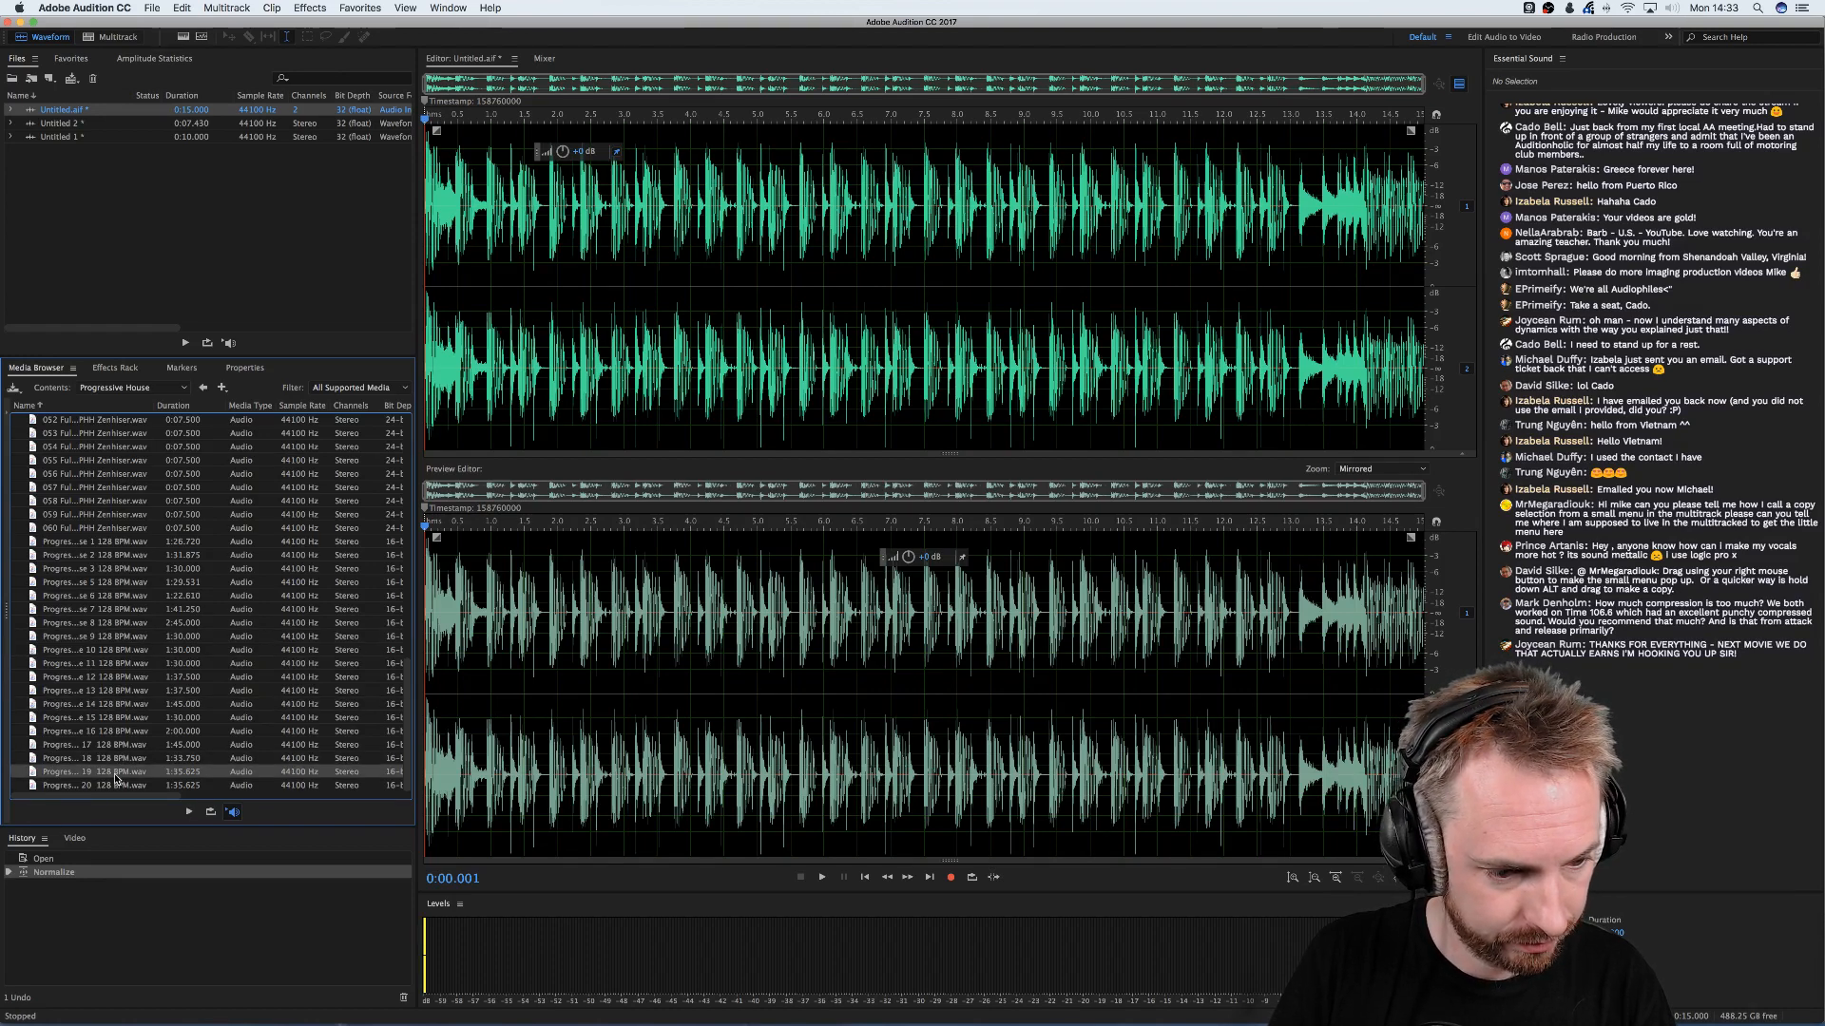
- Preview the two polka tracks in the Folk folder of Music Beds and open both in the editor
click(202, 387)
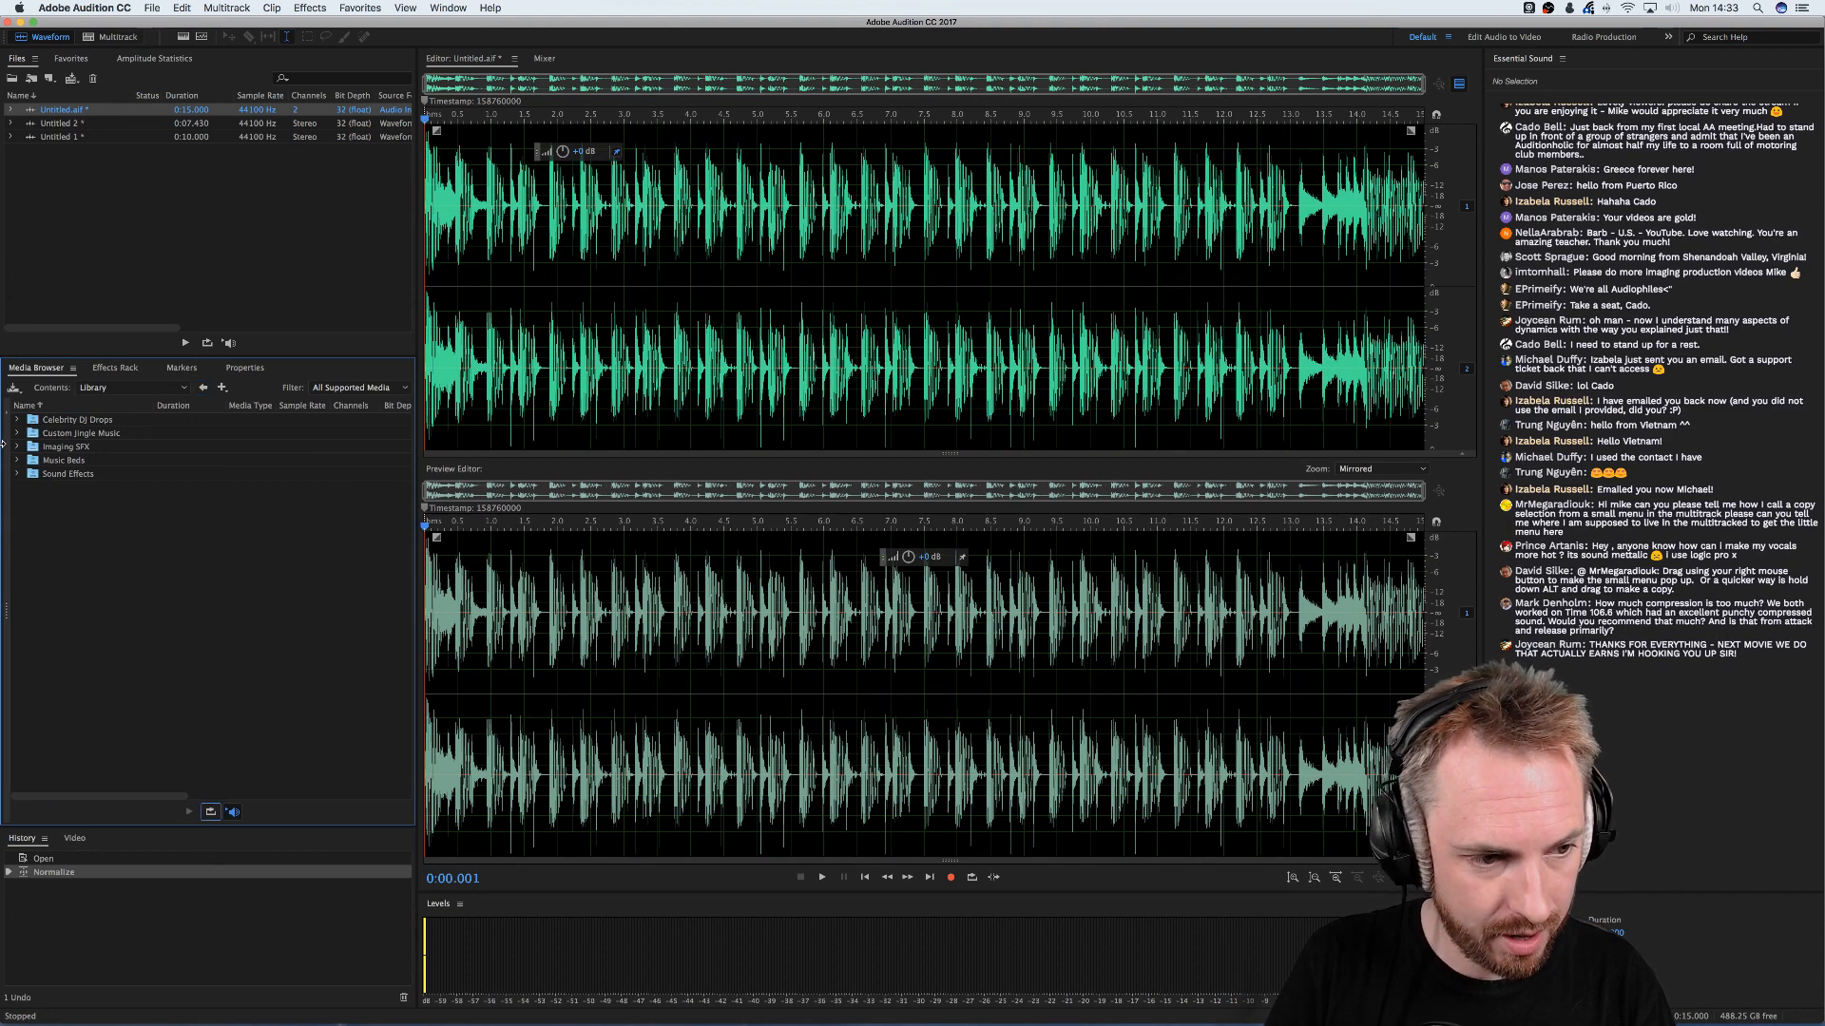
double_click(76, 461)
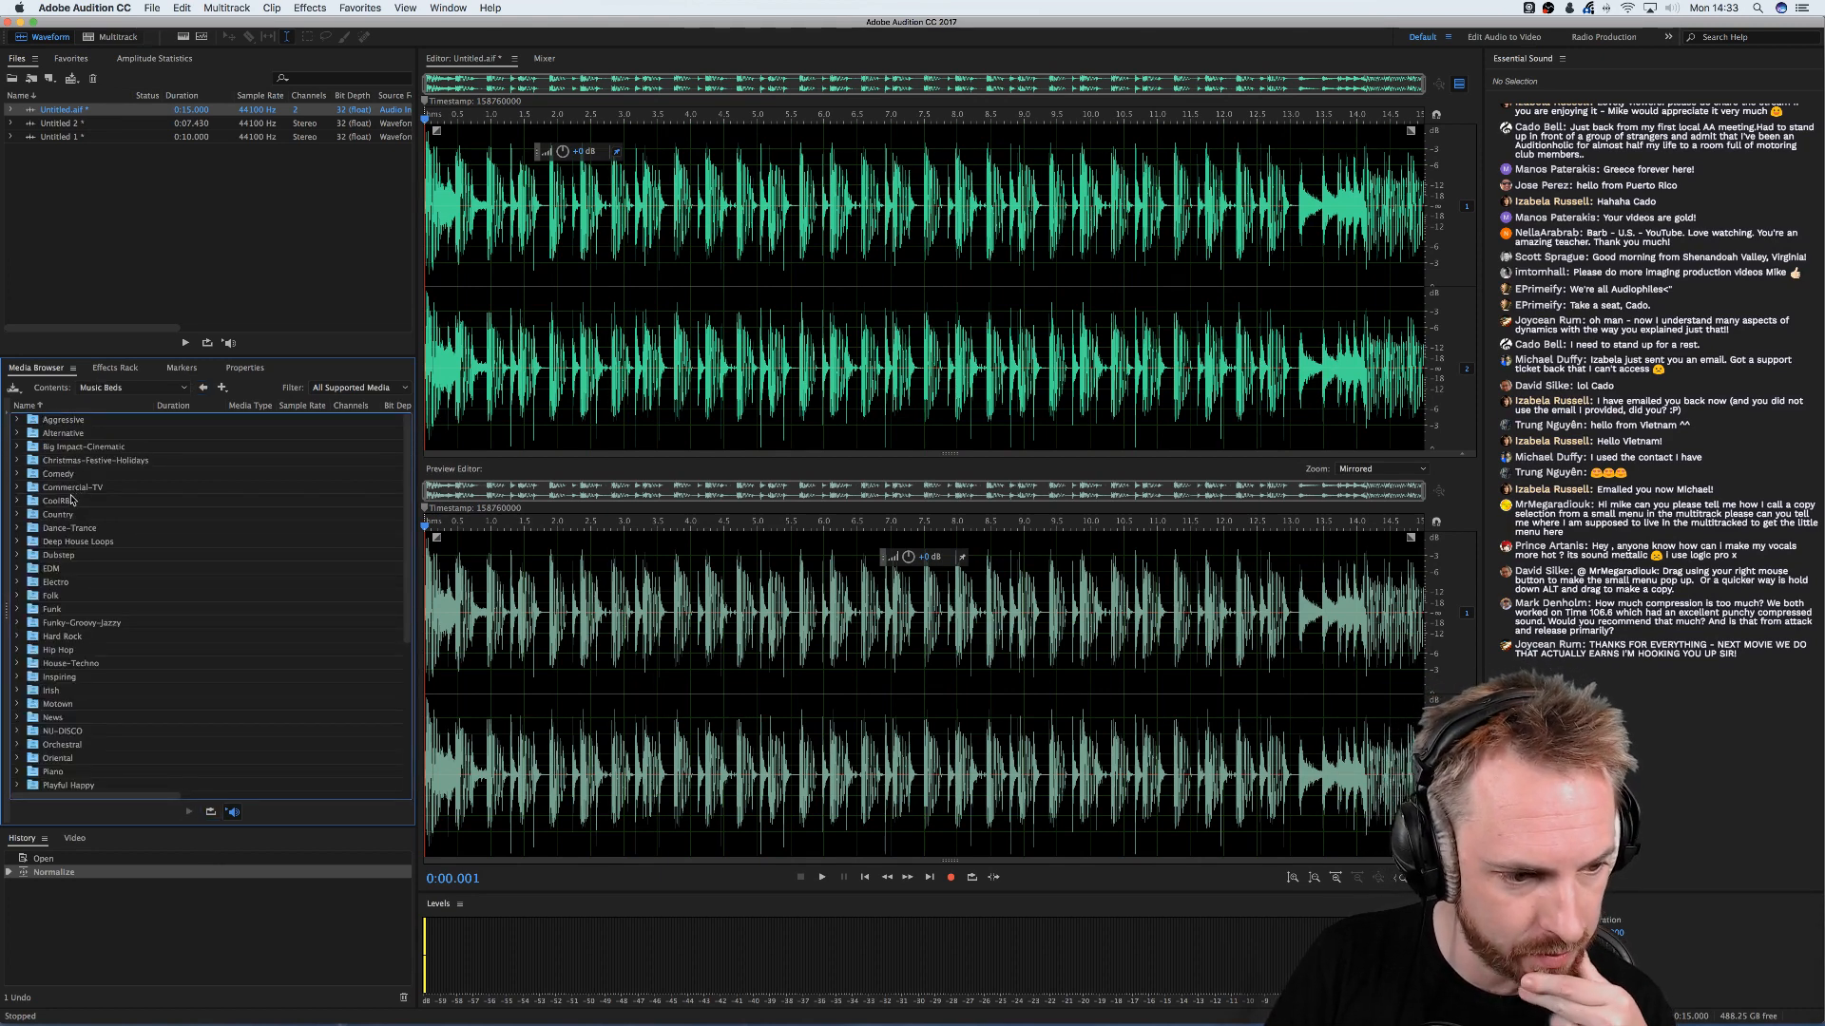
double_click(52, 596)
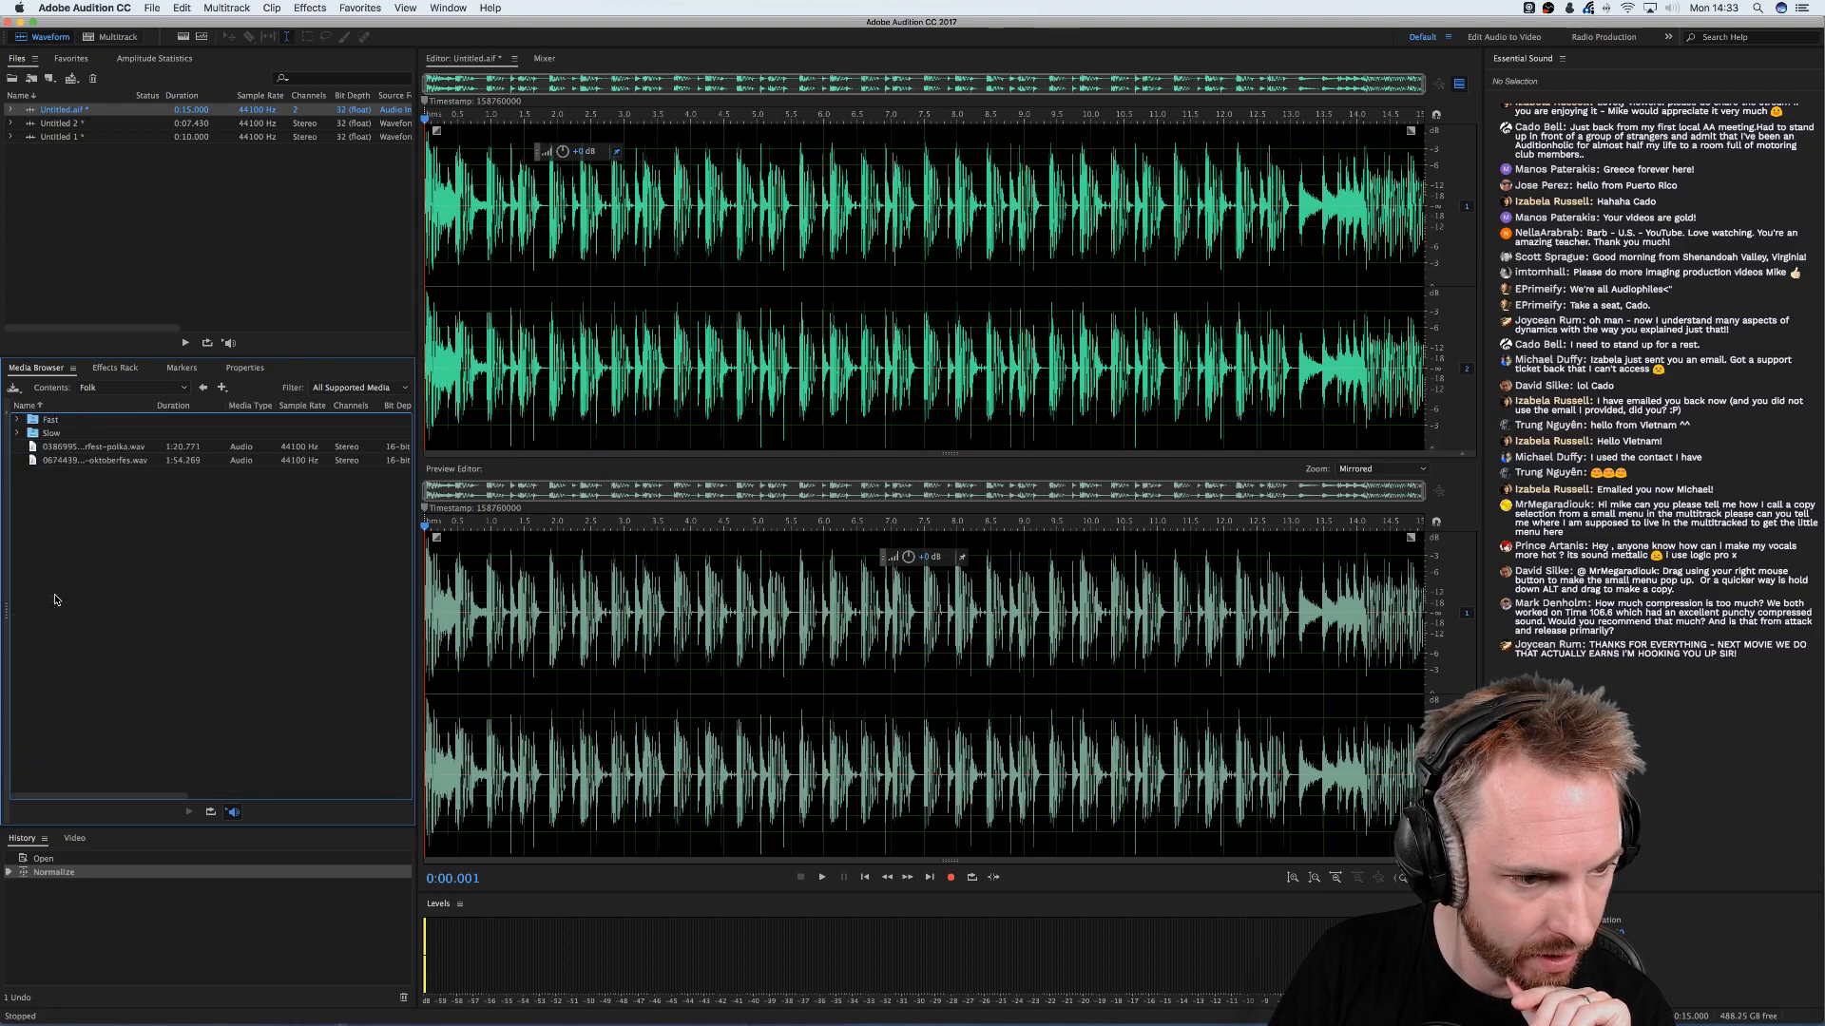
click(75, 450)
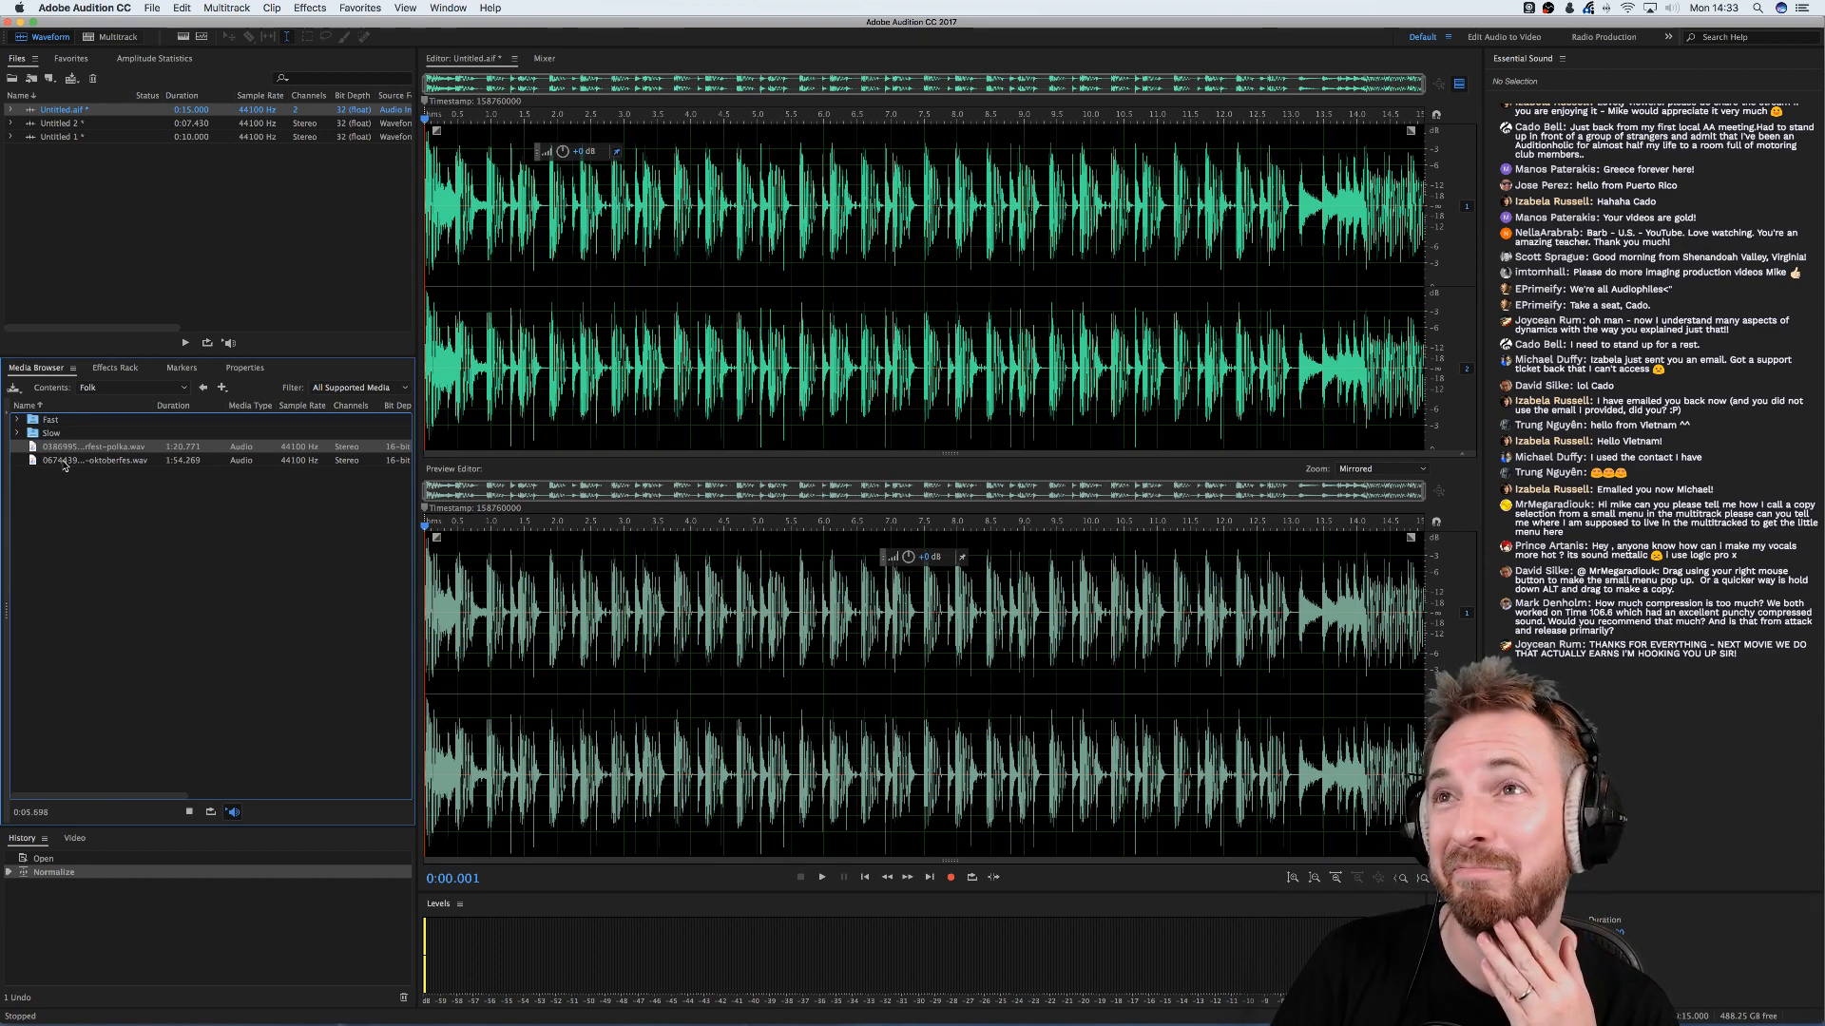
click(65, 463)
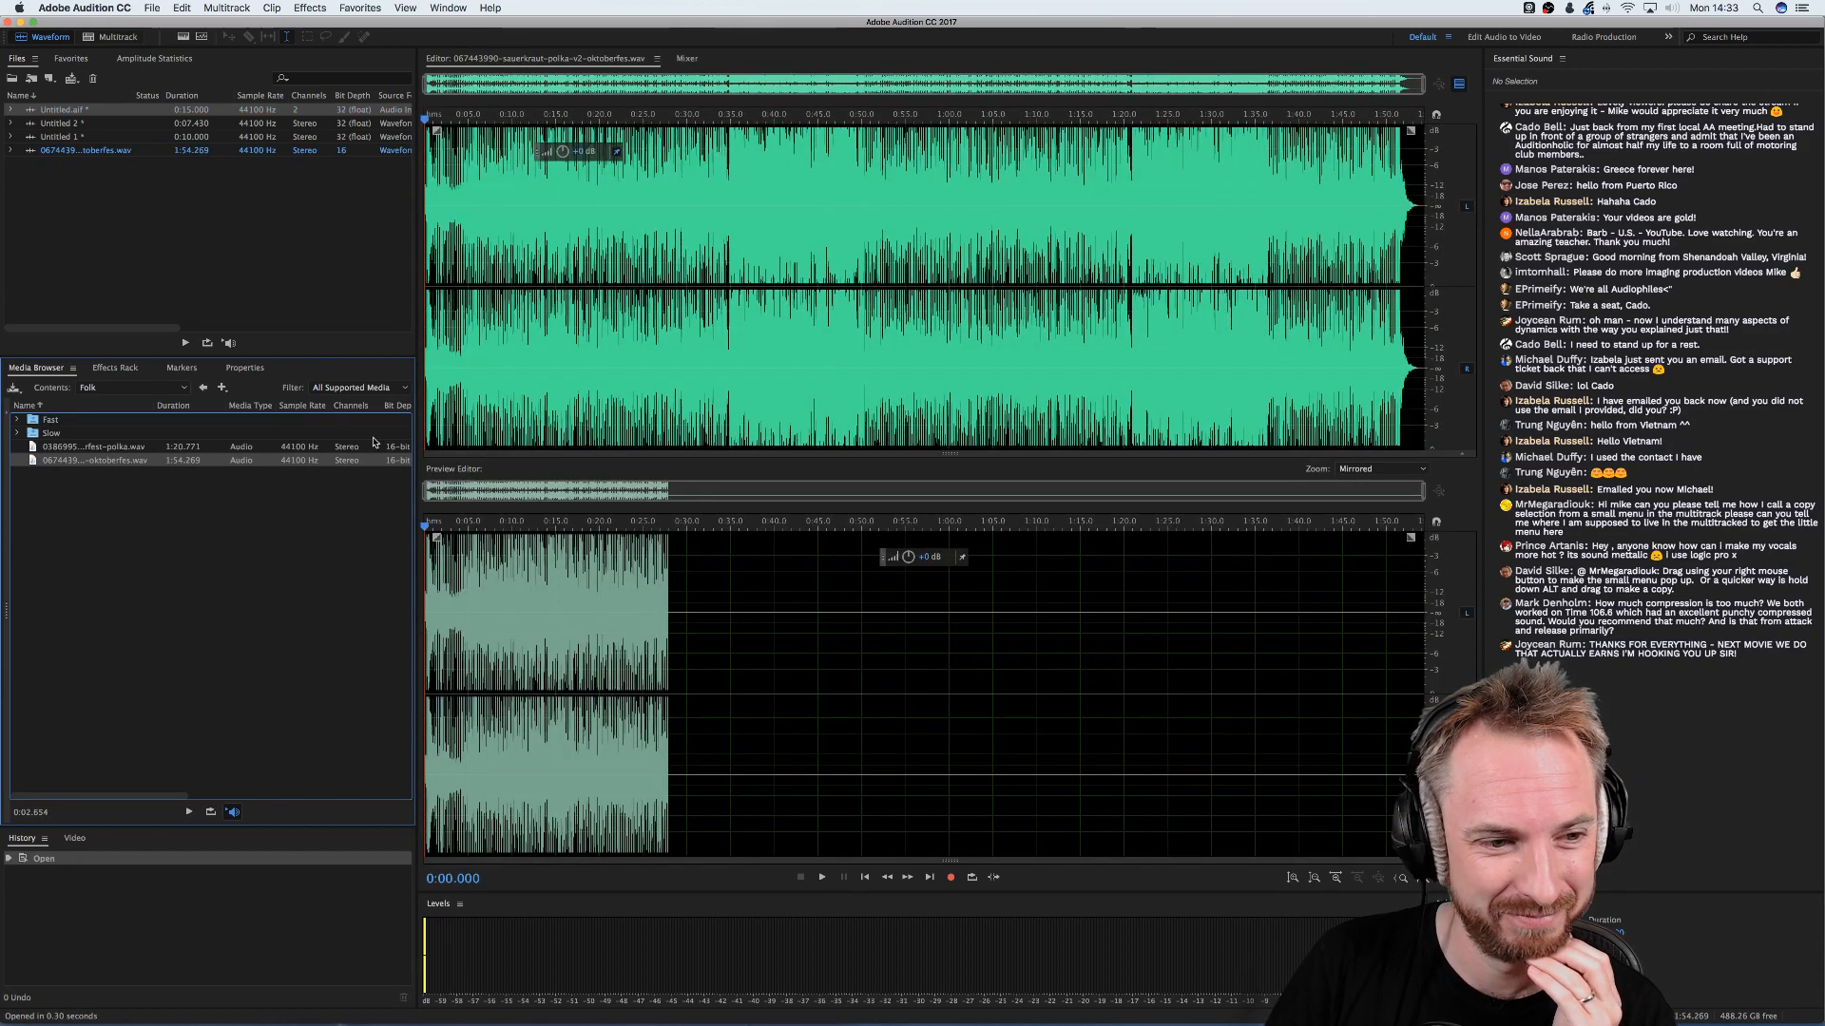
double_click(138, 447)
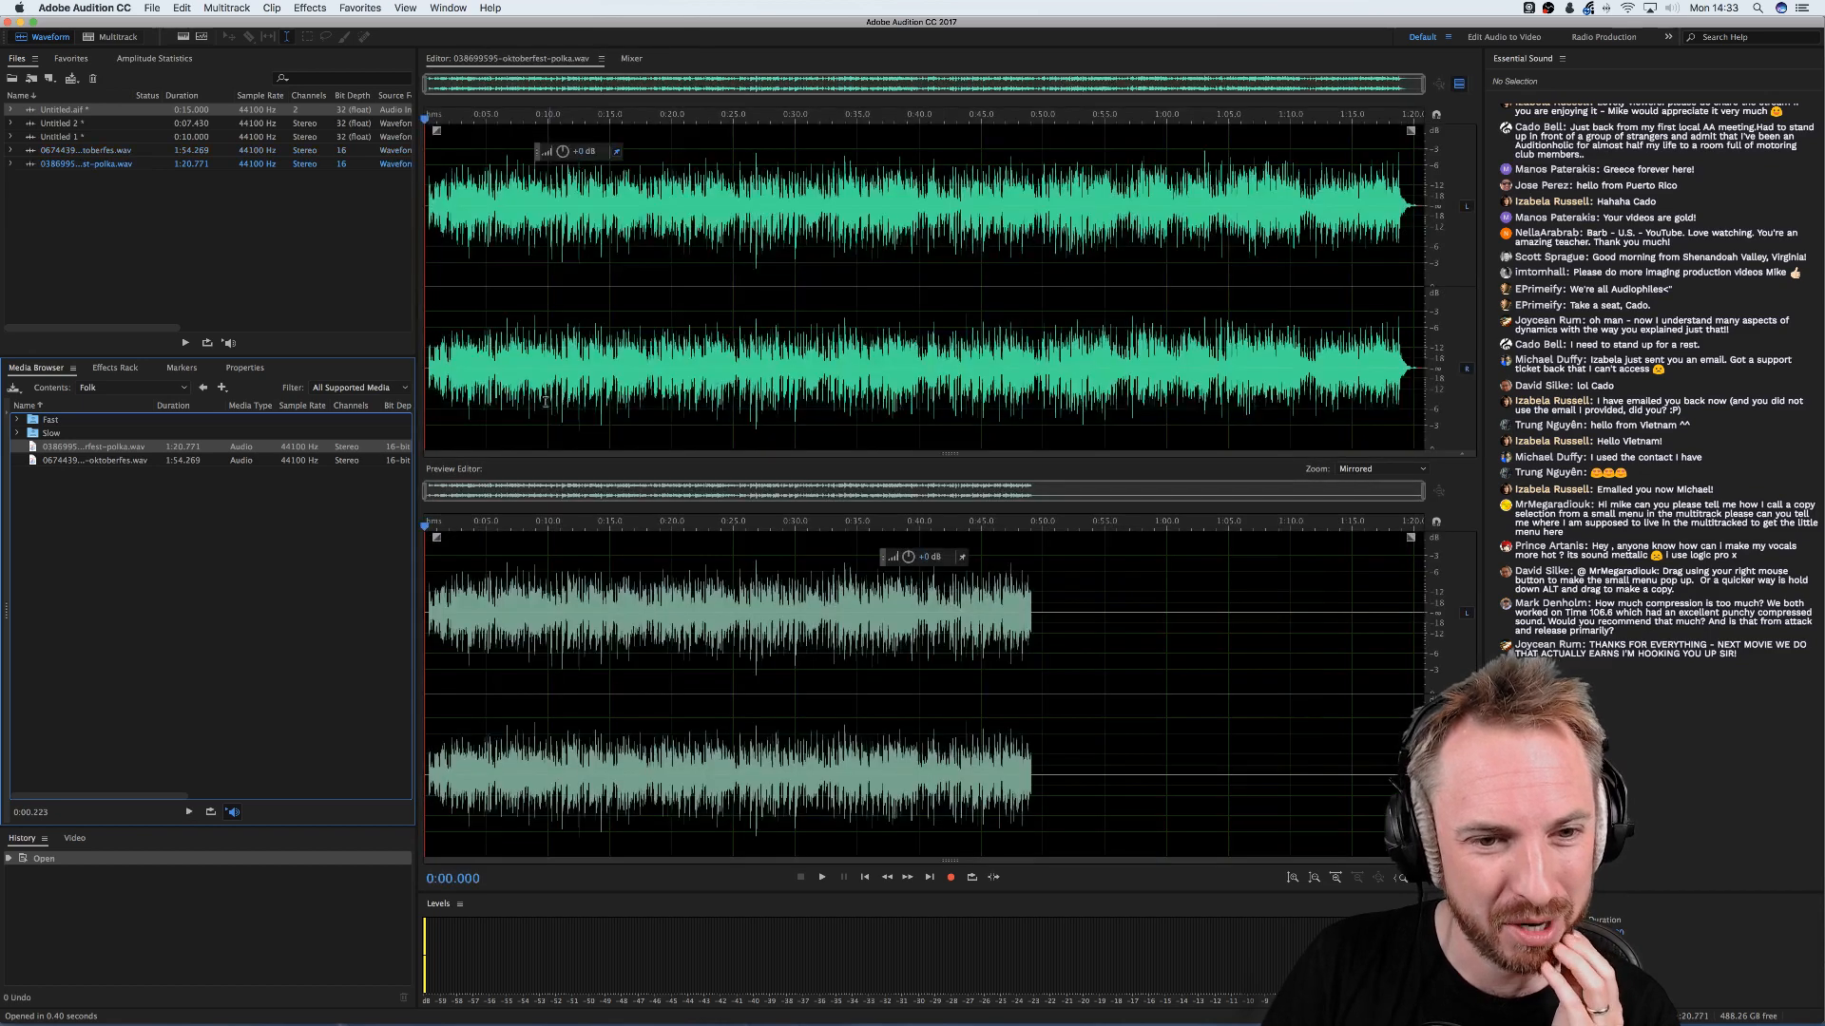
- Open the all-the-right-ingredients track from the Inspiring folder of Music Beds and select its whole waveform
click(136, 388)
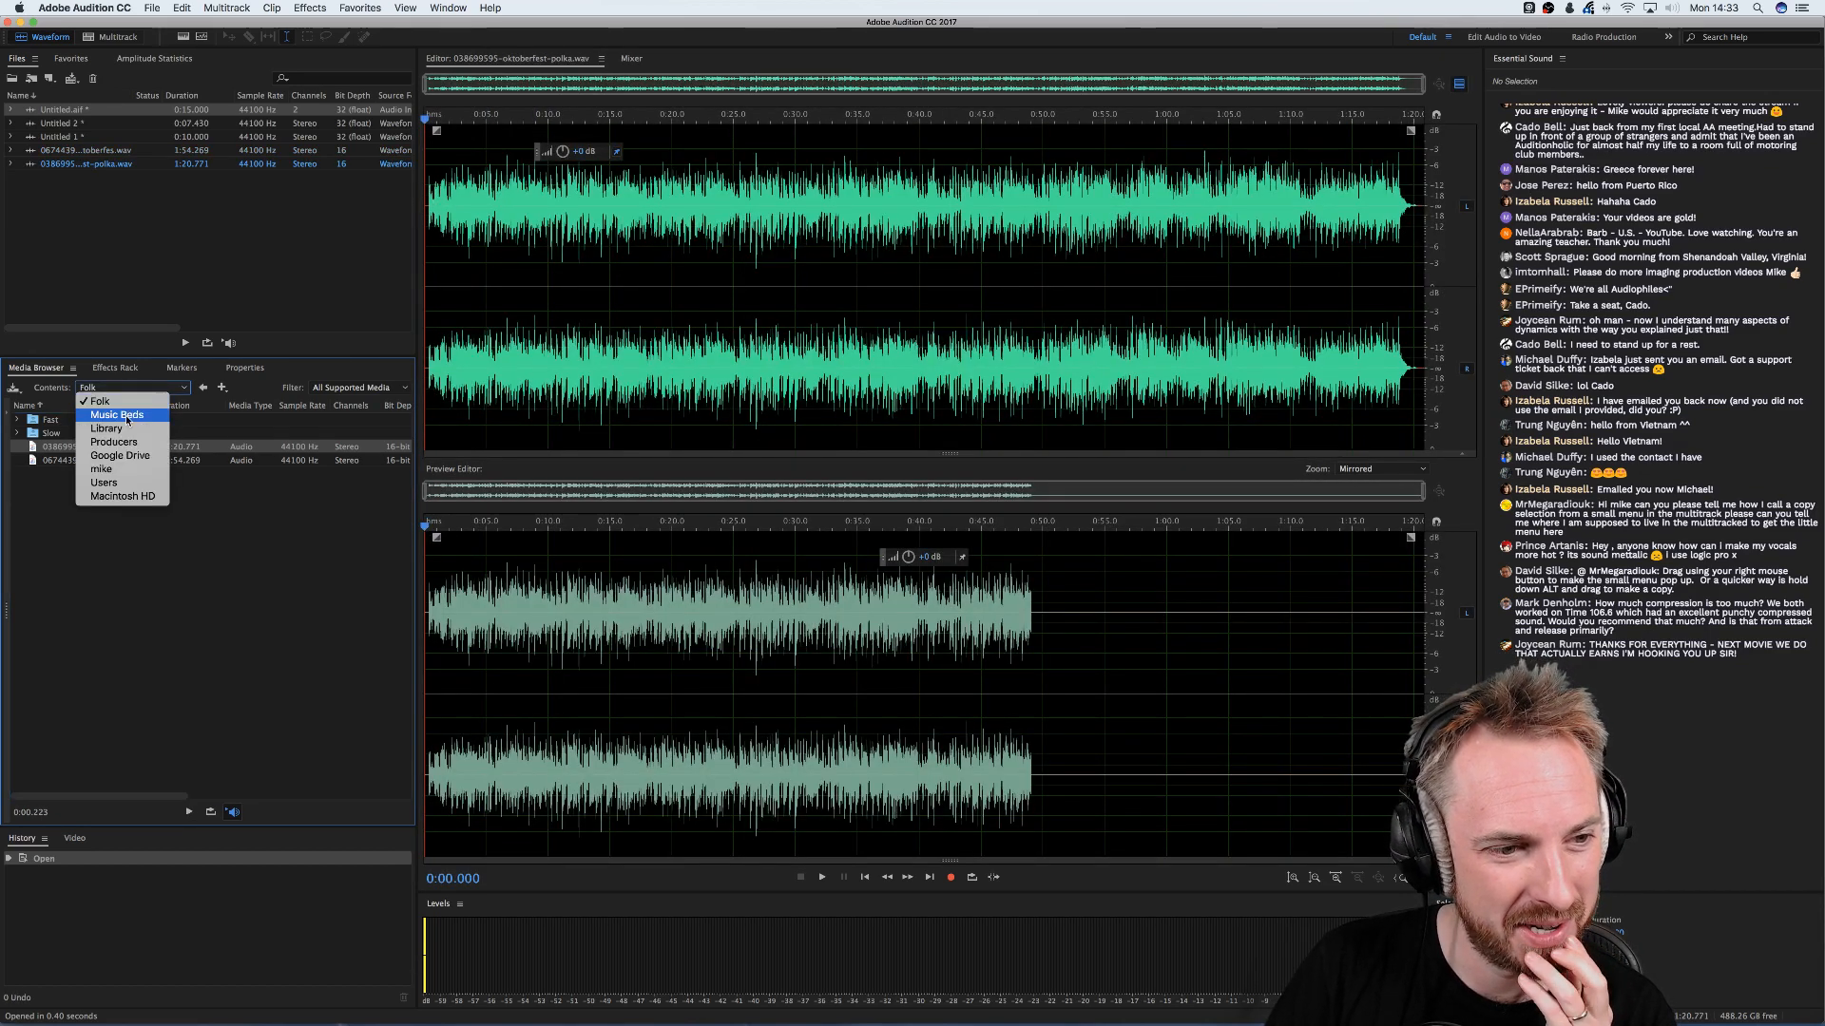
click(125, 416)
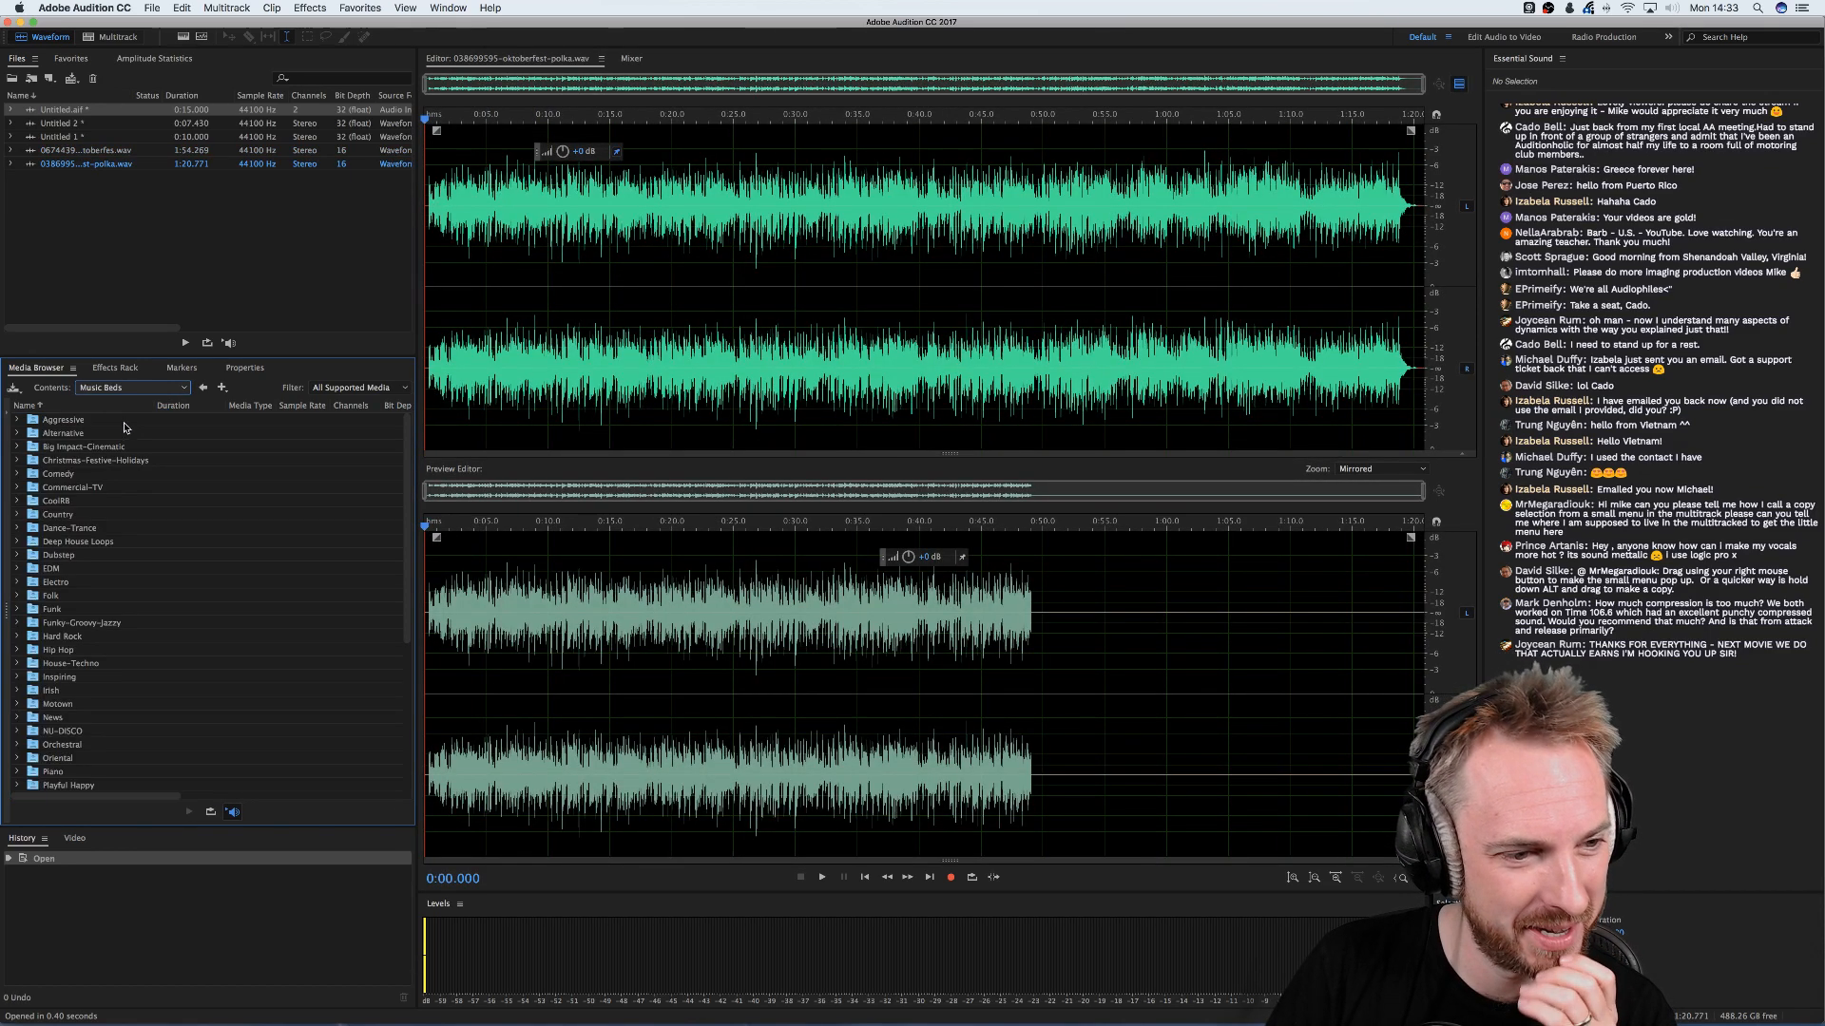
click(75, 614)
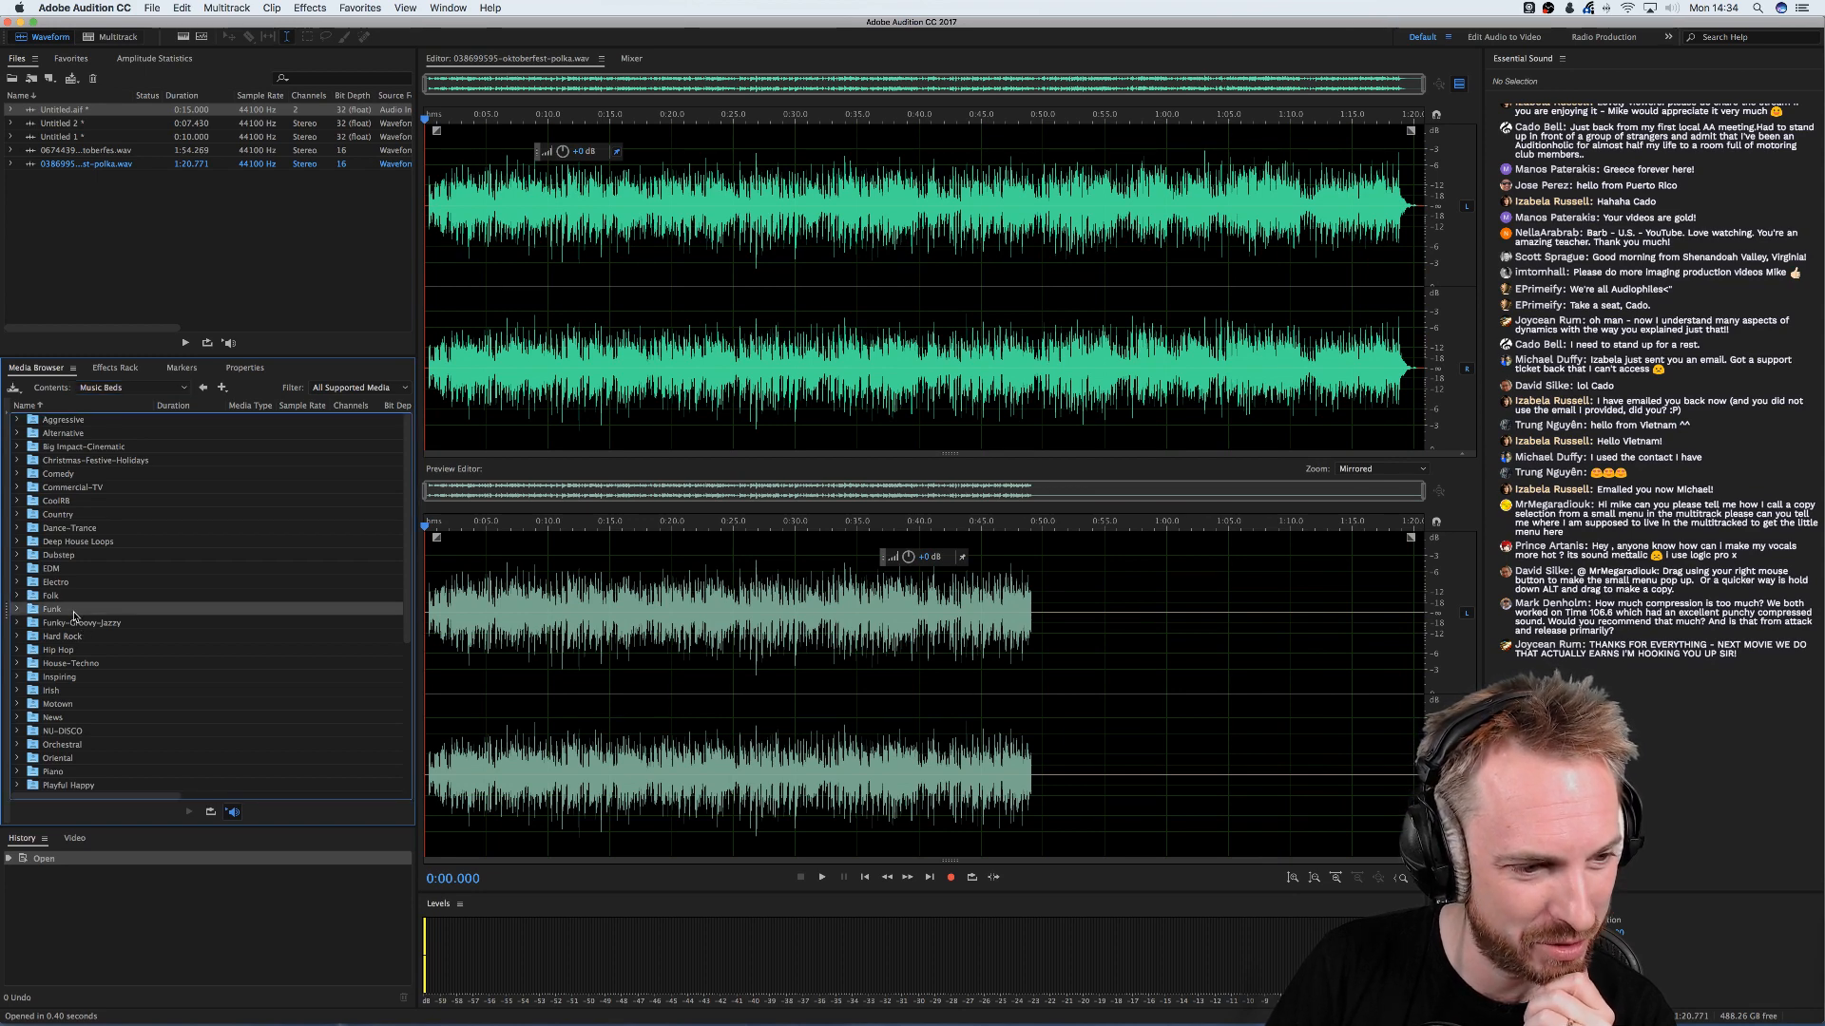
double_click(78, 678)
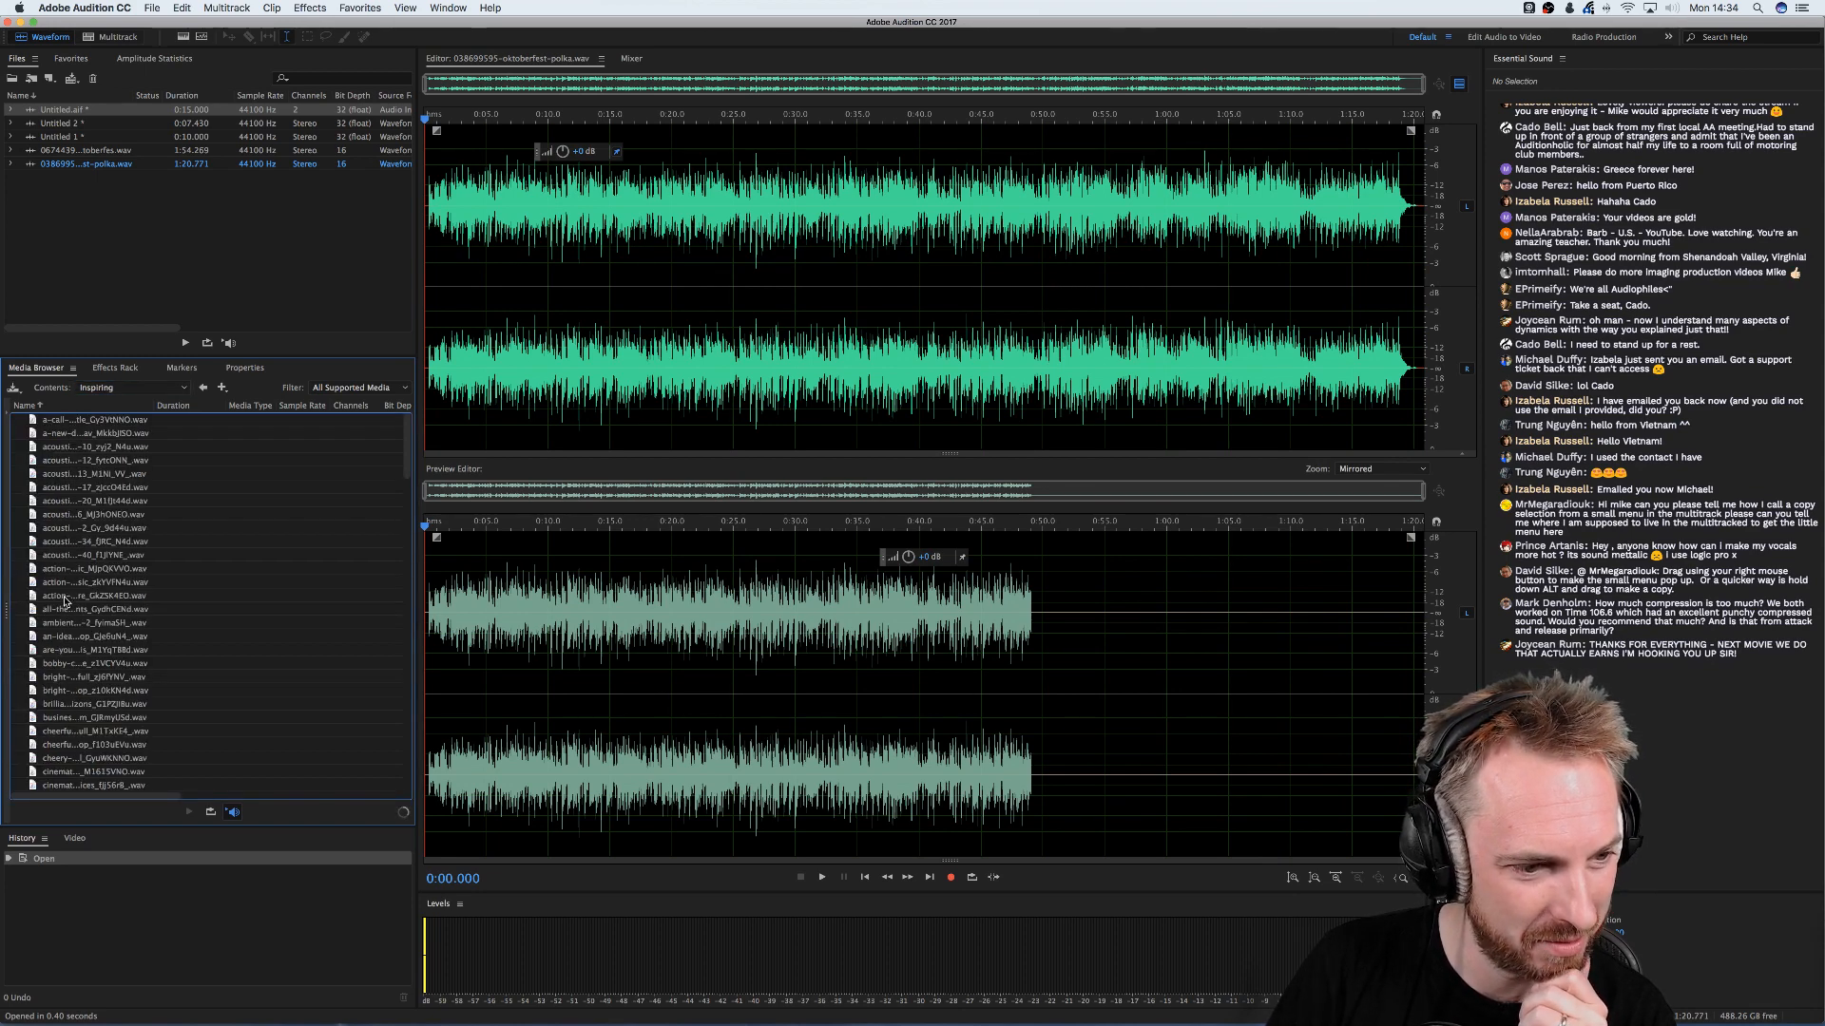
click(66, 614)
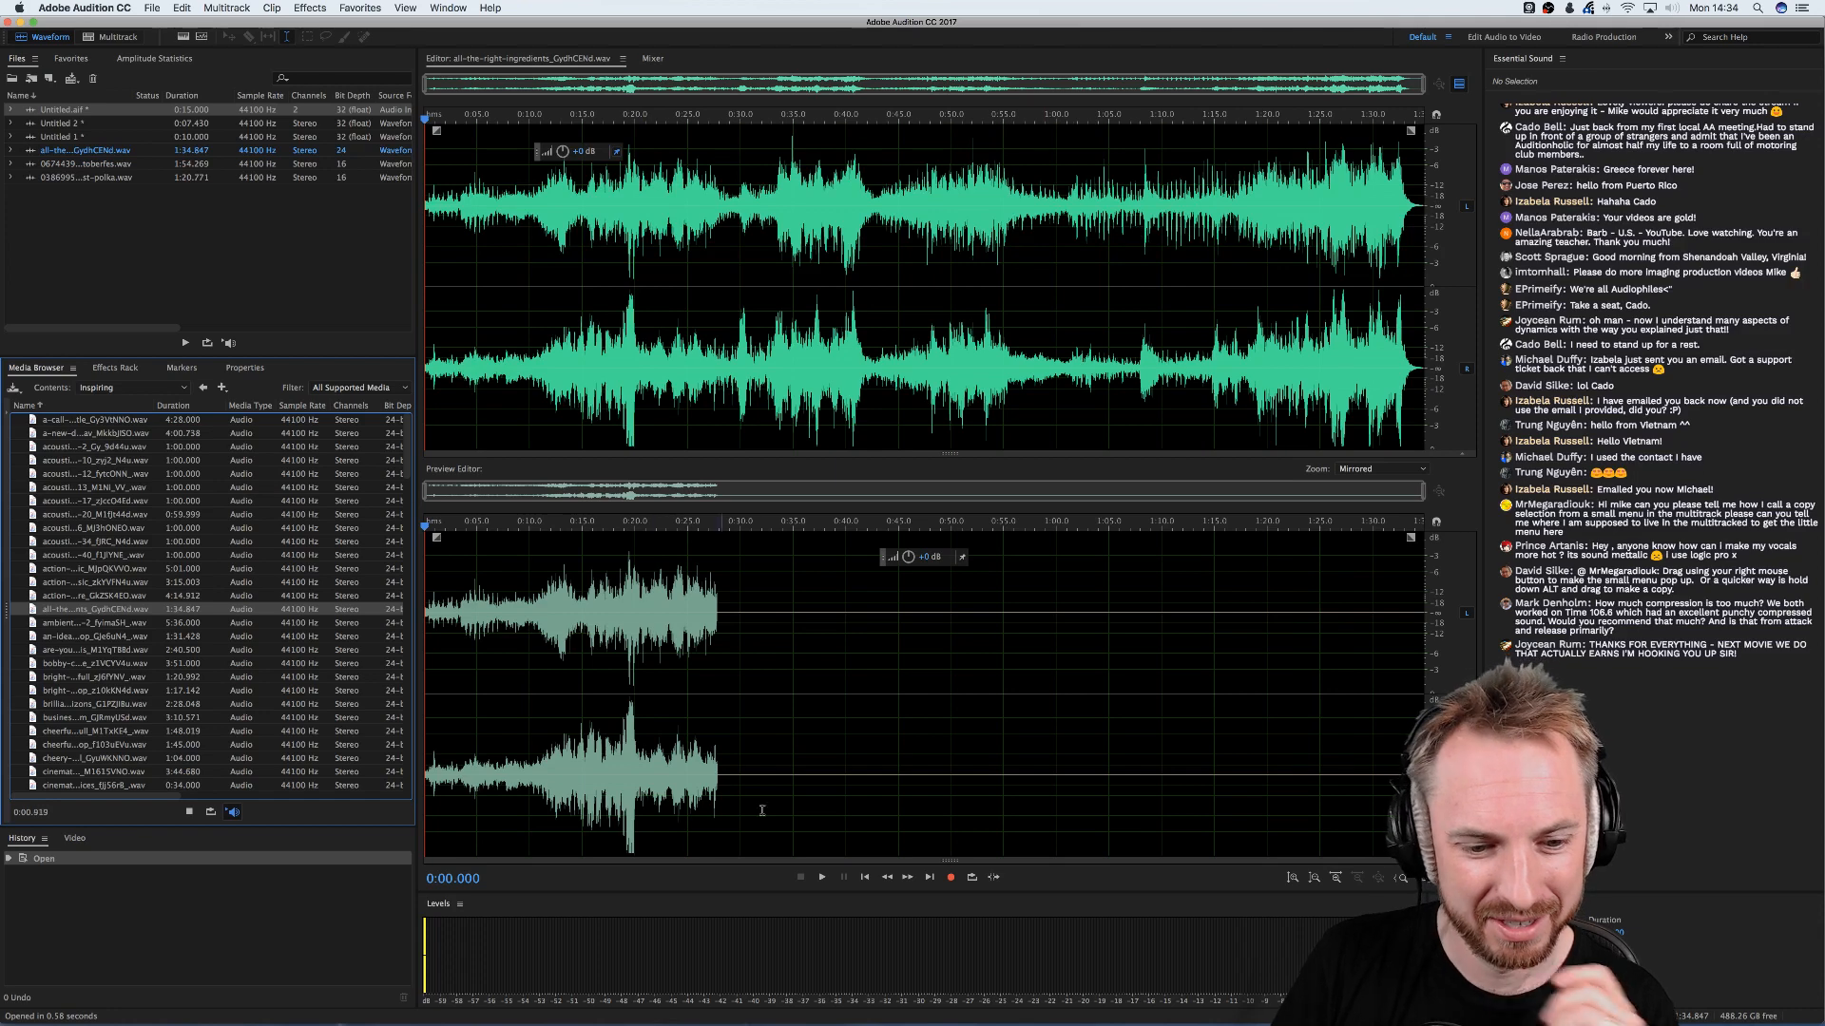
click(189, 813)
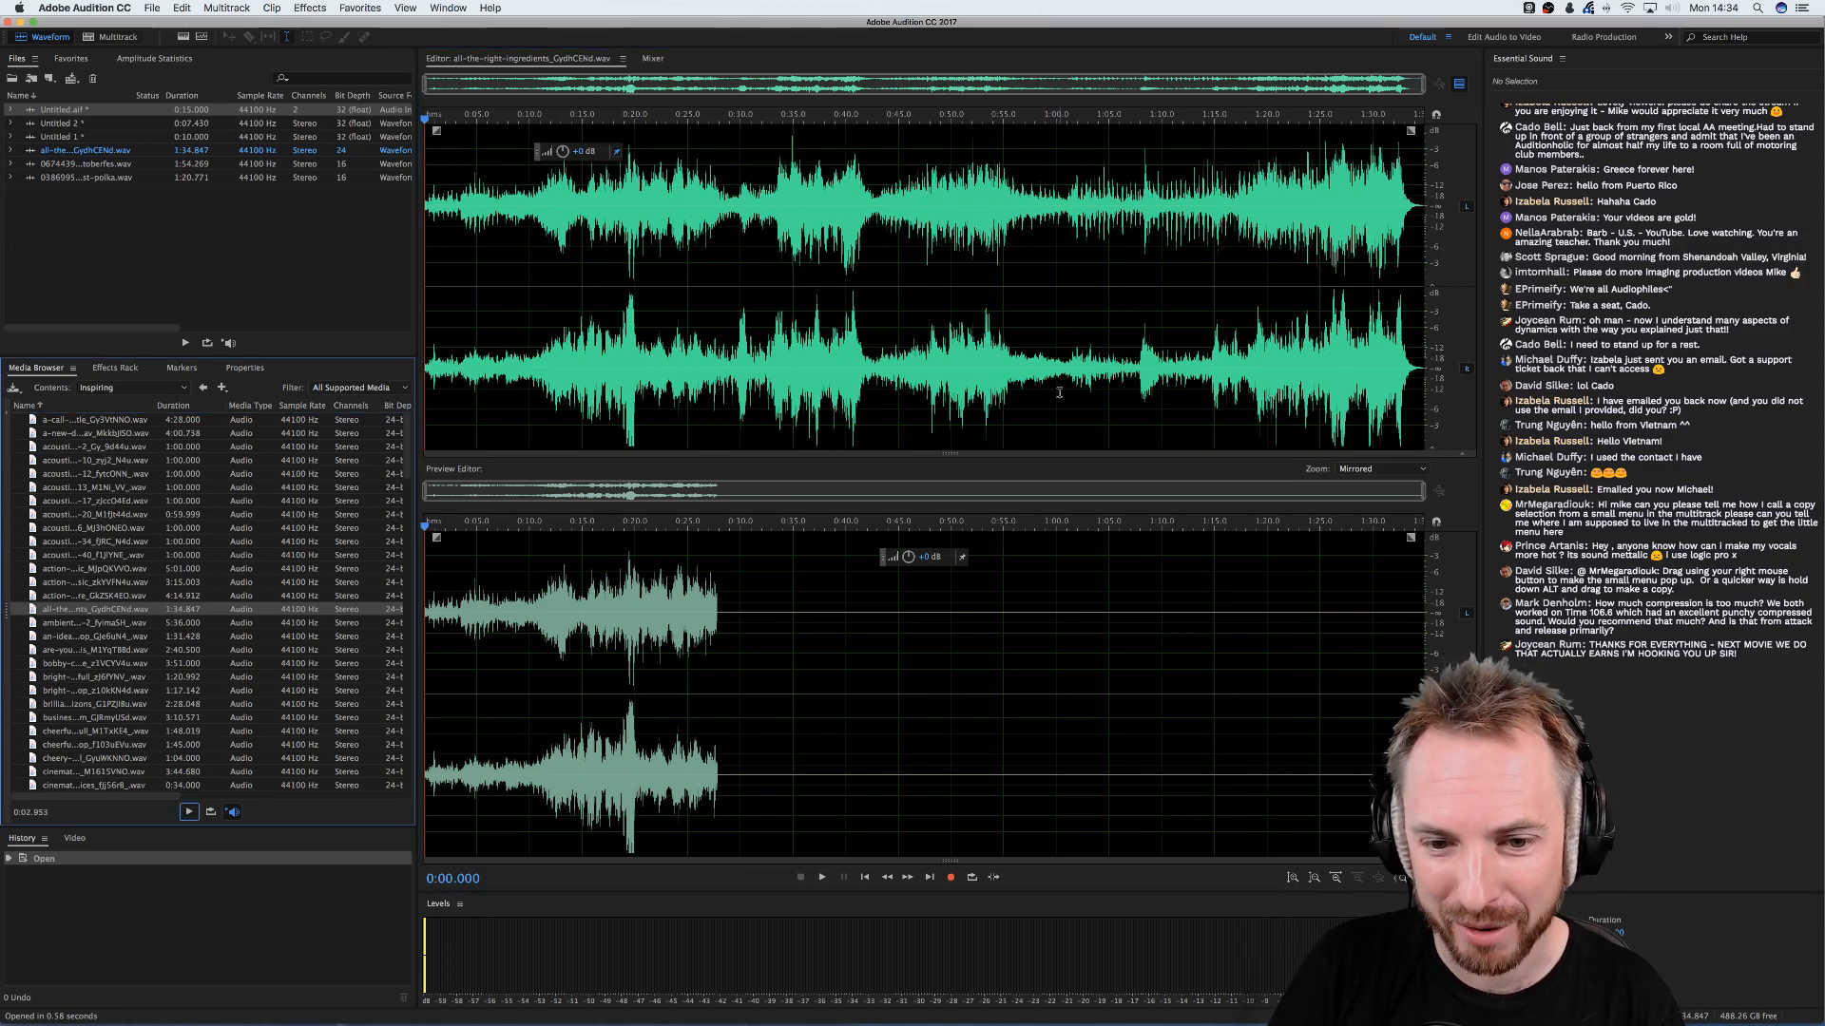
double_click(934, 306)
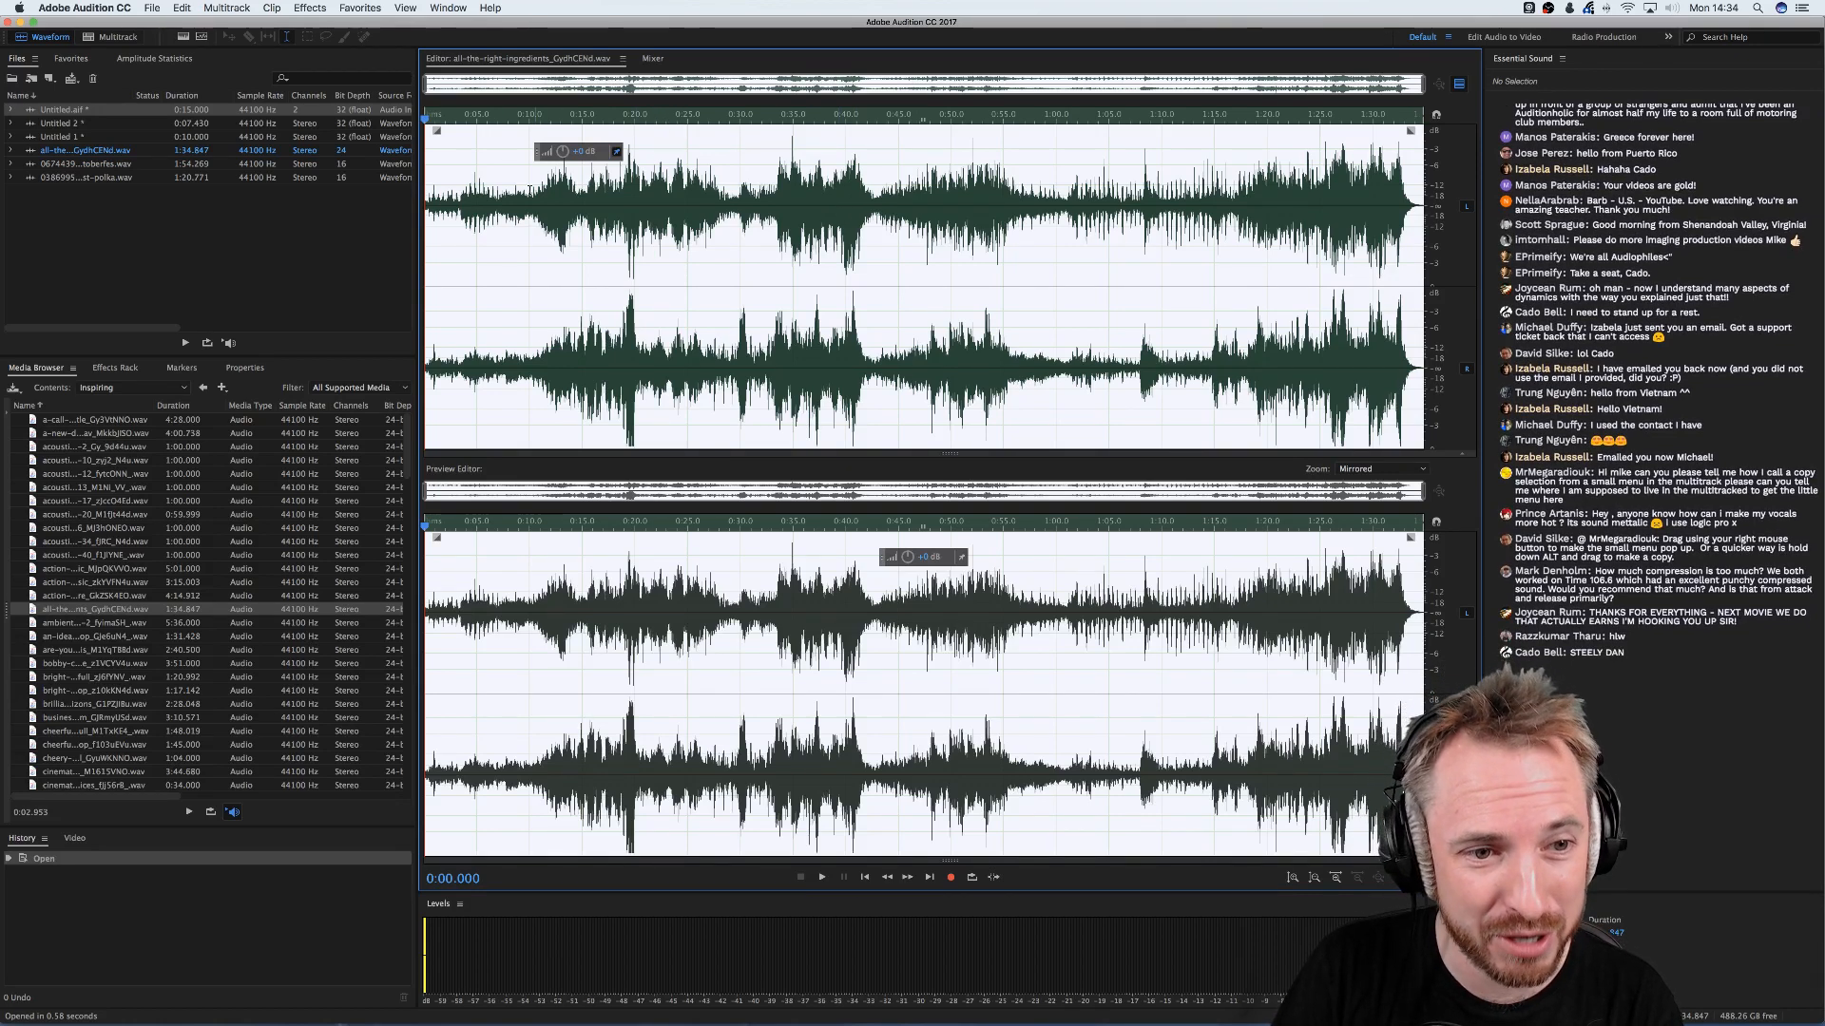
- Open the Multiband Compressor for the selected music track and move its window clear of the chat feed
click(309, 8)
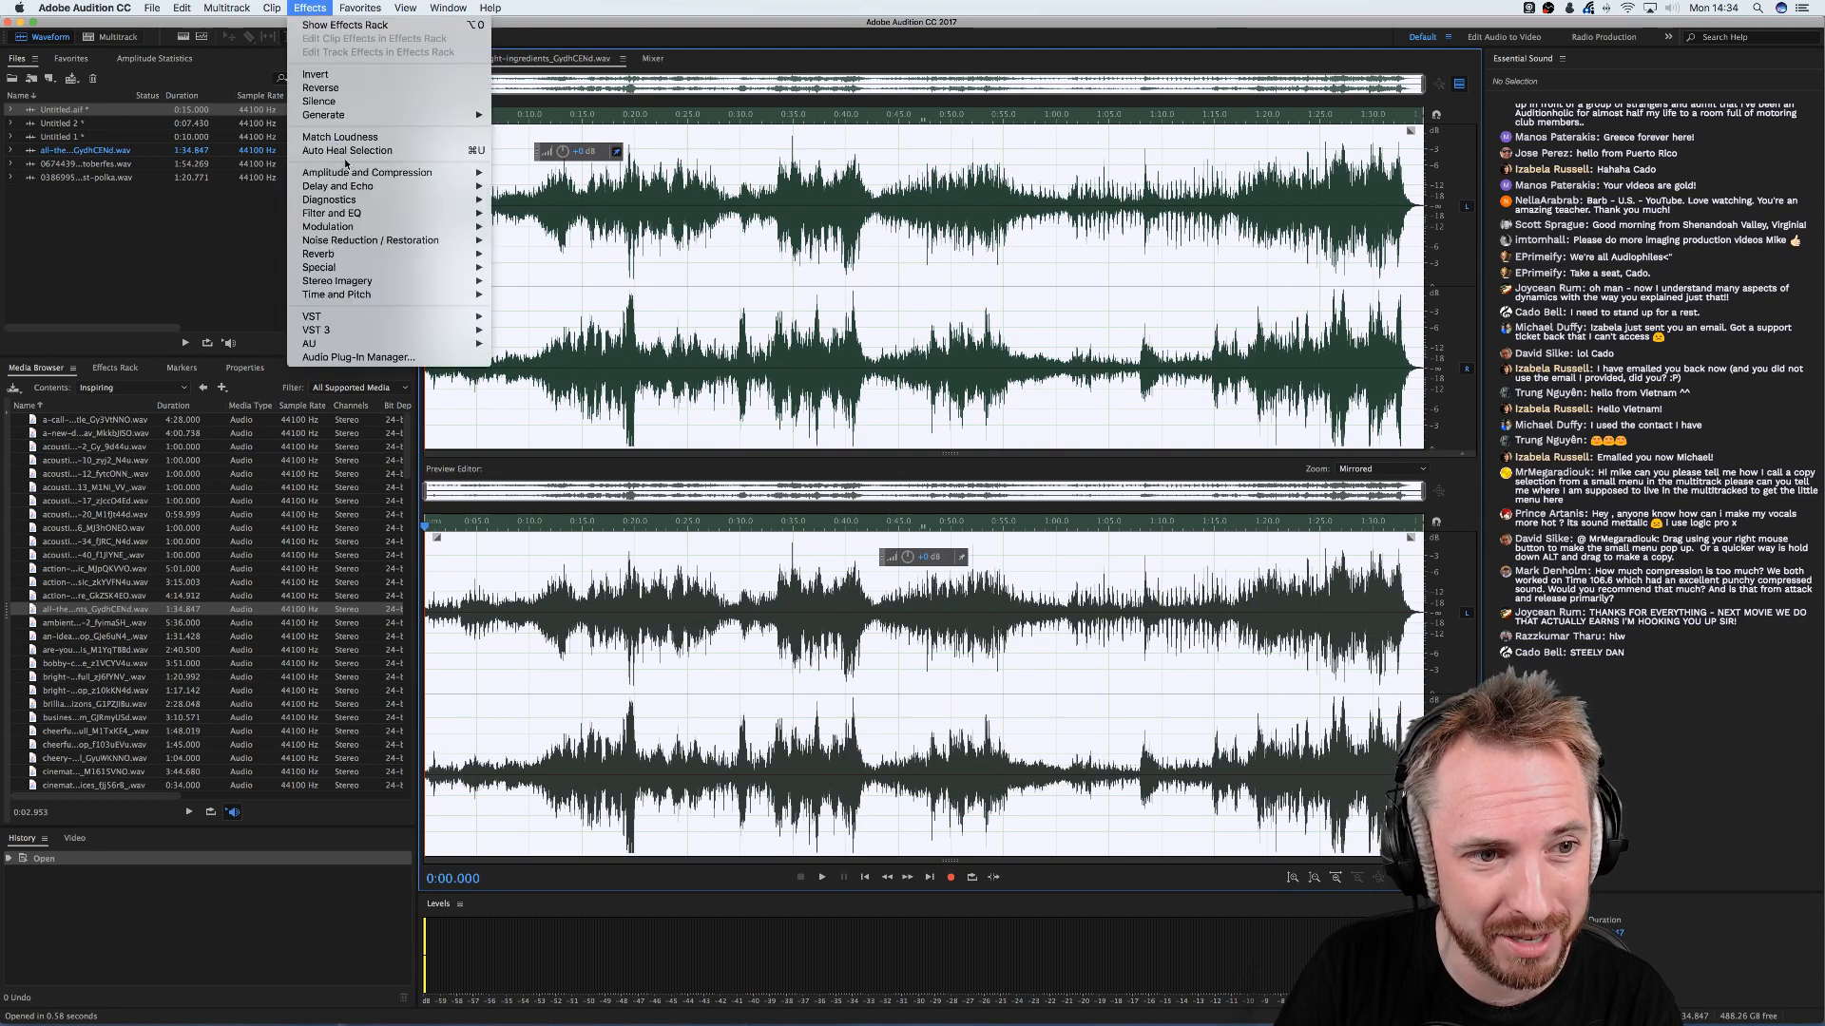
mouse_move(352, 172)
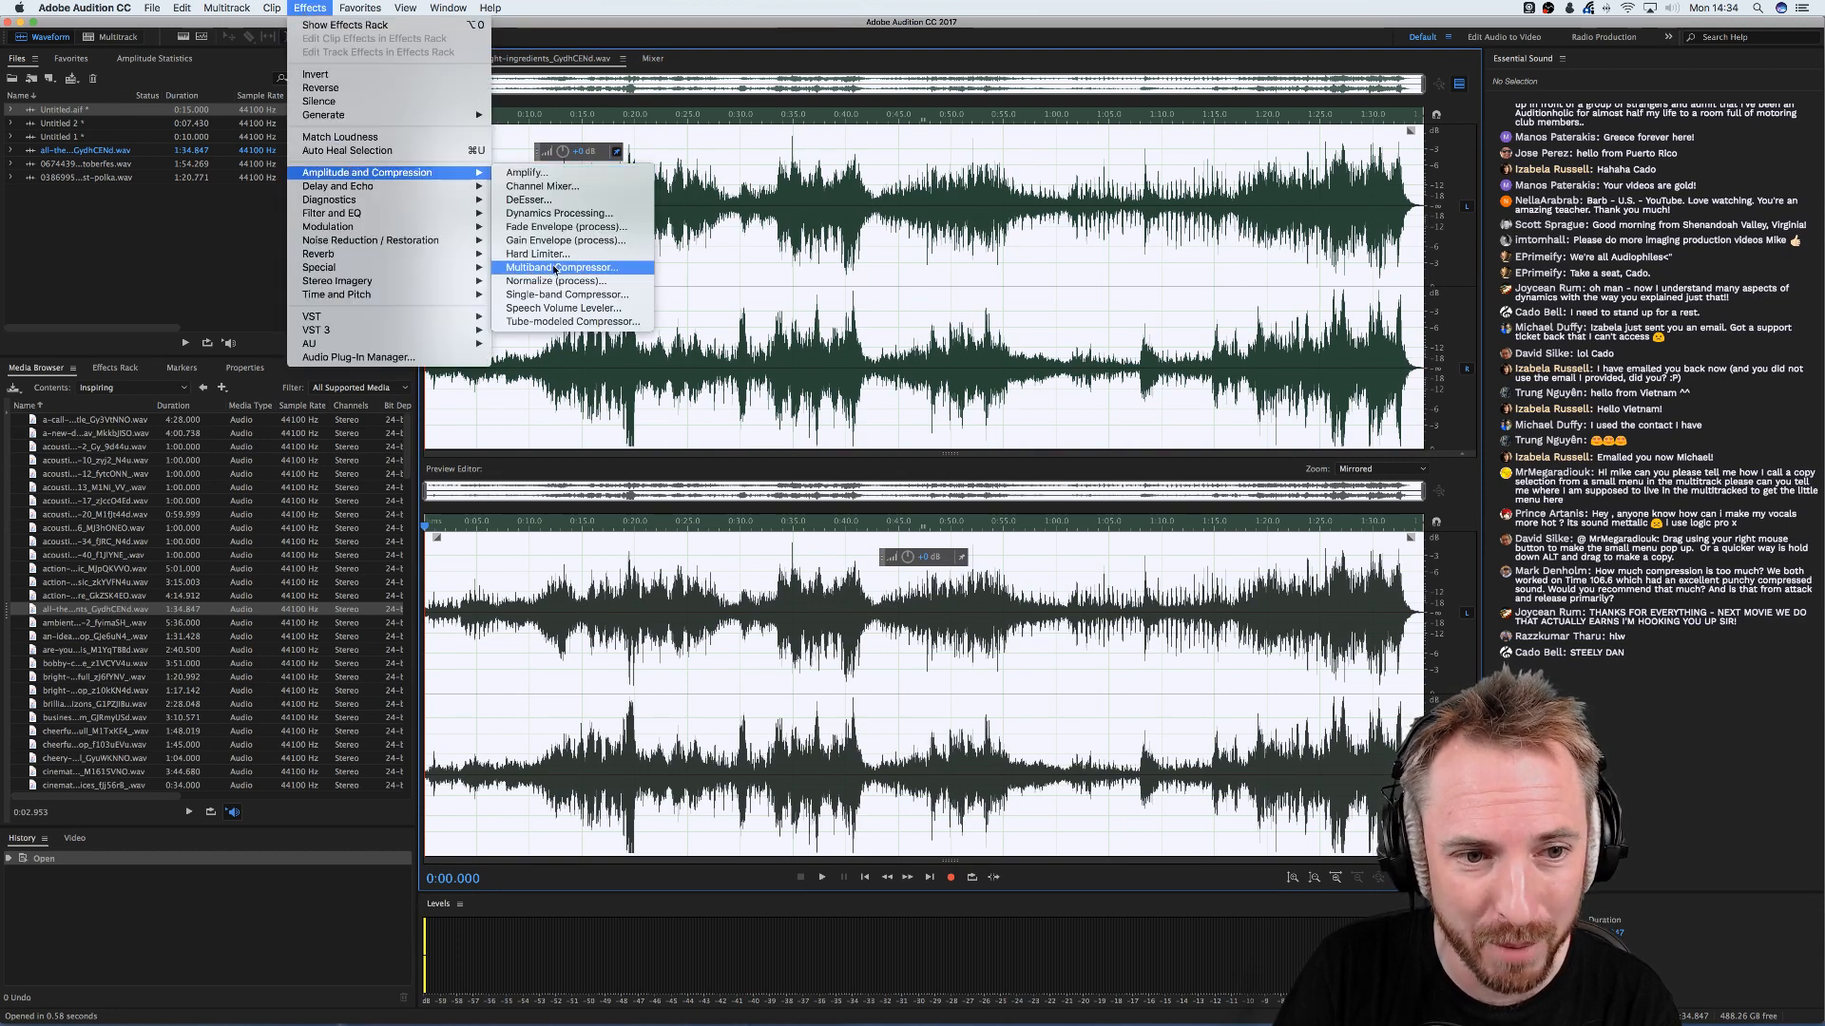
click(644, 275)
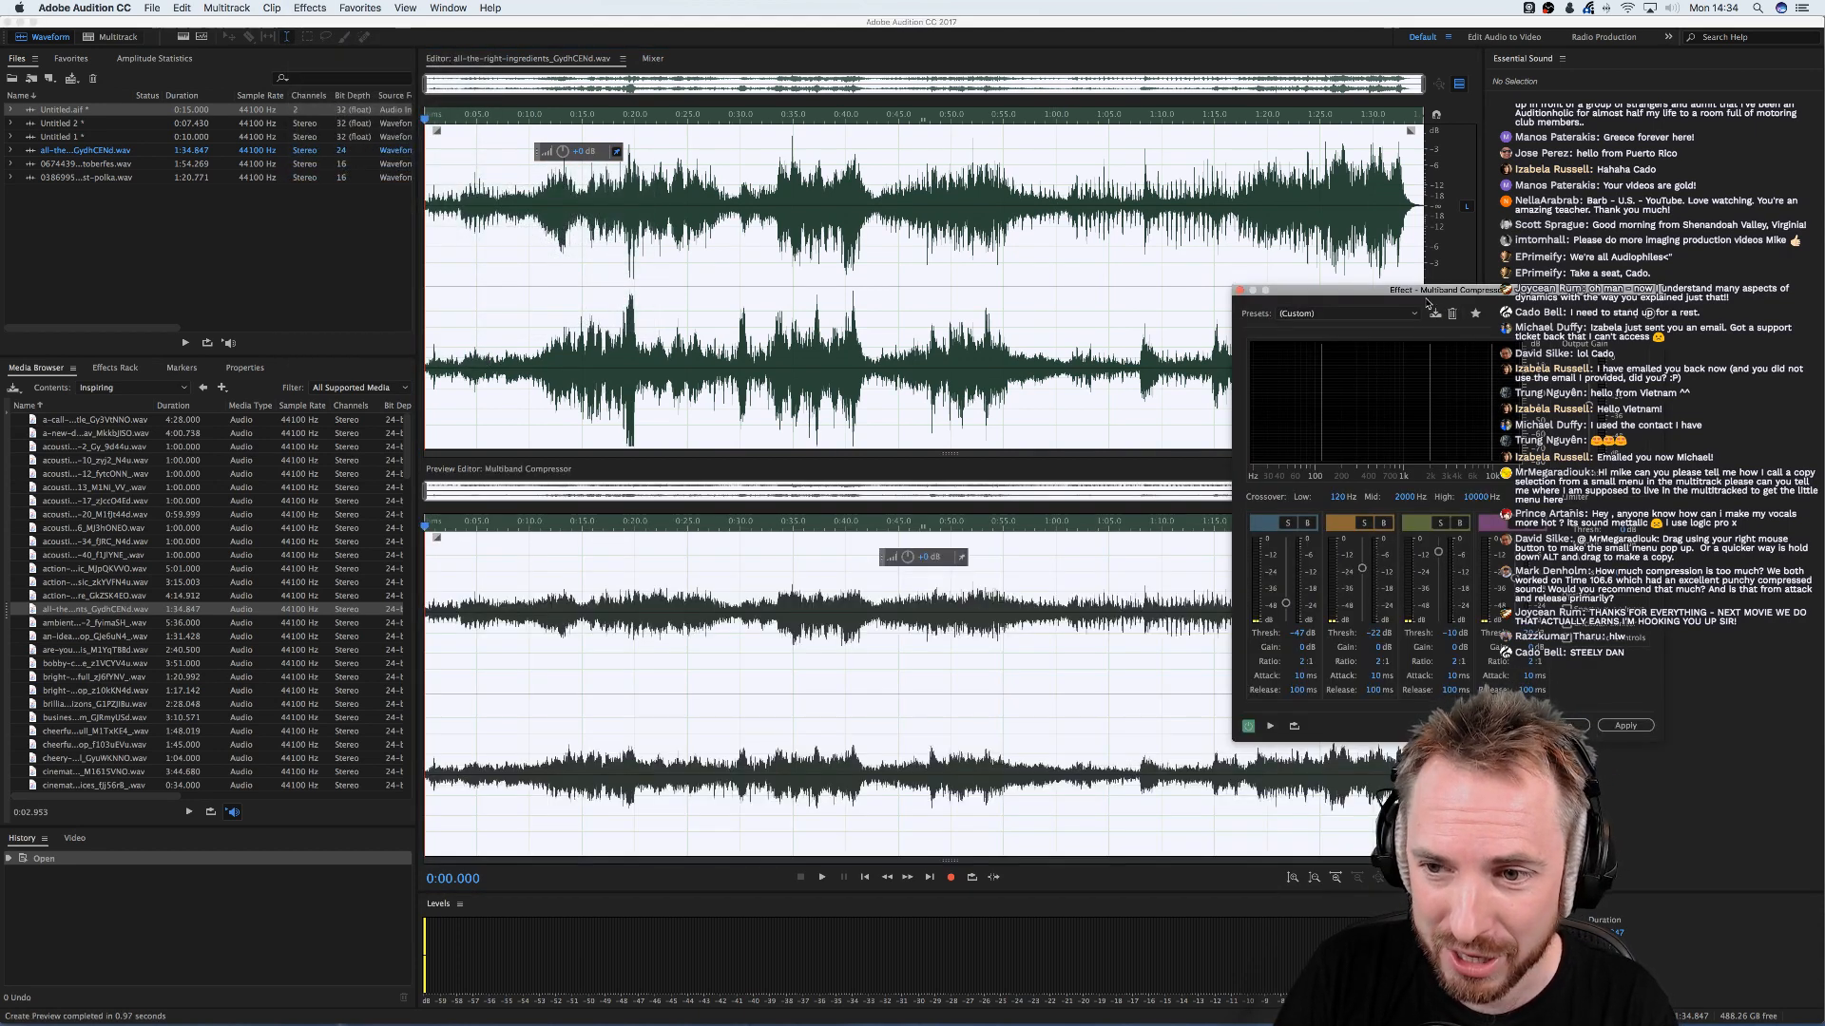
drag(1425, 294, 1098, 229)
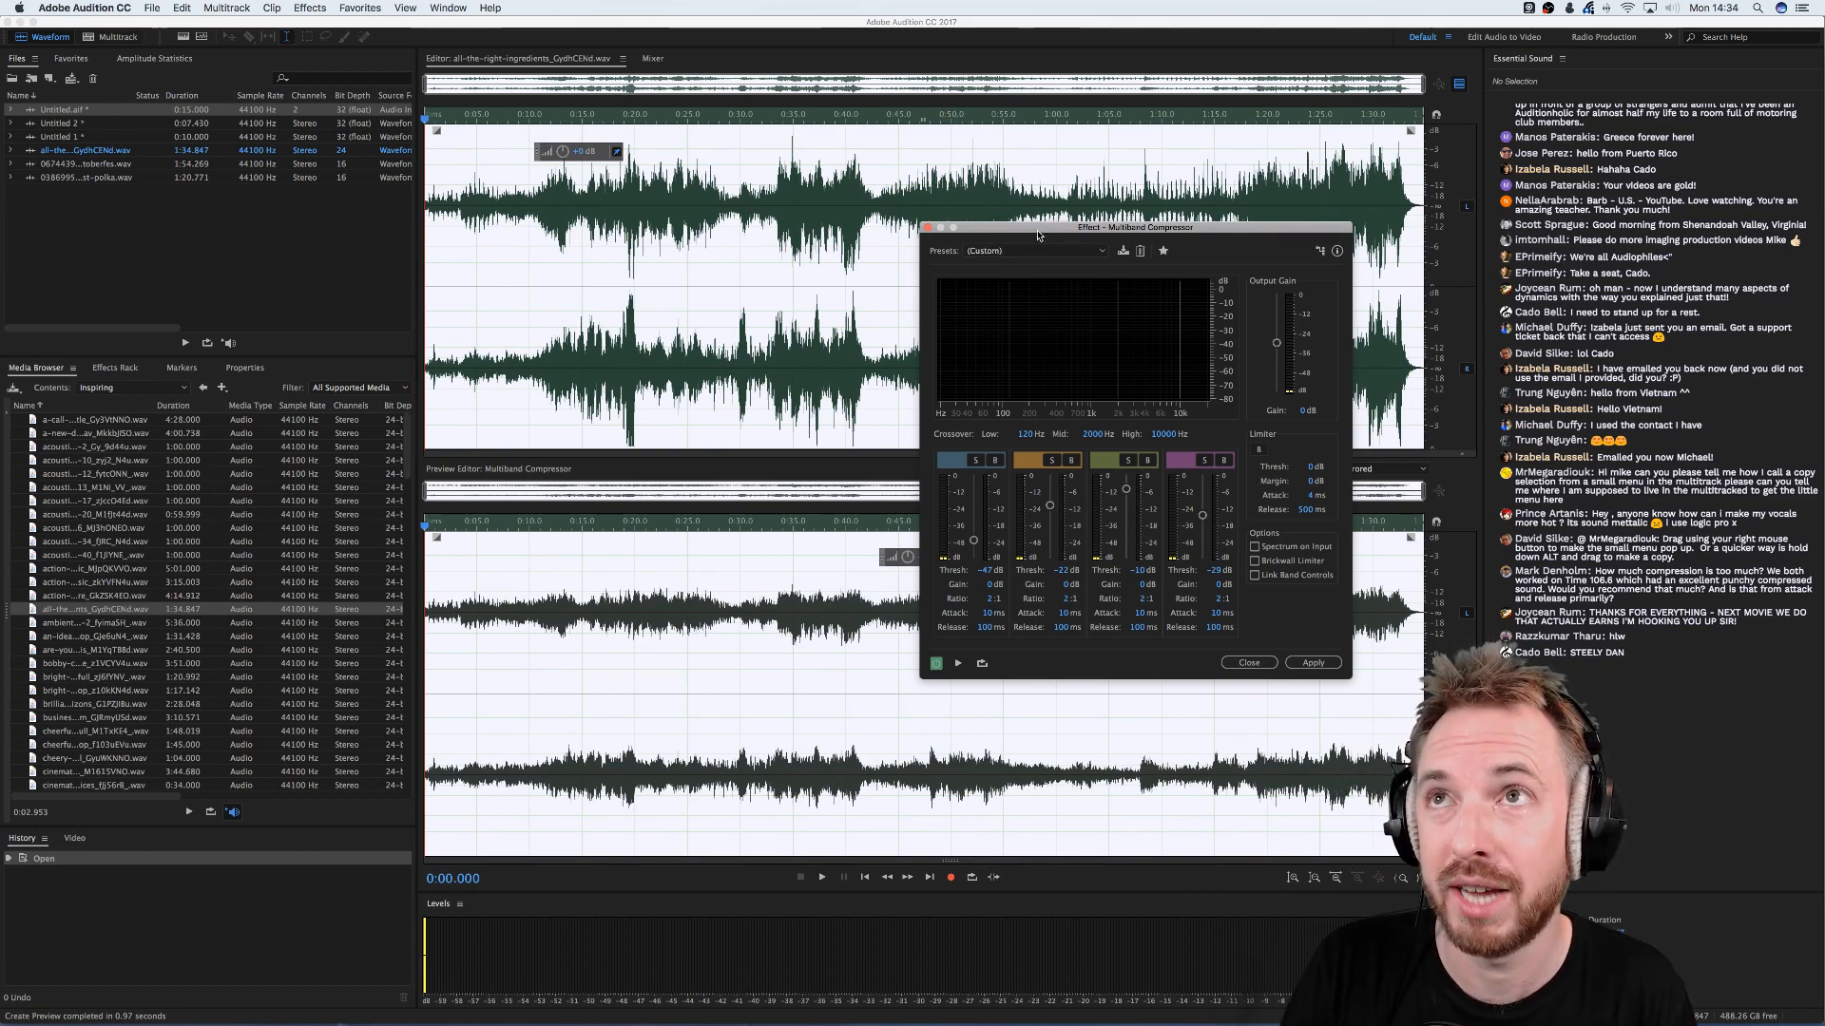
drag(1037, 235, 903, 249)
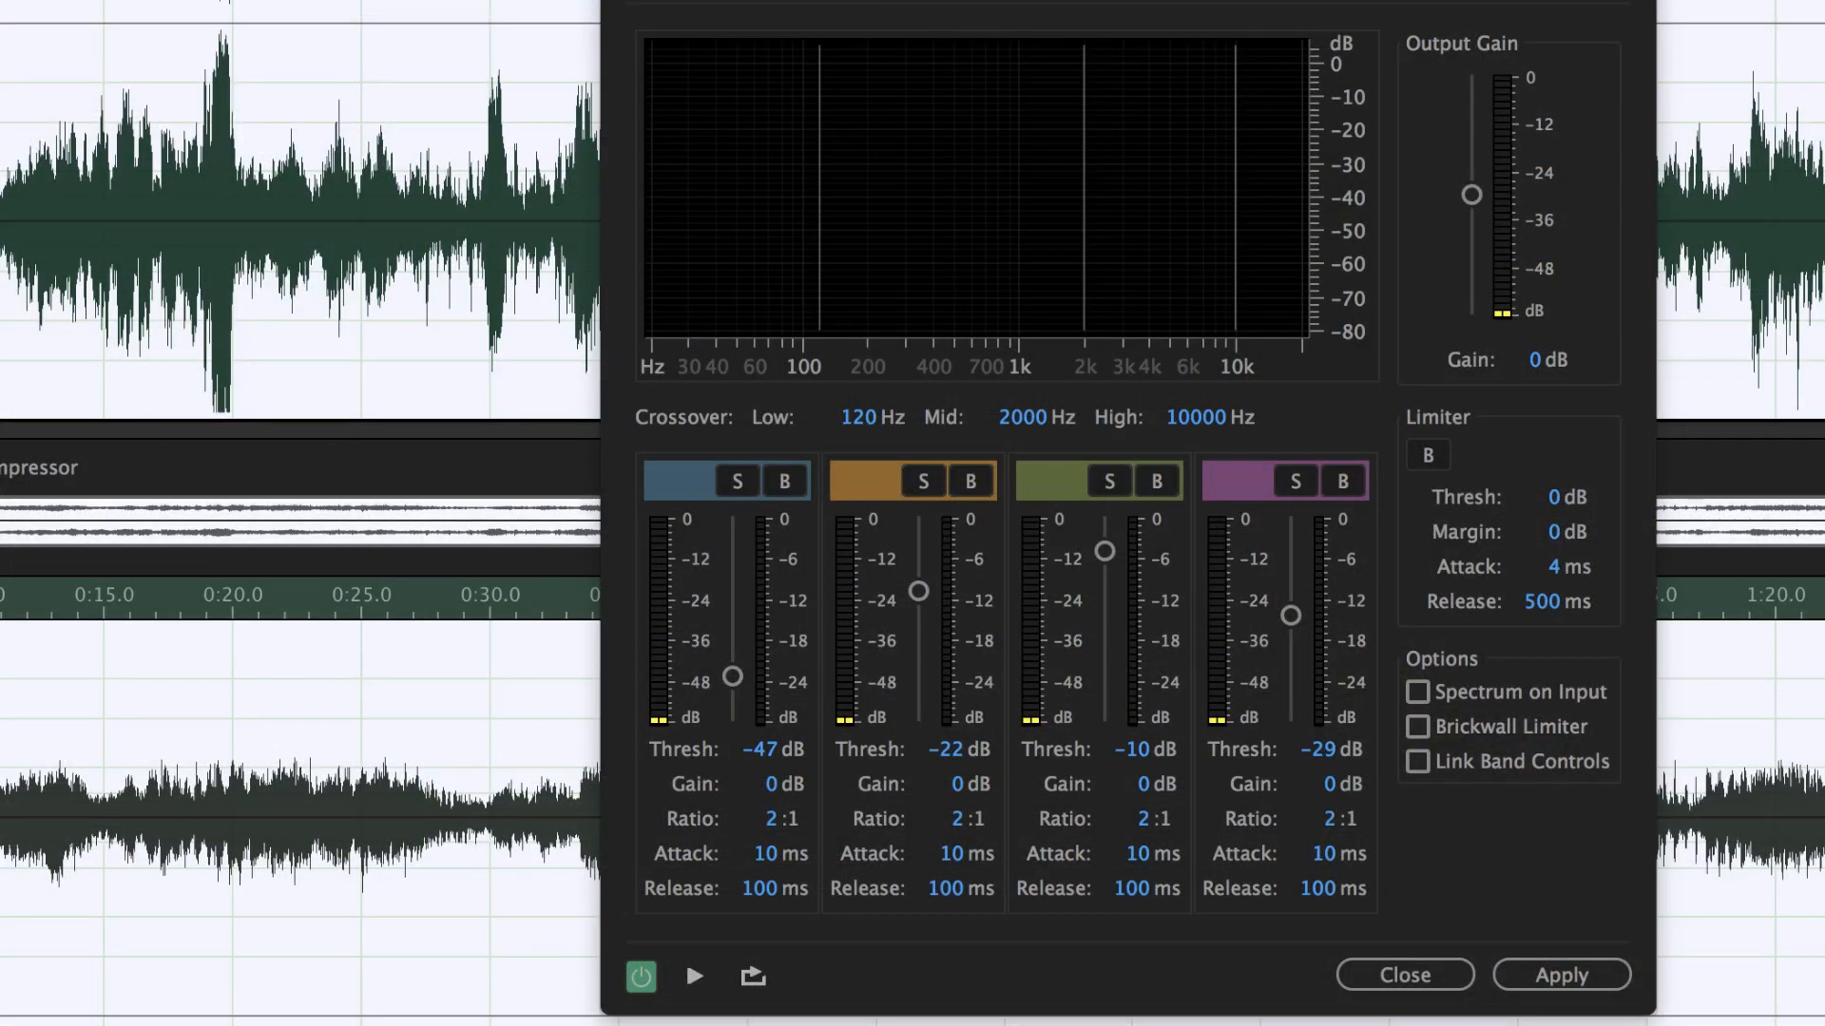
- Load the Broadcast preset in the Multiband Compressor and uncover the compressed waveform in the preview editor
drag(883, 0, 835, 56)
click(910, 109)
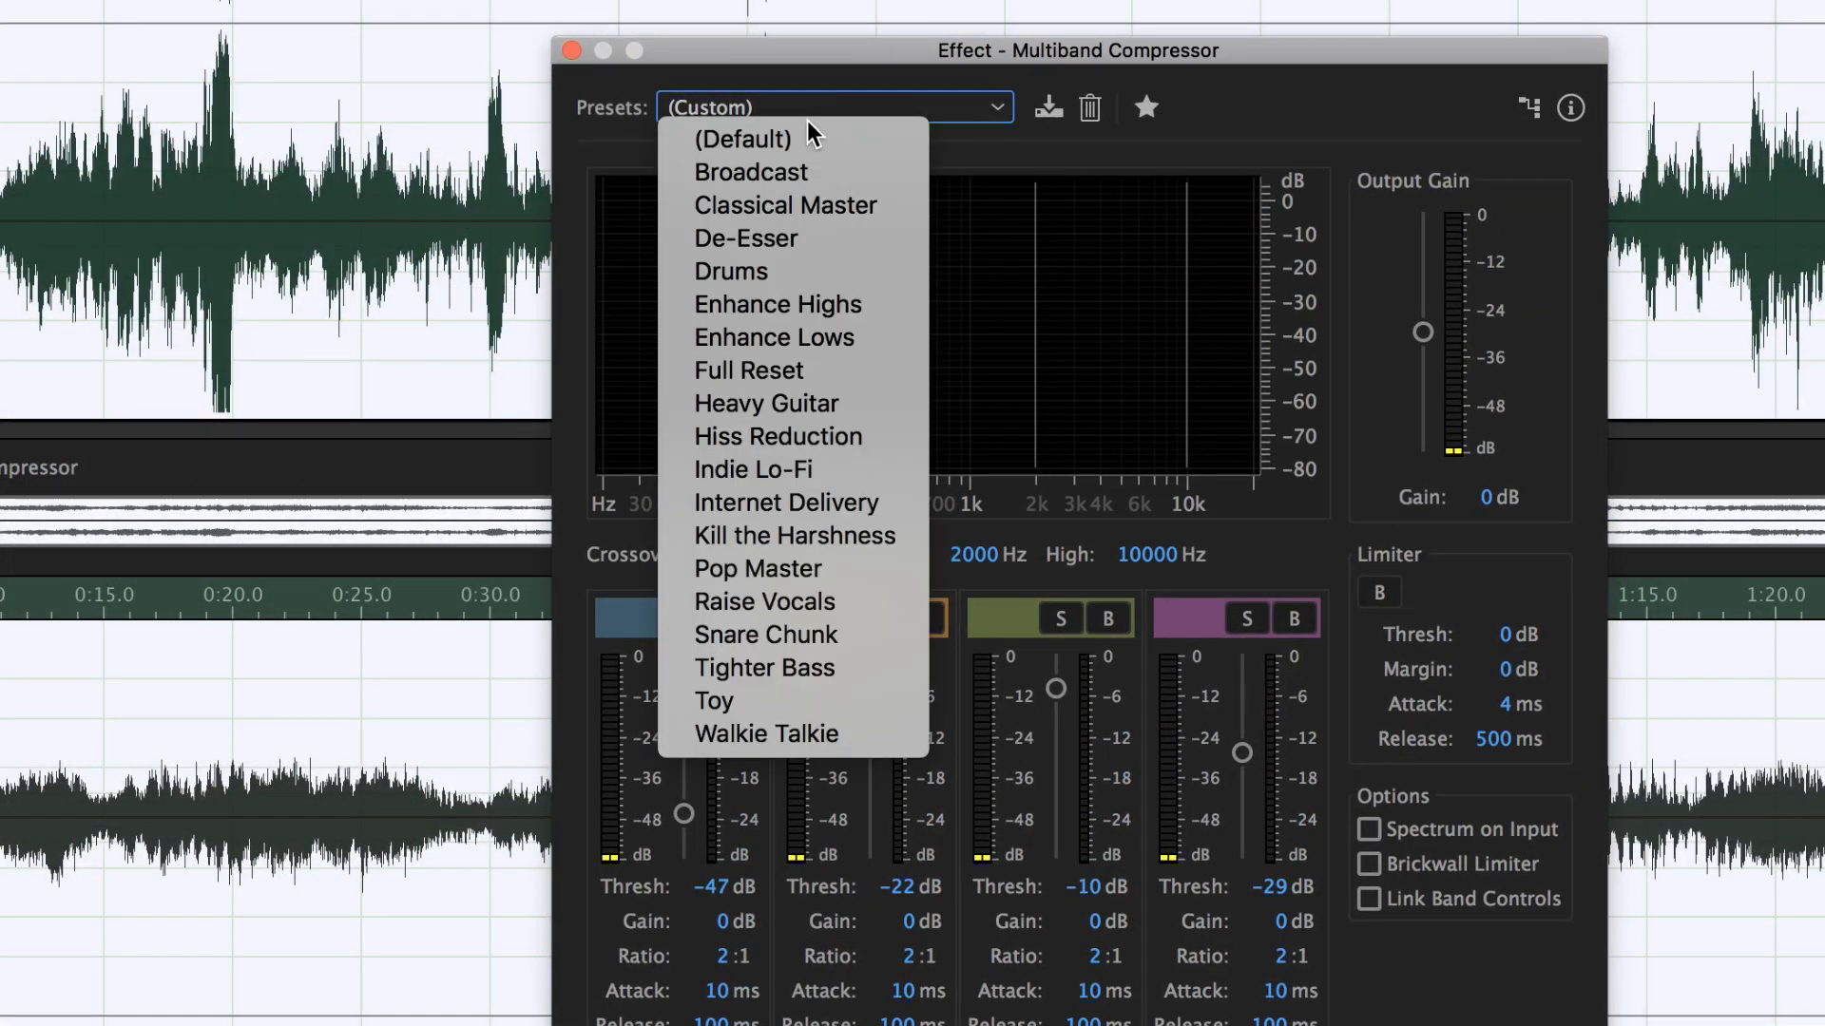
click(777, 180)
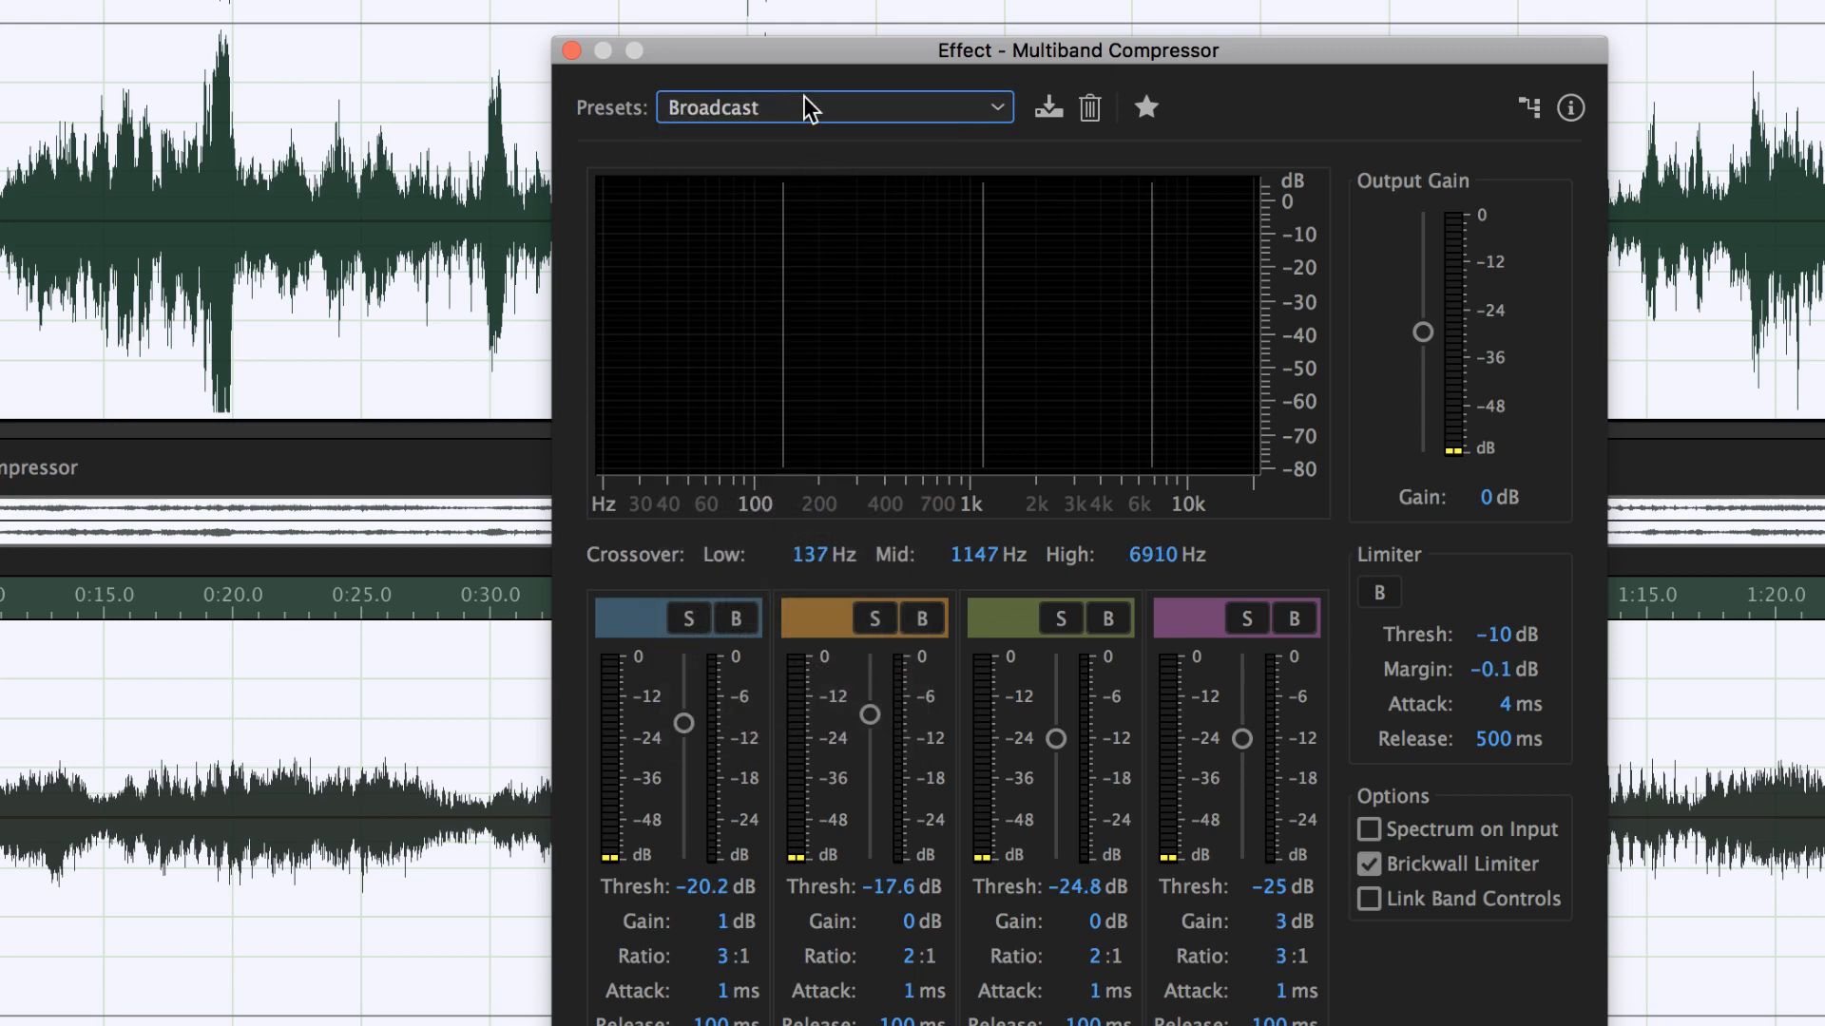
drag(800, 49, 866, 16)
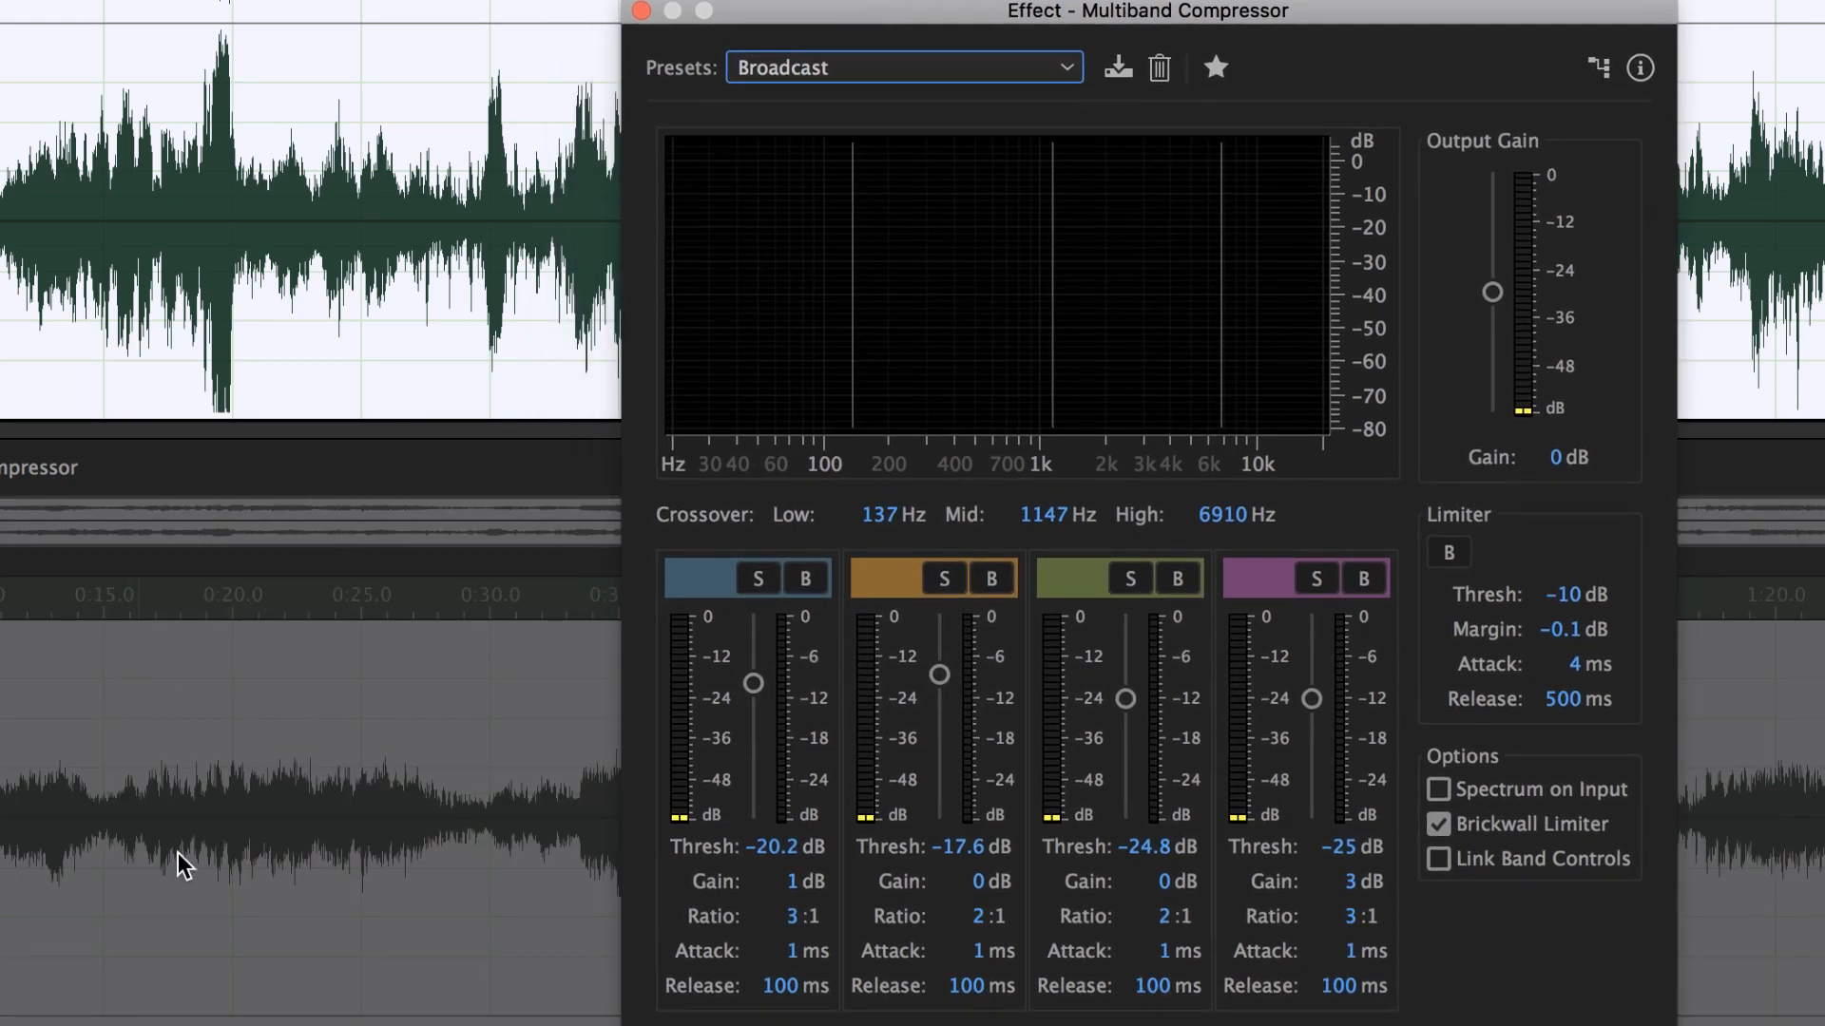
click(195, 822)
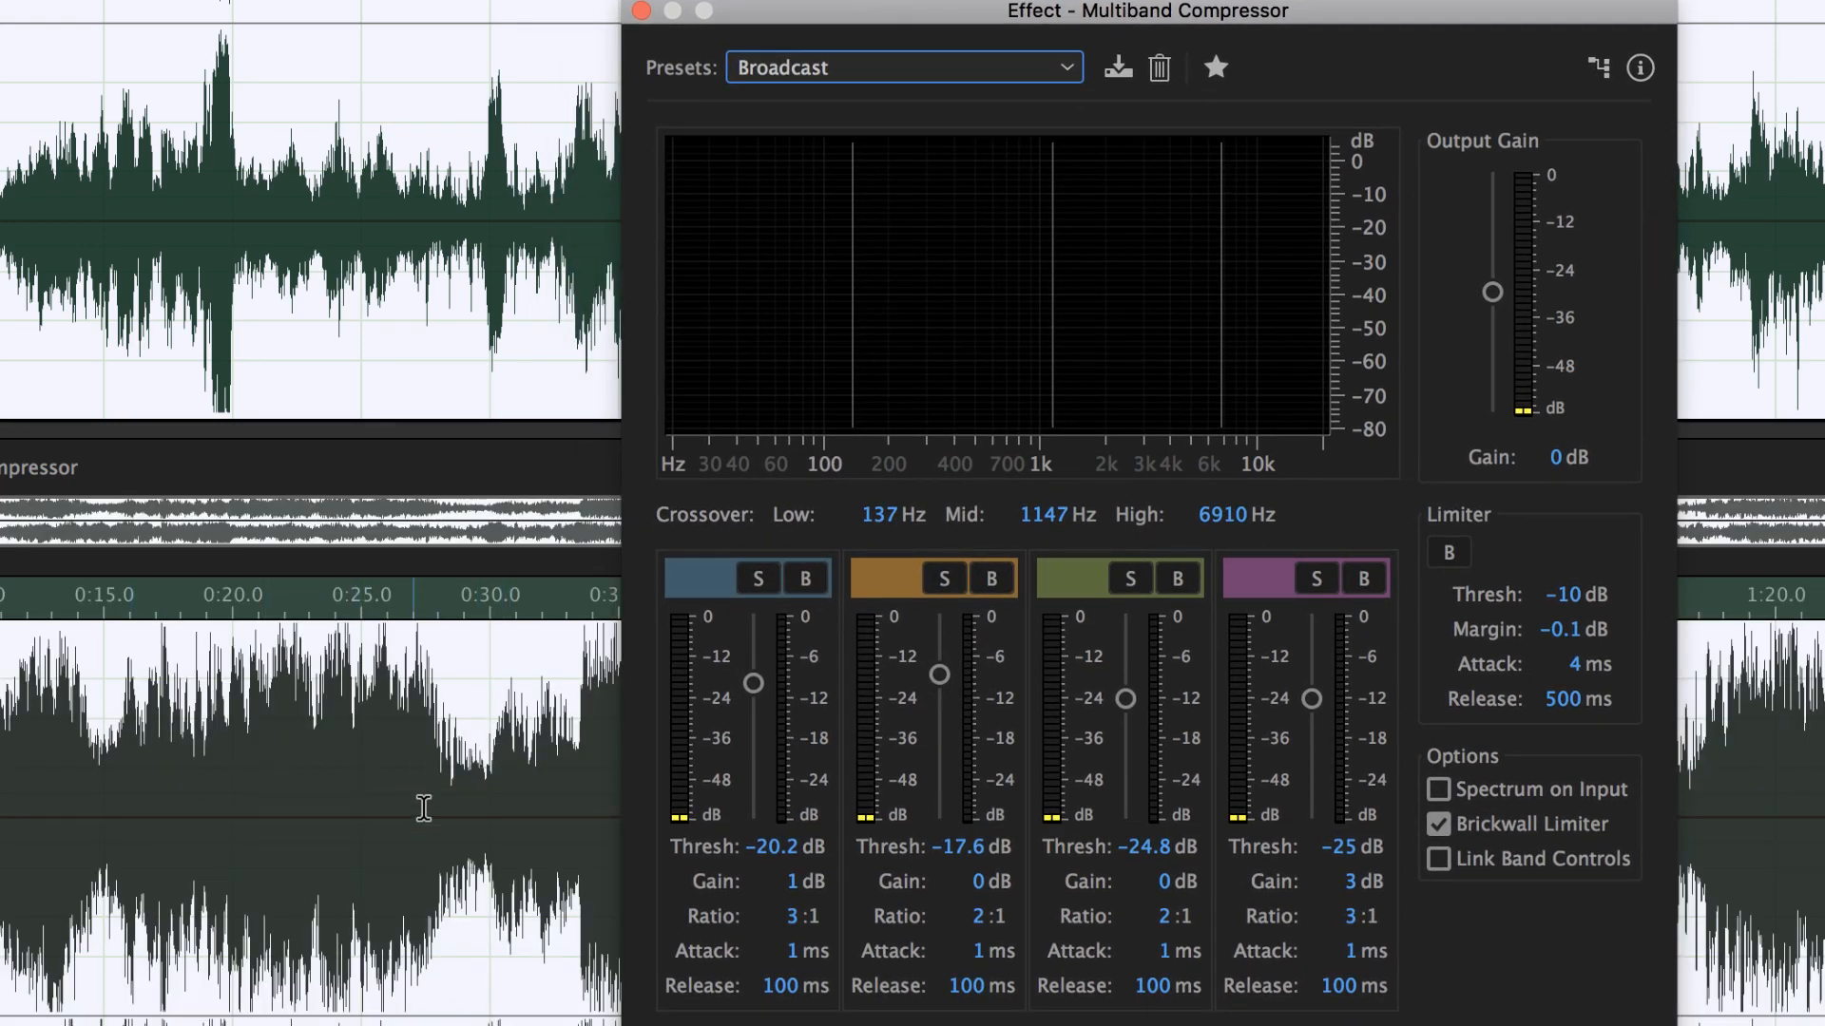
click(331, 791)
drag(822, 28, 750, 0)
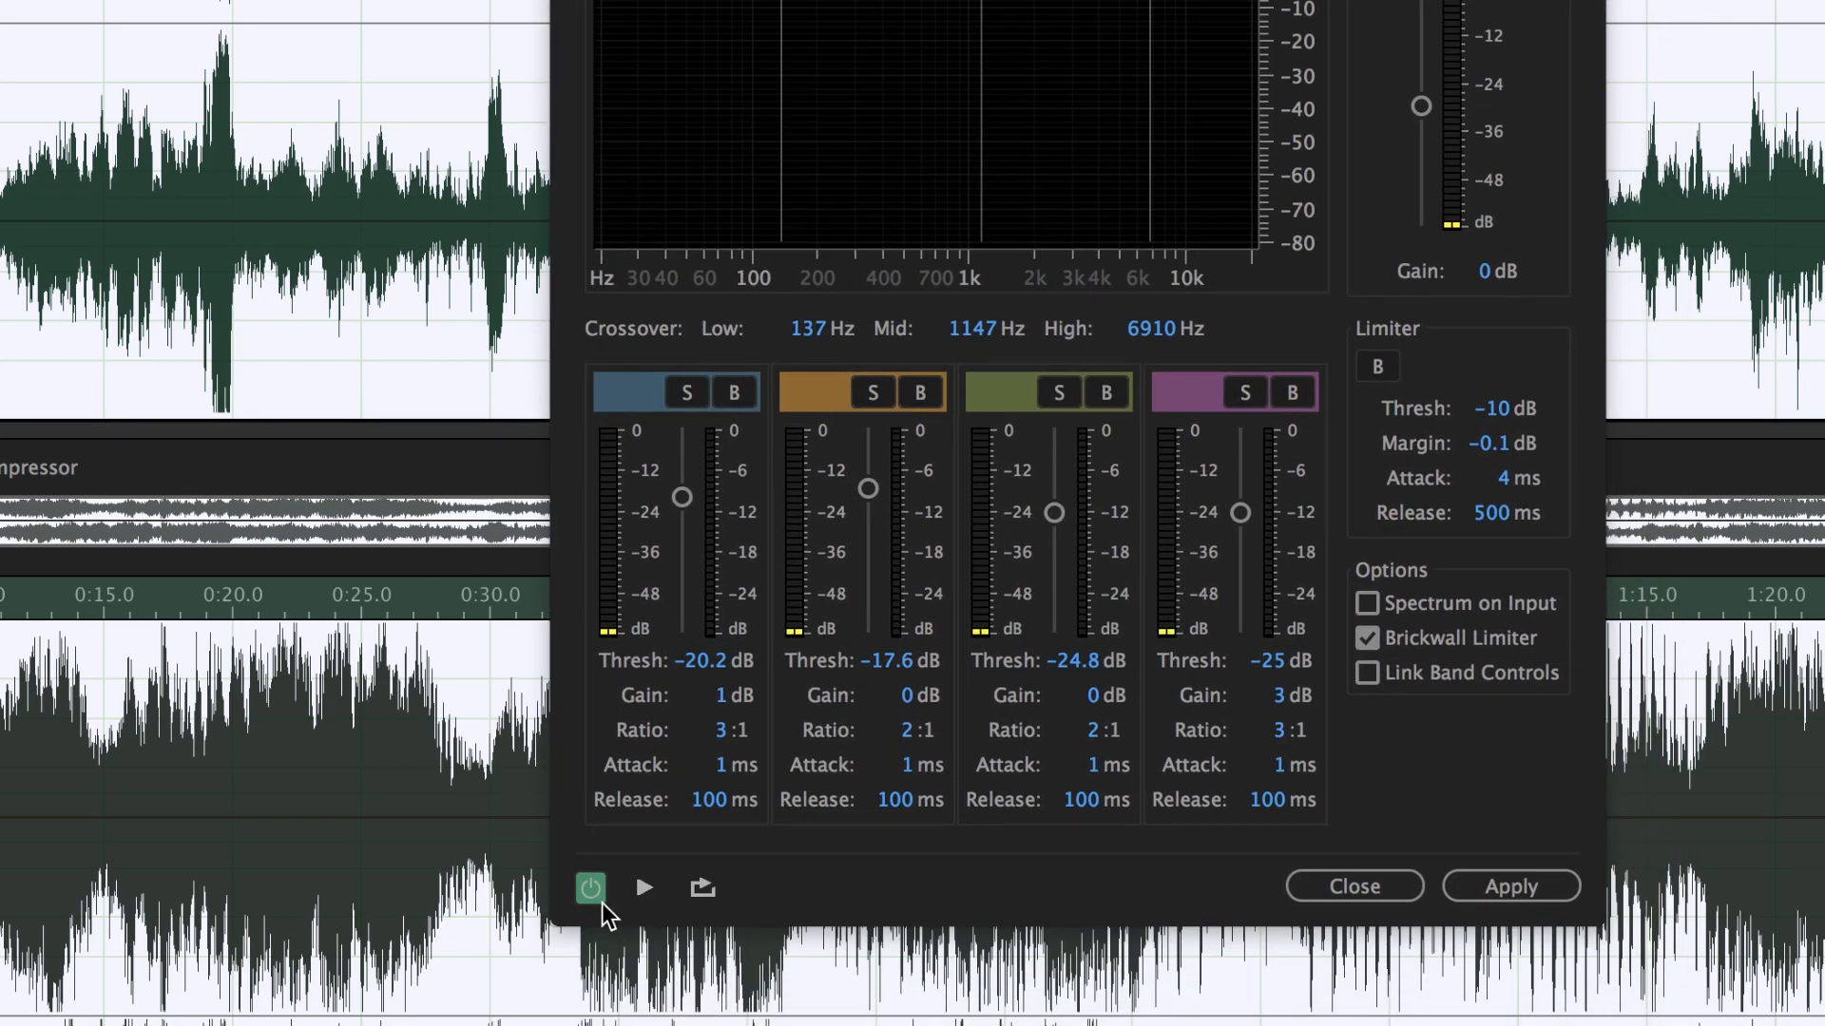
- Play the track and compare it with the Broadcast compression bypassed and enabled, leaving the effect enabled
key(space)
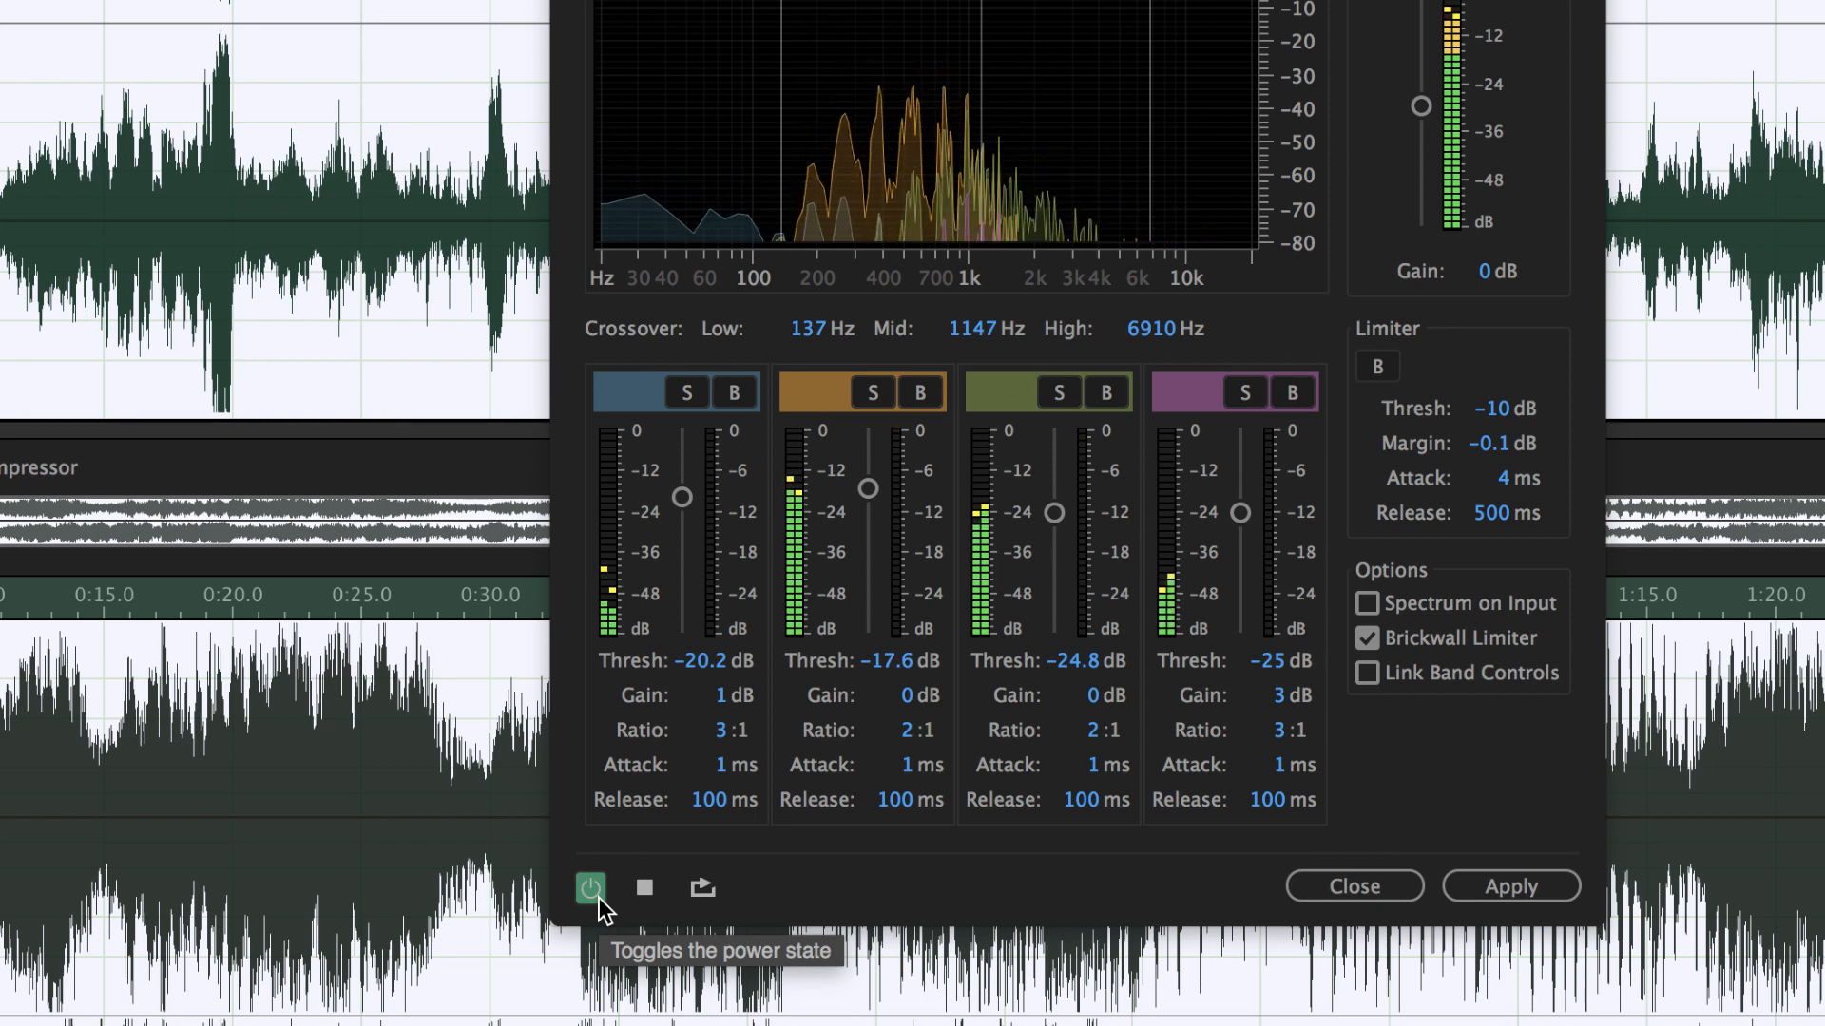
click(591, 889)
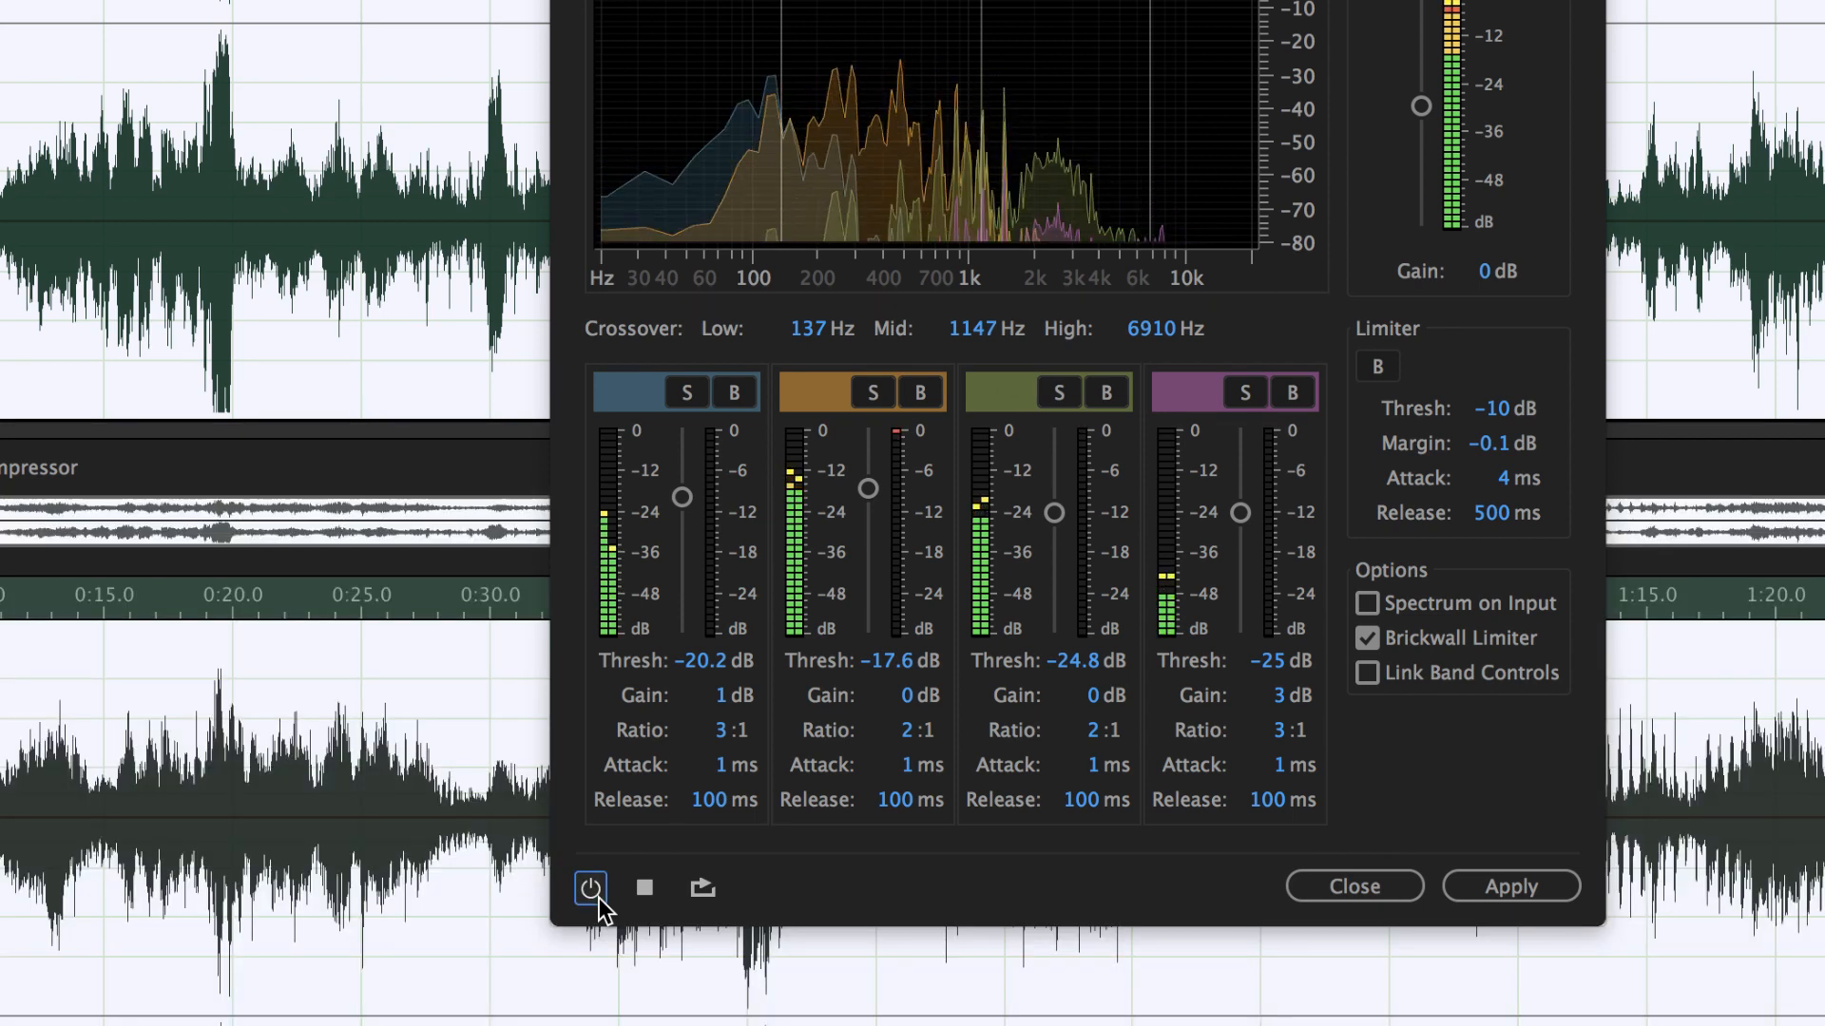
click(591, 889)
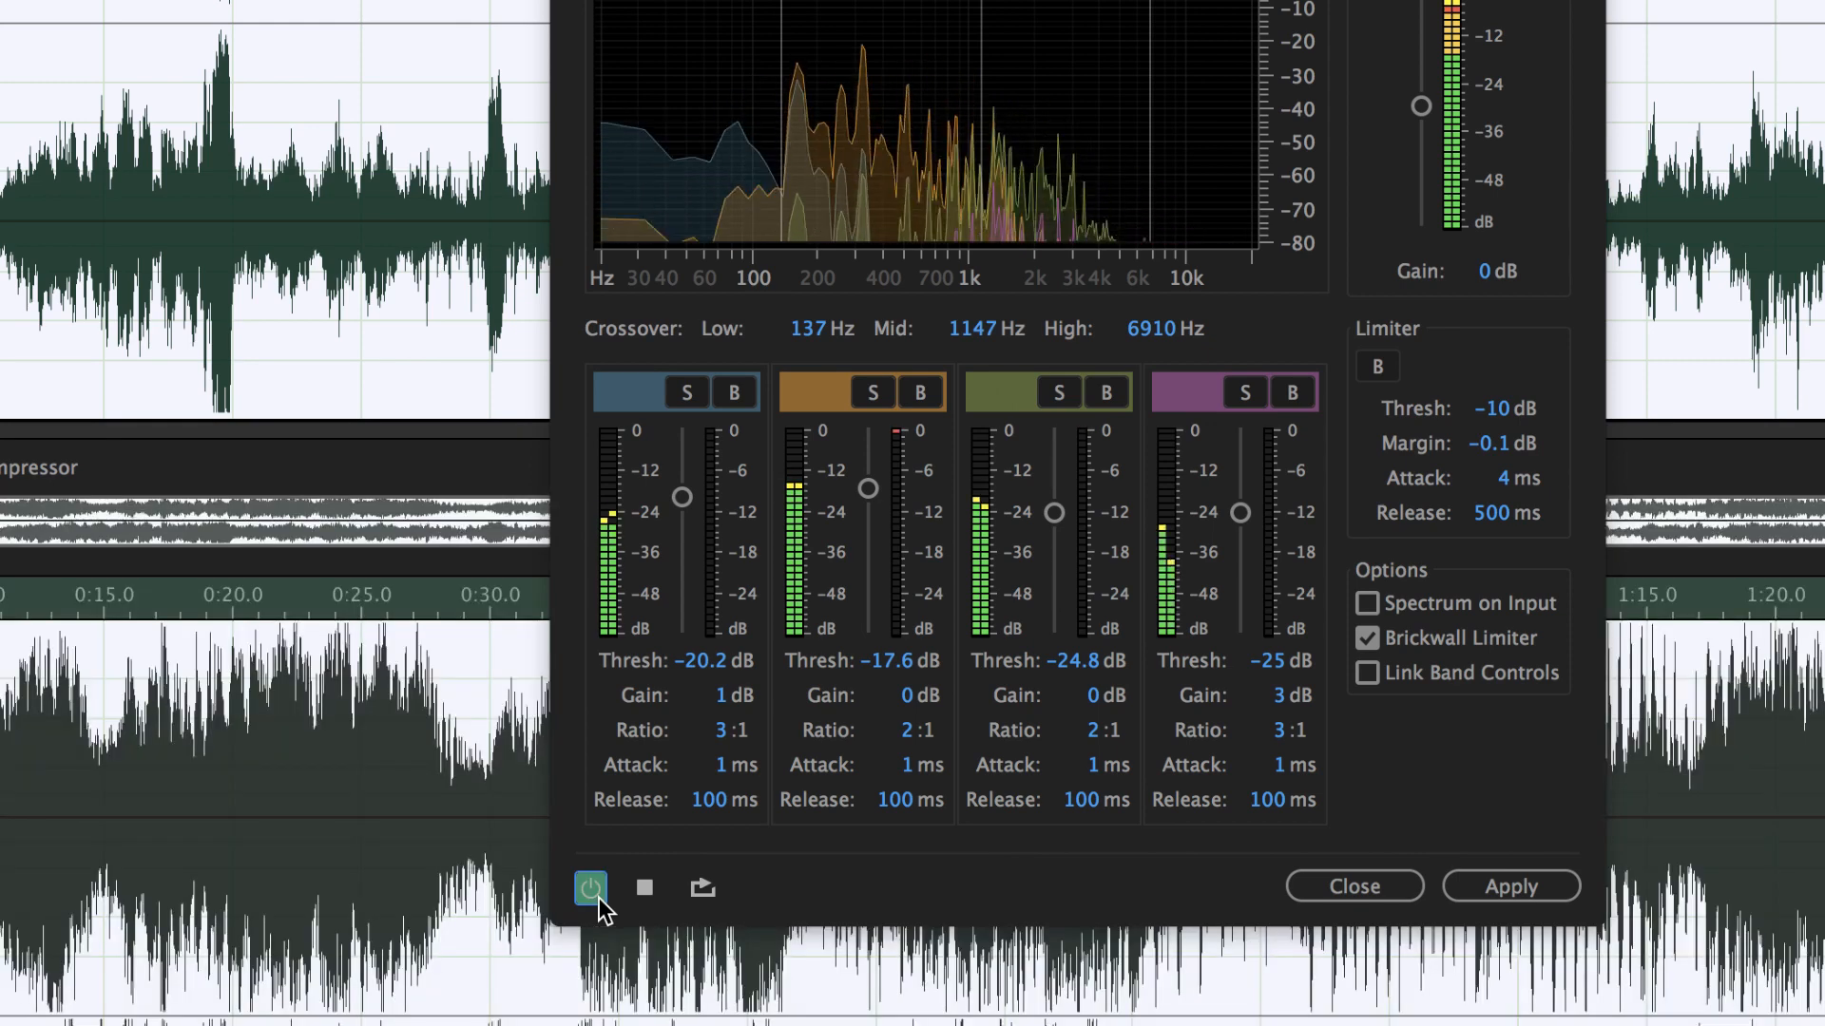
click(600, 900)
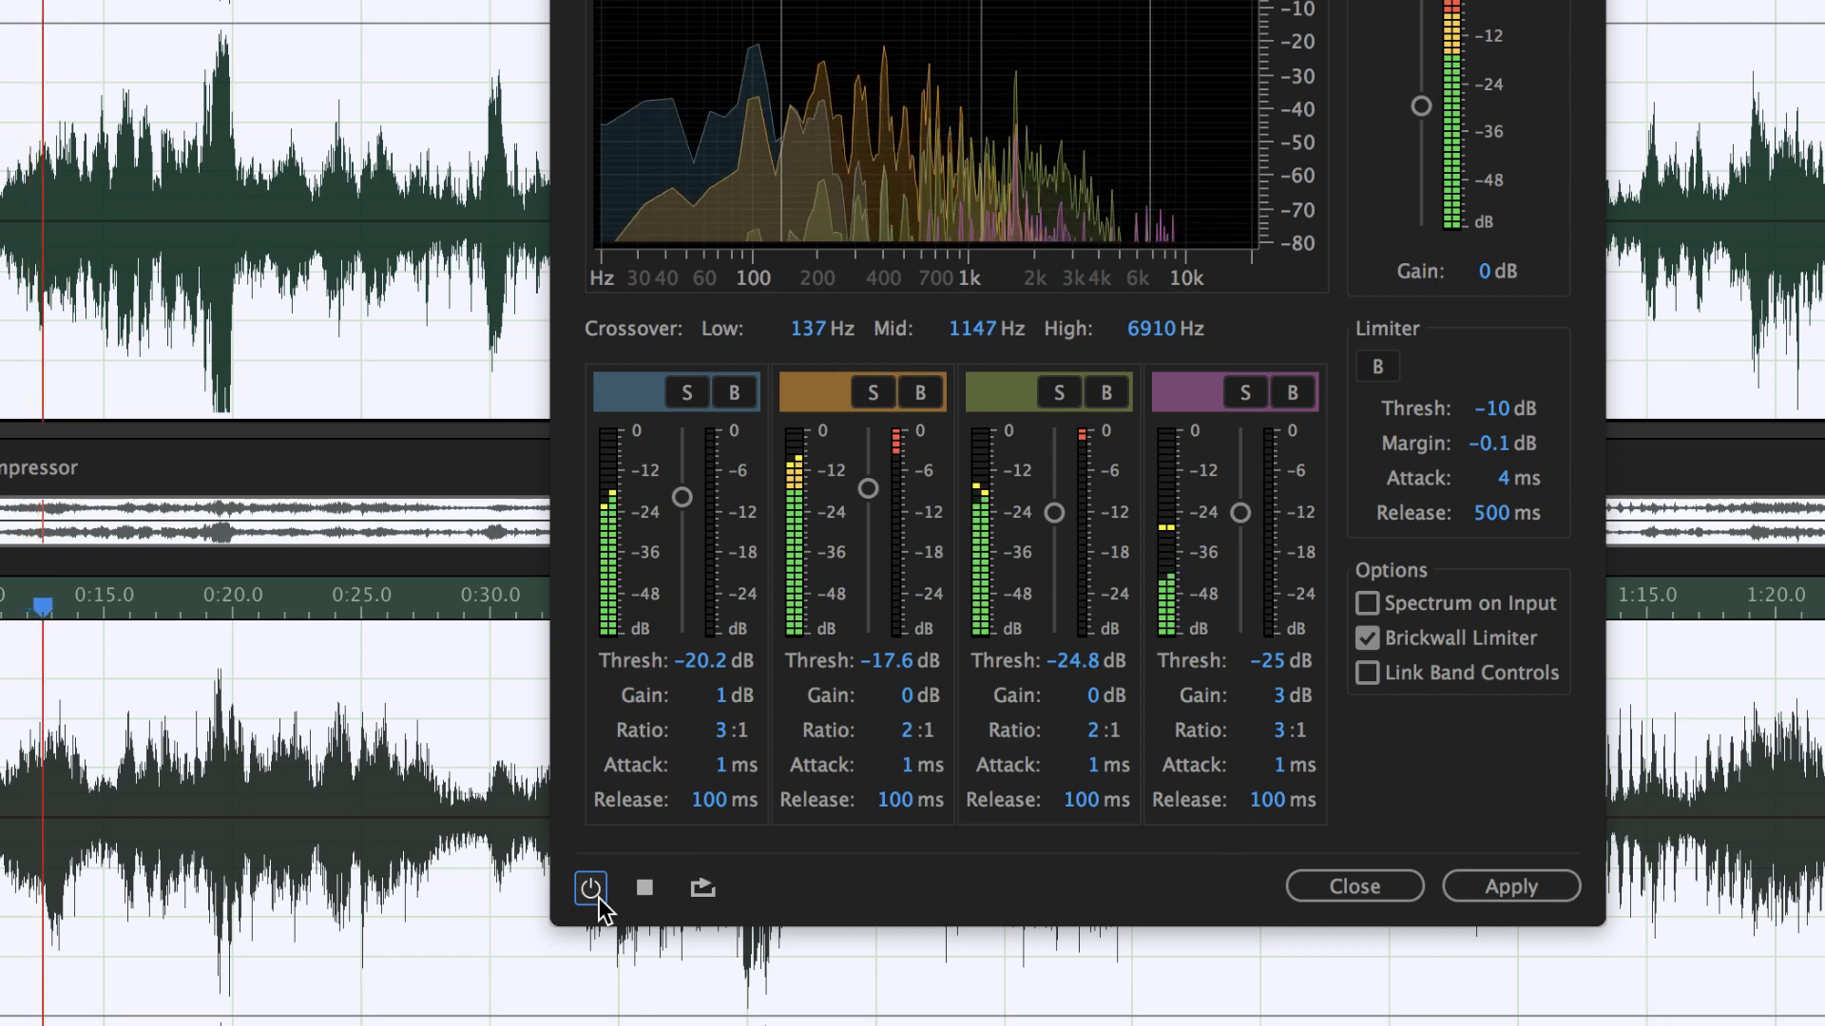
click(590, 889)
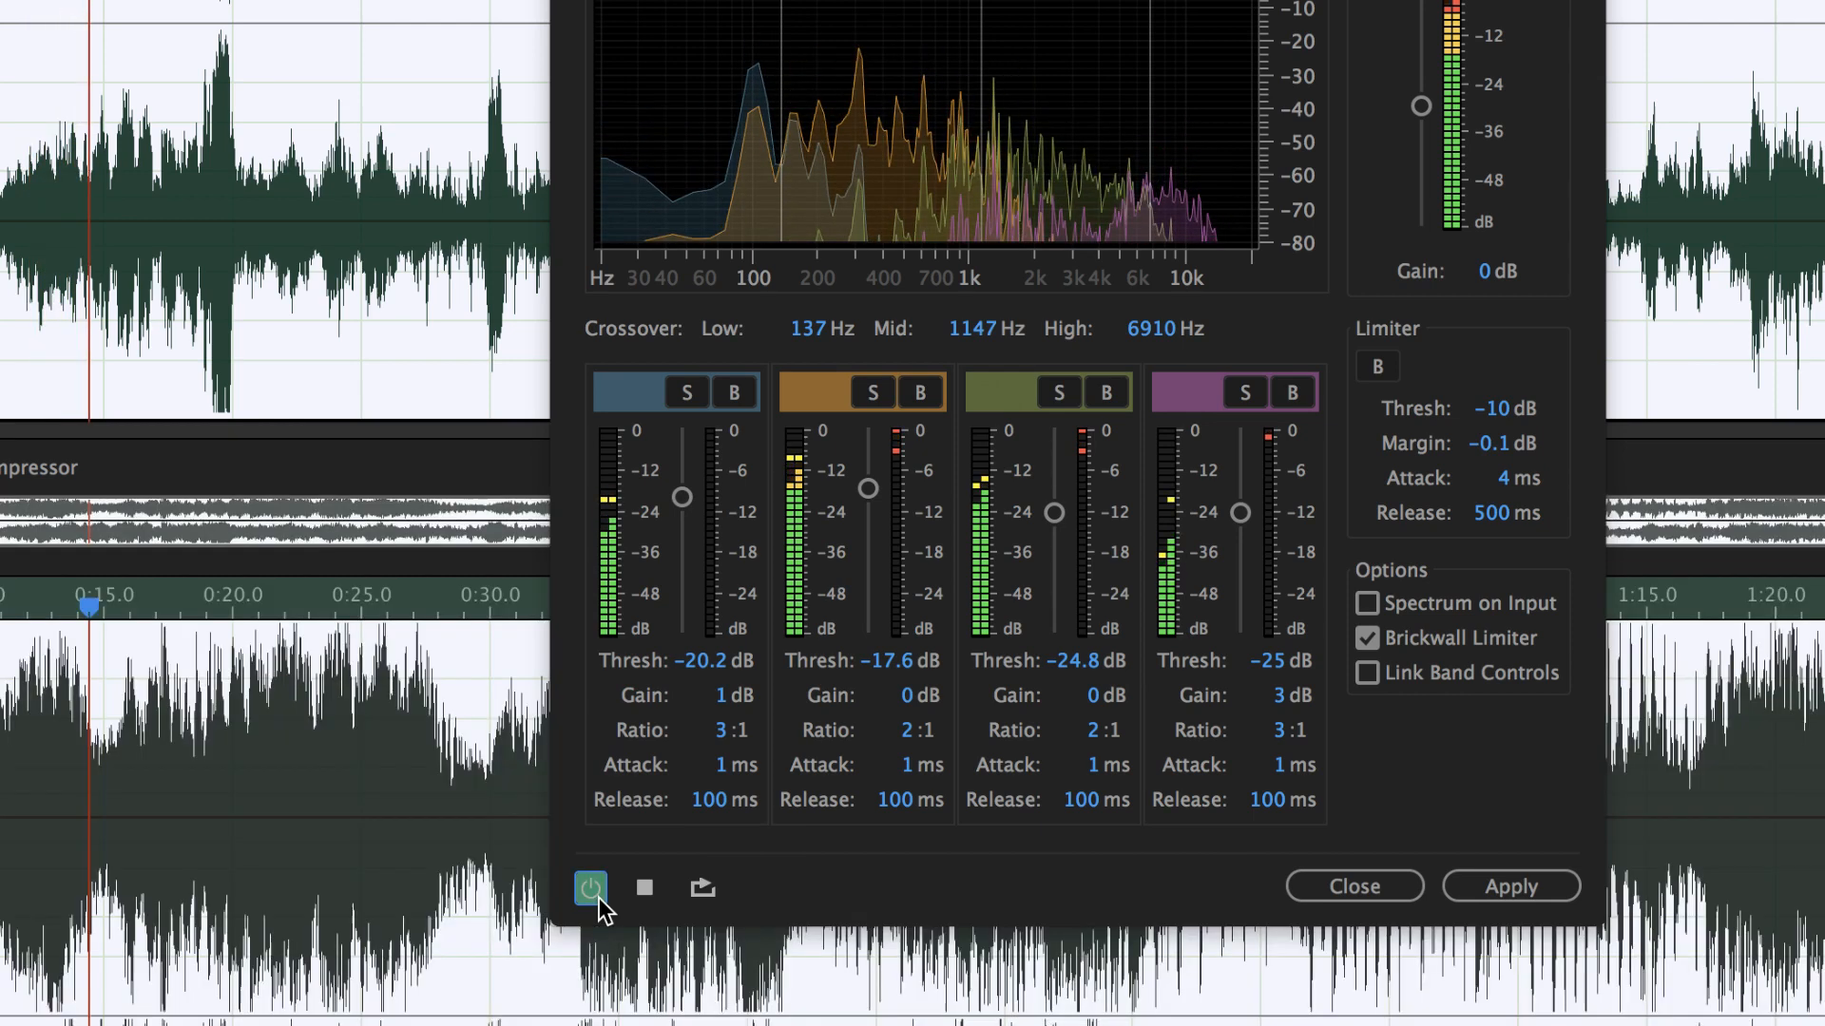
click(643, 884)
- Play the Broadcast-compressed track from the start and again from about 0:11, watching the gain reduction in each band
drag(827, 0, 906, 0)
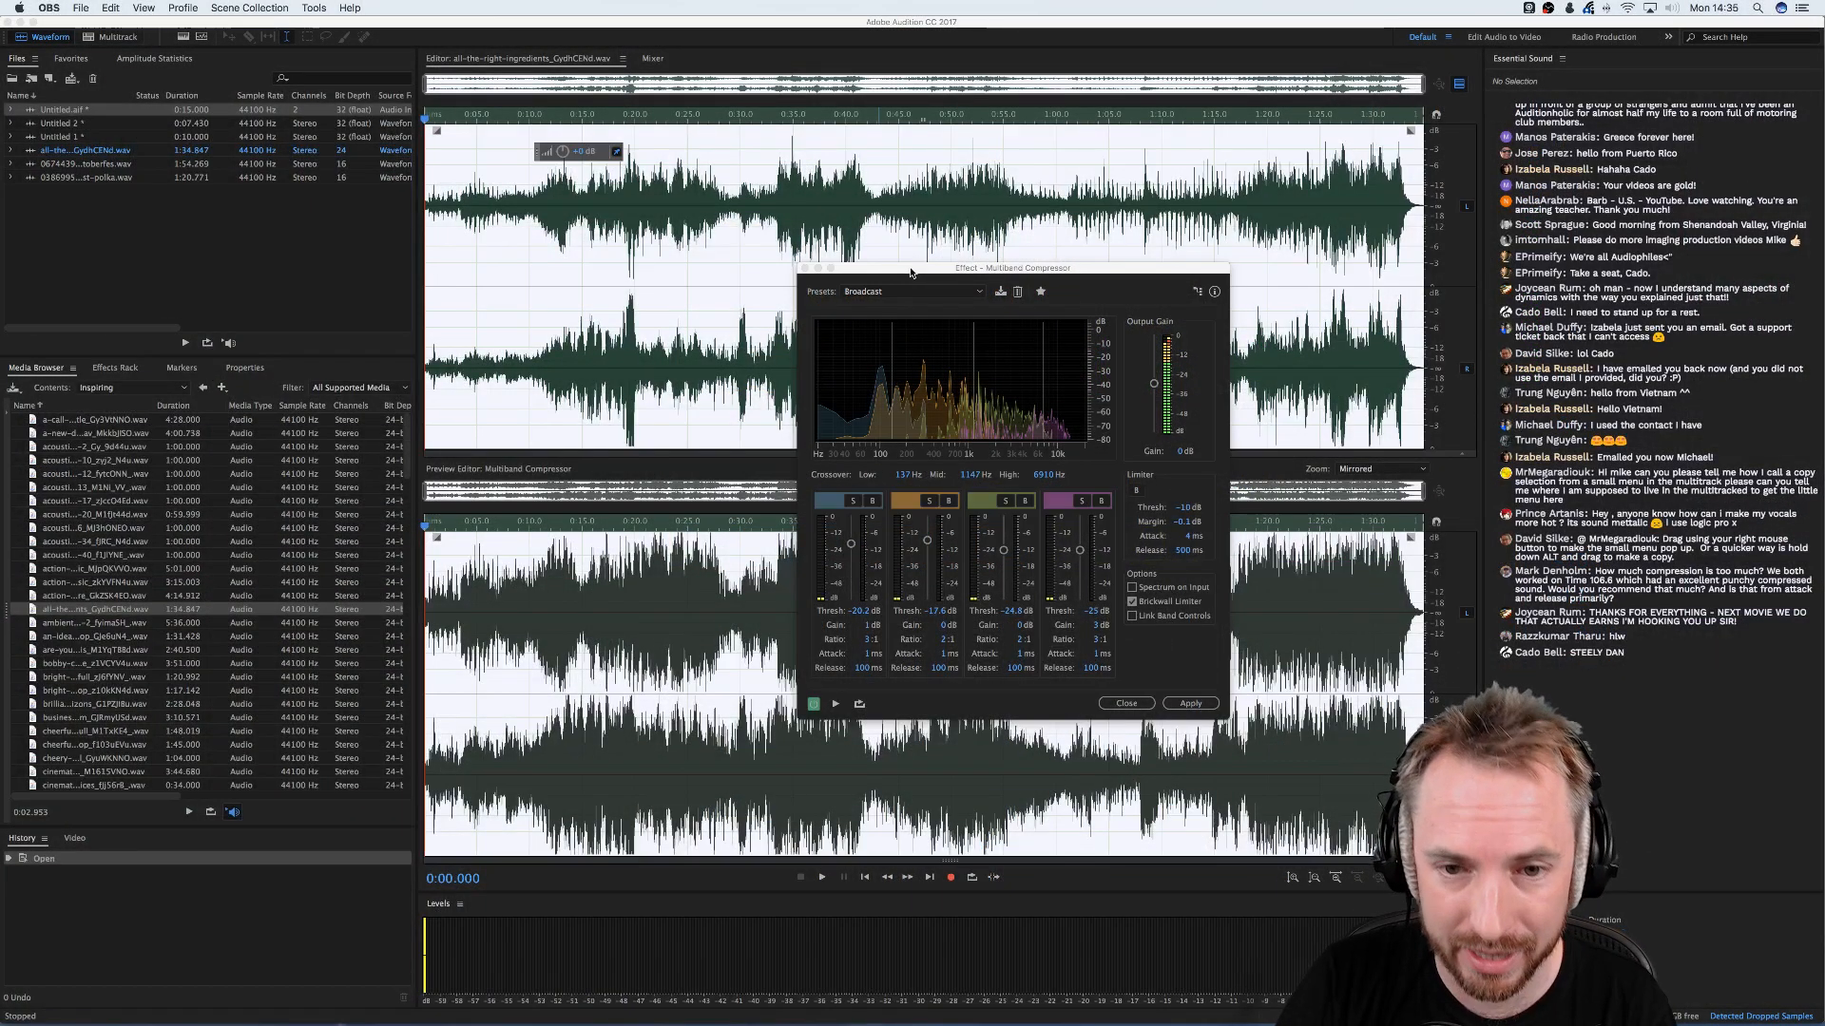
drag(910, 273, 881, 247)
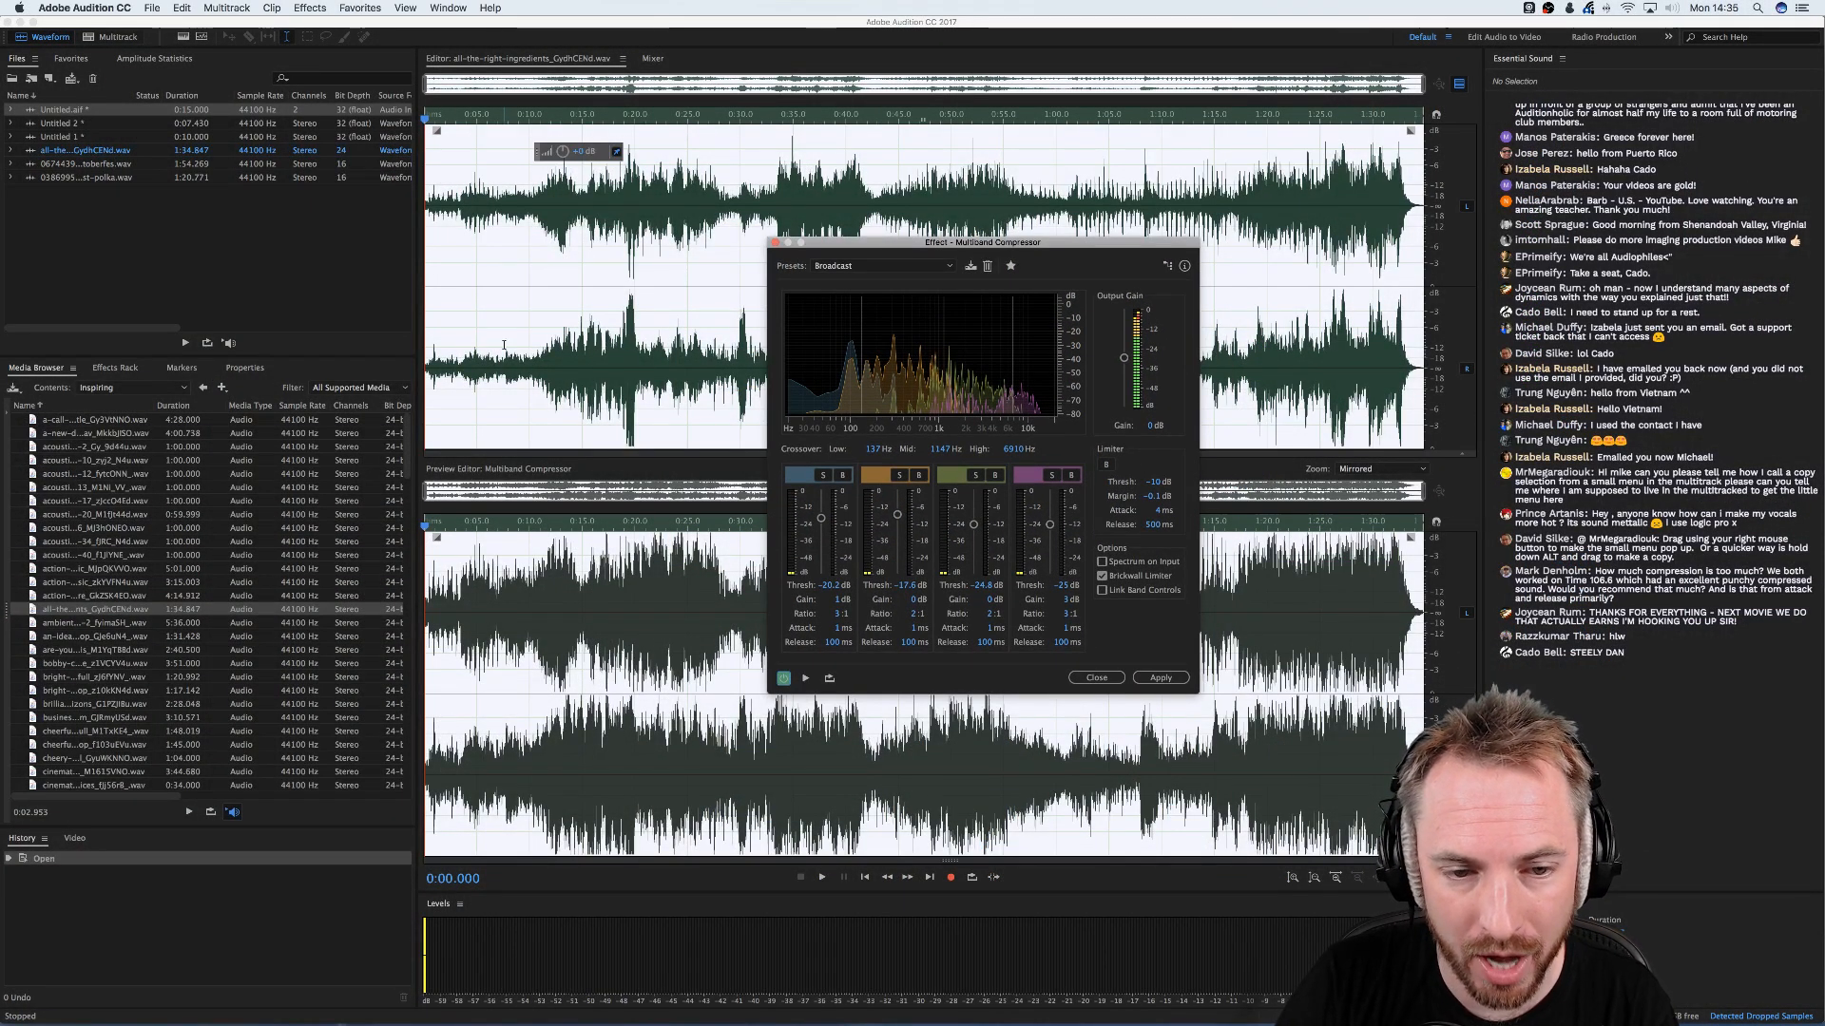
click(804, 677)
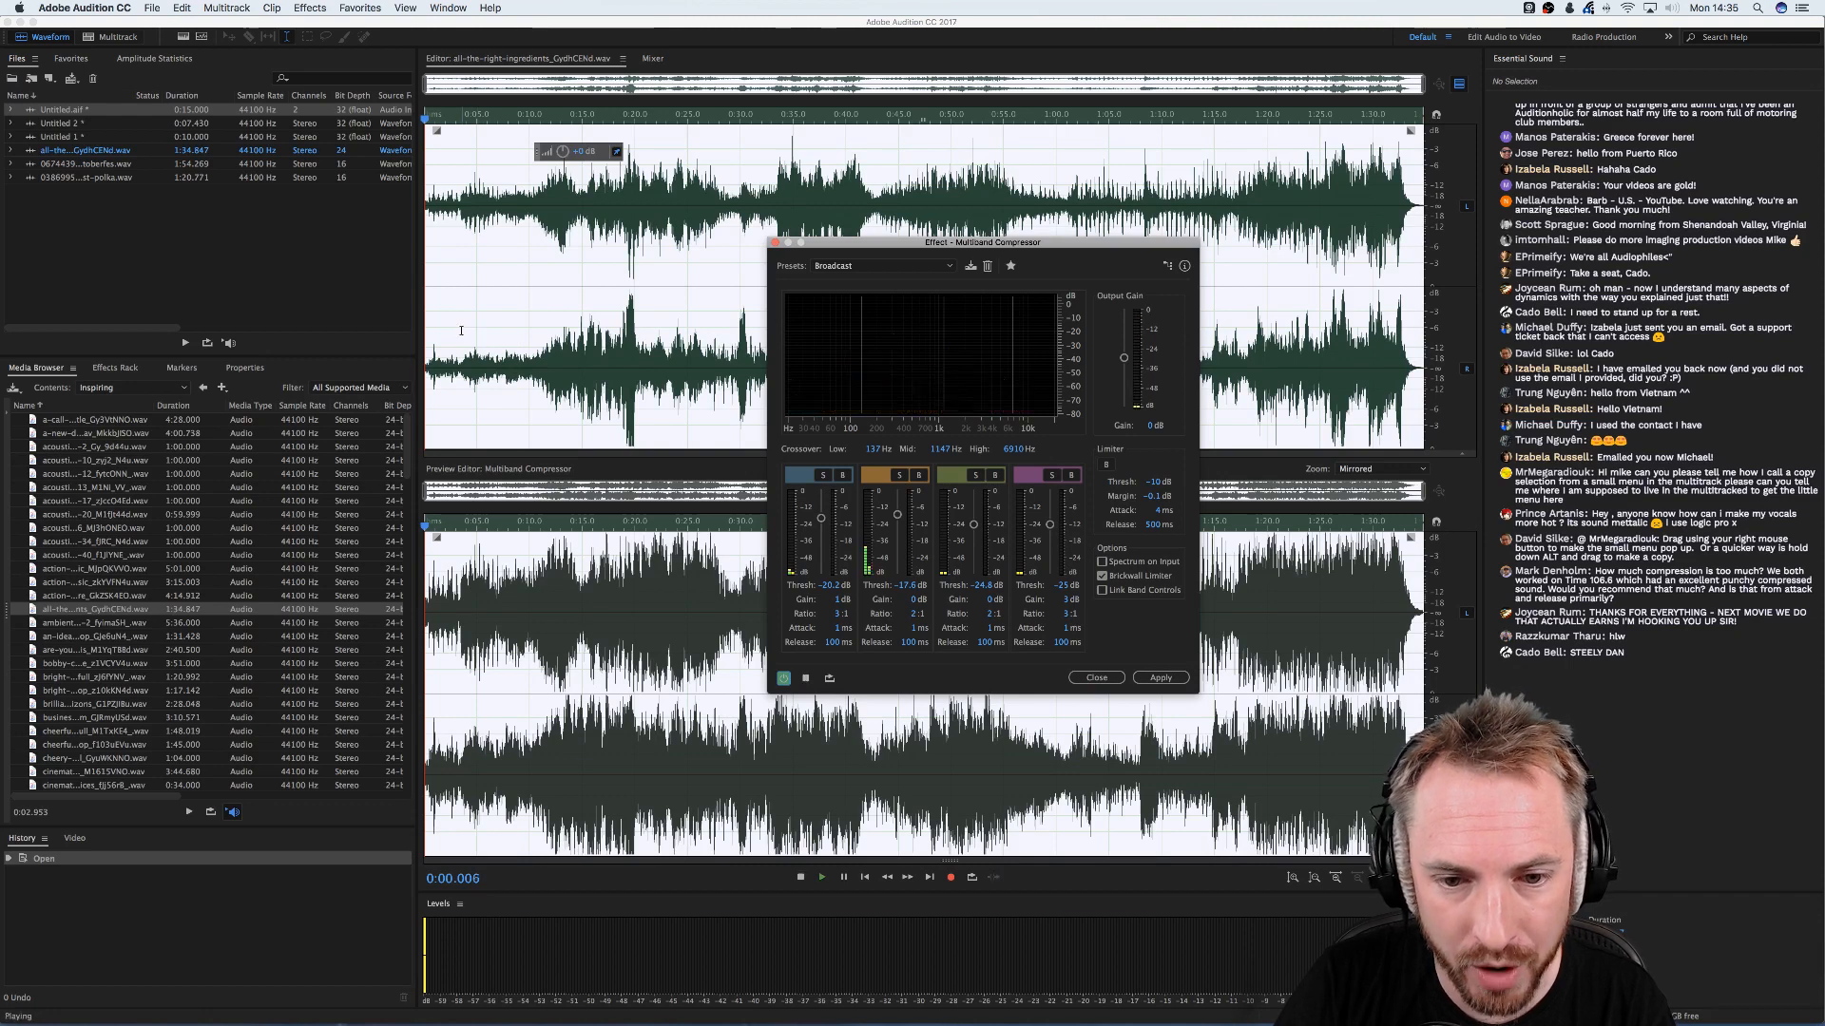
click(805, 677)
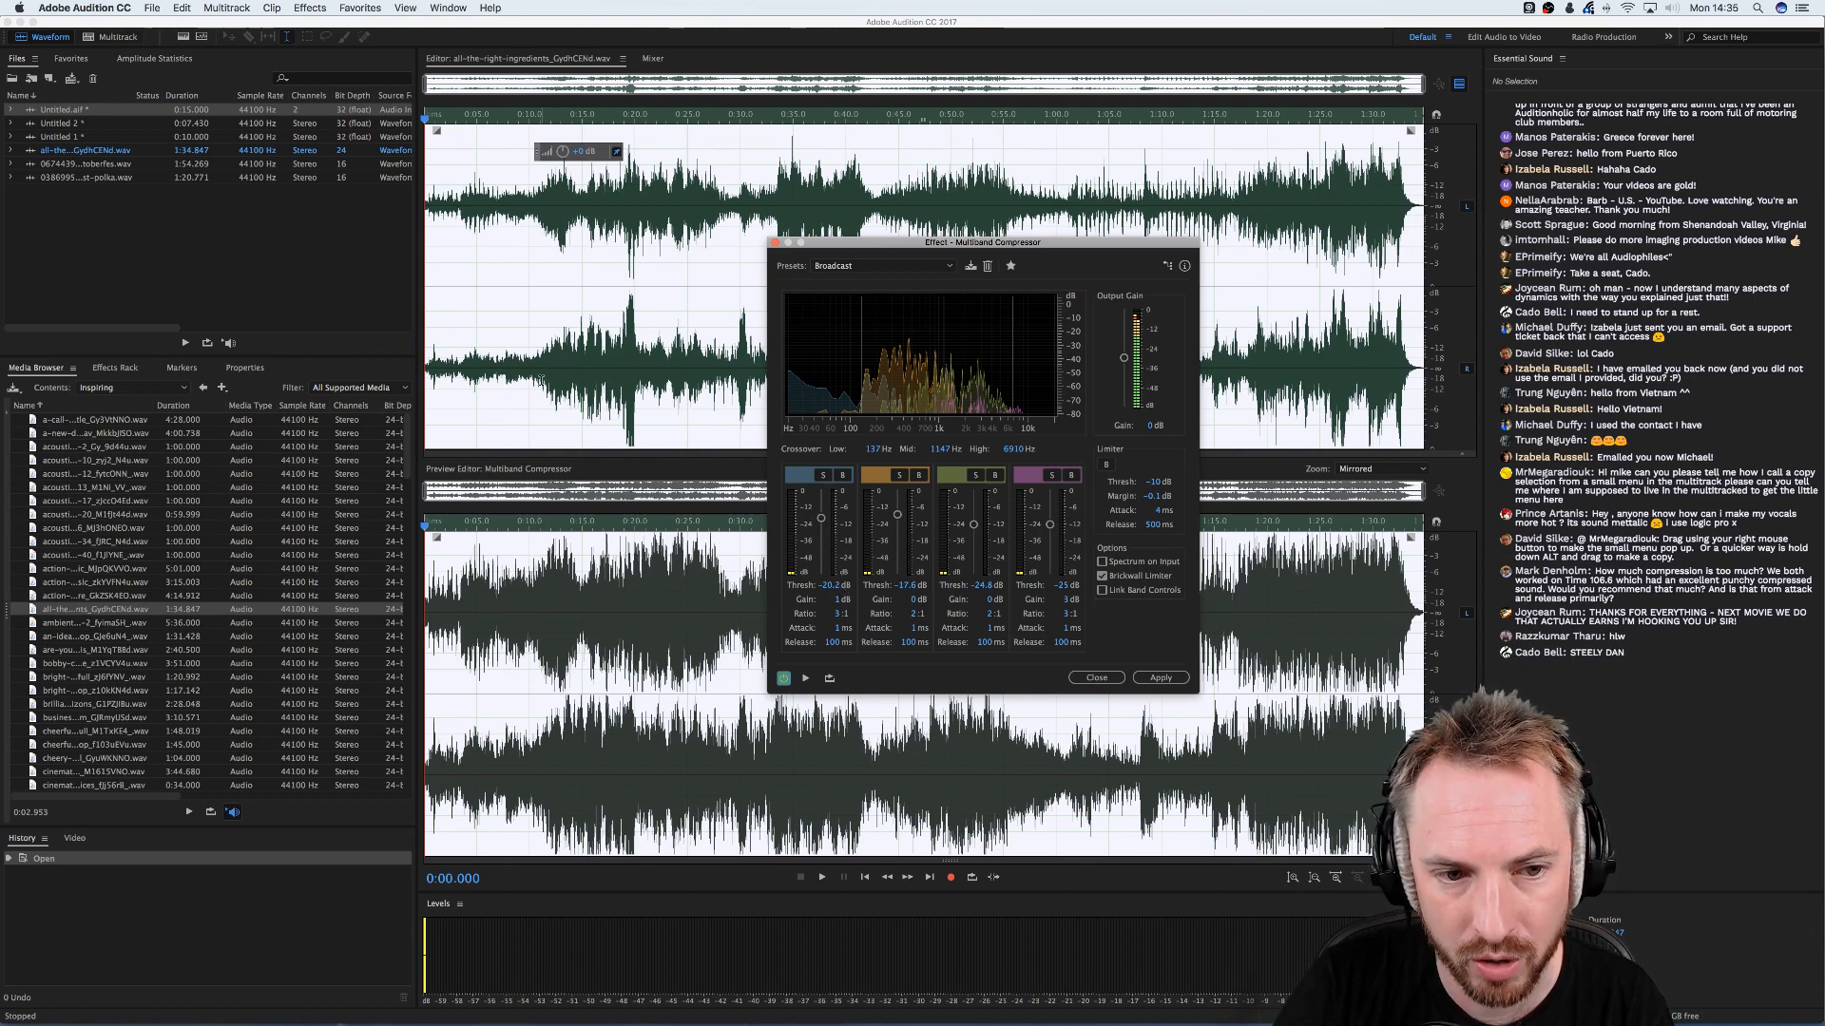
click(542, 418)
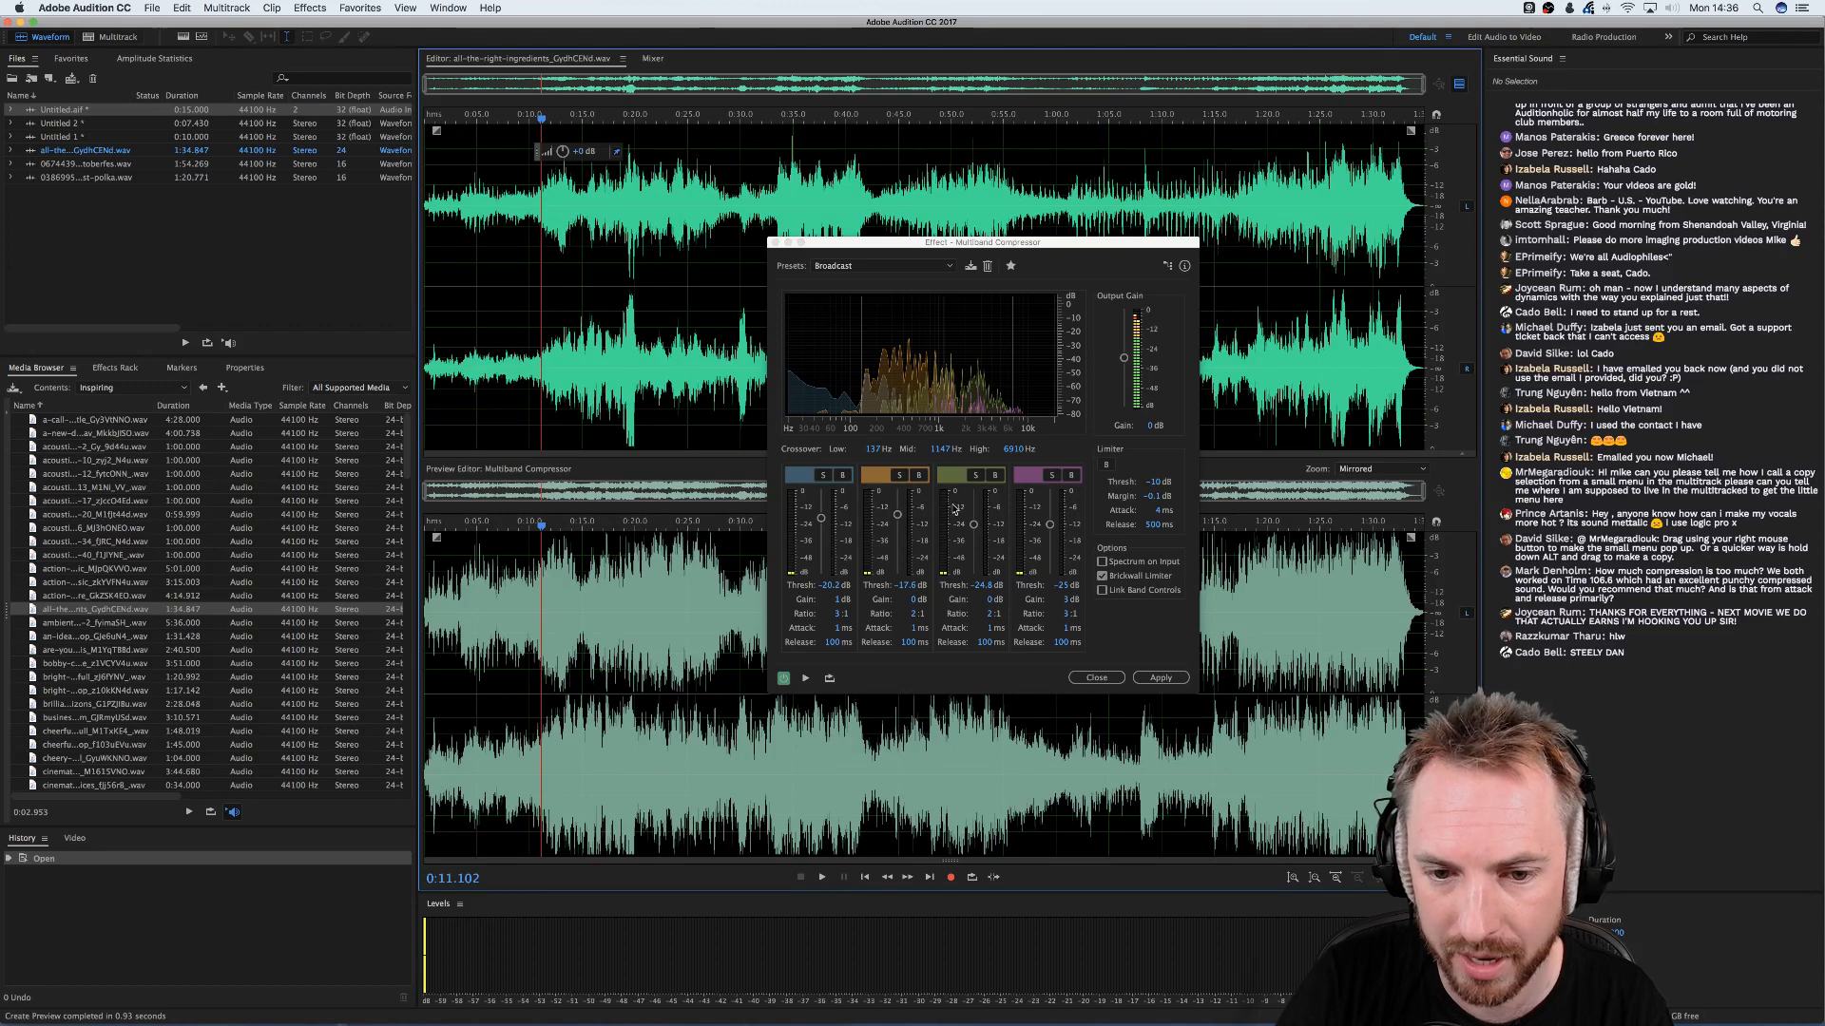
key(space)
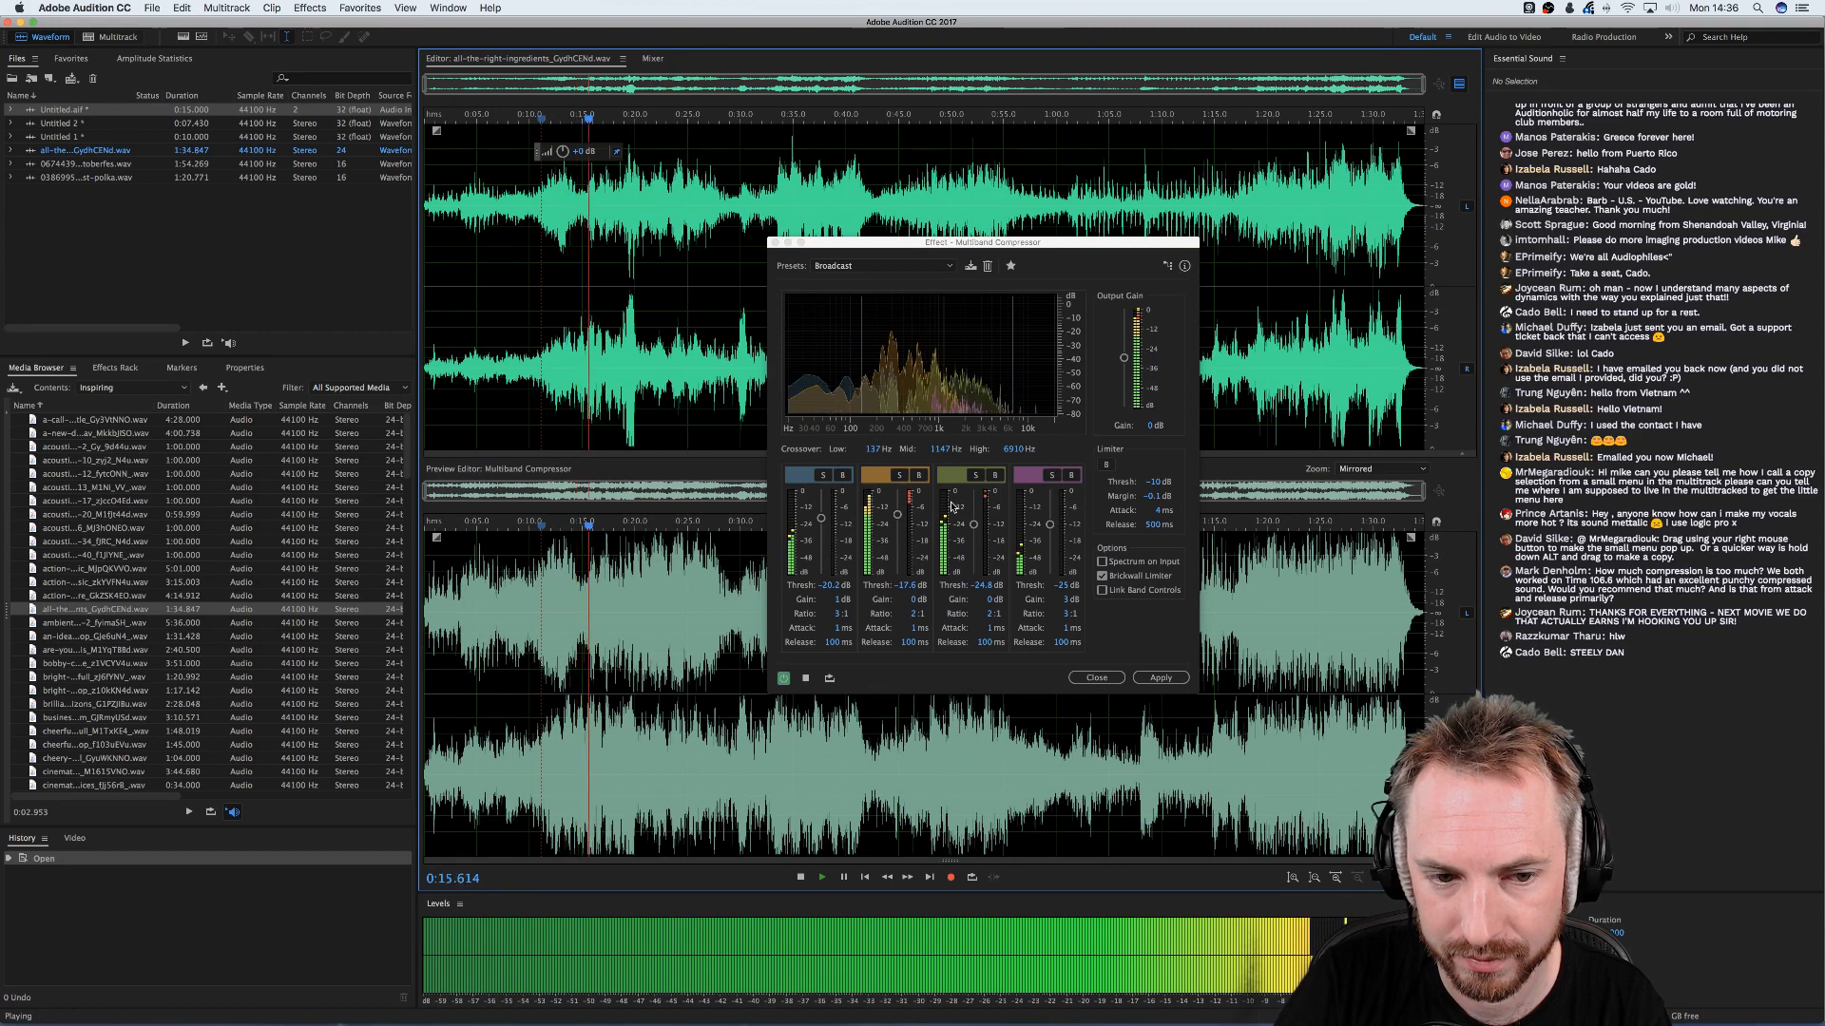
key(space)
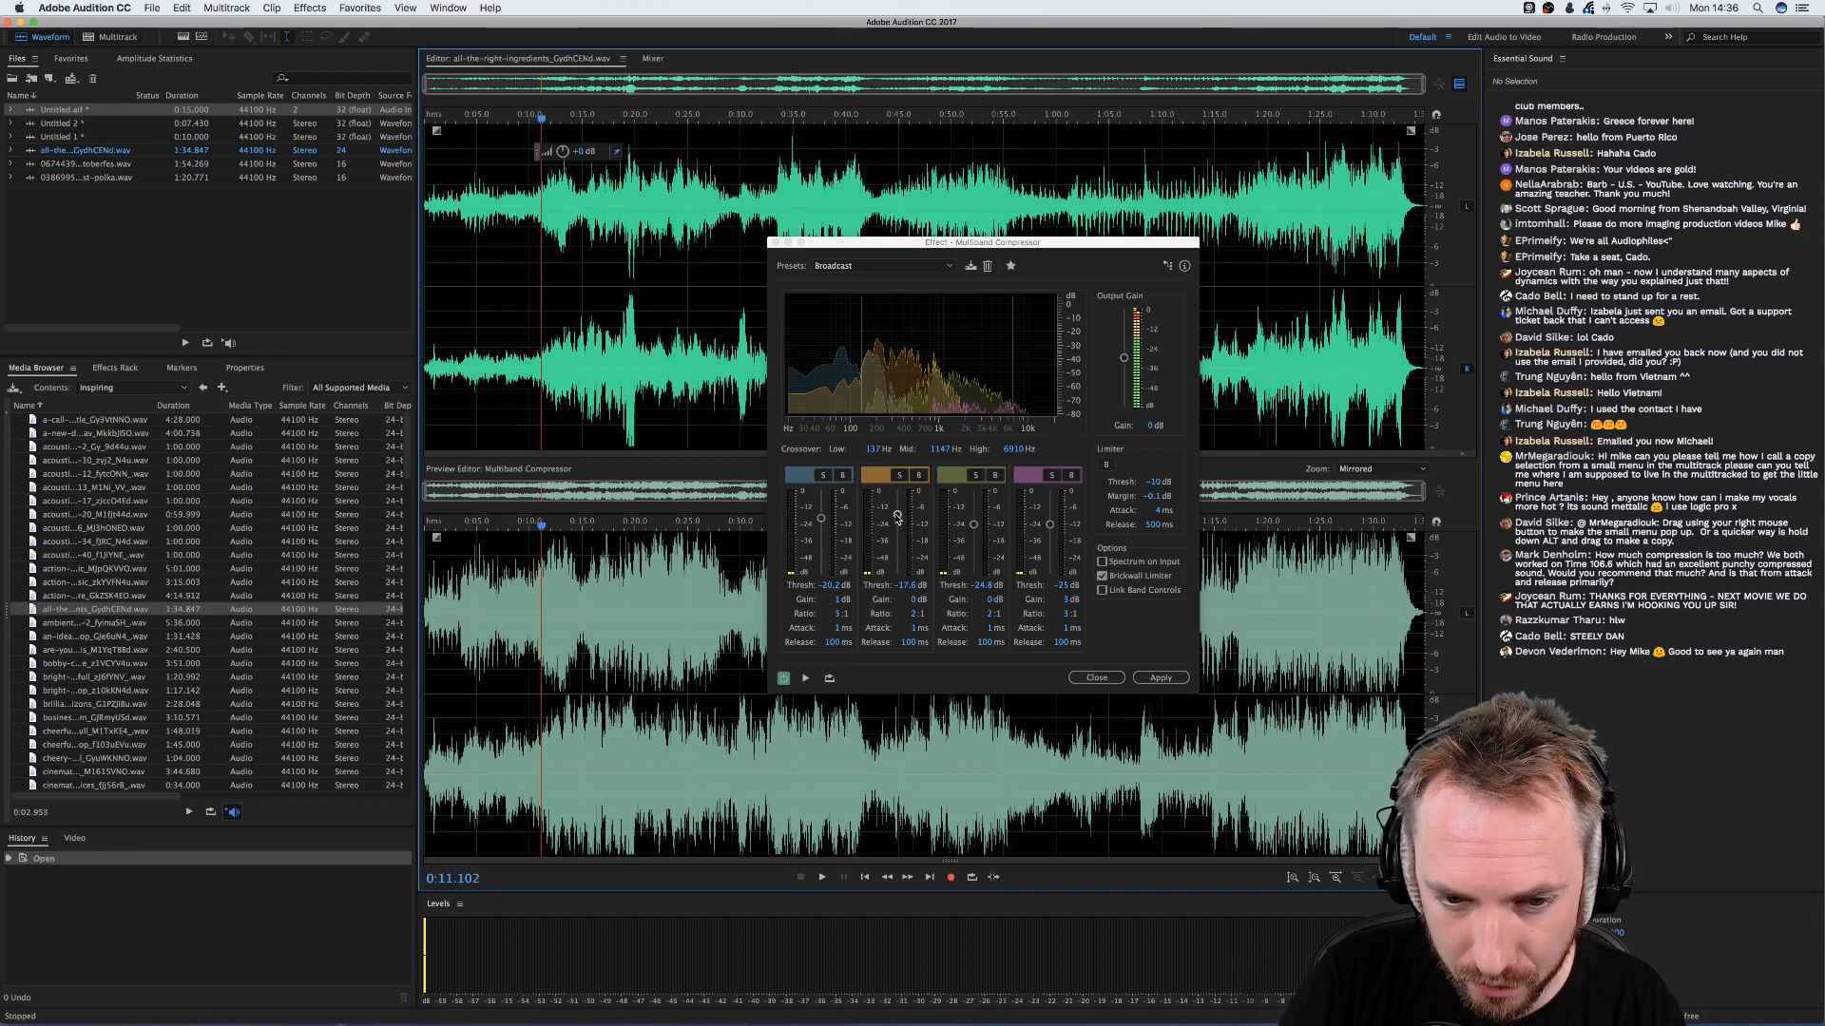
- Set the low band's threshold to -60 dB and the three higher bands' thresholds to 0 dB, and play the result
drag(897, 516, 943, 568)
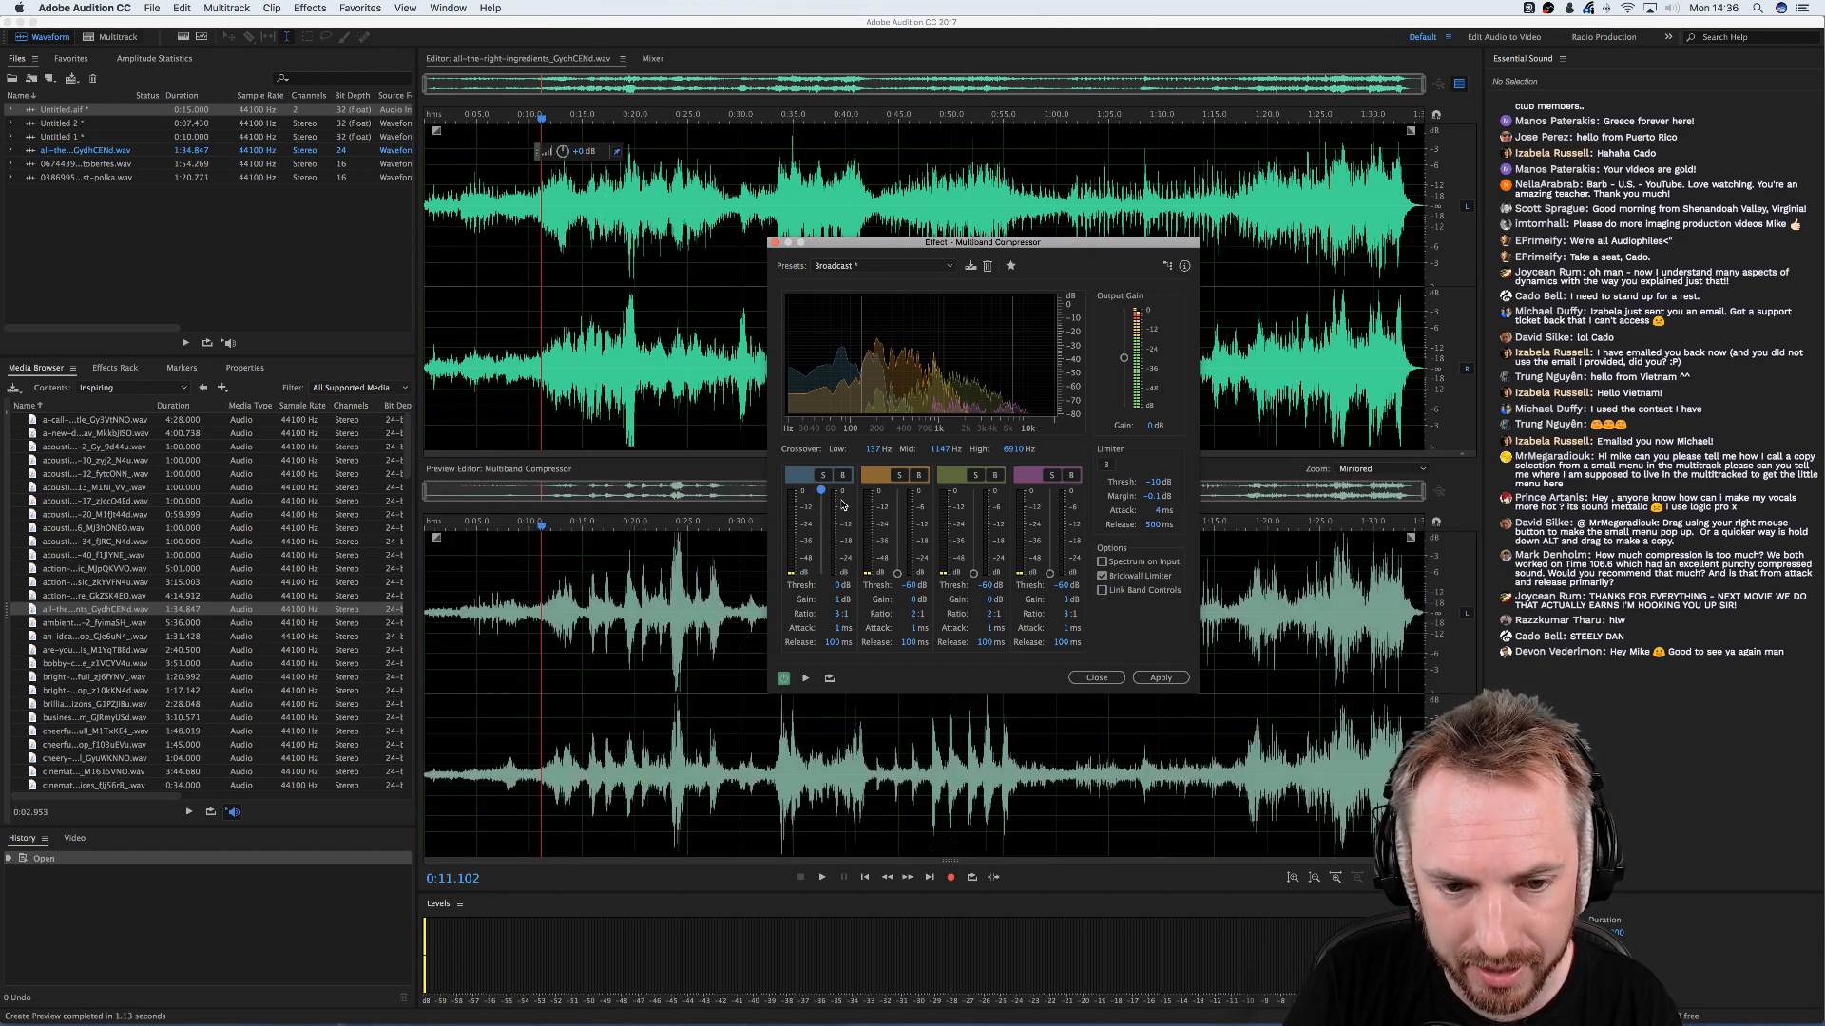
drag(821, 499, 817, 600)
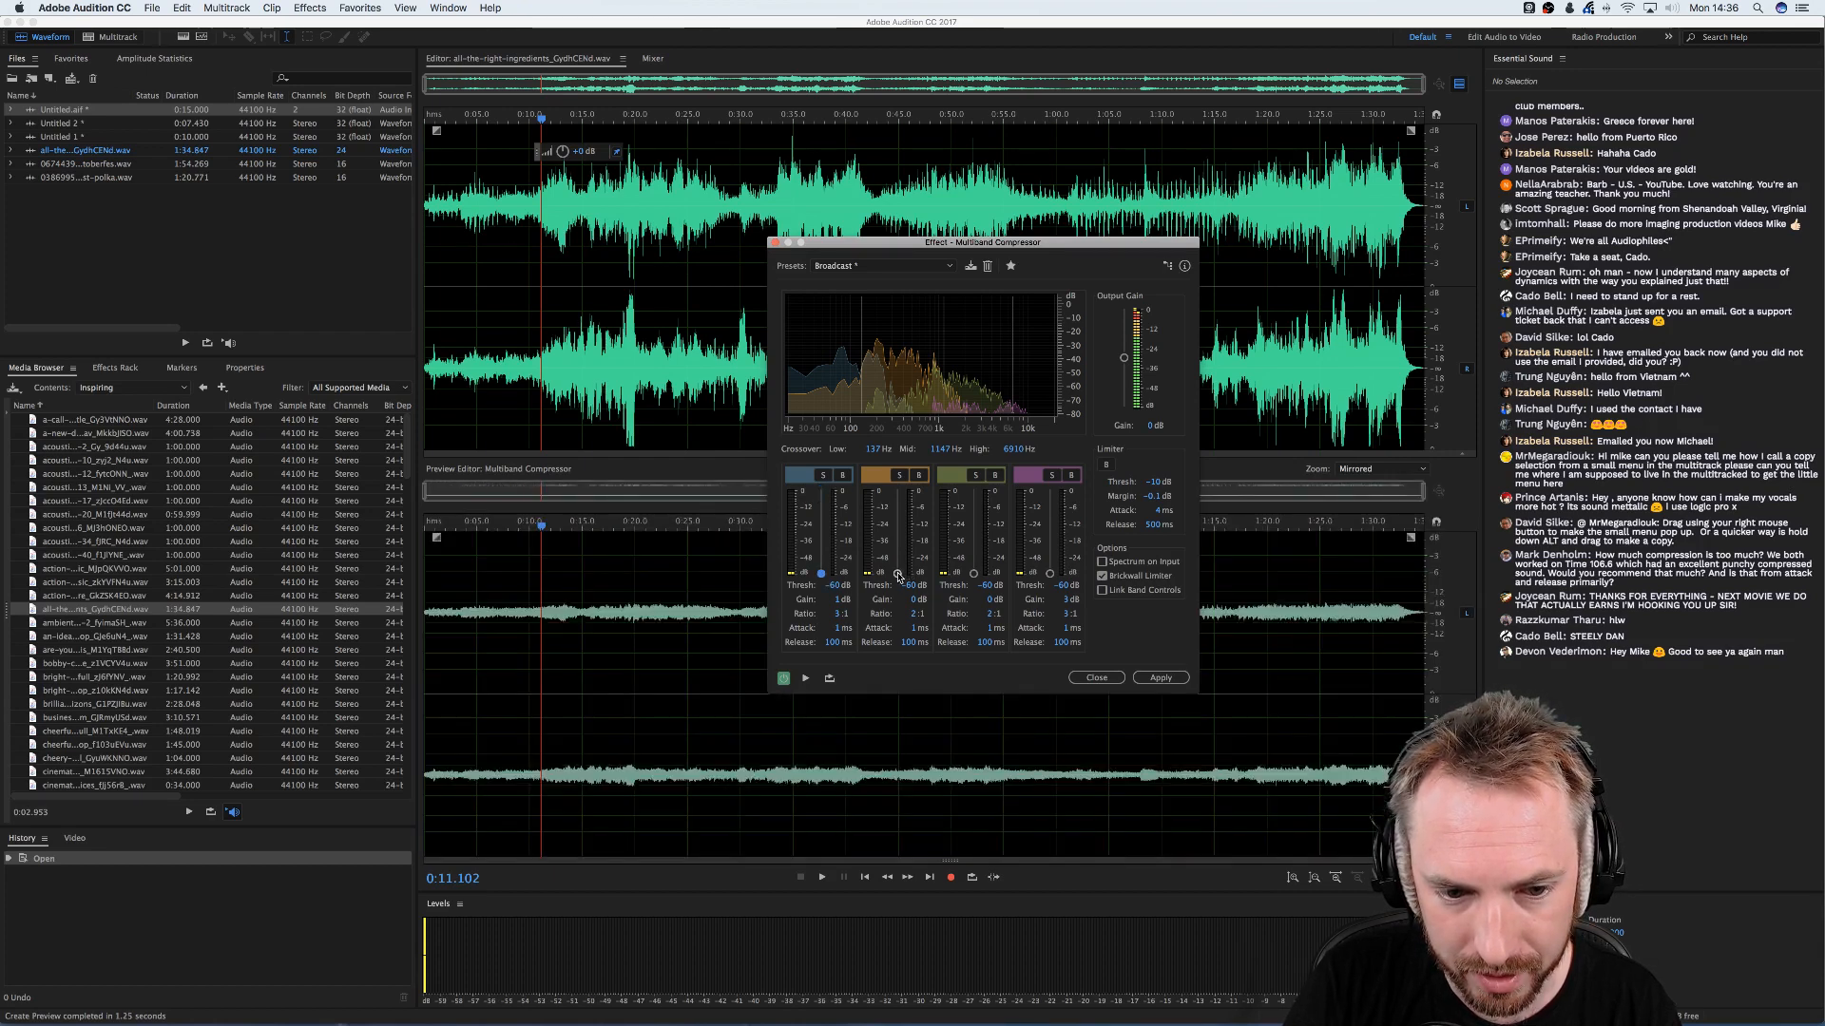
click(972, 575)
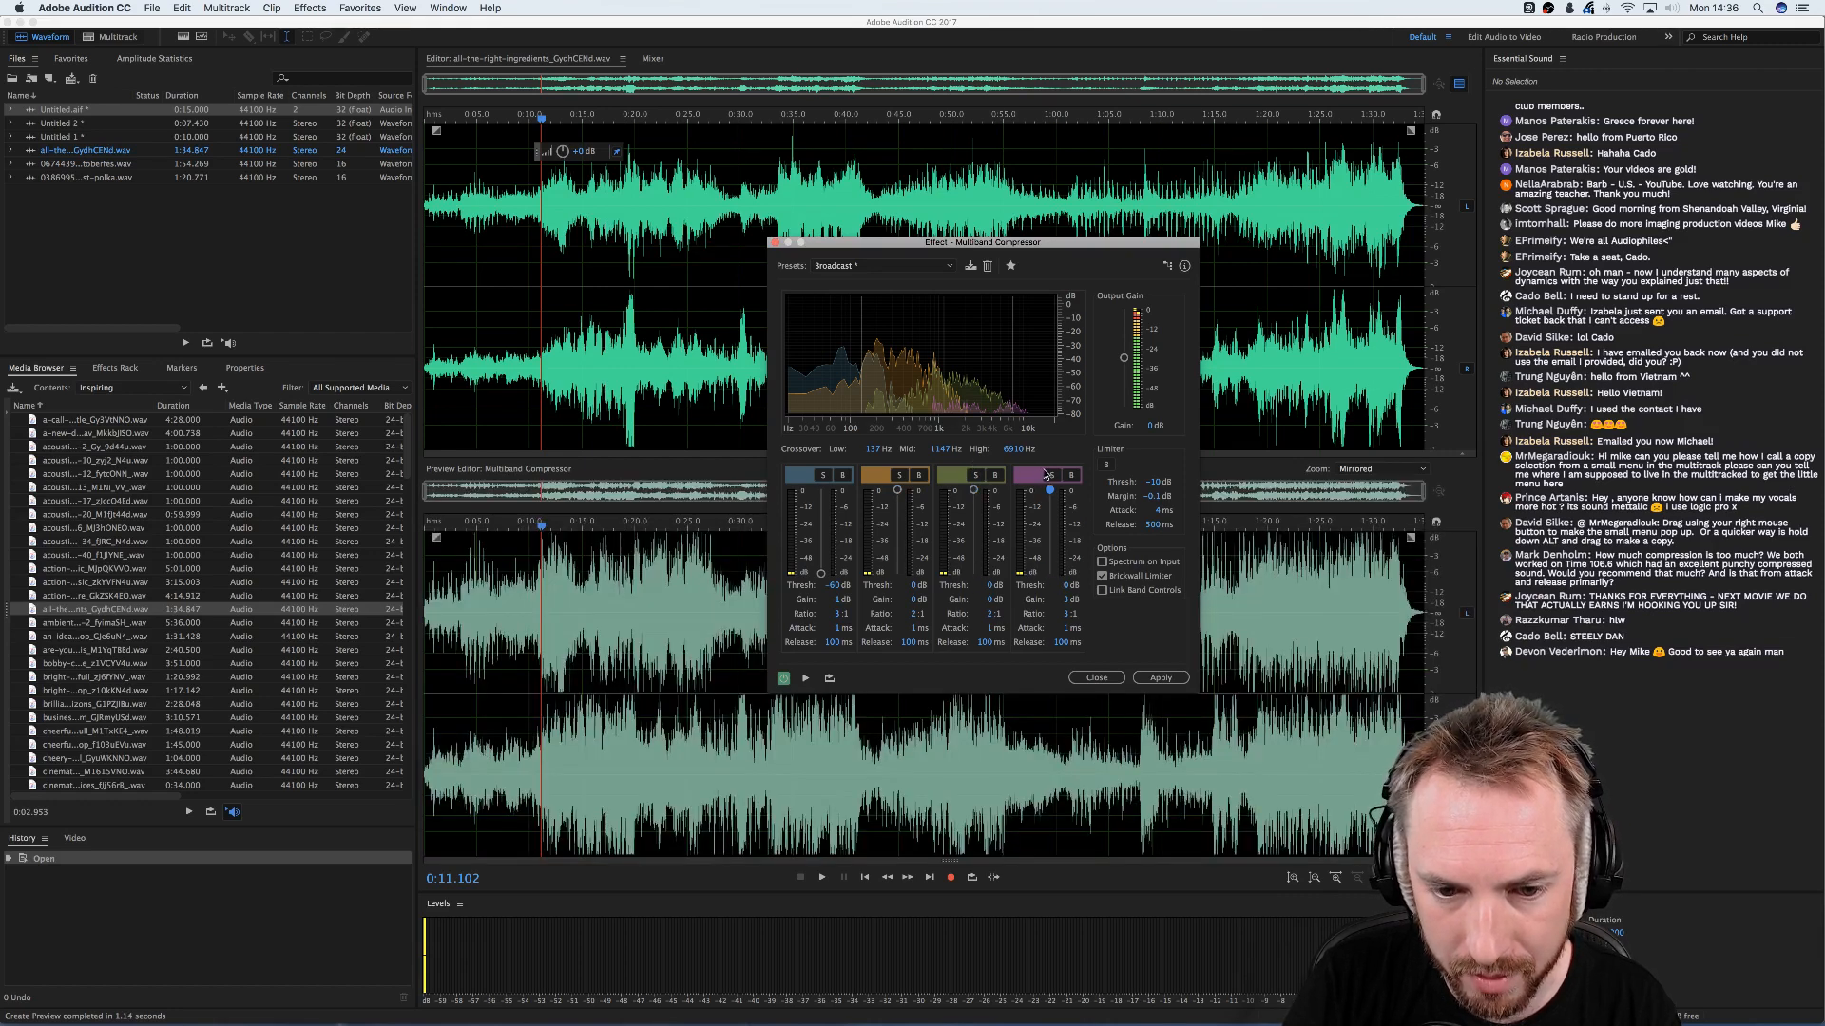
click(794, 575)
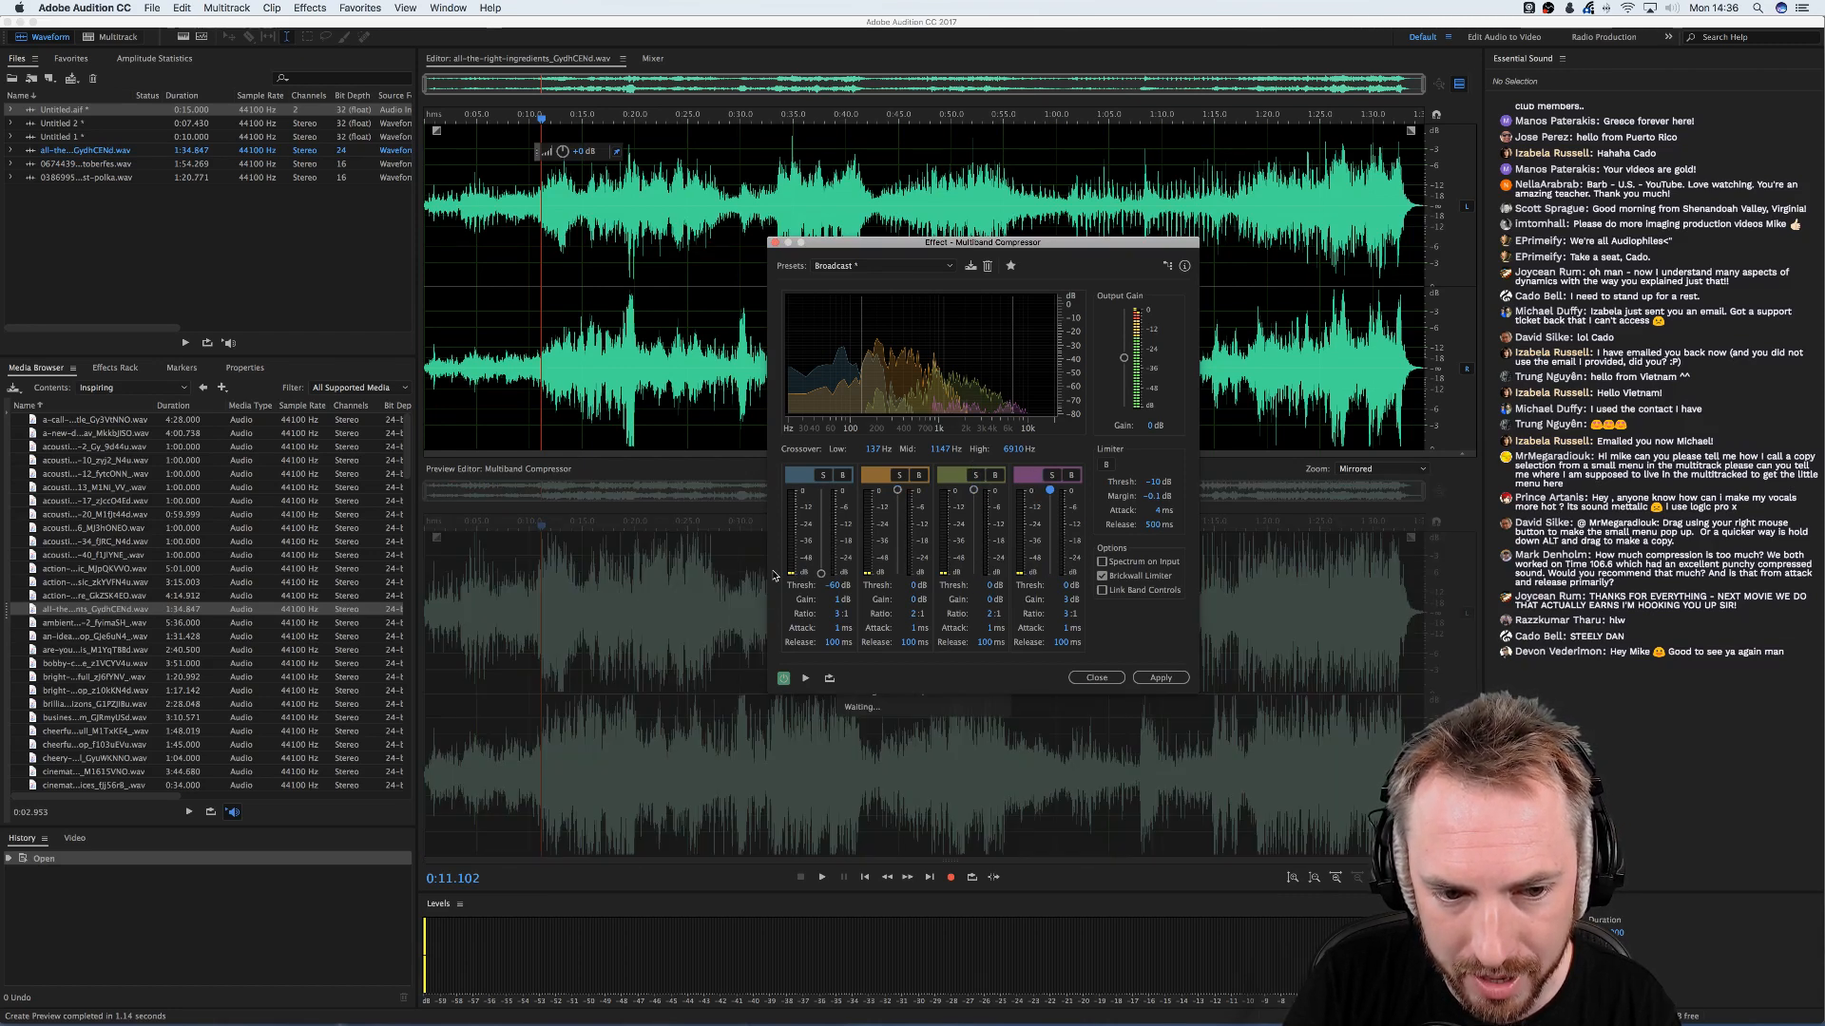
key(space)
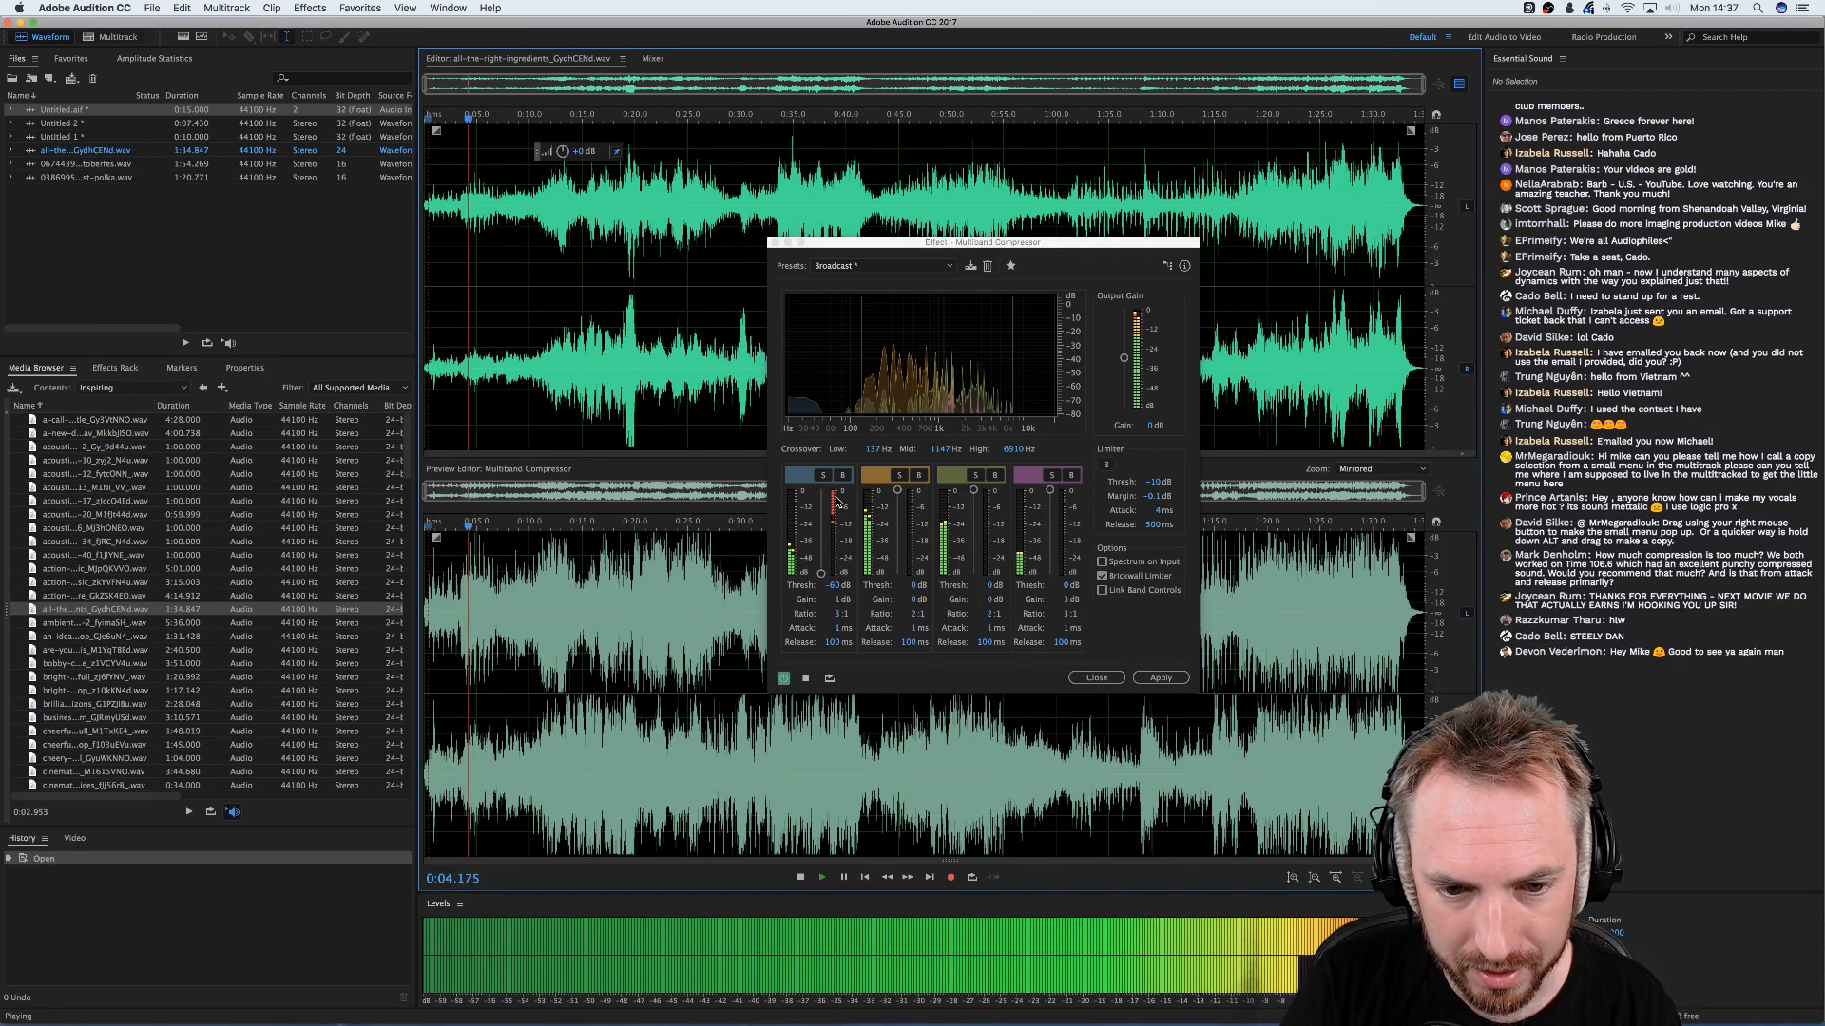
key(space)
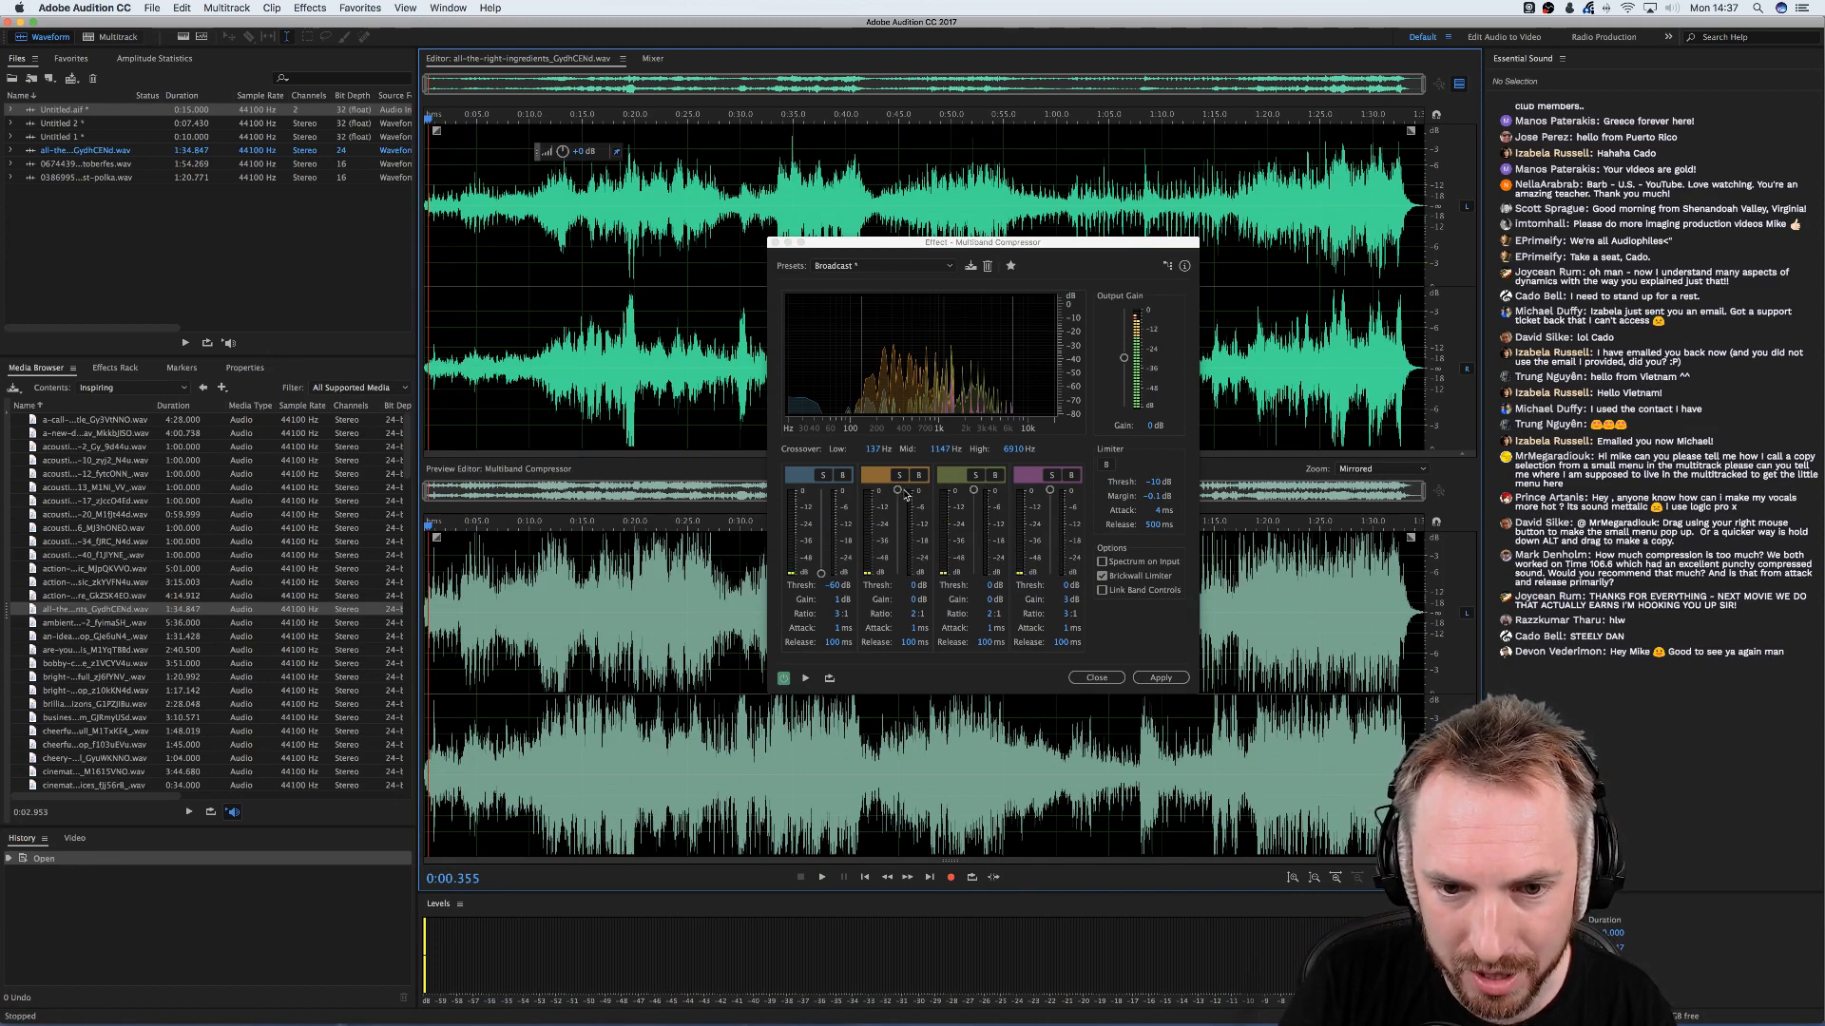
- Set the low band's threshold to 0 dB and the two middle bands' to -60 dB, and audition the passage from about 0:23
drag(906, 495, 924, 604)
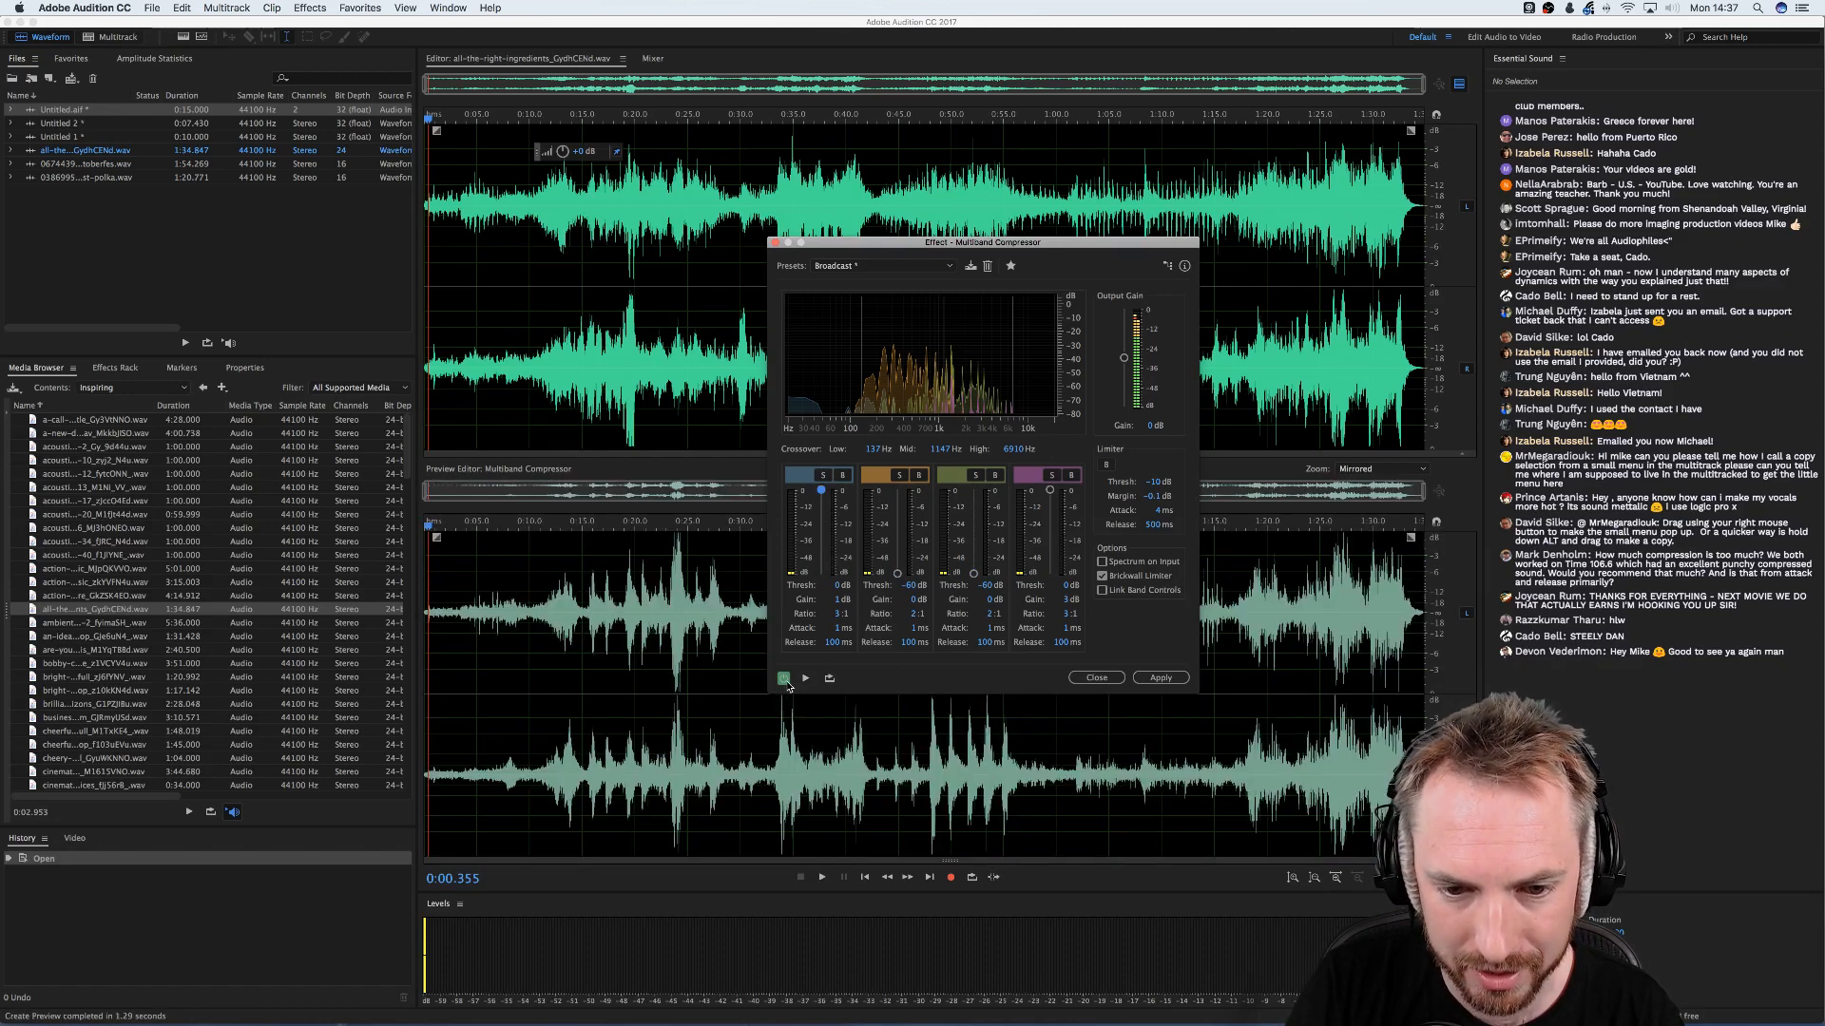
key(space)
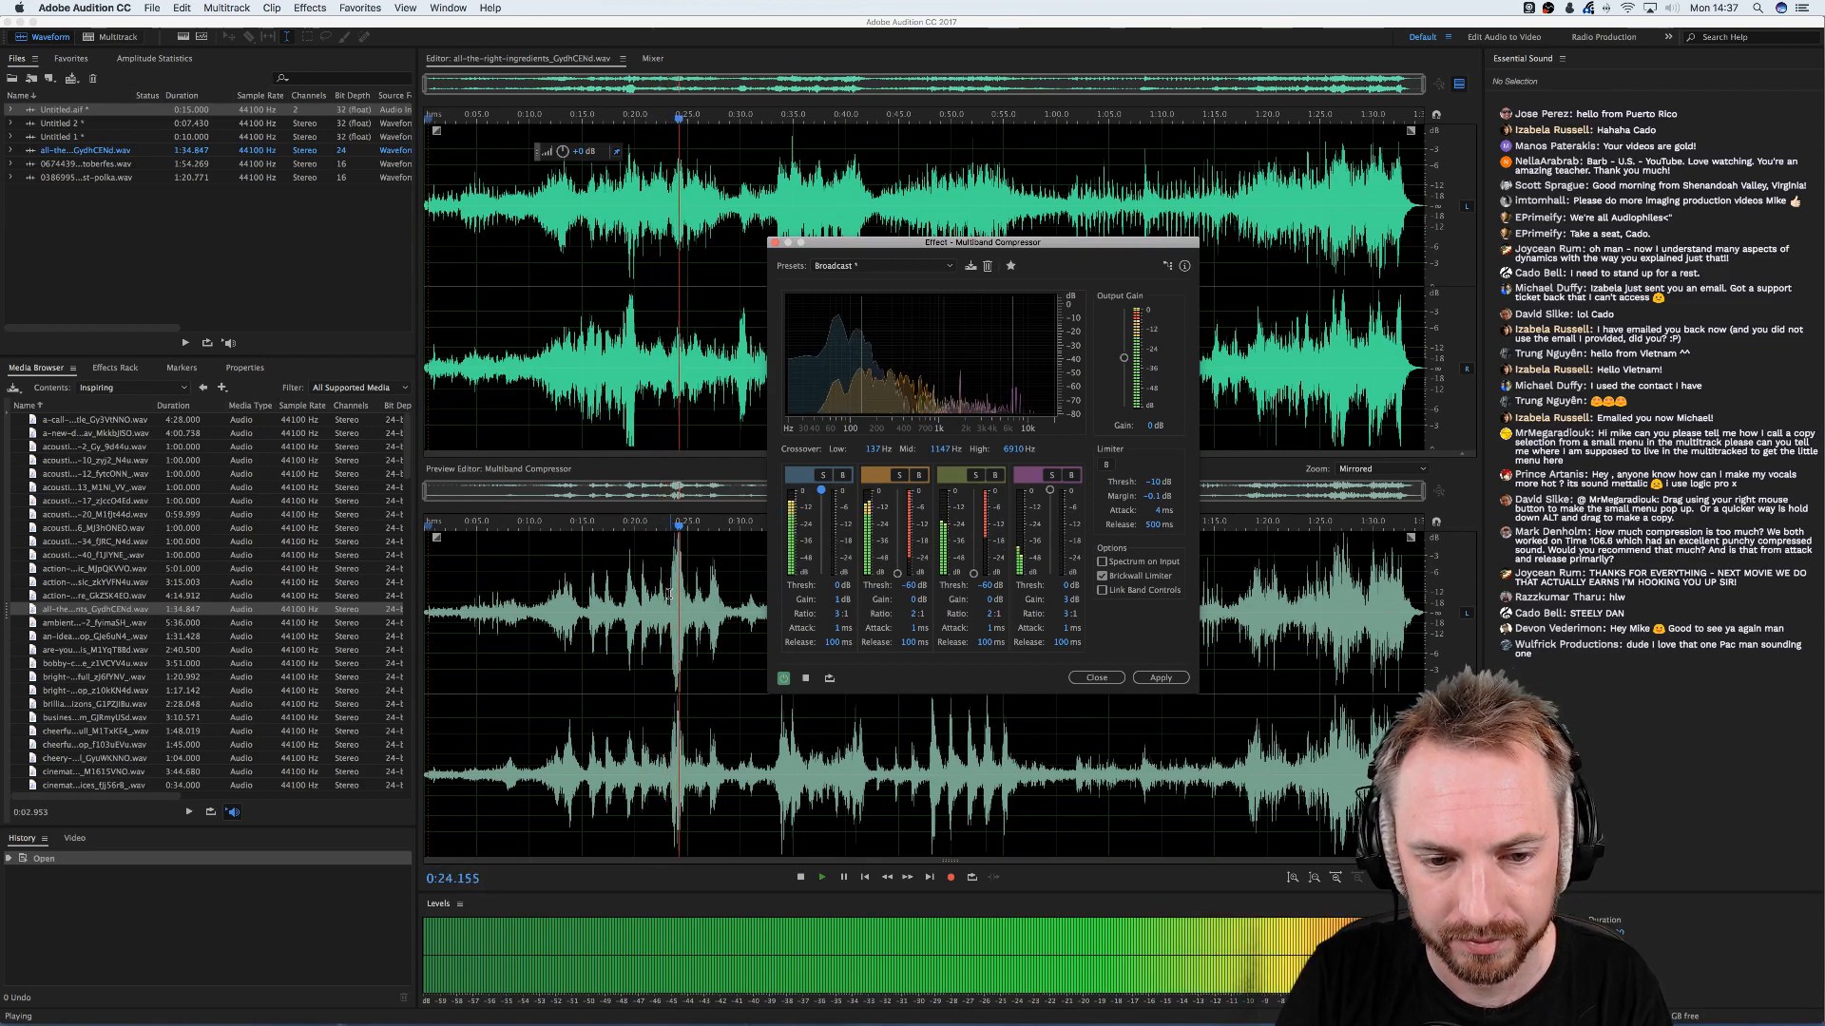
key(space)
click(668, 594)
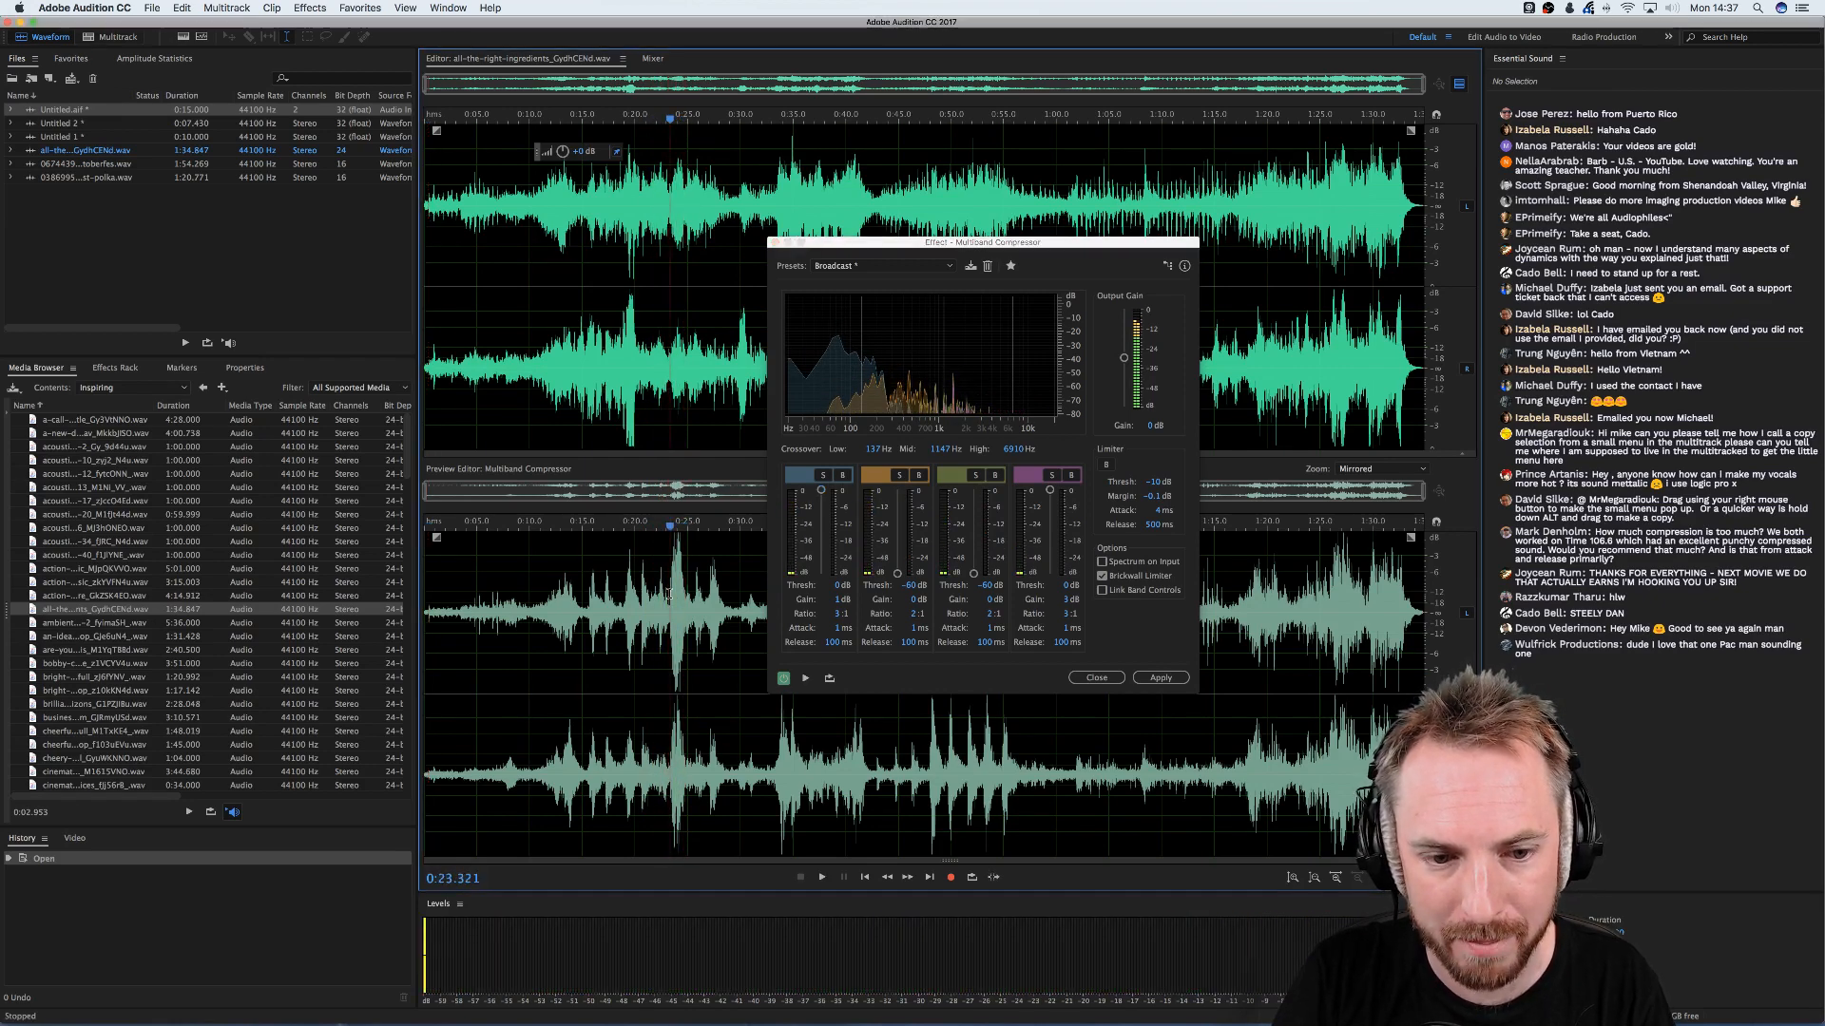
key(space)
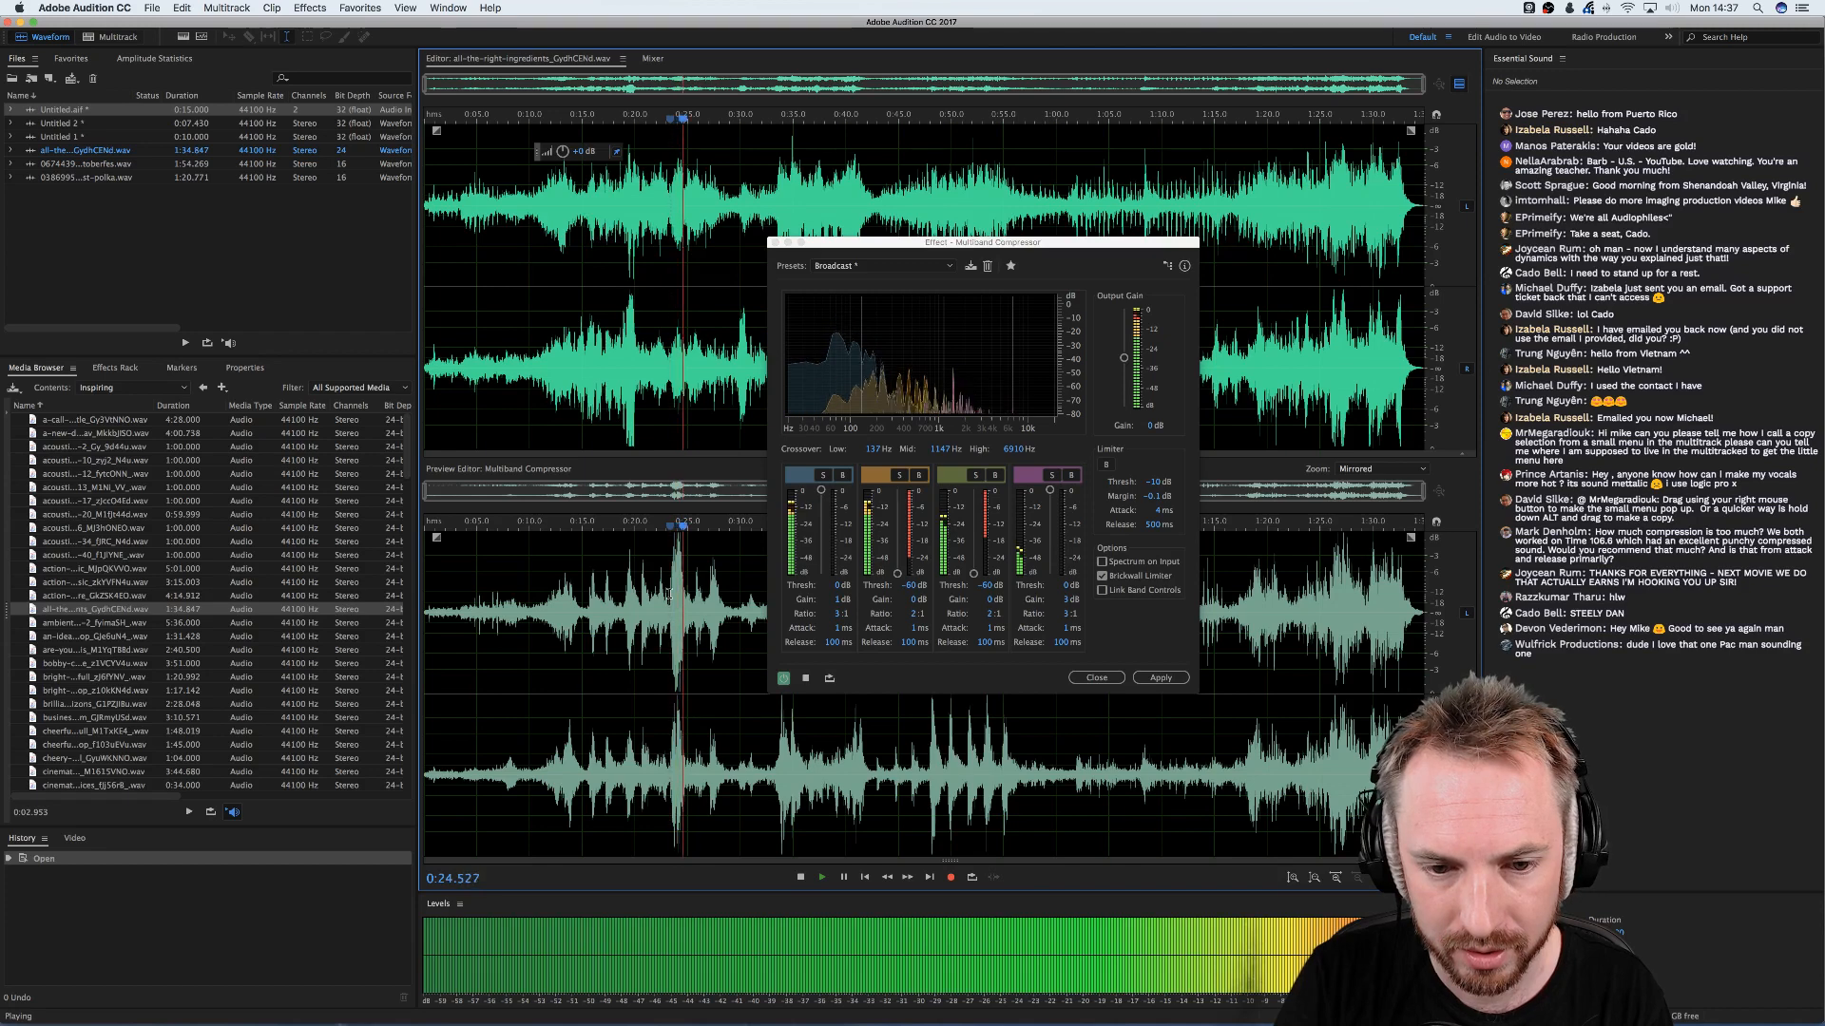
key(space)
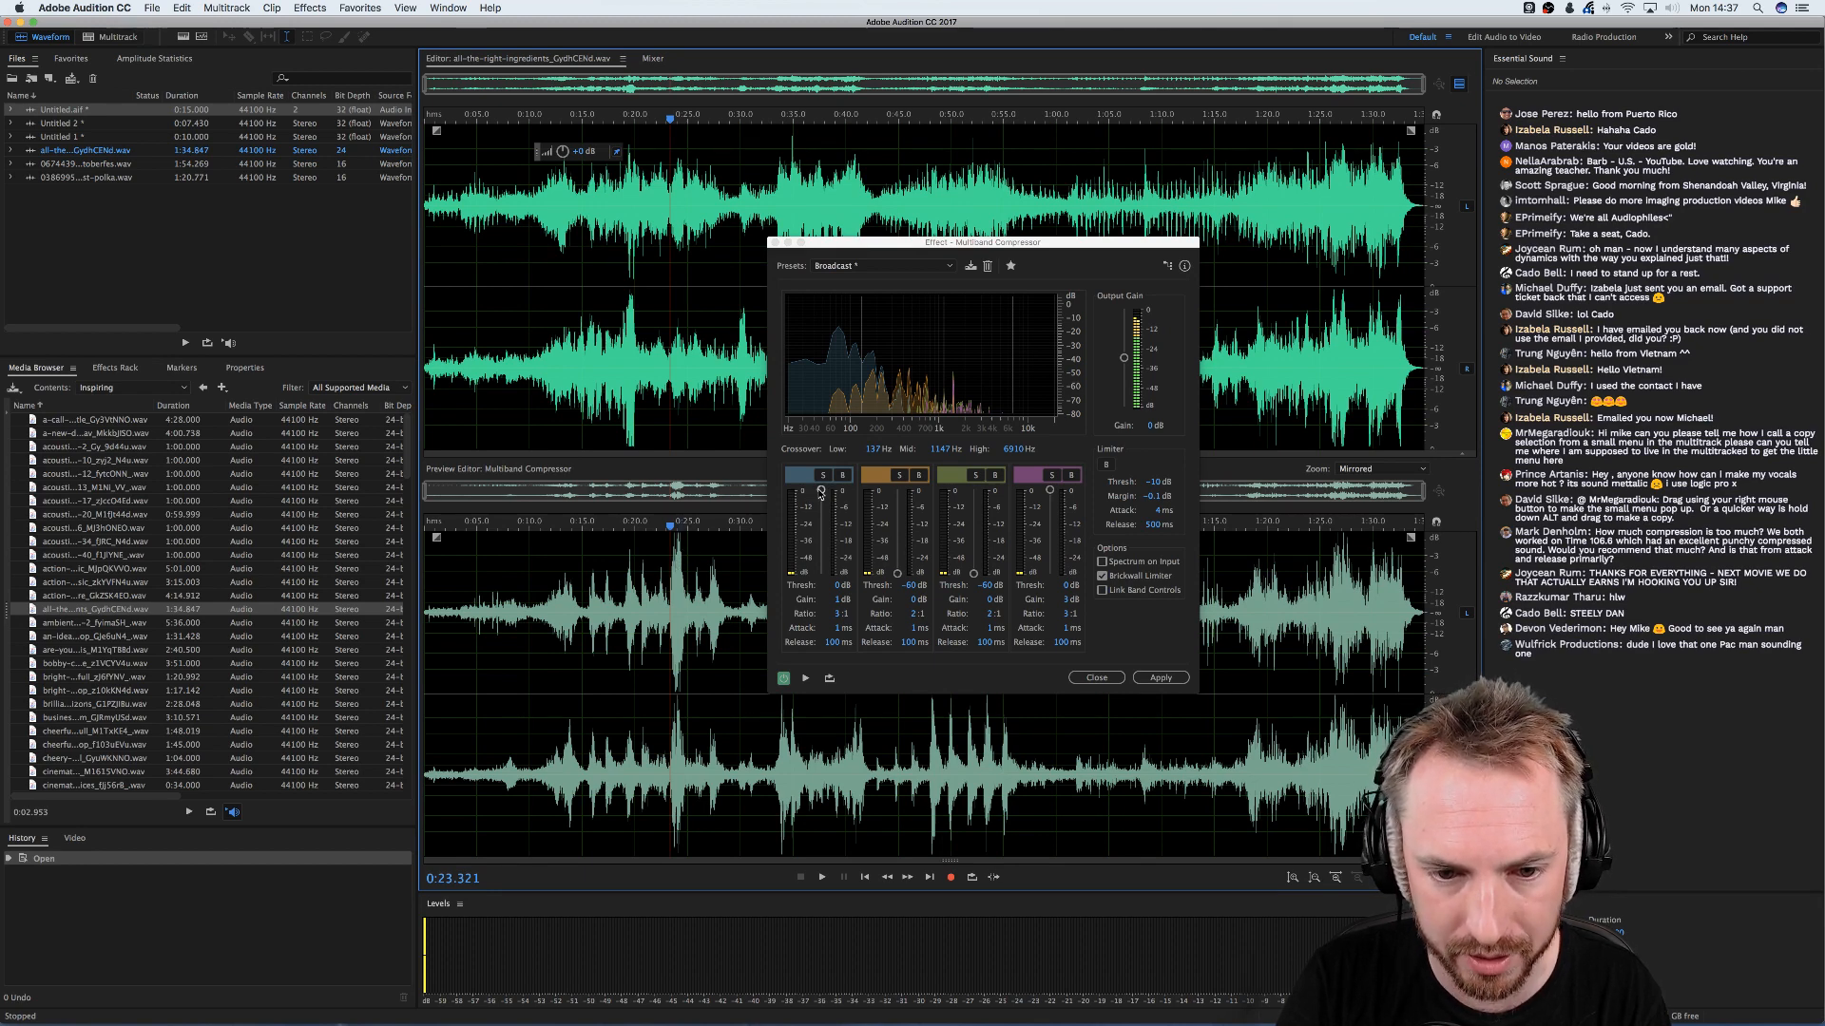
- Set the low band's threshold to -27 dB and replay the passage from about 0:23
drag(821, 492, 820, 525)
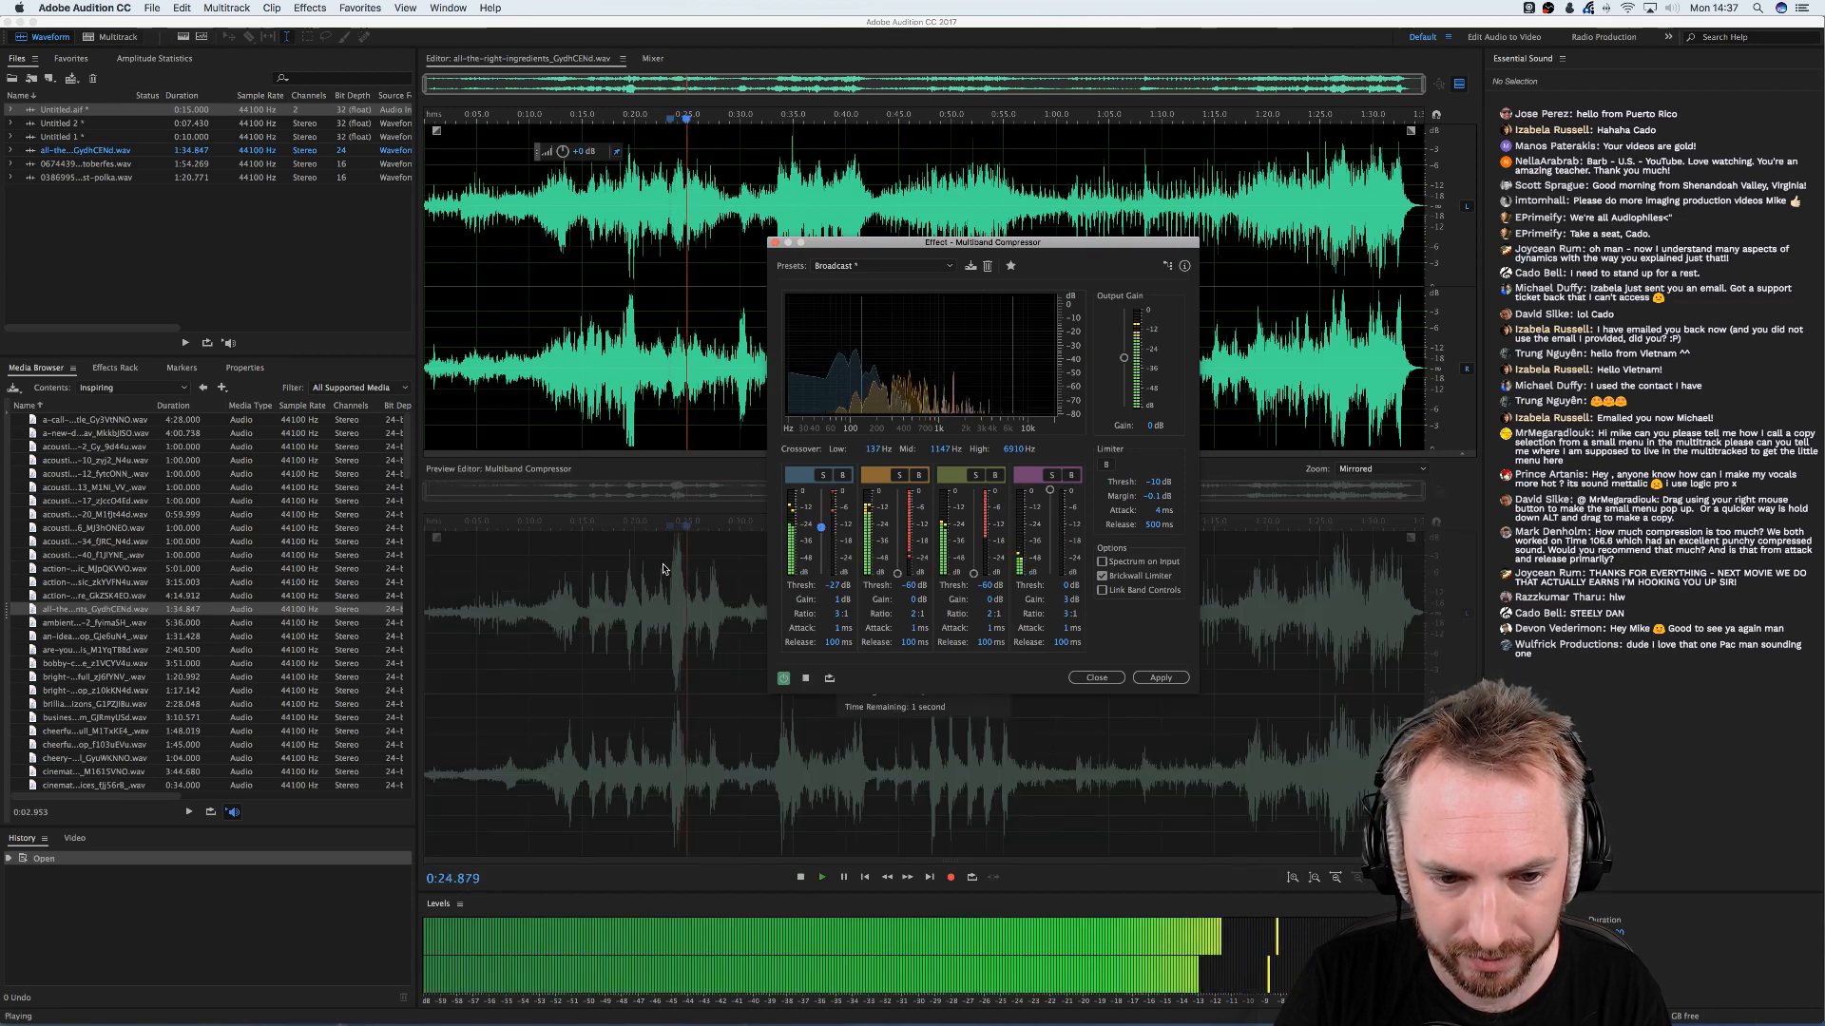
key(space)
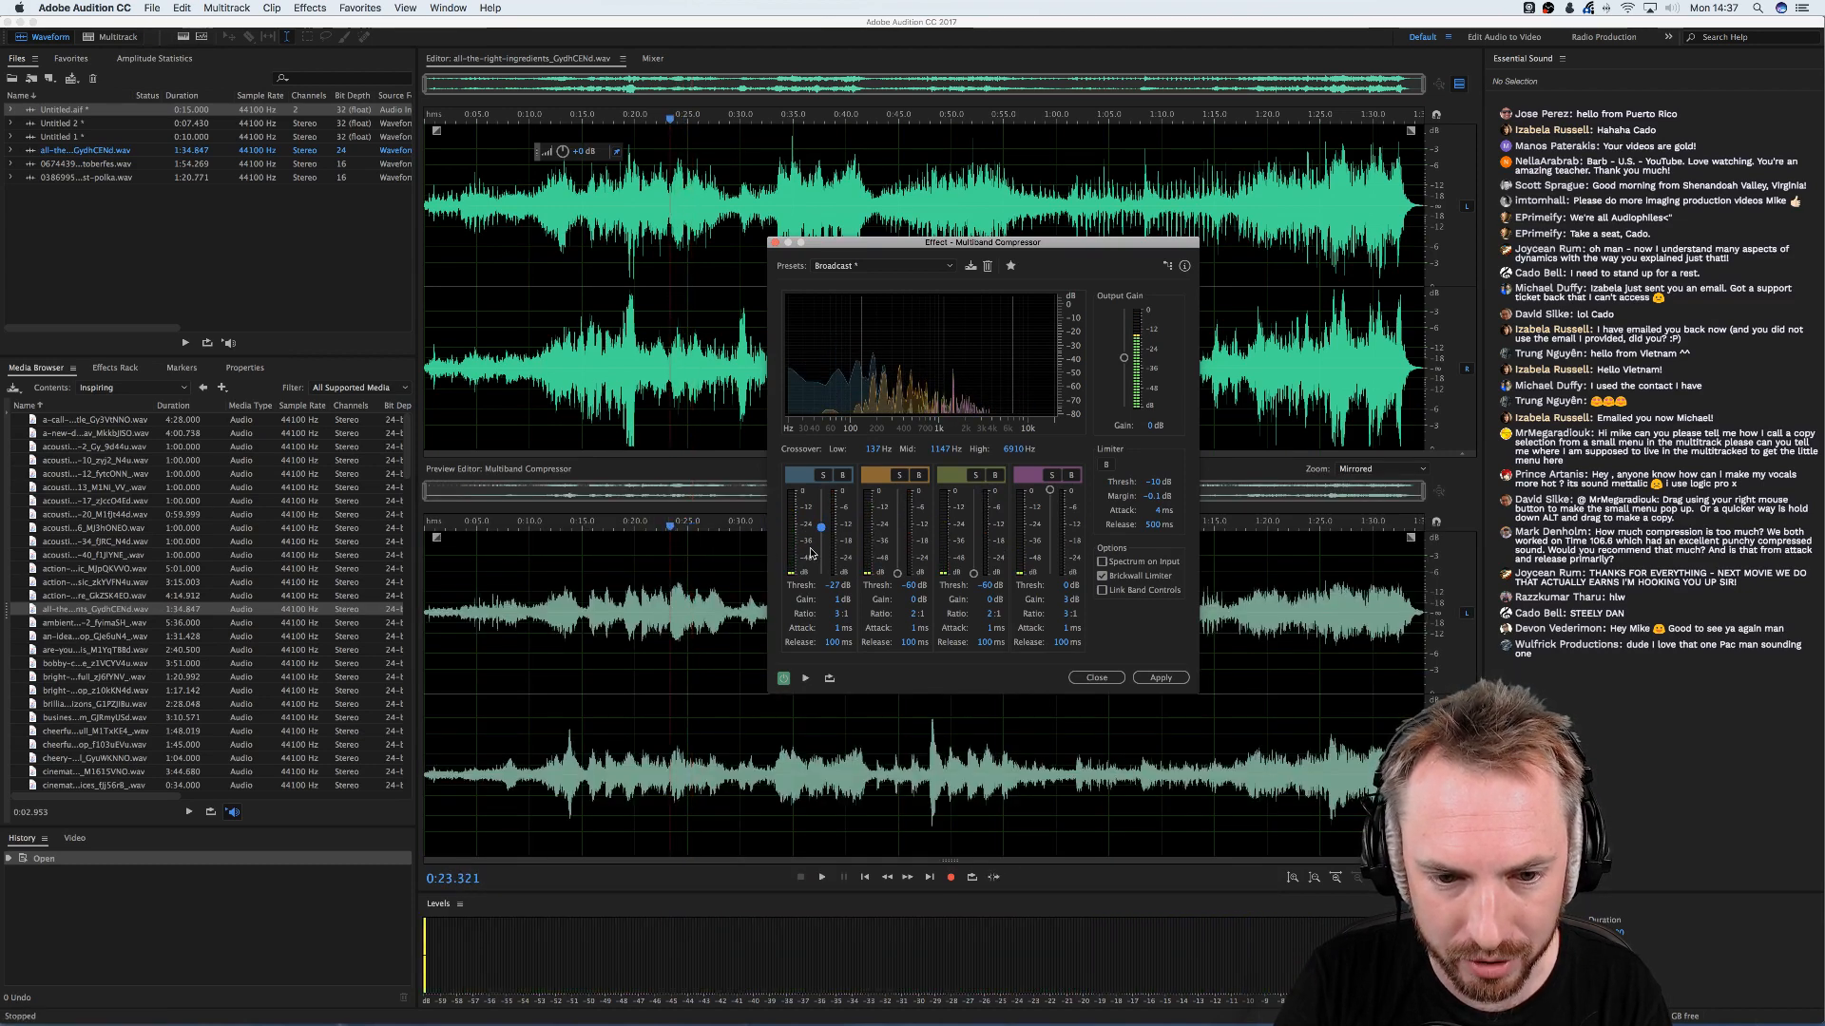
key(space)
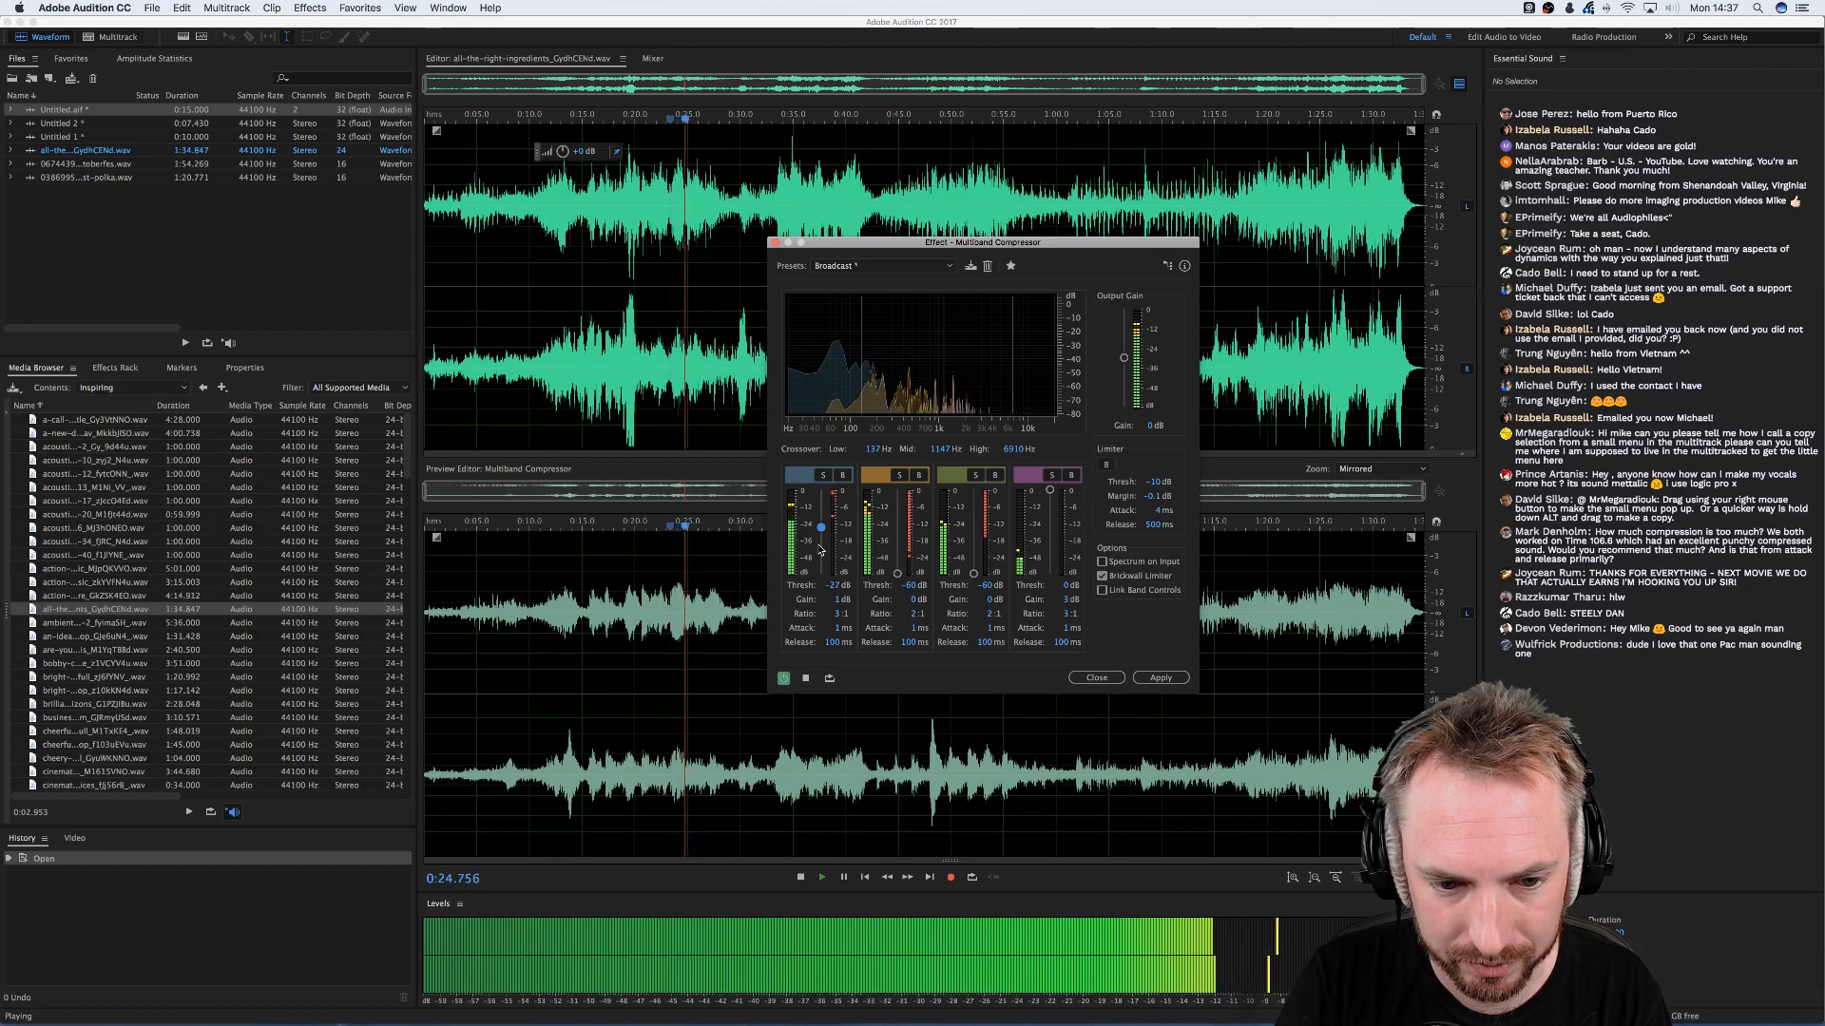
- Preview the compressed music from several points between about 0:15 and 0:27
key(space)
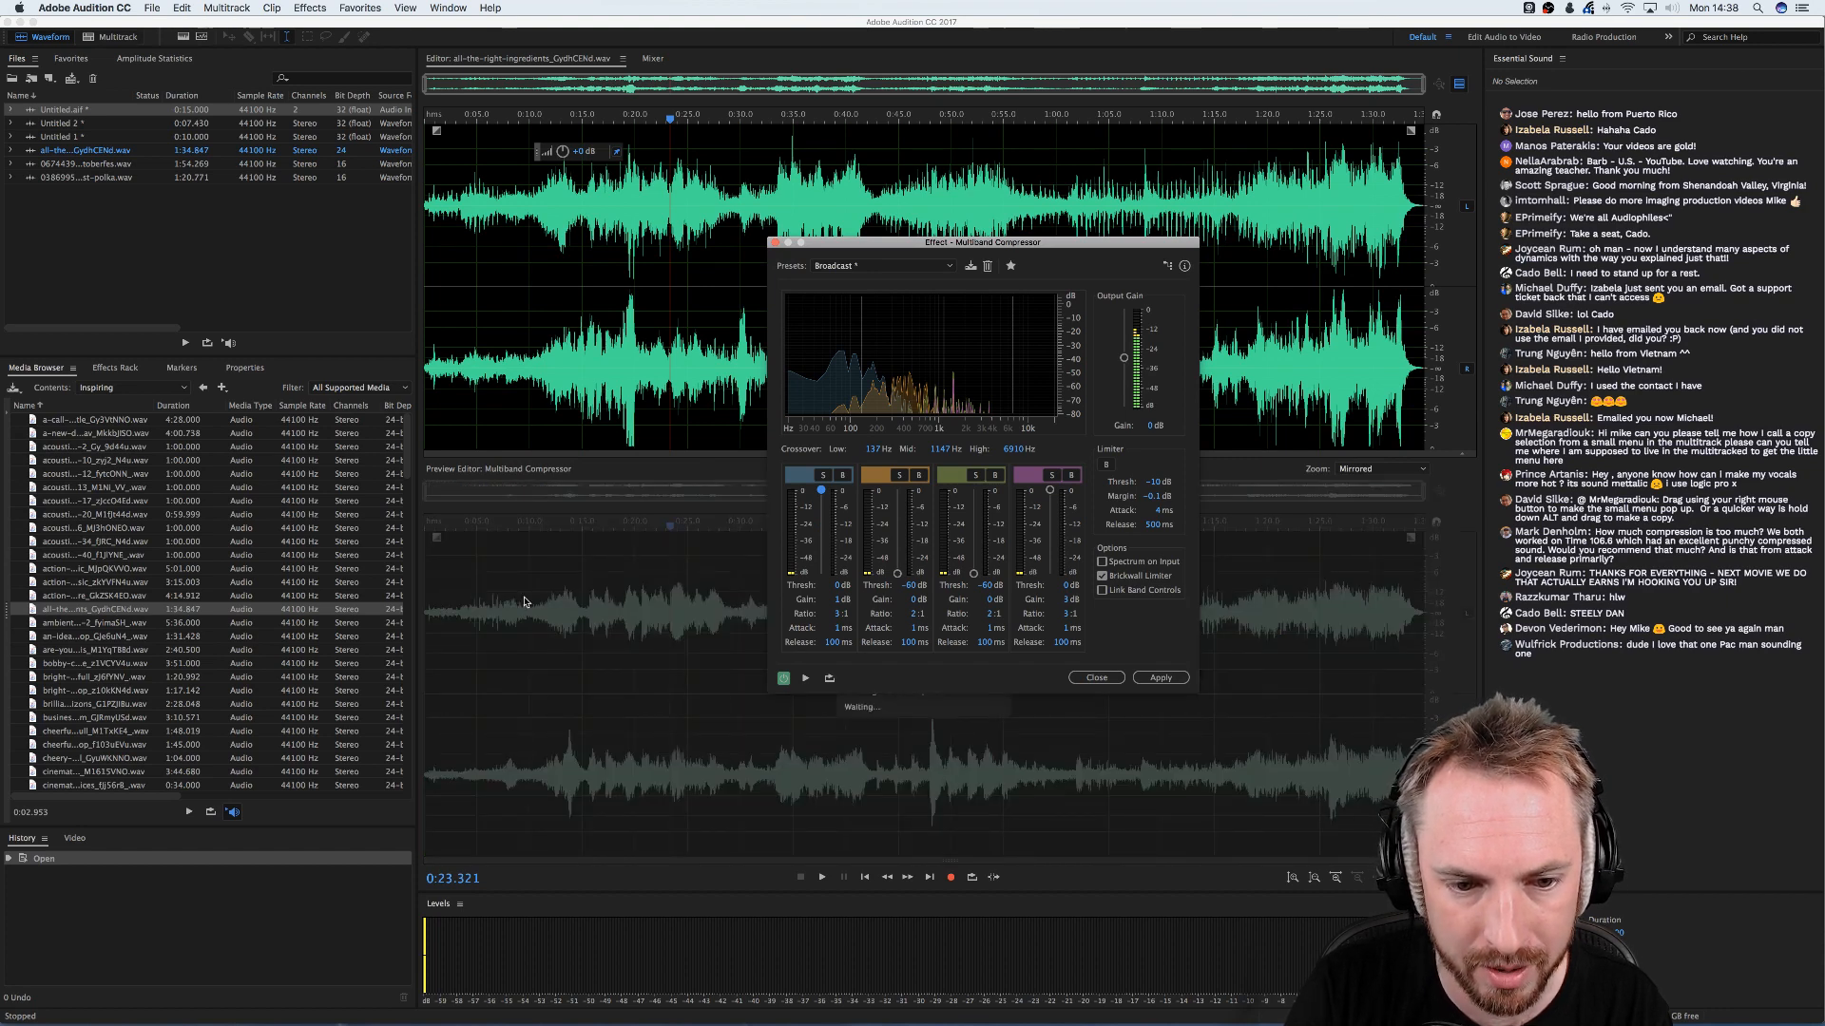
click(591, 590)
key(space)
key(space)
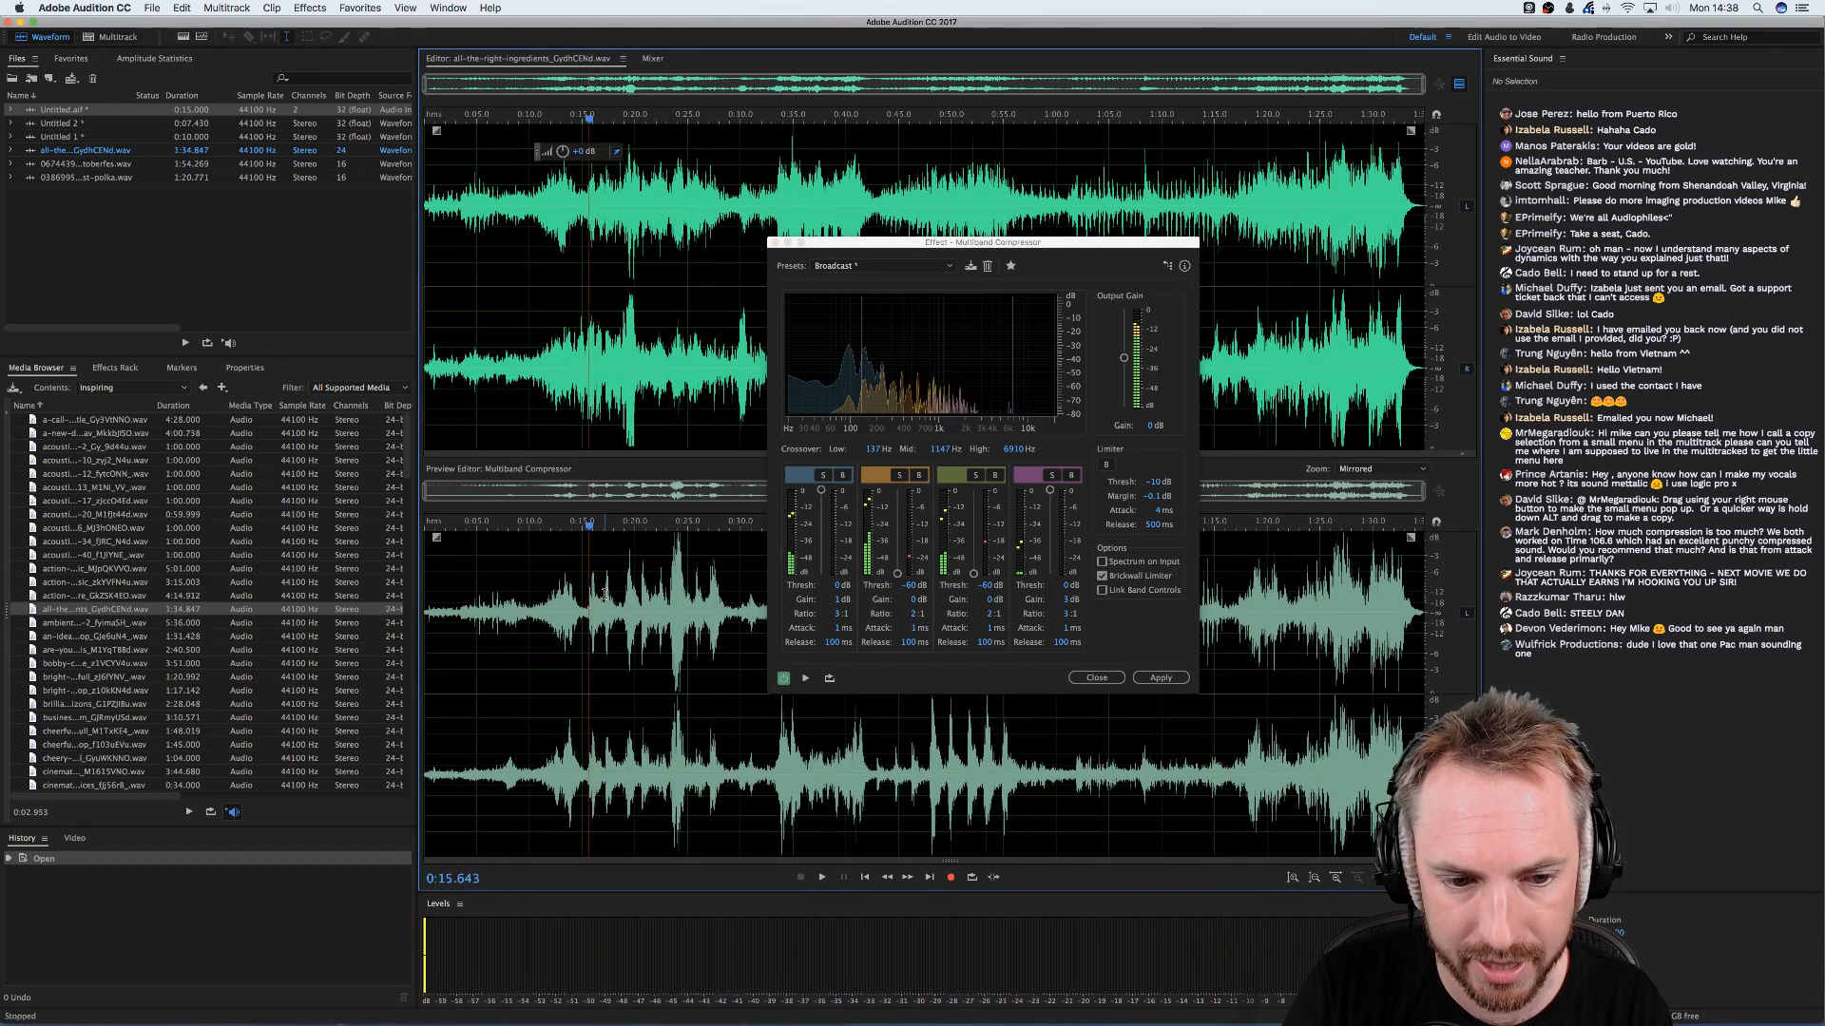
click(605, 596)
key(space)
key(space)
click(625, 593)
key(space)
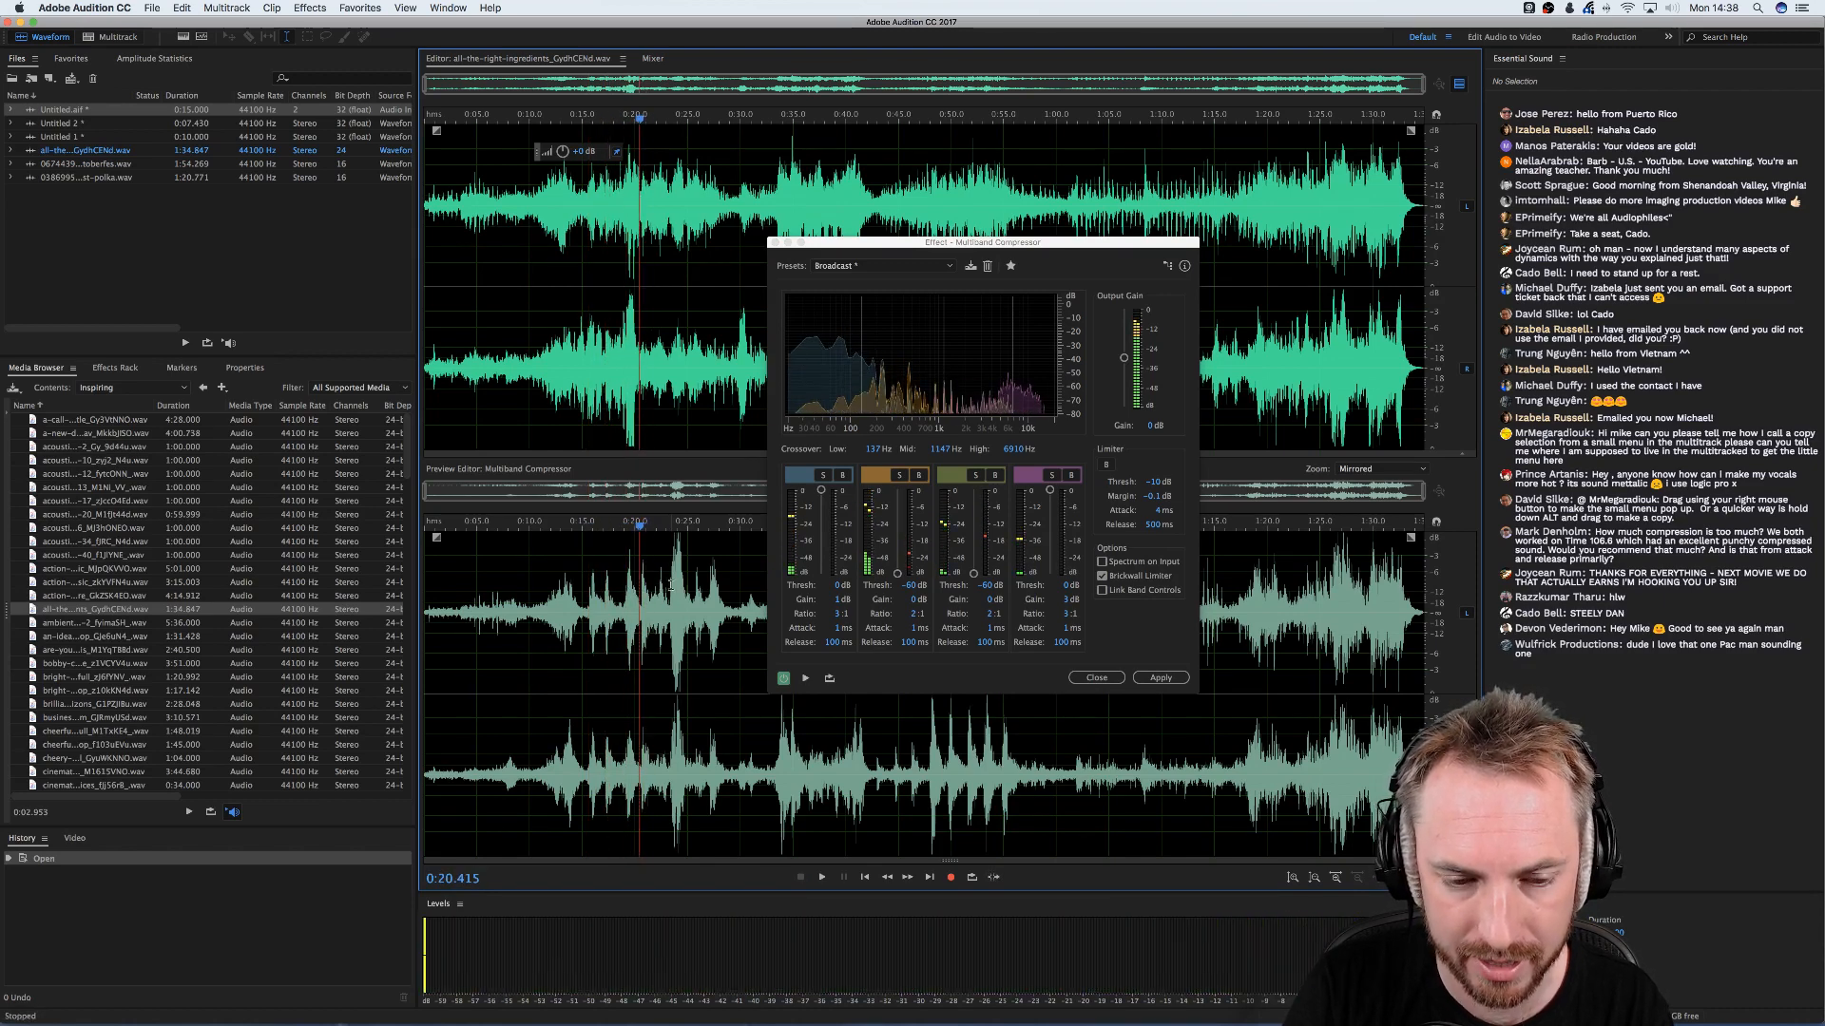
key(space)
click(708, 586)
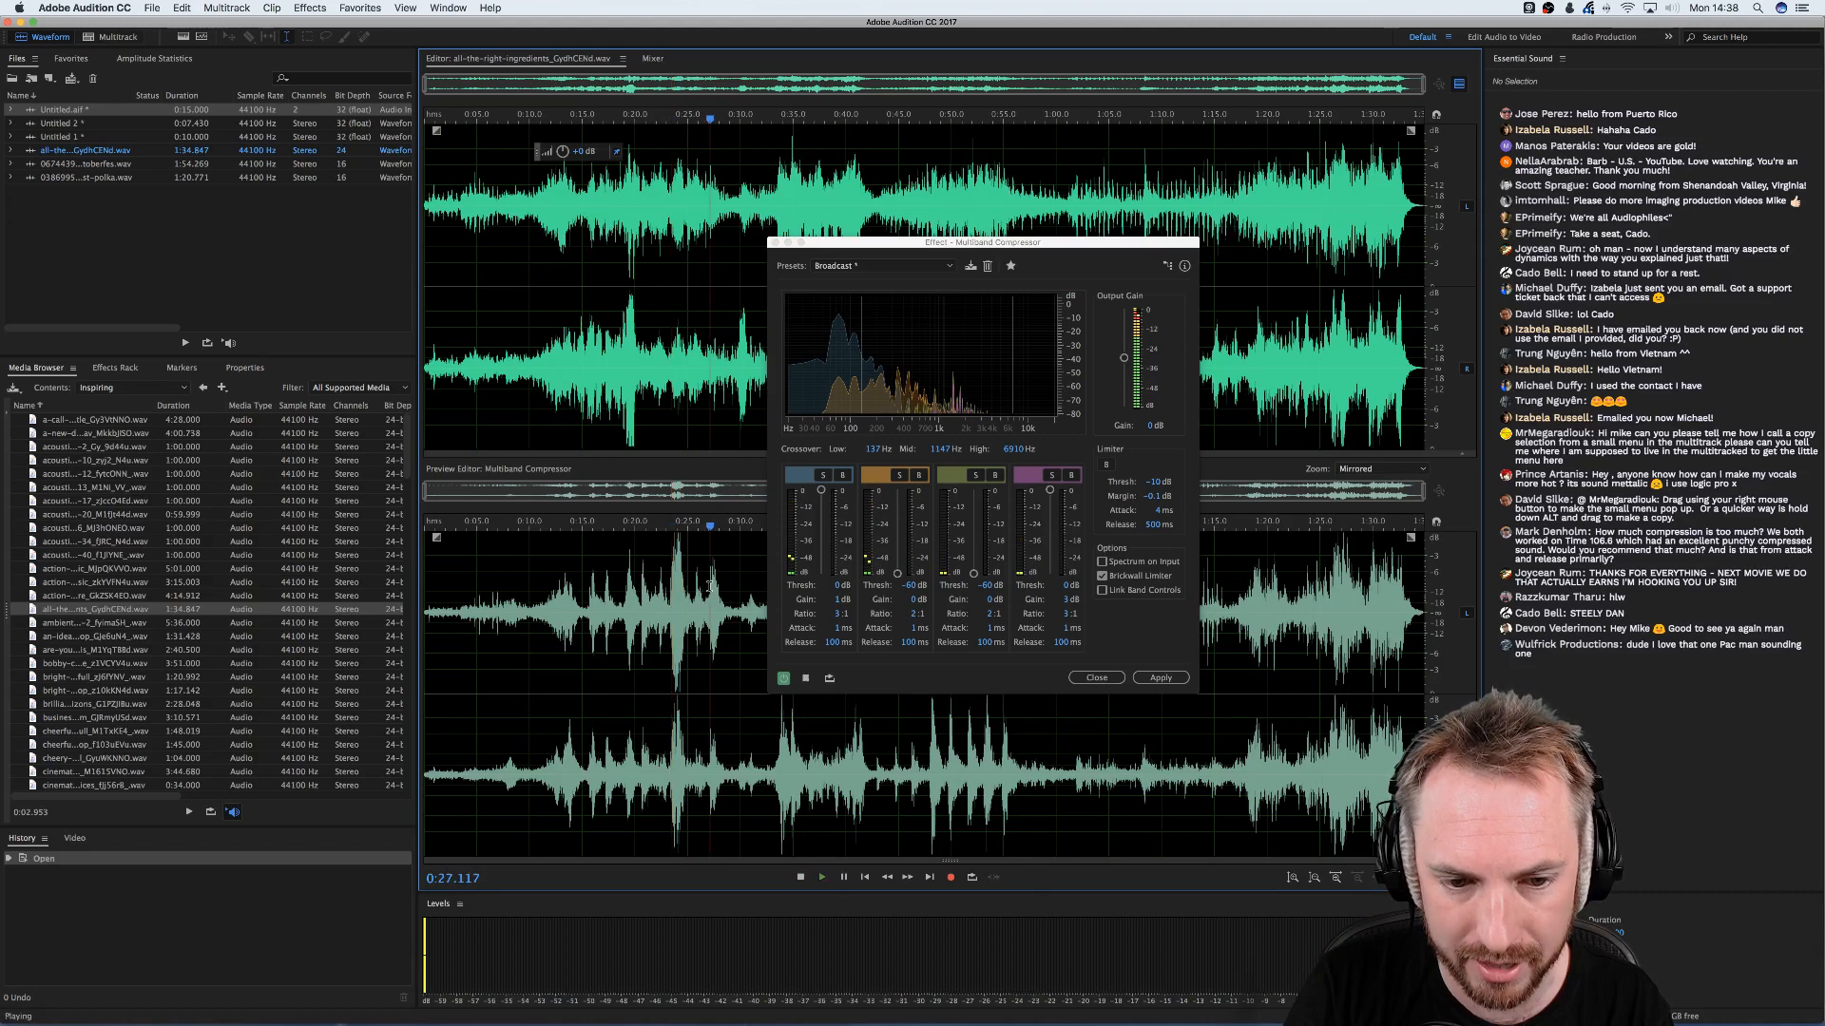
key(space)
key(space)
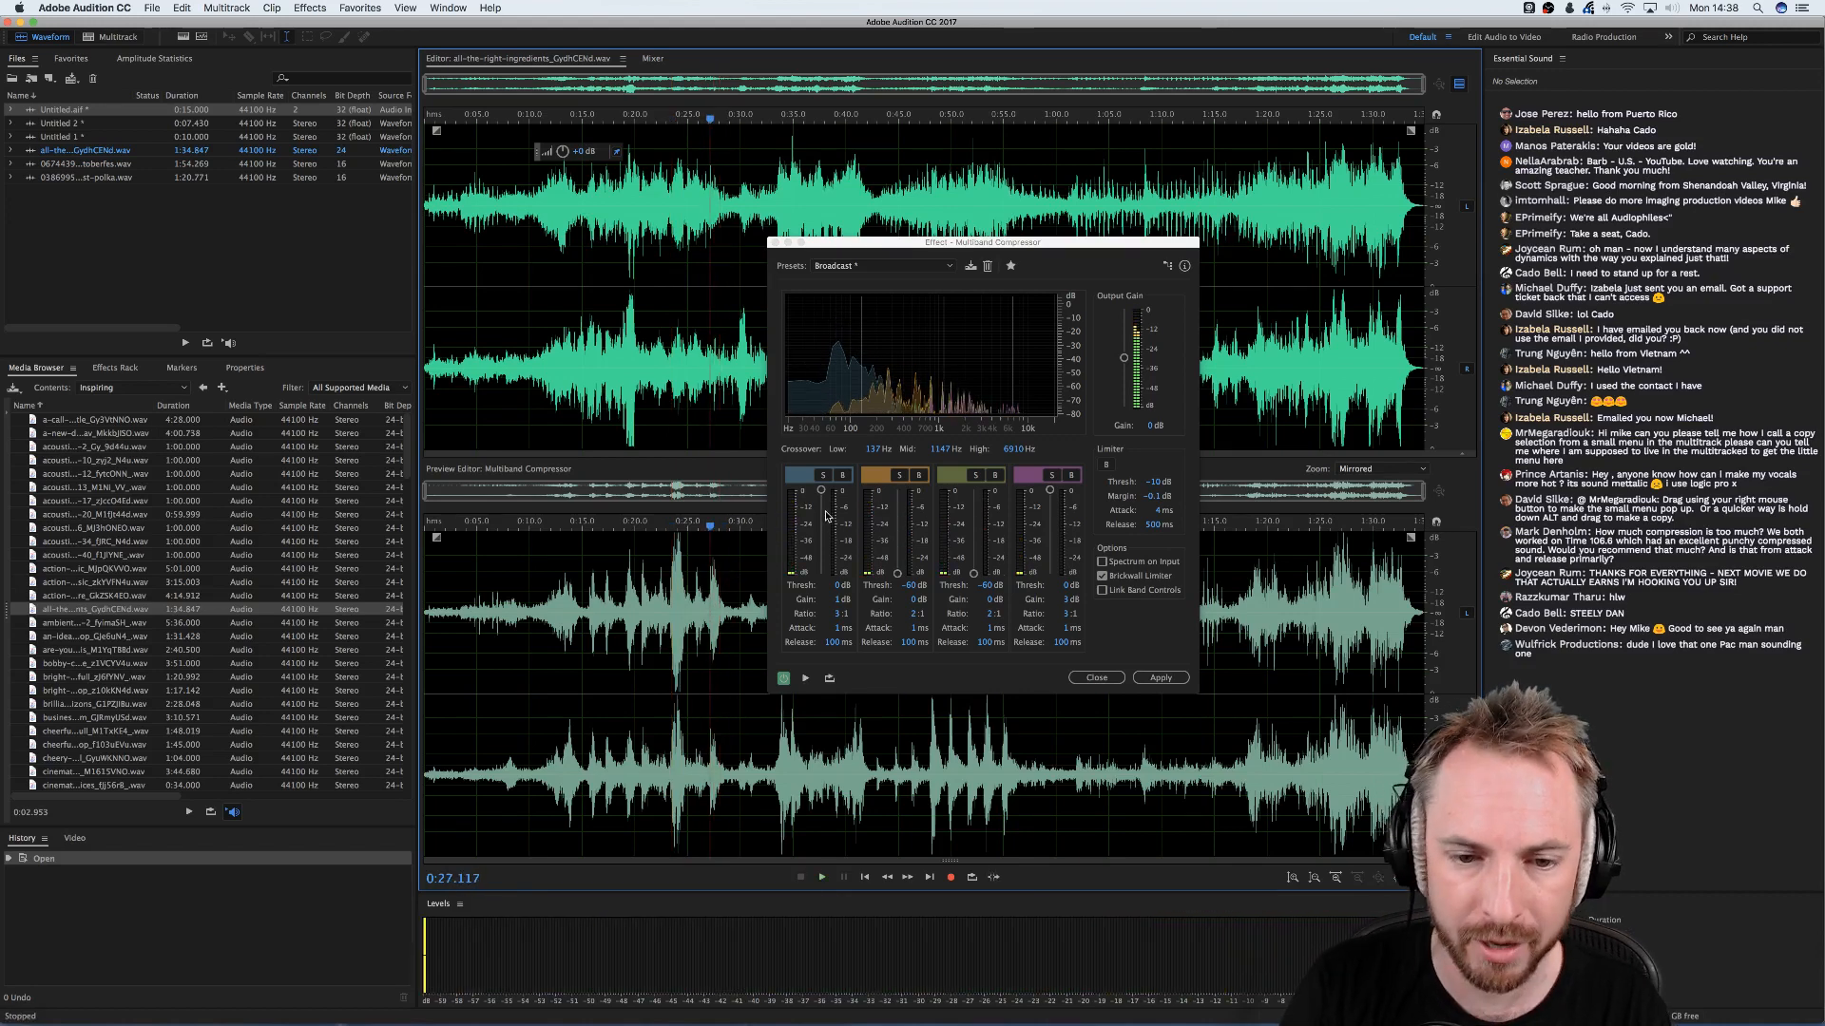
- Set the low band's threshold to -21 dB in the Multiband Compressor and preview the music from 0:27
drag(824, 496, 823, 518)
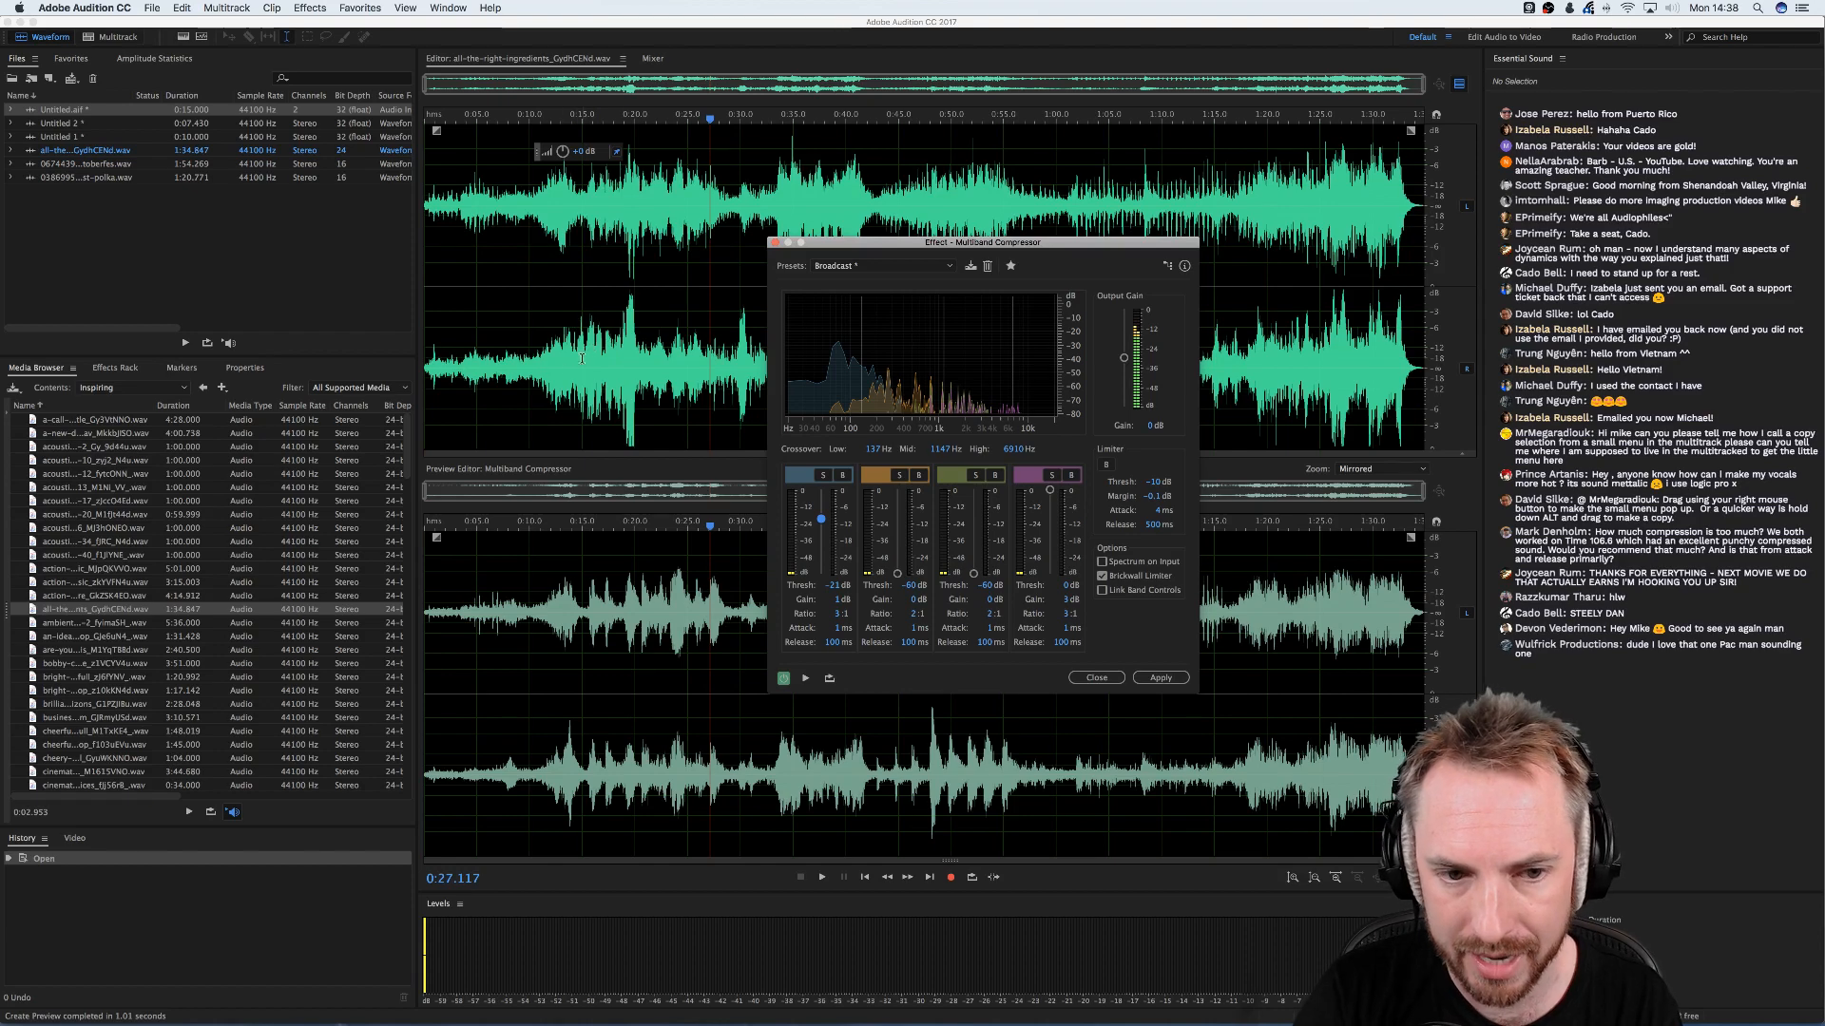
key(space)
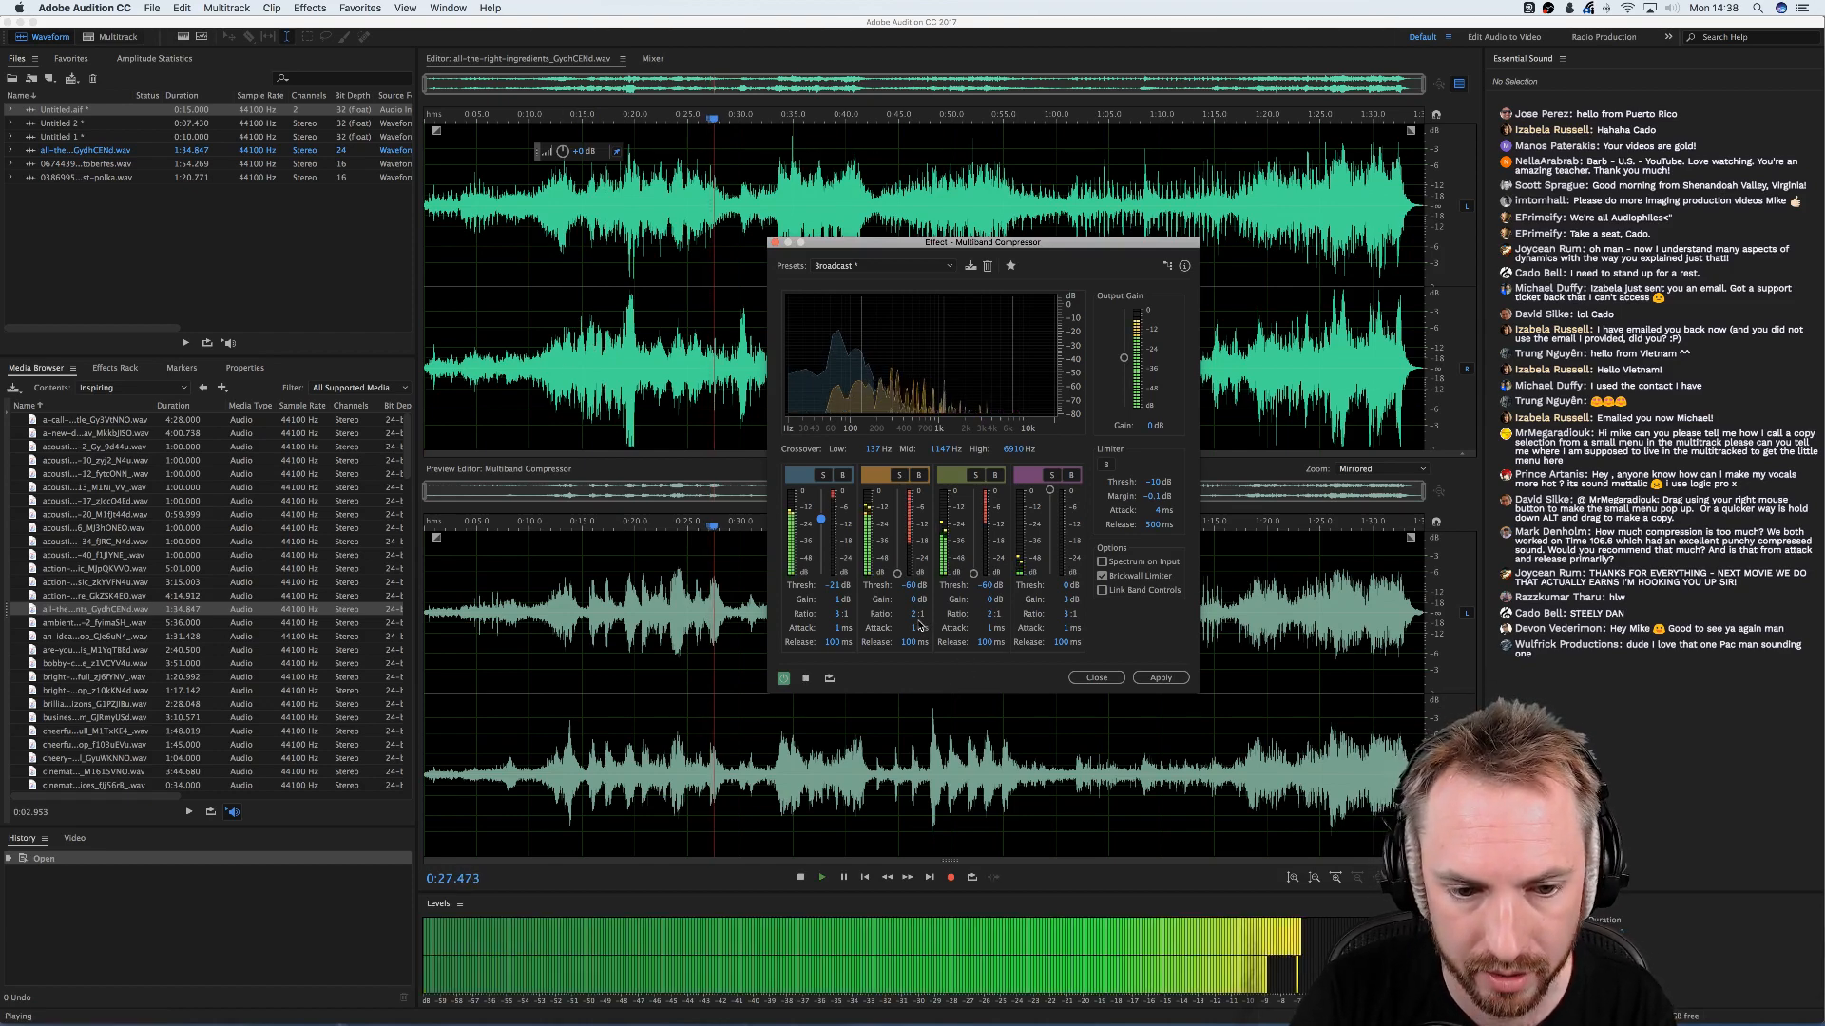
key(space)
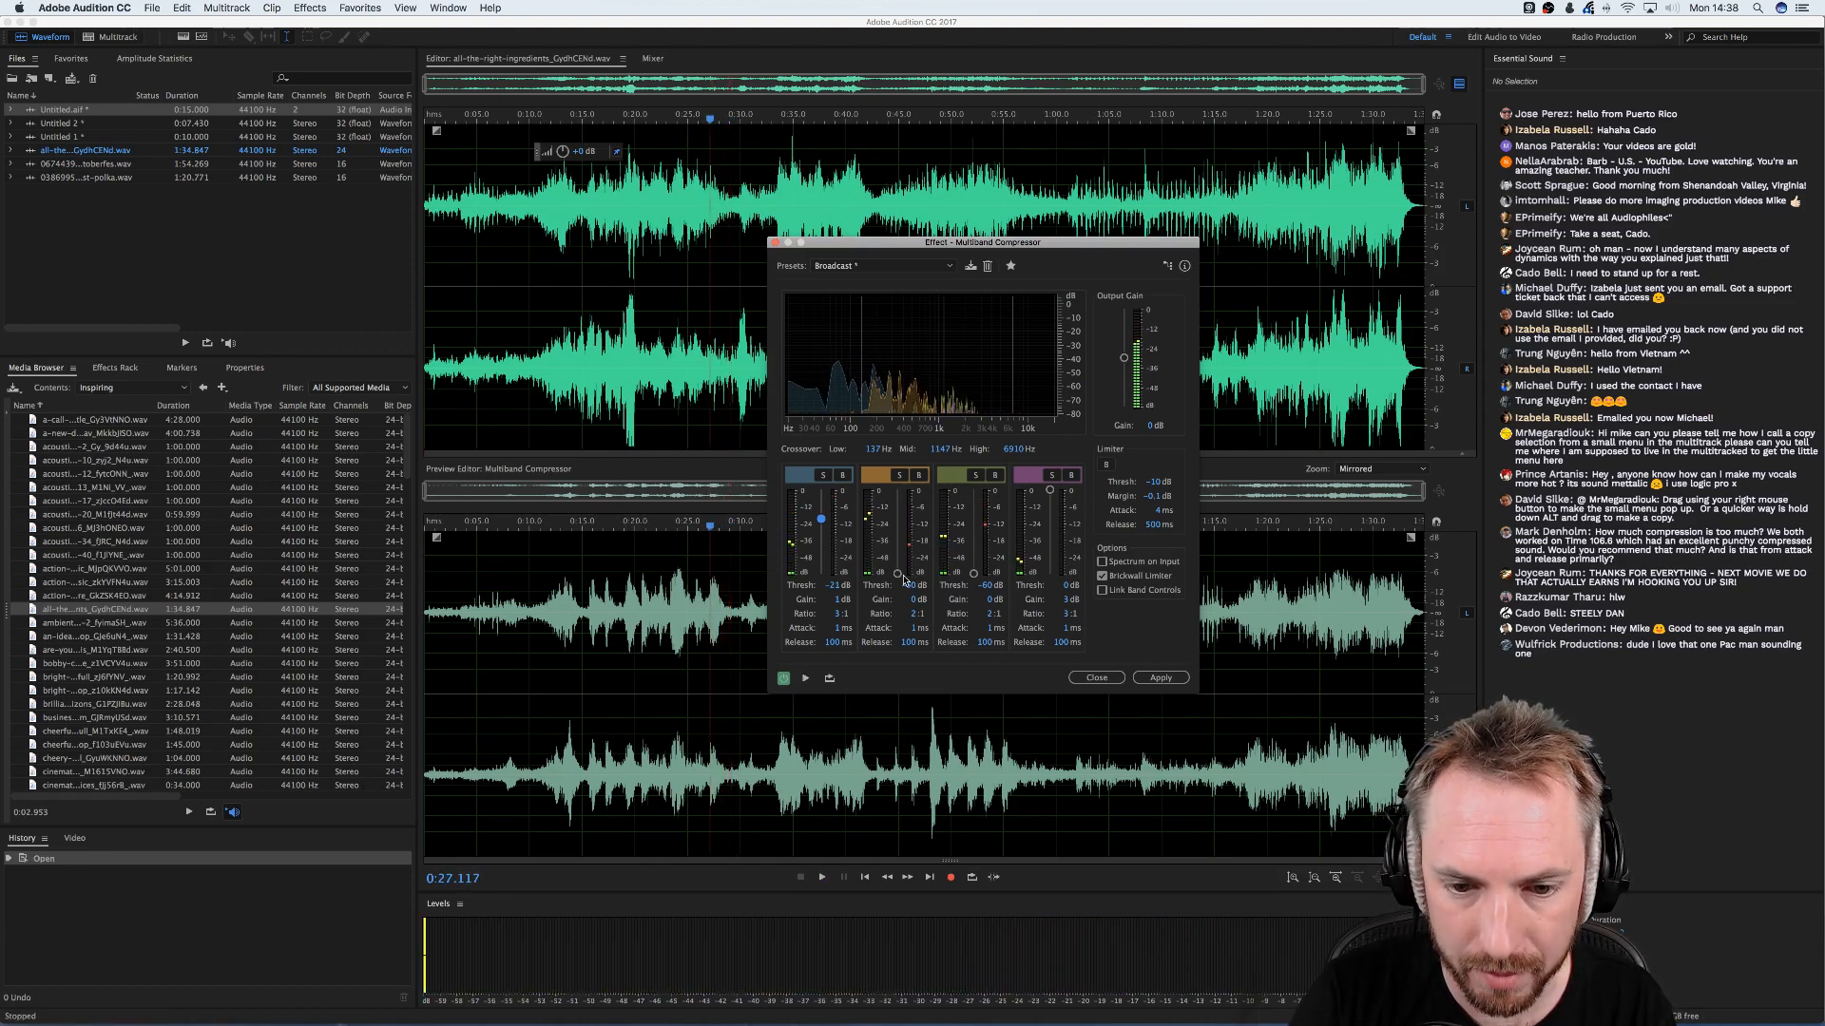
- Set the second band's threshold to -29 dB and the third band's to -30 dB, and preview from about 0:17
drag(899, 562, 974, 532)
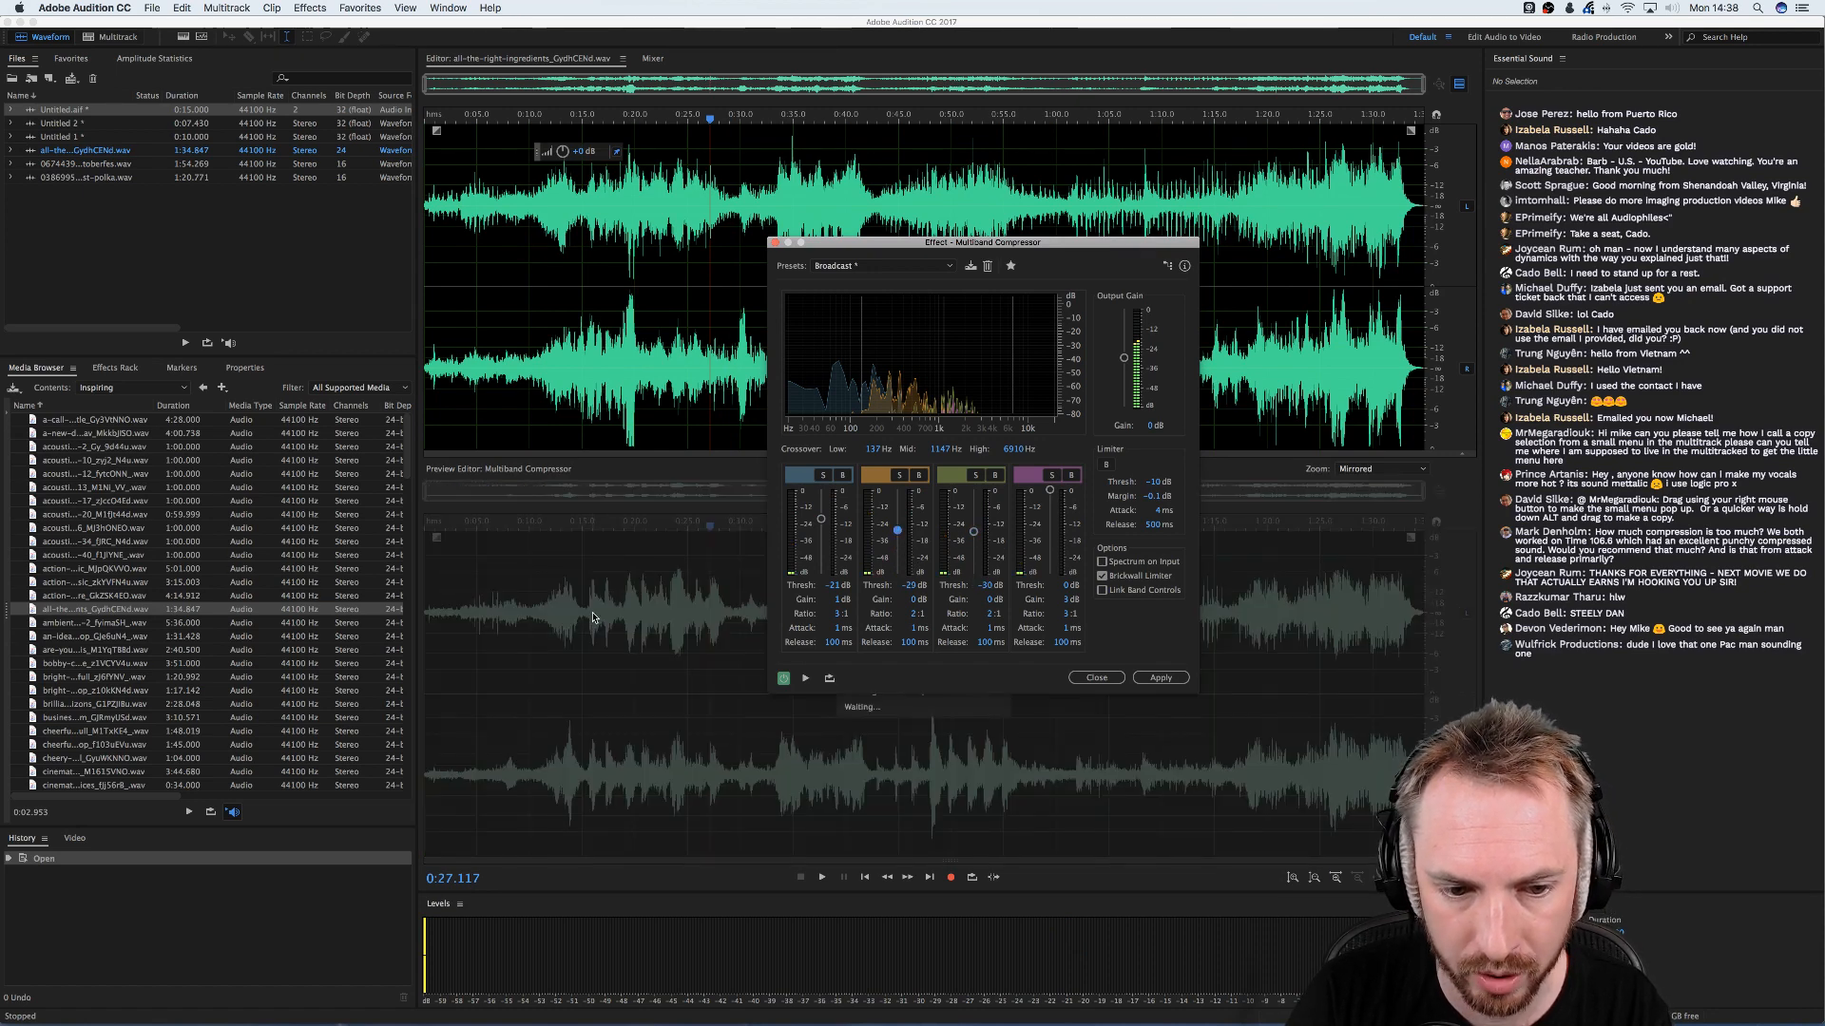
click(609, 380)
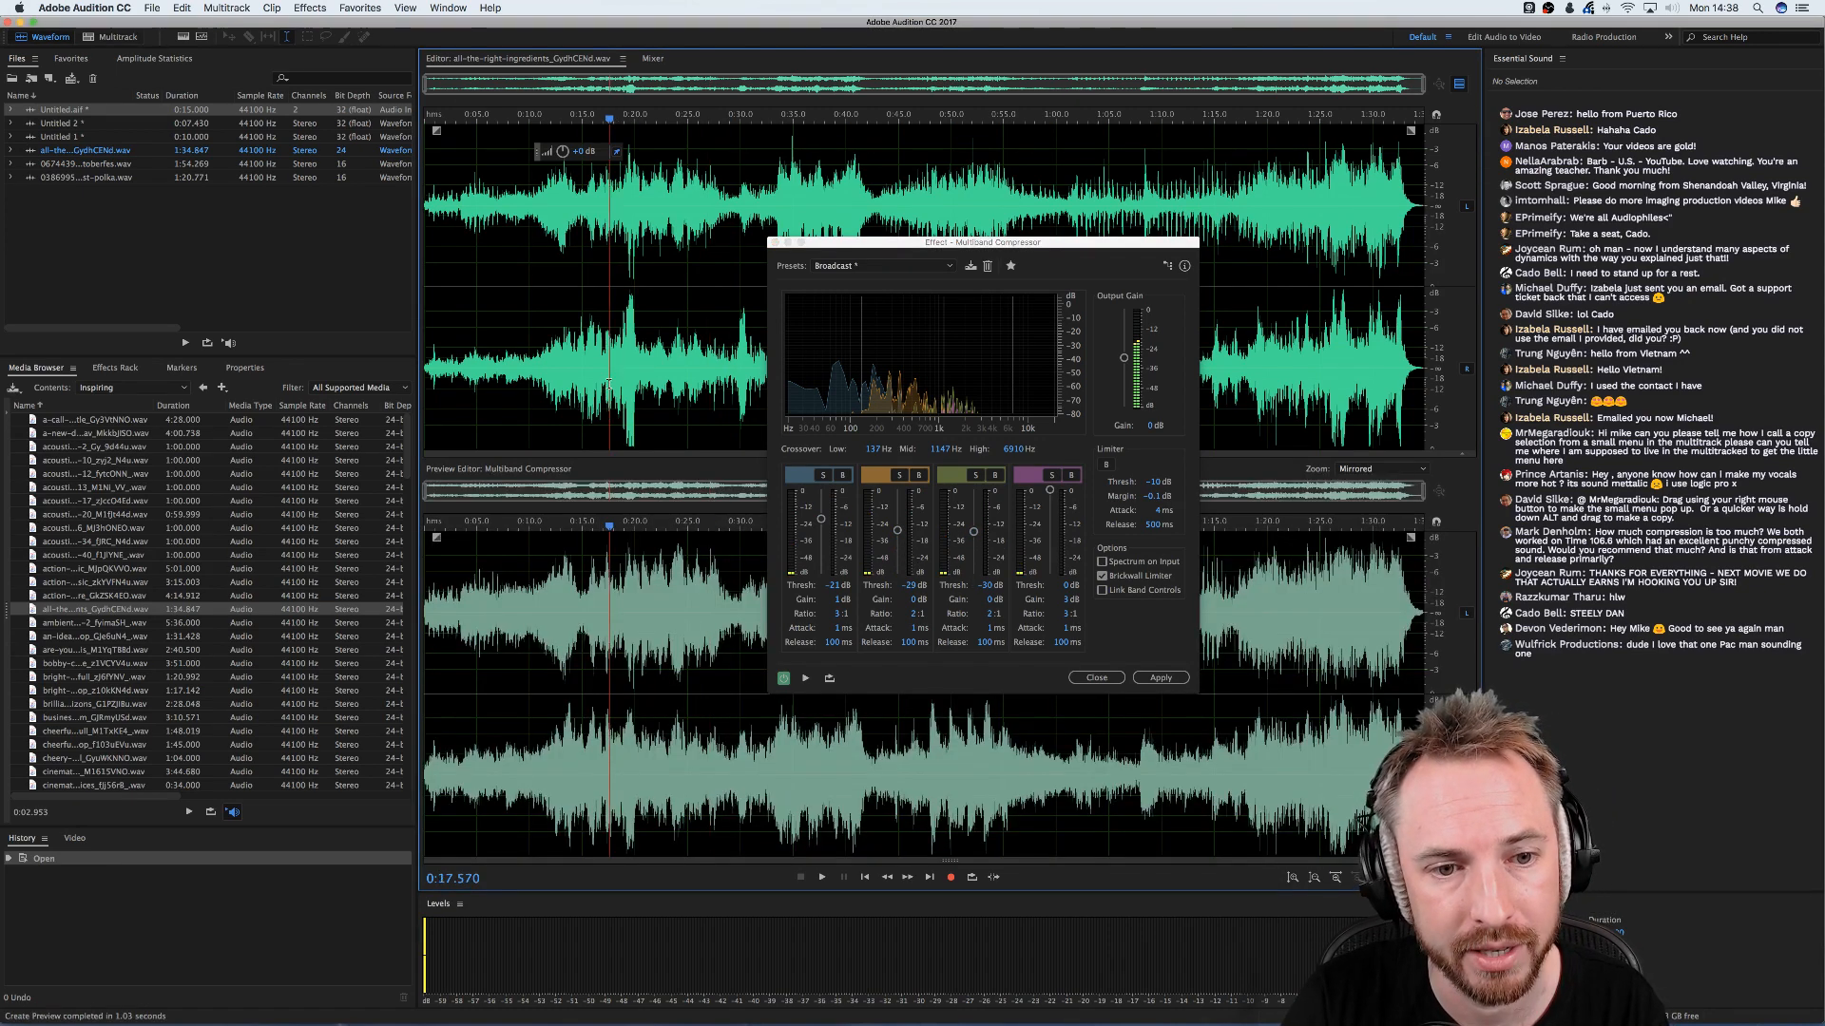
key(space)
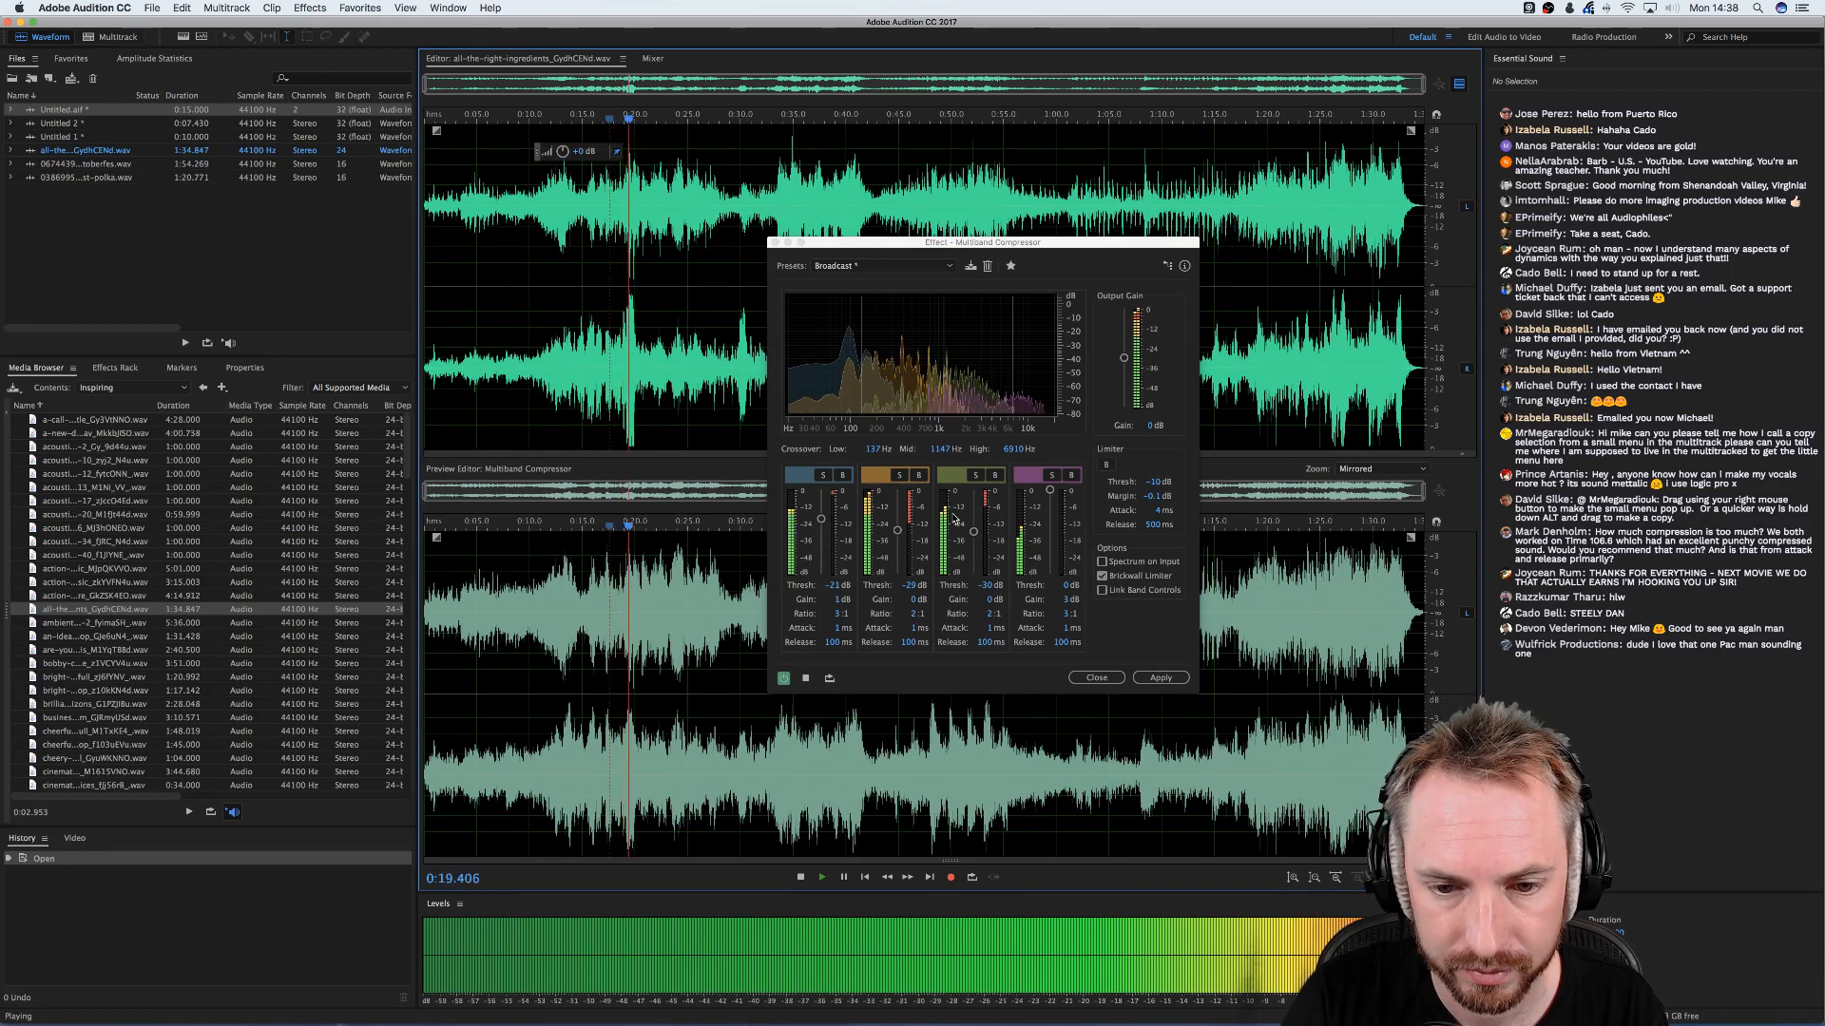
key(space)
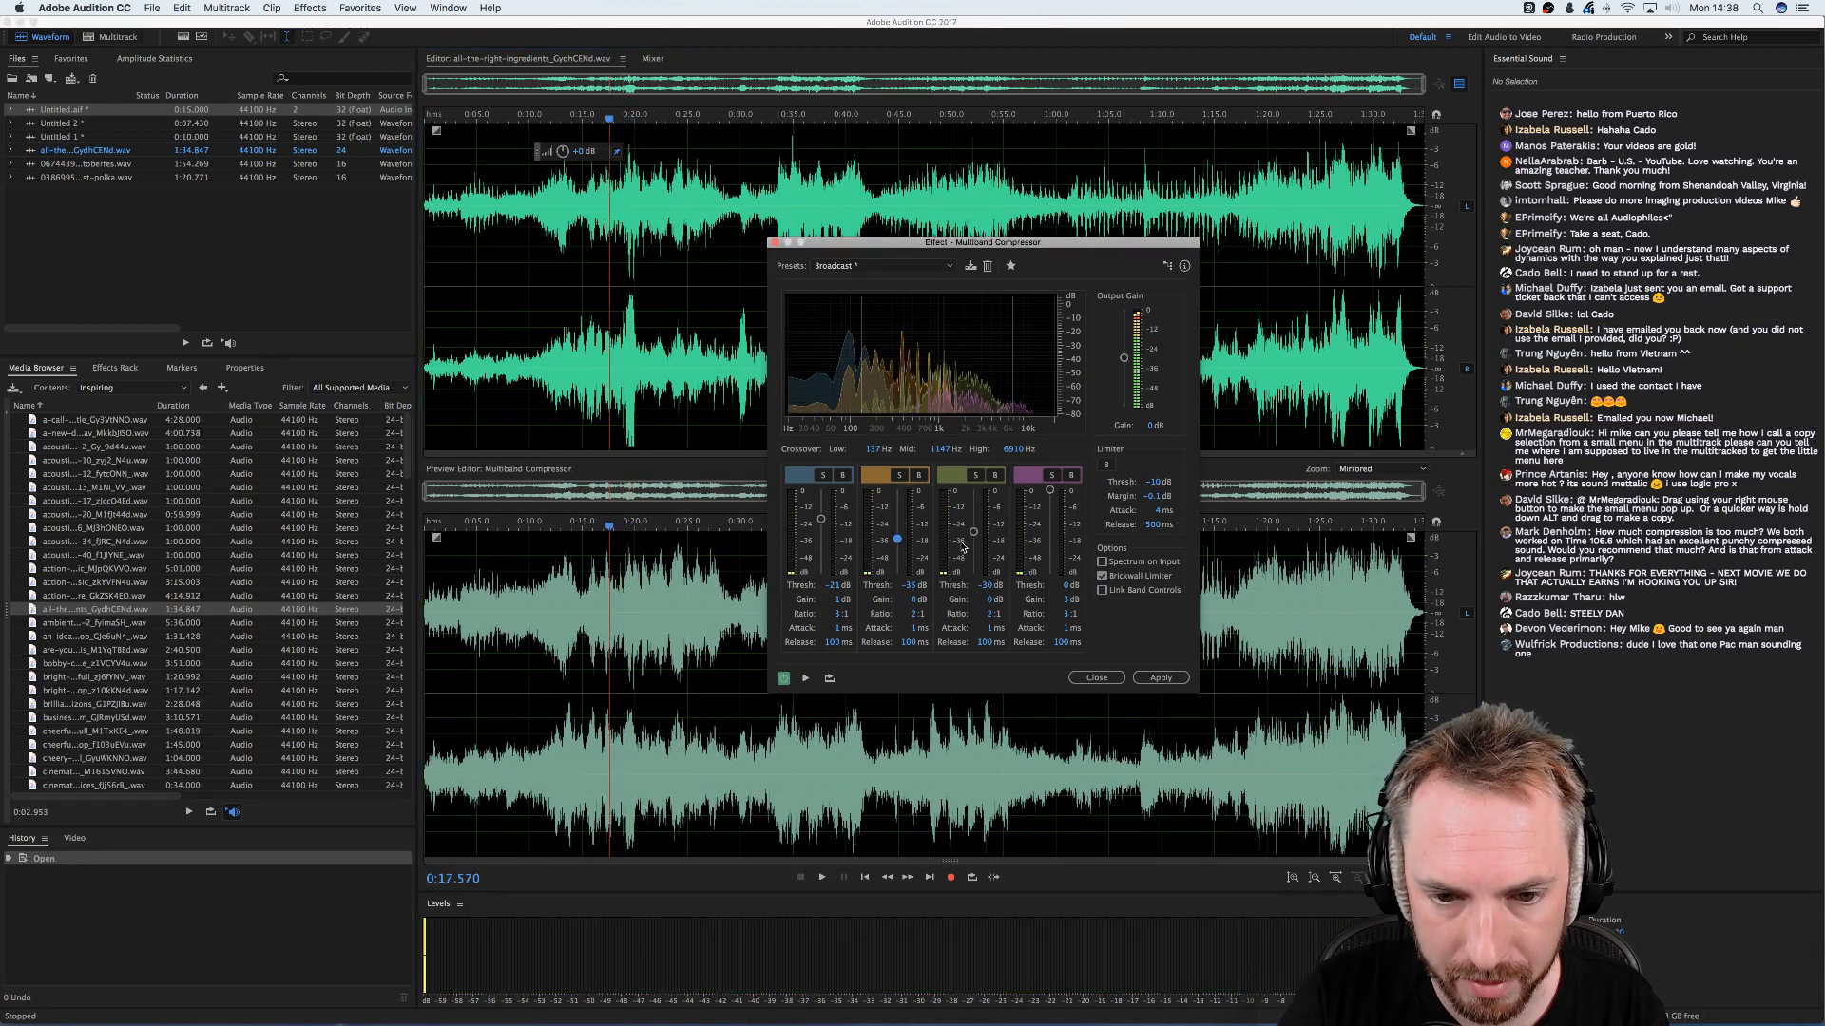
- Lower the second band's threshold to -35 dB and the third band's to -38 dB, and preview from nearby points
drag(898, 532, 974, 551)
key(space)
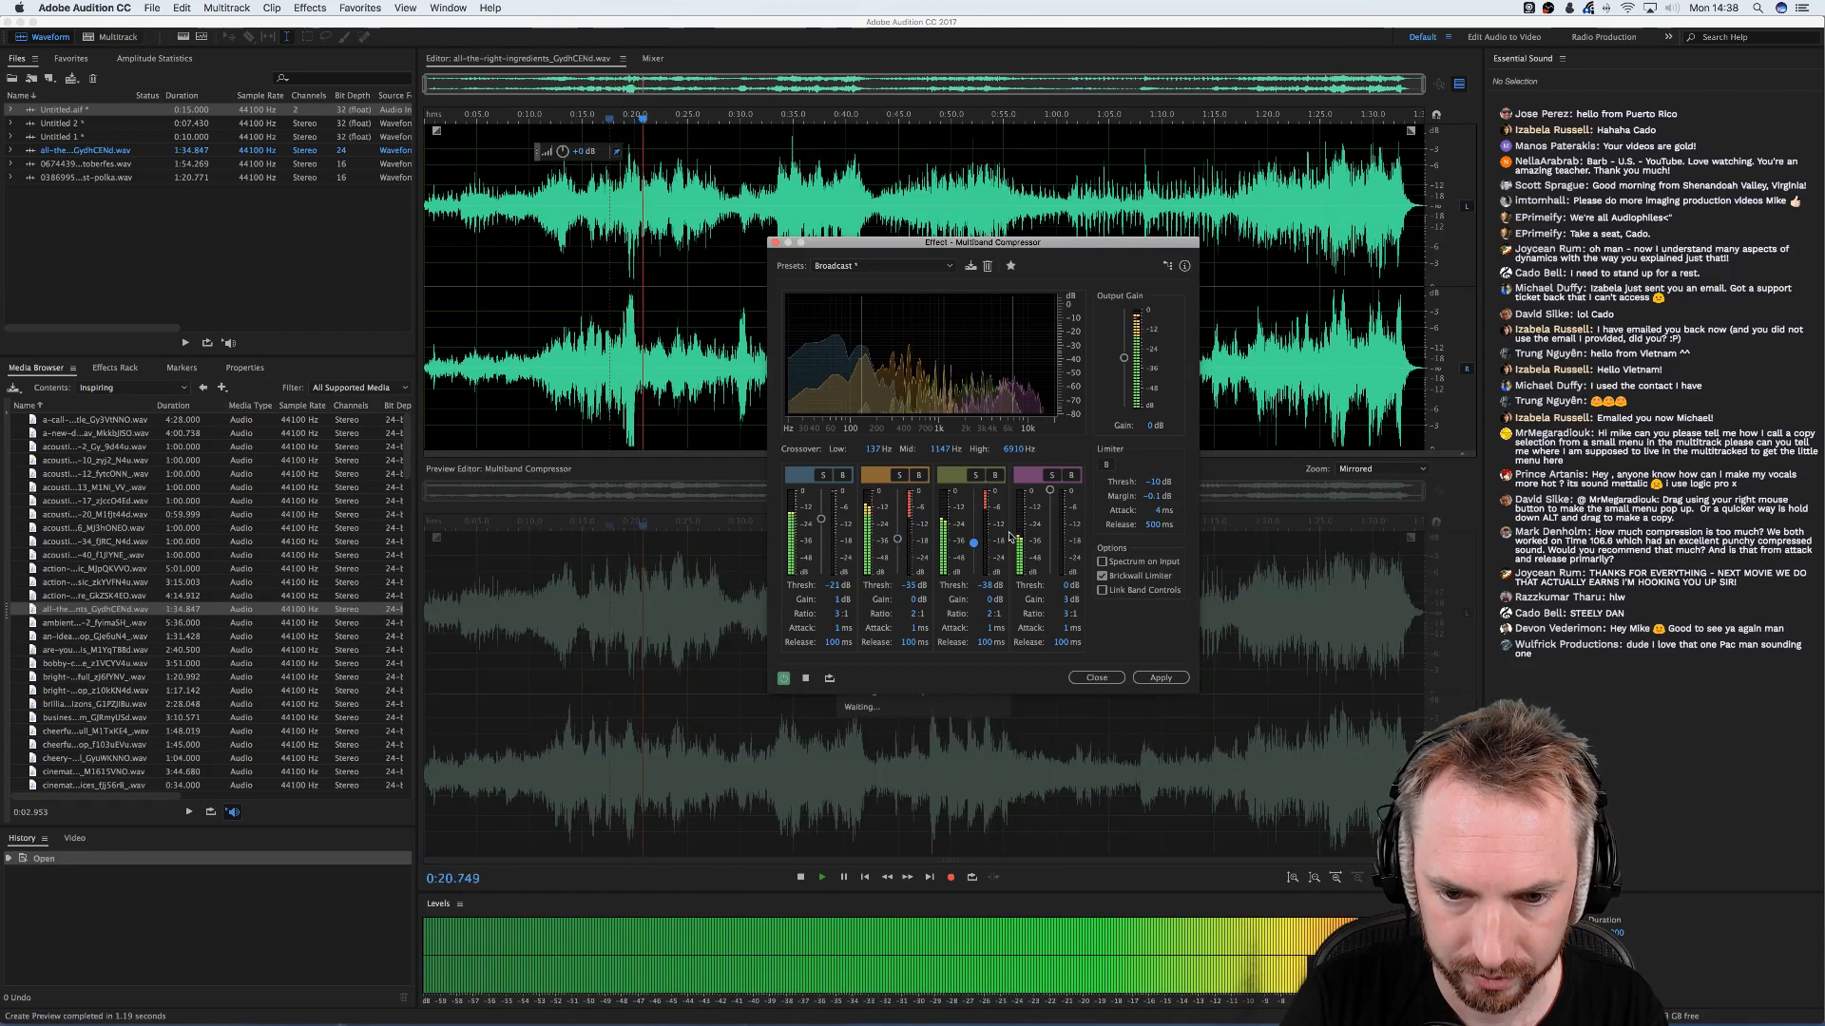
key(space)
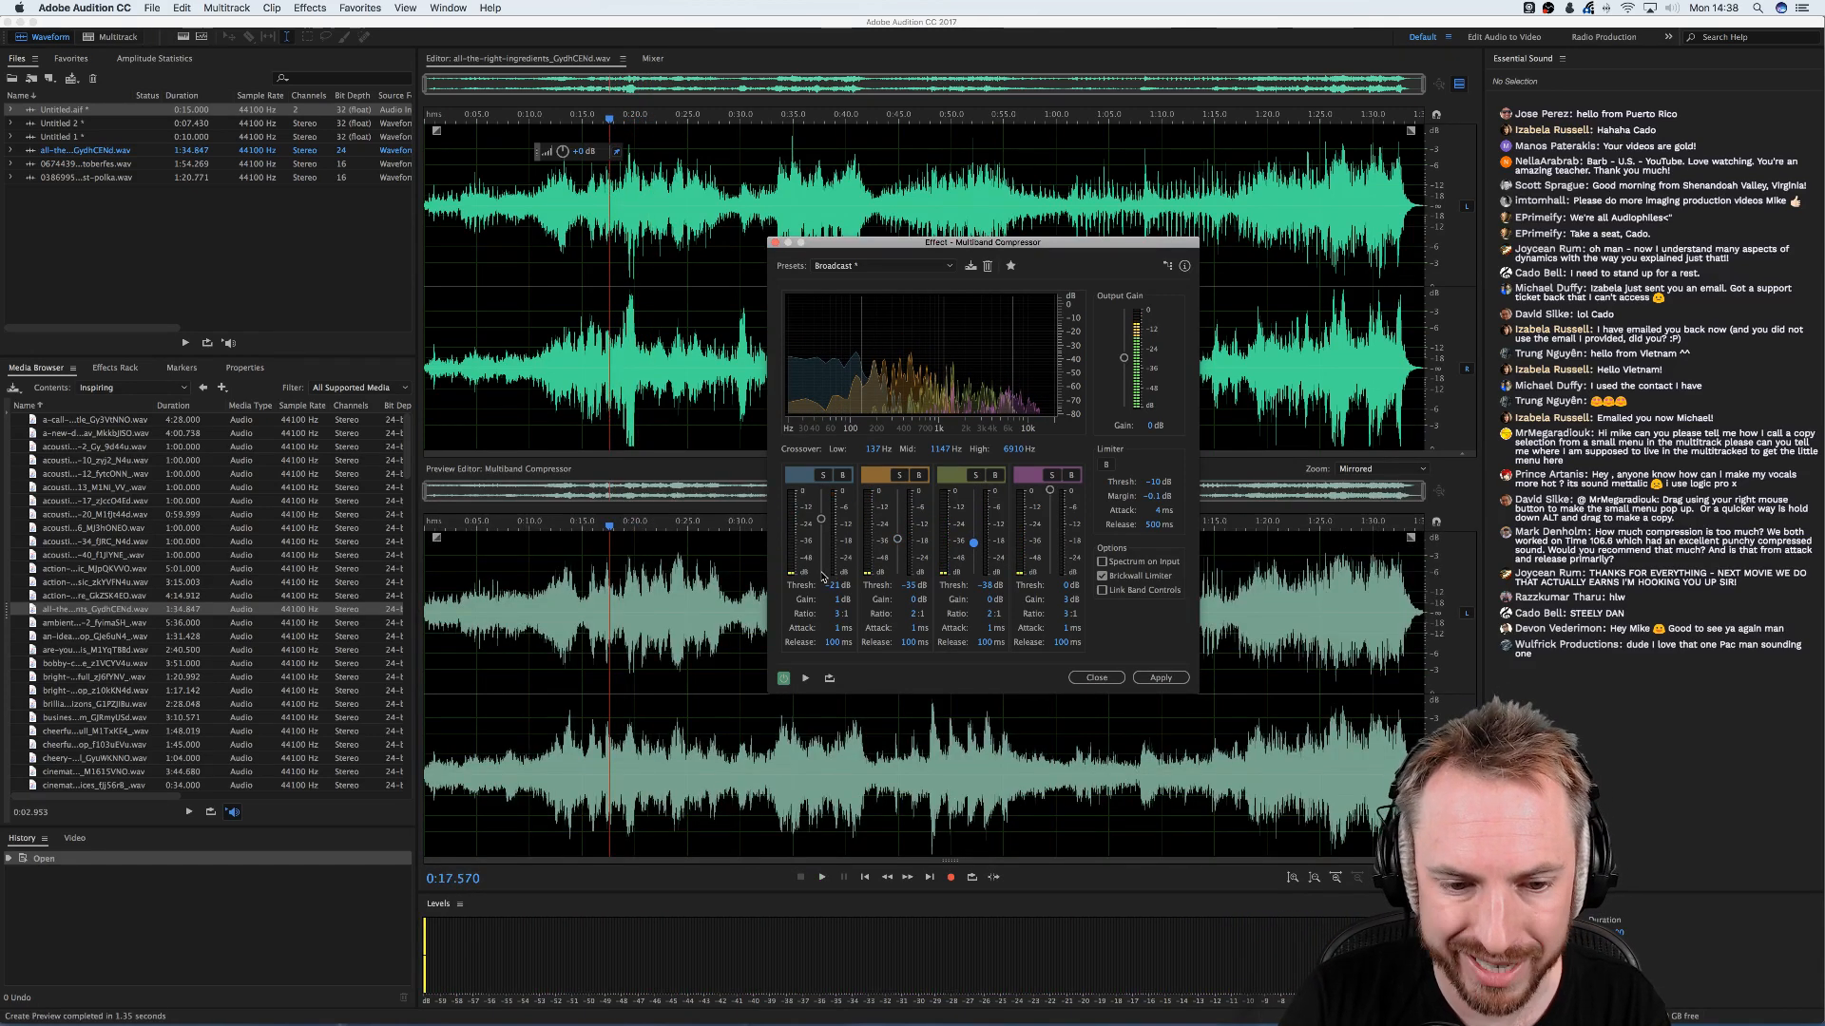
click(619, 605)
key(space)
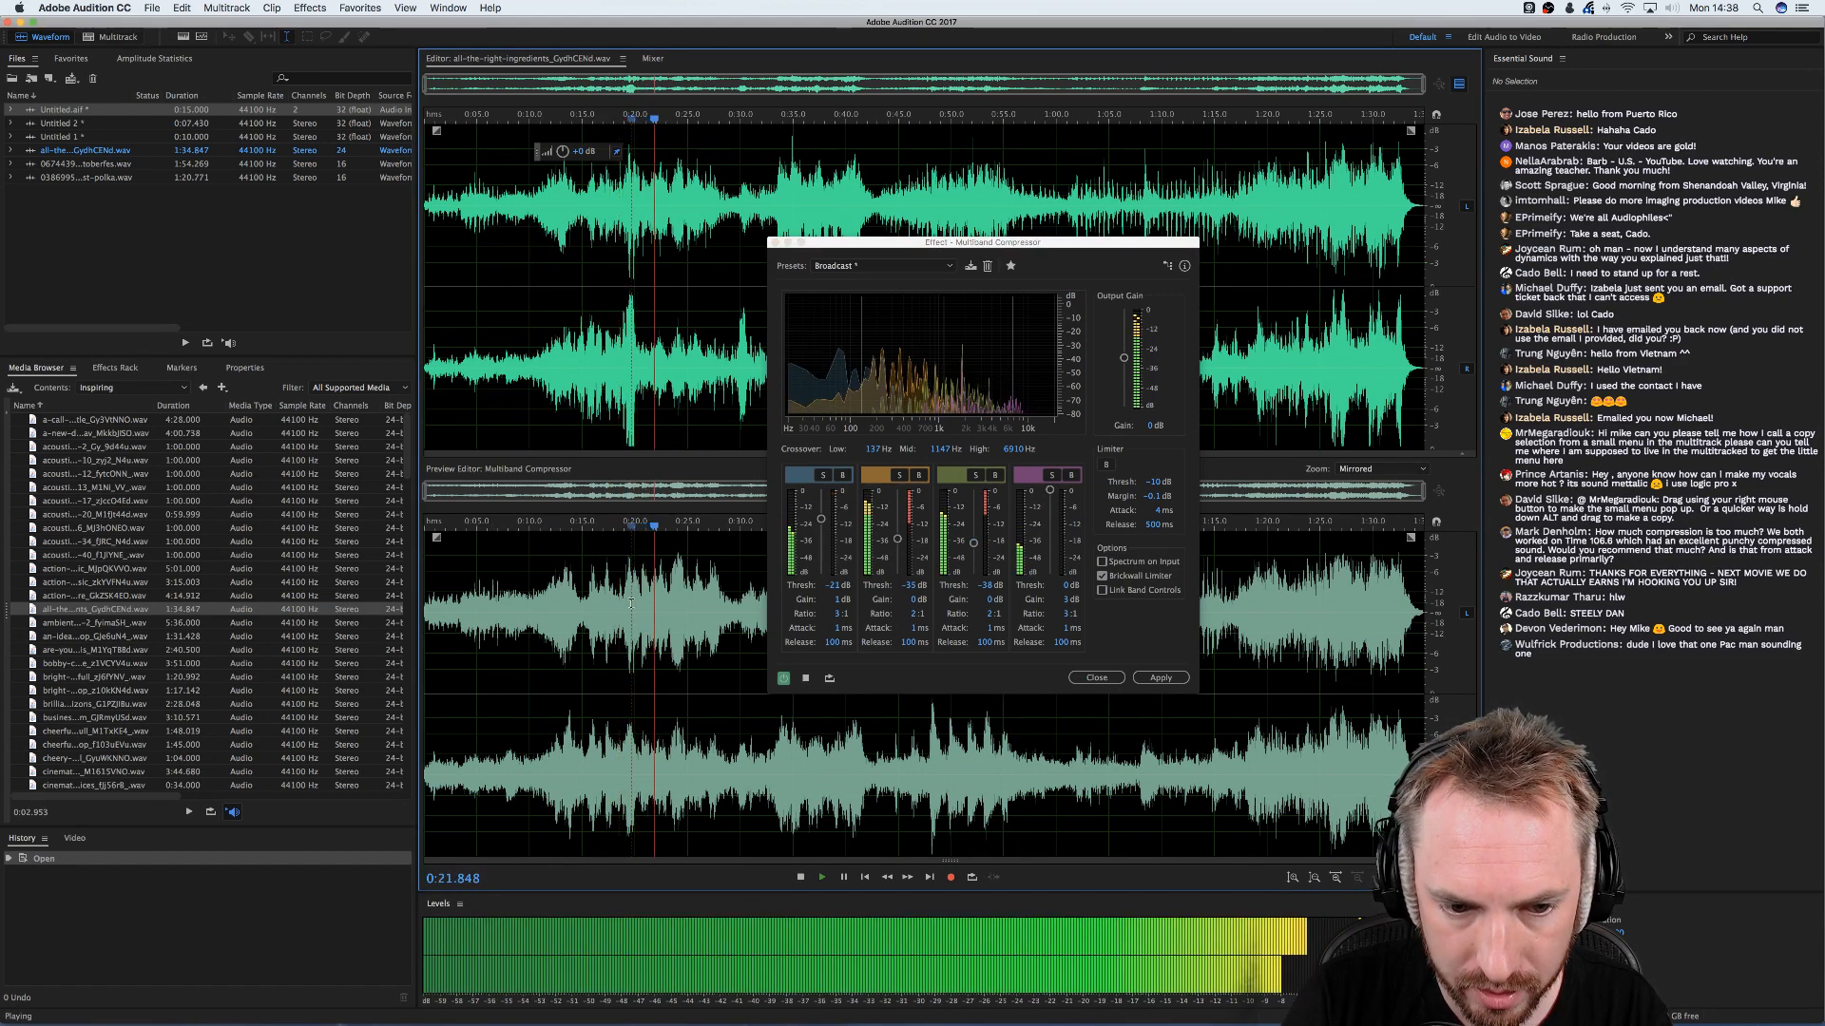
click(630, 603)
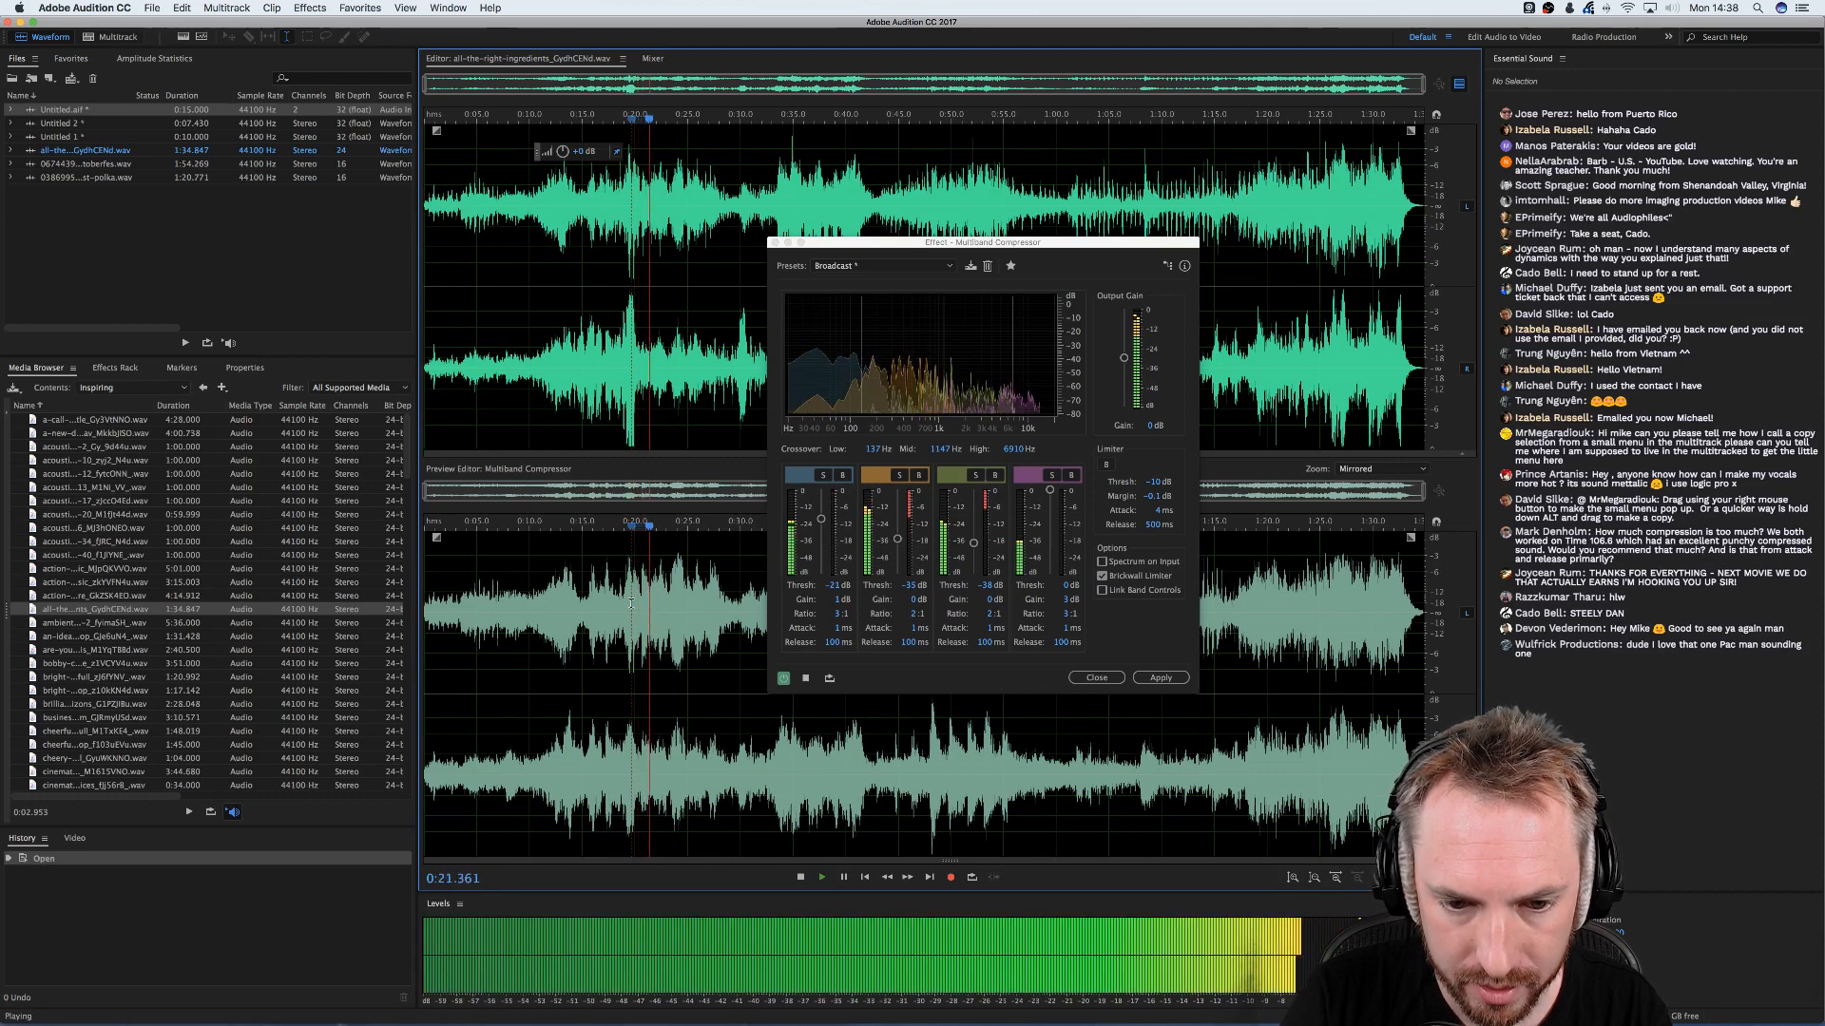
key(space)
- Set the high band's threshold to -60 dB and preview the music from about 0:19
drag(1050, 491, 1049, 593)
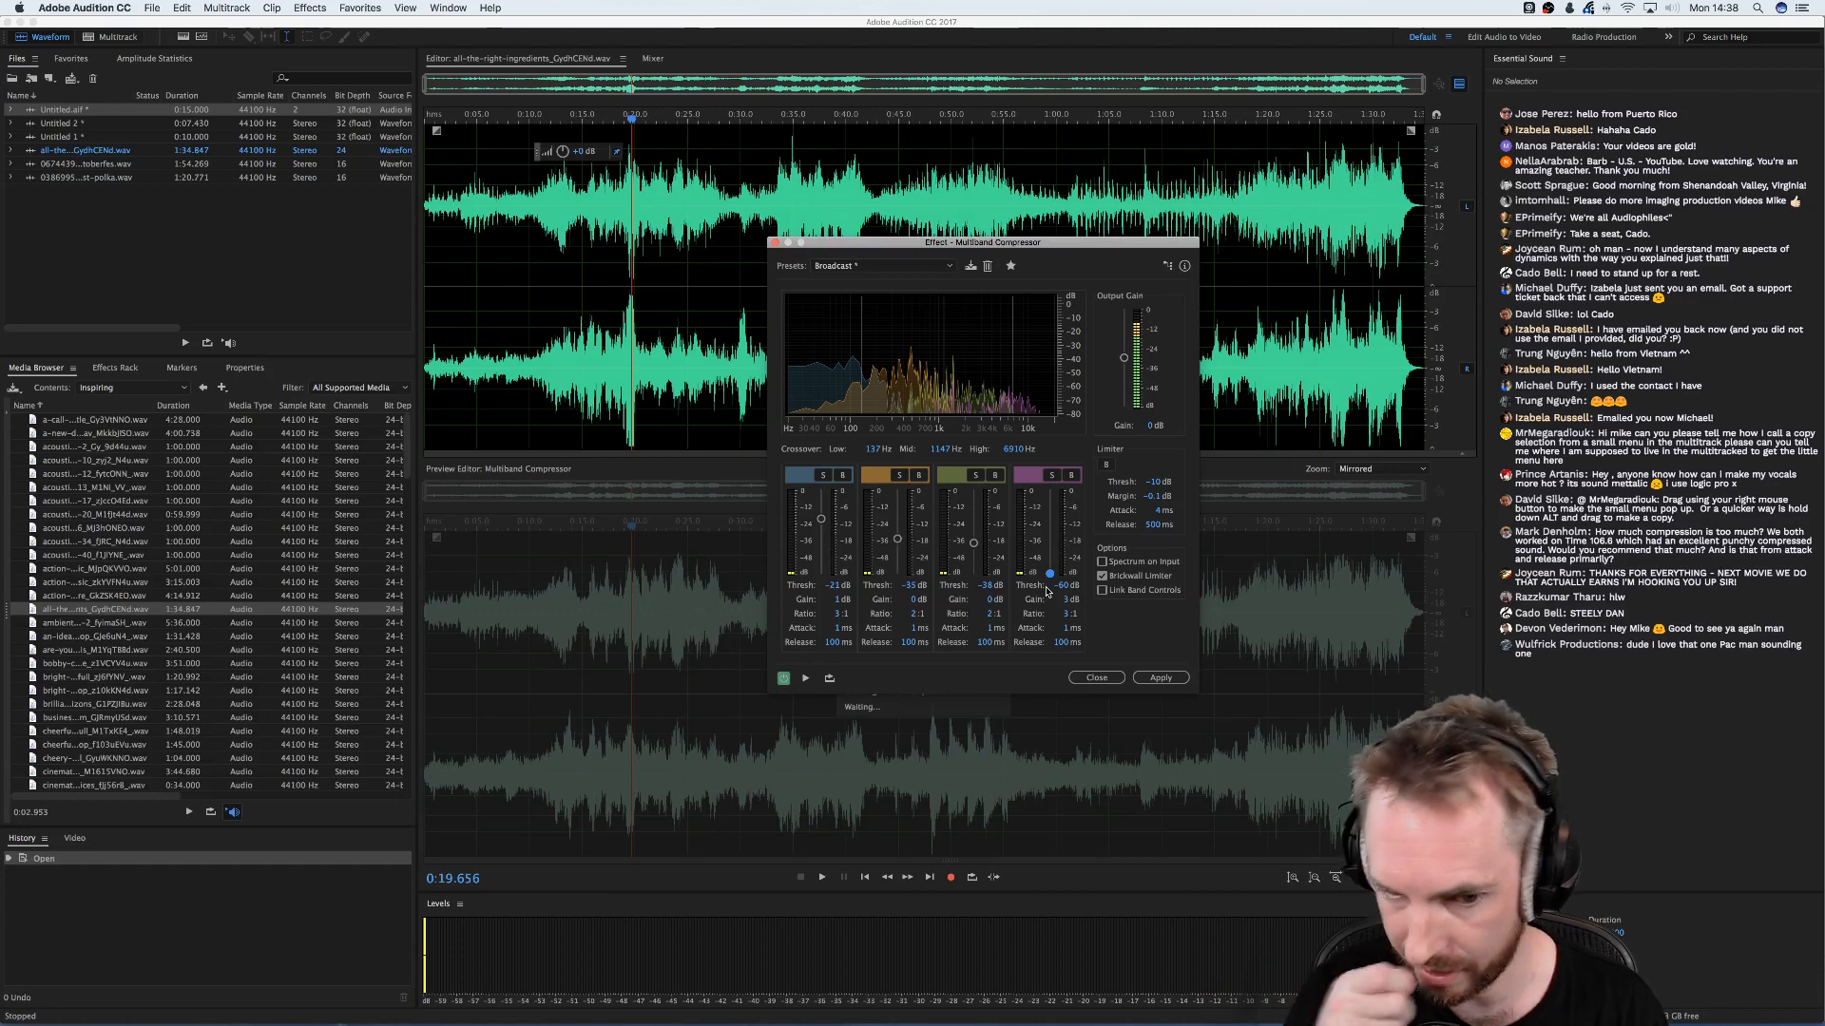
key(space)
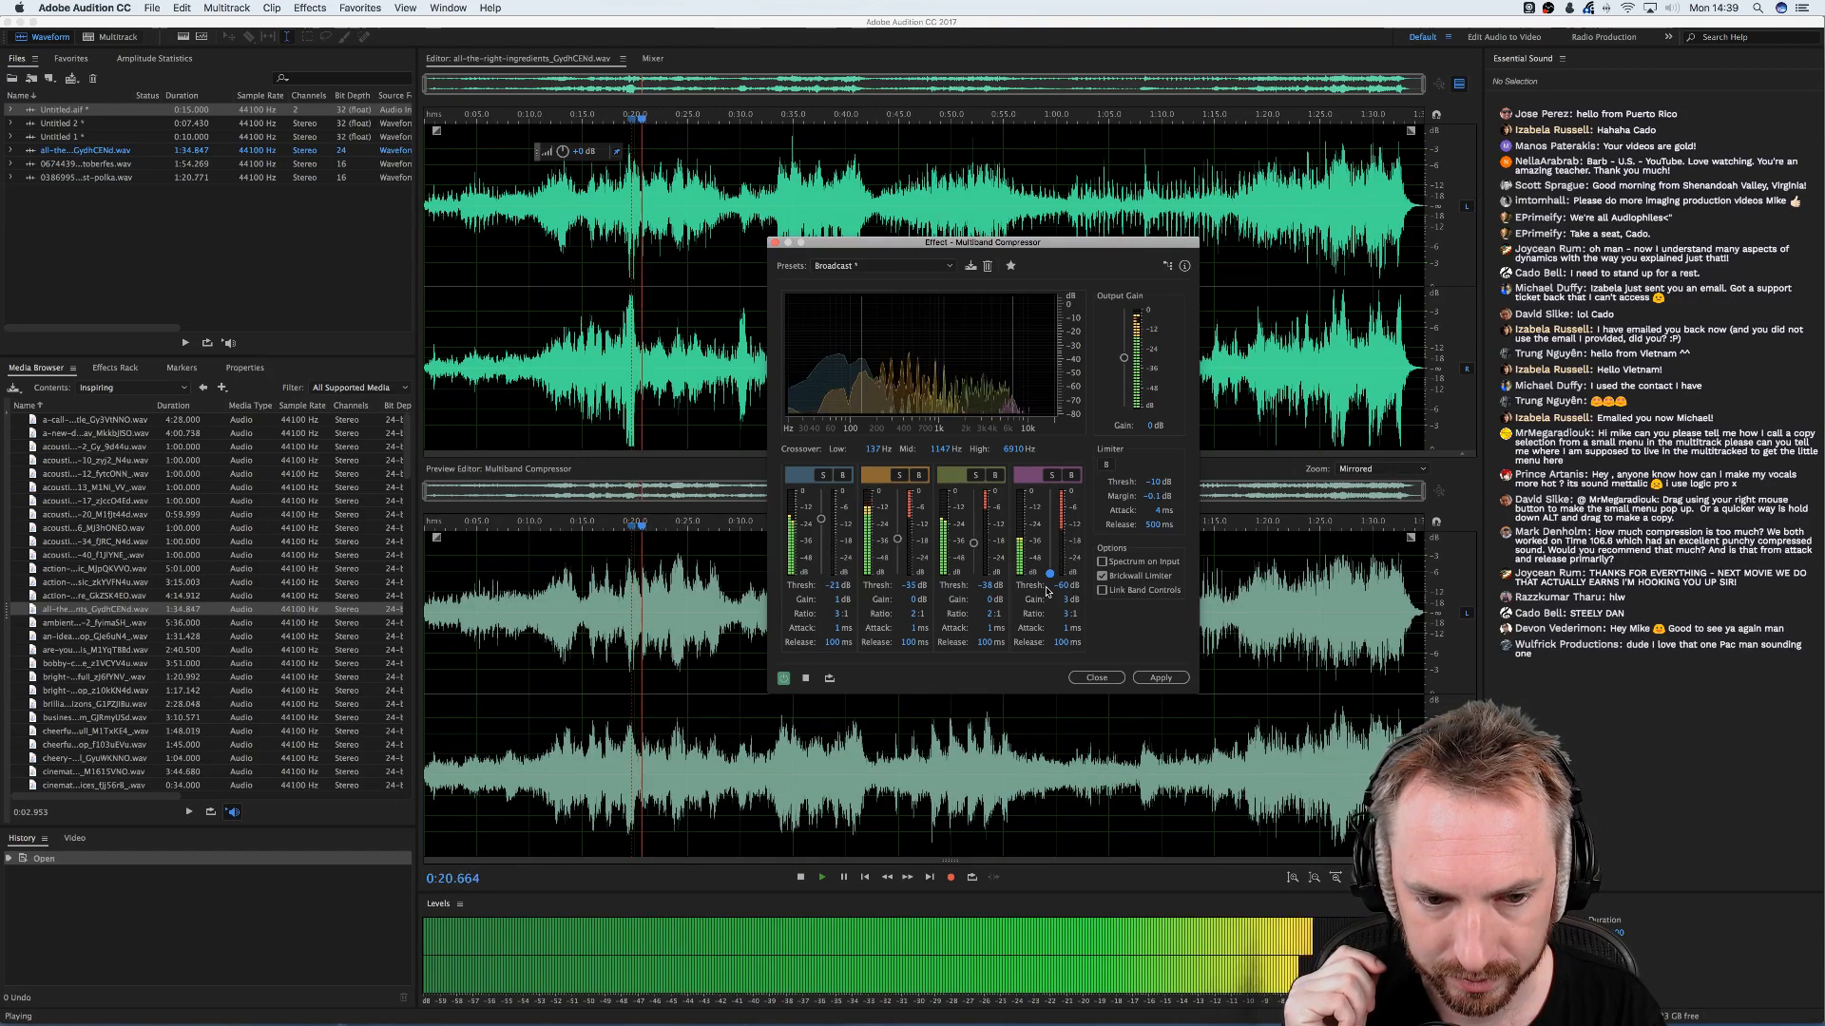
key(space)
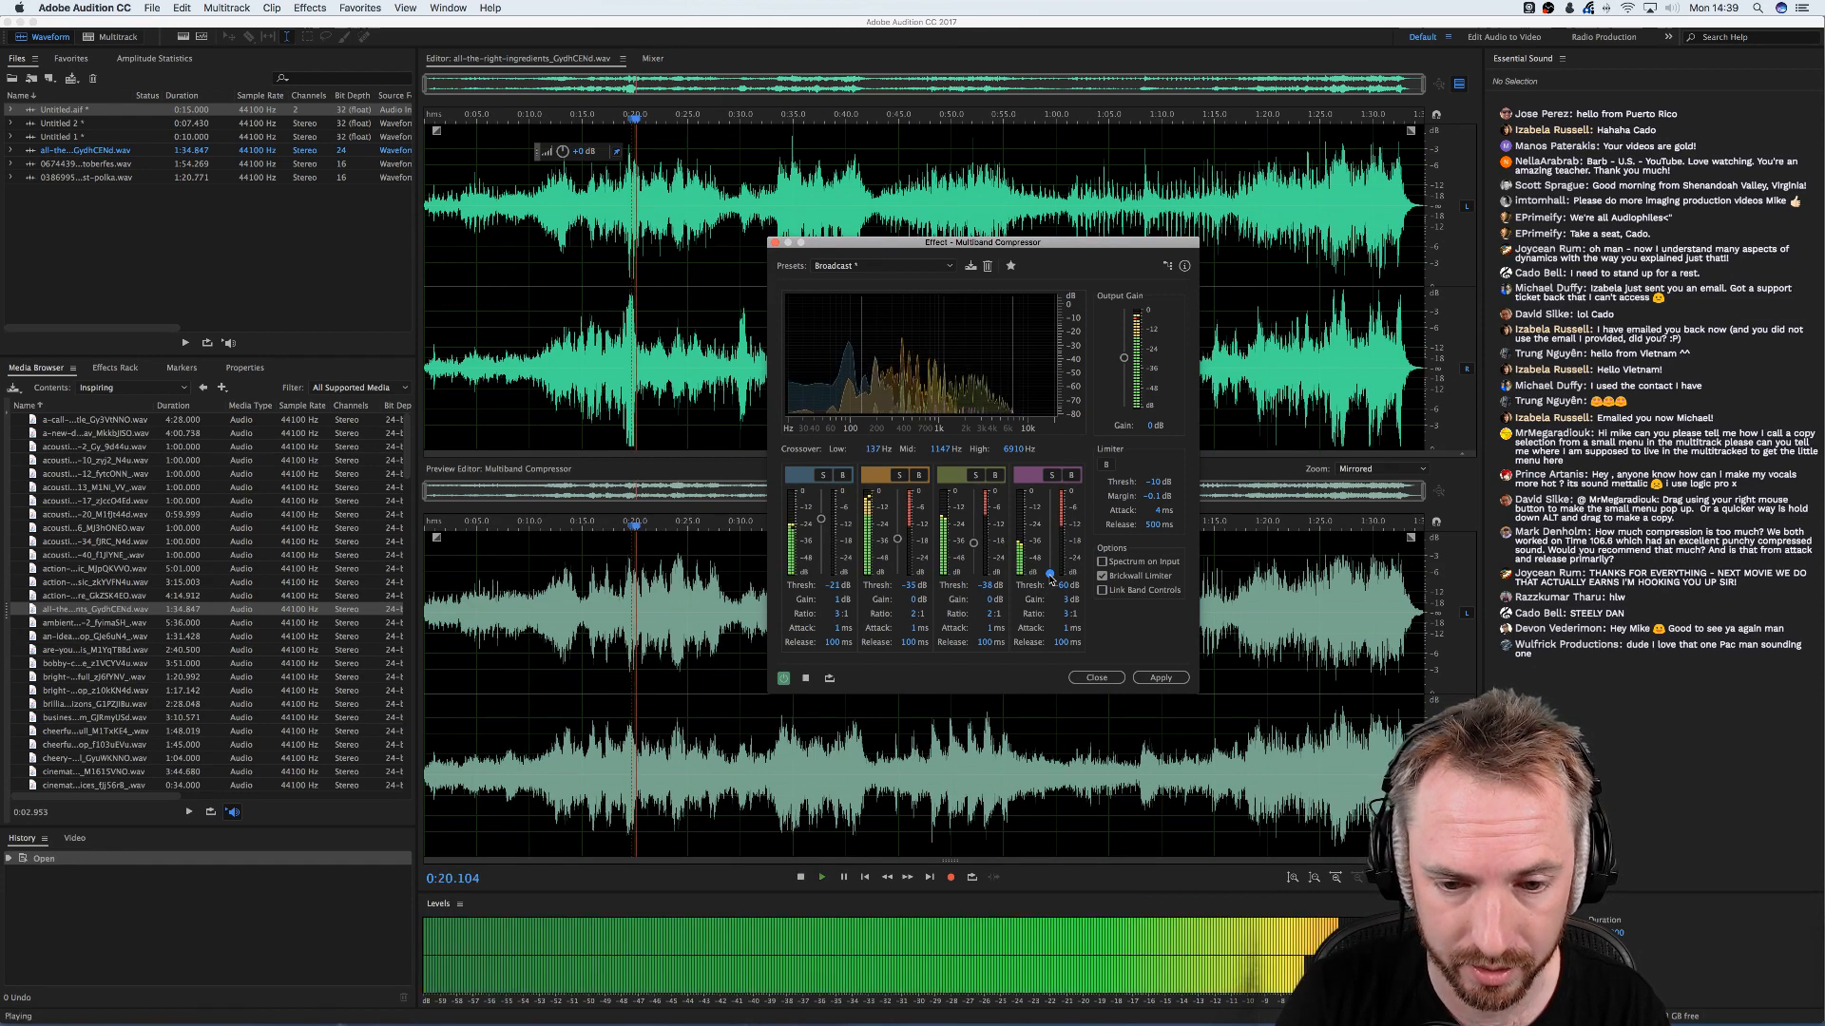
key(space)
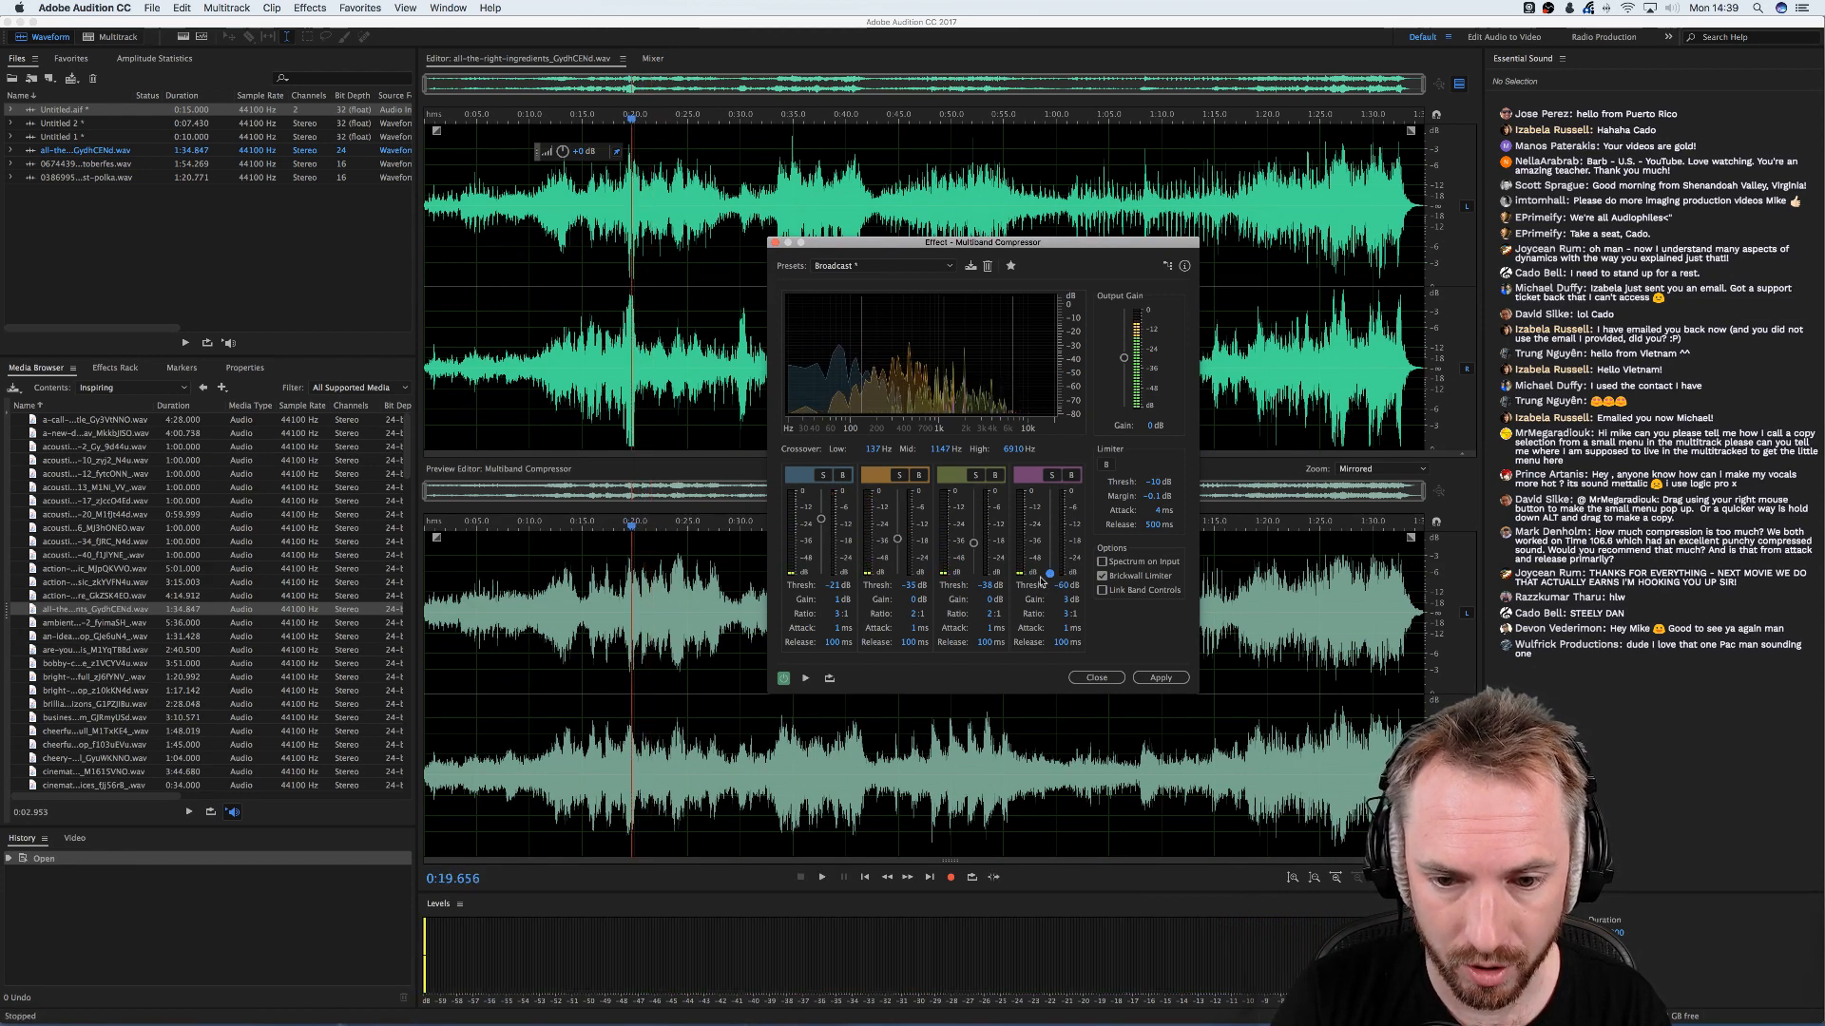
- Compare the high band uncompressed at a 0 dB threshold with a -60 dB threshold by previewing both settings
drag(1046, 574, 1050, 490)
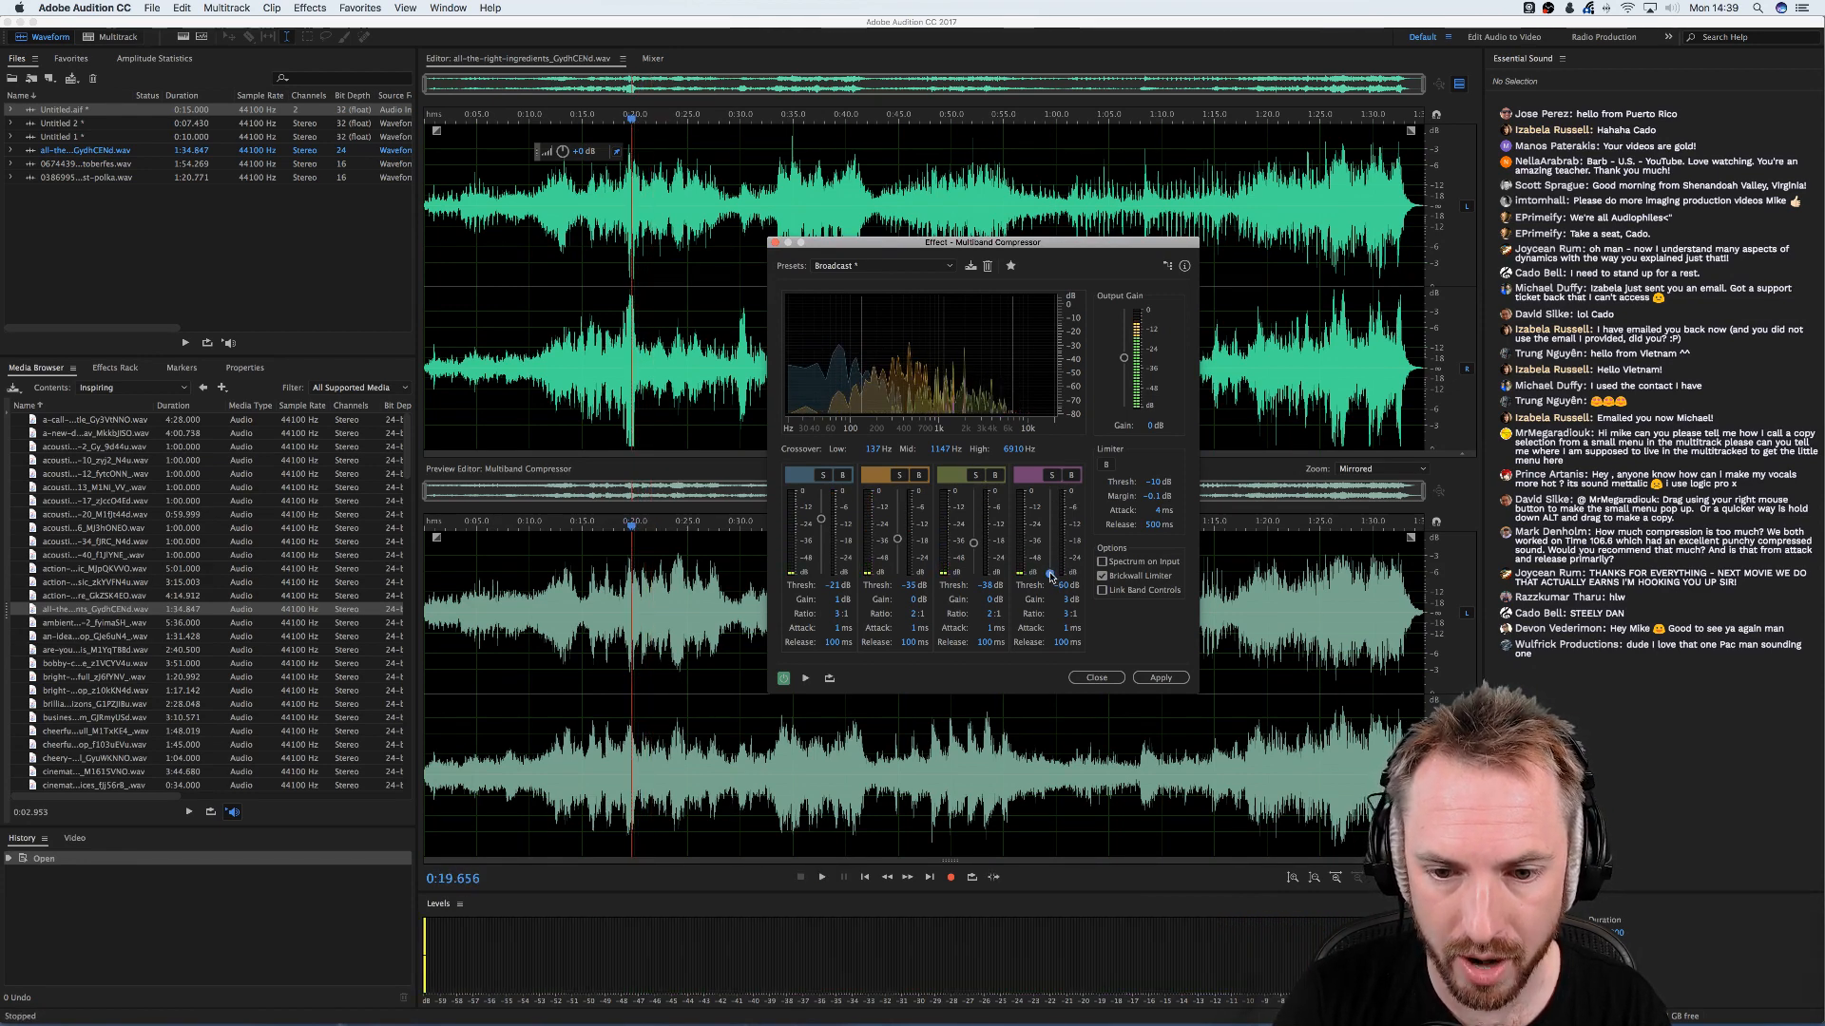
key(space)
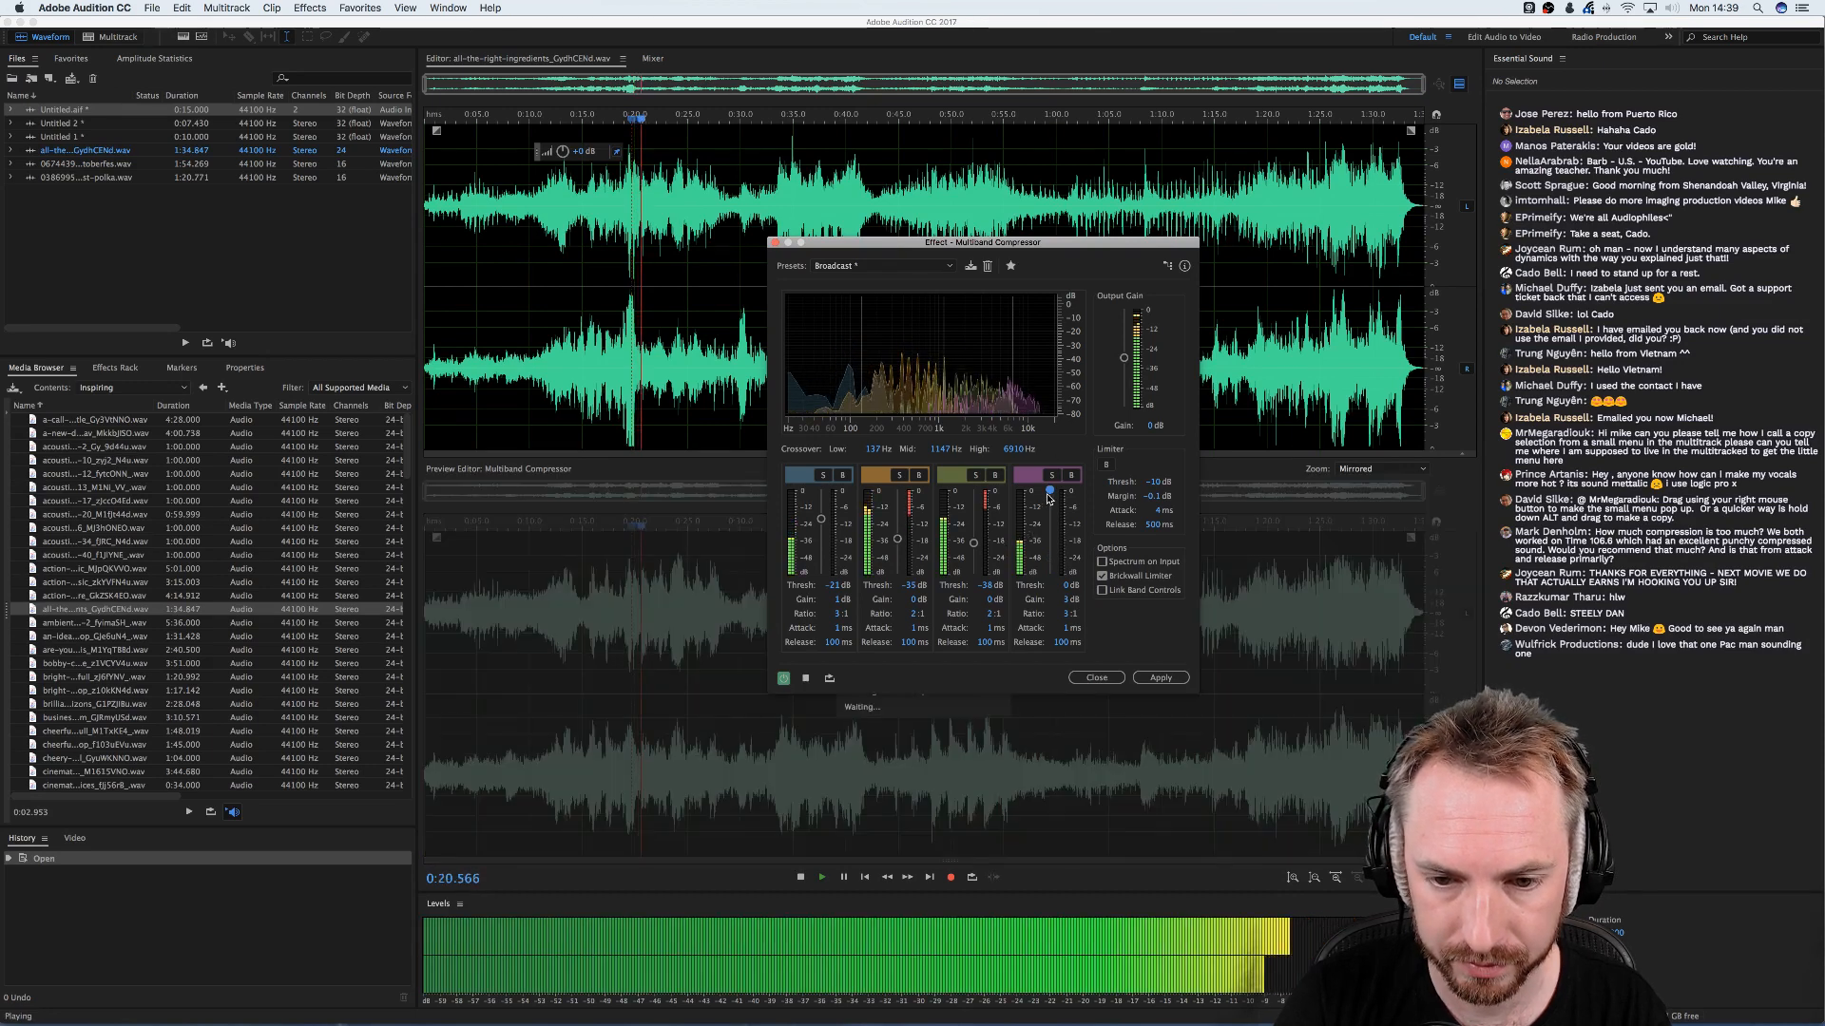
key(space)
drag(1051, 493, 1051, 636)
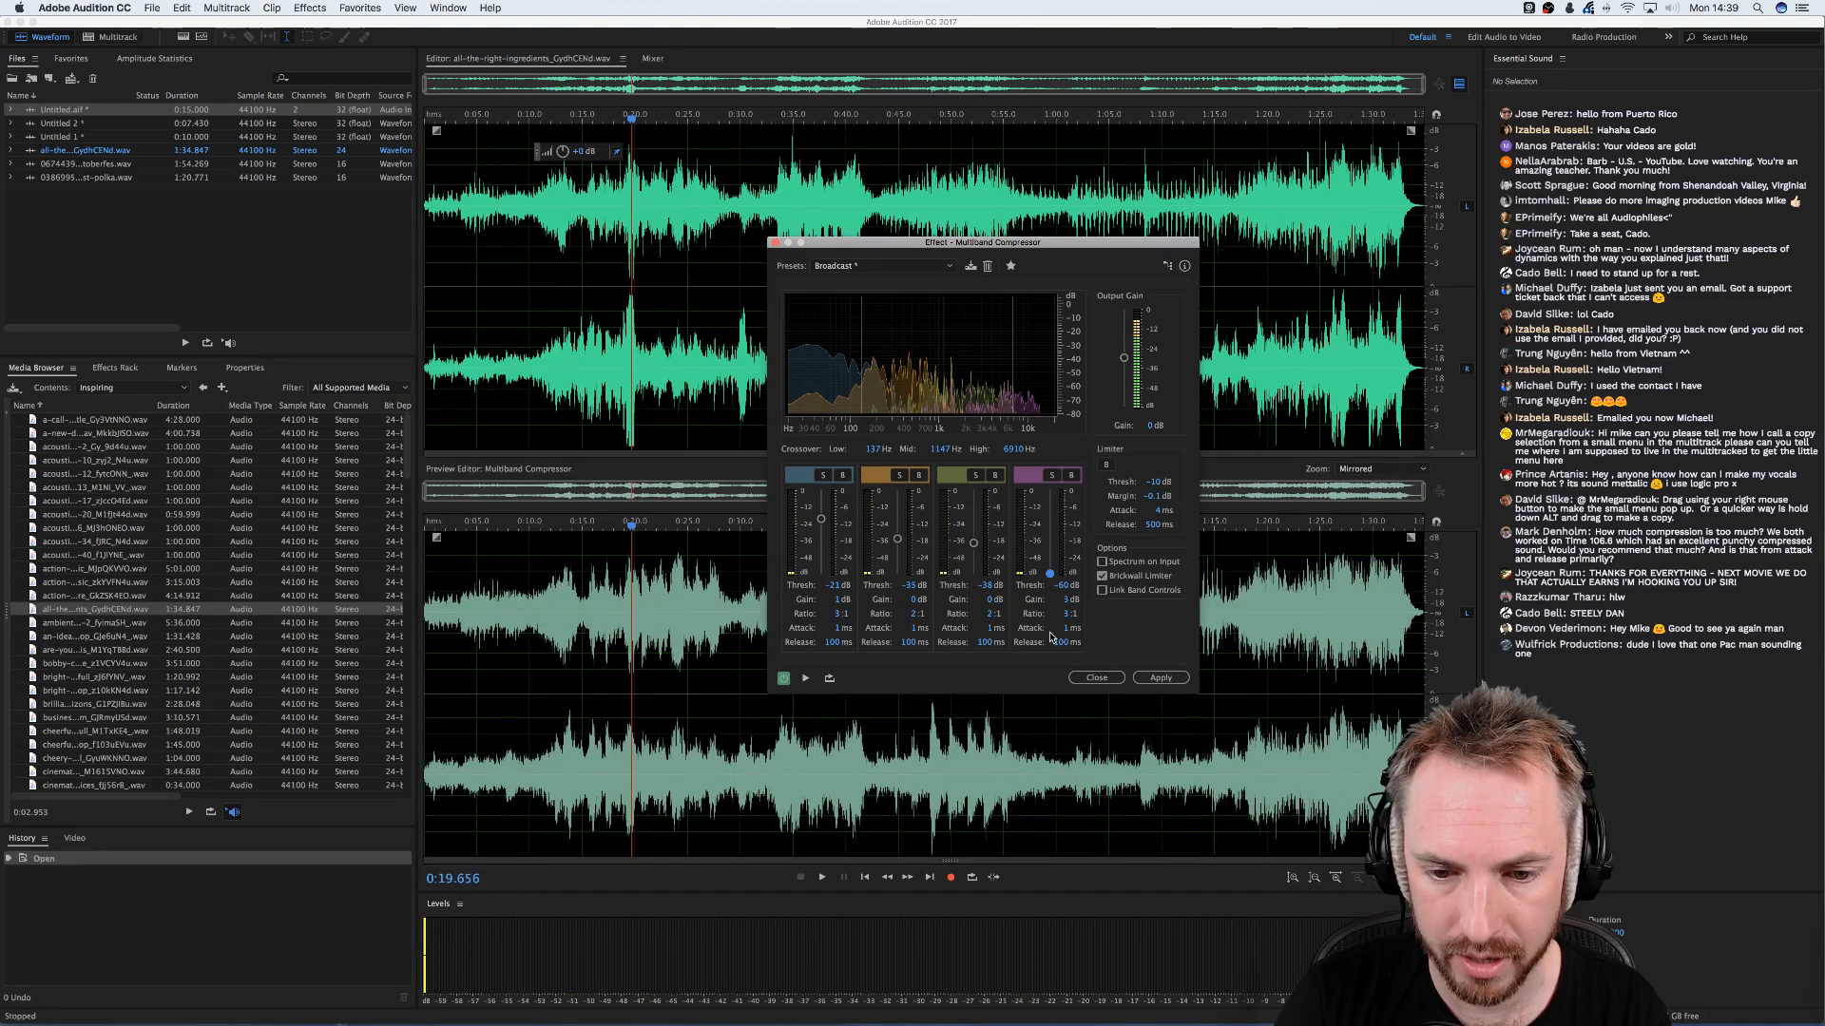
key(space)
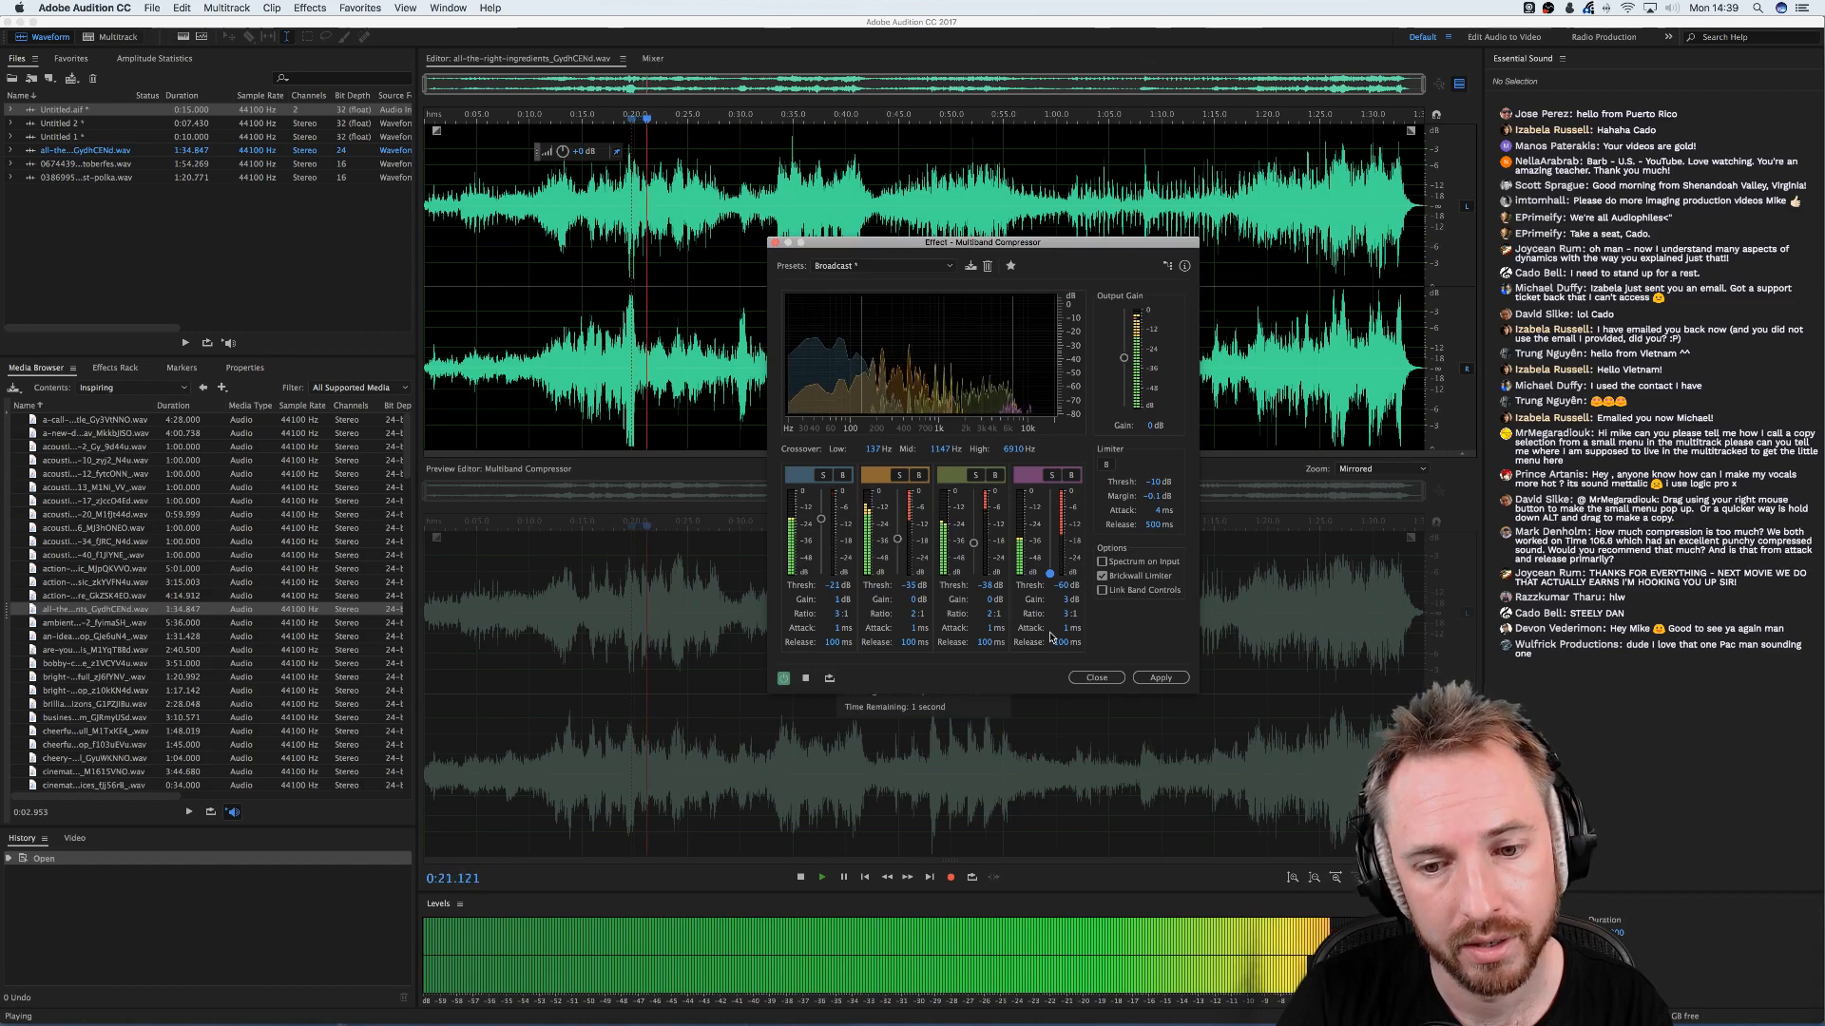
- Set the high band's threshold to -32 dB and close the Multiband Compressor without applying it to the music
drag(1049, 573, 1050, 540)
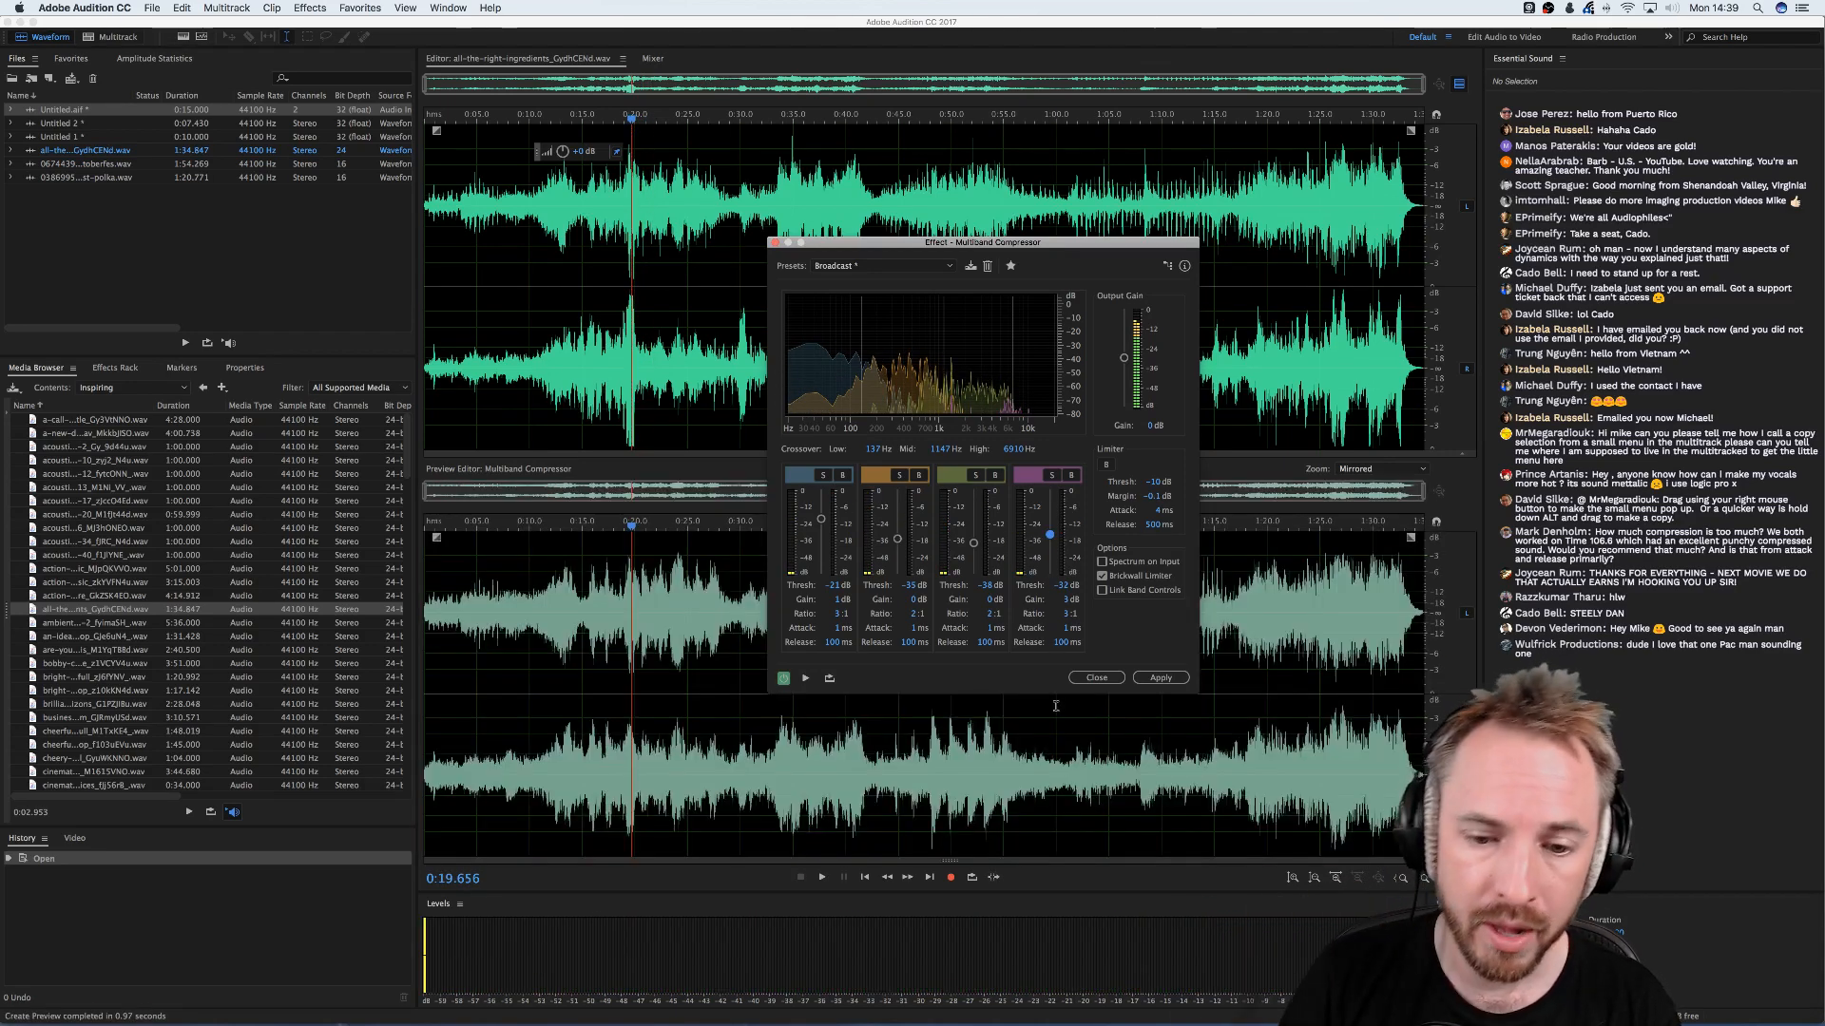
click(865, 266)
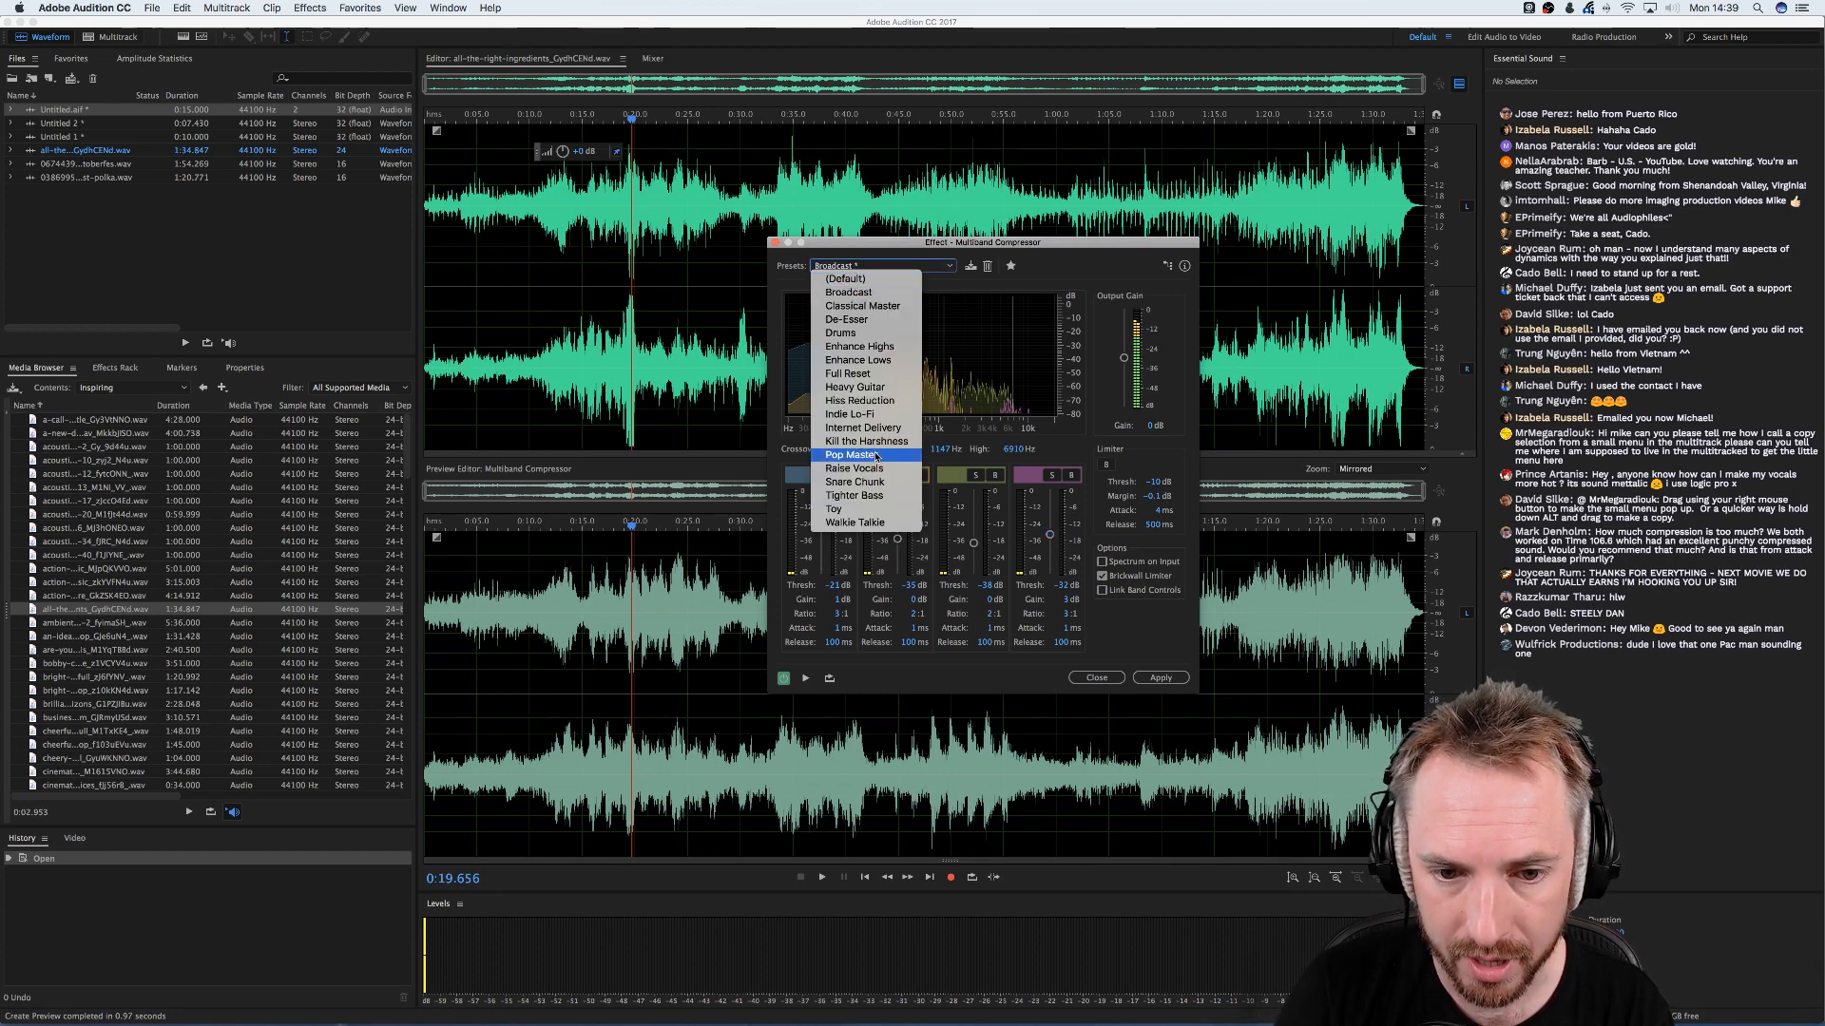
click(1118, 801)
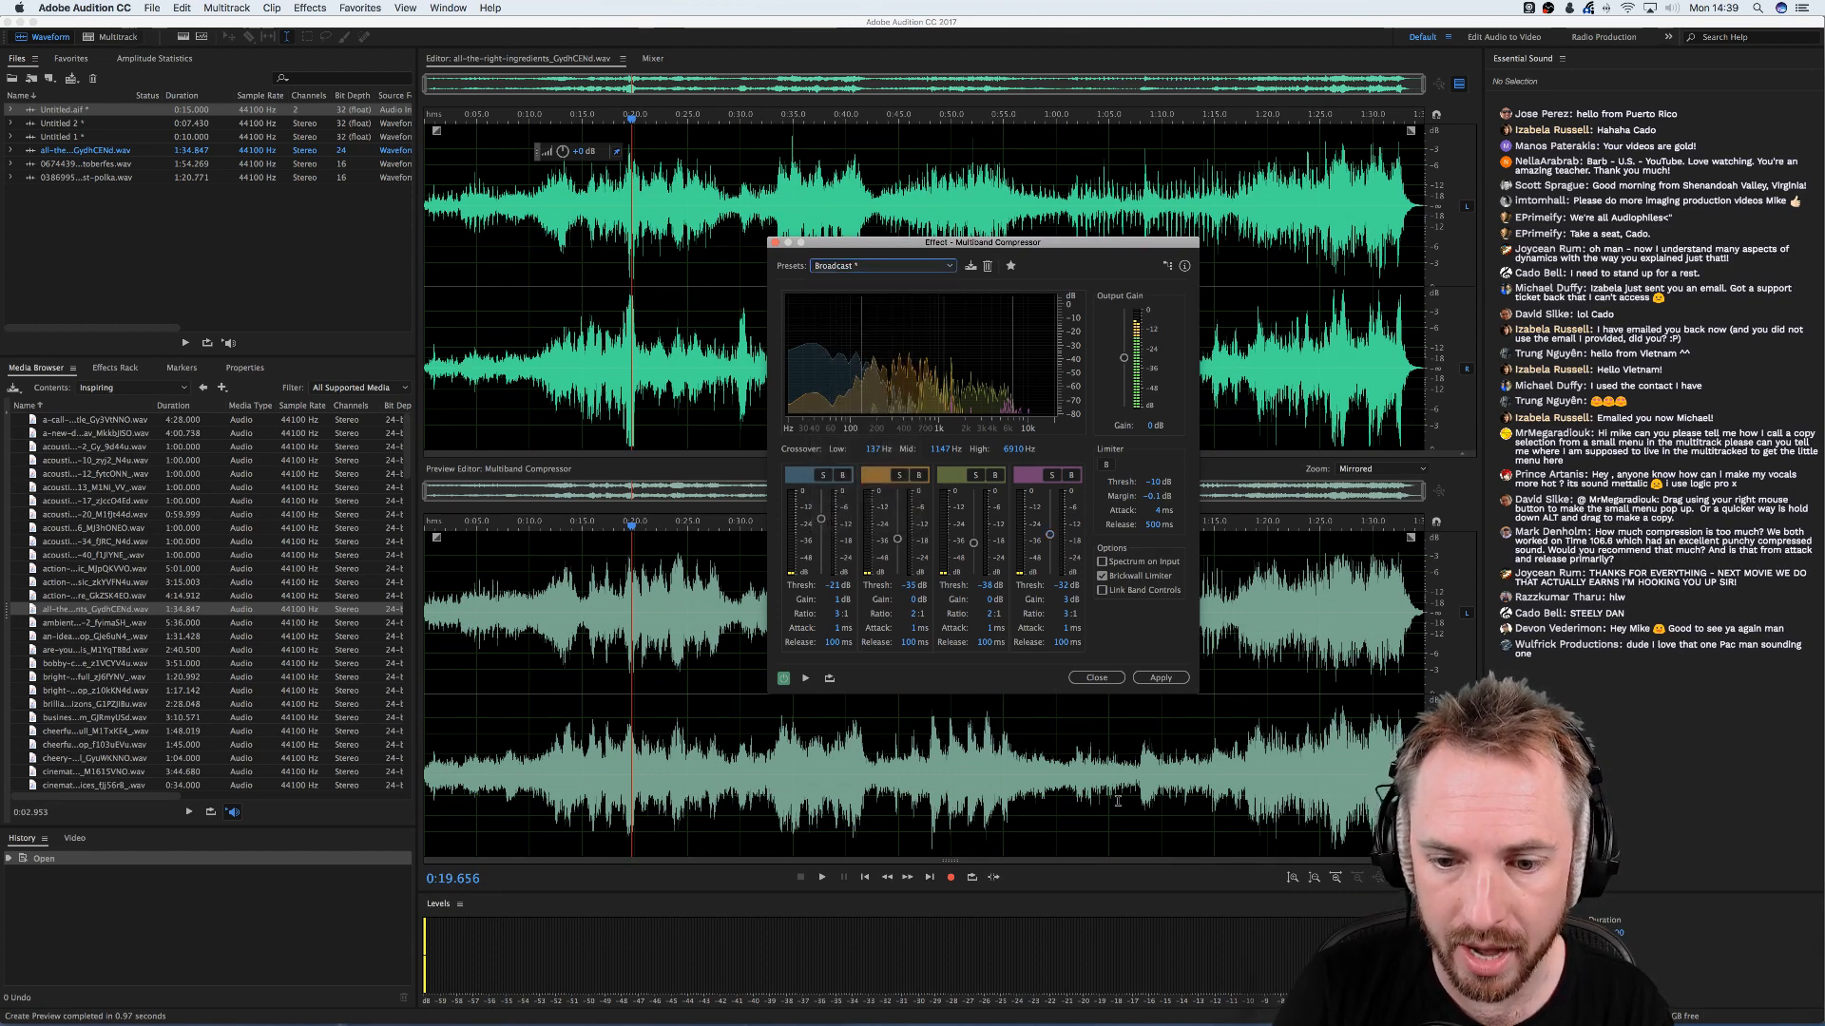
click(1073, 677)
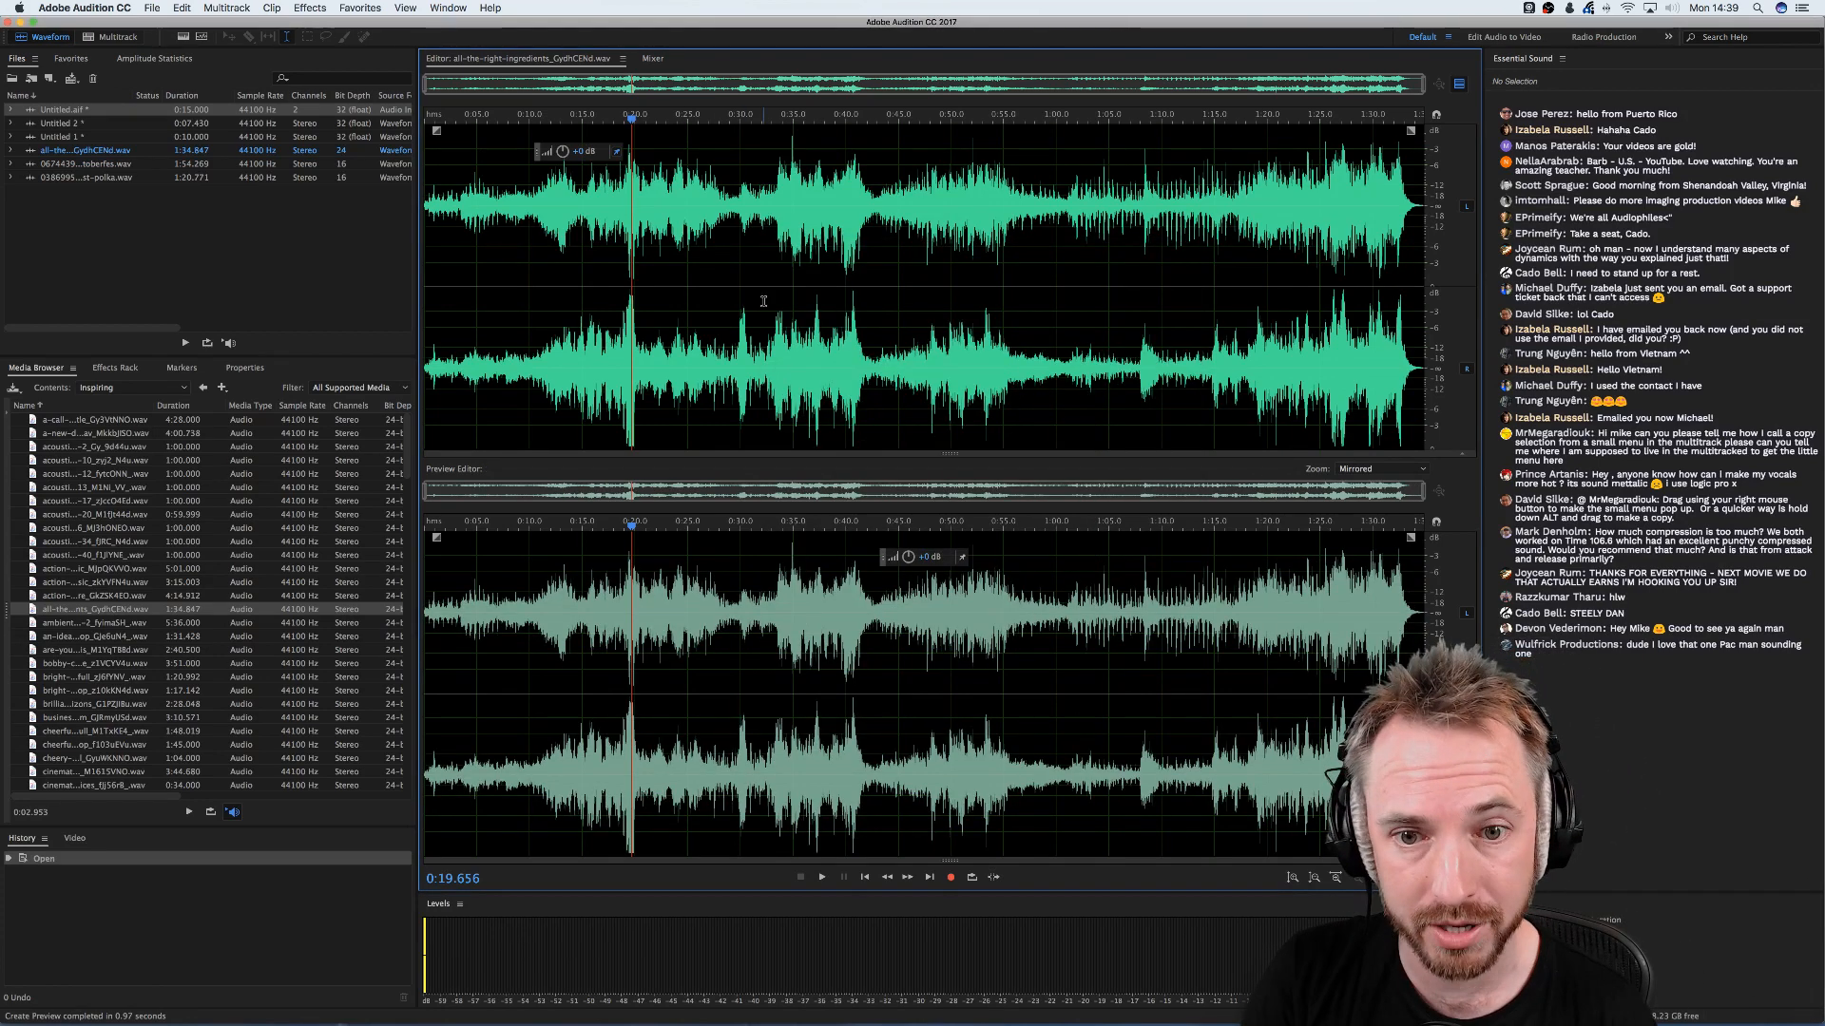
- Open the Untitled 2 recording and undo its normalization and both Dynamics Processing edits to restore the raw take
double_click(63, 124)
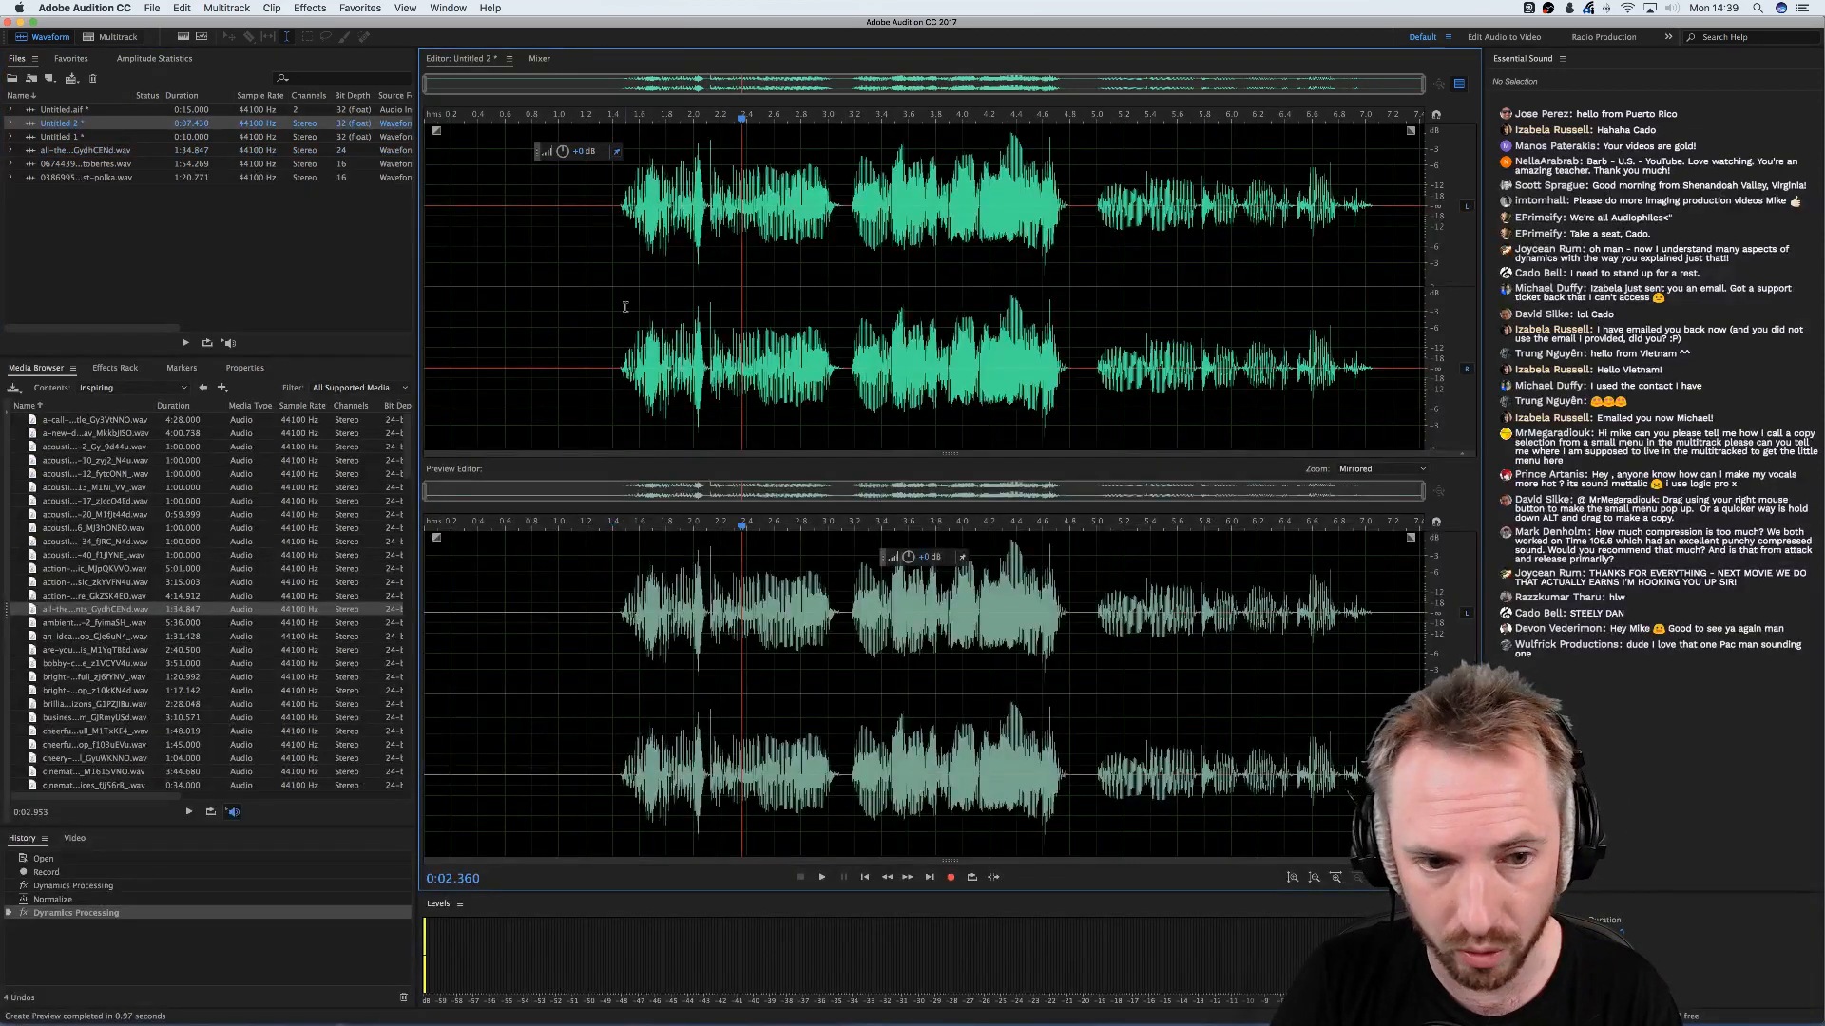
click(625, 306)
key(super+z)
key(super+z)
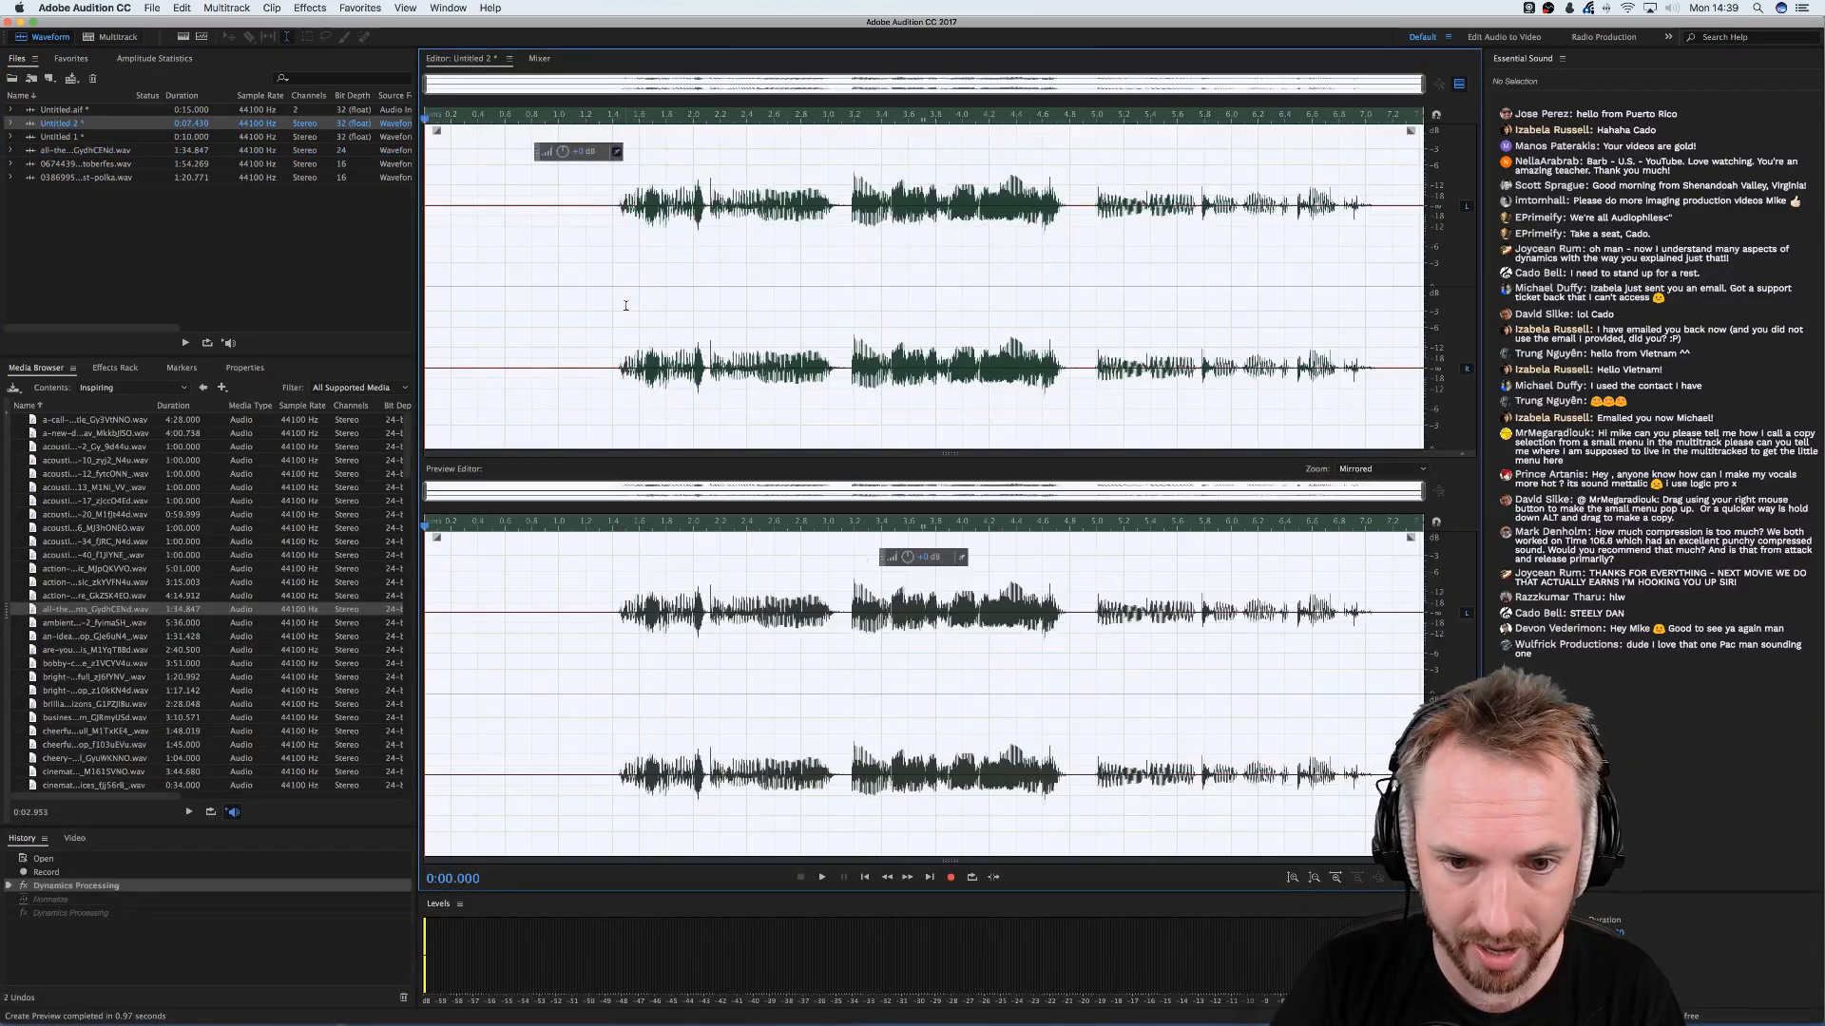
key(super+z)
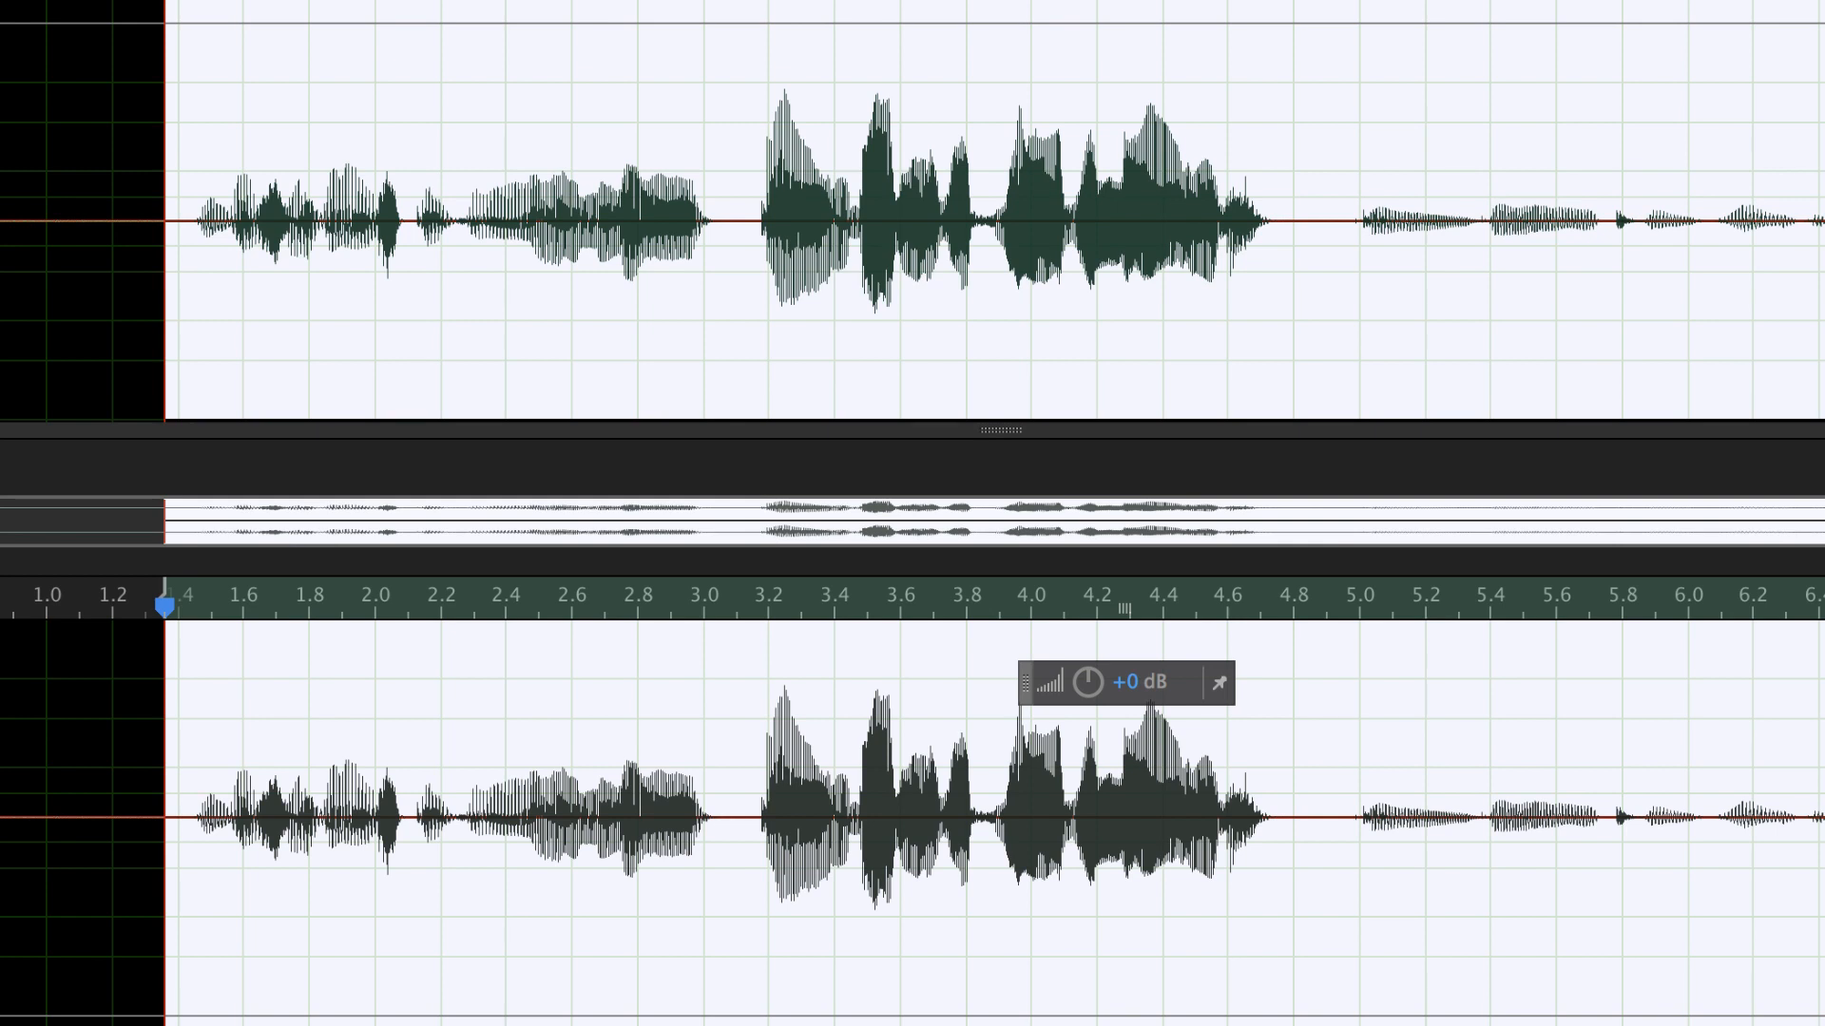
key(space)
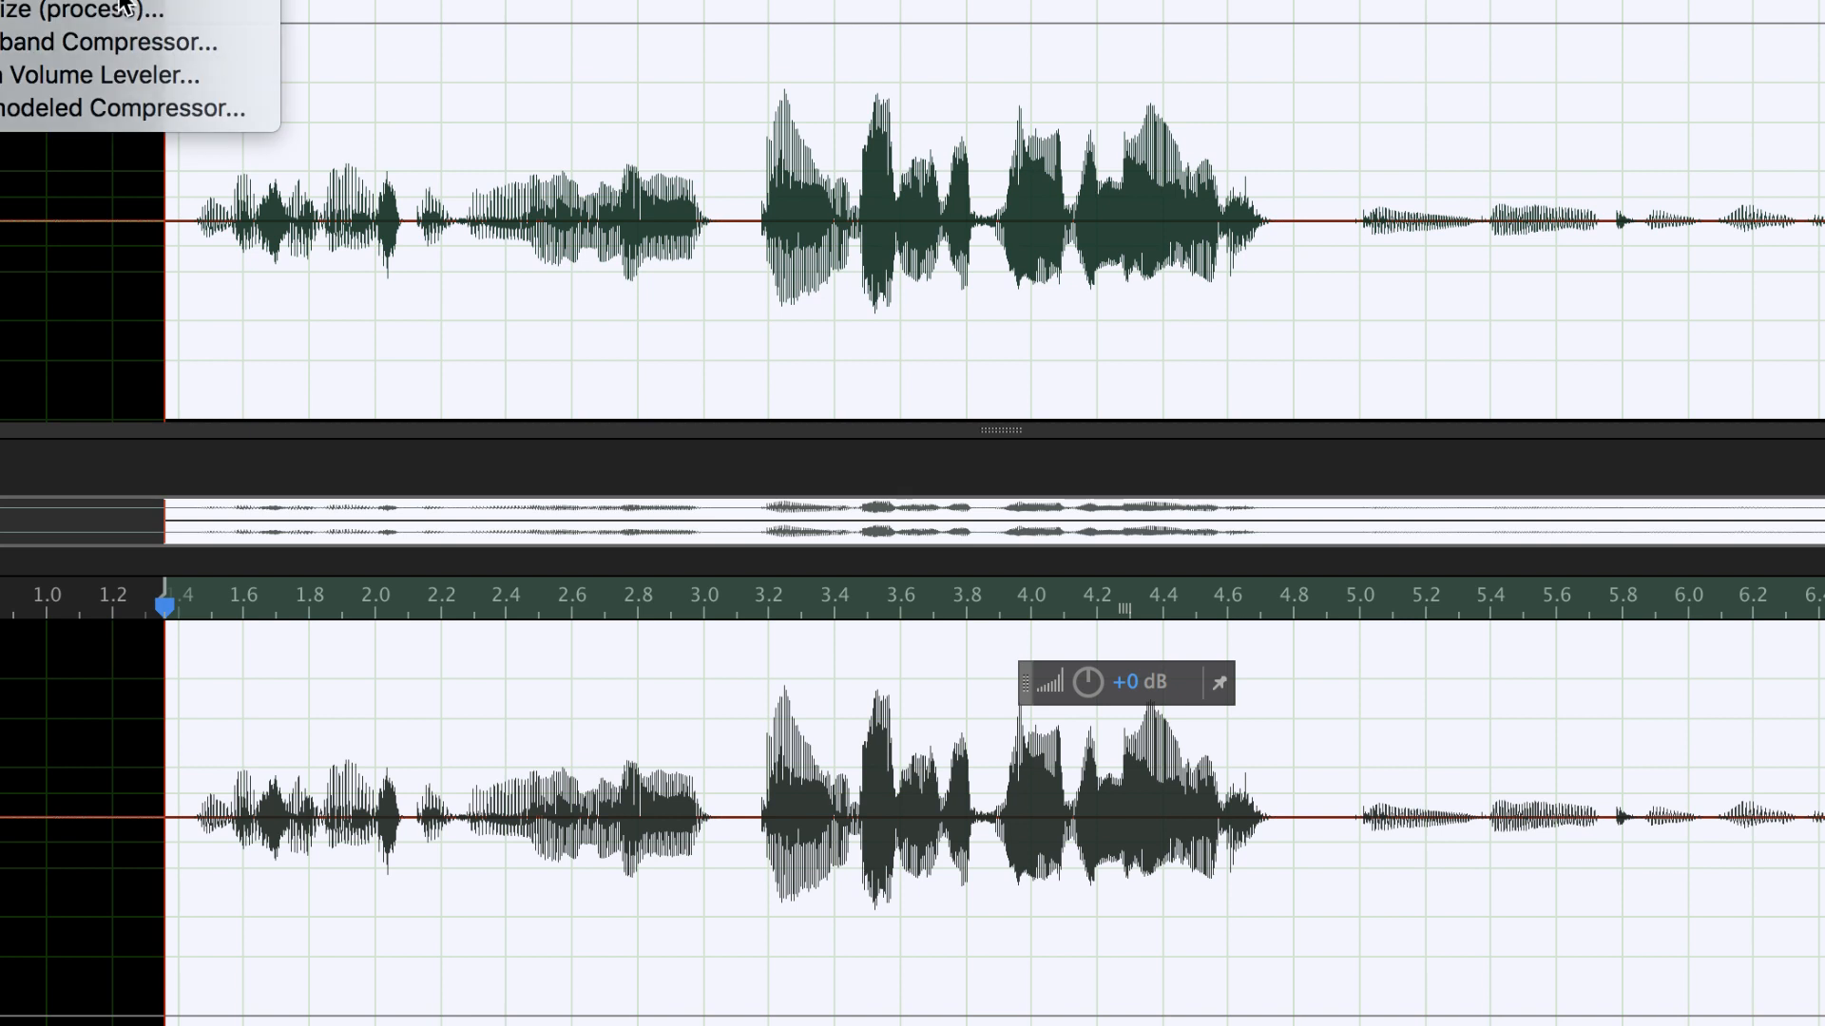
- Open the Multiband Compressor on the raw recording, reset it to the (Default) preset and load the Broadcast preset
click(123, 42)
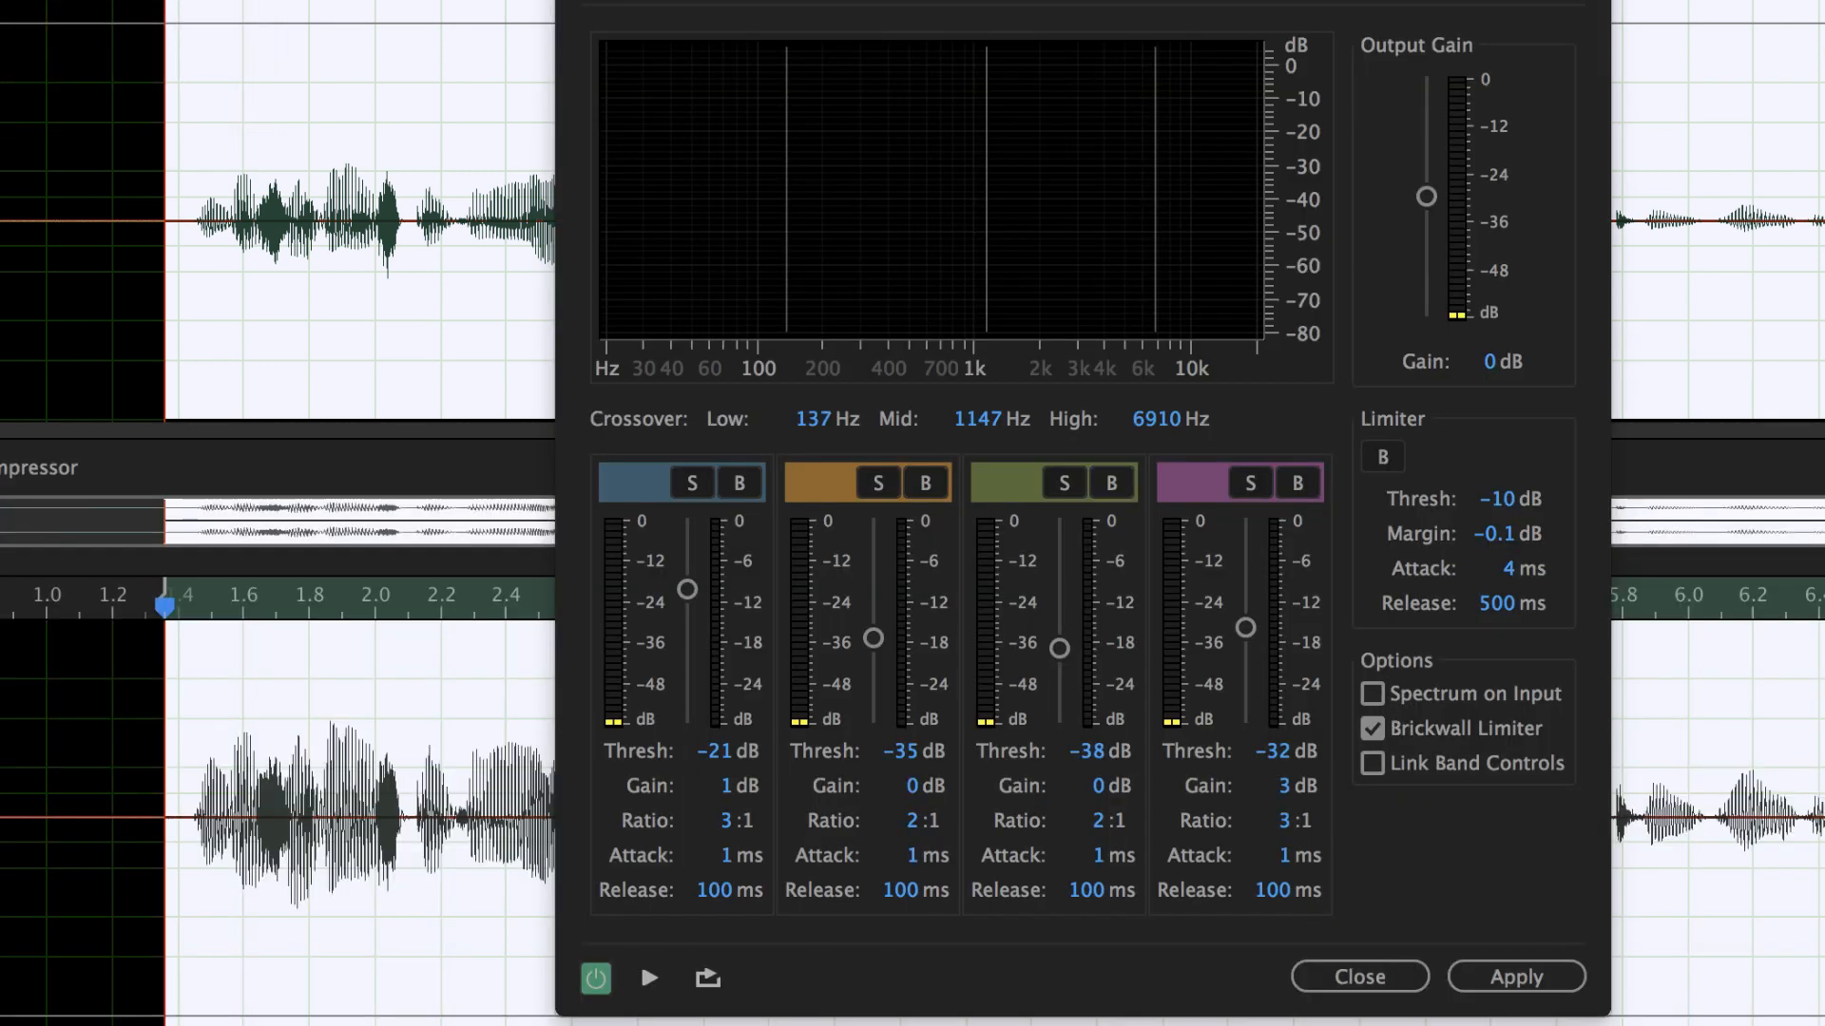
click(984, 3)
click(836, 11)
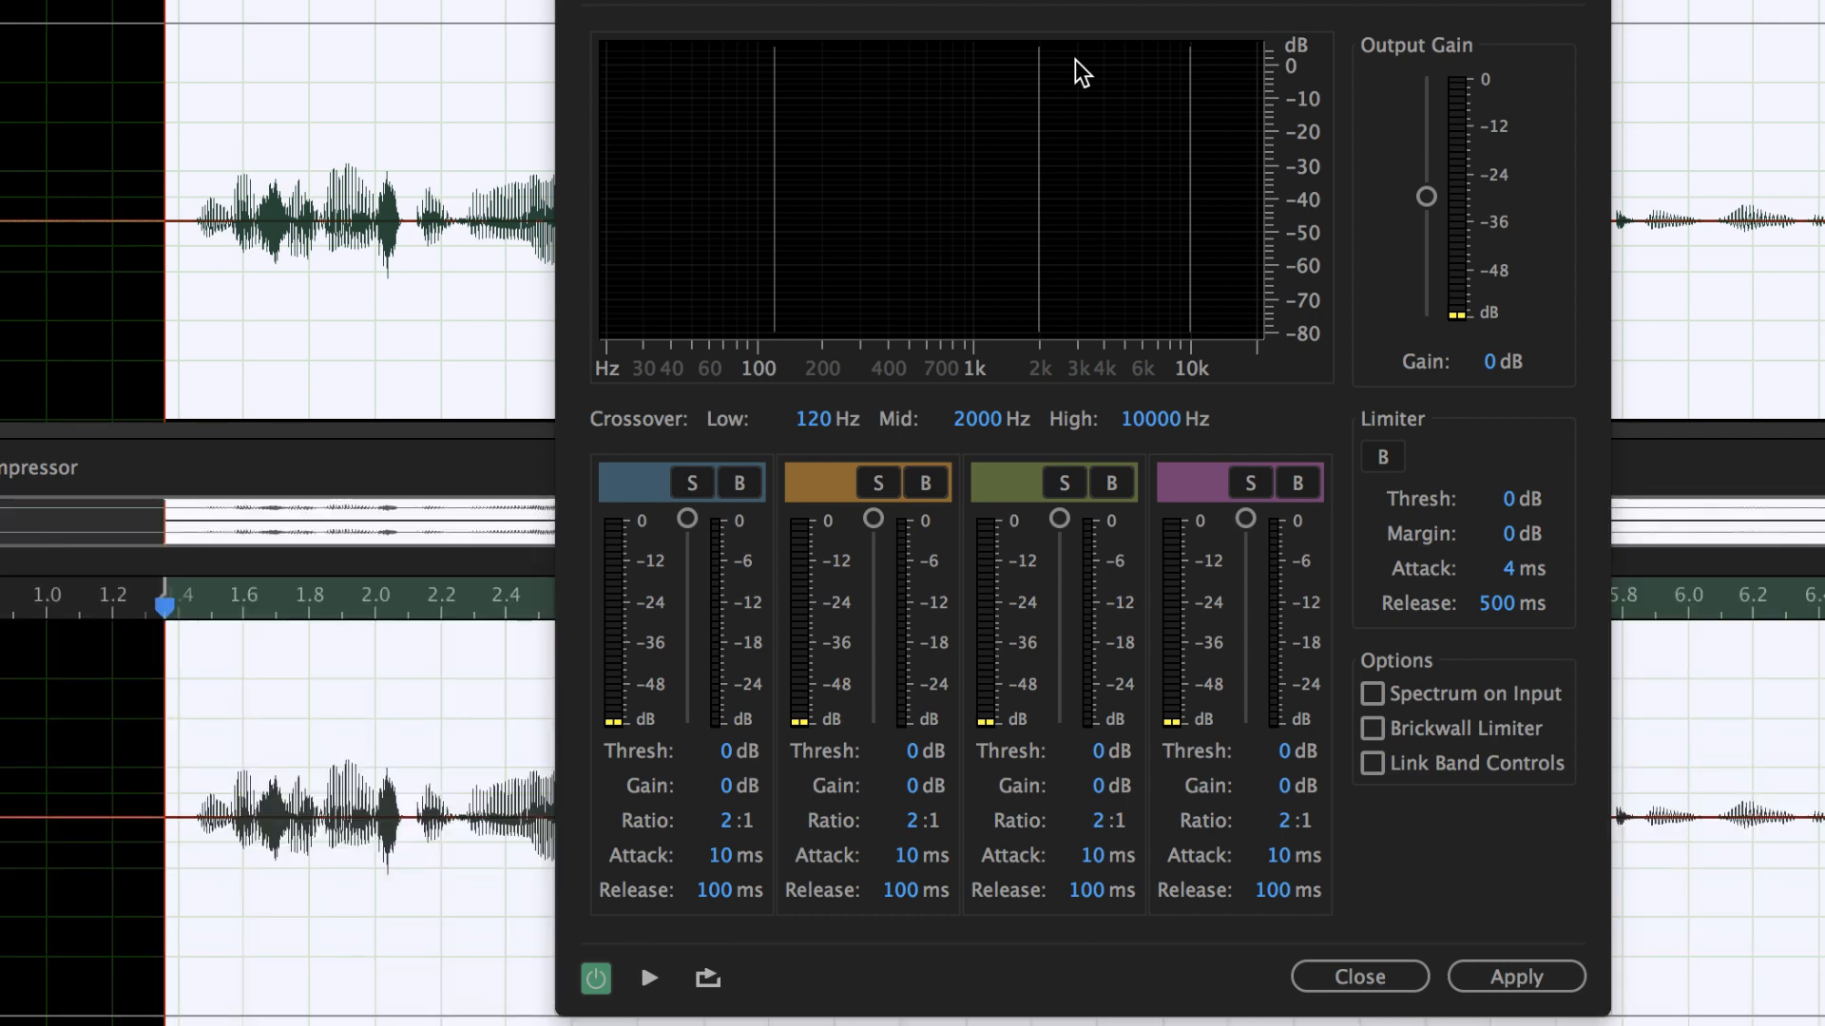
click(928, 9)
click(867, 53)
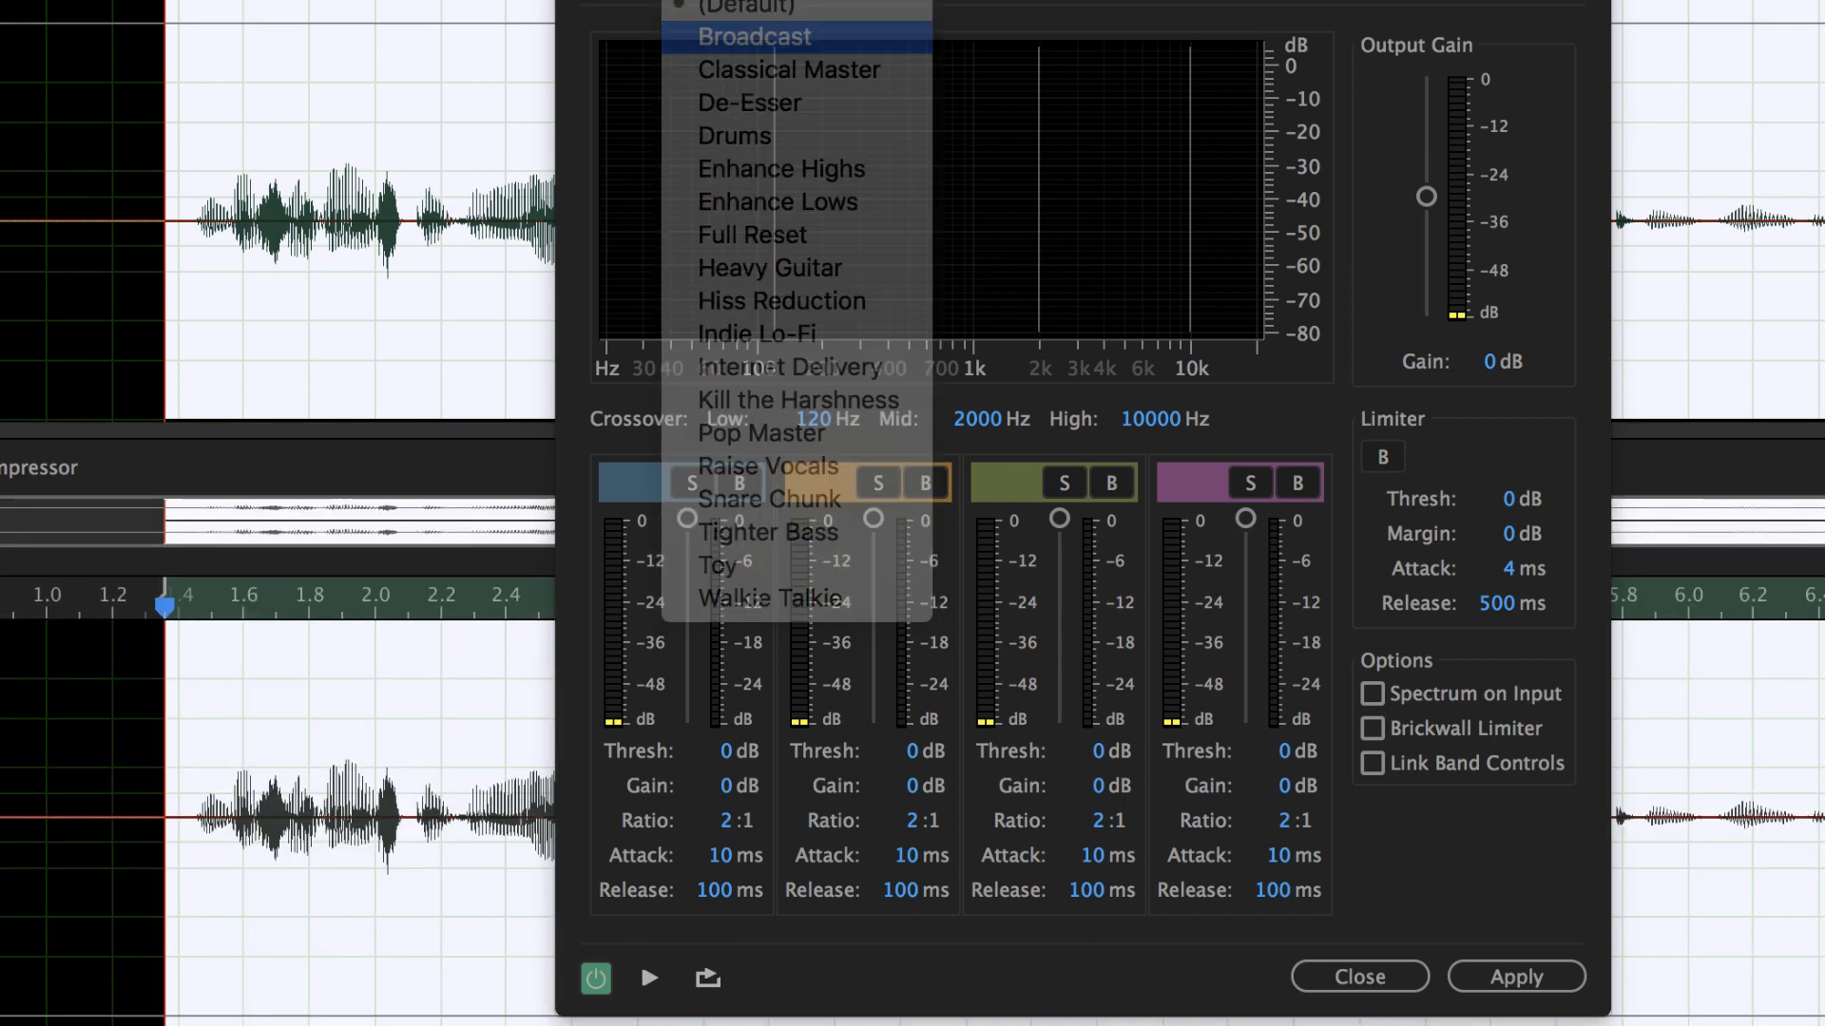
- Examine how the Broadcast preset changes the recording by comparing the original waveform with the preview waveform
drag(640, 960, 0, 962)
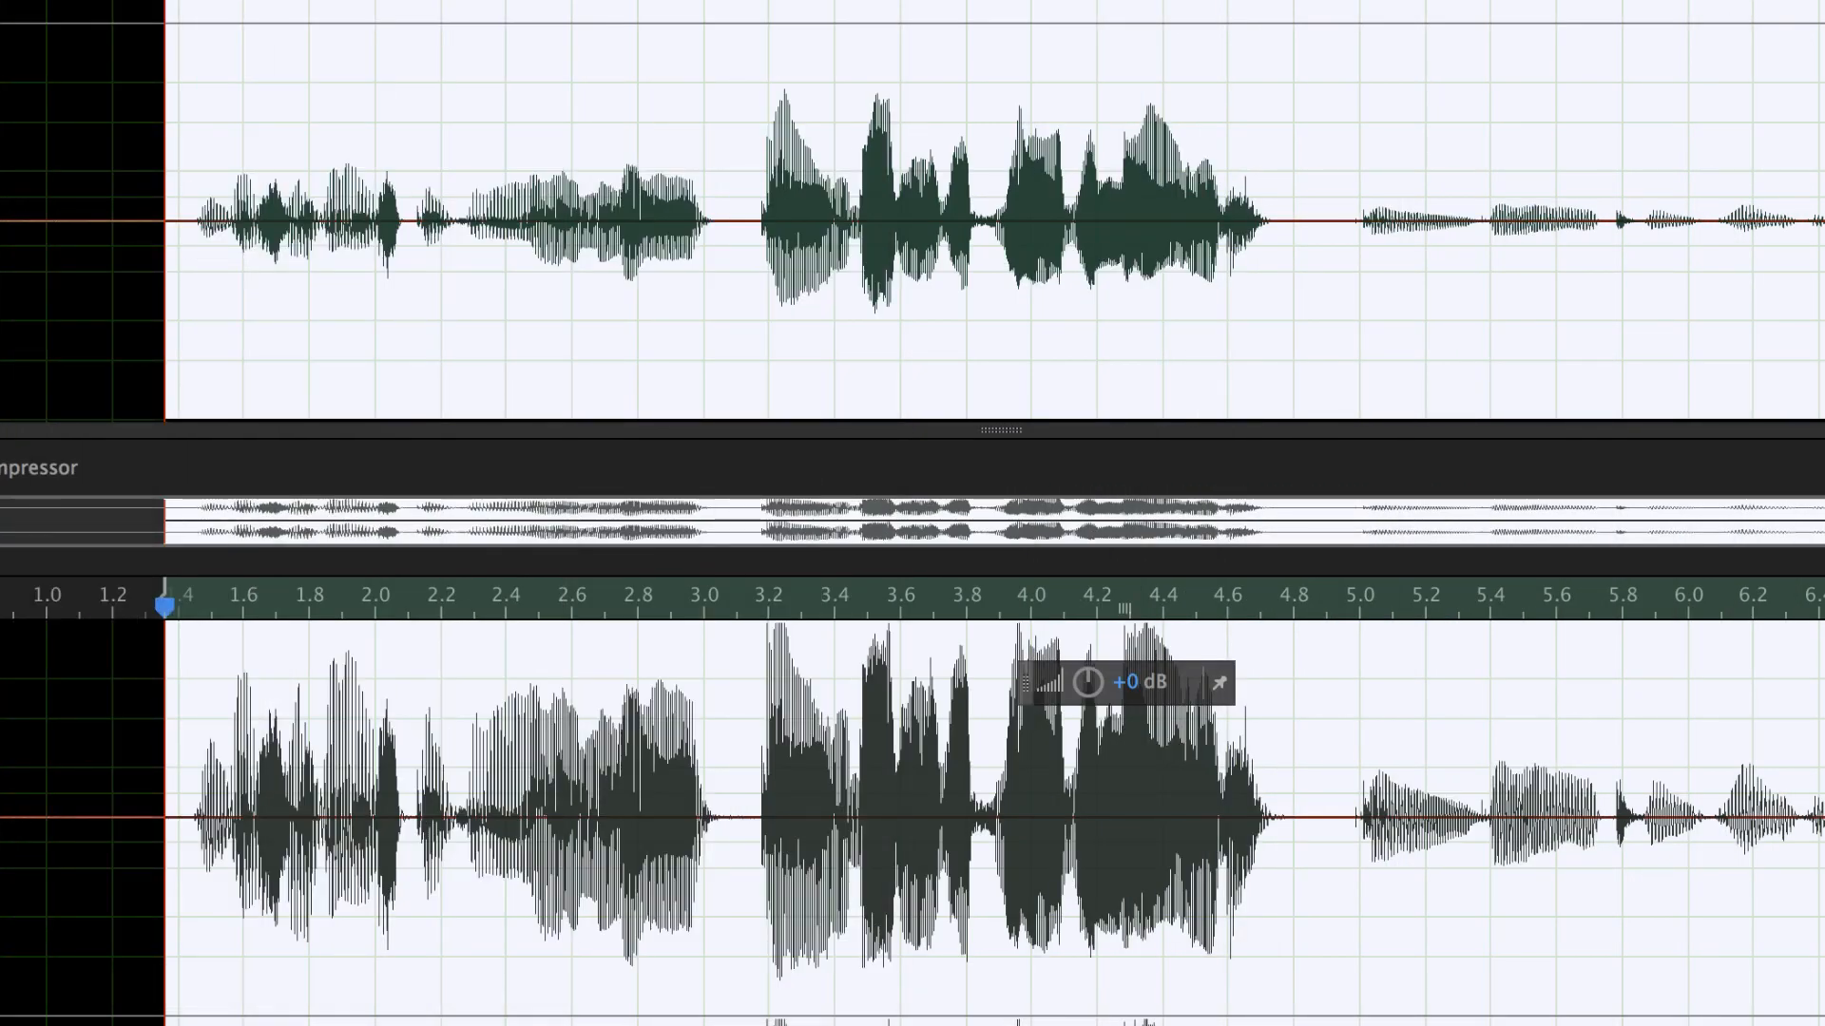
drag(0, 962, 137, 962)
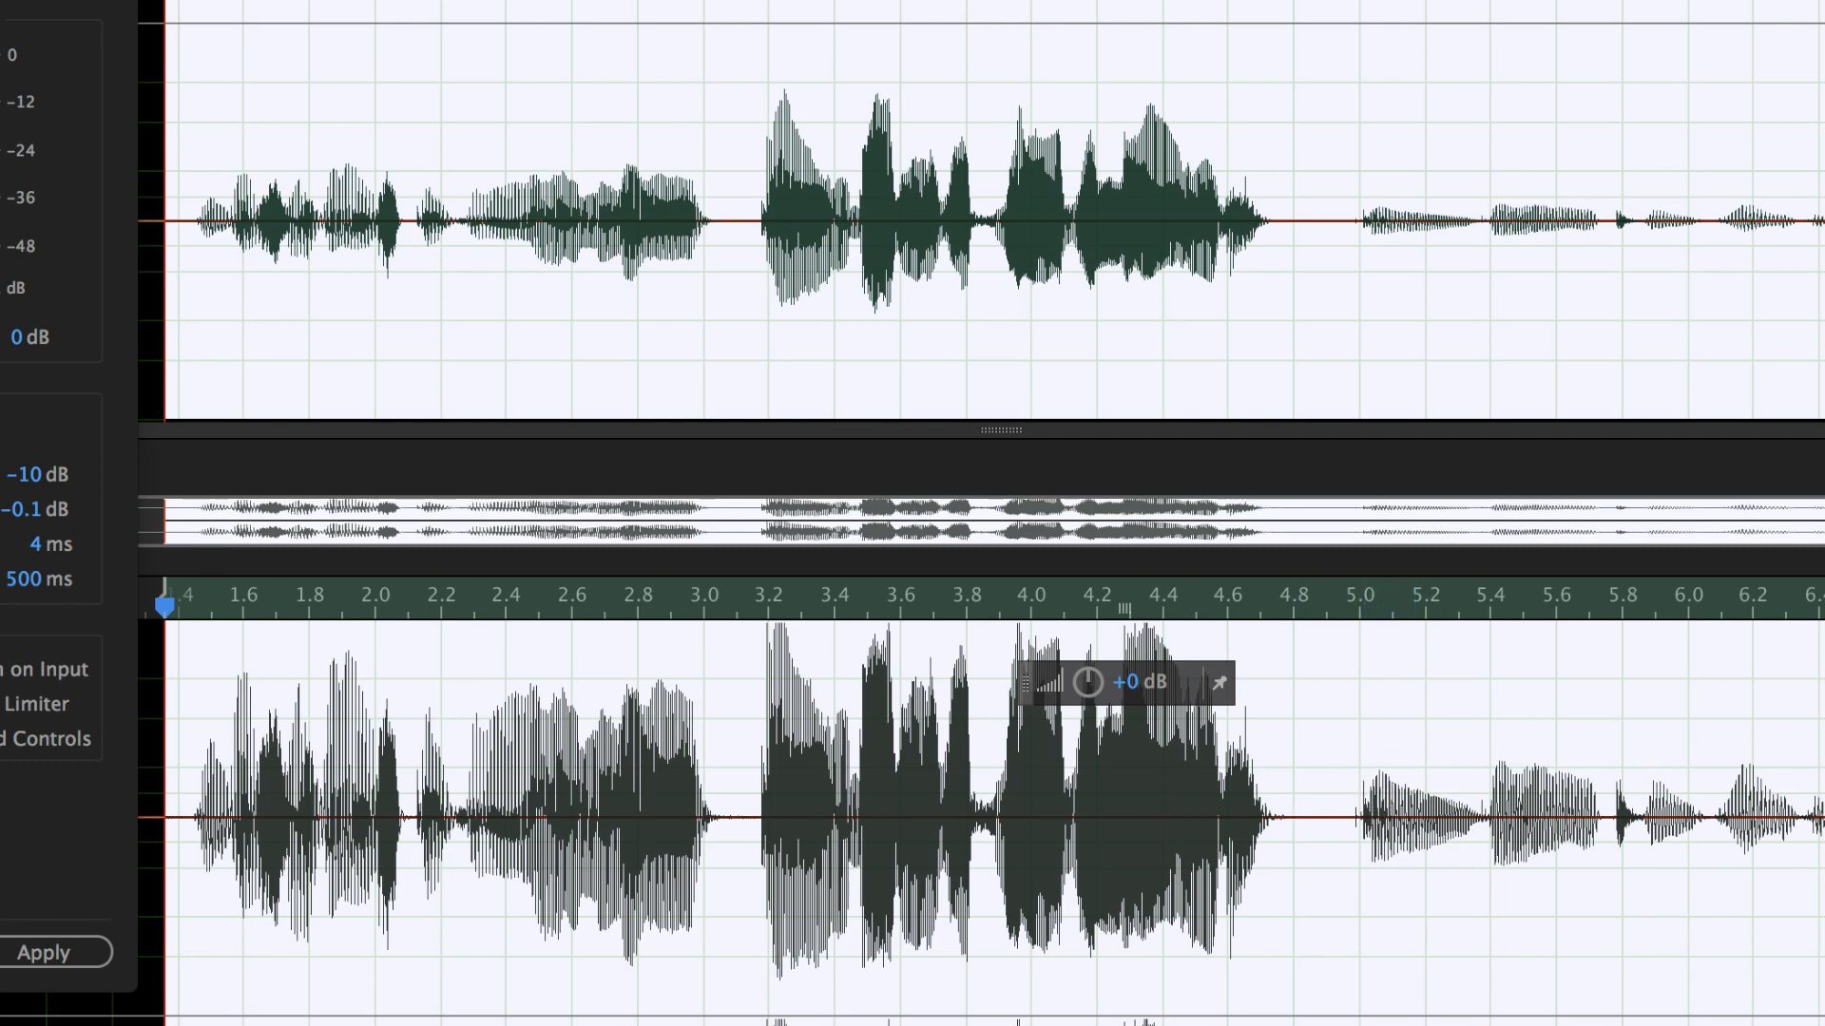
drag(0, 0, 954, 68)
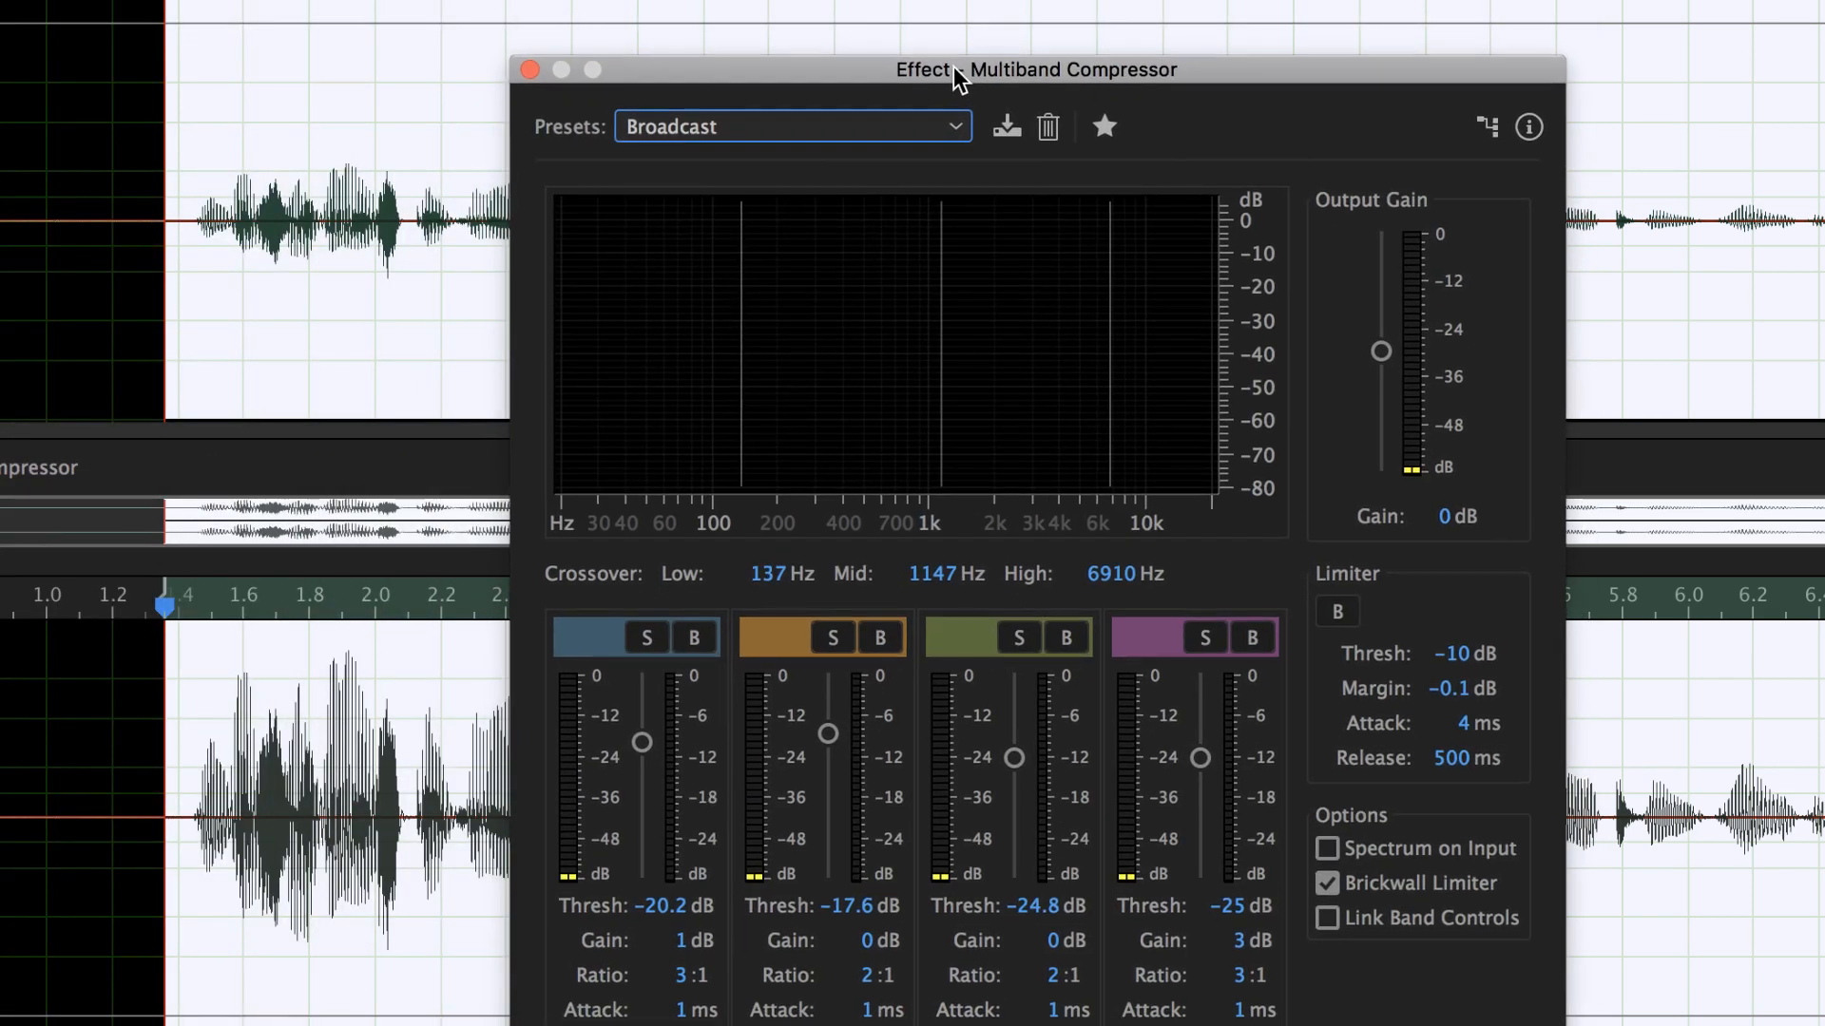
- Load the Pop Master preset, compare its preview waveform with the original and listen to the processed recording
click(802, 126)
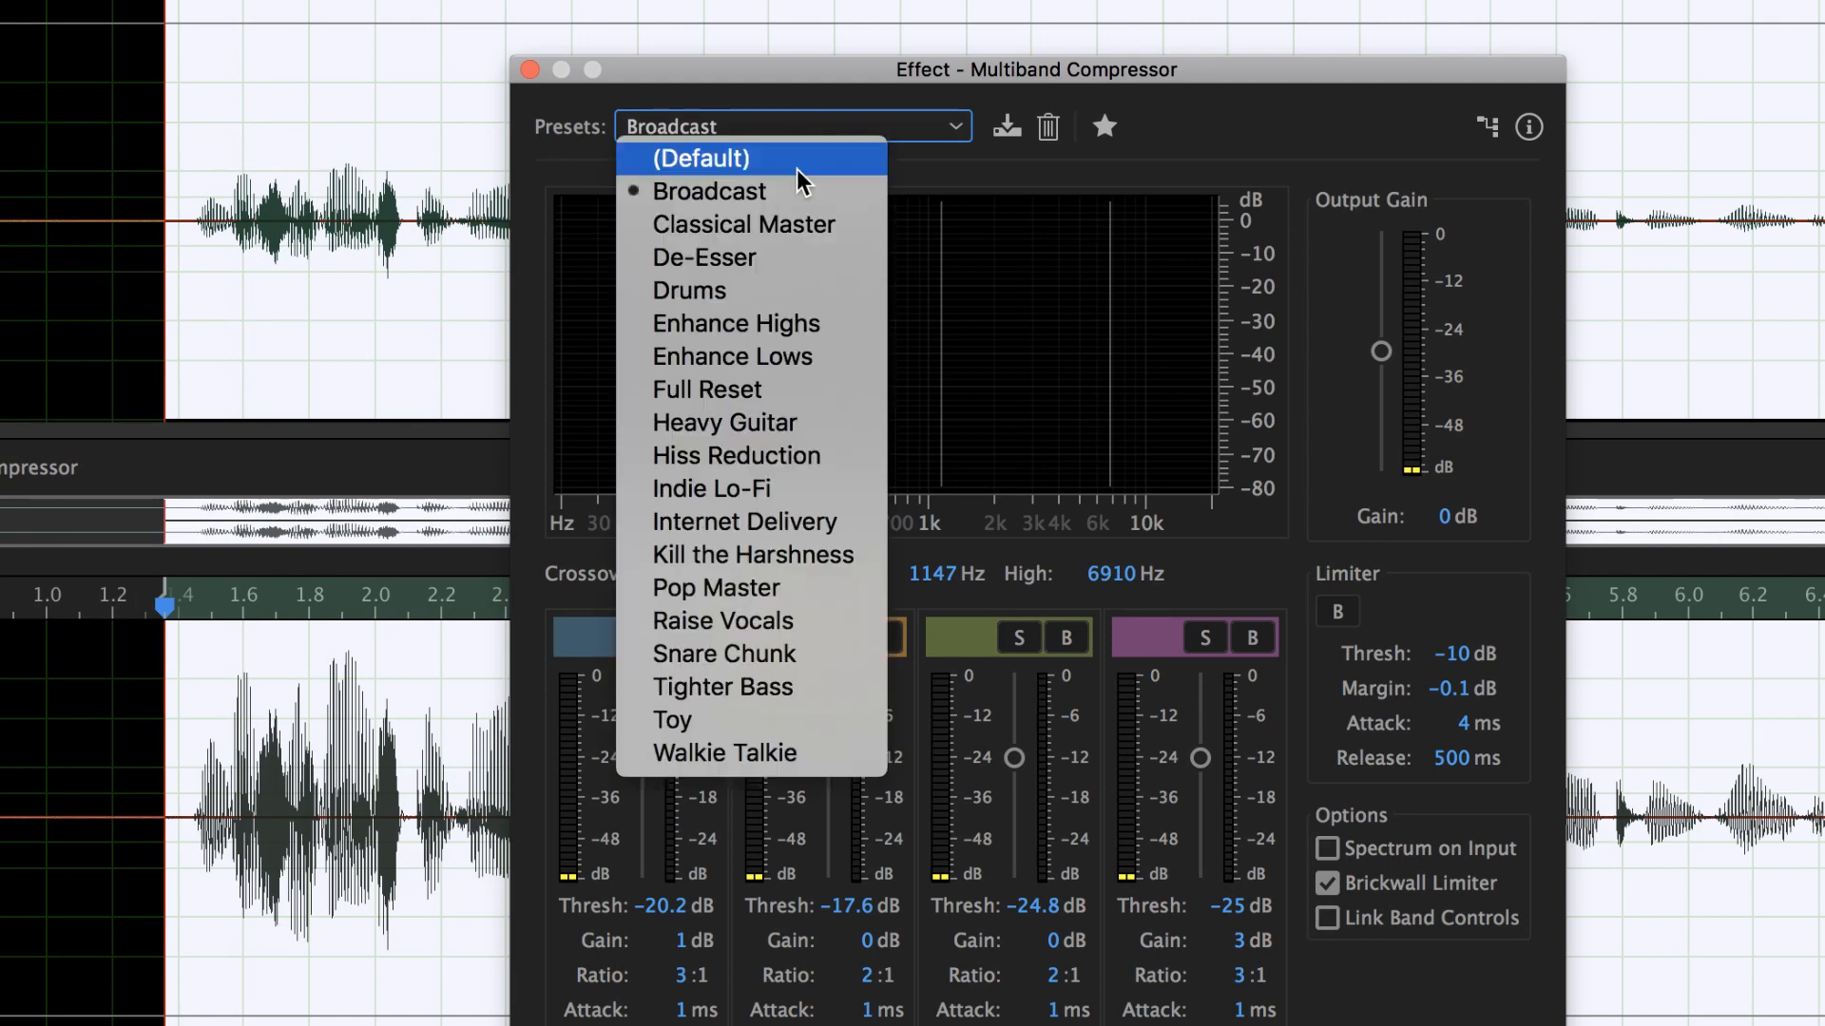
click(732, 583)
drag(995, 73, 0, 80)
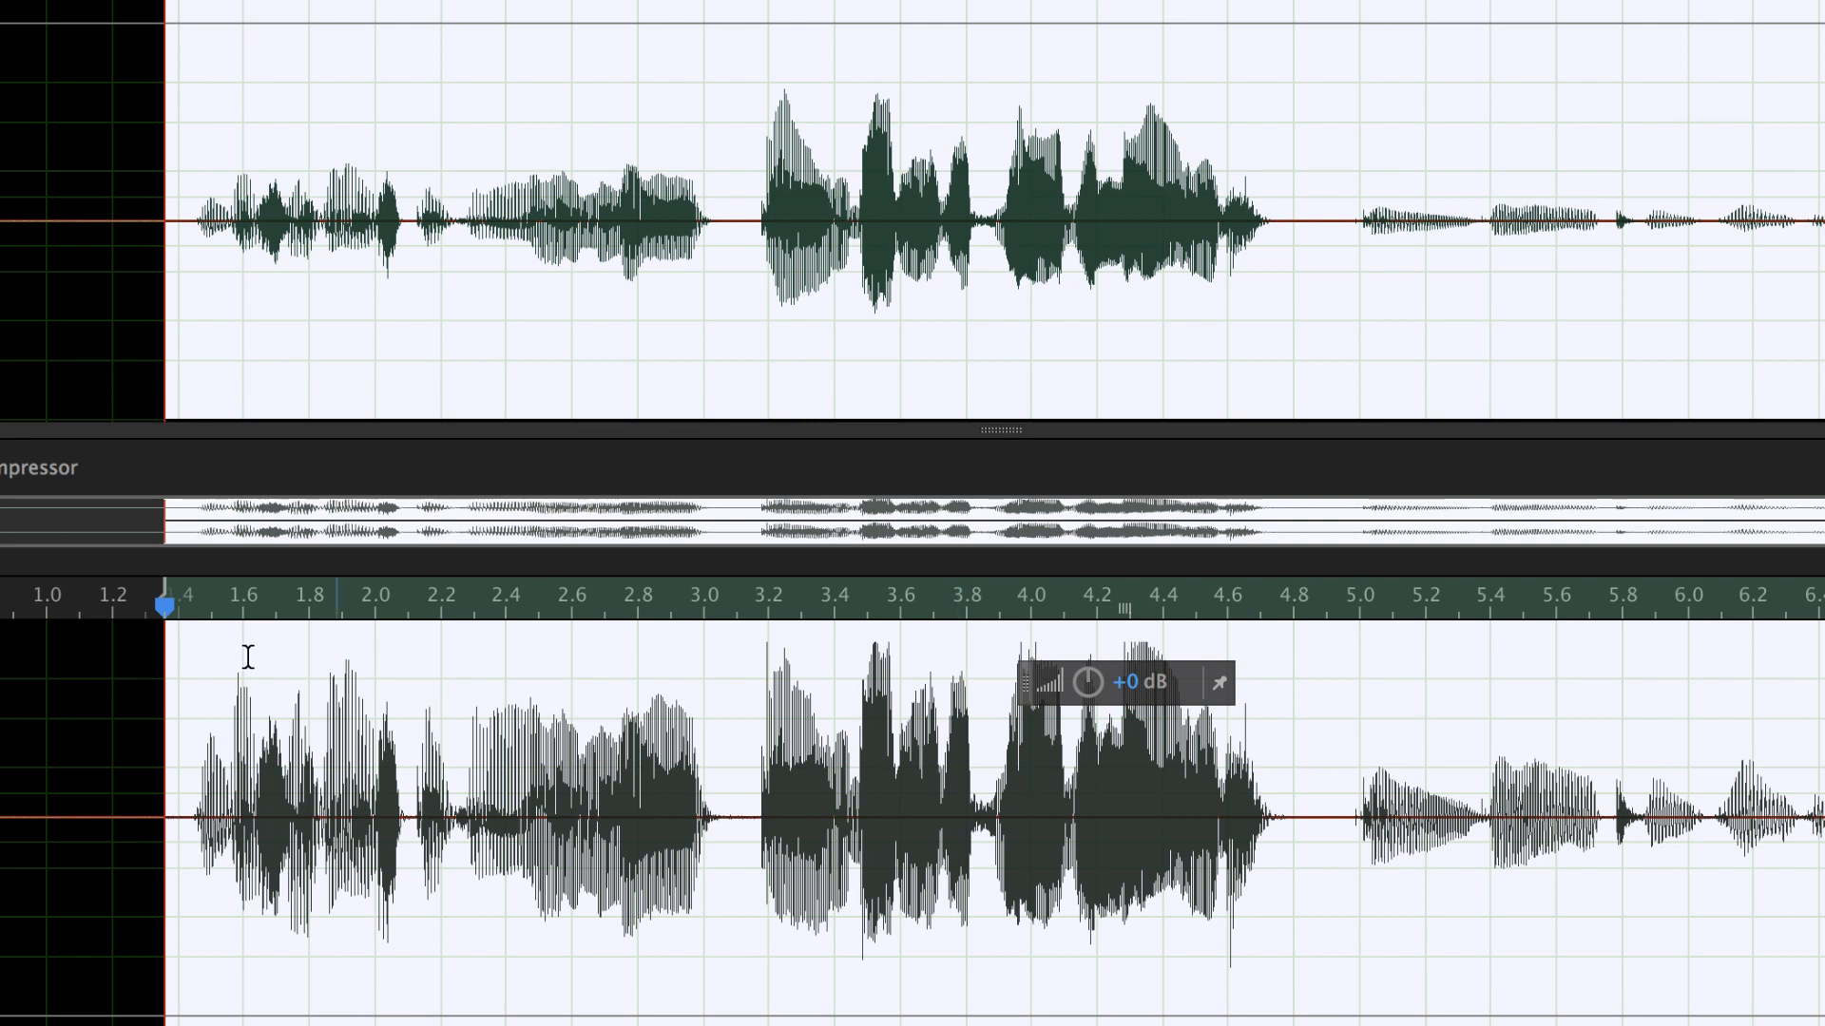
drag(0, 80, 1187, 59)
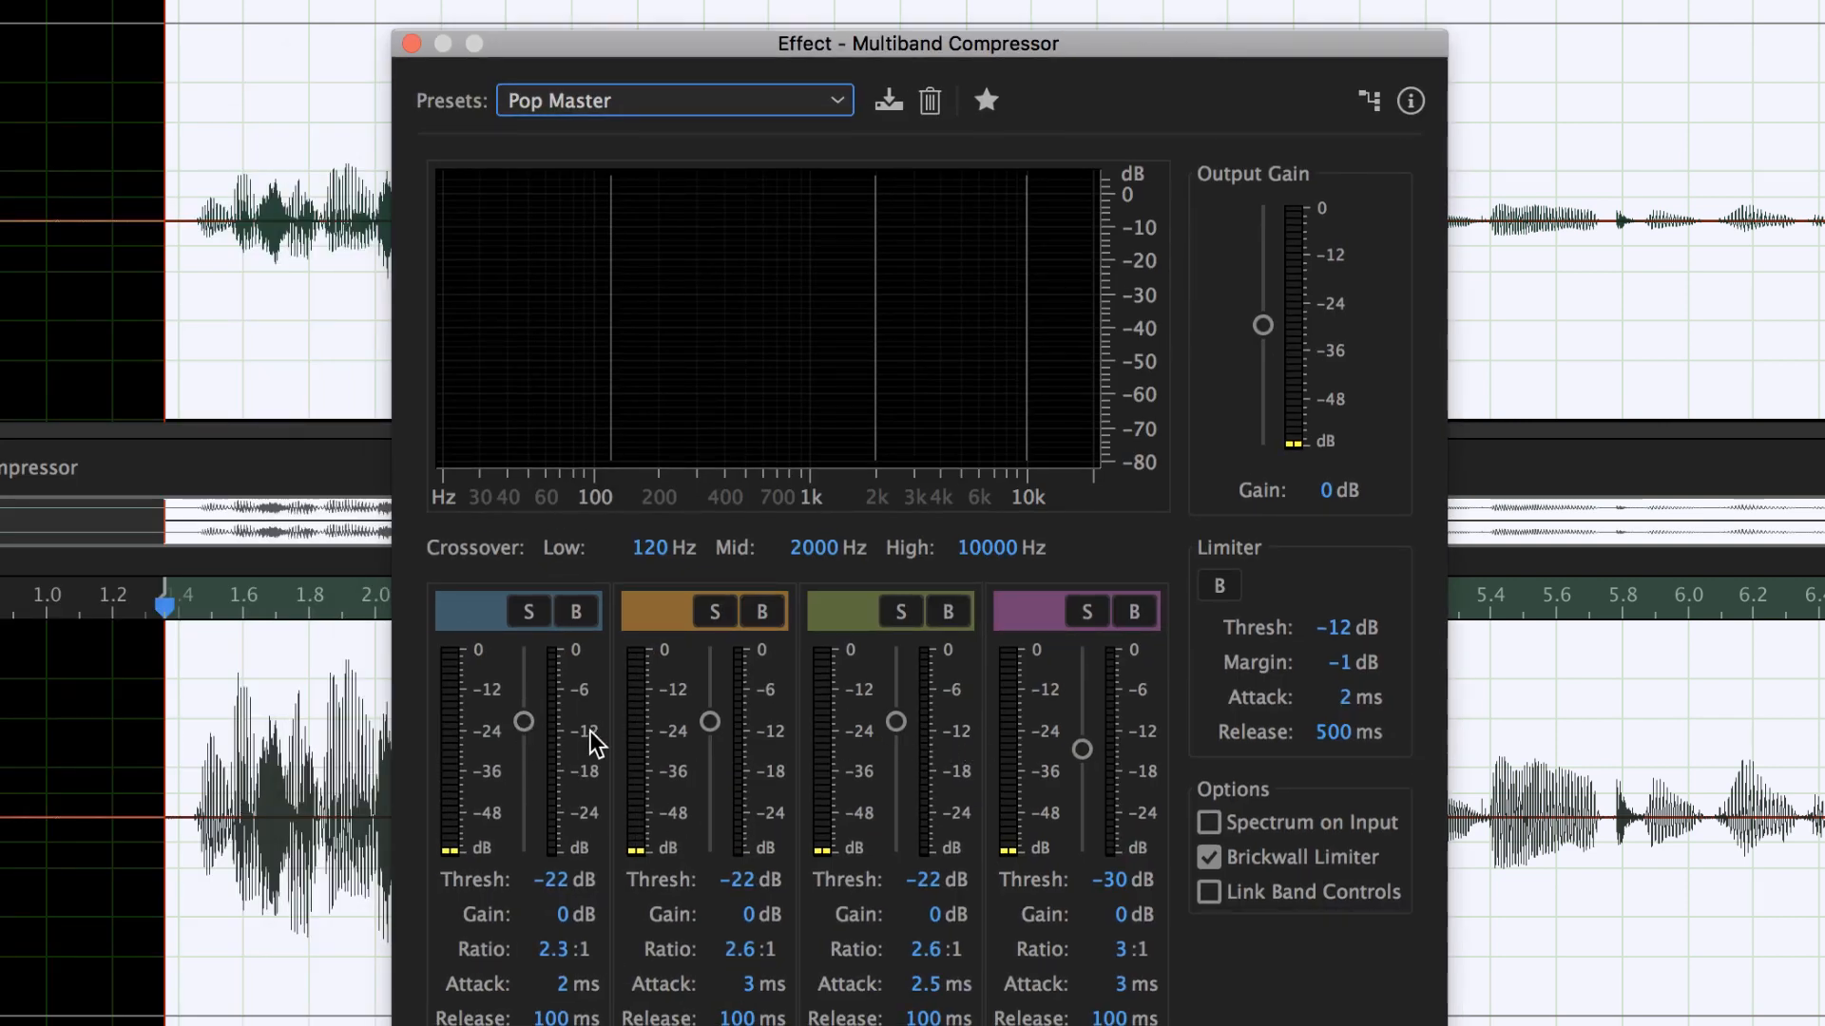
key(space)
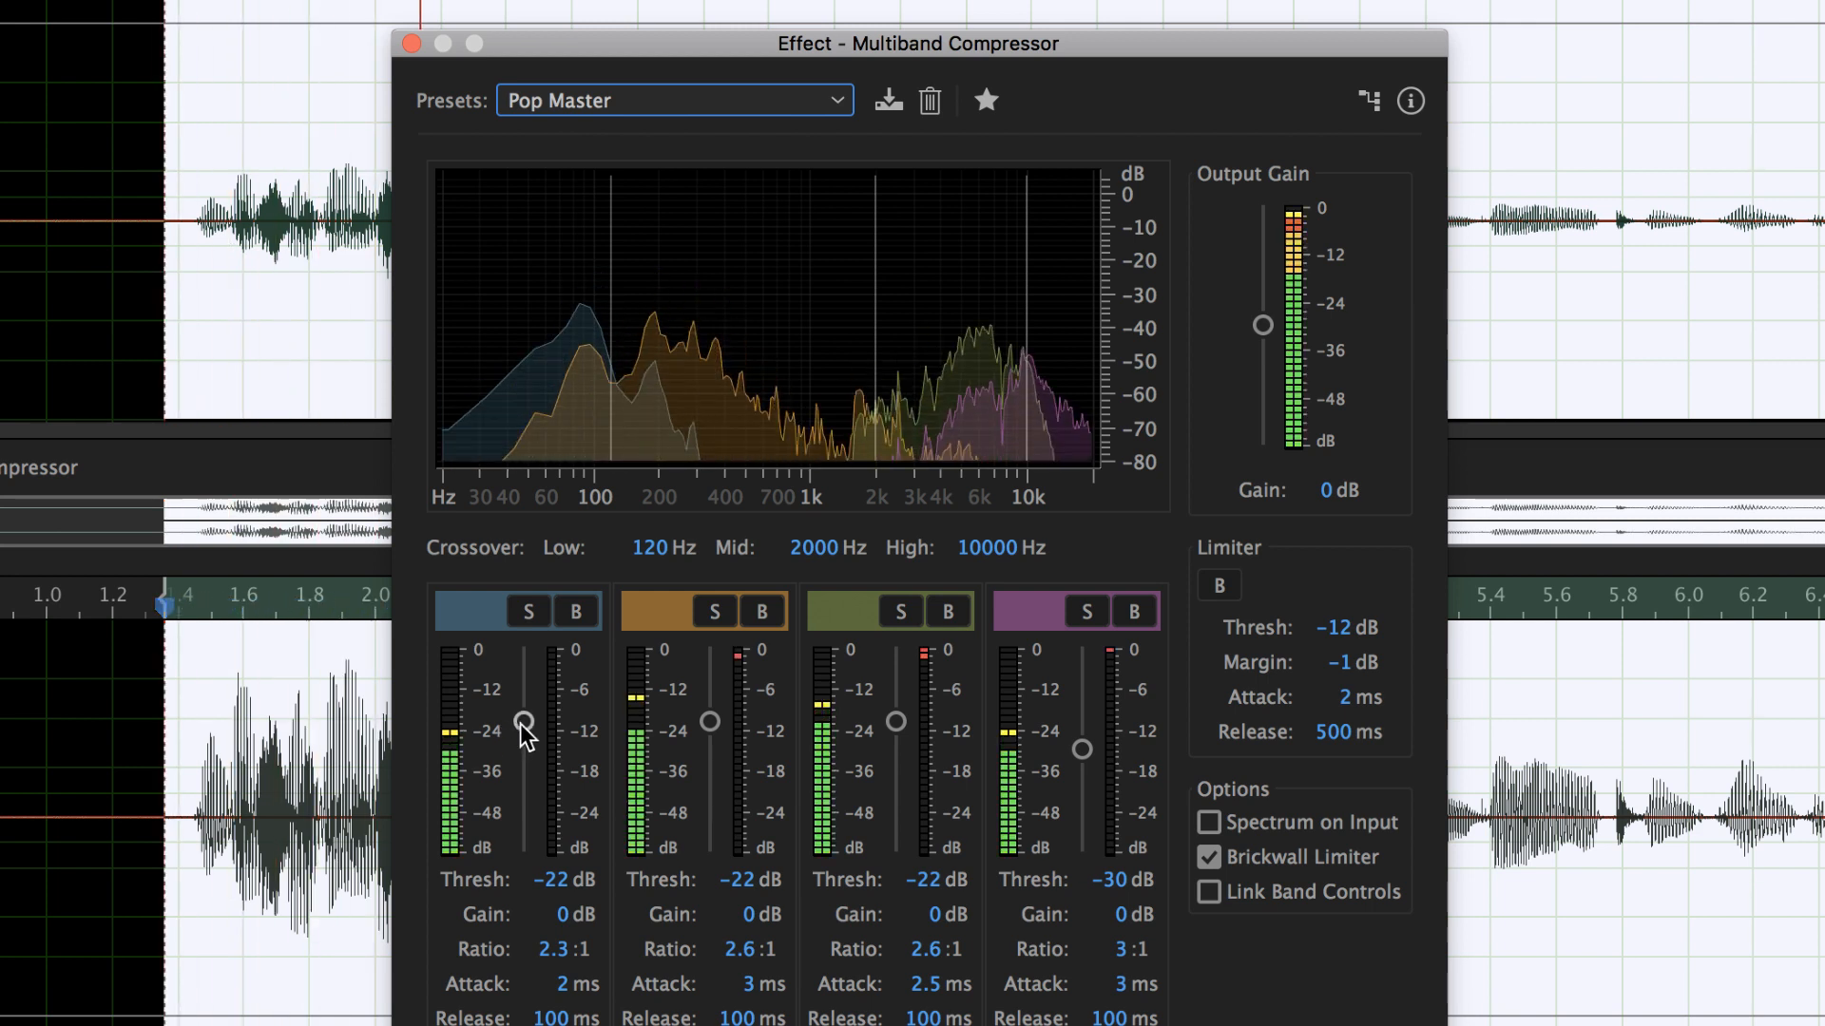
key(space)
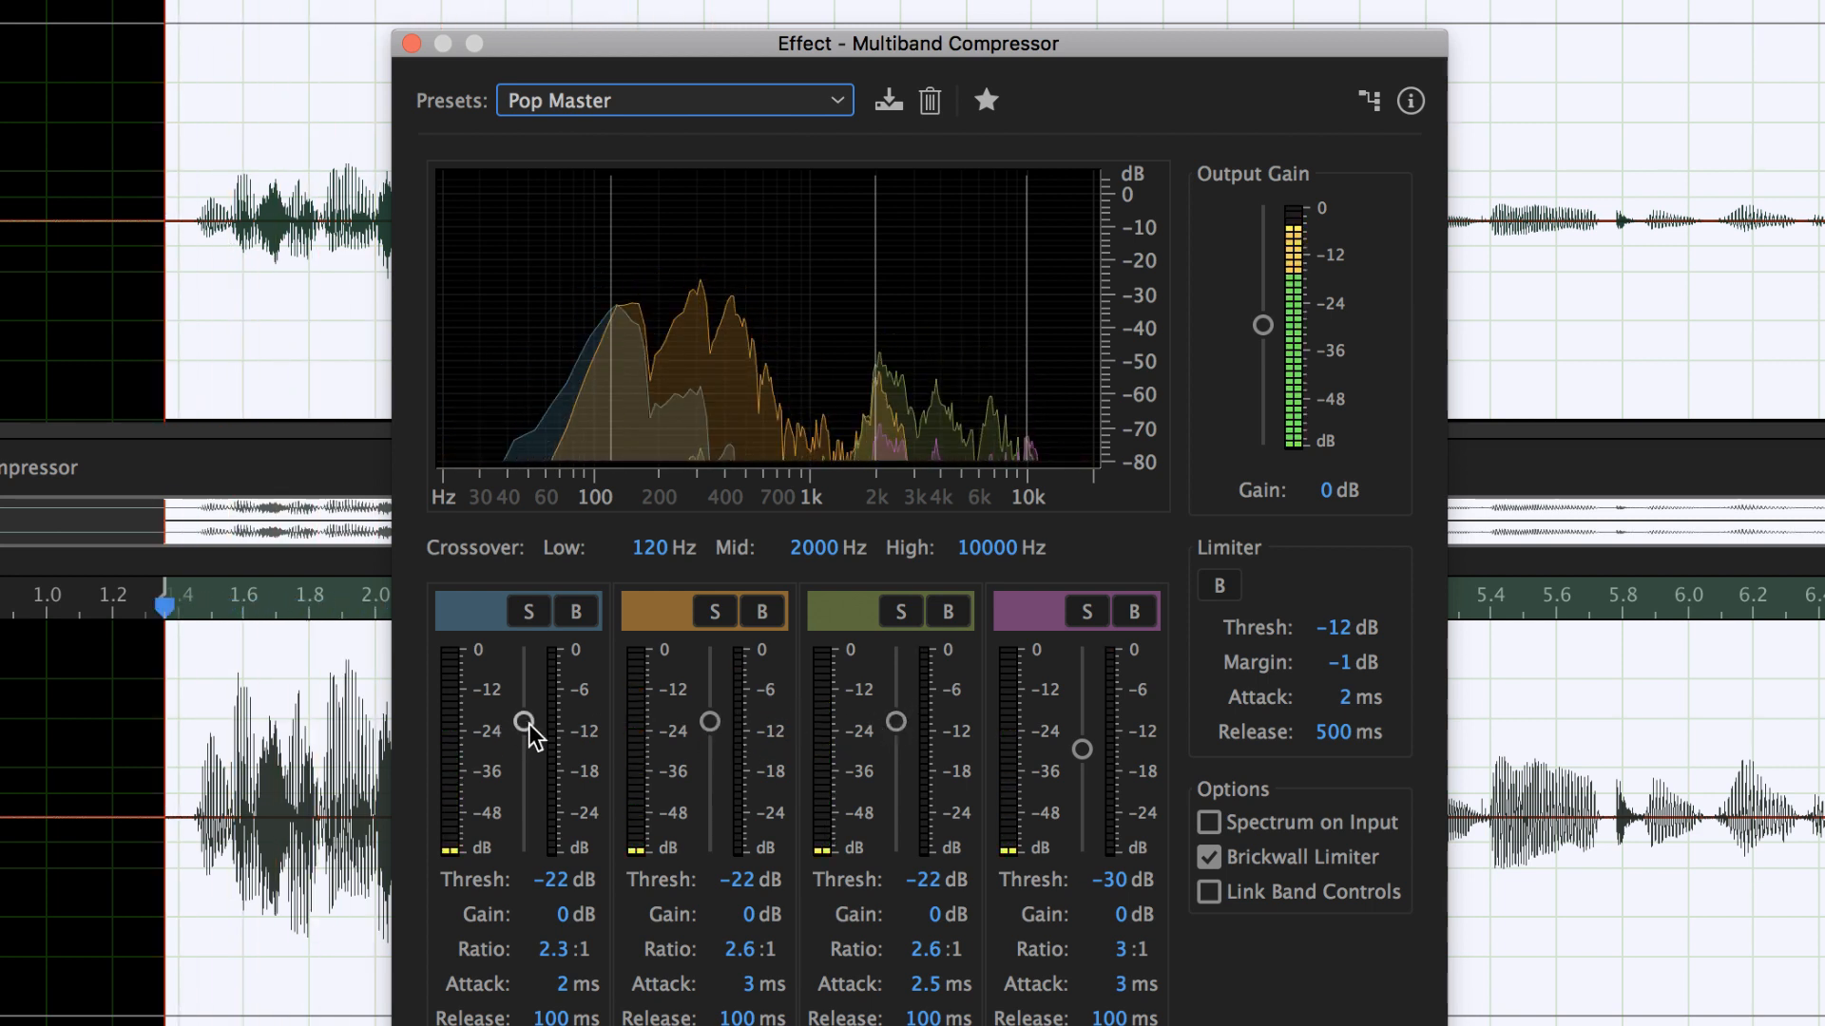
- Audition the low band with a -60 dB threshold and set the threshold to -29 dB
drag(524, 723, 523, 858)
key(space)
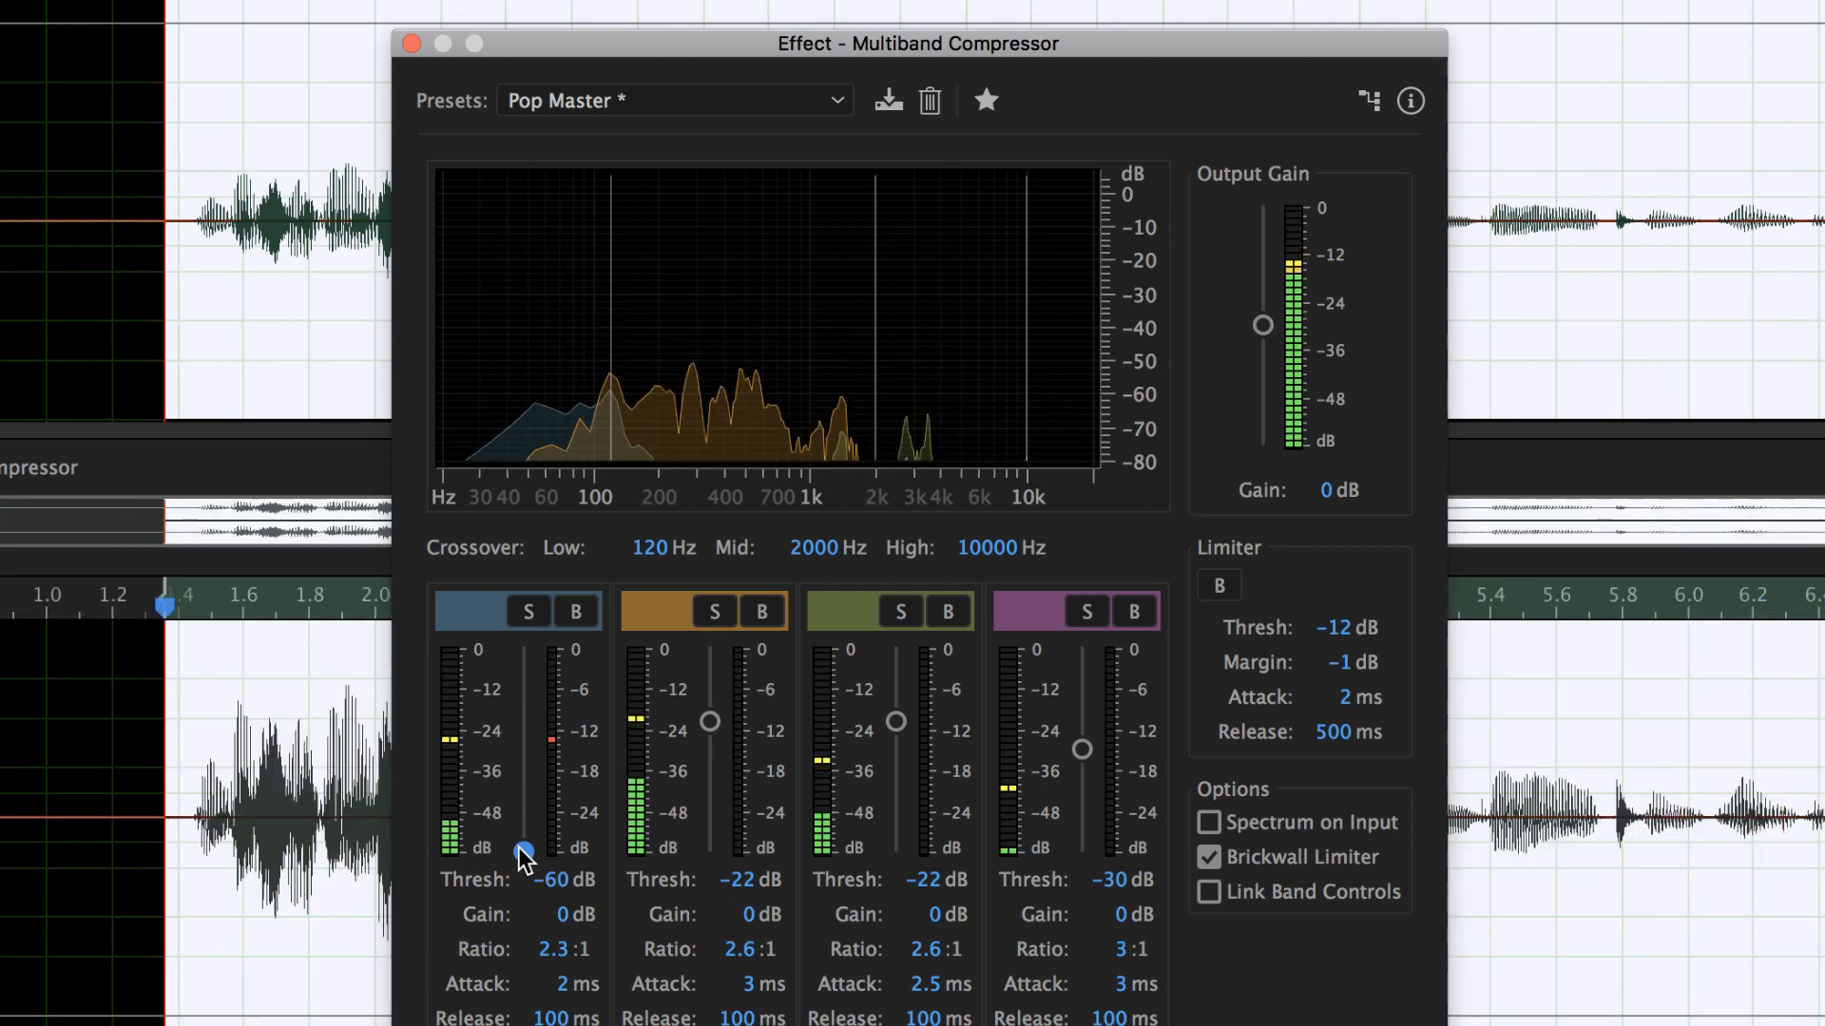
drag(524, 852, 522, 732)
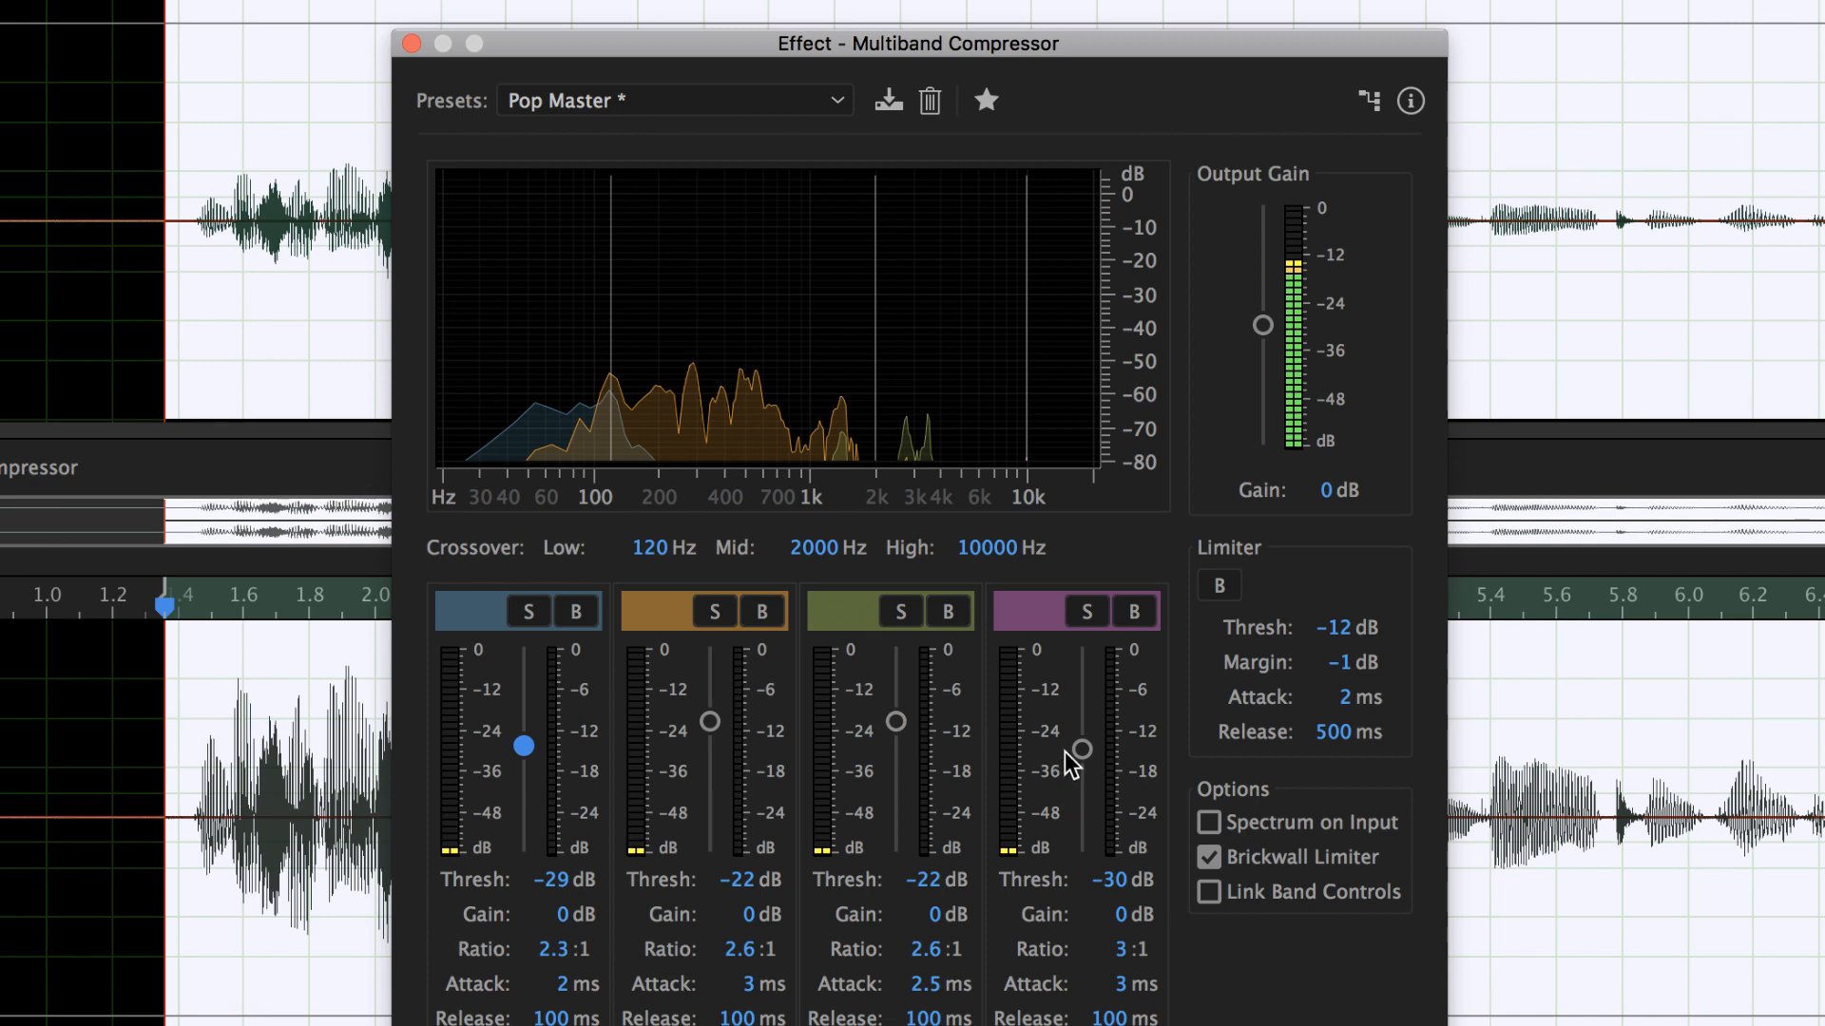
- Audition the high band at a -58 dB threshold, set it to -37 dB and close the Multiband Compressor without applying it
drag(1070, 751, 1078, 842)
key(space)
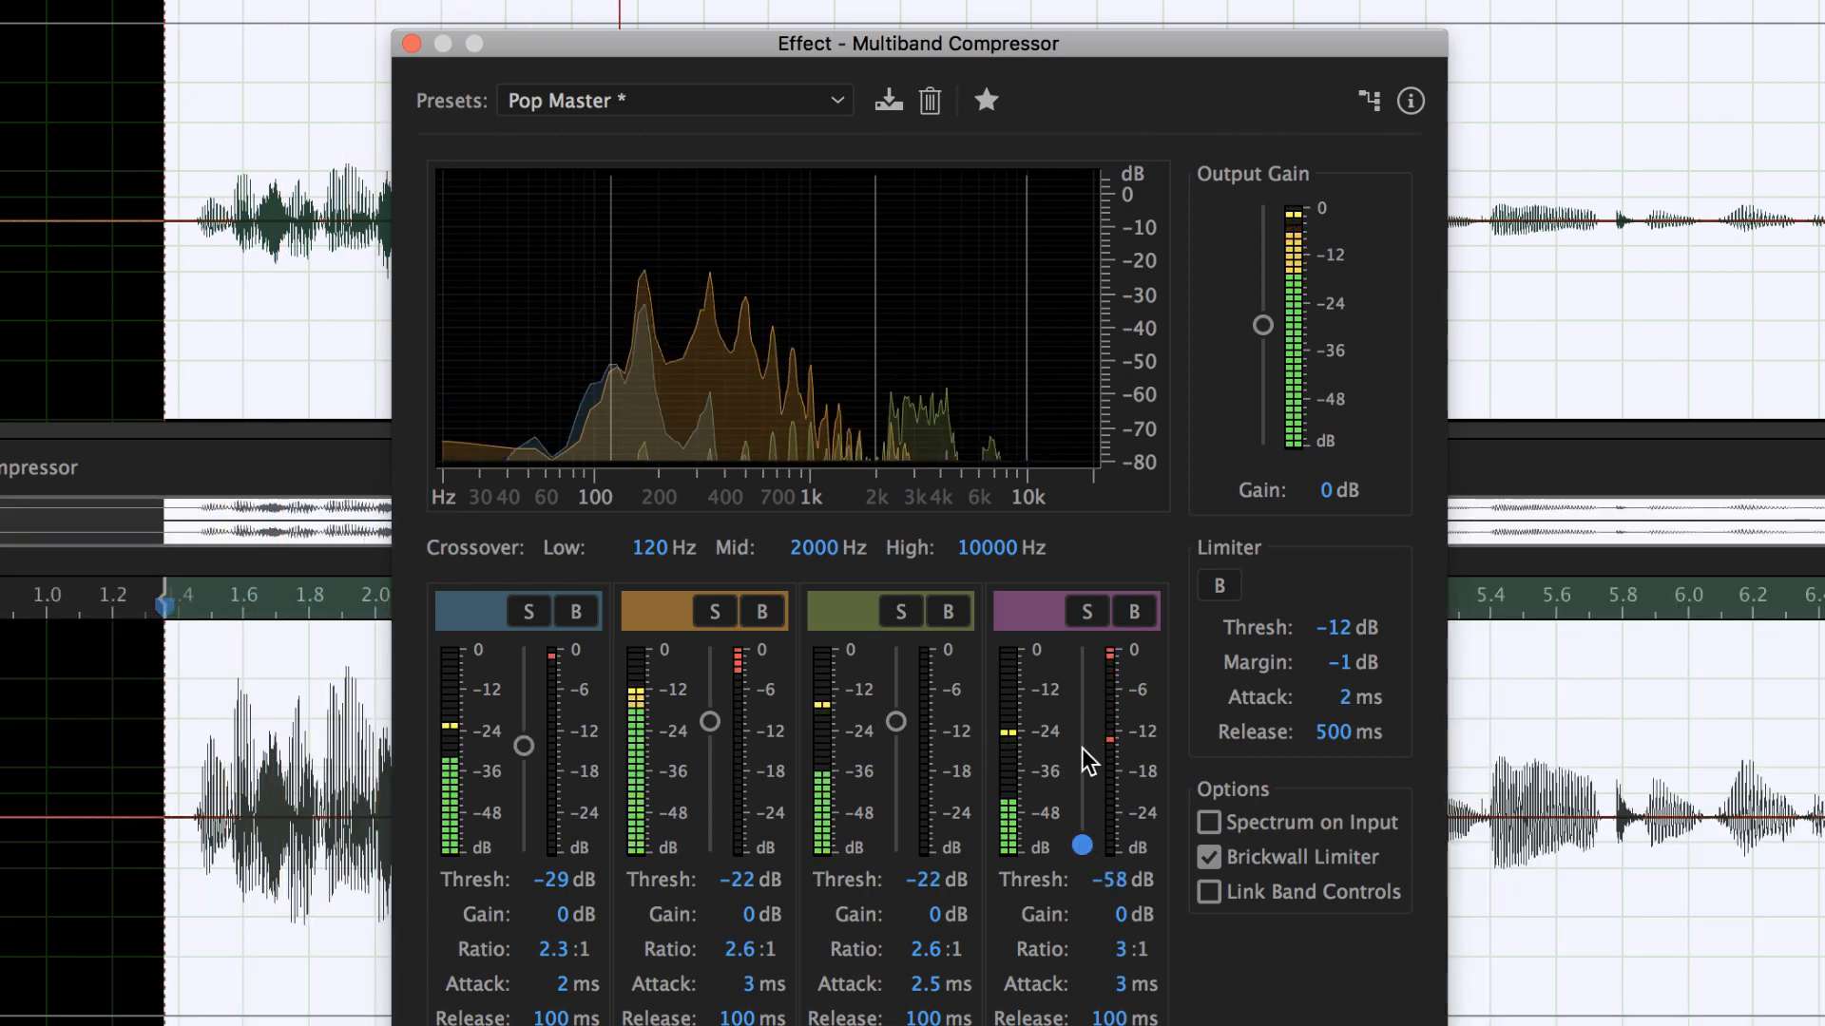
drag(1078, 840, 1081, 774)
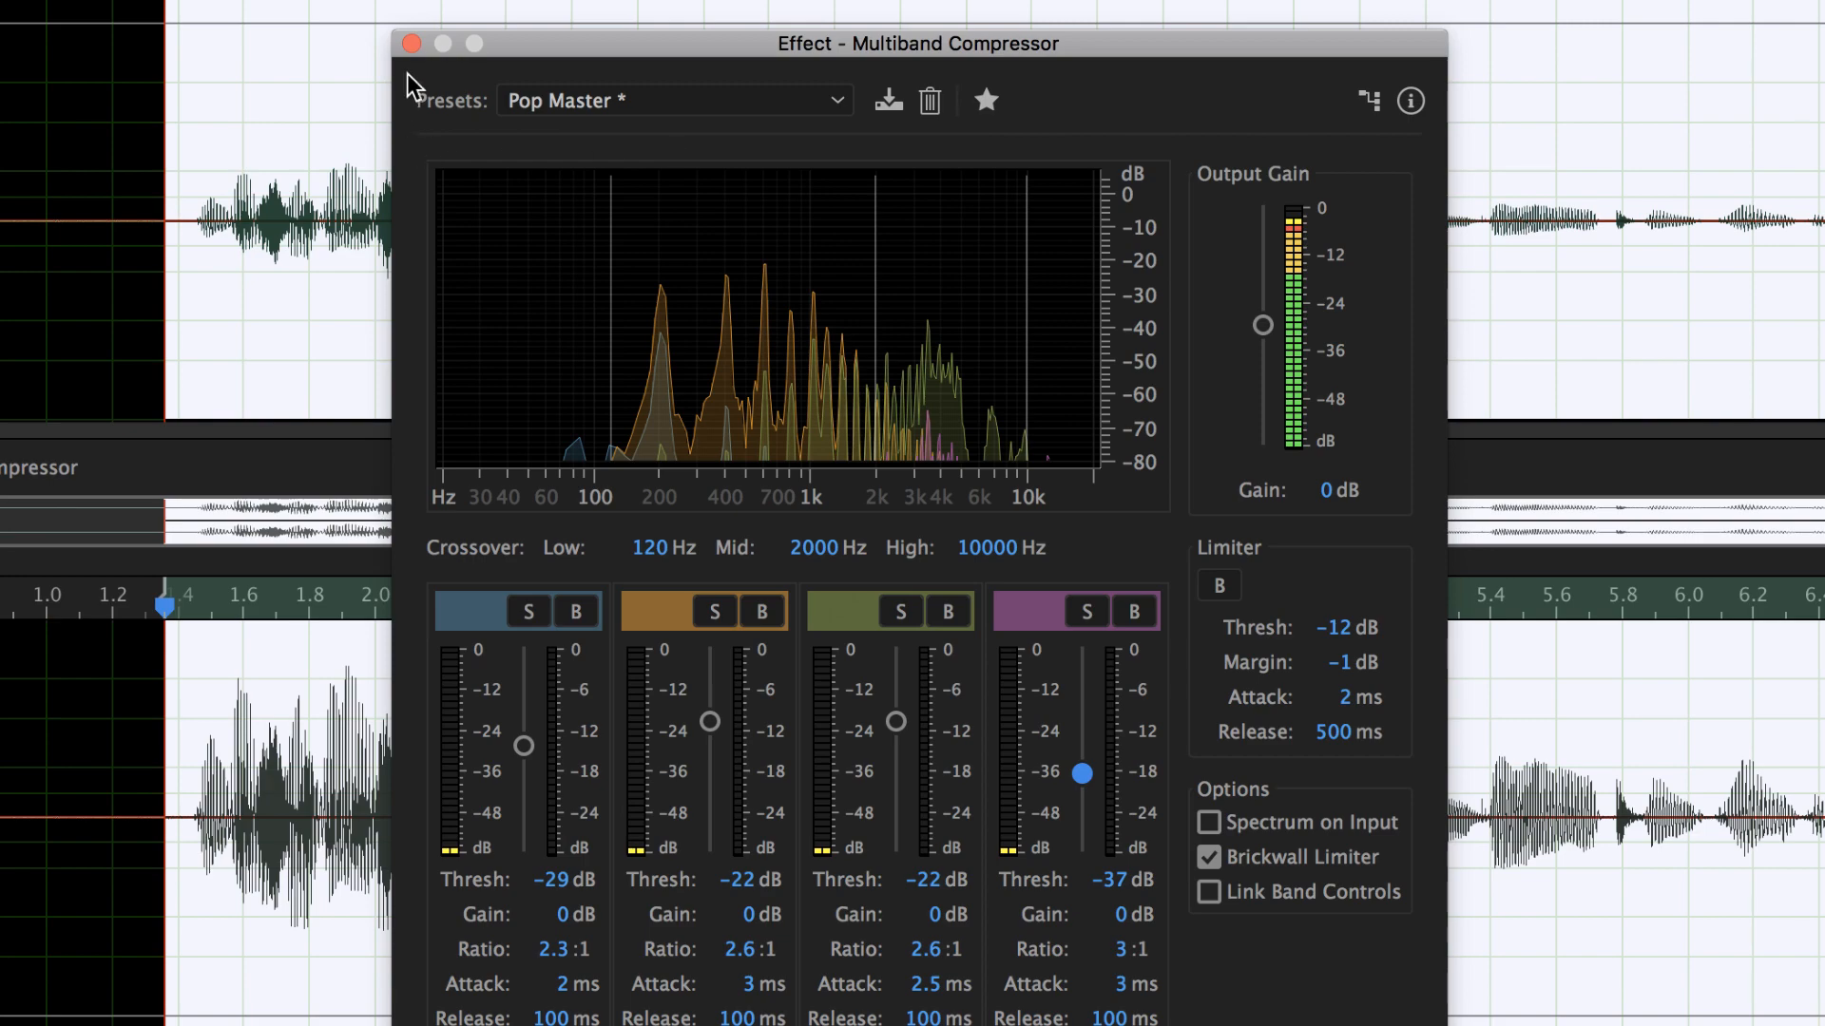
click(411, 43)
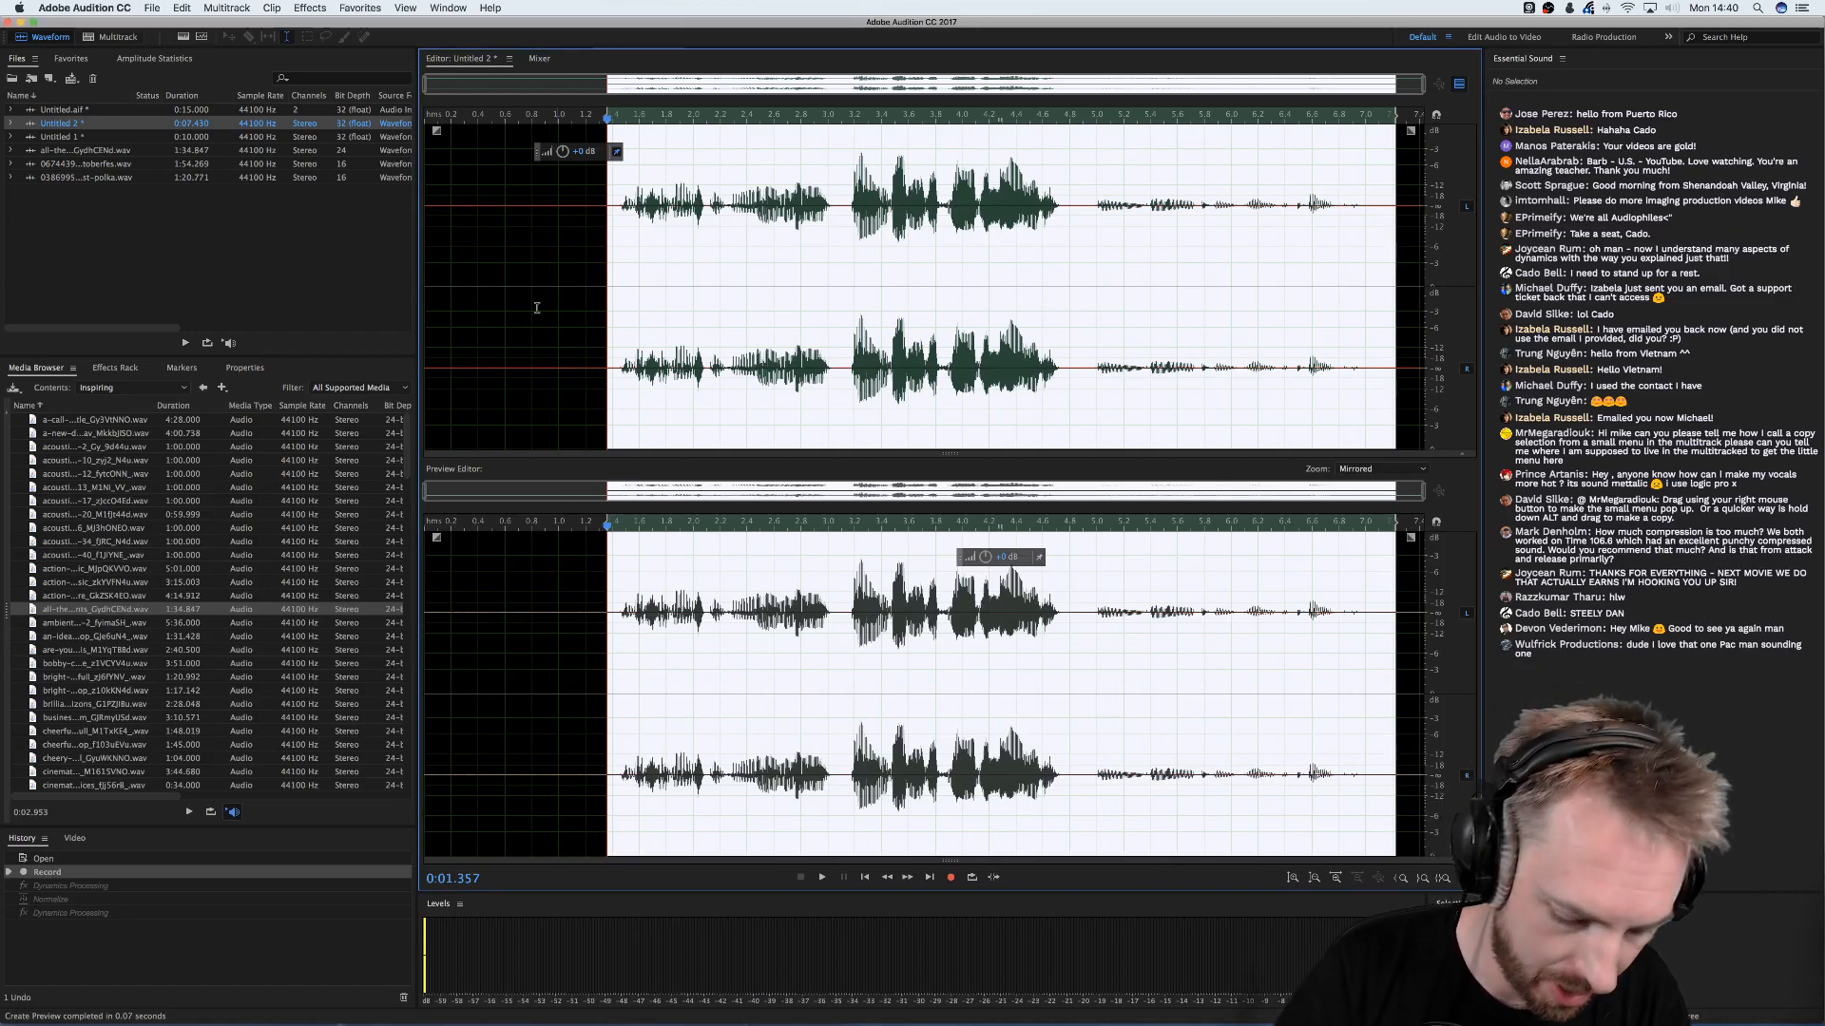
- Create a new stereo audio file named Untitled 3 at 44100 Hz and 32-bit float
key(super+shift+n)
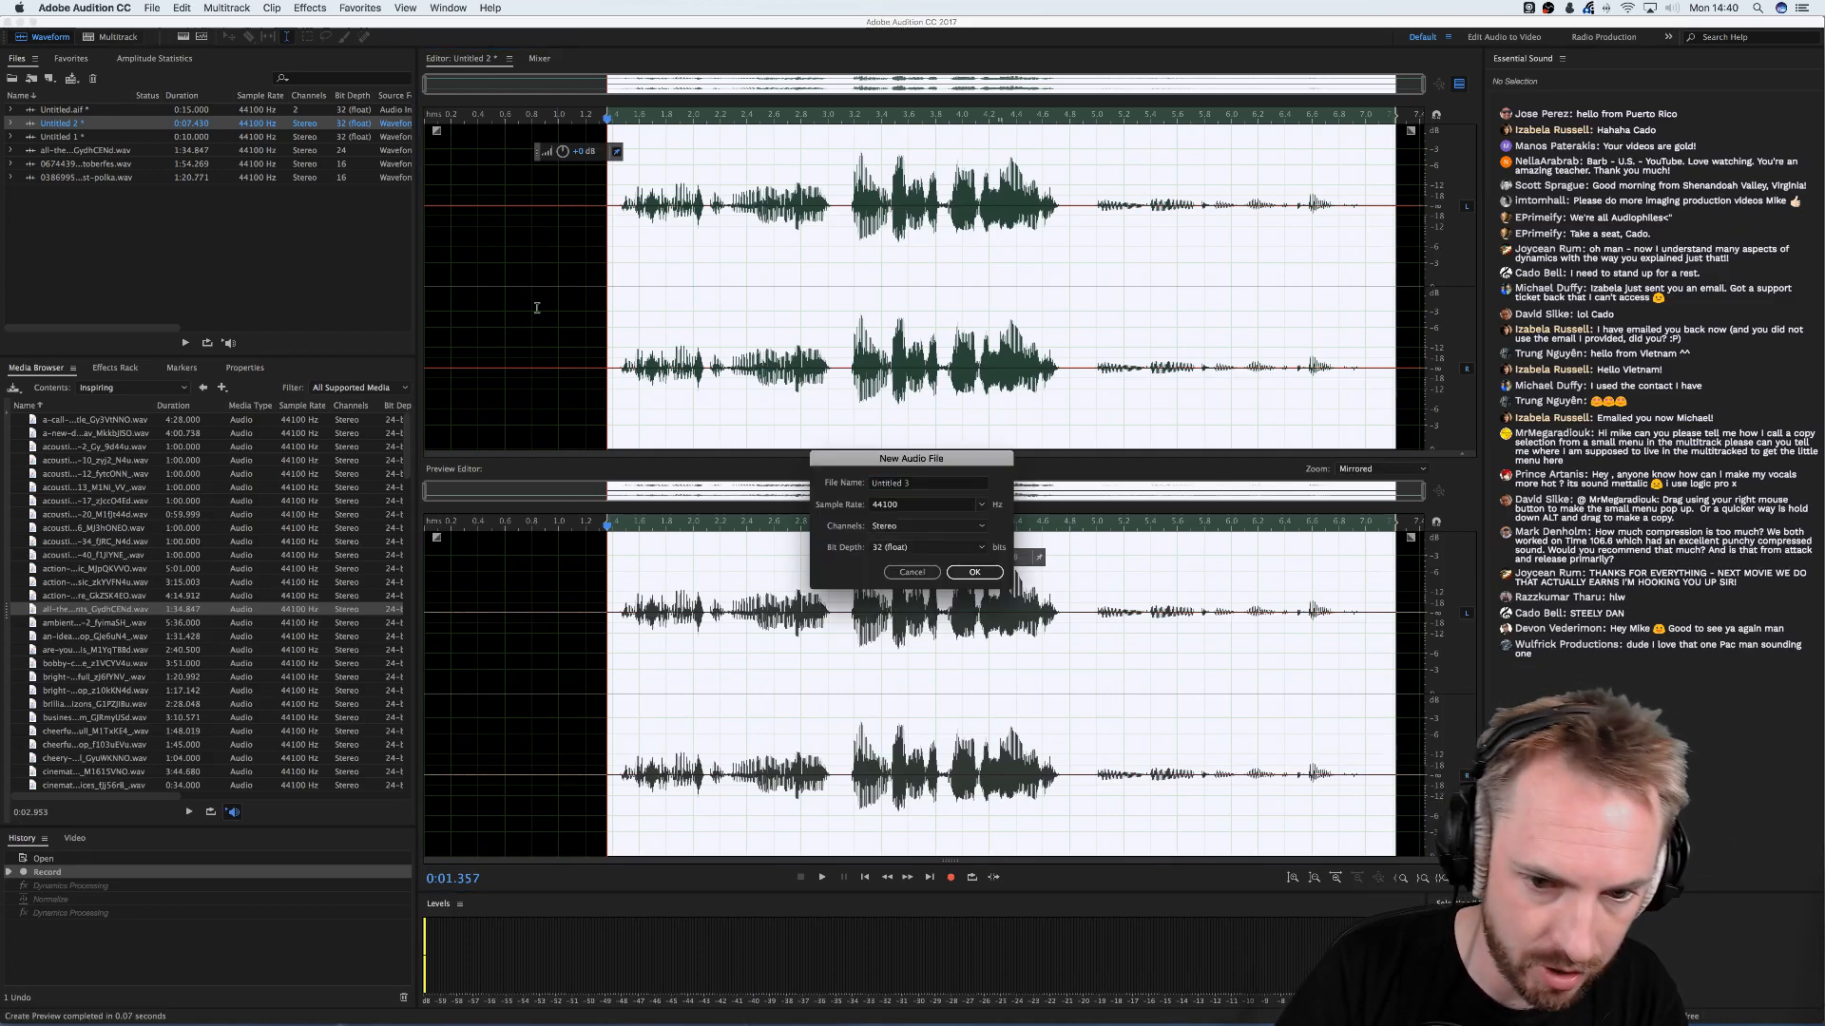
key(Return)
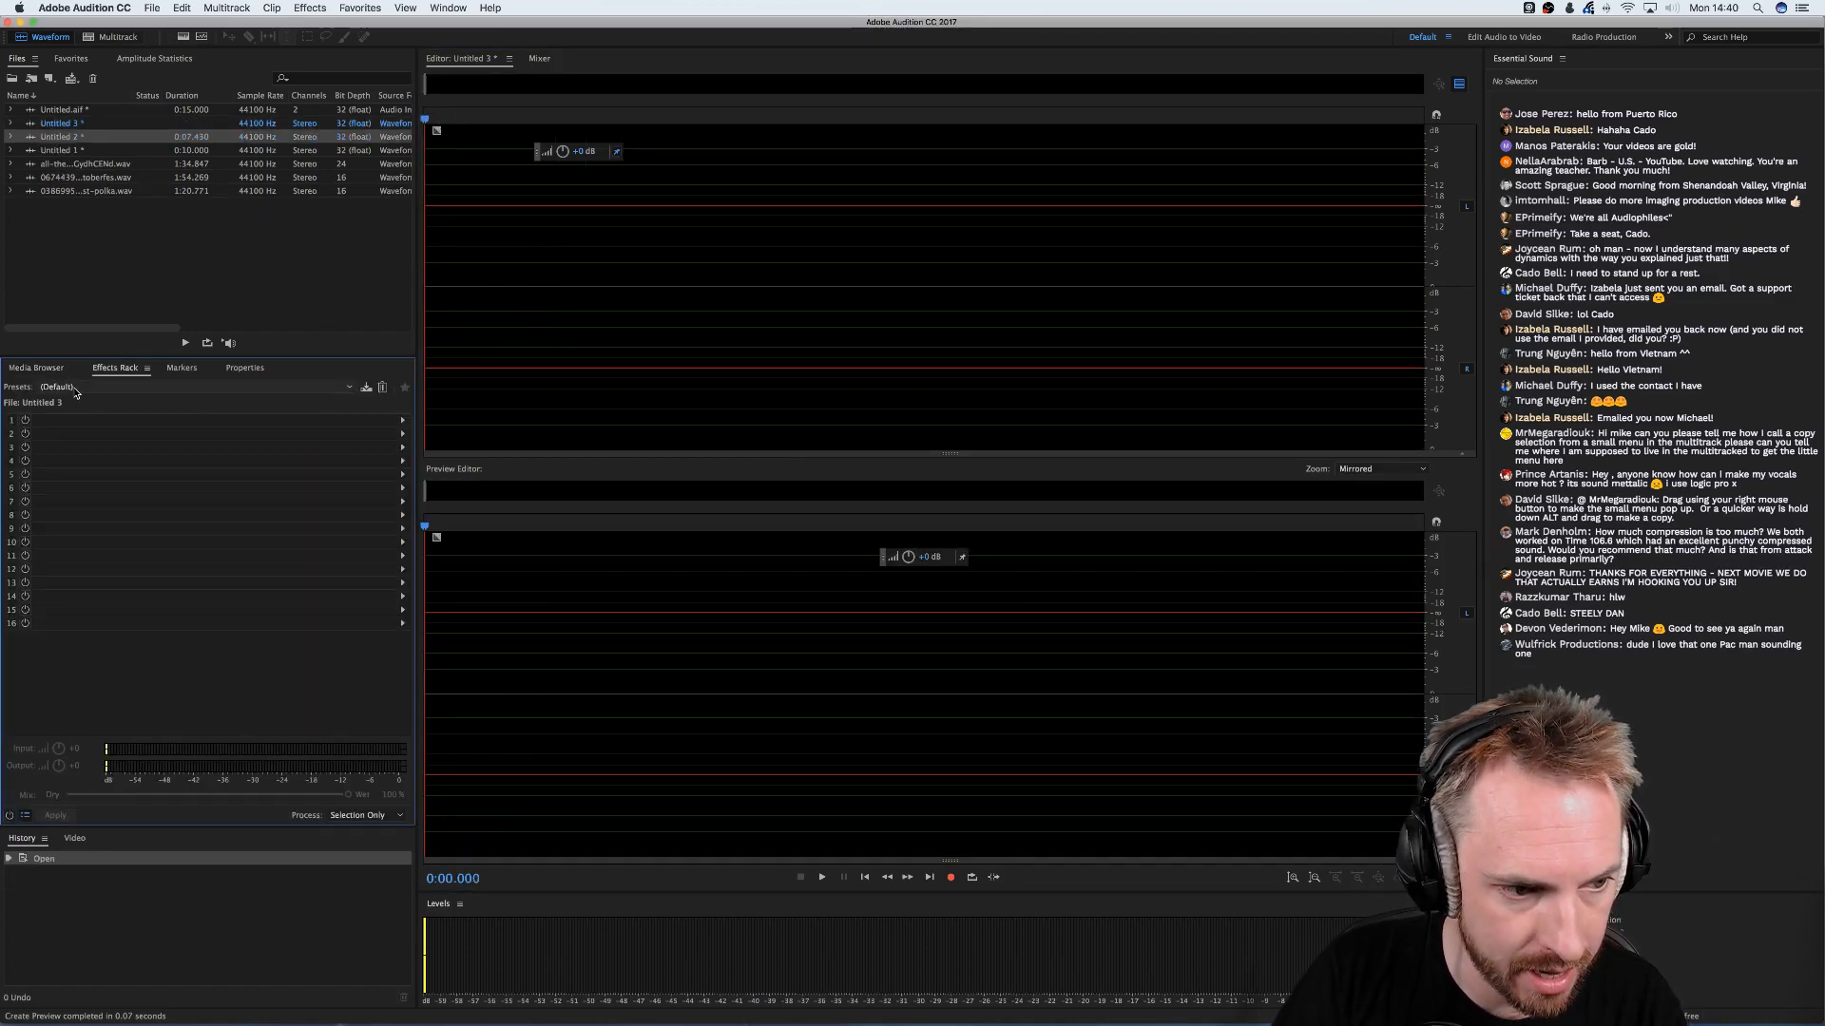
- Open the Kit 005 mix from the EDM folder of the Music Beds library and play it from about 0:20
click(105, 388)
click(116, 416)
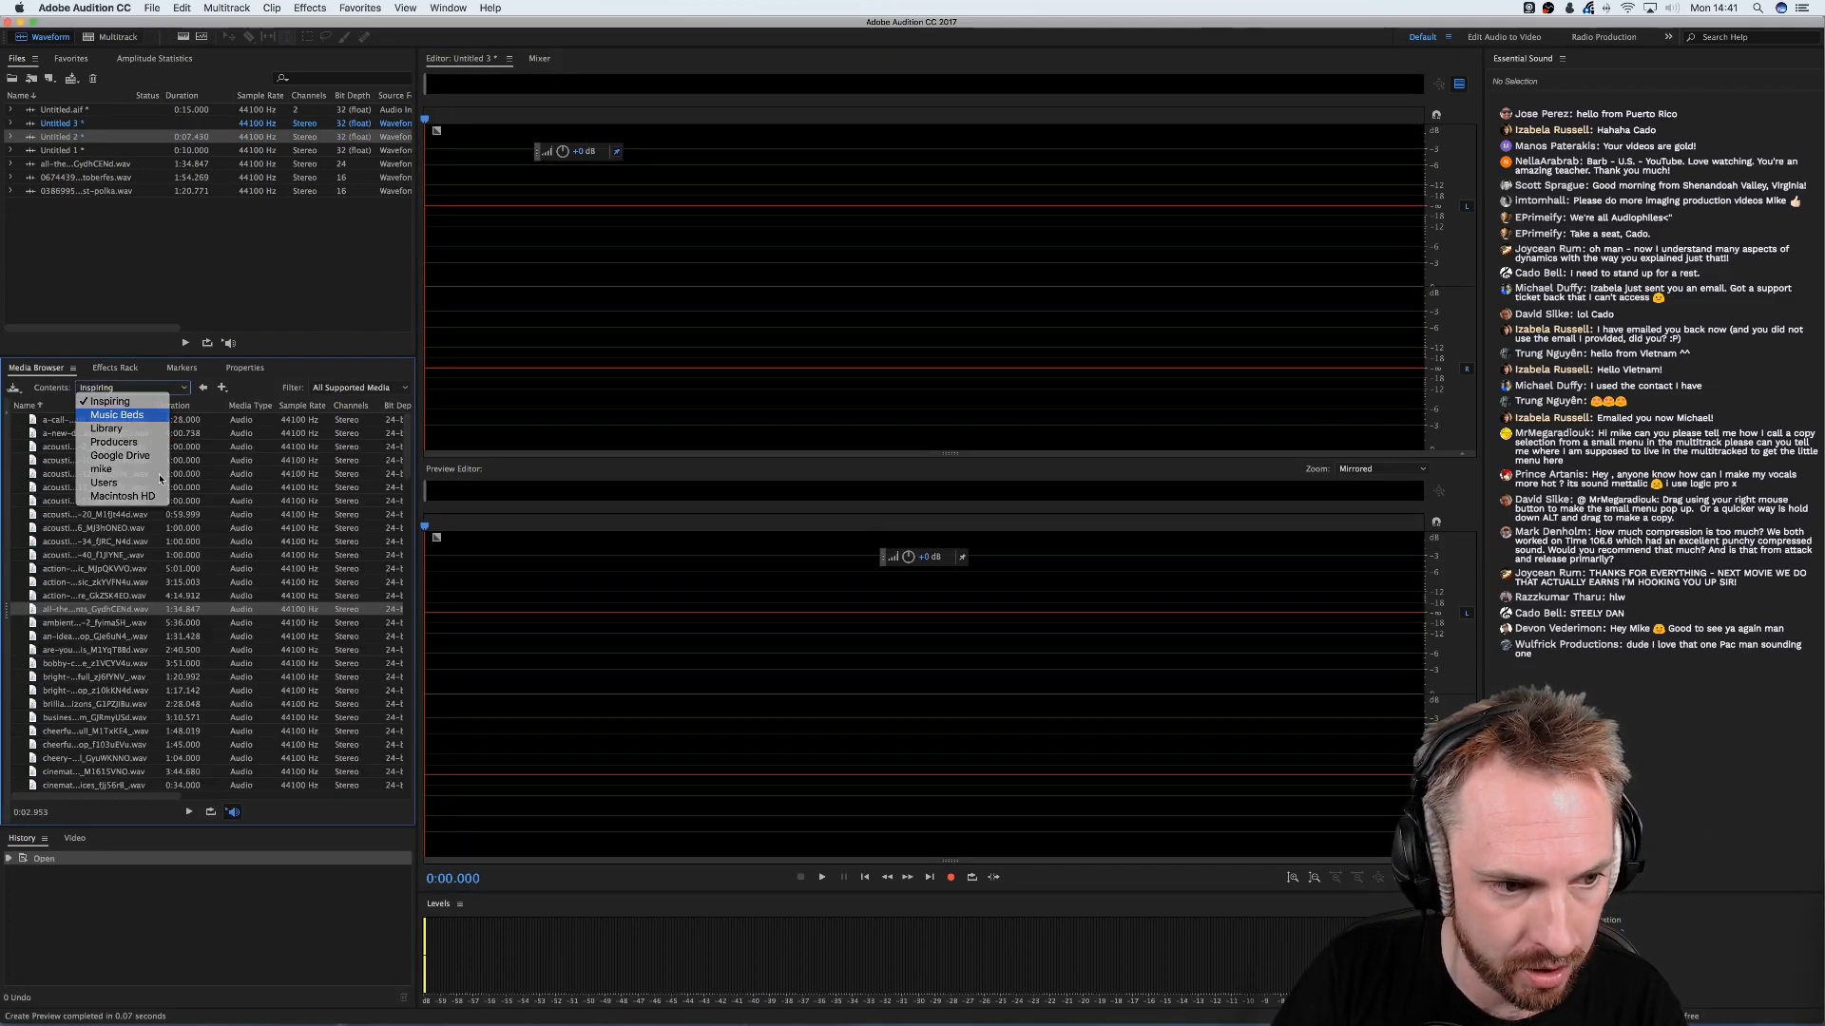
double_click(71, 568)
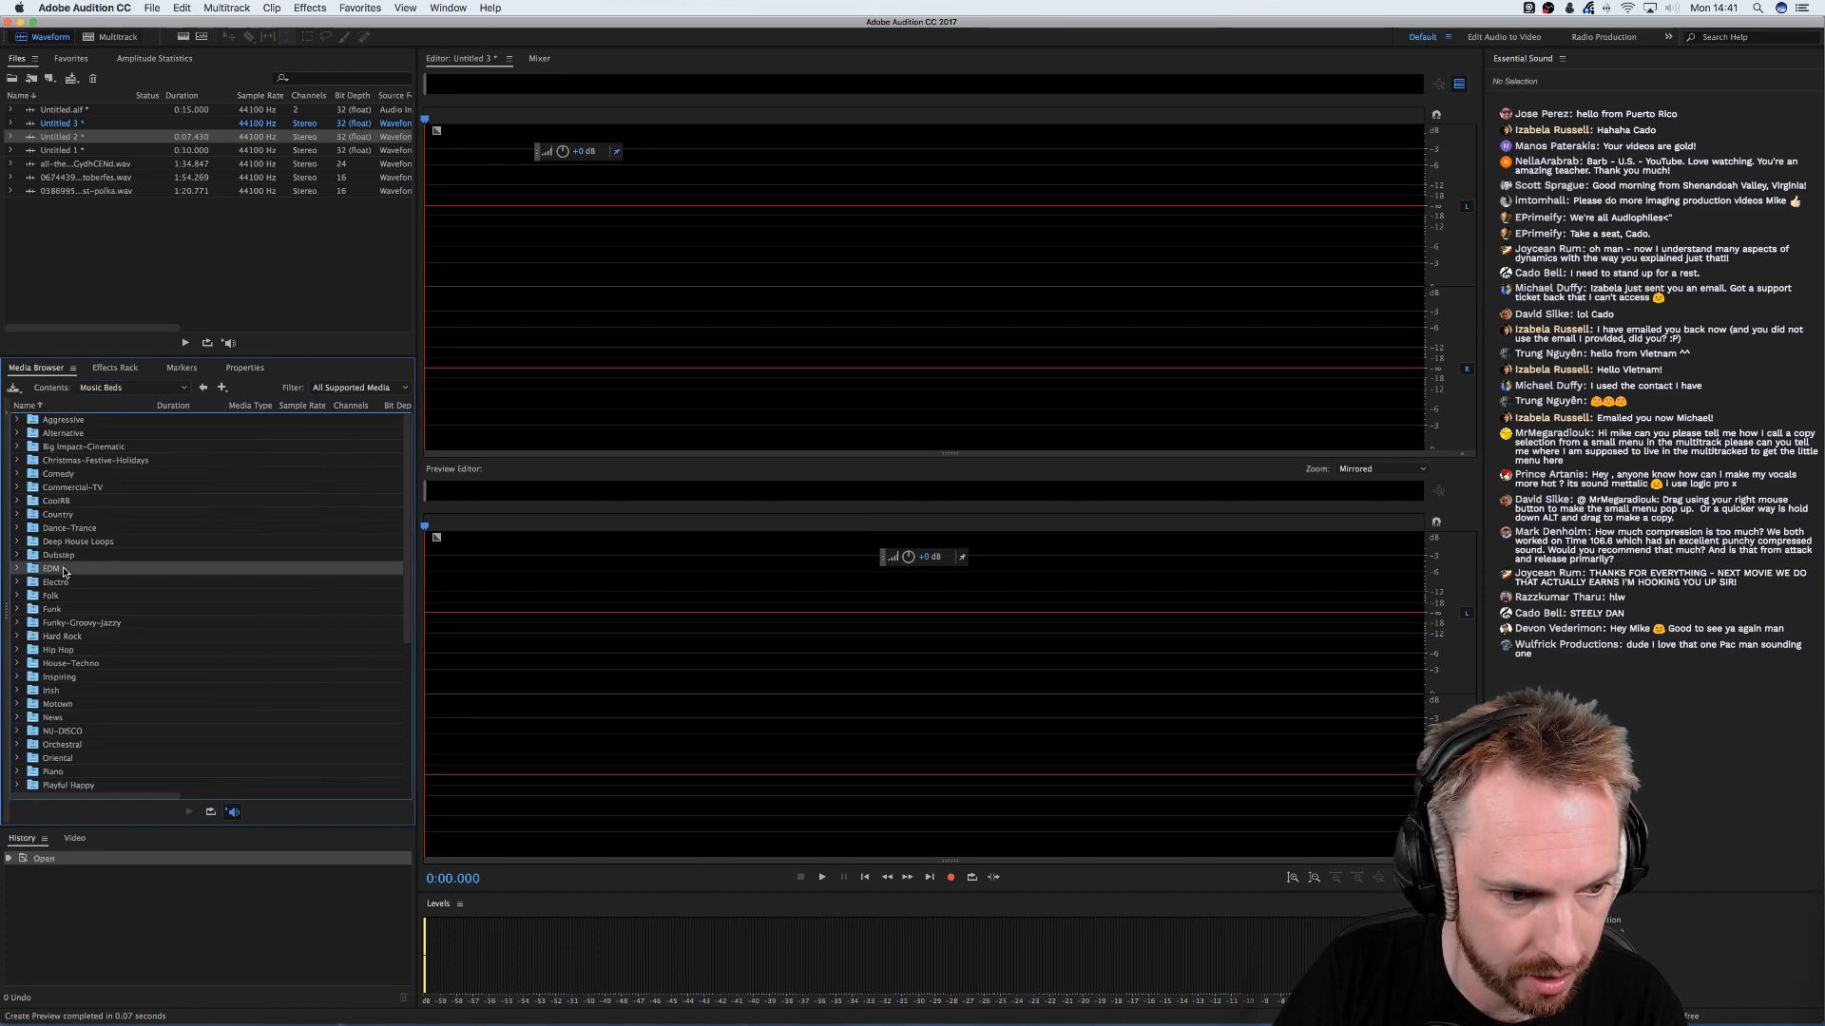
scroll(76, 541, down, 10)
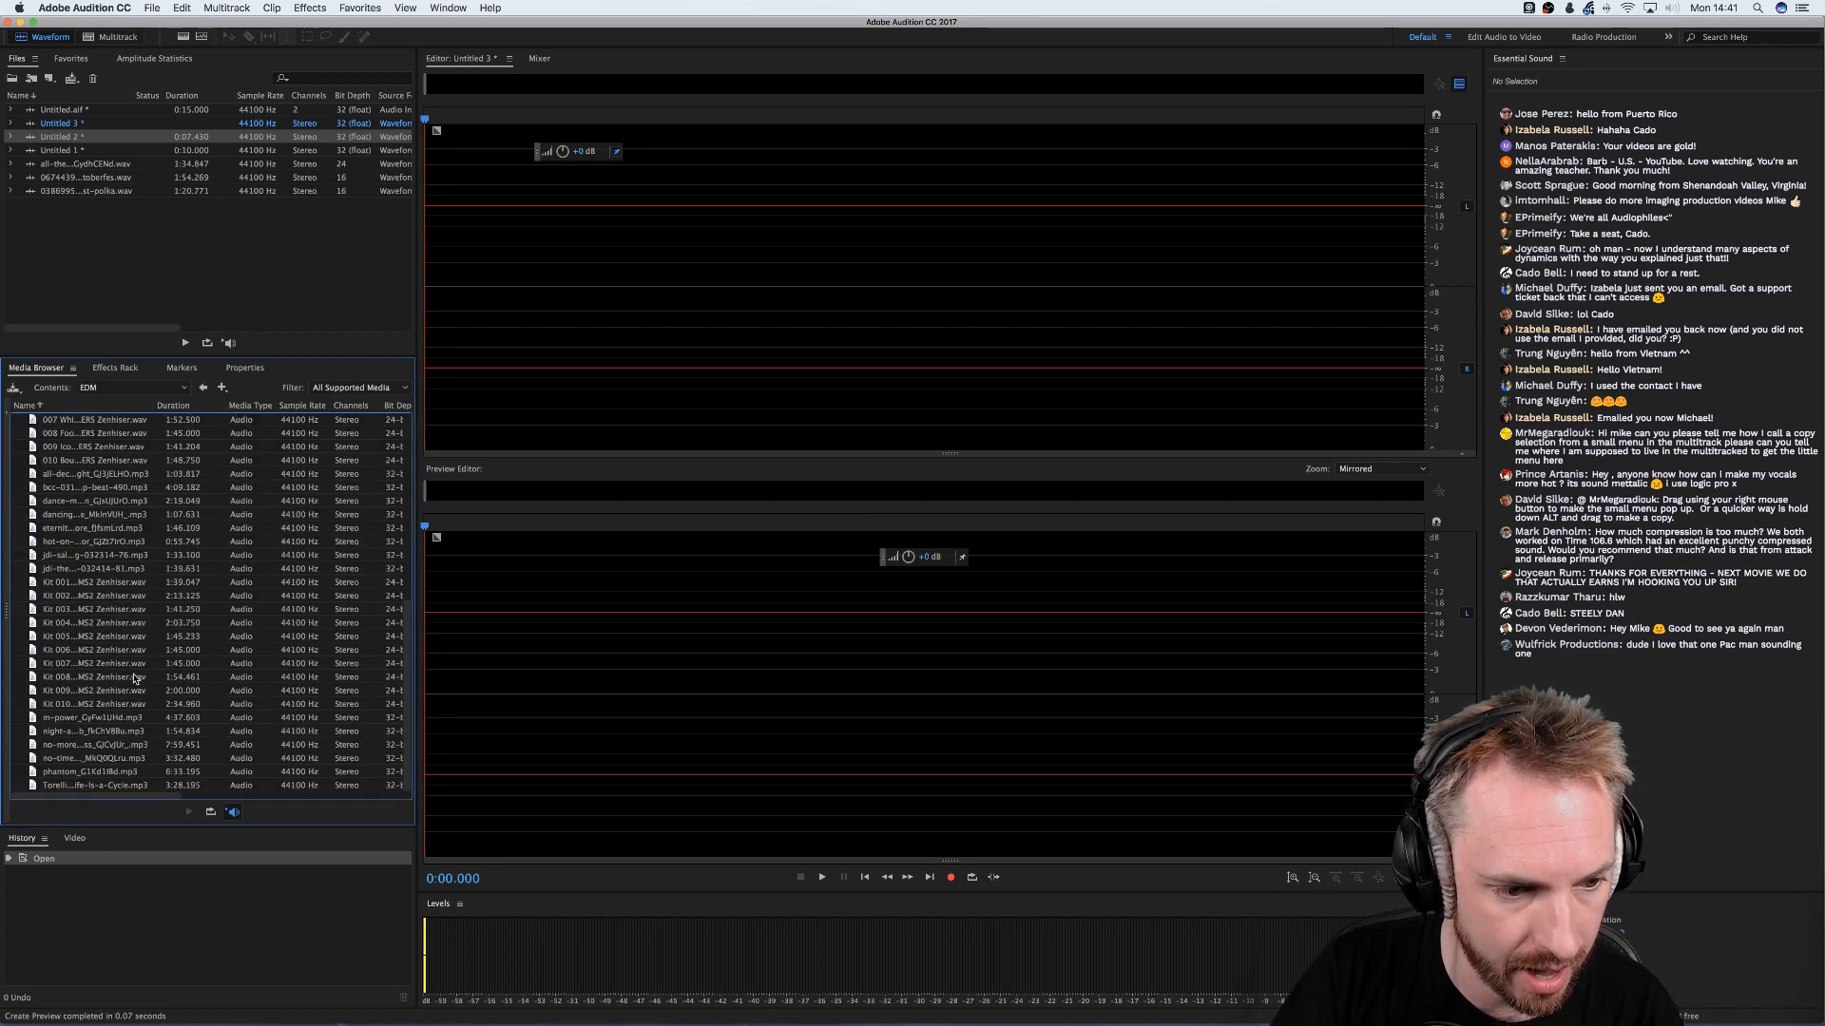
drag(107, 637, 670, 328)
click(621, 351)
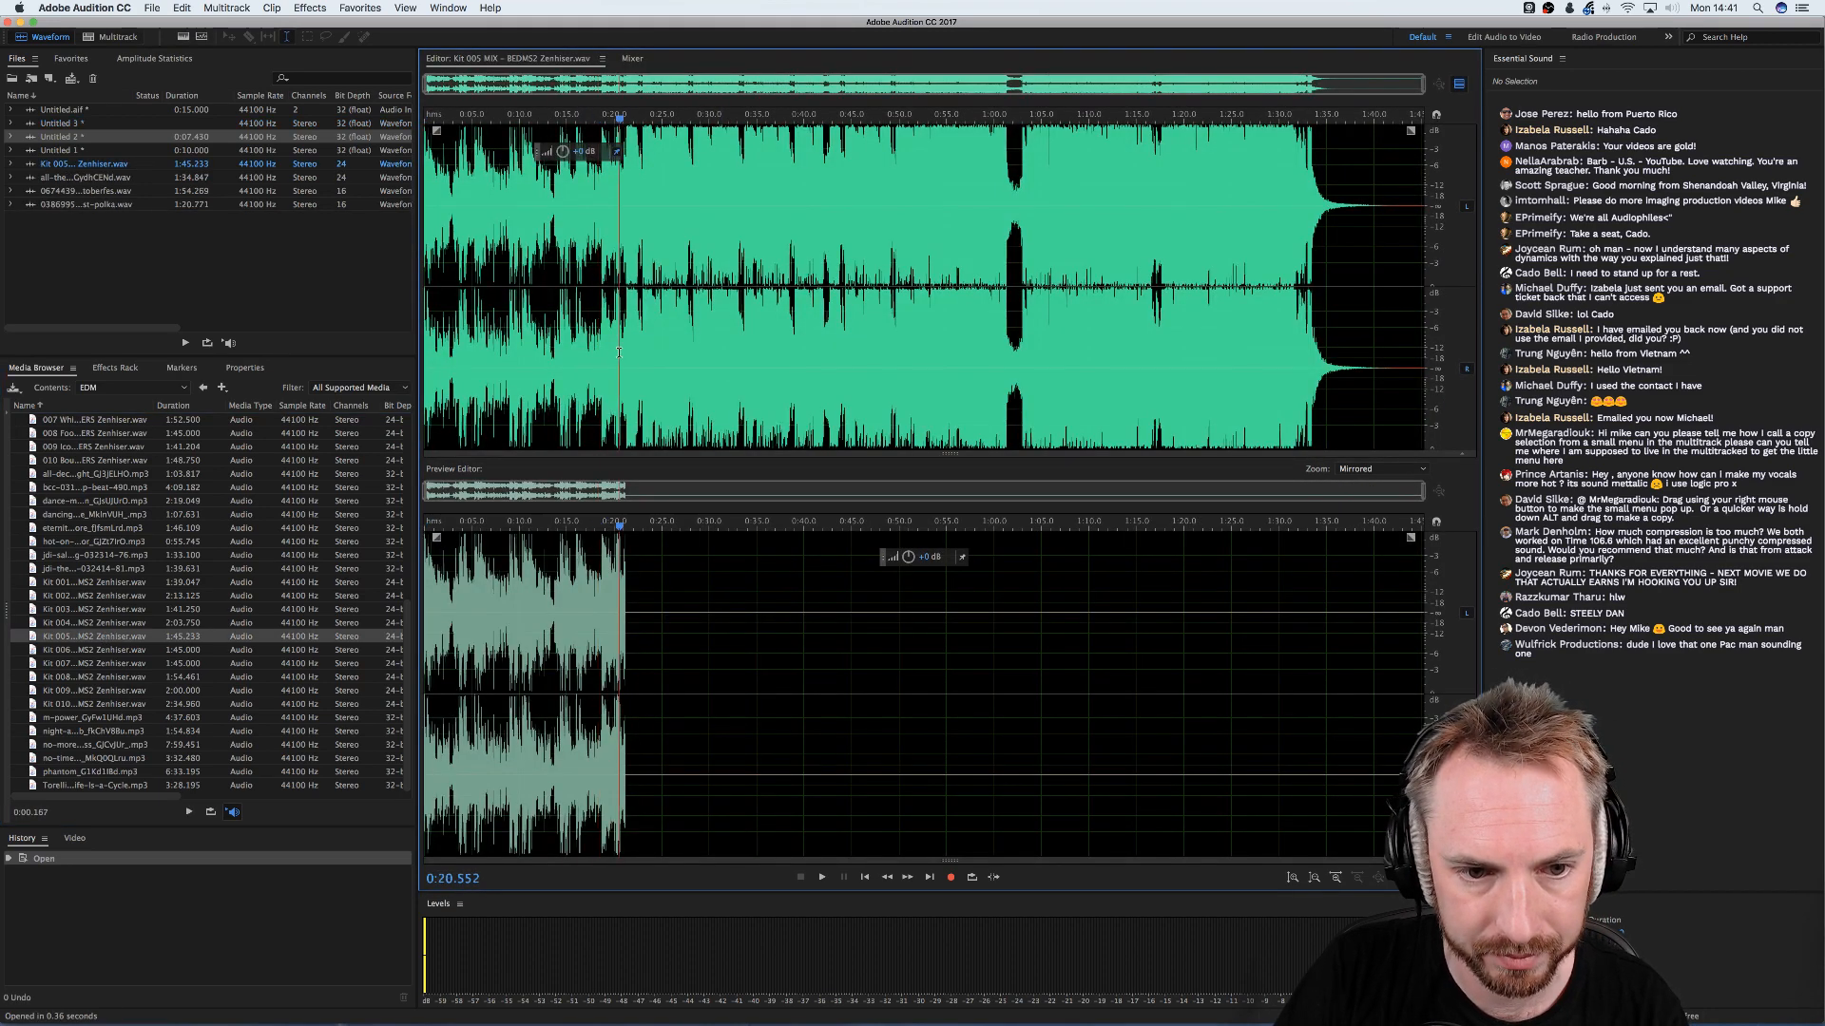
key(space)
key(space)
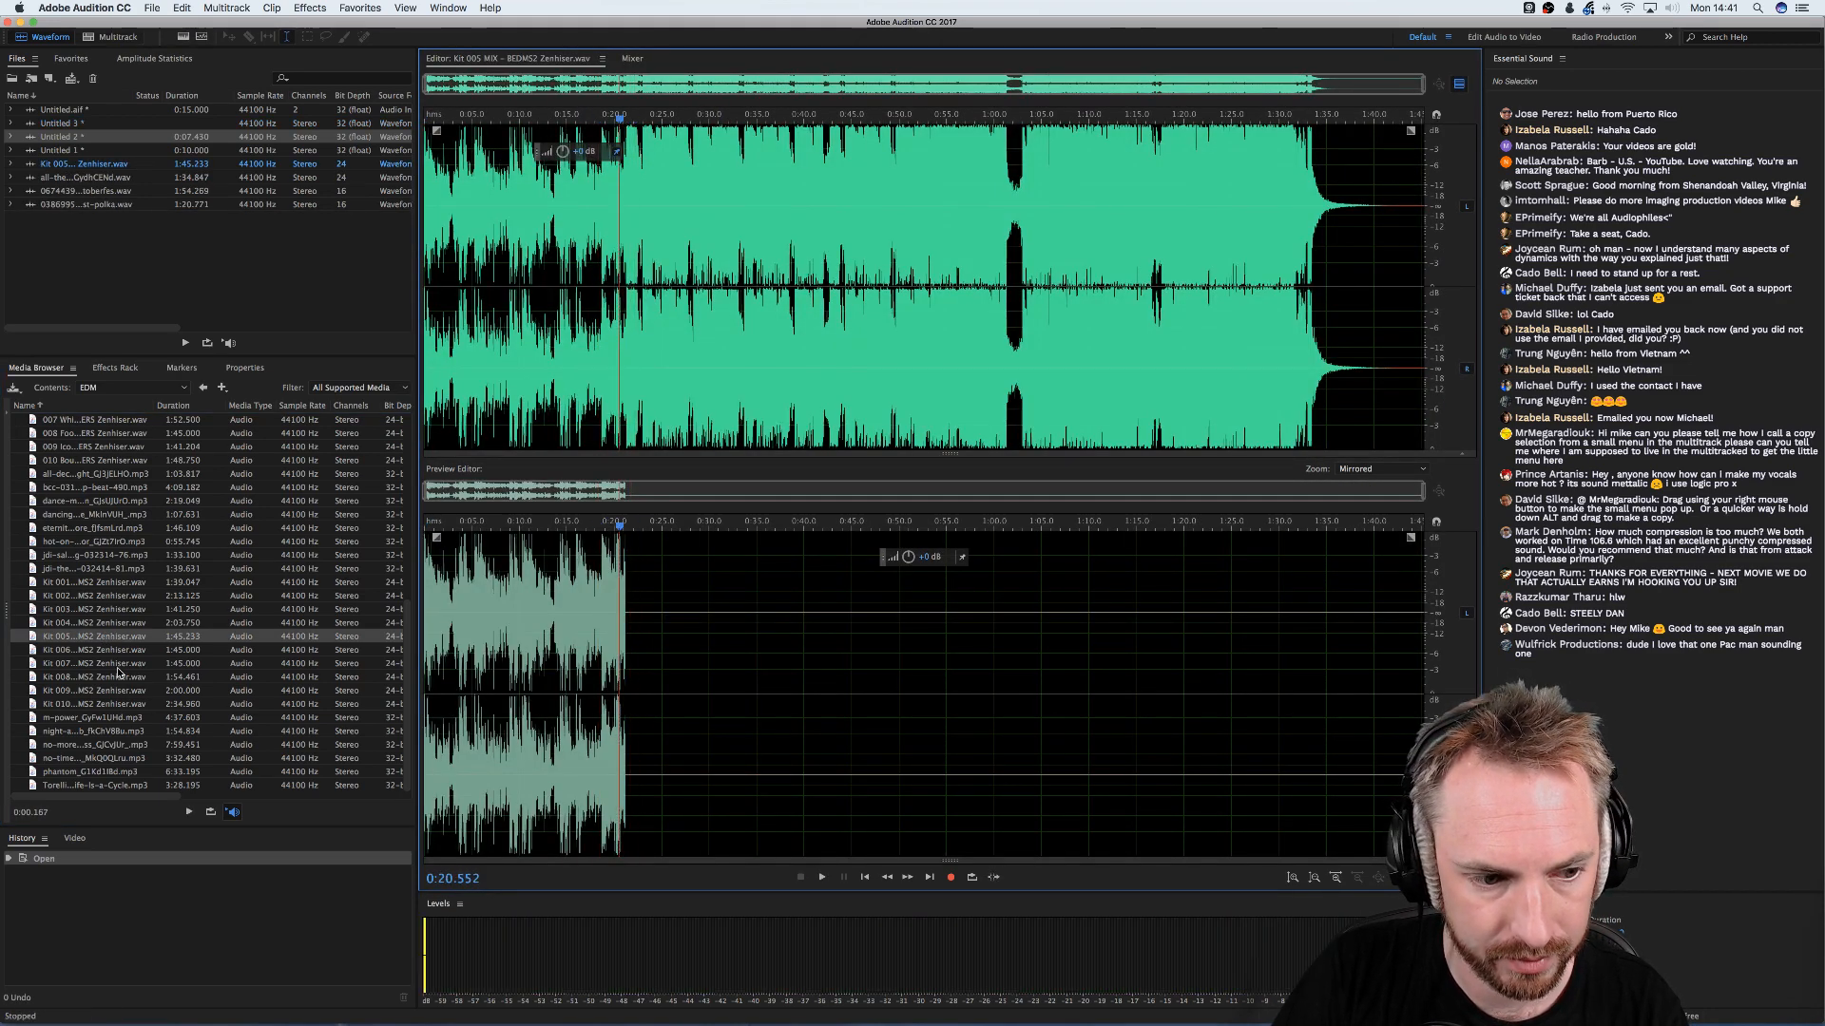
- Open the Kit 007 mix from the EDM folder and play it from about 0:20
click(71, 665)
drag(162, 655, 618, 397)
key(space)
key(space)
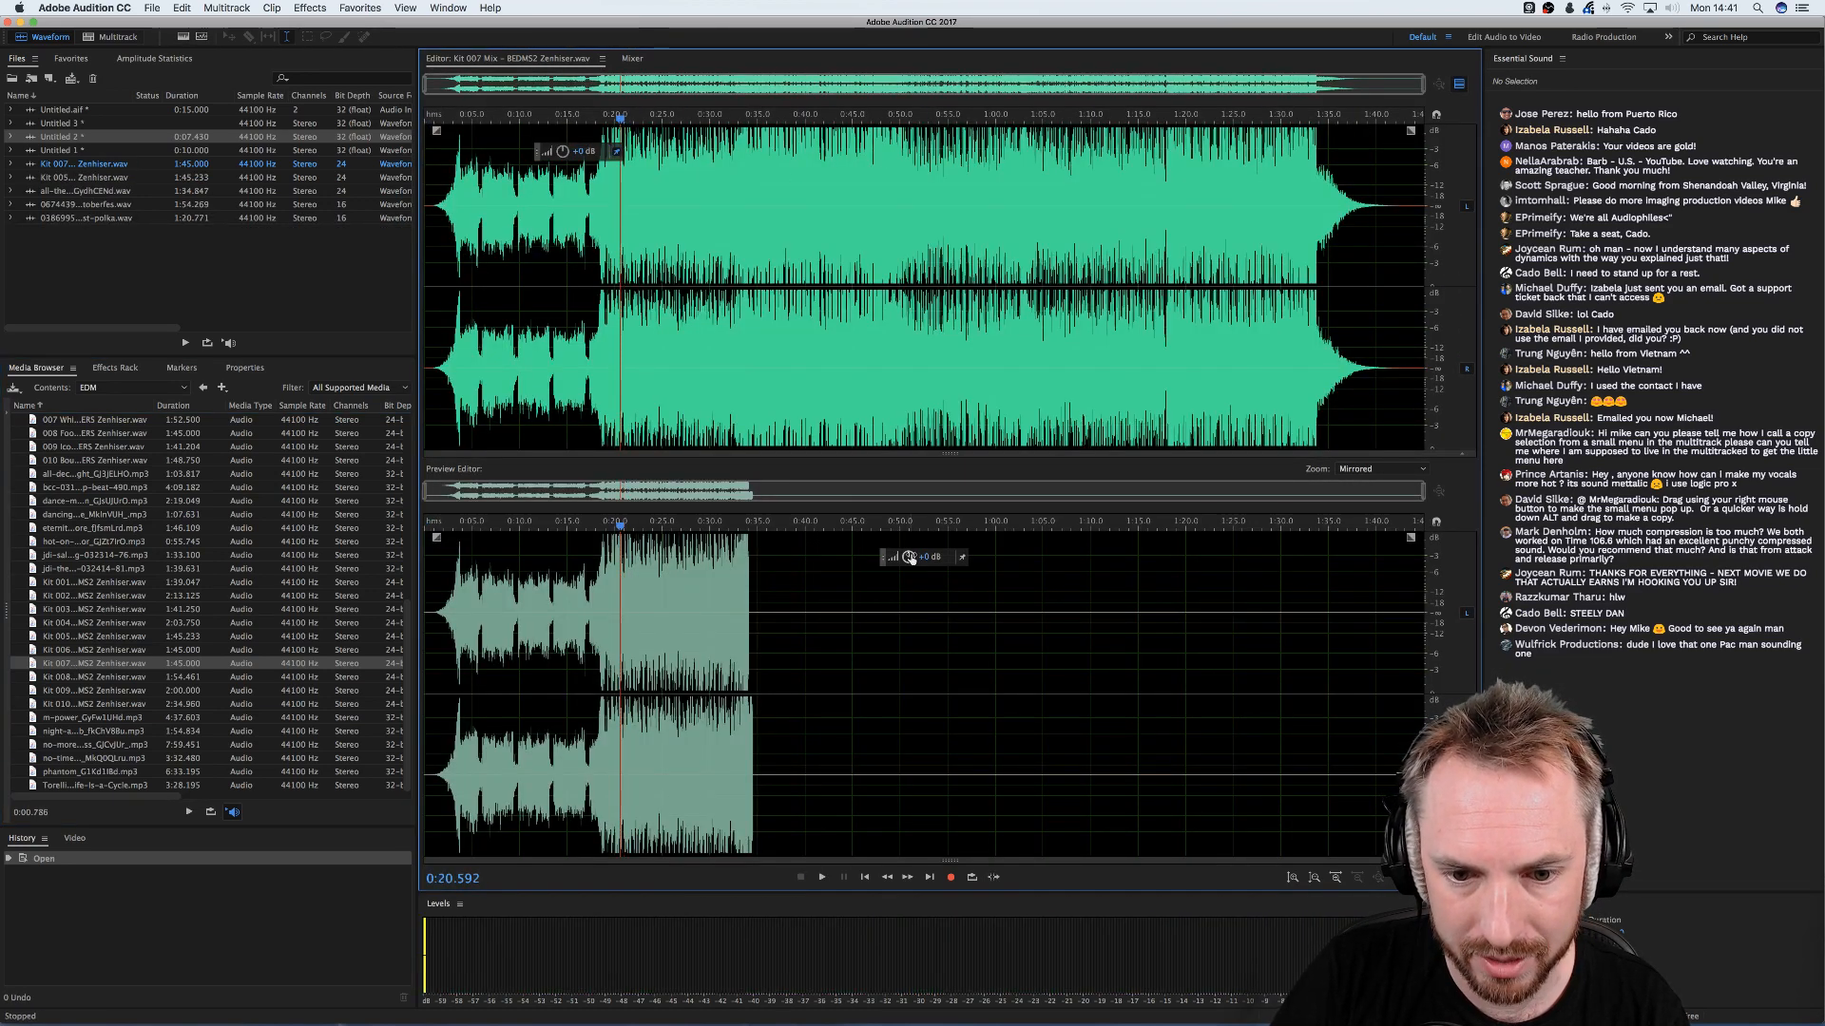
- Lower the level of the whole Kit 007 mix and hide the Preview Editor
drag(910, 558, 879, 559)
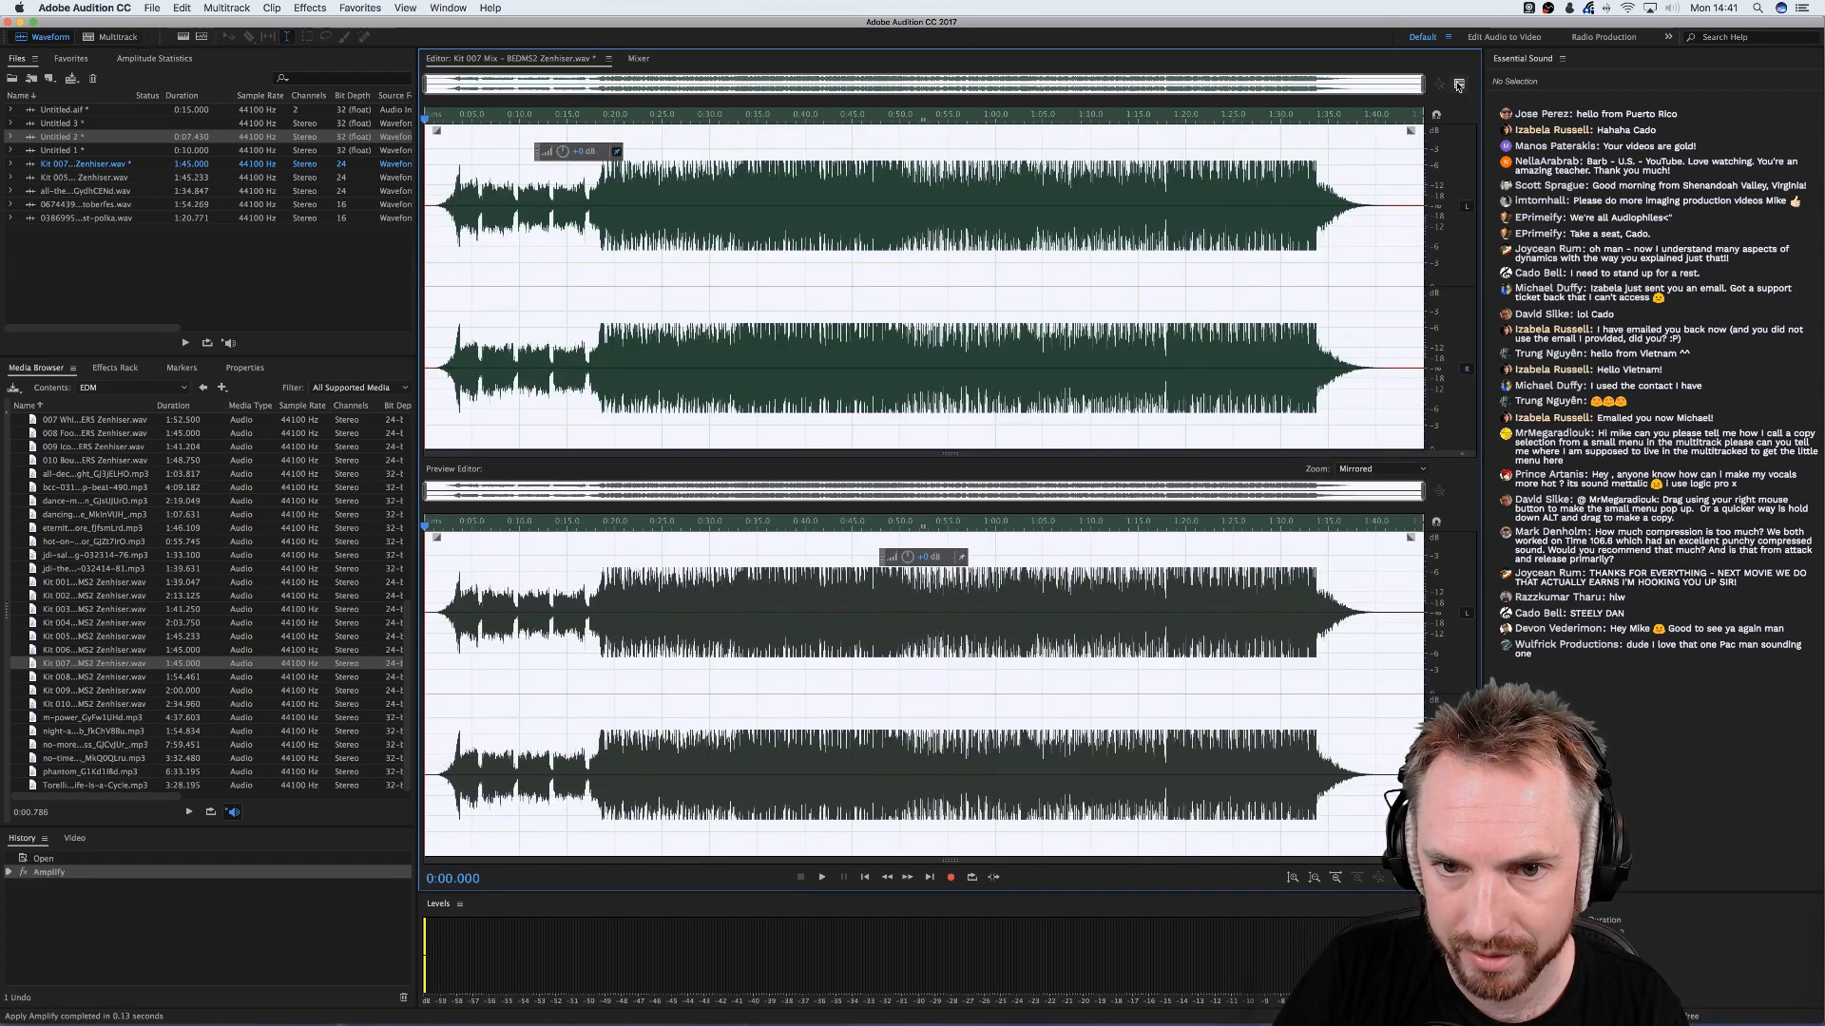
click(1458, 85)
- Listen to the quieter Kit 007 mix from just after the start of its loud section
click(654, 272)
key(space)
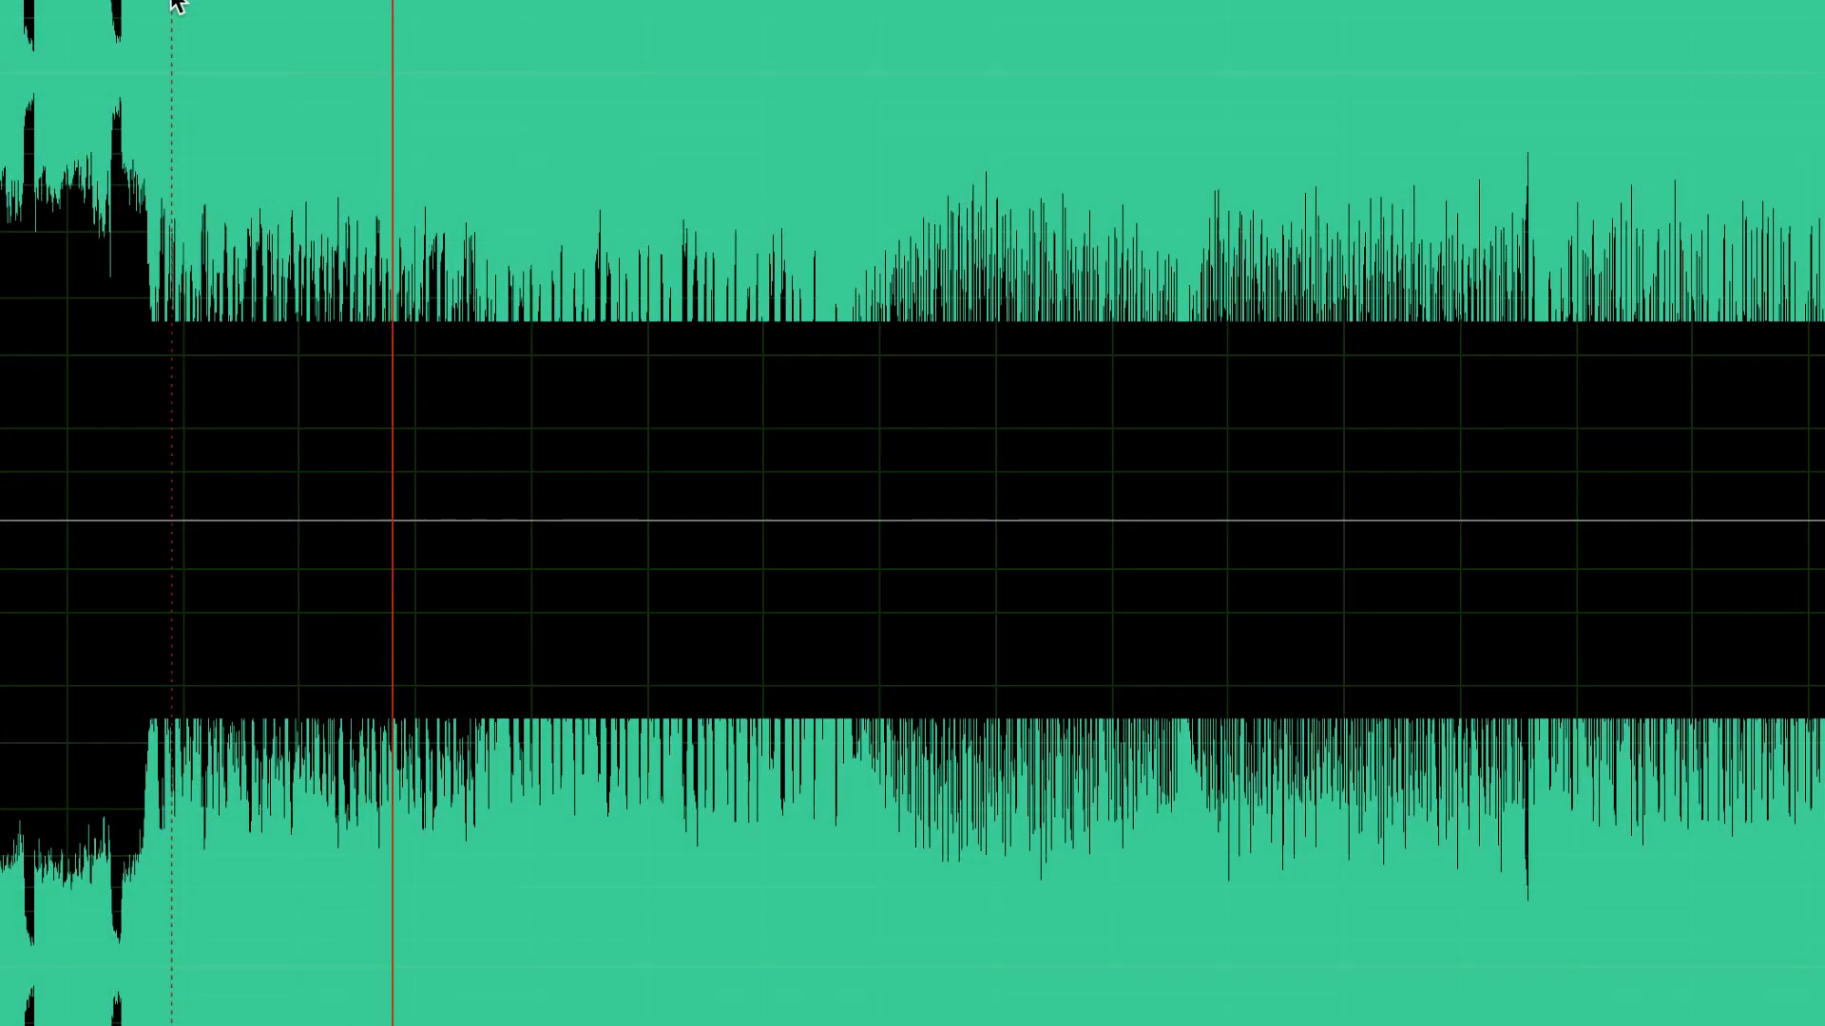
key(space)
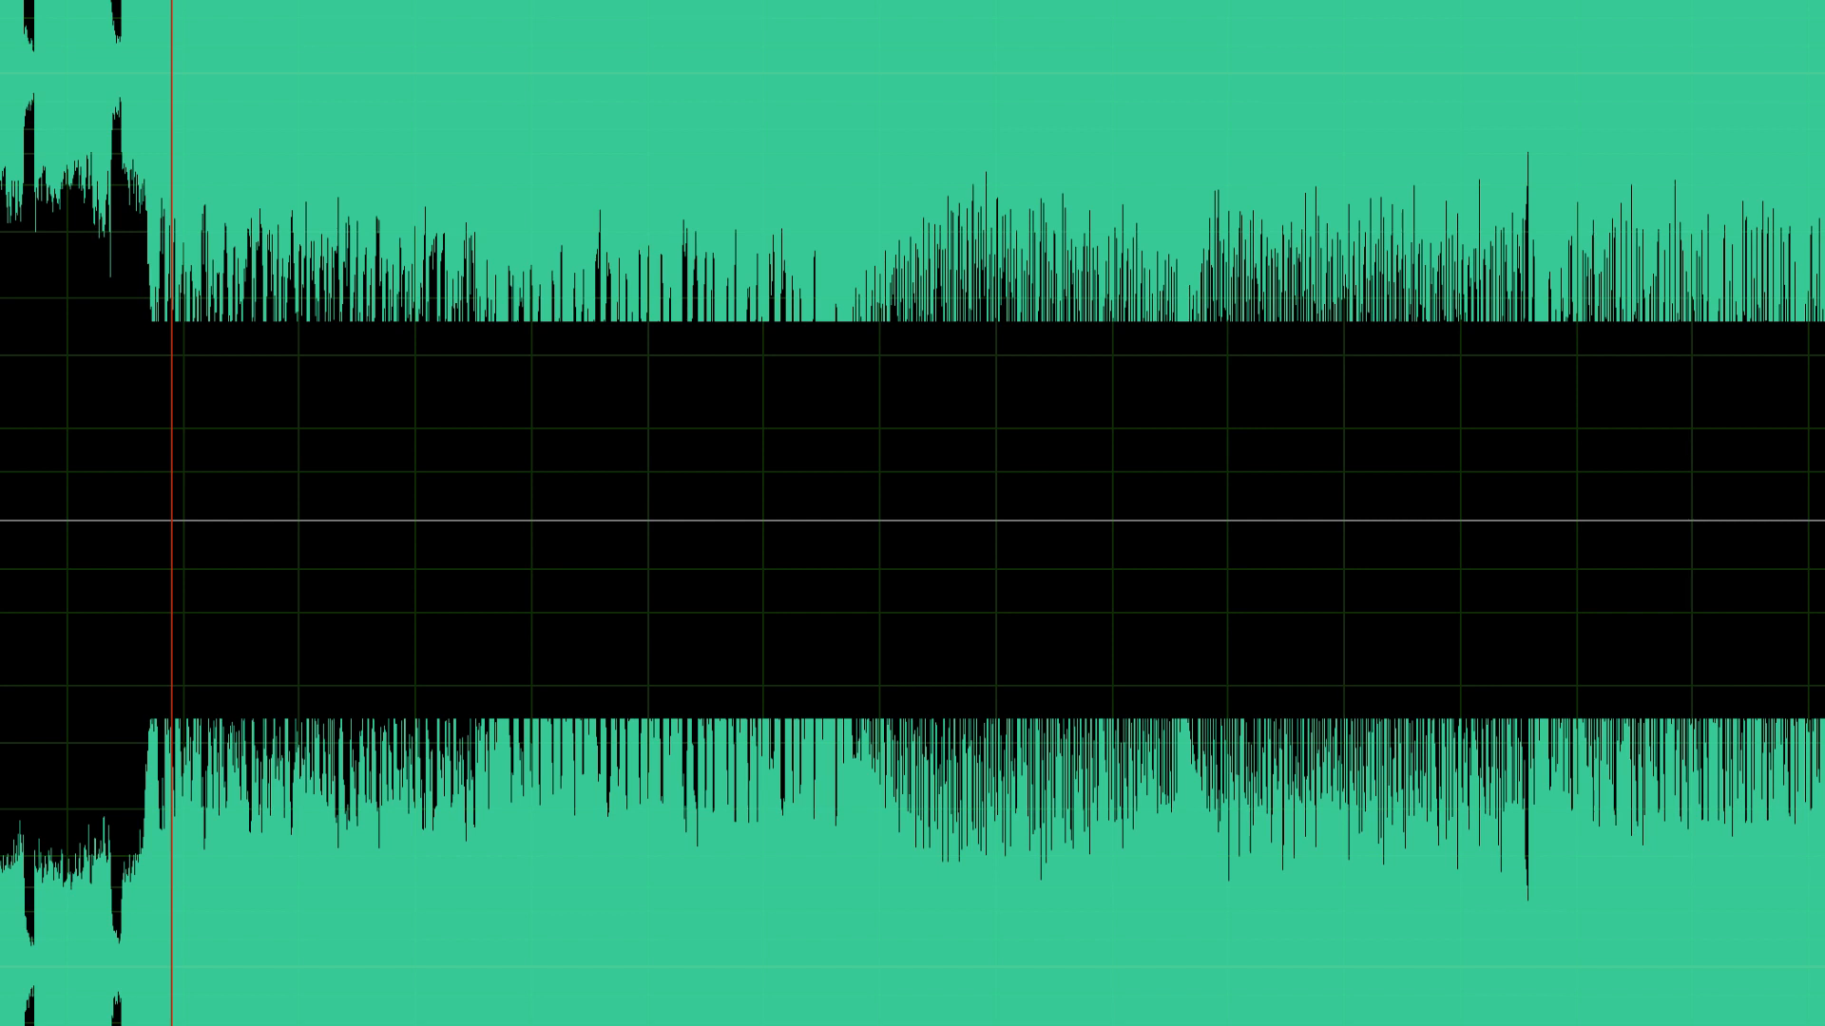
- Open the Multiband Compressor on the Kit 007 mix and start previewing it with the custom settings
mouse_move(0, 0)
click(95, 42)
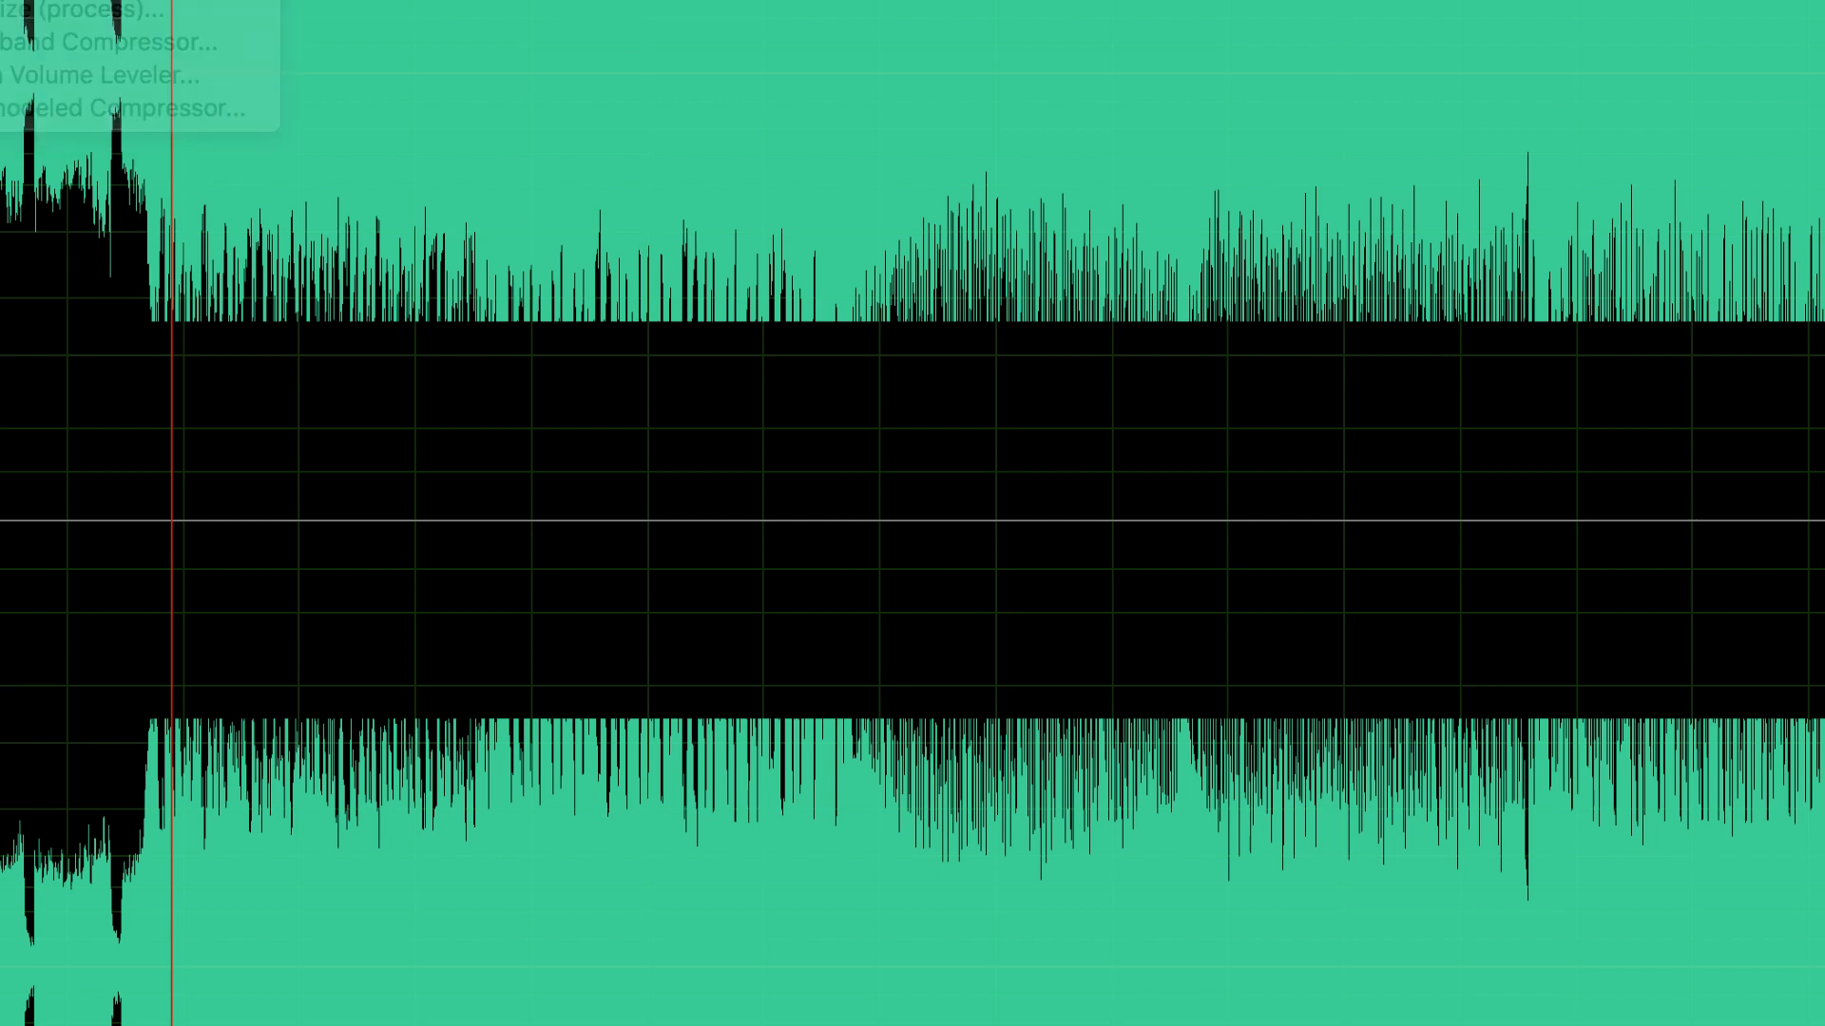
drag(781, 49, 1245, 46)
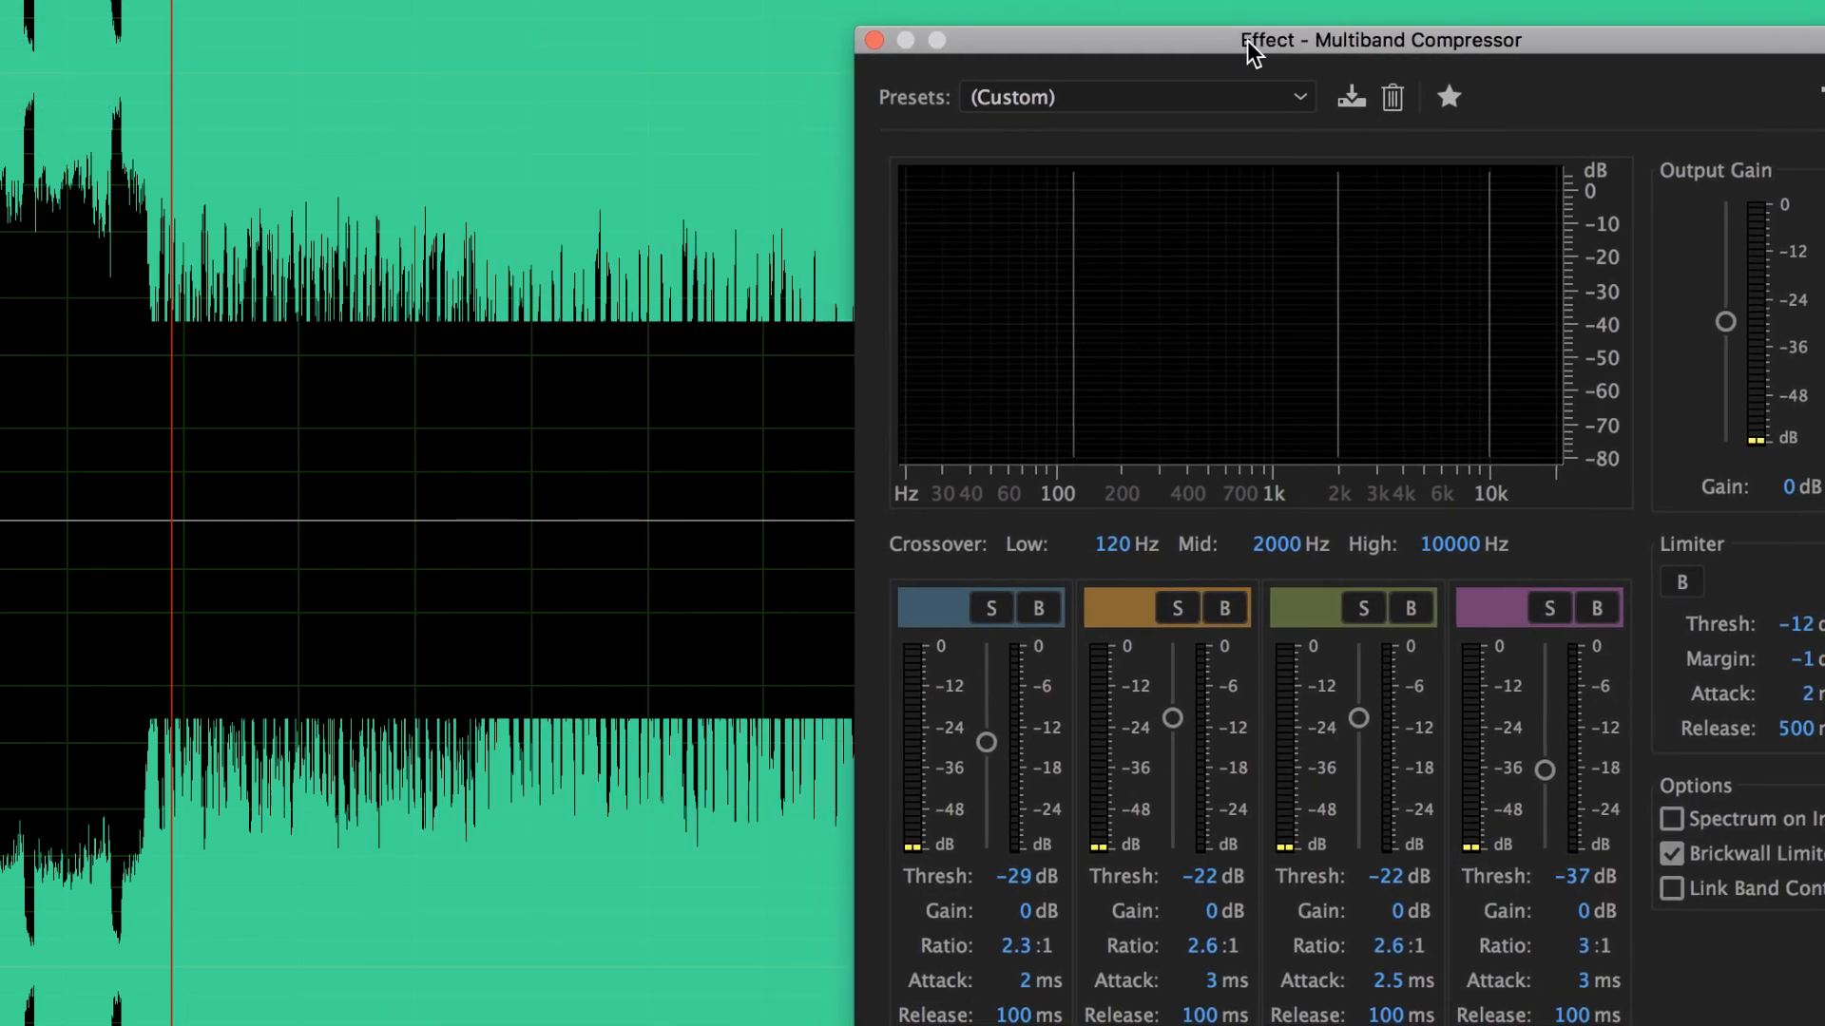
key(space)
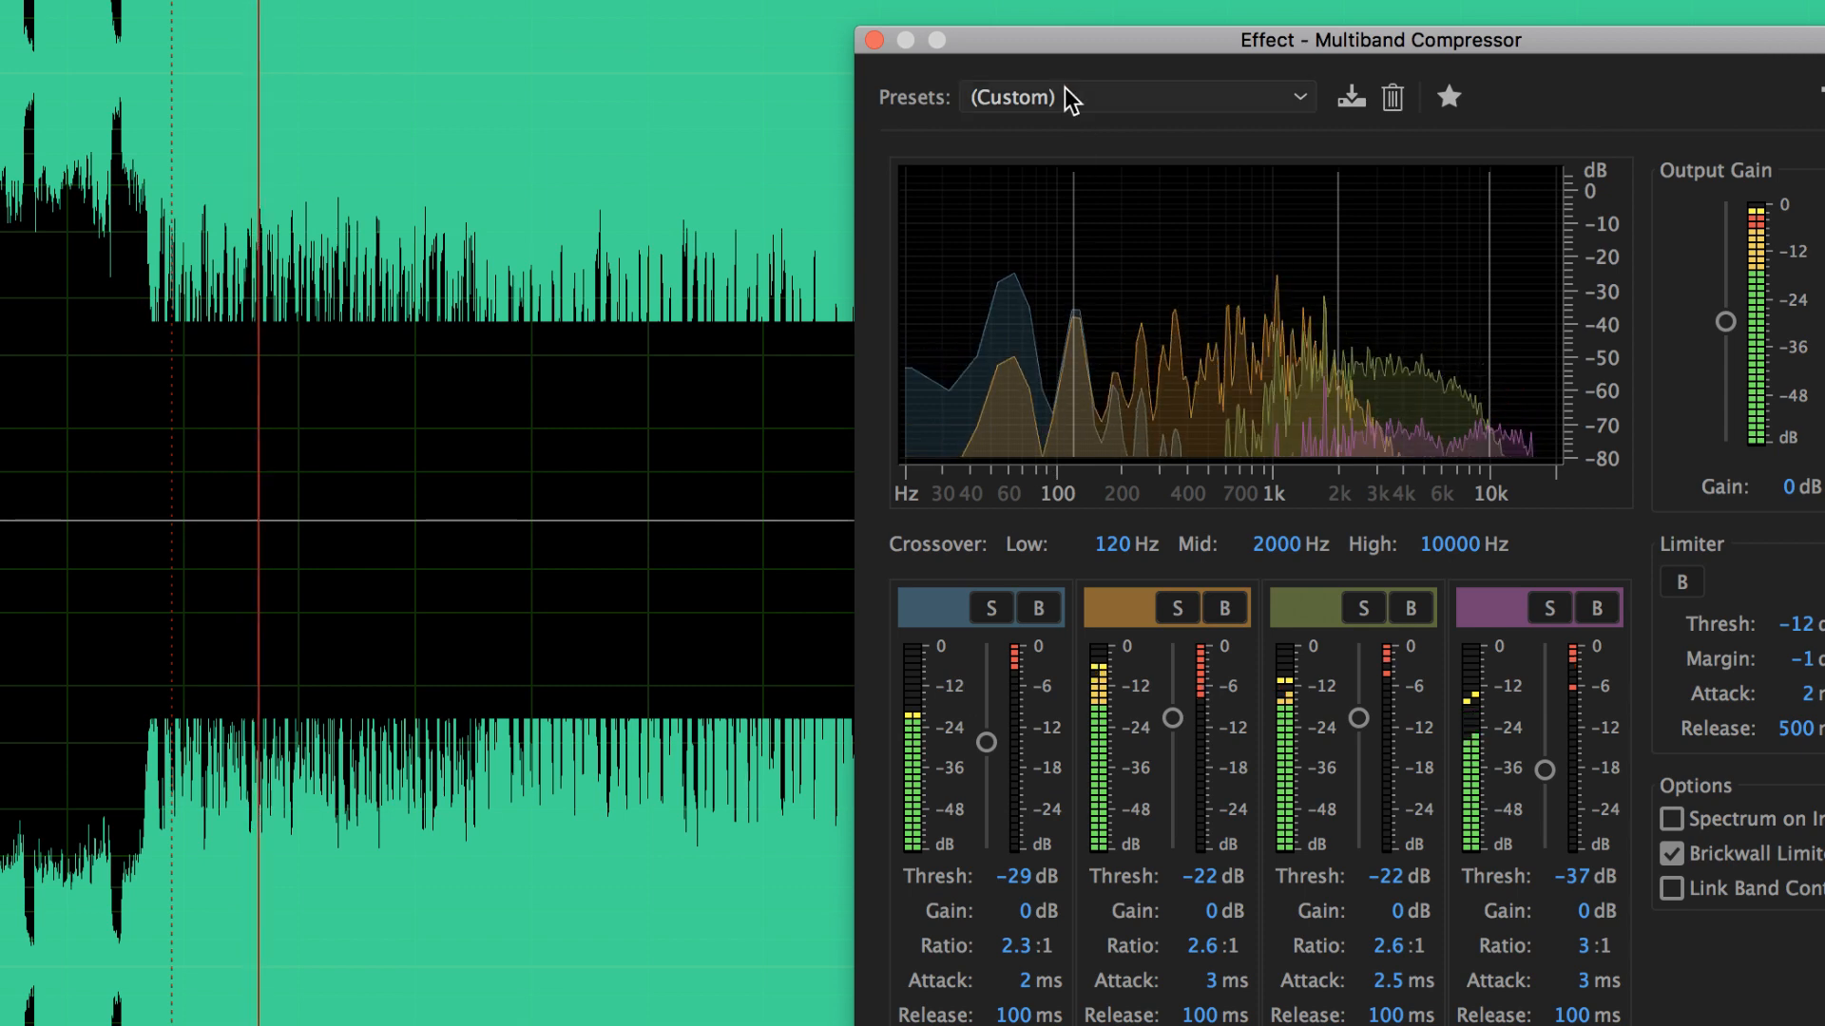
drag(1074, 39, 1068, 0)
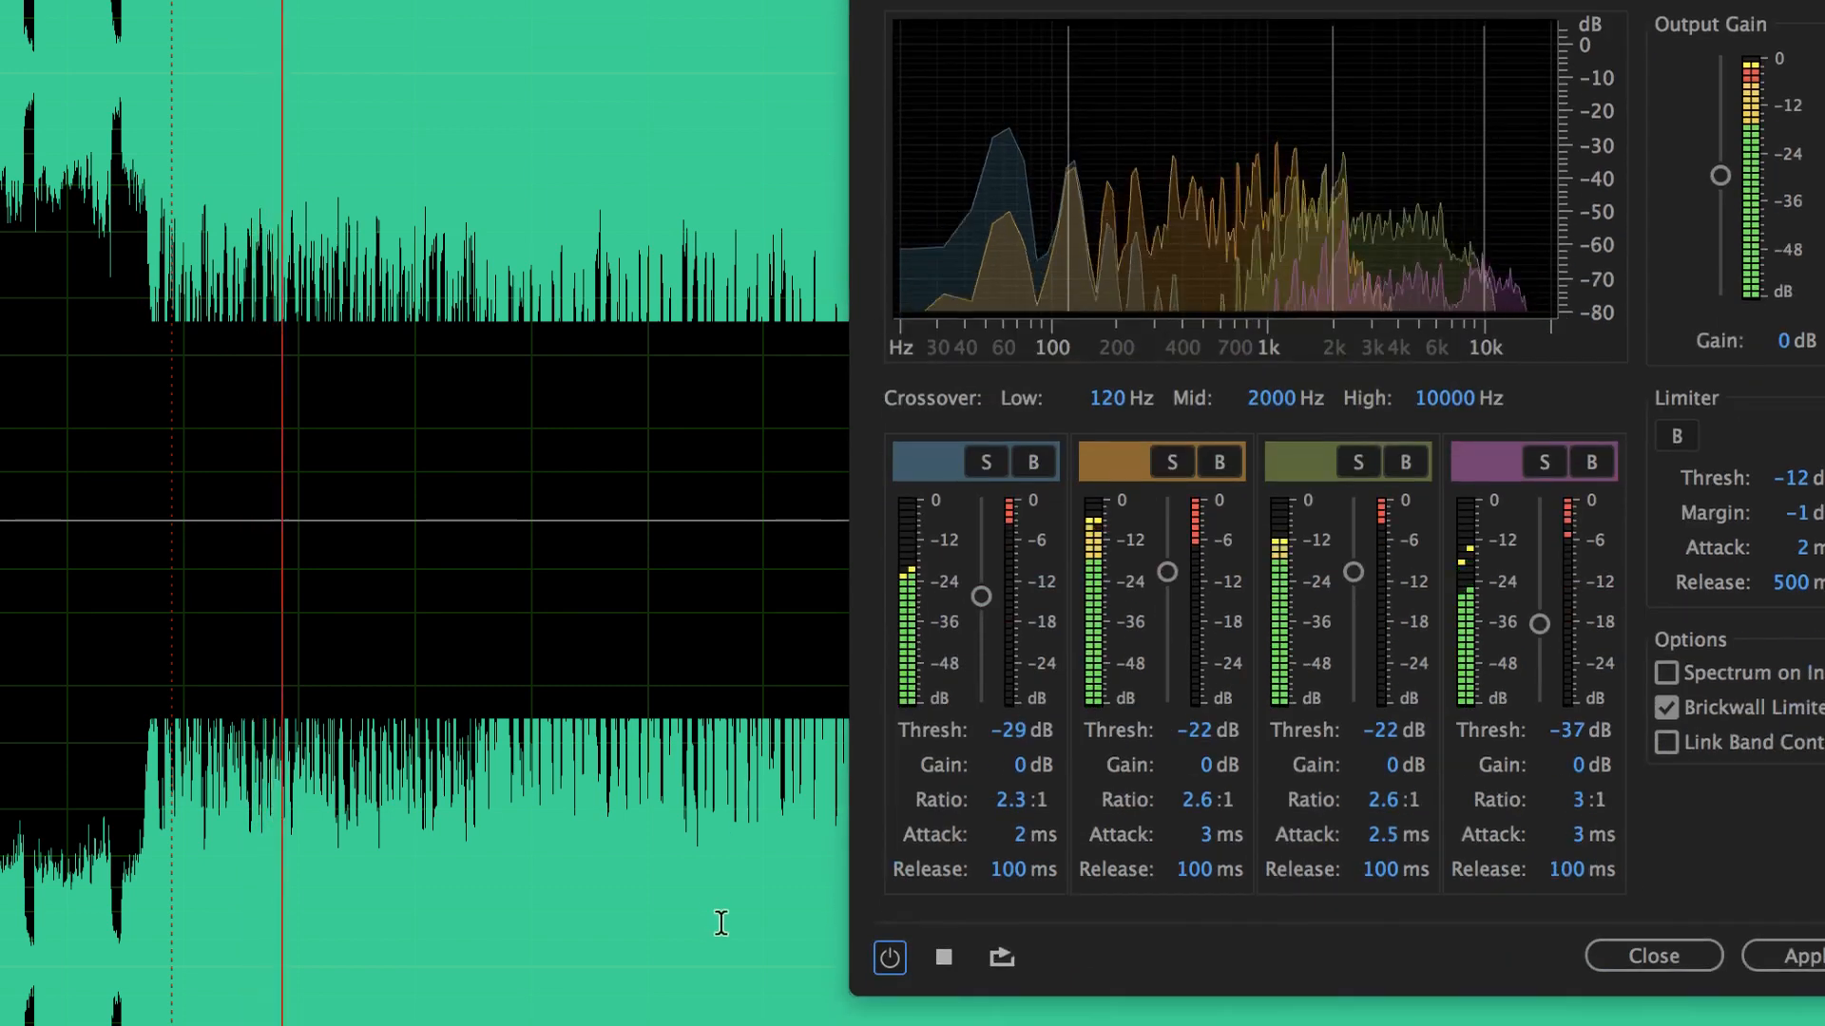
- Compare the mix with the Multiband Compressor bypassed and active, stop playback and leave the effect switched on
click(892, 957)
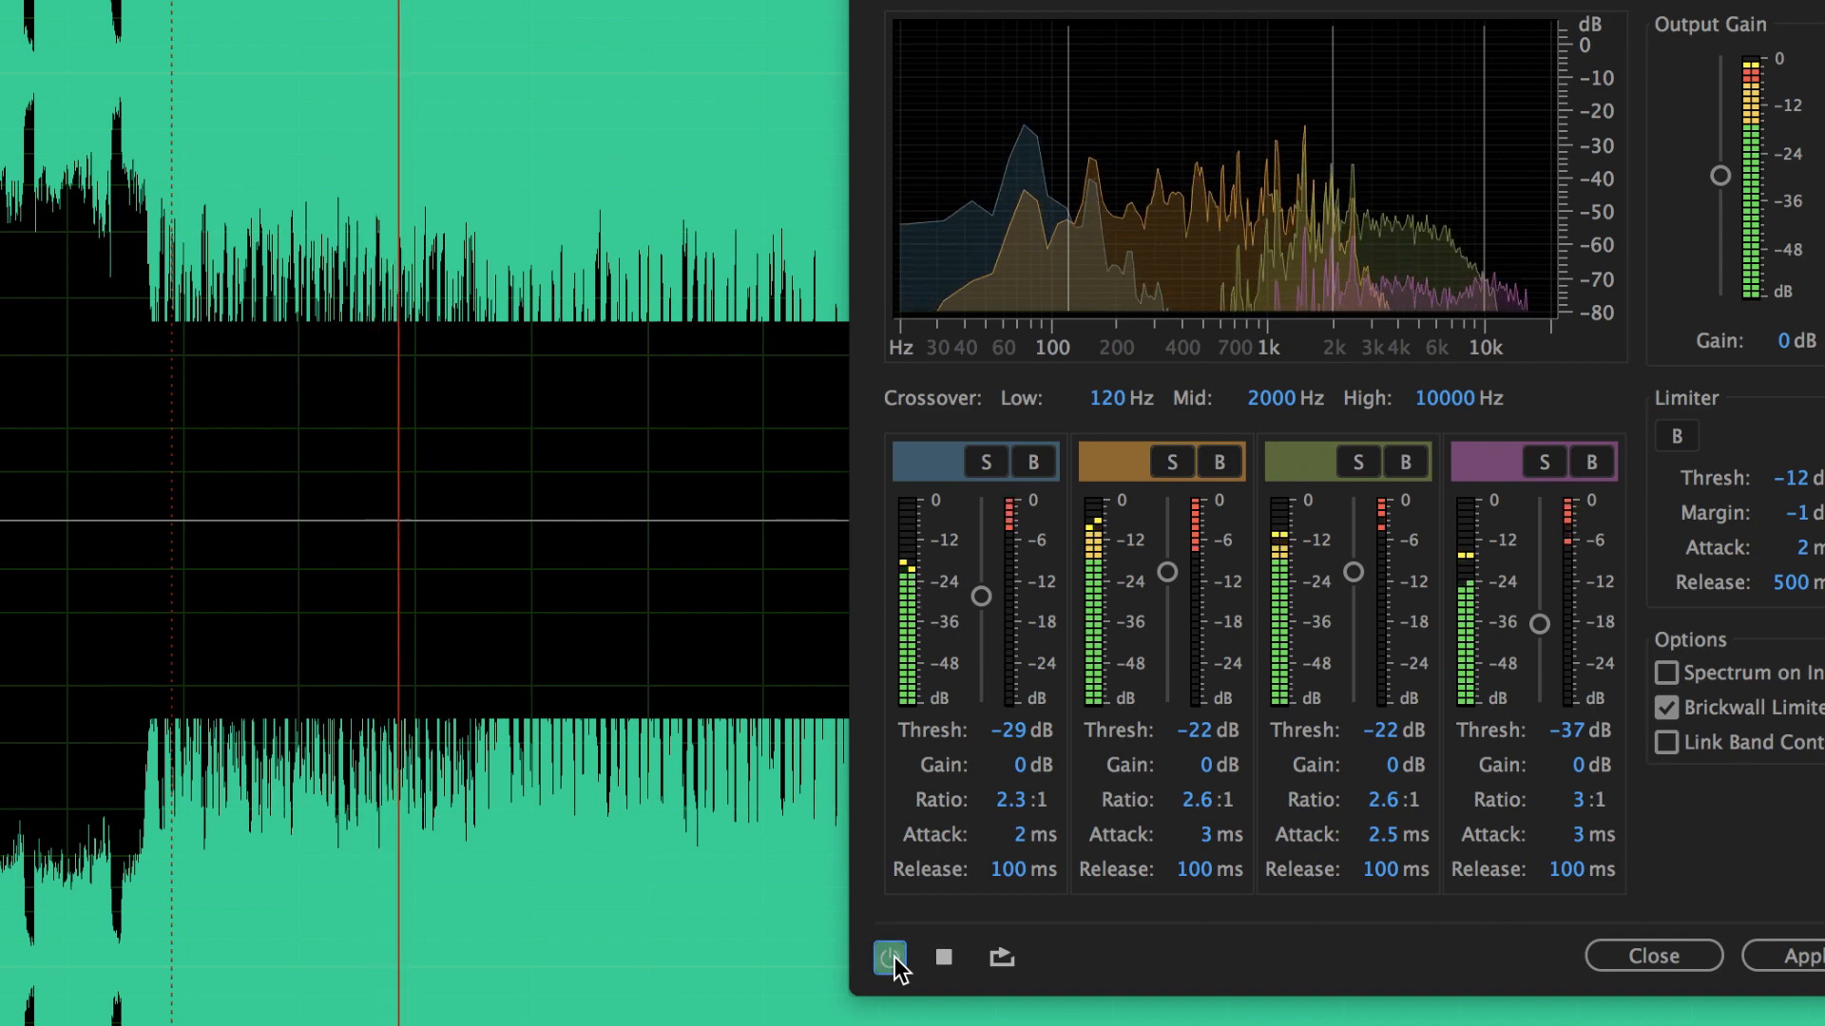
click(892, 957)
key(space)
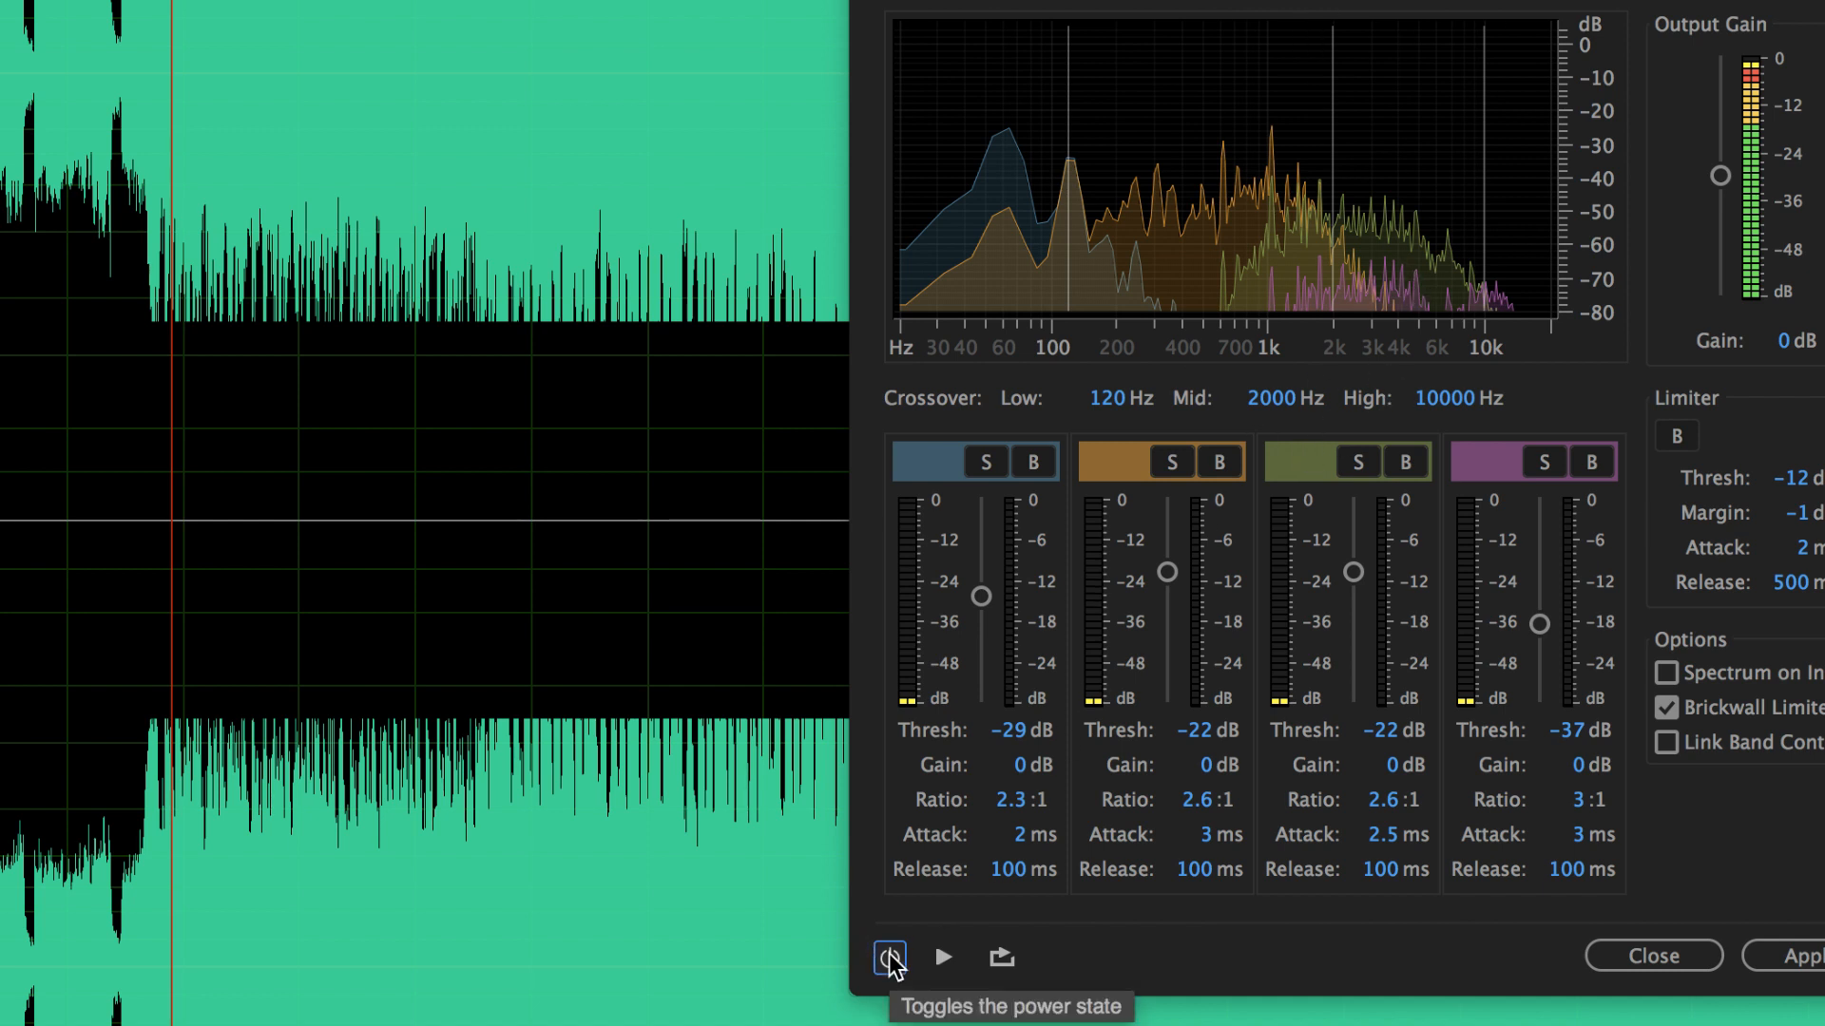
click(892, 957)
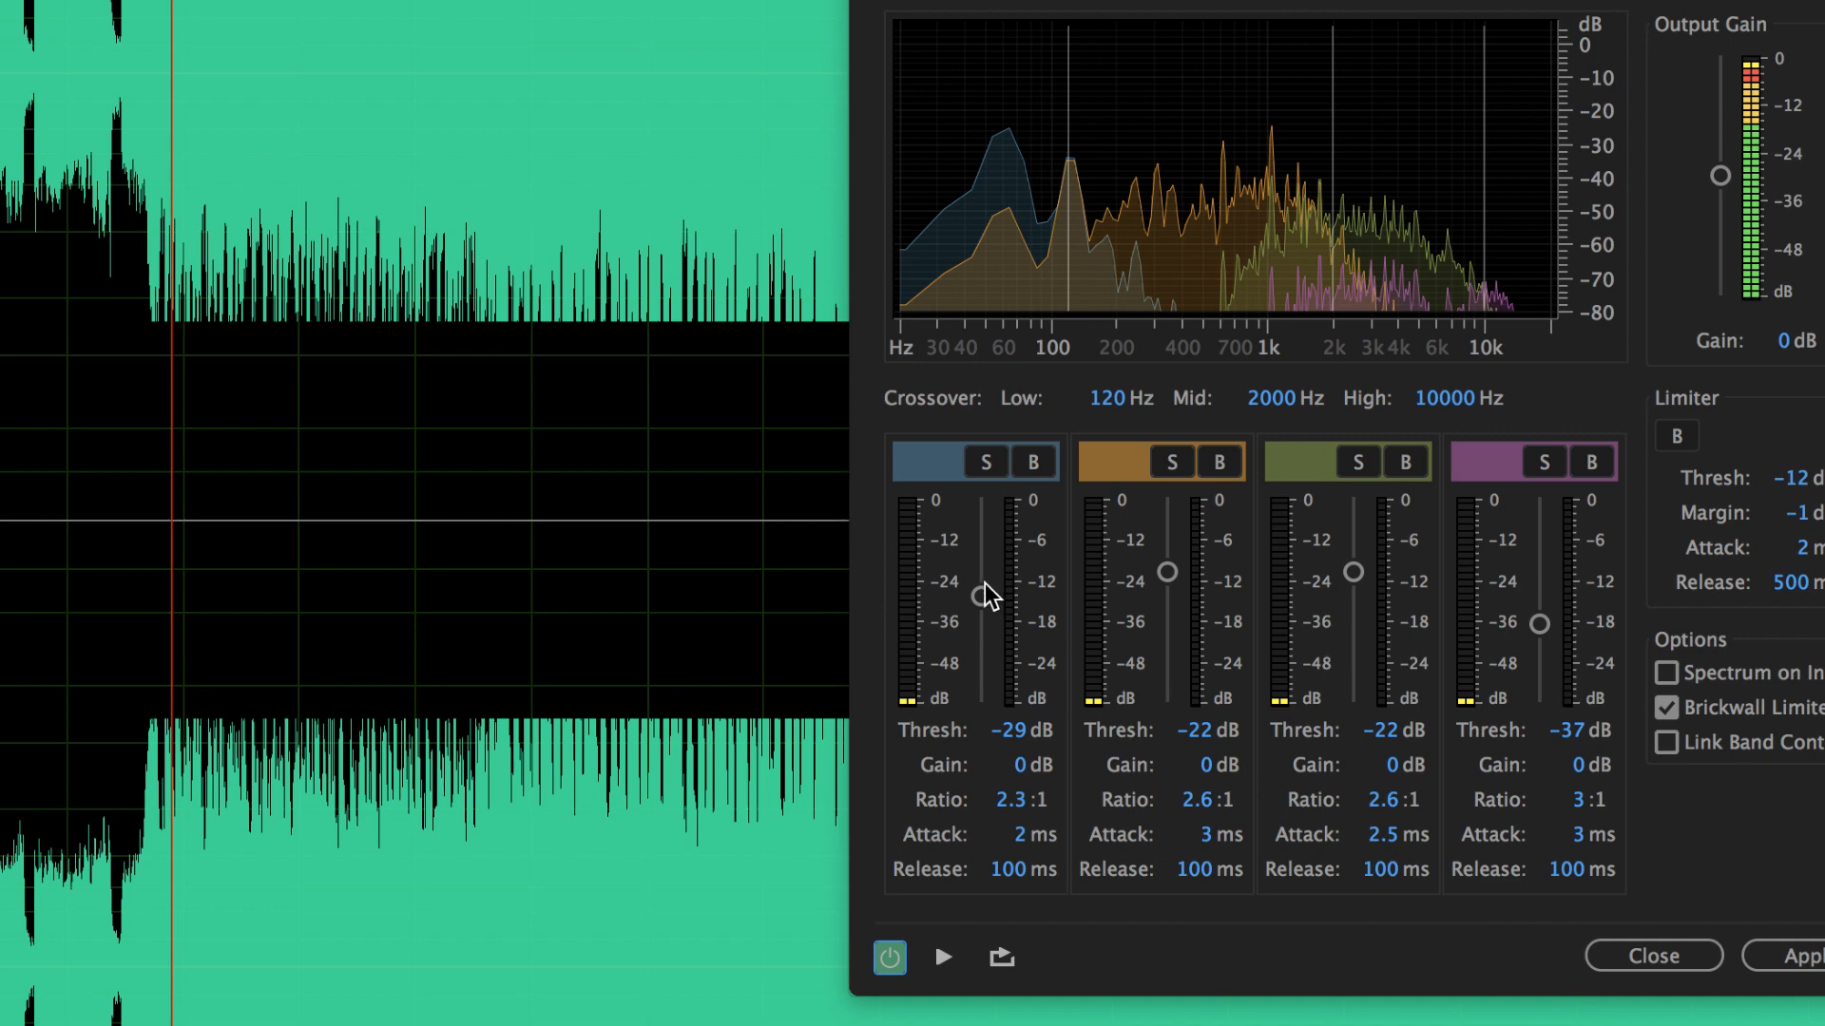
- Set the four band thresholds, from lowest to highest band, to -26, -29, -30 and -39 dB while previewing the mix
key(space)
mouse_move(980, 597)
mouse_down()
mouse_move(982, 692)
mouse_move(987, 586)
mouse_up()
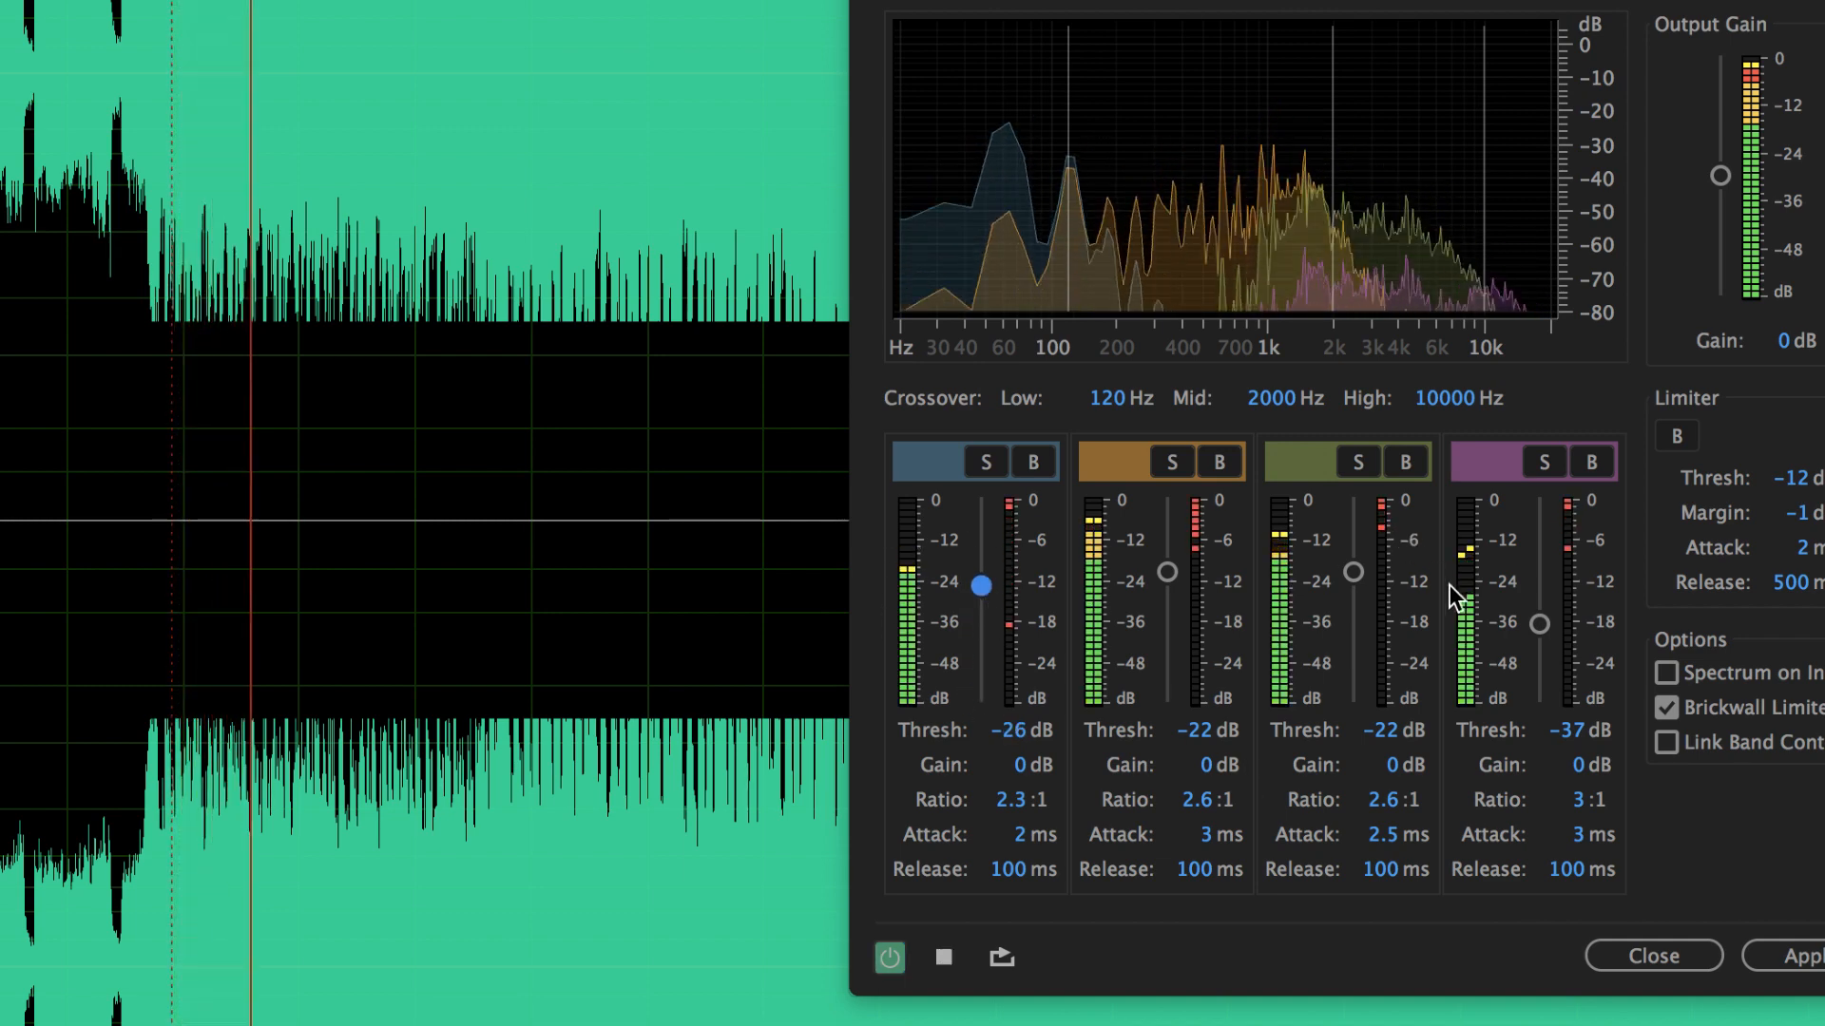
mouse_move(1171, 572)
mouse_down()
mouse_move(1166, 666)
mouse_move(1169, 598)
mouse_up()
mouse_move(1353, 572)
mouse_down()
mouse_move(1347, 672)
mouse_move(1354, 598)
mouse_up()
mouse_move(1539, 624)
mouse_down()
mouse_move(1538, 701)
mouse_move(1540, 631)
mouse_up()
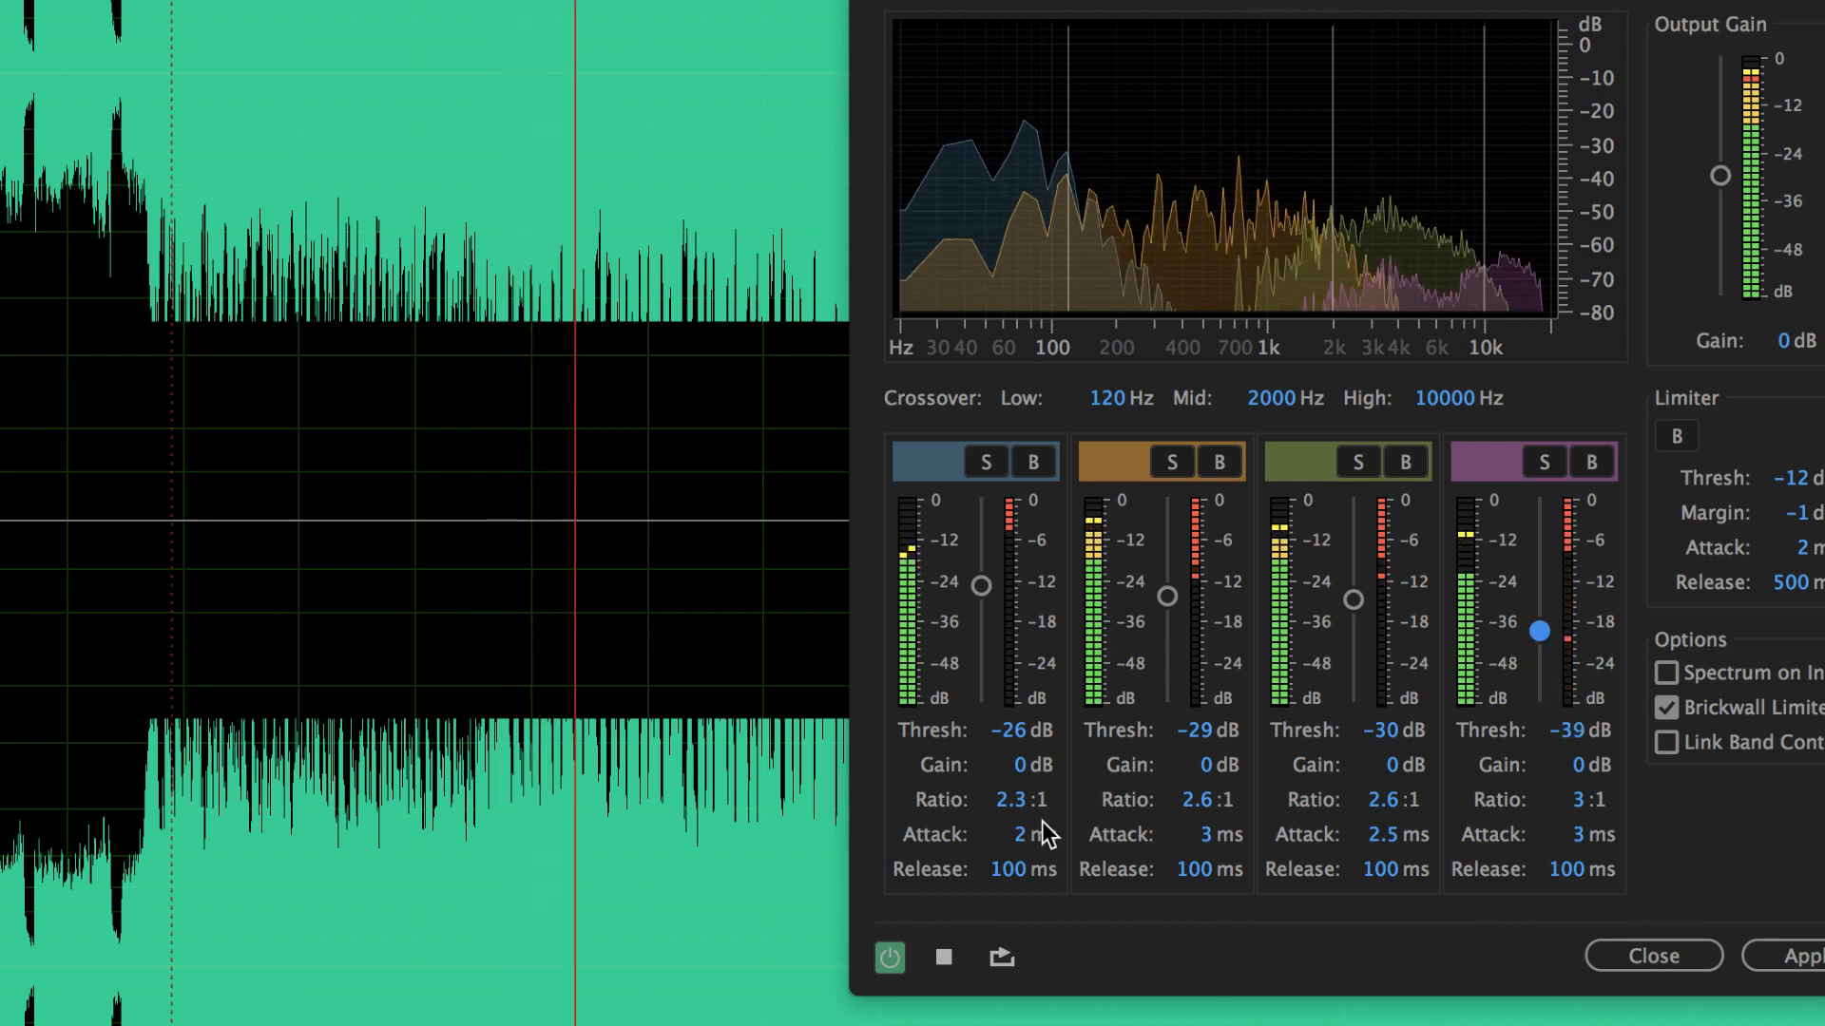
key(space)
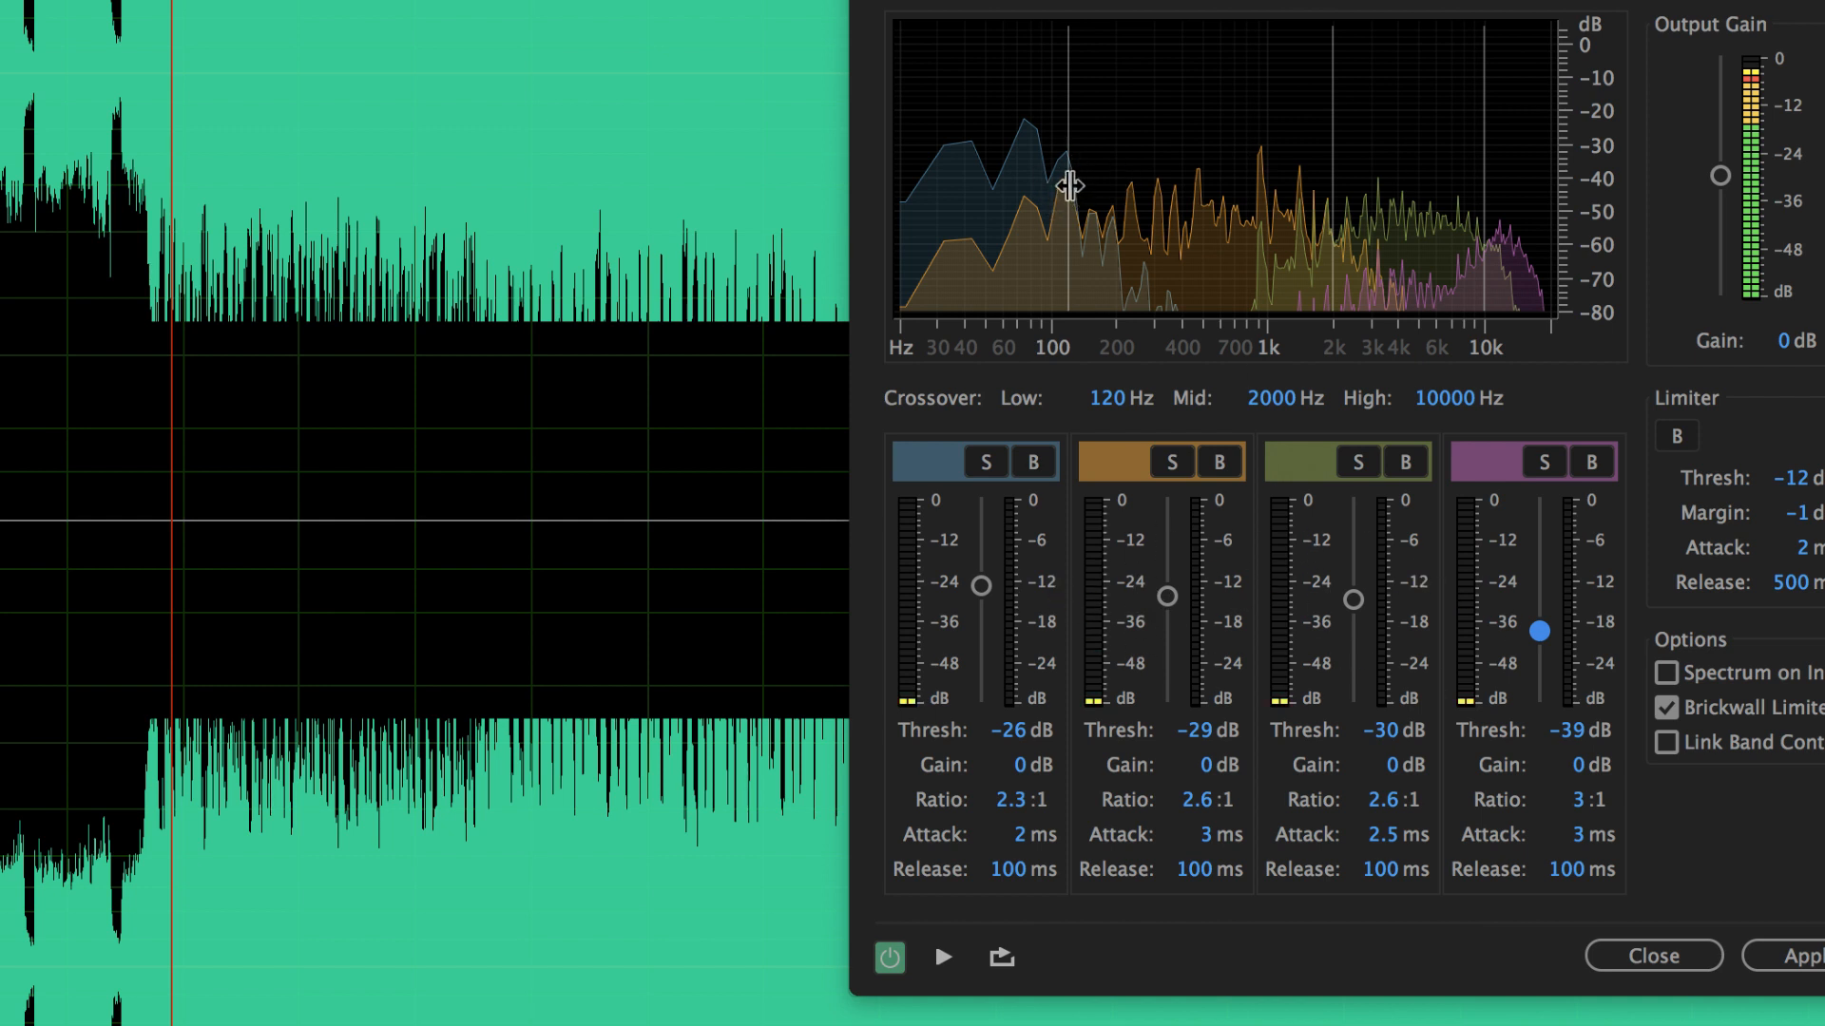
- Solo the lowest band, raise its threshold to -2 dB while previewing, and move the low crossover to 242.1 Hz
click(989, 463)
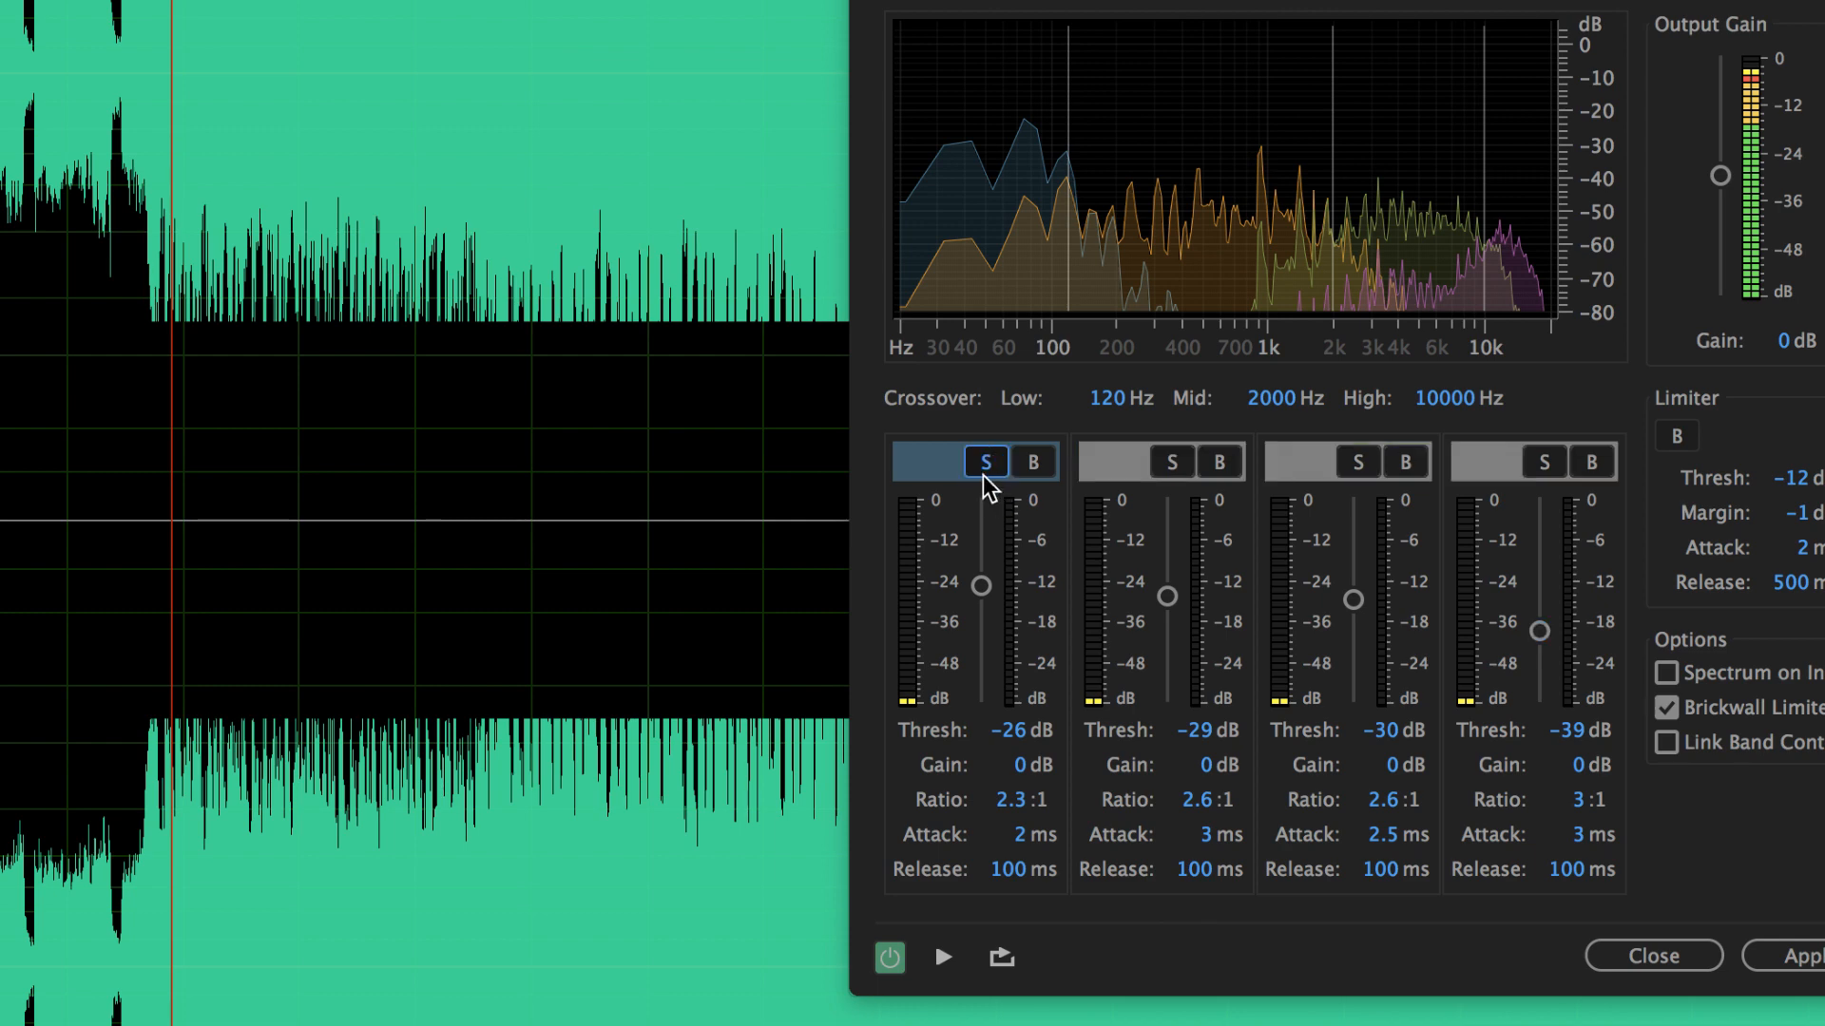
key(space)
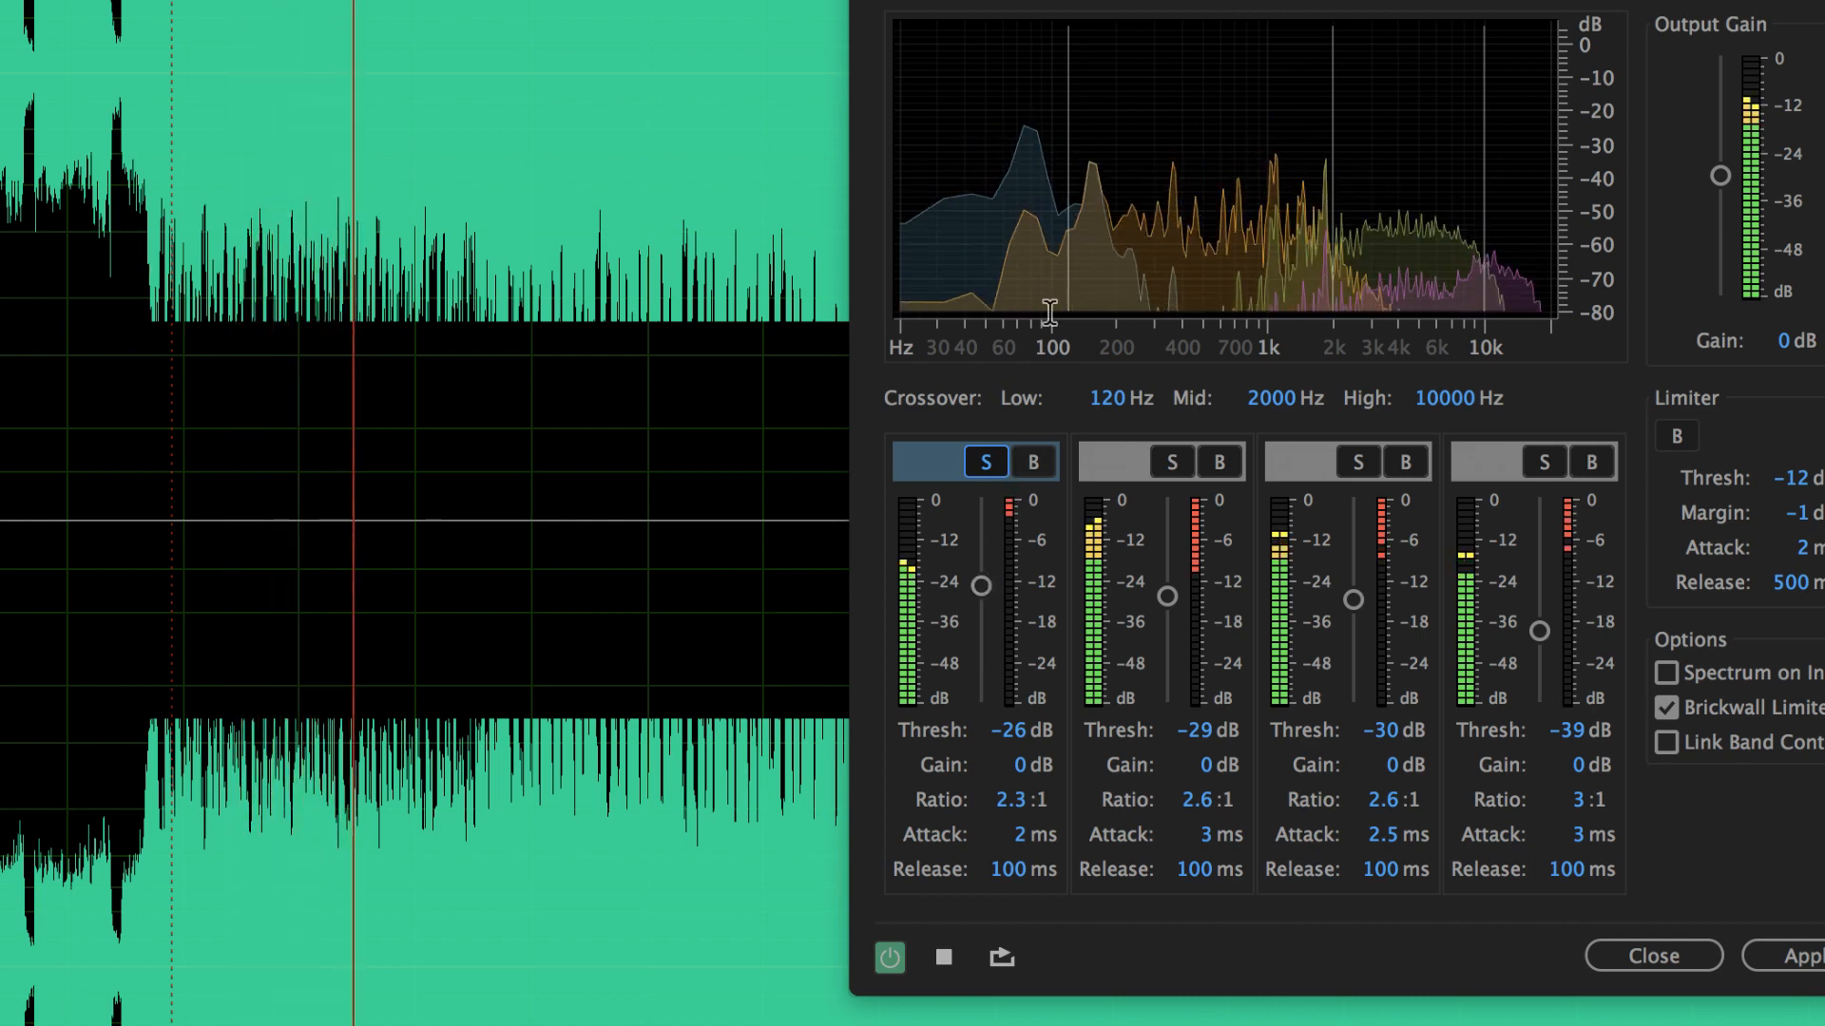
drag(979, 582, 990, 491)
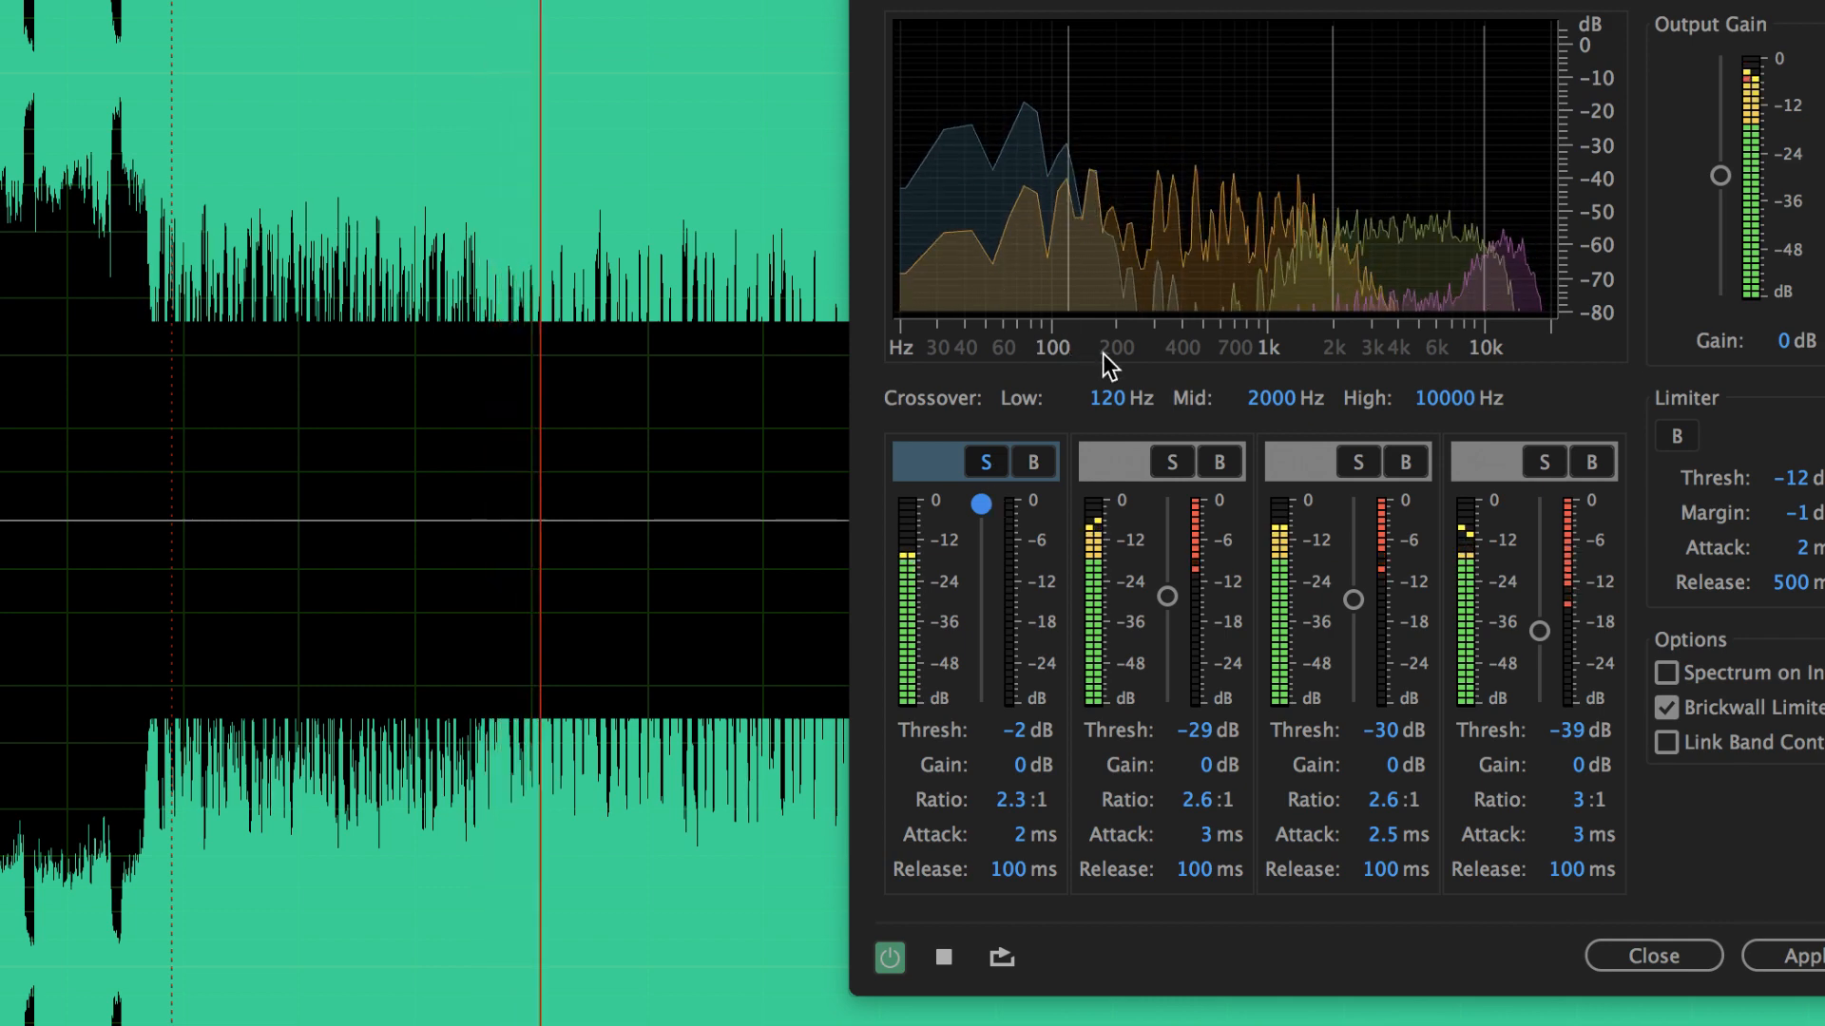
drag(1069, 248, 1132, 254)
key(space)
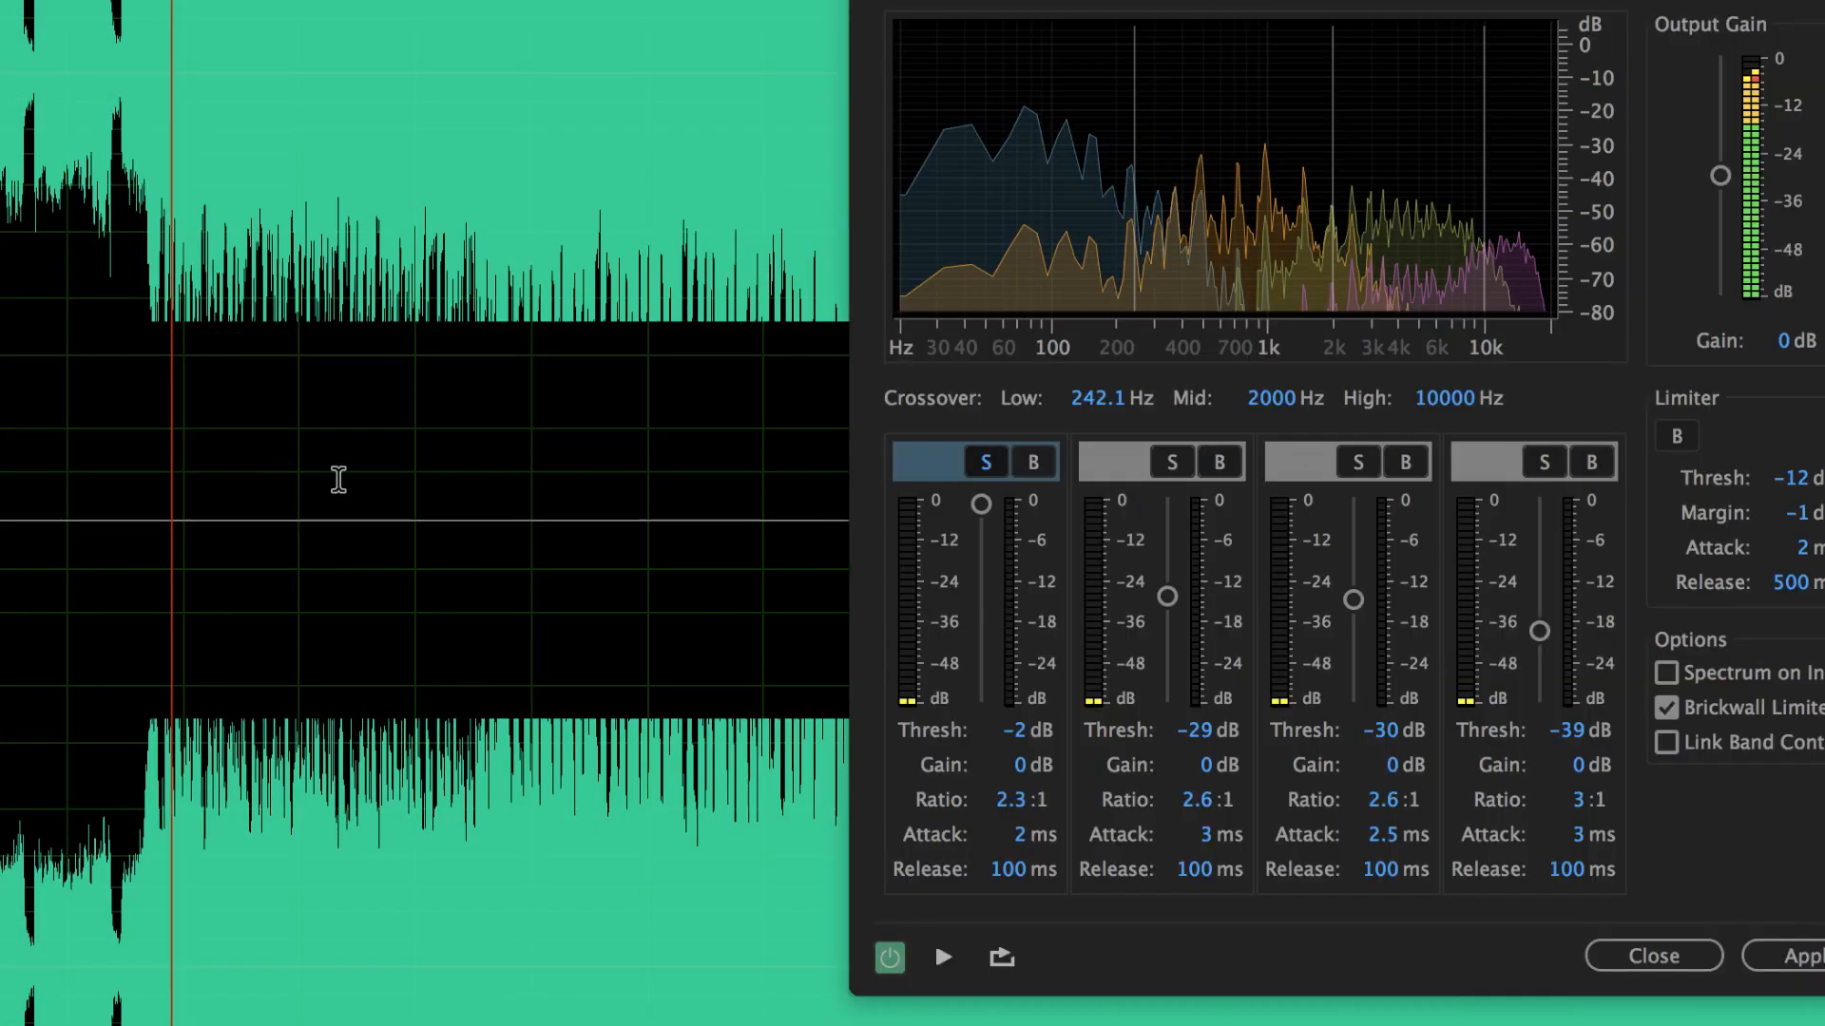
- Set the lowest band's threshold to -20 dB during playback and take that band out of solo
key(space)
drag(980, 504, 980, 568)
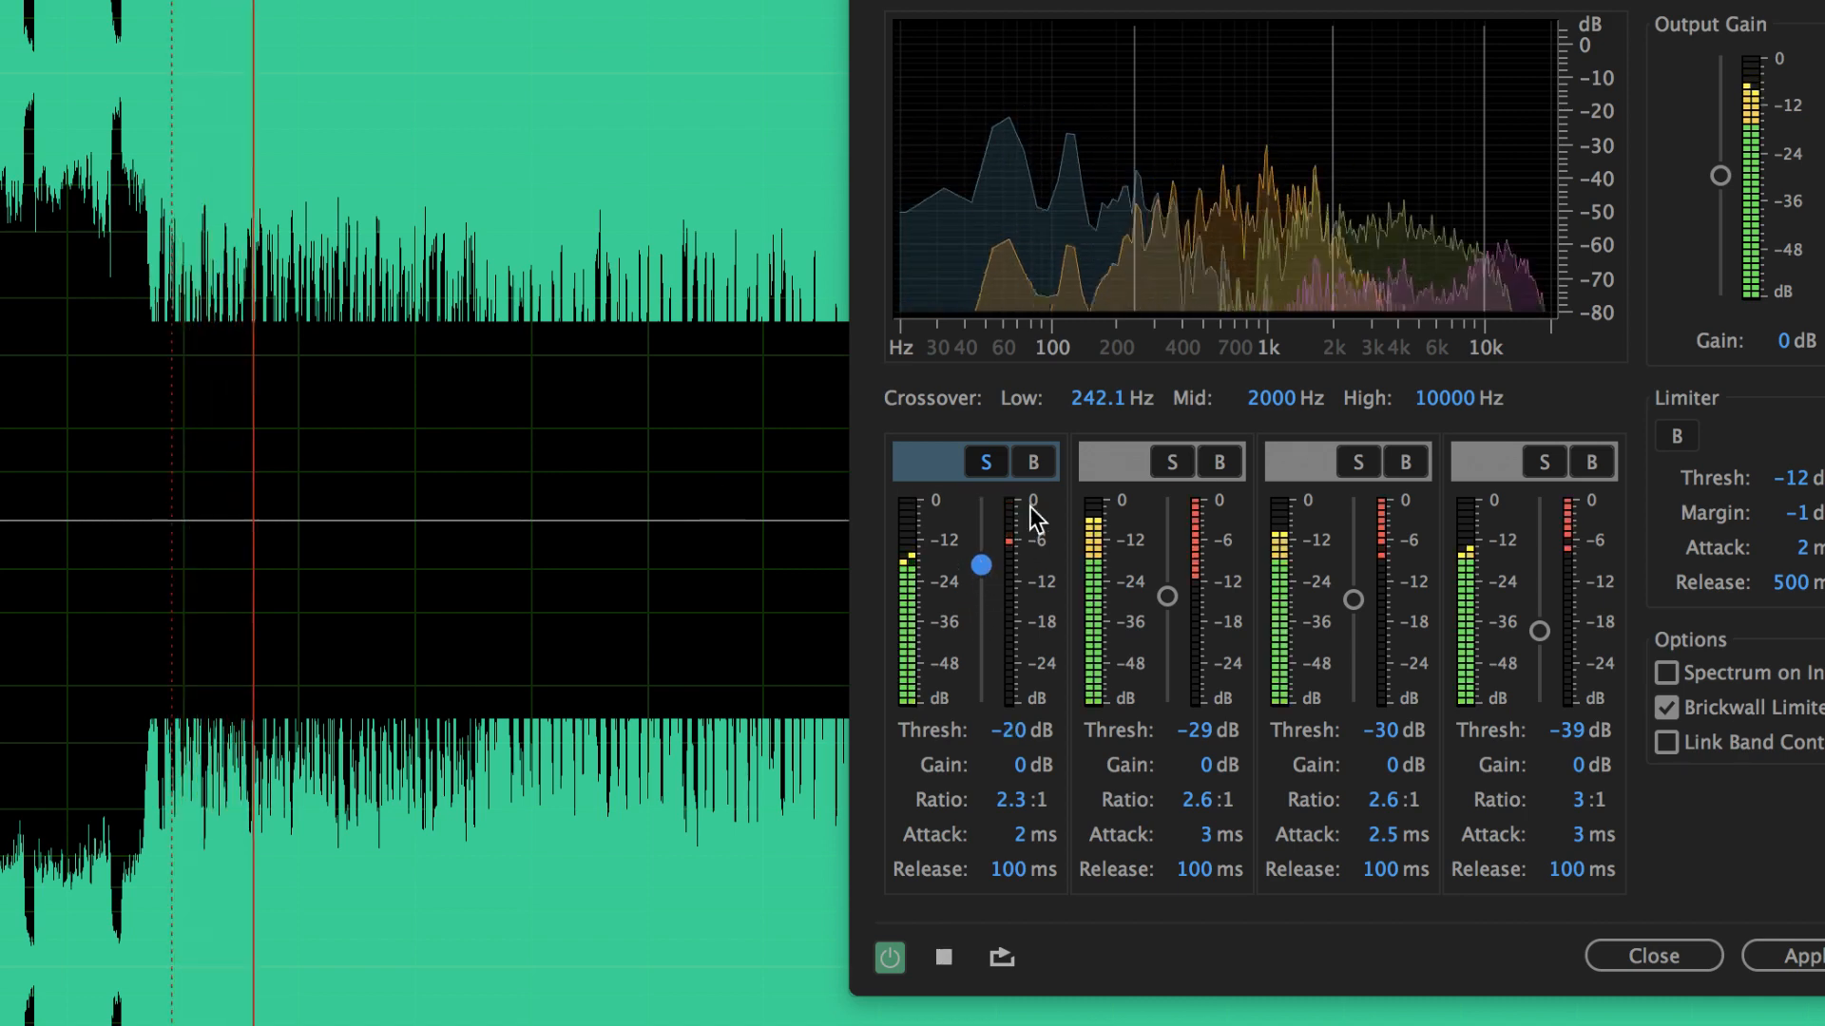
click(988, 461)
key(space)
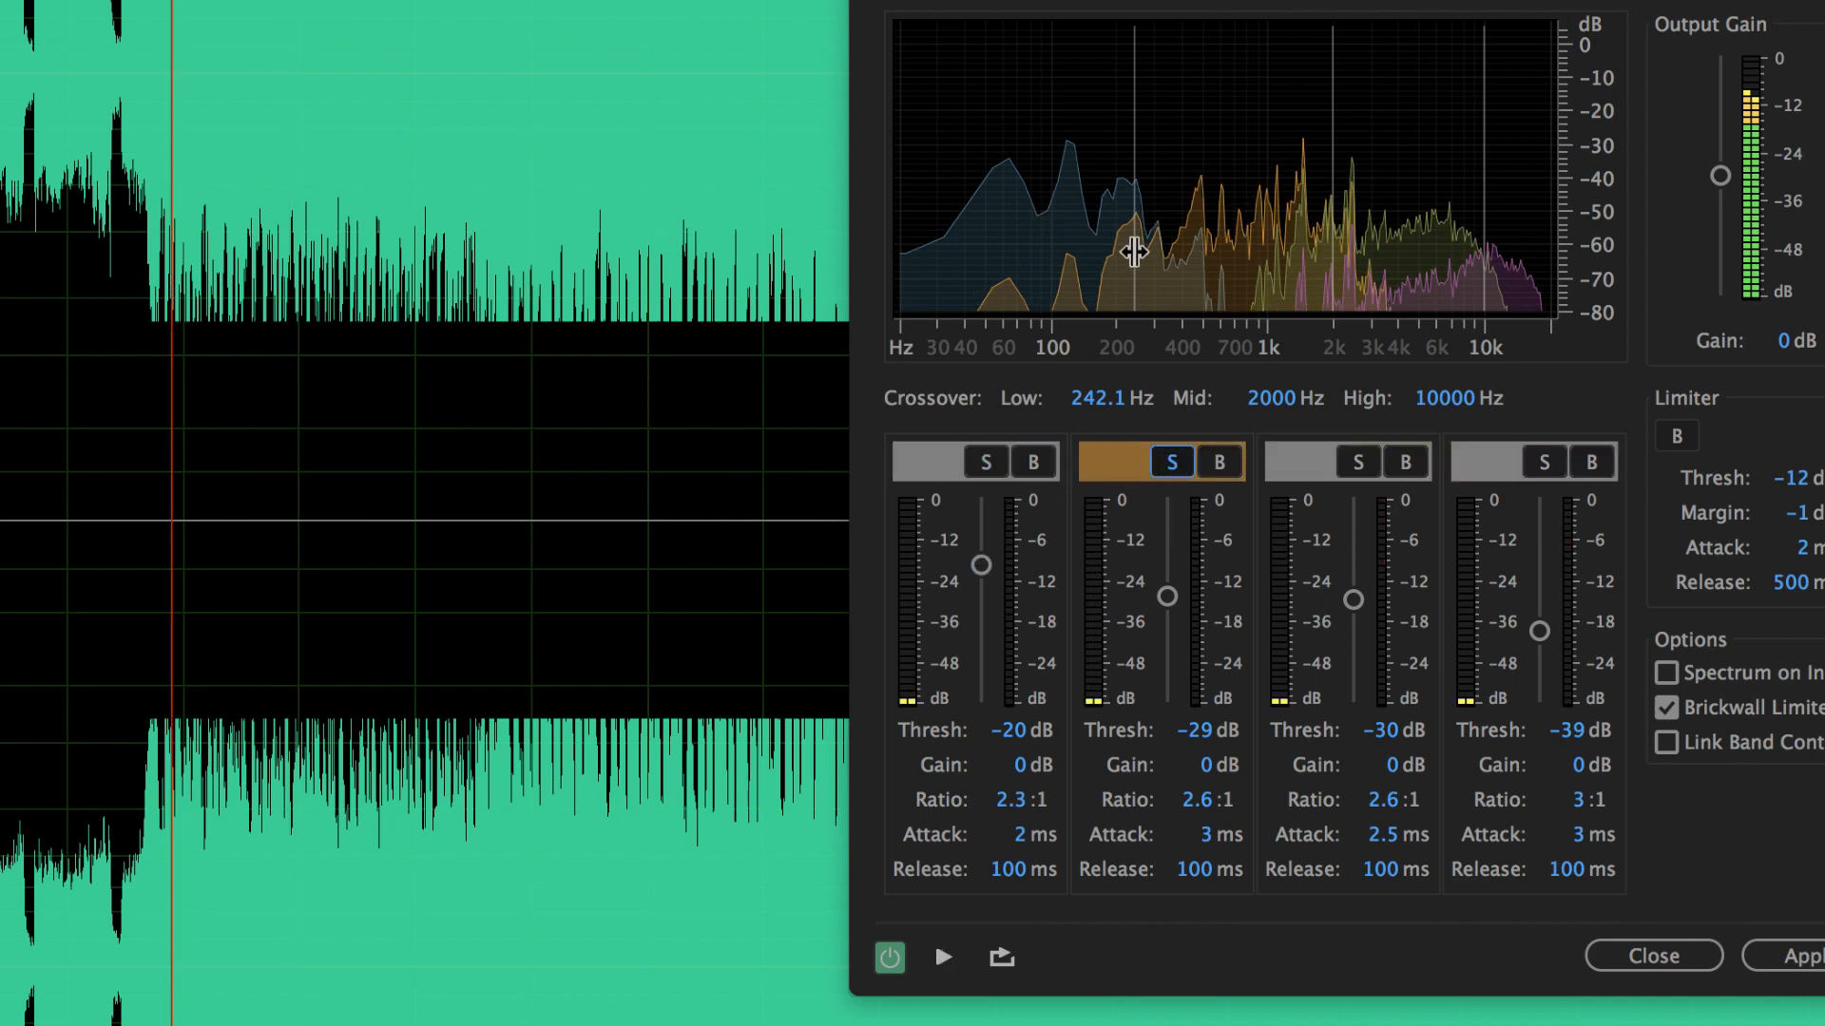
- Preview the second band in solo with the mid crossover at 1824.2 Hz and its threshold at -31 dB, then unsolo it
key(space)
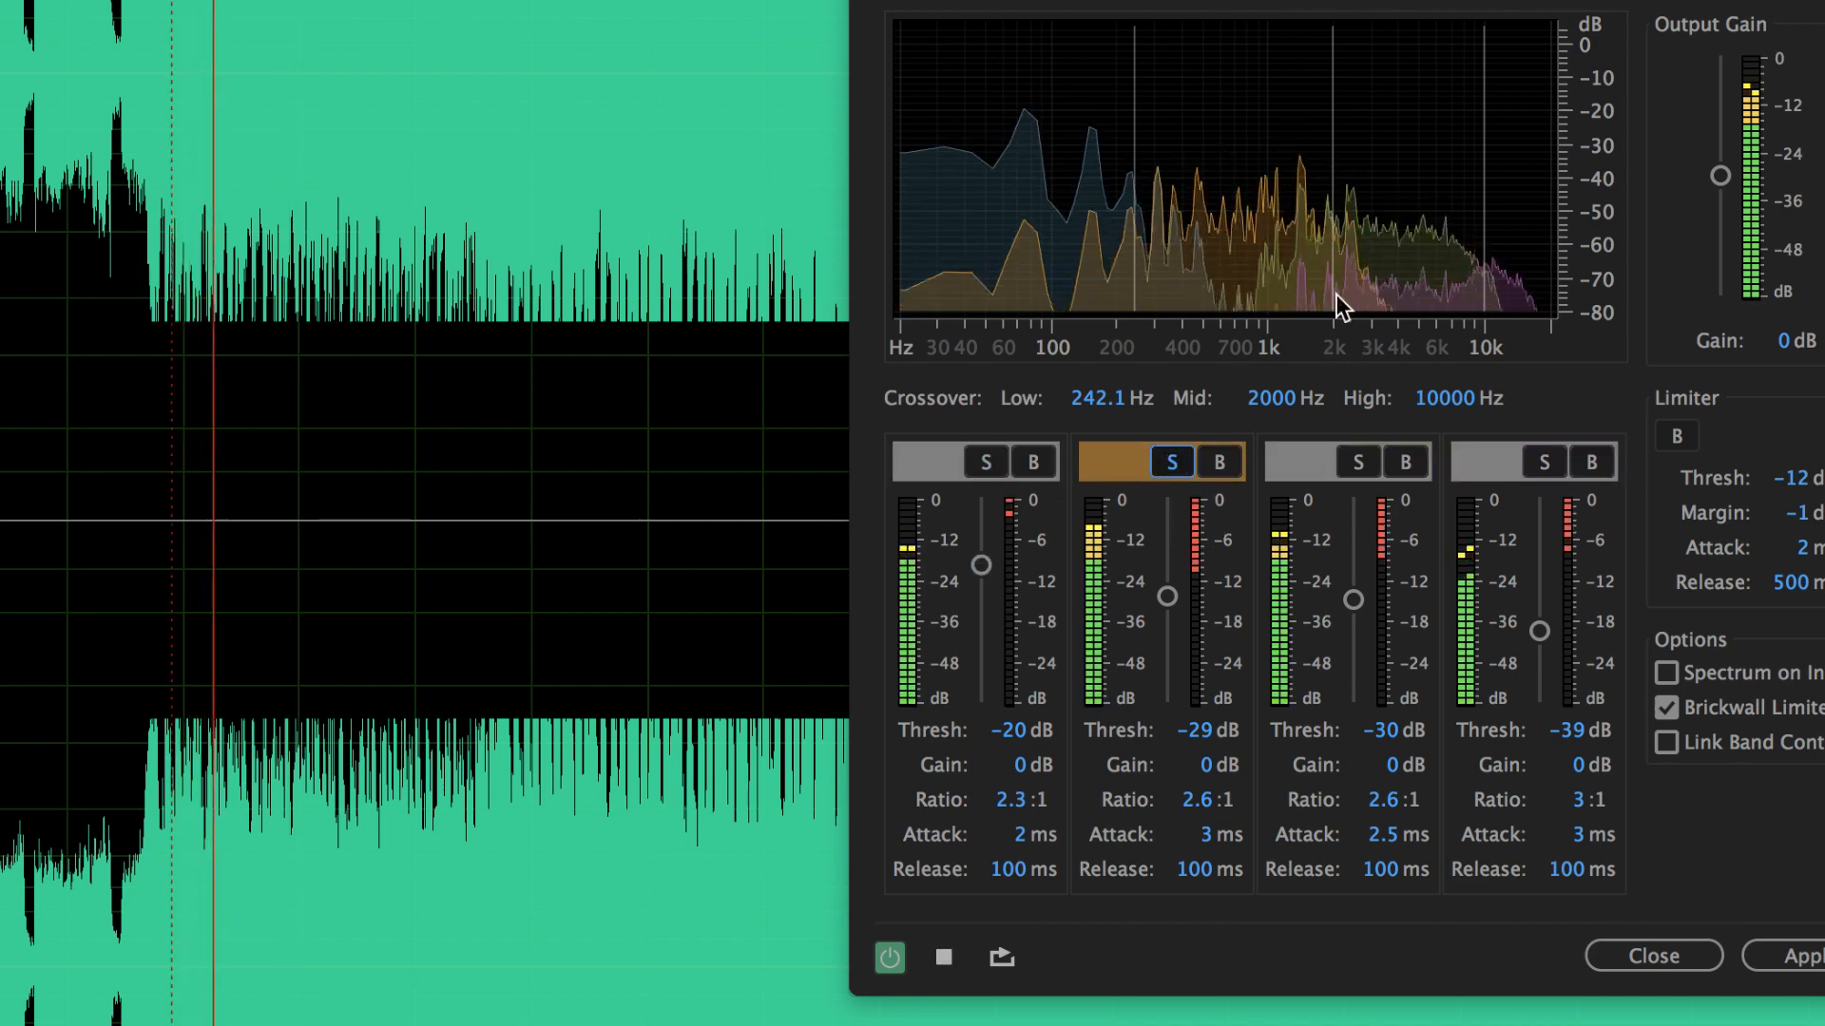
mouse_move(1333, 295)
mouse_down()
mouse_move(1205, 297)
mouse_move(1385, 298)
mouse_move(1323, 296)
mouse_up()
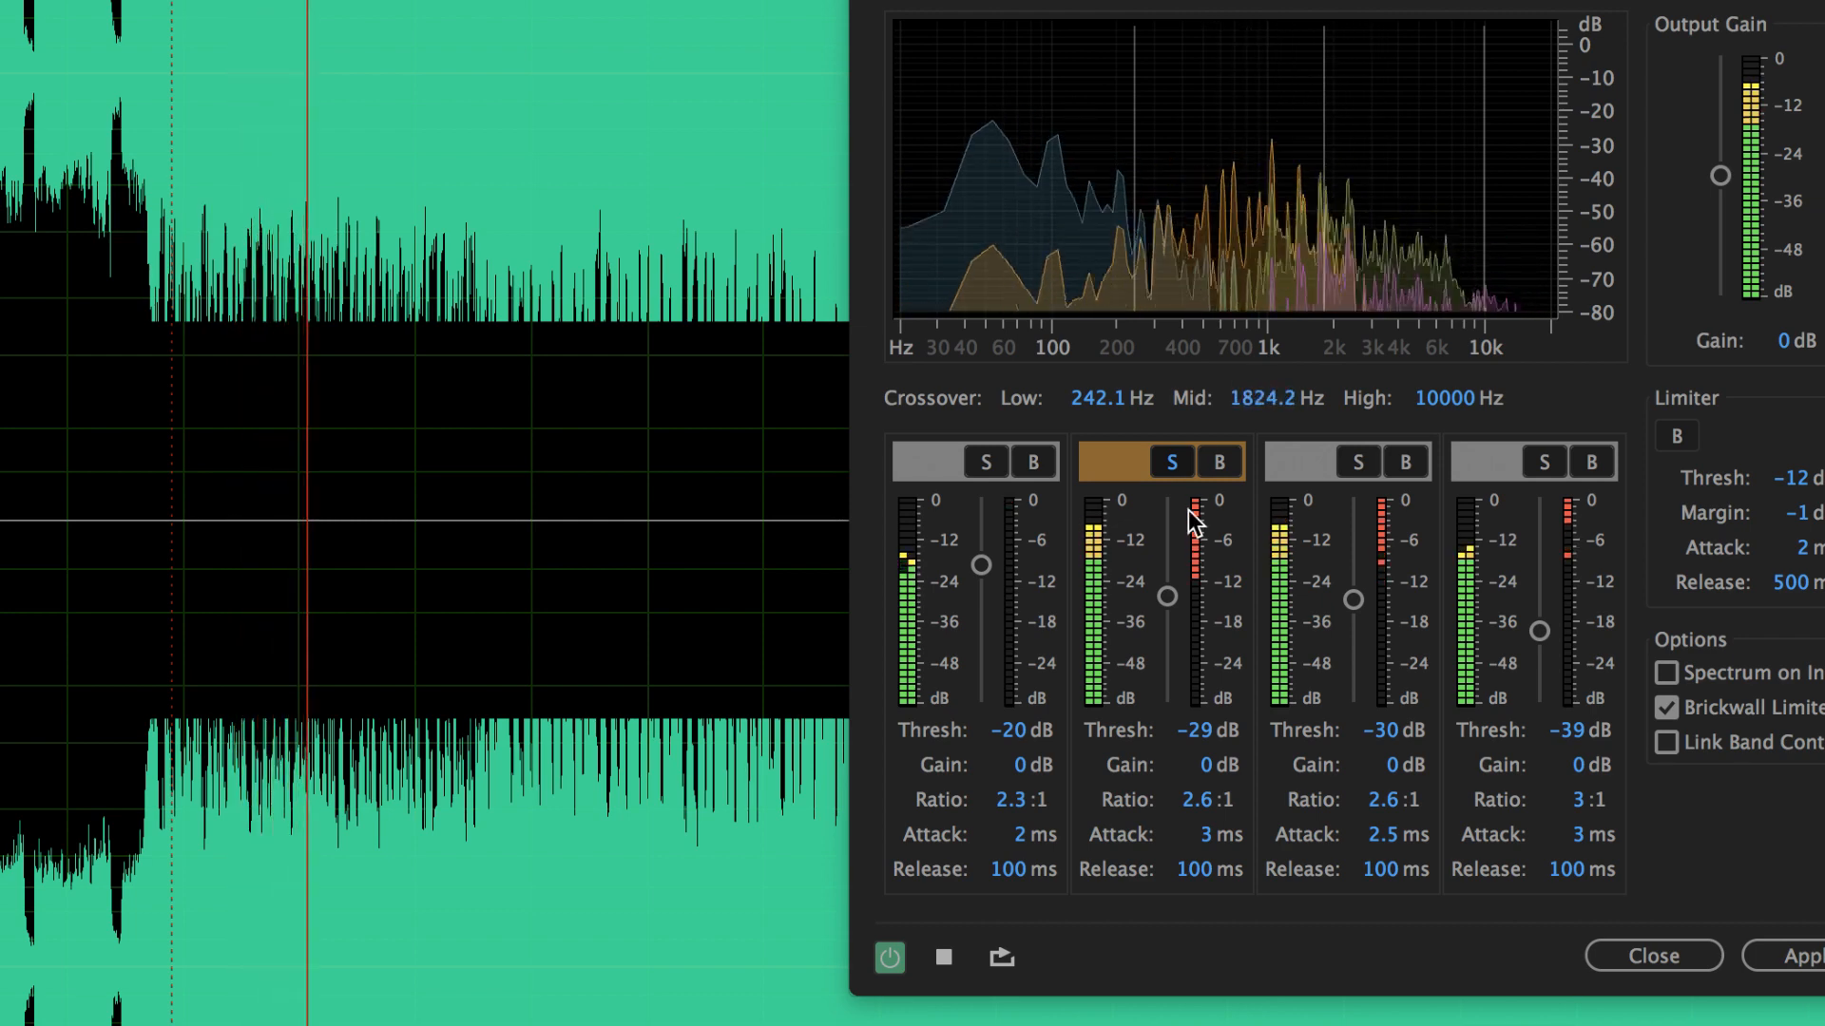
mouse_move(1167, 596)
mouse_down()
mouse_move(1167, 668)
mouse_move(1171, 576)
mouse_move(1167, 599)
mouse_up()
click(1175, 464)
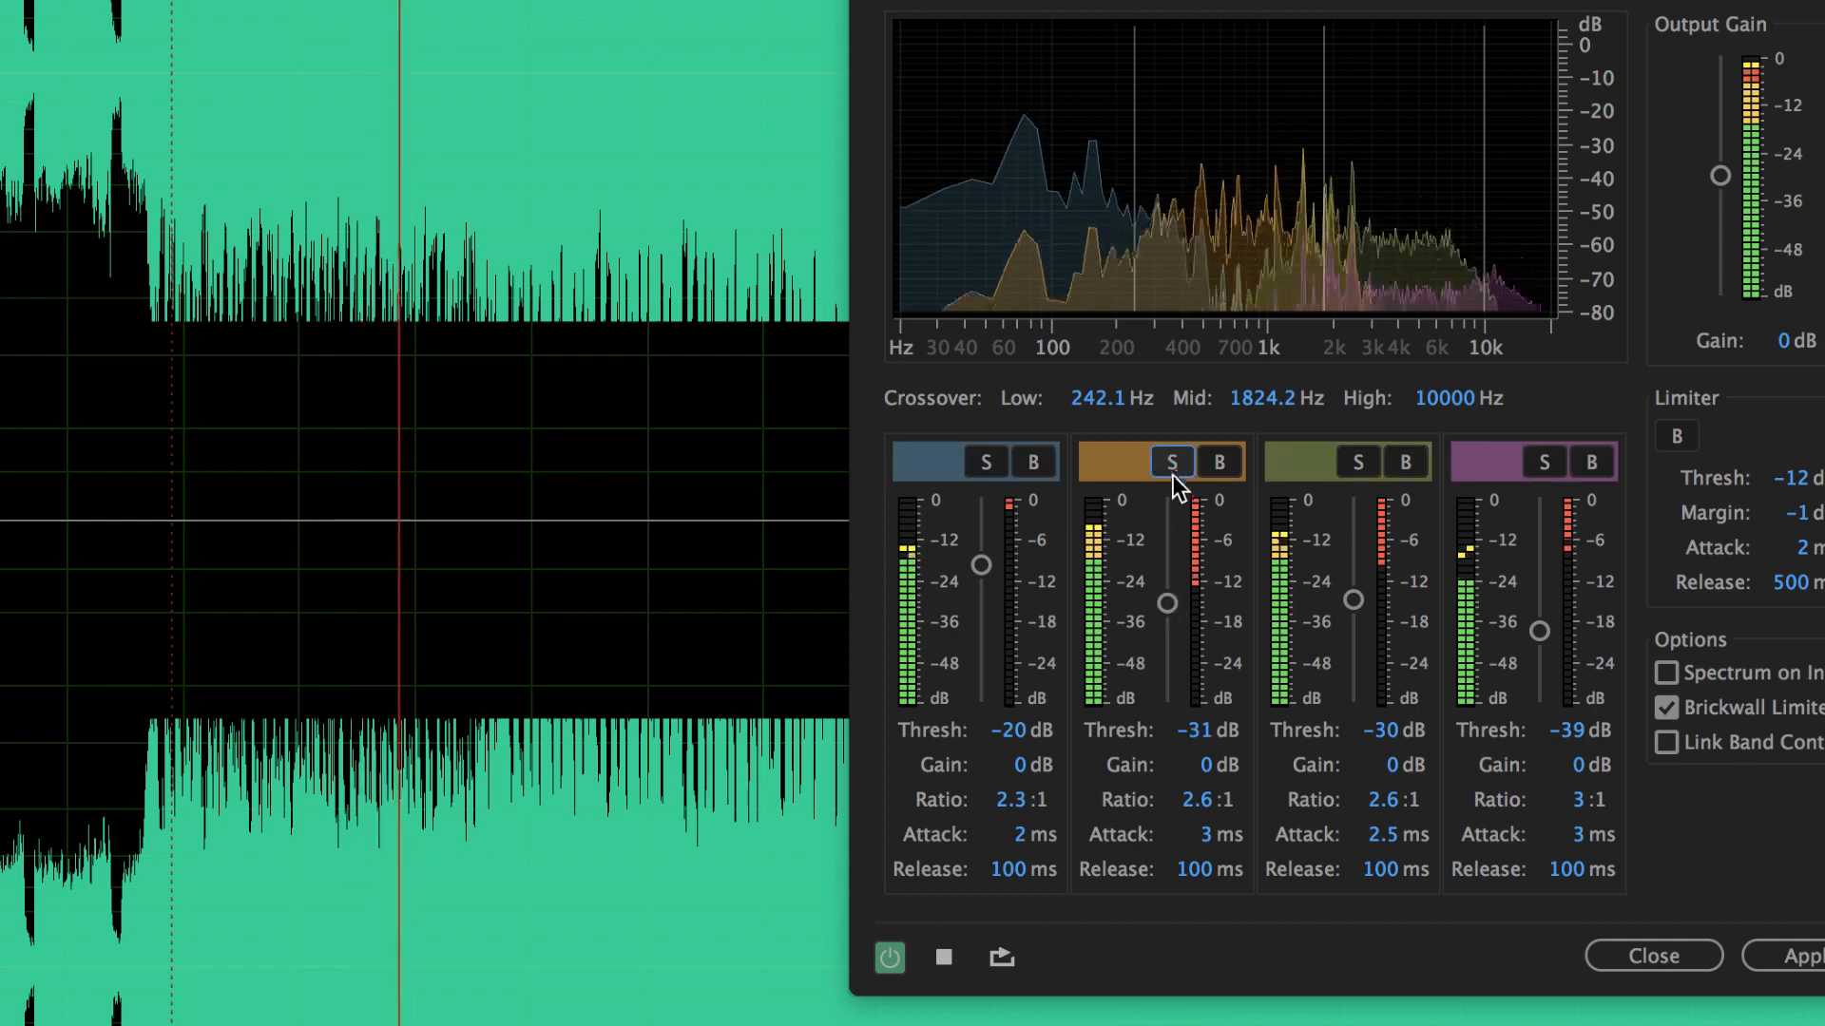
key(space)
- Solo the third band, set its threshold to -25 dB, and move its crossovers to 4037.5 and 8396.3 Hz while previewing
click(1355, 459)
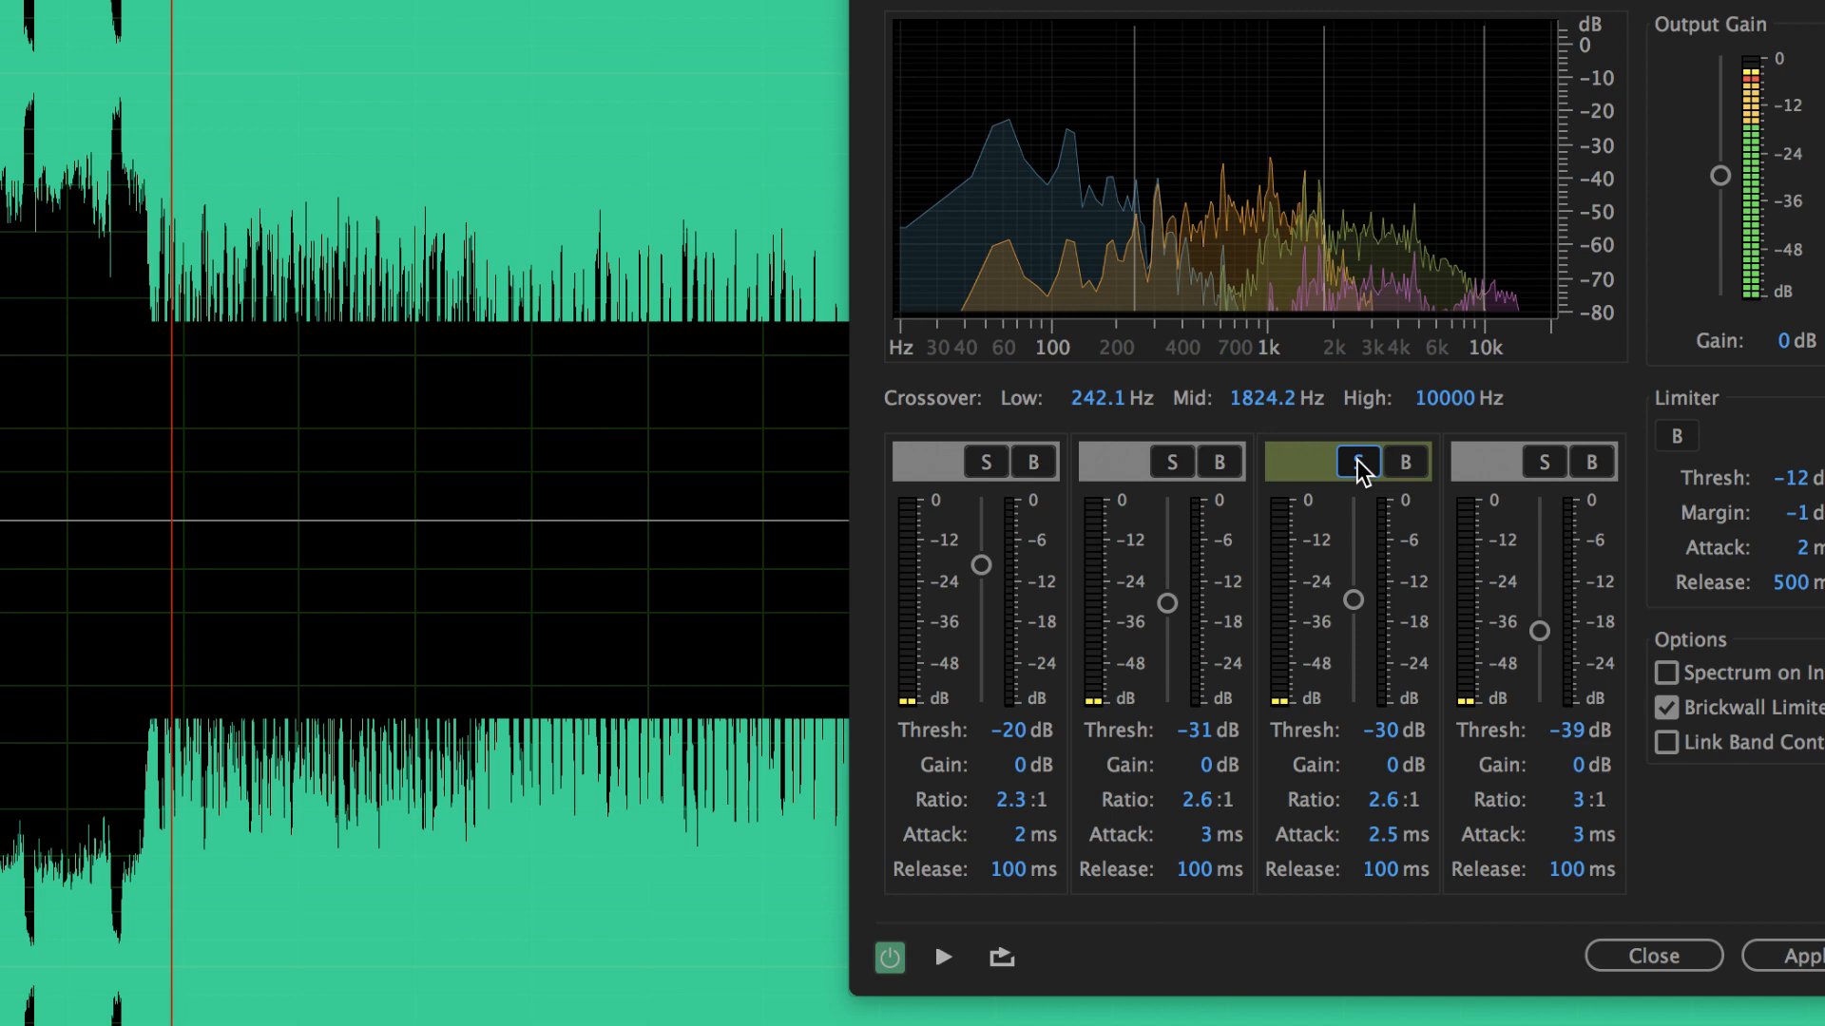
key(space)
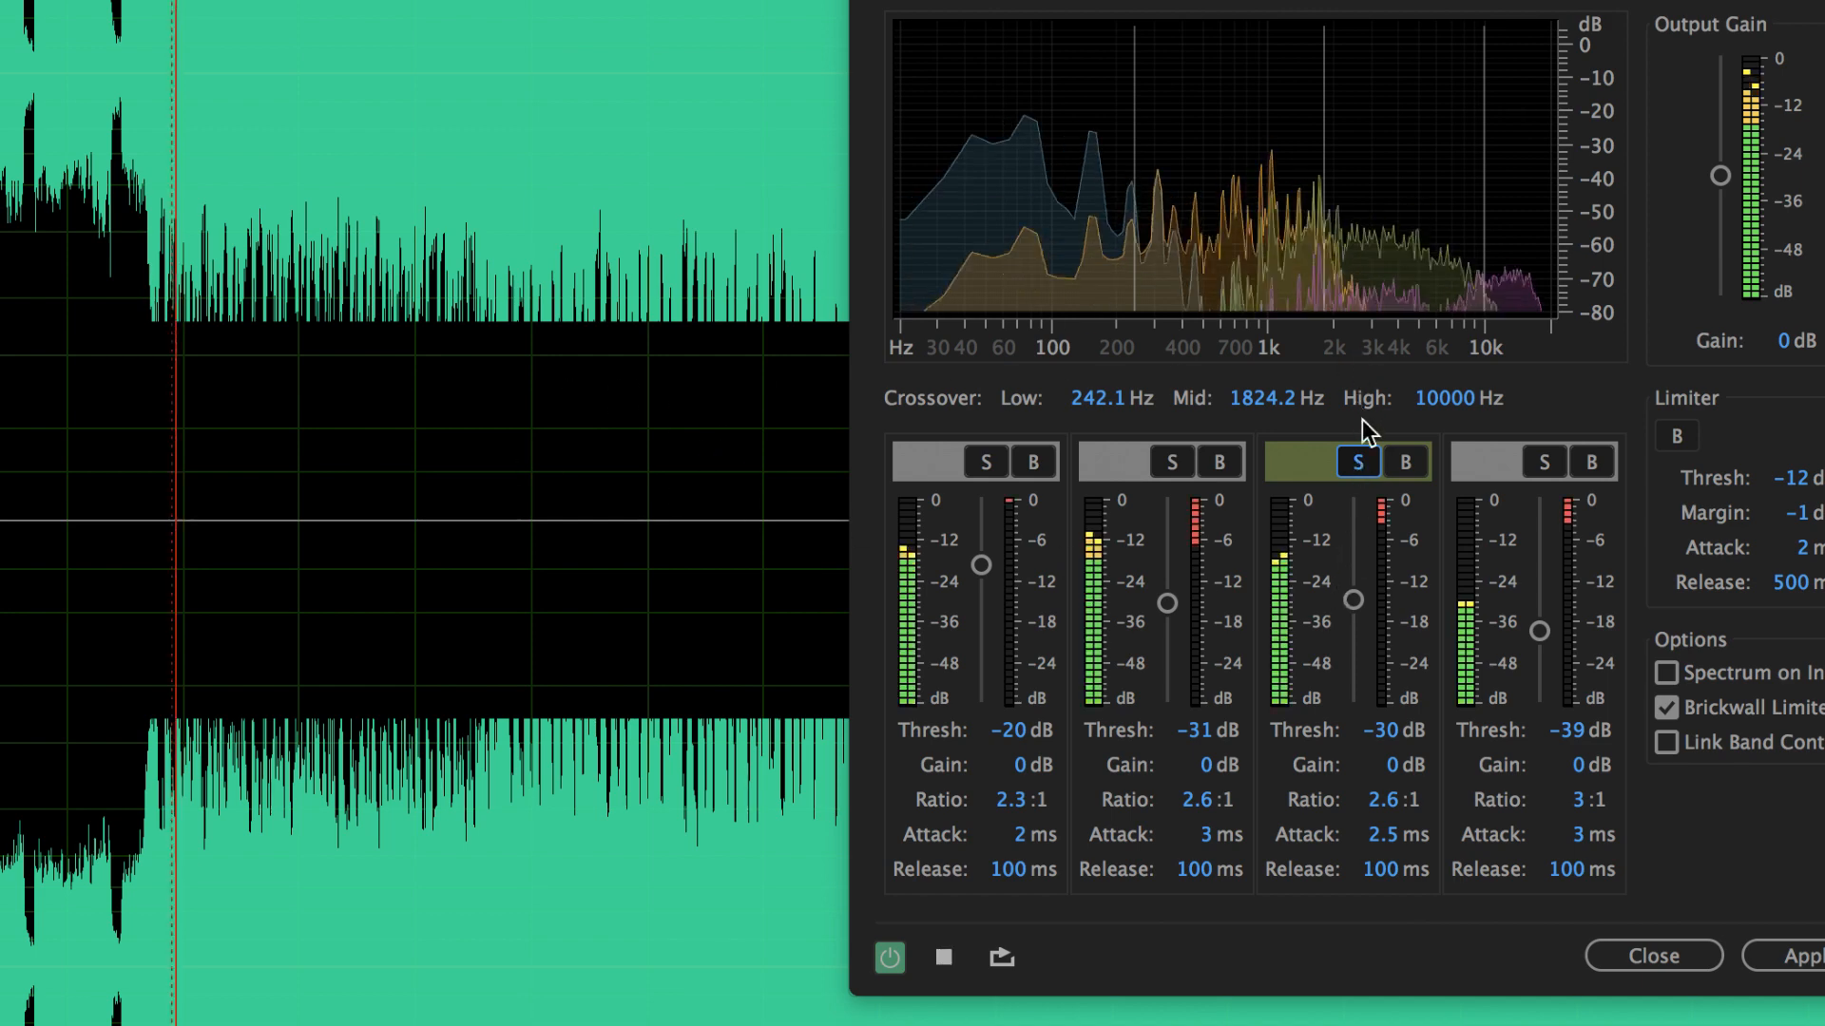
mouse_move(1354, 600)
mouse_down()
mouse_move(1352, 643)
mouse_move(1353, 589)
mouse_up()
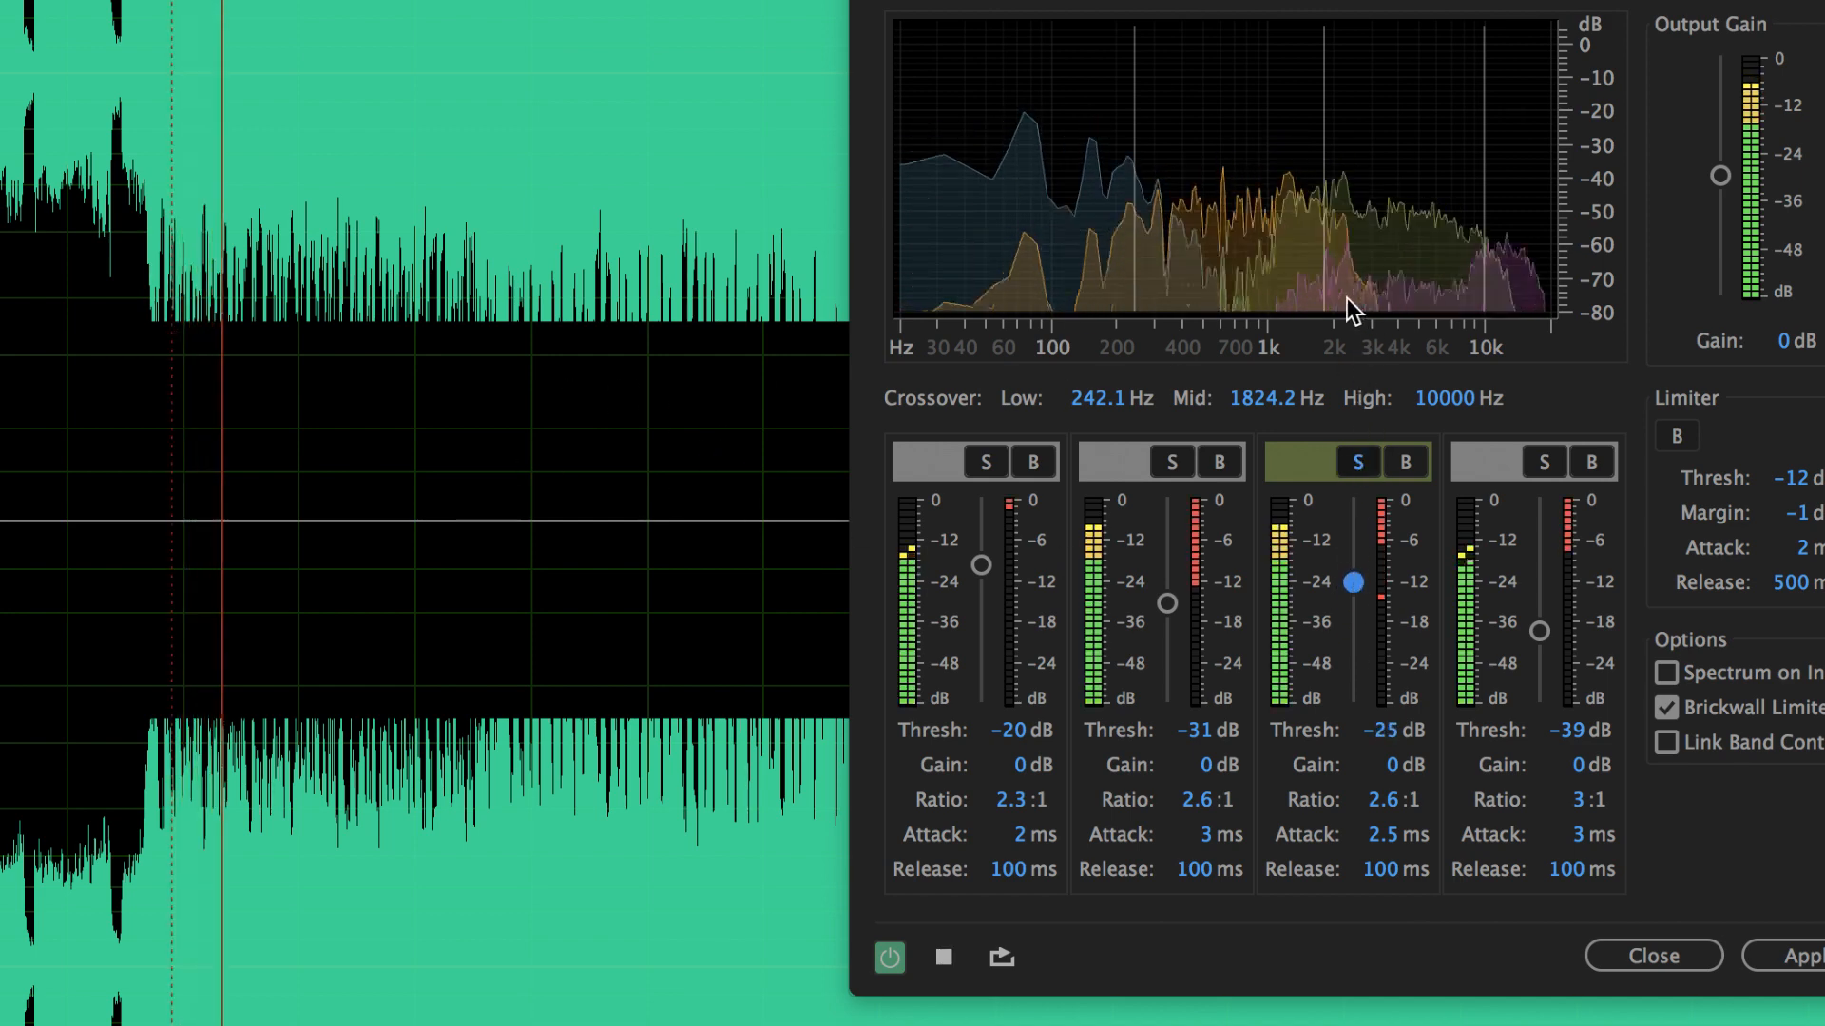
mouse_move(1484, 269)
mouse_down()
mouse_move(1392, 278)
mouse_move(1455, 285)
mouse_up()
key(space)
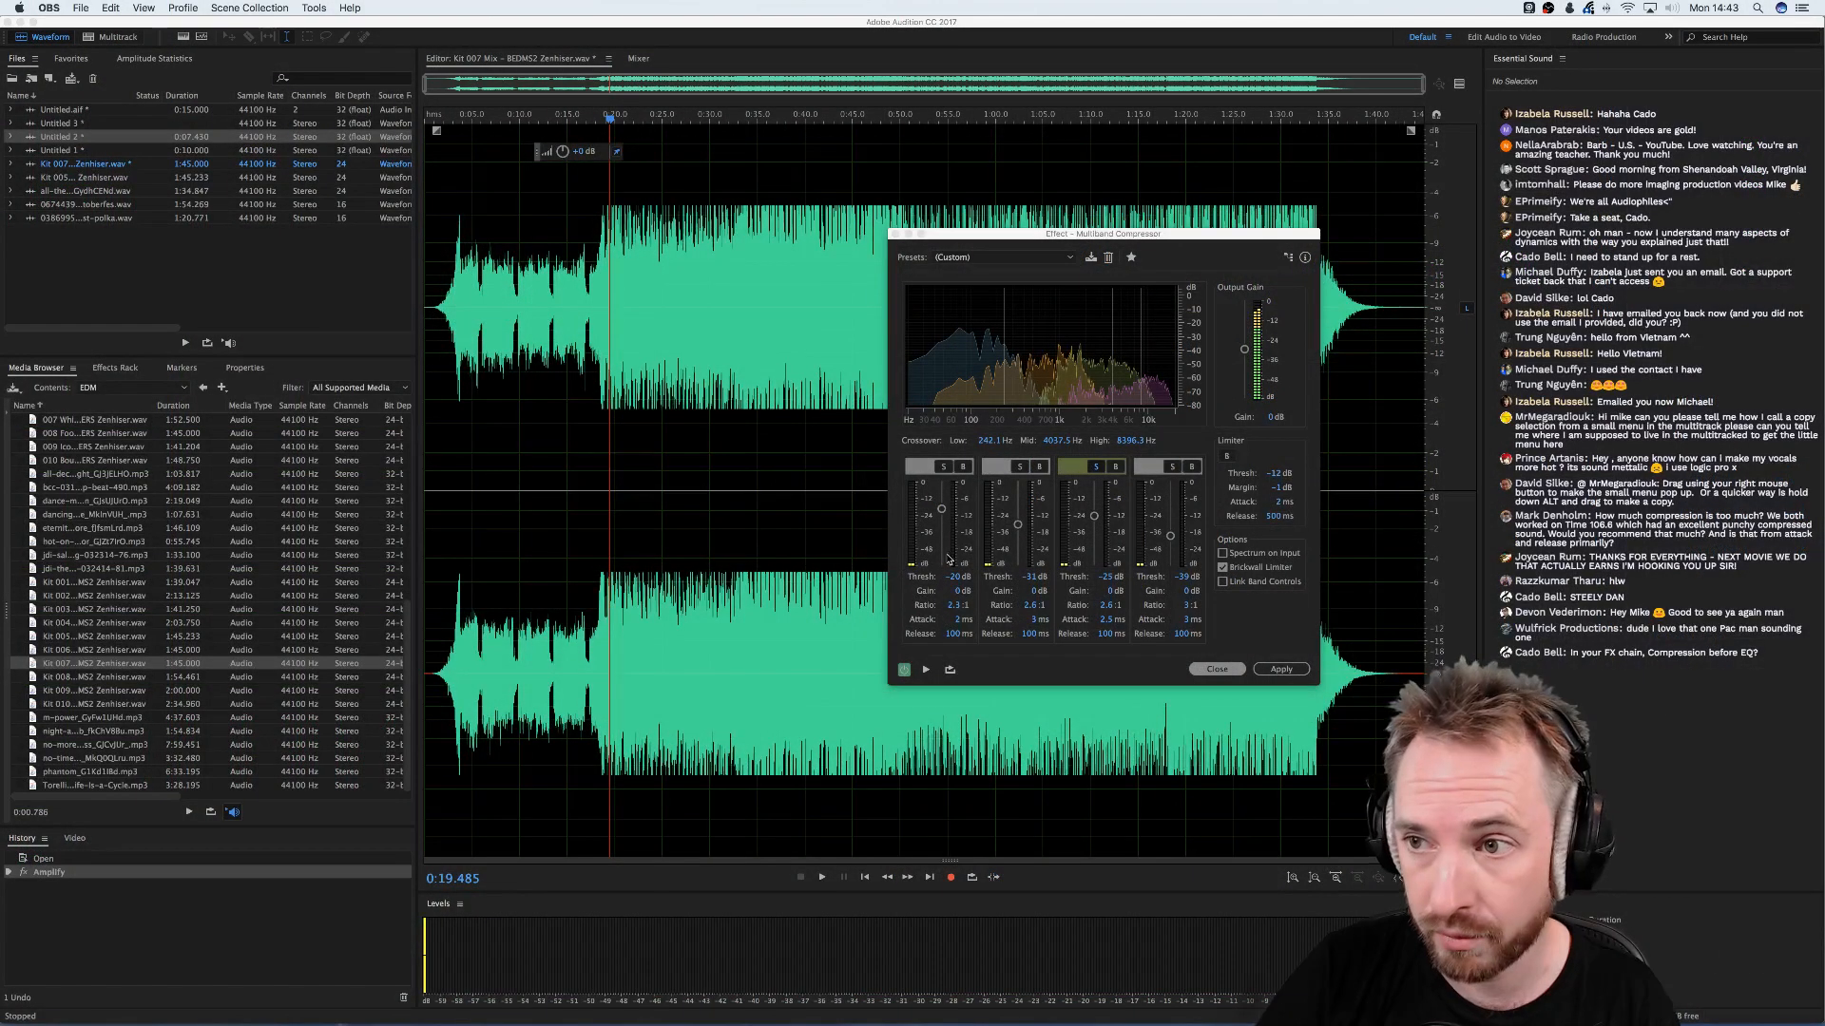
- Close the Multiband Compressor without applying it and create a new 44100 Hz, stereo, 32-bit float audio file named Untitled 4
click(894, 234)
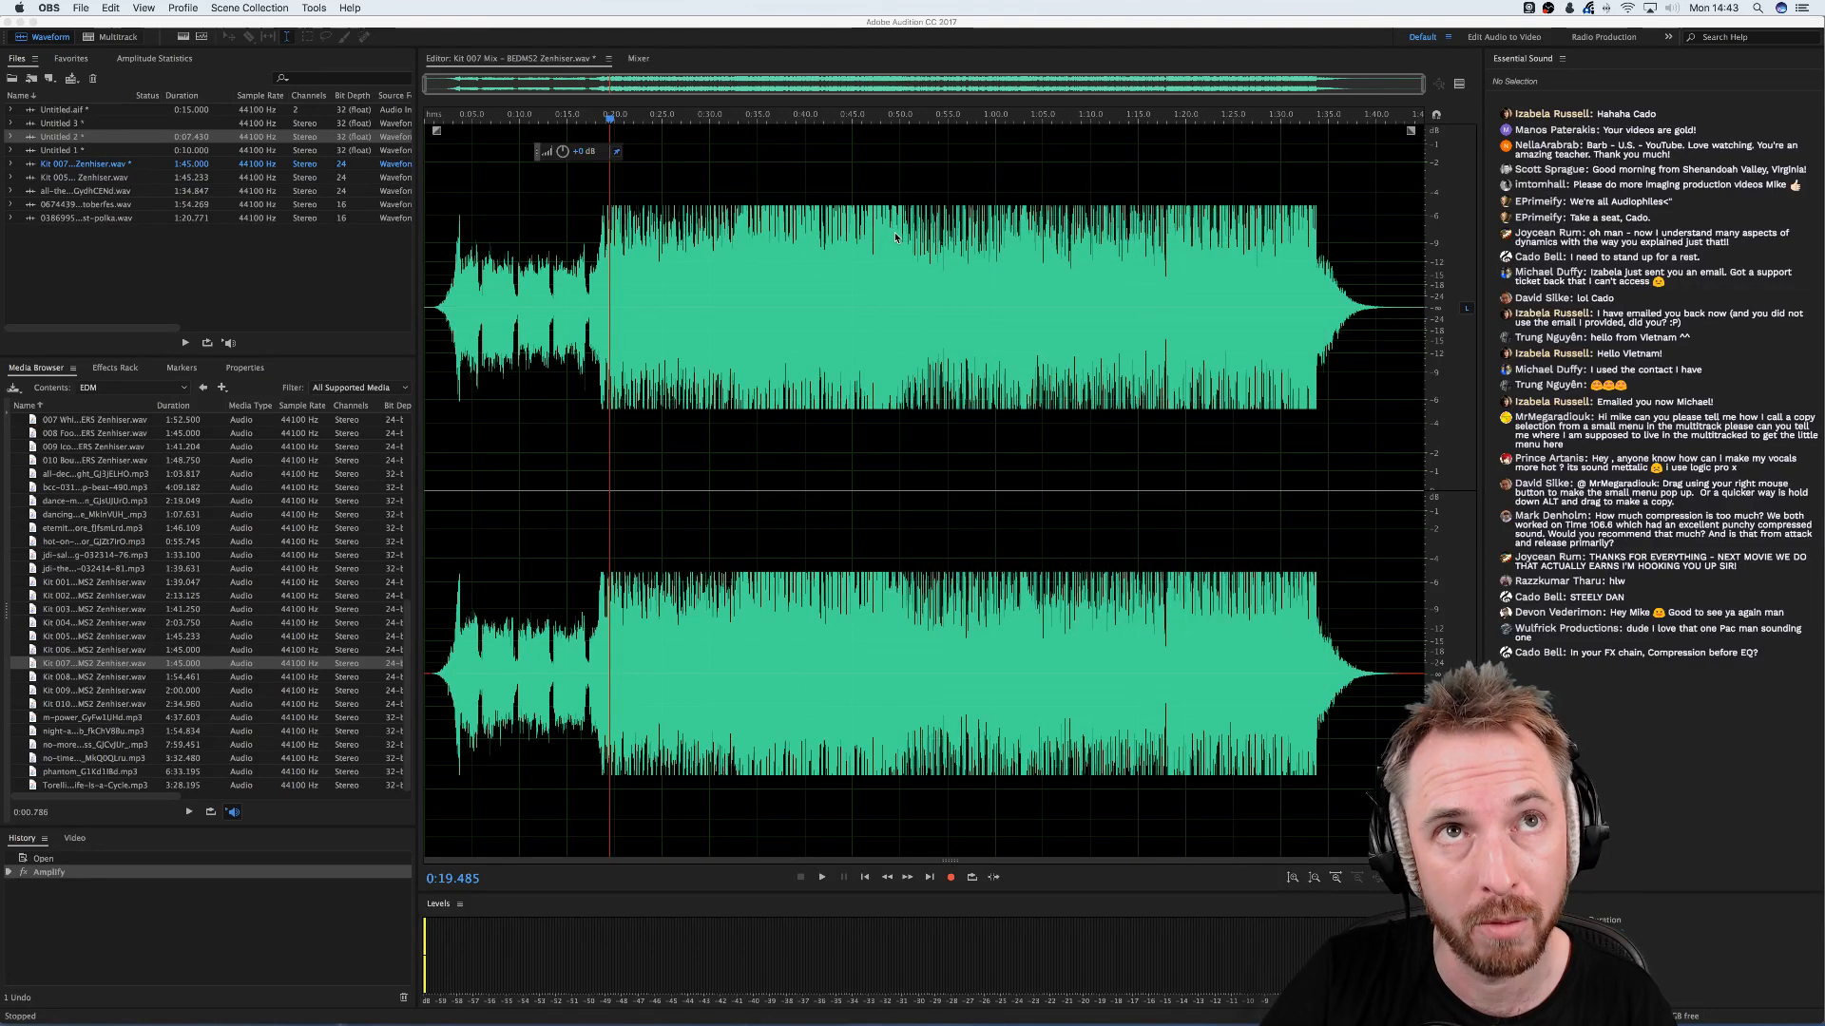
click(881, 288)
key(super+shift+n)
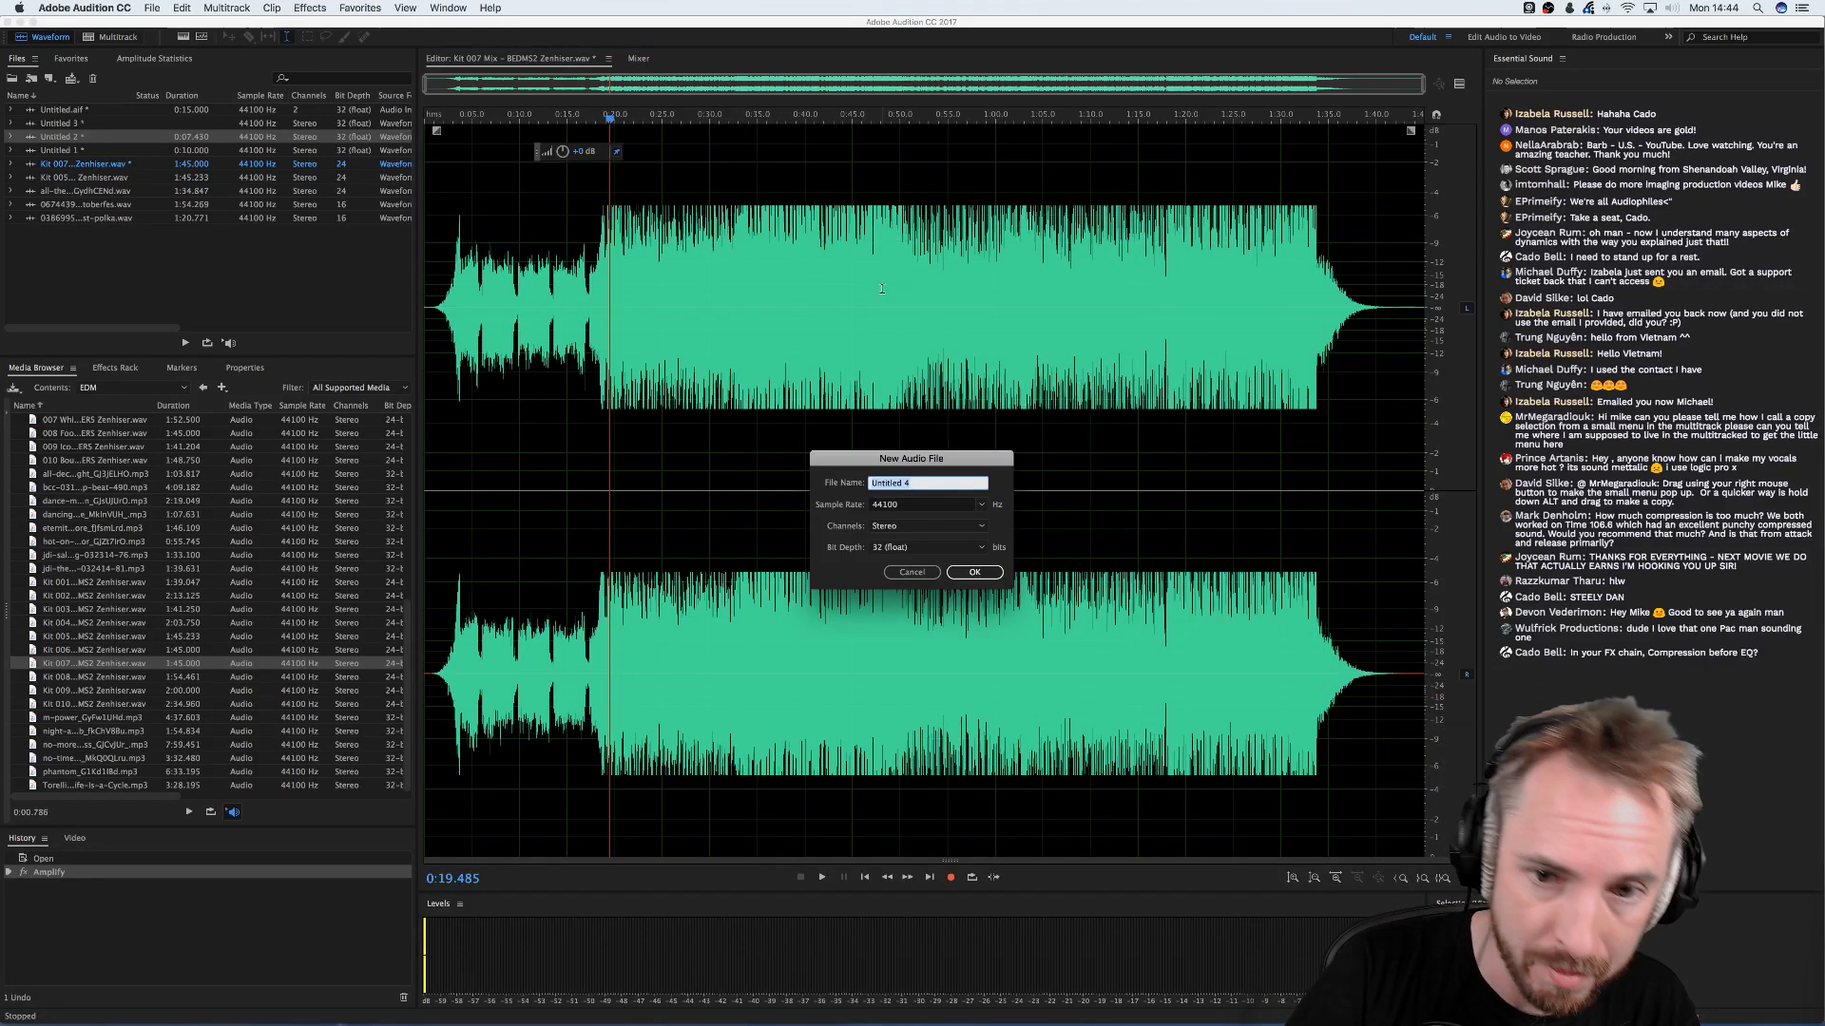
key(Return)
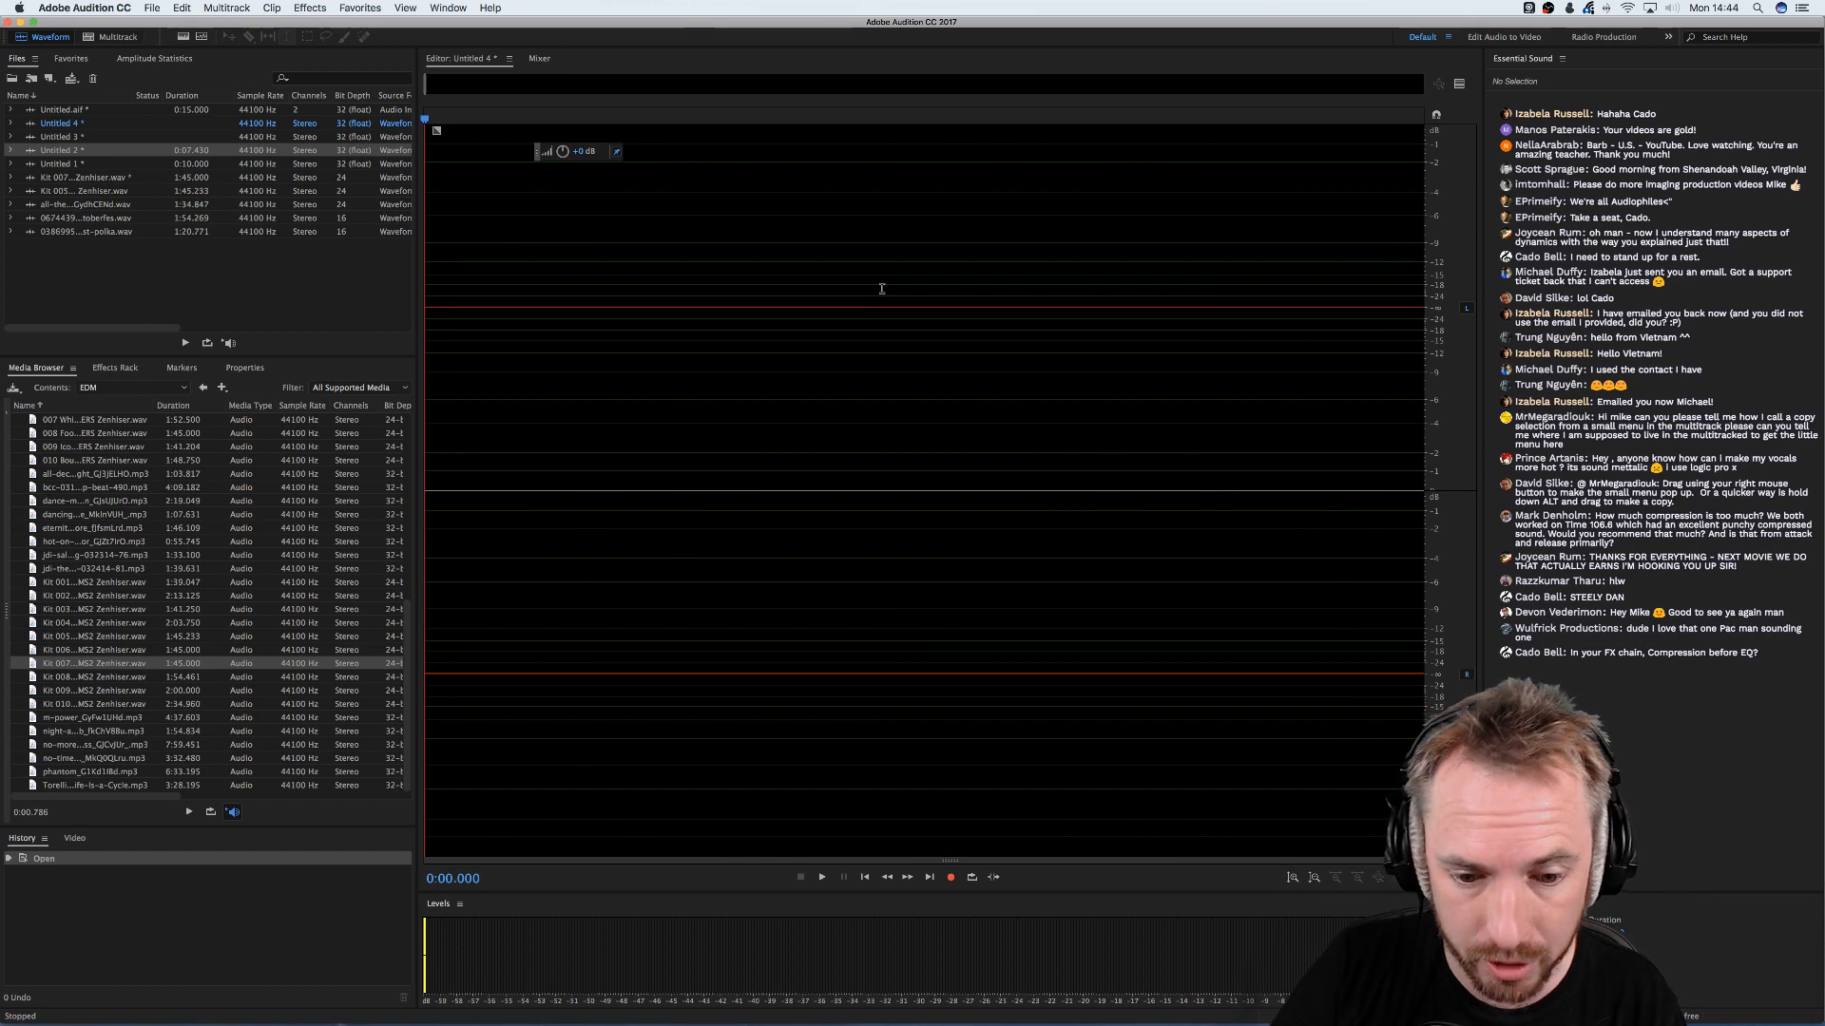
- Record about 8 seconds of voice into the new audio file and stop the recording
click(952, 878)
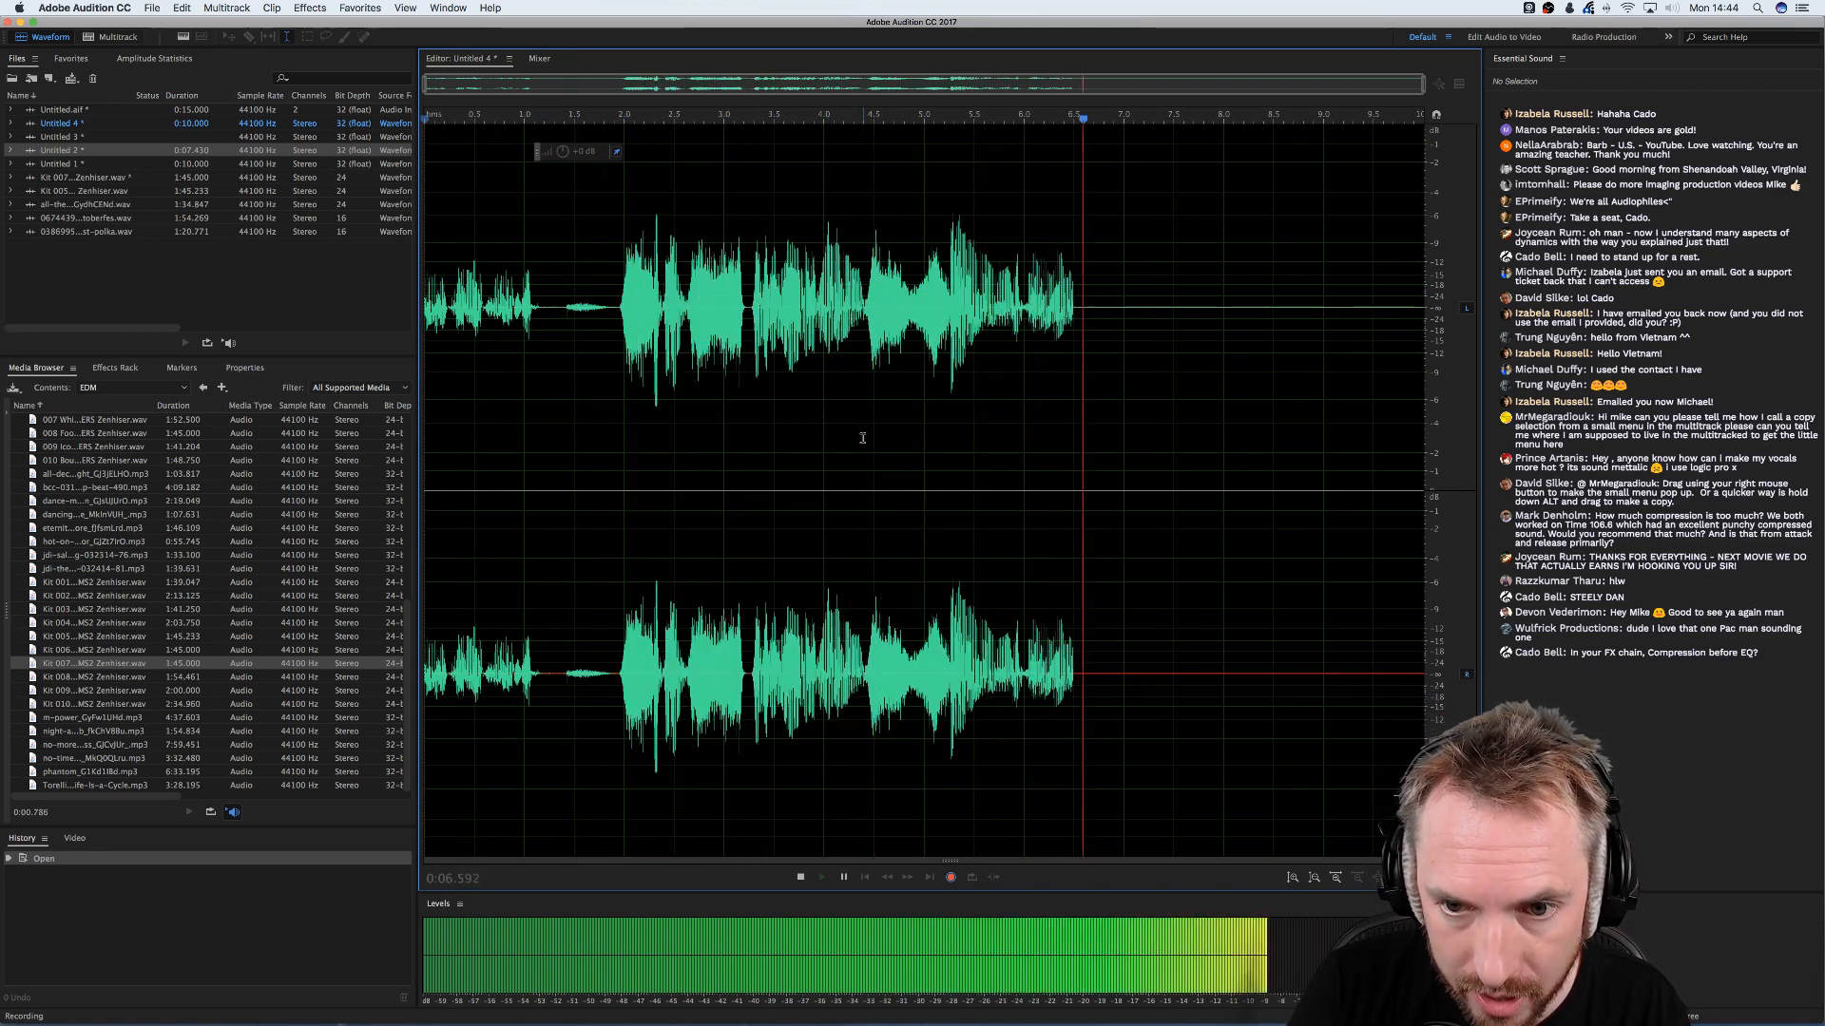
key(space)
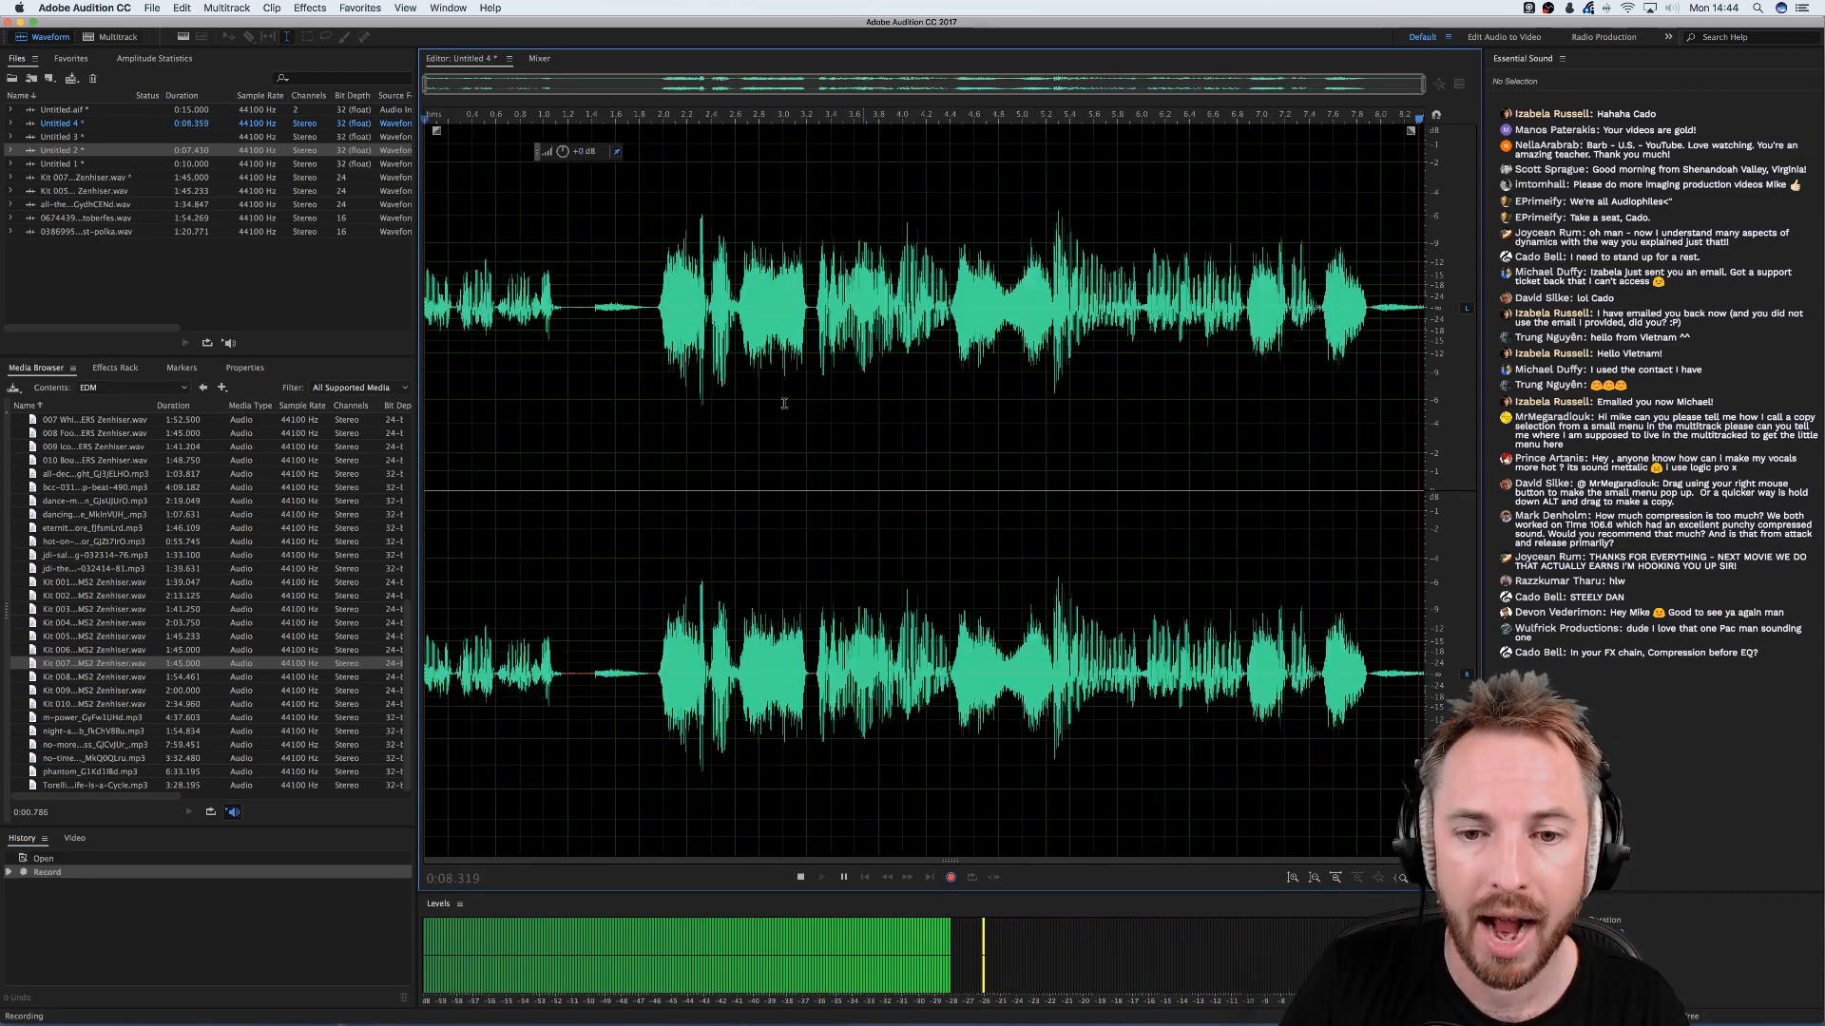
click(656, 312)
key(space)
- Select the main spoken passage from about 1.9 to 7.8 seconds and open the Parametric Equalizer for it
drag(656, 312, 1375, 359)
click(310, 9)
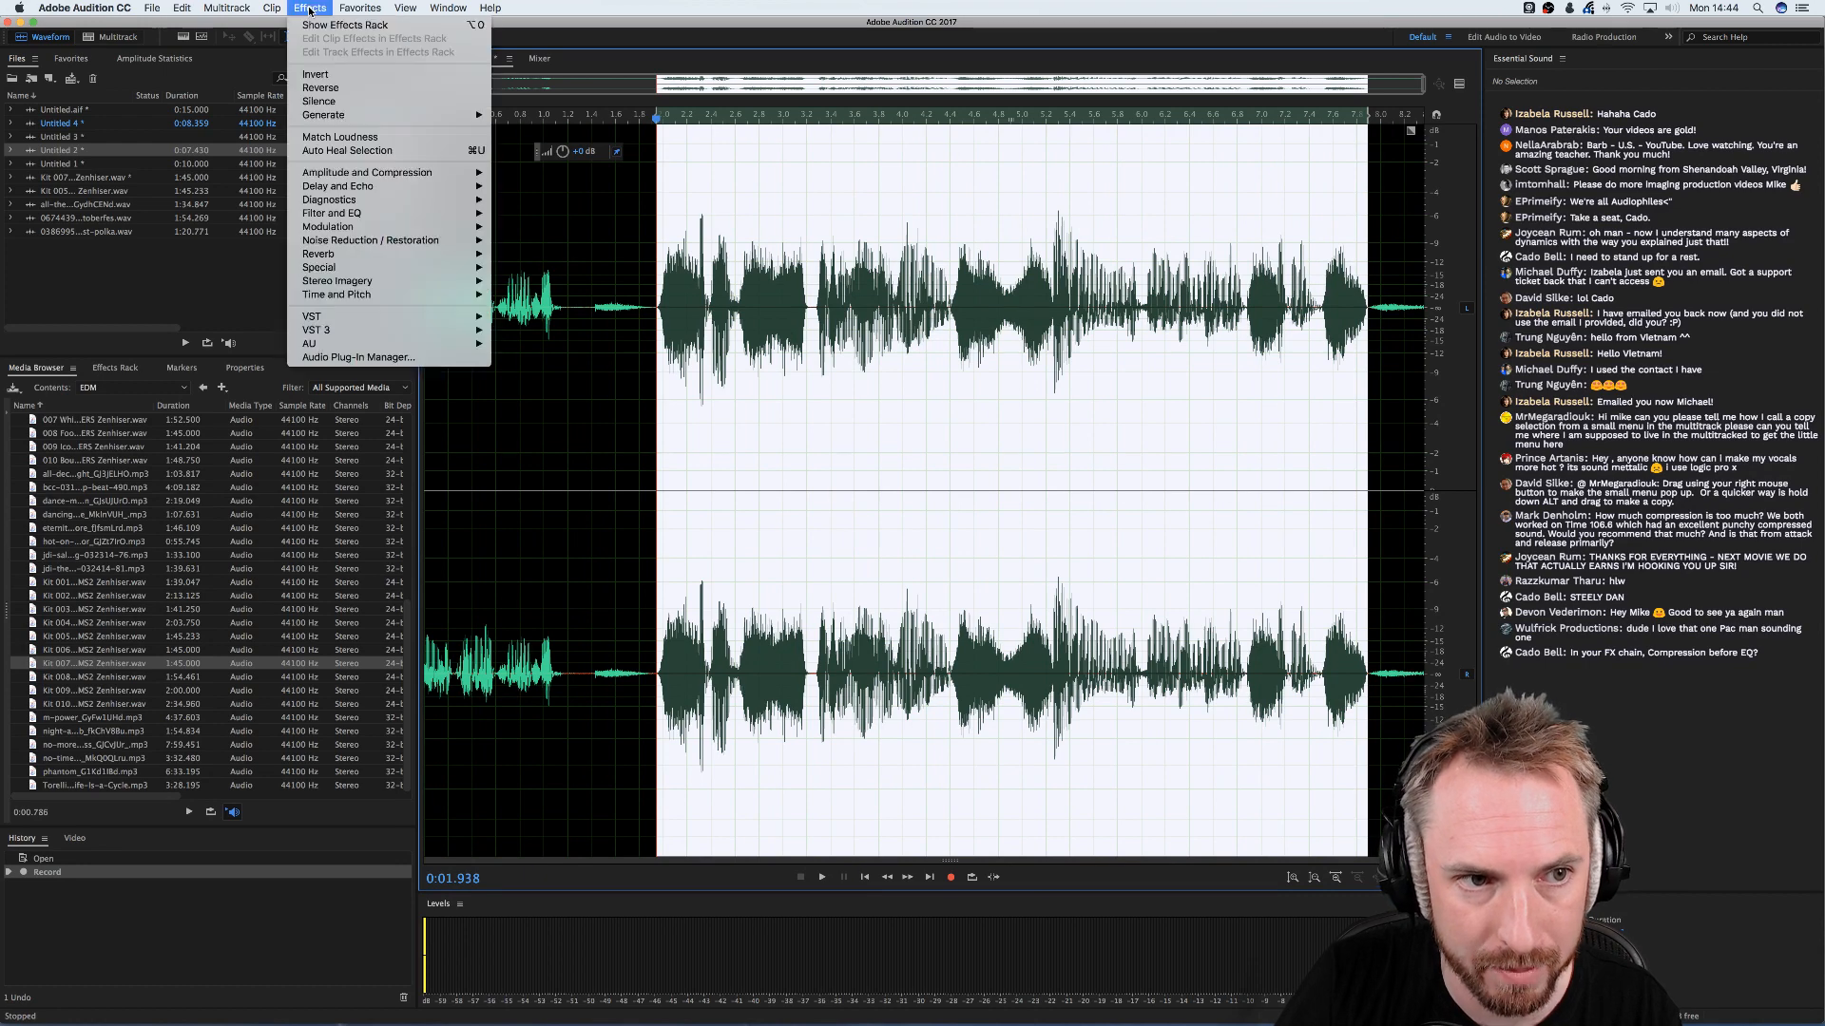
mouse_move(463, 218)
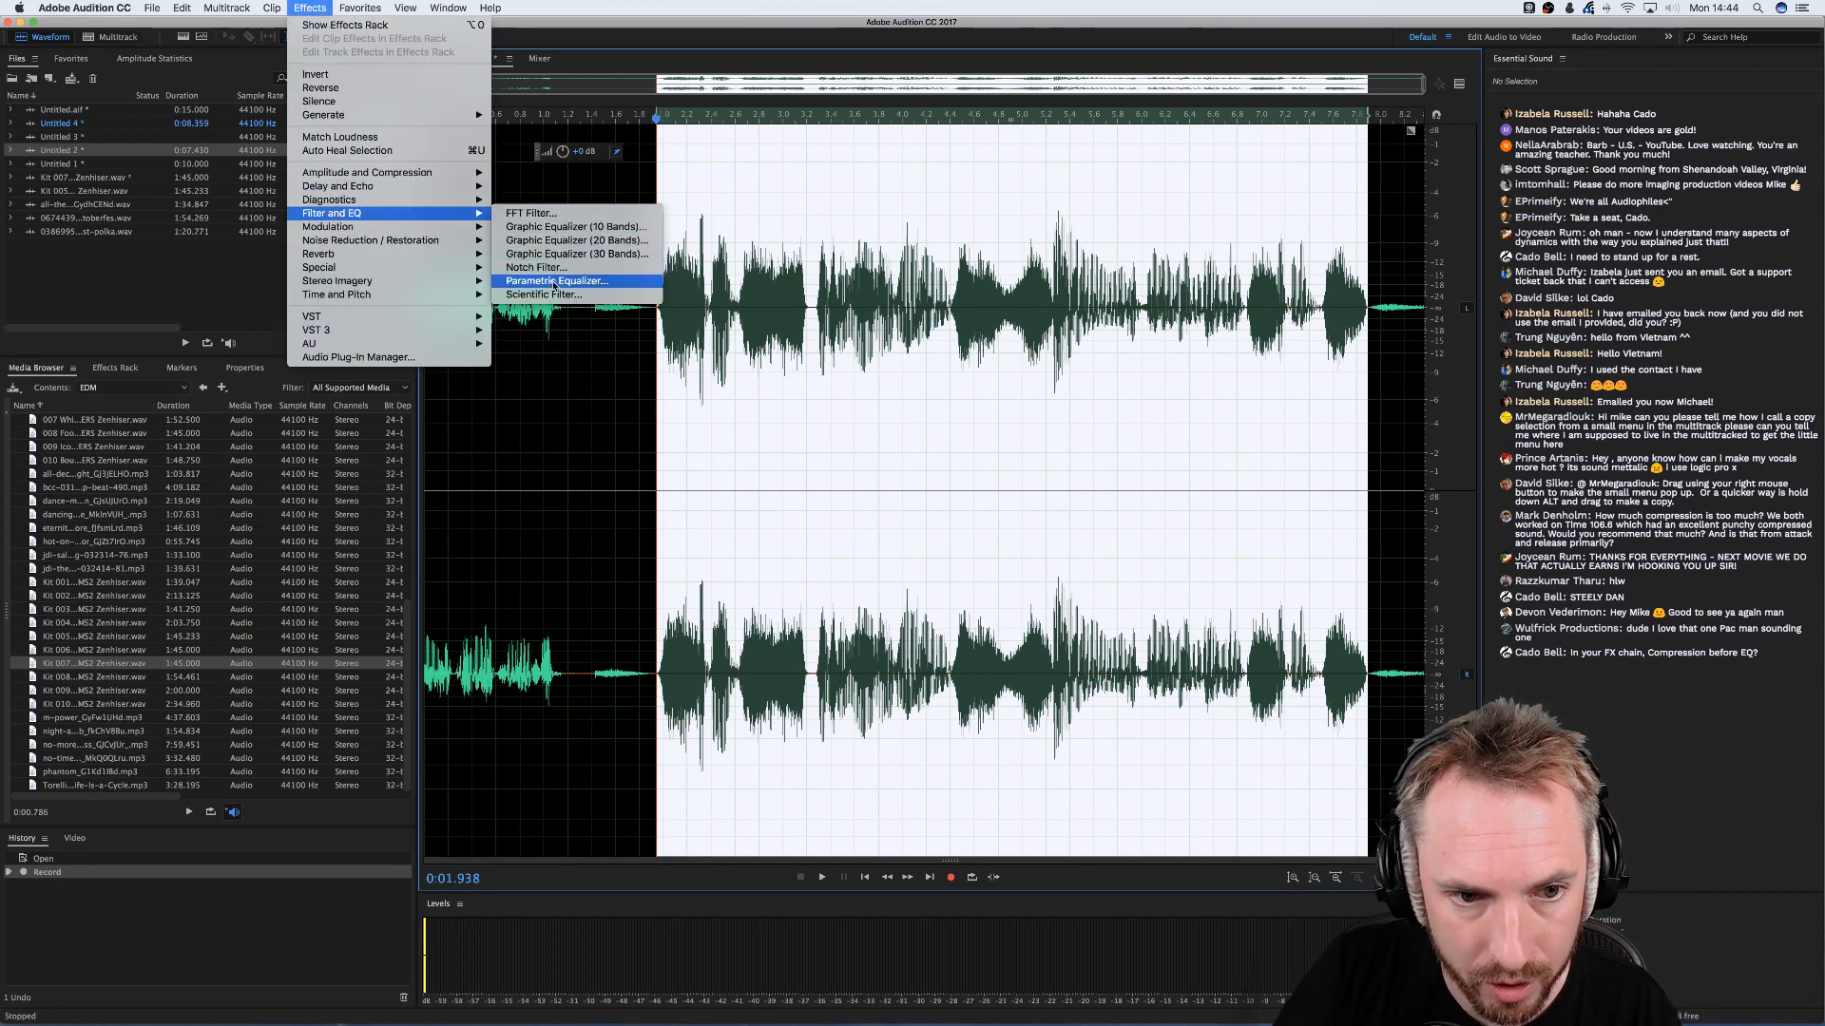
click(555, 282)
- Reset the equalizer to the default preset, boost about 7.7 dB at 12683 Hz and 10.3 dB at 18555 Hz, preview and apply
click(704, 362)
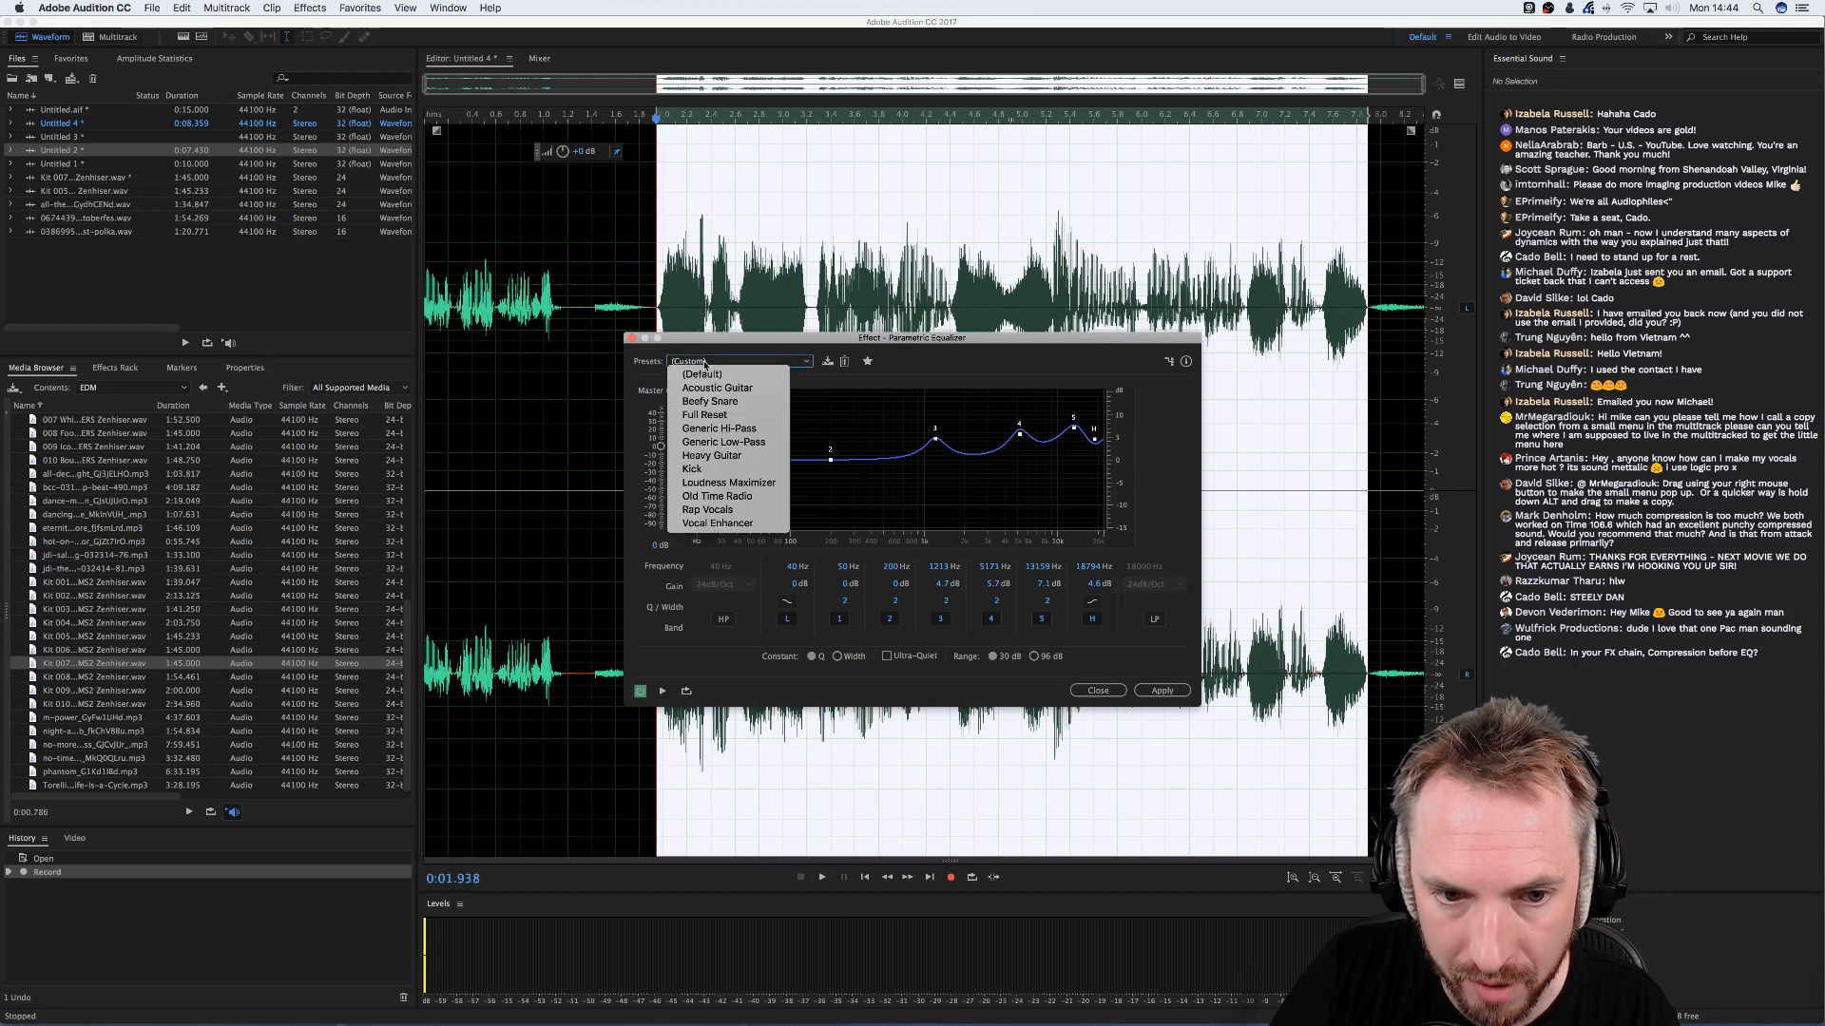
key(Return)
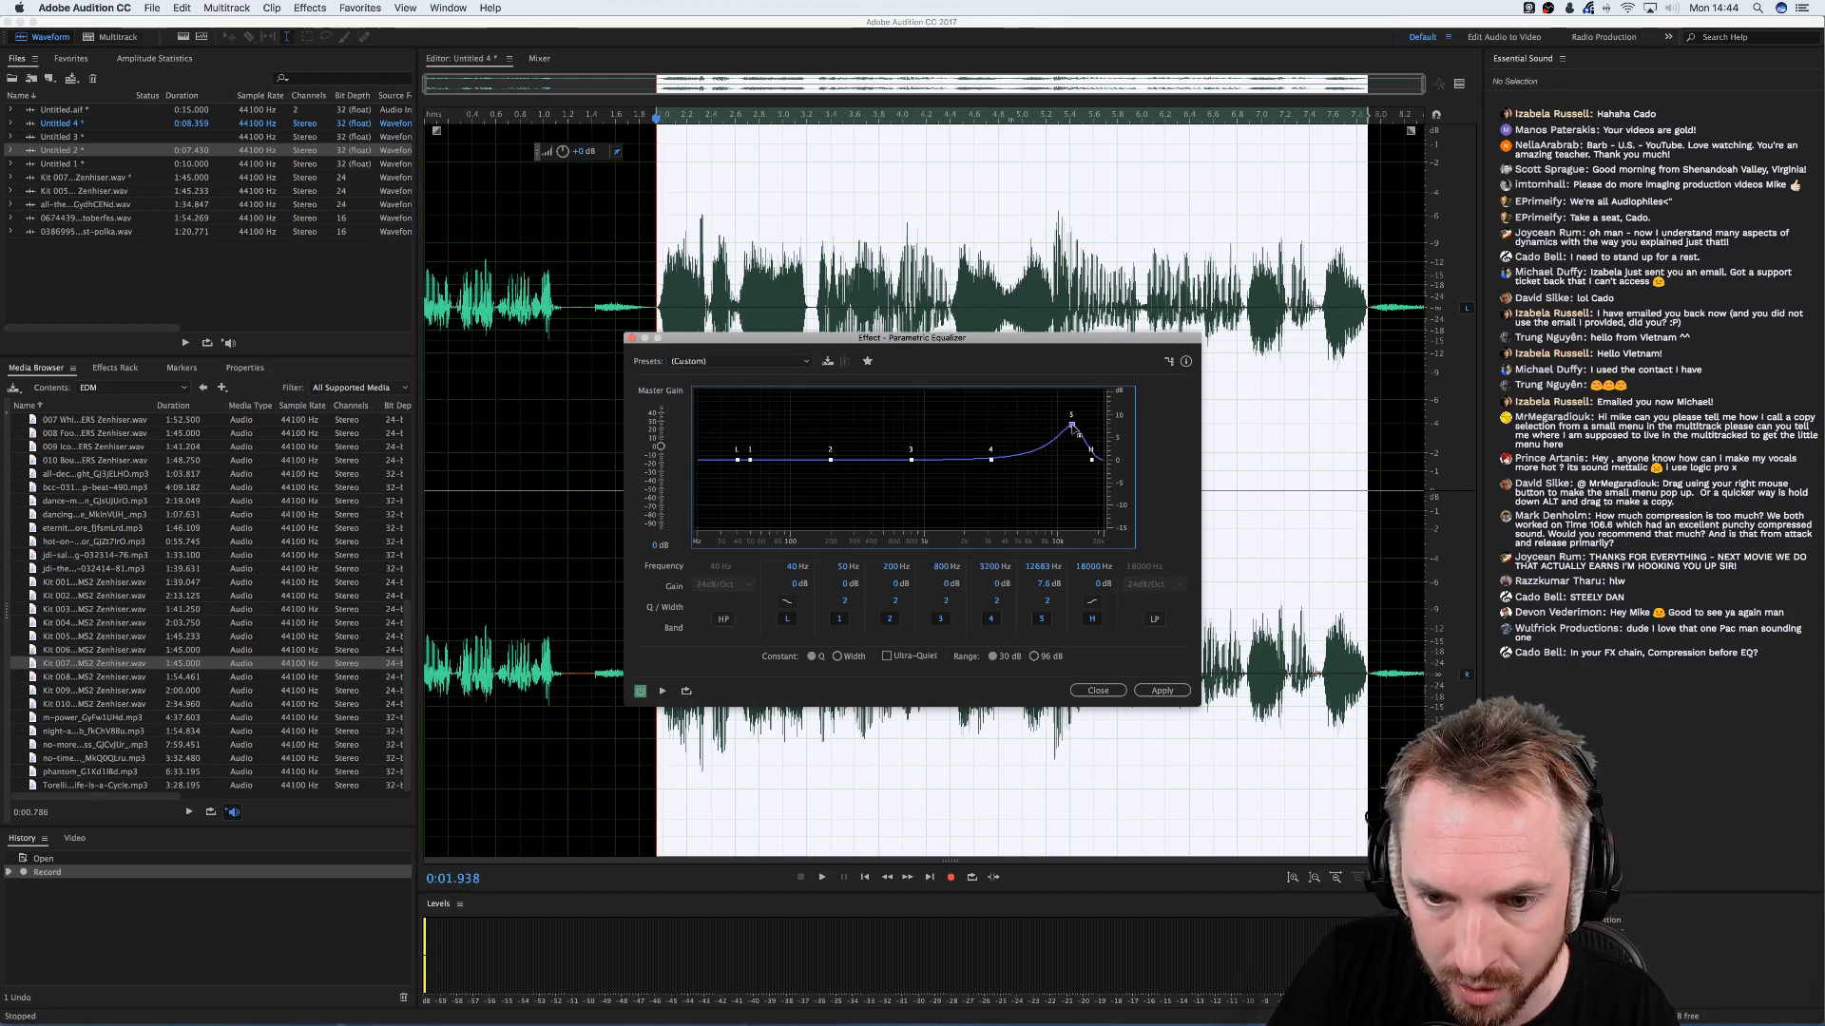
key(space)
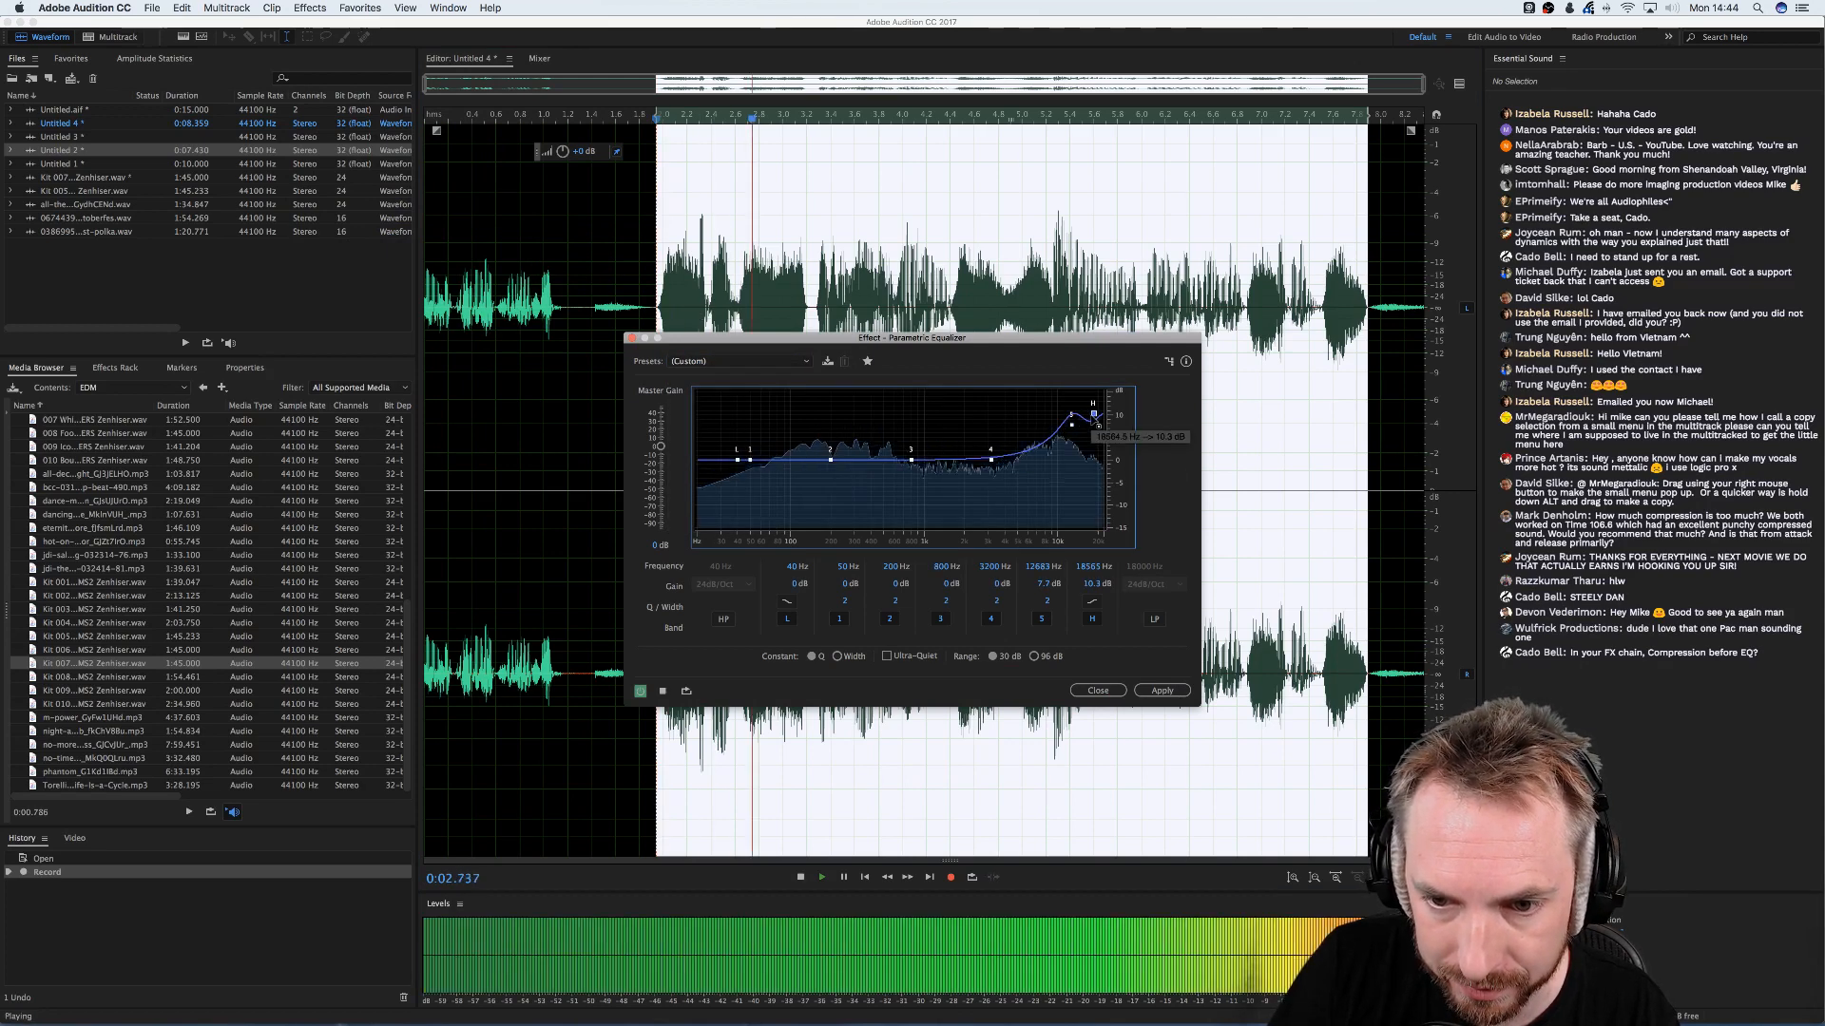
click(1157, 692)
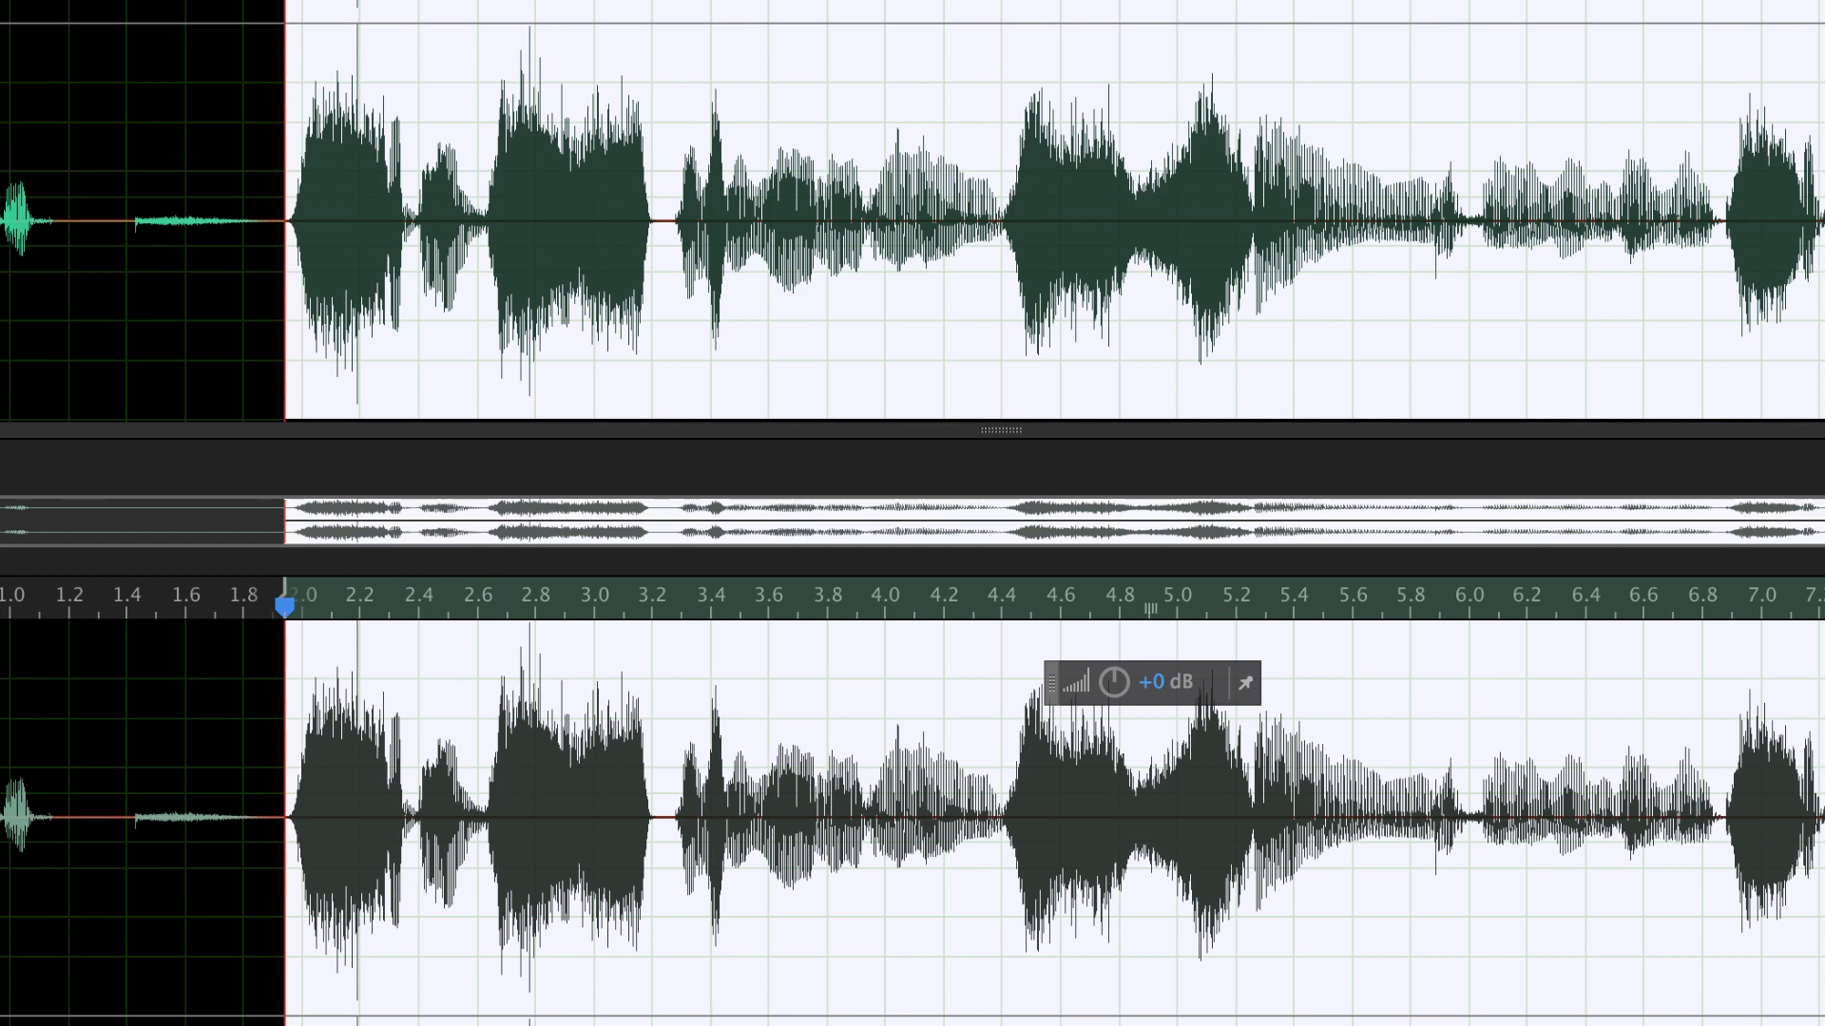
- Open the Multiband Compressor on the voice selection, load the Full Reset preset, and preview the third band in solo
click(109, 42)
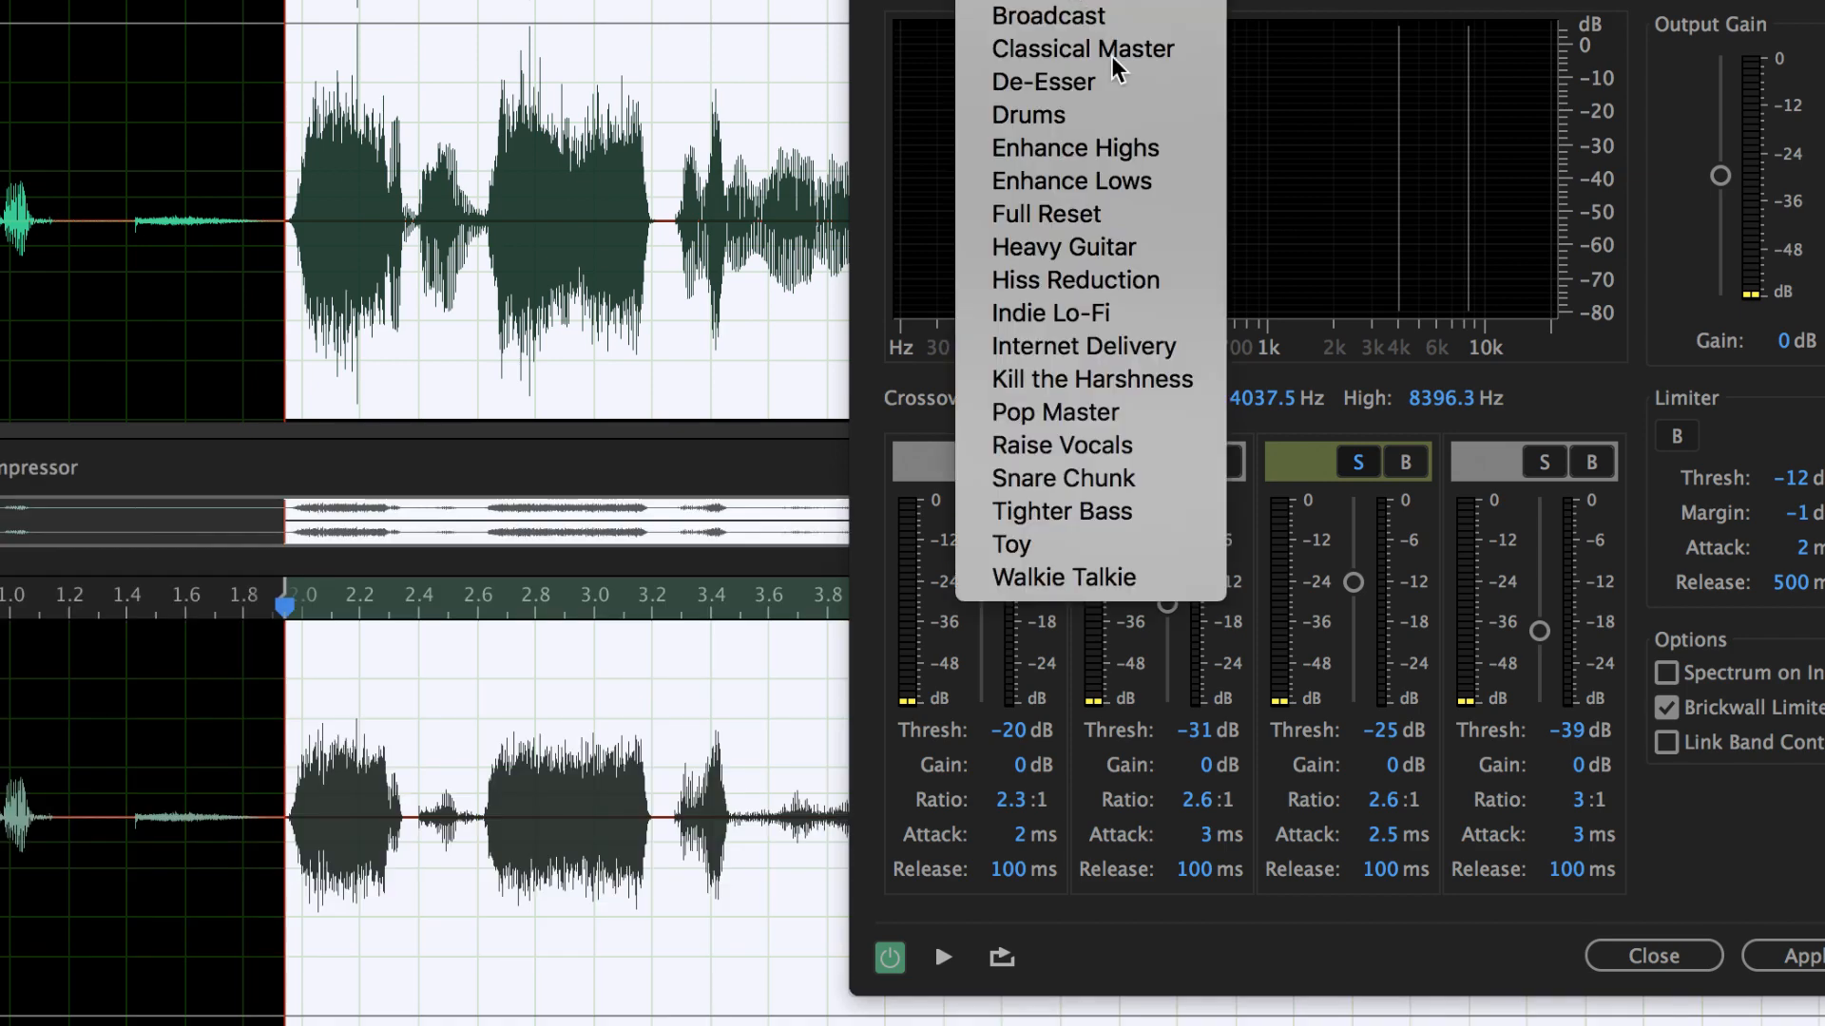
click(1045, 214)
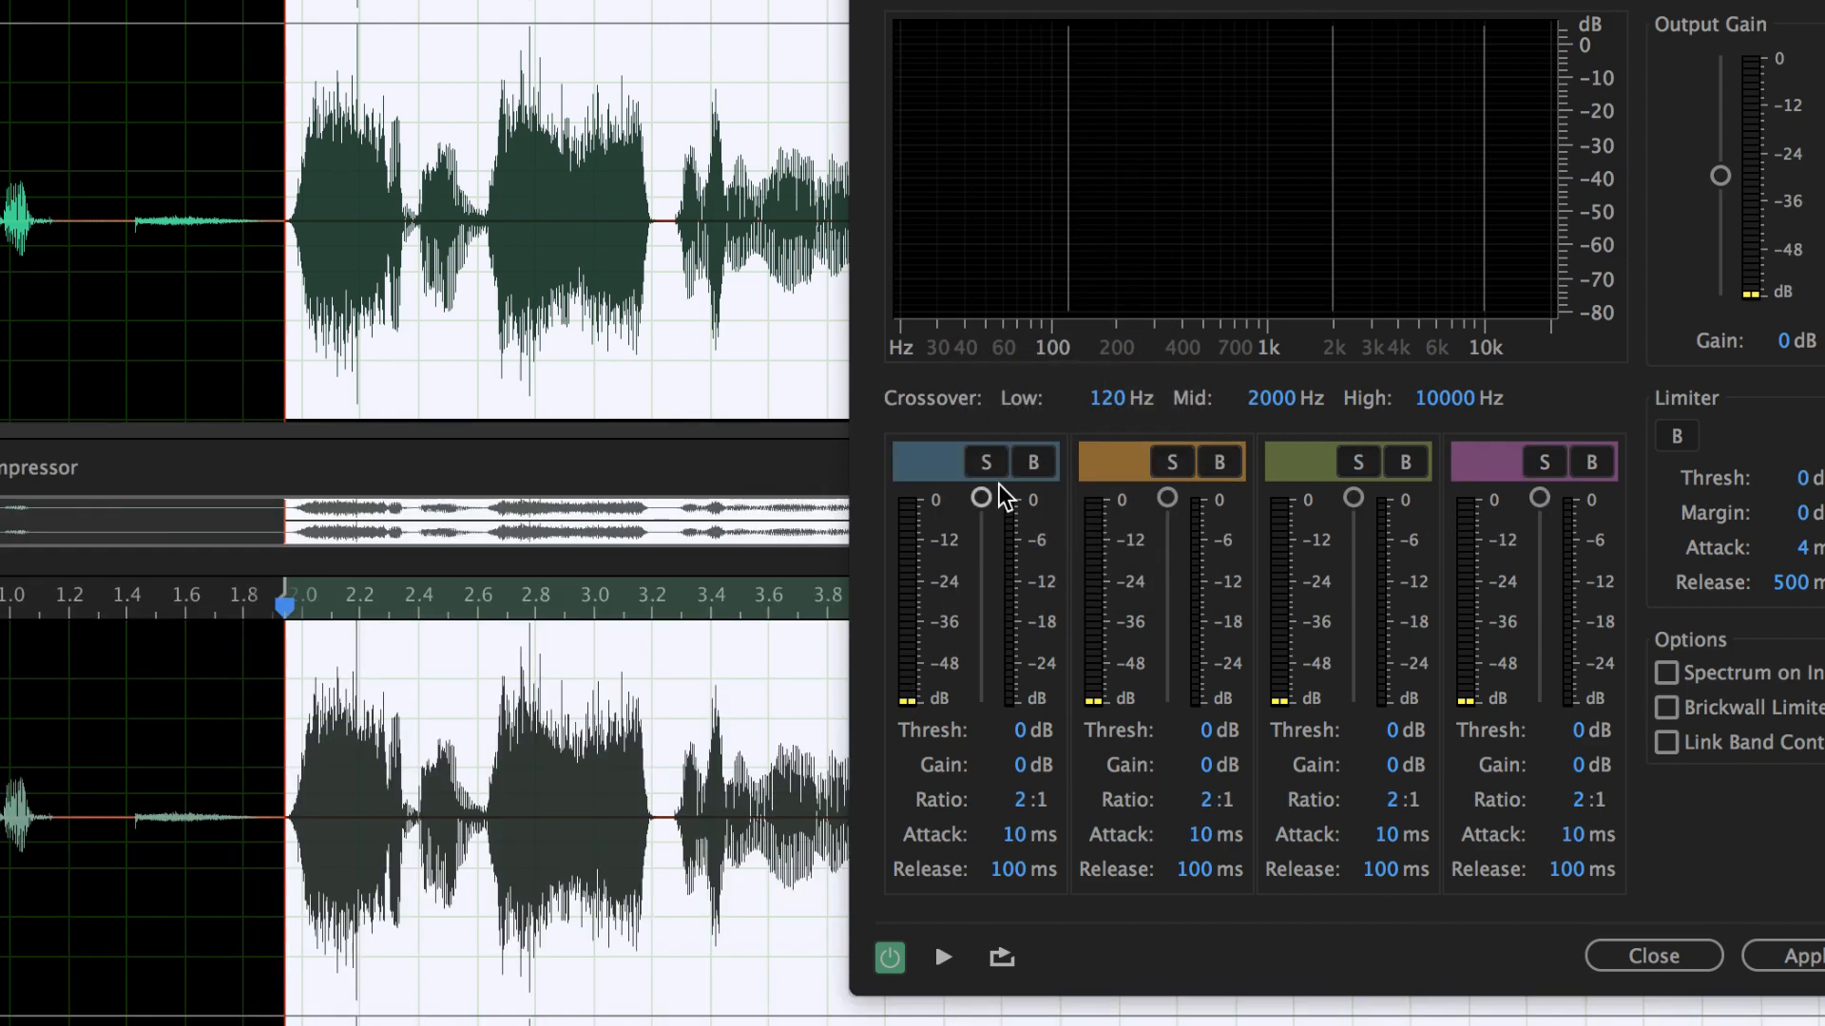
click(1359, 463)
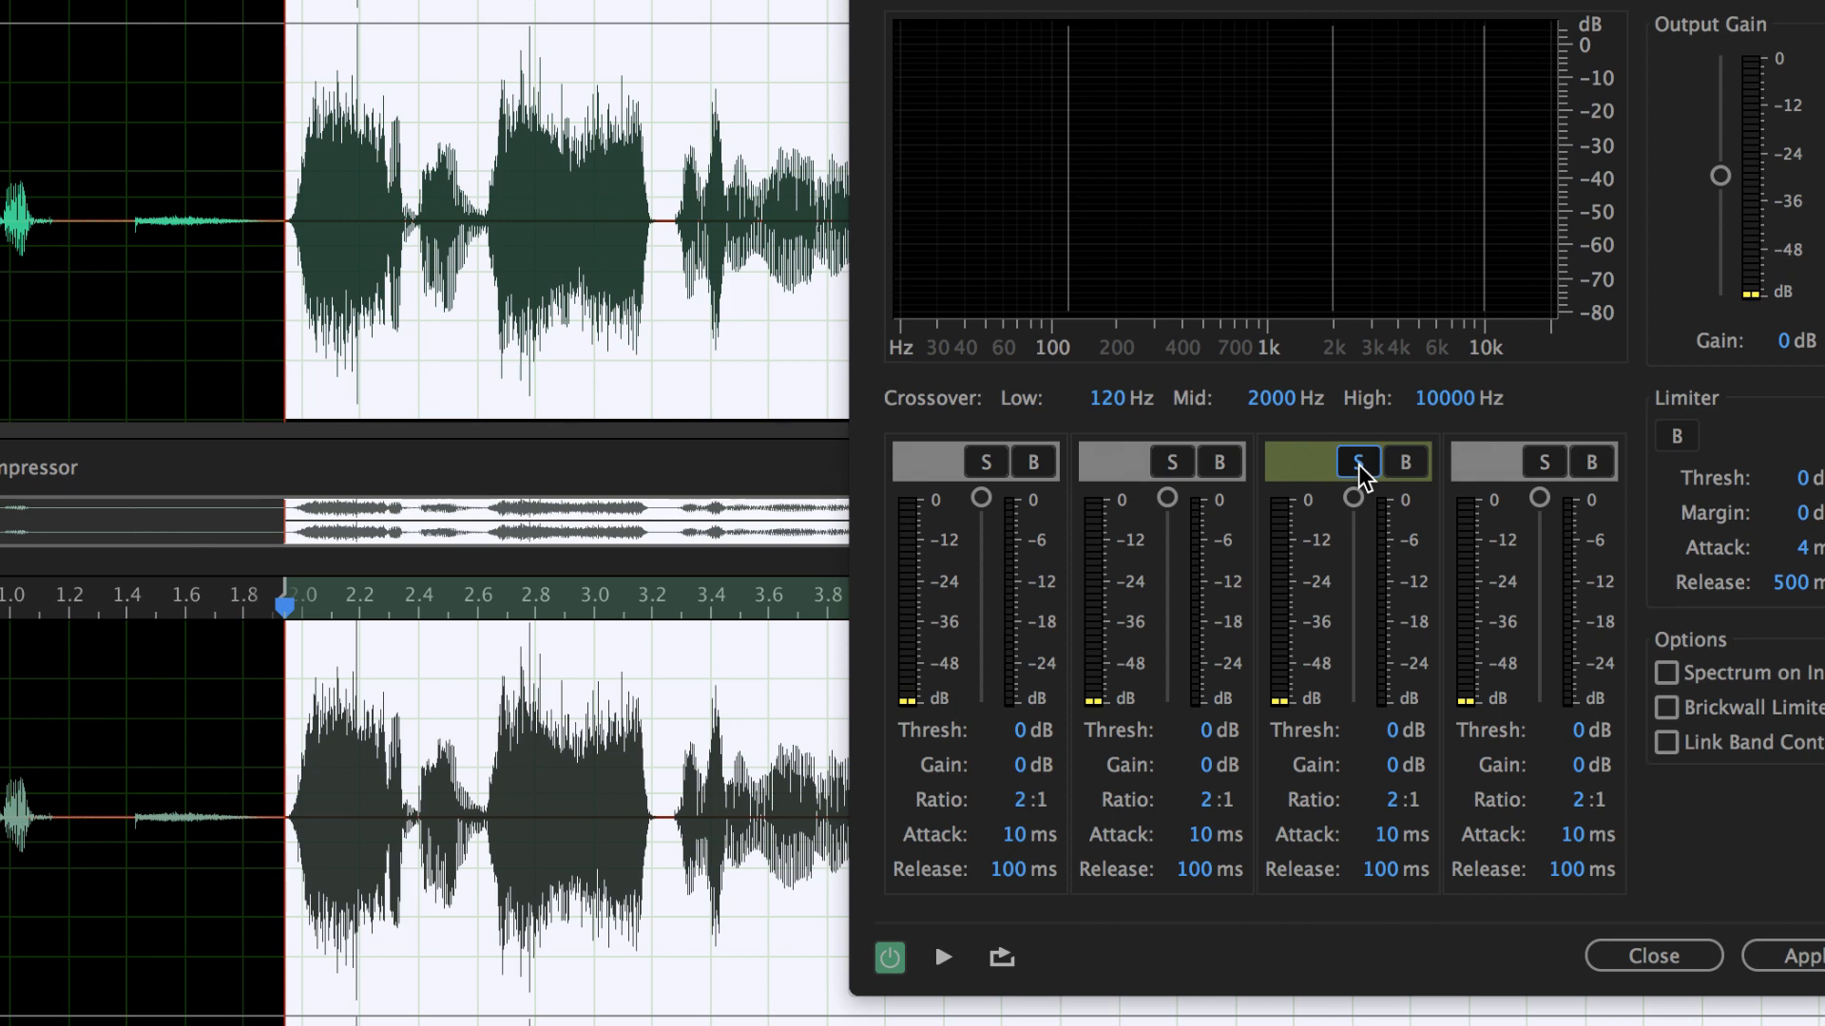
key(space)
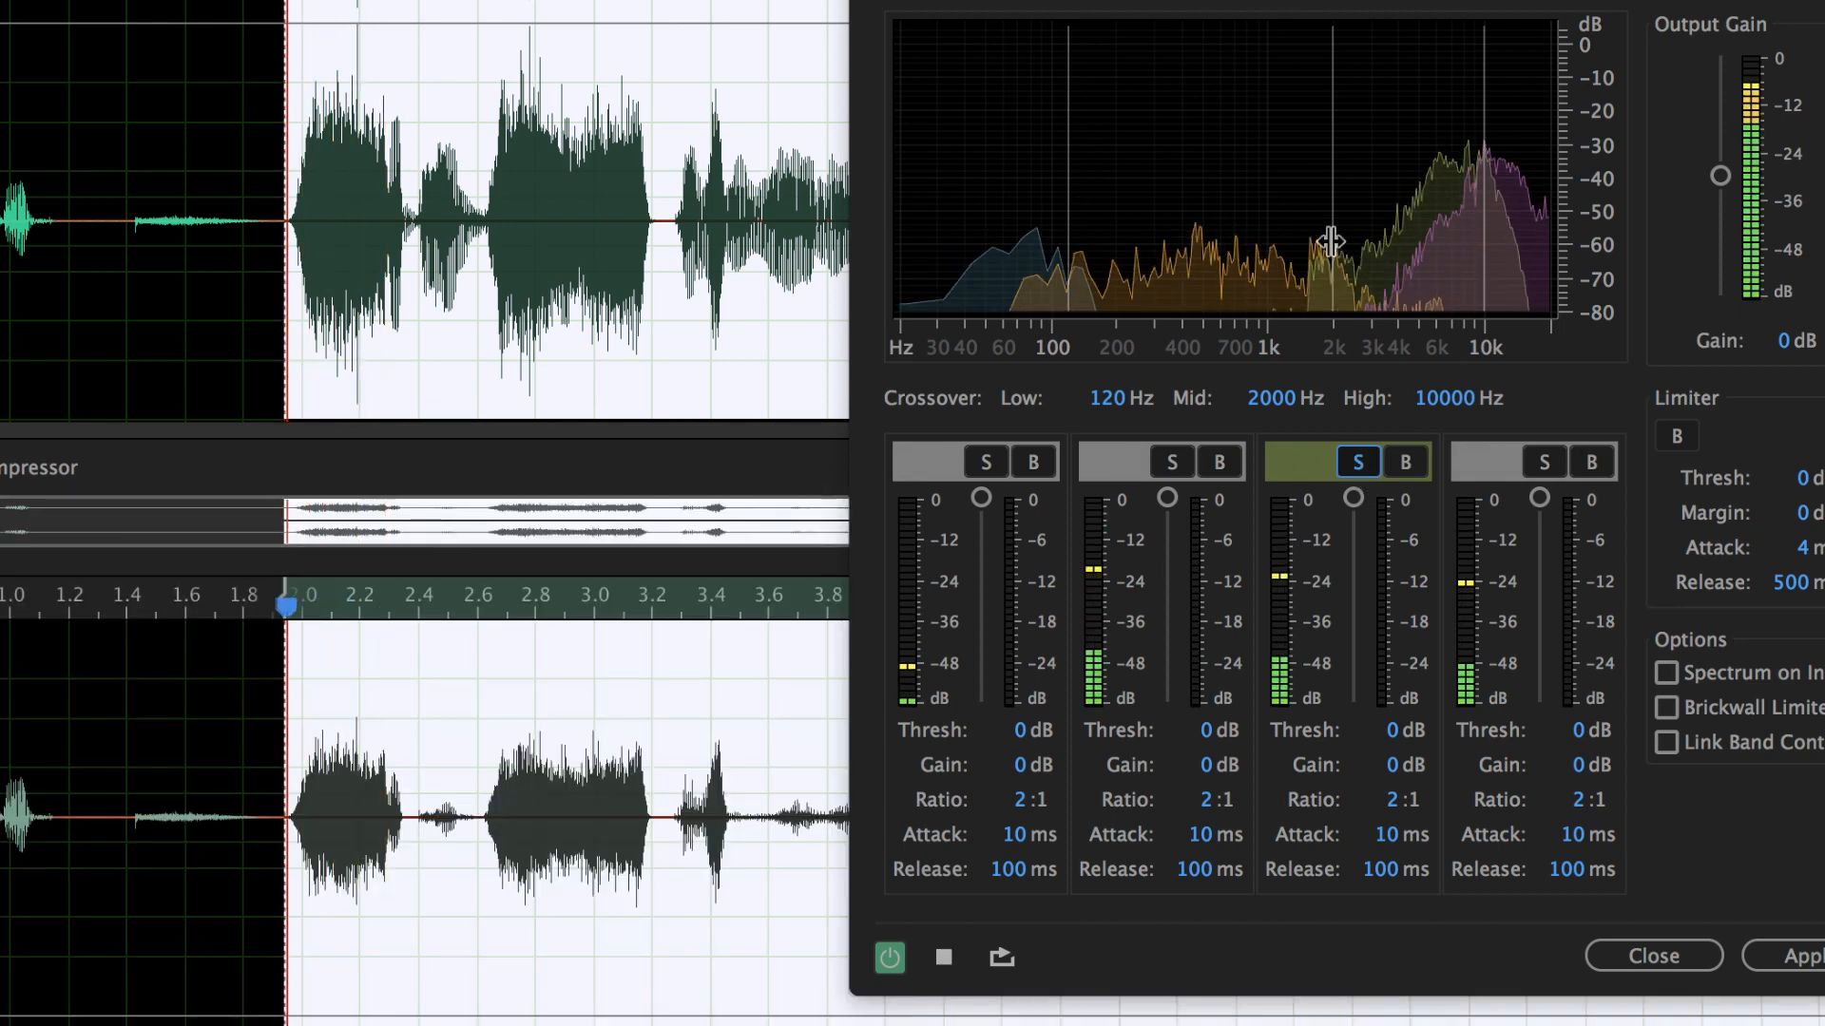
- Set the mid crossover to 2113.9 Hz and the high crossover to 10019.7 Hz while listening to the soloed third band
mouse_move(1330, 243)
mouse_down()
mouse_move(1422, 233)
mouse_move(1260, 230)
mouse_move(1422, 231)
mouse_move(1328, 233)
mouse_up()
mouse_move(1485, 237)
mouse_down()
mouse_move(1527, 242)
mouse_move(1484, 248)
mouse_up()
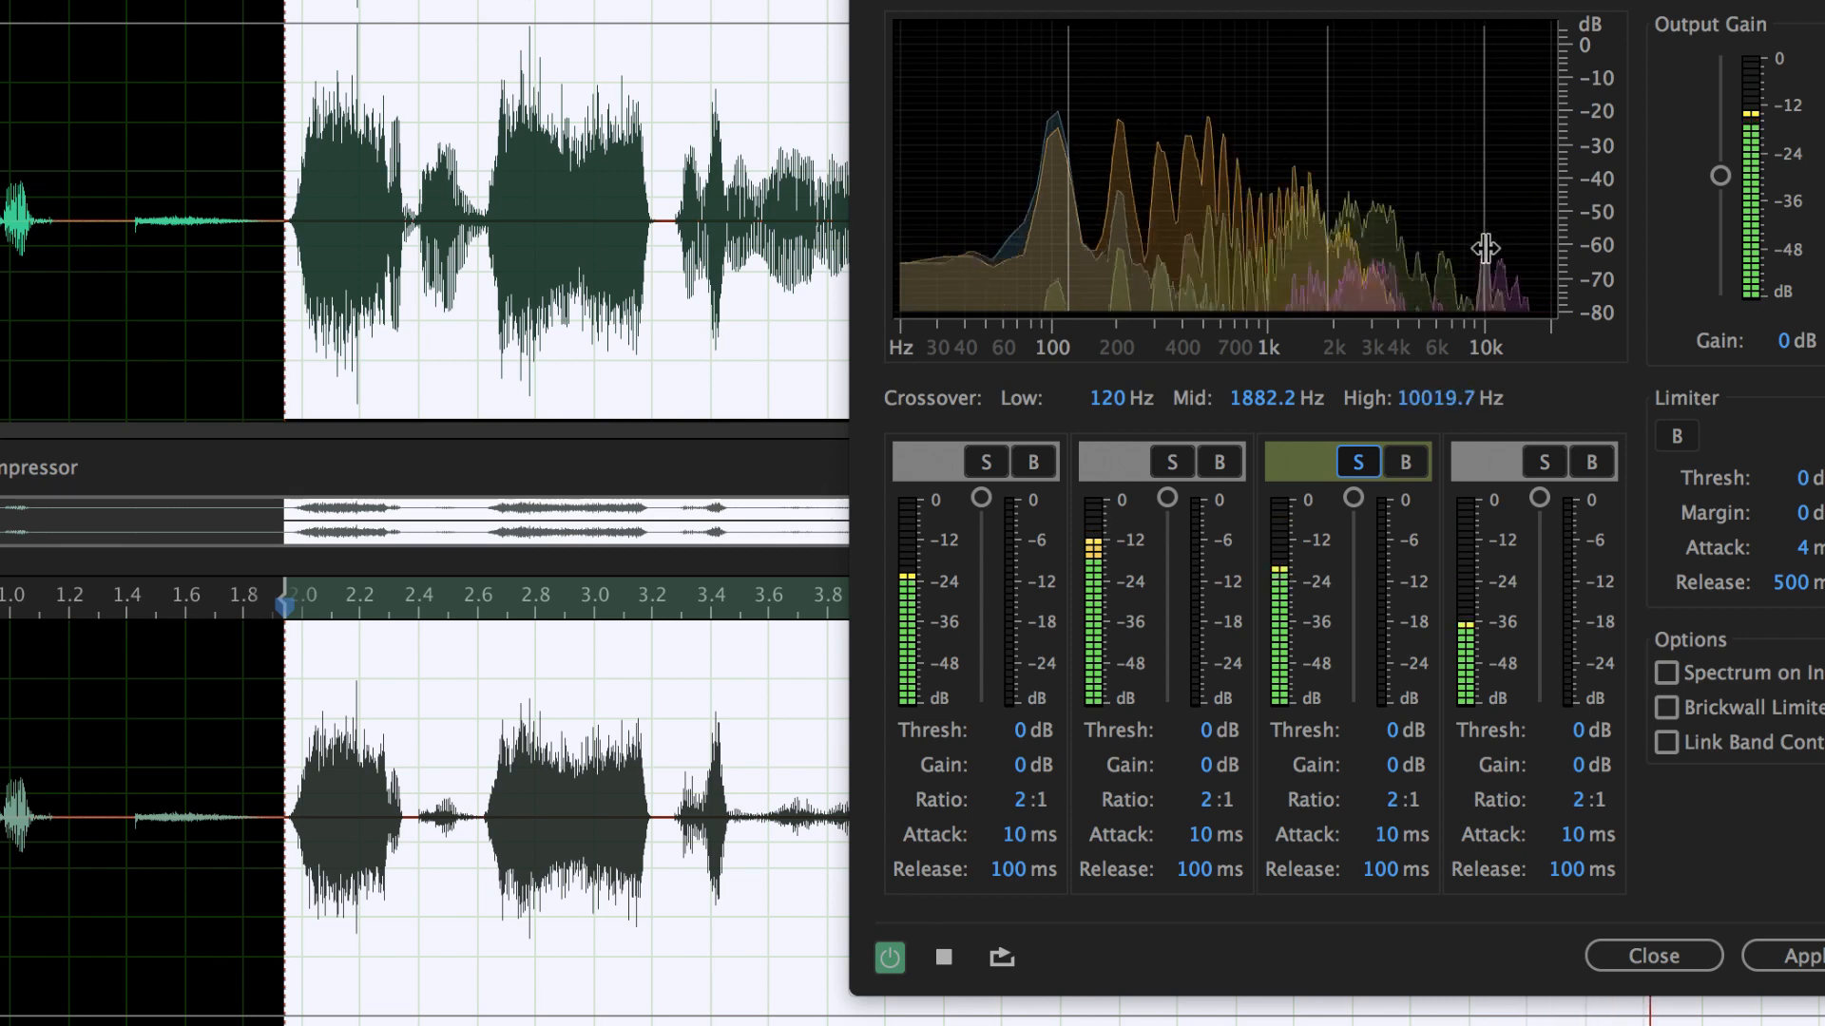
key(space)
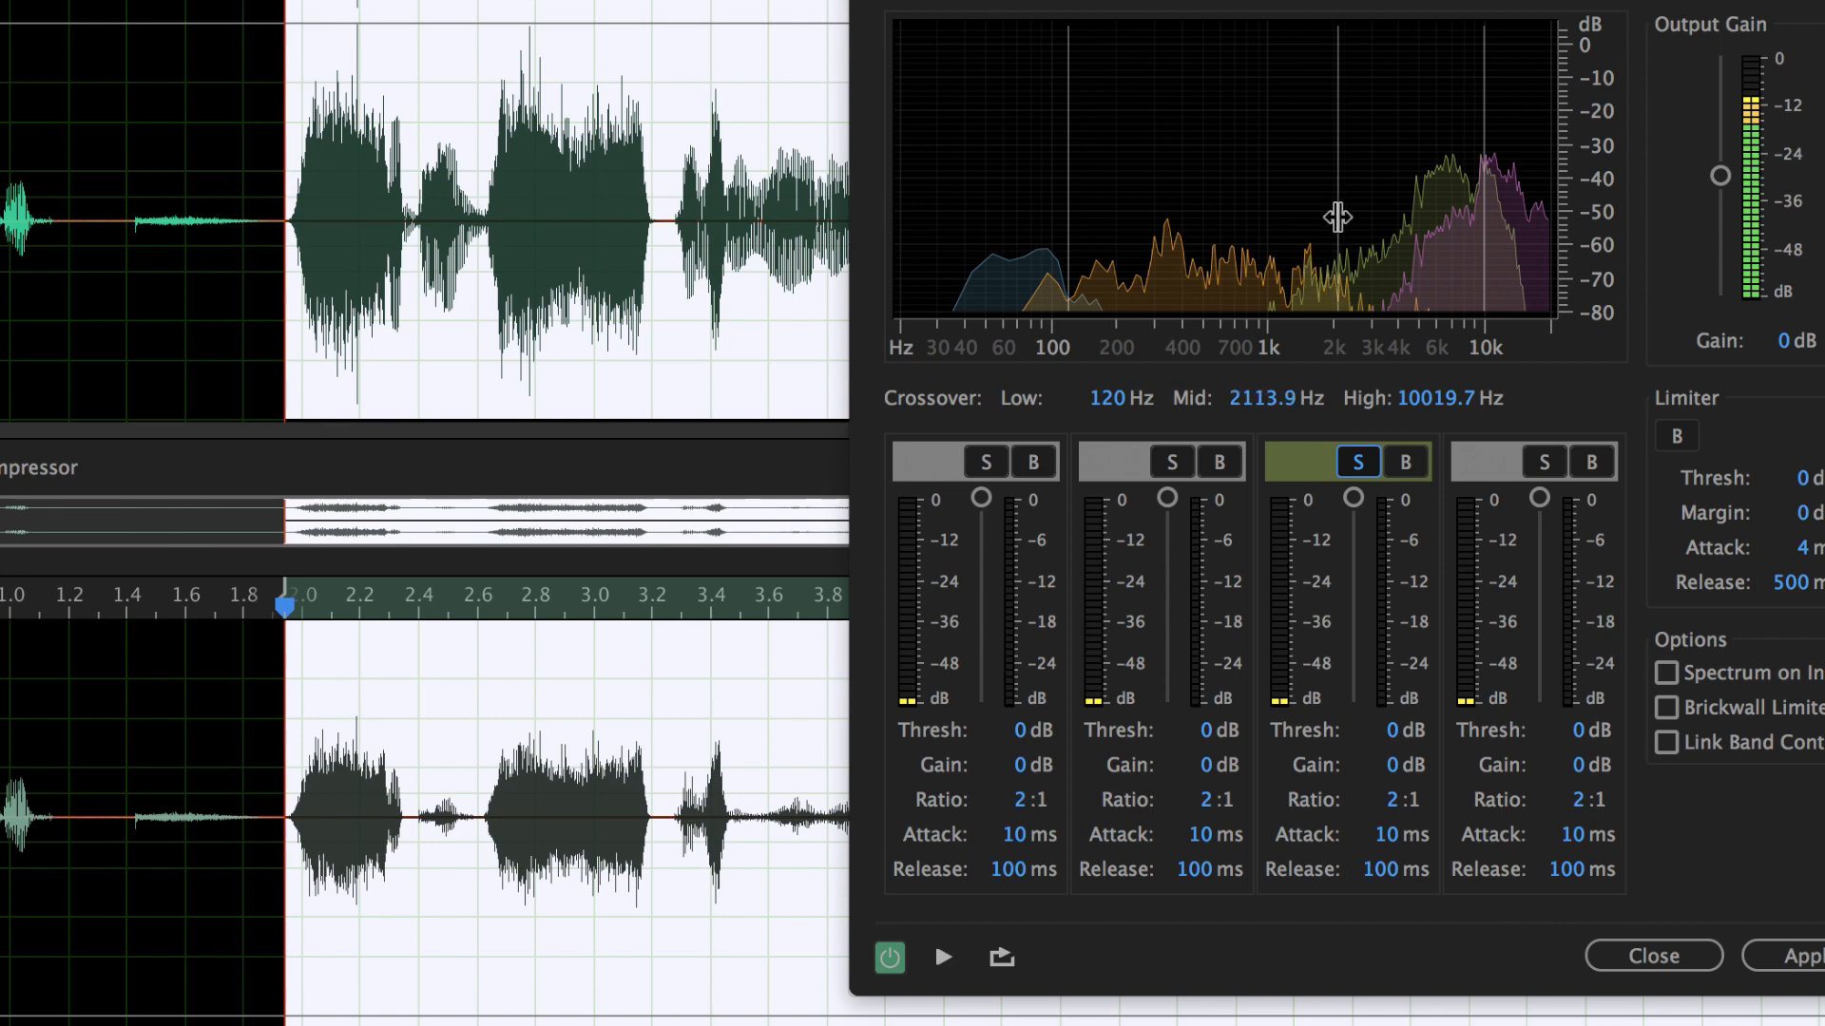
key(space)
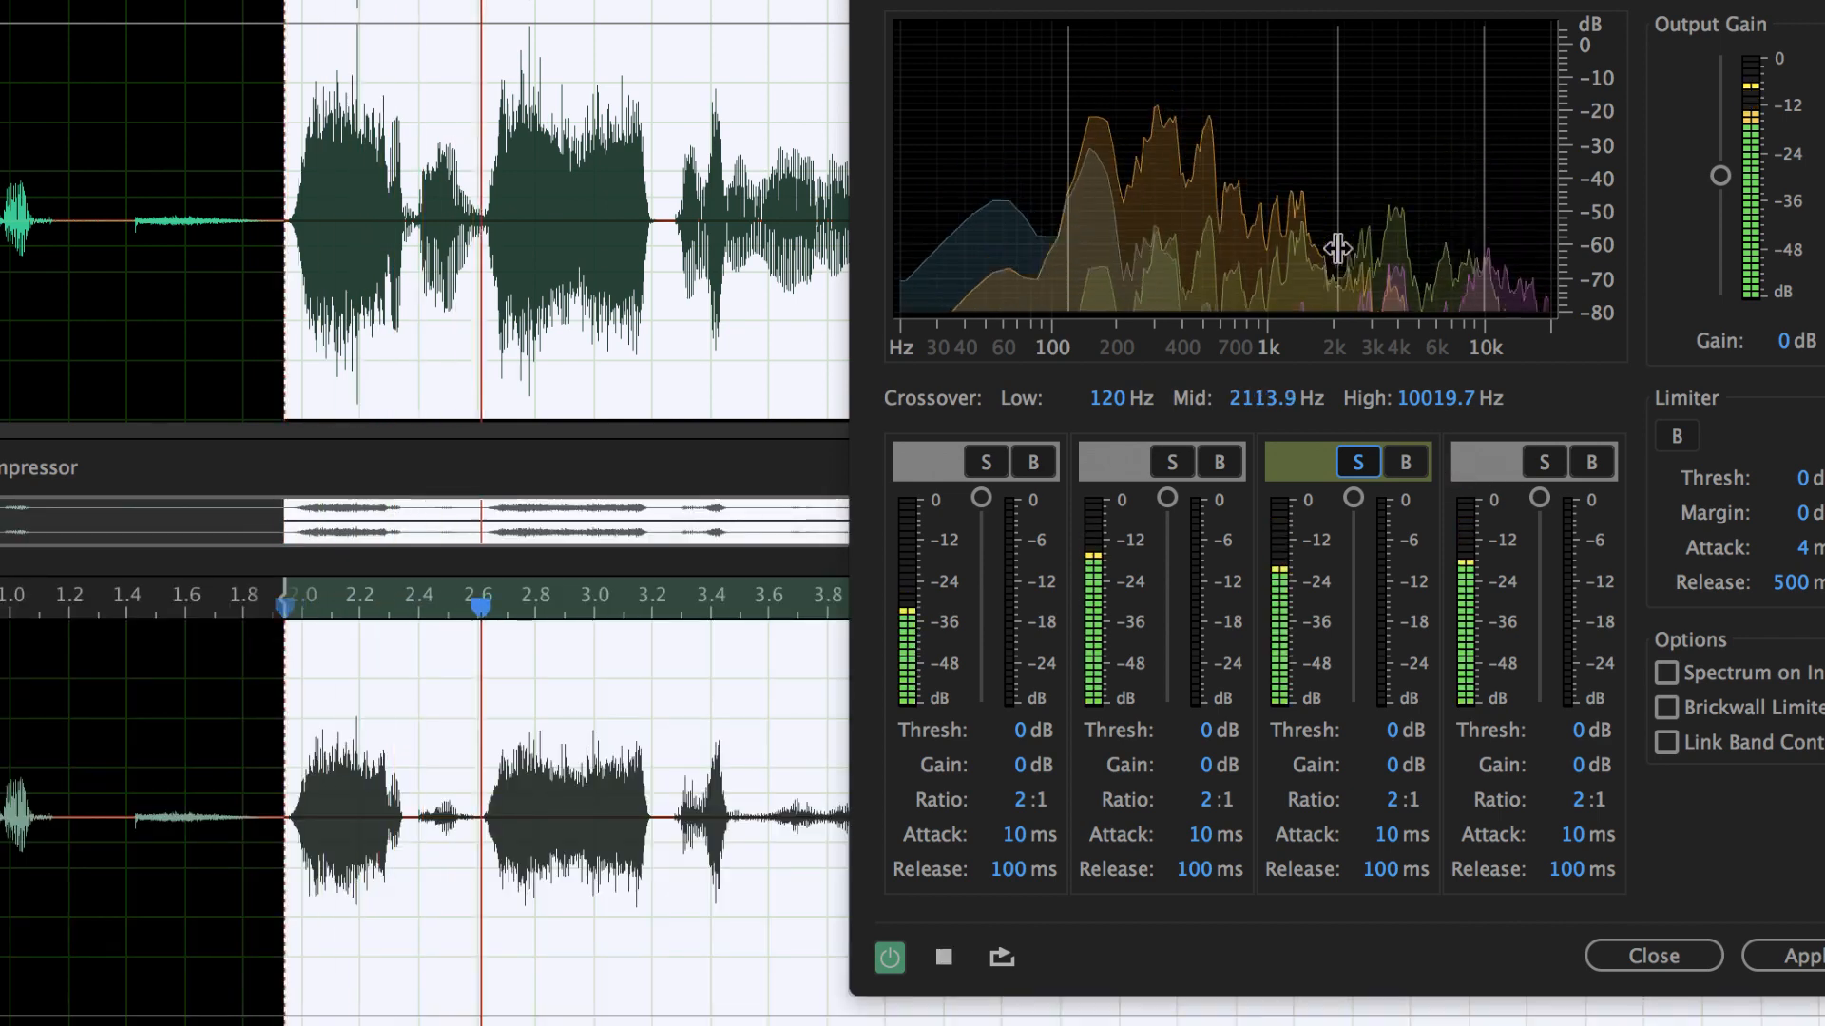
key(space)
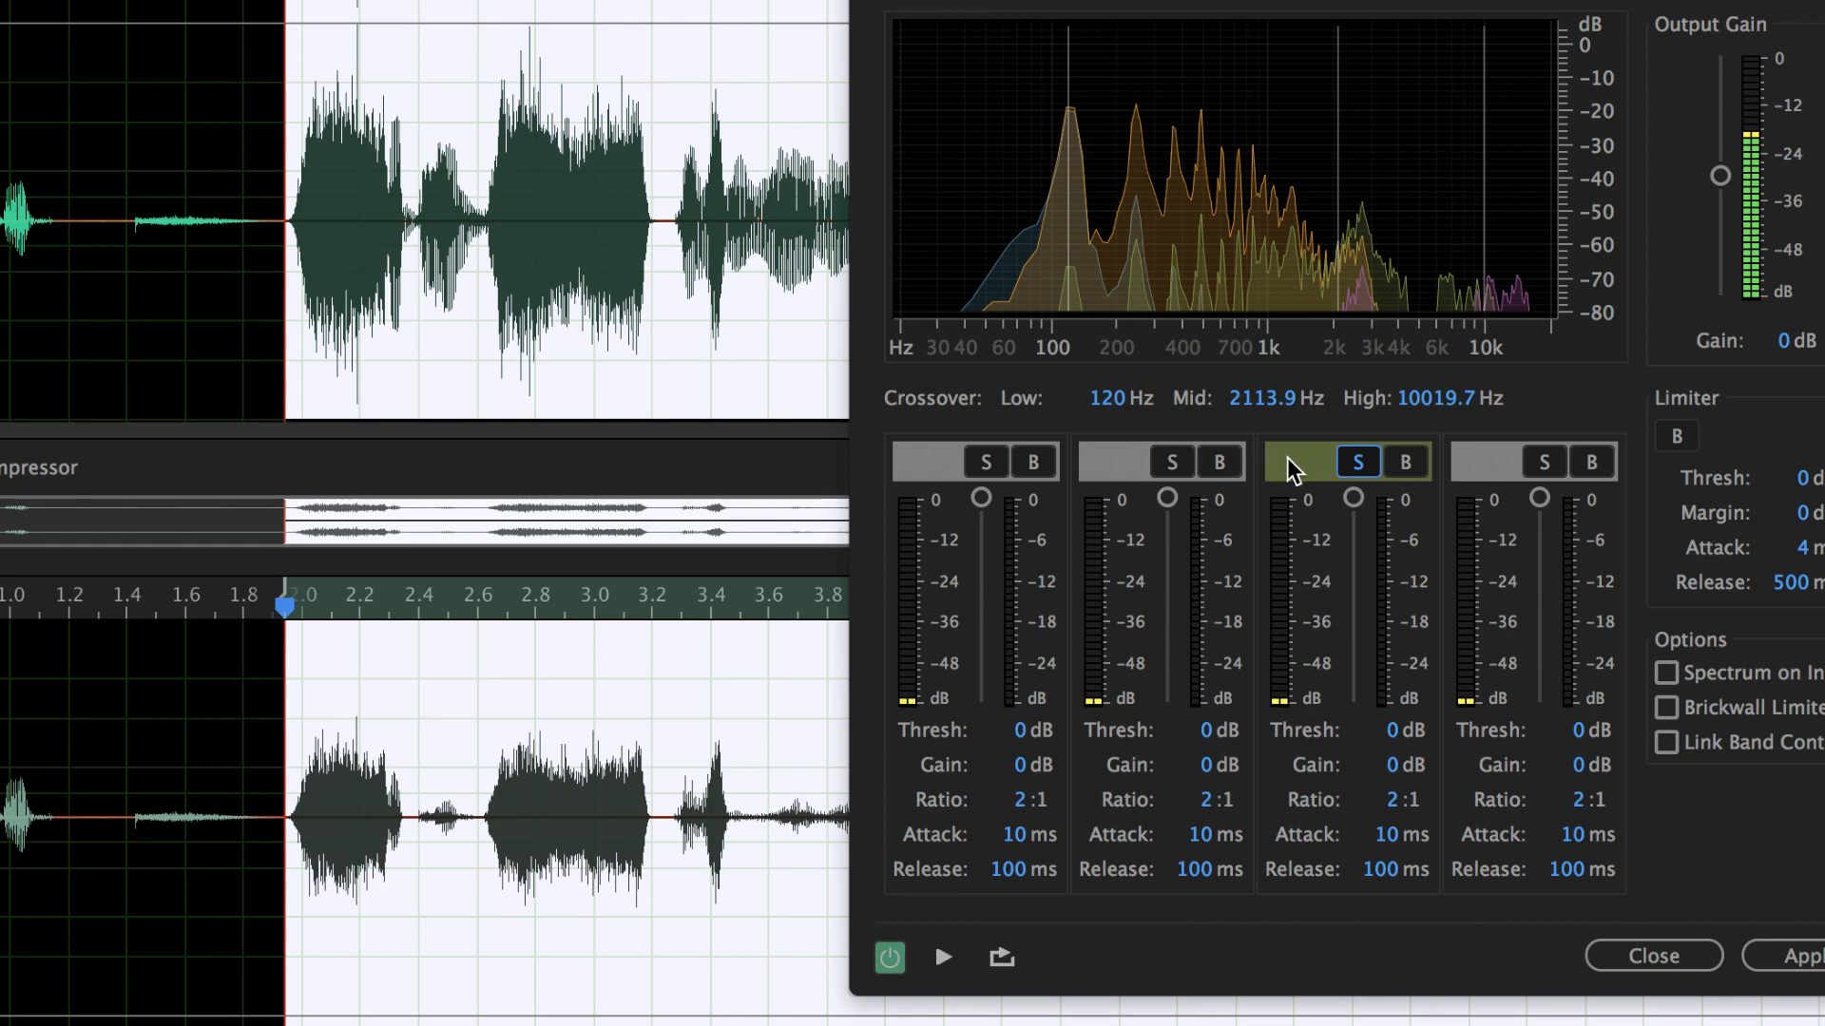
- Unsolo the third band, preview the full voice, and lower that band's threshold to -36 dB
key(space)
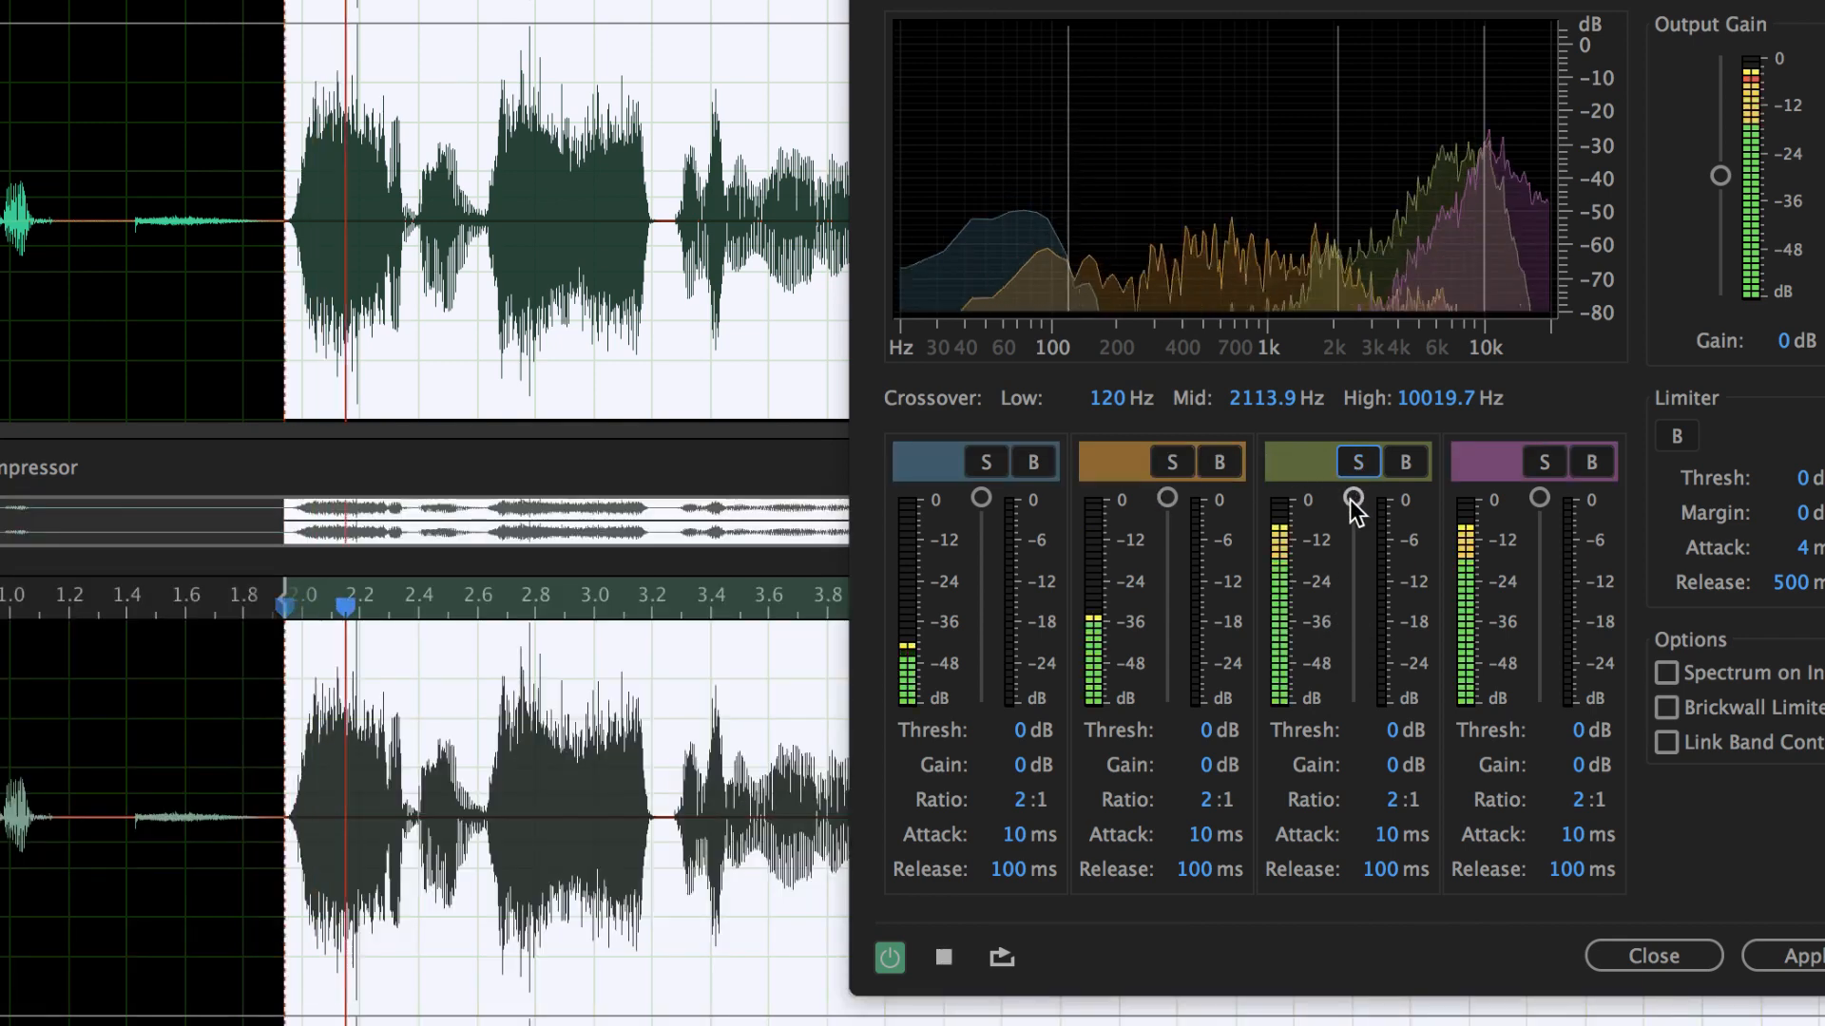
key(space)
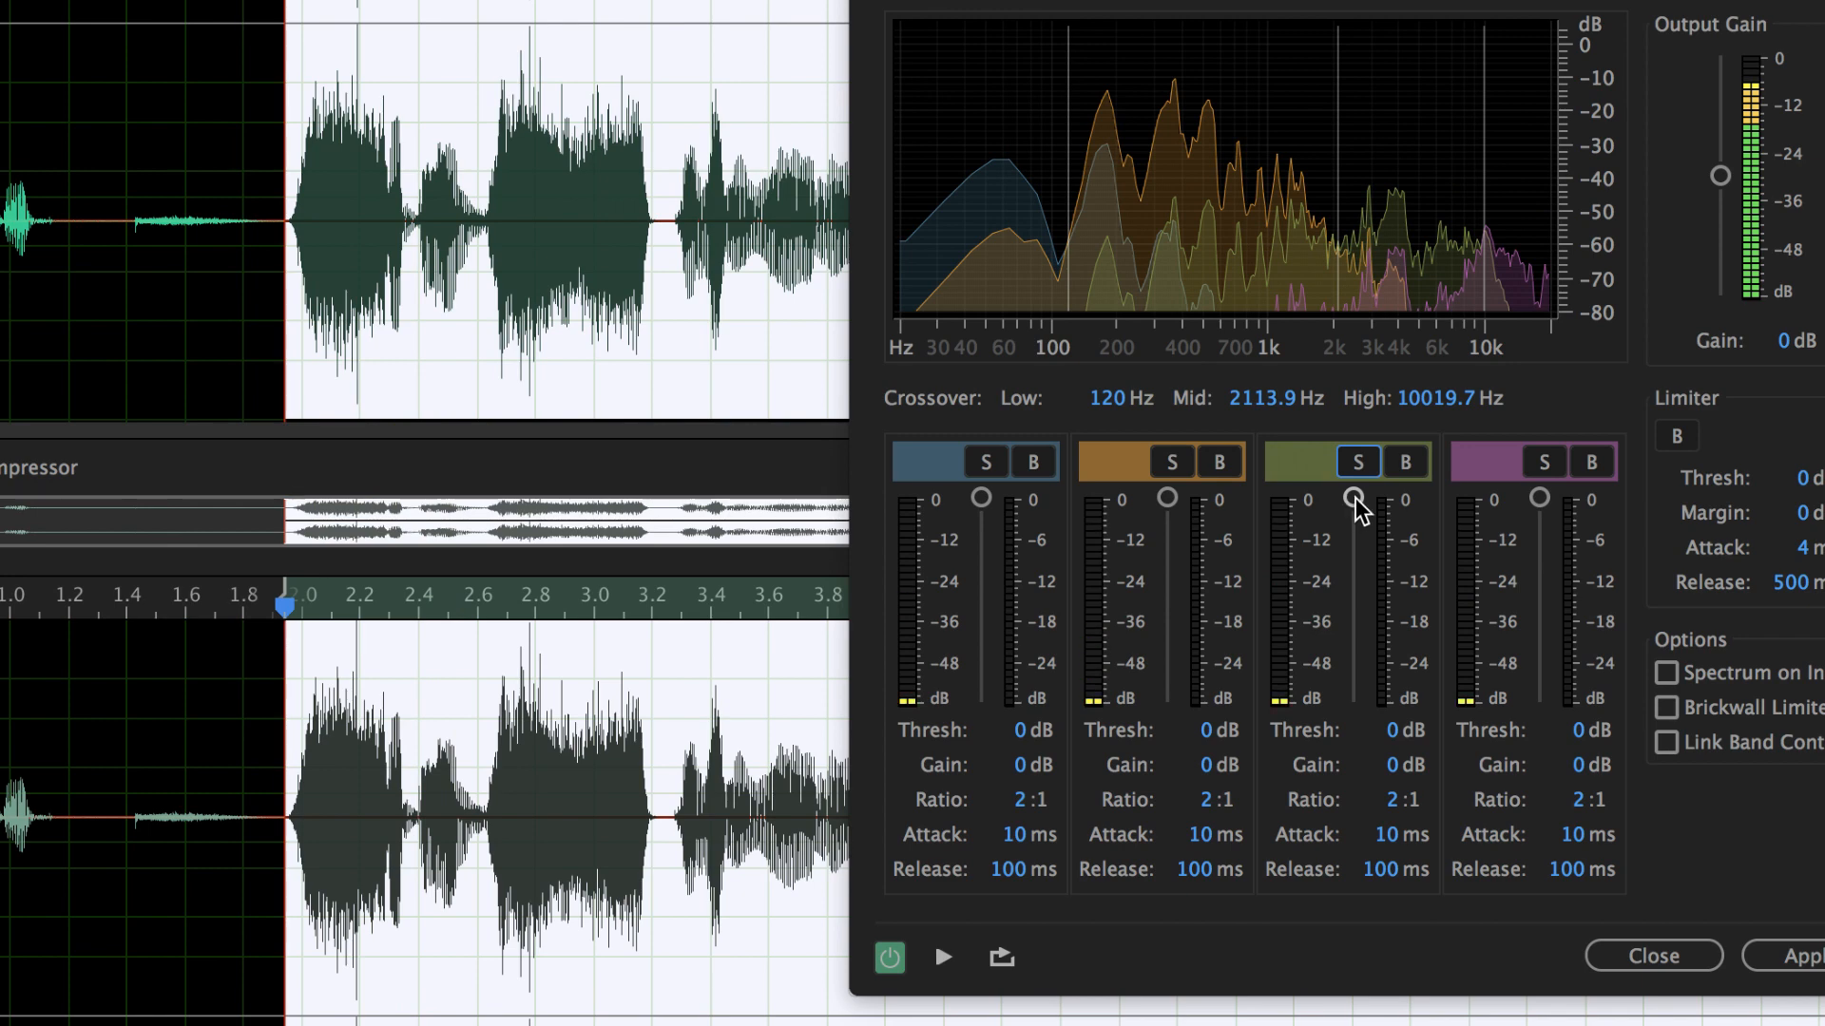
key(space)
drag(1355, 498, 1351, 630)
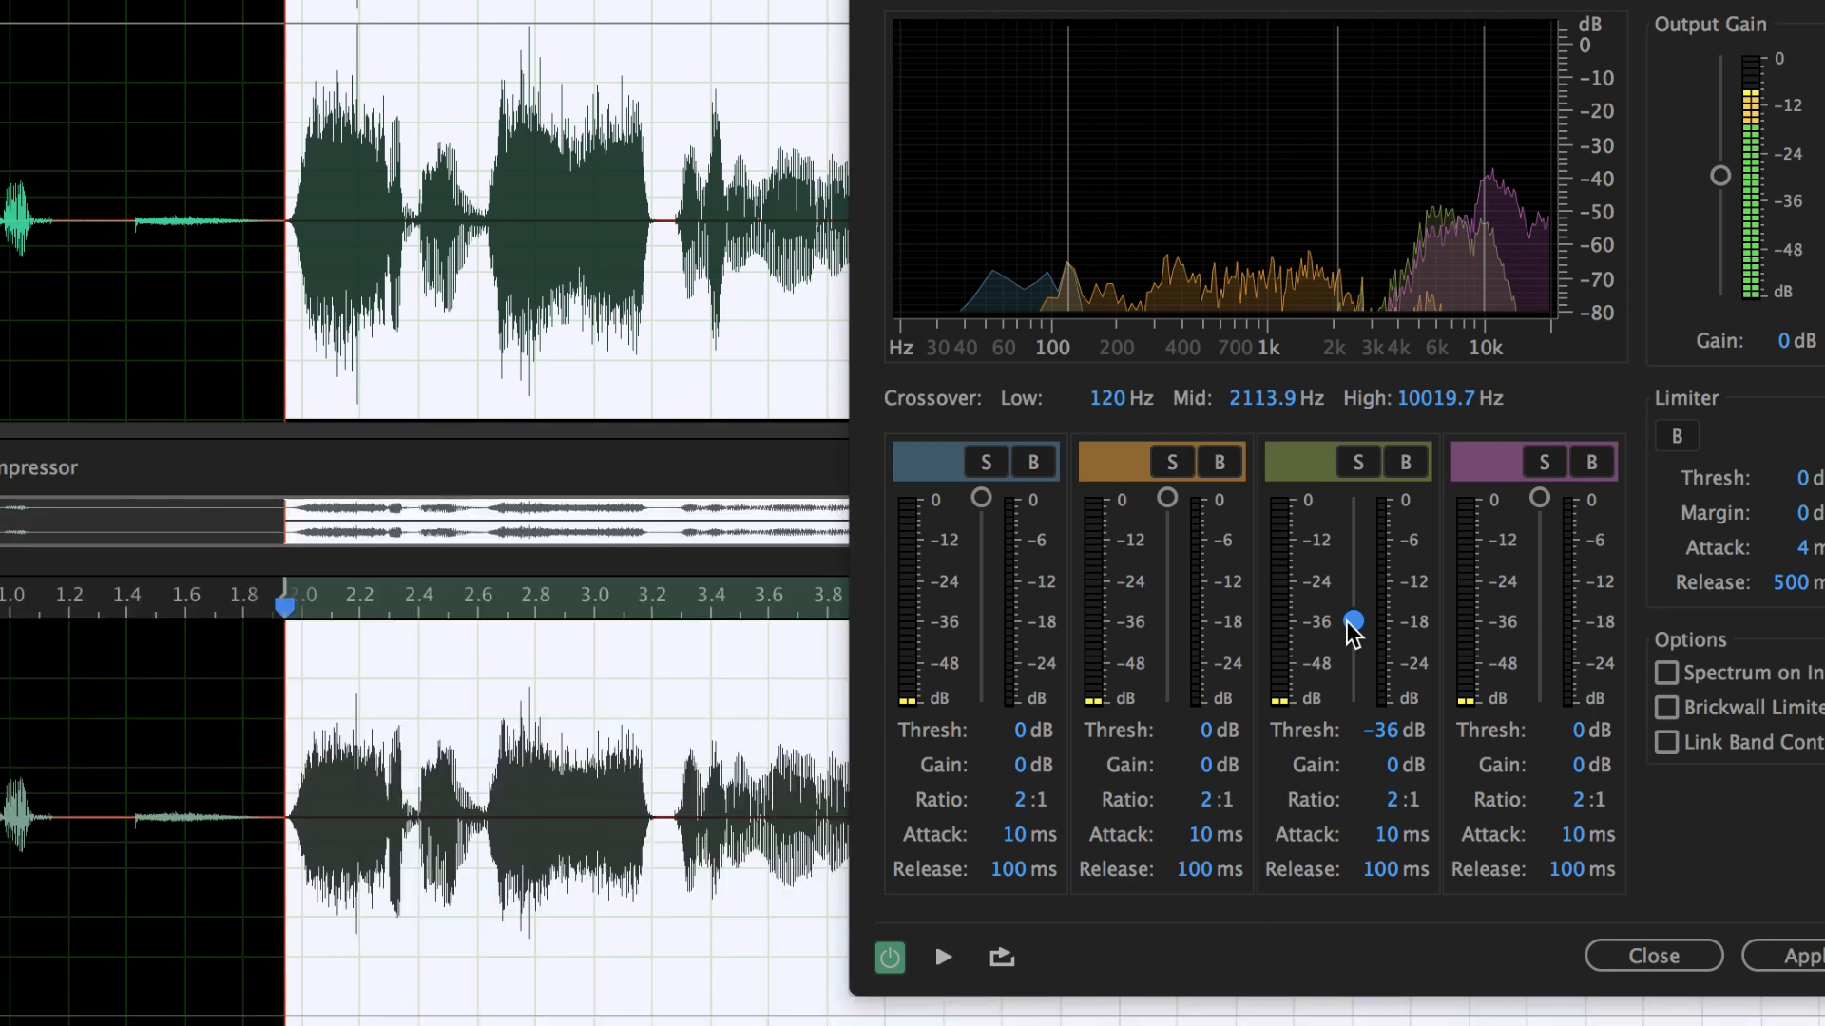
- Set the third band's ratio to 5:1 and its threshold to -30 dB while previewing the voice
key(space)
drag(1351, 618, 1352, 612)
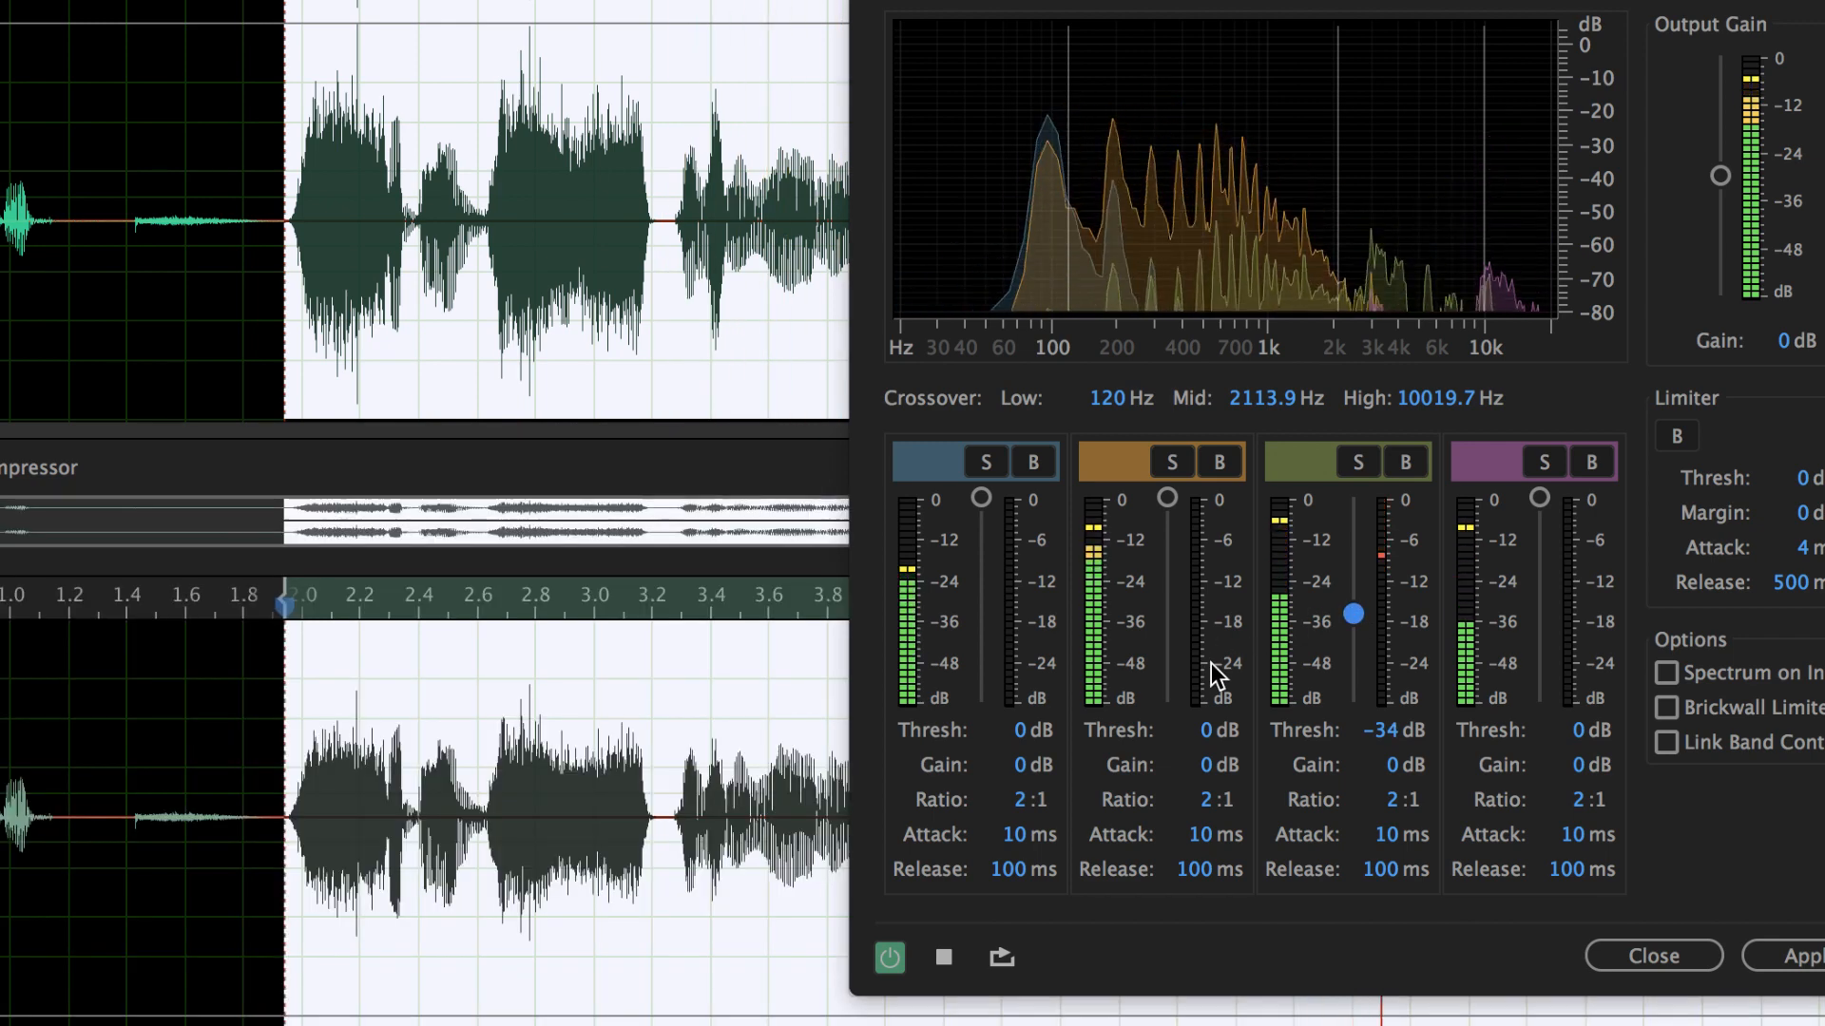
key(space)
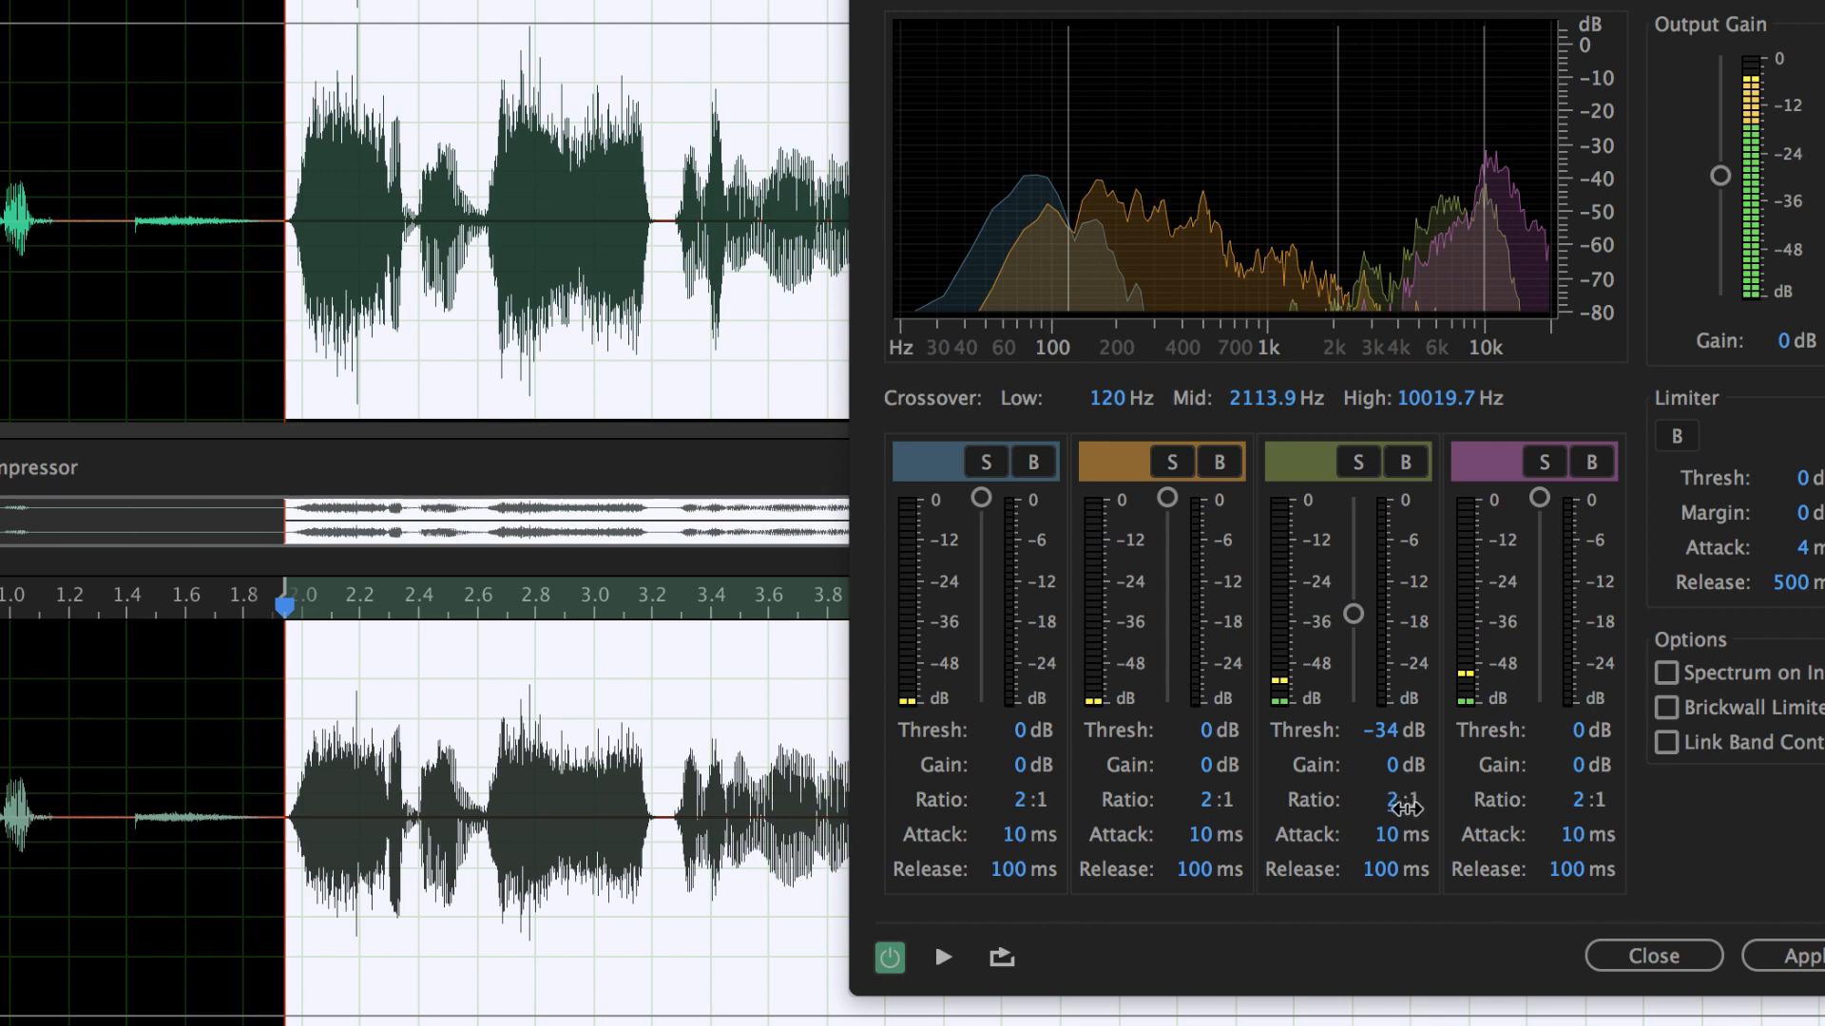
key(space)
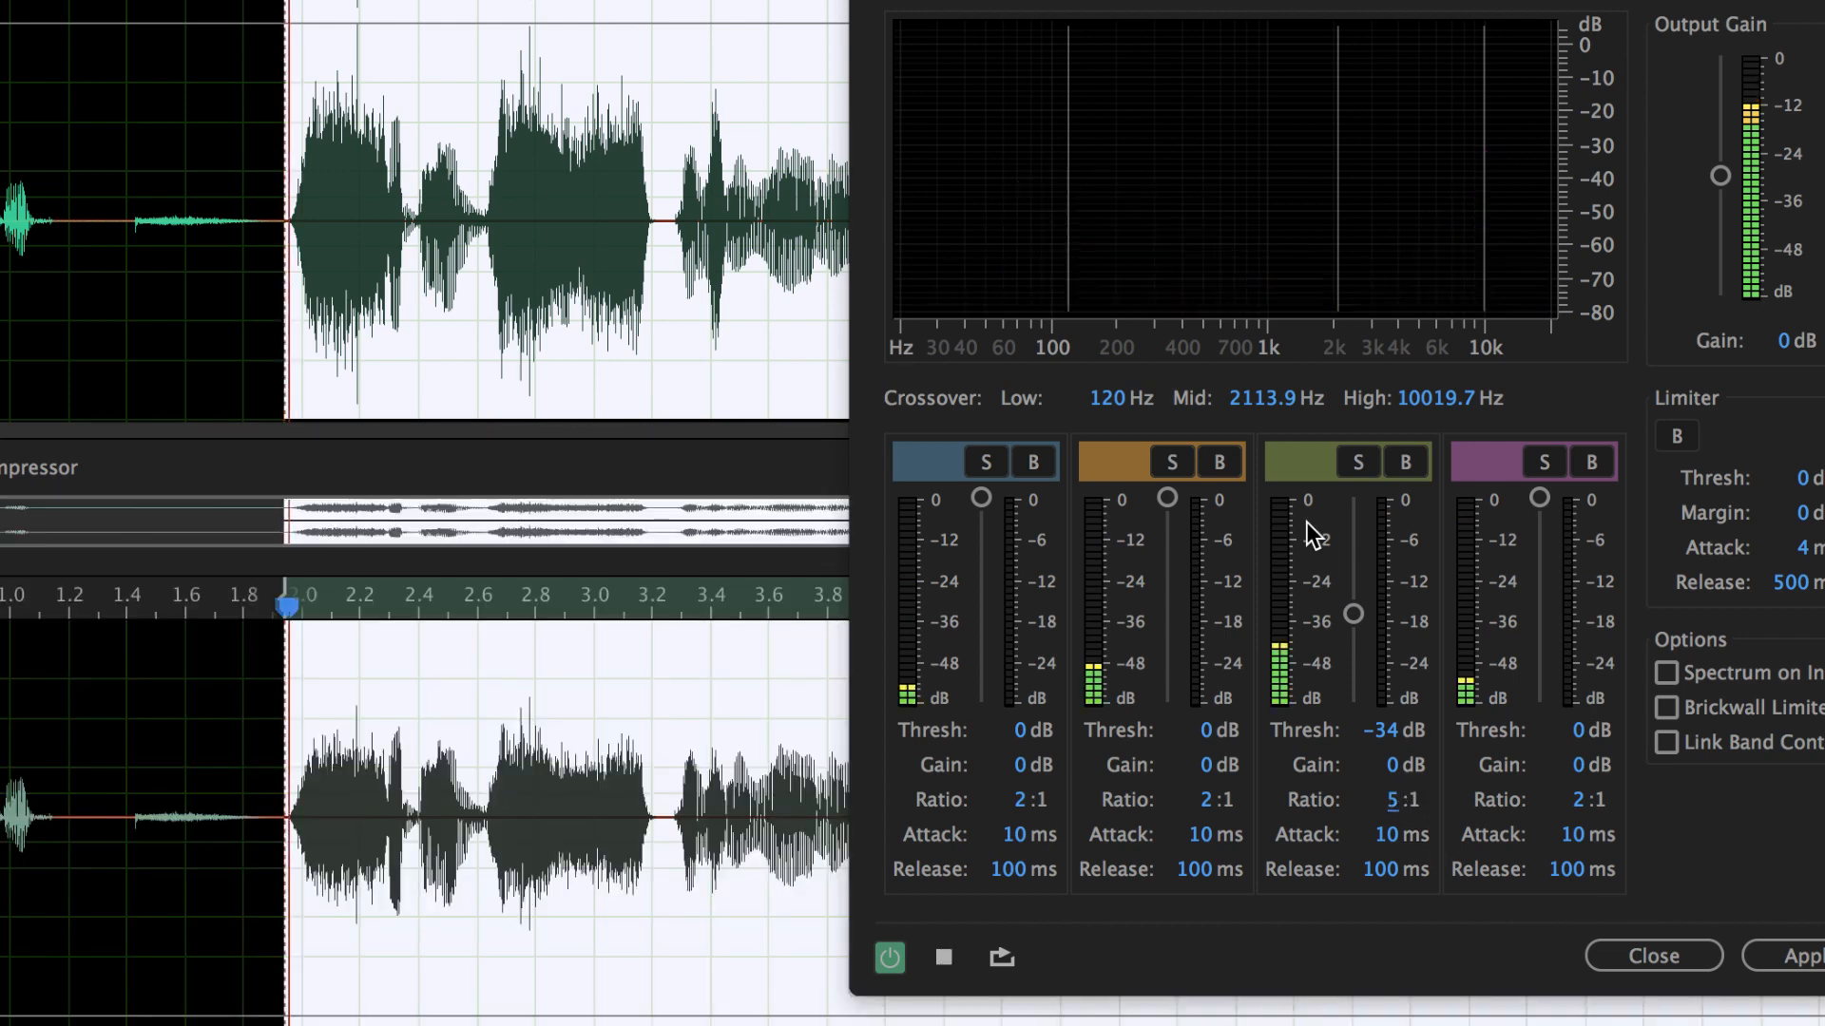
drag(1350, 609, 1353, 597)
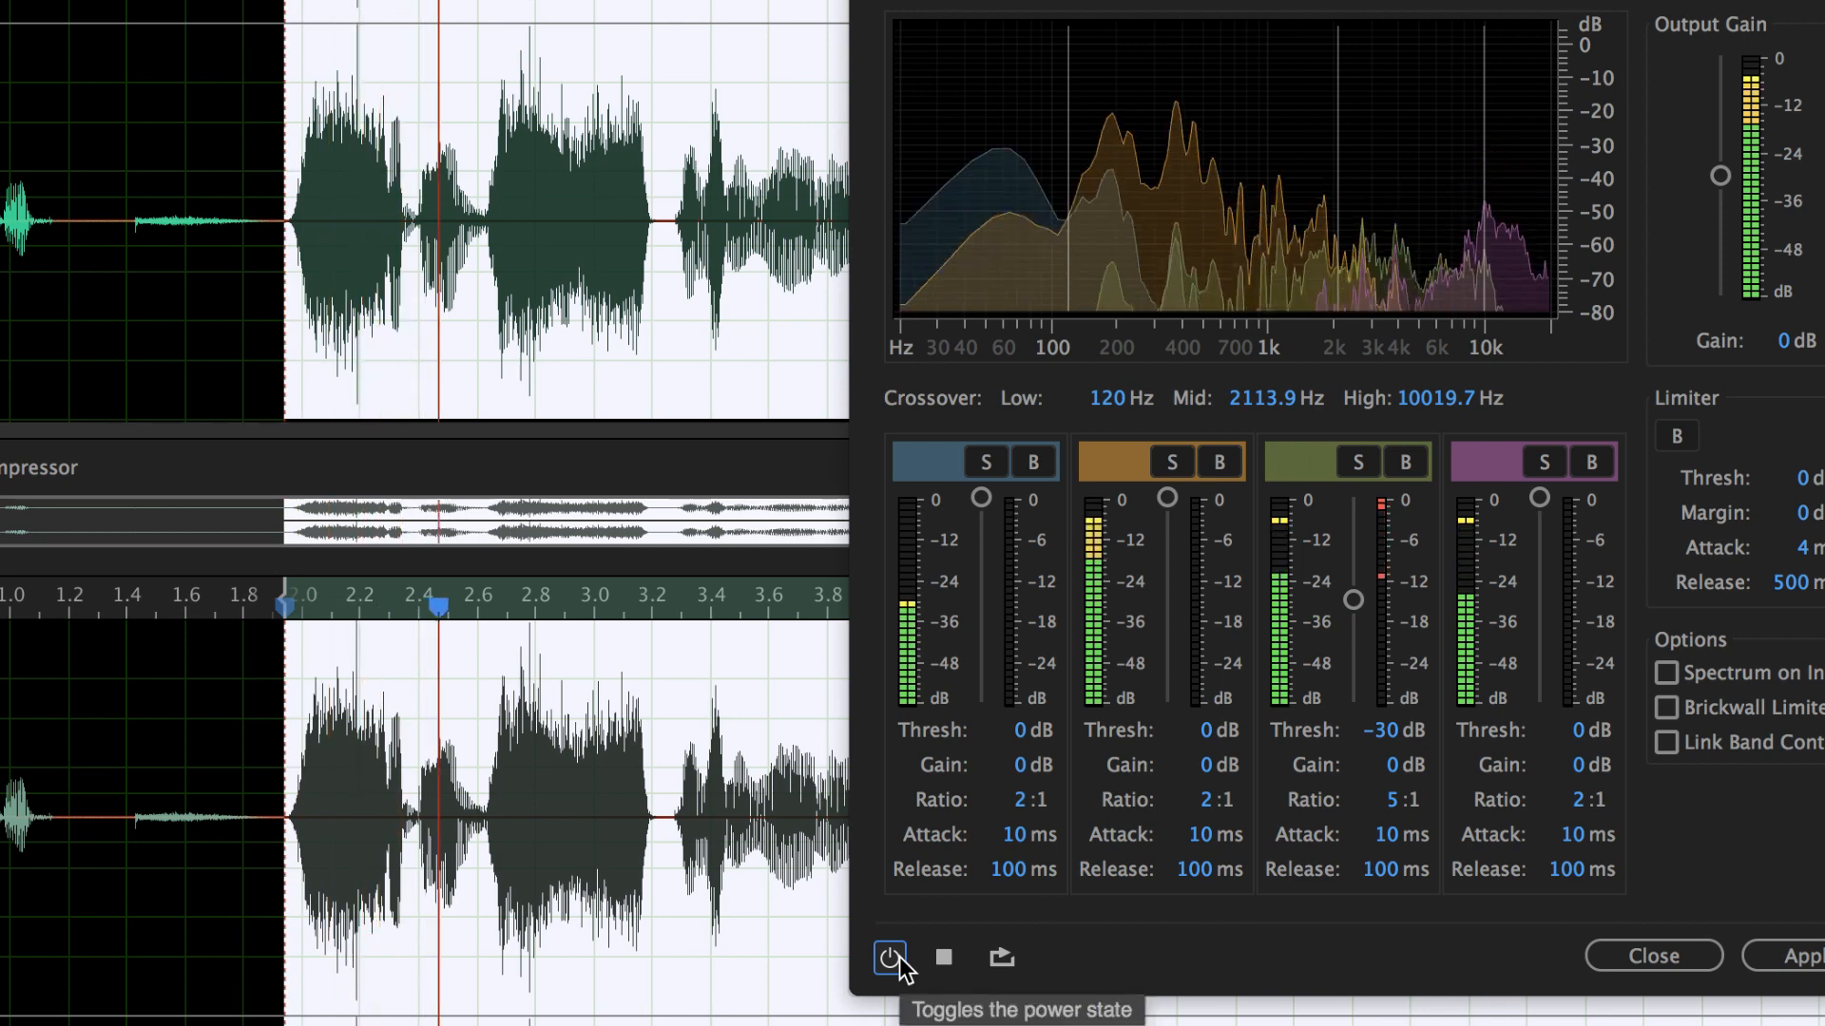
- Compare the voice with the multiband compressor bypassed and enabled
key(space)
key(space)
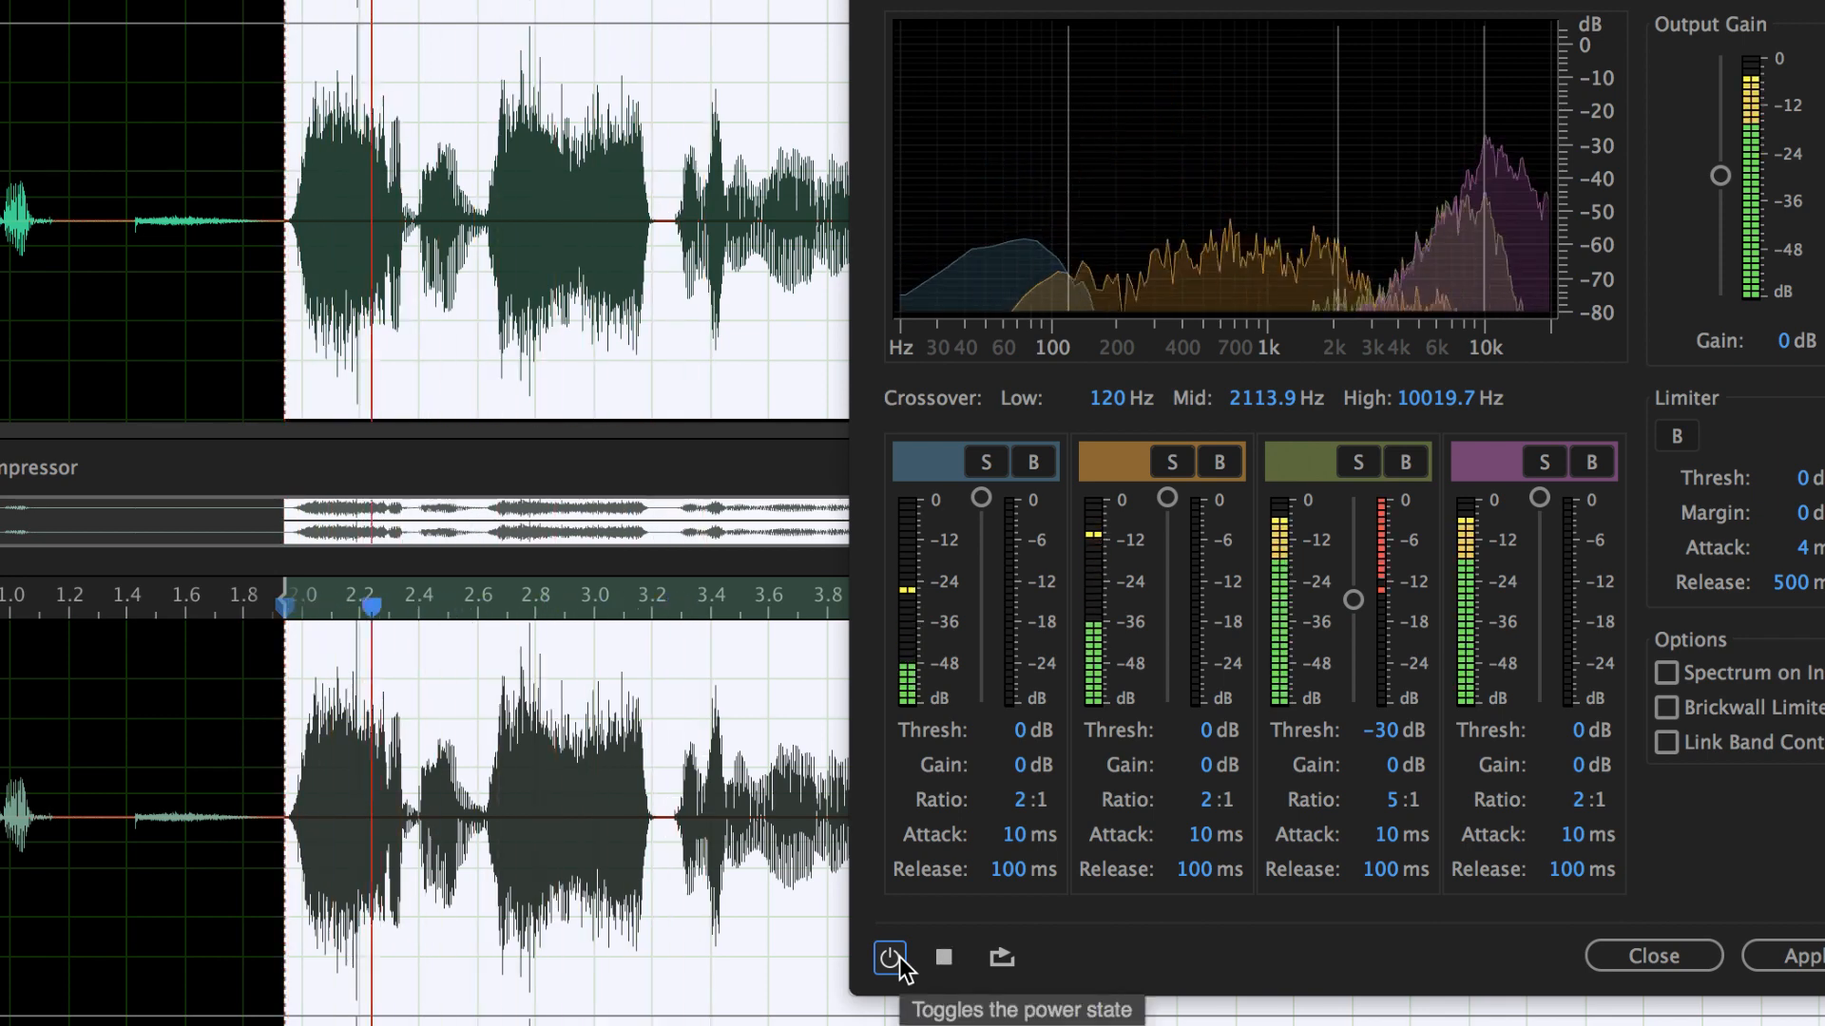
key(space)
click(890, 957)
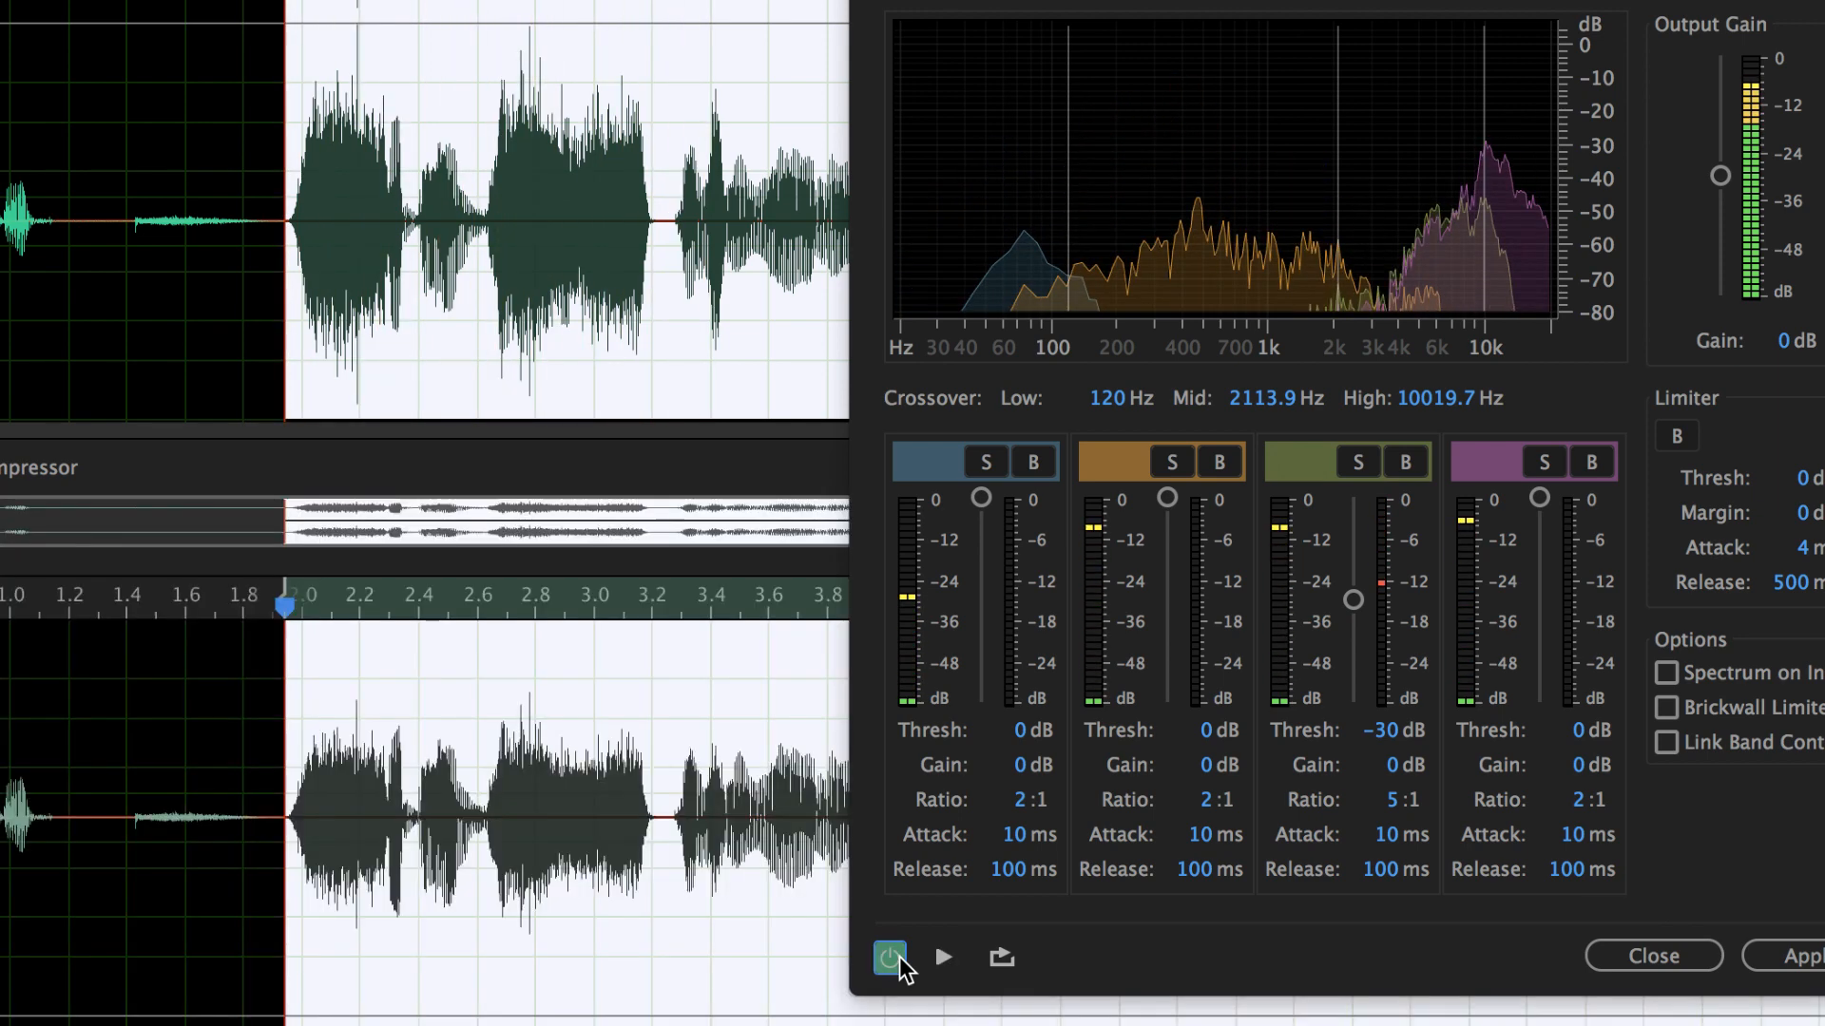
key(space)
- Raise the third band's threshold to -23 dB while previewing the full voice
key(space)
drag(1351, 593, 1359, 580)
key(space)
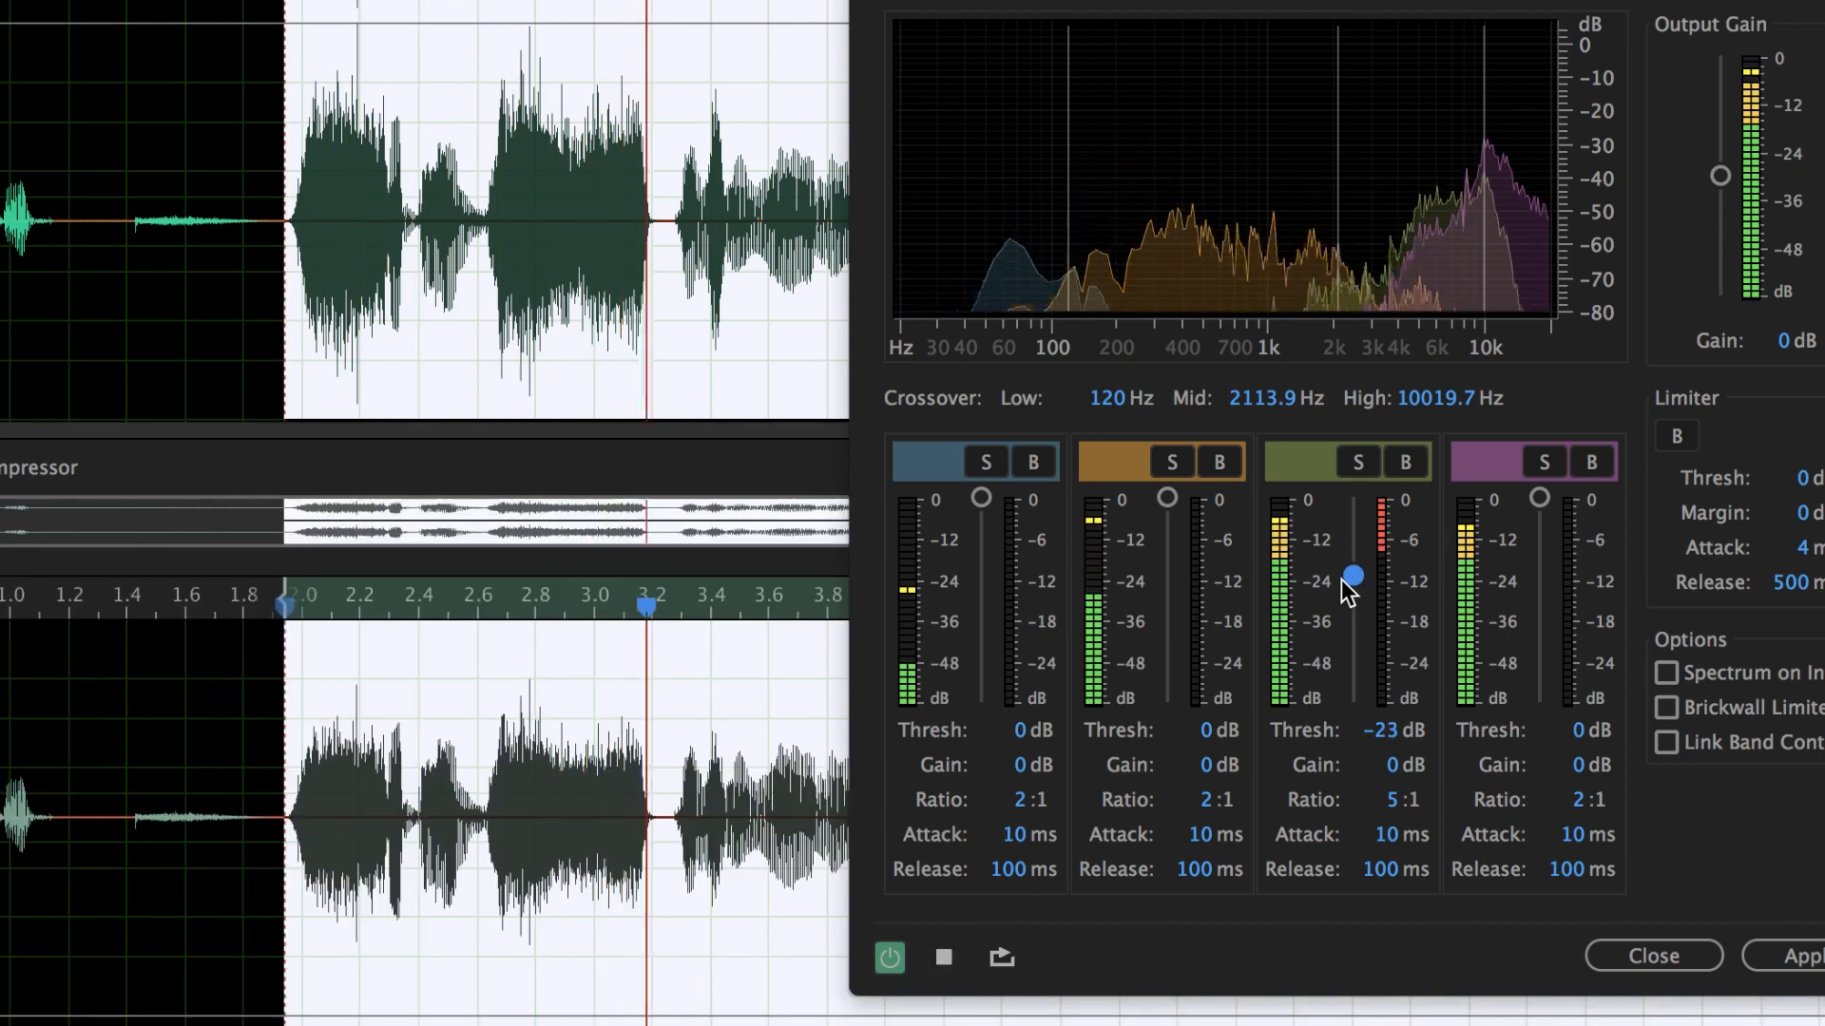
key(space)
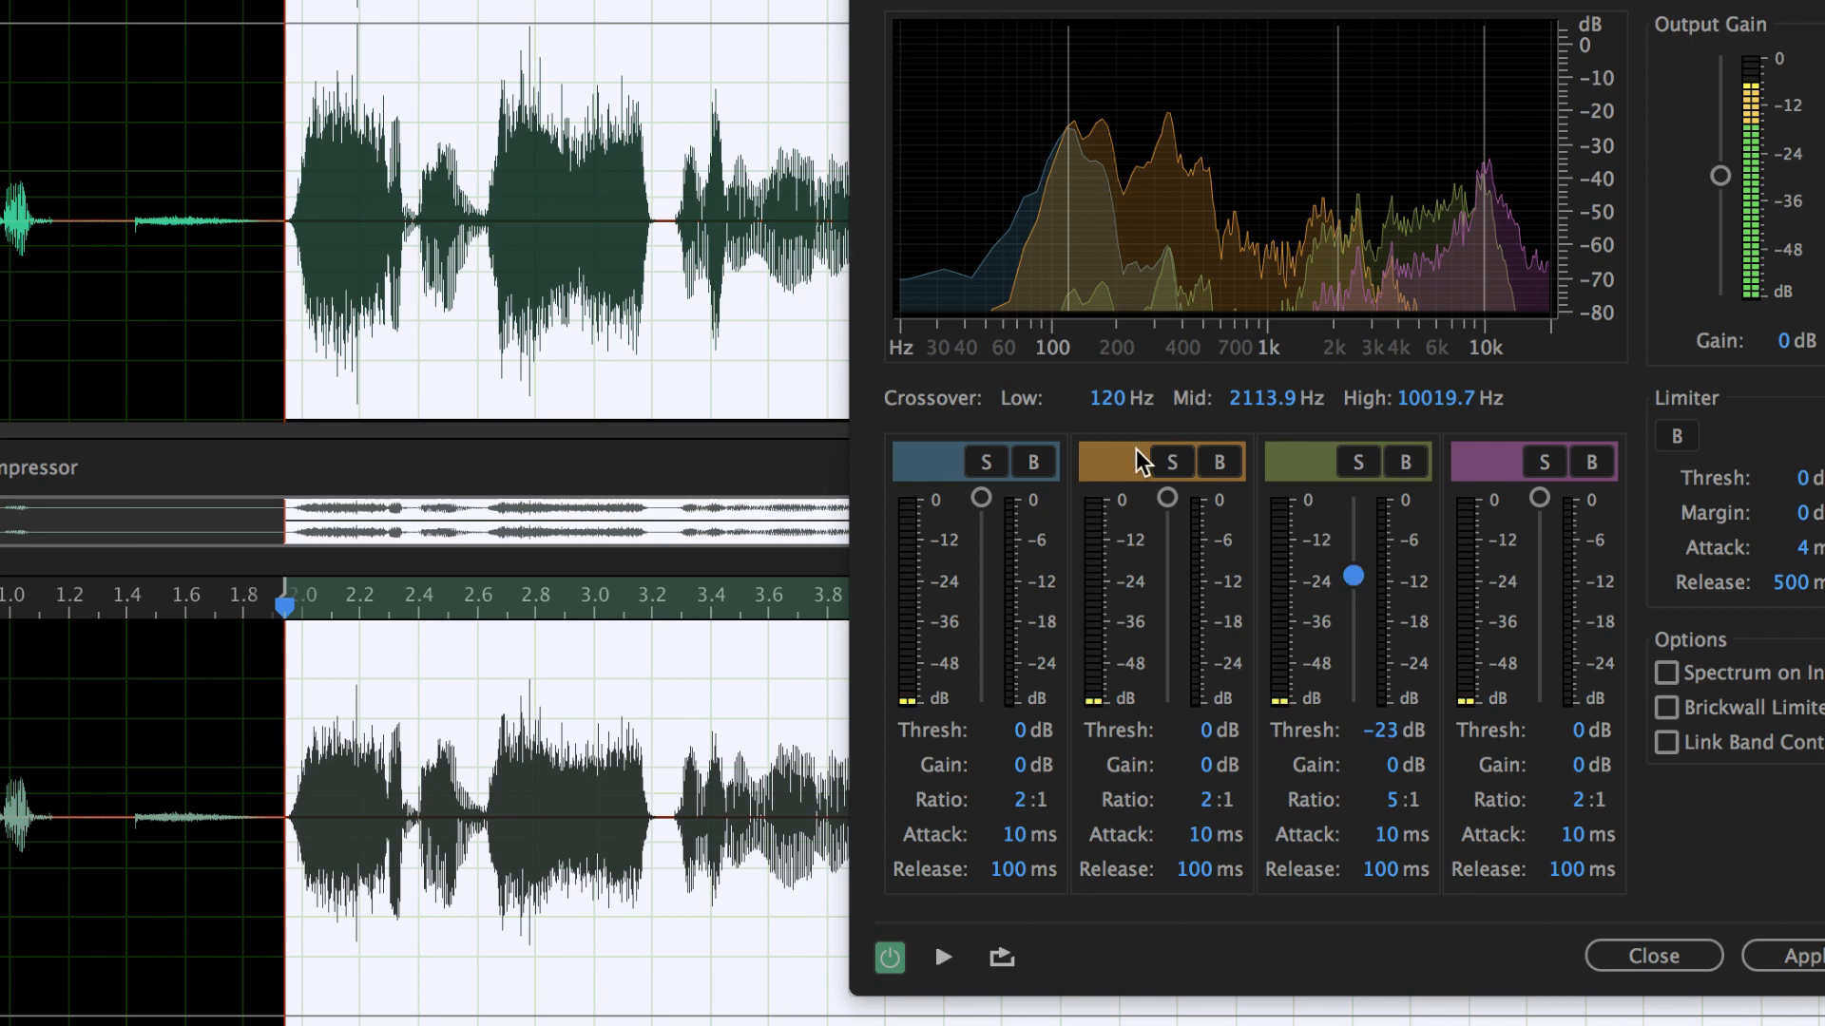
- Solo the second band, lower its threshold to -23 dB while previewing, and unsolo it
click(1157, 469)
key(space)
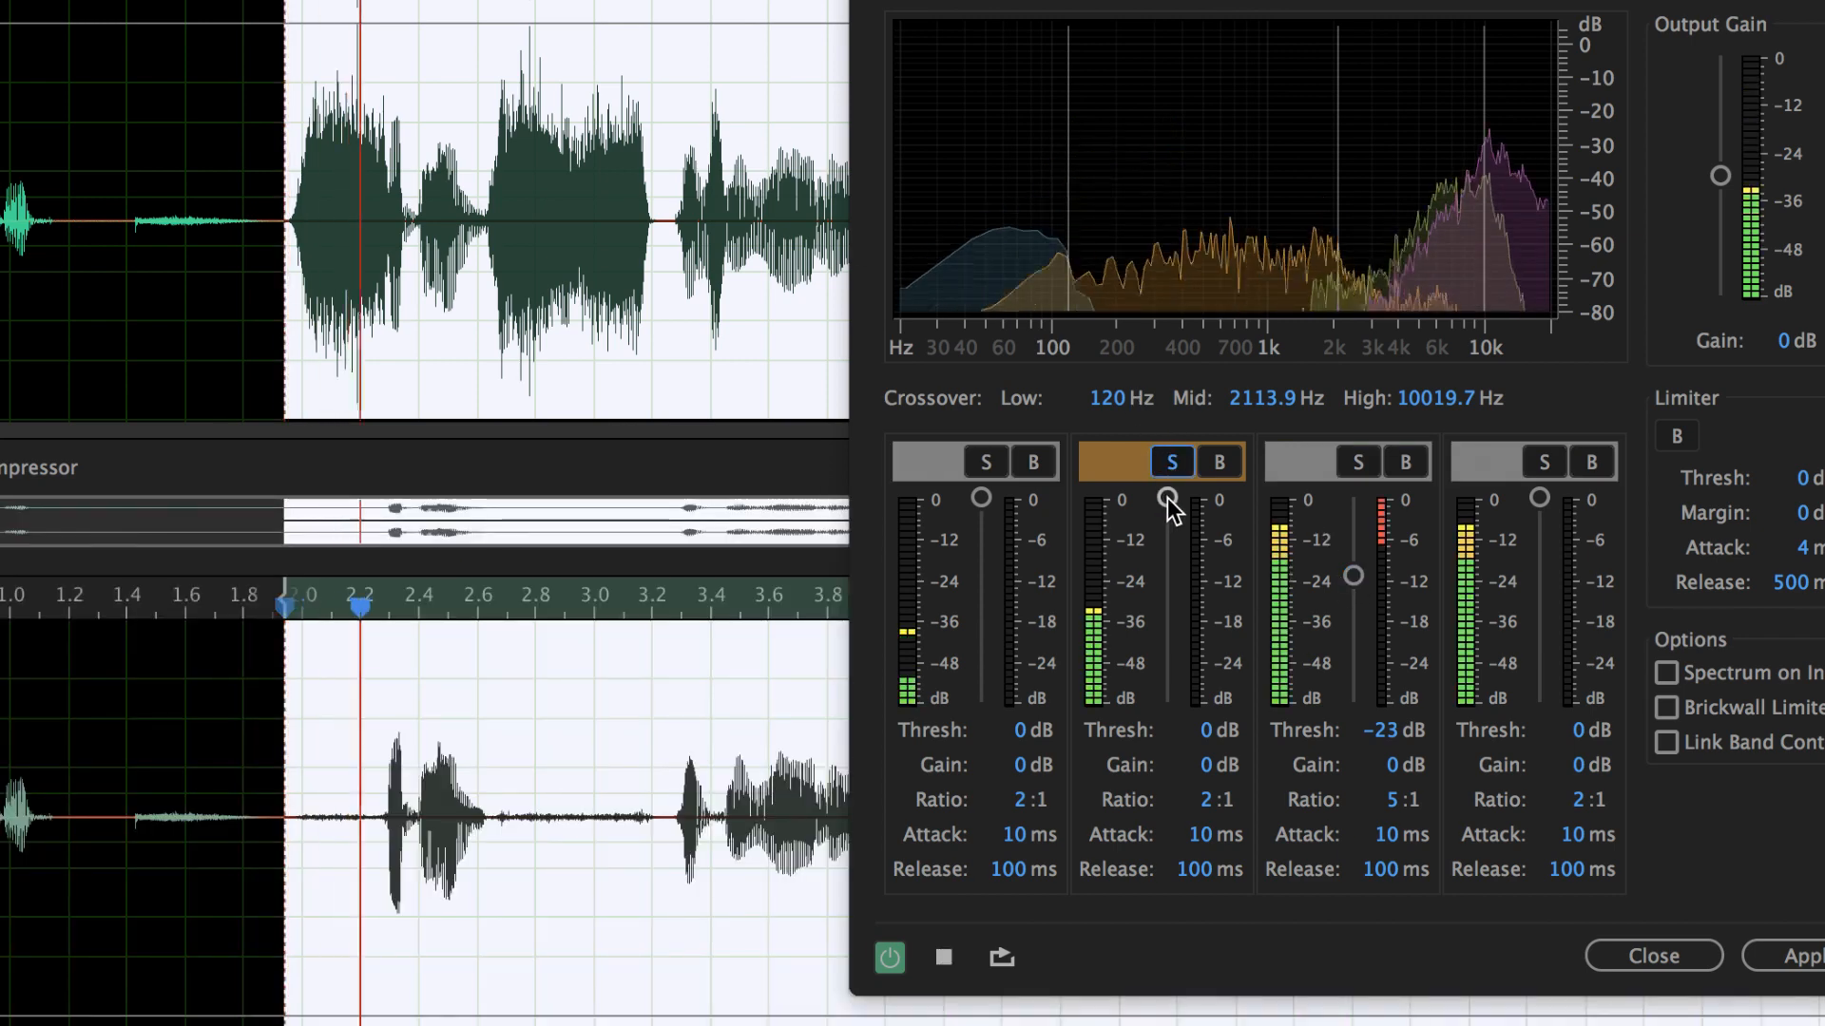
drag(1167, 498, 1167, 578)
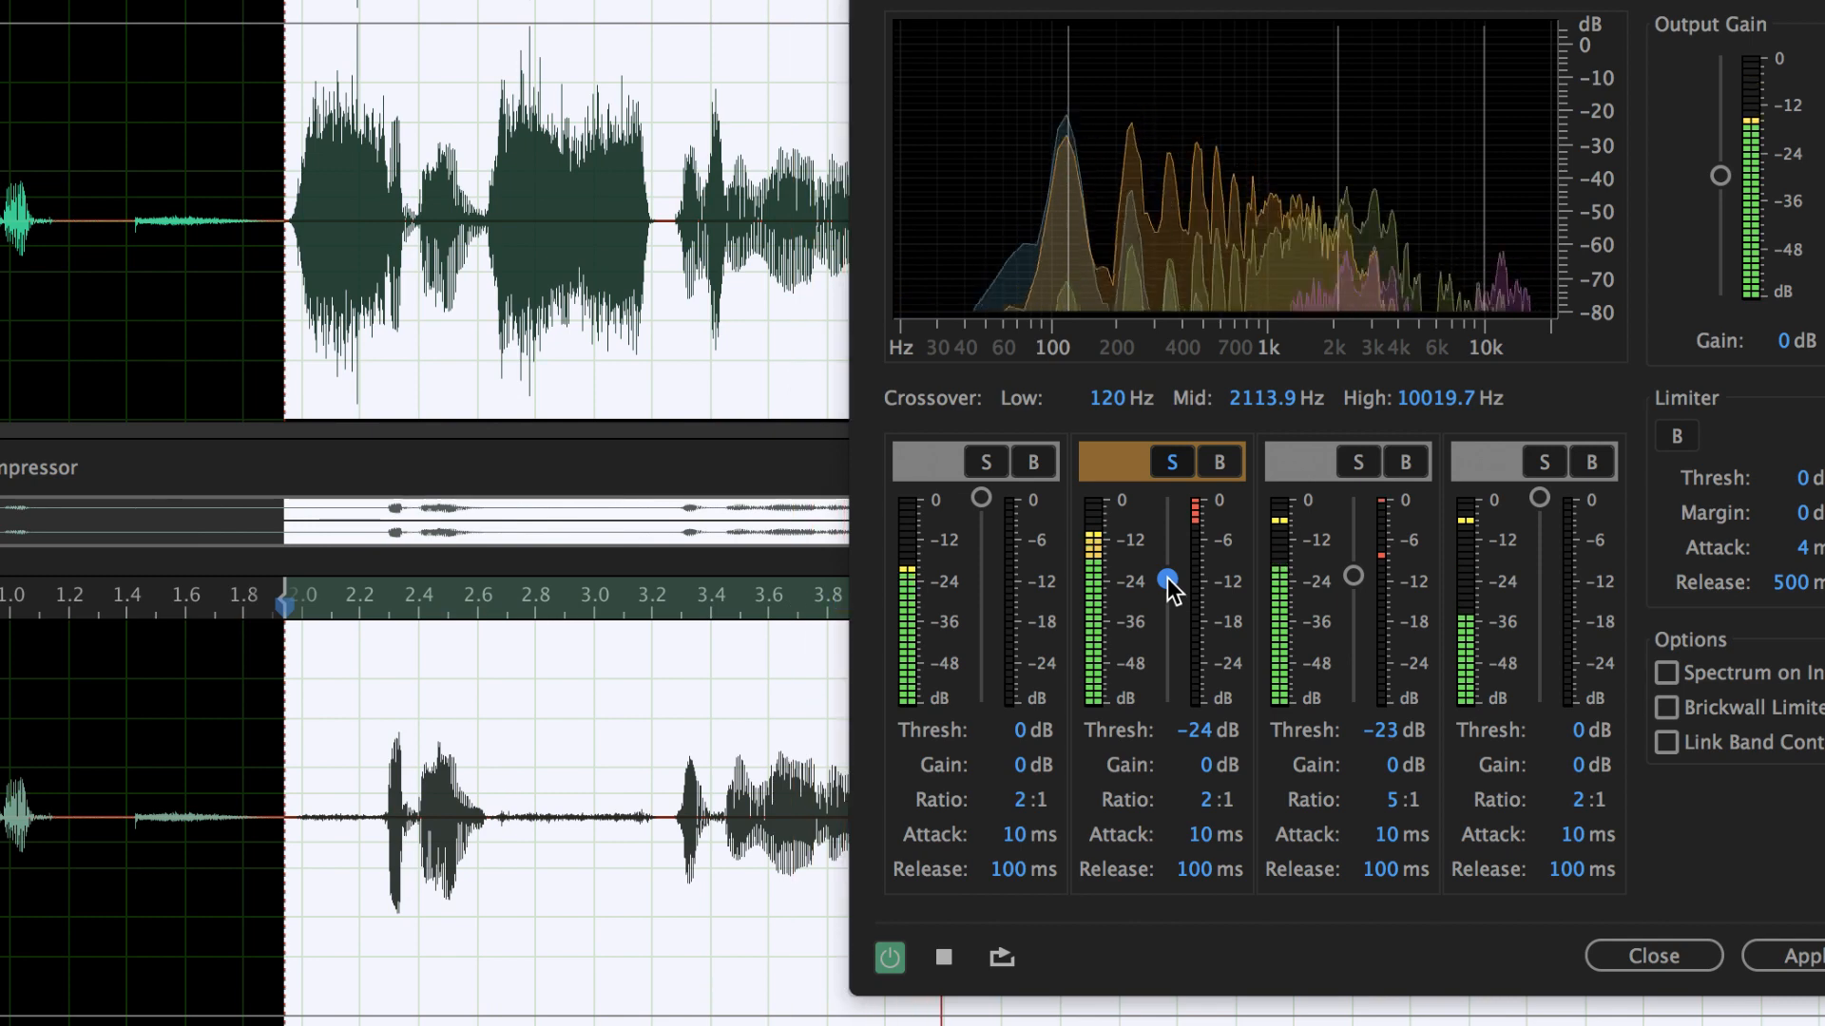
key(space)
click(1172, 462)
- Solo the first band, set the low crossover to 213.4 Hz, and lower that band's threshold to -24 dB
click(986, 462)
key(space)
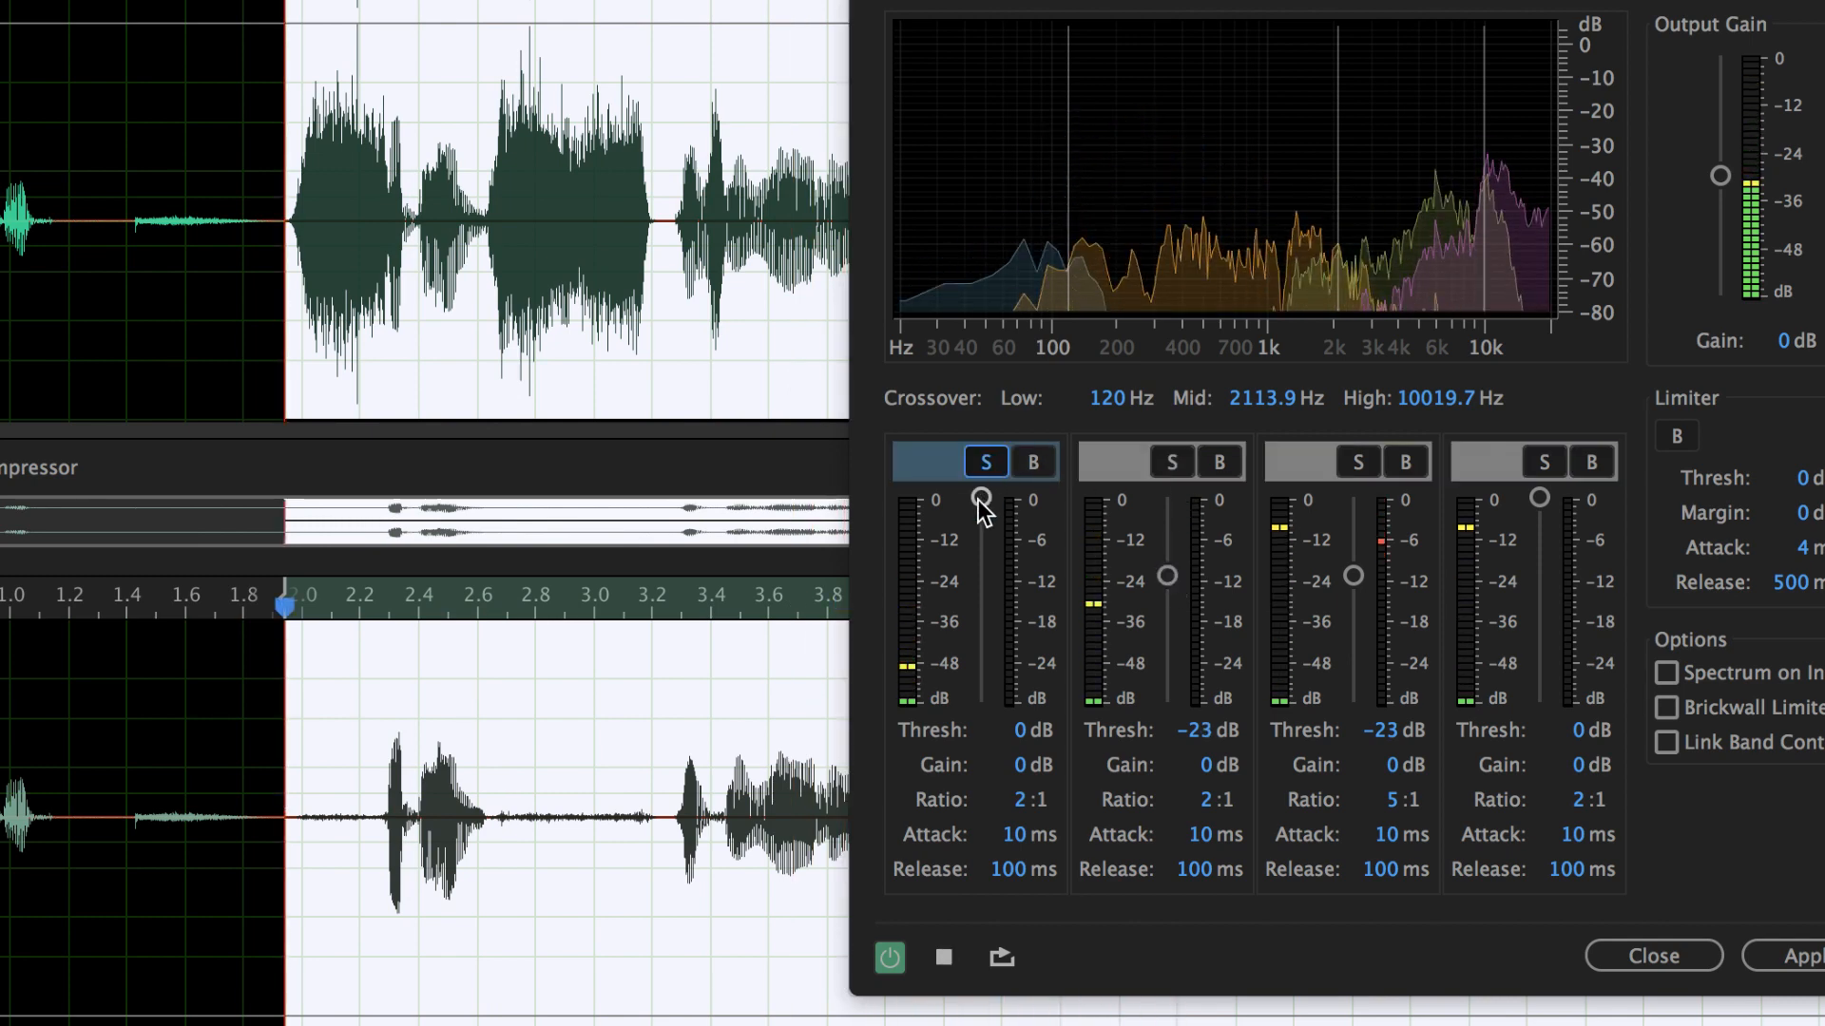
drag(980, 498, 981, 525)
key(space)
drag(1066, 281, 1121, 281)
key(space)
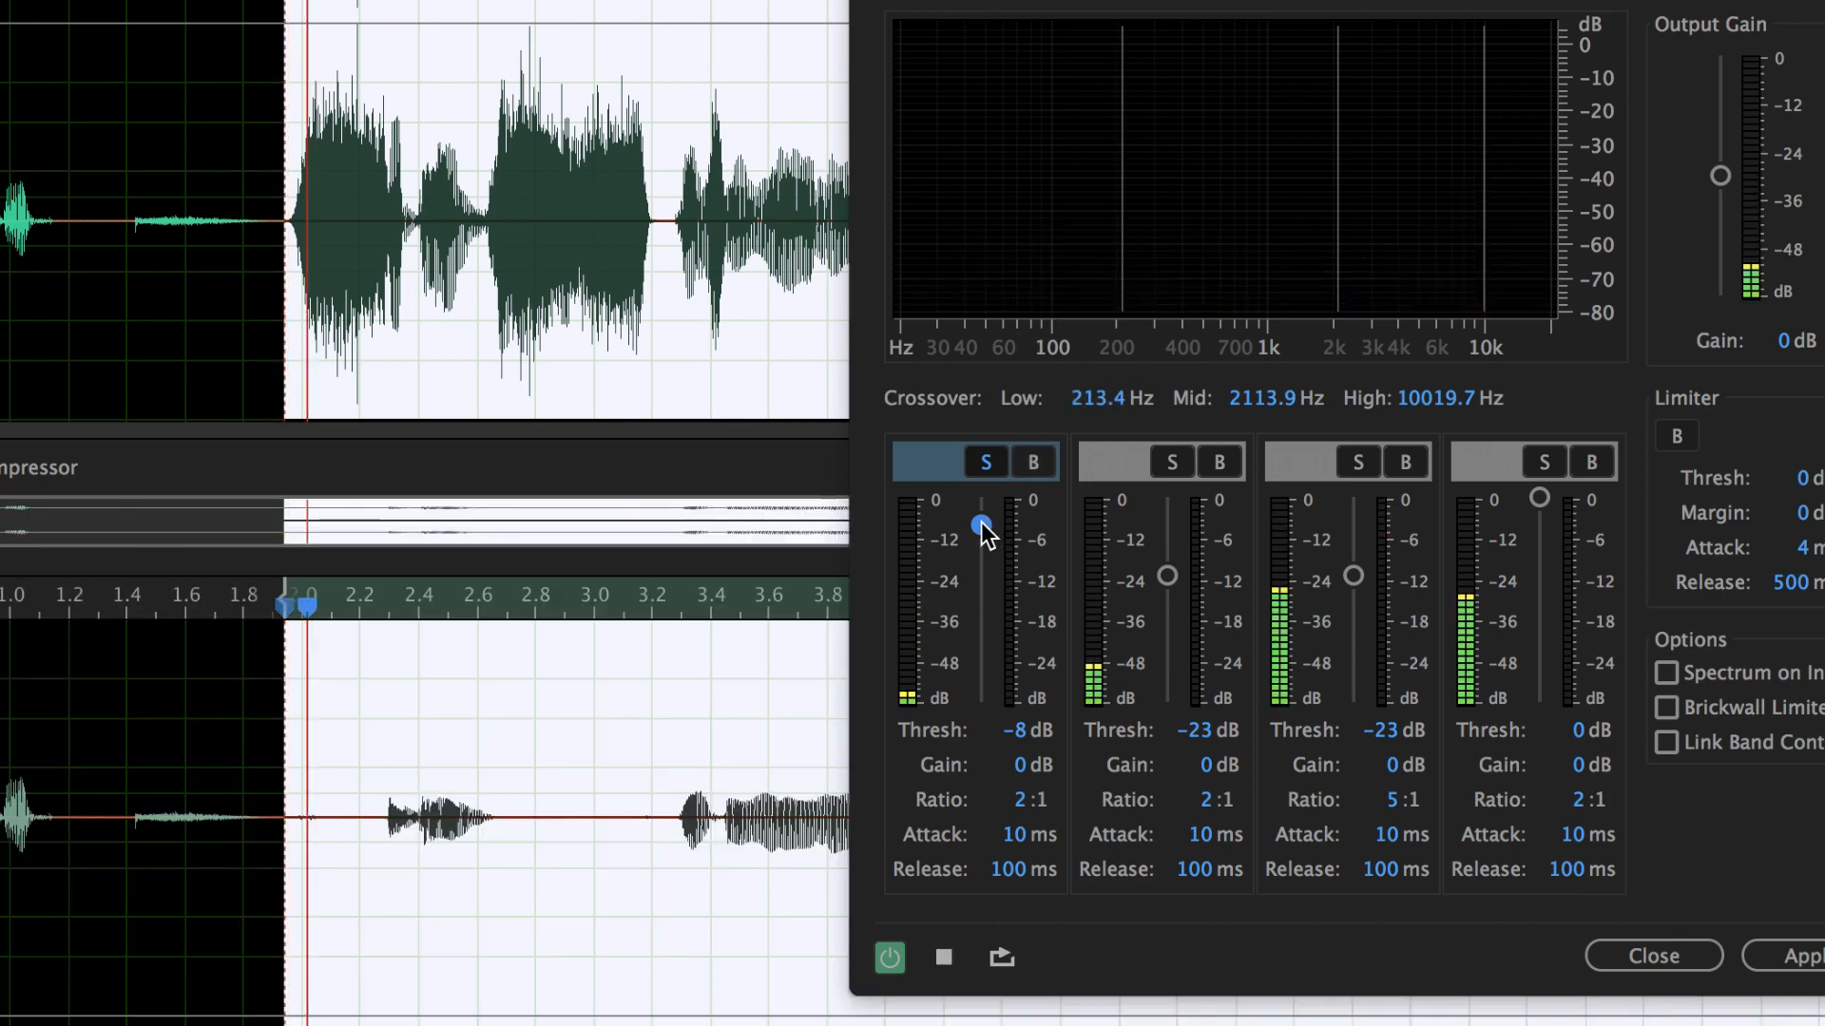
drag(981, 525, 981, 579)
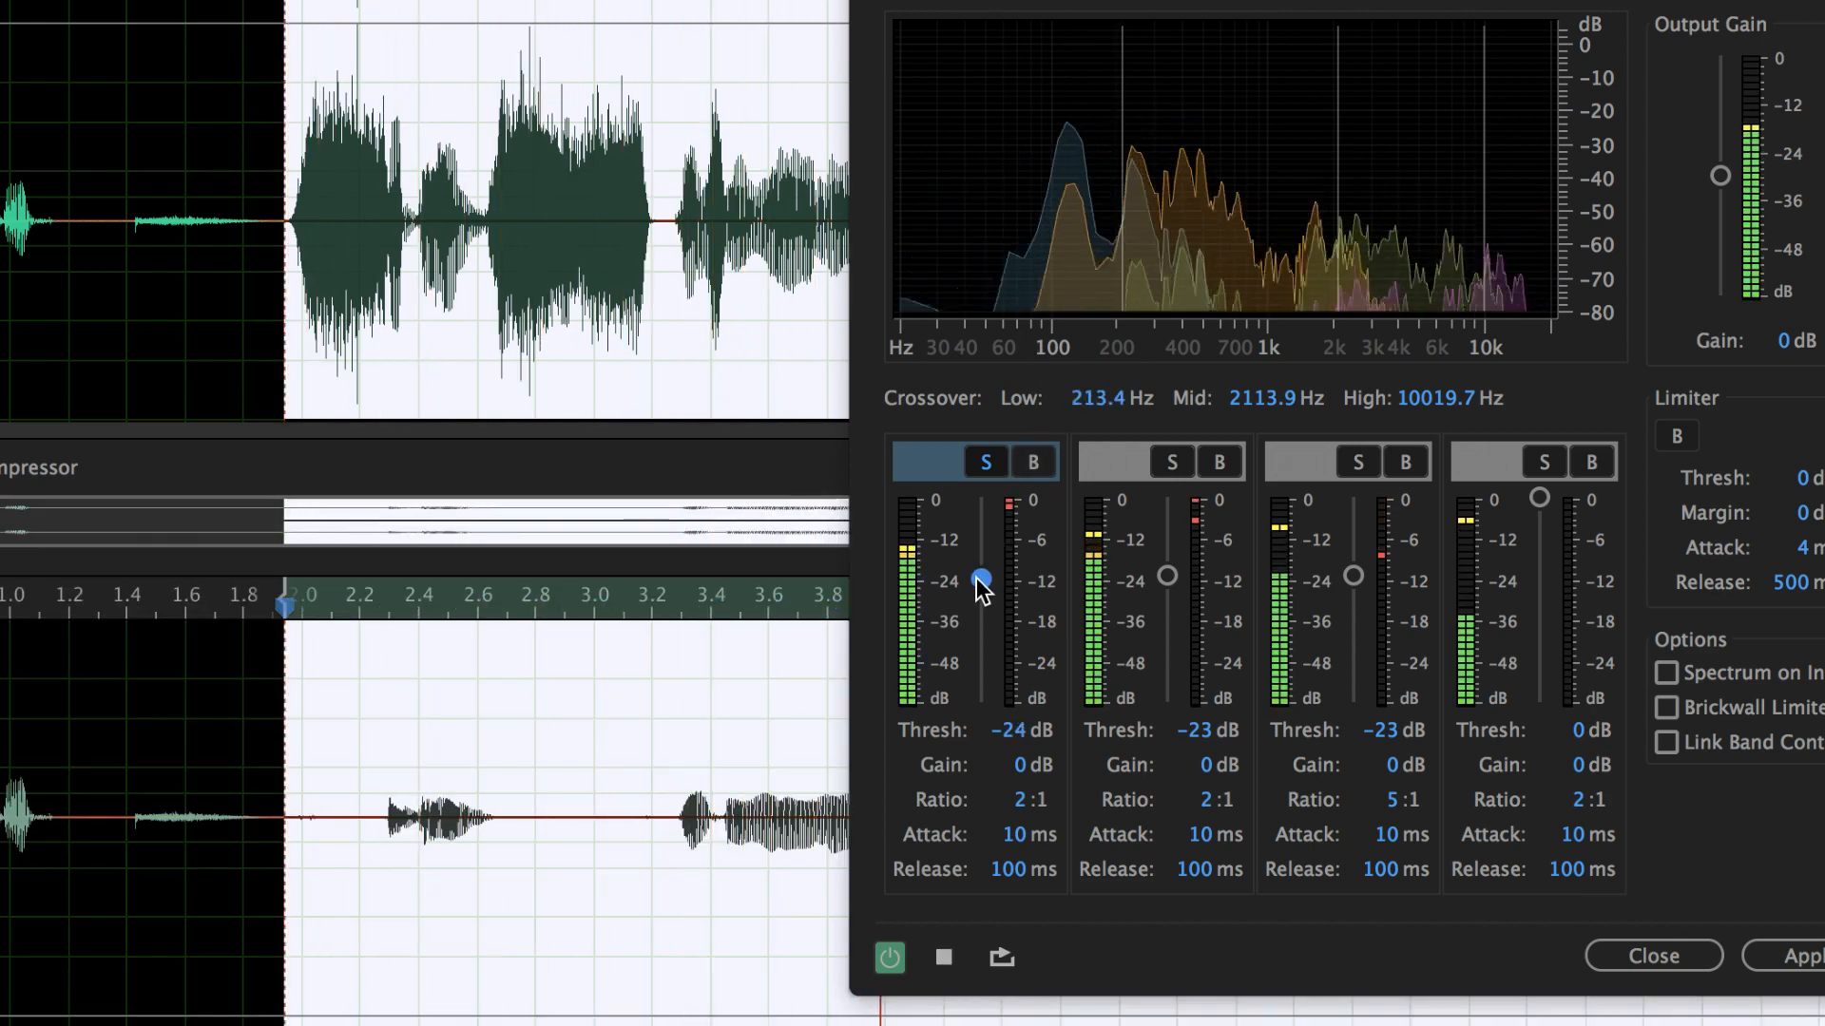
key(space)
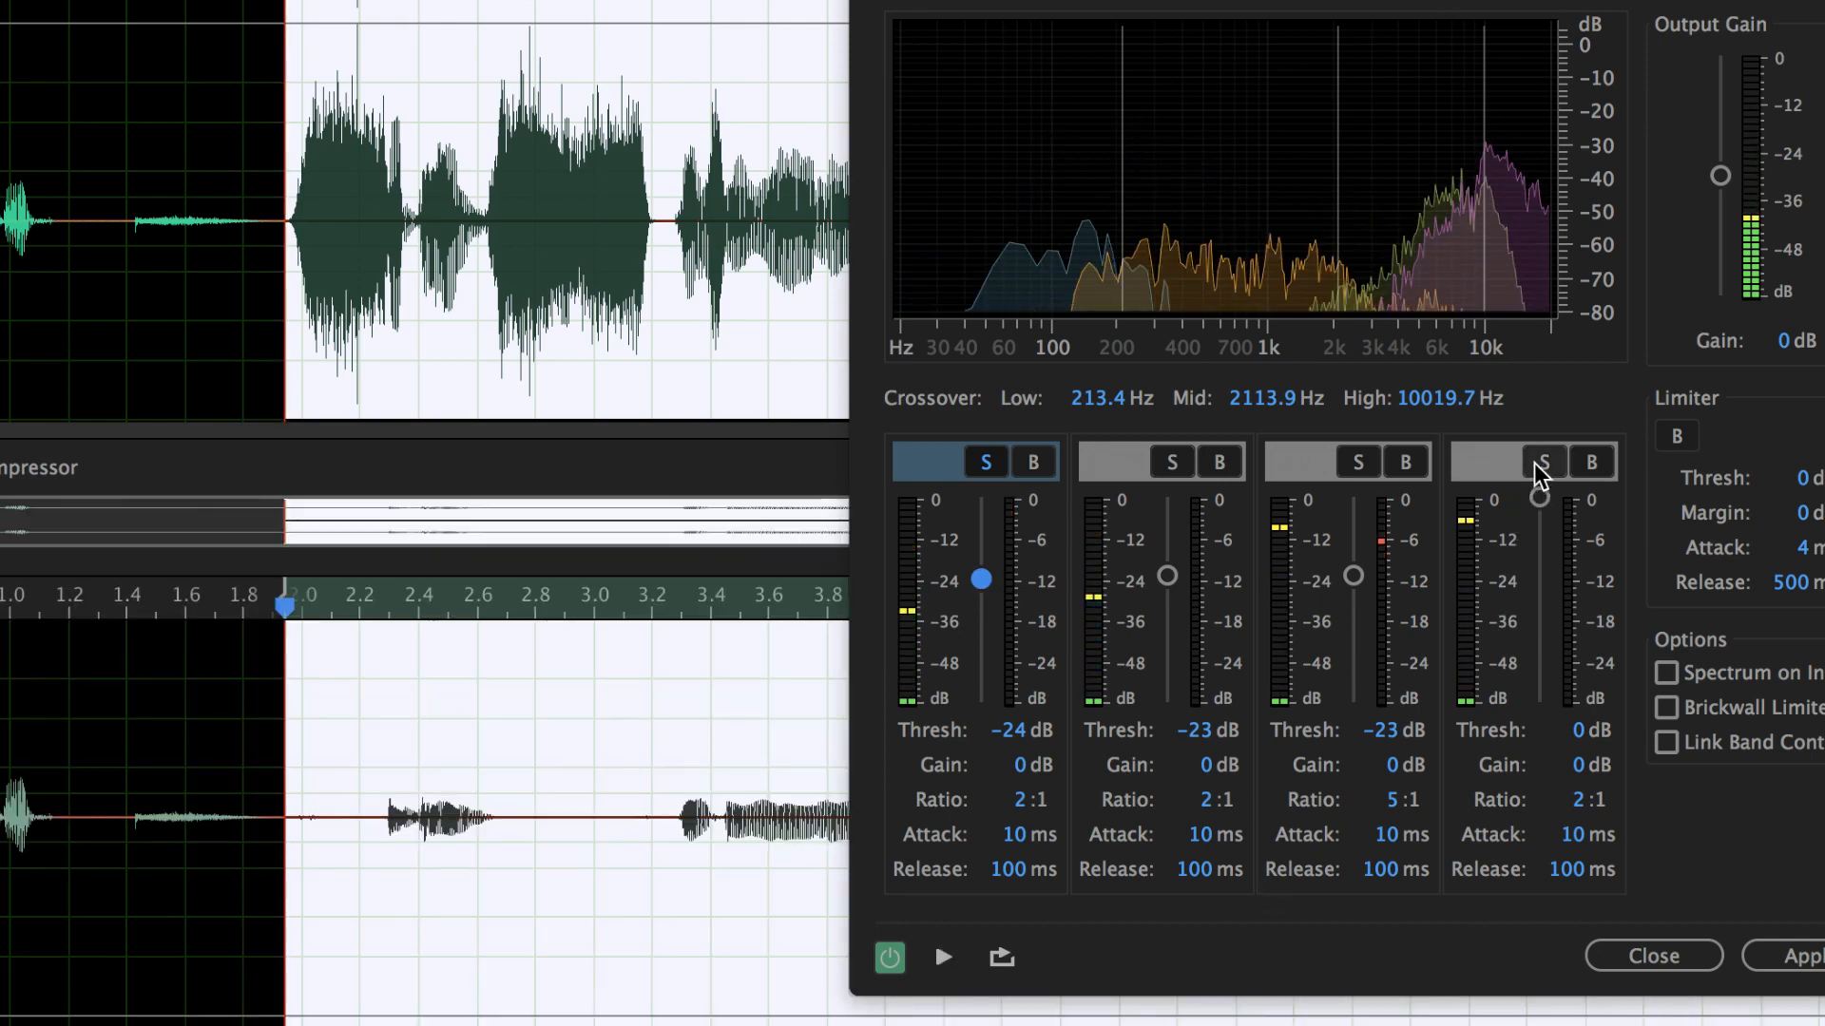
- Solo the fourth band instead of the first and lower its threshold to -28 dB while previewing
click(1538, 463)
key(space)
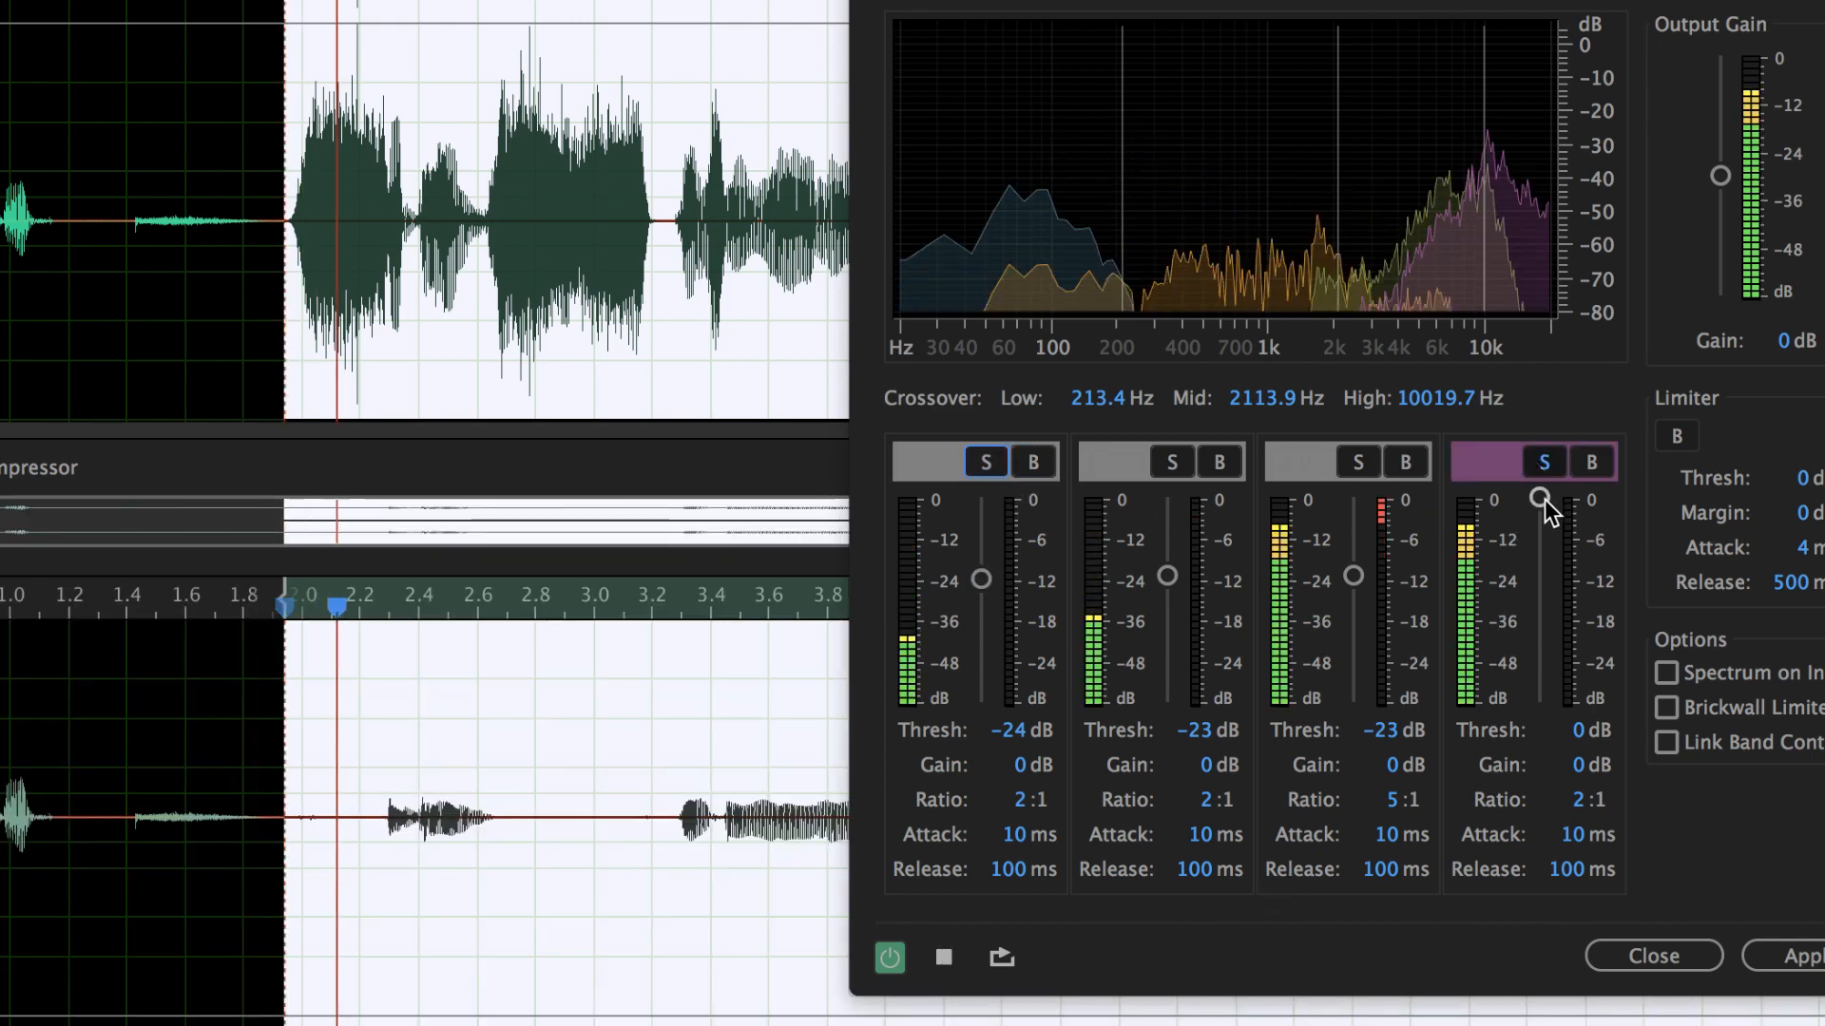
drag(1540, 499, 1531, 593)
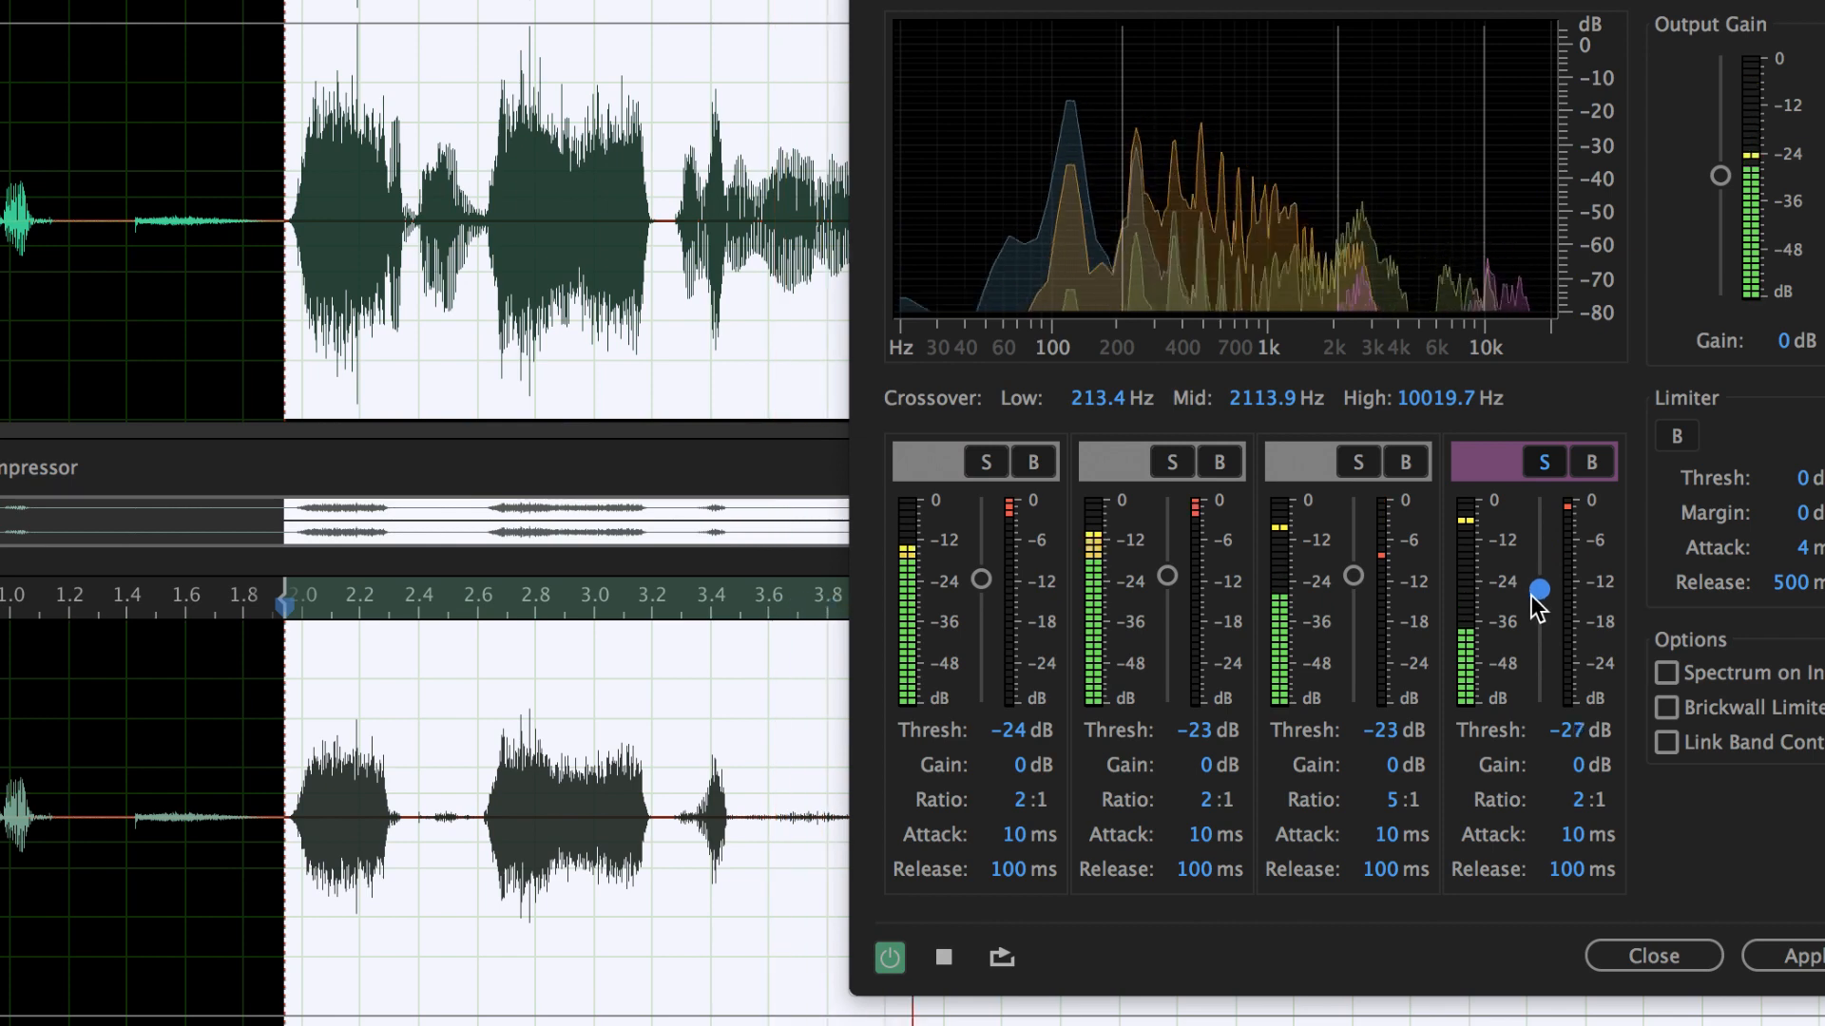
key(space)
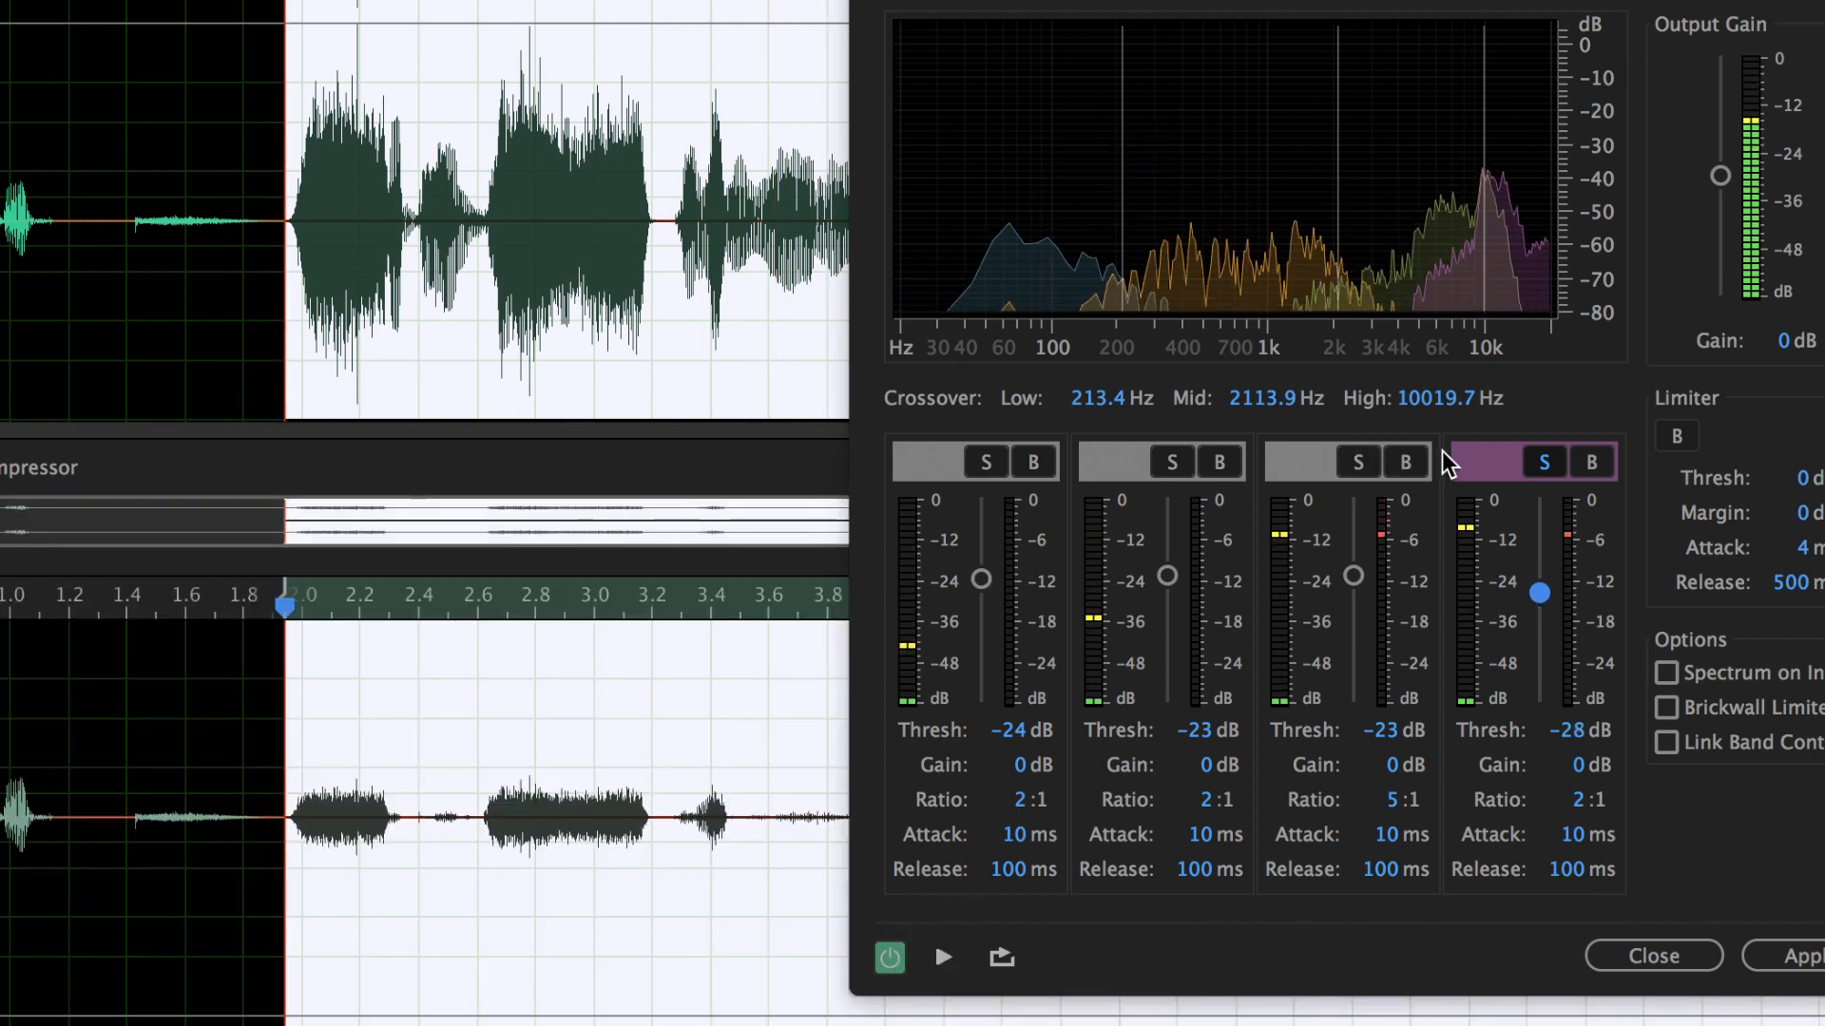
- Unsolo the fourth band and compare the full voice with the compressor enabled and bypassed, leaving the effect enabled
key(space)
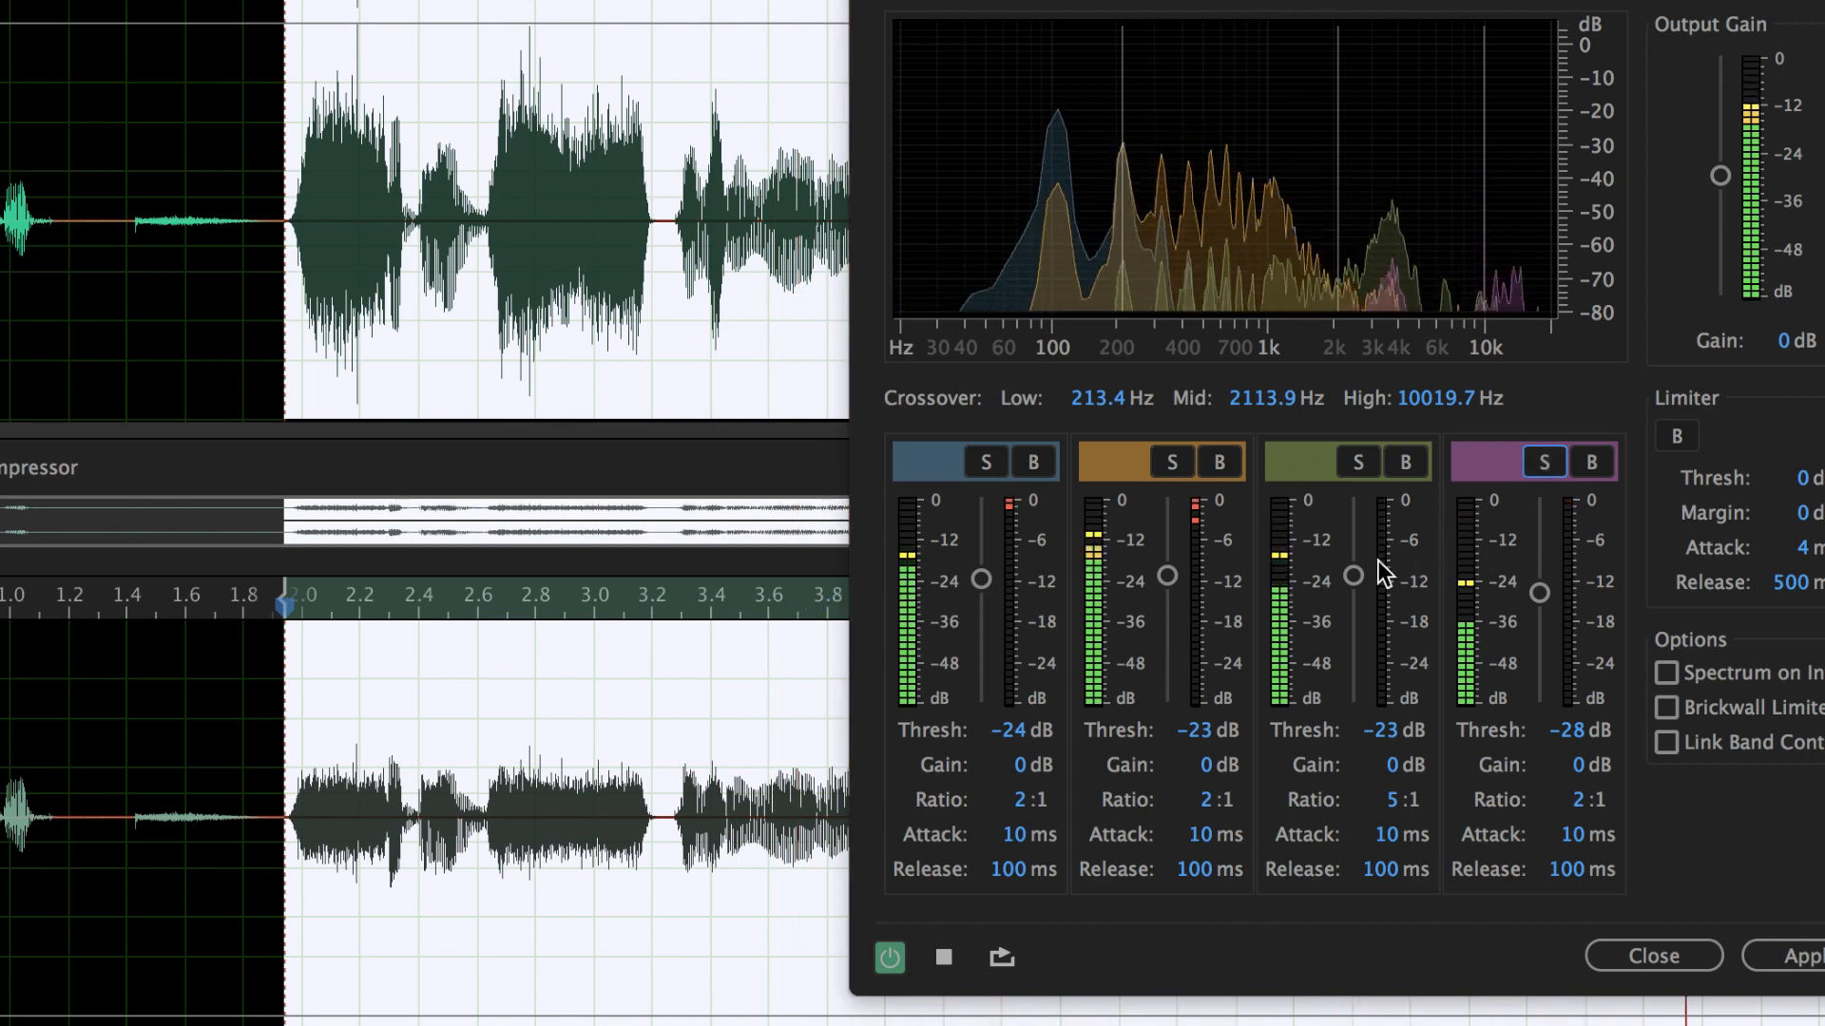
key(space)
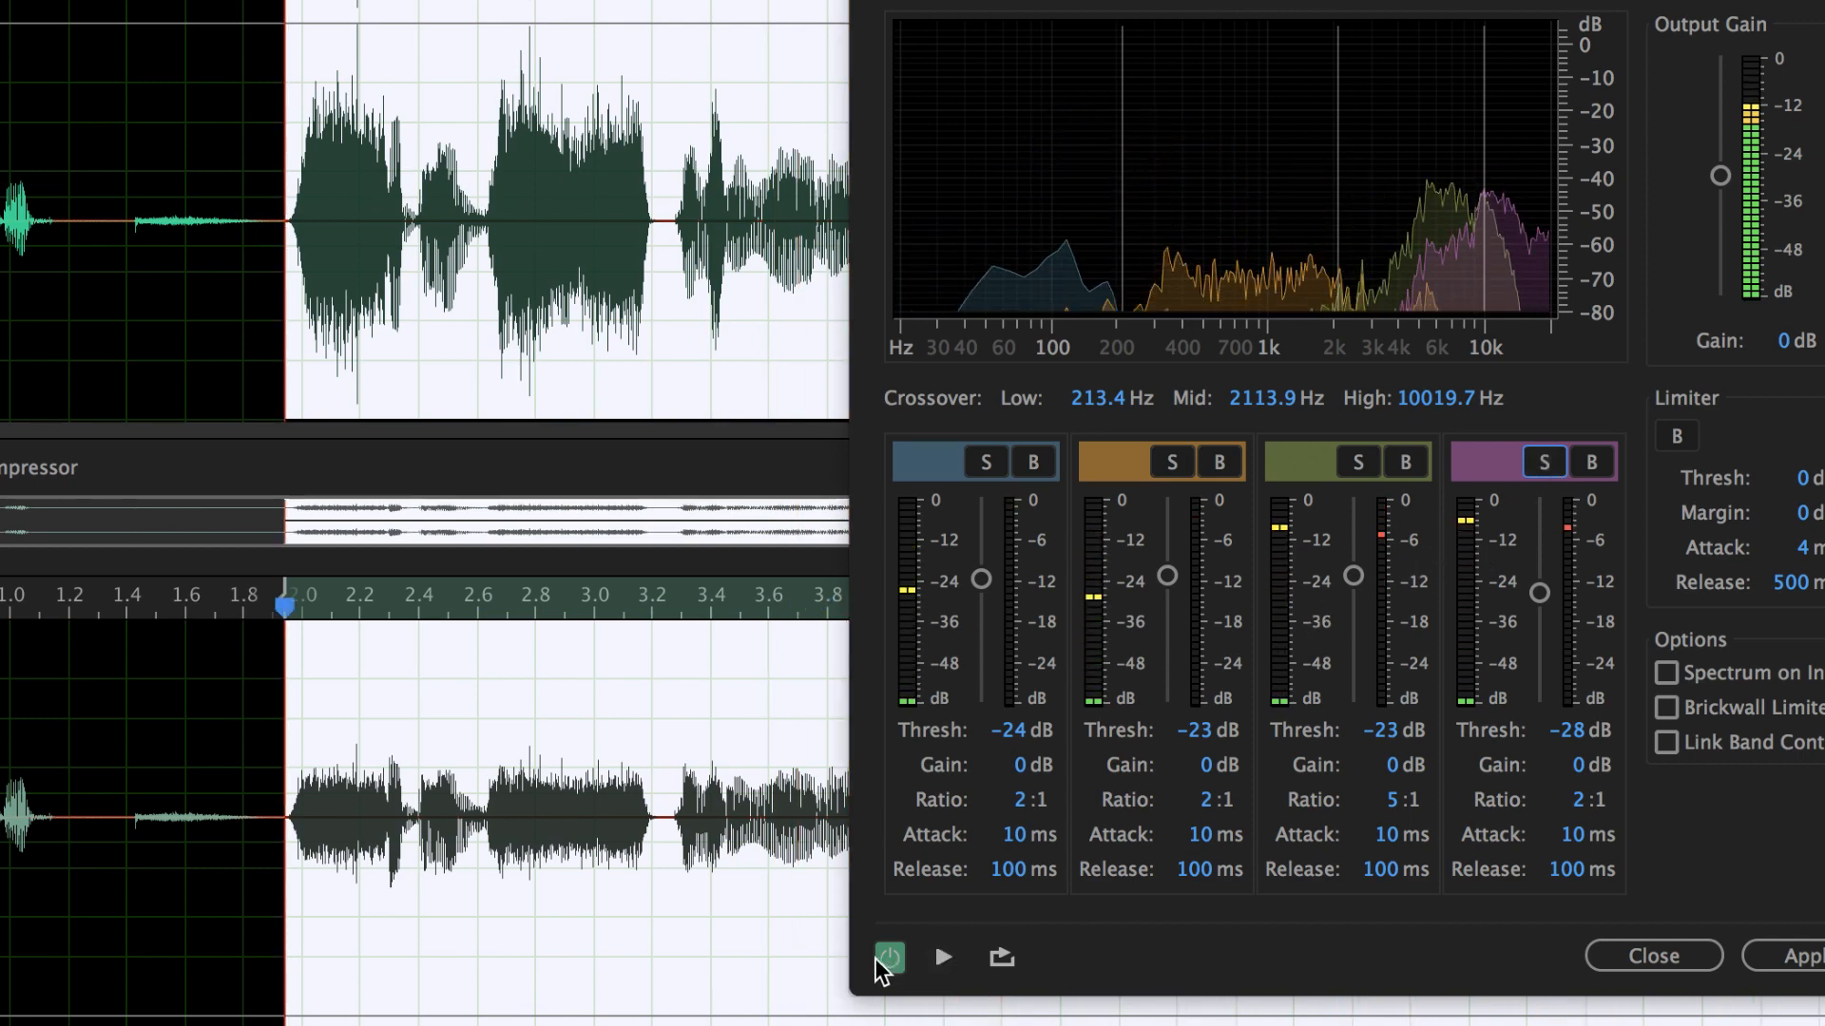
click(892, 962)
key(space)
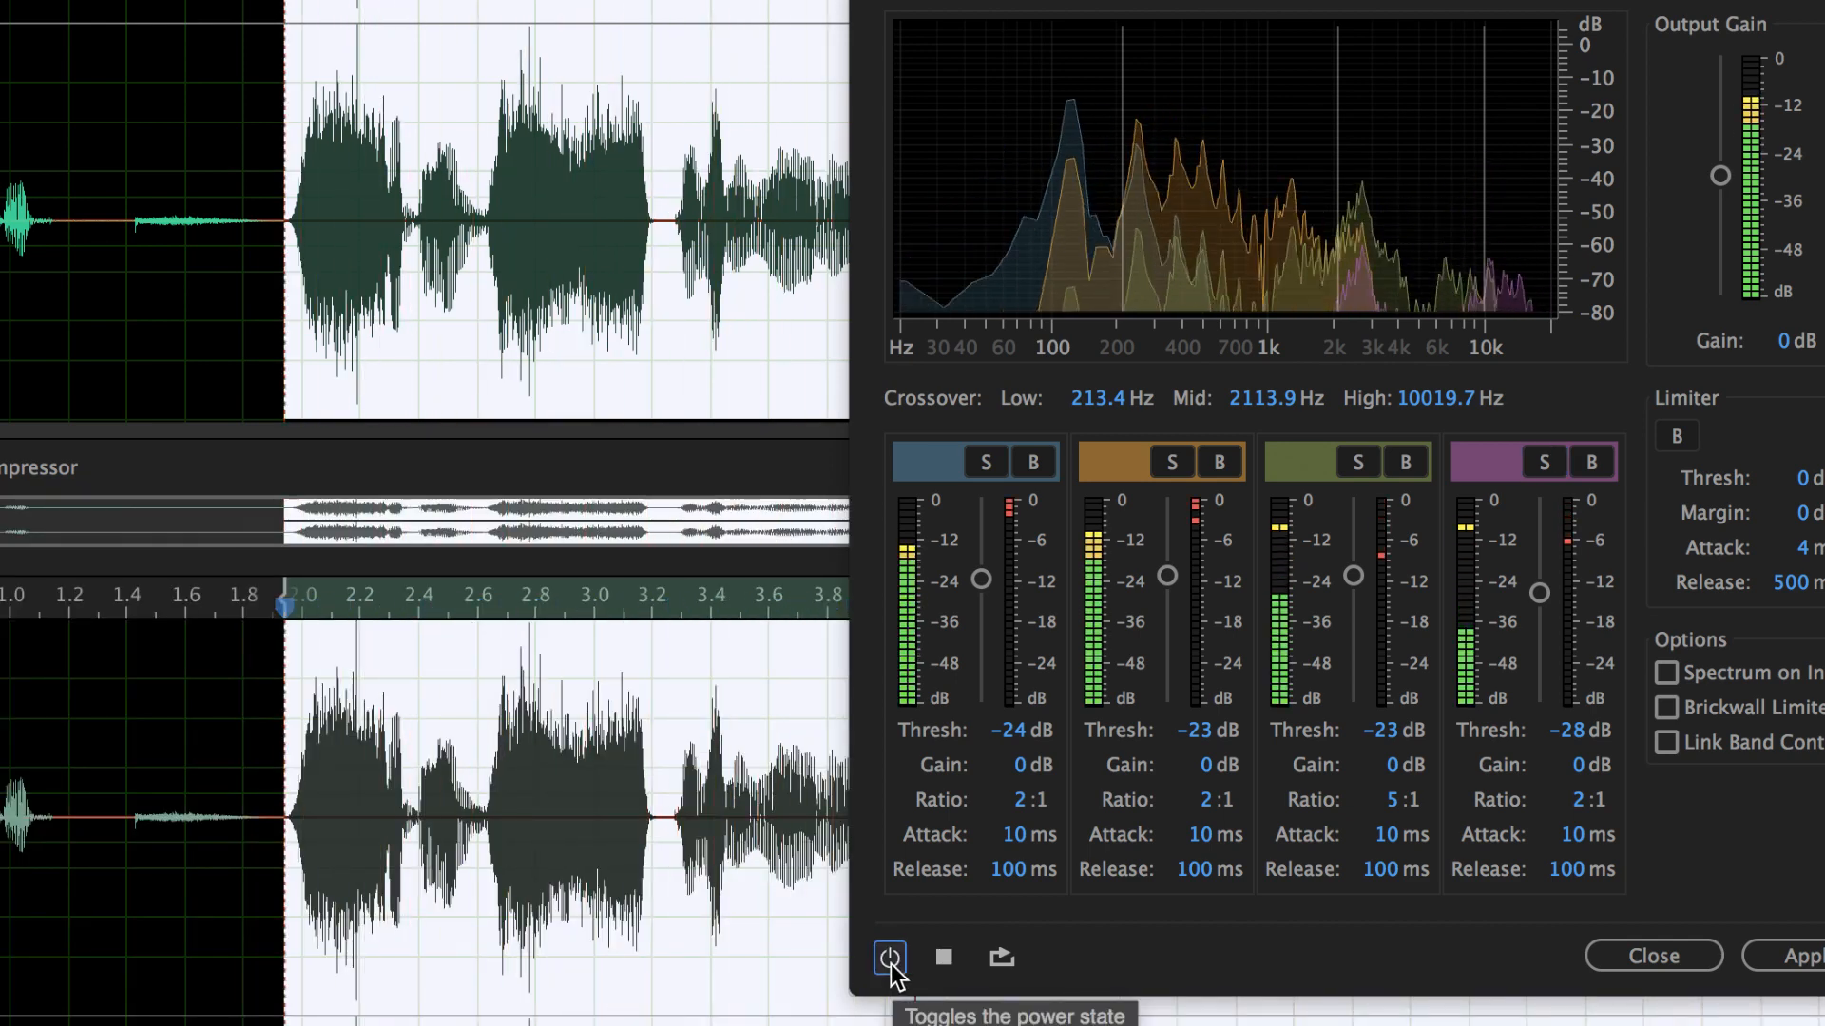
key(space)
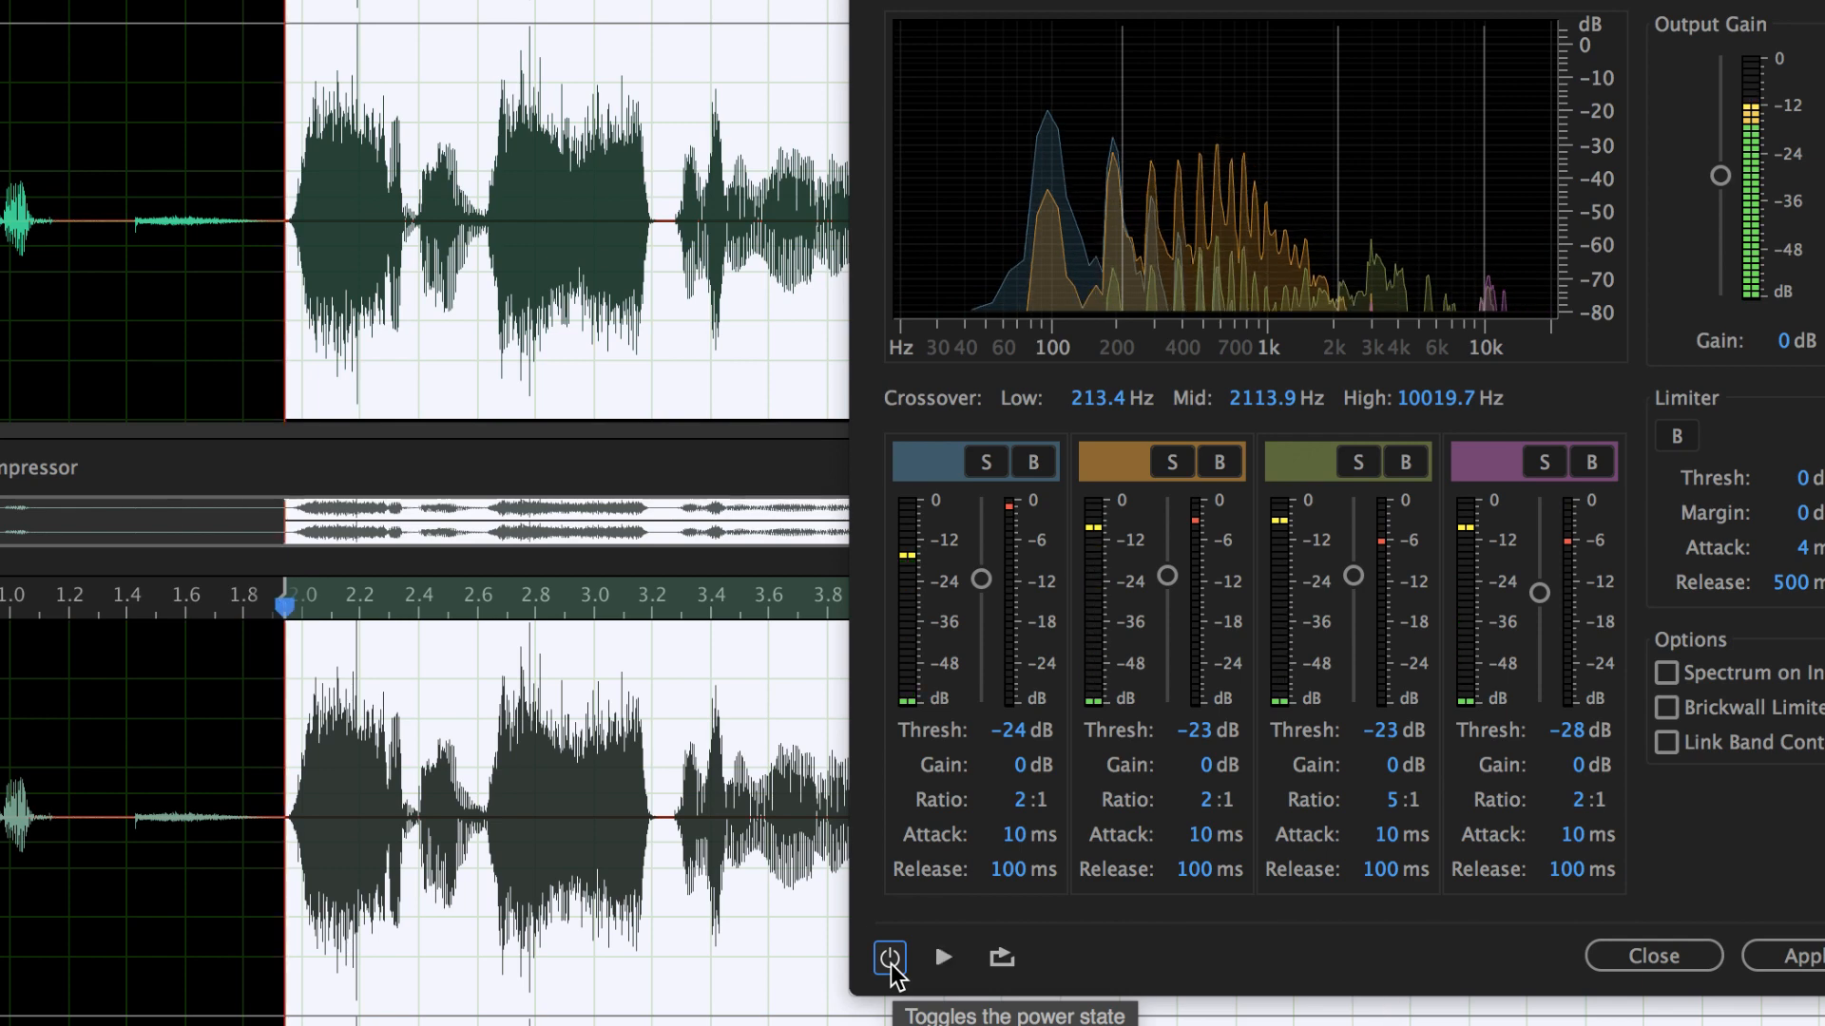
click(889, 958)
key(space)
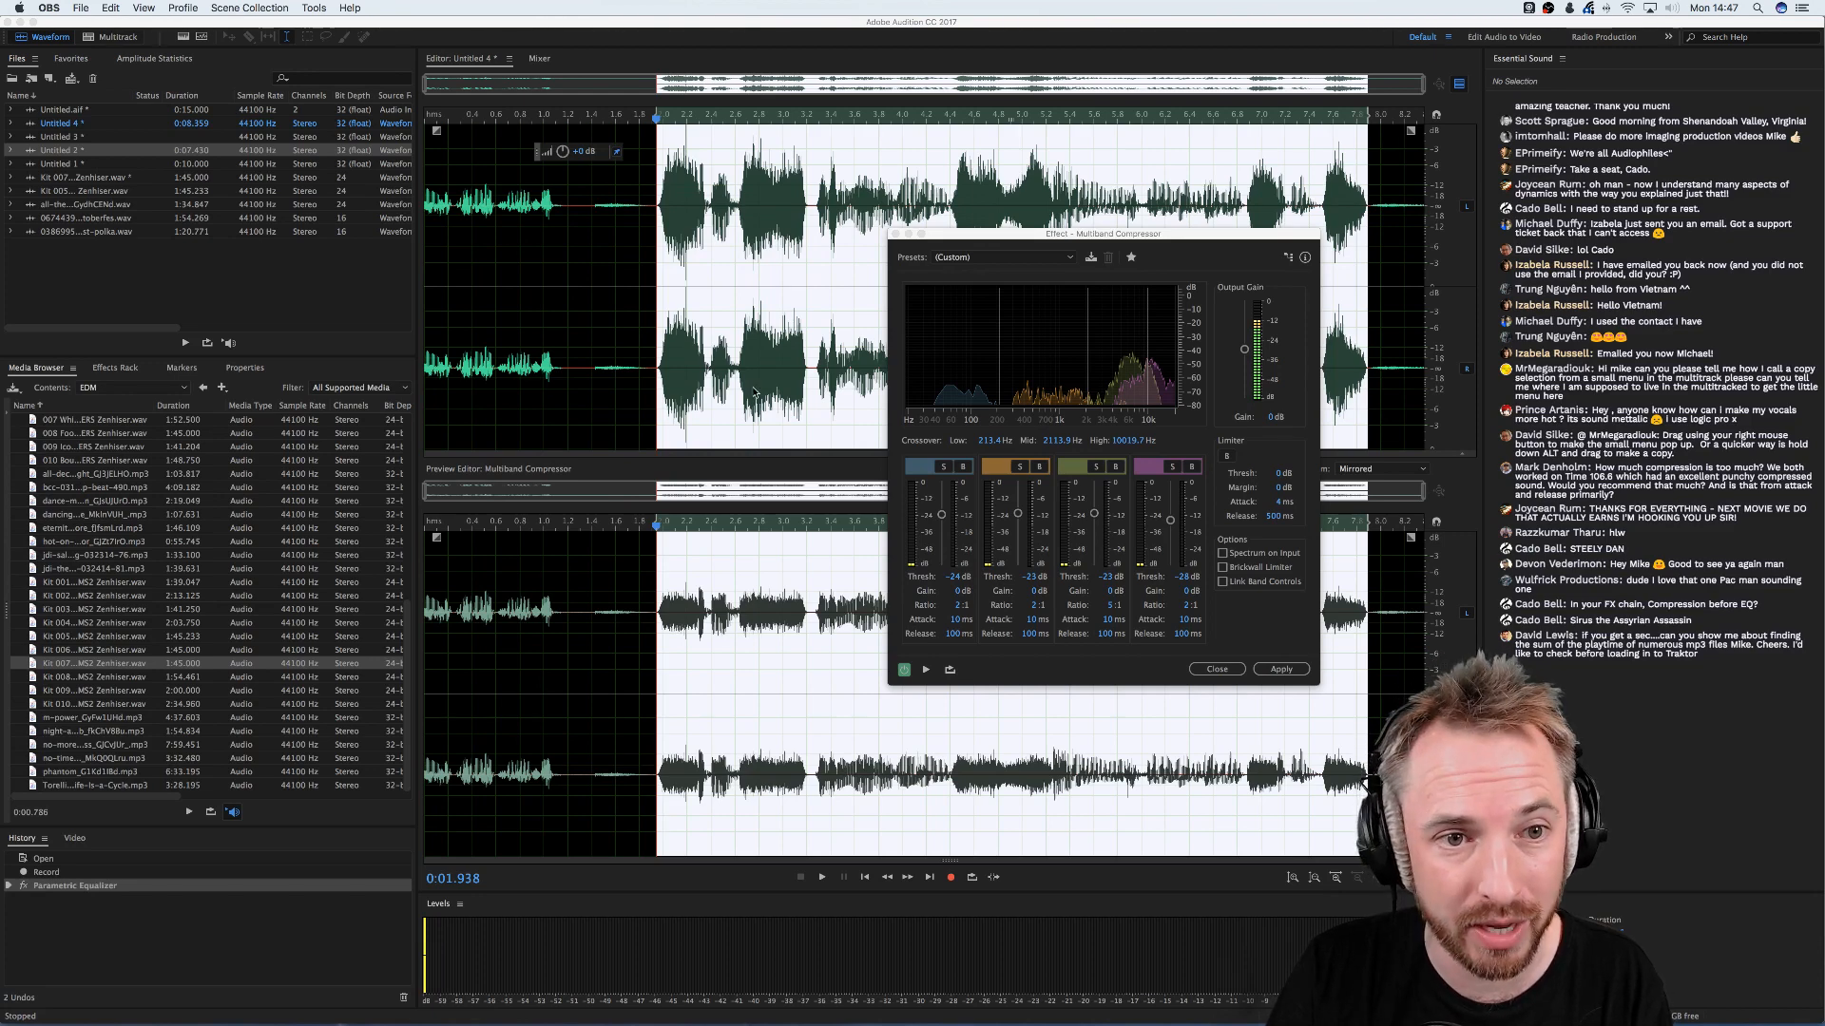
- Create a new multitrack session named Untitled Session 1 from the MRC template
click(655, 277)
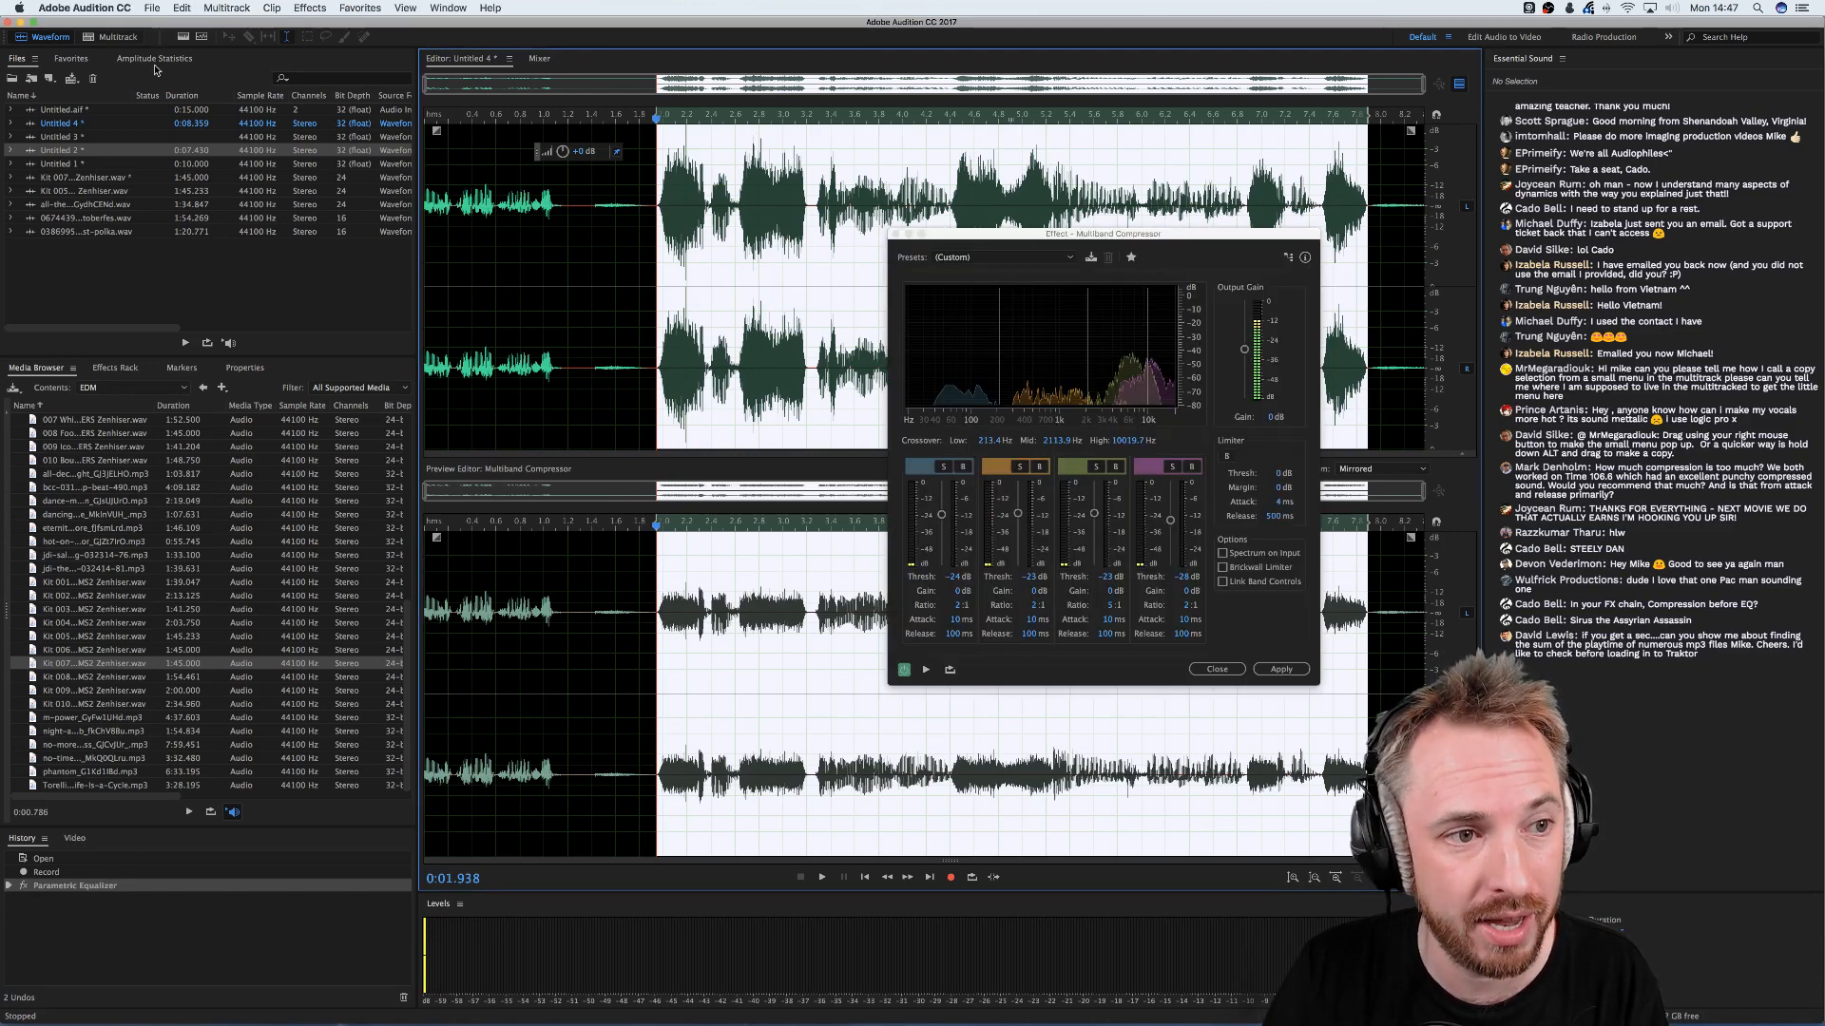
click(104, 41)
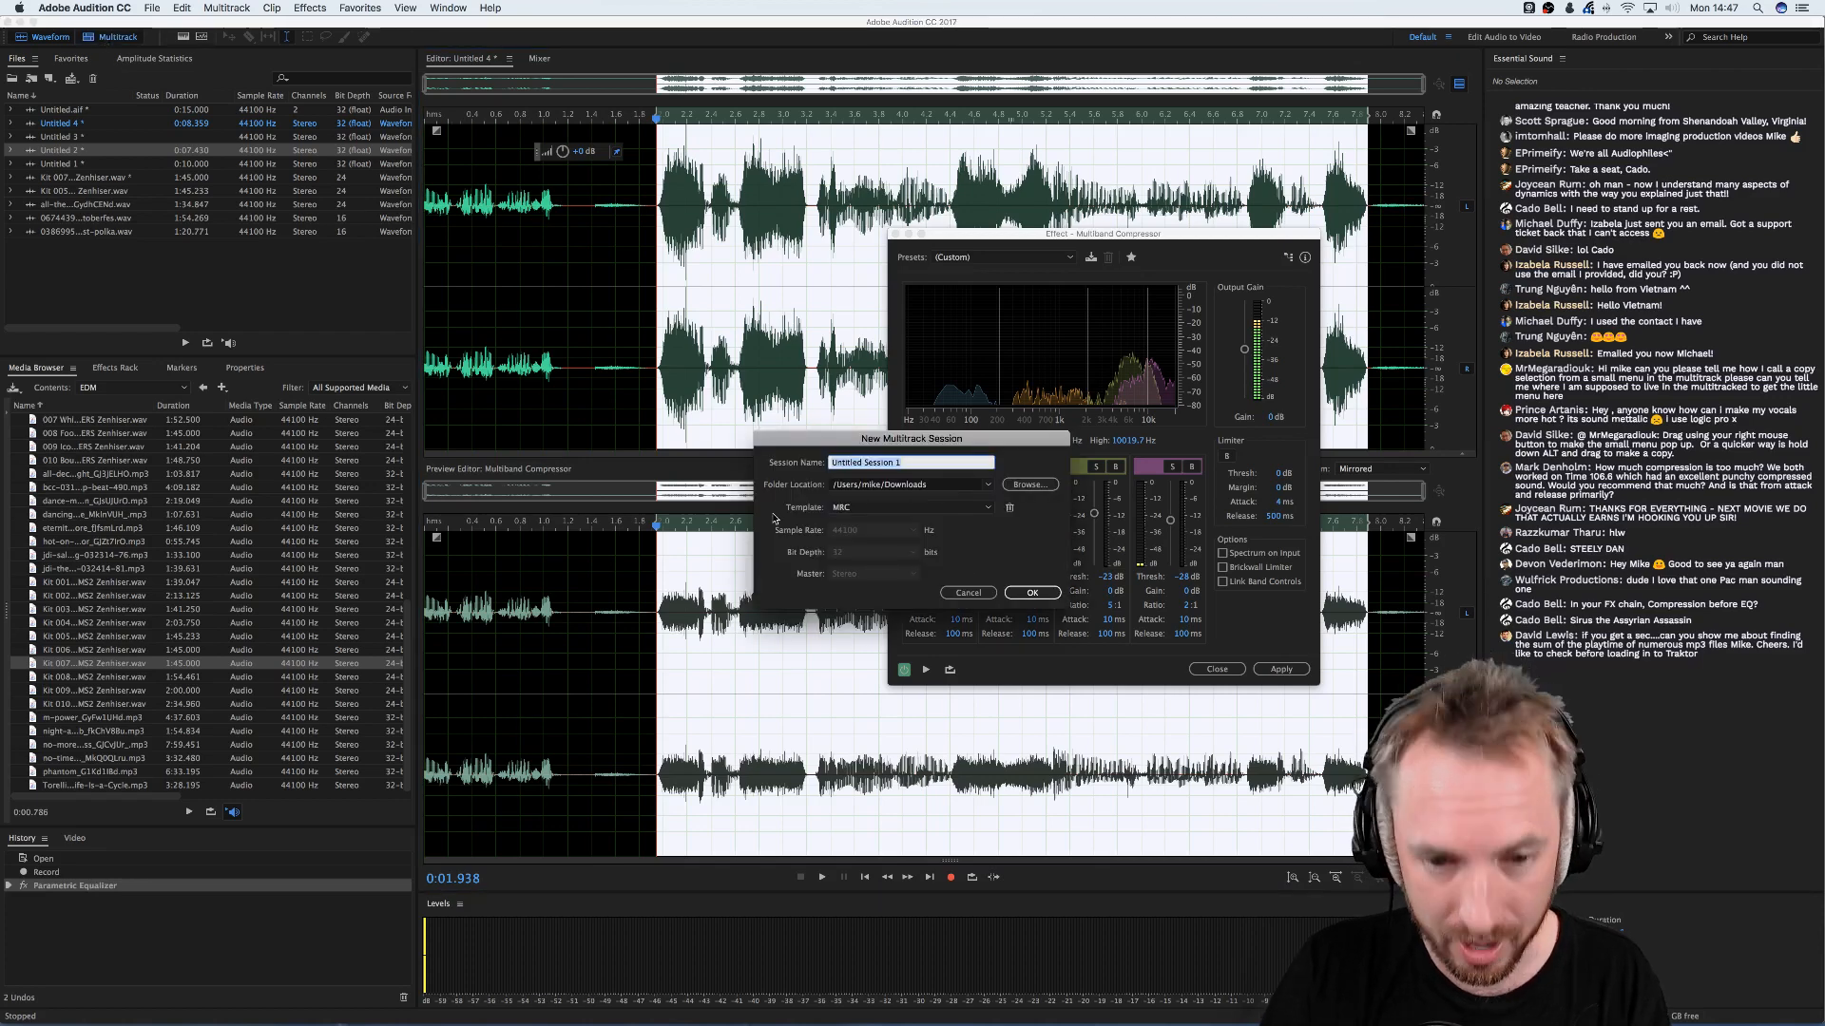
click(1023, 592)
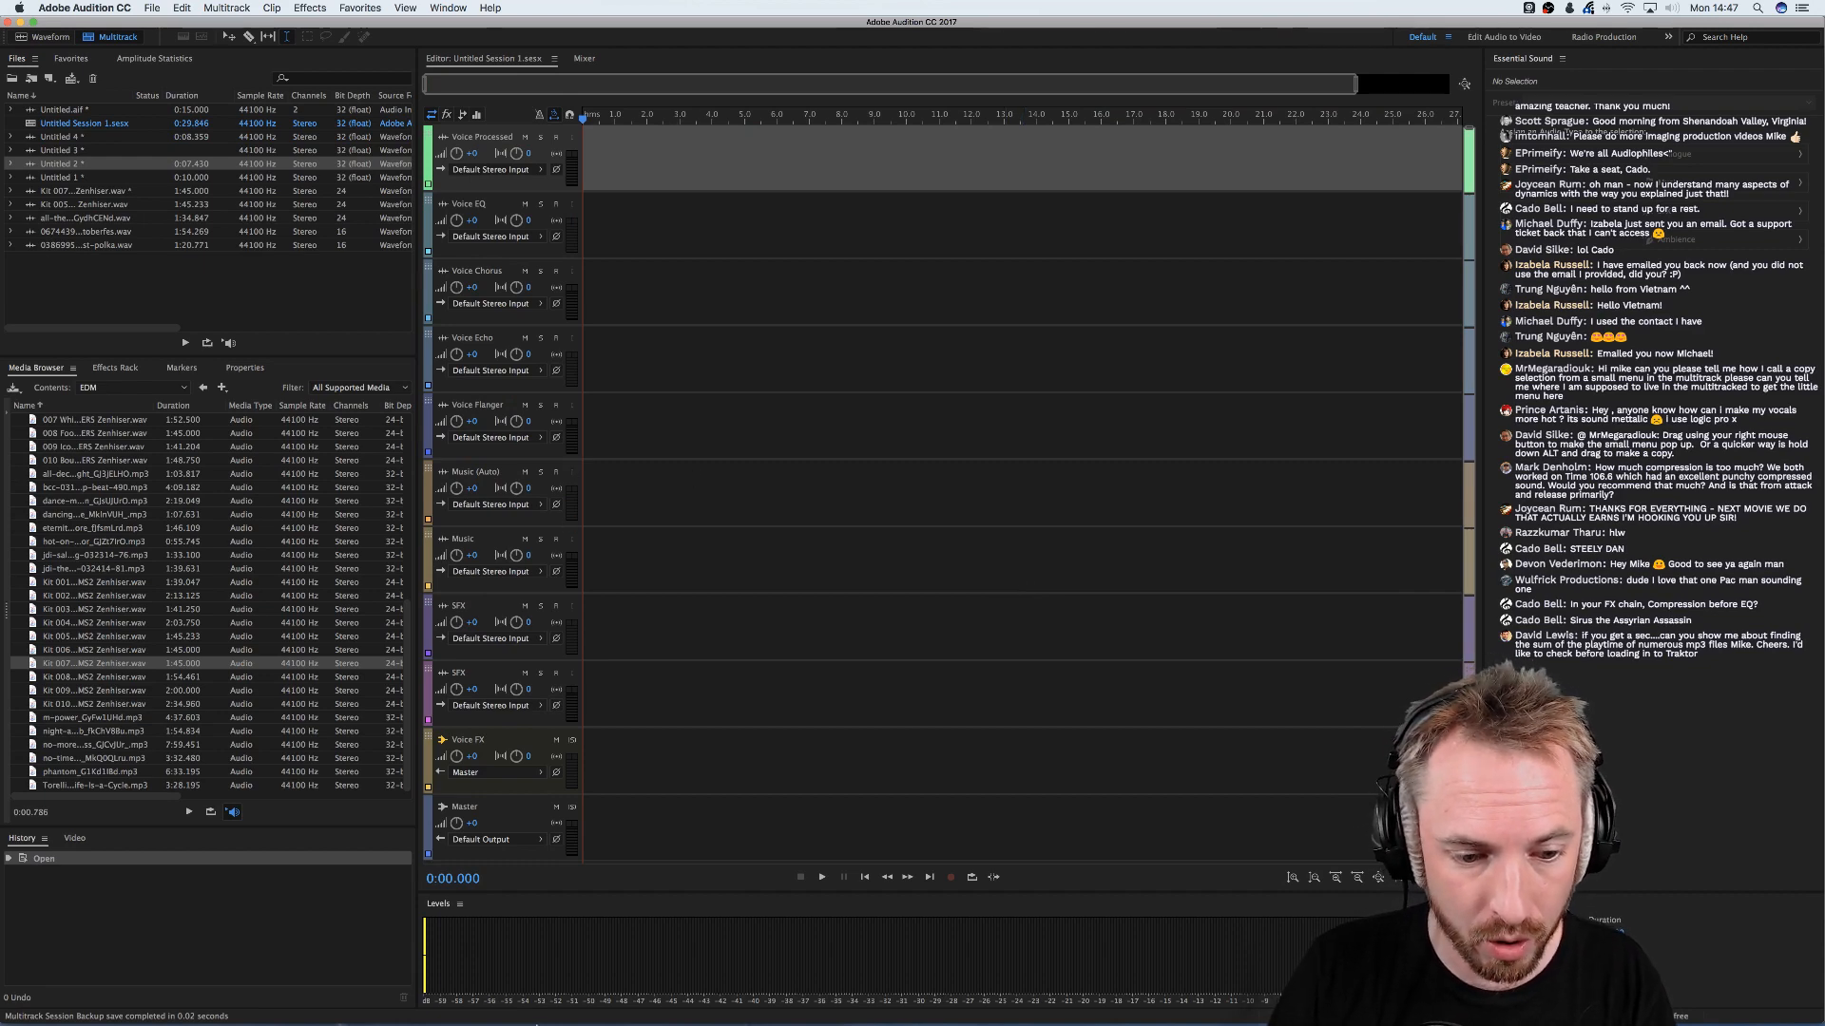
- Switch to Chrome to view the Adobe Audition Presets product page, and return to Audition
click(490, 994)
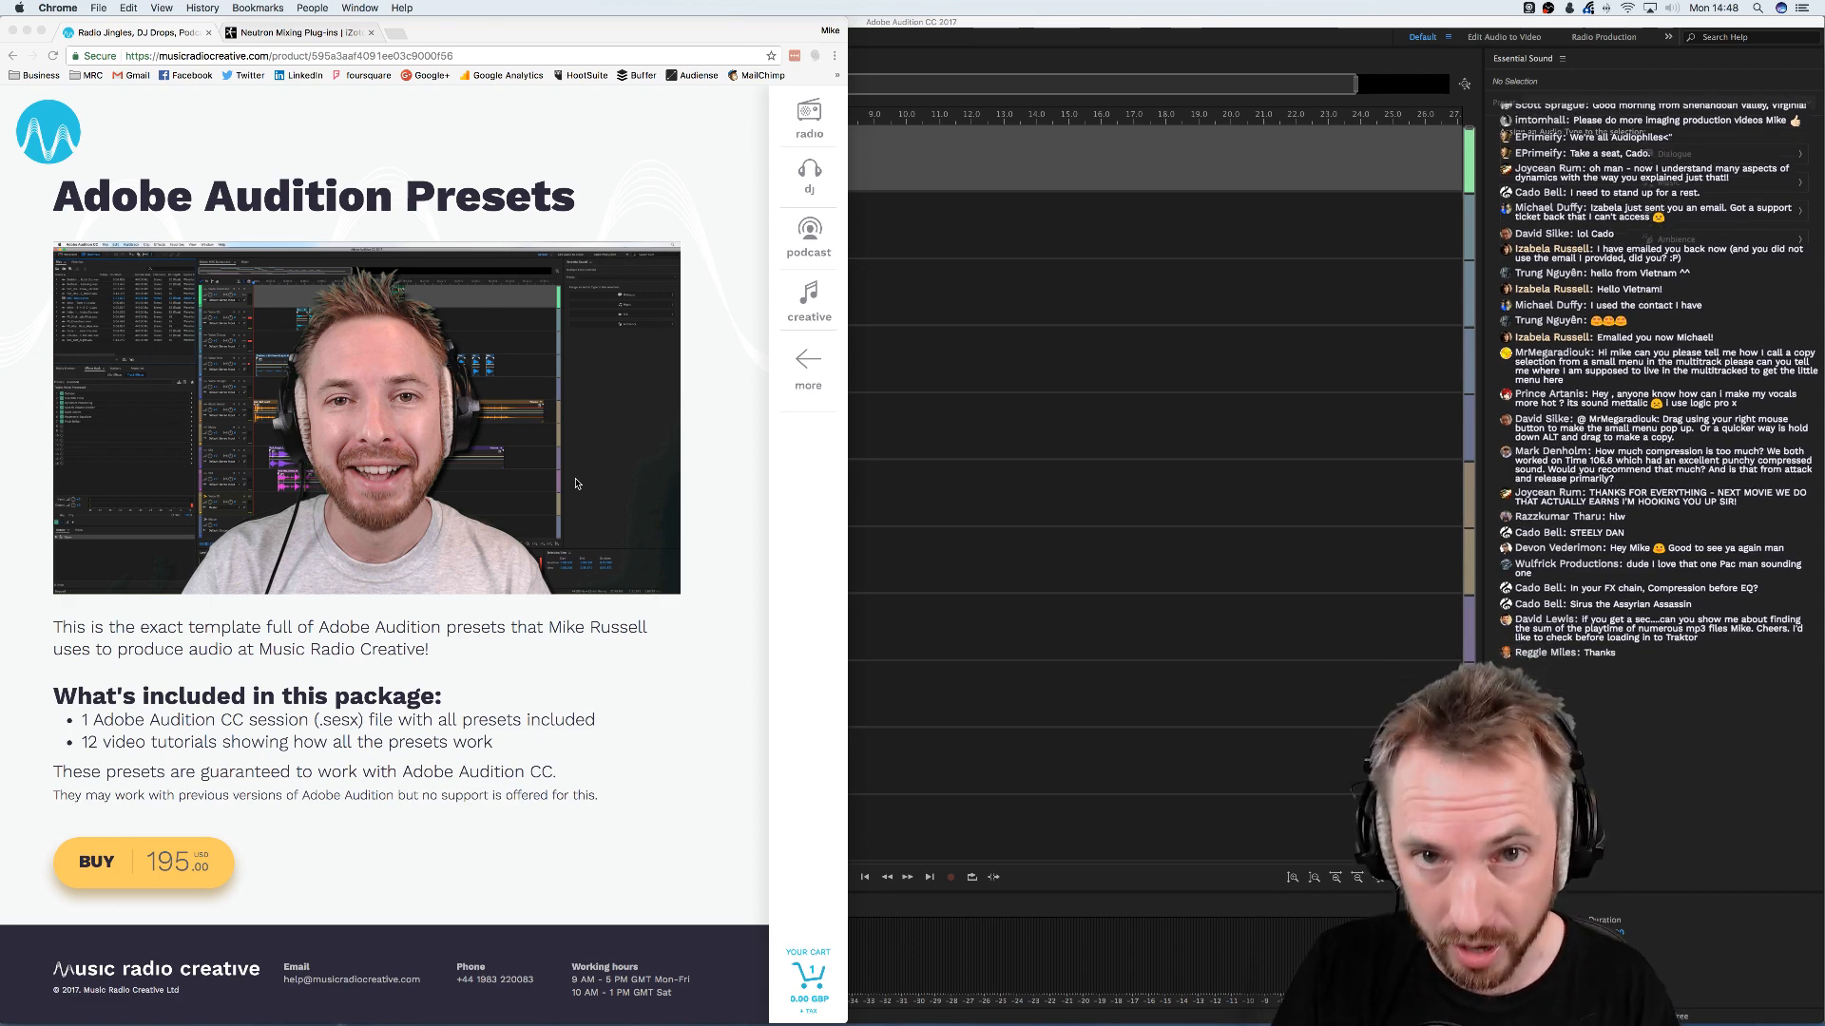
click(911, 470)
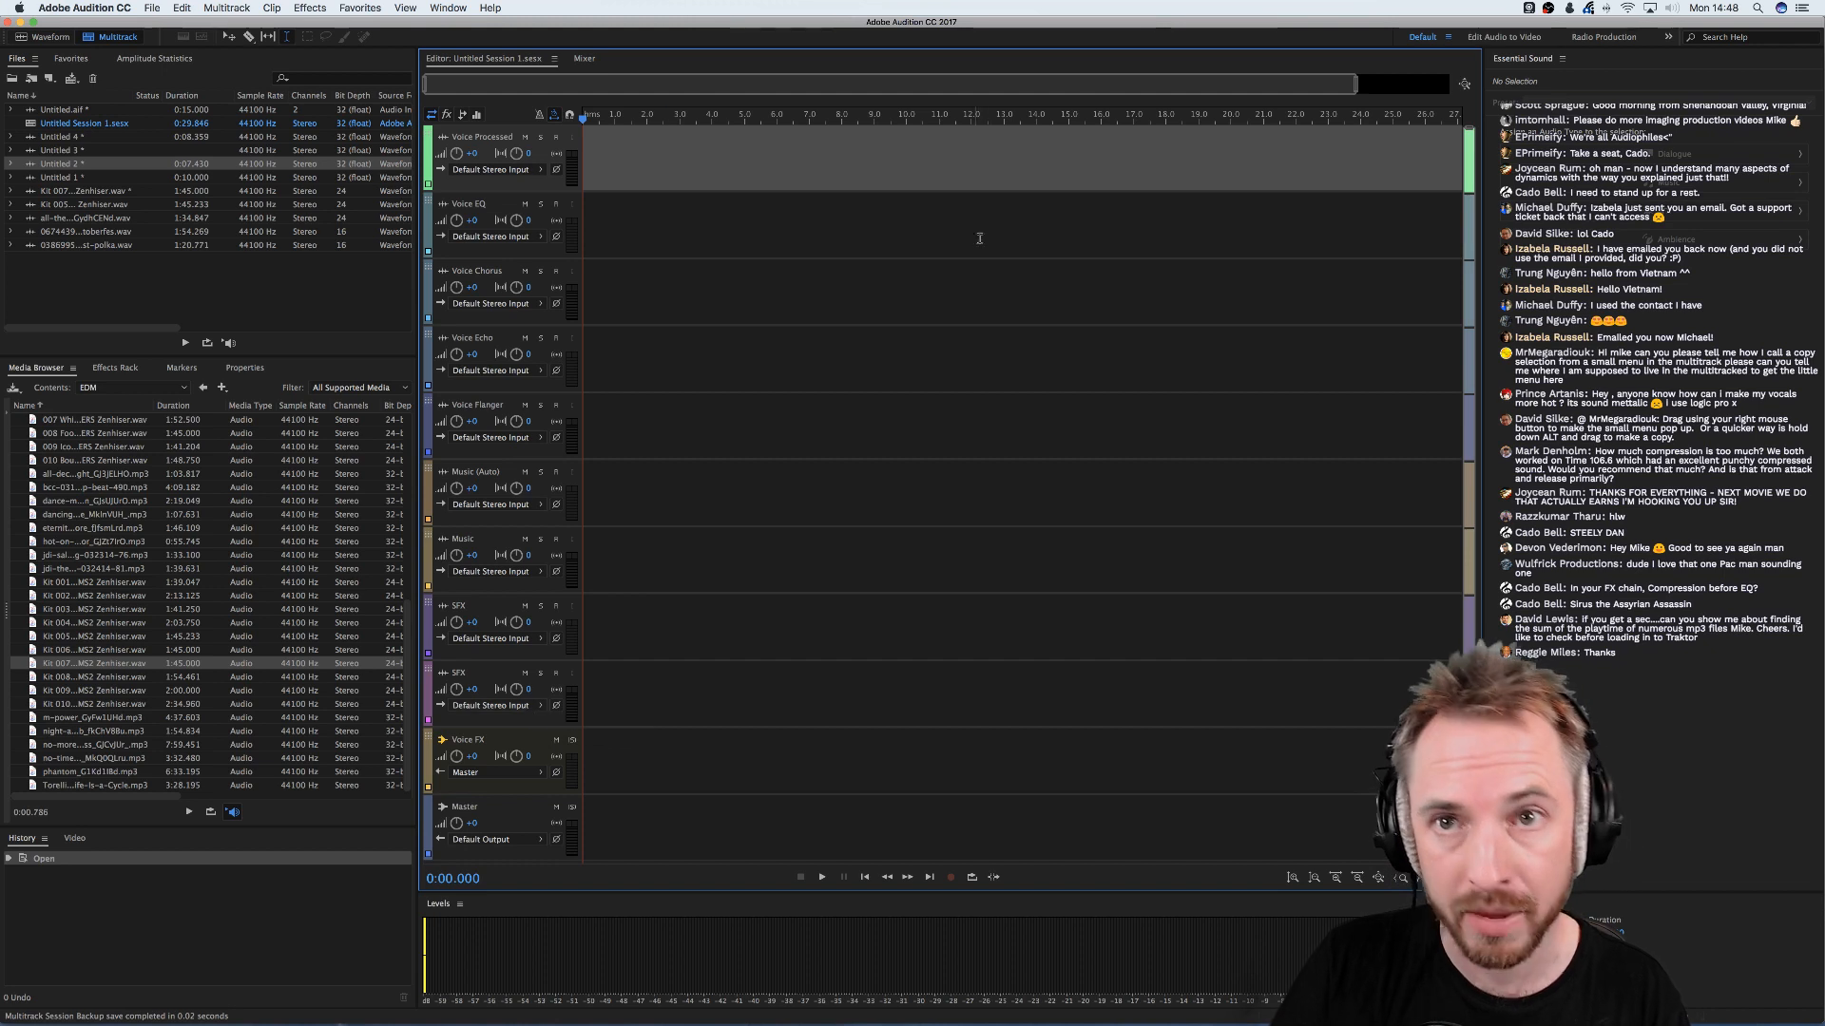
key(super+Tab)
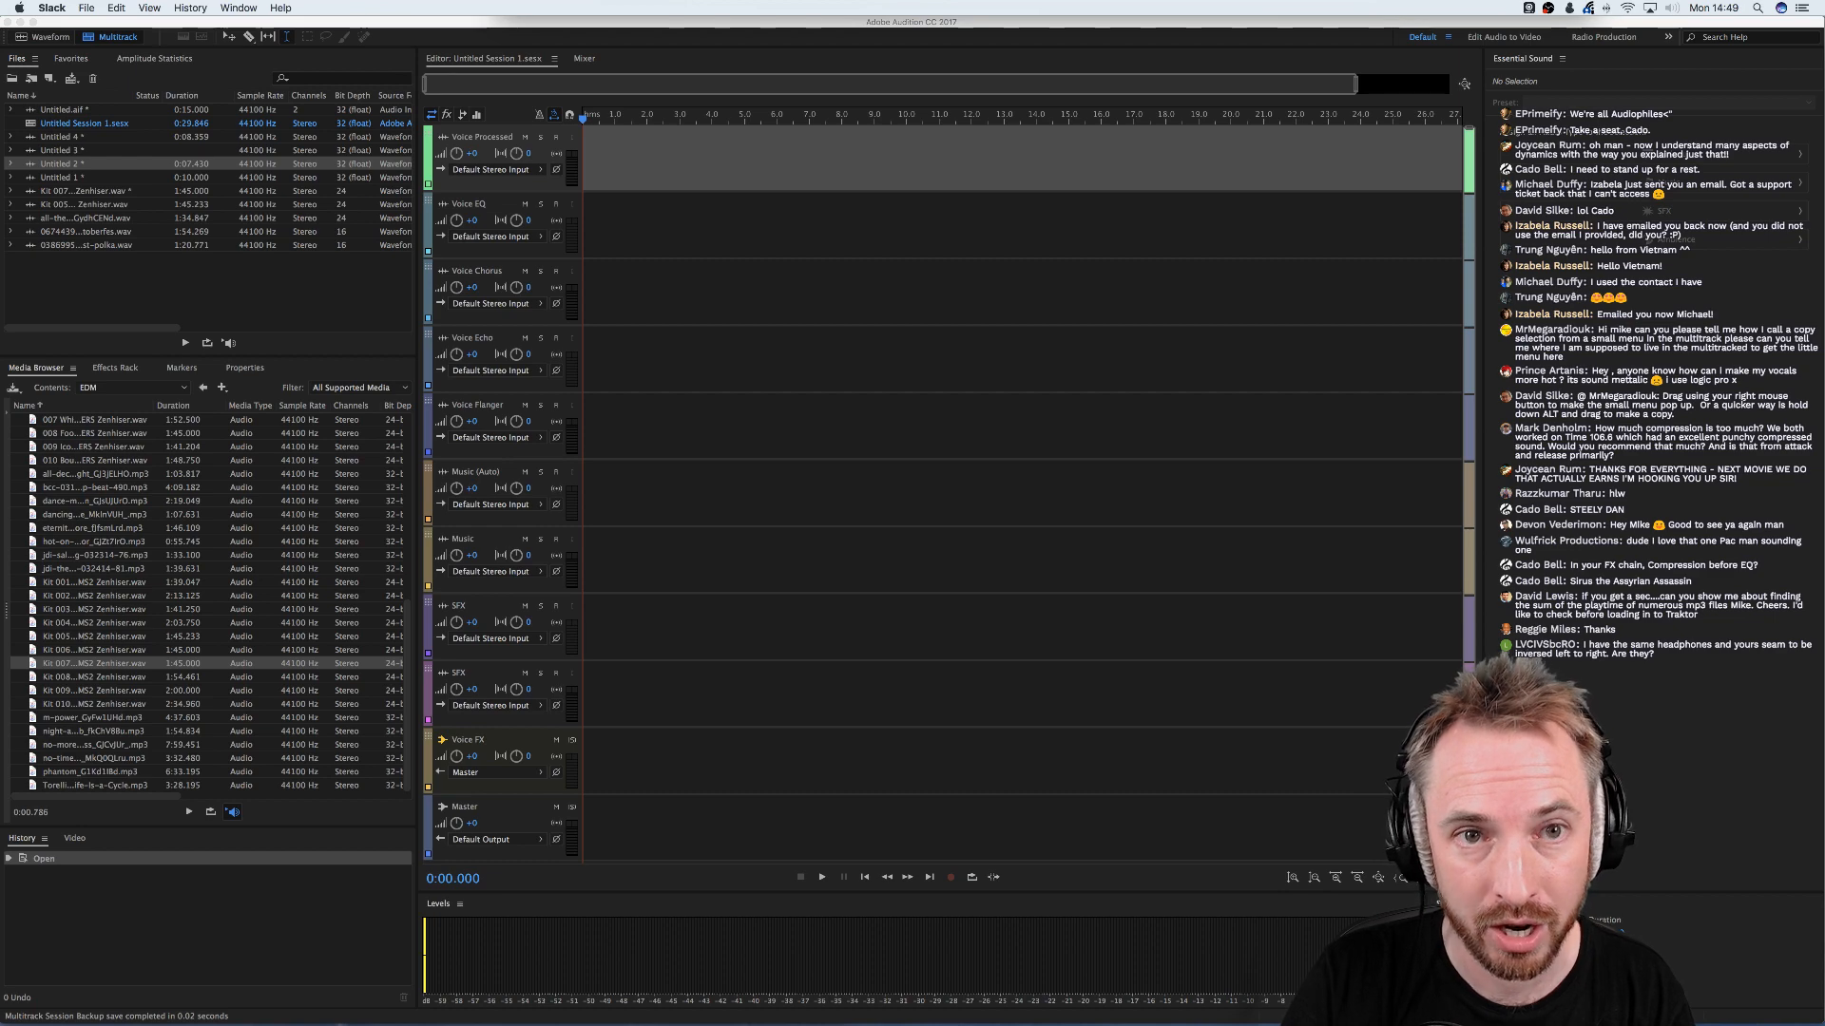
key(super+Tab)
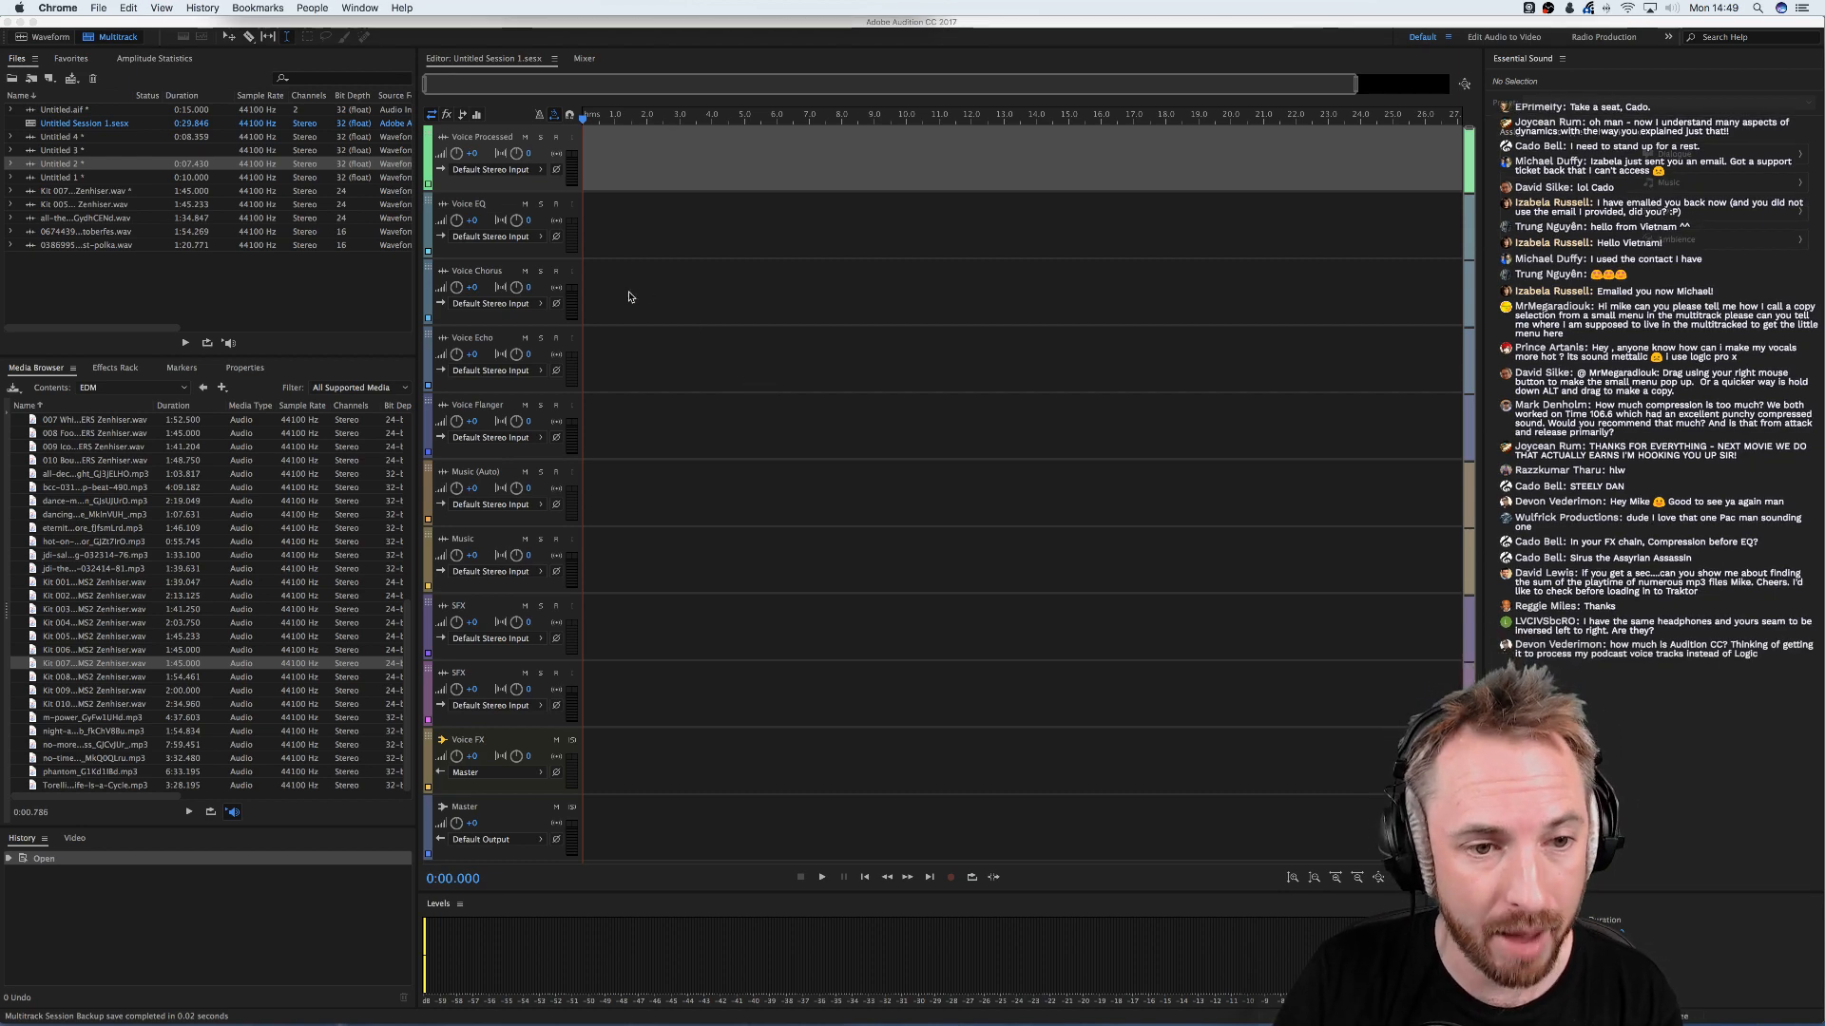
- Examine the track effects racks of the Voice Processed, Voice EQ, Voice Chorus, Voice Echo and Voice Flanger tracks
click(602, 161)
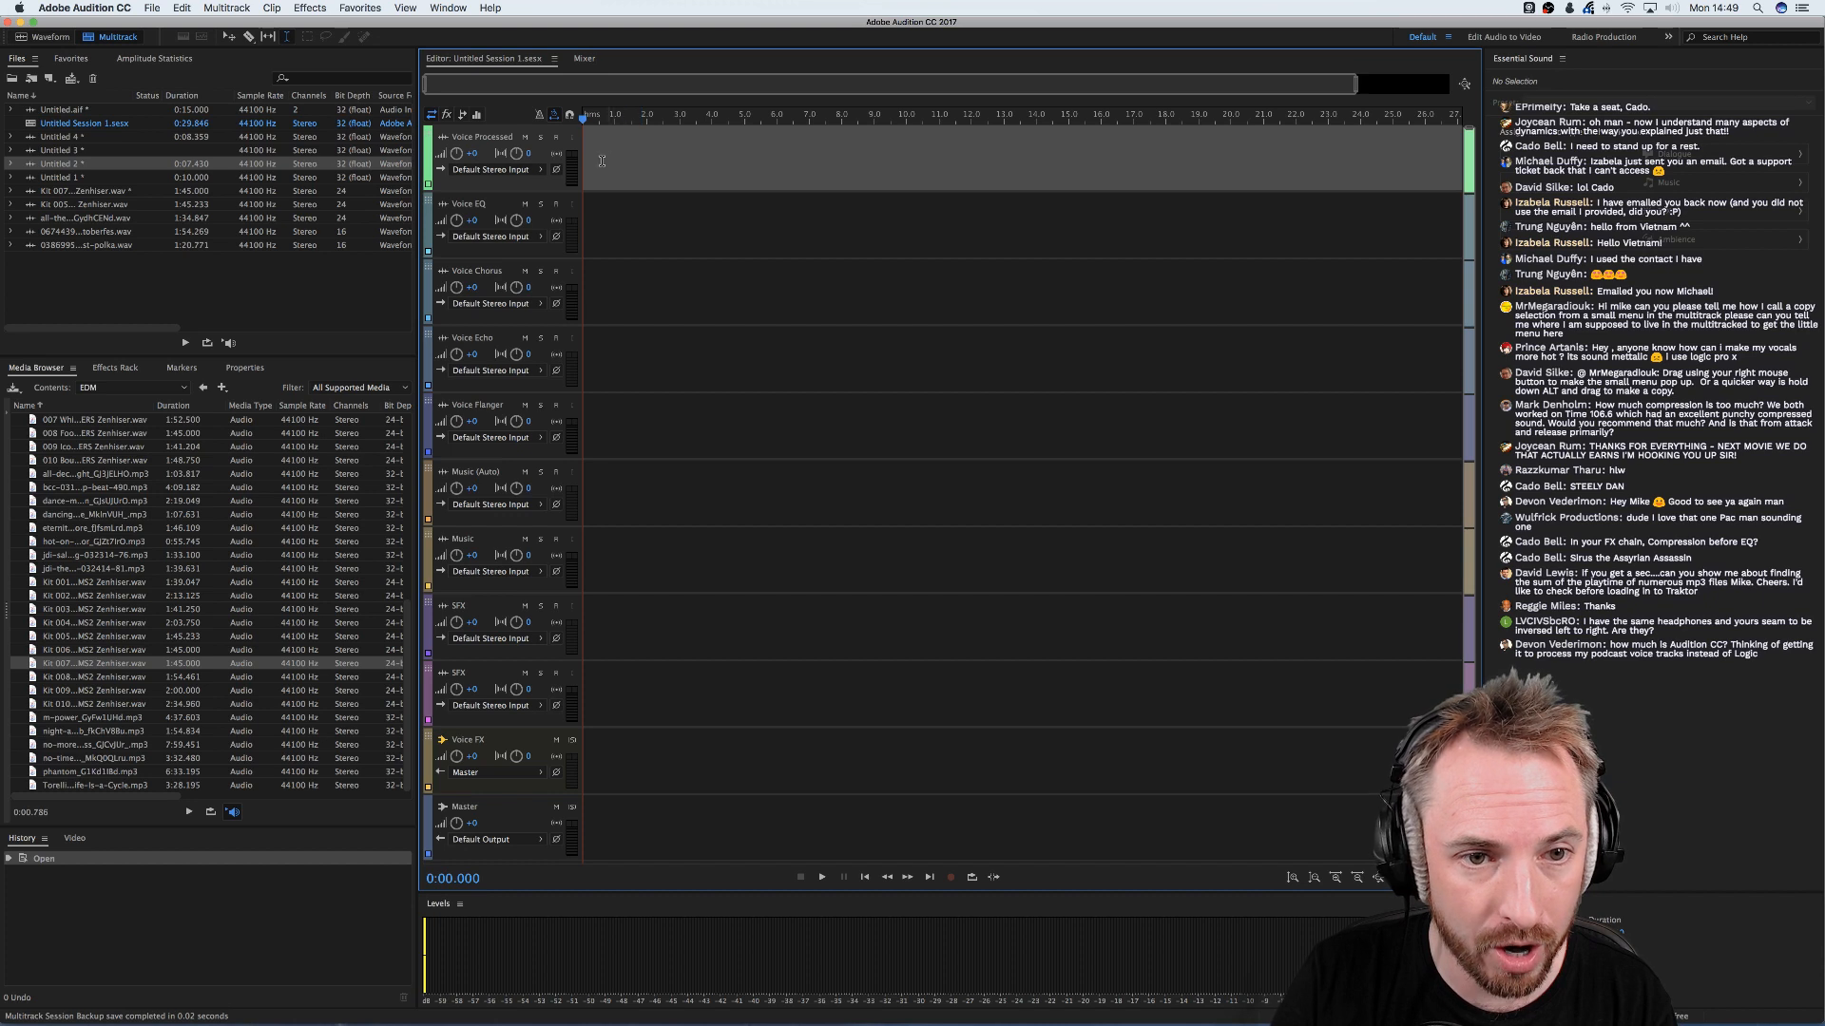
click(115, 368)
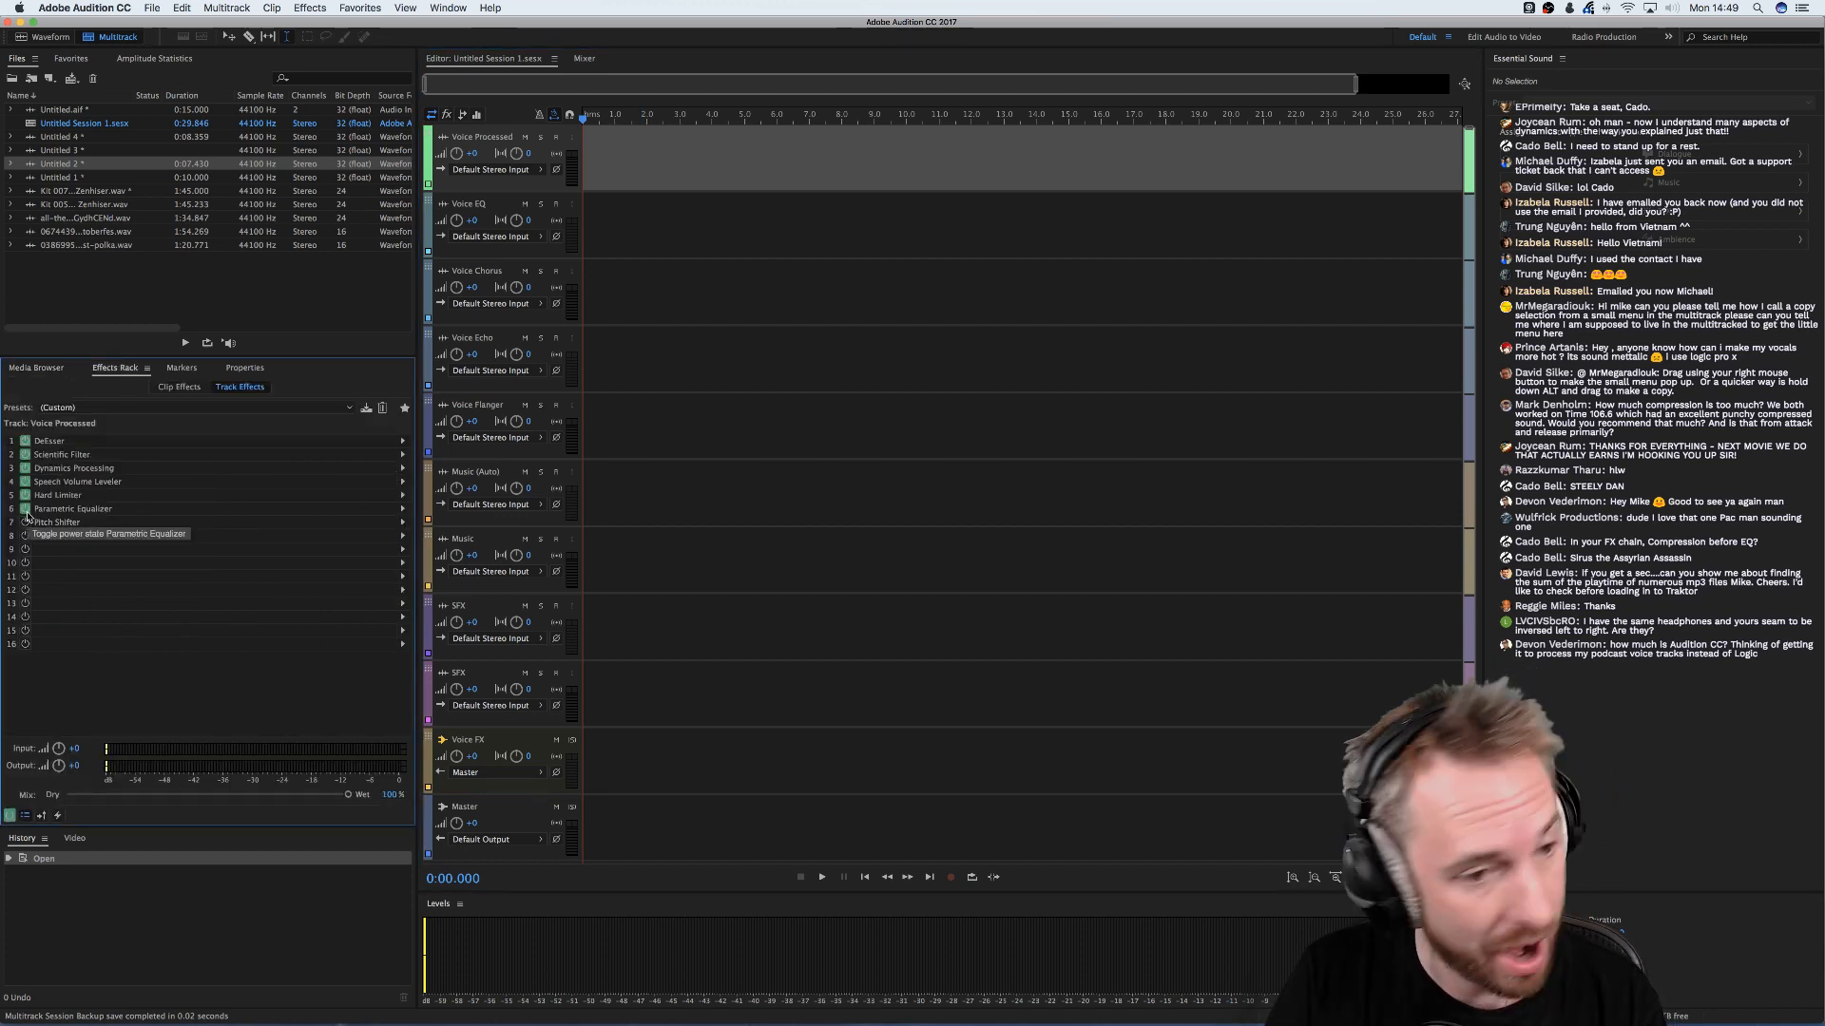
click(605, 249)
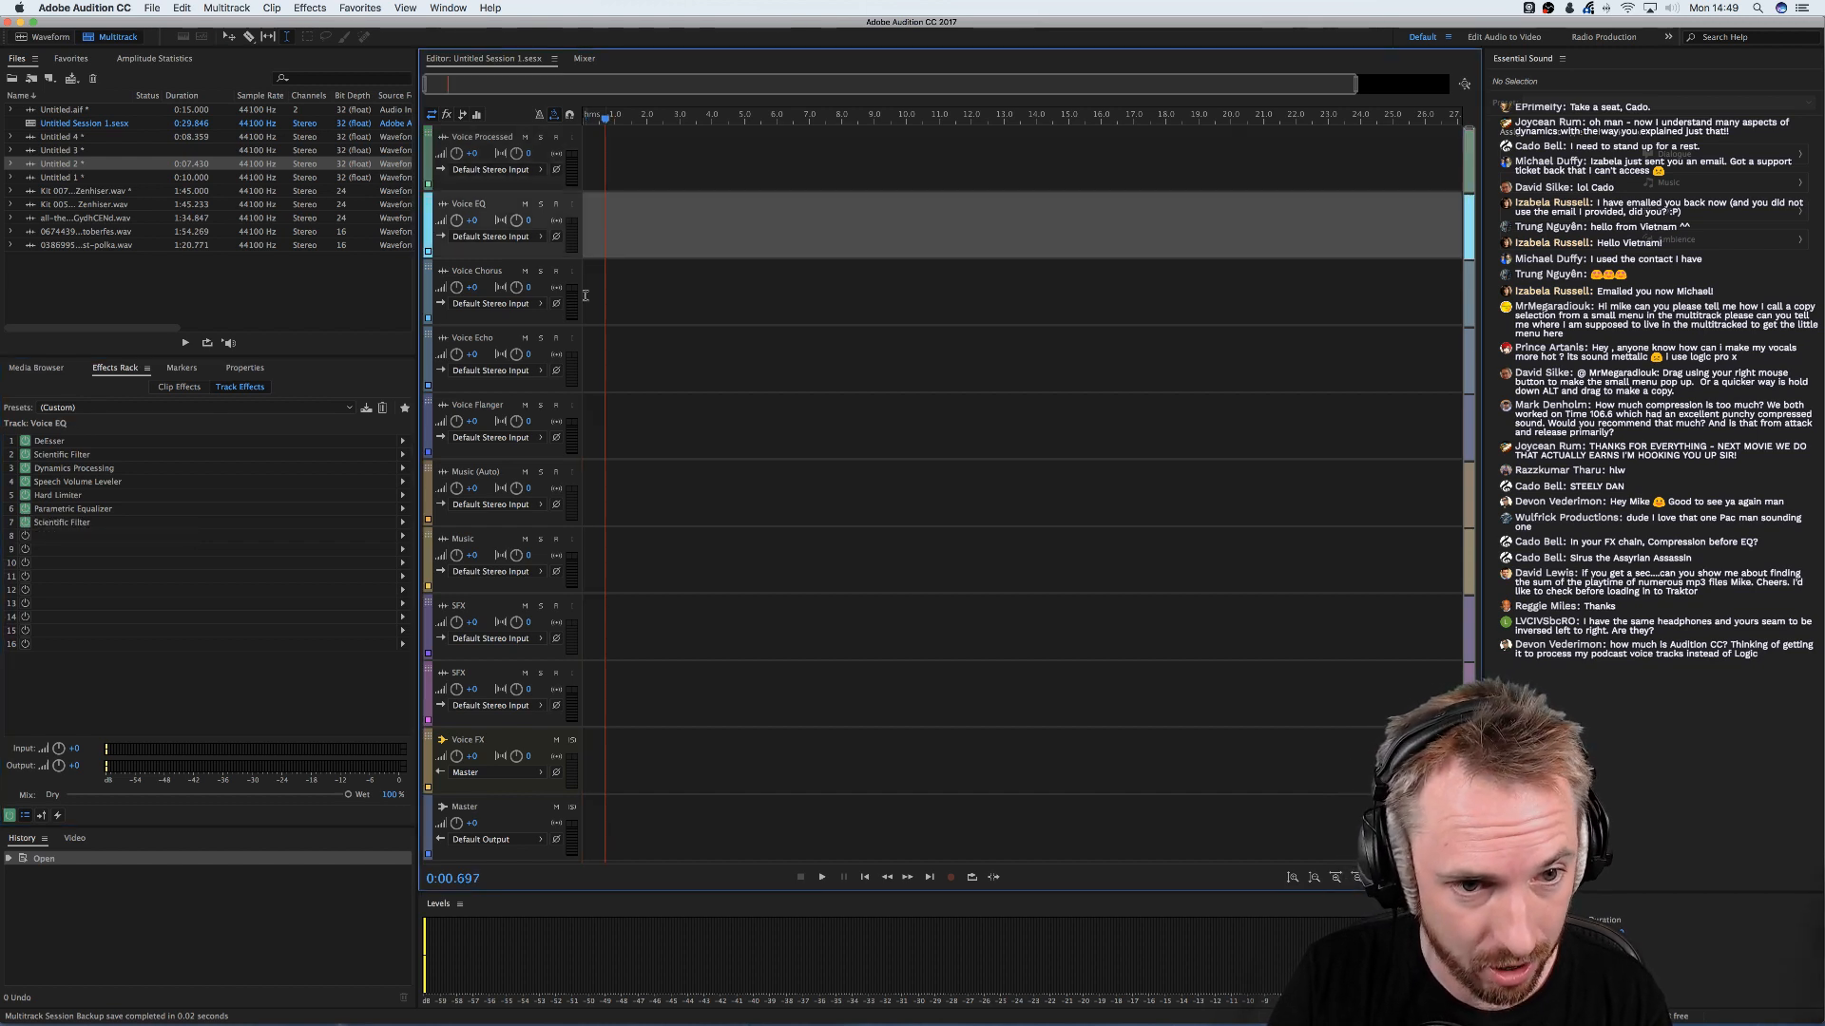
click(605, 295)
click(605, 361)
click(595, 294)
click(590, 370)
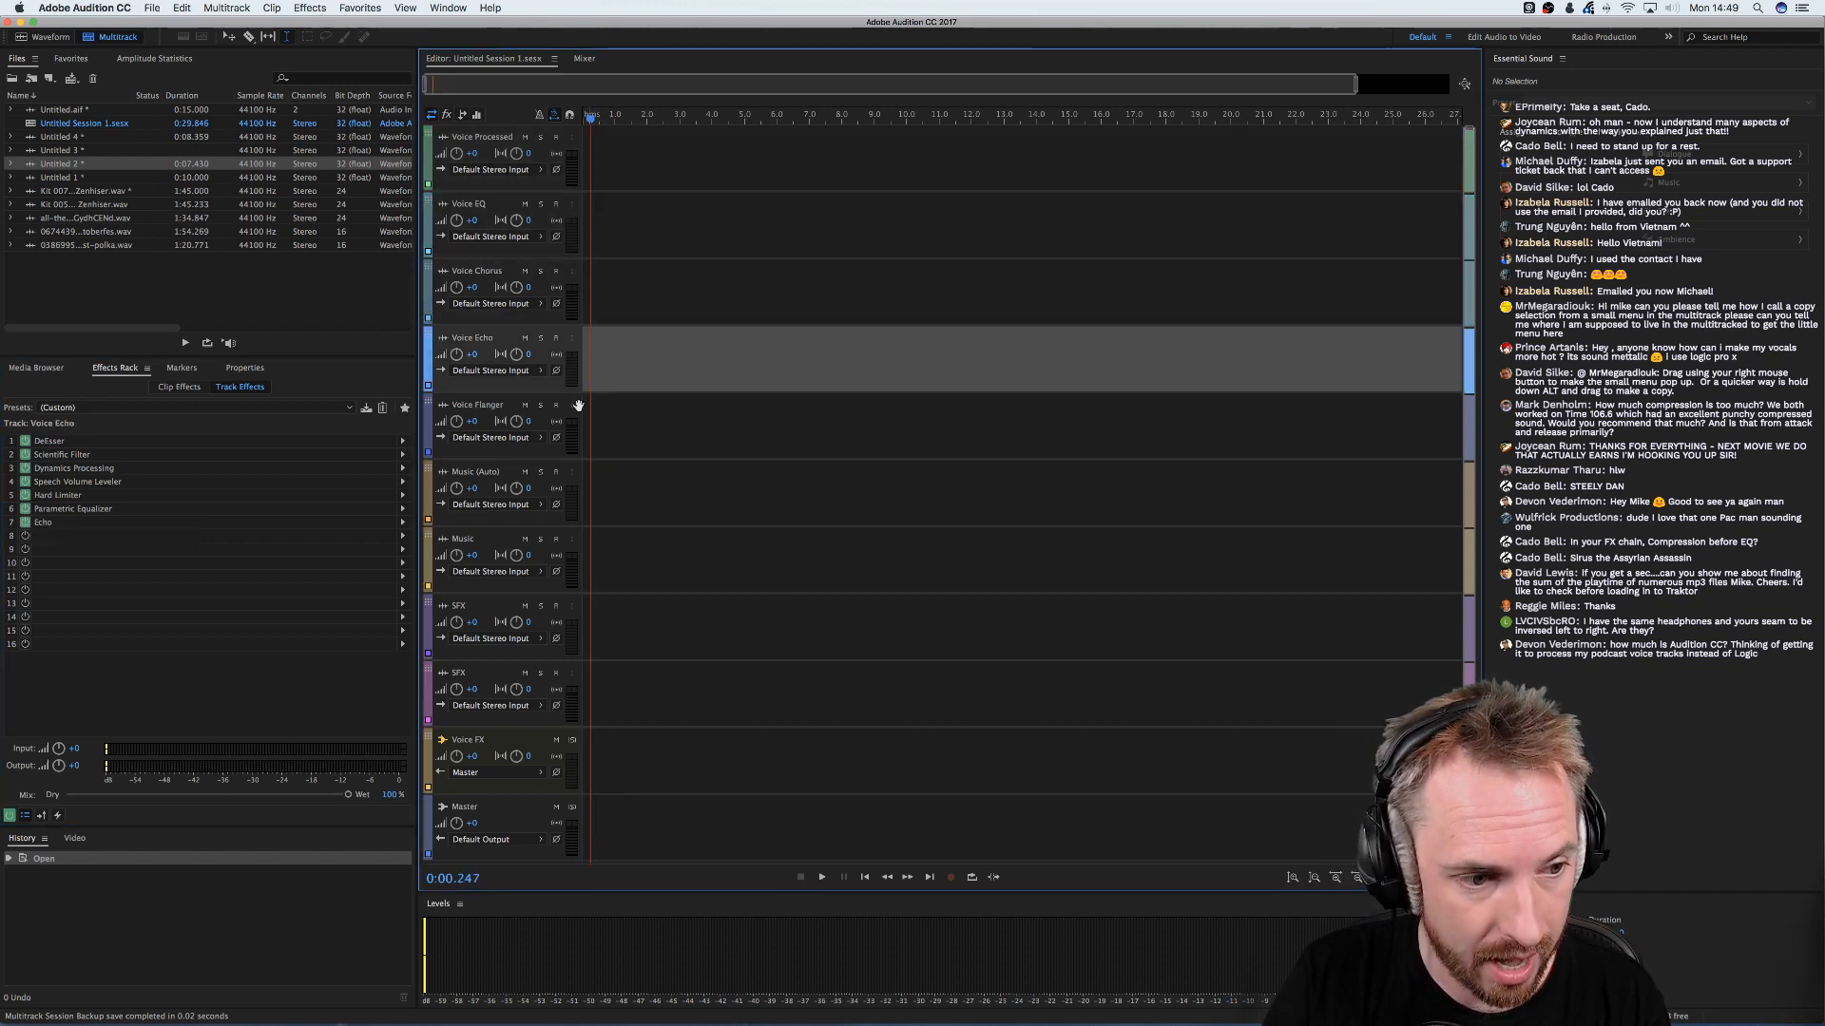
click(580, 407)
click(584, 290)
click(587, 209)
- Open the Parametric Equalizer settings in the Voice Processed track's effects rack
click(594, 165)
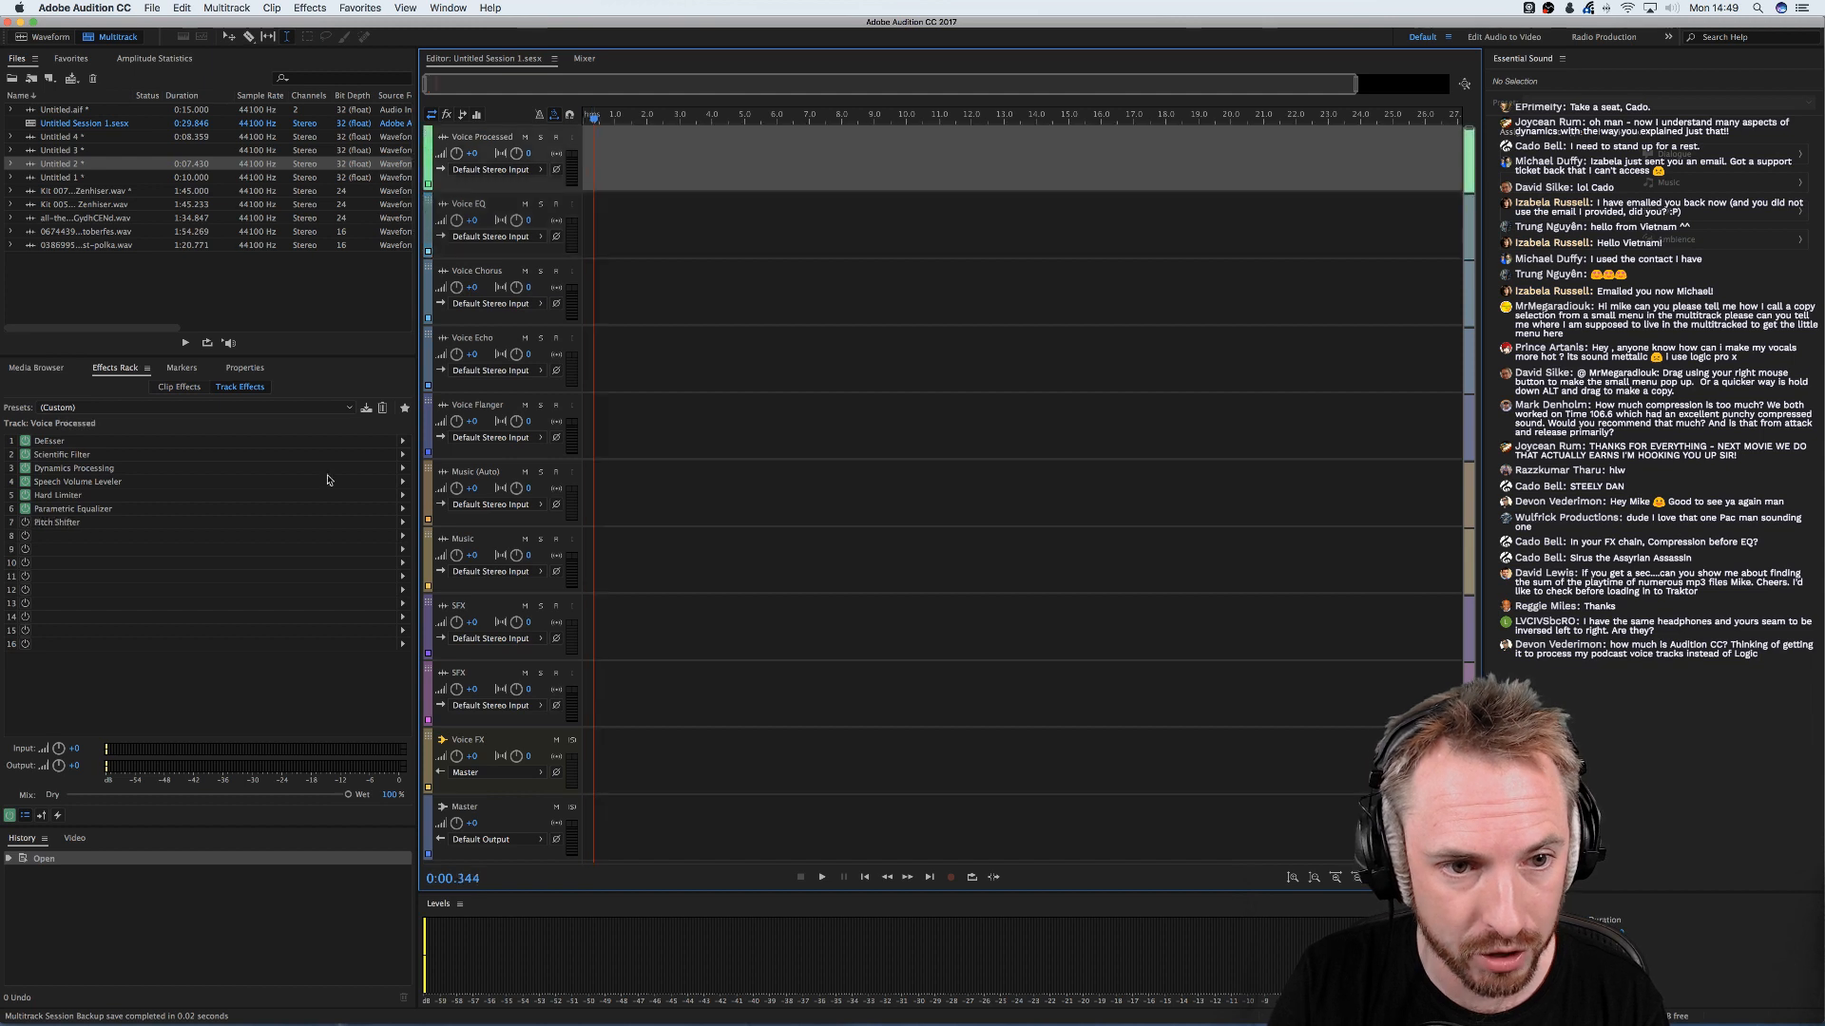
double_click(57, 509)
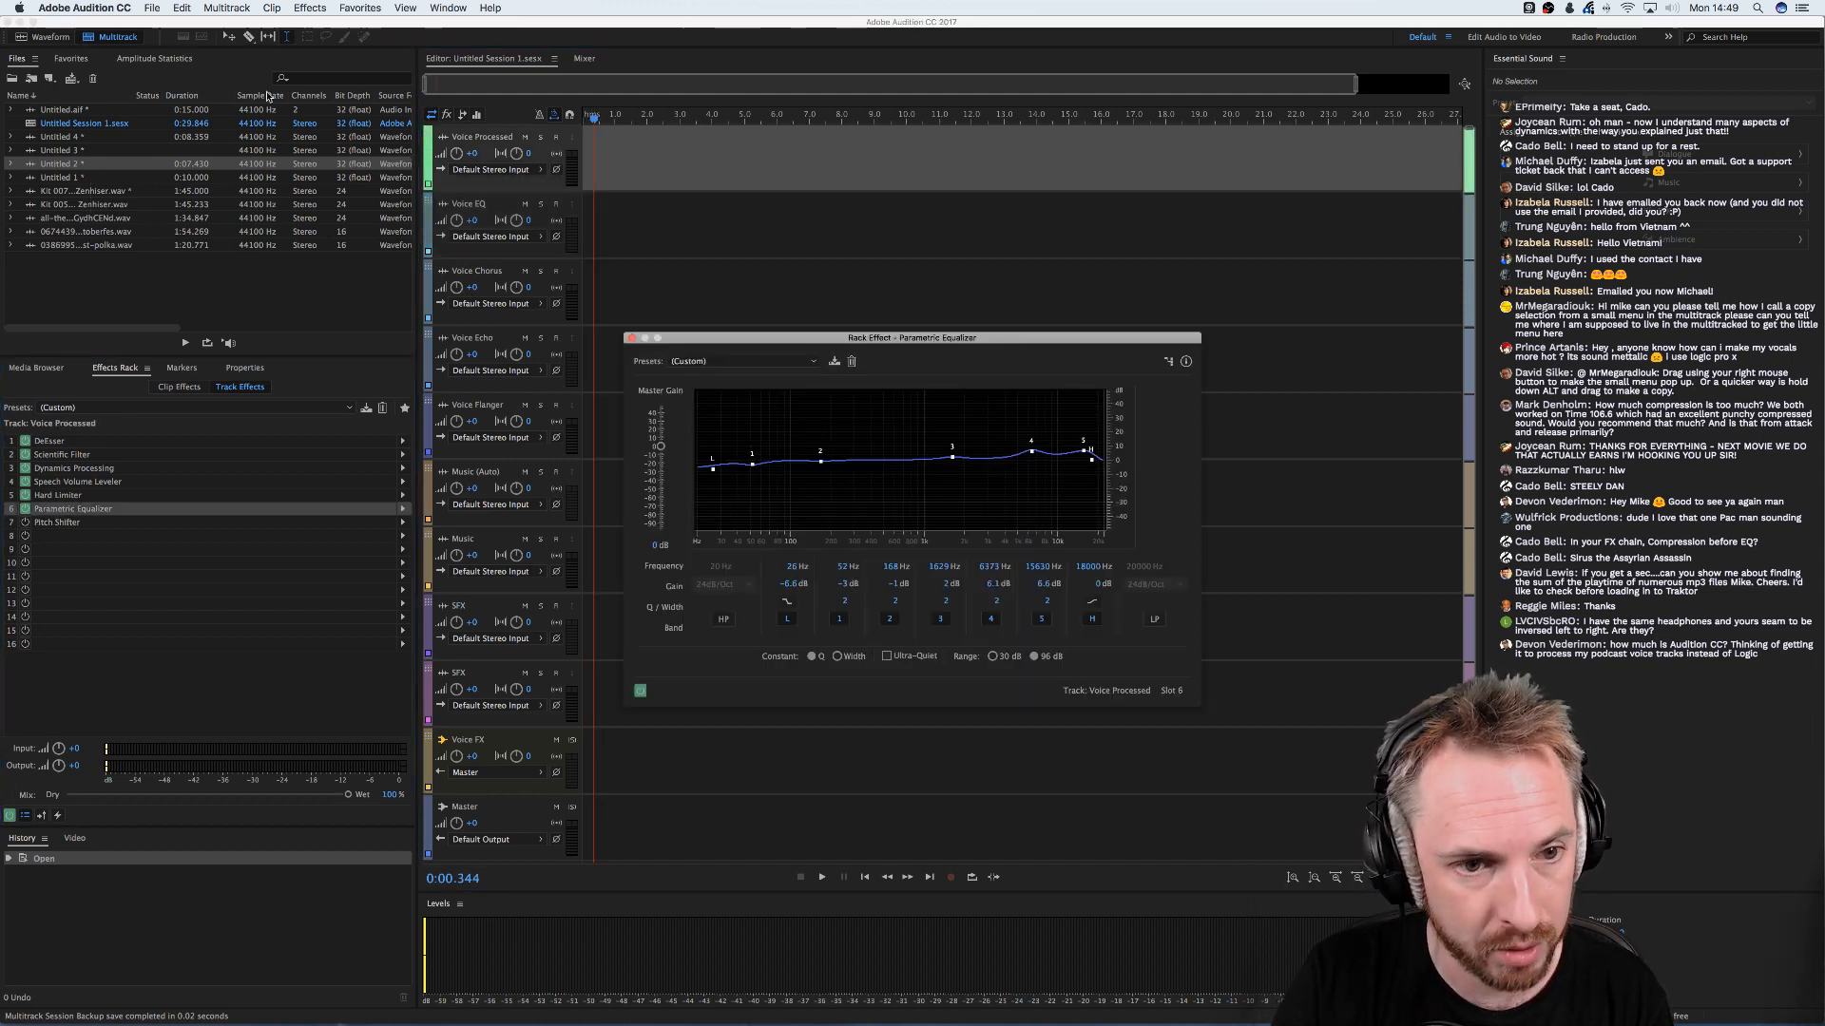
- Arm the Voice Processed track for recording and record a voice clip about 2.8 seconds long
click(556, 137)
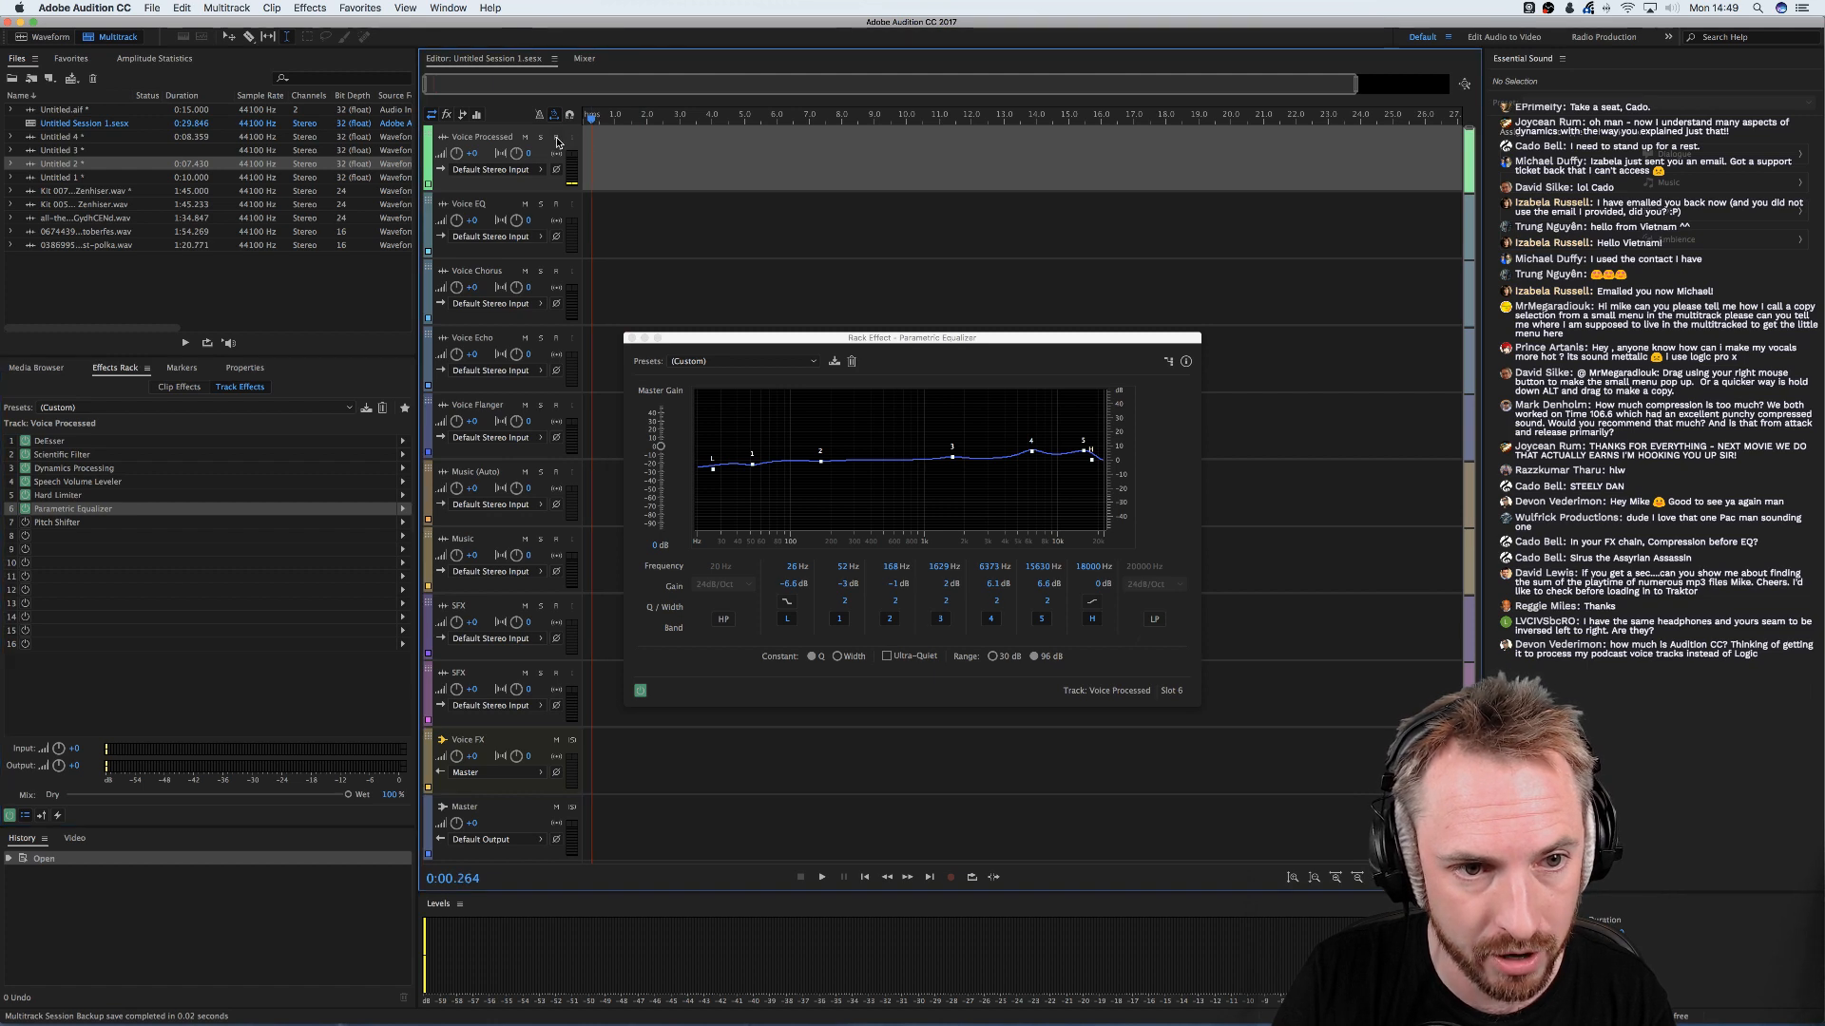
click(952, 879)
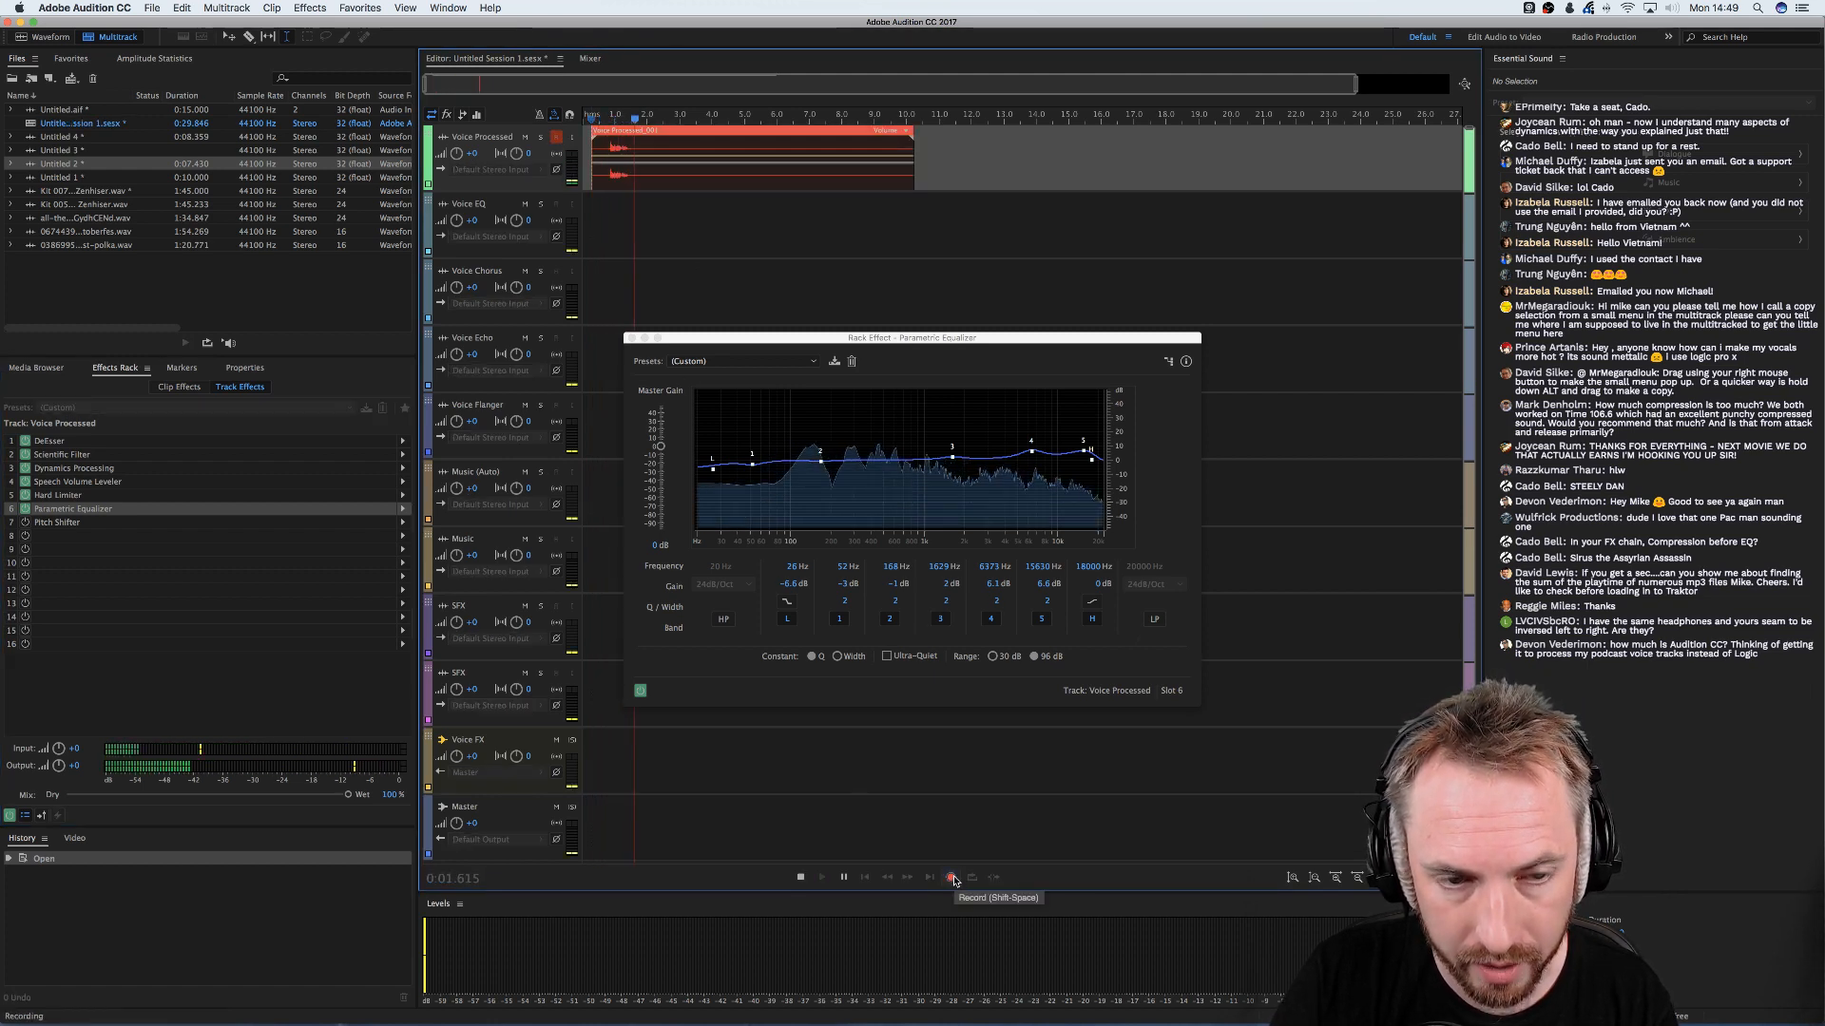
click(953, 879)
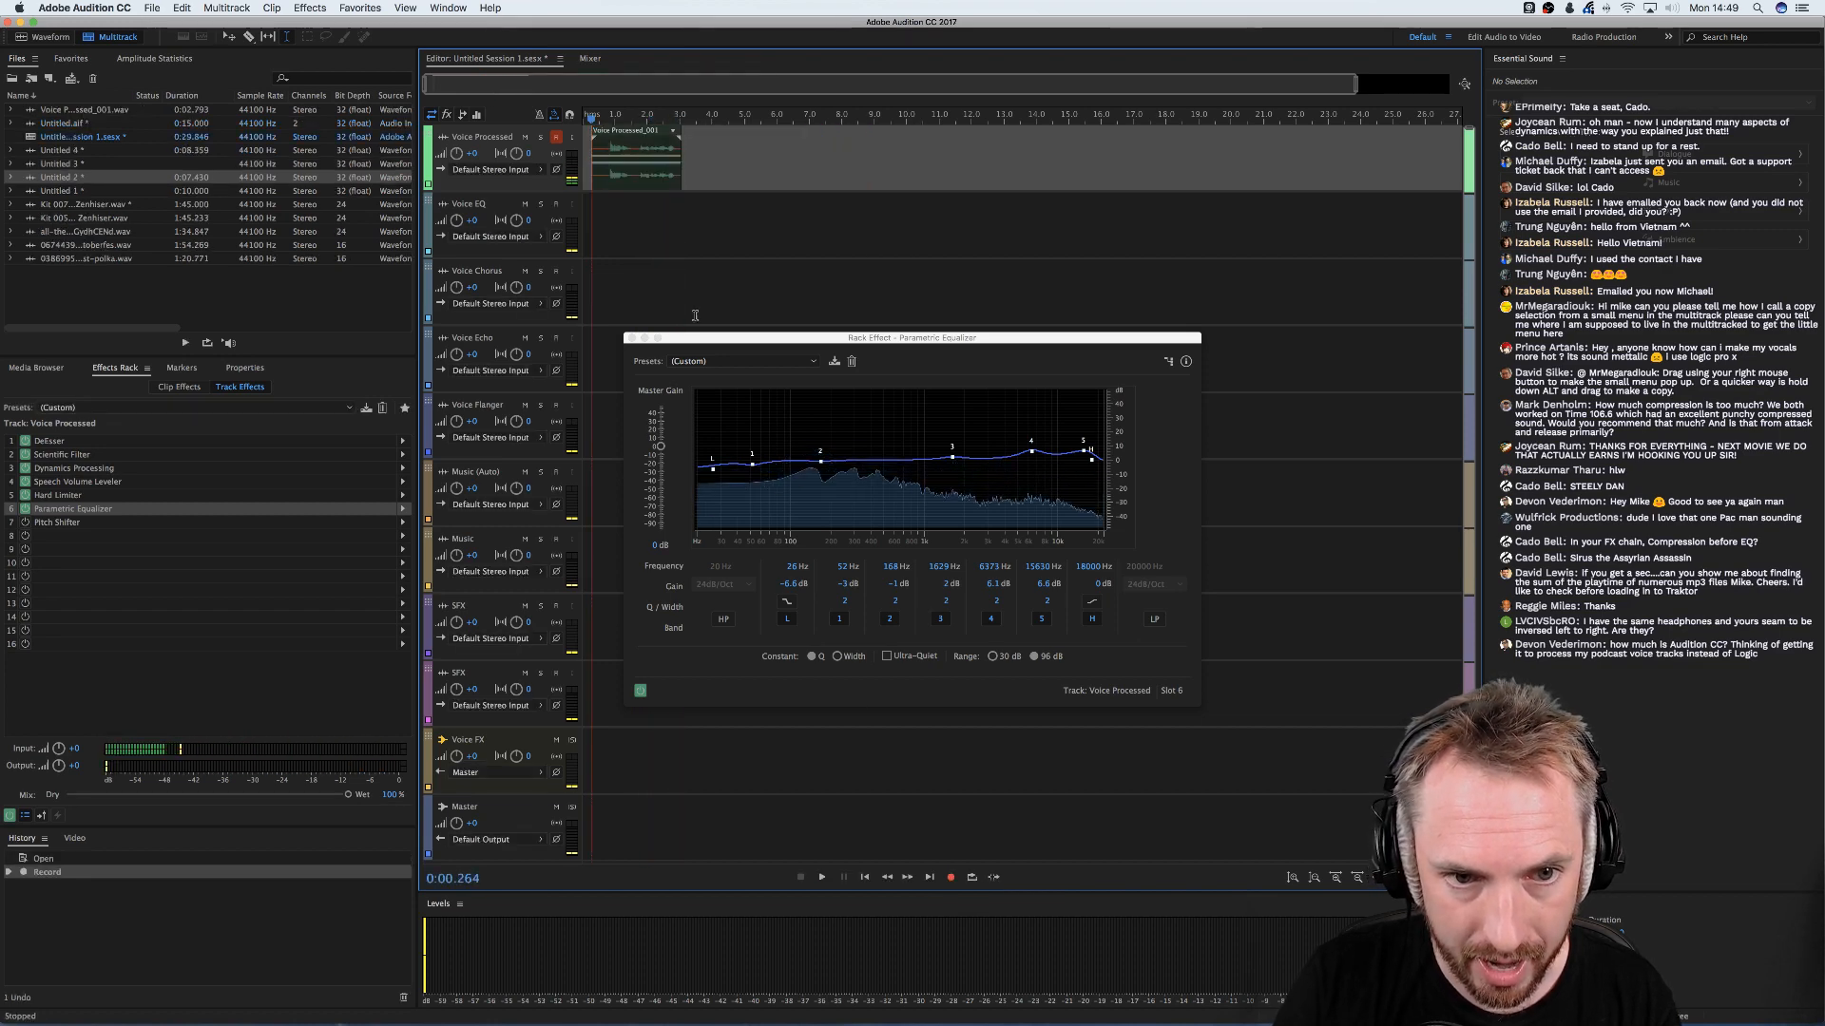
- Play back the recorded voice clip and toggle the Voice EQ track's effects rack off and on
click(608, 222)
key(space)
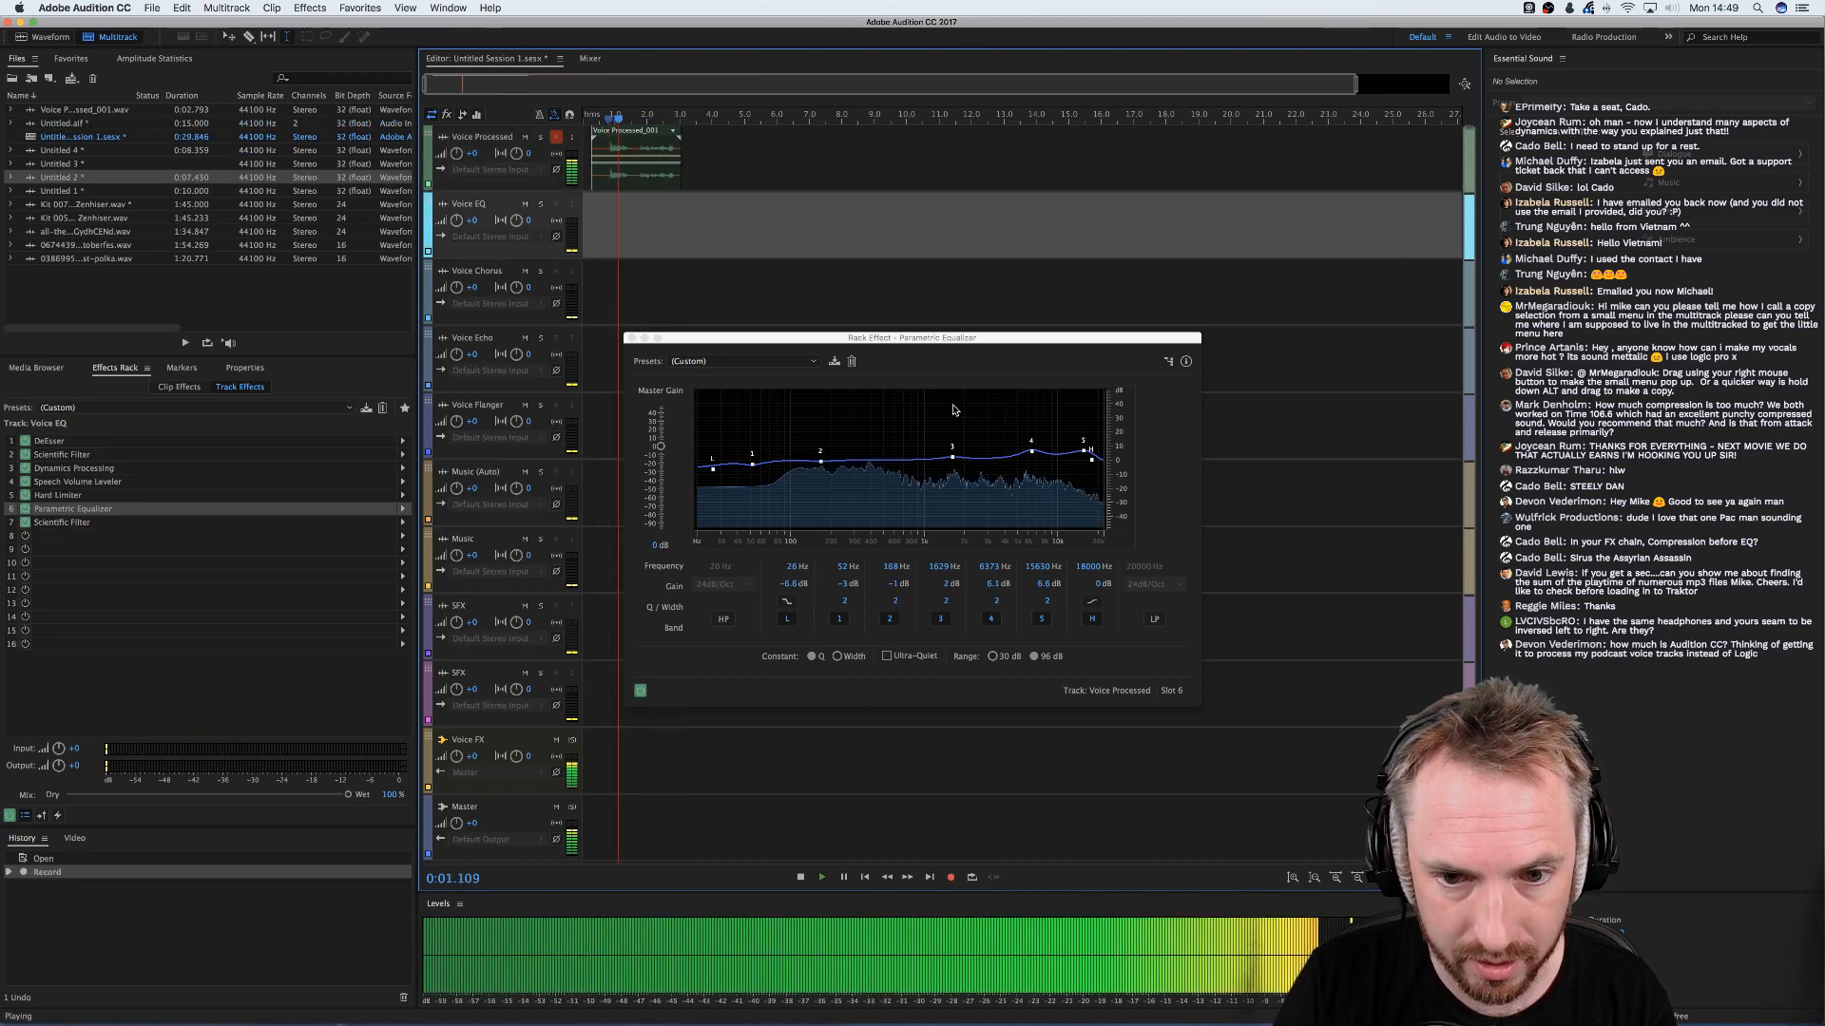
key(space)
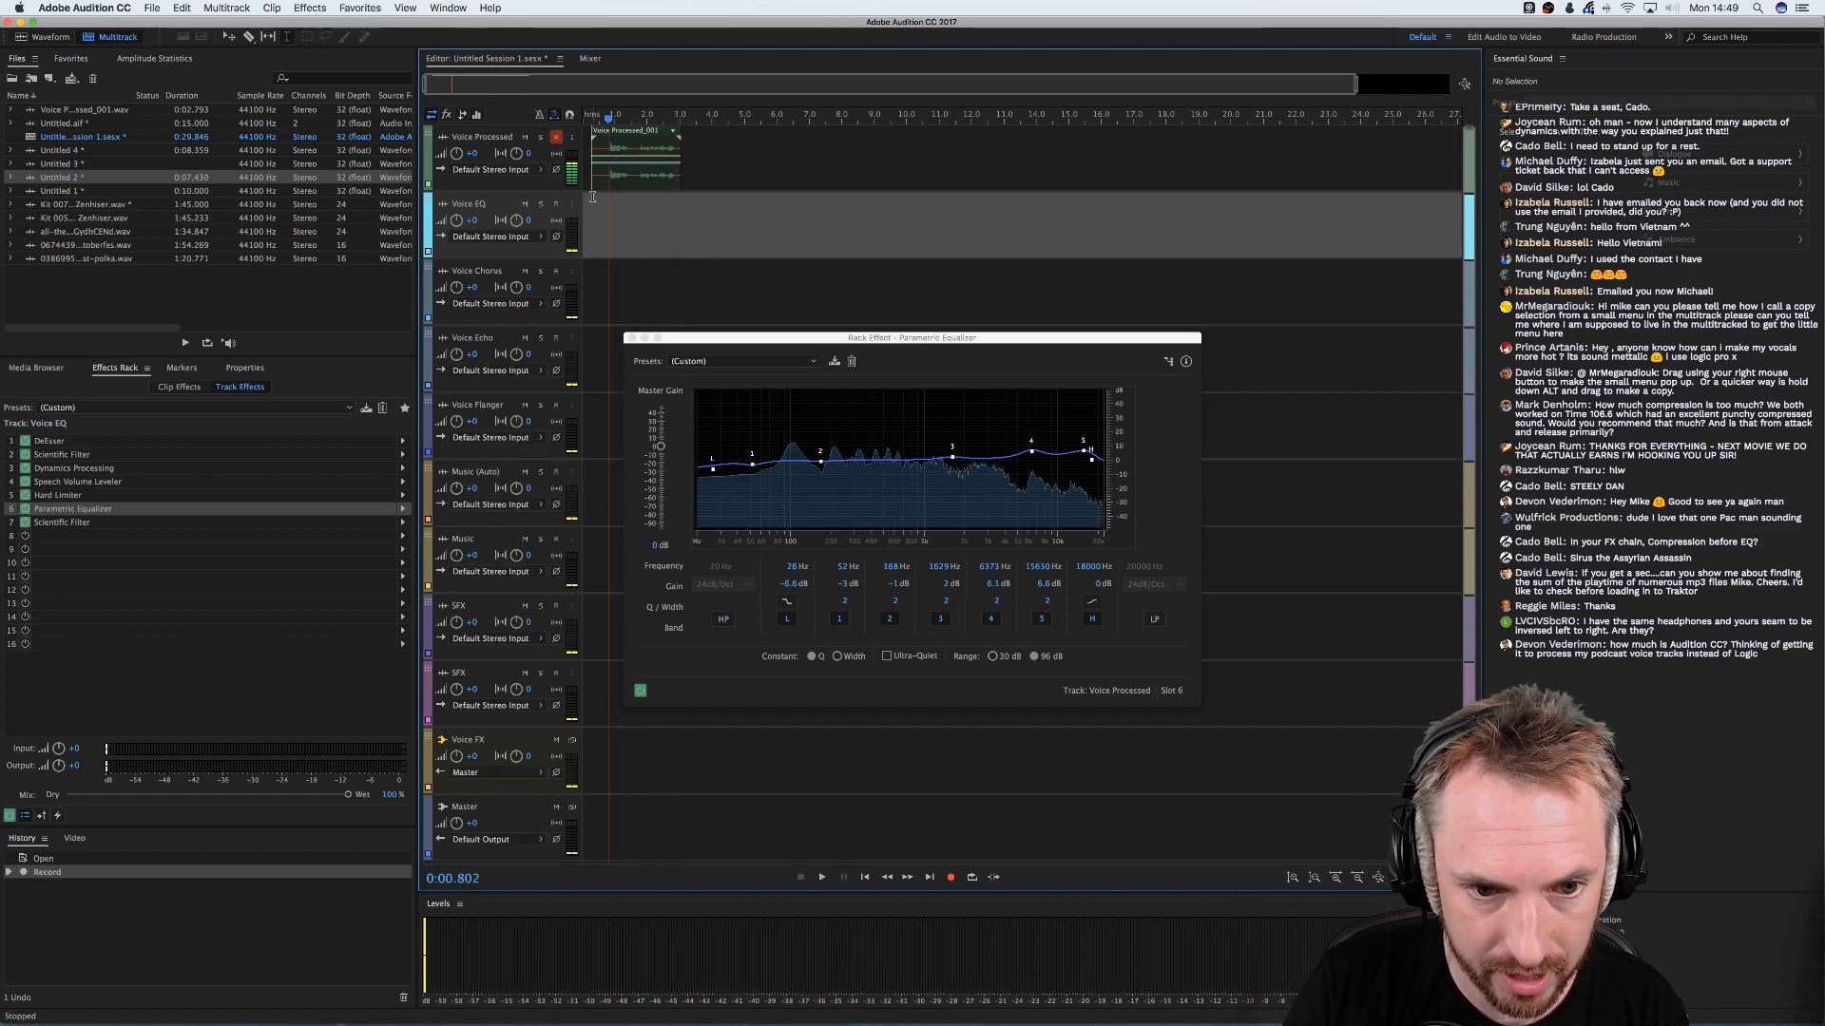
click(10, 815)
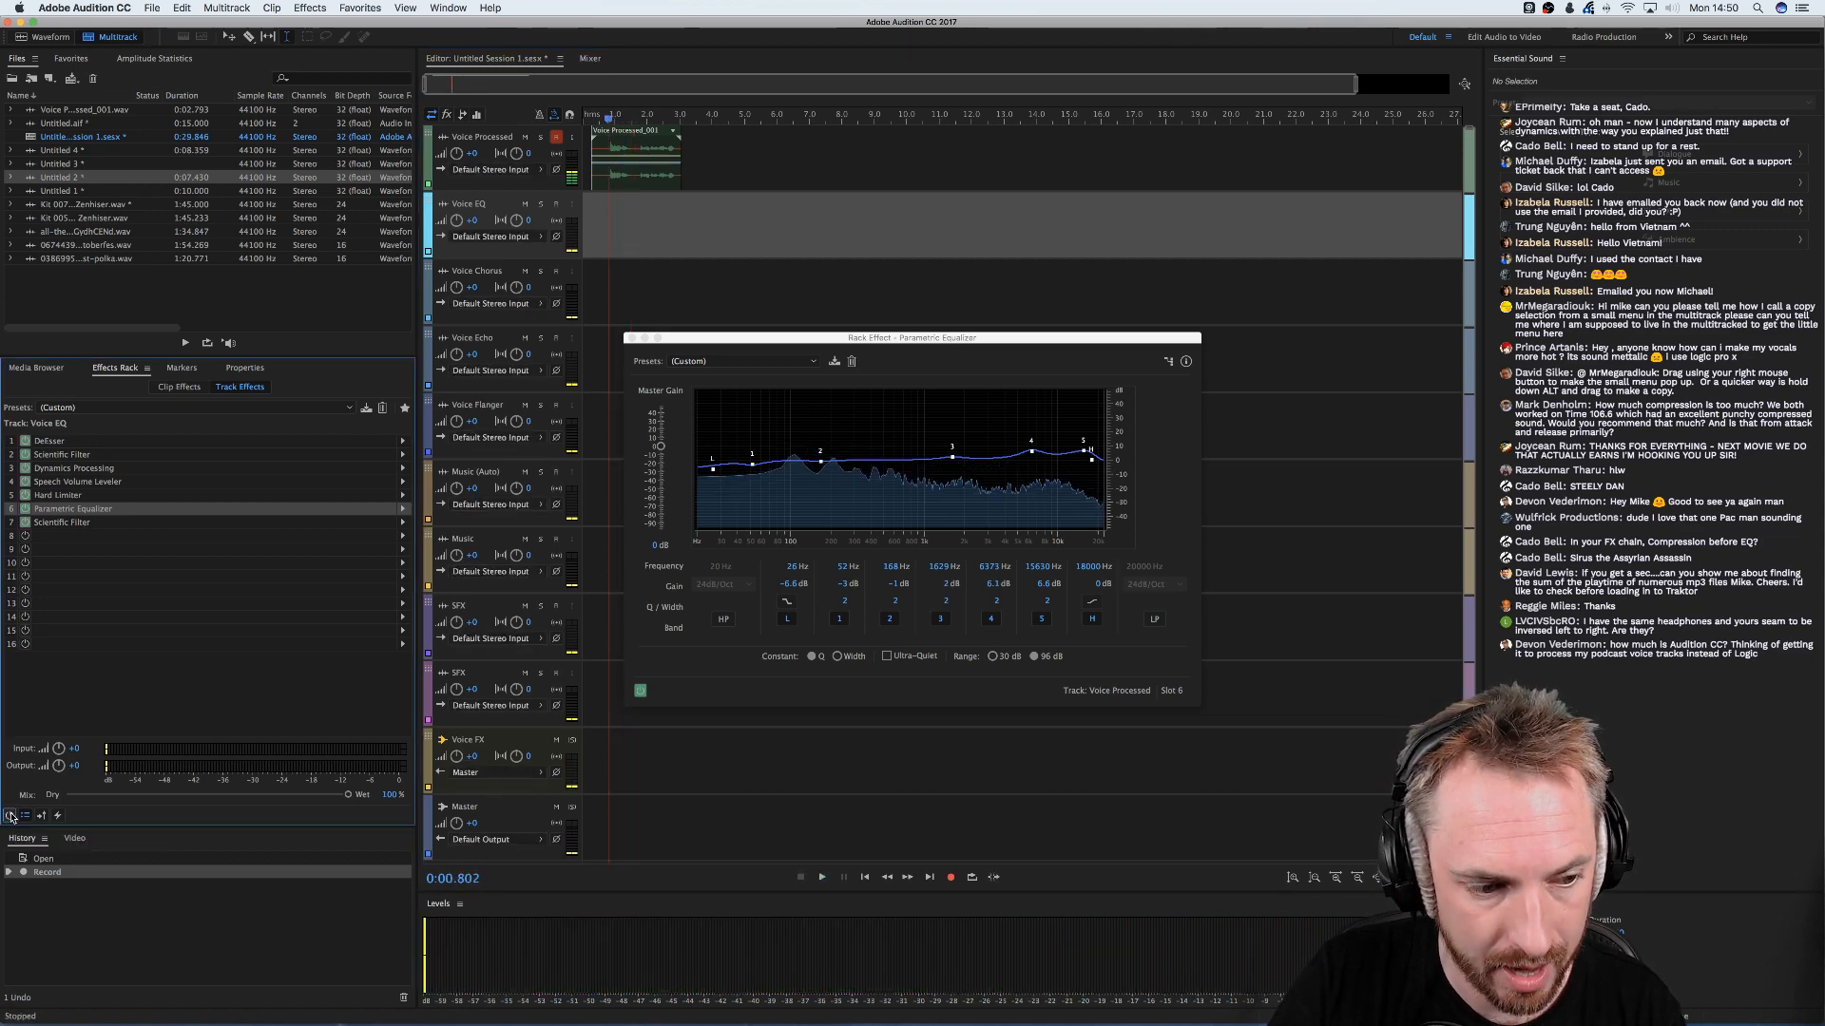
click(10, 815)
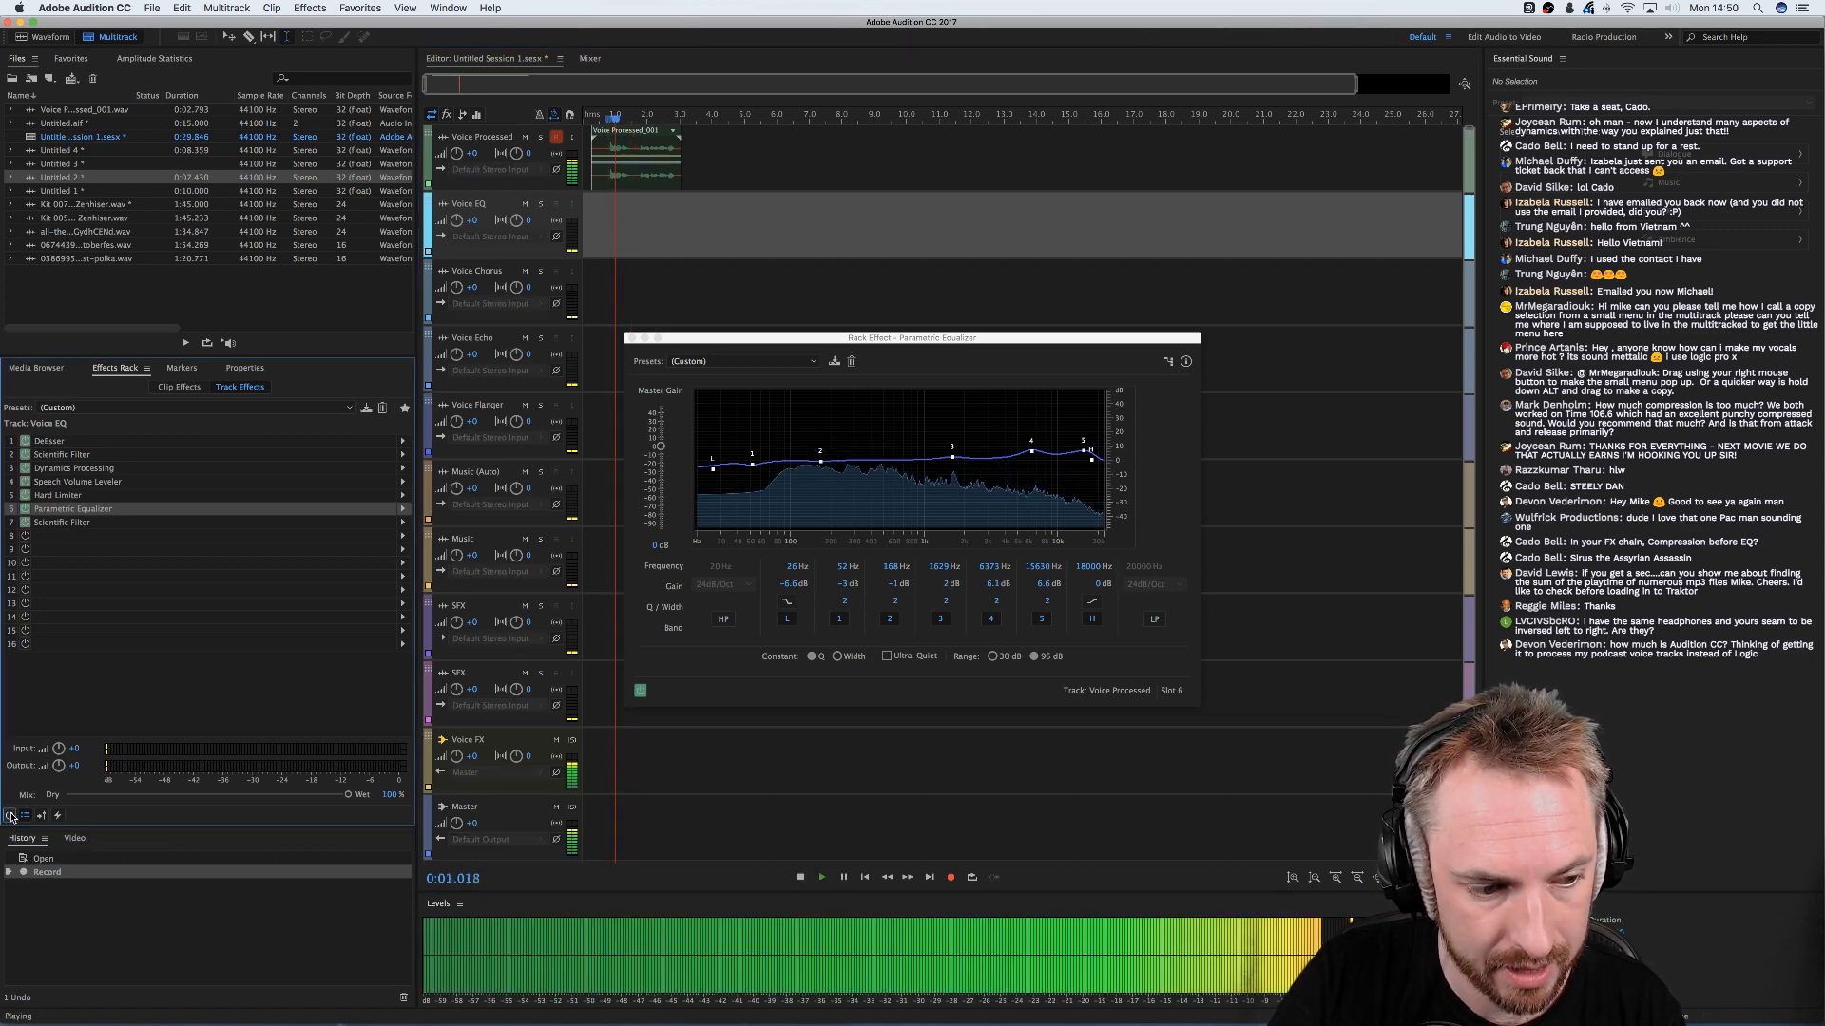
- View the recorded clip in the waveform editor, return to the multitrack session and play the processed voice
double_click(620, 172)
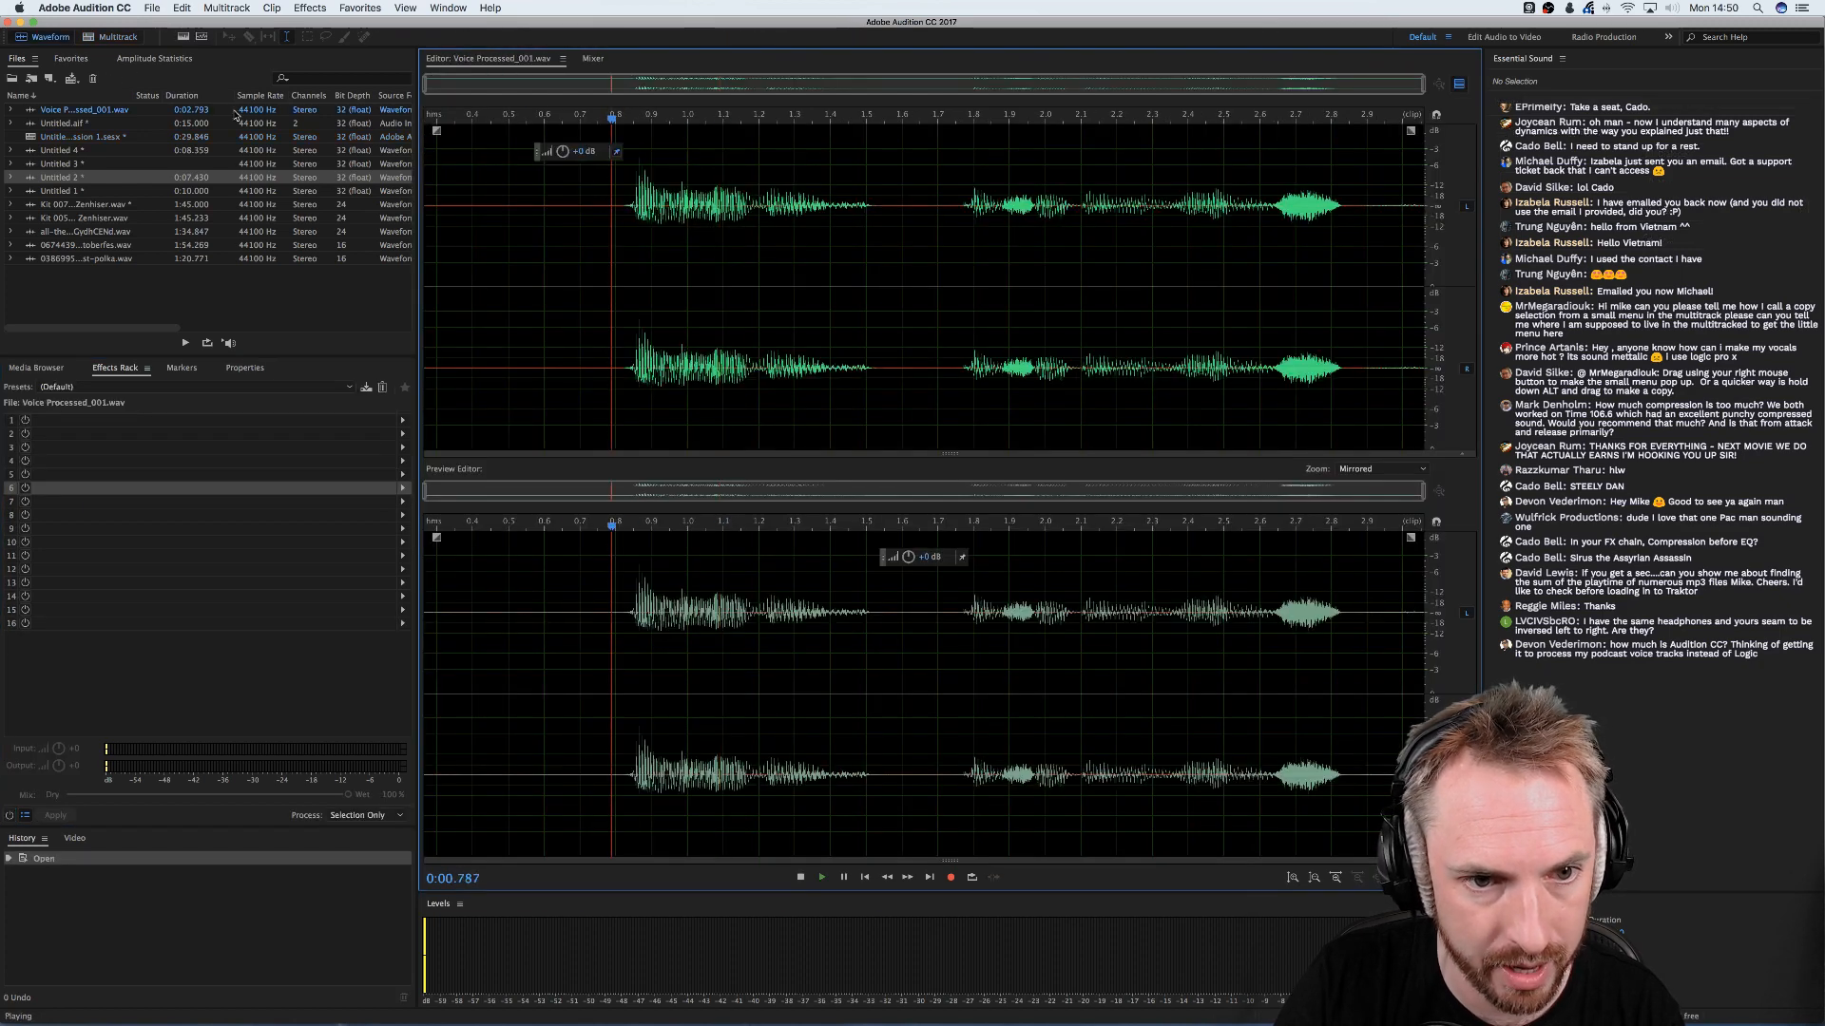
click(90, 40)
key(space)
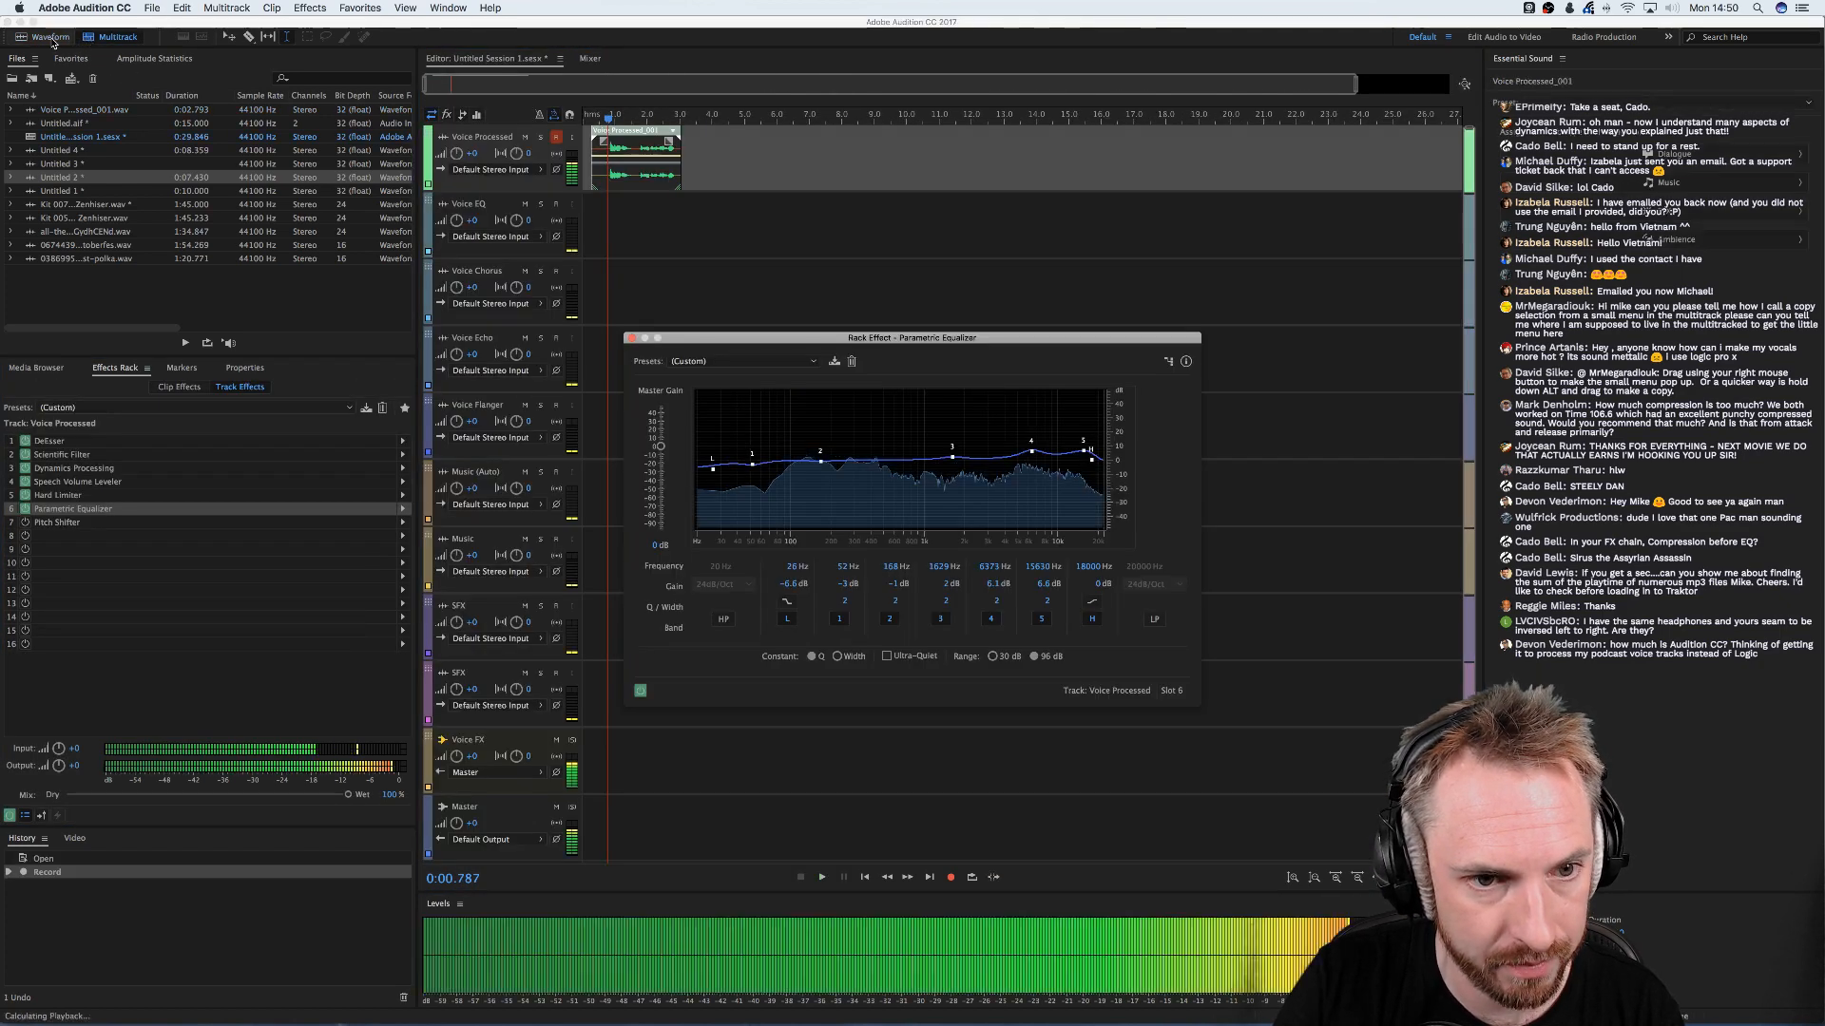
key(space)
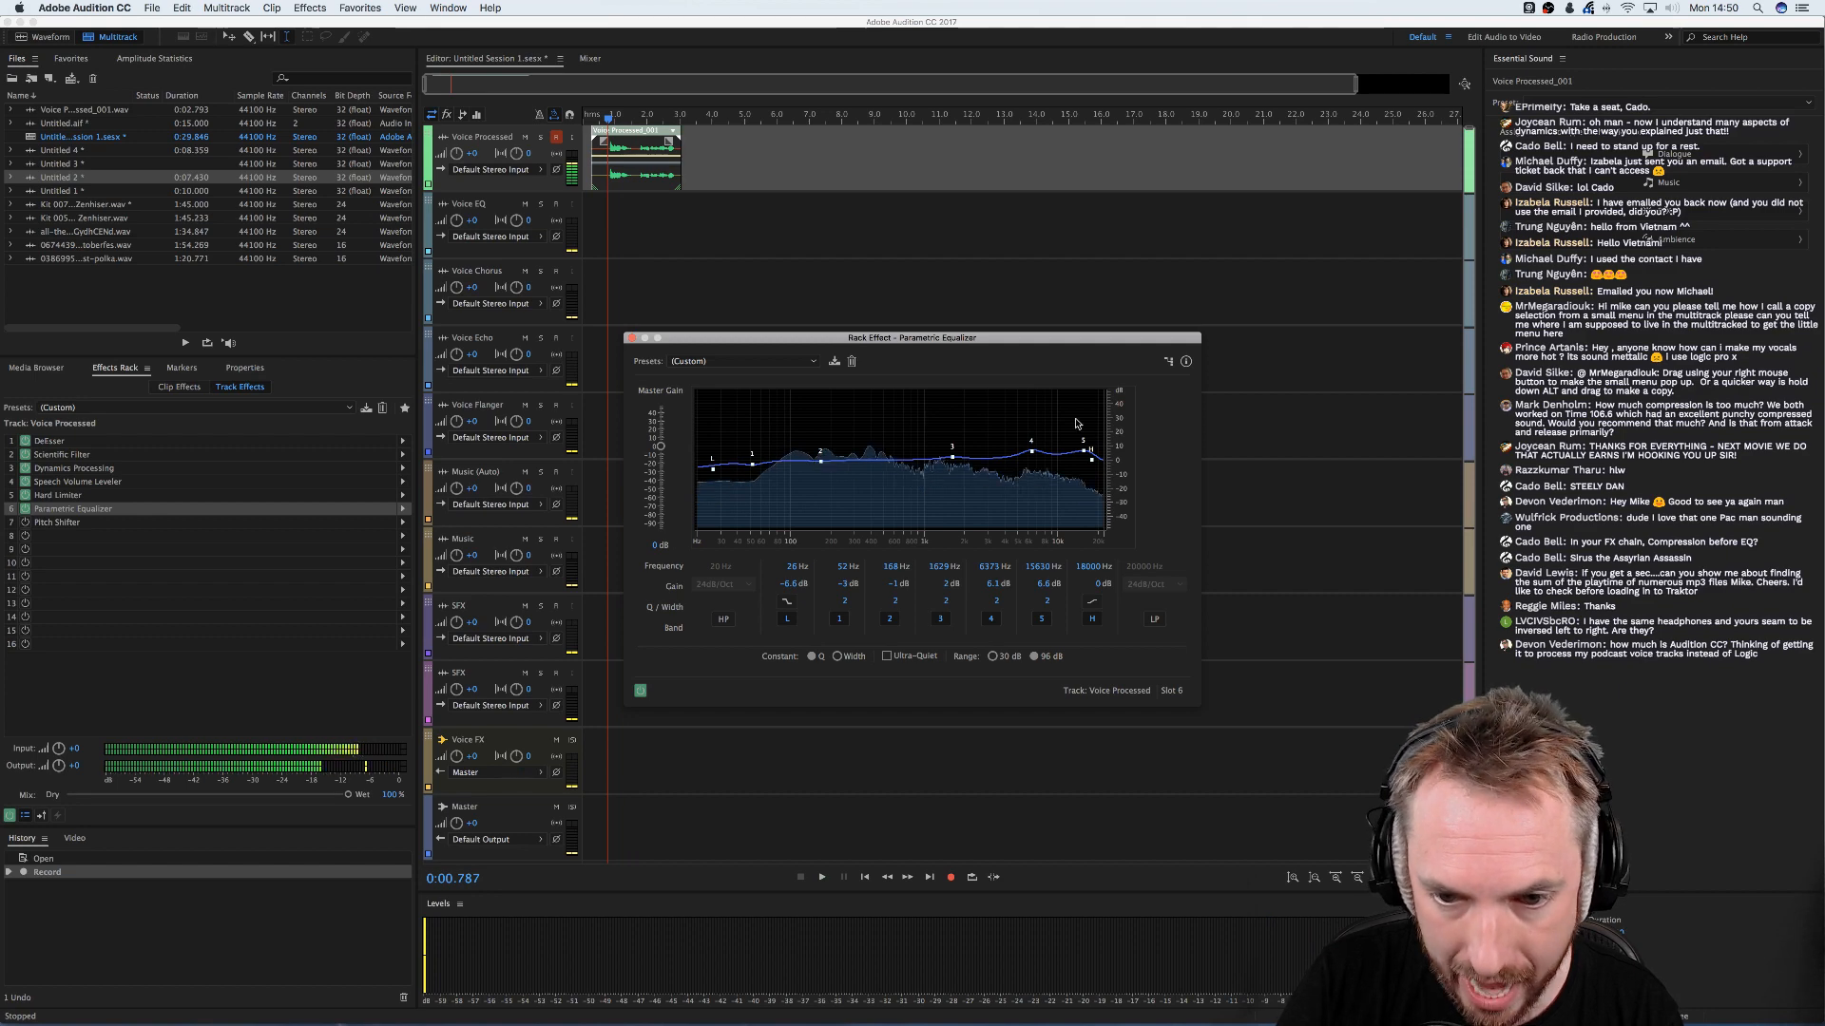
- Boost the voice's equalizer during playback: band 5 to 15.7 dB, band 4 to 11.1 dB and band 3 to 17.2 dB
drag(1082, 448, 1080, 438)
key(space)
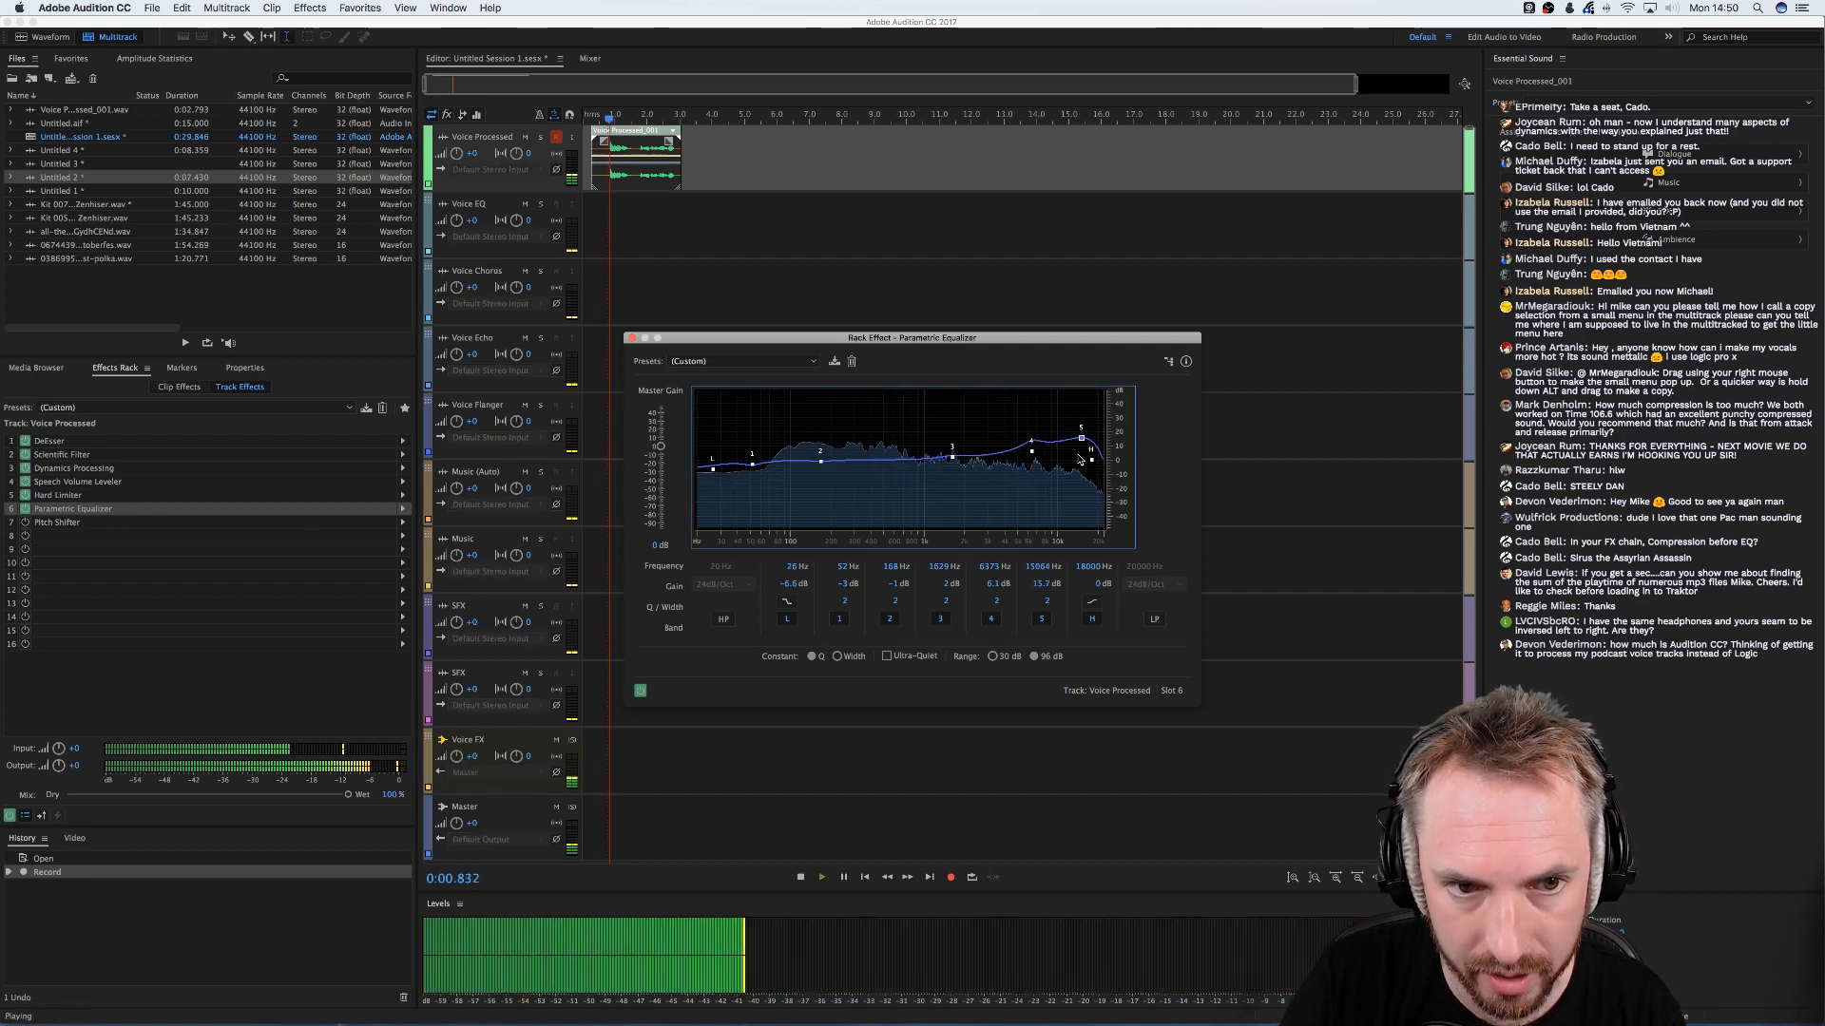
key(space)
key(space)
drag(1029, 453, 943, 436)
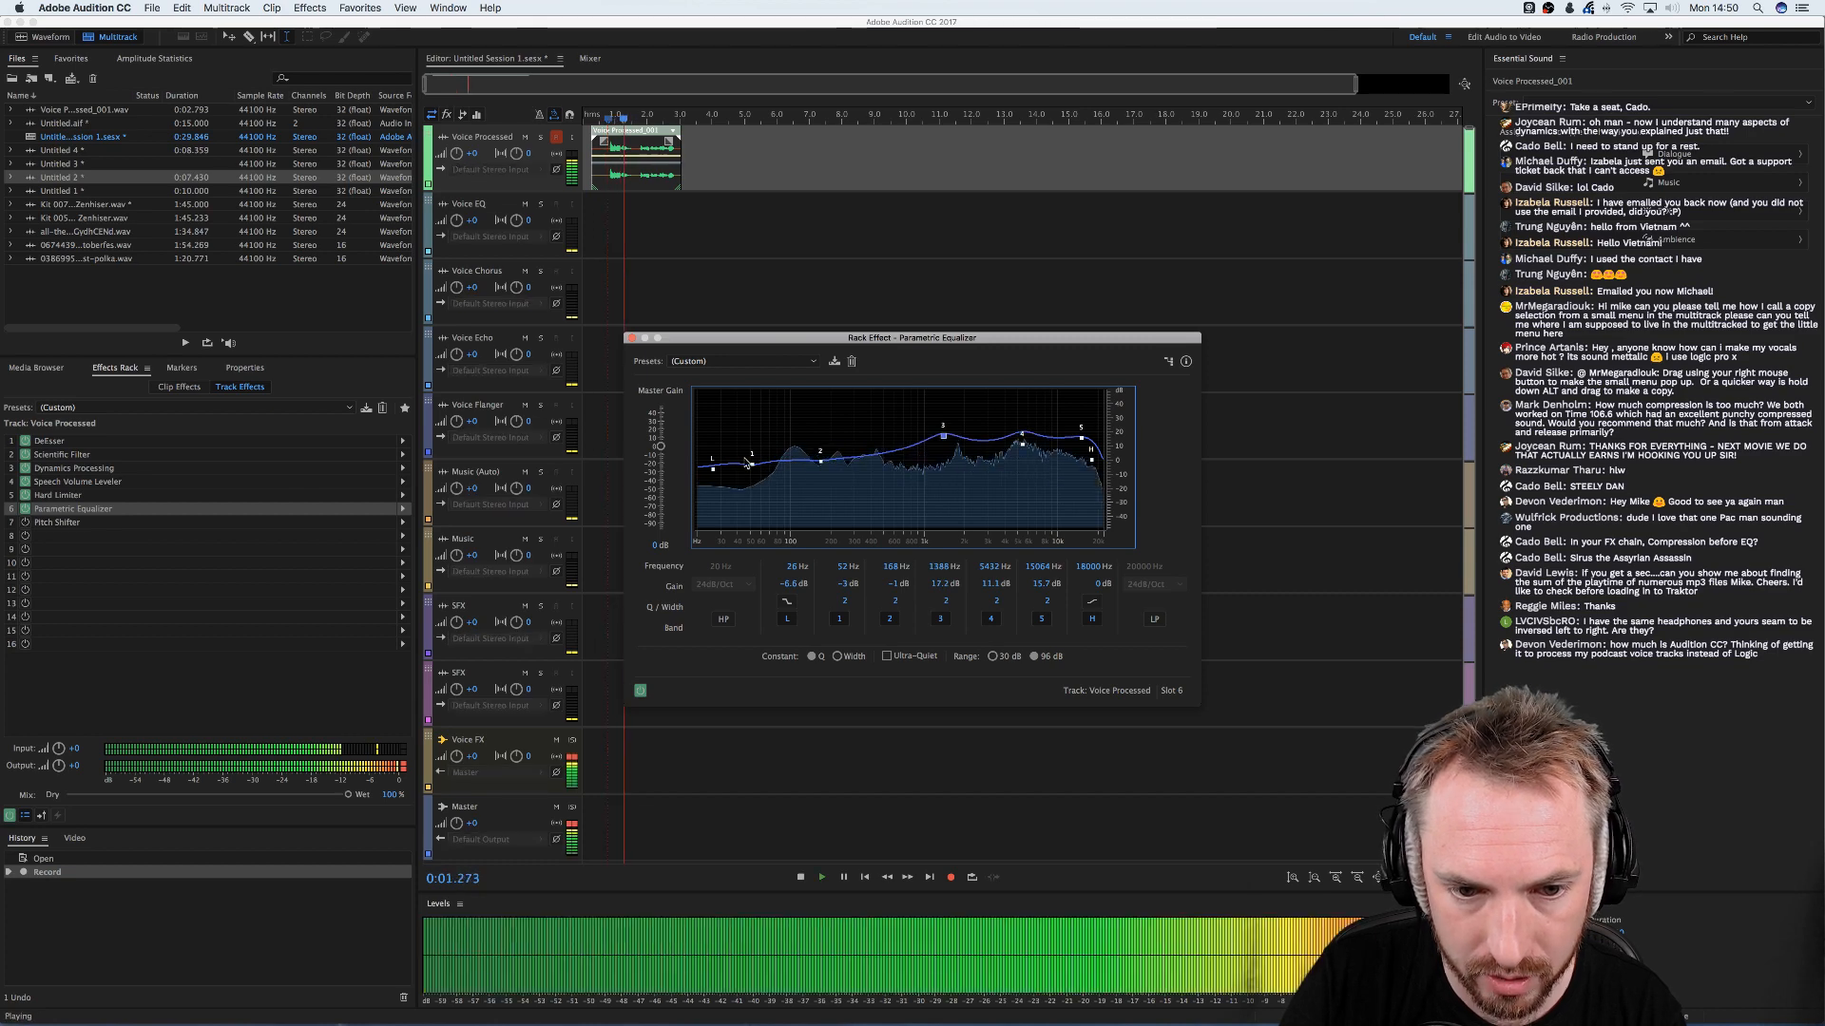
key(space)
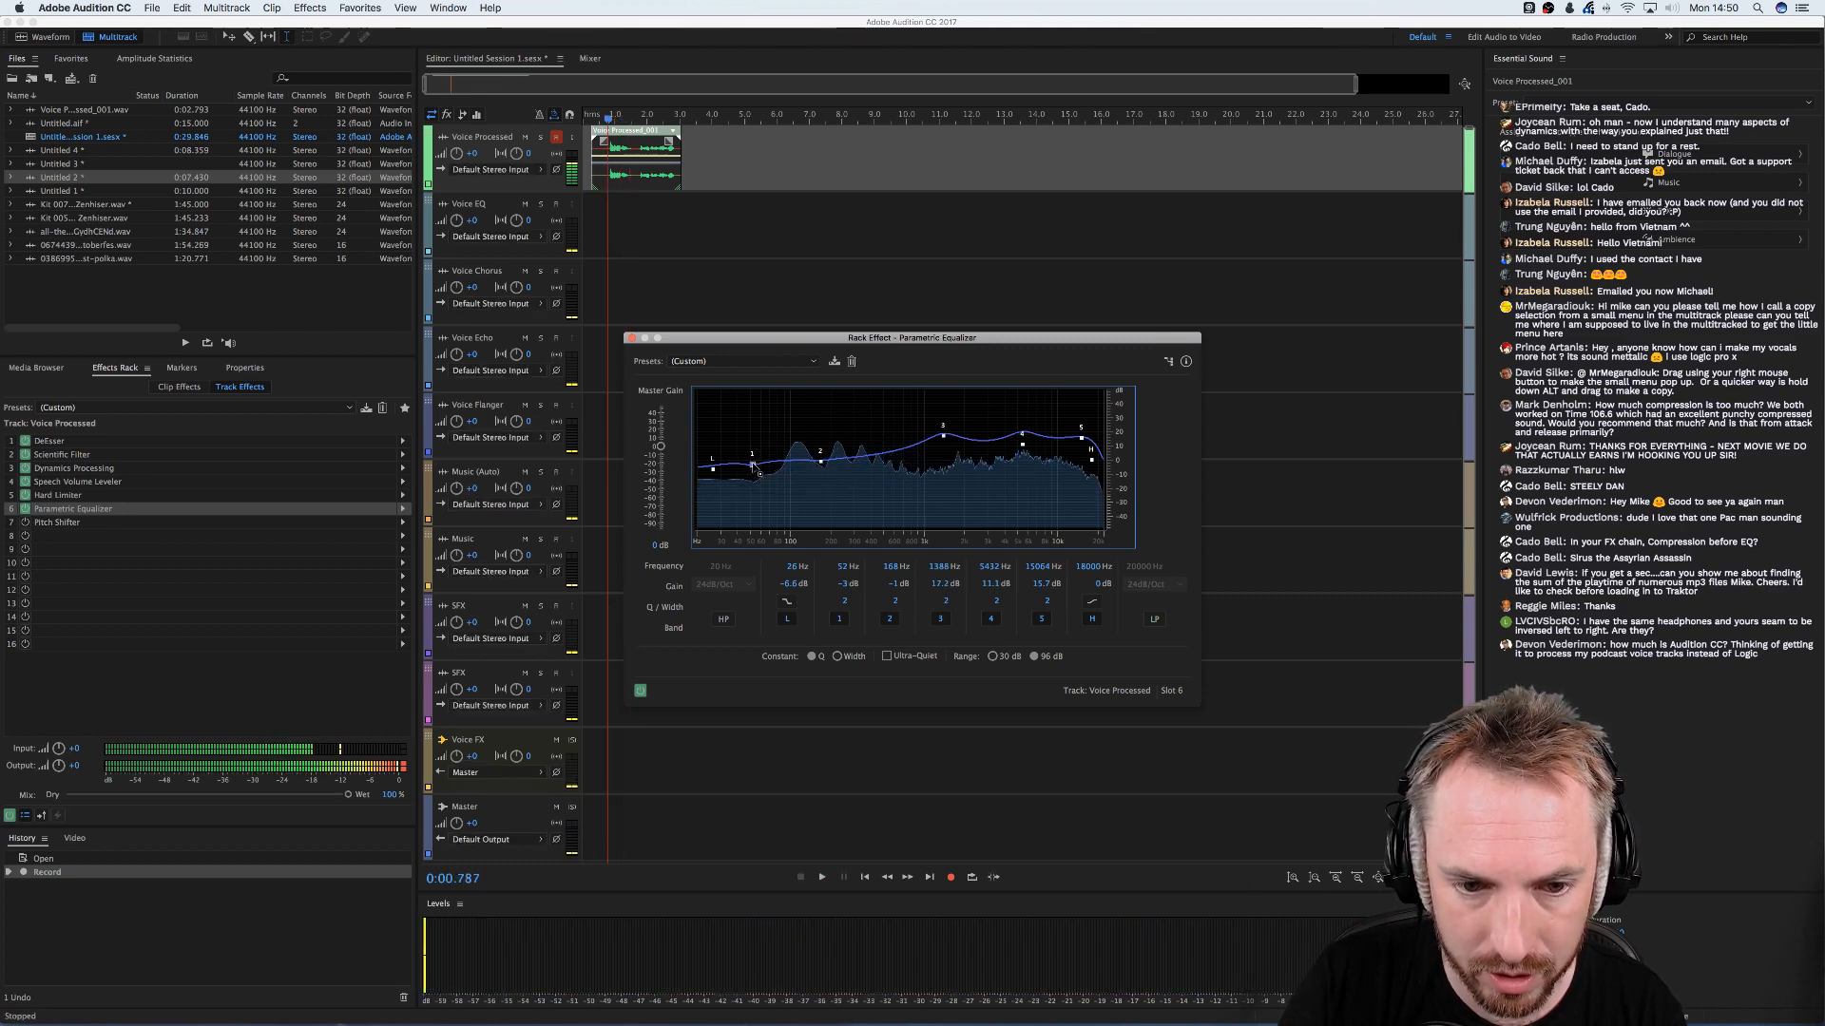
- Set equalizer band 1 to about 13.6 dB, band 5 to -1.5 dB and band 3 to 7.6 dB, and play the voice
drag(1081, 438, 1080, 462)
key(space)
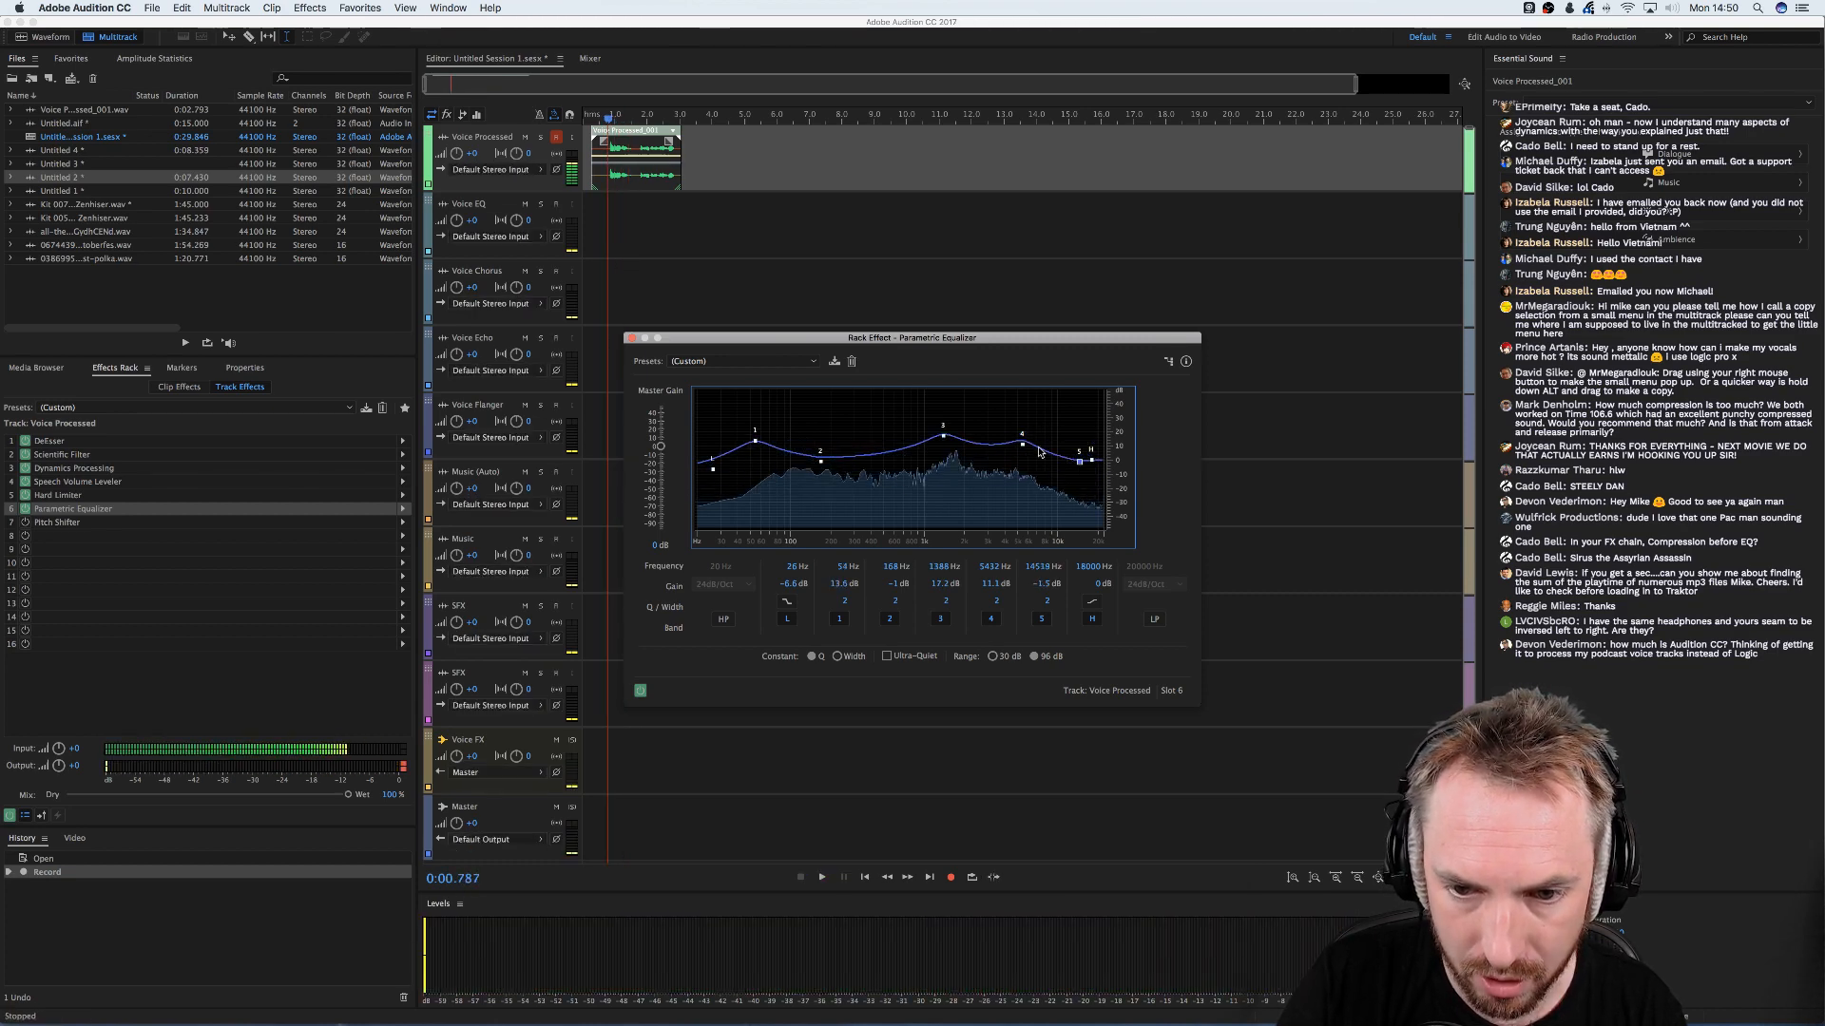
drag(948, 440, 947, 458)
key(space)
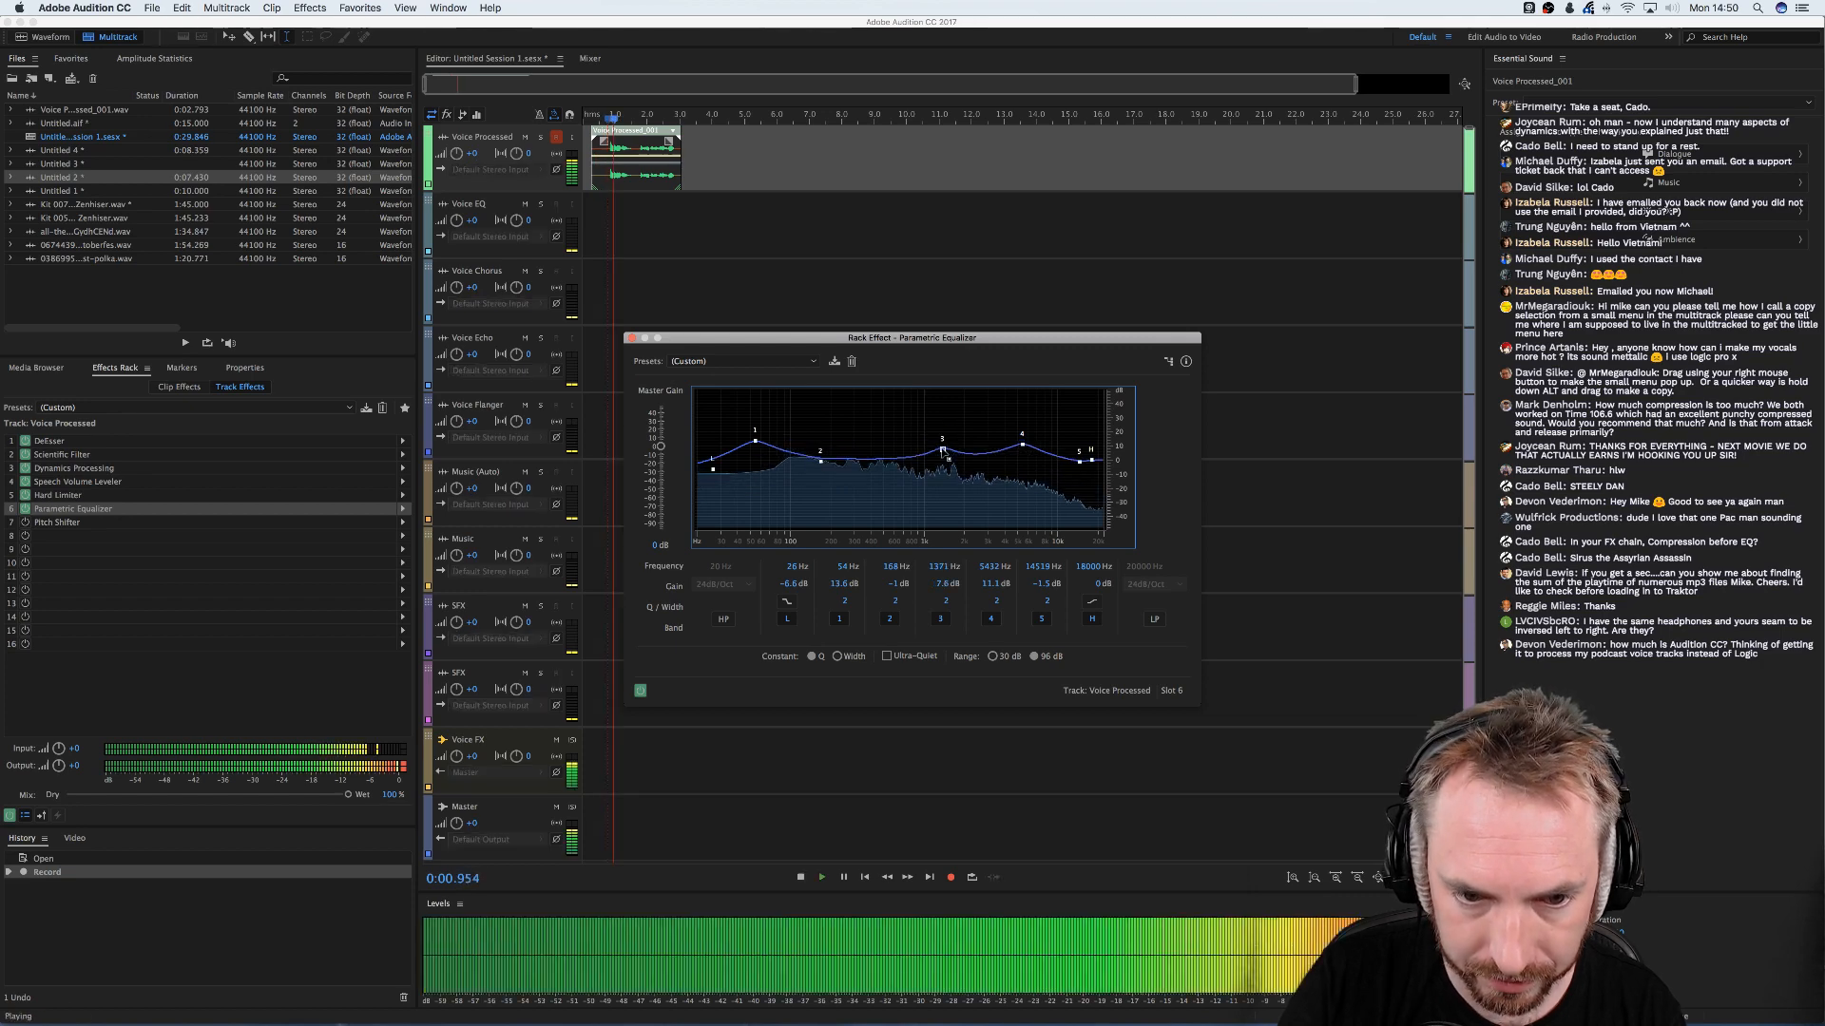
key(space)
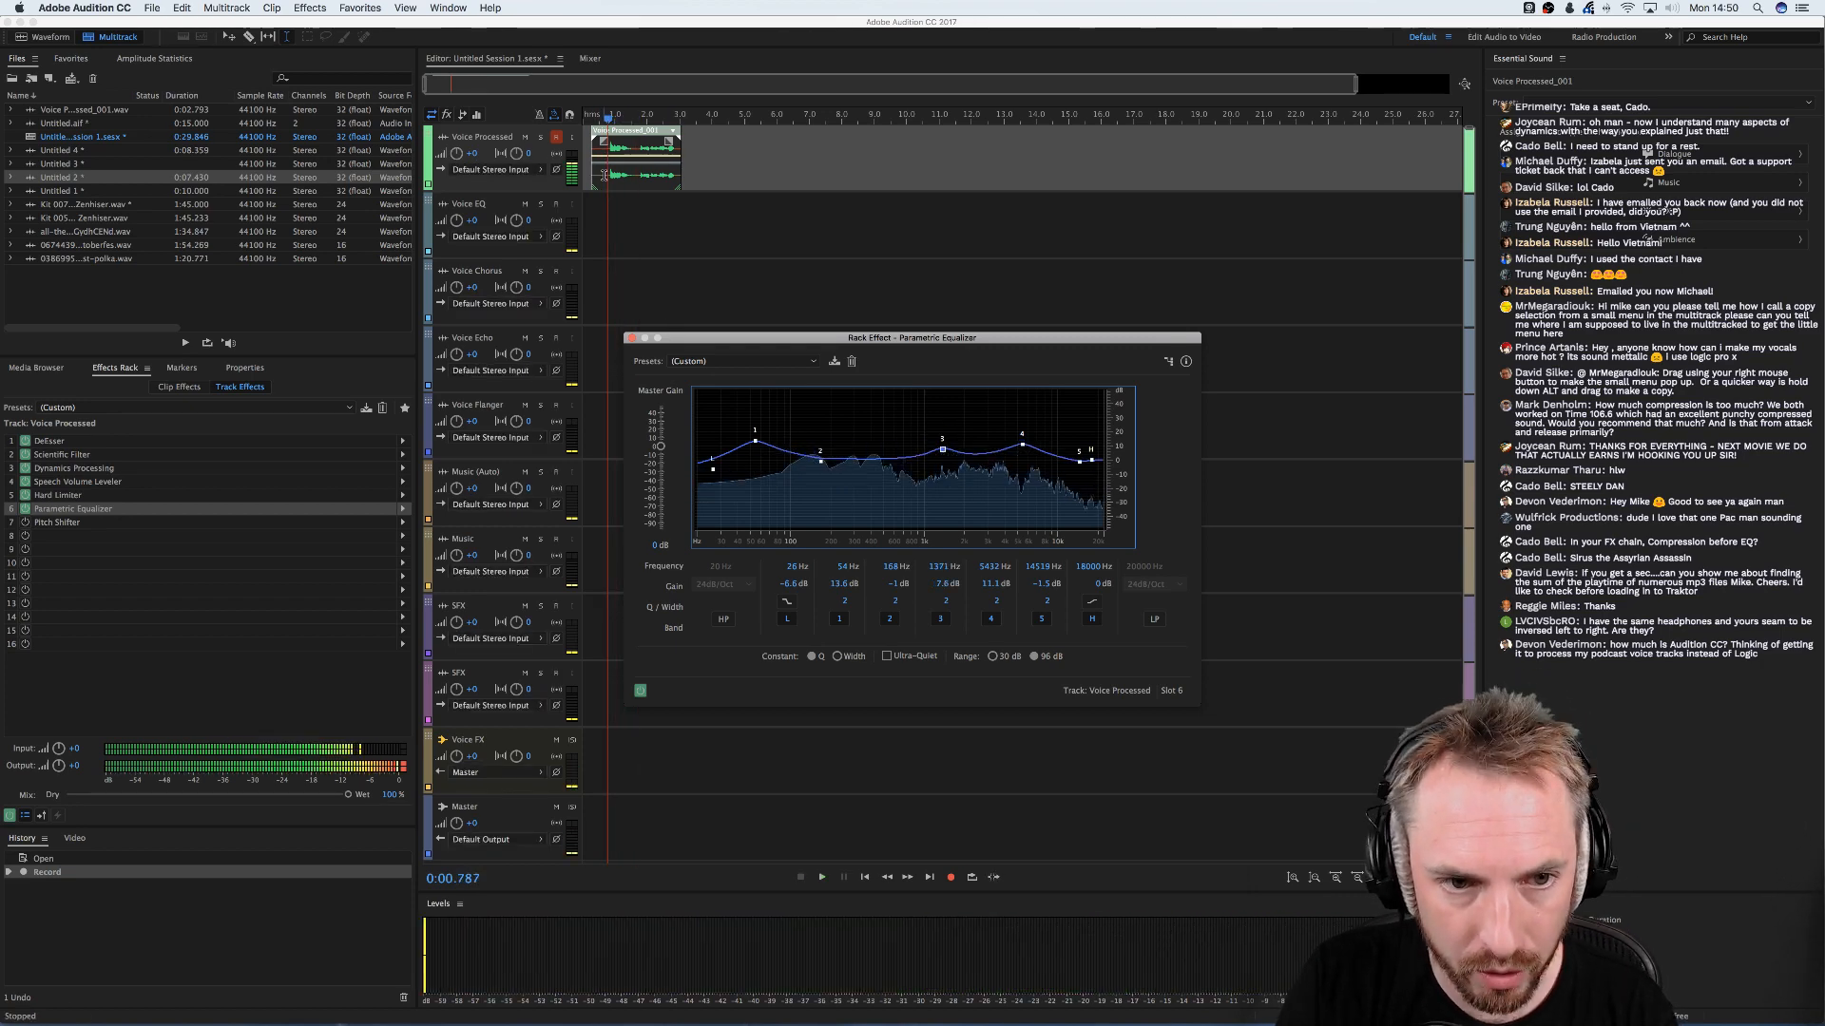
- Disarm the Voice Processed track and watch the Voice FX bus's Multiband Compressor while the clip plays
click(555, 137)
click(607, 750)
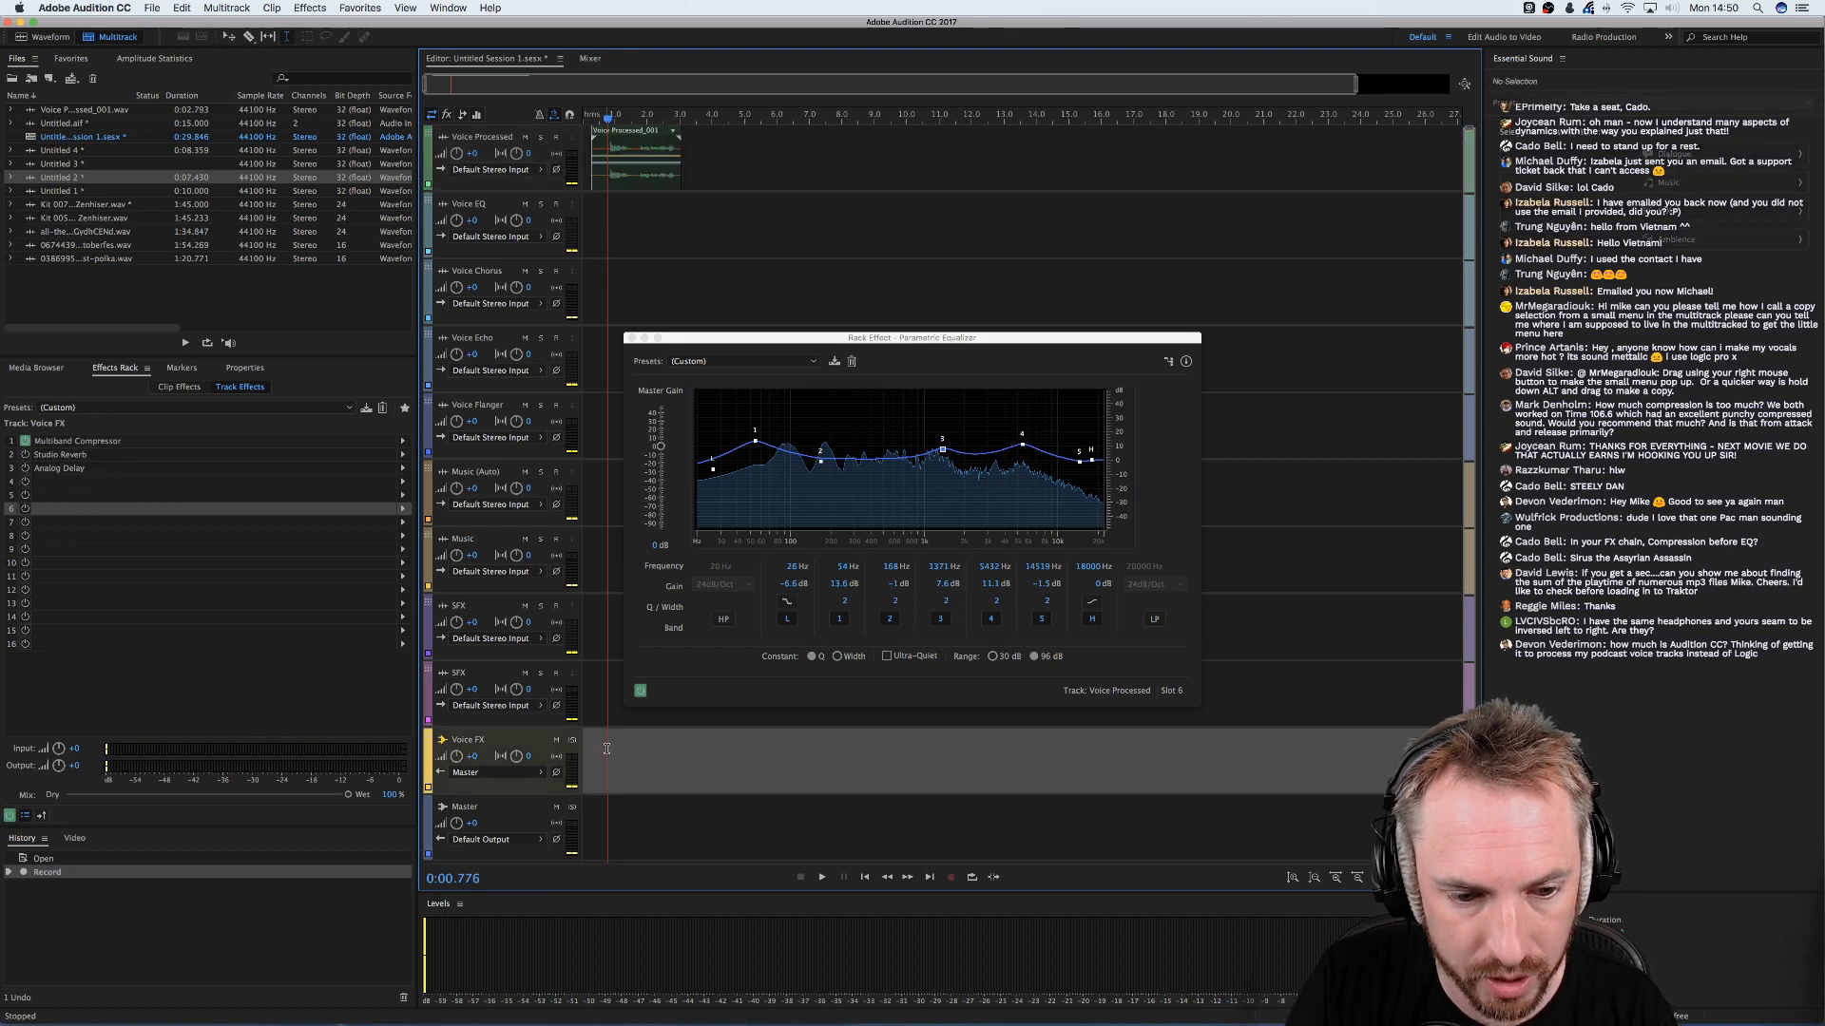
double_click(71, 442)
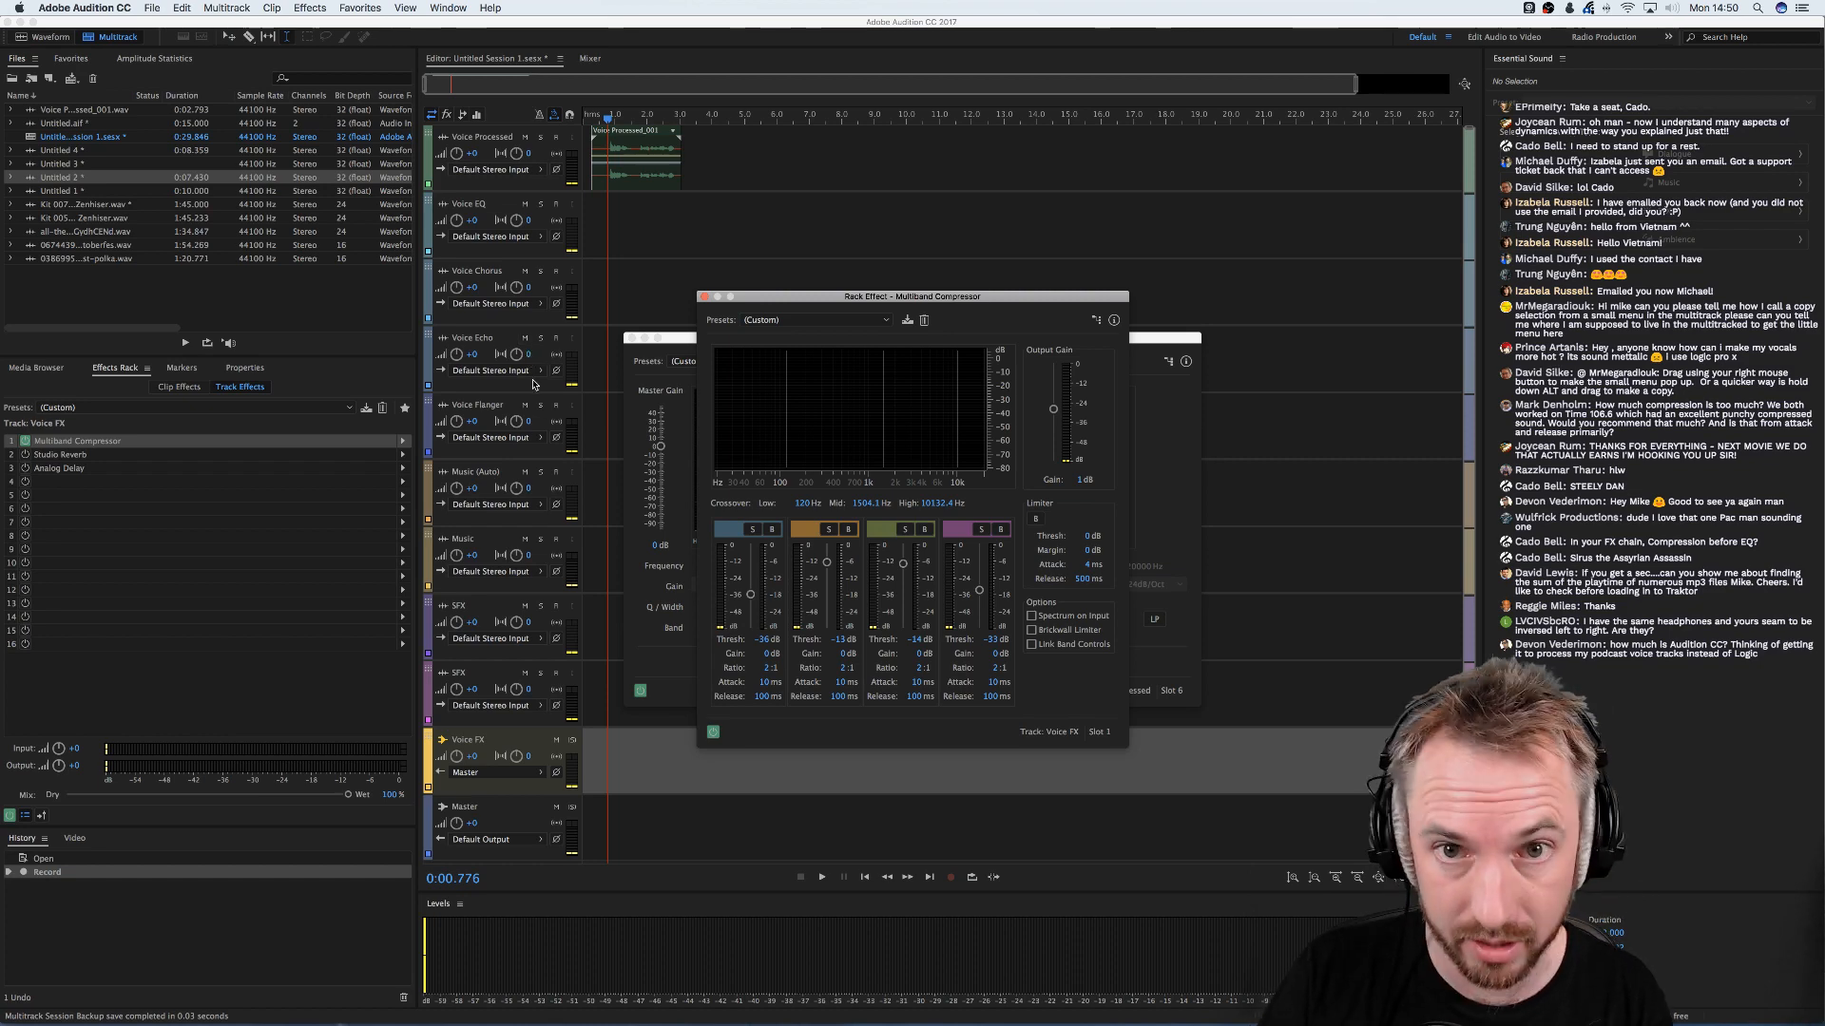
key(space)
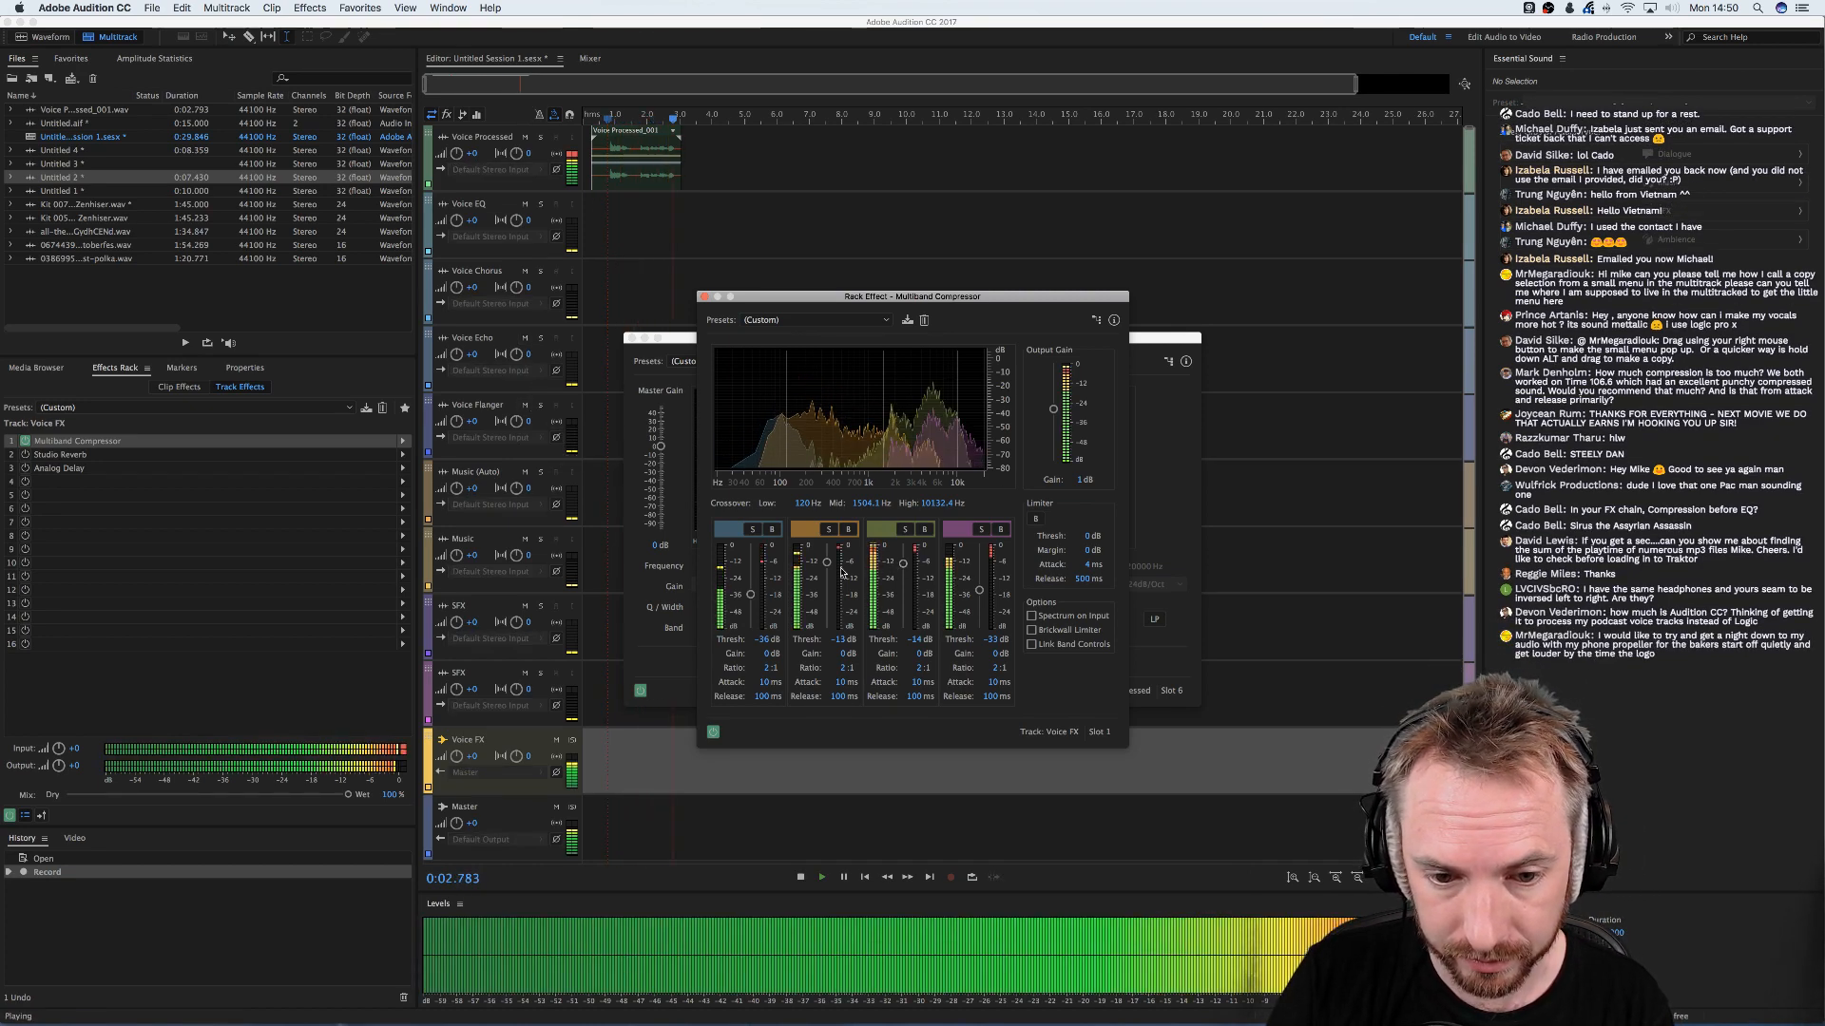
key(space)
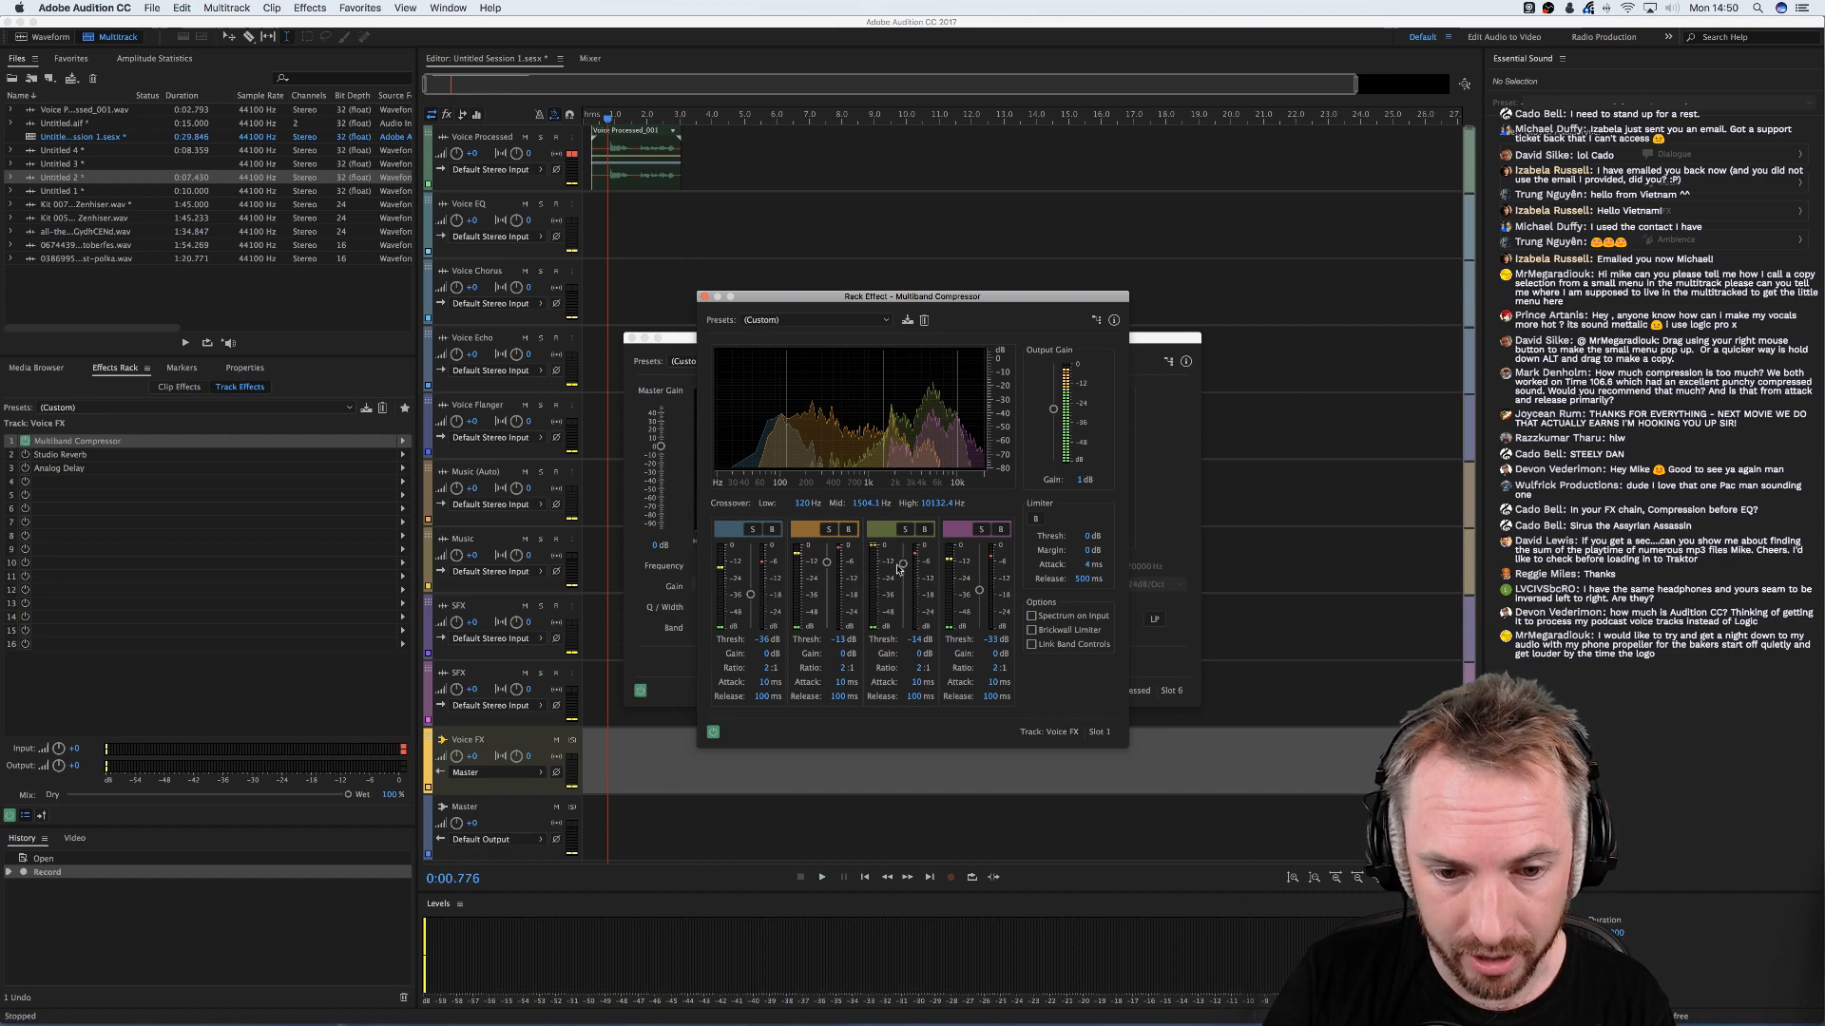
click(704, 298)
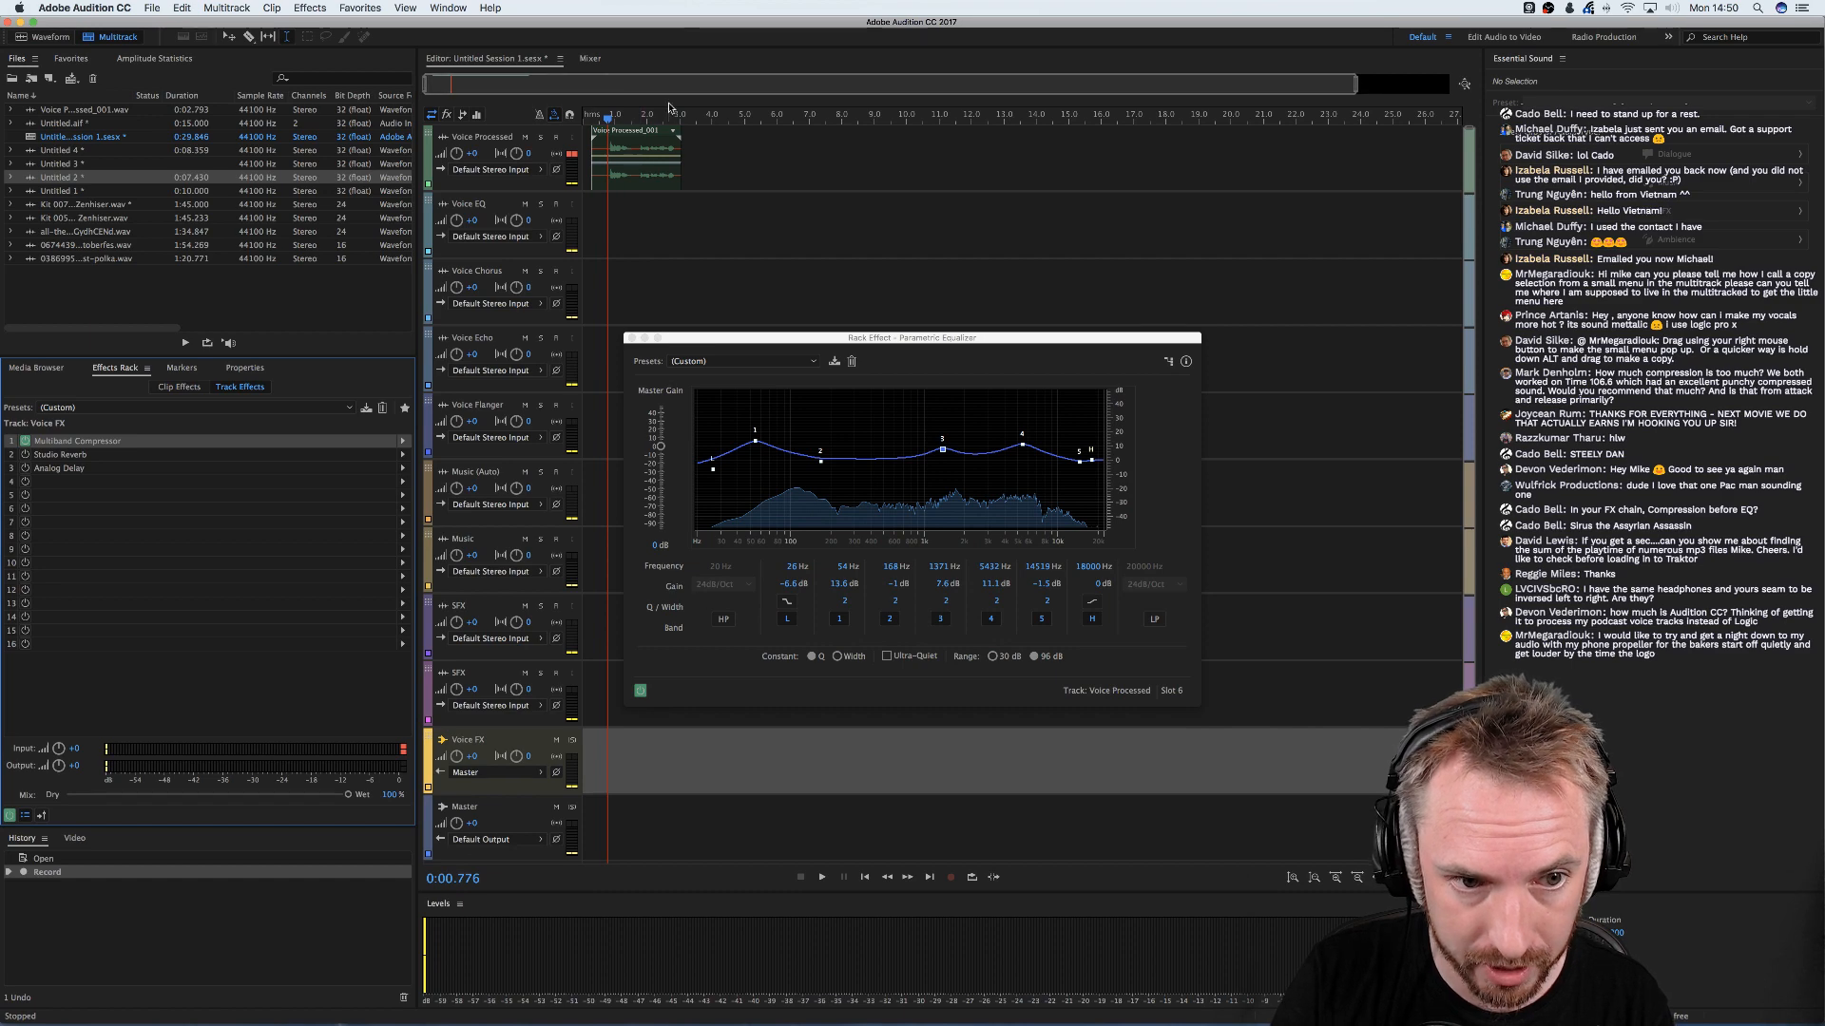
- Move the voice clip to the Voice EQ track and play it with the Voice FX bus's Multiband Compressor open
drag(645, 176, 649, 242)
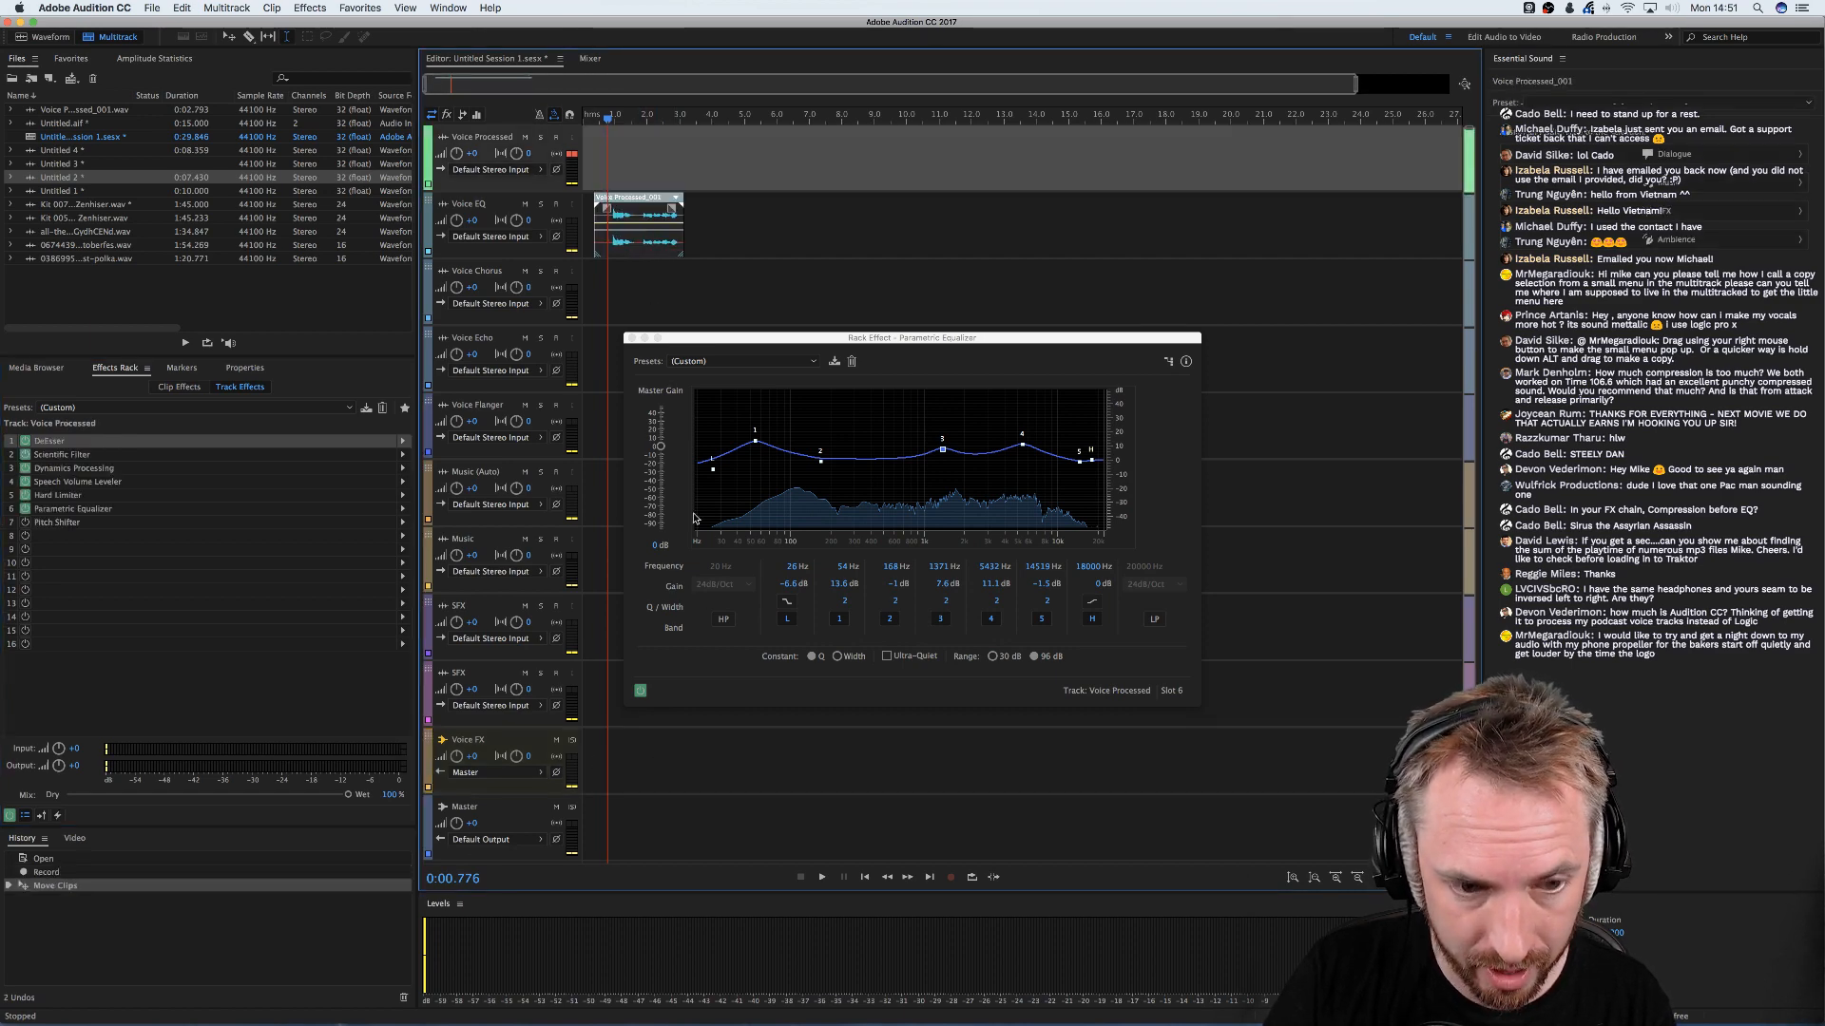
click(616, 750)
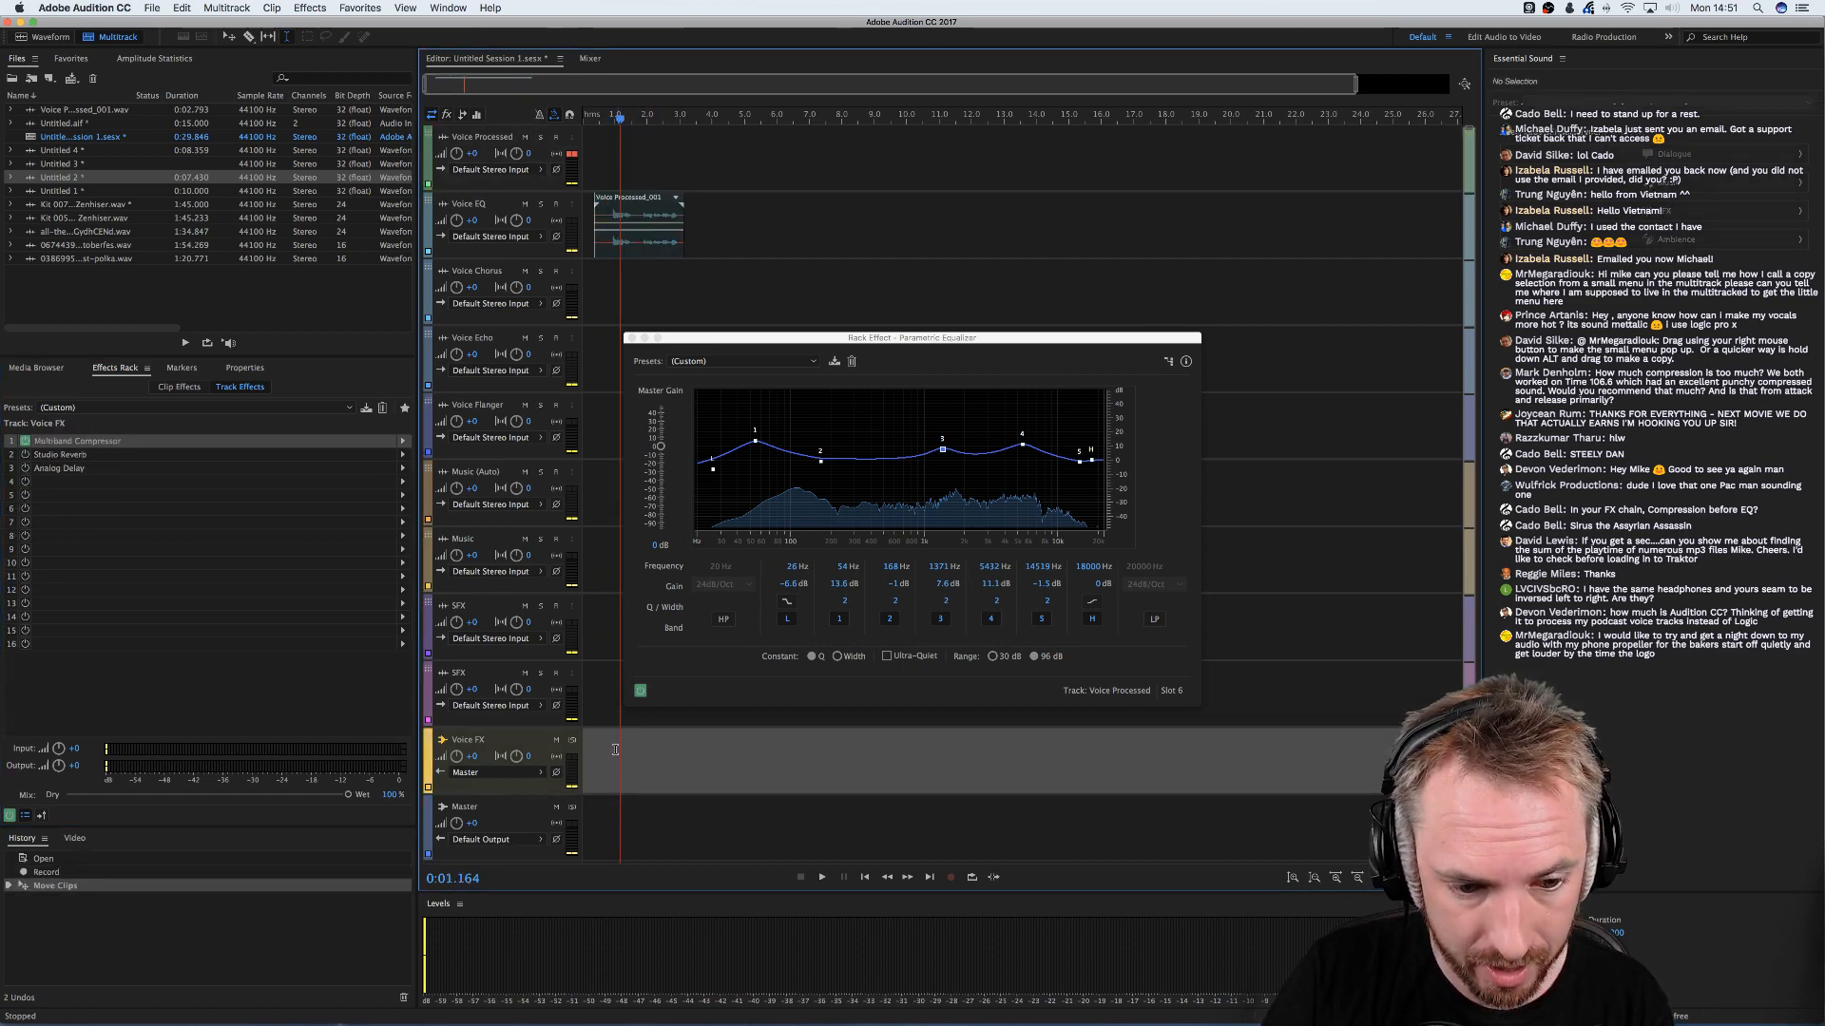
double_click(83, 443)
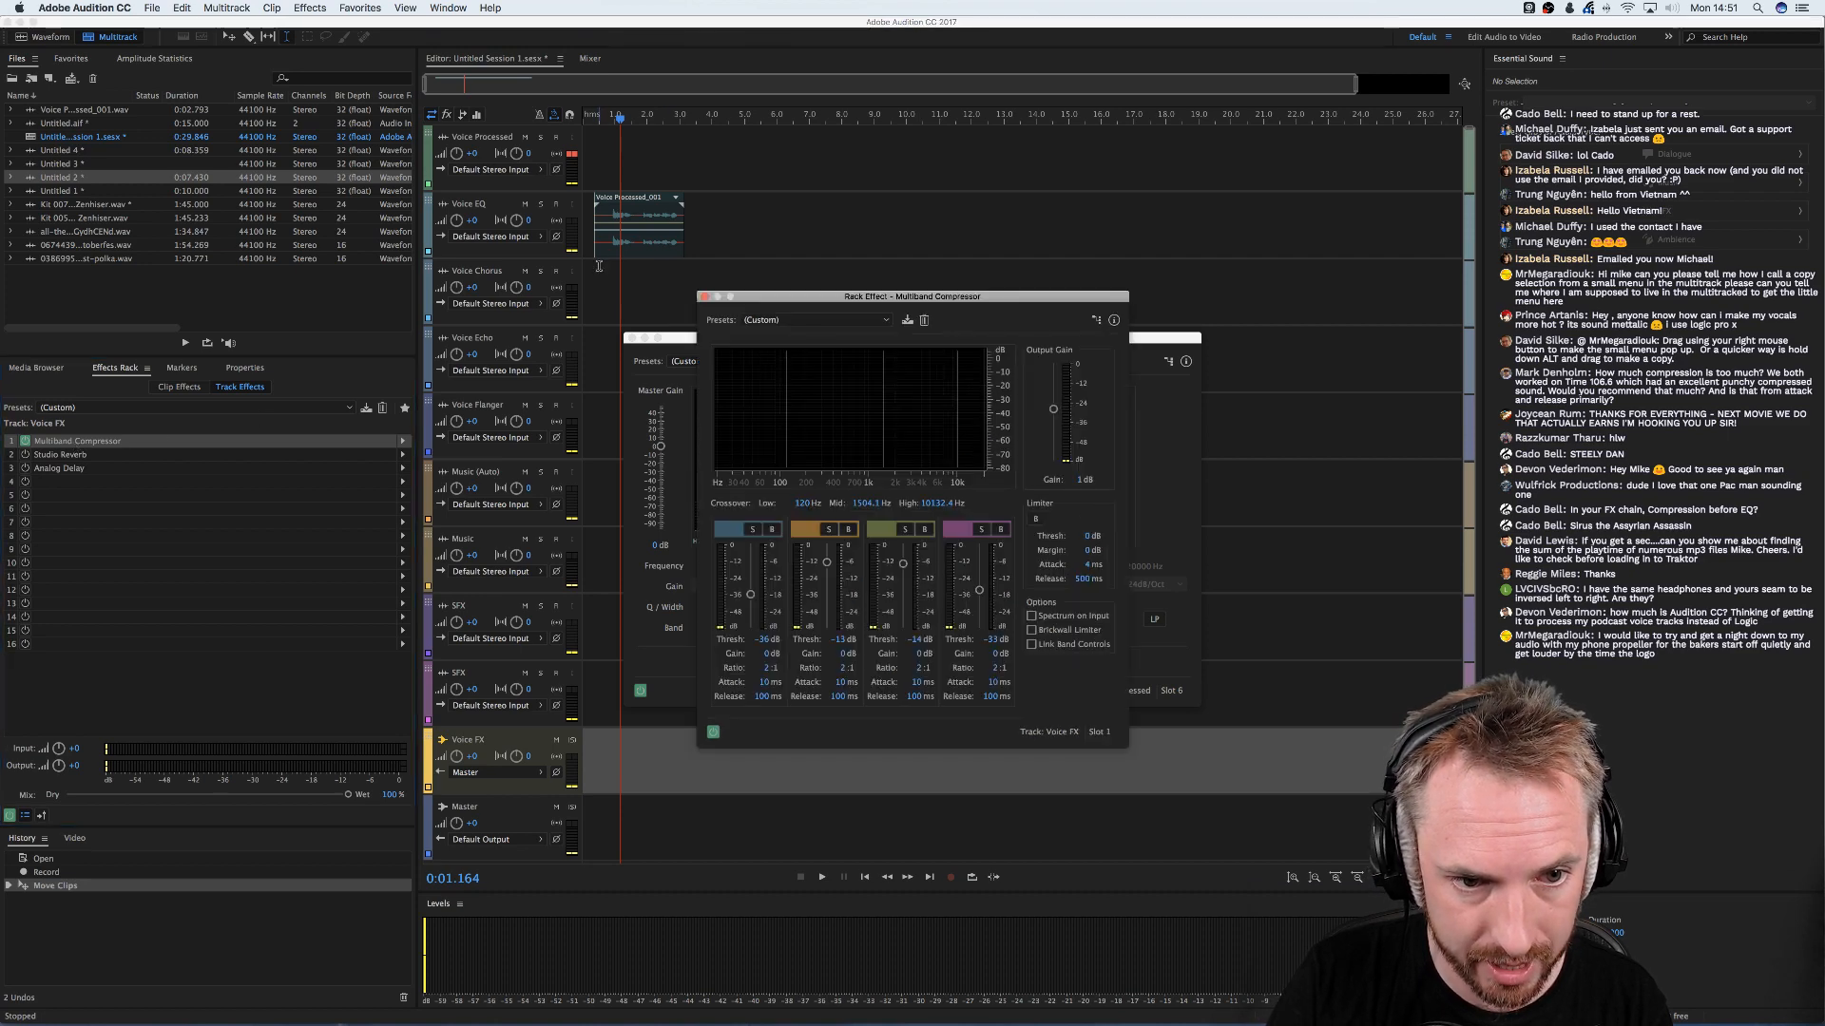
click(674, 315)
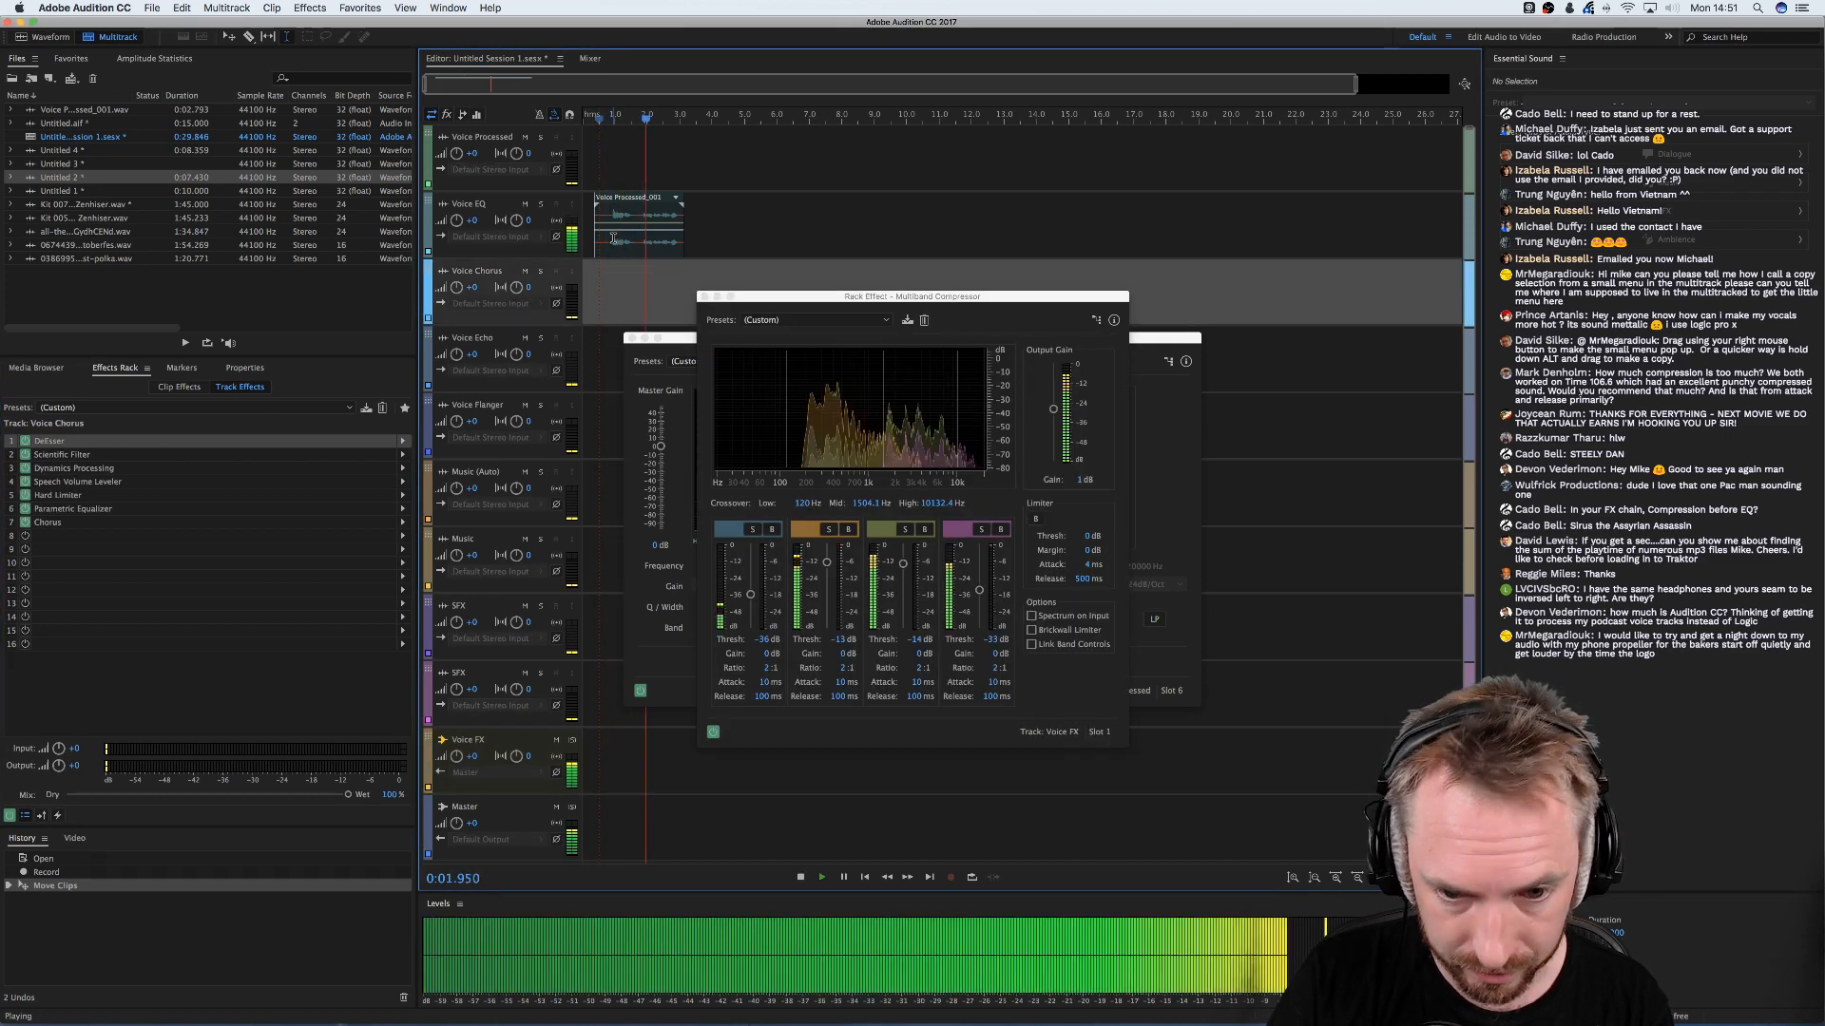
- Move the voice clip to Voice Chorus and on to Voice Echo, playing it on each track, and close both effect windows
drag(612, 240, 614, 274)
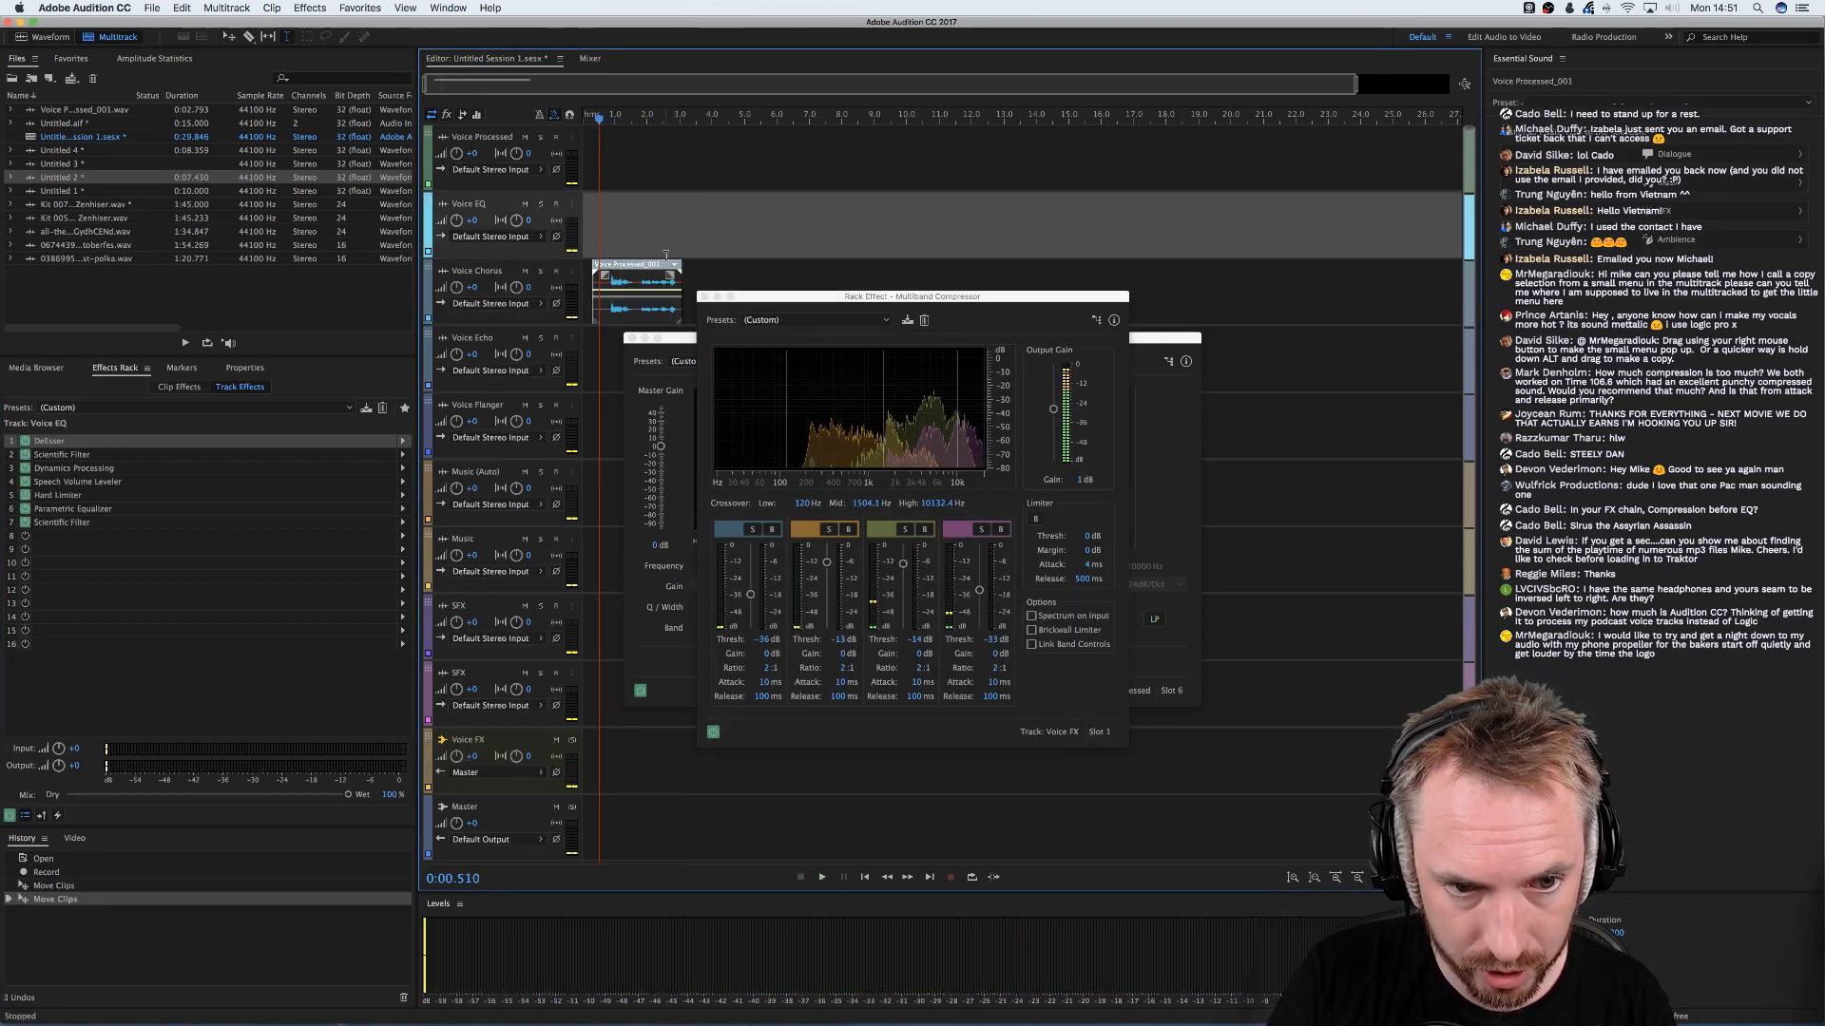
key(space)
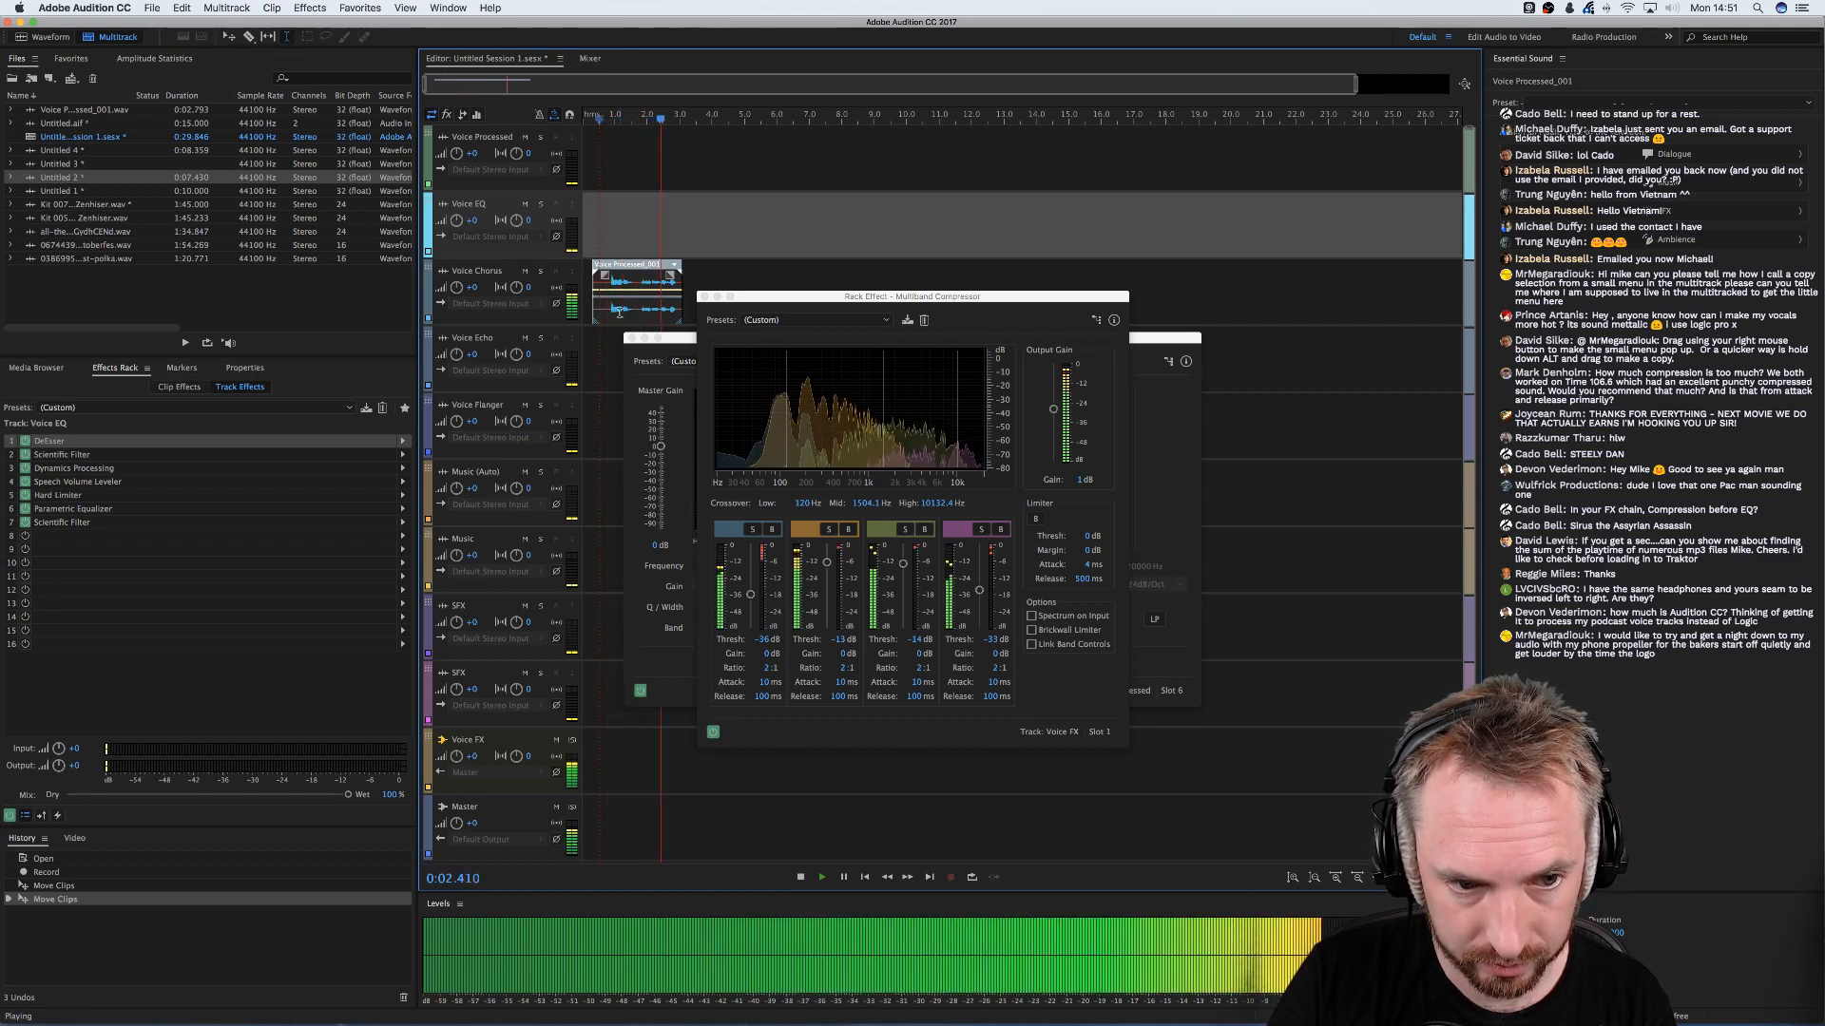
drag(619, 311, 613, 378)
key(space)
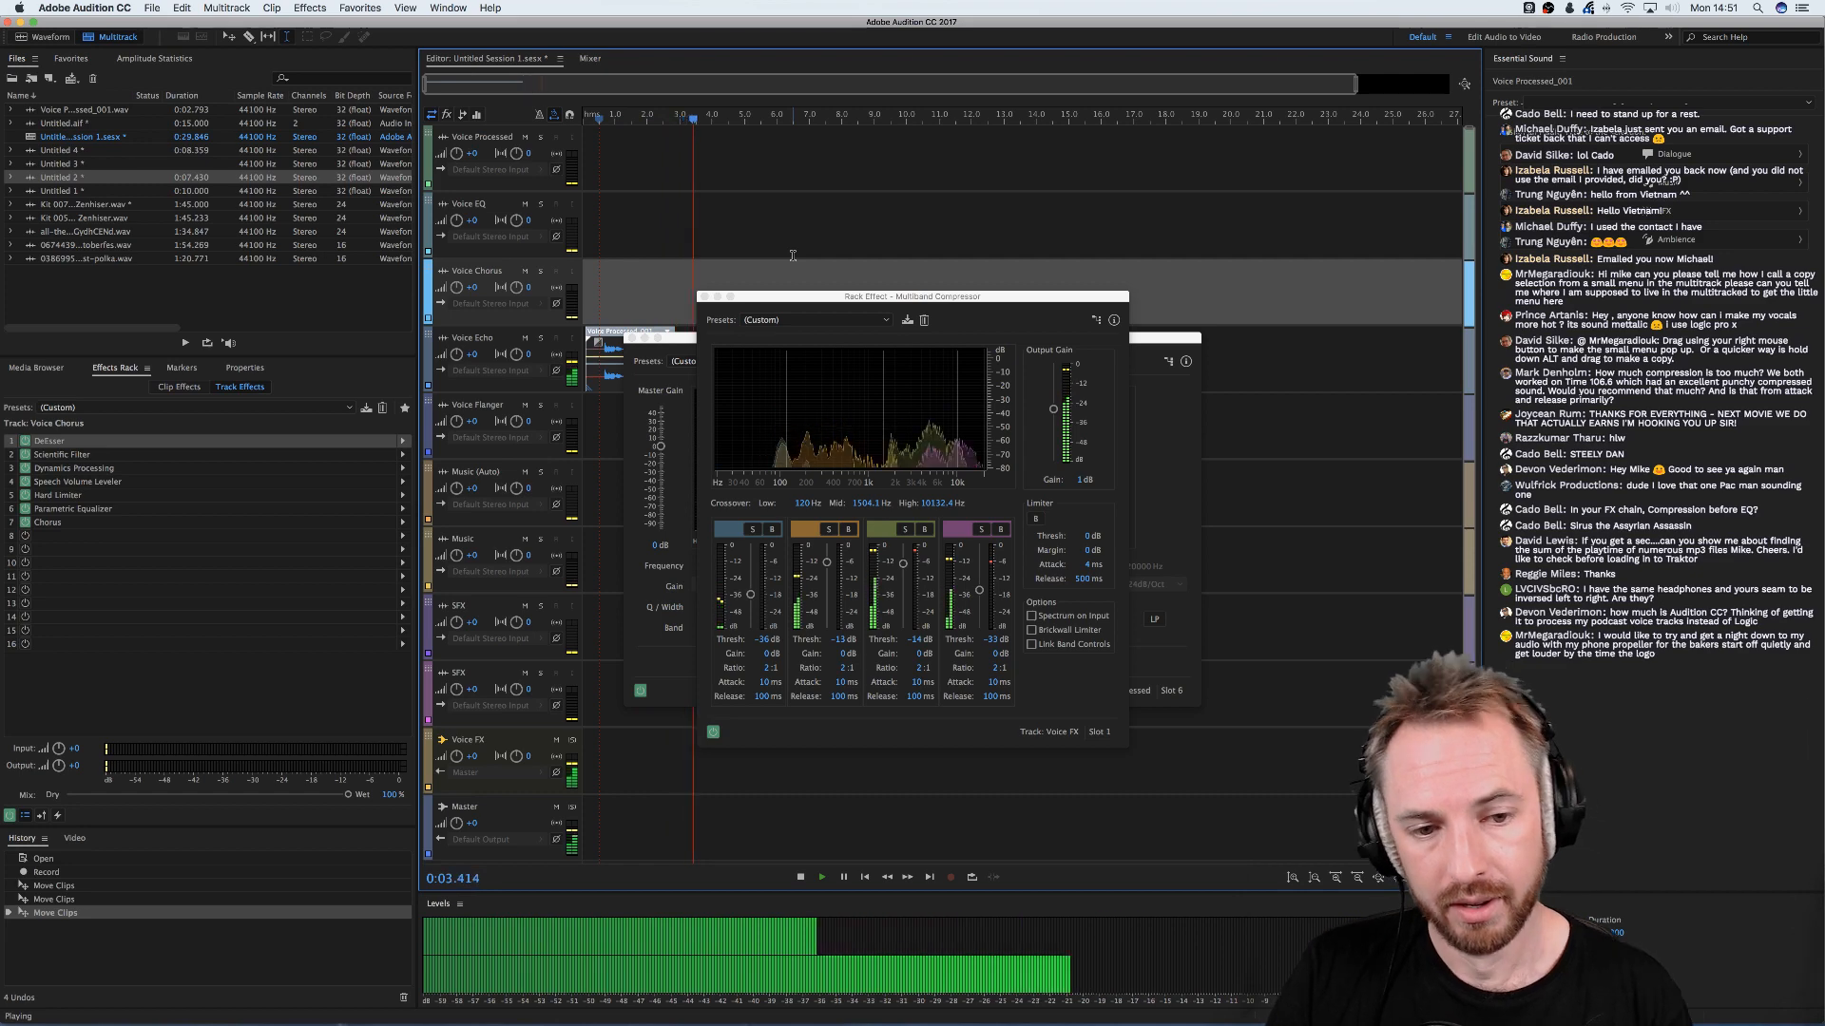
key(space)
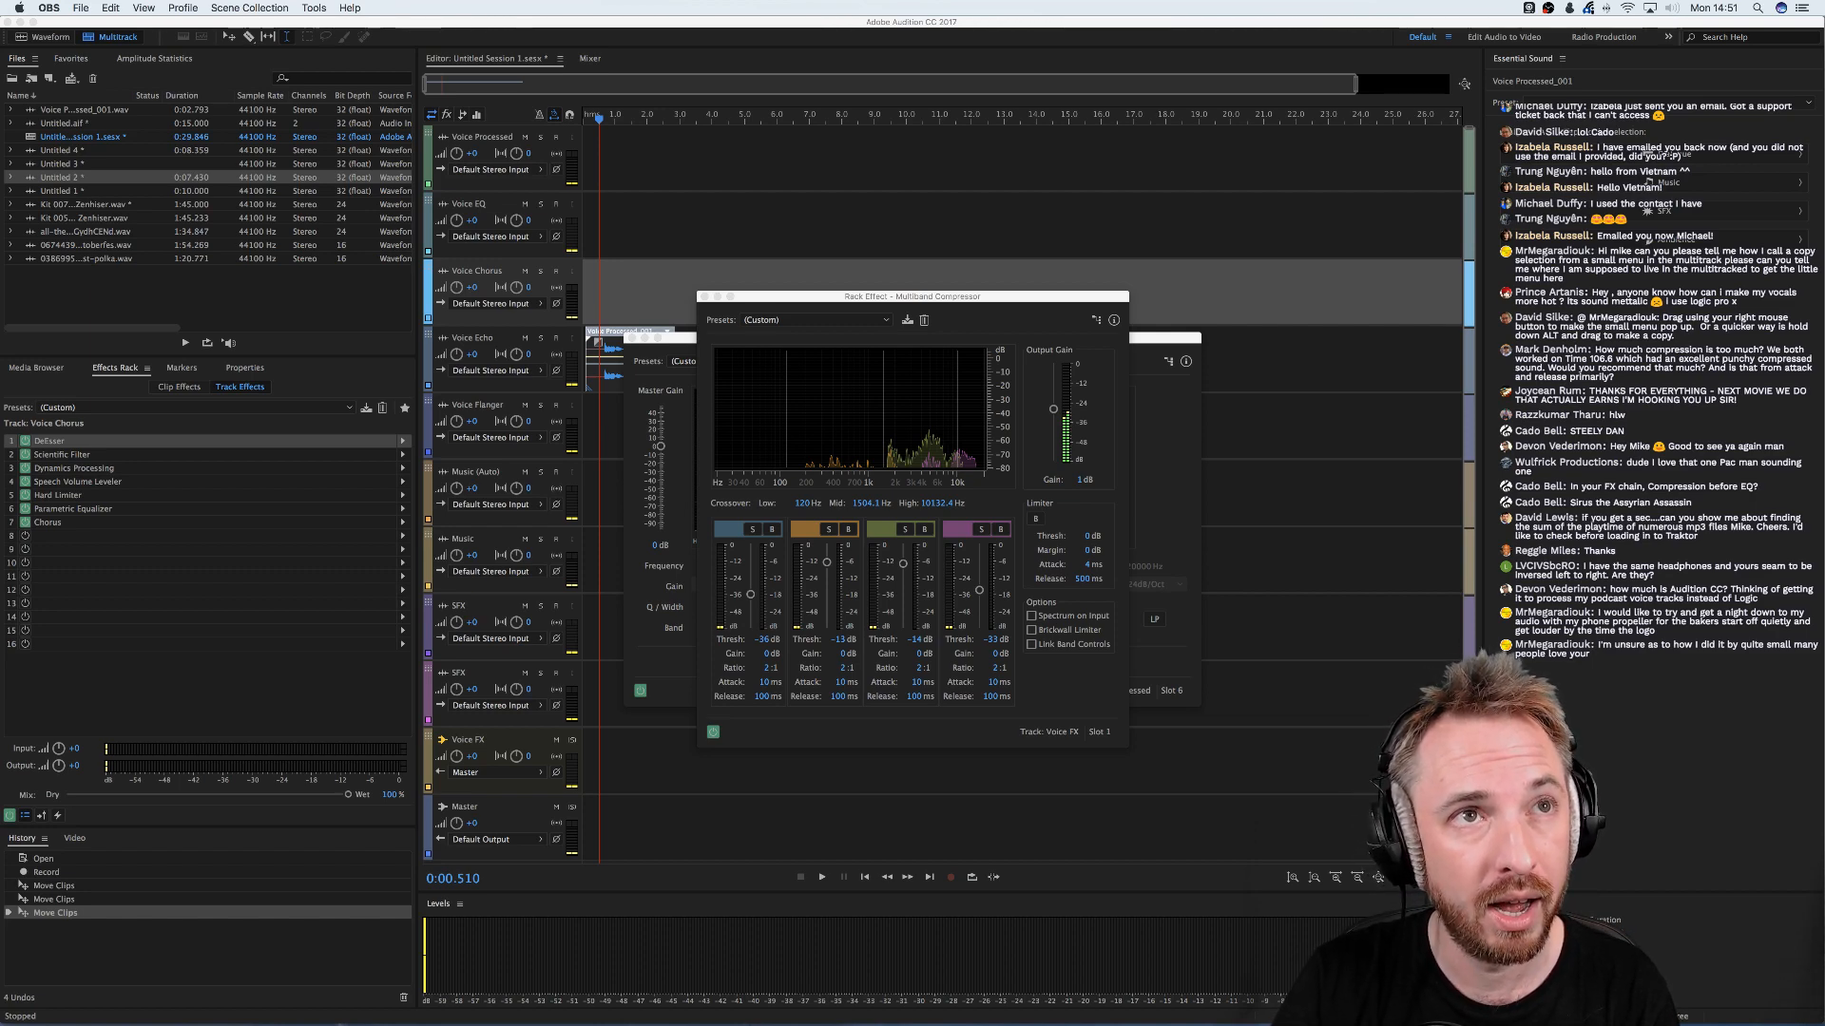
click(704, 297)
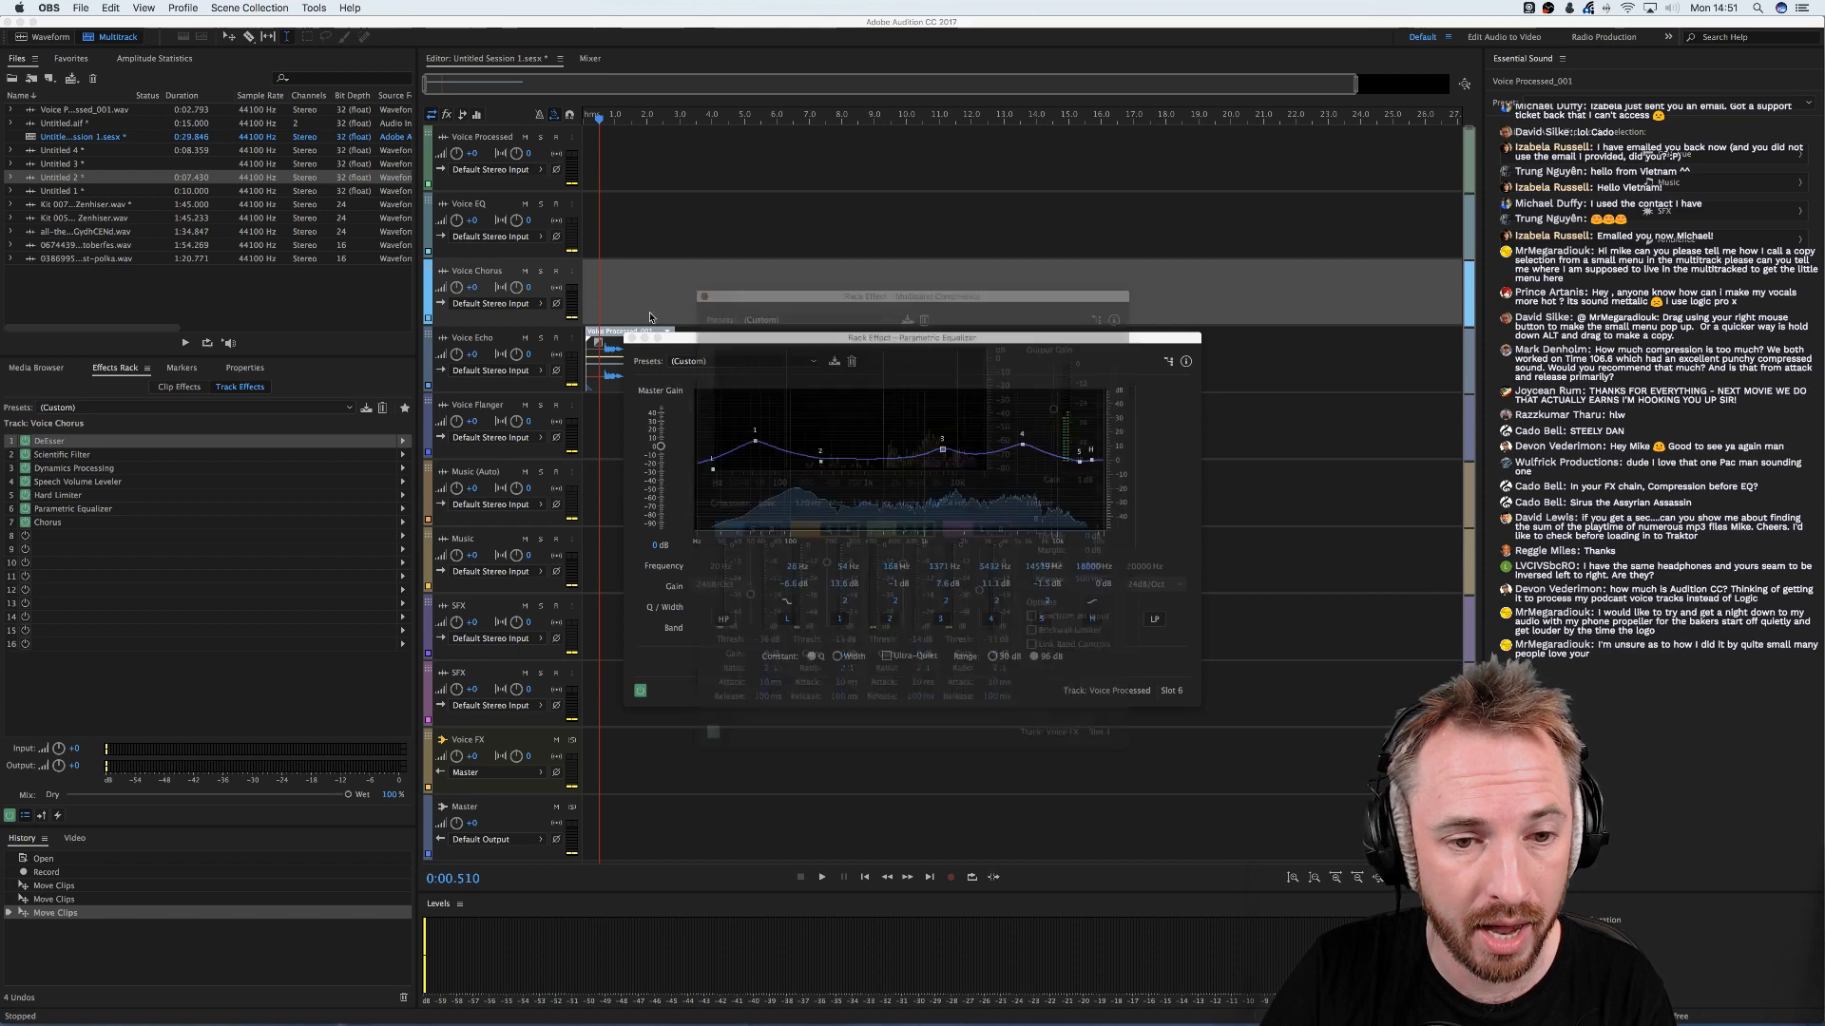
click(631, 339)
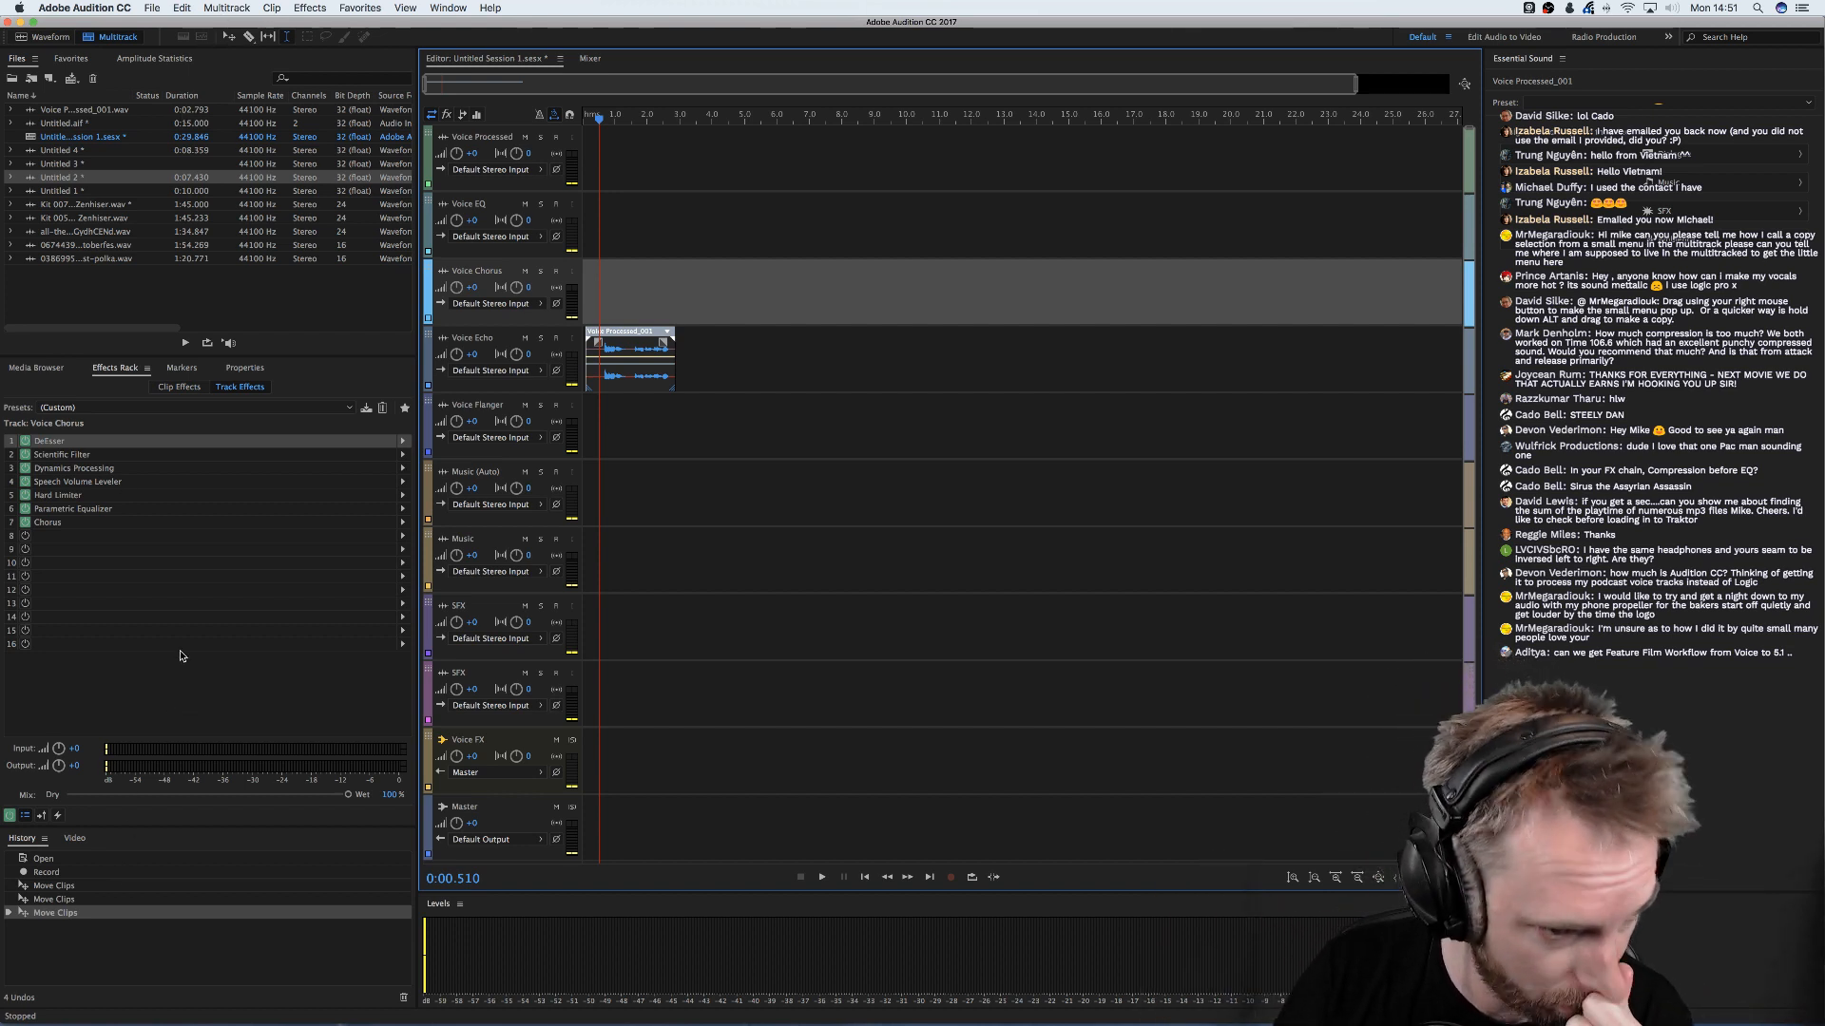
- Reveal the Kit 007 mix from the EDM folder in Finder and move the Finder window off the screen
click(46, 369)
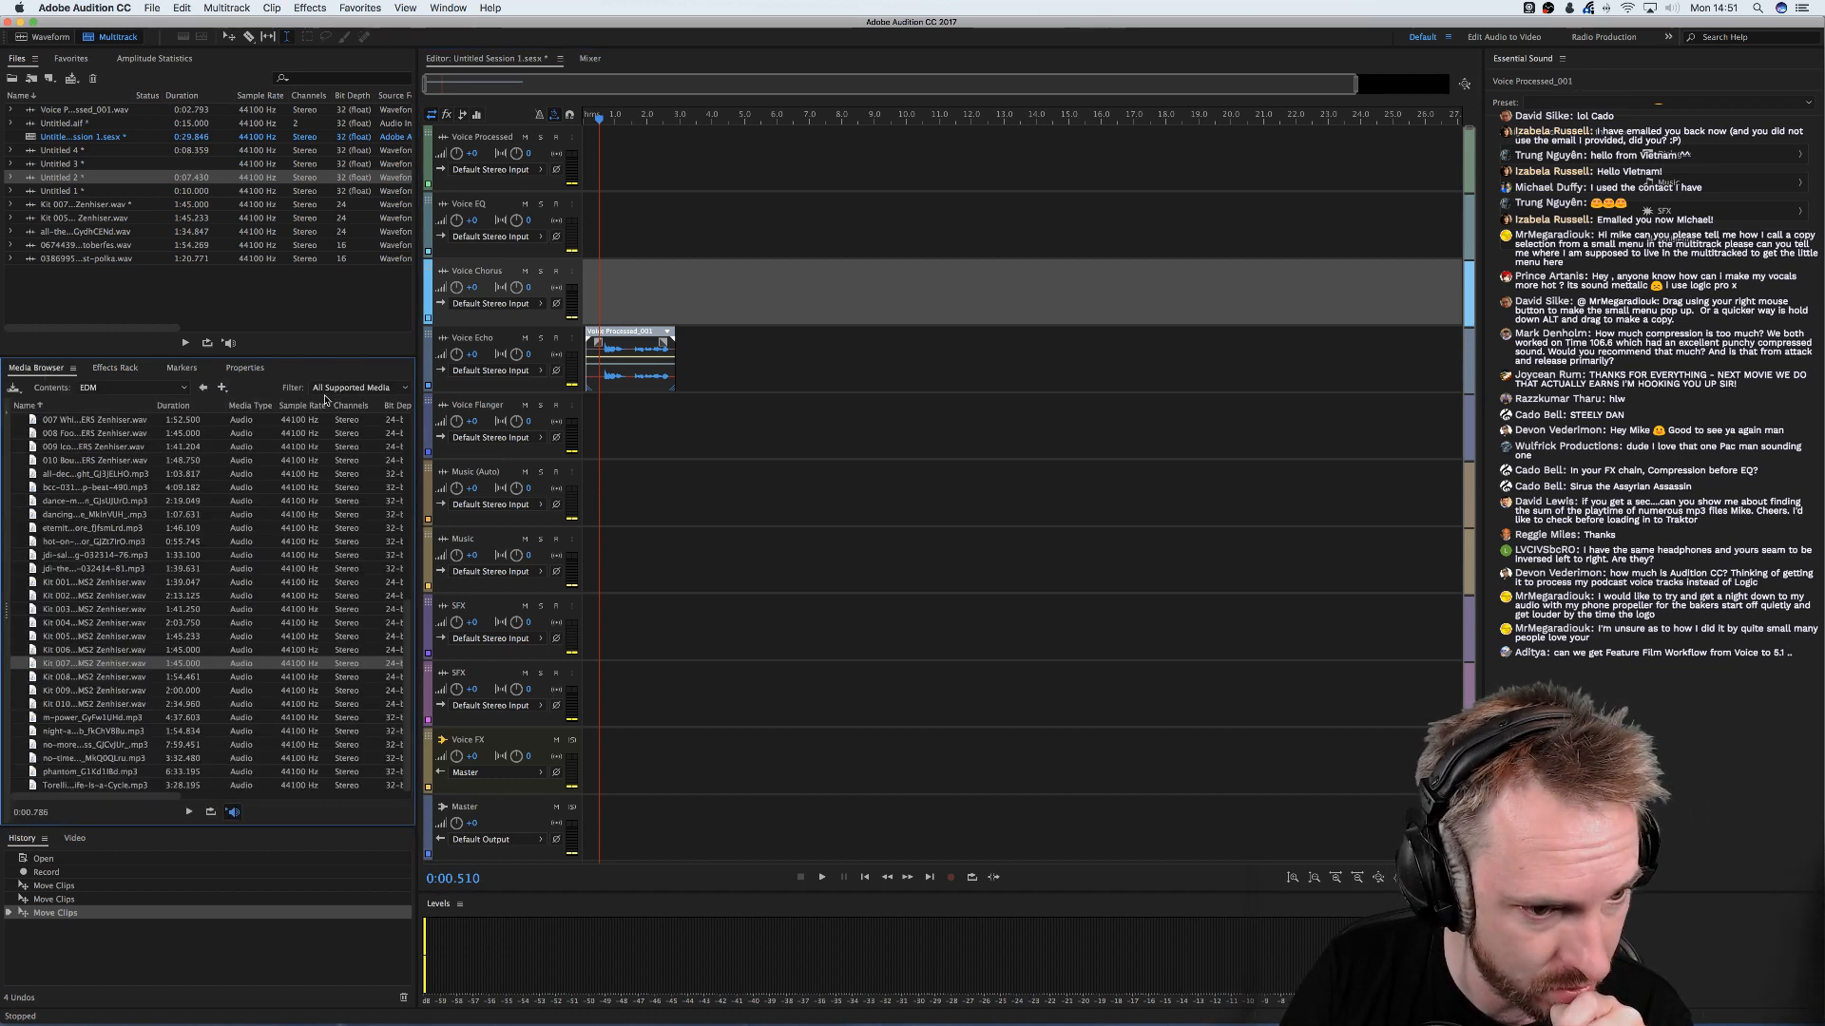
right_click(106, 668)
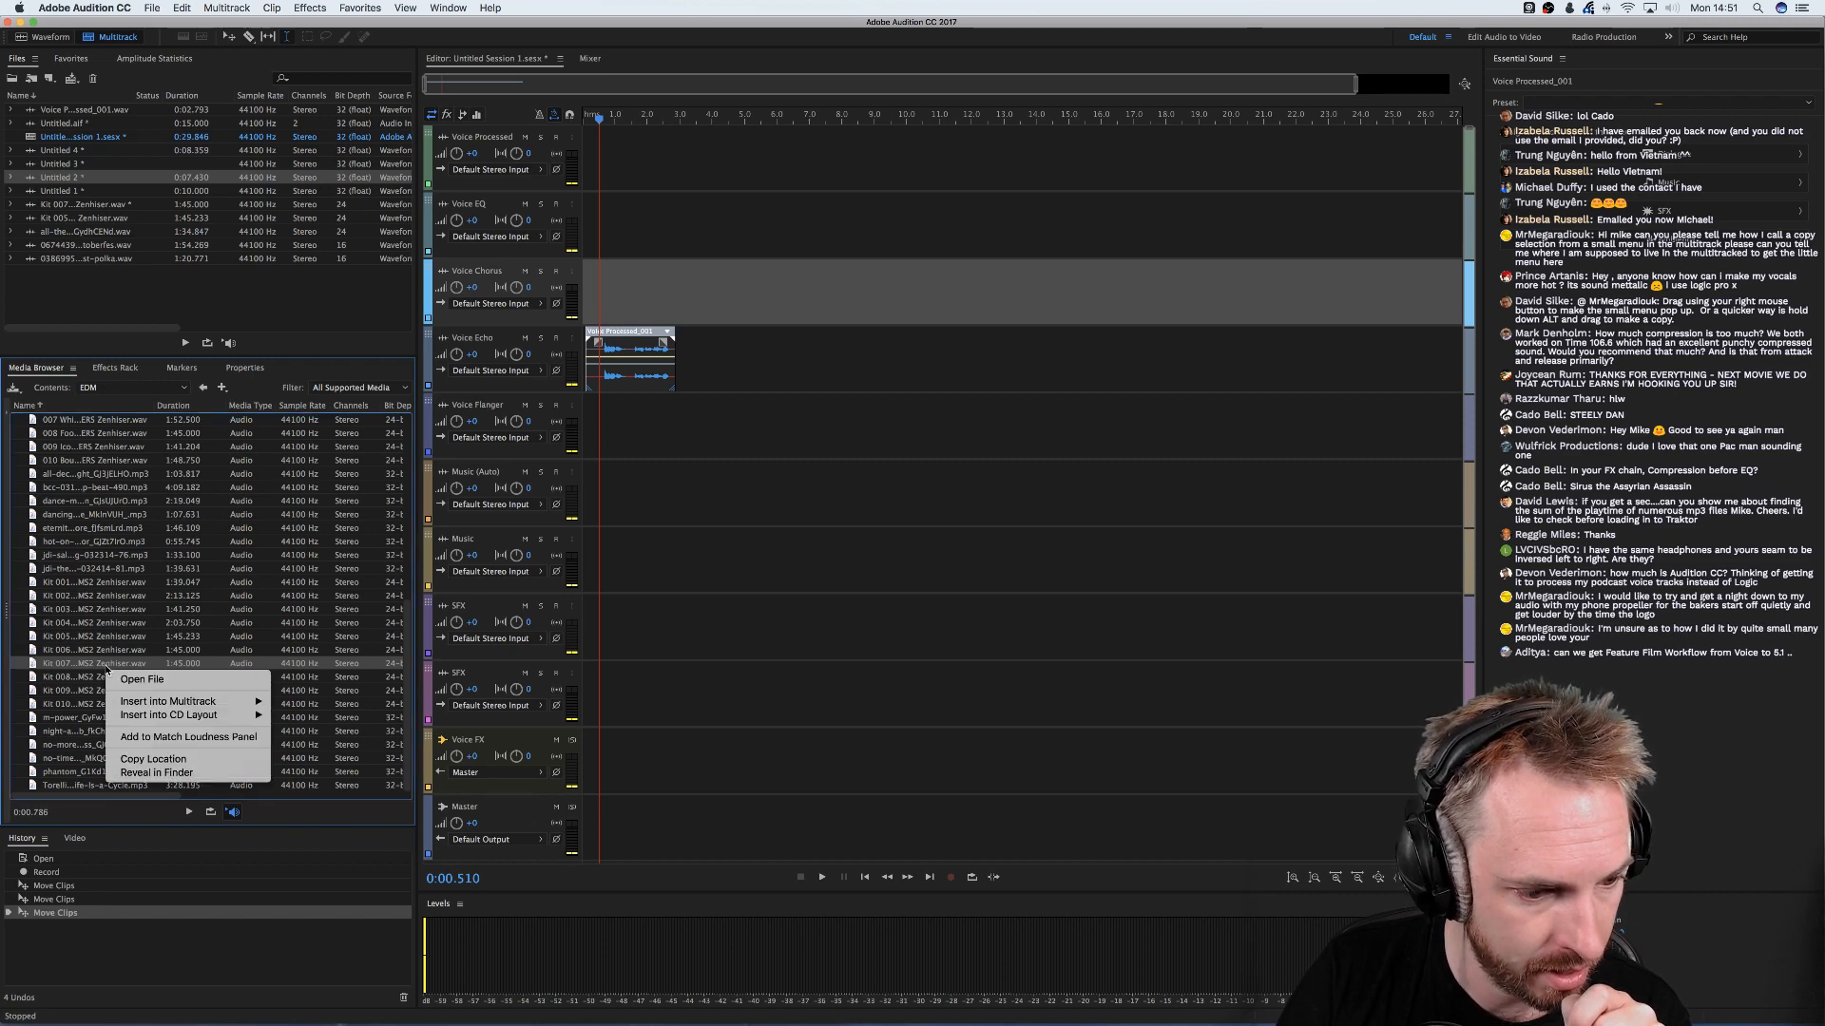
click(152, 773)
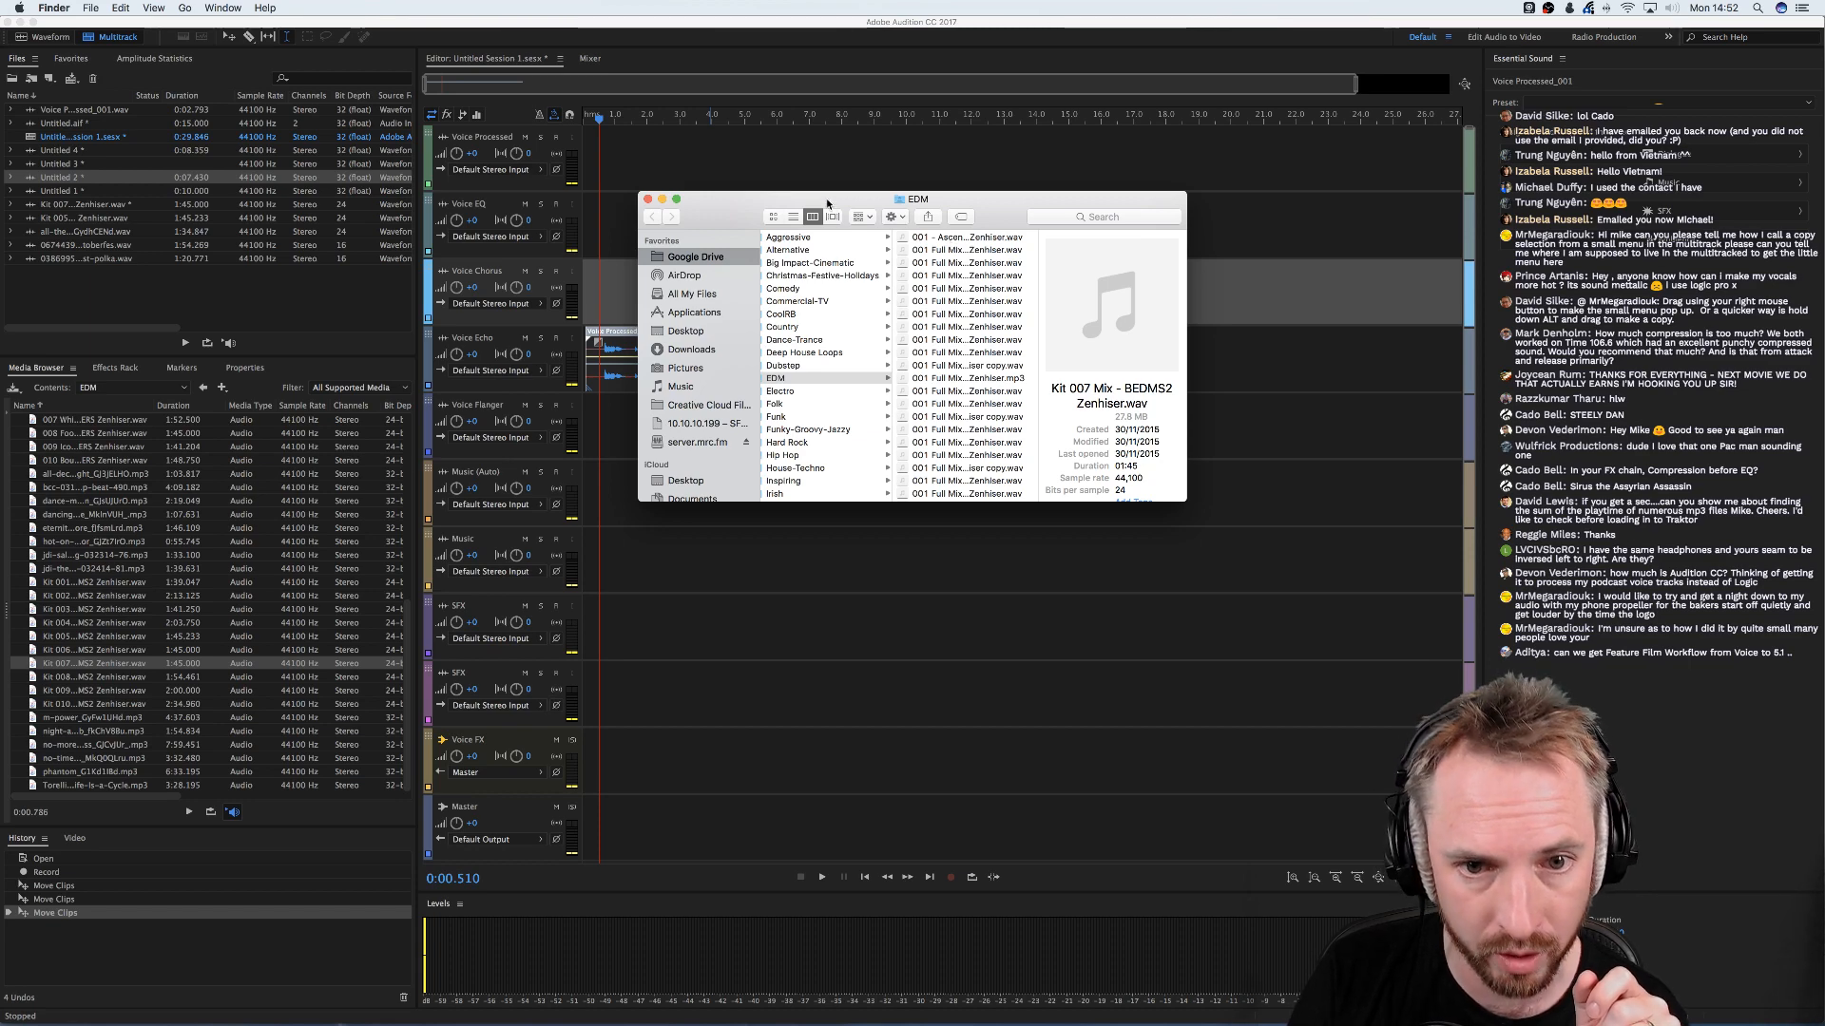
drag(956, 200, 856, 0)
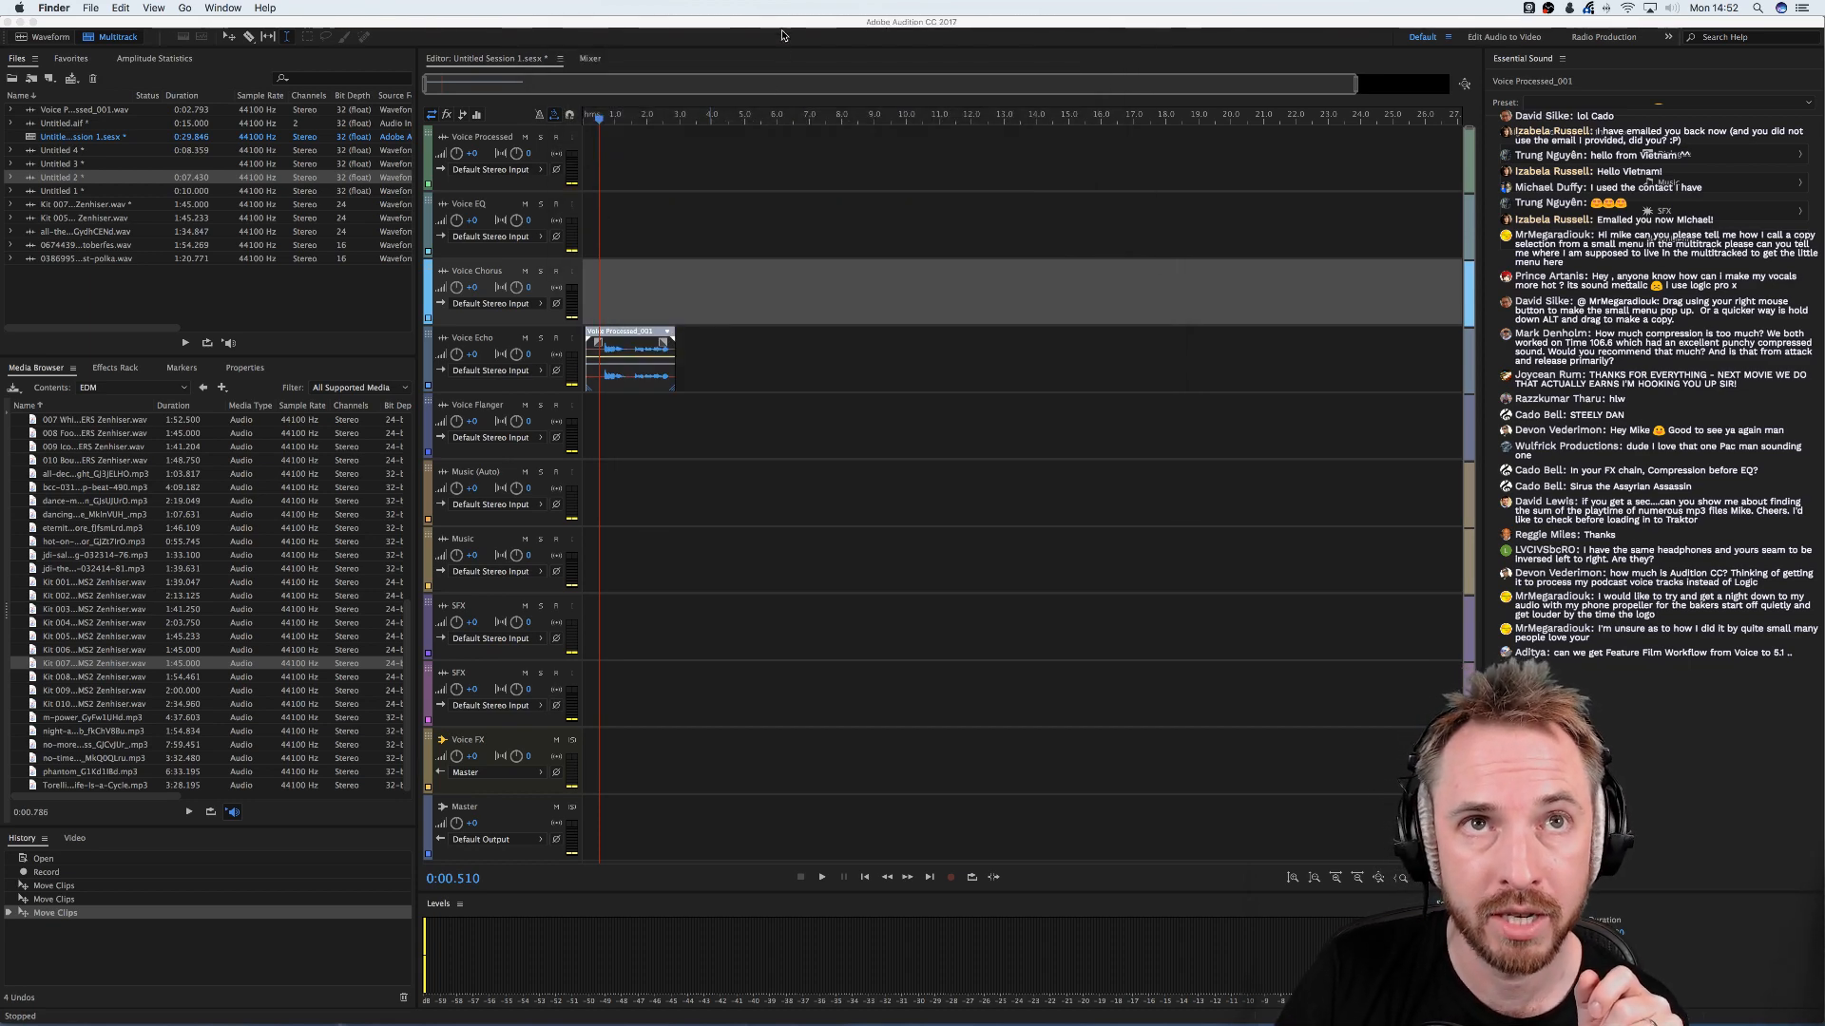
- Delete the Voice Processed_001 clip from the Voice Echo track
drag(941, 0, 922, 251)
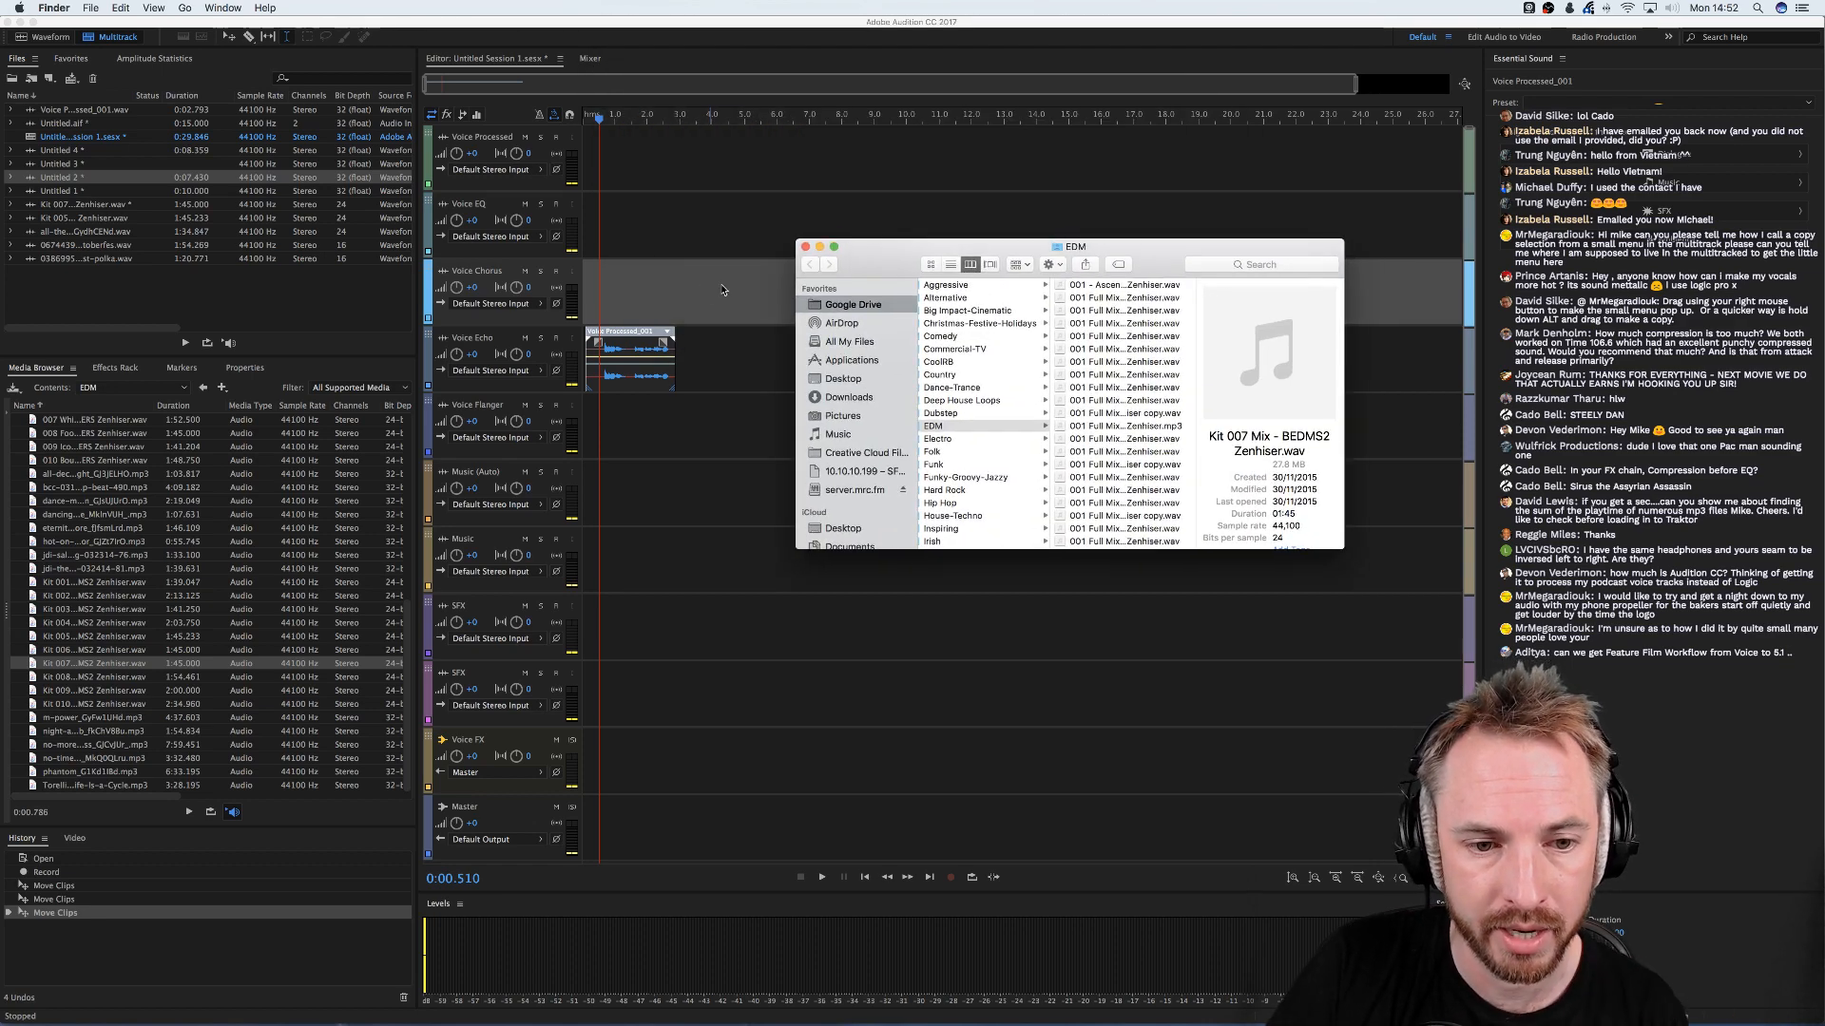
click(736, 396)
click(647, 380)
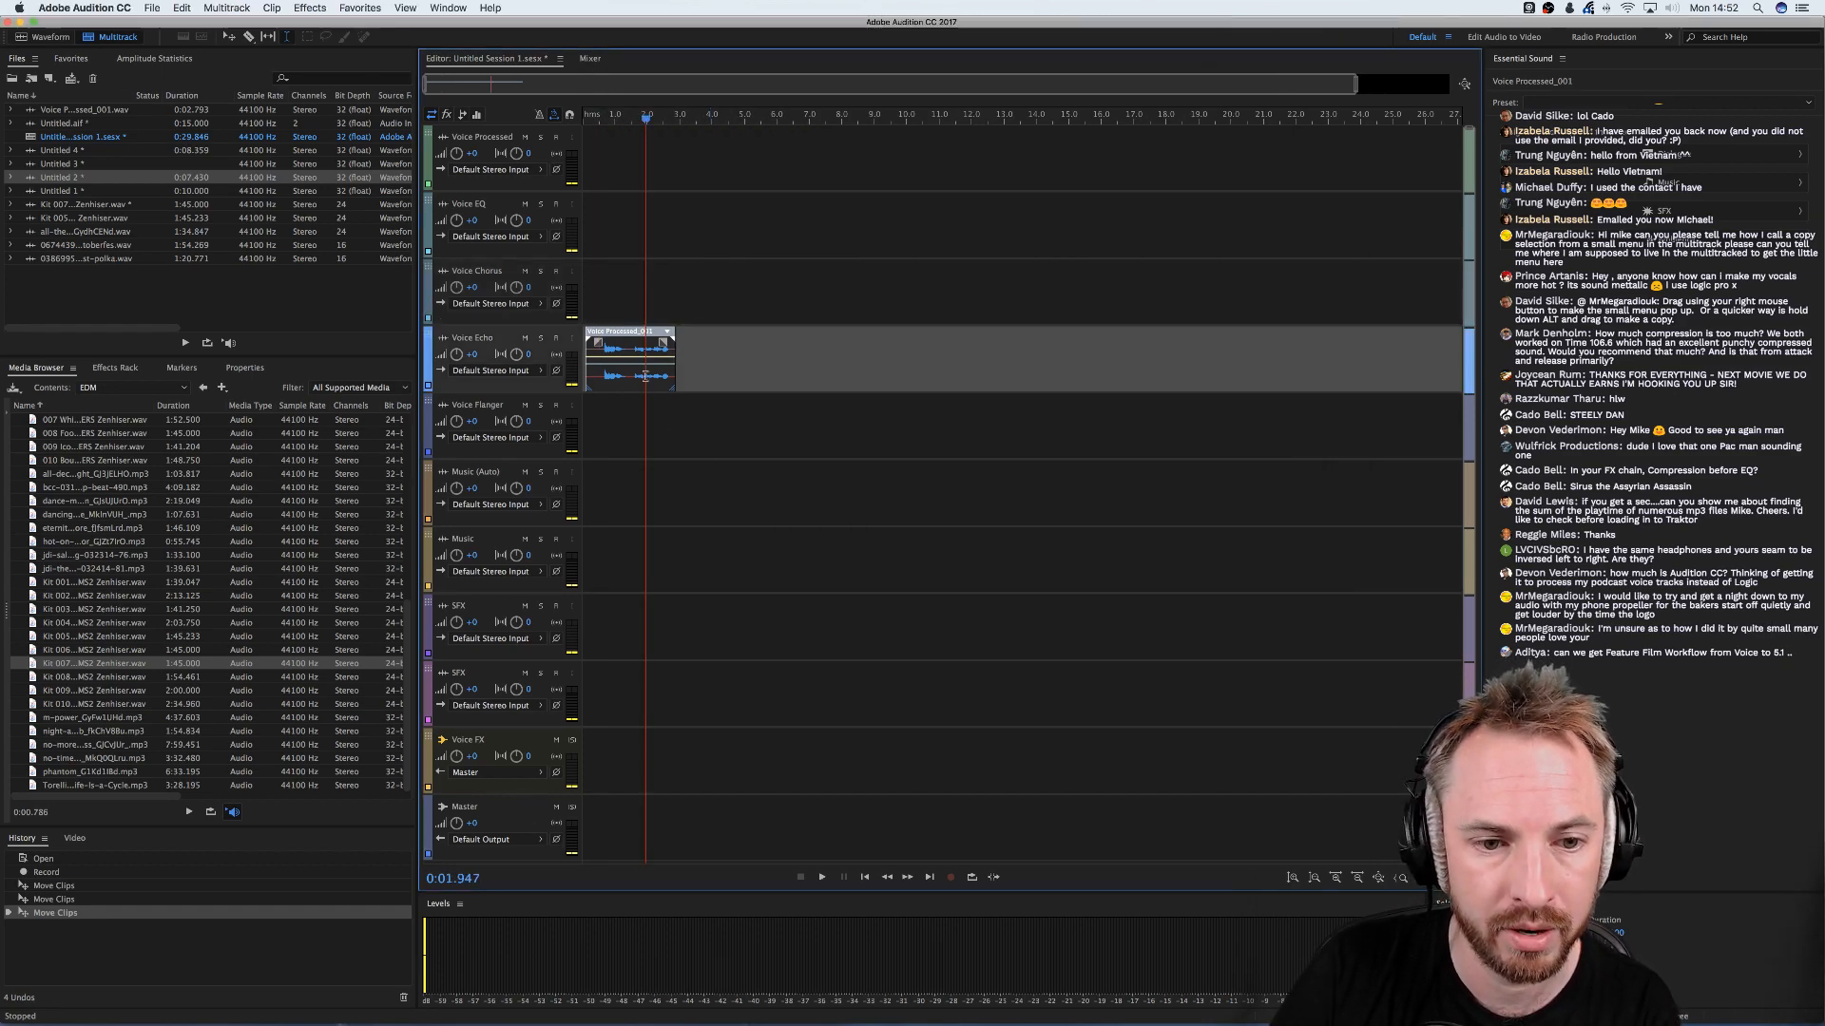
key(Delete)
- Insert the first three audio files of Finder's EDM folder into the multitrack session from the Voice Processed track down, and move Finder away
drag(949, 0, 516, 139)
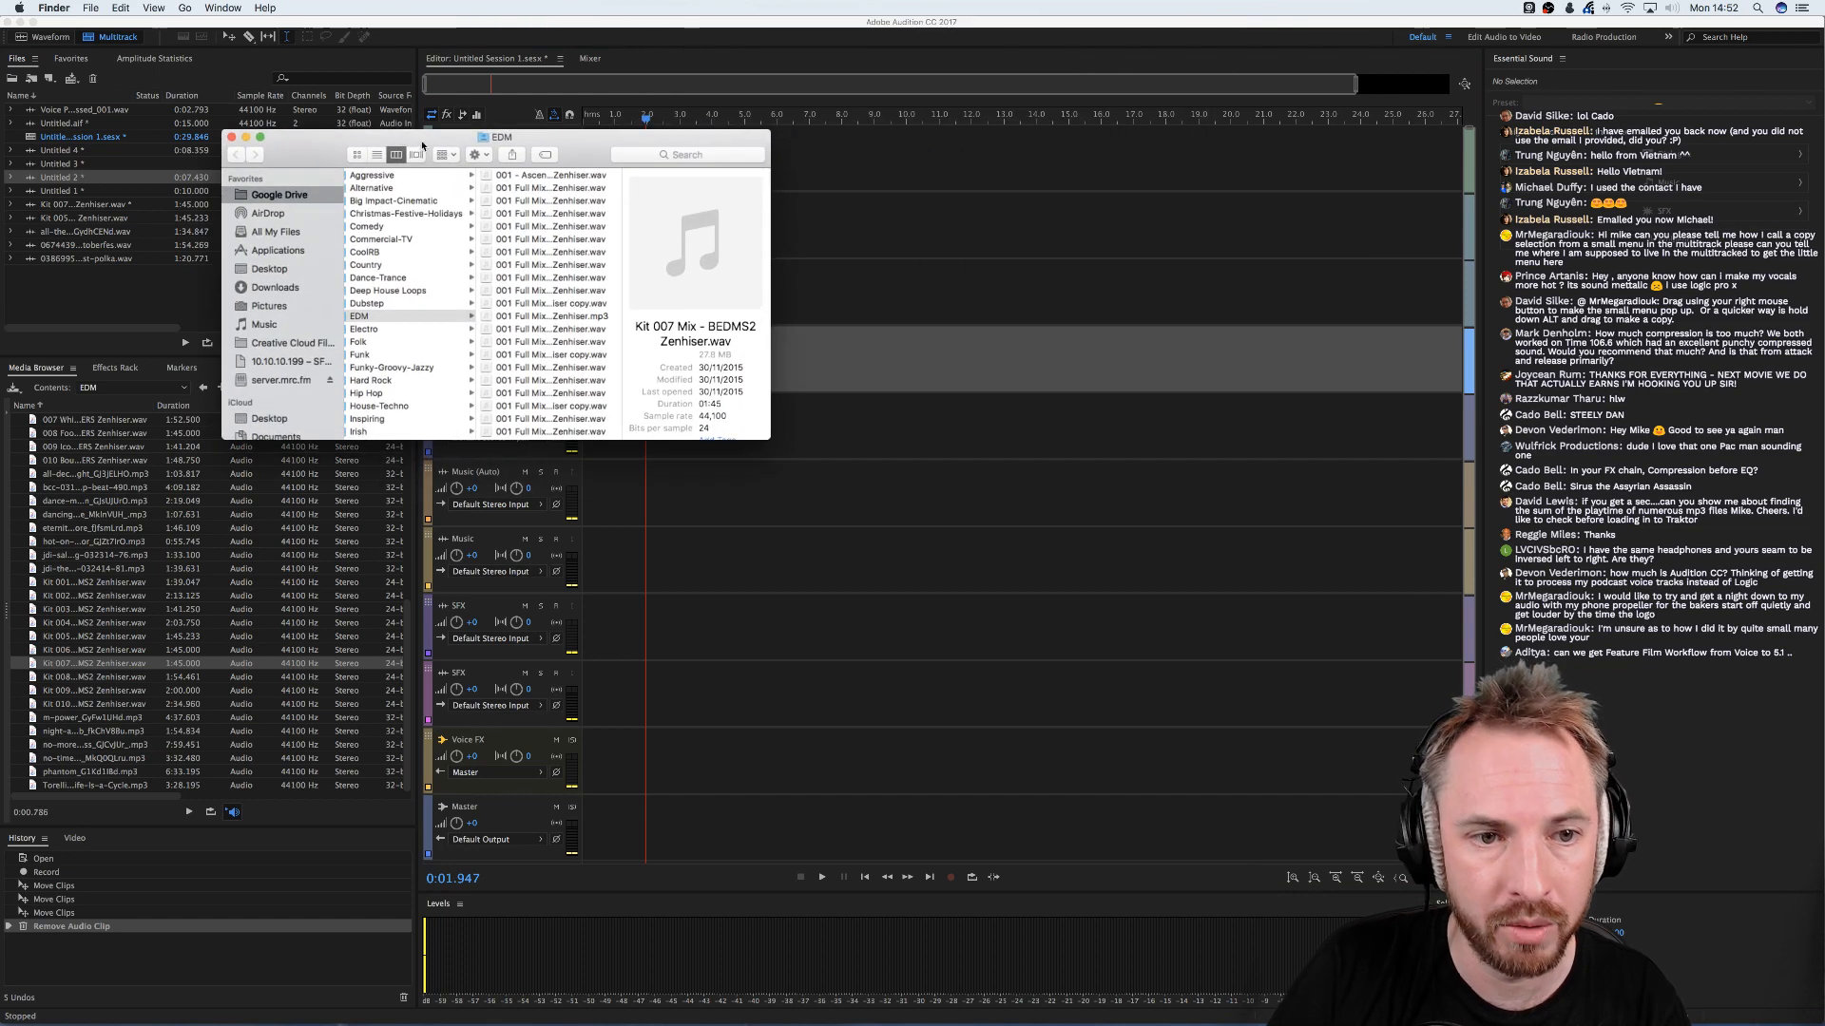
click(516, 177)
shift+click(516, 201)
drag(516, 200, 804, 162)
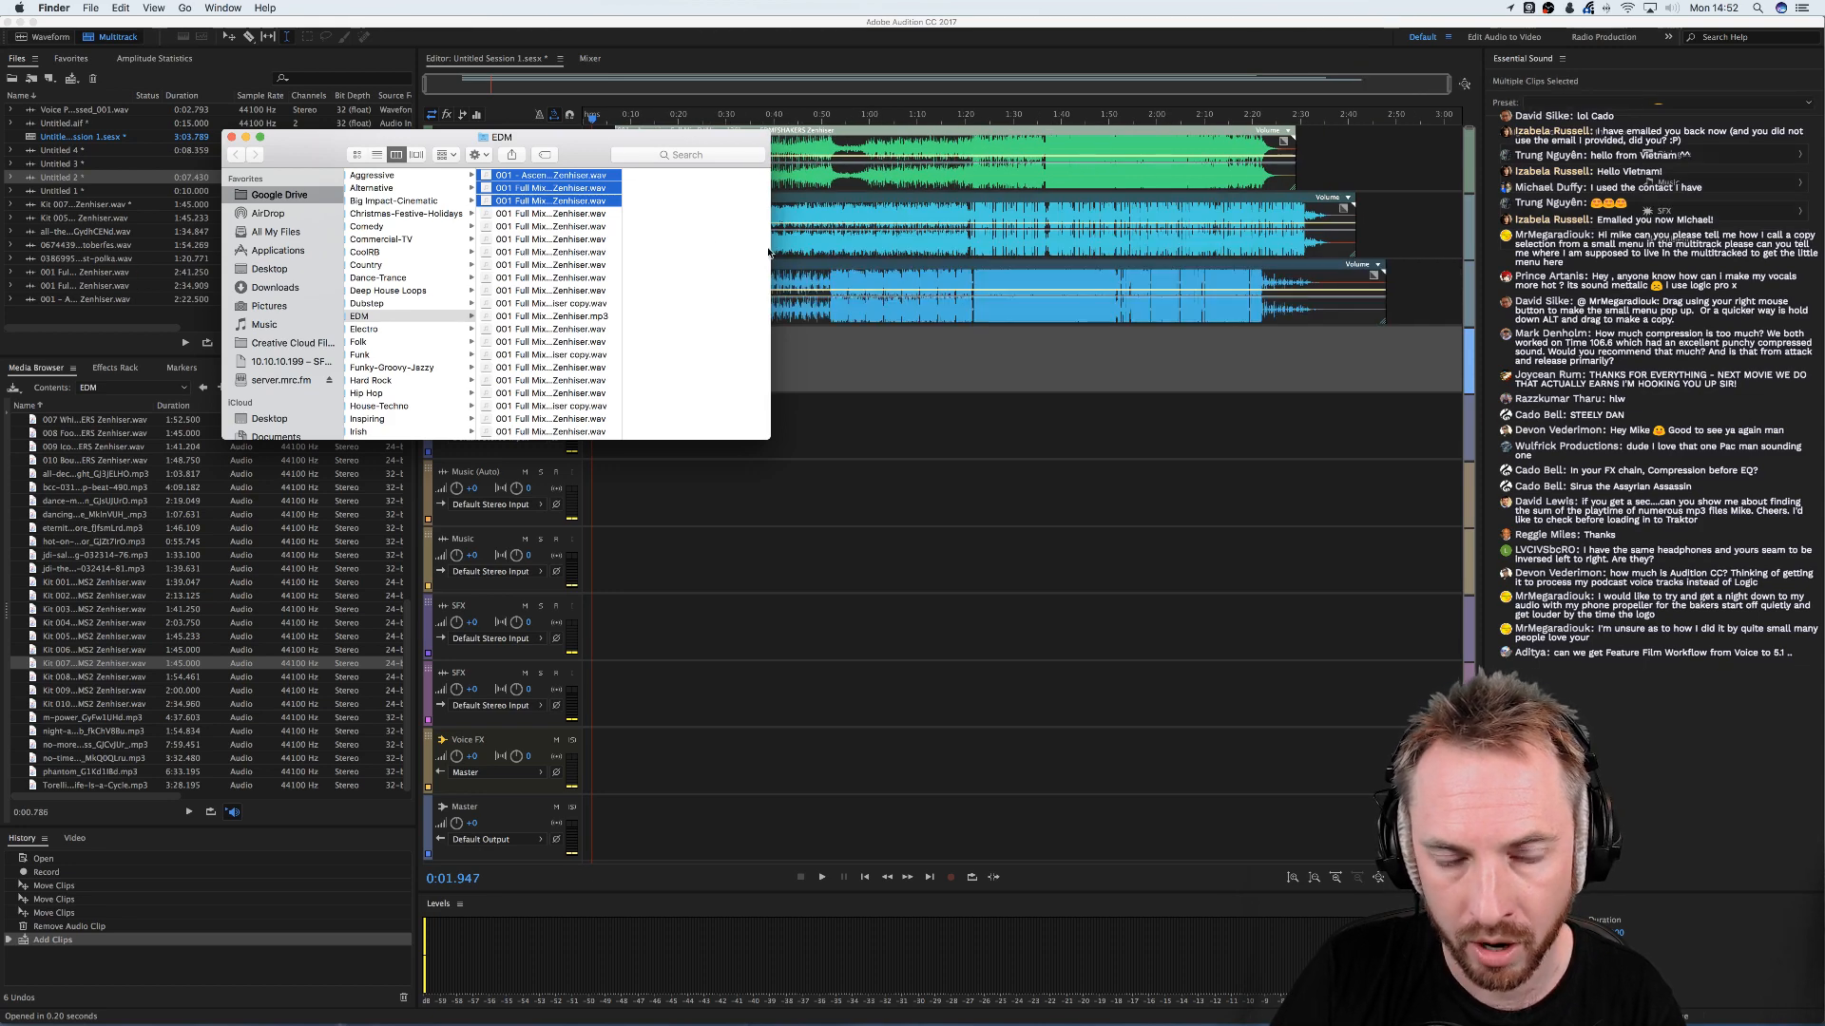
drag(642, 141, 705, 0)
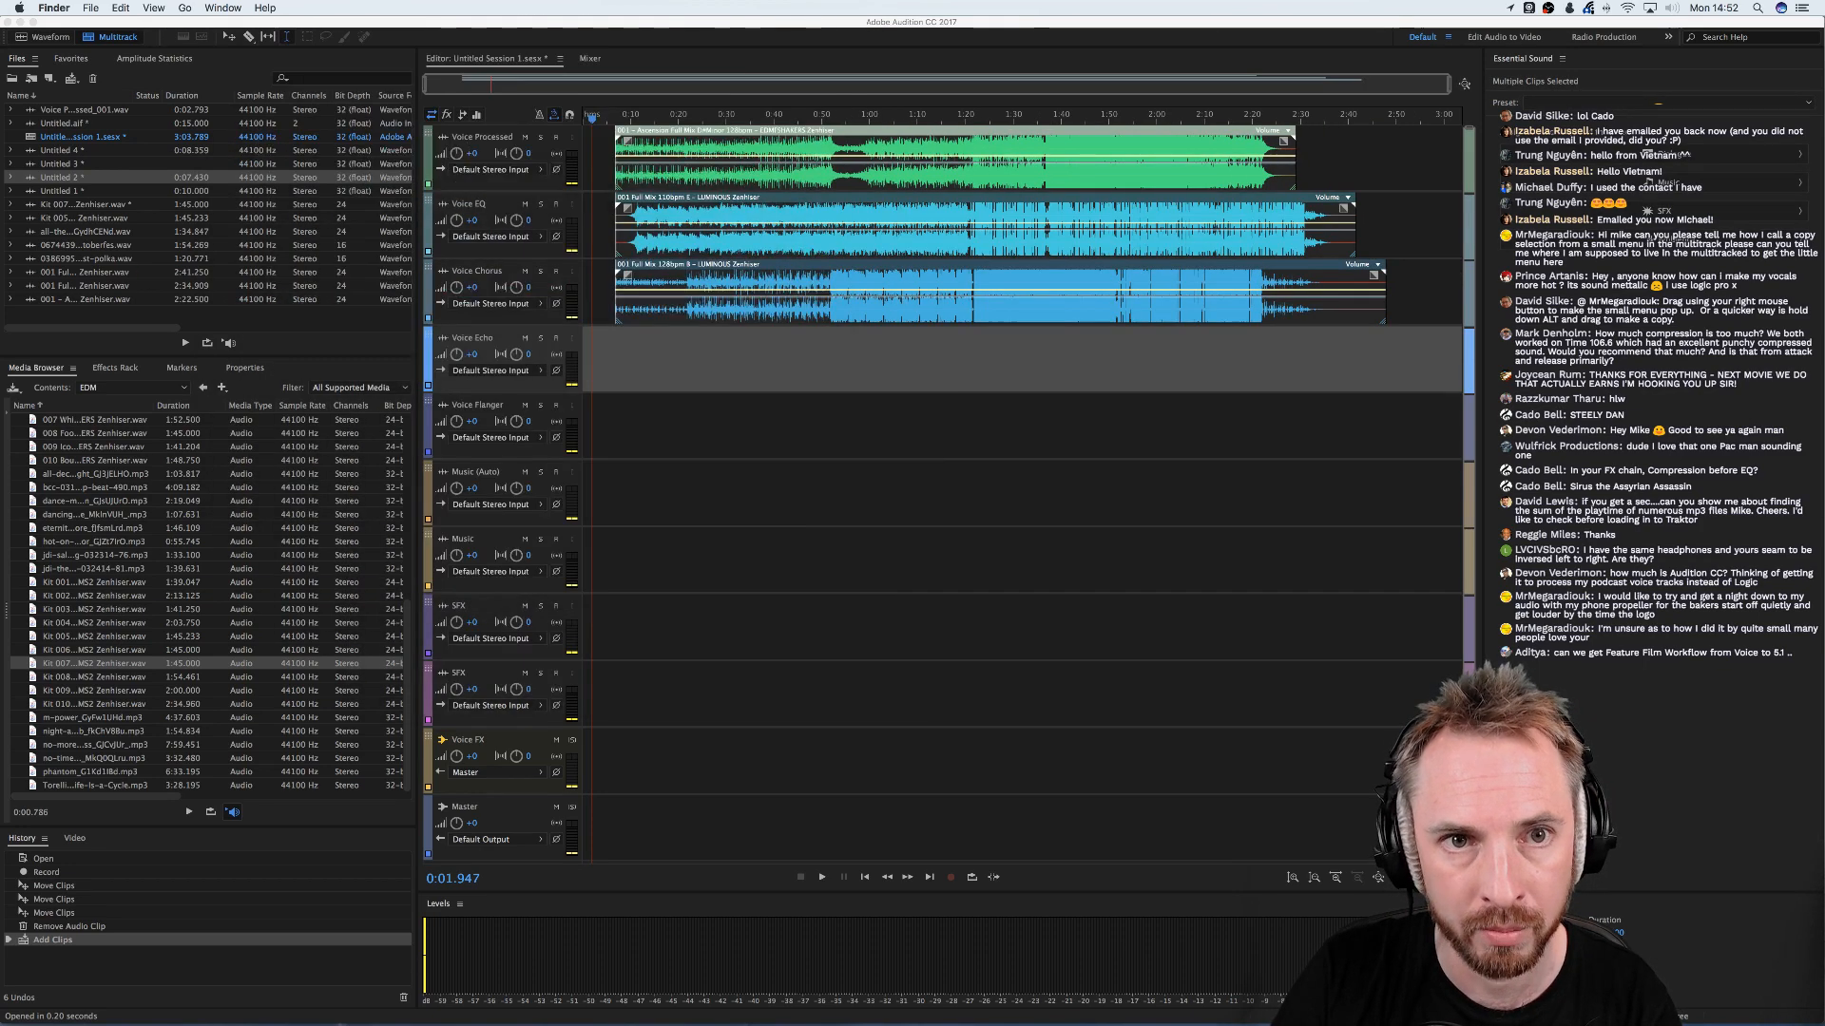
- Delete the three music clips from the Voice Processed, Voice EQ and Voice Chorus tracks
click(1222, 371)
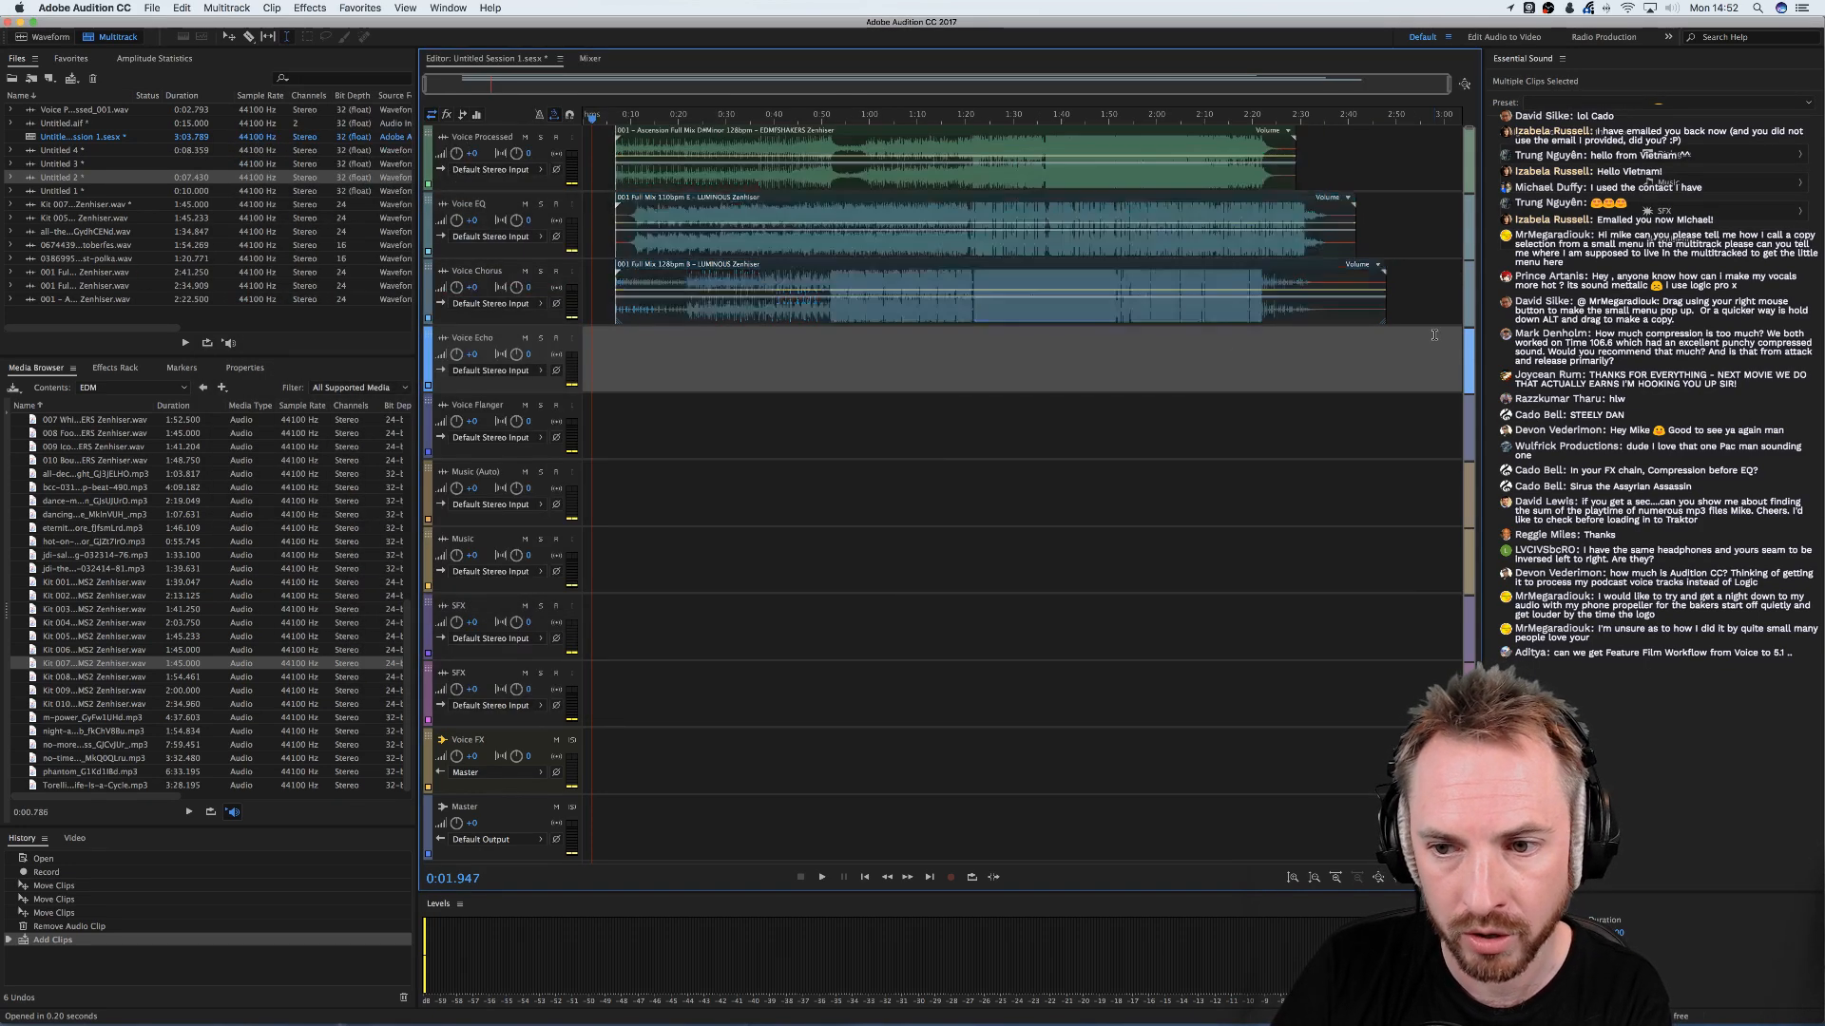
drag(1418, 306, 326, 31)
key(Delete)
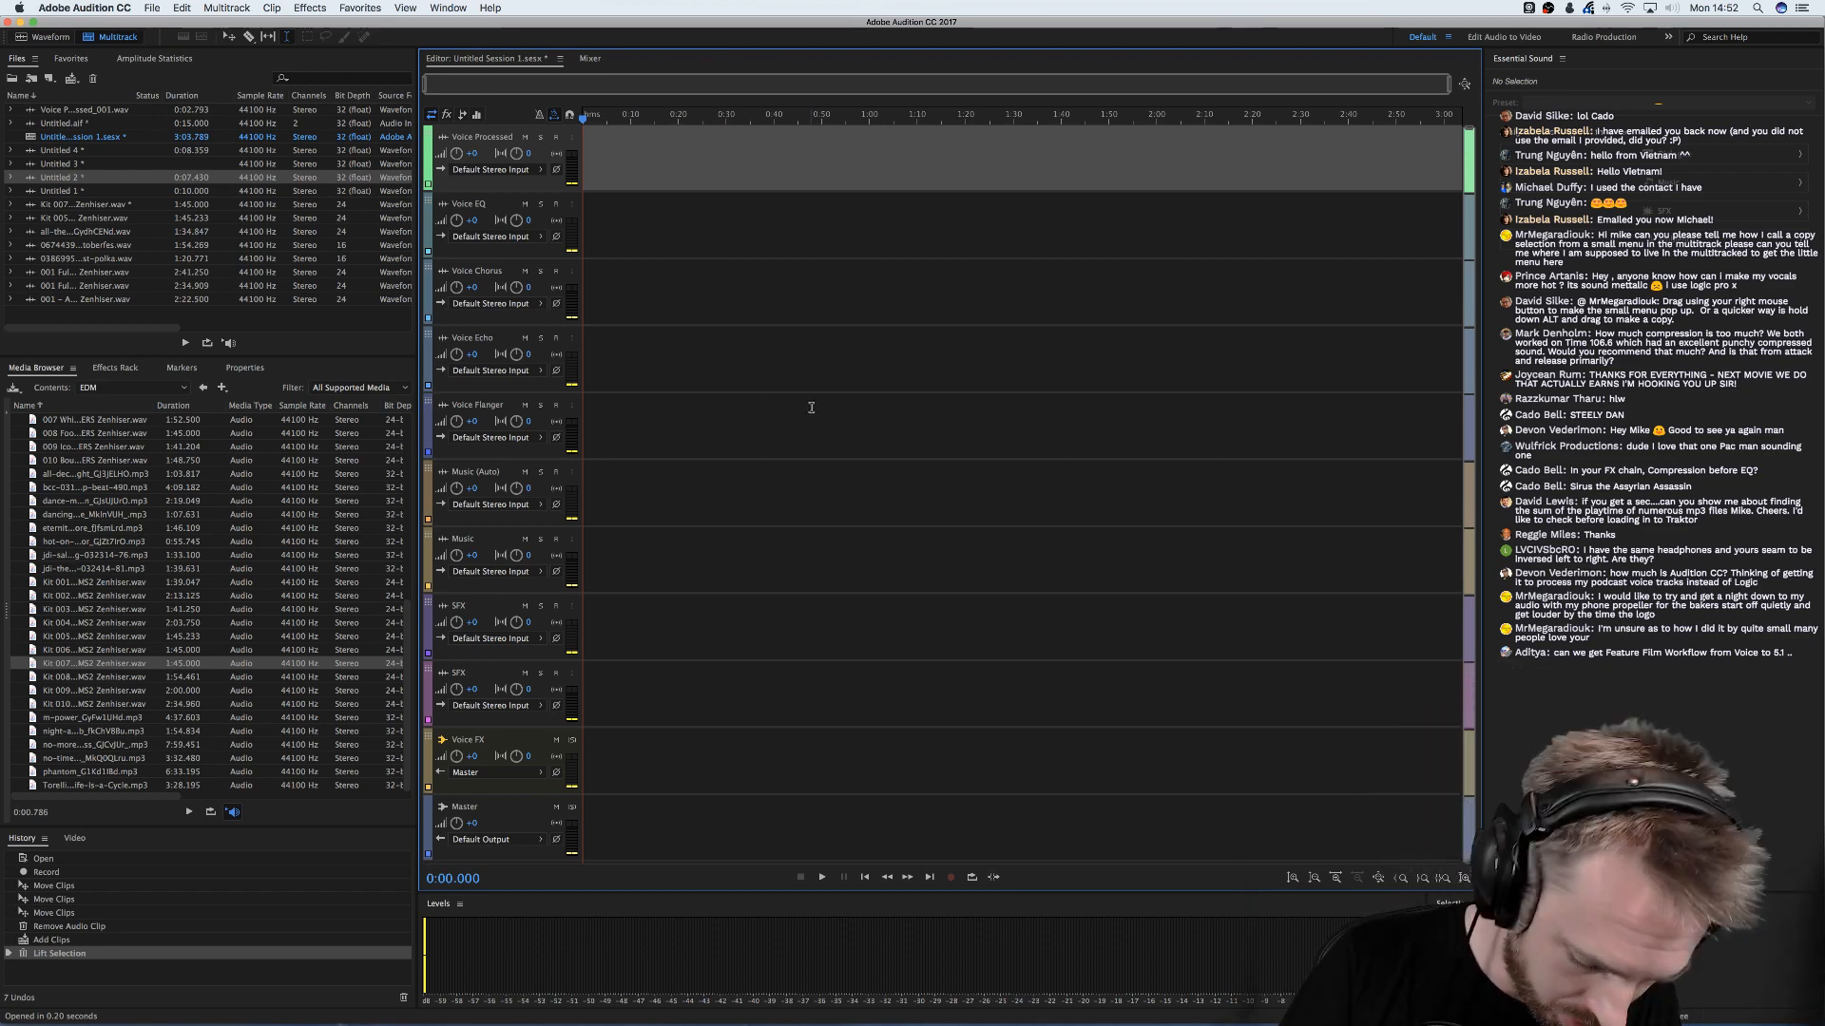
- Set the Multitrack Clips preference for inserting multiple clips to "Add all selected files to the same track"
click(103, 13)
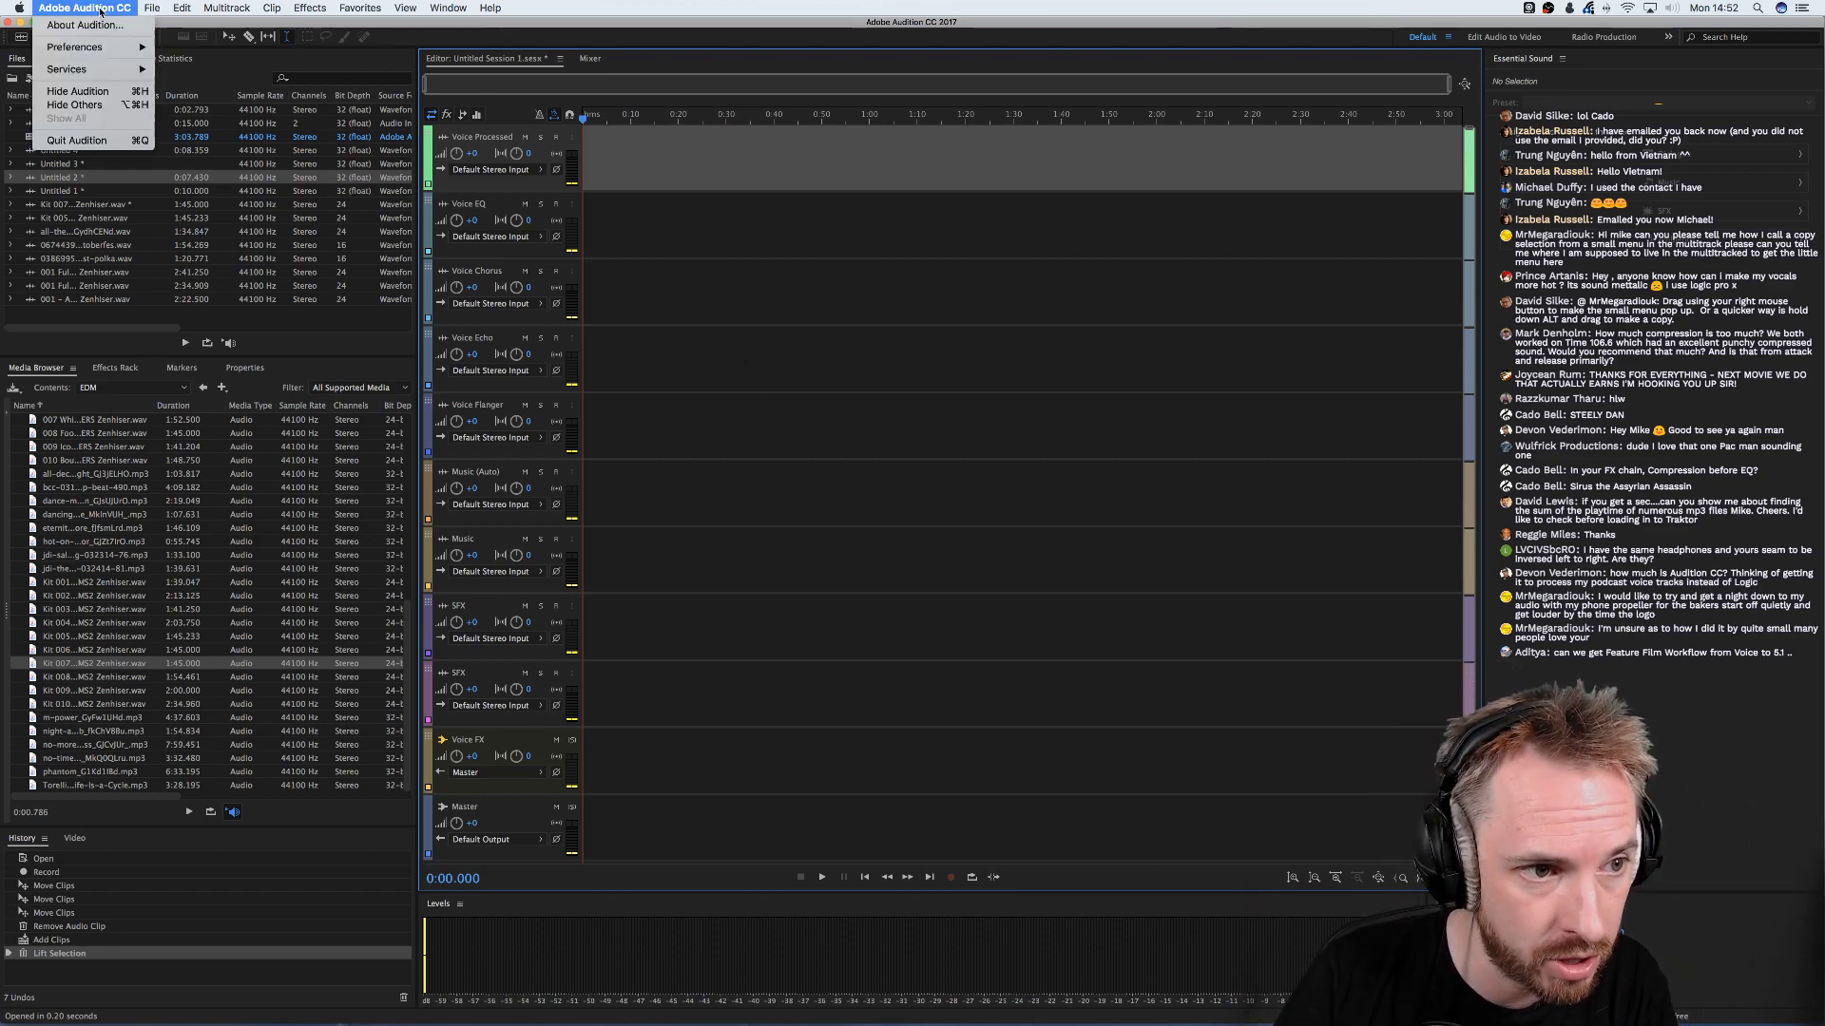
mouse_move(105, 46)
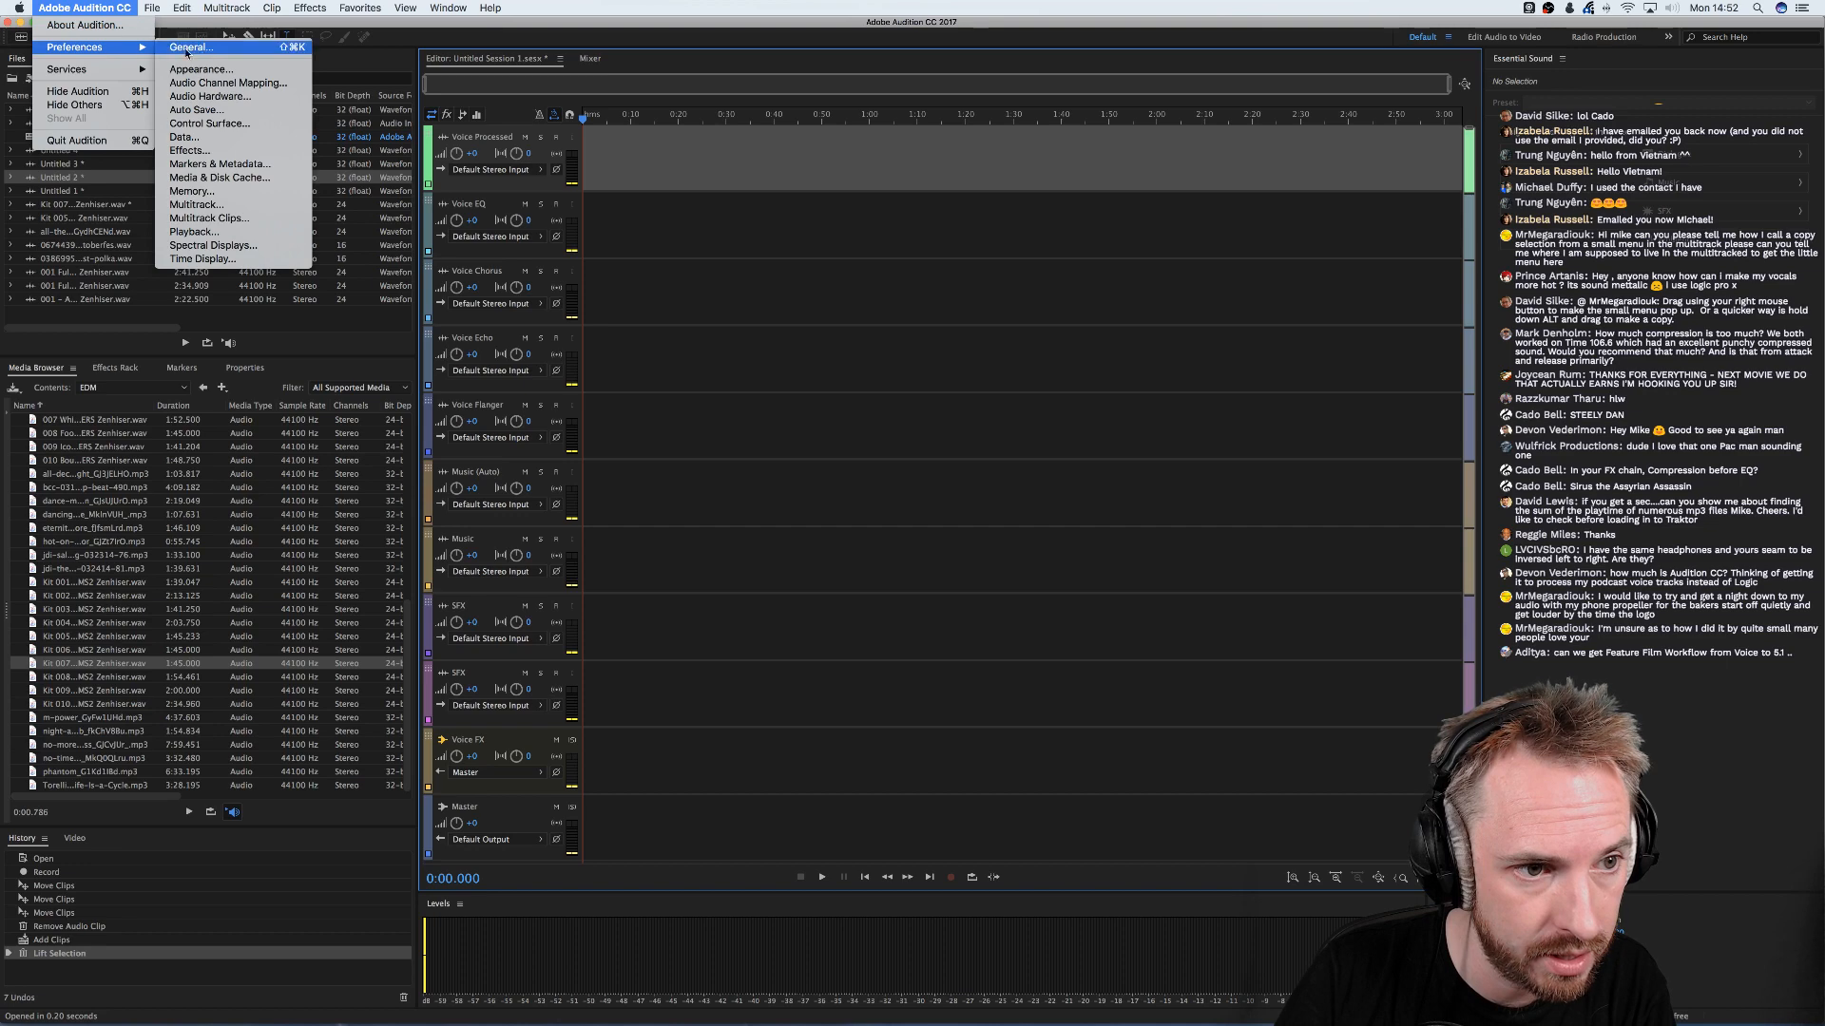
click(196, 205)
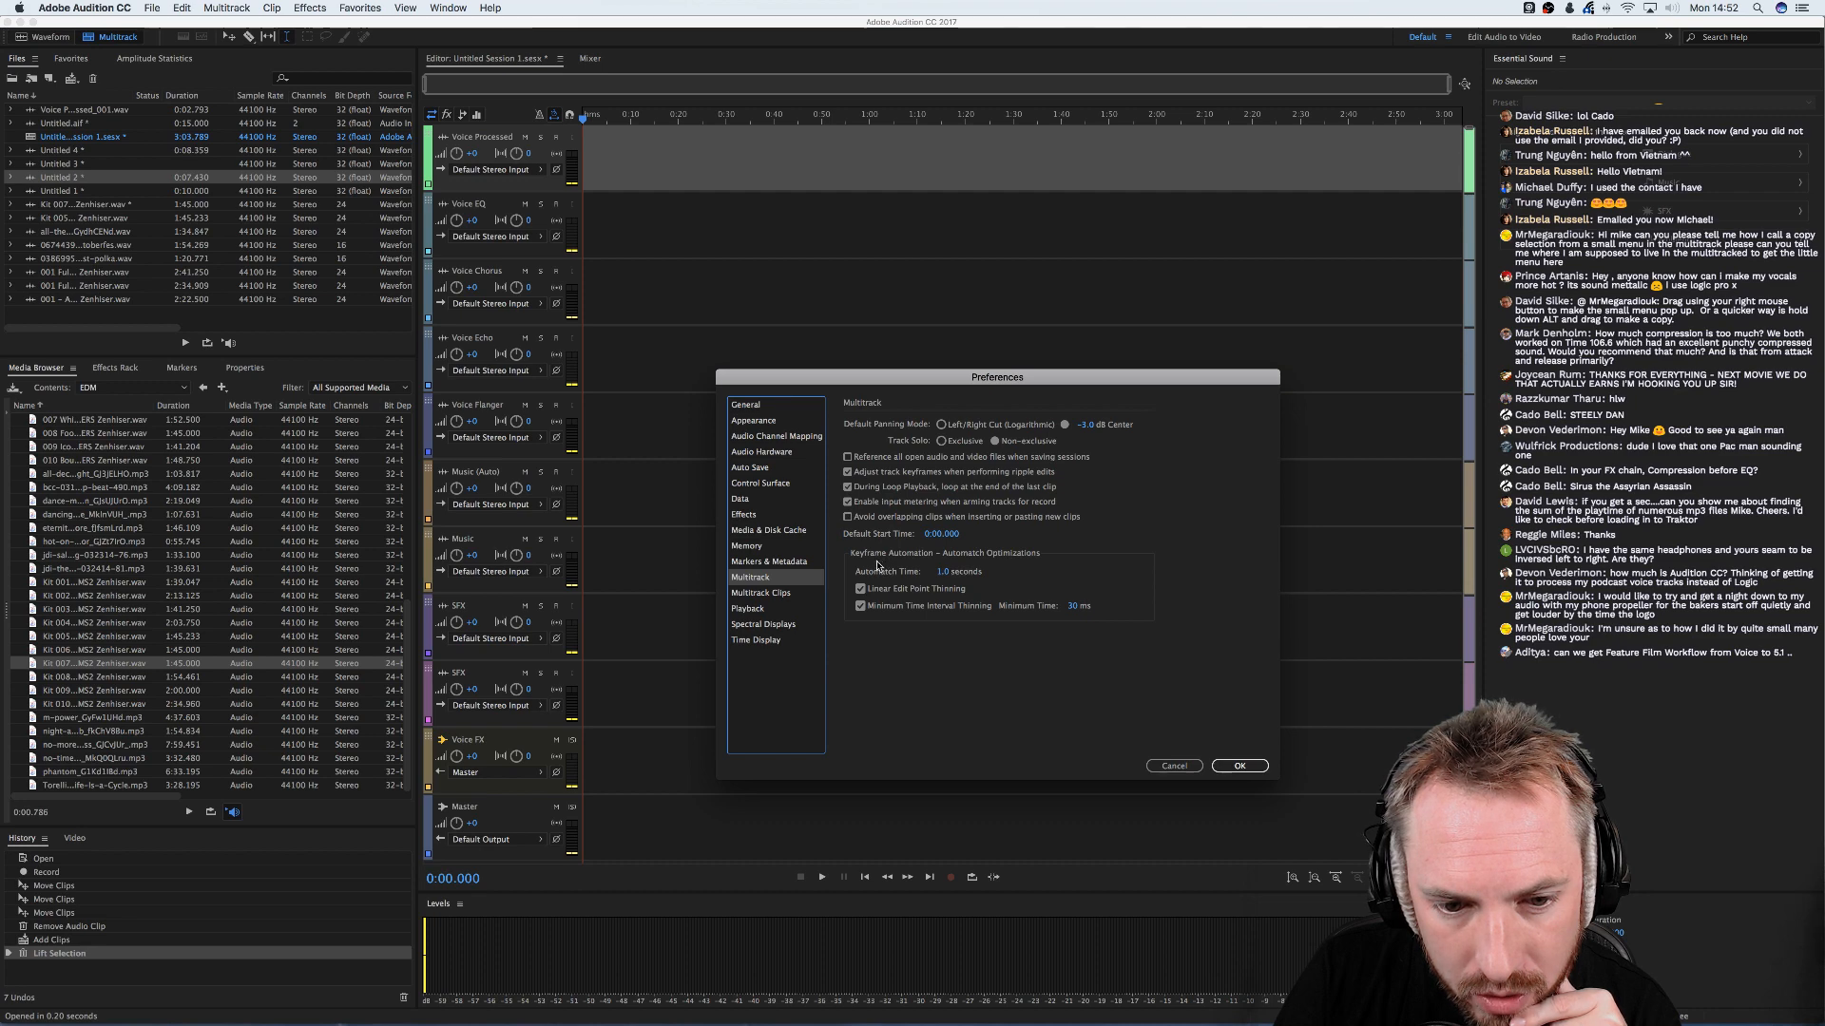
click(786, 595)
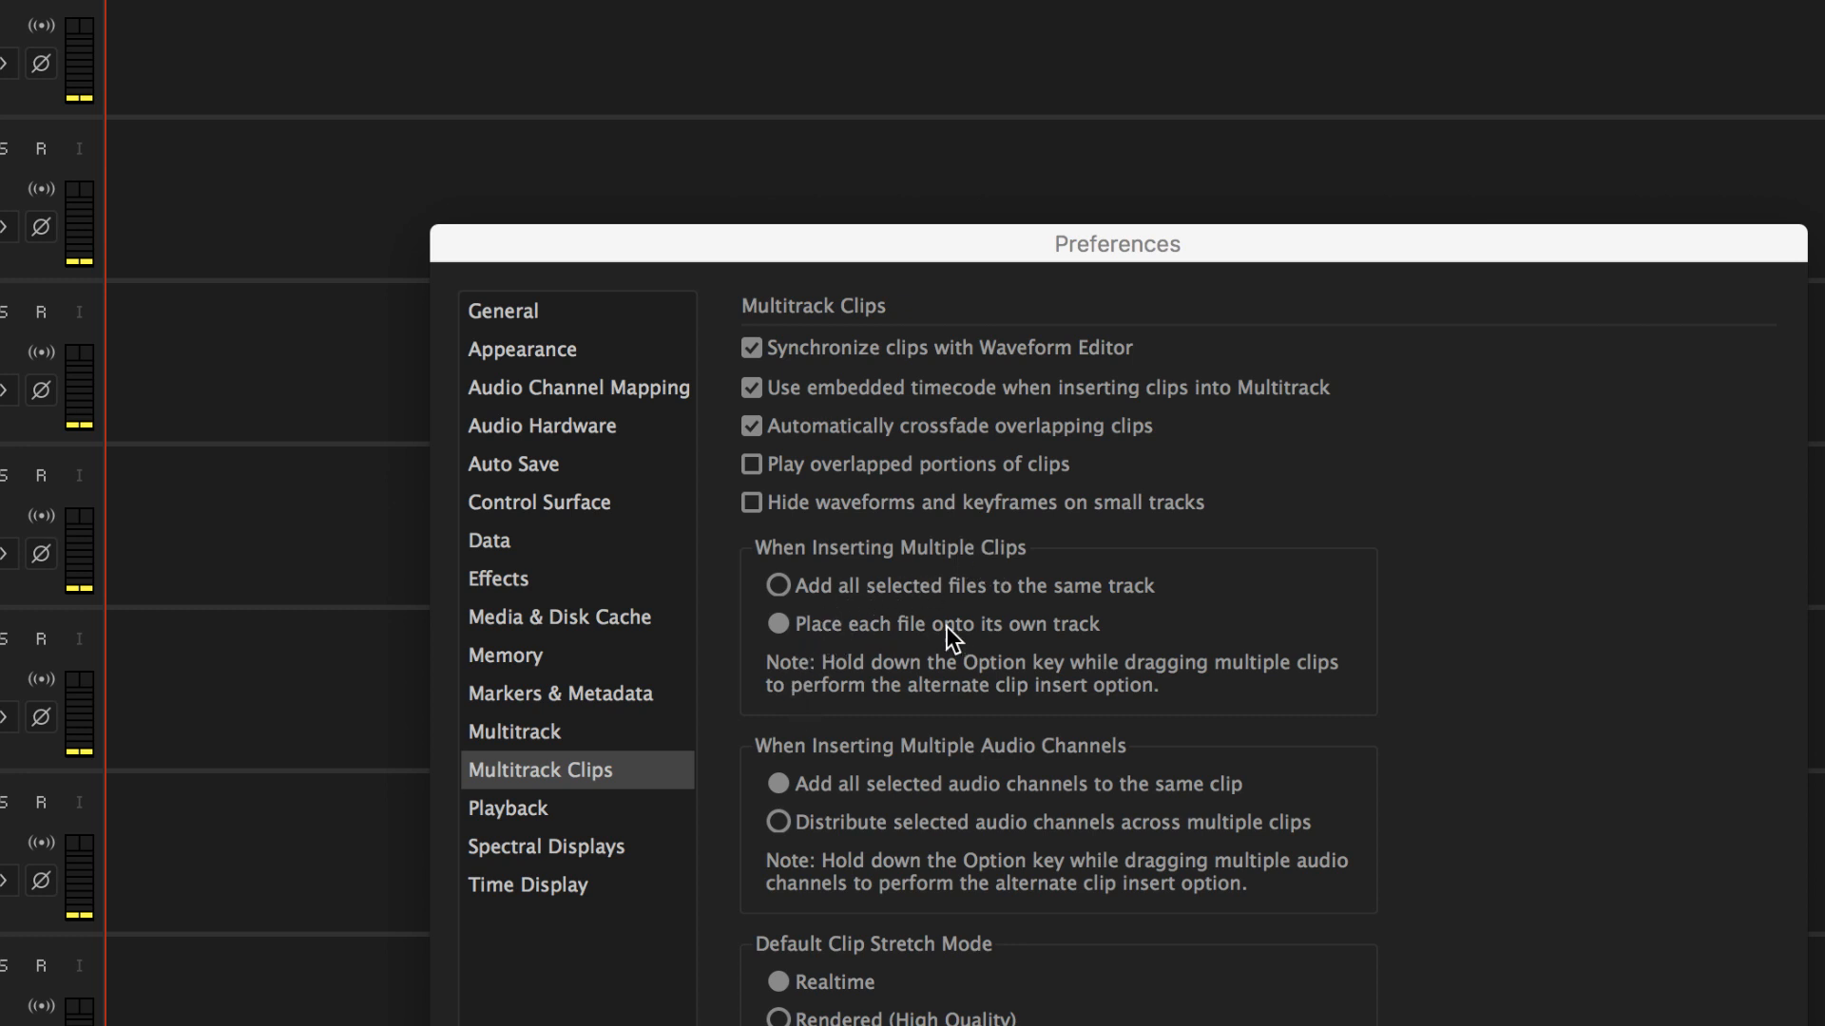
click(781, 584)
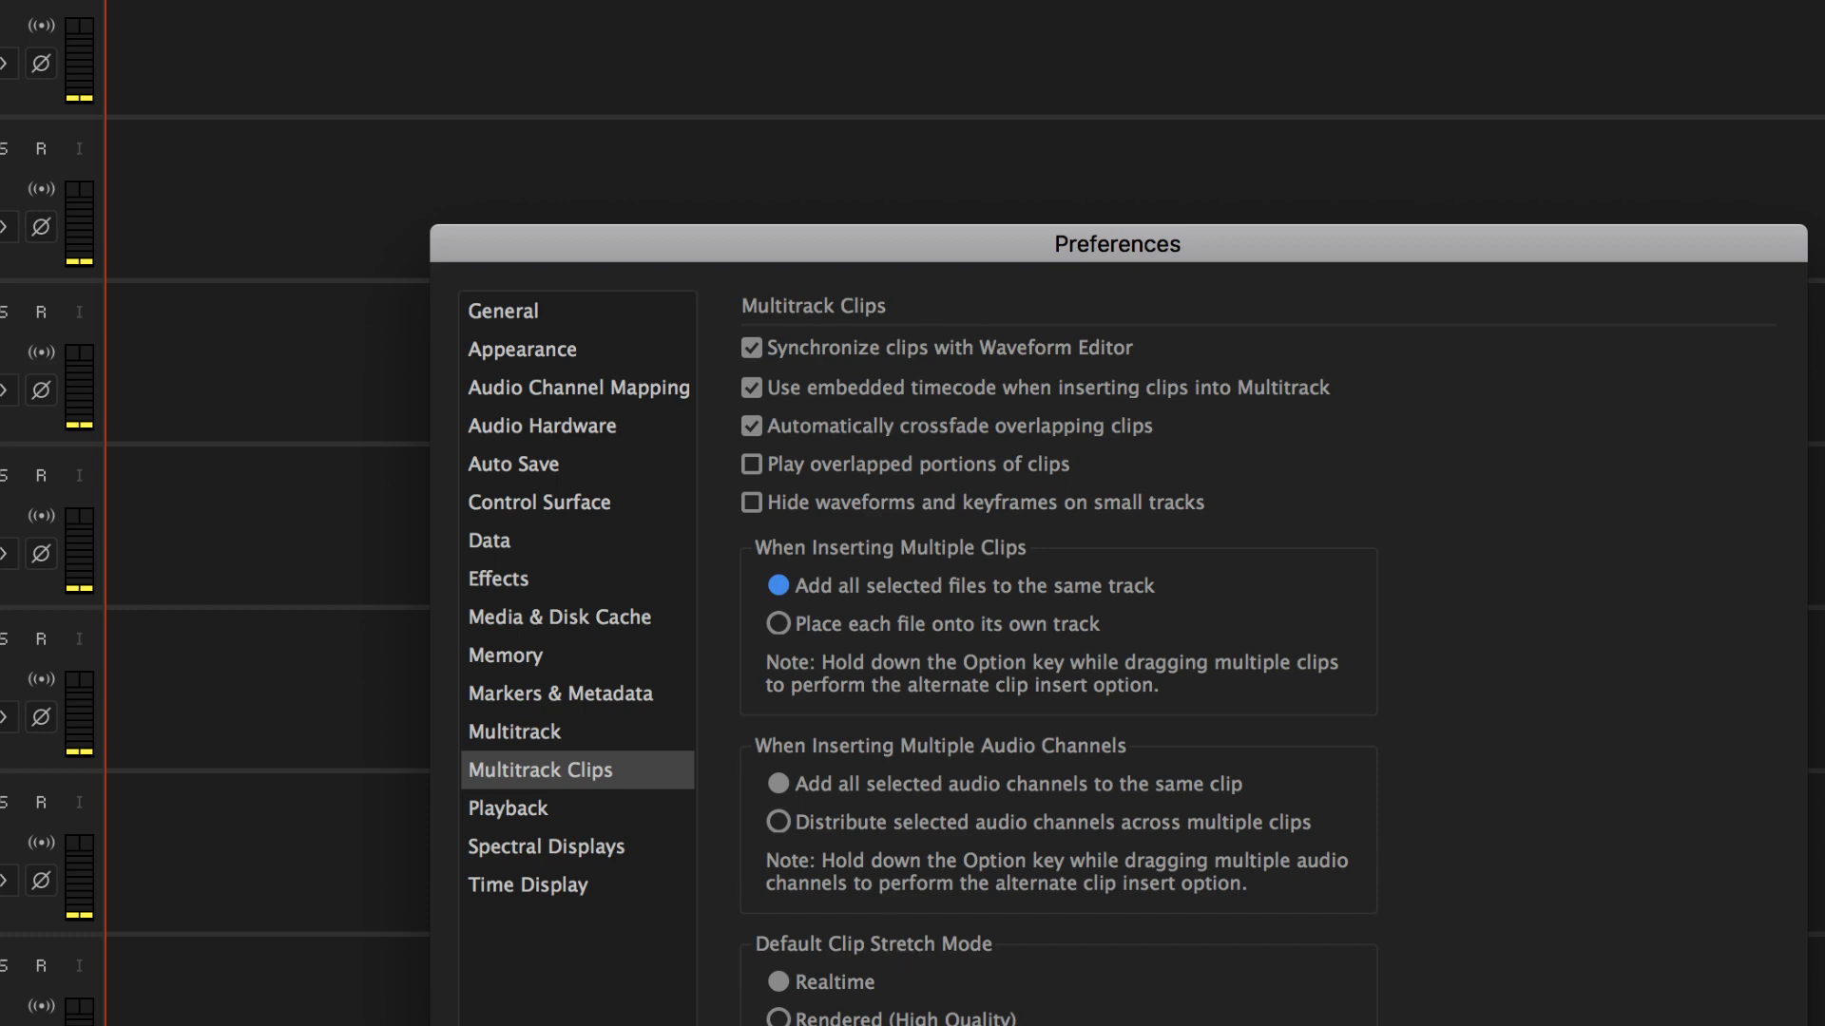
key(Escape)
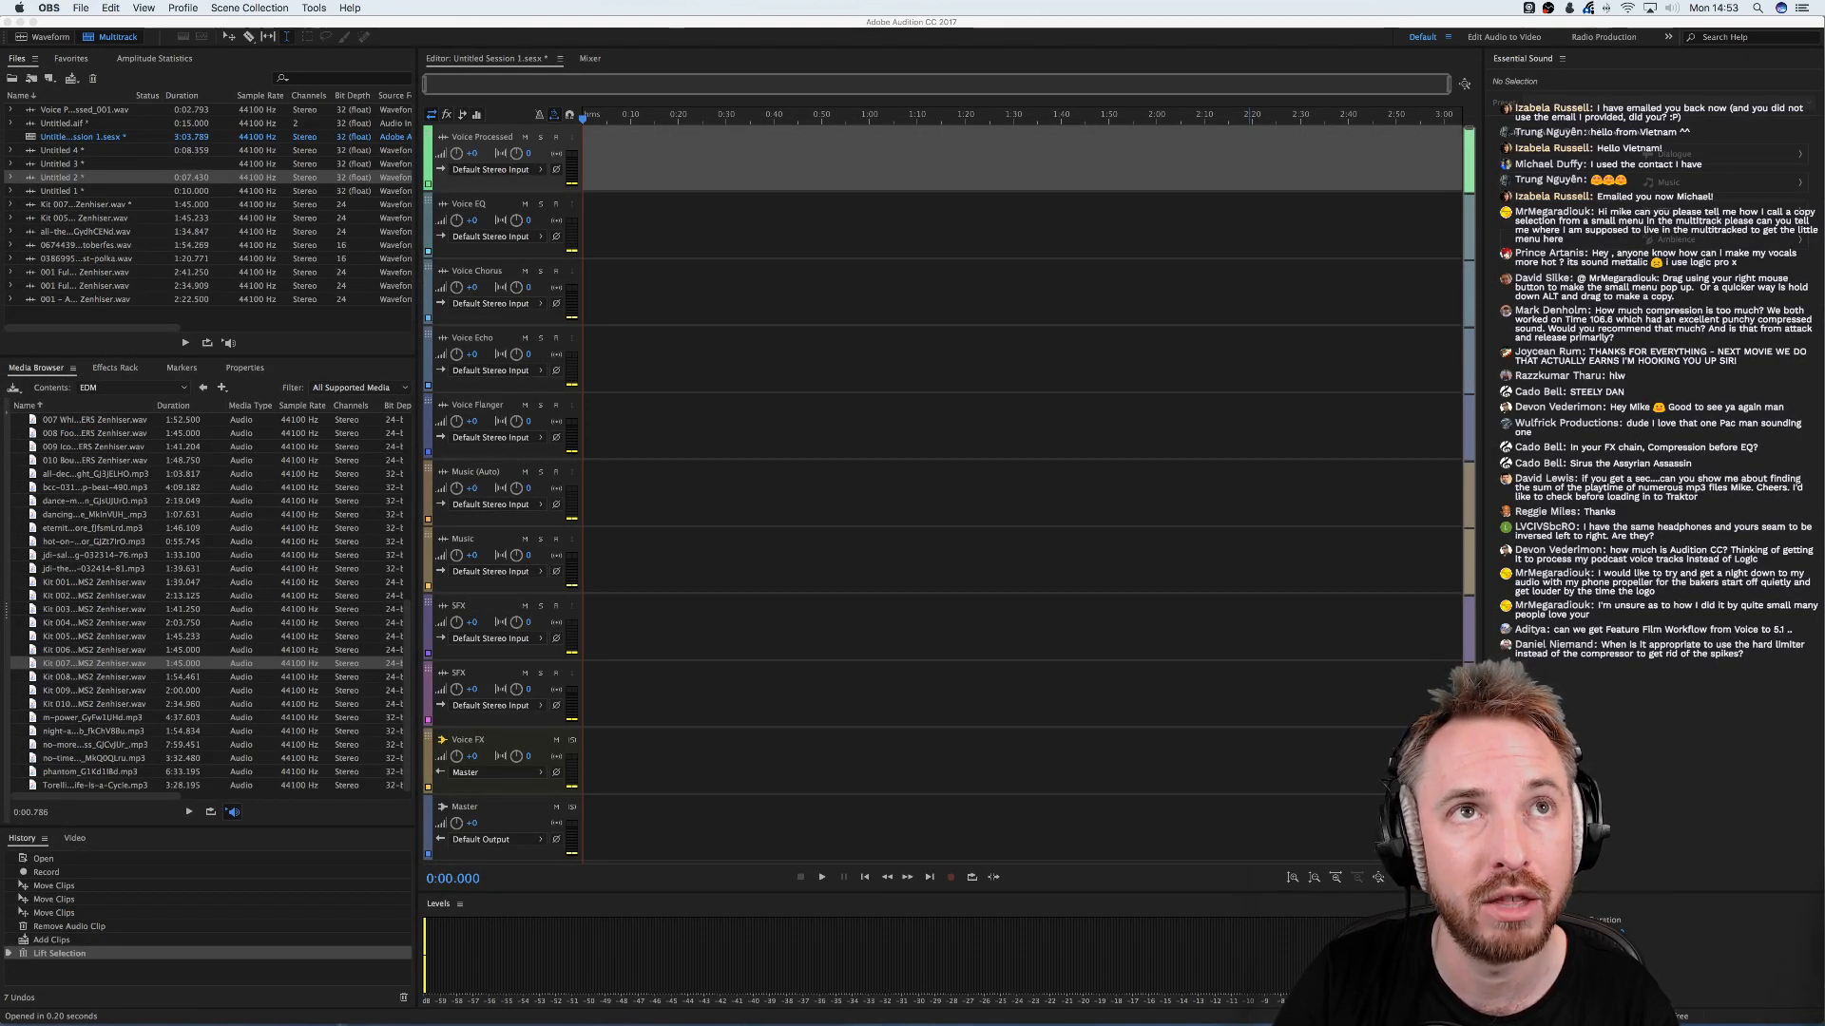
- Insert the three 001 music files one after another on the Voice Processed track and show the whole session
drag(855, 314, 584, 169)
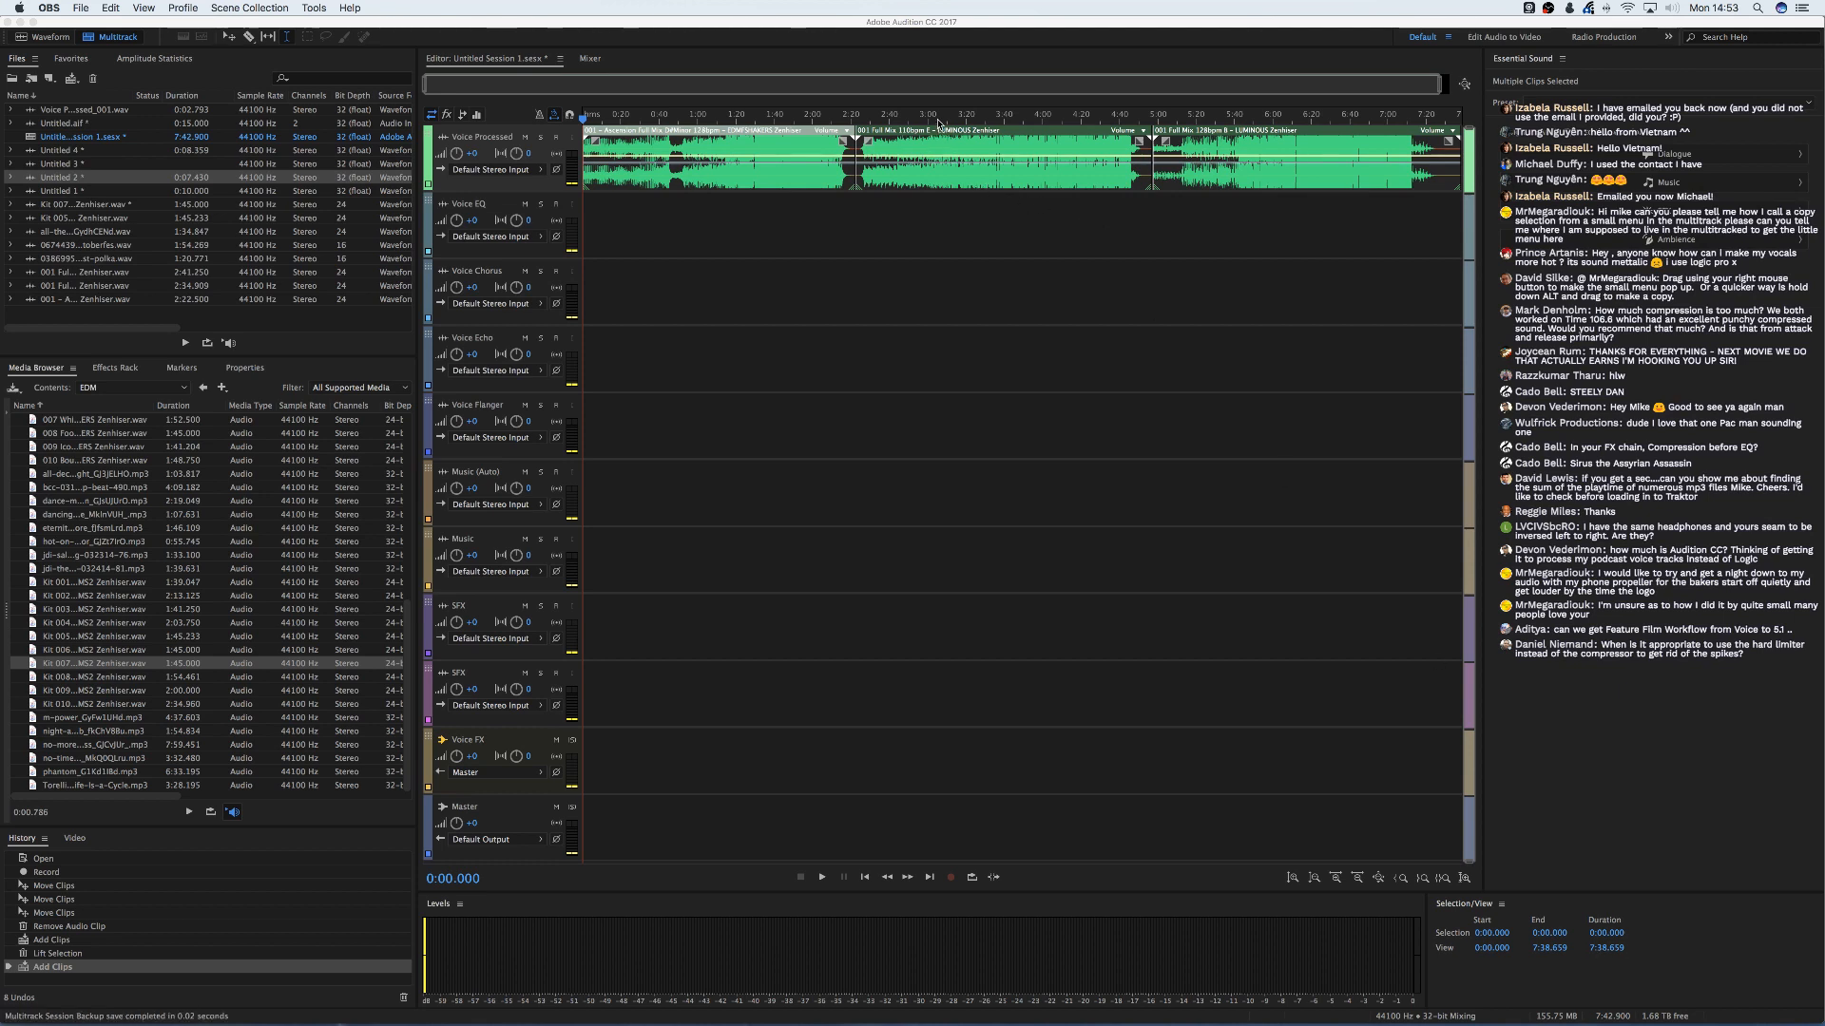
scroll(950, 116, down, 1)
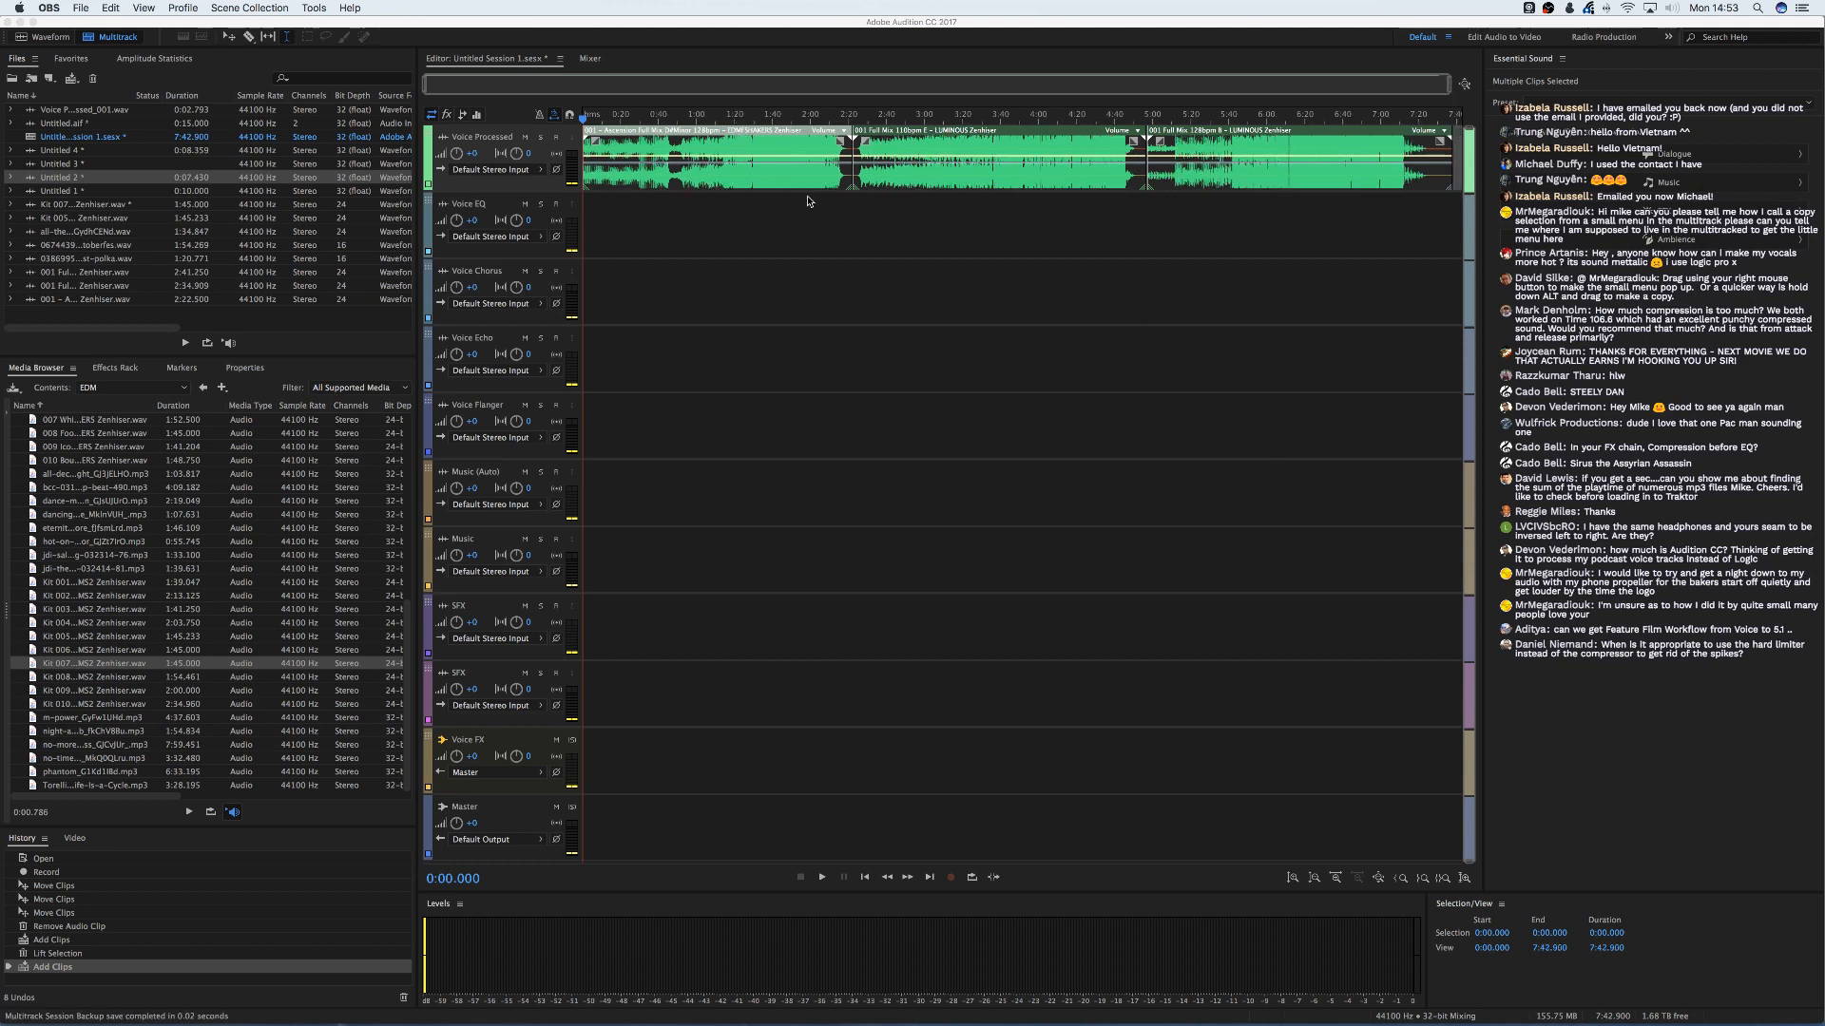
click(846, 206)
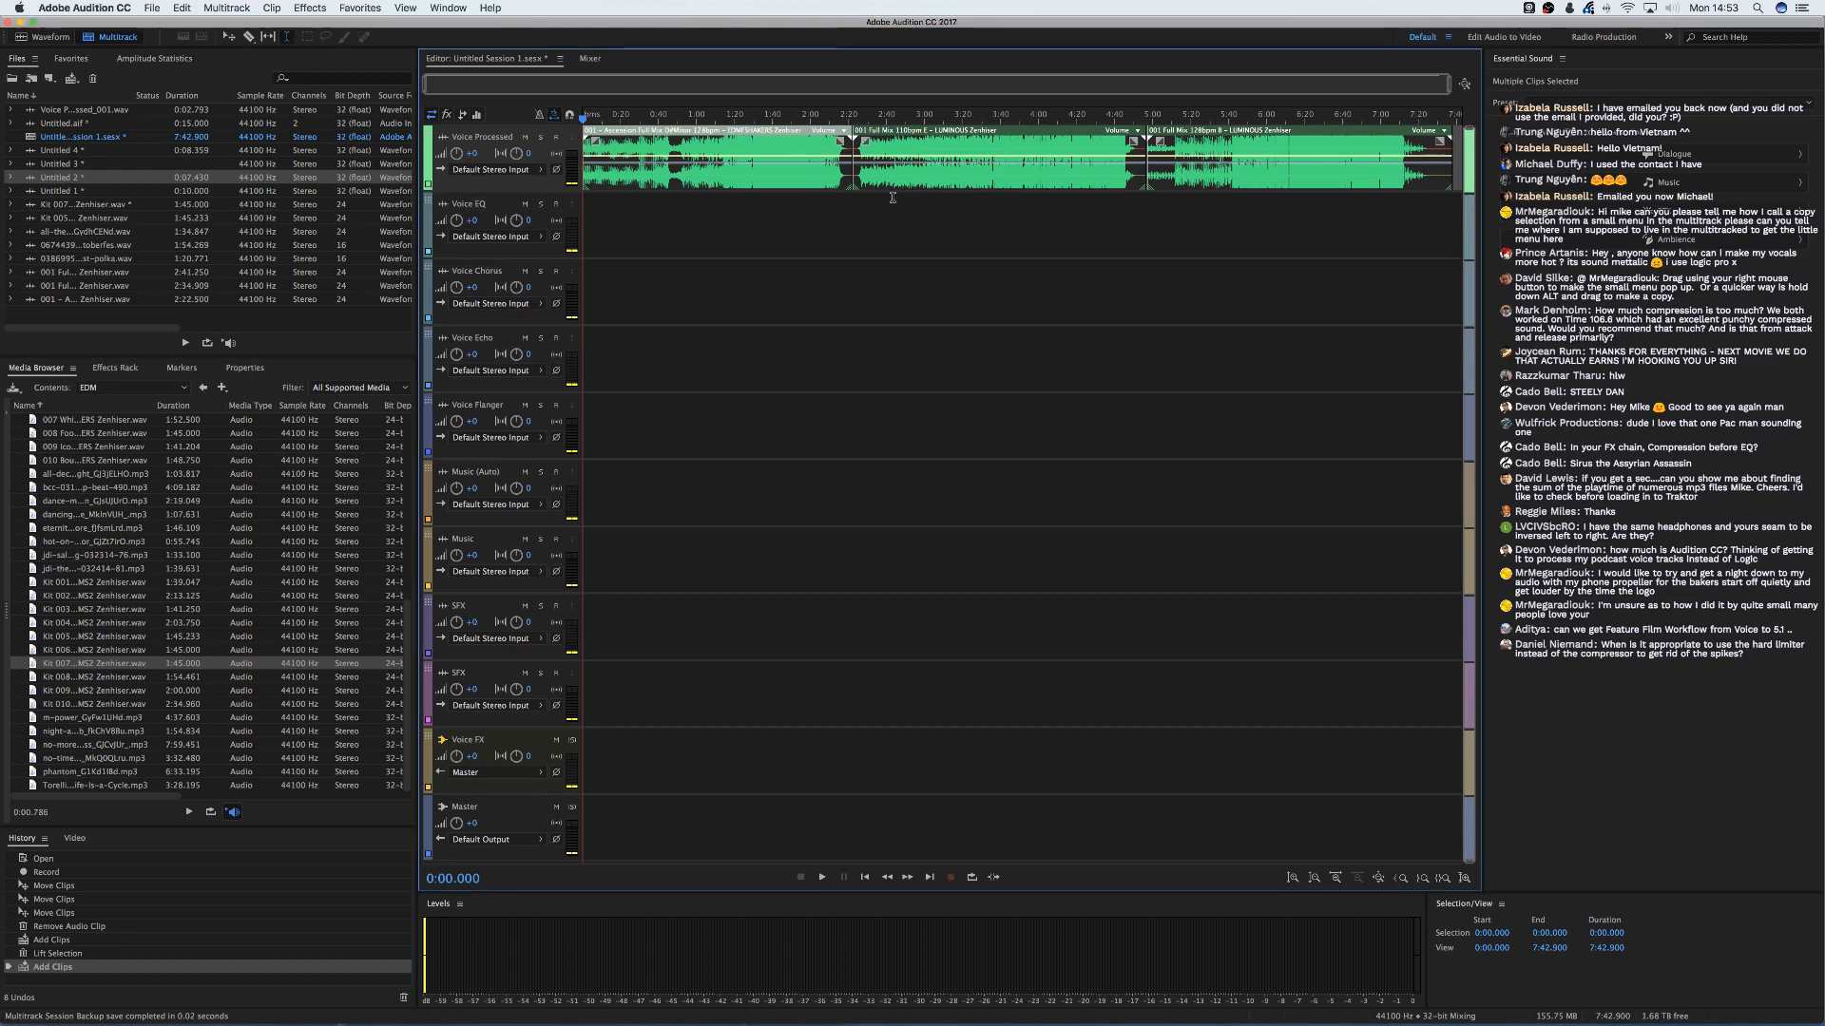
- Move the middle music clip to Voice EQ overlapping the first clip, shift the last clip earlier to overlap it, and trim its end
drag(861, 175, 848, 215)
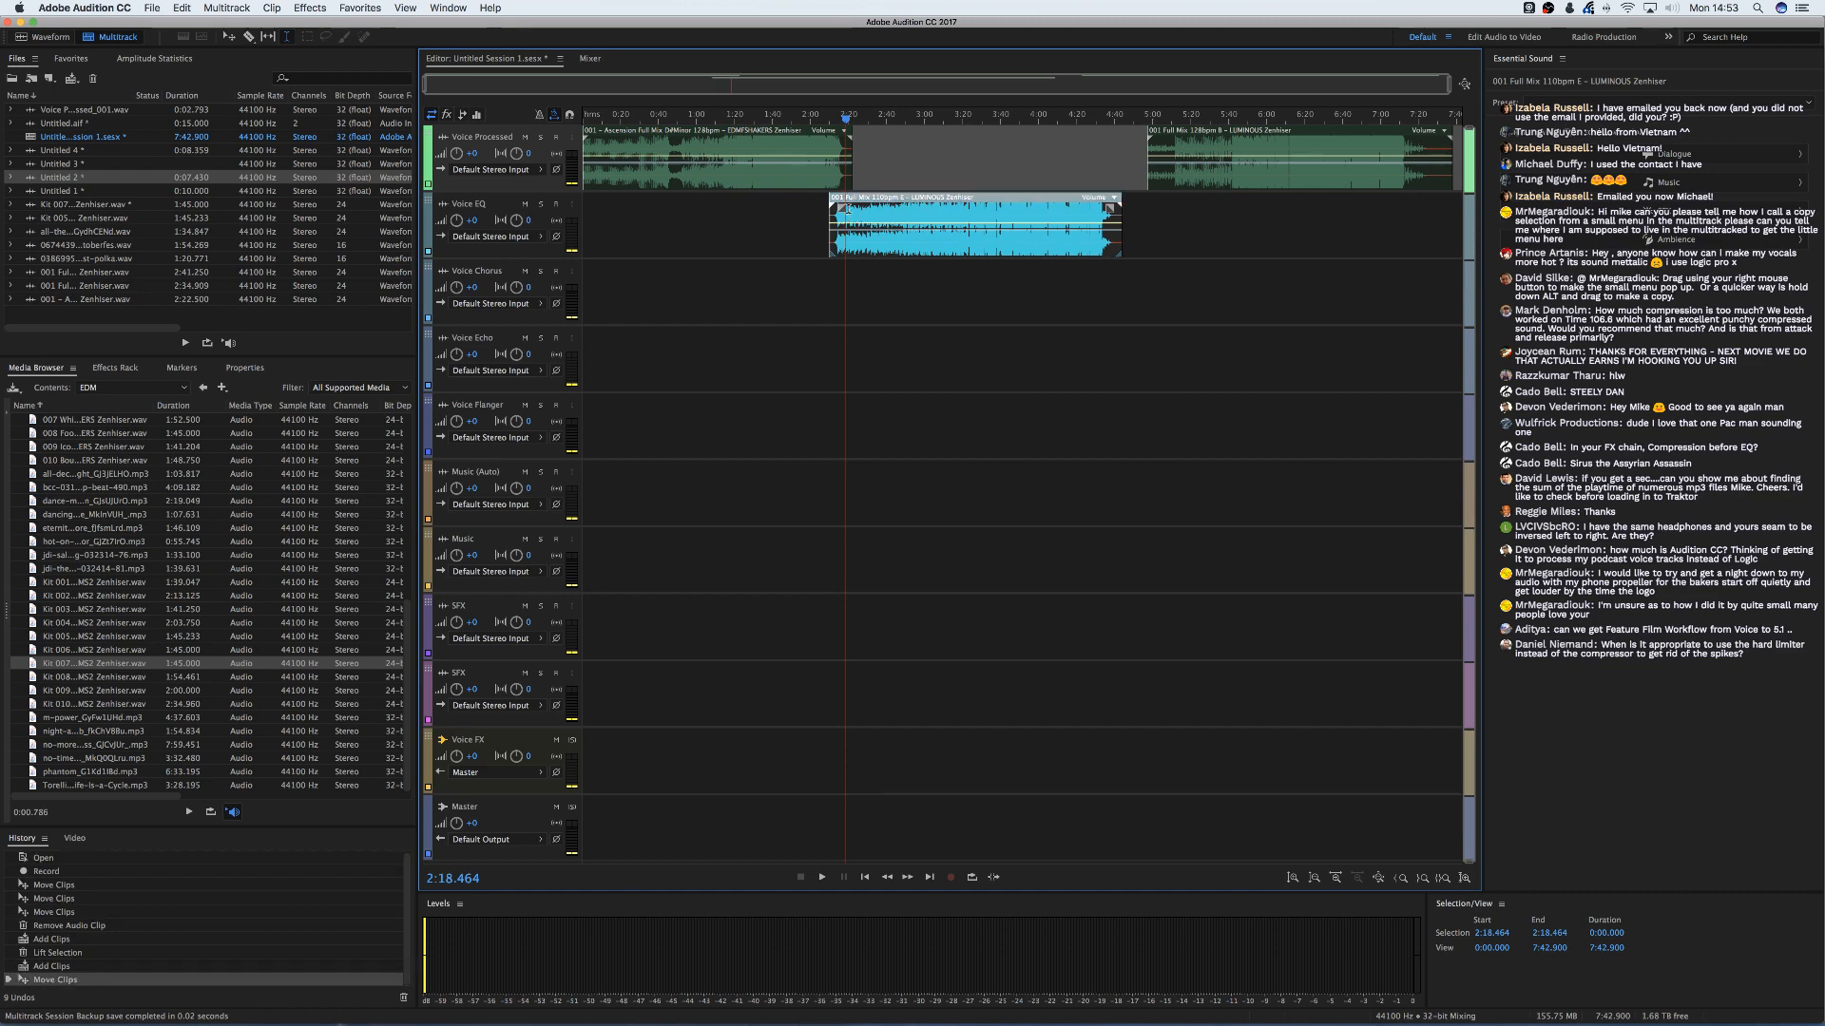
drag(1194, 190, 1146, 190)
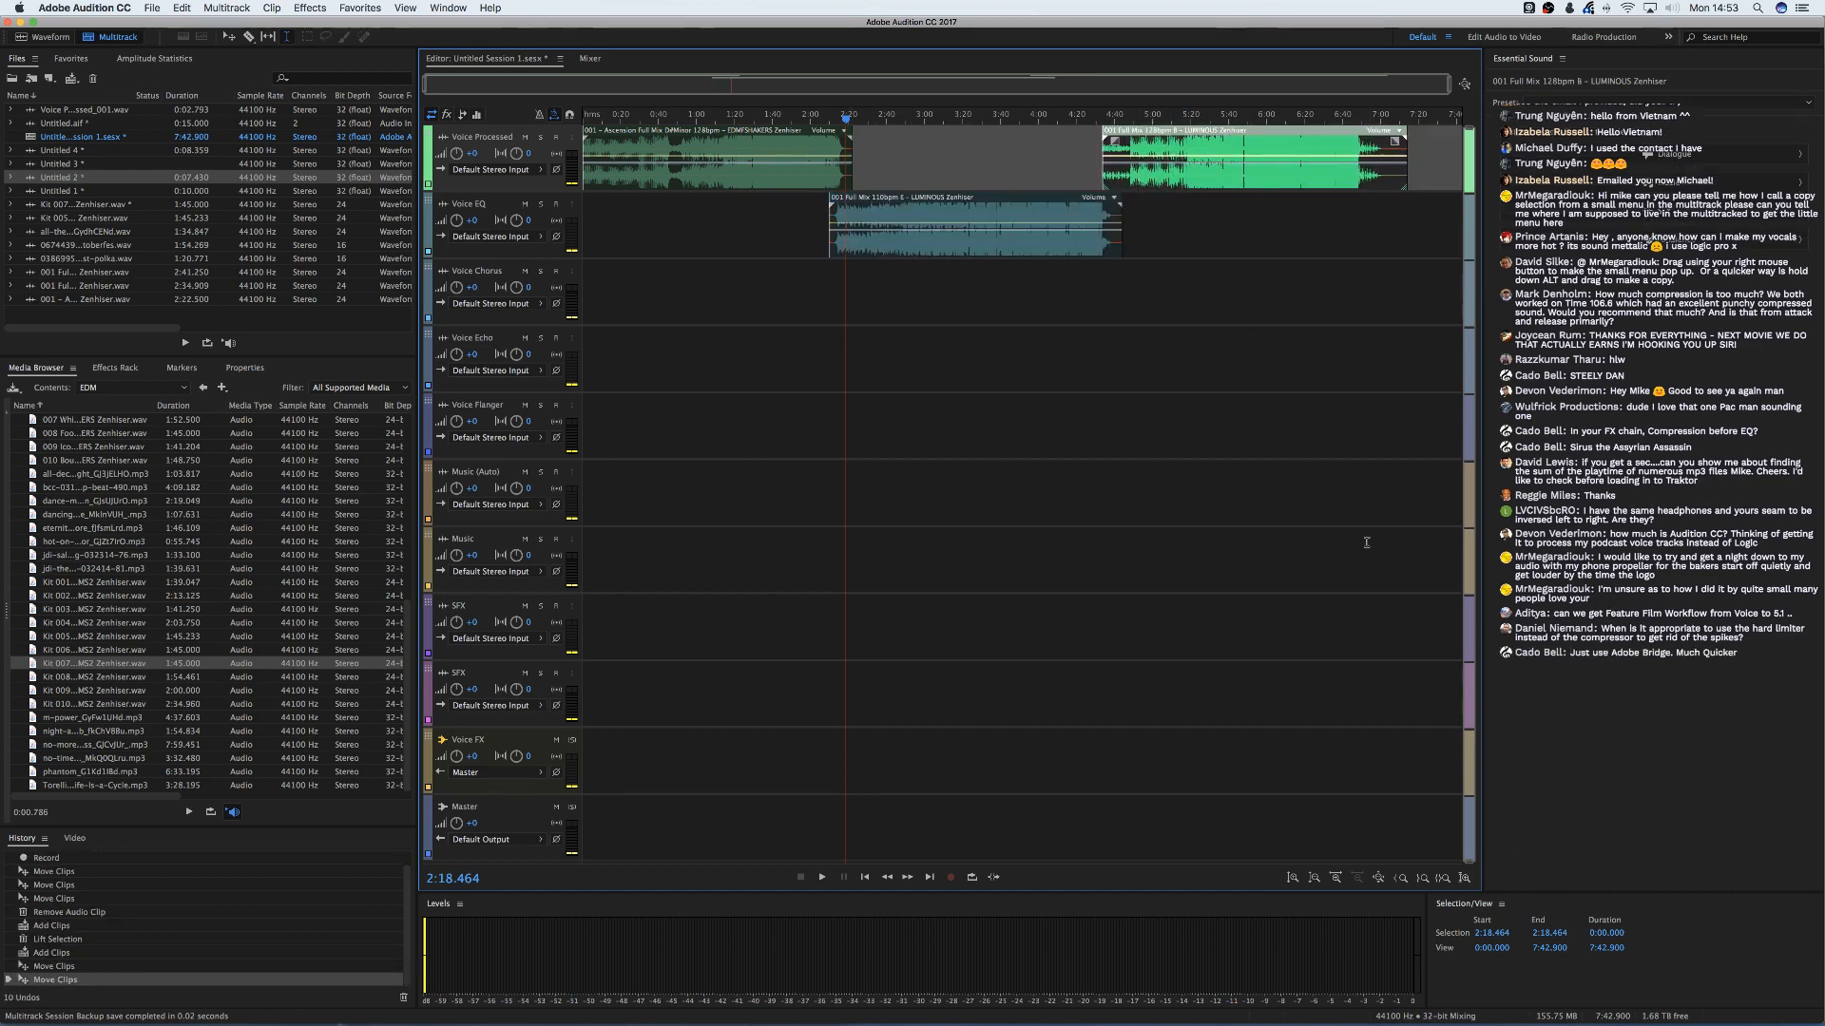
drag(1404, 182, 1381, 185)
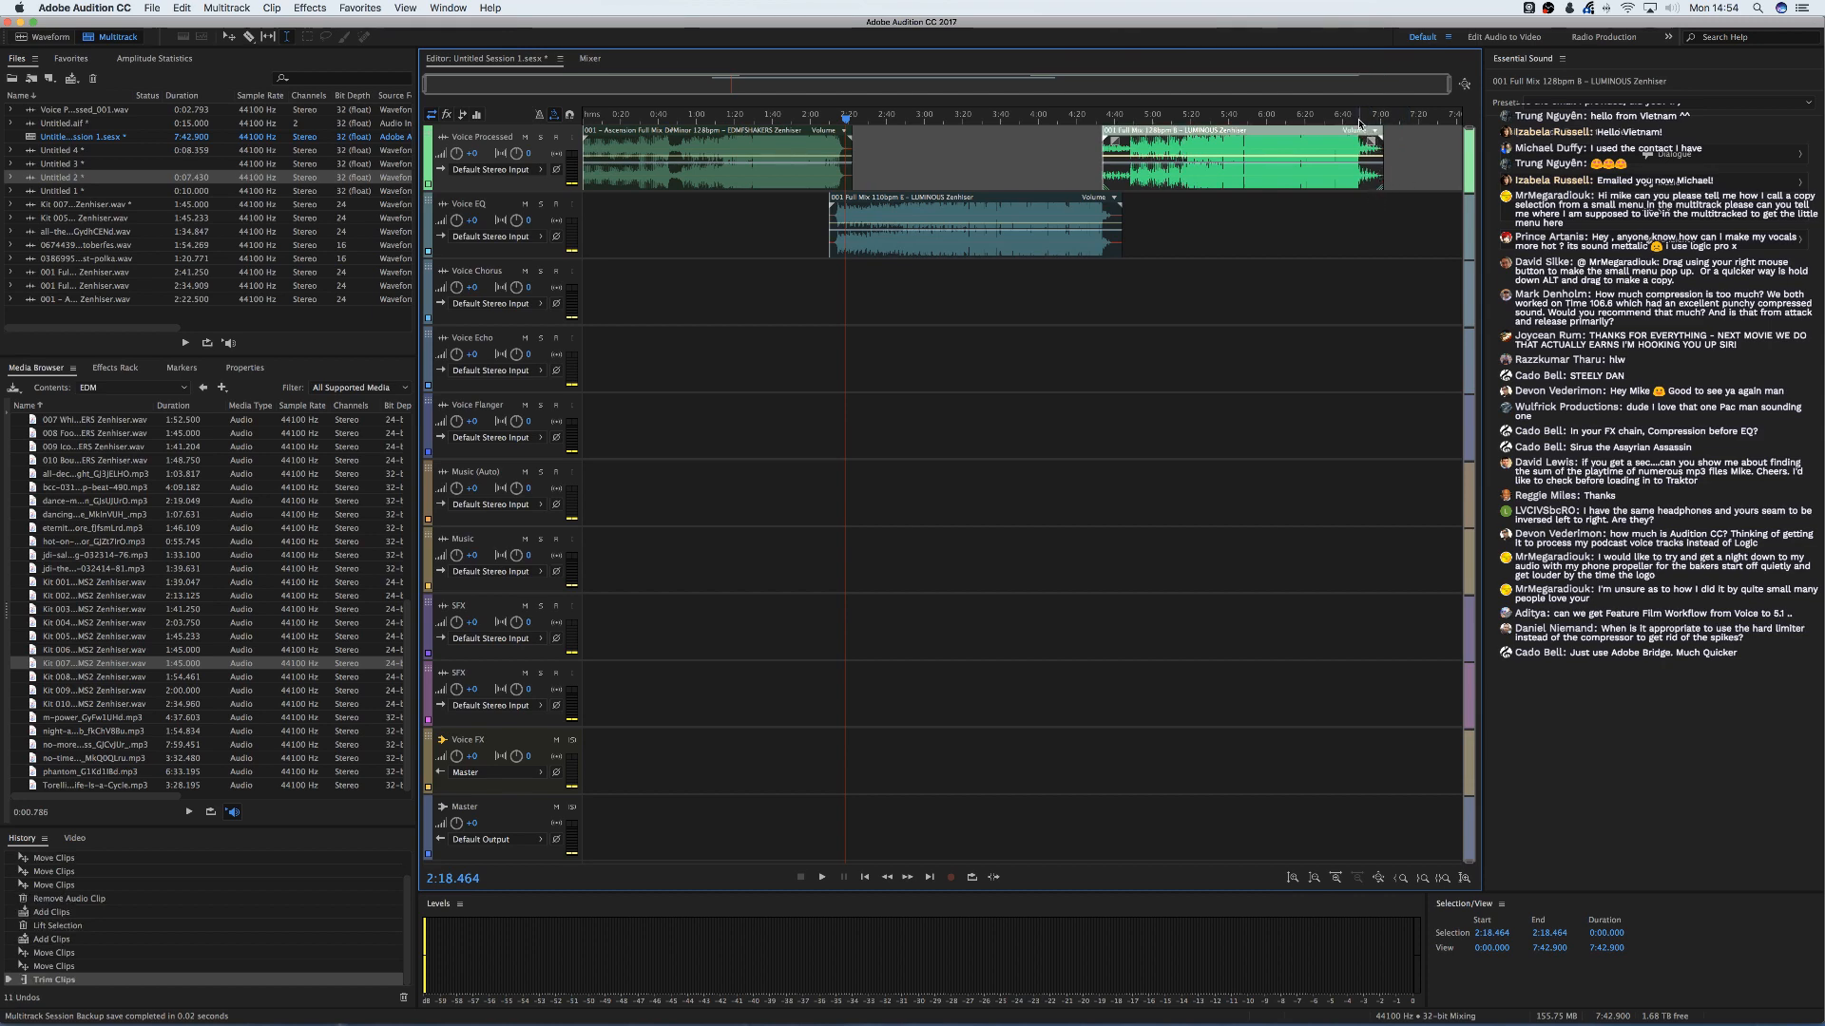
- Select all clips and place the playhead at the end of the last one to check the combined playtime
click(1358, 206)
key(super+a)
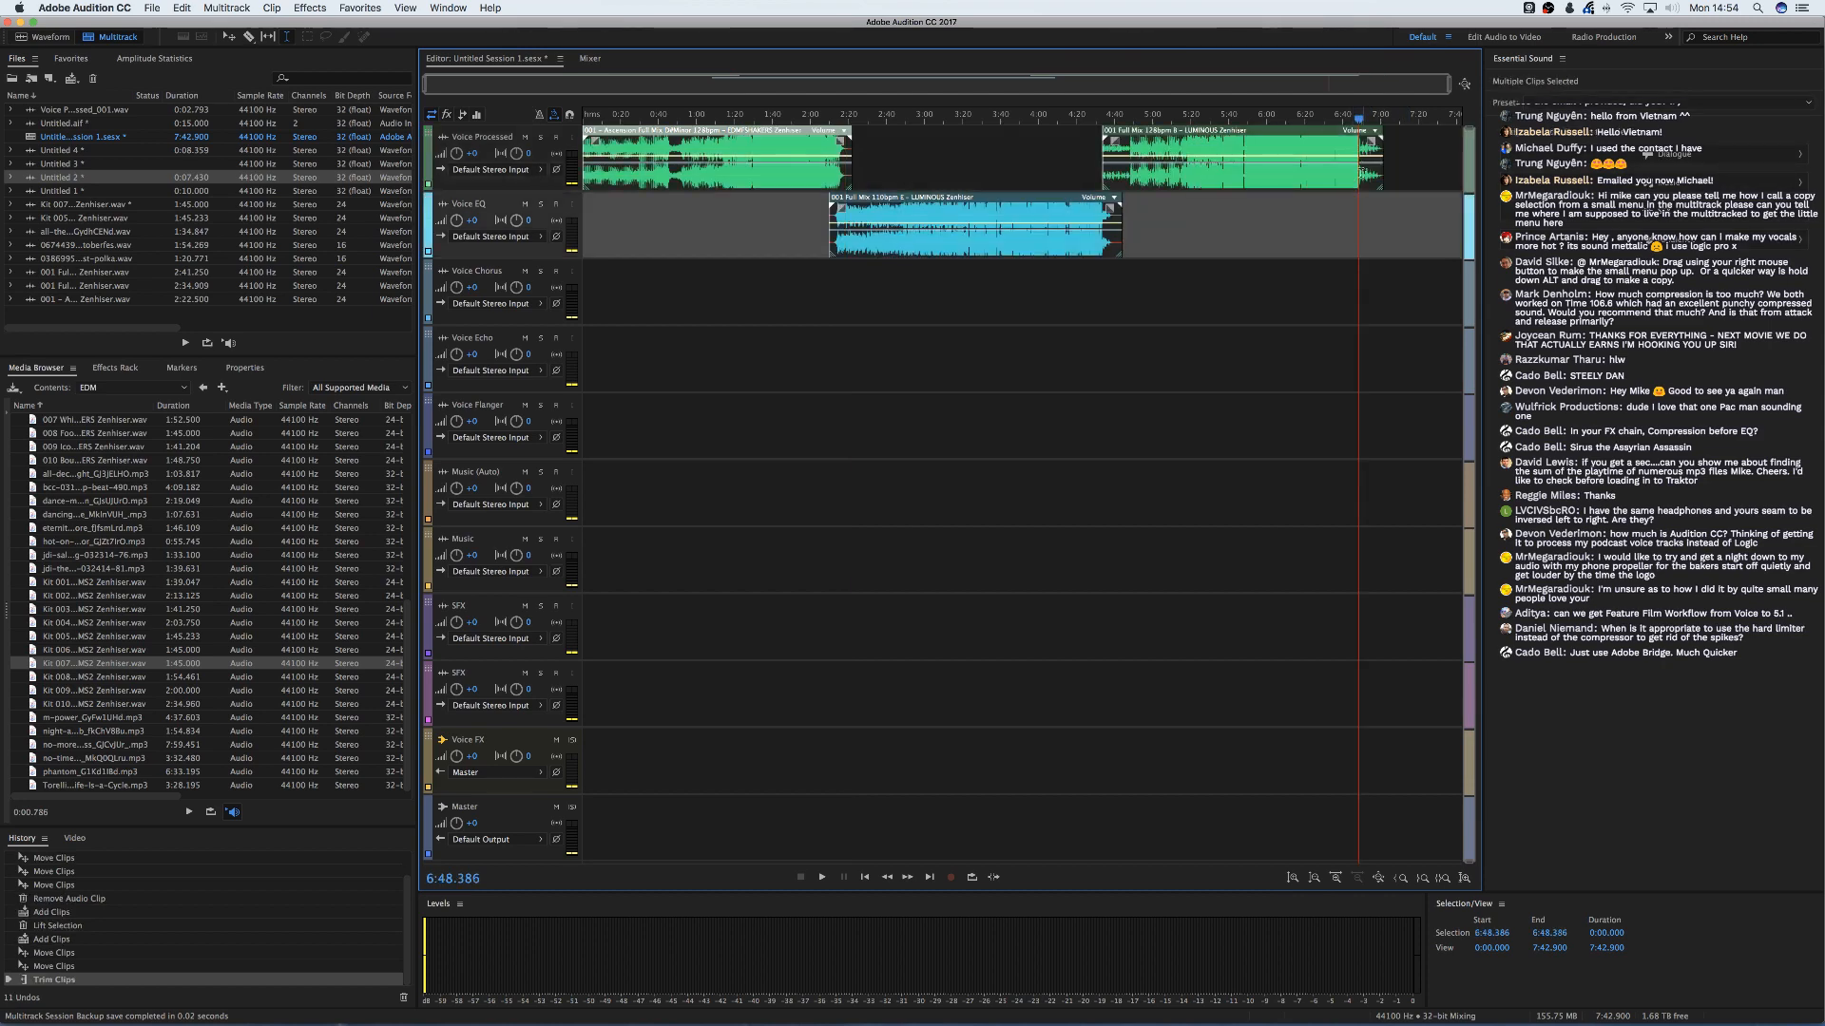
drag(1358, 118, 1382, 118)
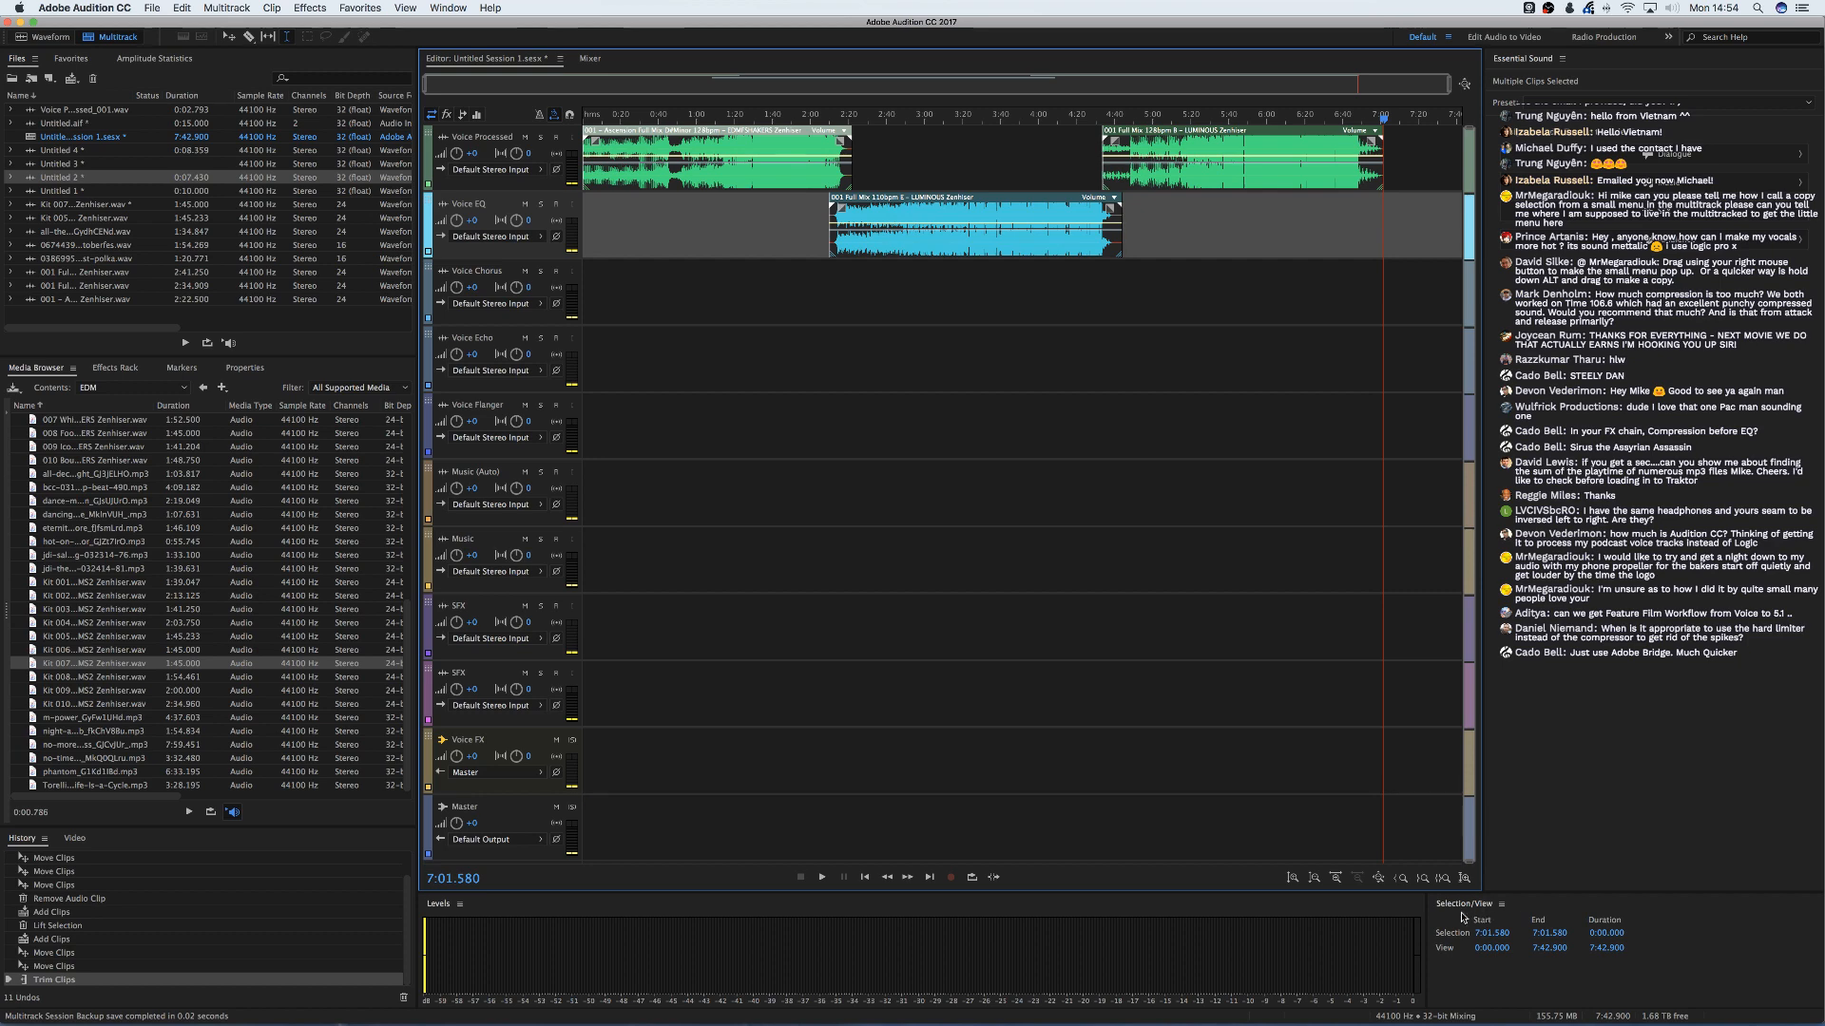
- Set the Multitrack Clips preference for inserting multiple clips to "Place each file onto its own track"
key(super+Tab)
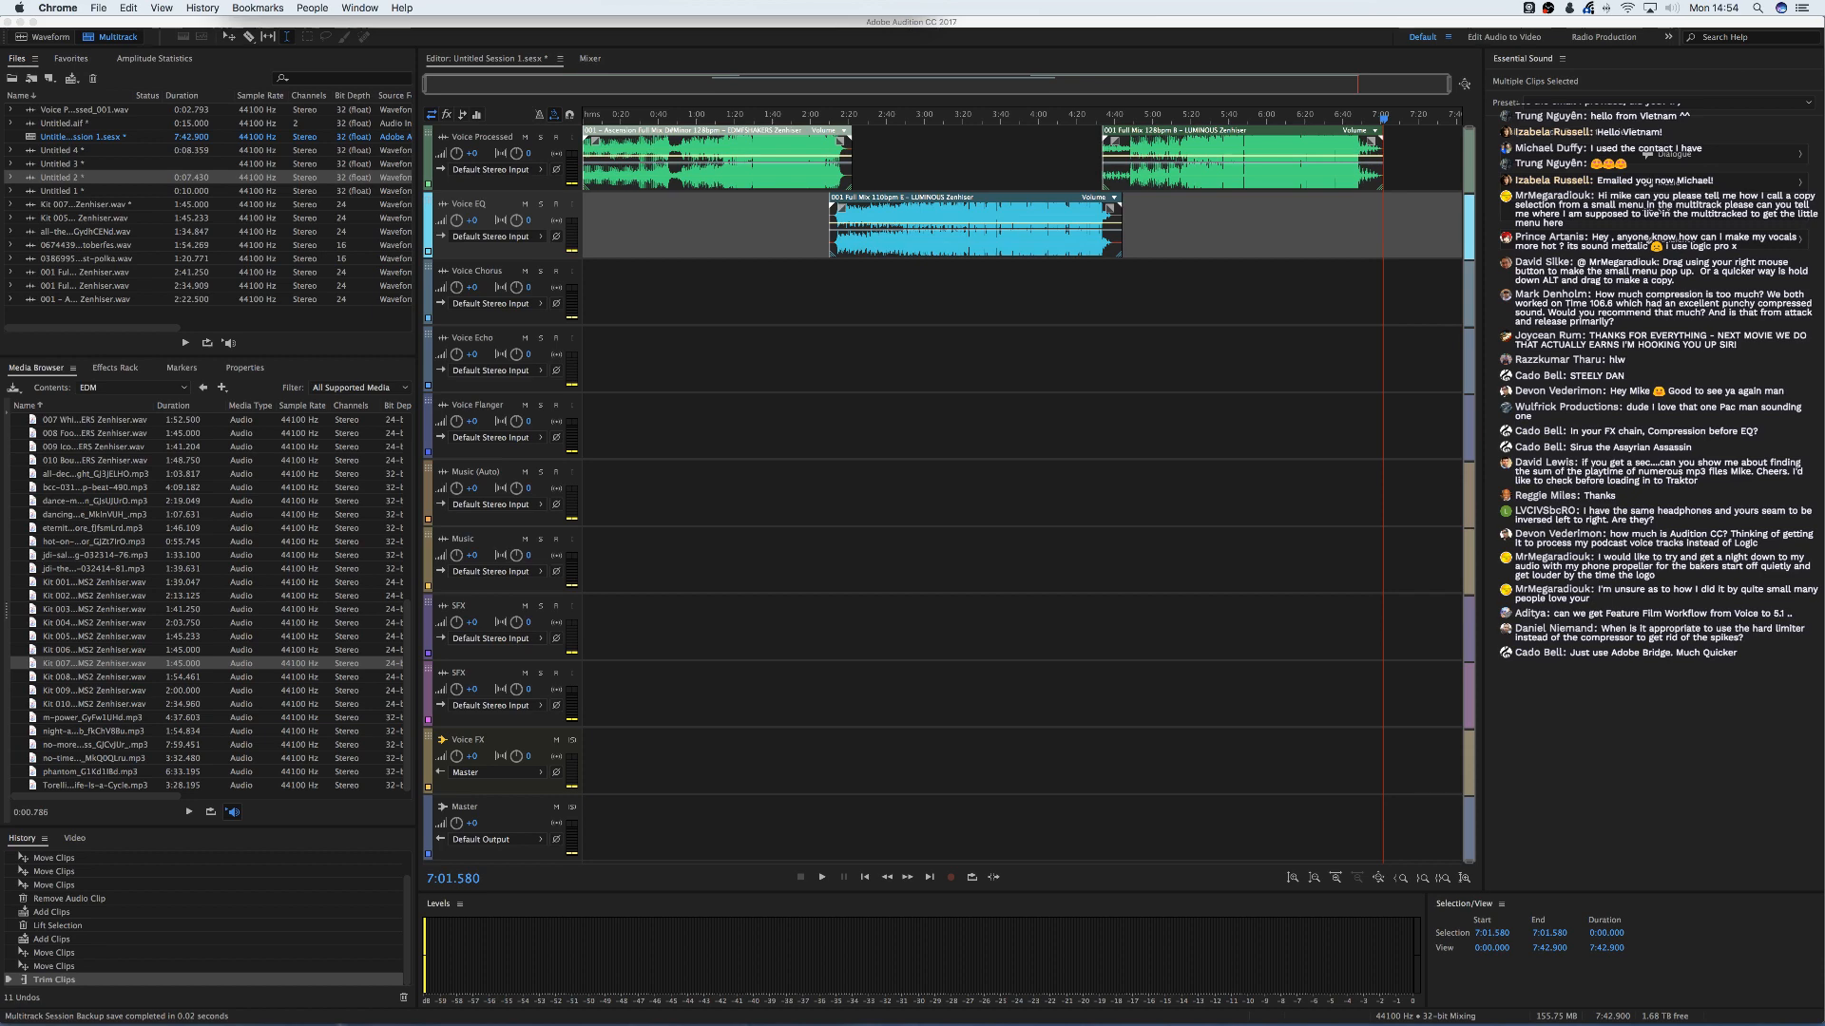
key(super+Tab)
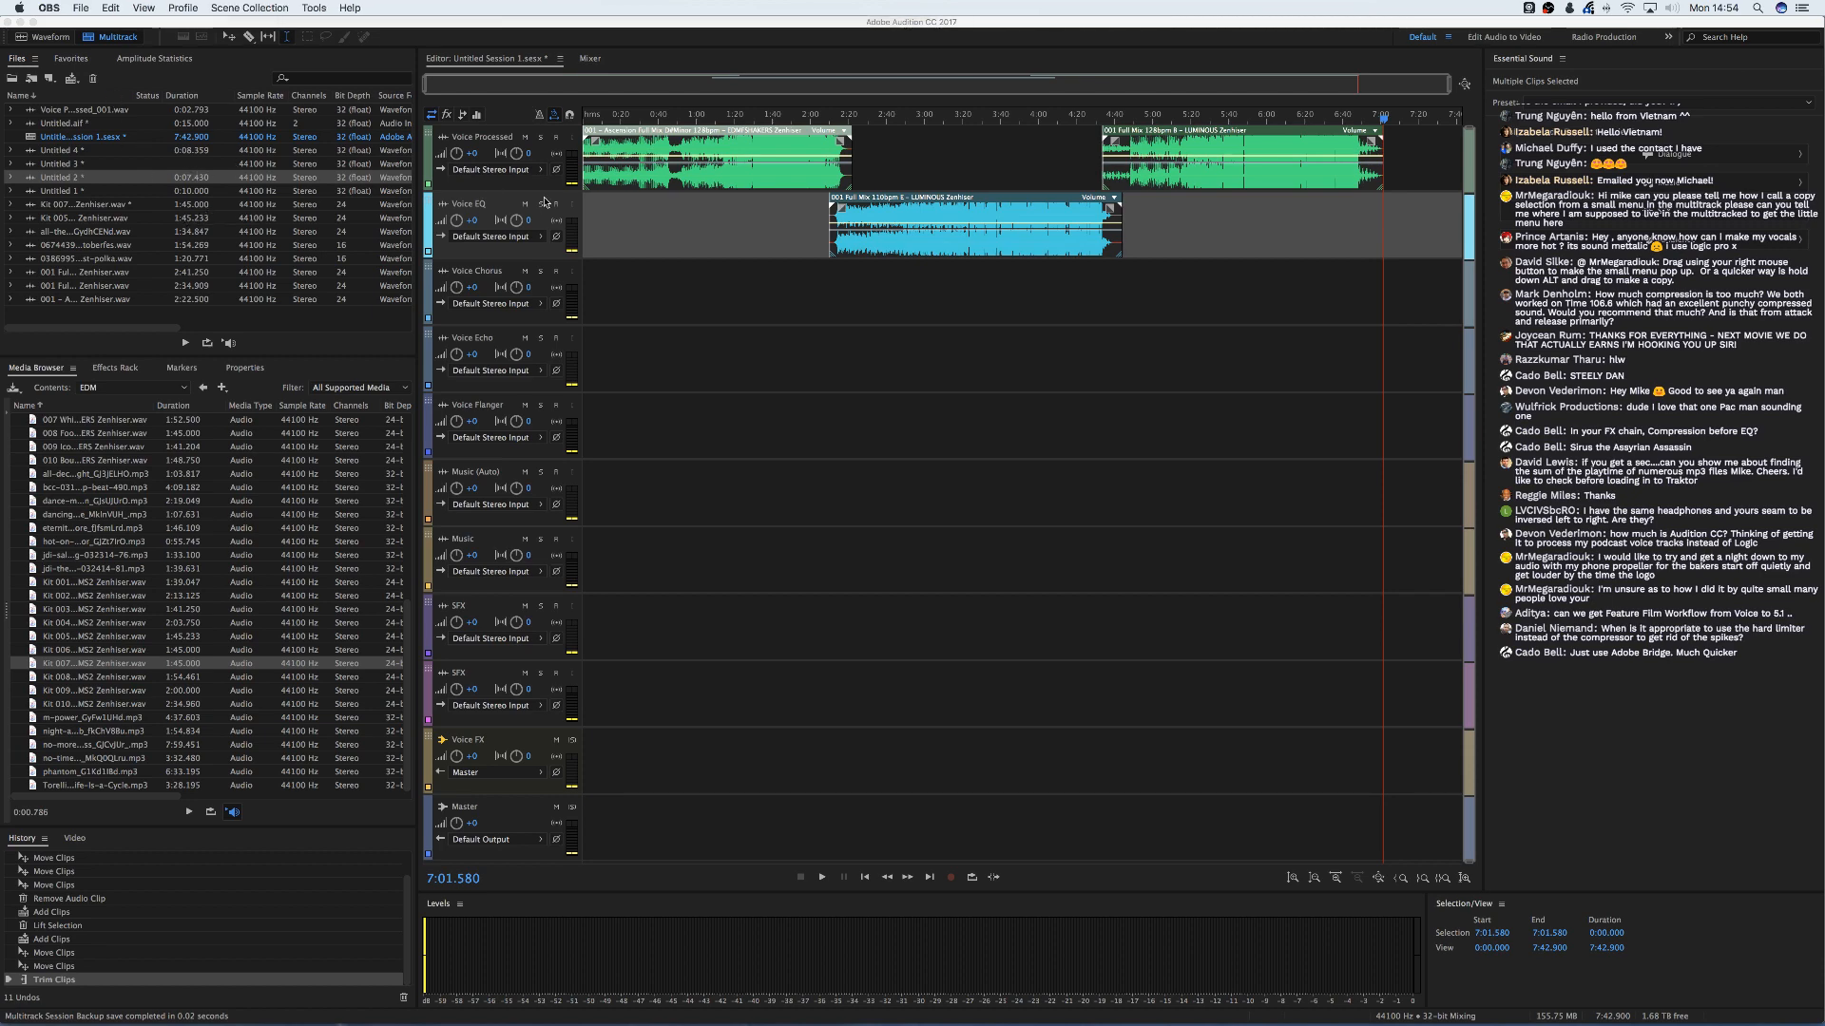
click(793, 451)
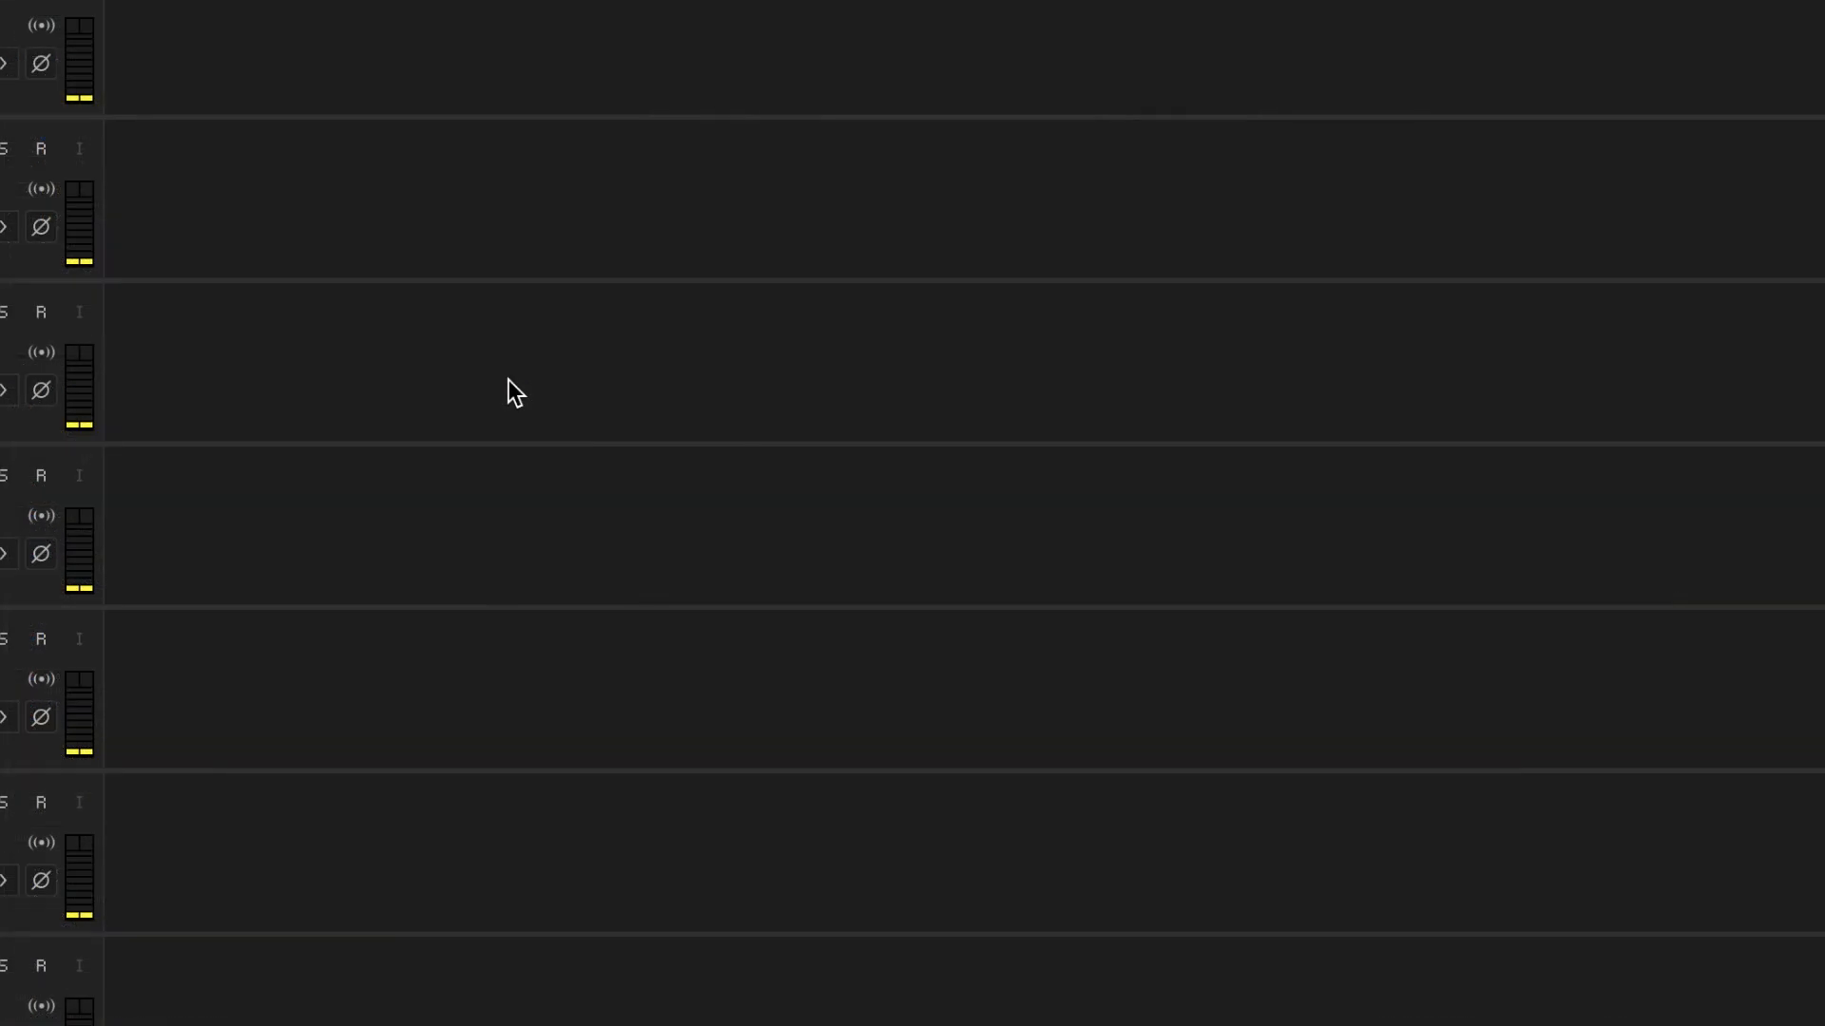
key(super+comma)
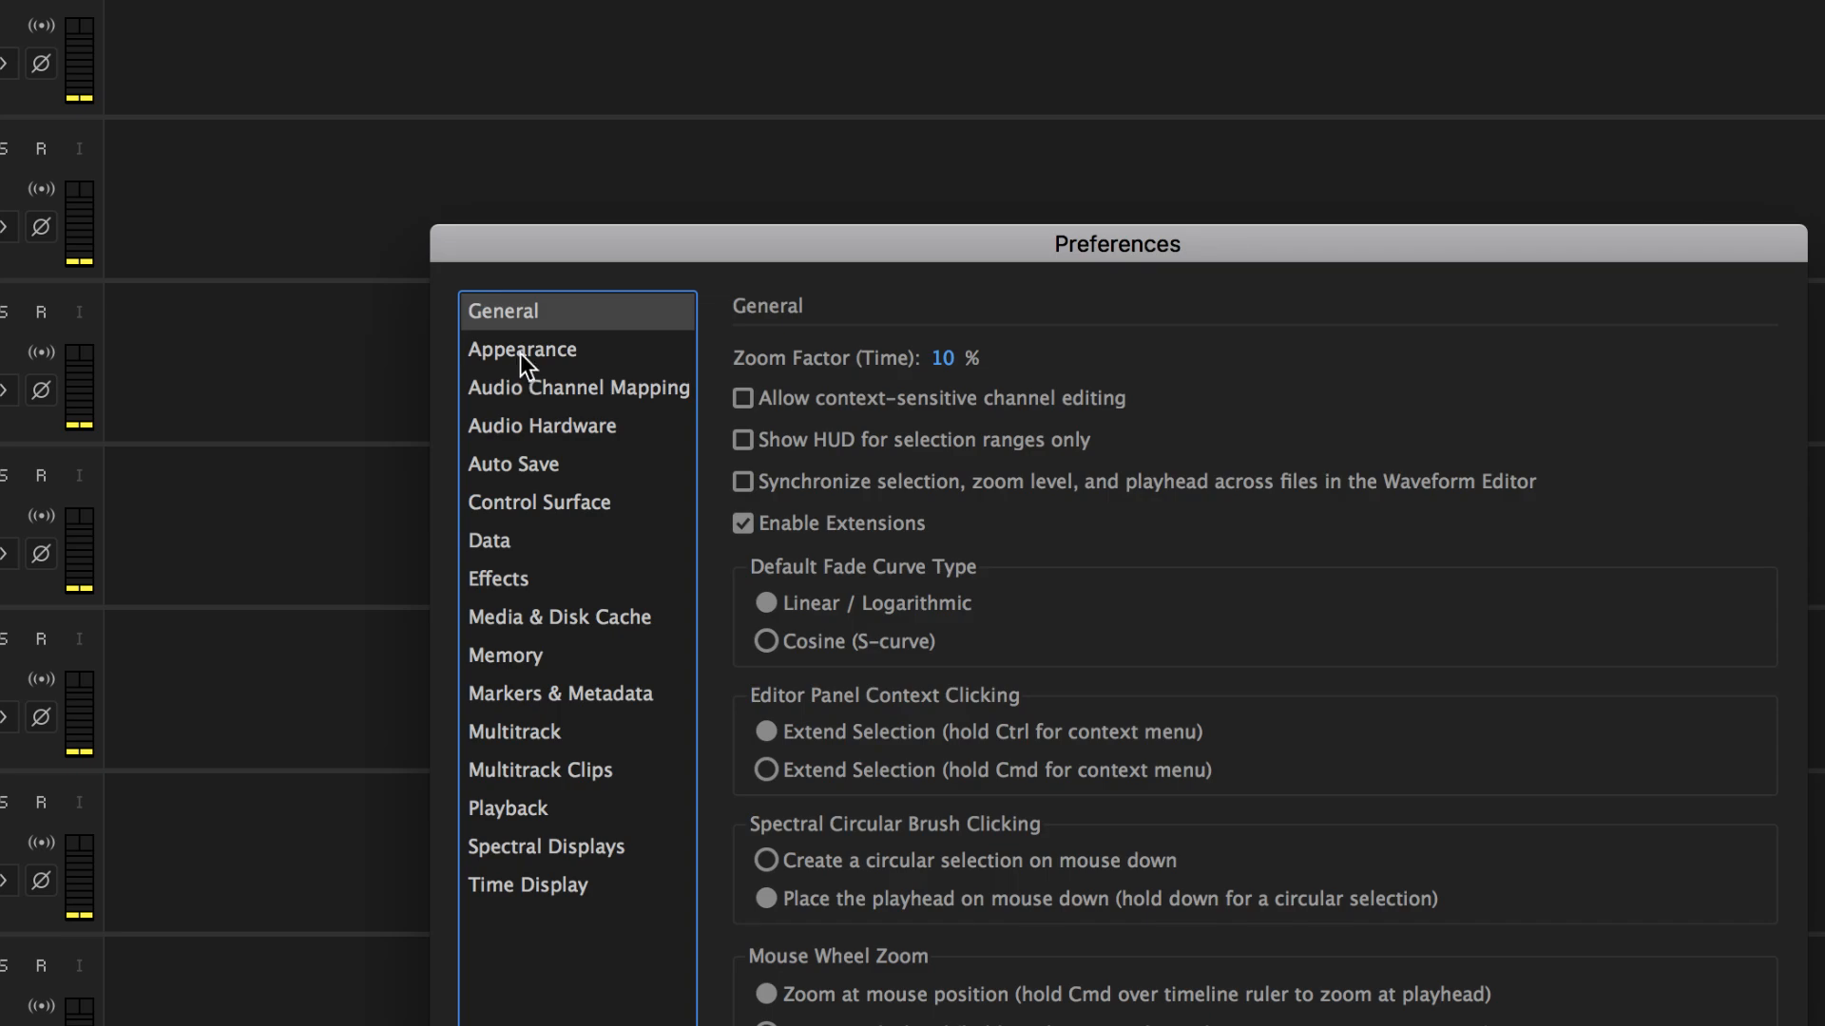
click(557, 768)
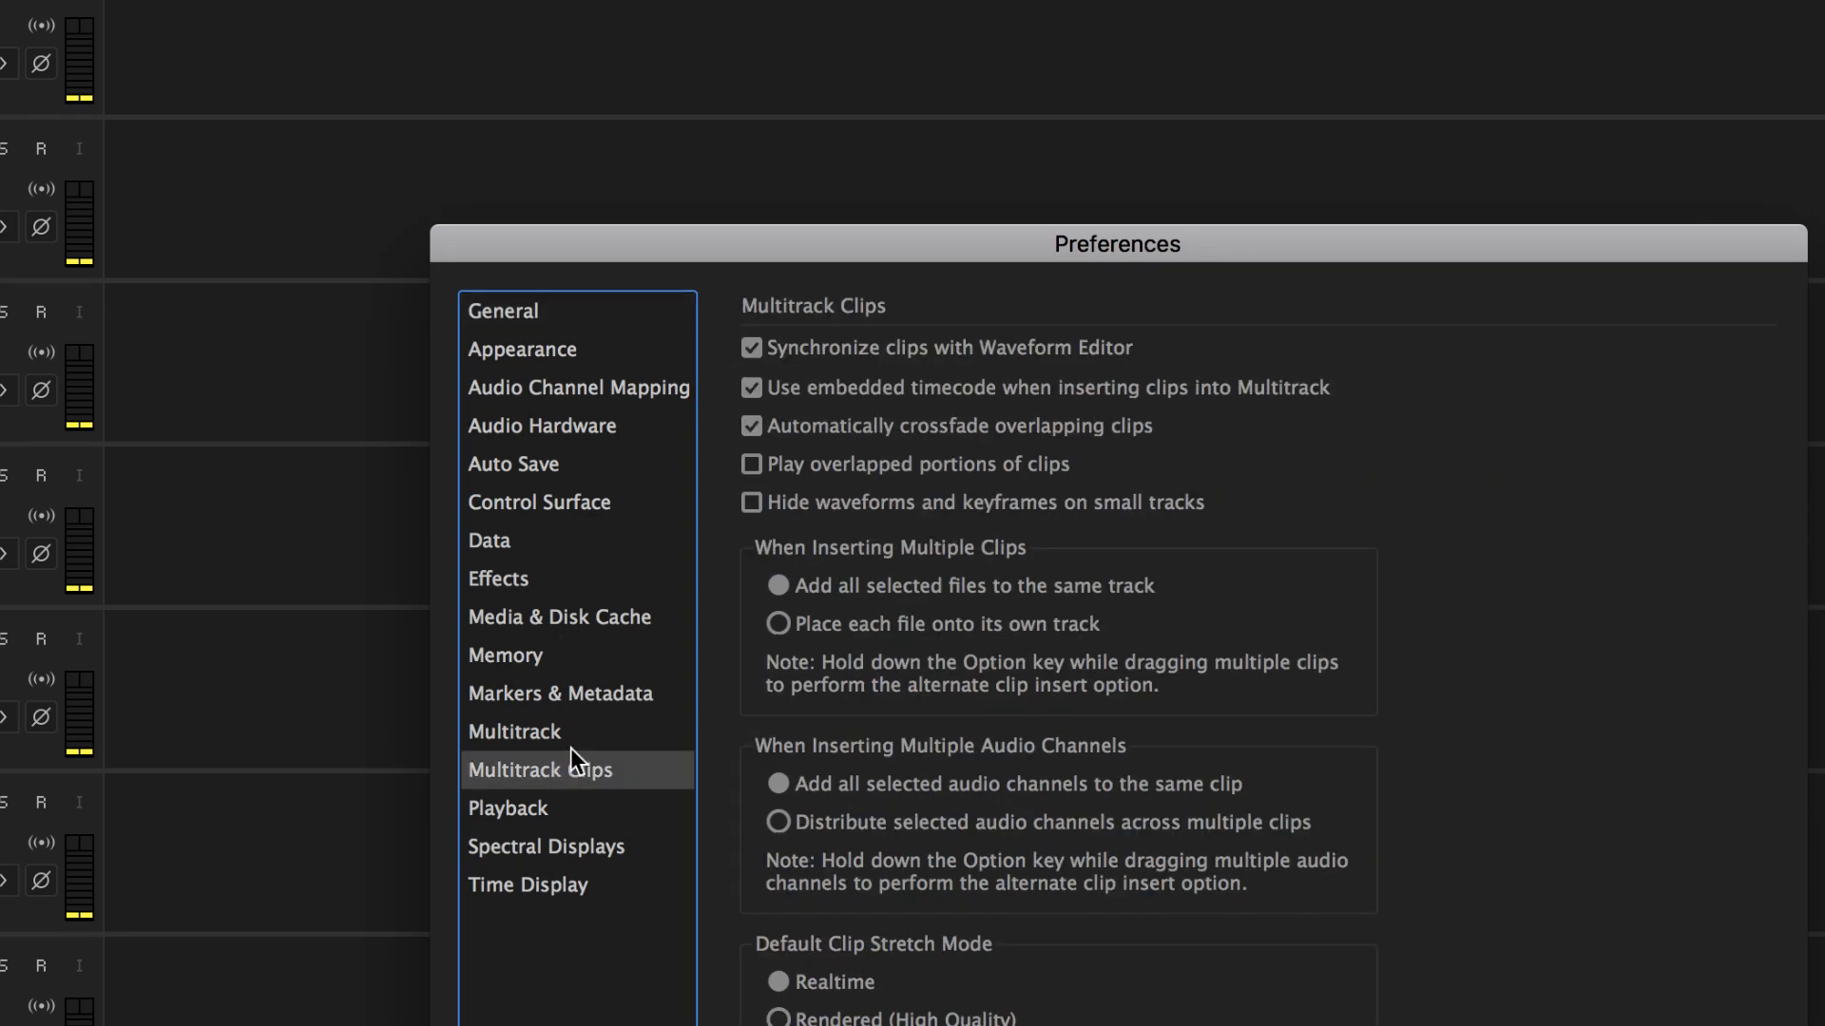
click(807, 624)
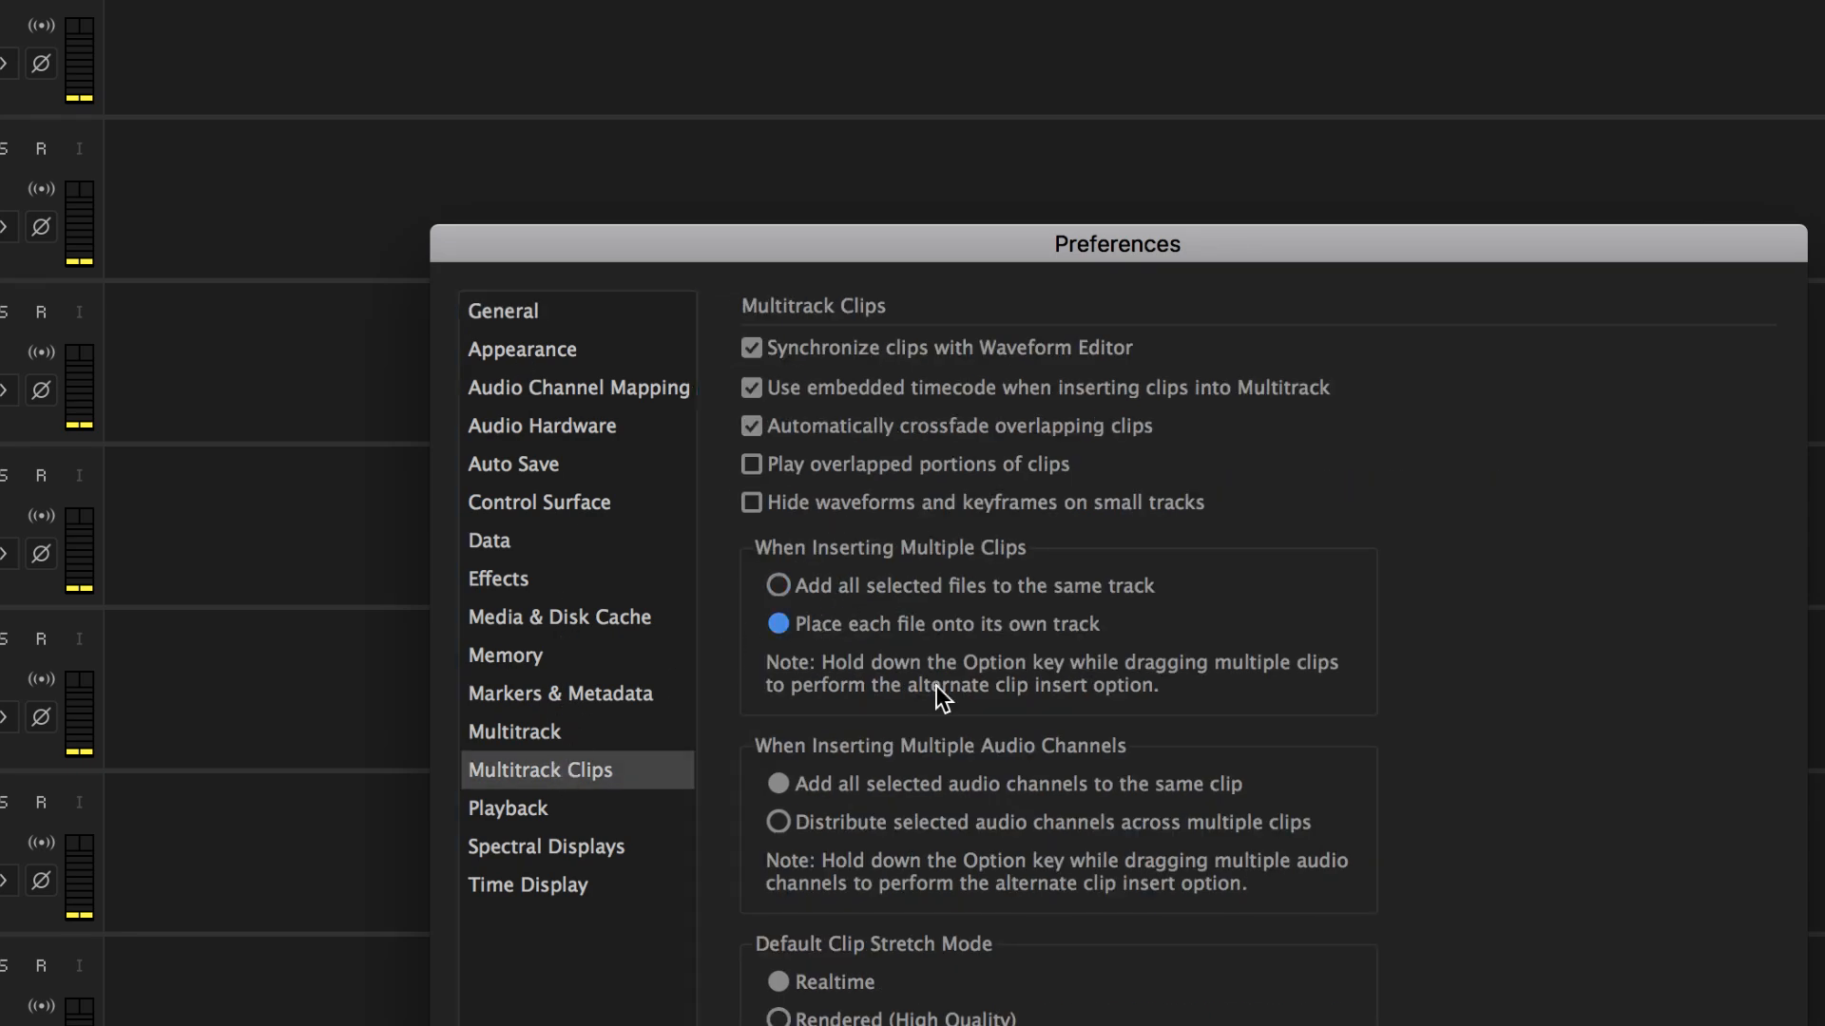
key(Return)
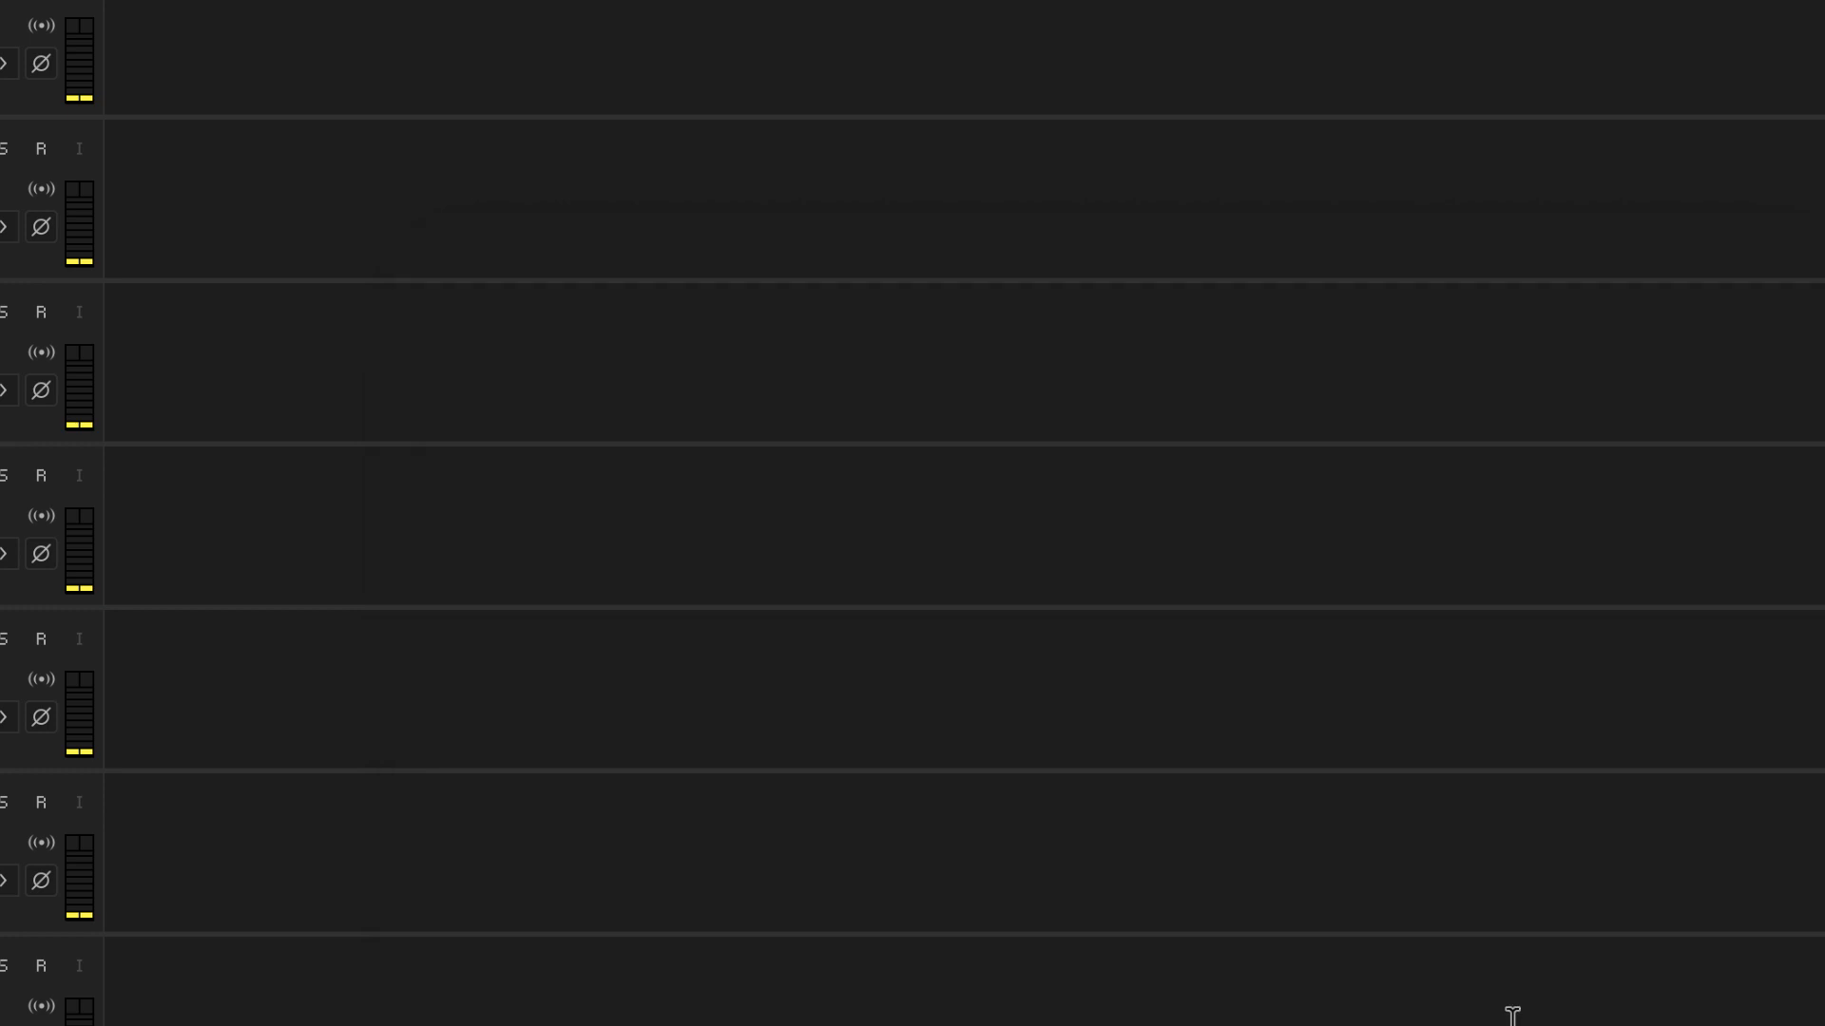
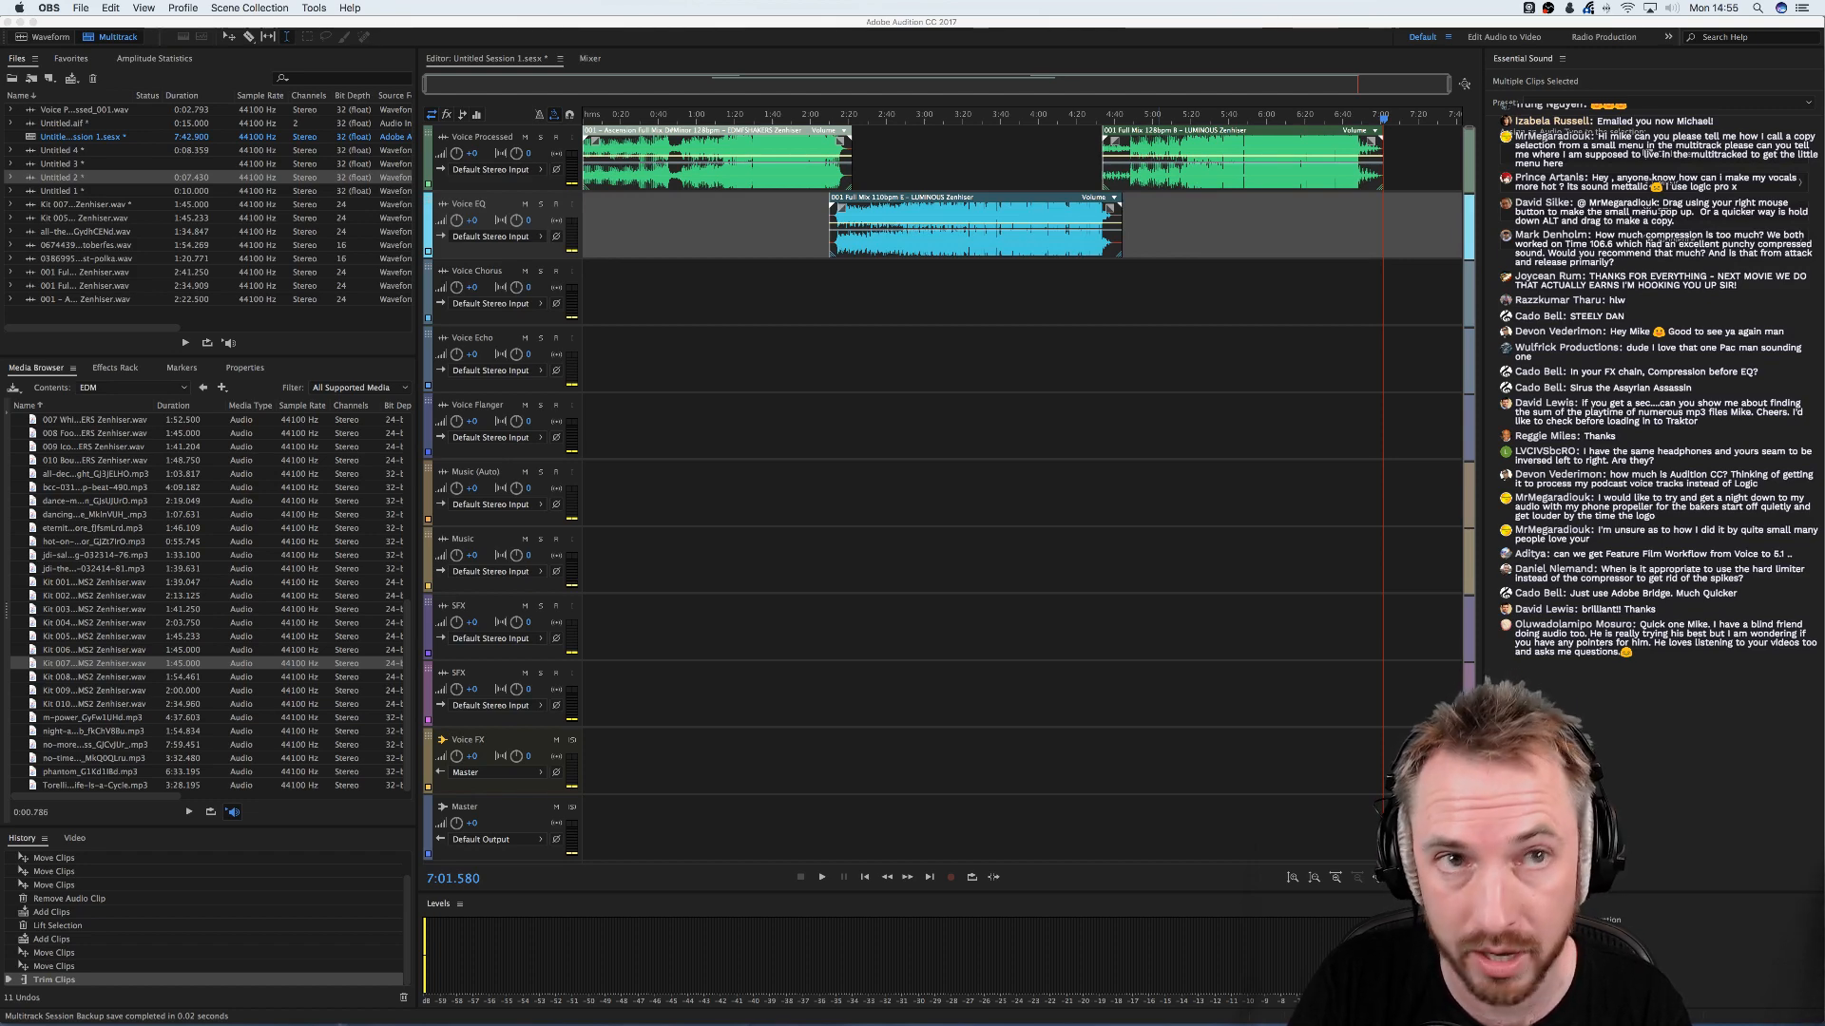
- Open Adobe Bridge CC 2017 to view its window, close it and return to Audition
key(super+Tab)
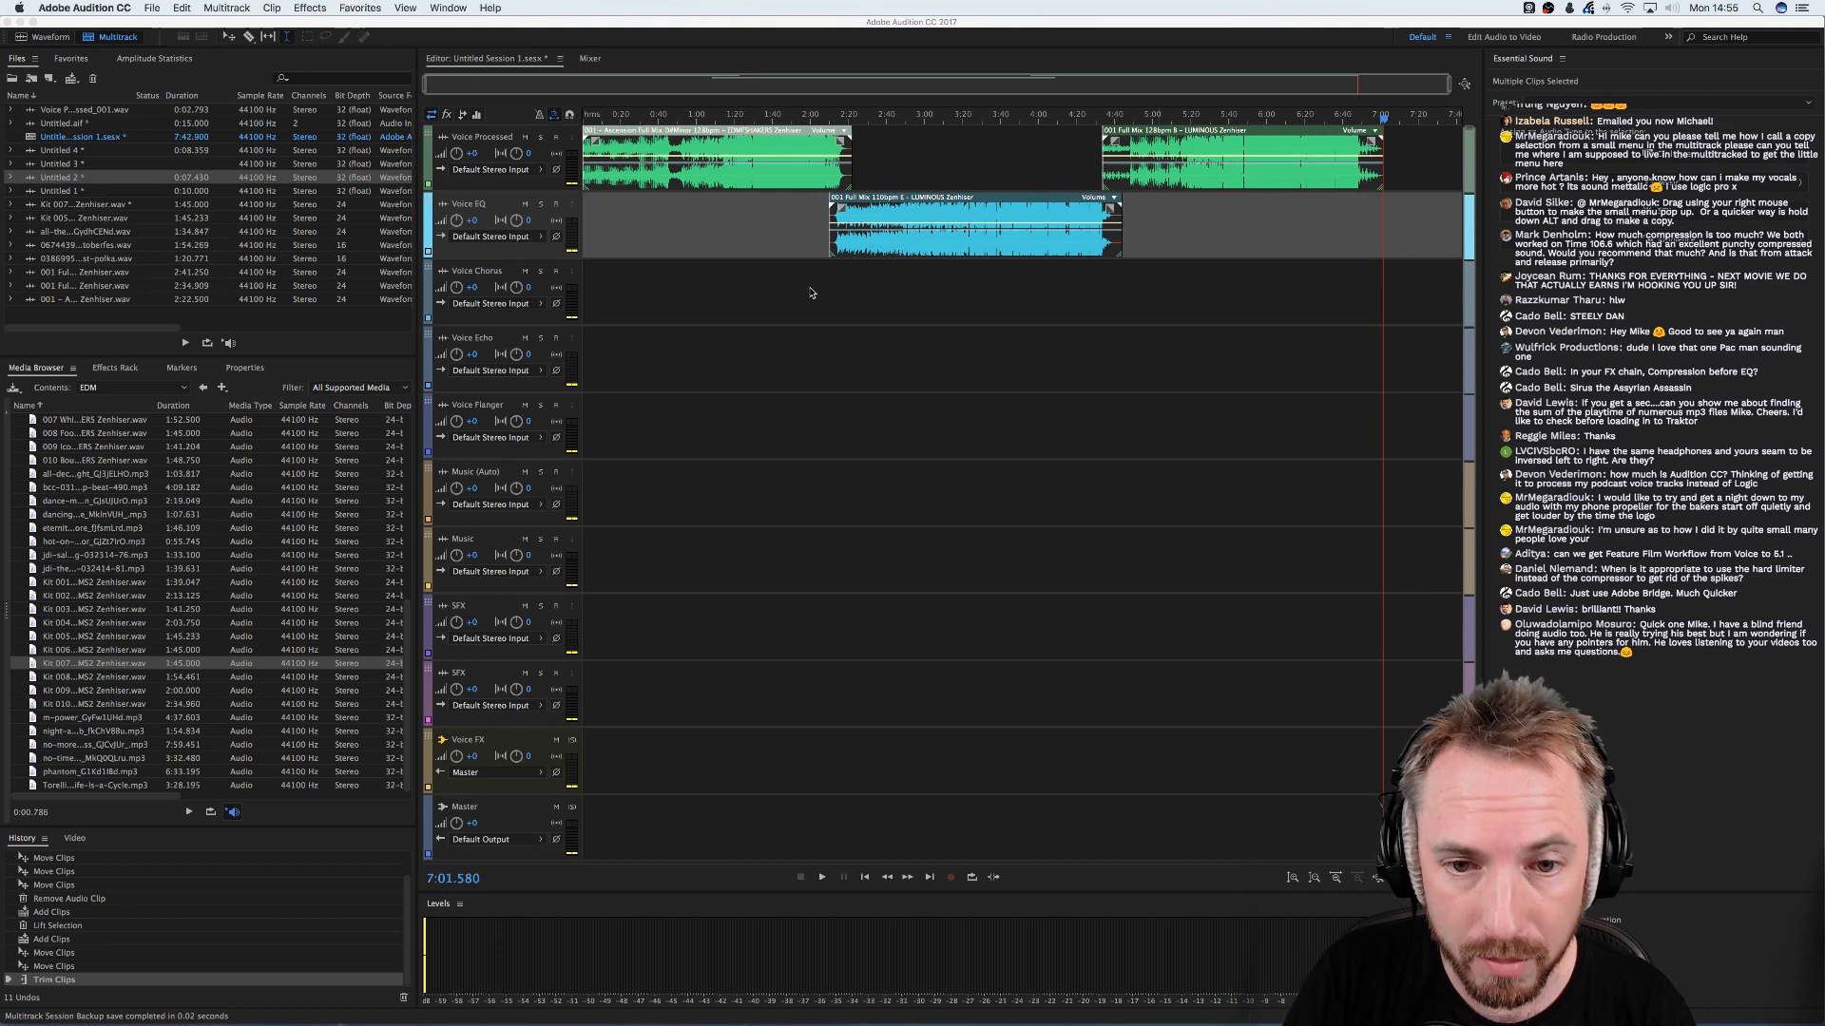
key(super+space)
text(adobe bri)
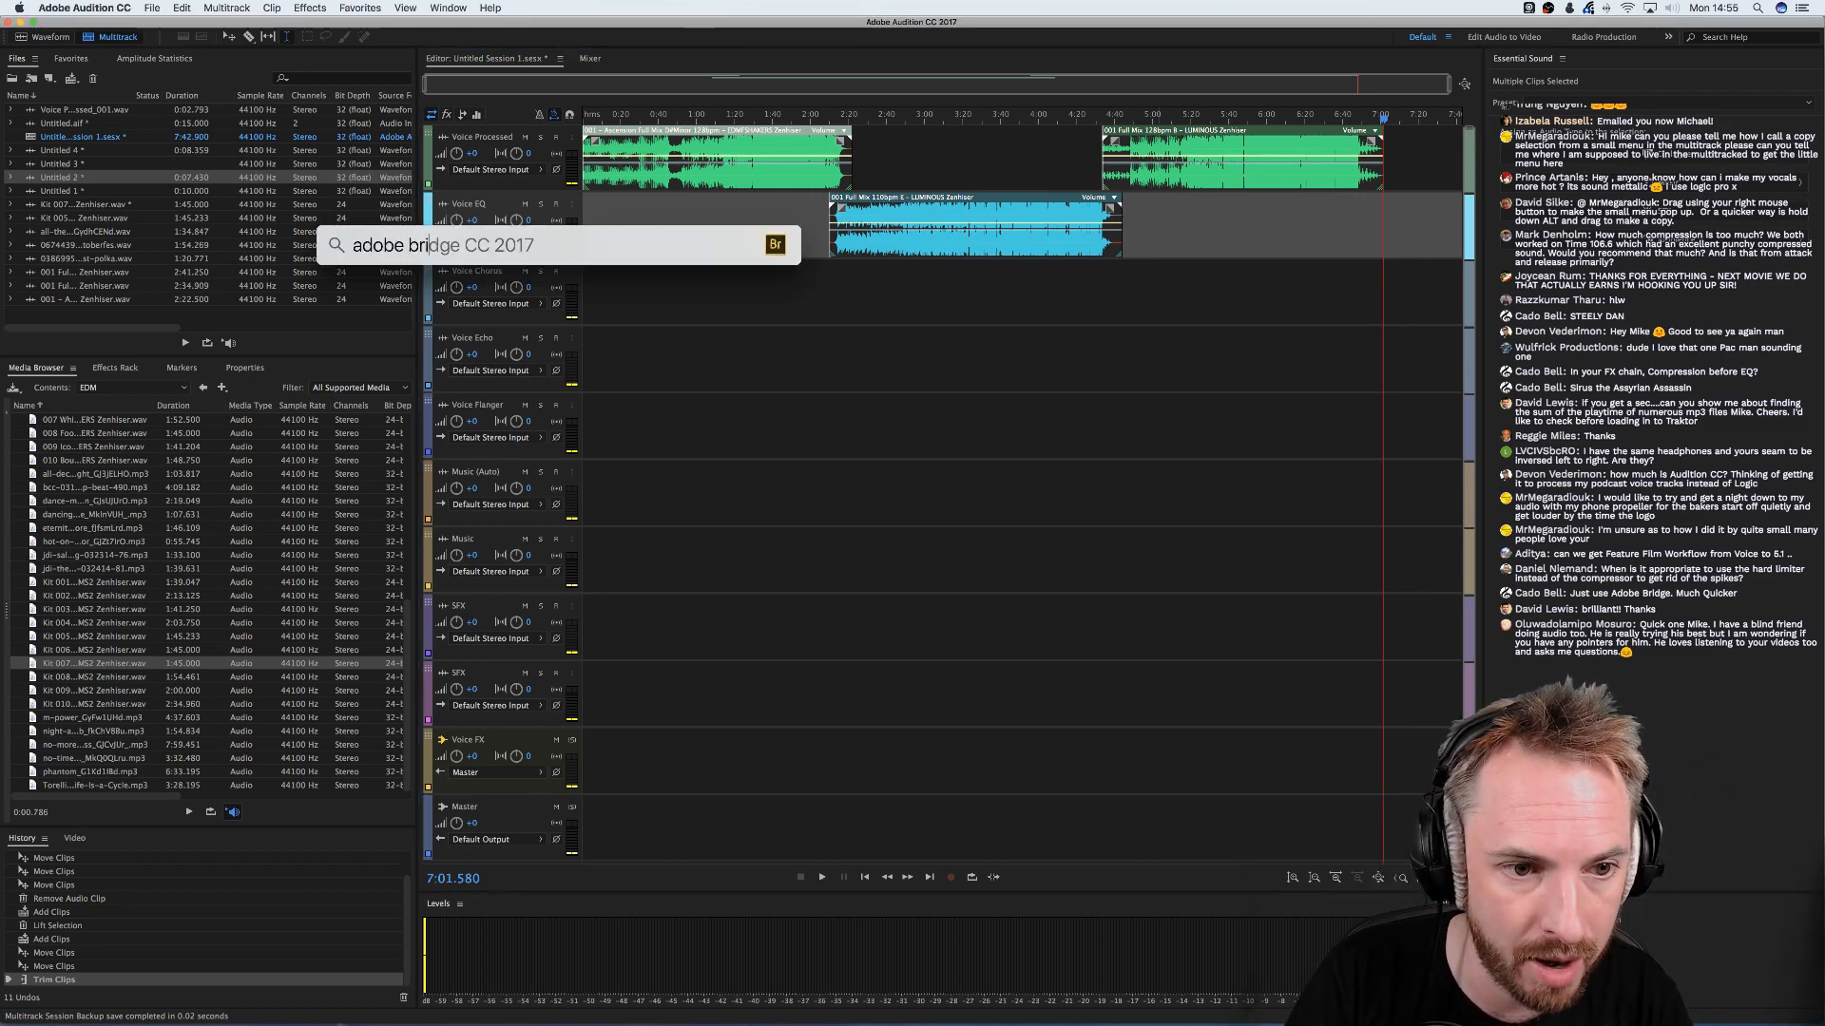
key(Return)
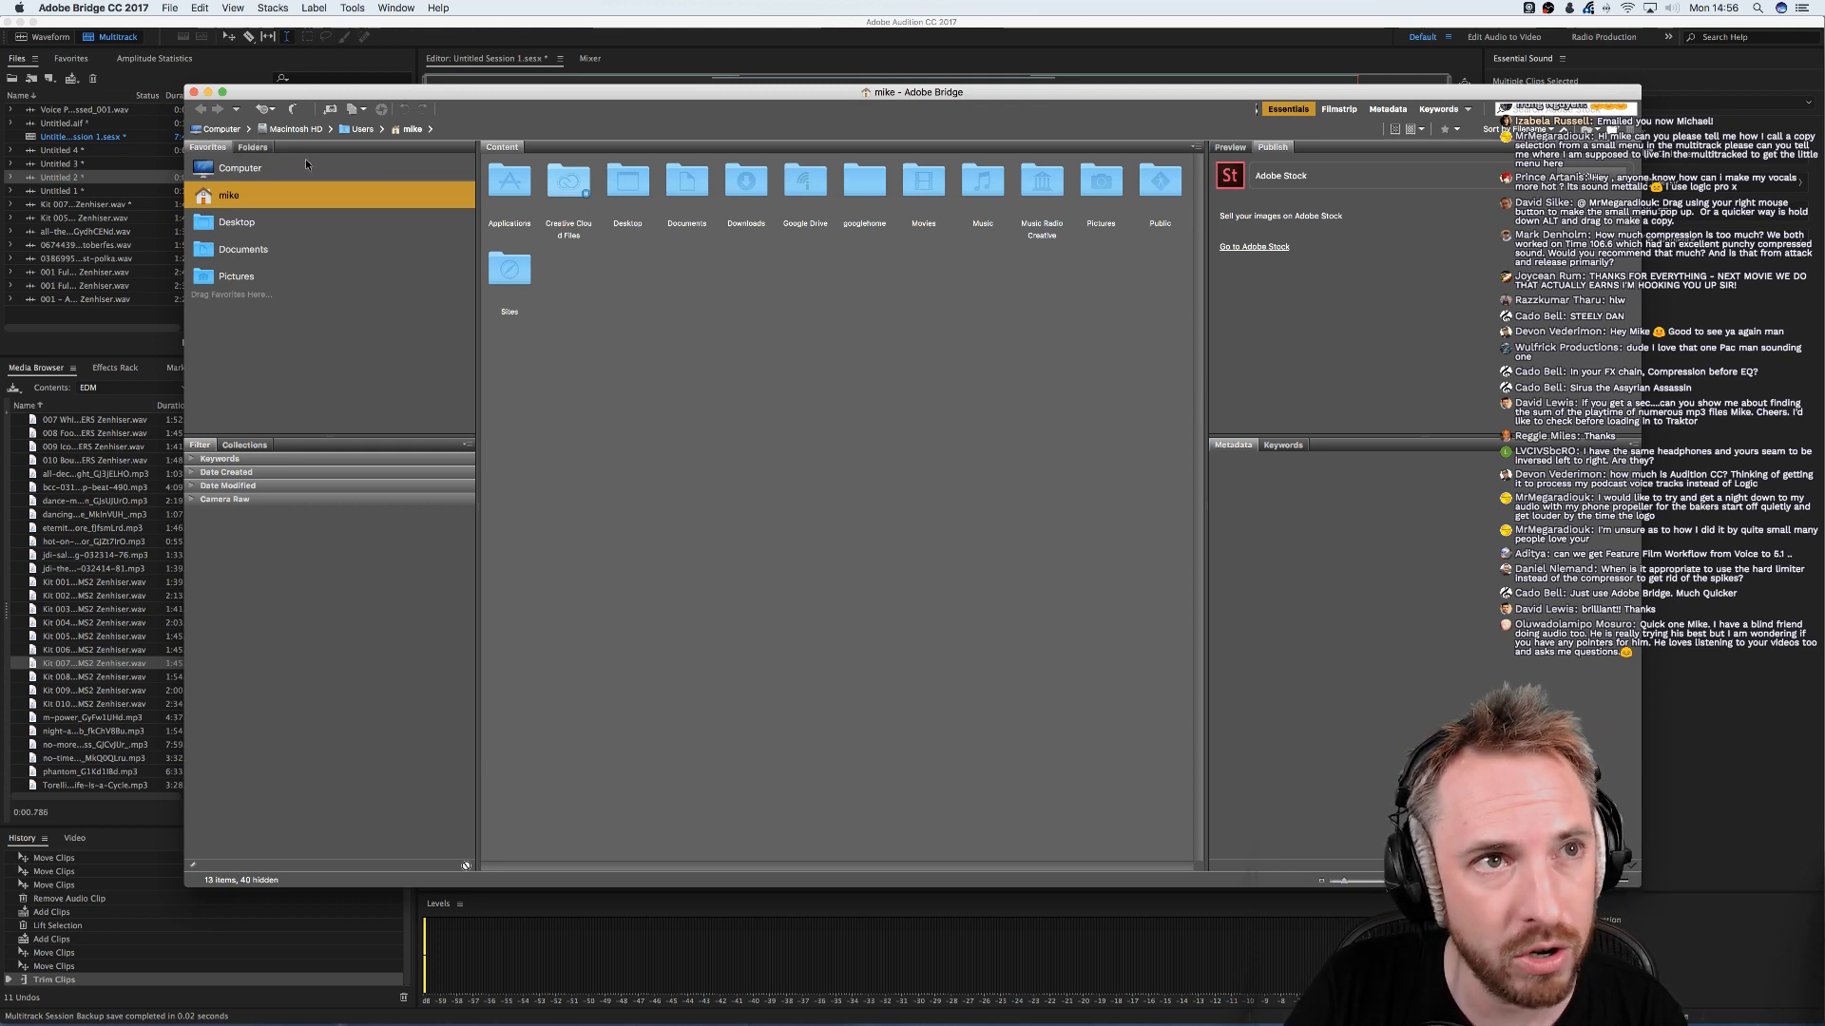
click(194, 93)
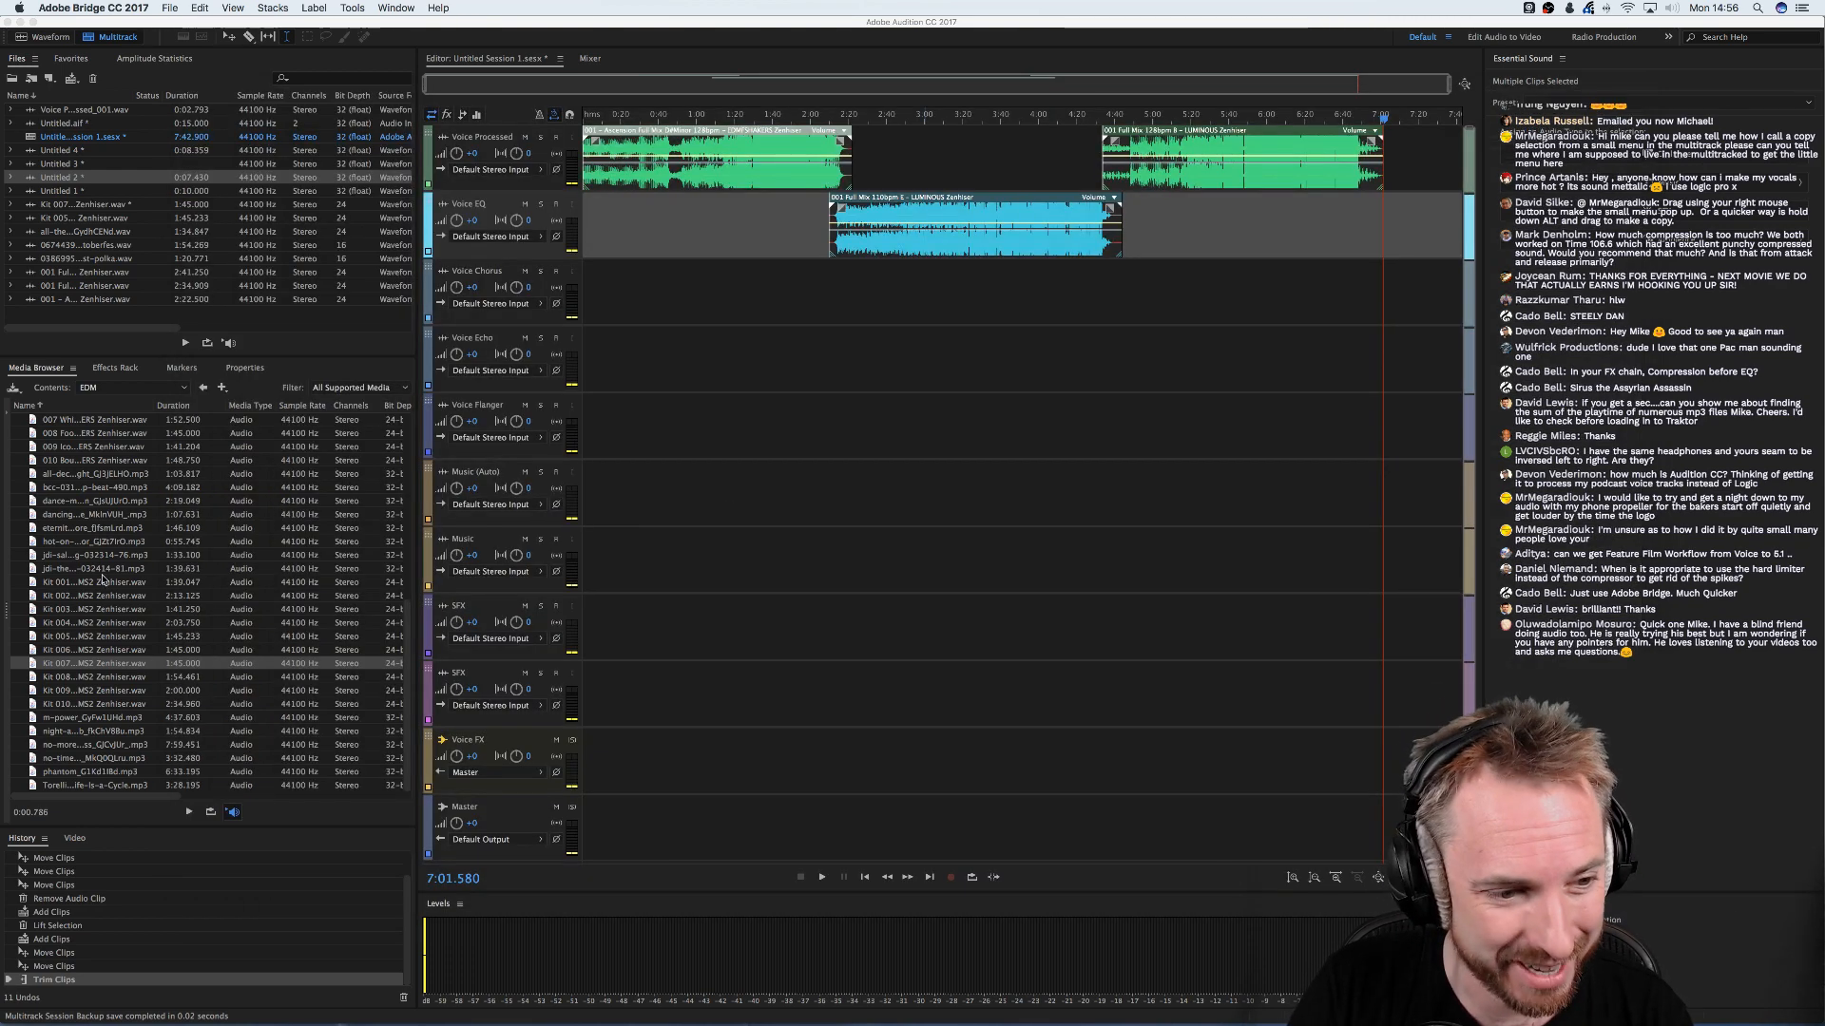
click(811, 239)
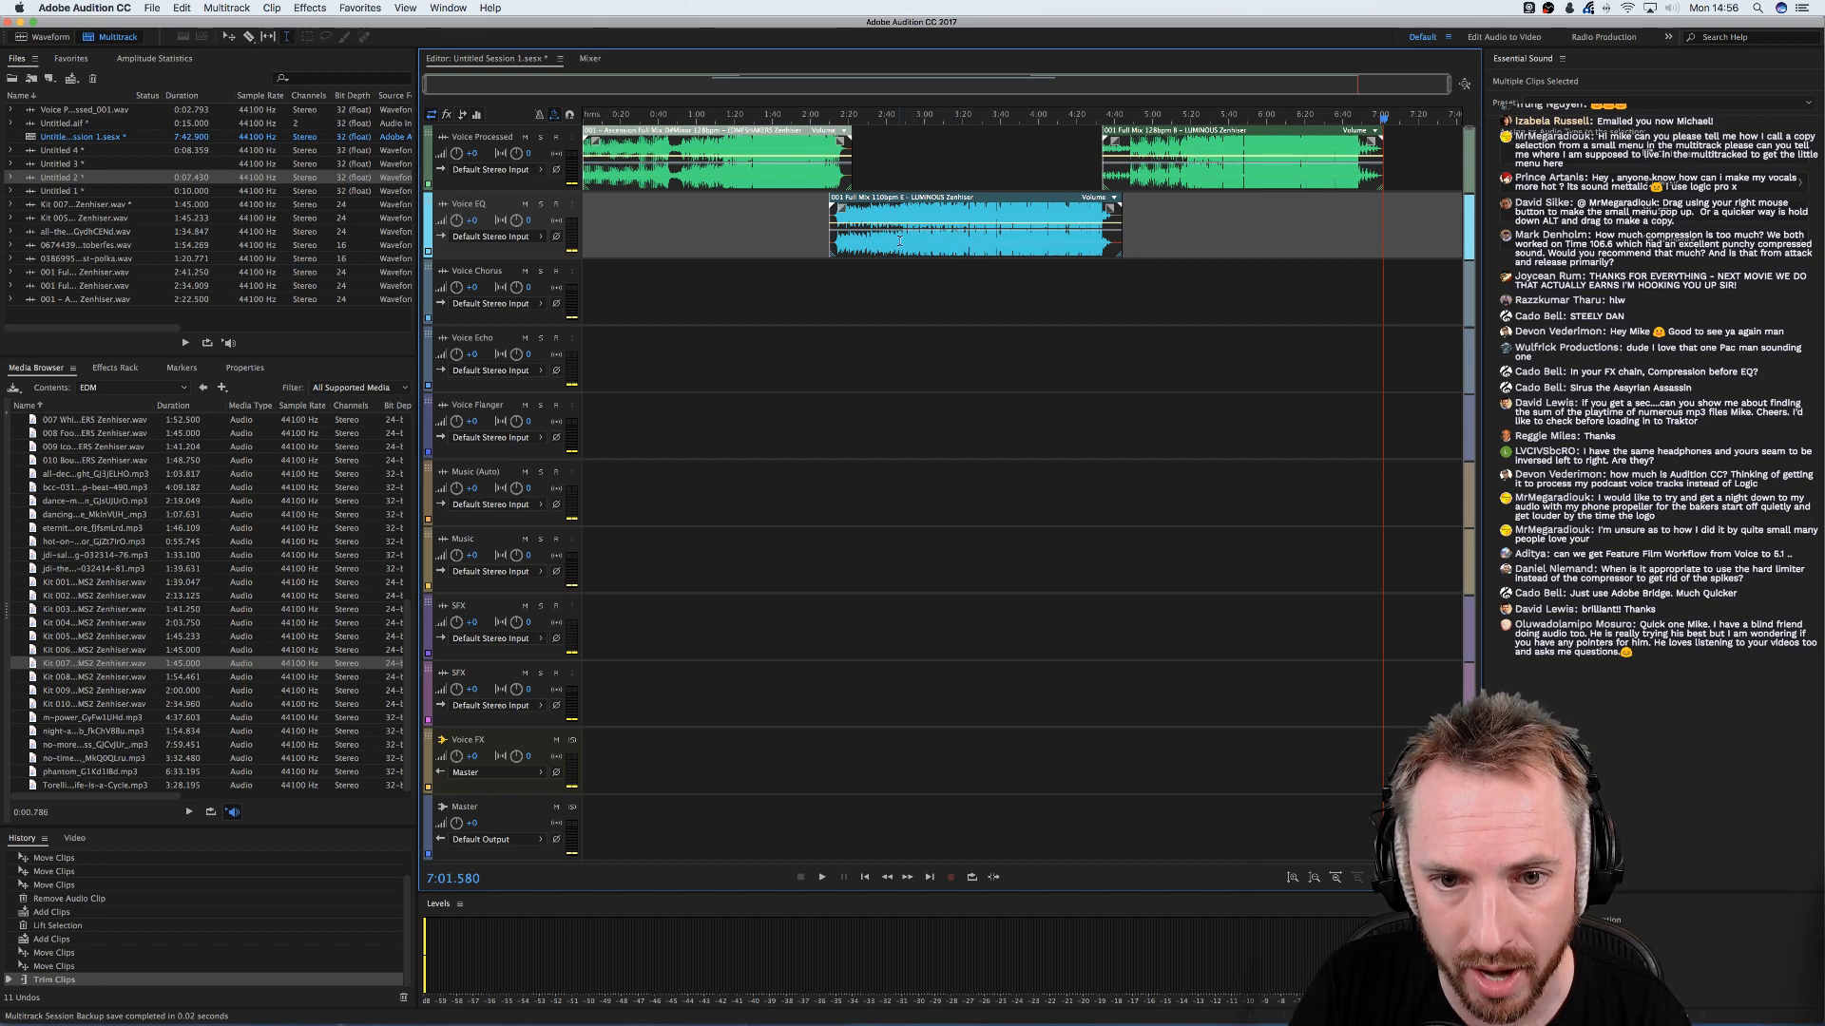
- Lower the Voice EQ track's volume to -4.8 and move the three music clips down to the Music (Auto) and Music tracks
drag(457, 222, 452, 234)
drag(792, 181, 1264, 271)
drag(1169, 131, 1169, 466)
click(932, 499)
click(842, 577)
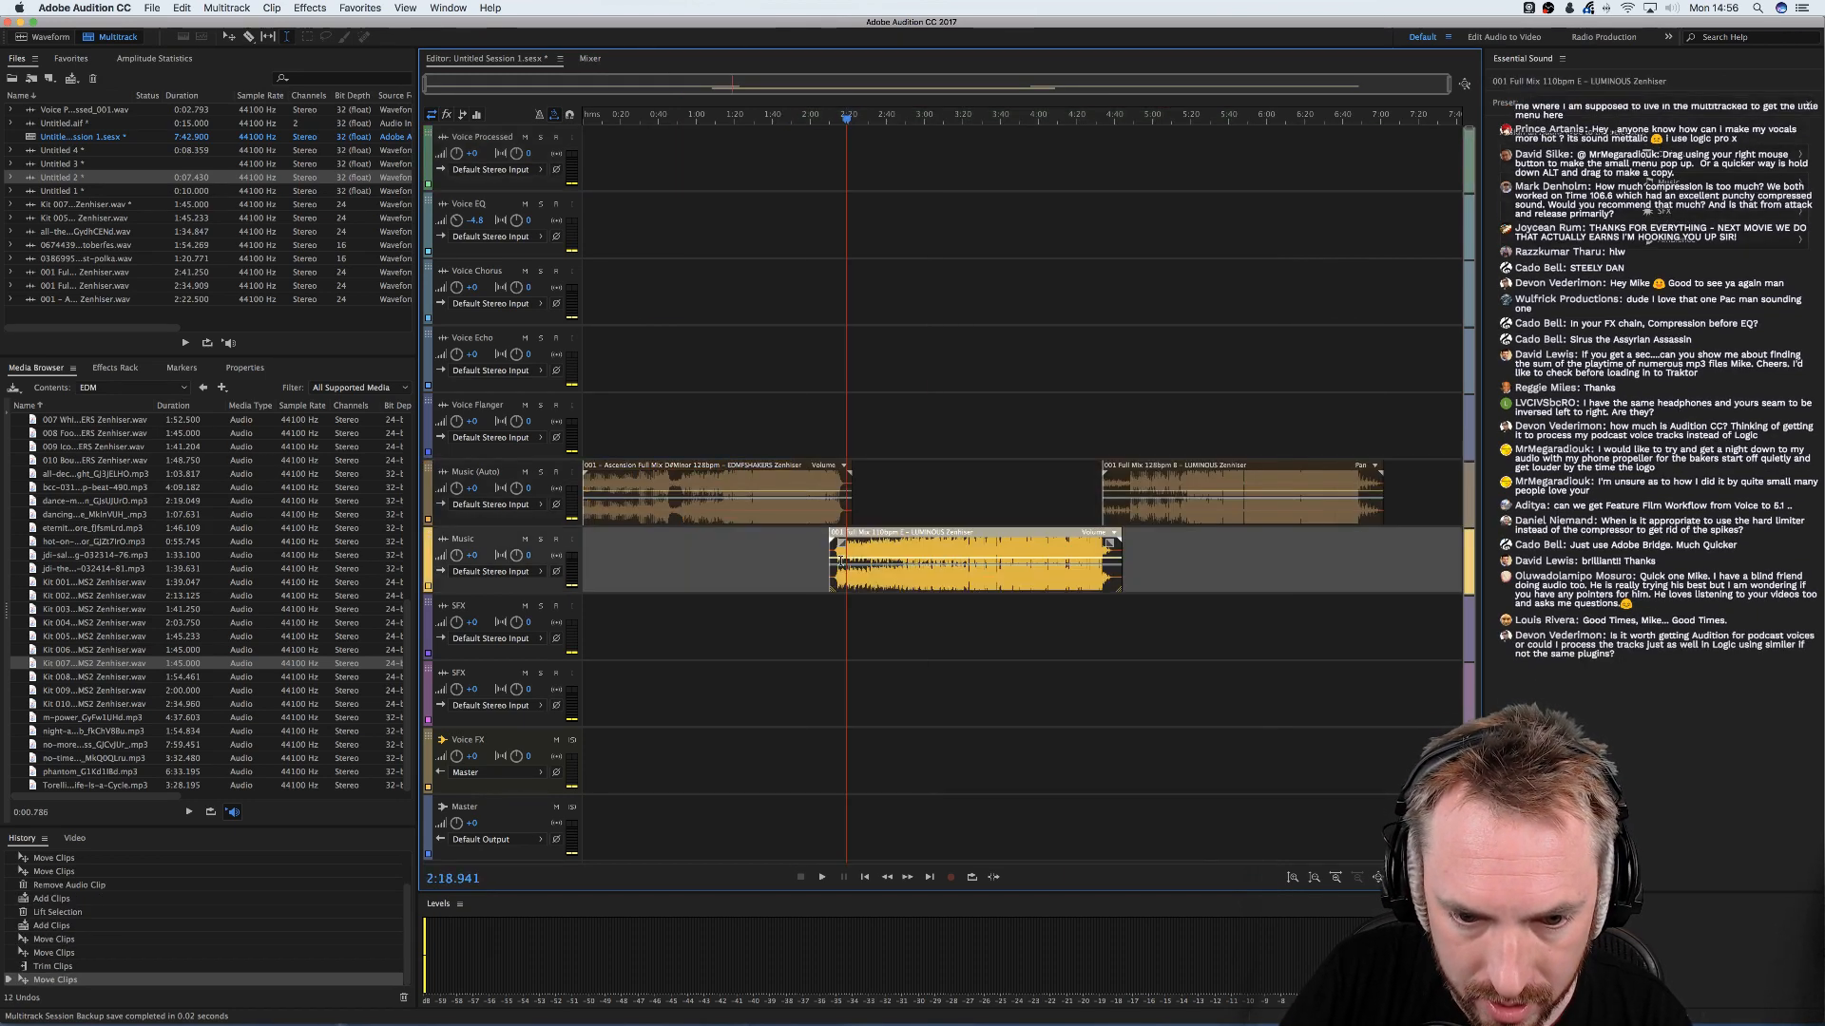
- Lower the volume envelopes of the second and third music clips
drag(842, 577, 842, 575)
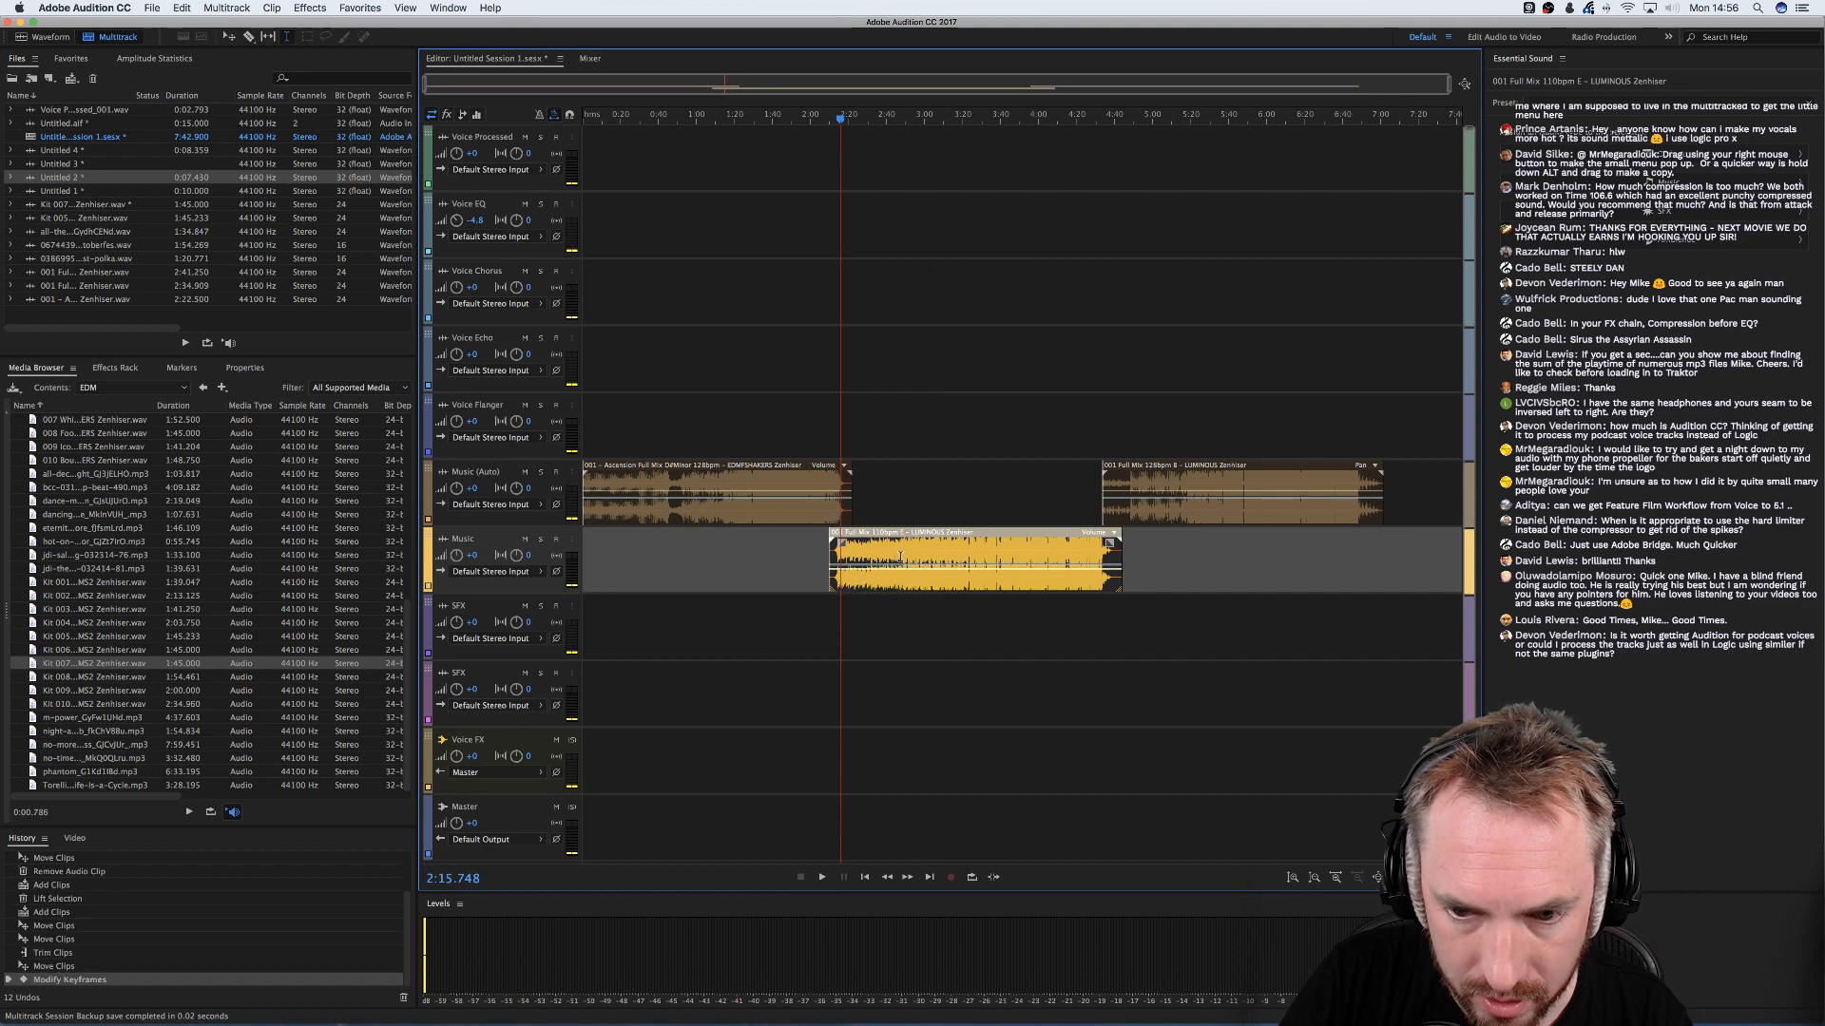
click(1138, 496)
drag(1129, 501, 1131, 513)
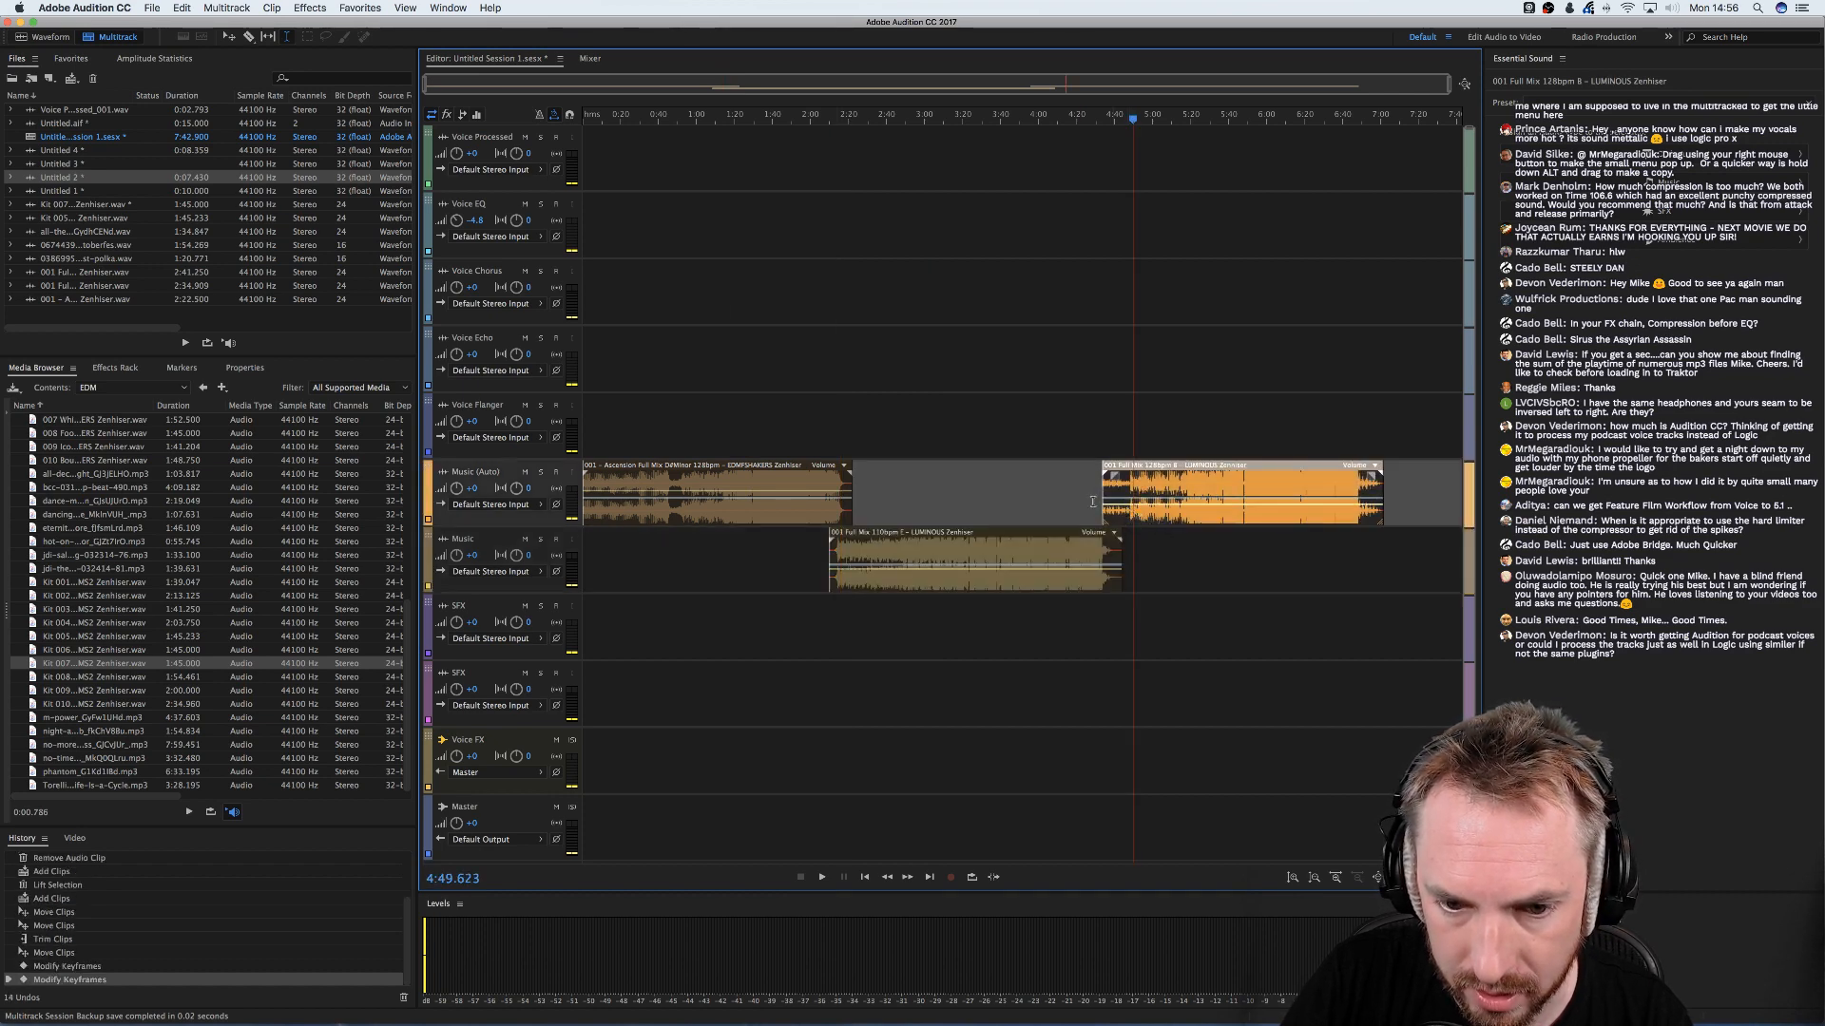
- Mix down the entire multitrack session to a new file and inspect the level drop around 2:15
click(226, 8)
mouse_move(285, 69)
click(407, 82)
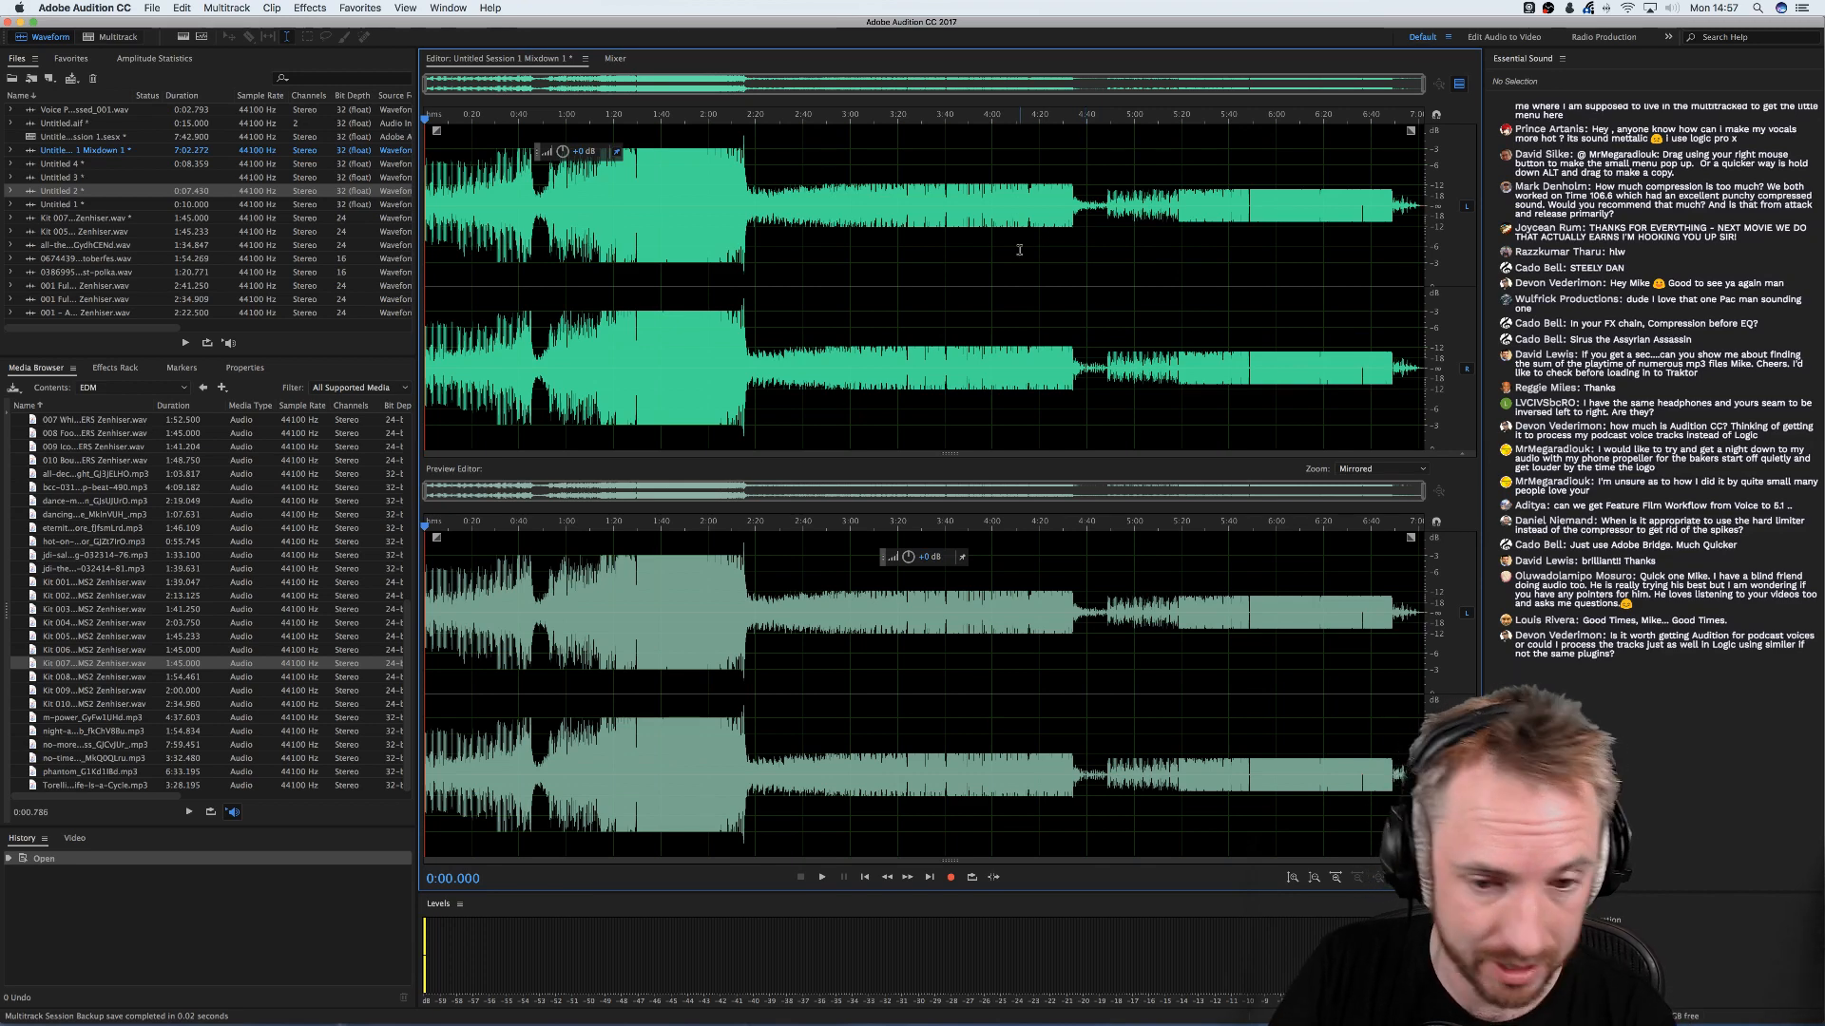
scroll(745, 121, up, 6)
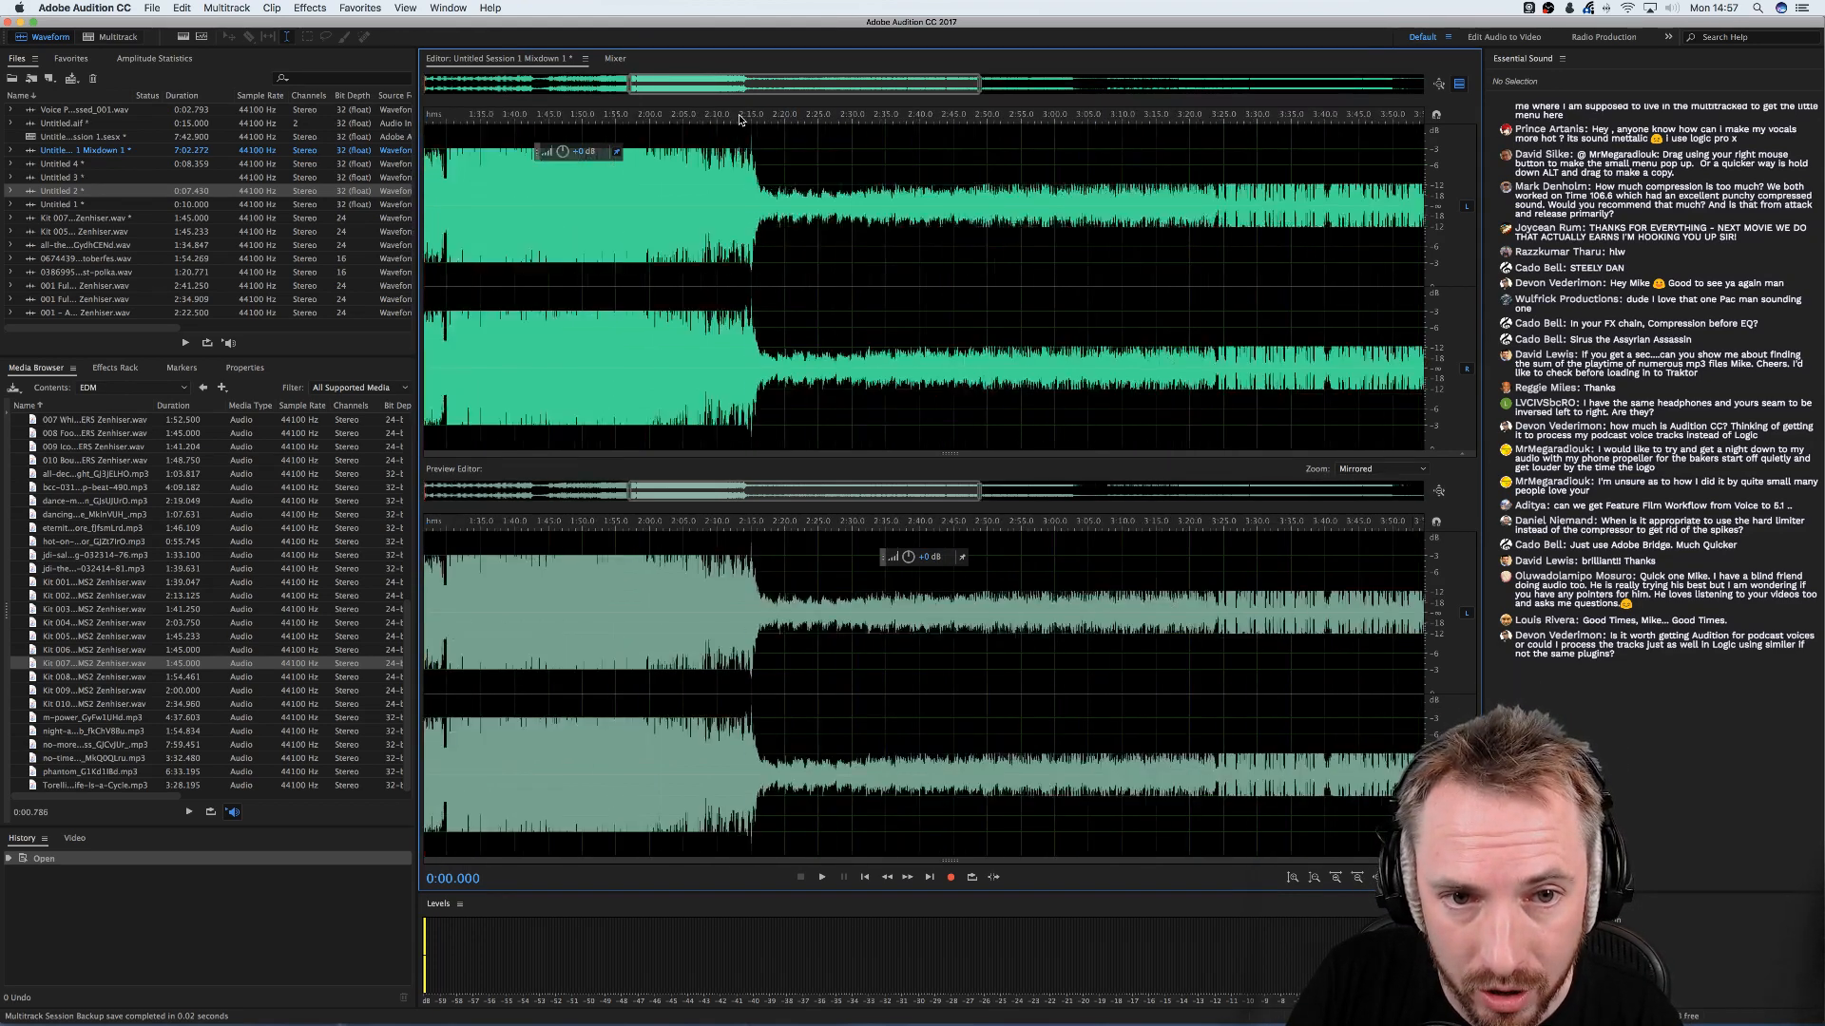
scroll(815, 123, down, 3)
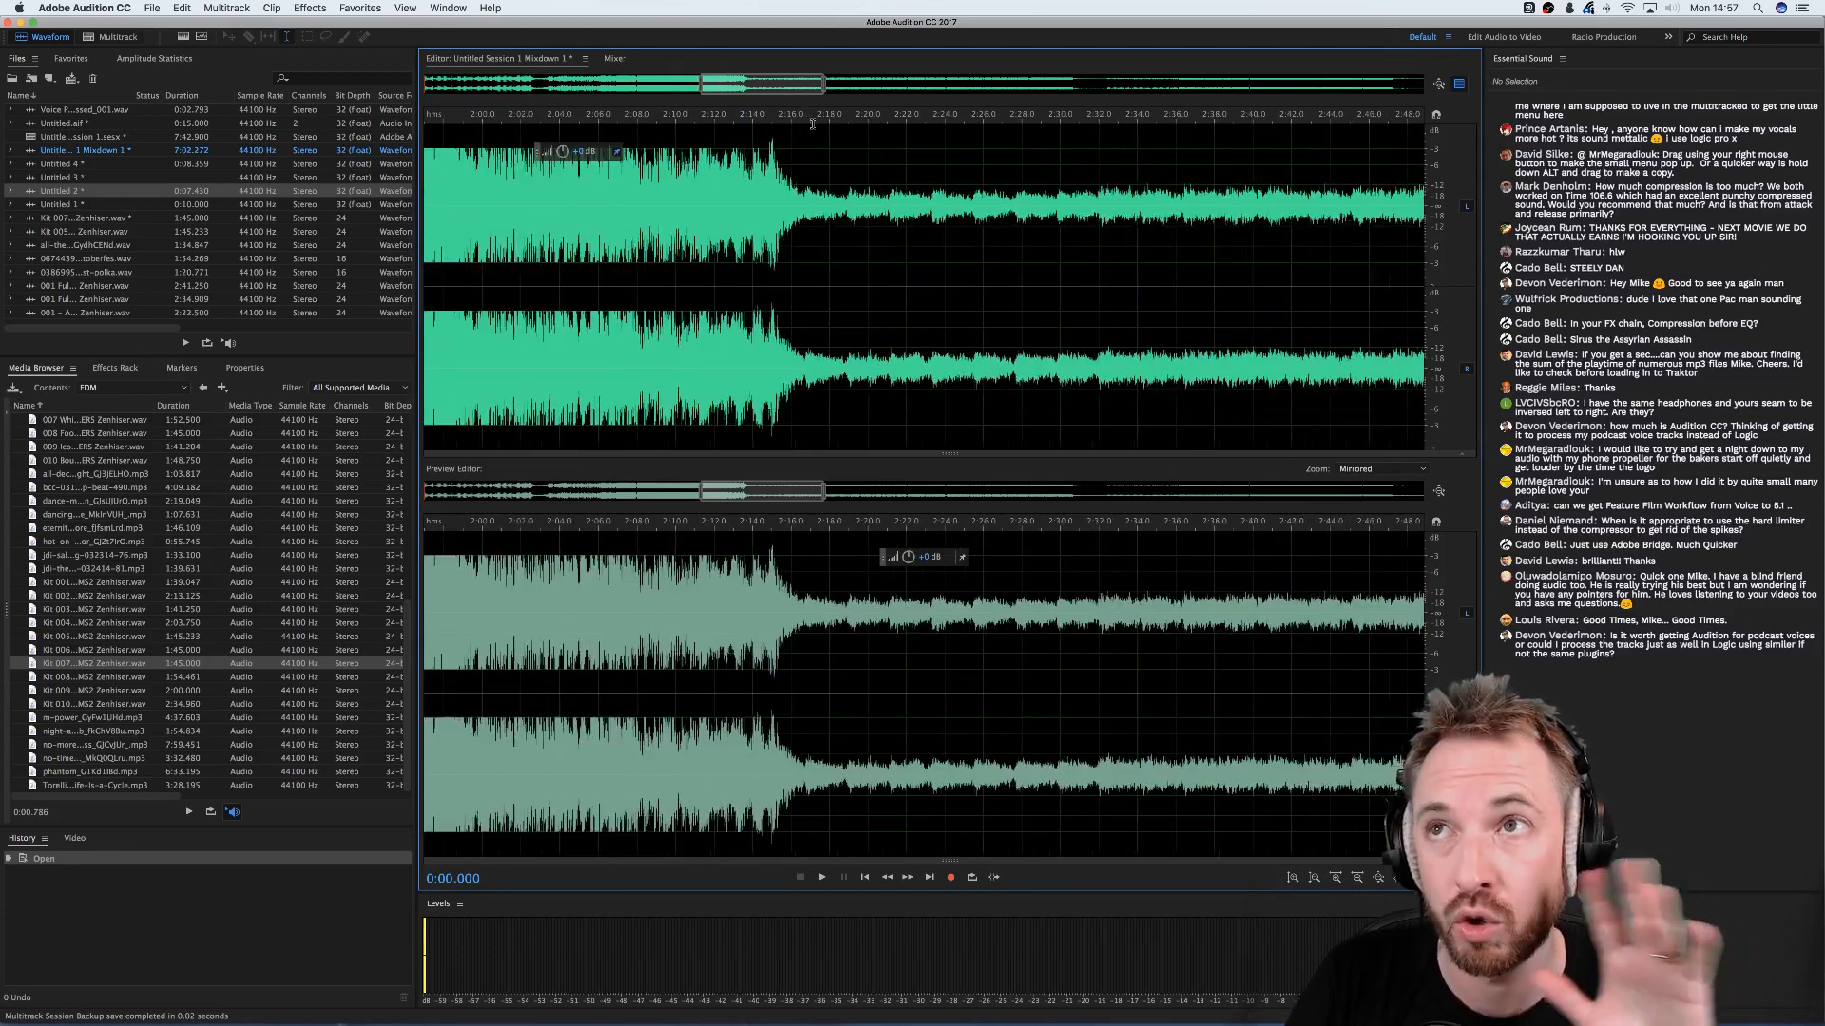
scroll(822, 124, down, 5)
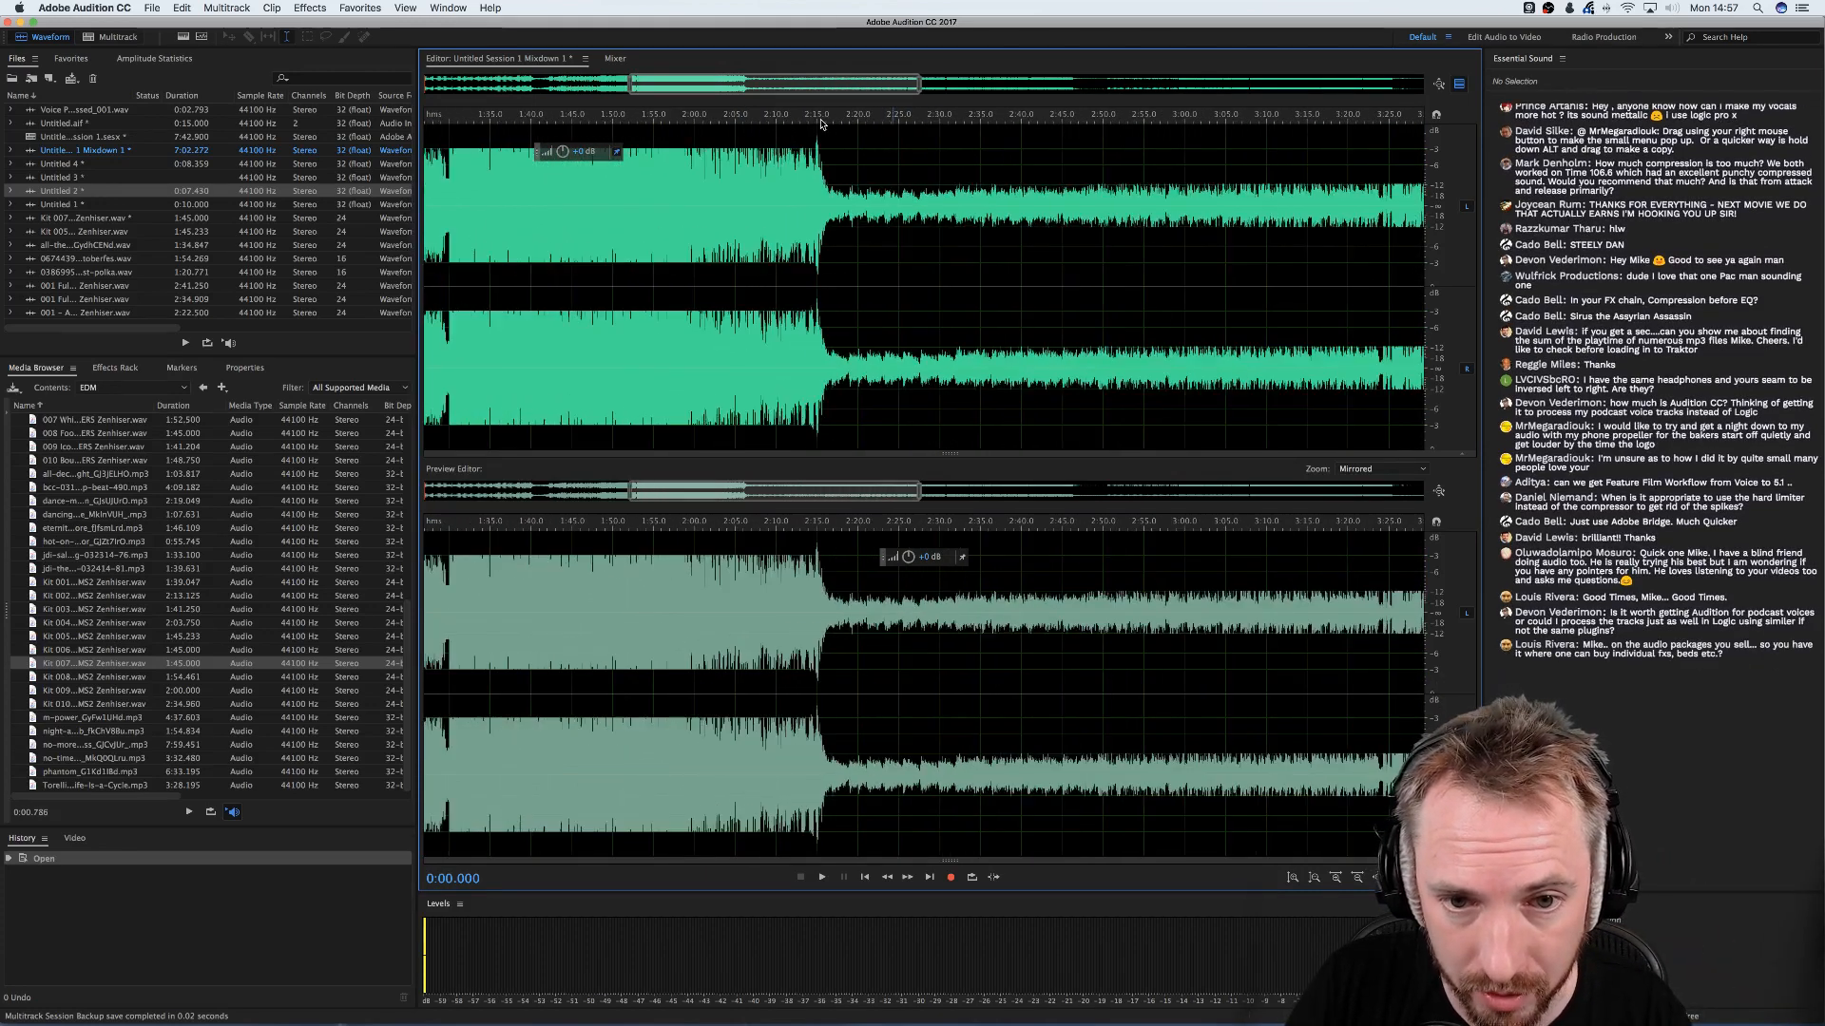
- Select the whole mixdown, preview Dynamics Processing on it and close the effect without applying it
key(super+a)
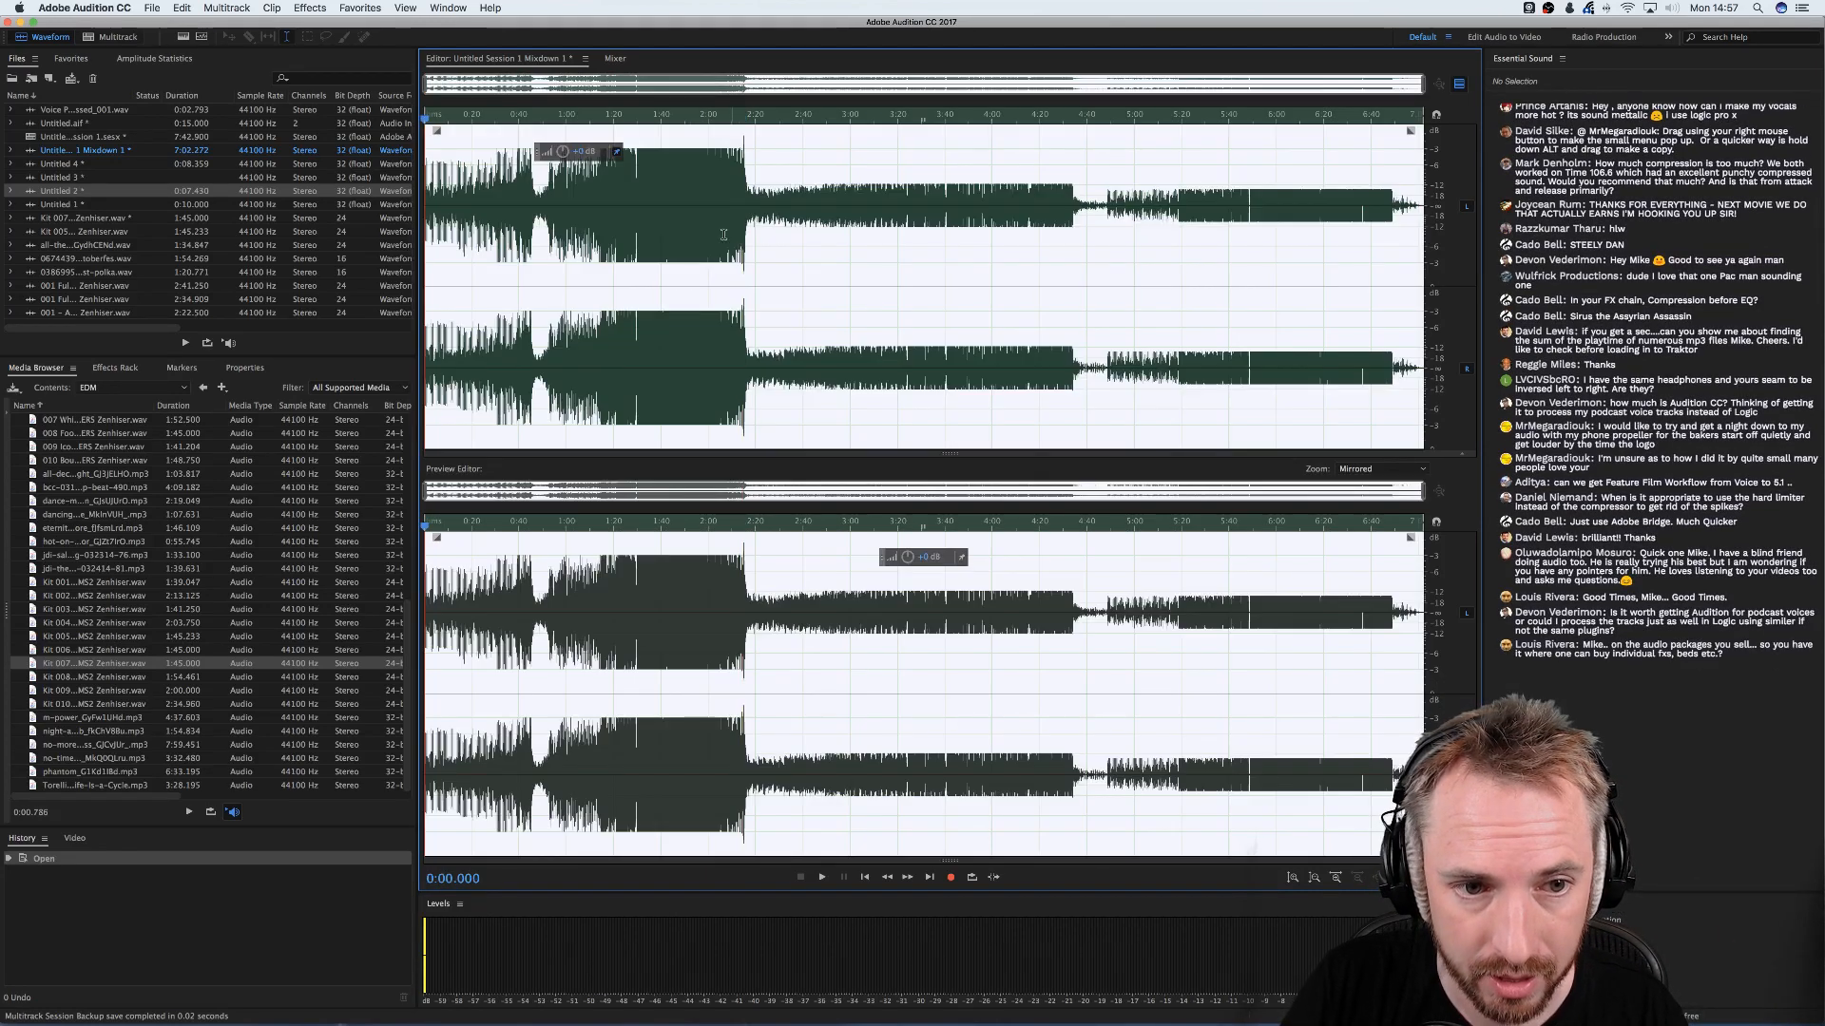
click(310, 7)
mouse_move(380, 172)
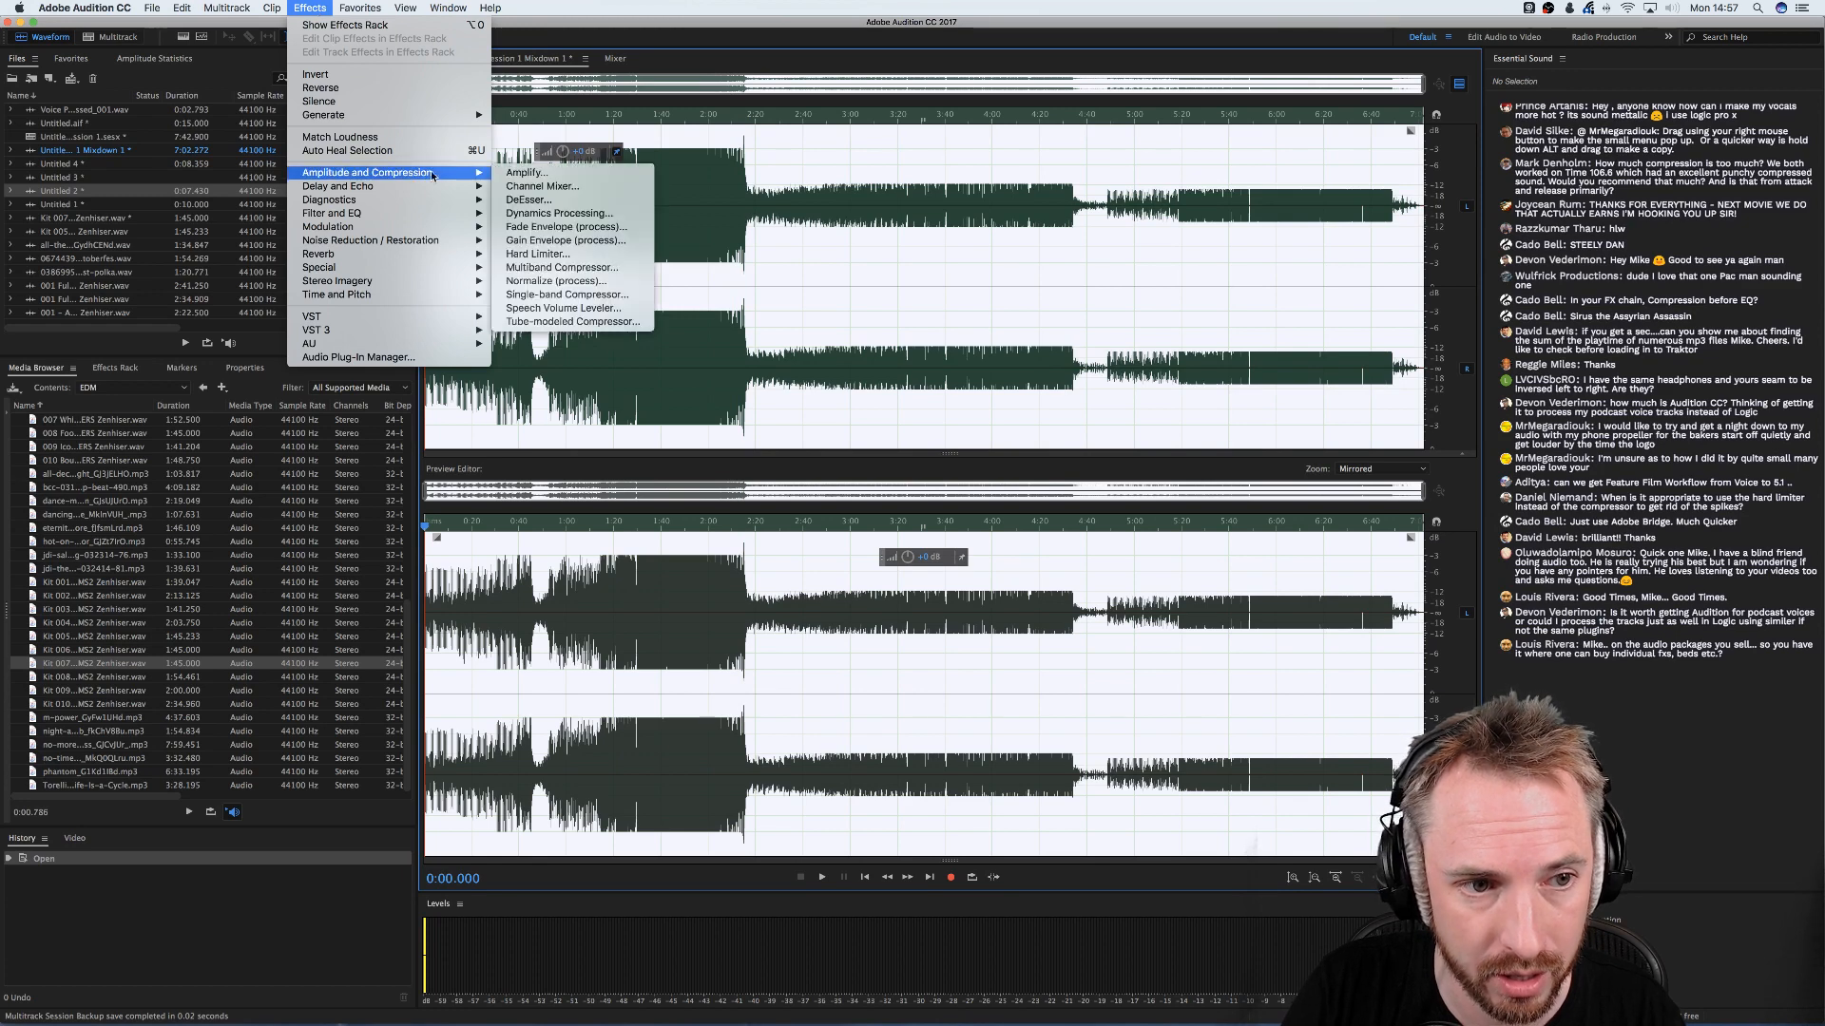
click(562, 213)
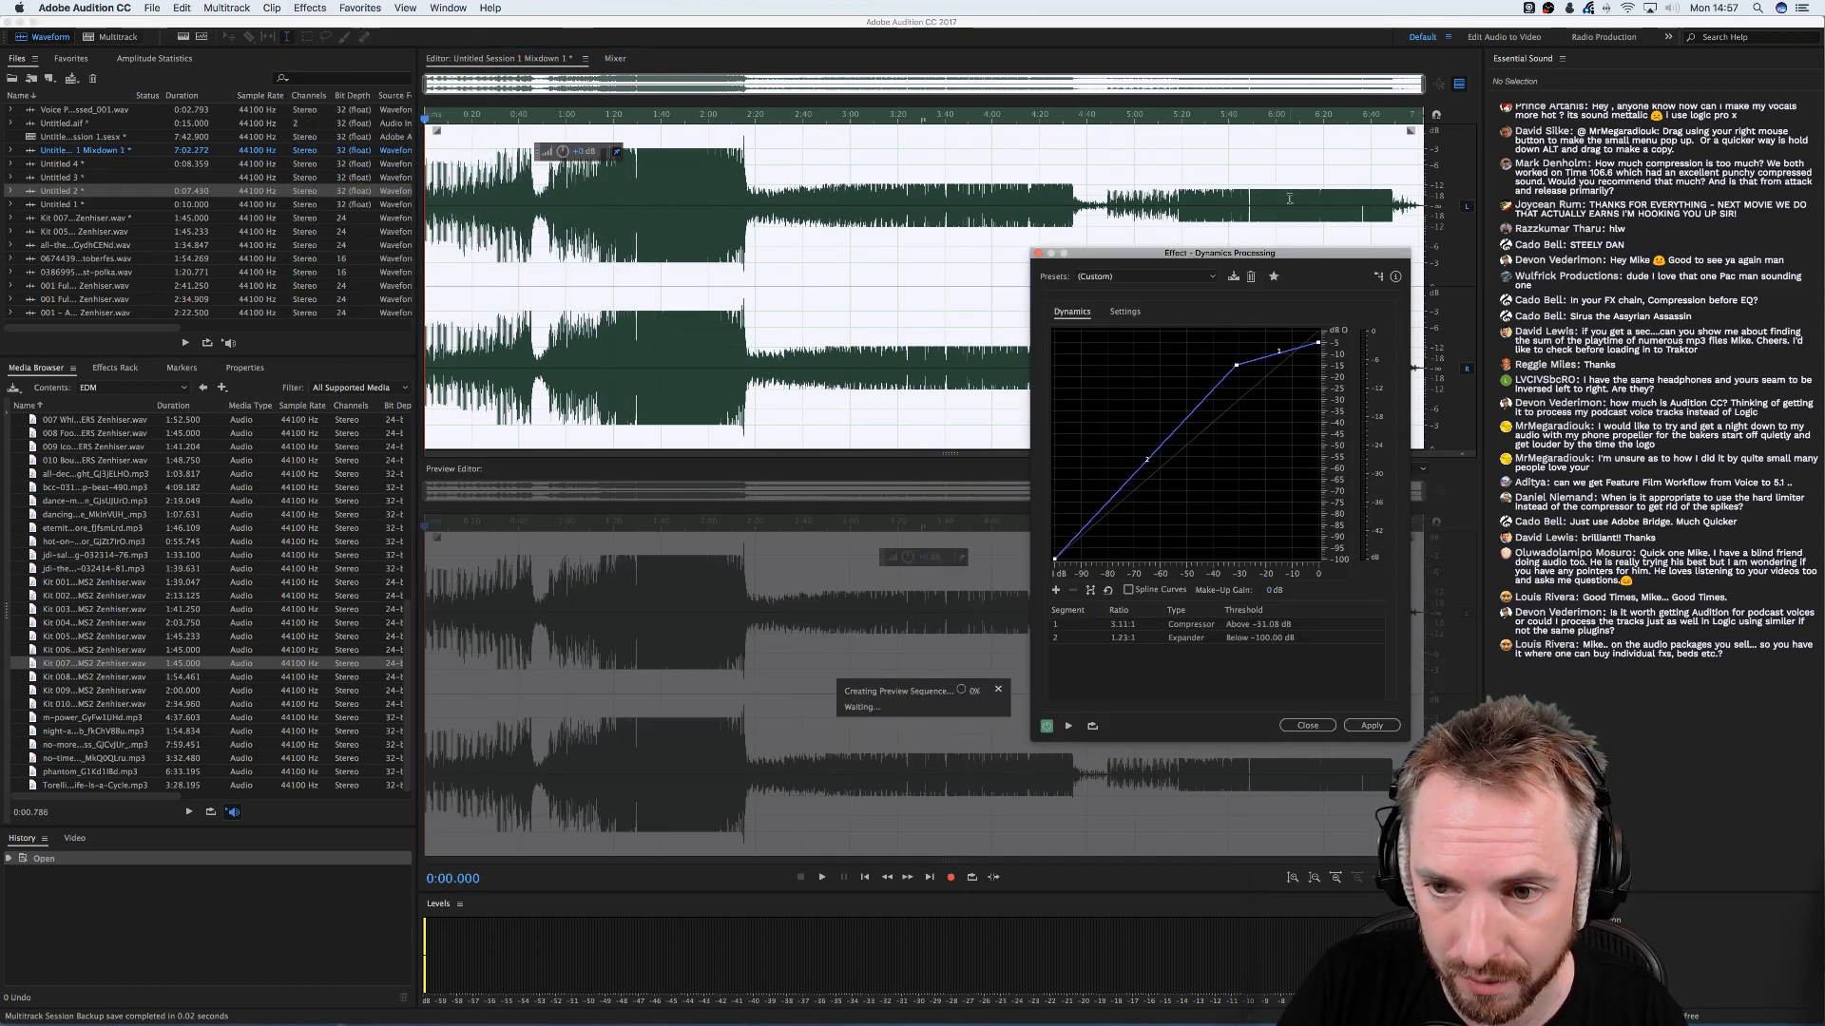
drag(1333, 265, 1747, 204)
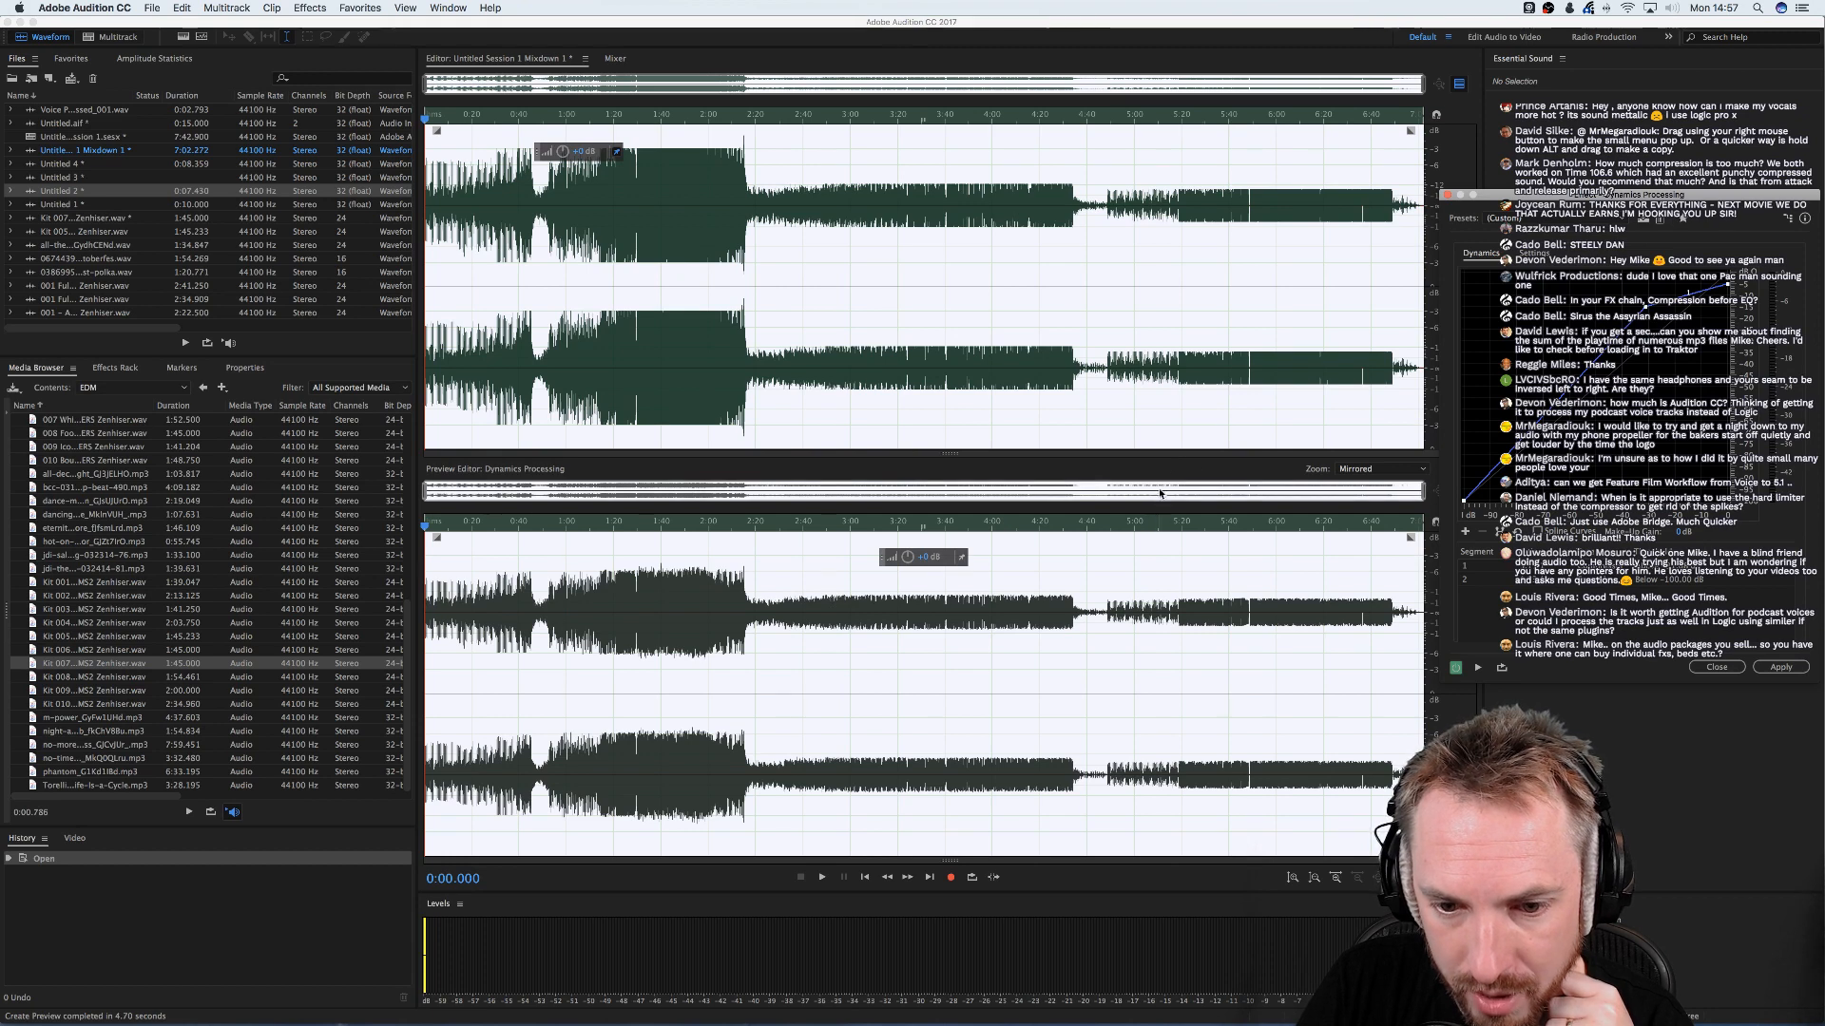
click(1716, 667)
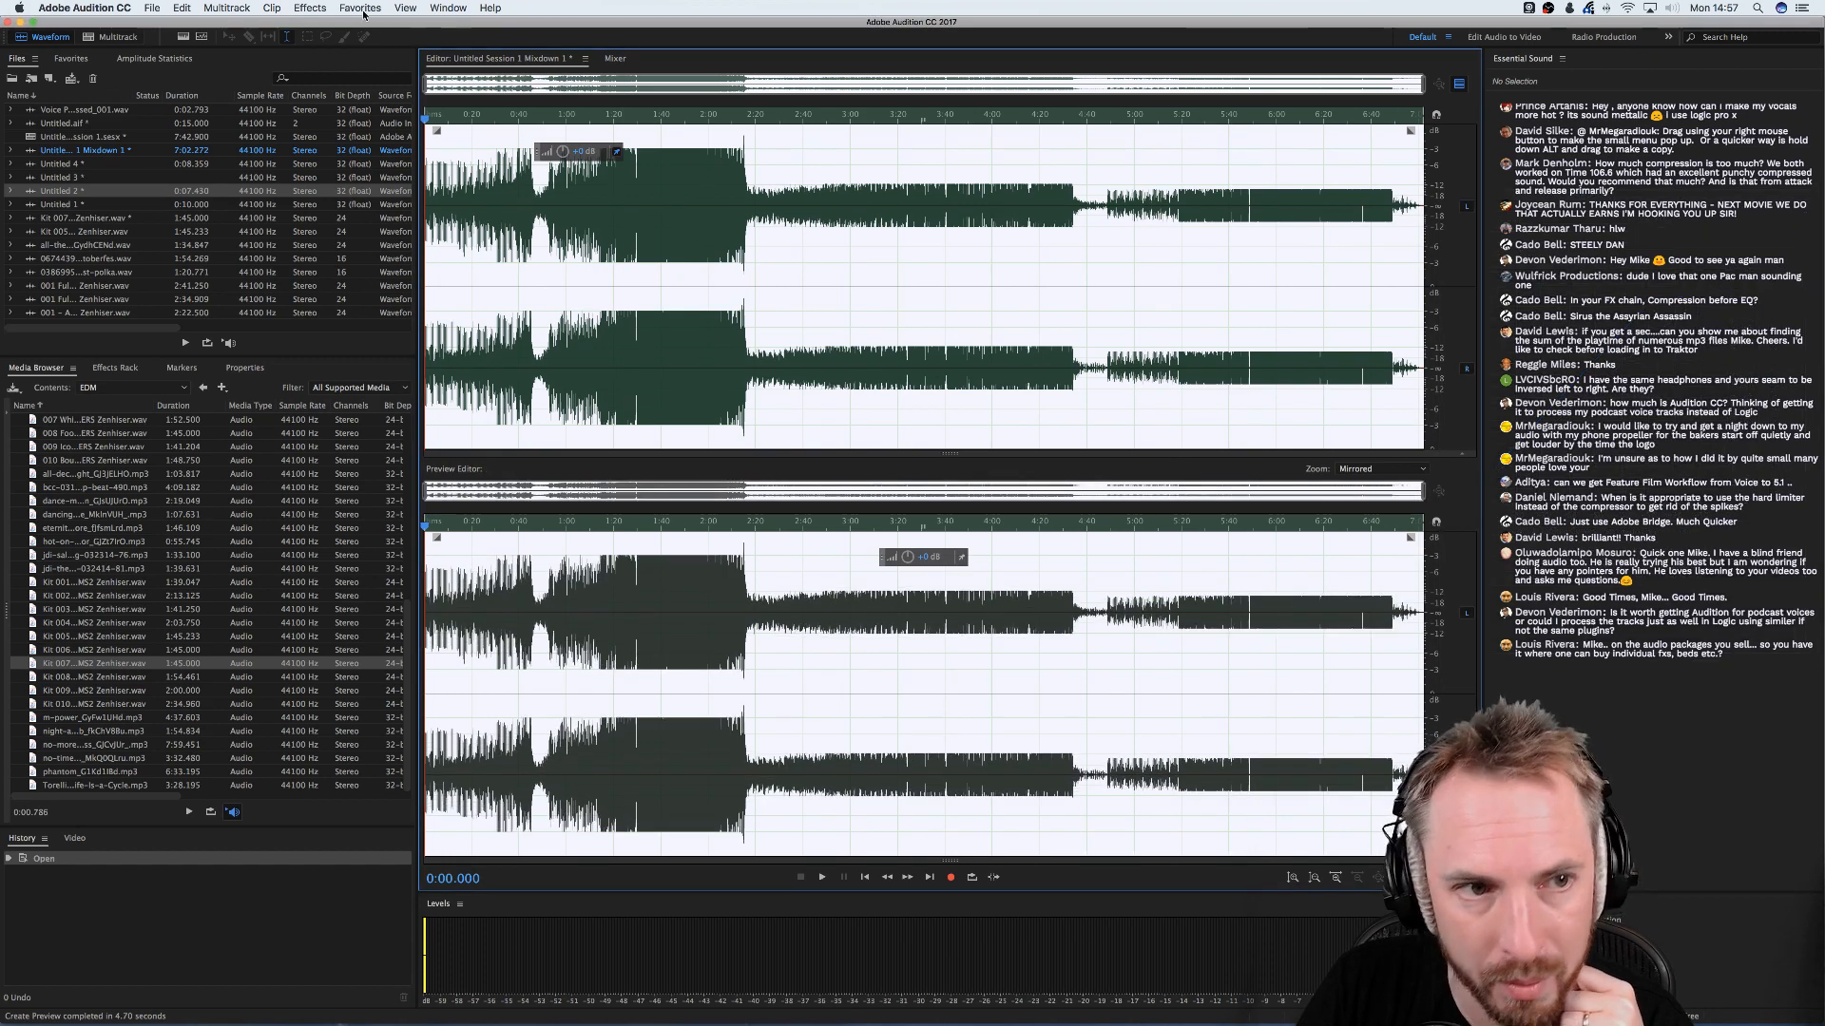
- Open the Hard Limiter on the selected mixdown and load its (Default) preset
click(310, 7)
mouse_move(457, 178)
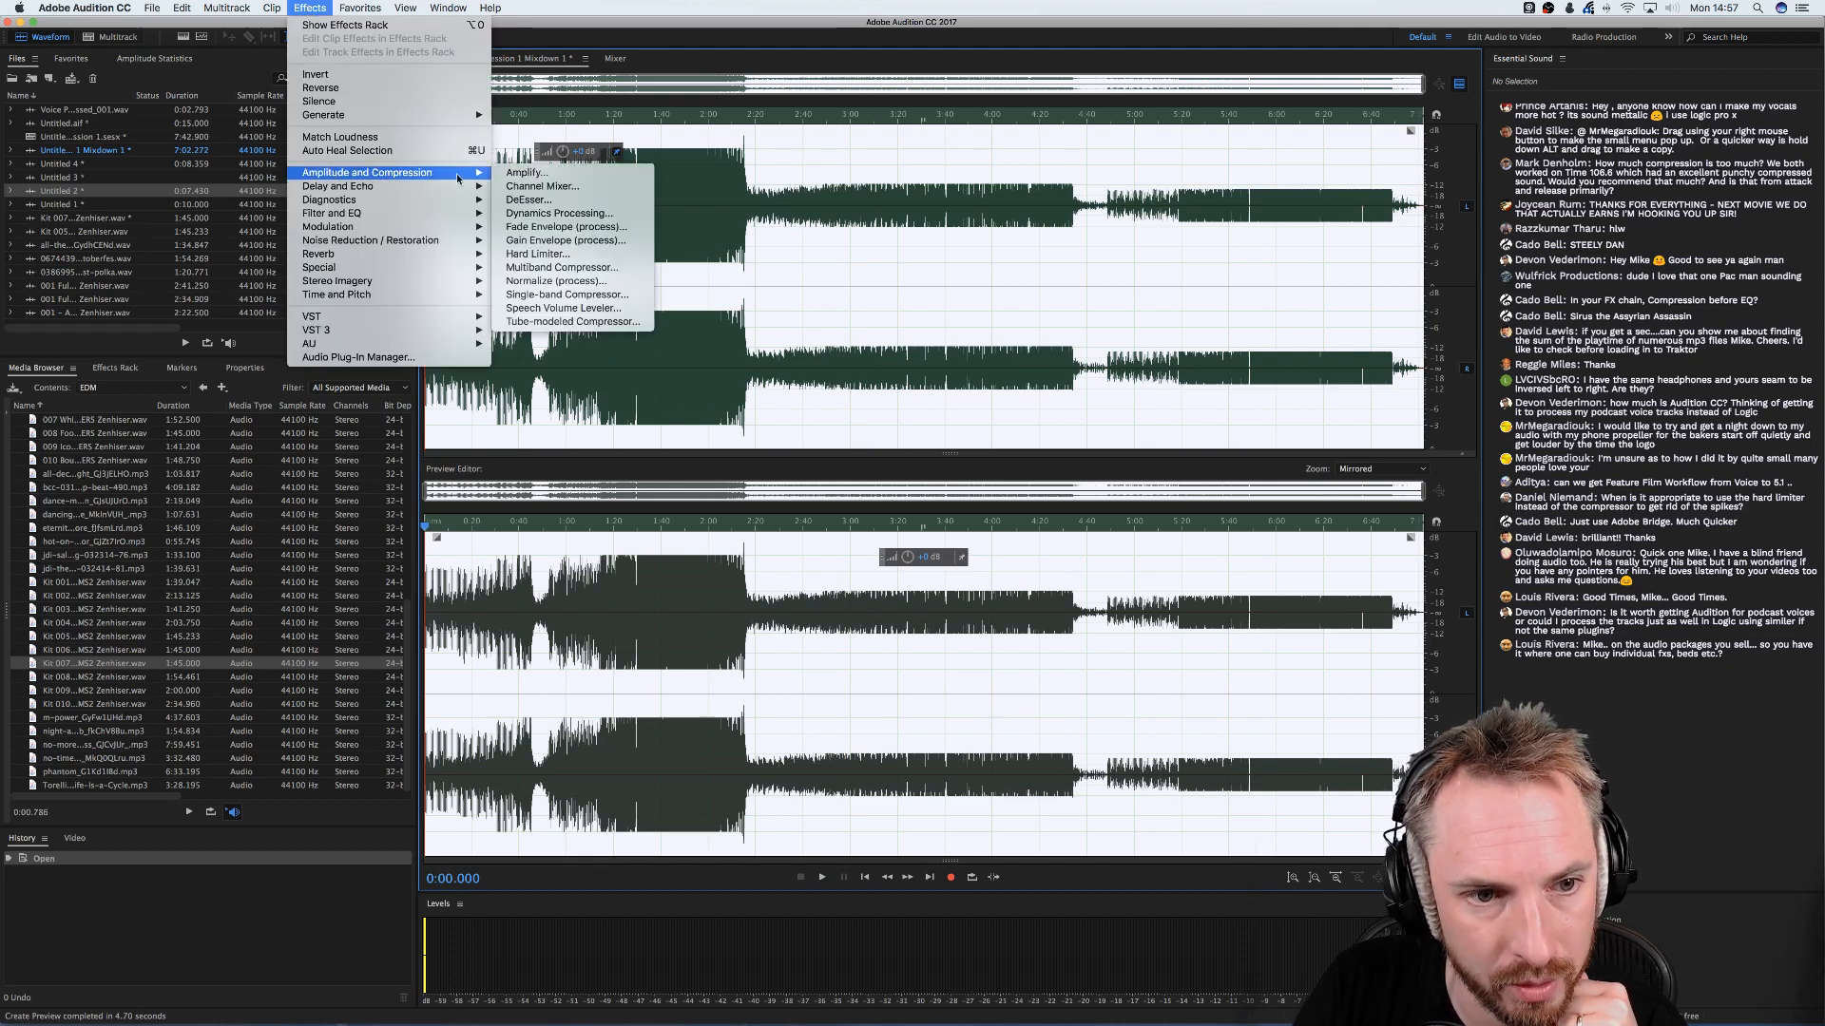
click(571, 254)
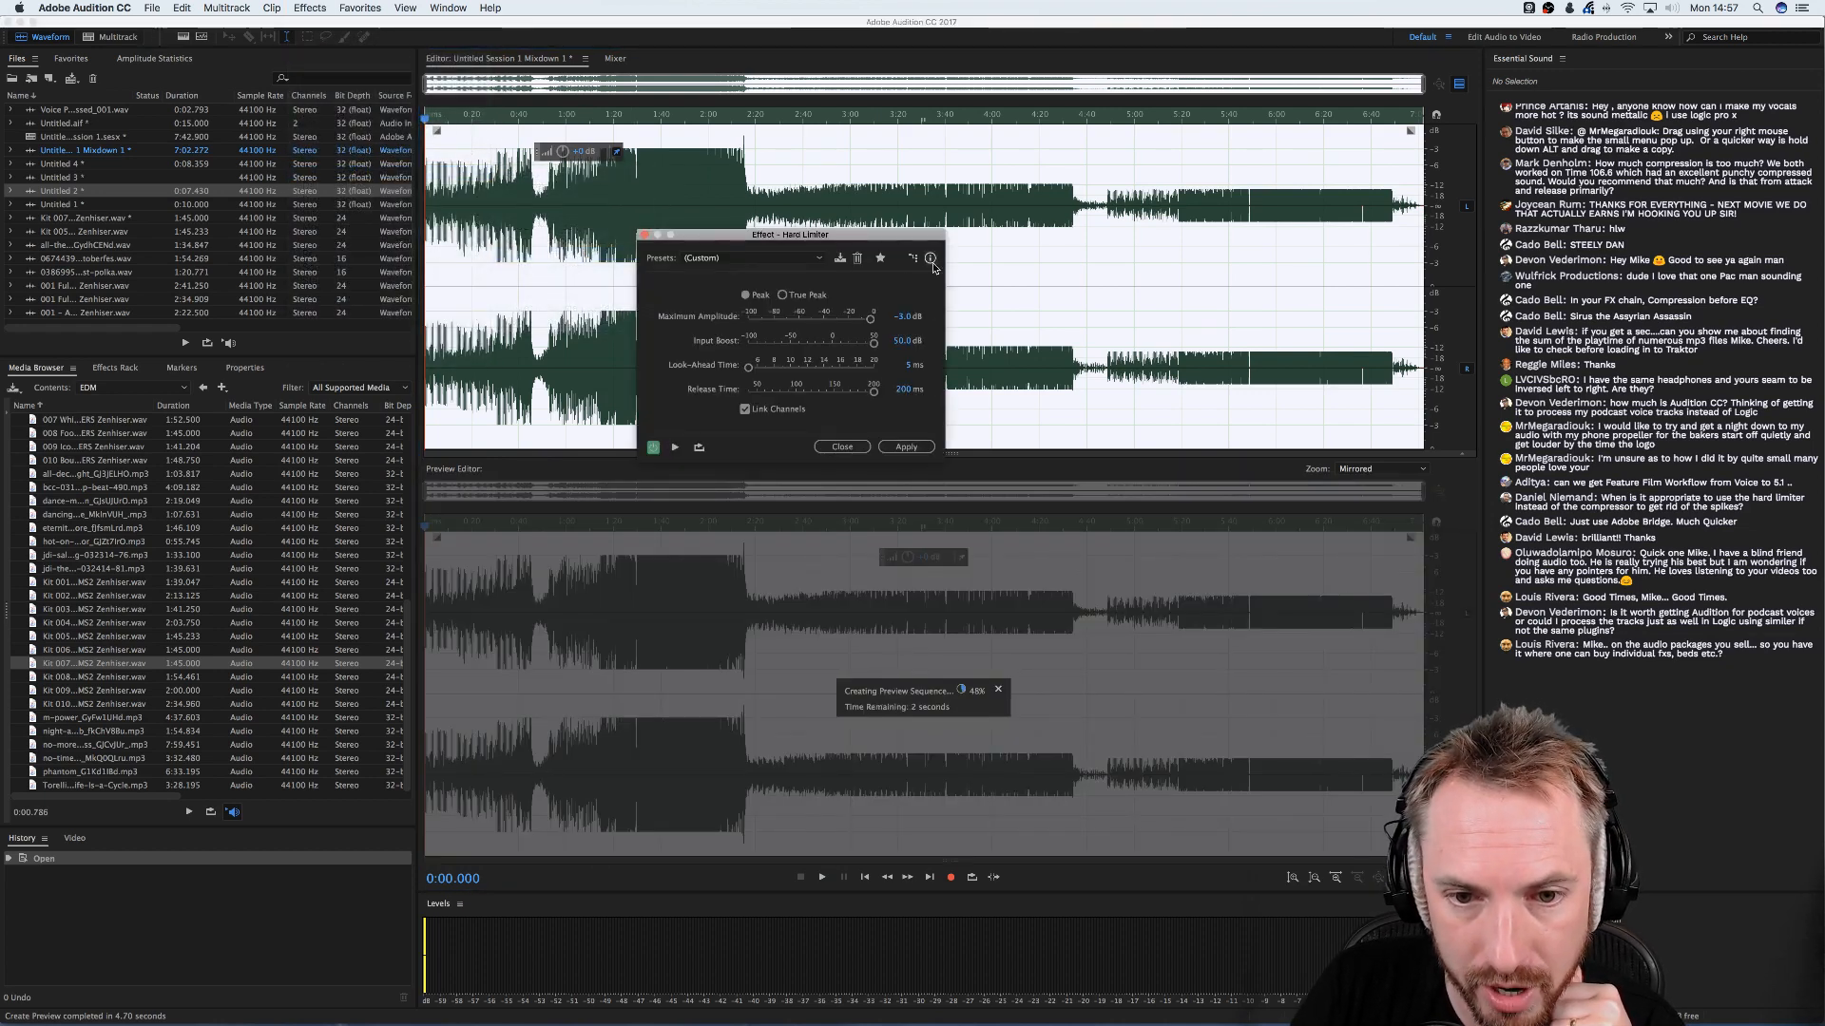
drag(827, 234, 1233, 280)
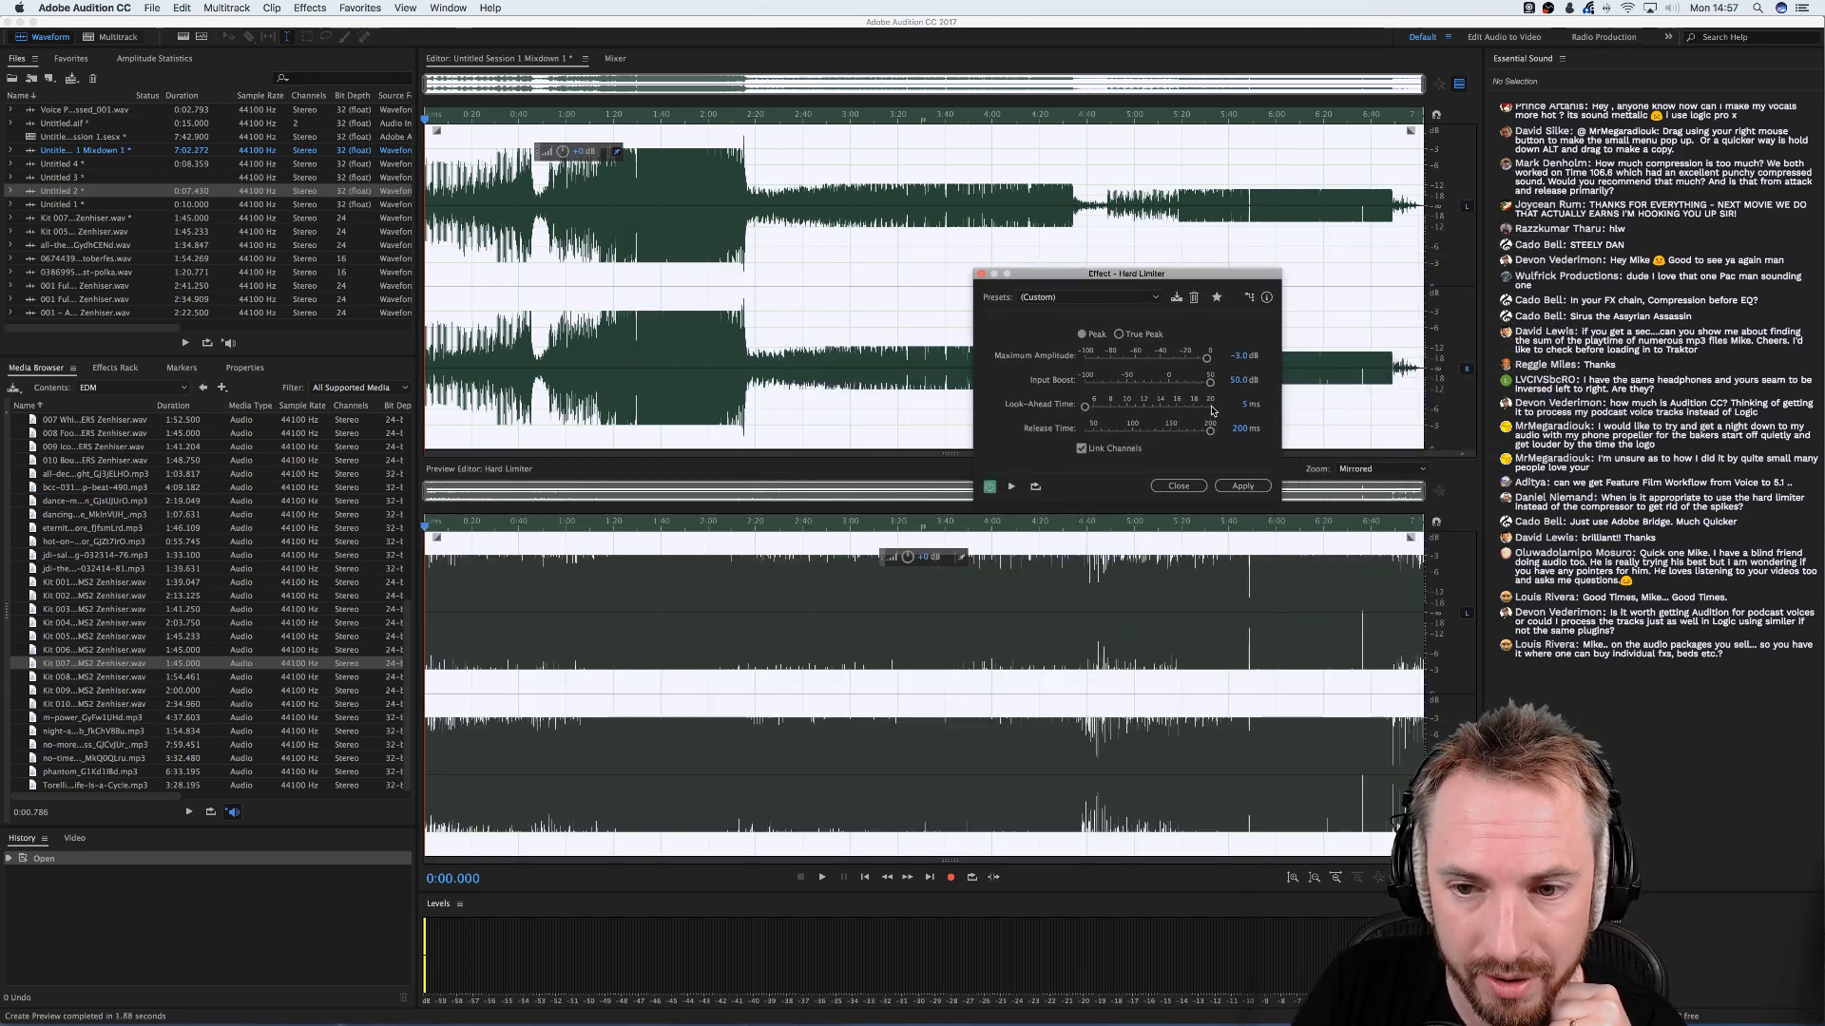
click(1088, 297)
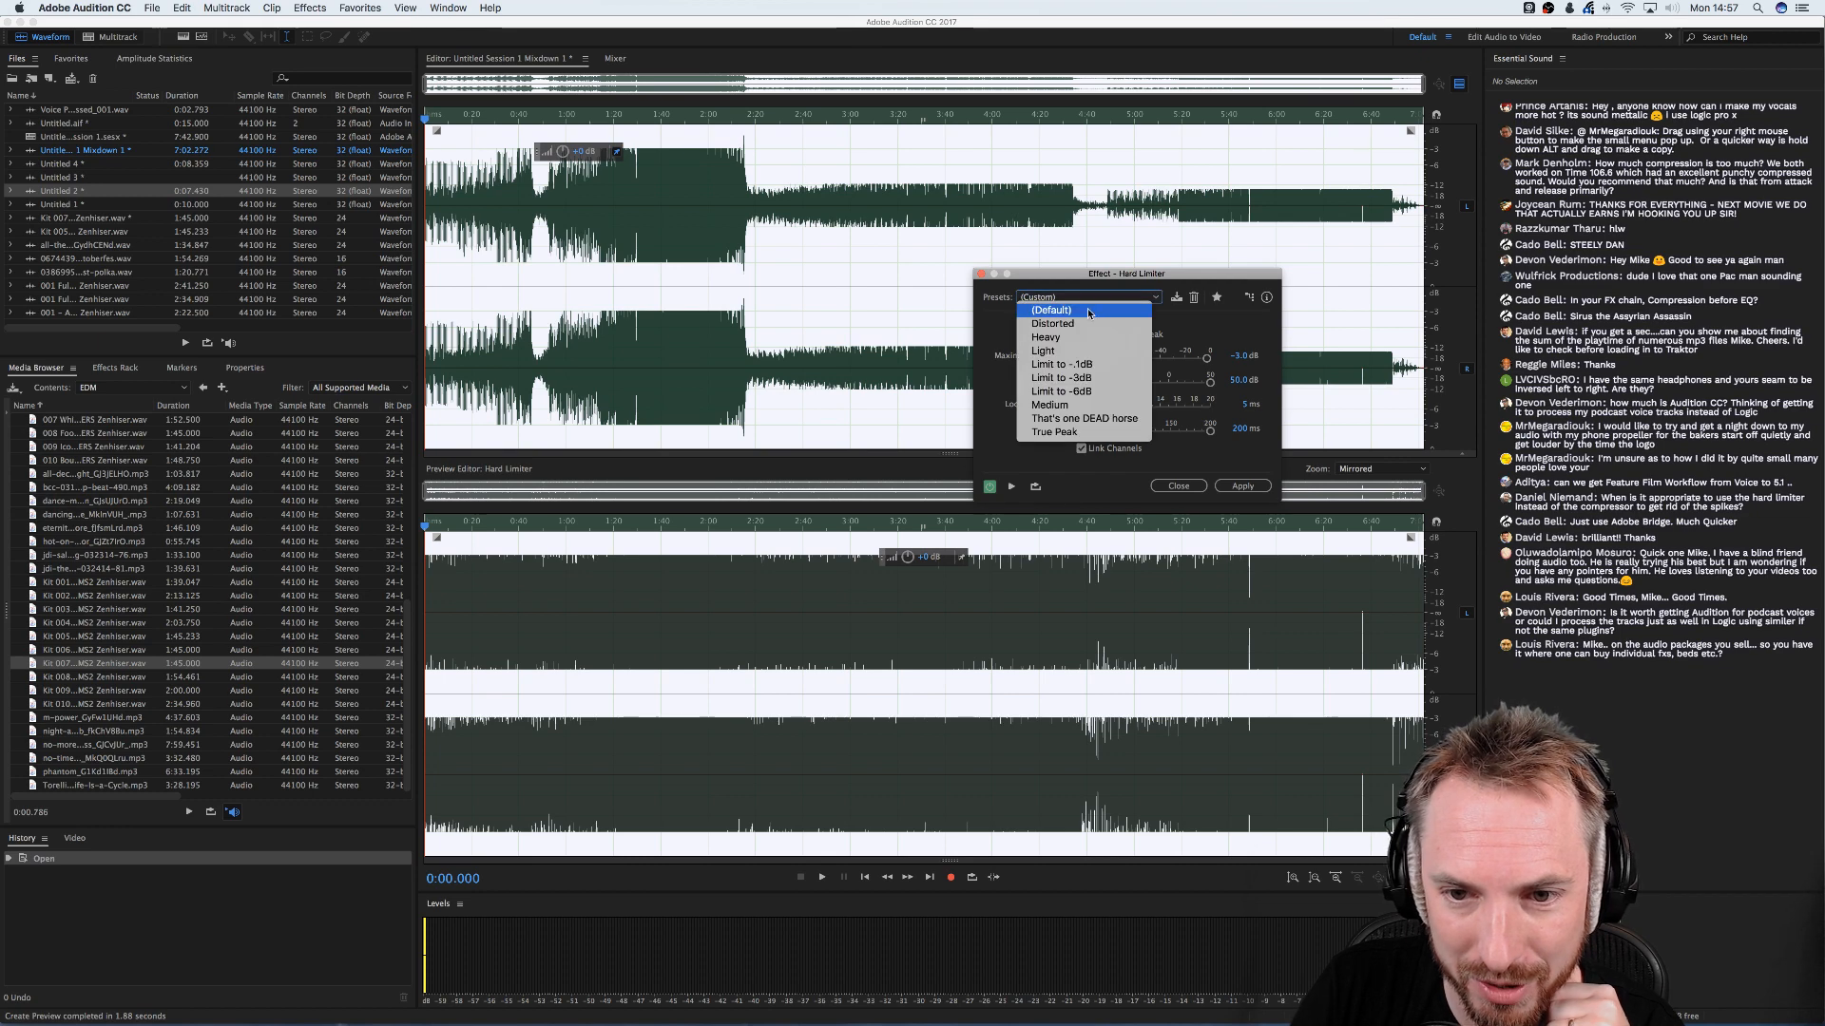
click(1065, 314)
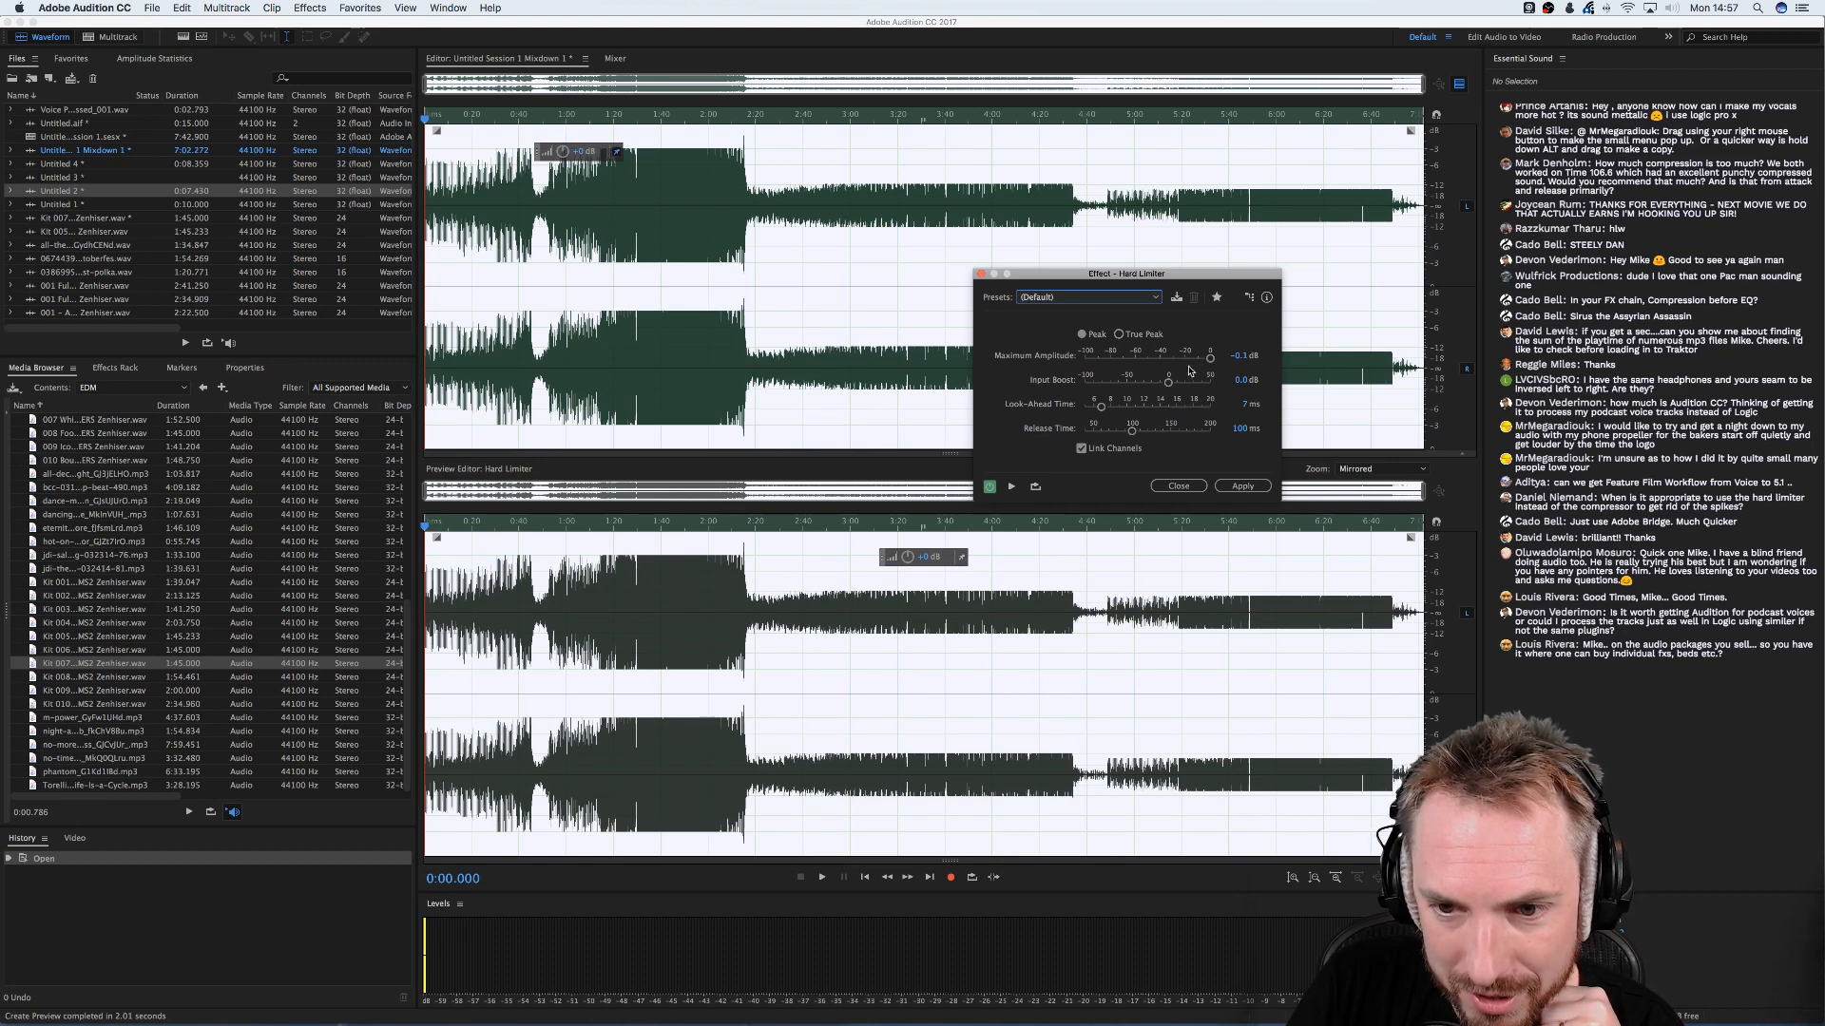
- Load the Hard Limiter's Limit to -3dB preset and raise its input boost to 10.1 dB
click(1122, 297)
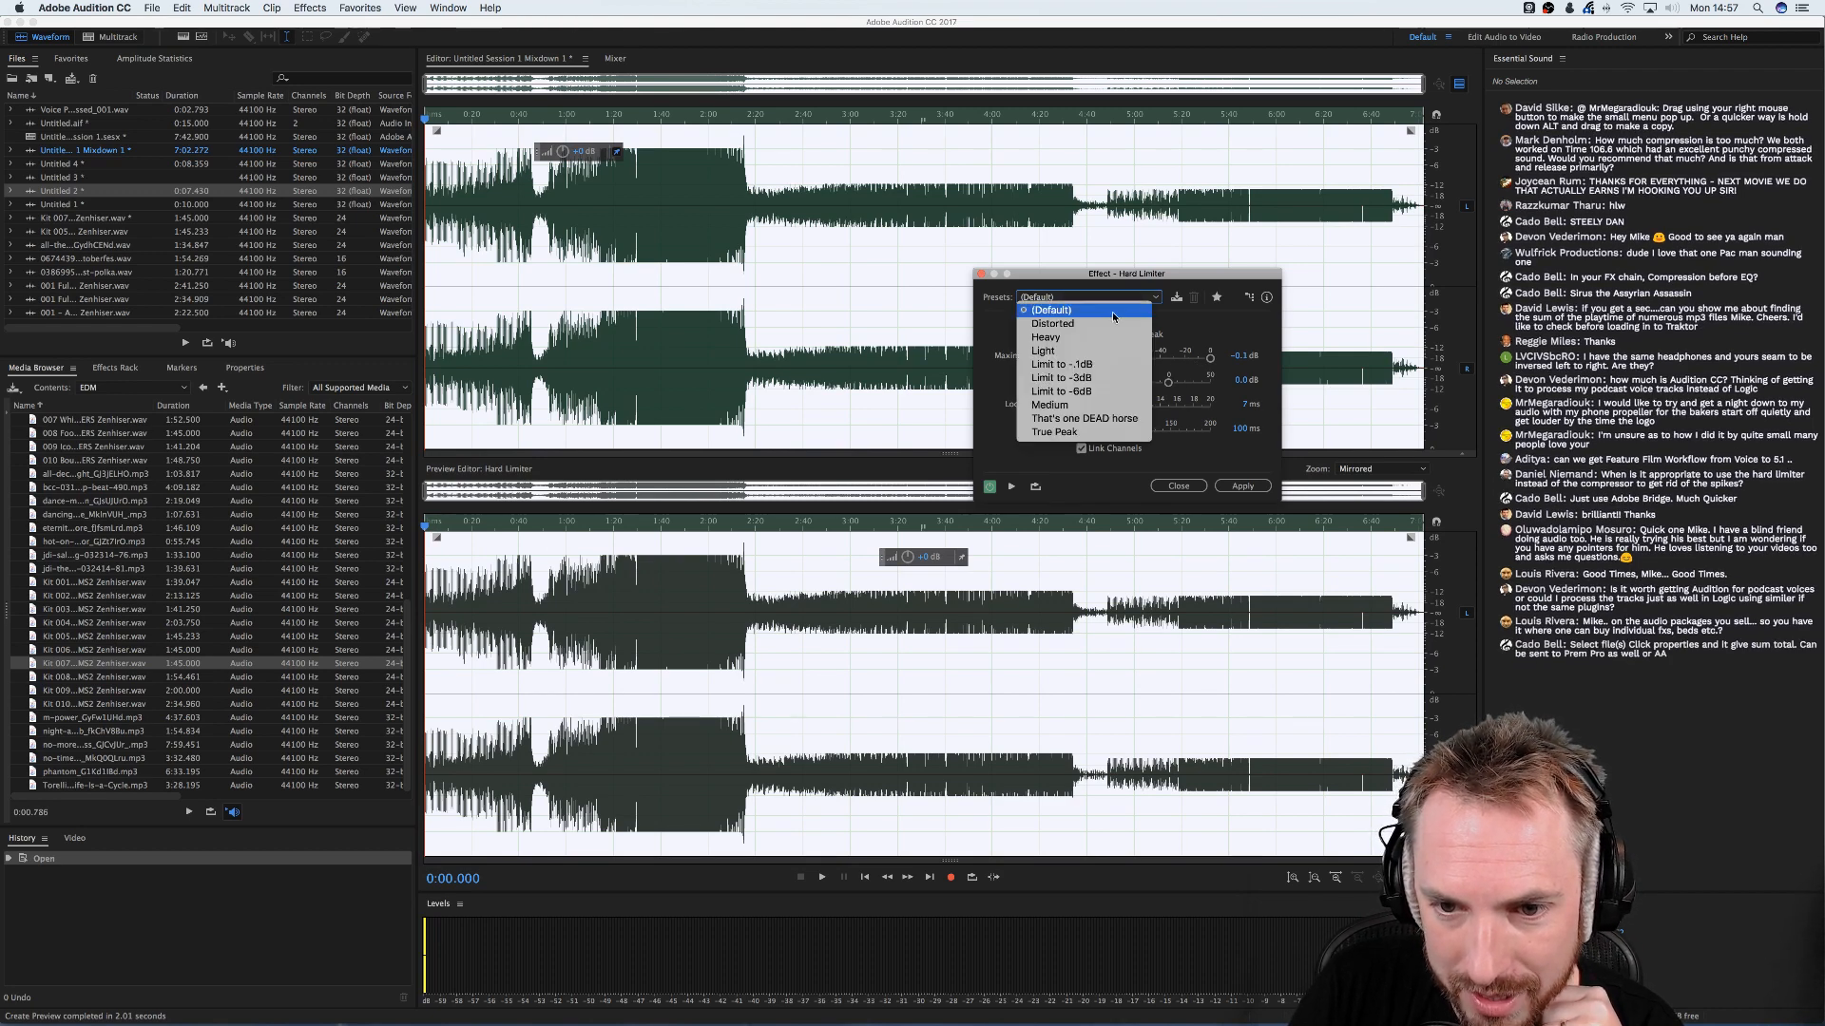
click(1102, 378)
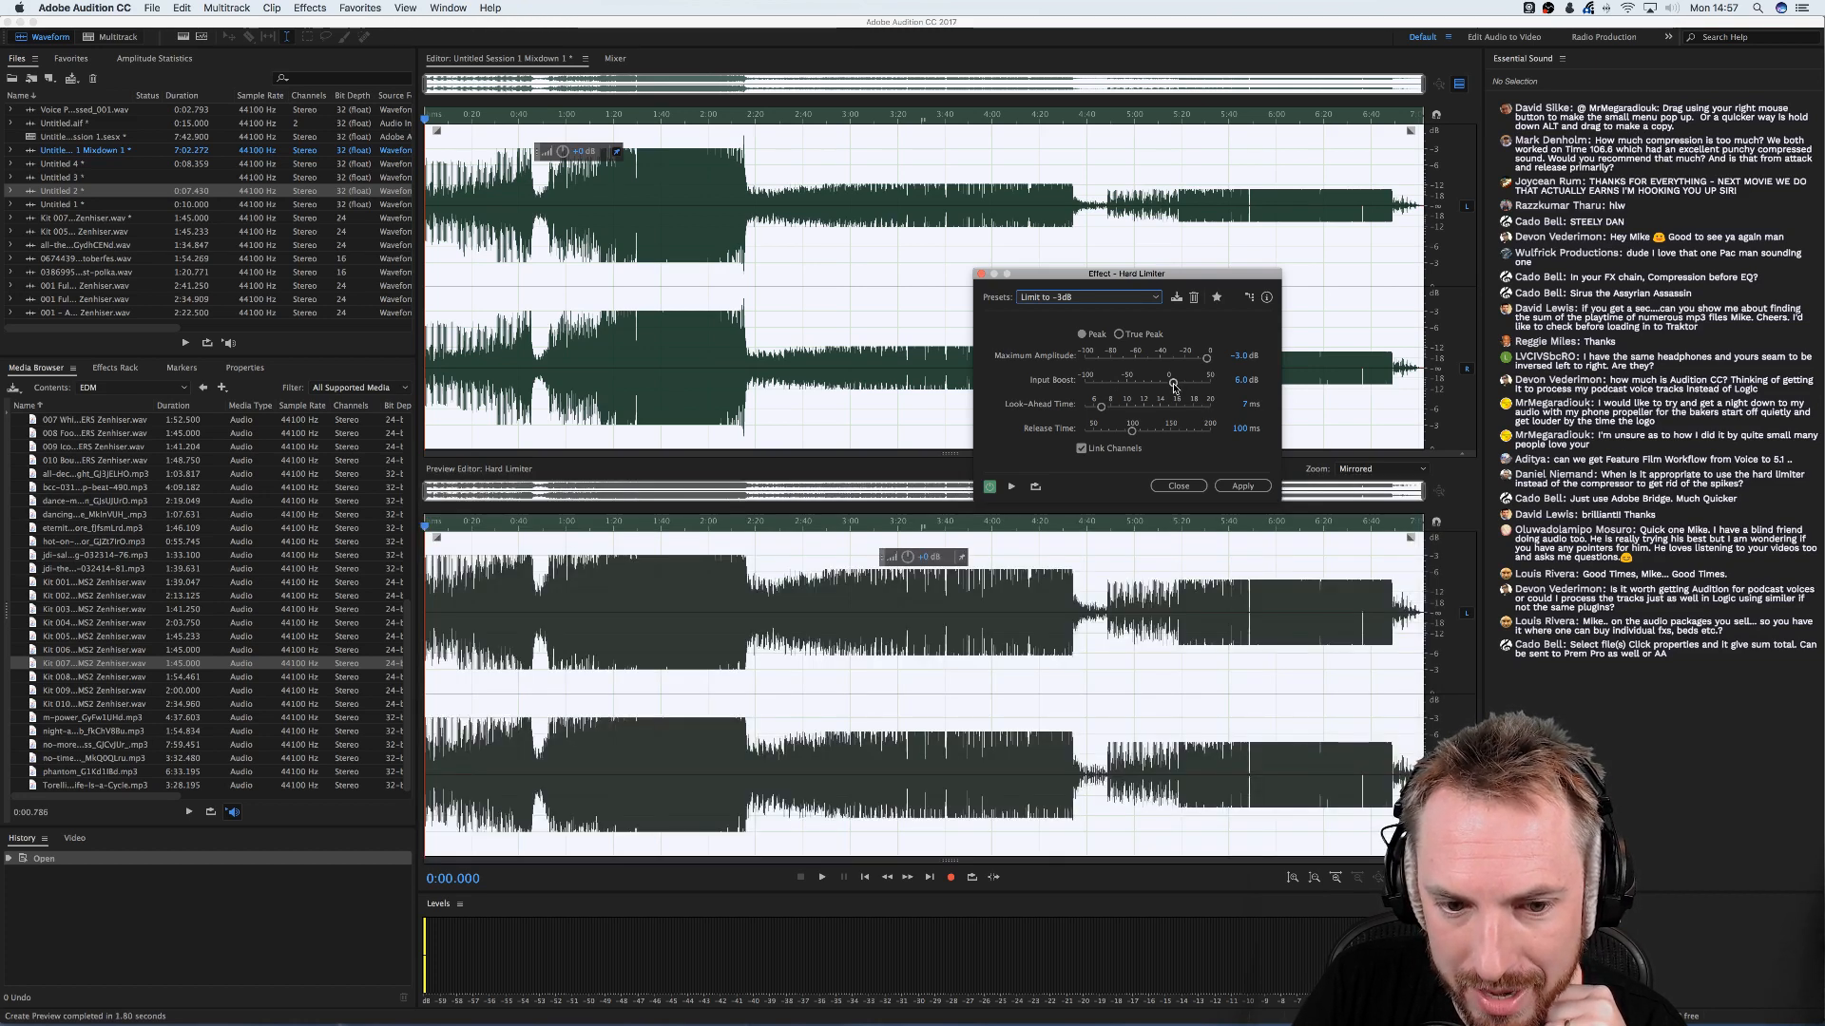
drag(1175, 387, 1180, 389)
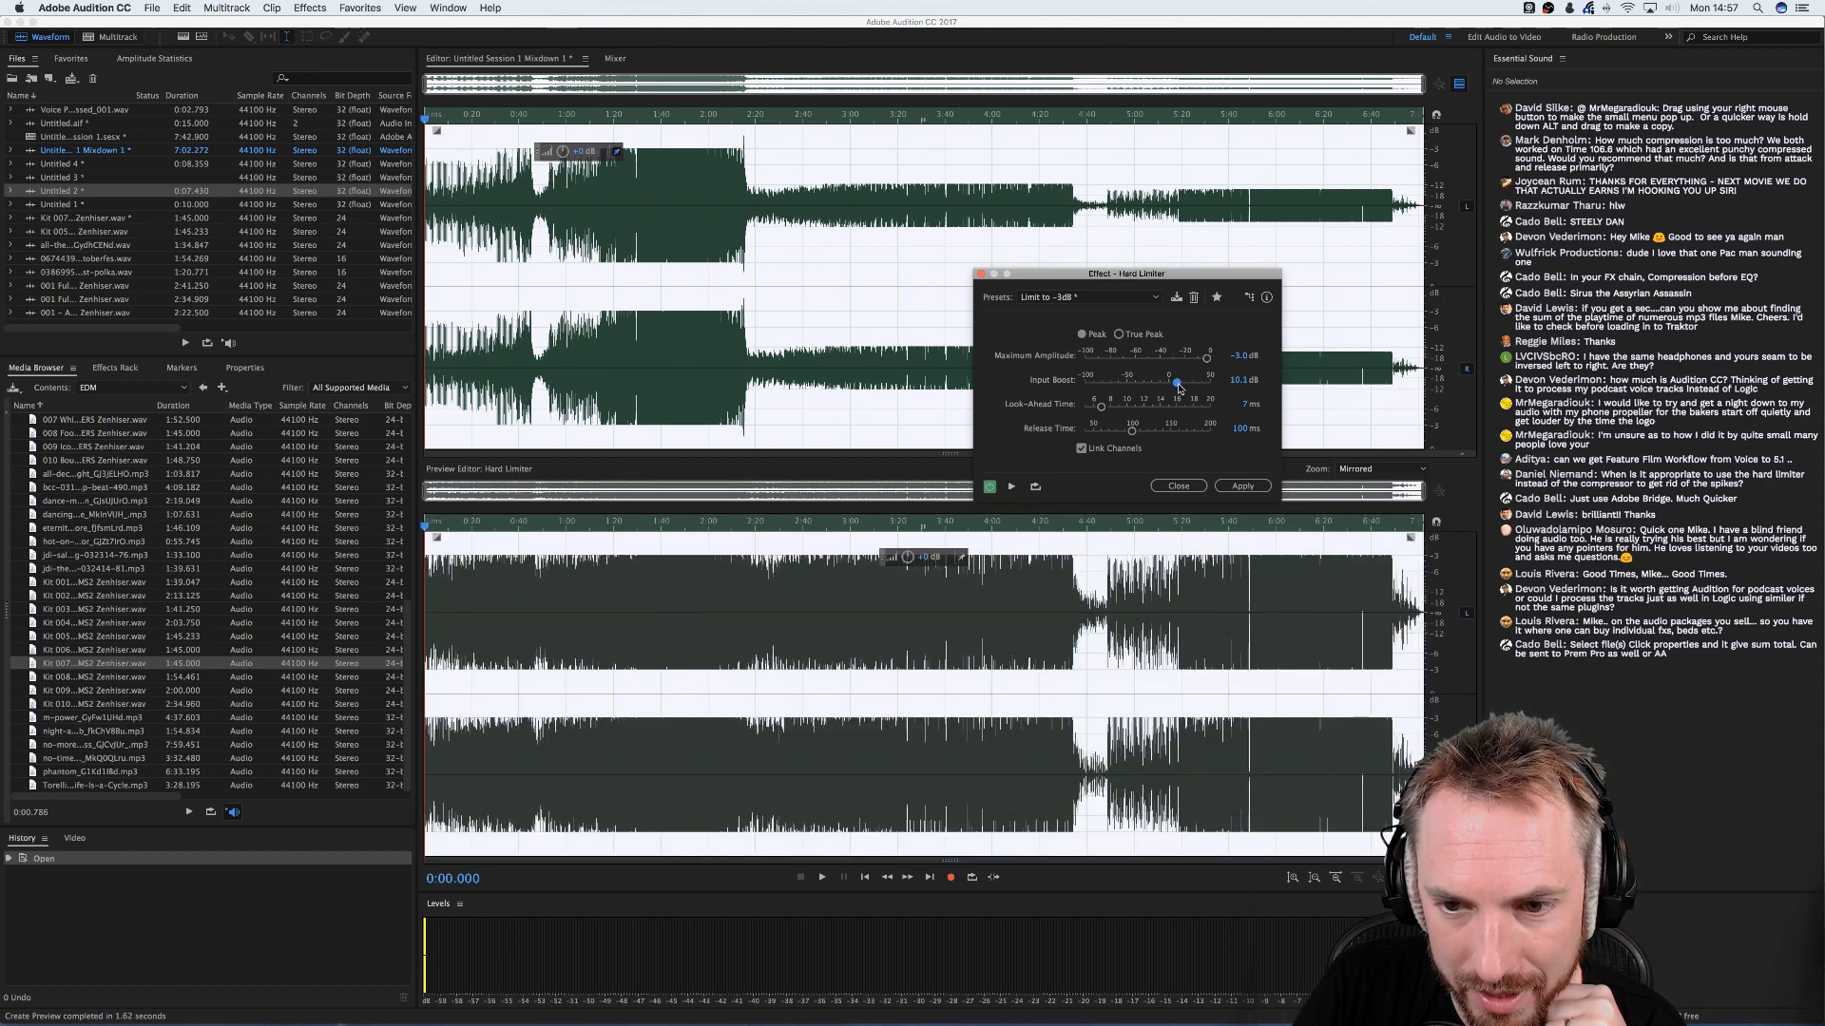
drag(1180, 387, 1179, 388)
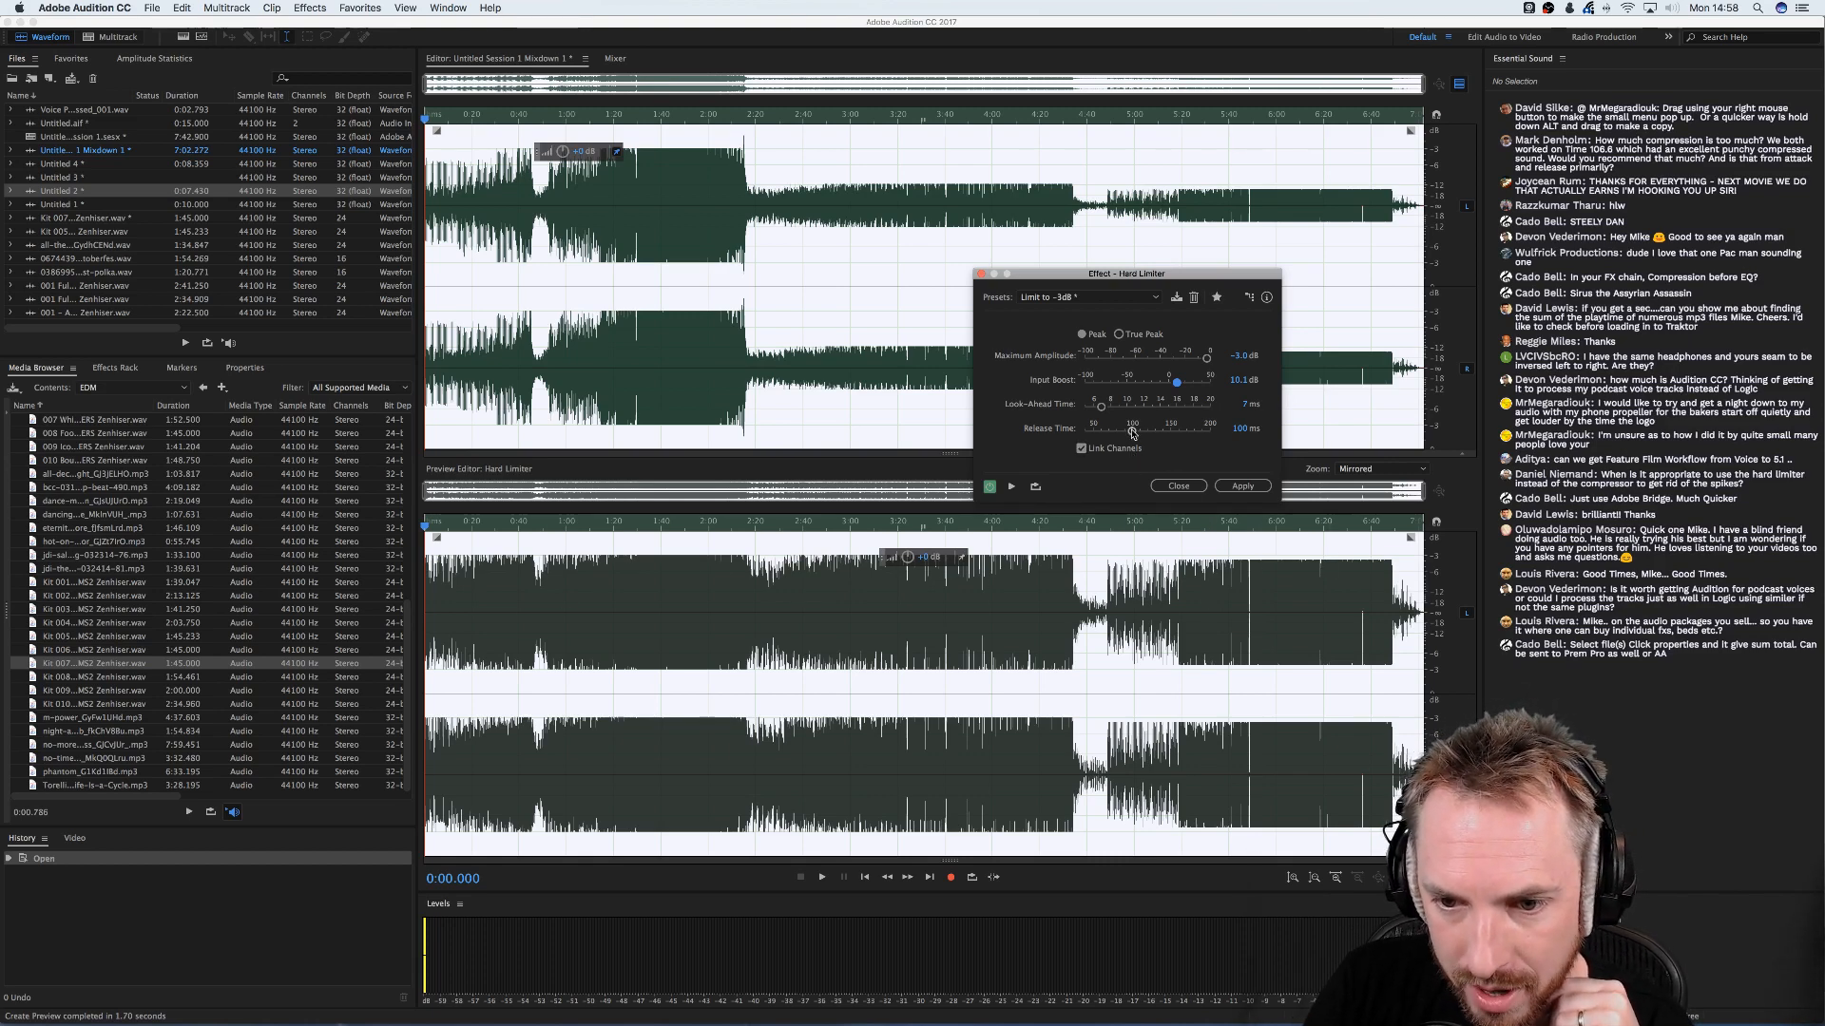
- Preview Hard Limiter release times of 46 ms and 200 ms, and close the effect without applying it
drag(1131, 430, 1090, 430)
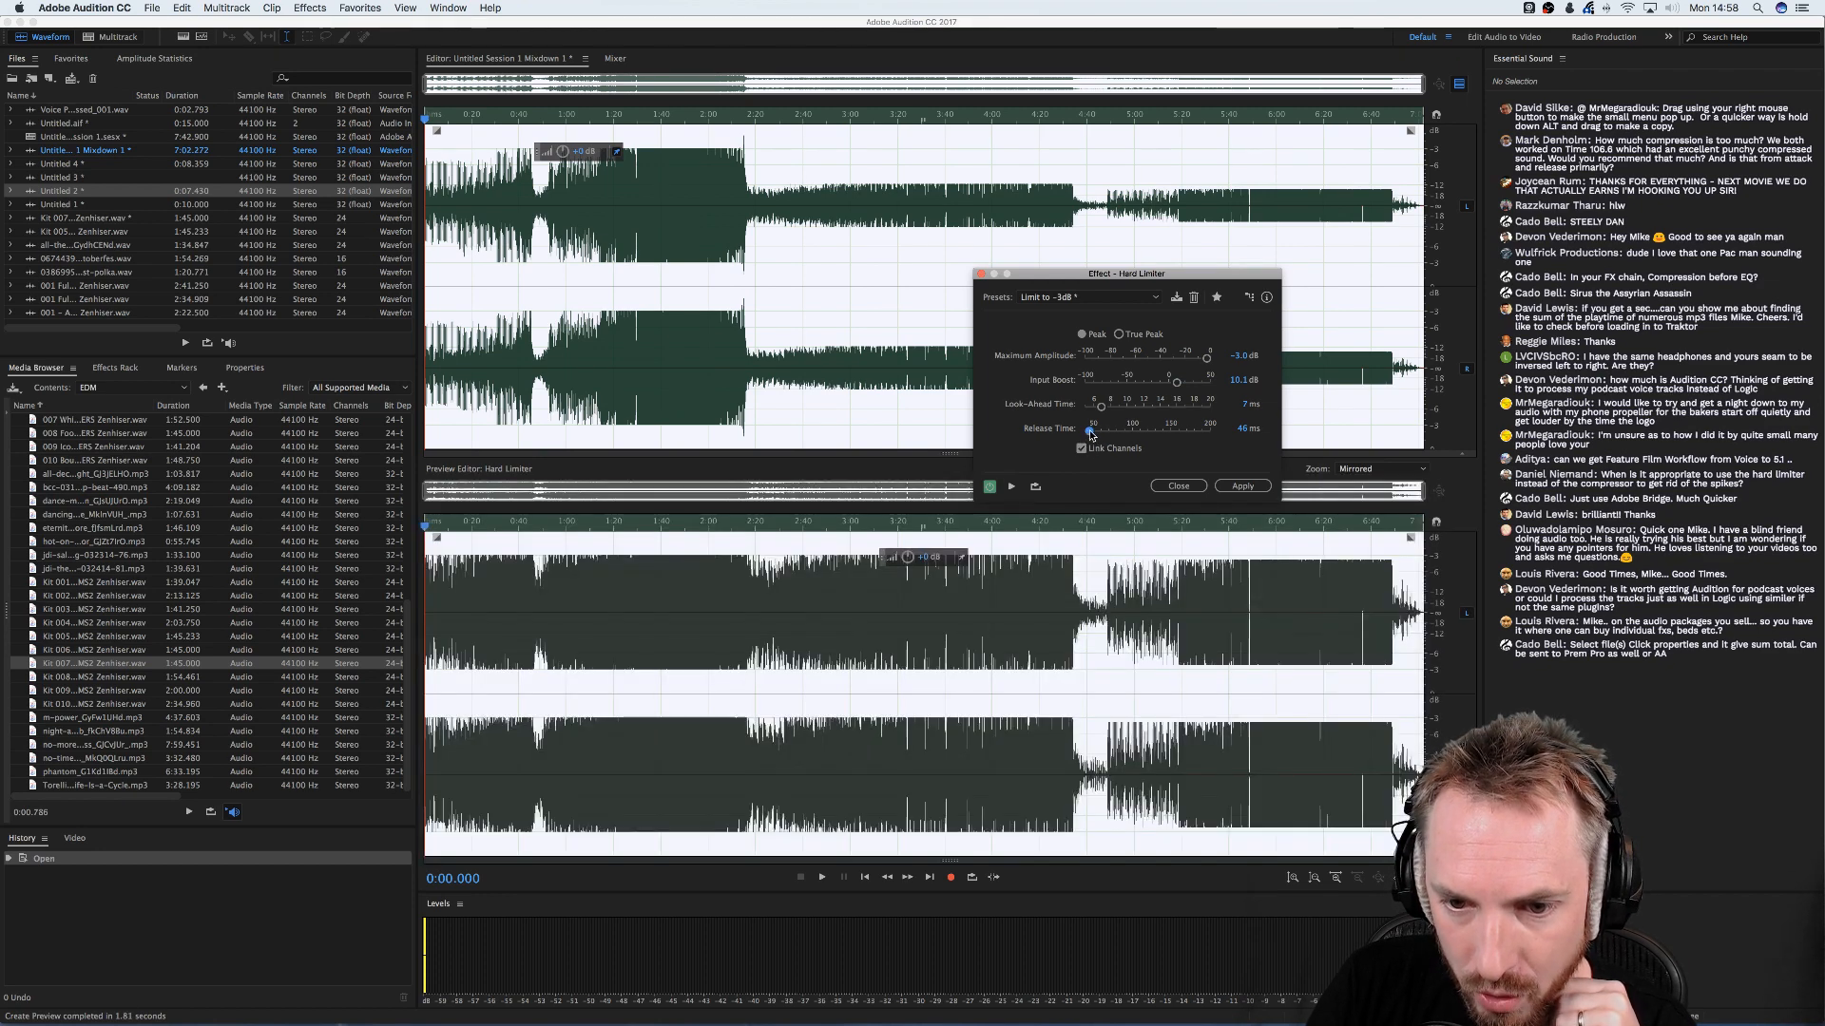
drag(1088, 431, 1209, 431)
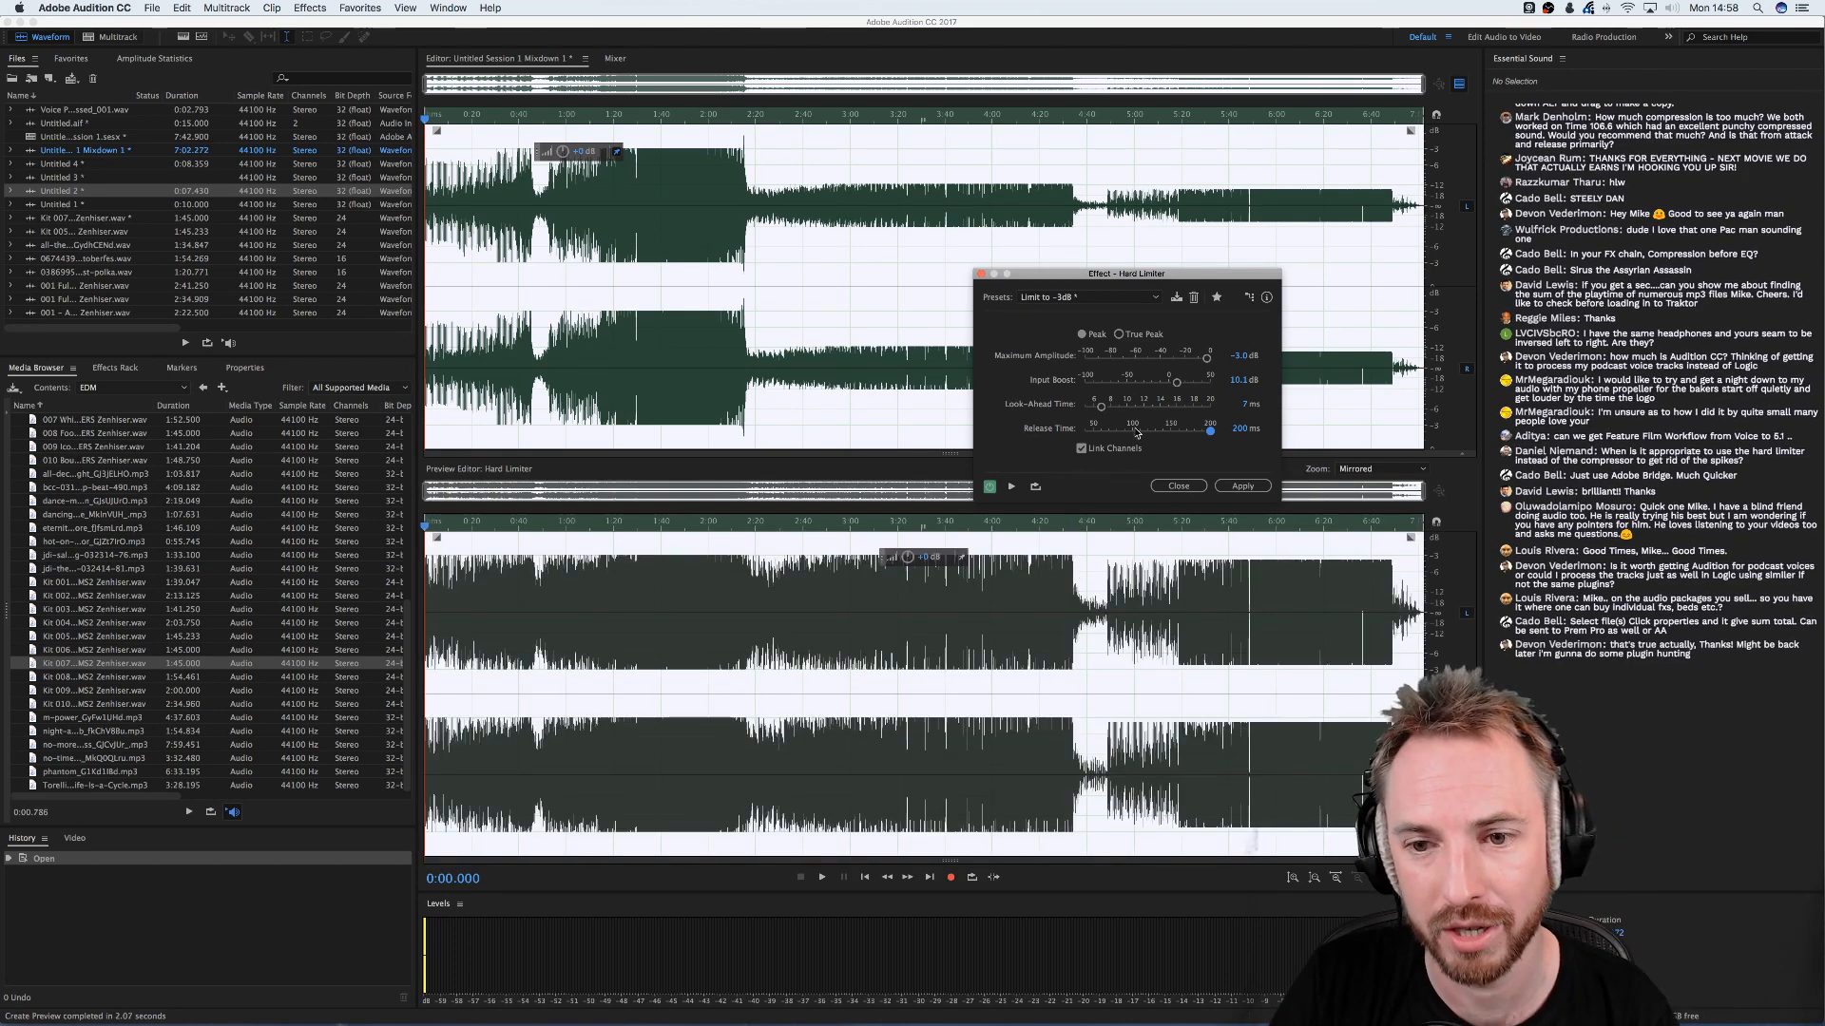
click(981, 275)
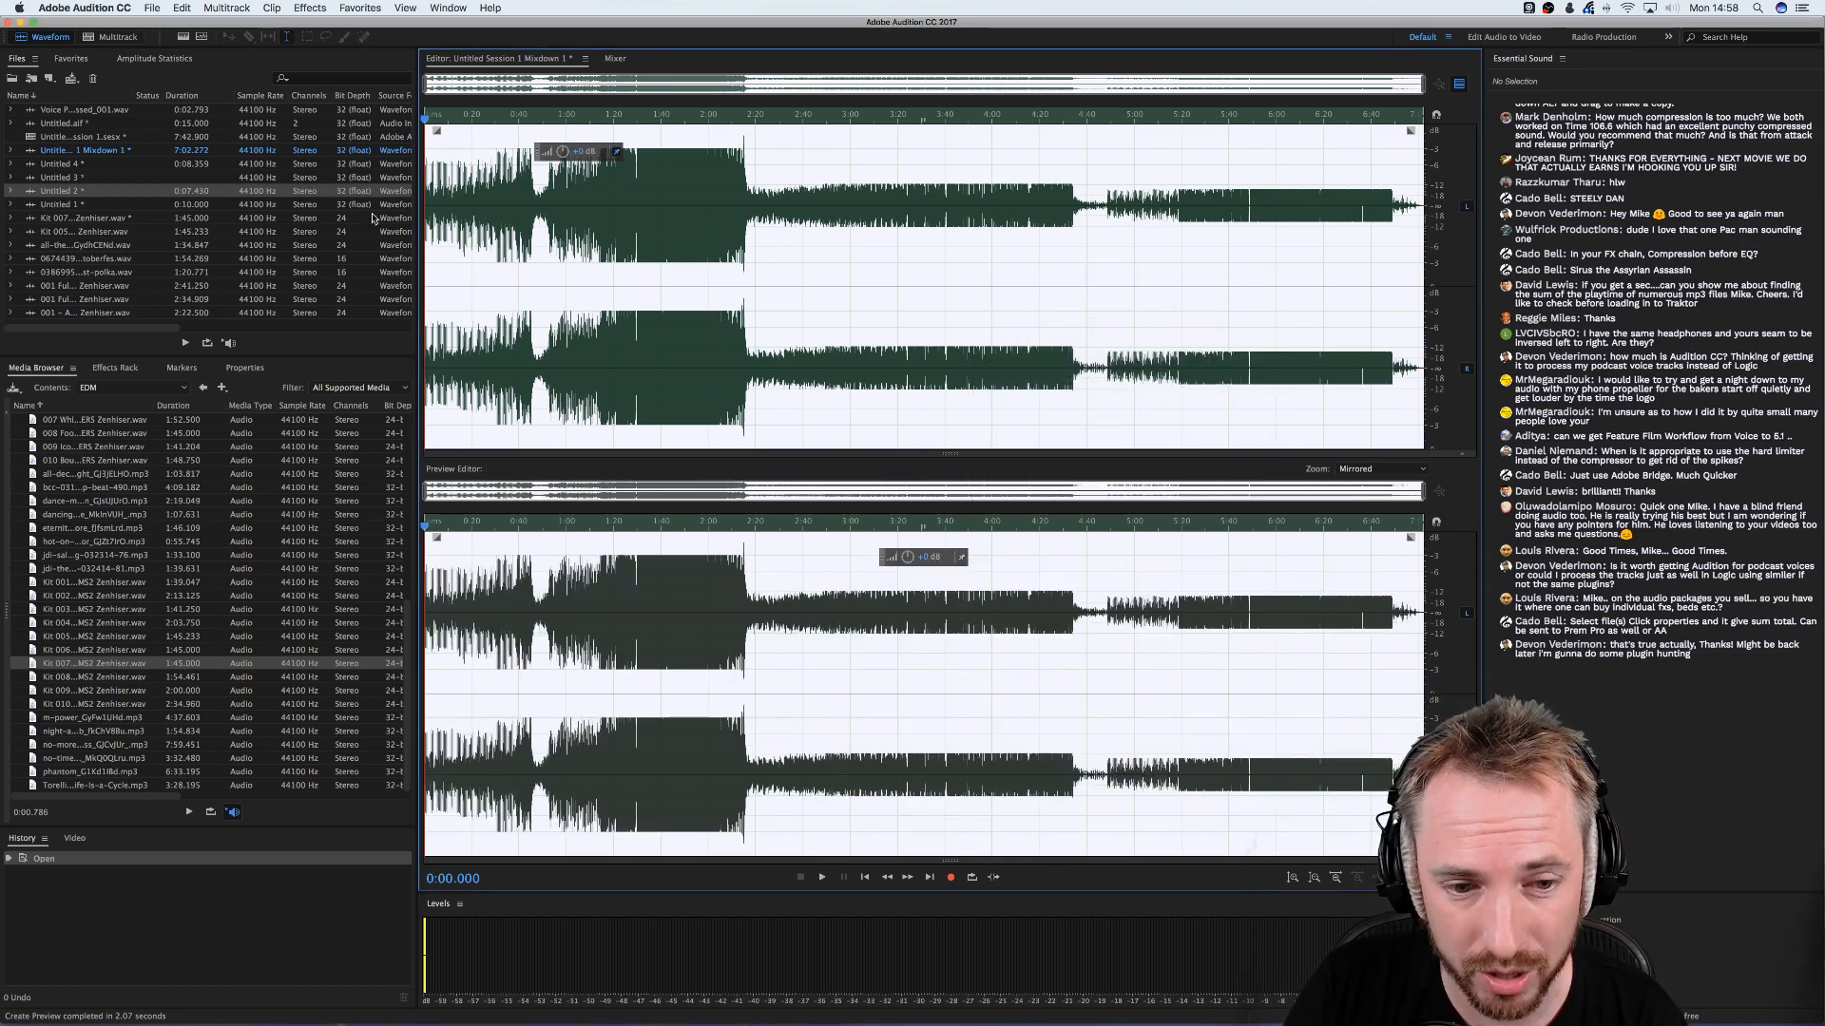
- Open the iZotope Neutron Compressor AU effect on the selected mixdown and switch to Chrome
click(309, 8)
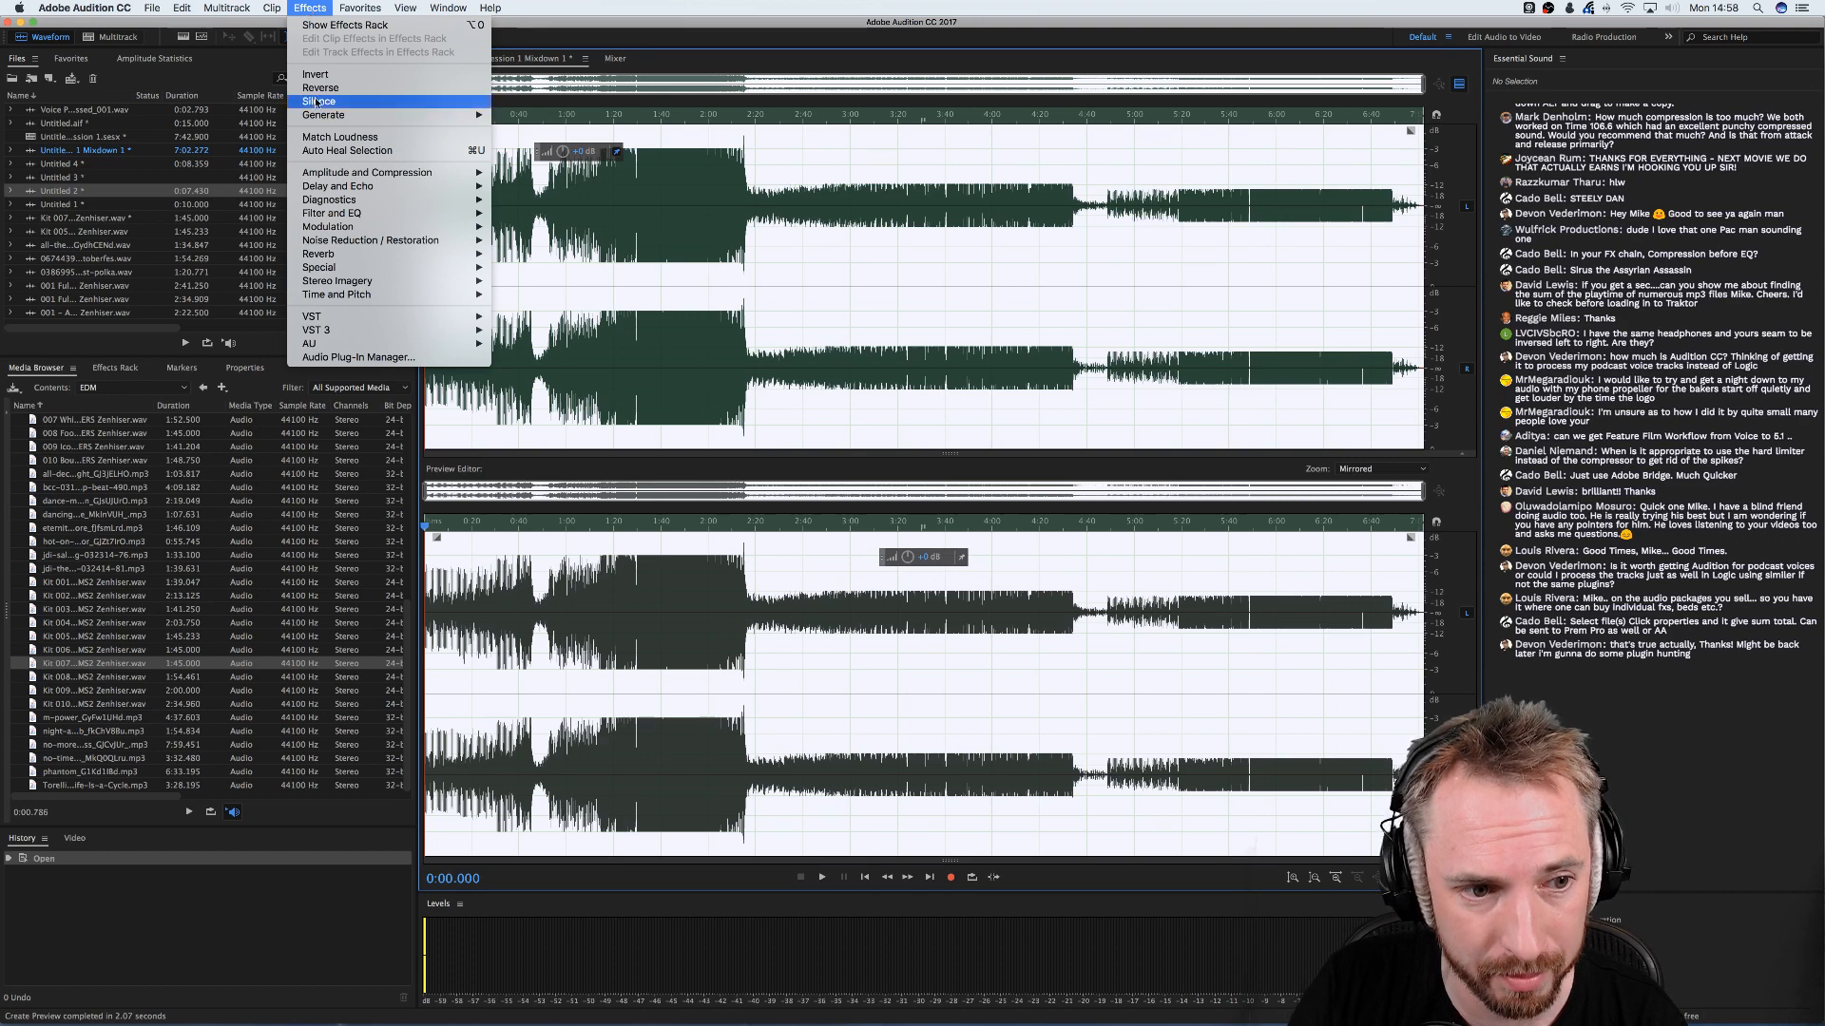
mouse_move(342, 346)
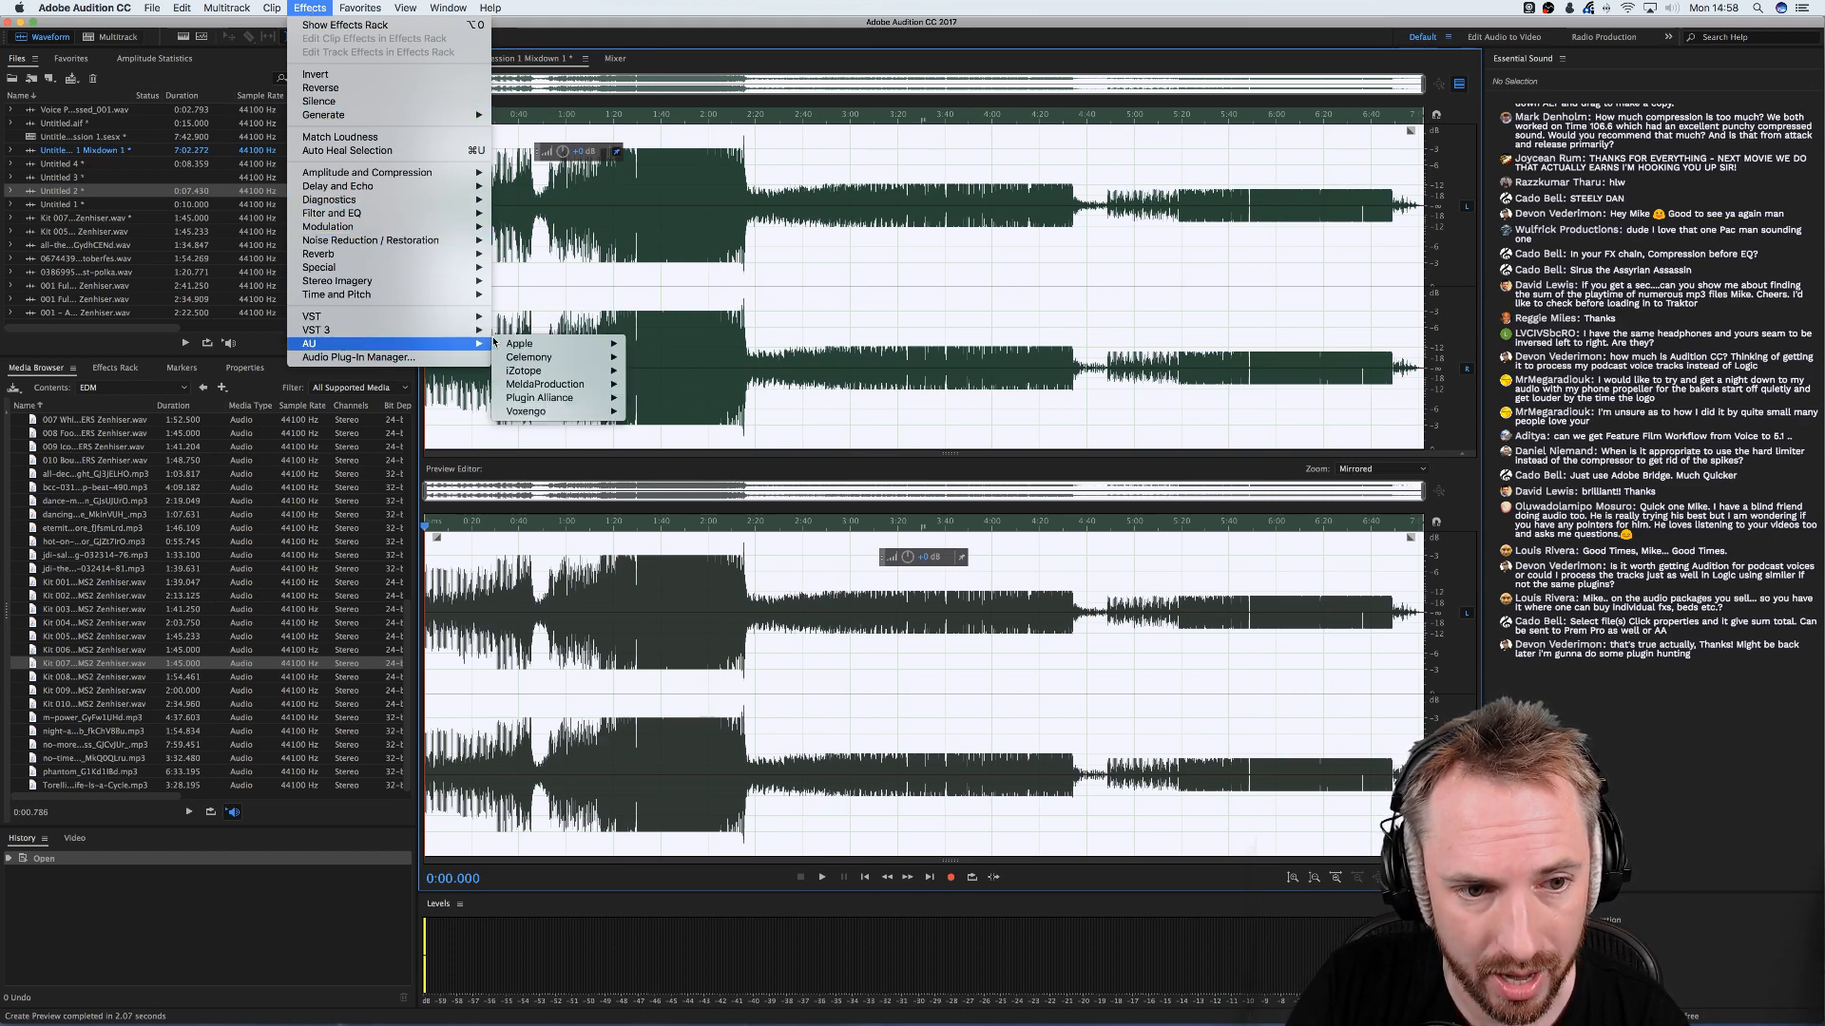
mouse_move(556, 371)
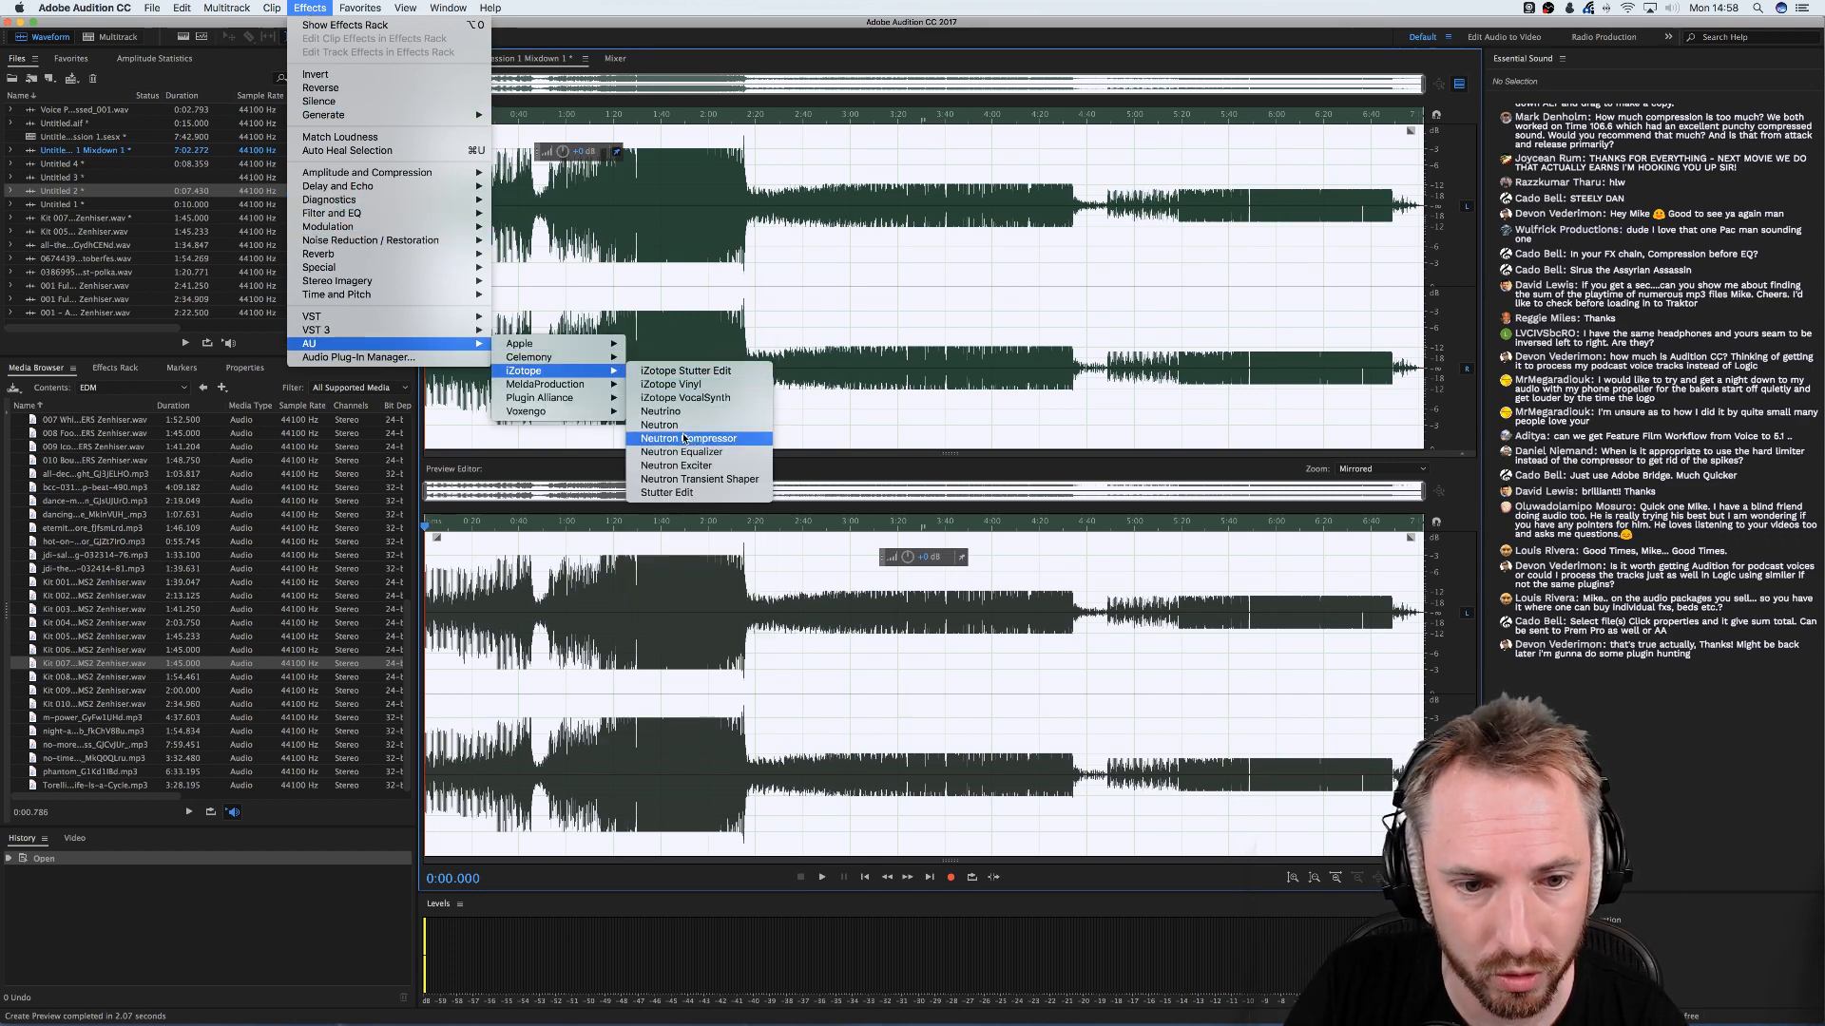
click(684, 438)
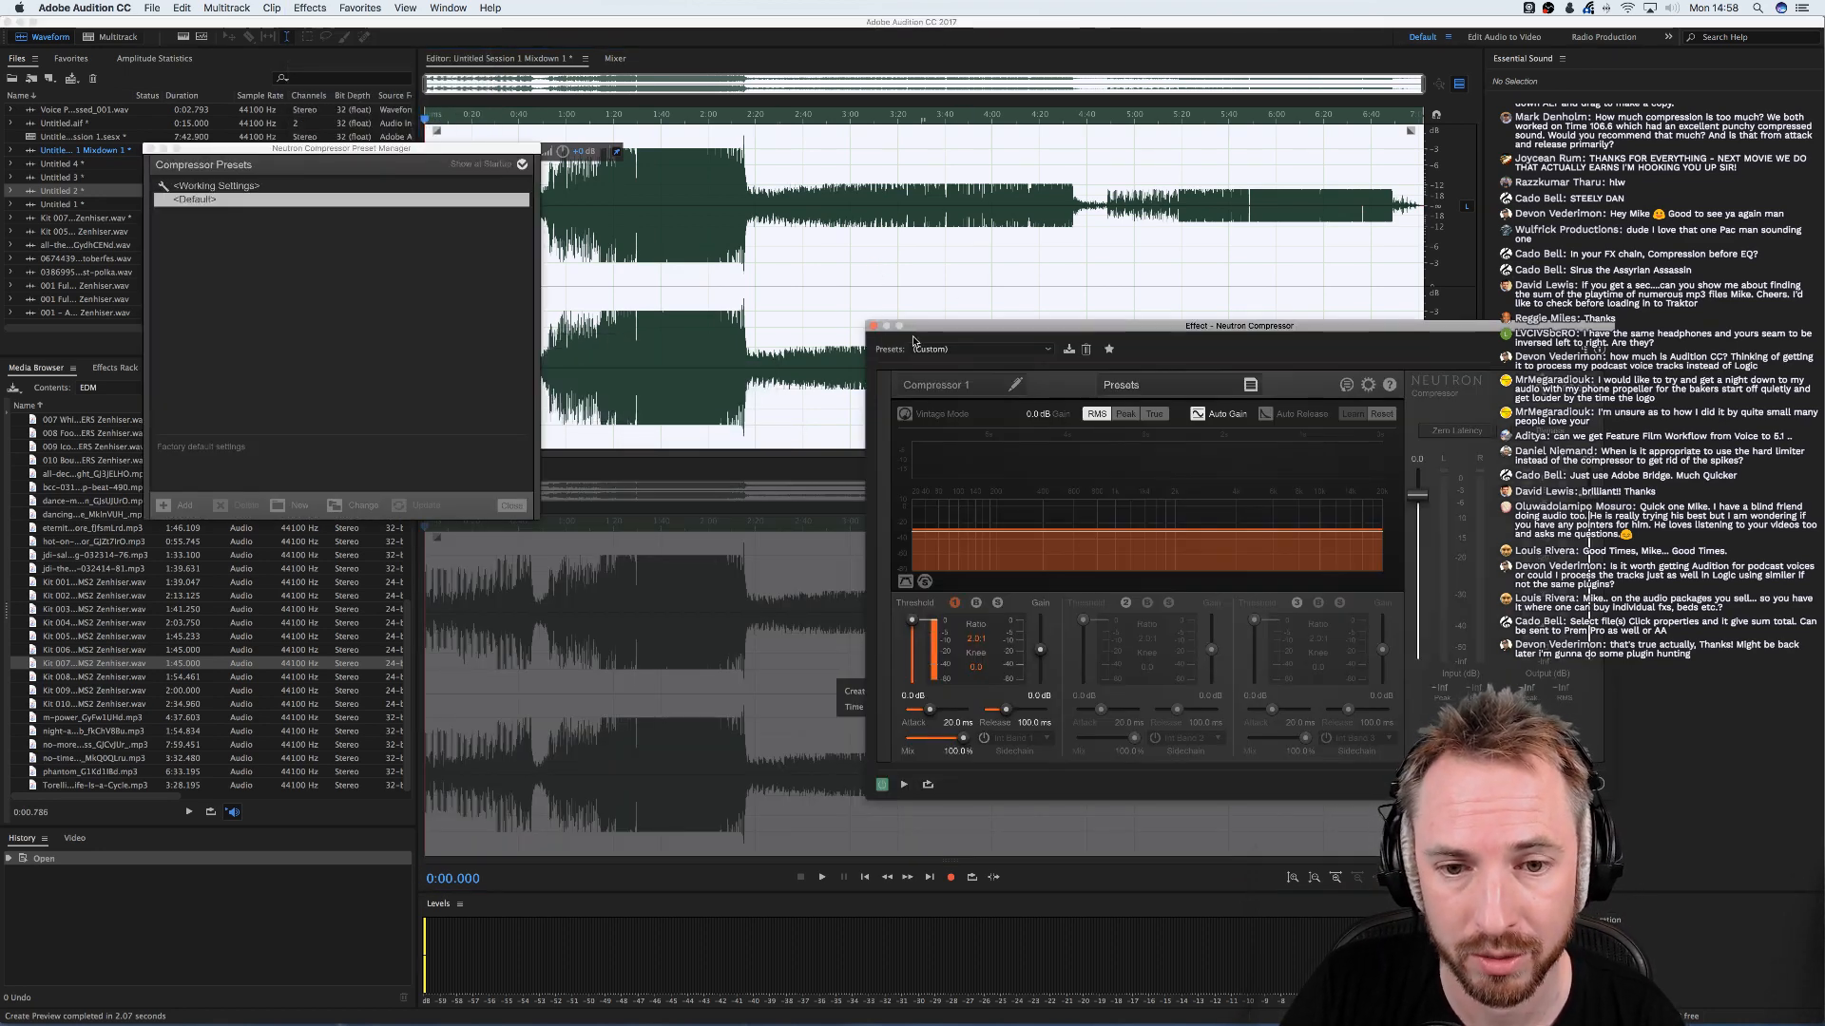
drag(913, 340, 630, 324)
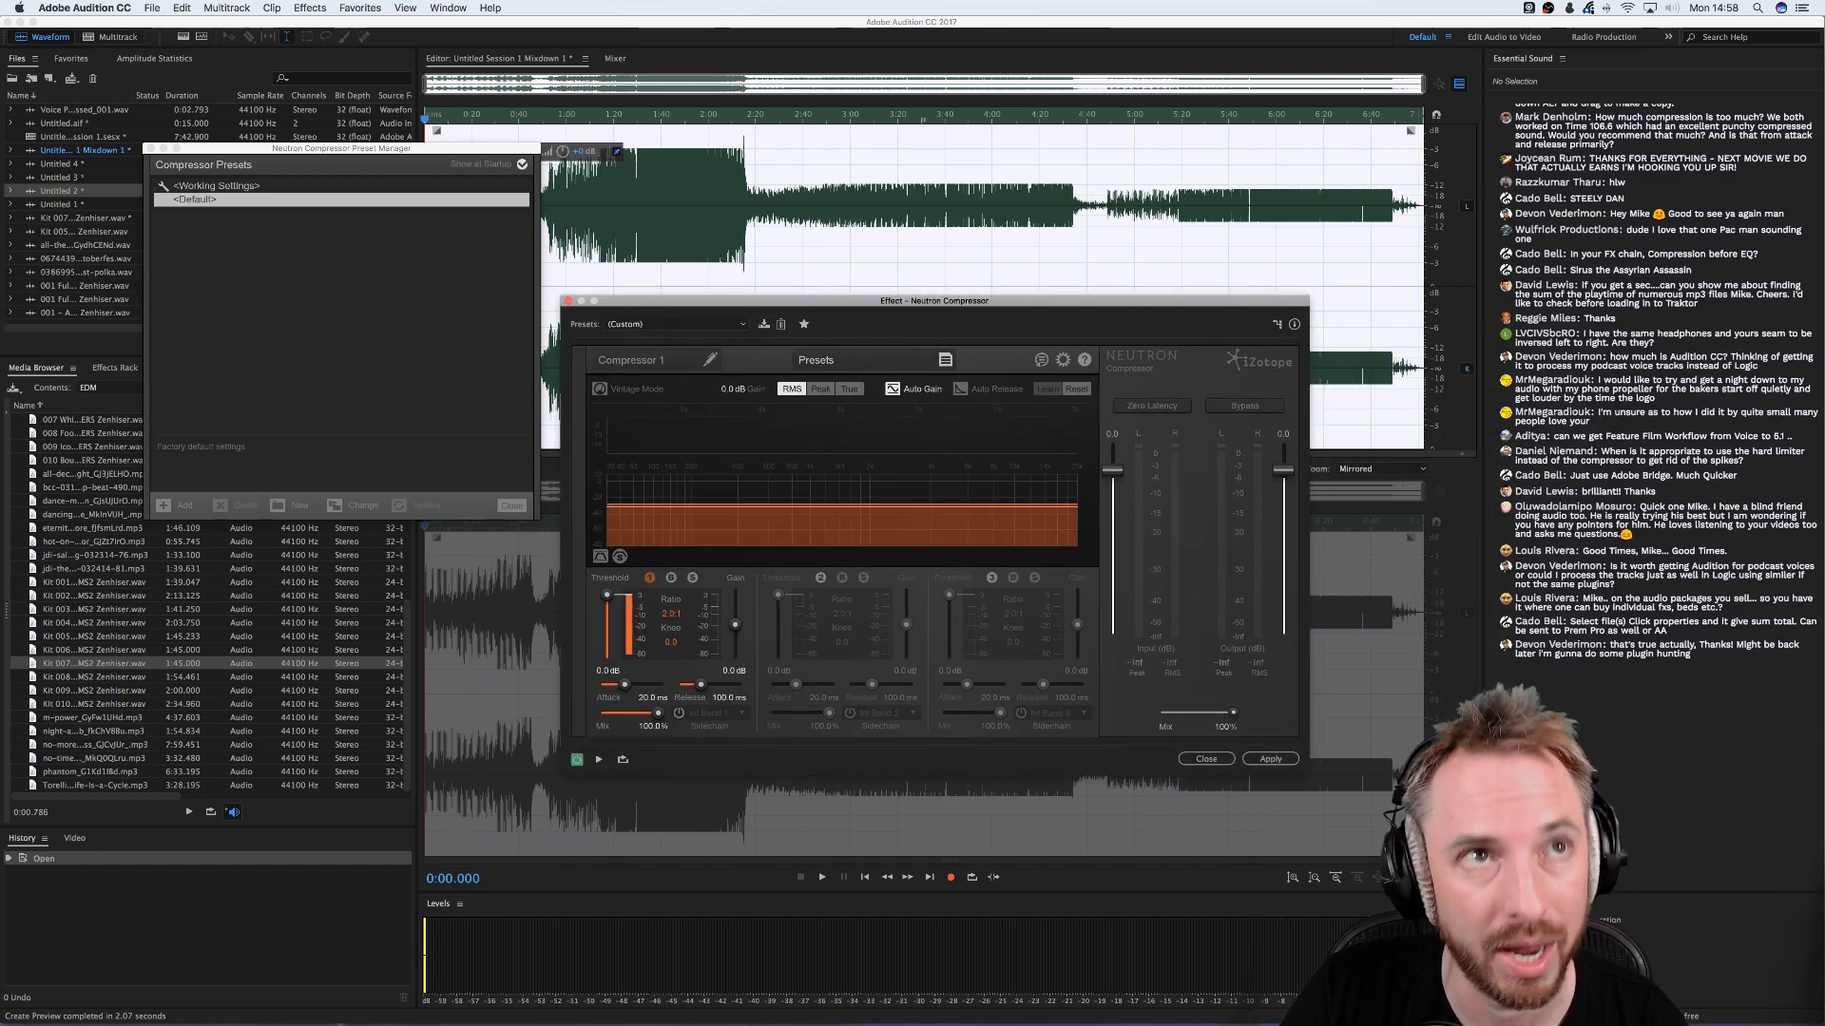
key(super+Tab)
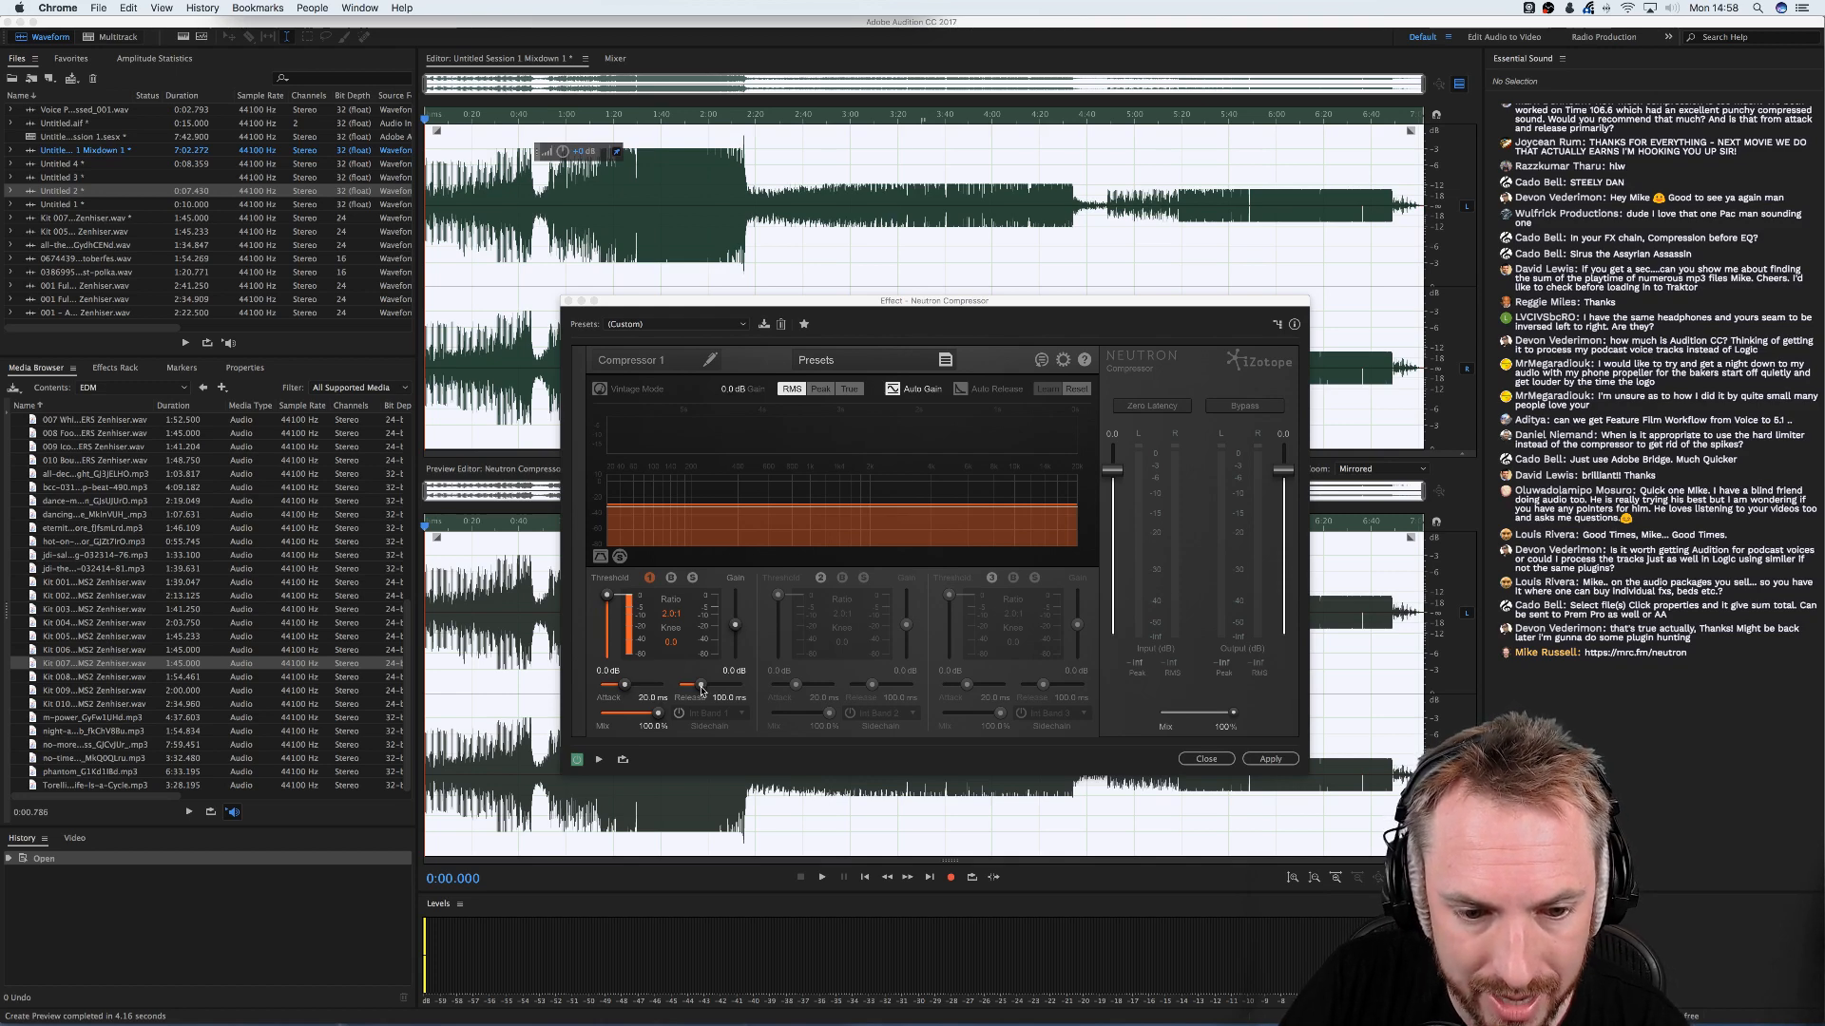
- Return to Audition and toggle the Neutron Compressor's second and third bands on and off
click(820, 578)
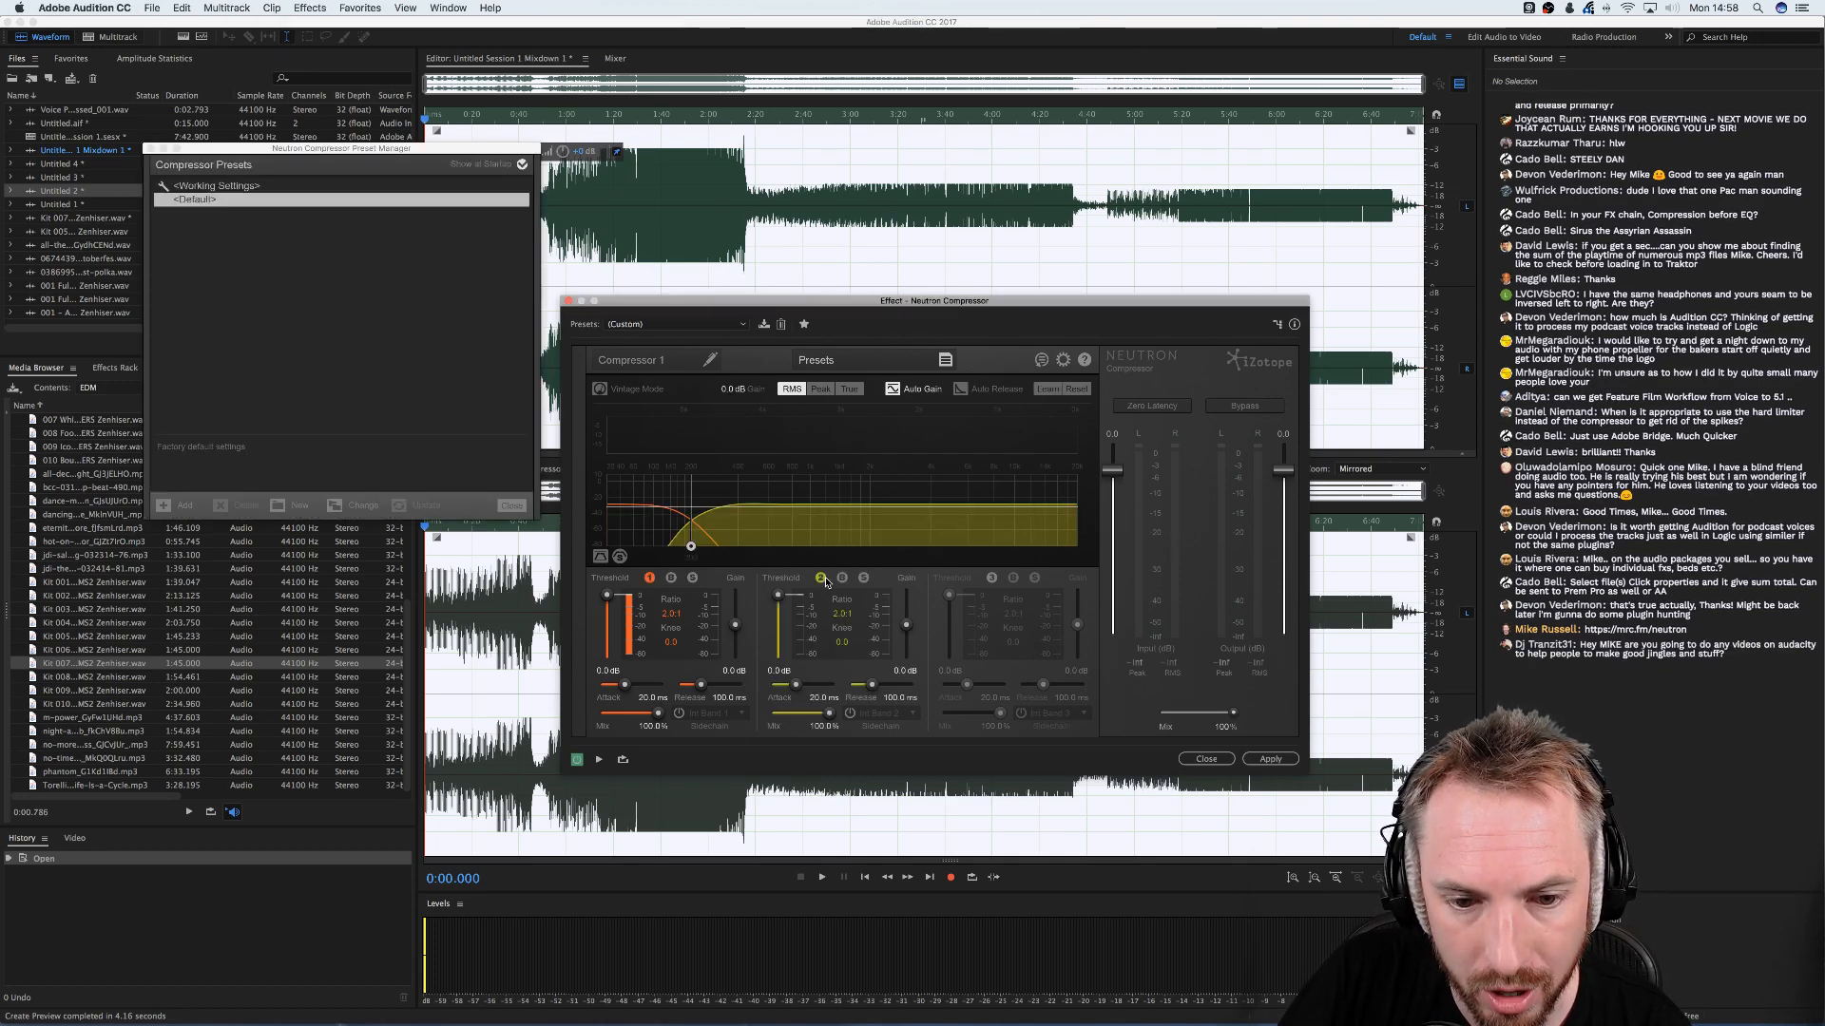
click(991, 578)
click(991, 578)
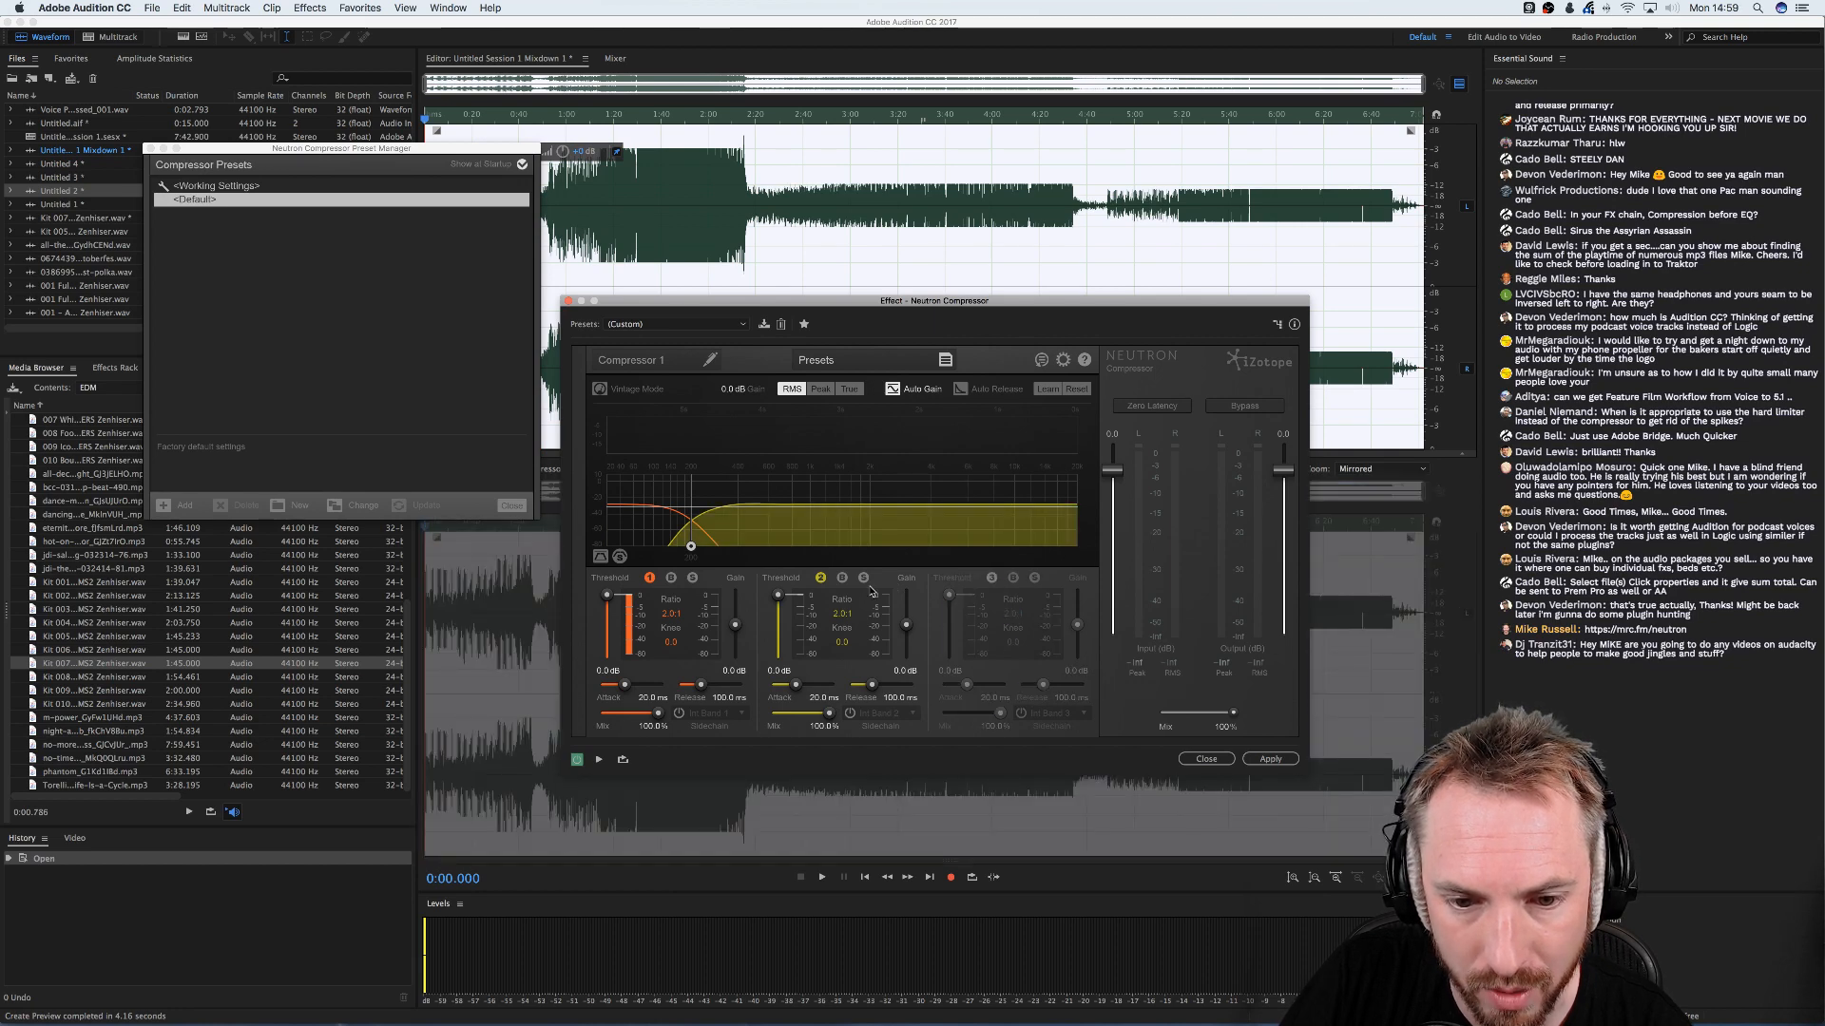
click(820, 578)
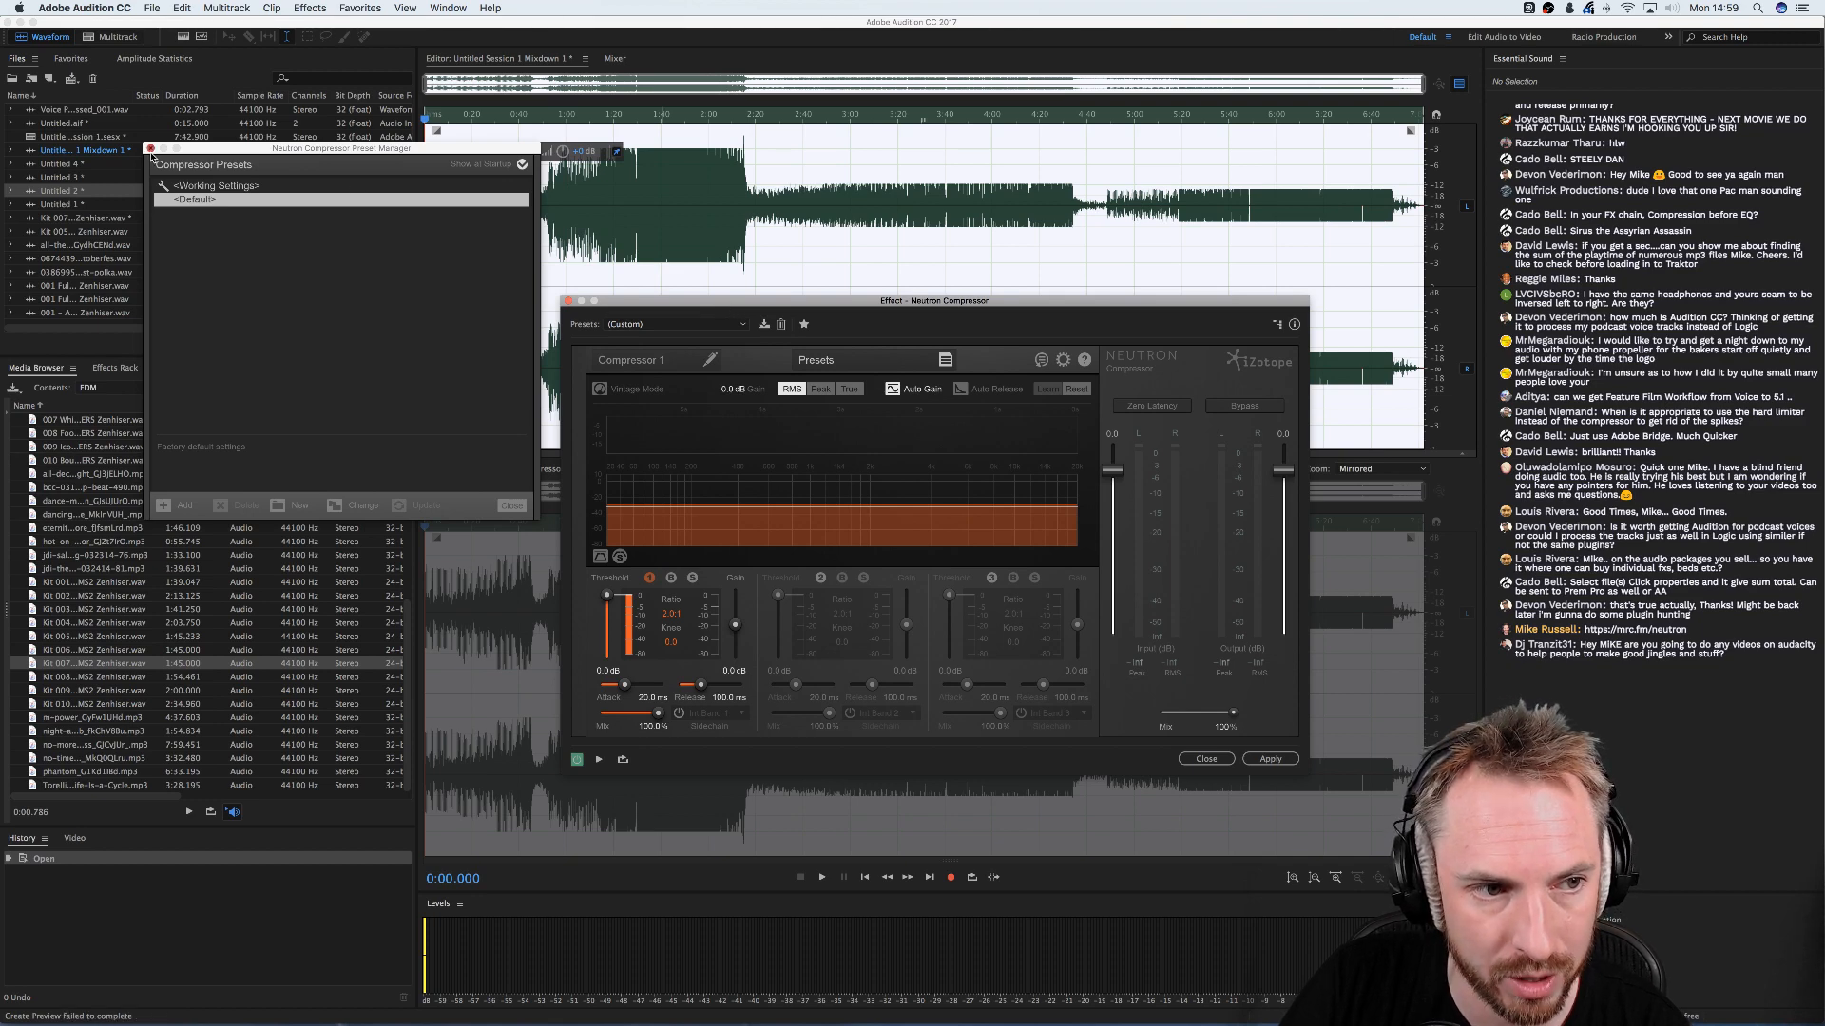
- Close the compressor's preset manager and set the first band's threshold to -39.0 dB and ratio to 4.6:1
click(151, 149)
drag(654, 304, 1026, 252)
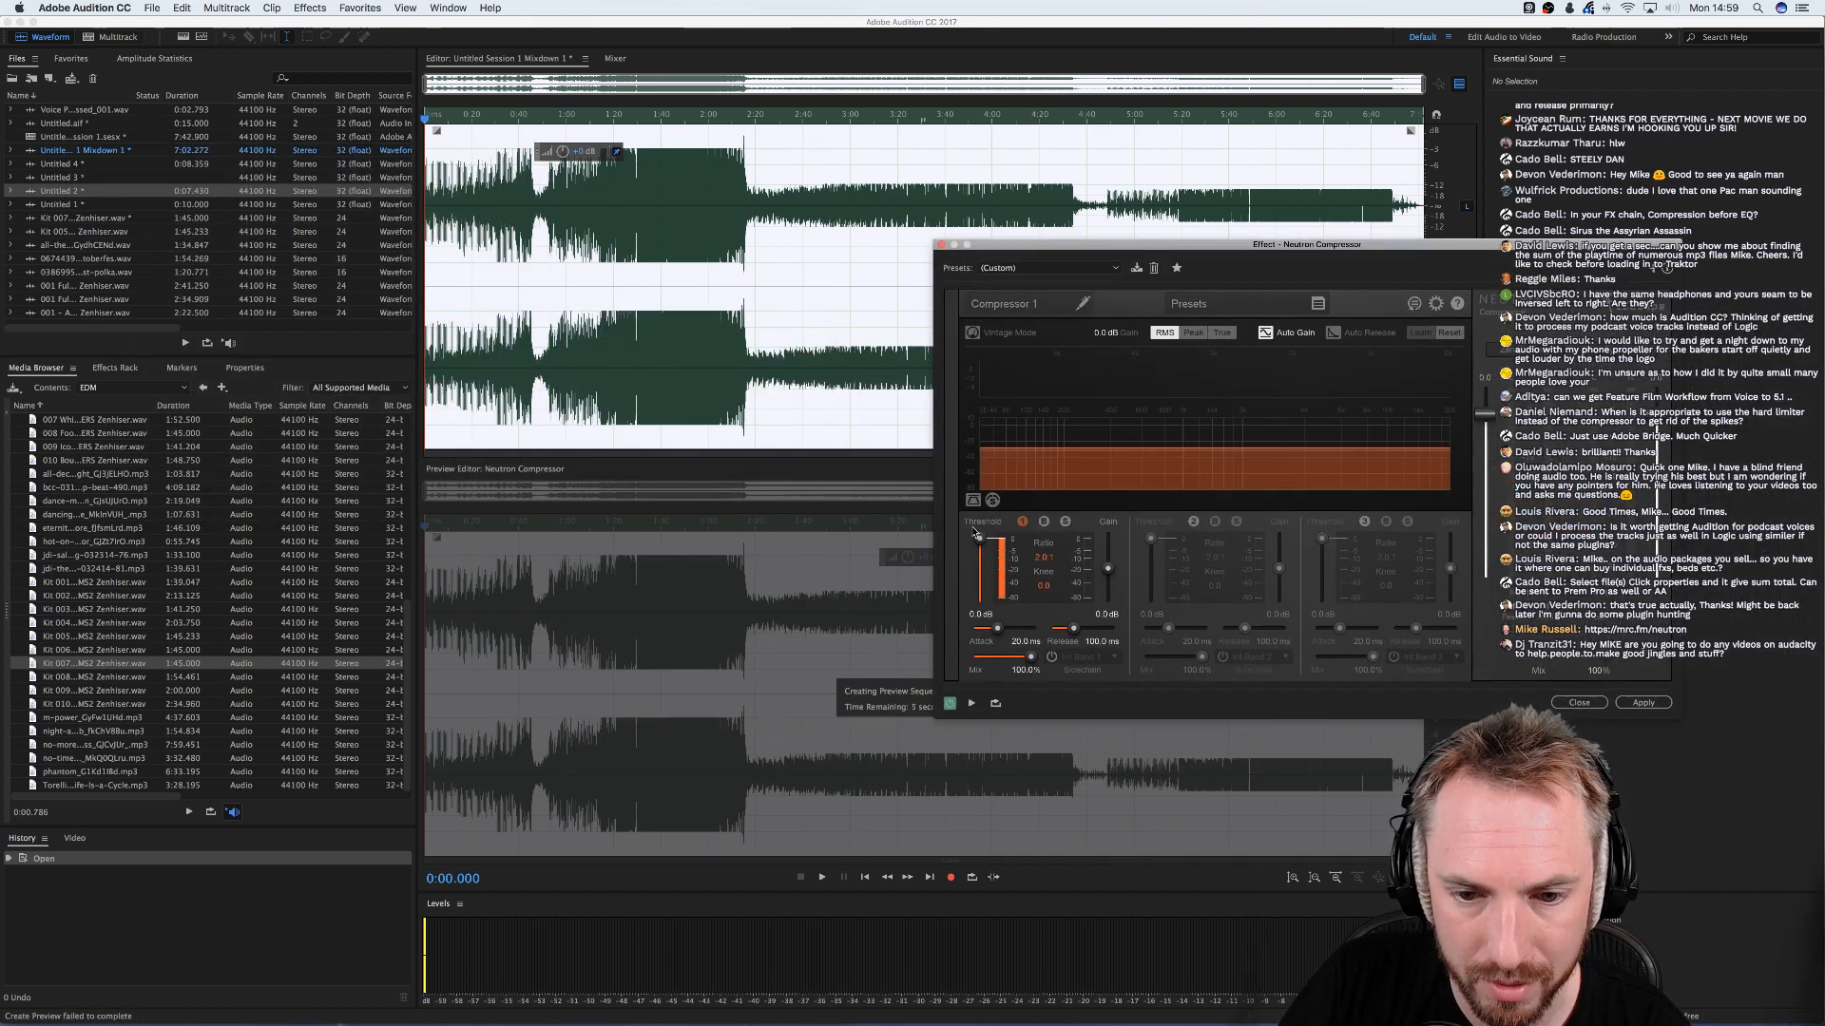
drag(980, 539, 983, 580)
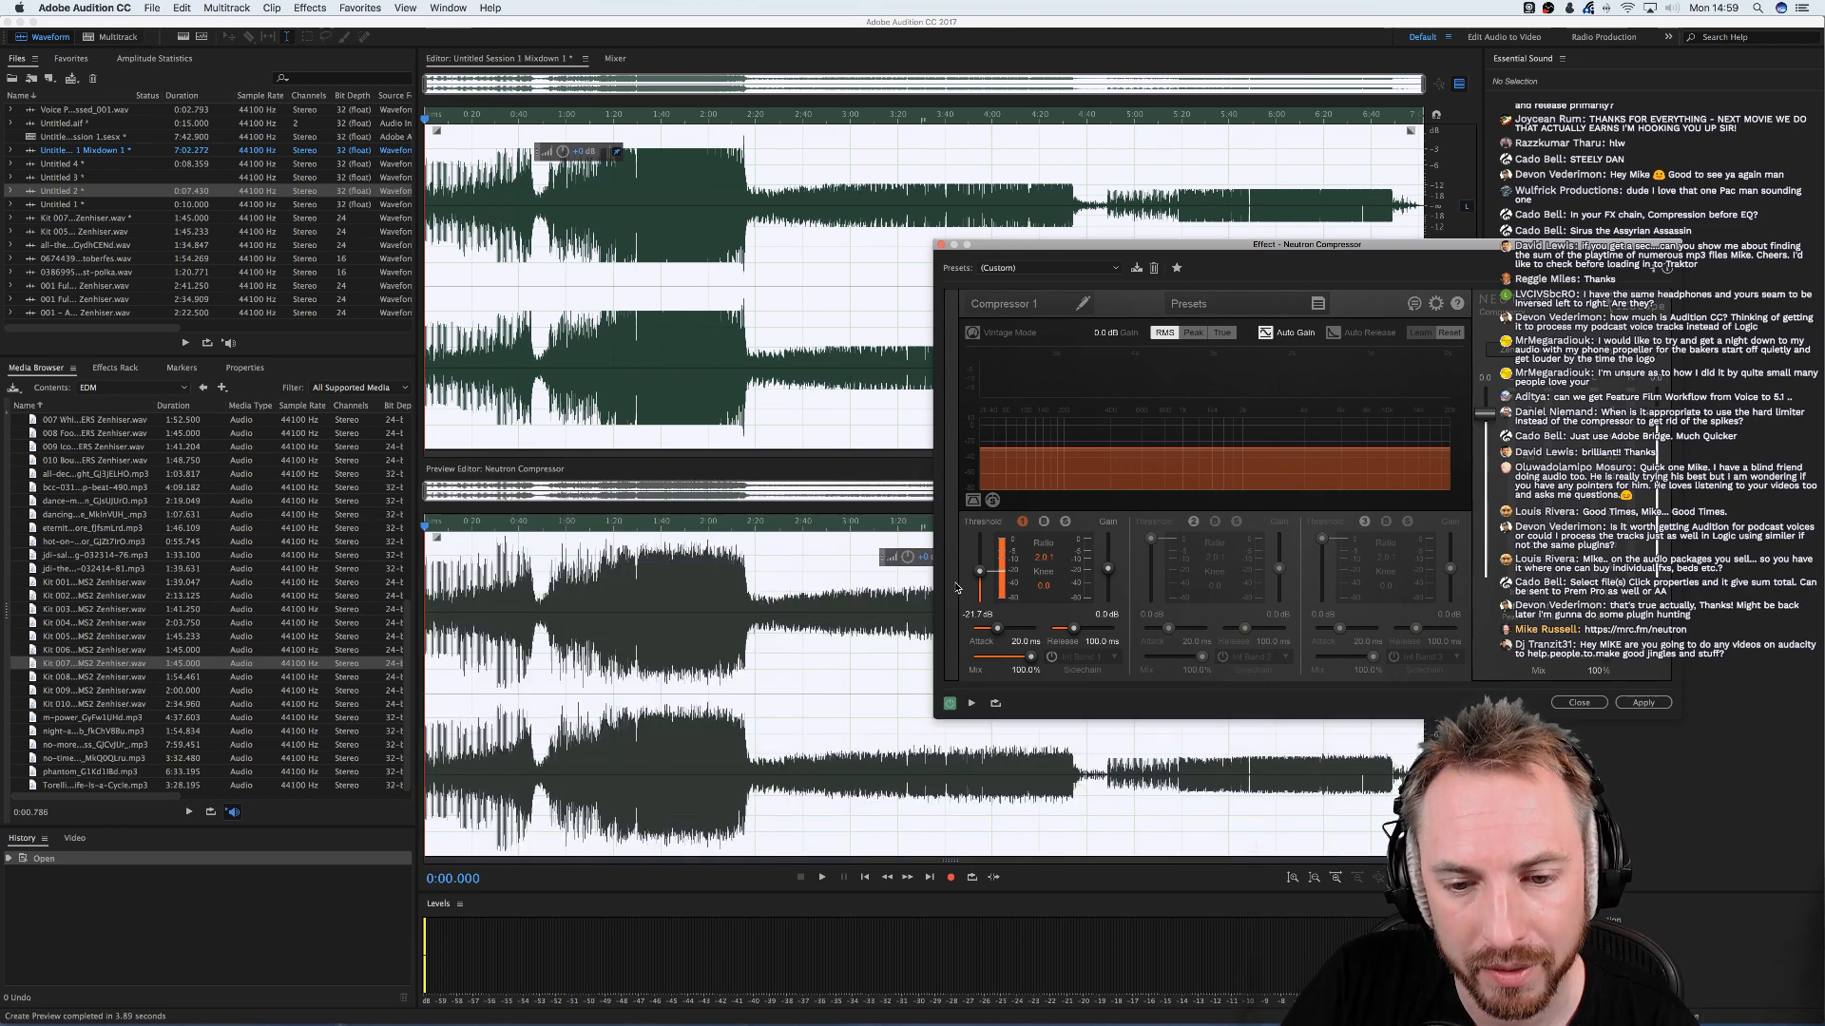
drag(980, 571, 980, 581)
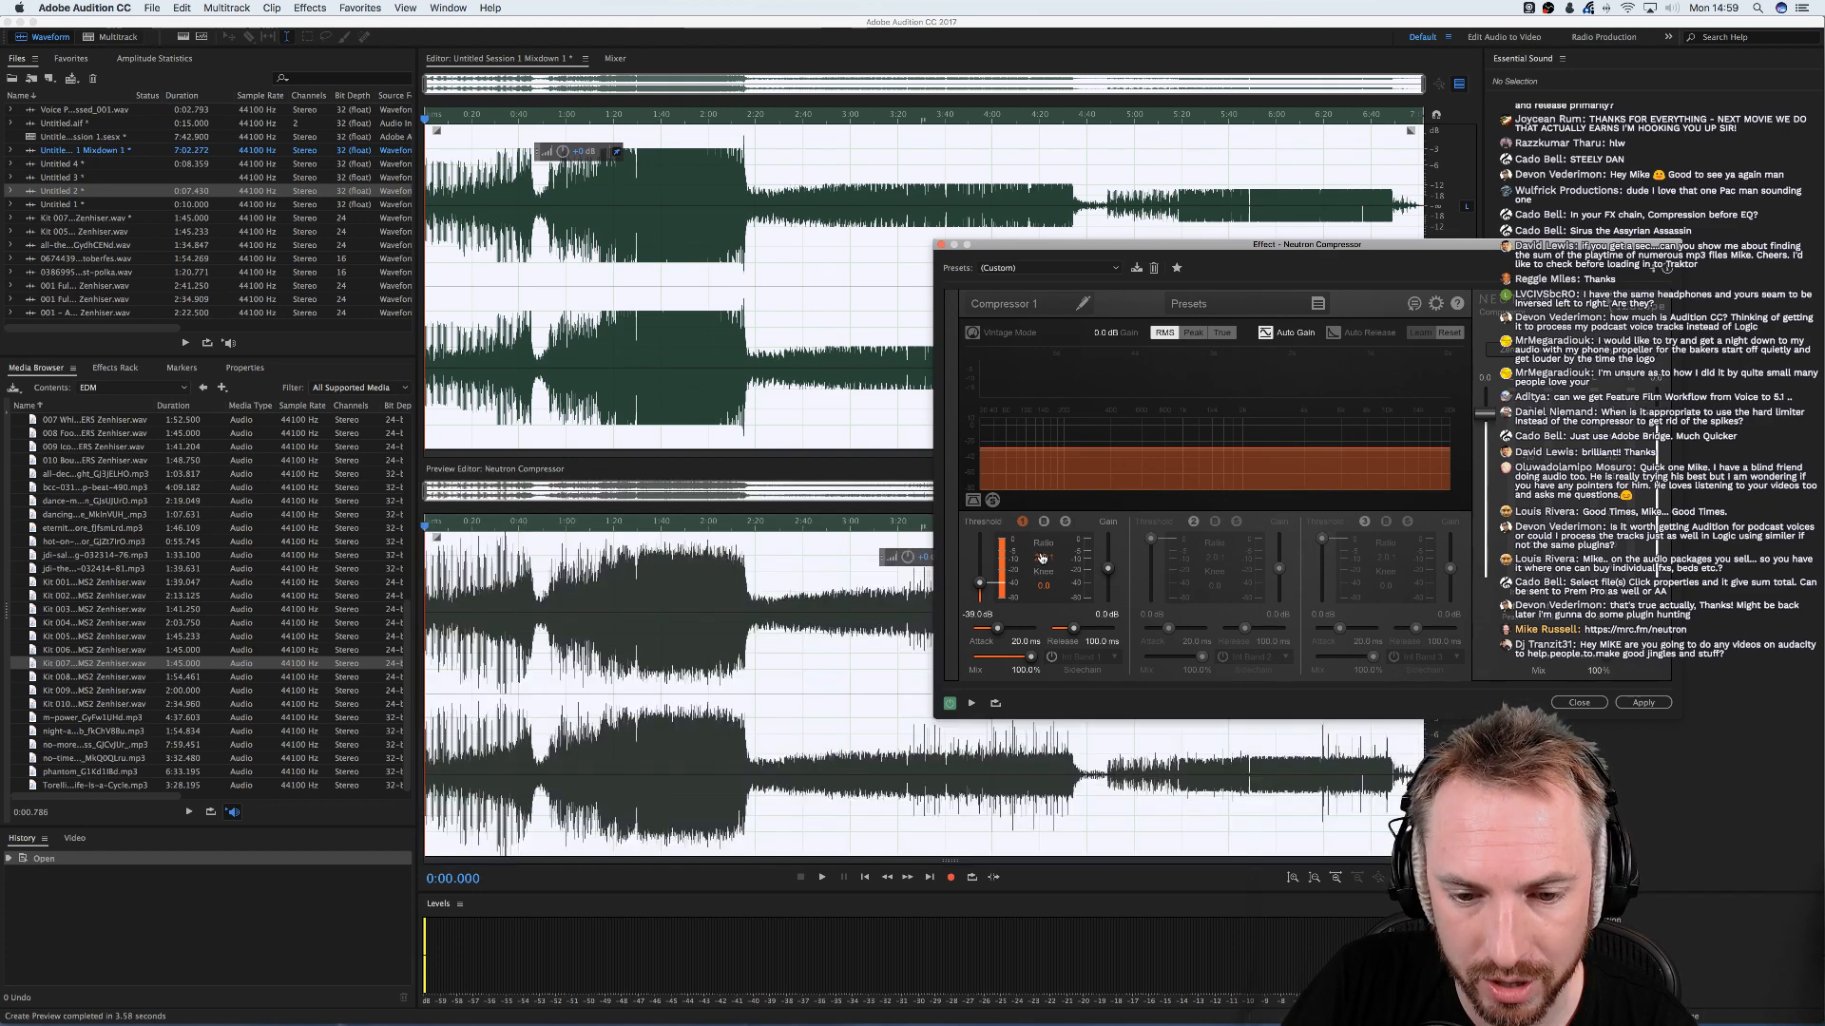
drag(1043, 558, 1046, 551)
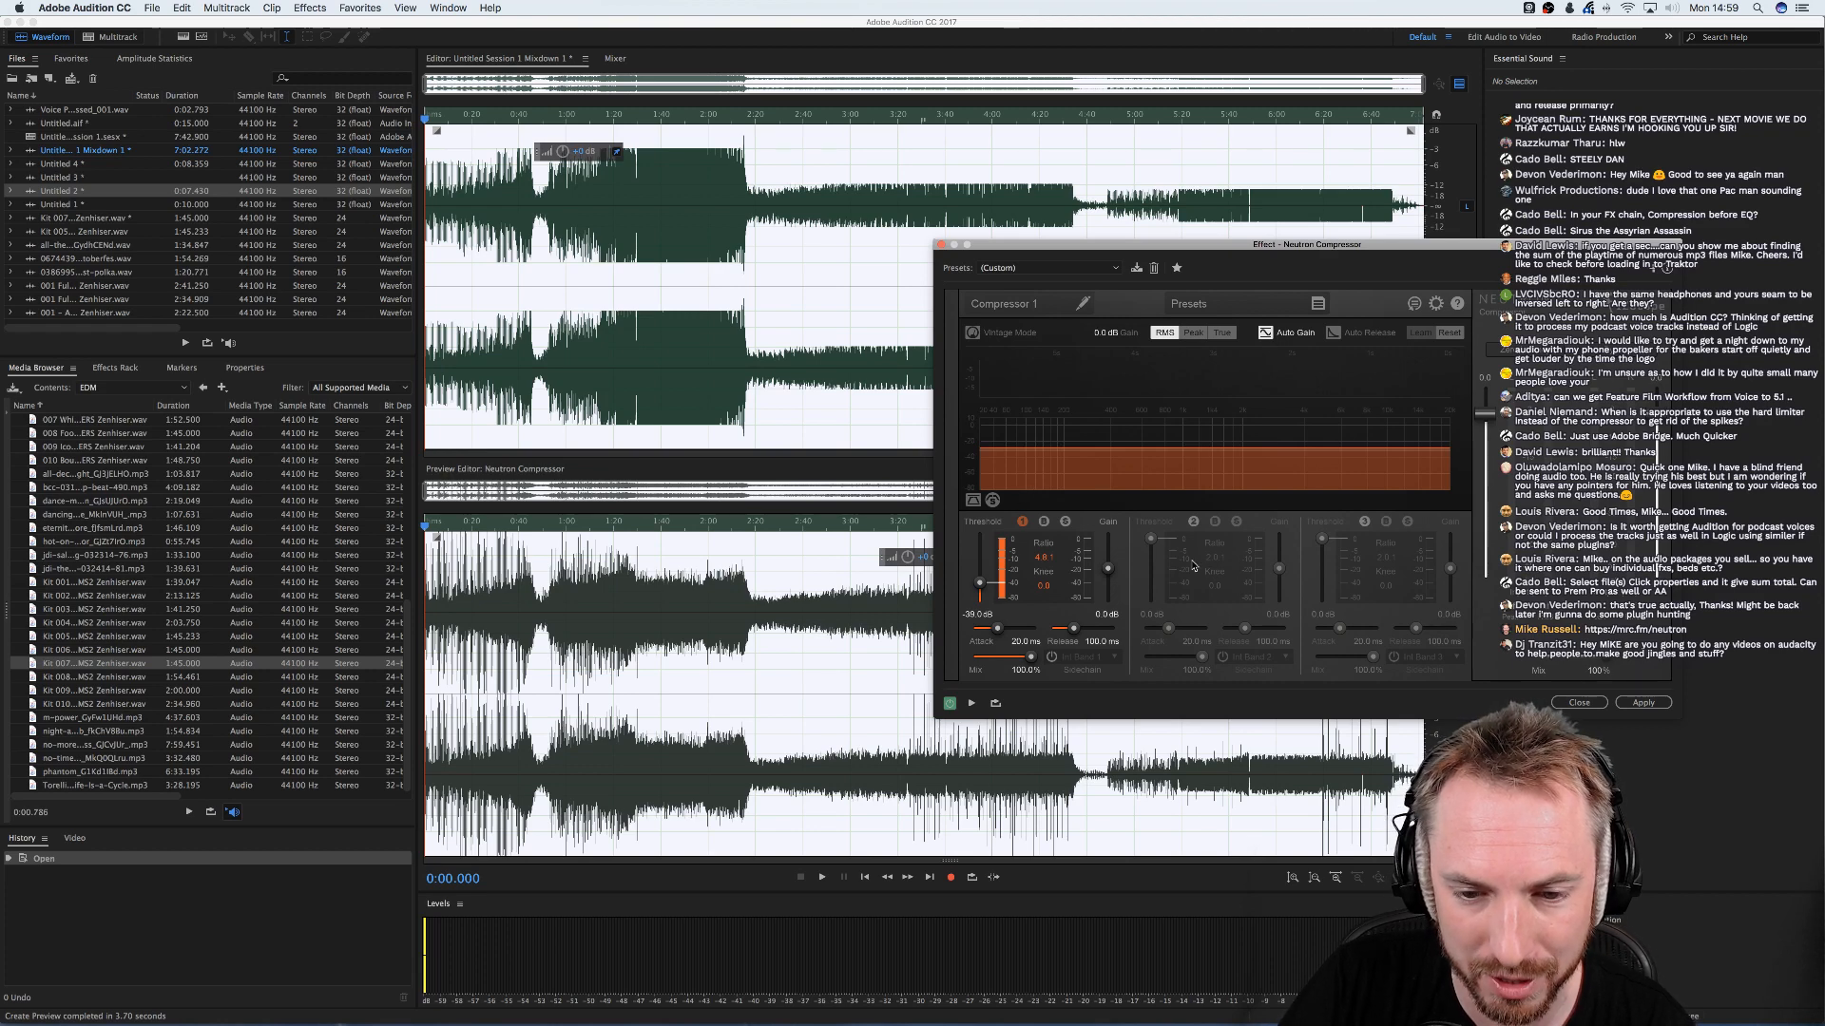
- Set the first band's attack and release to 0.10 ms and switch to OBS
drag(994, 630, 1054, 629)
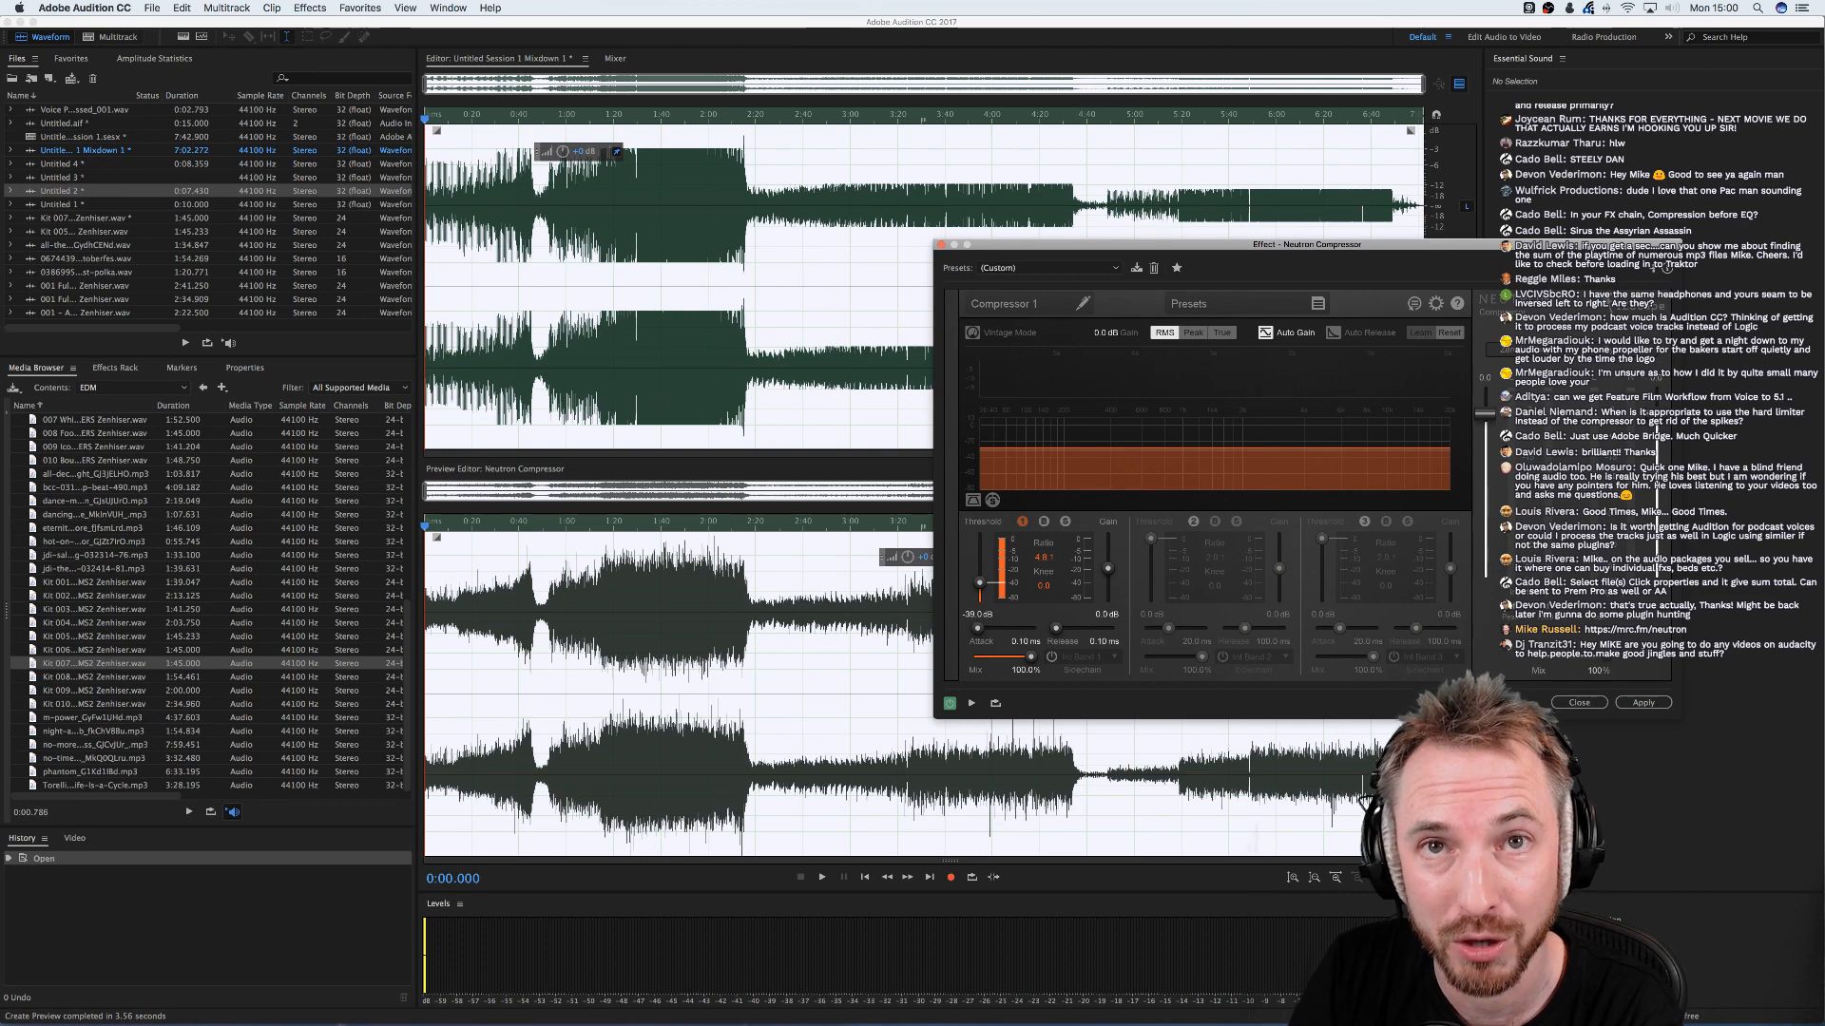
key(super+Tab)
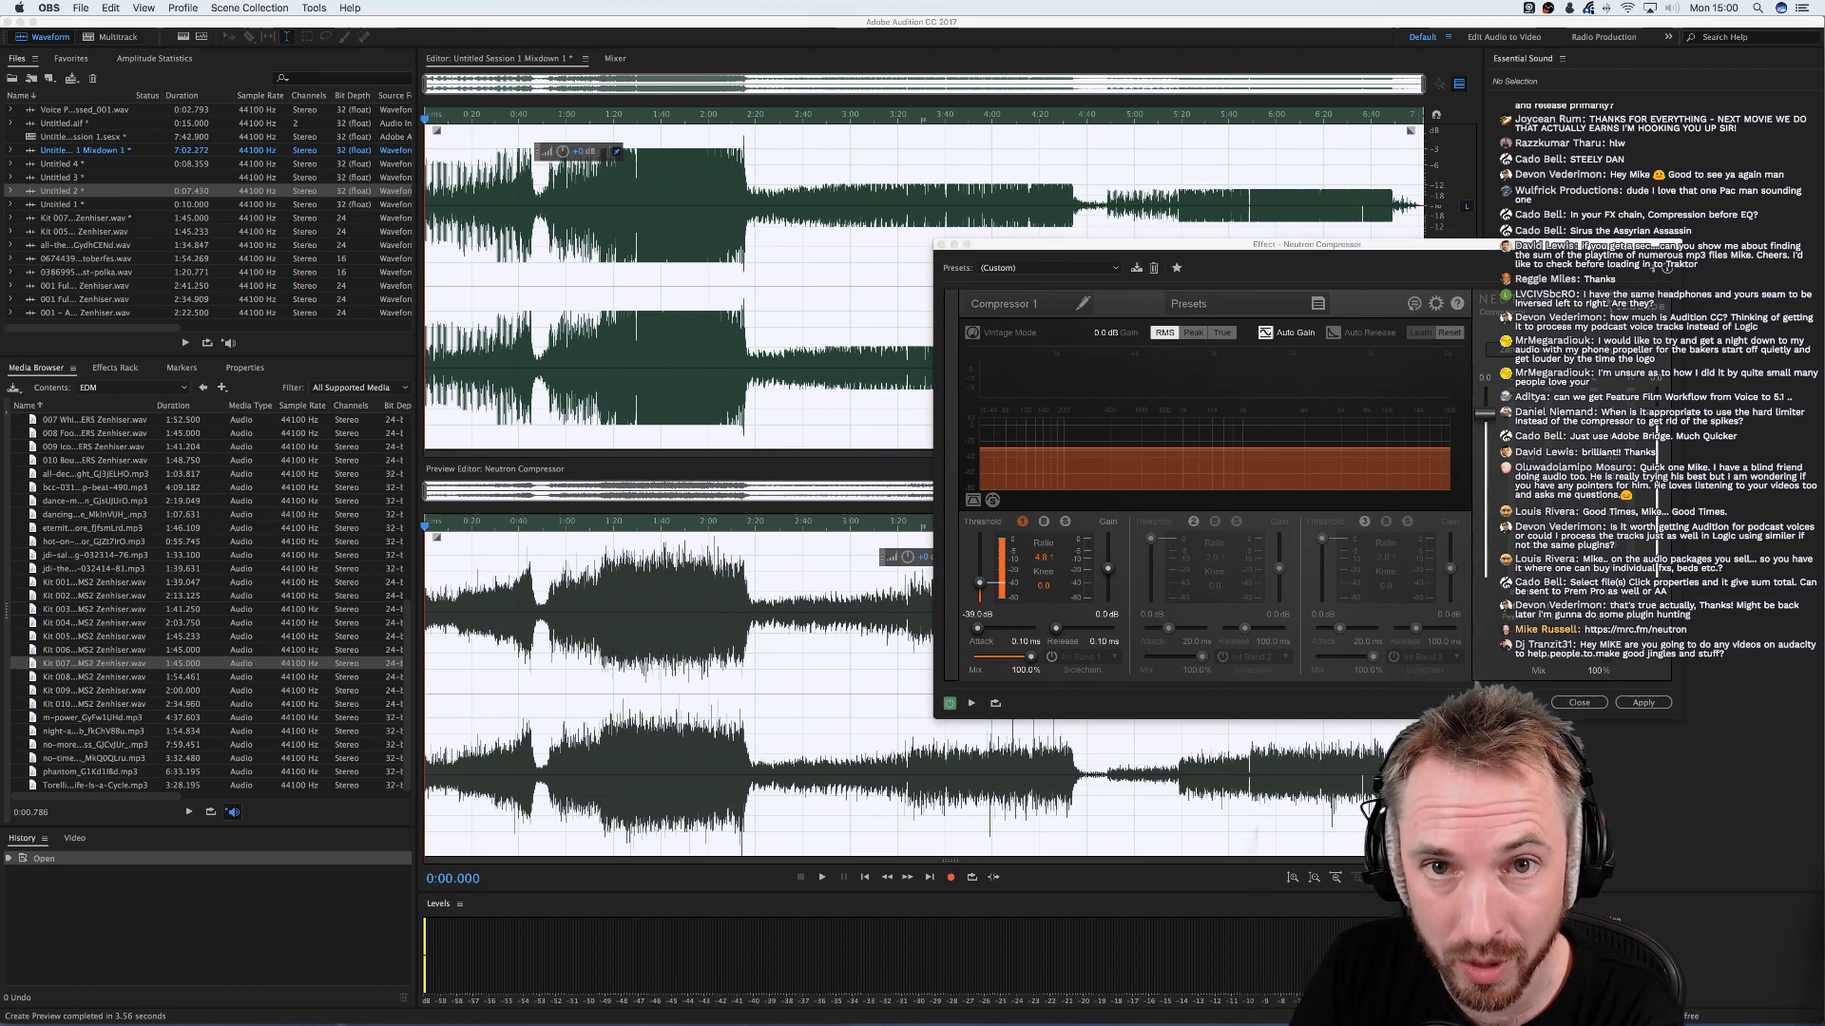